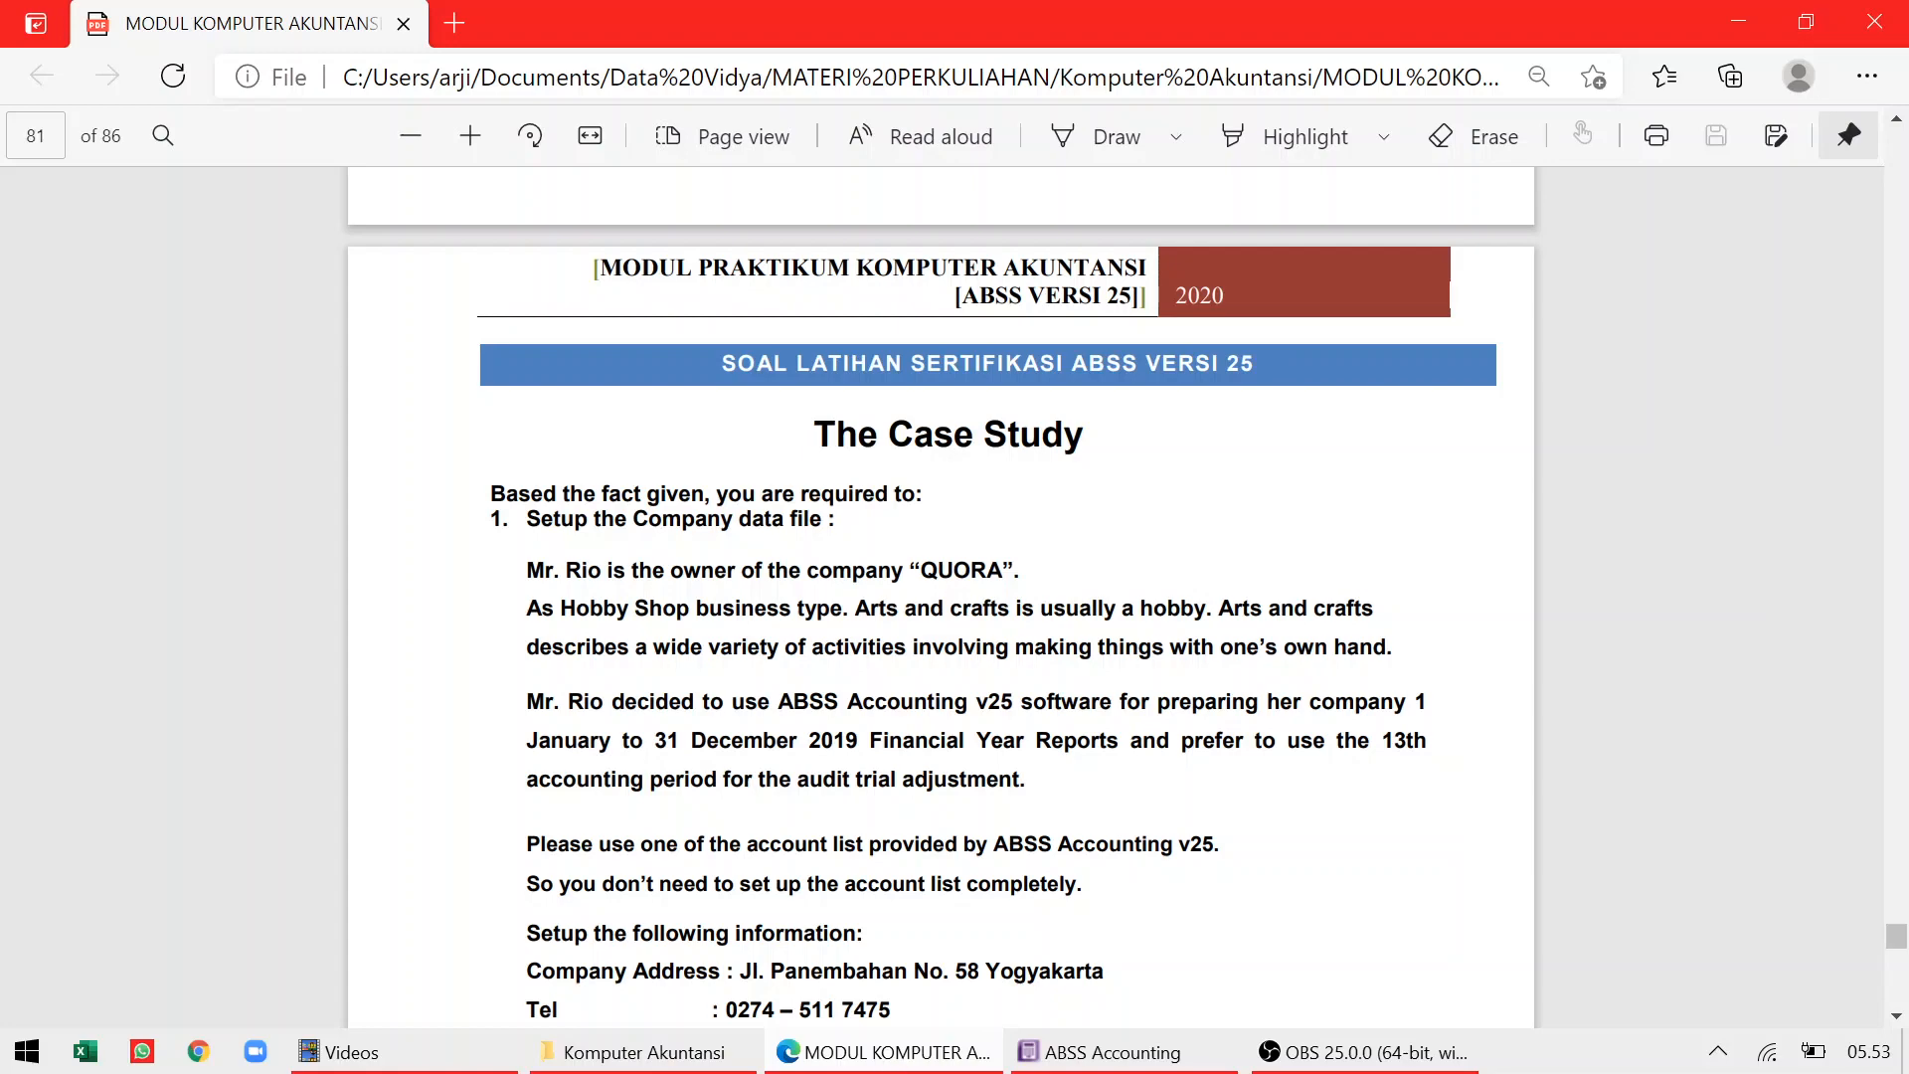
Bring ABSS Accounting forward and choose Create a new company file on the Welcome dialog
click(1102, 1056)
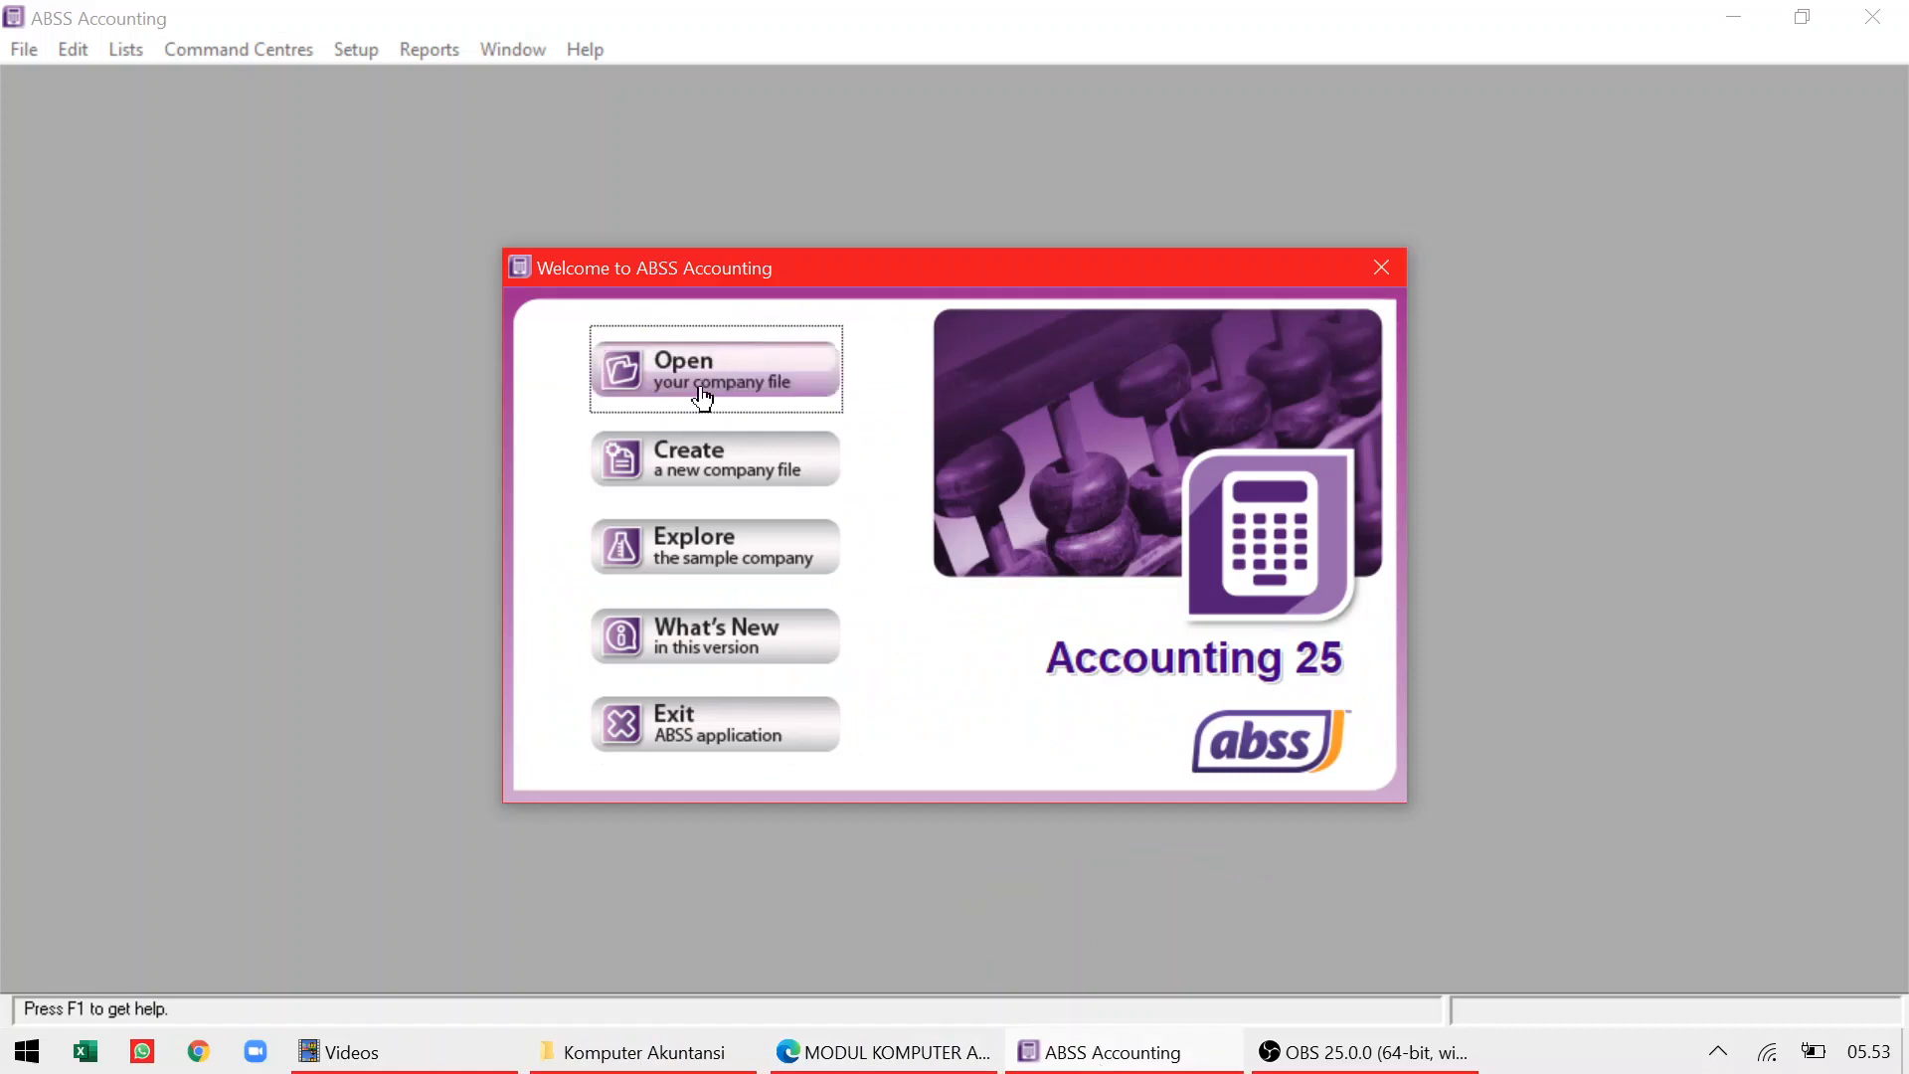
click(721, 562)
click(762, 461)
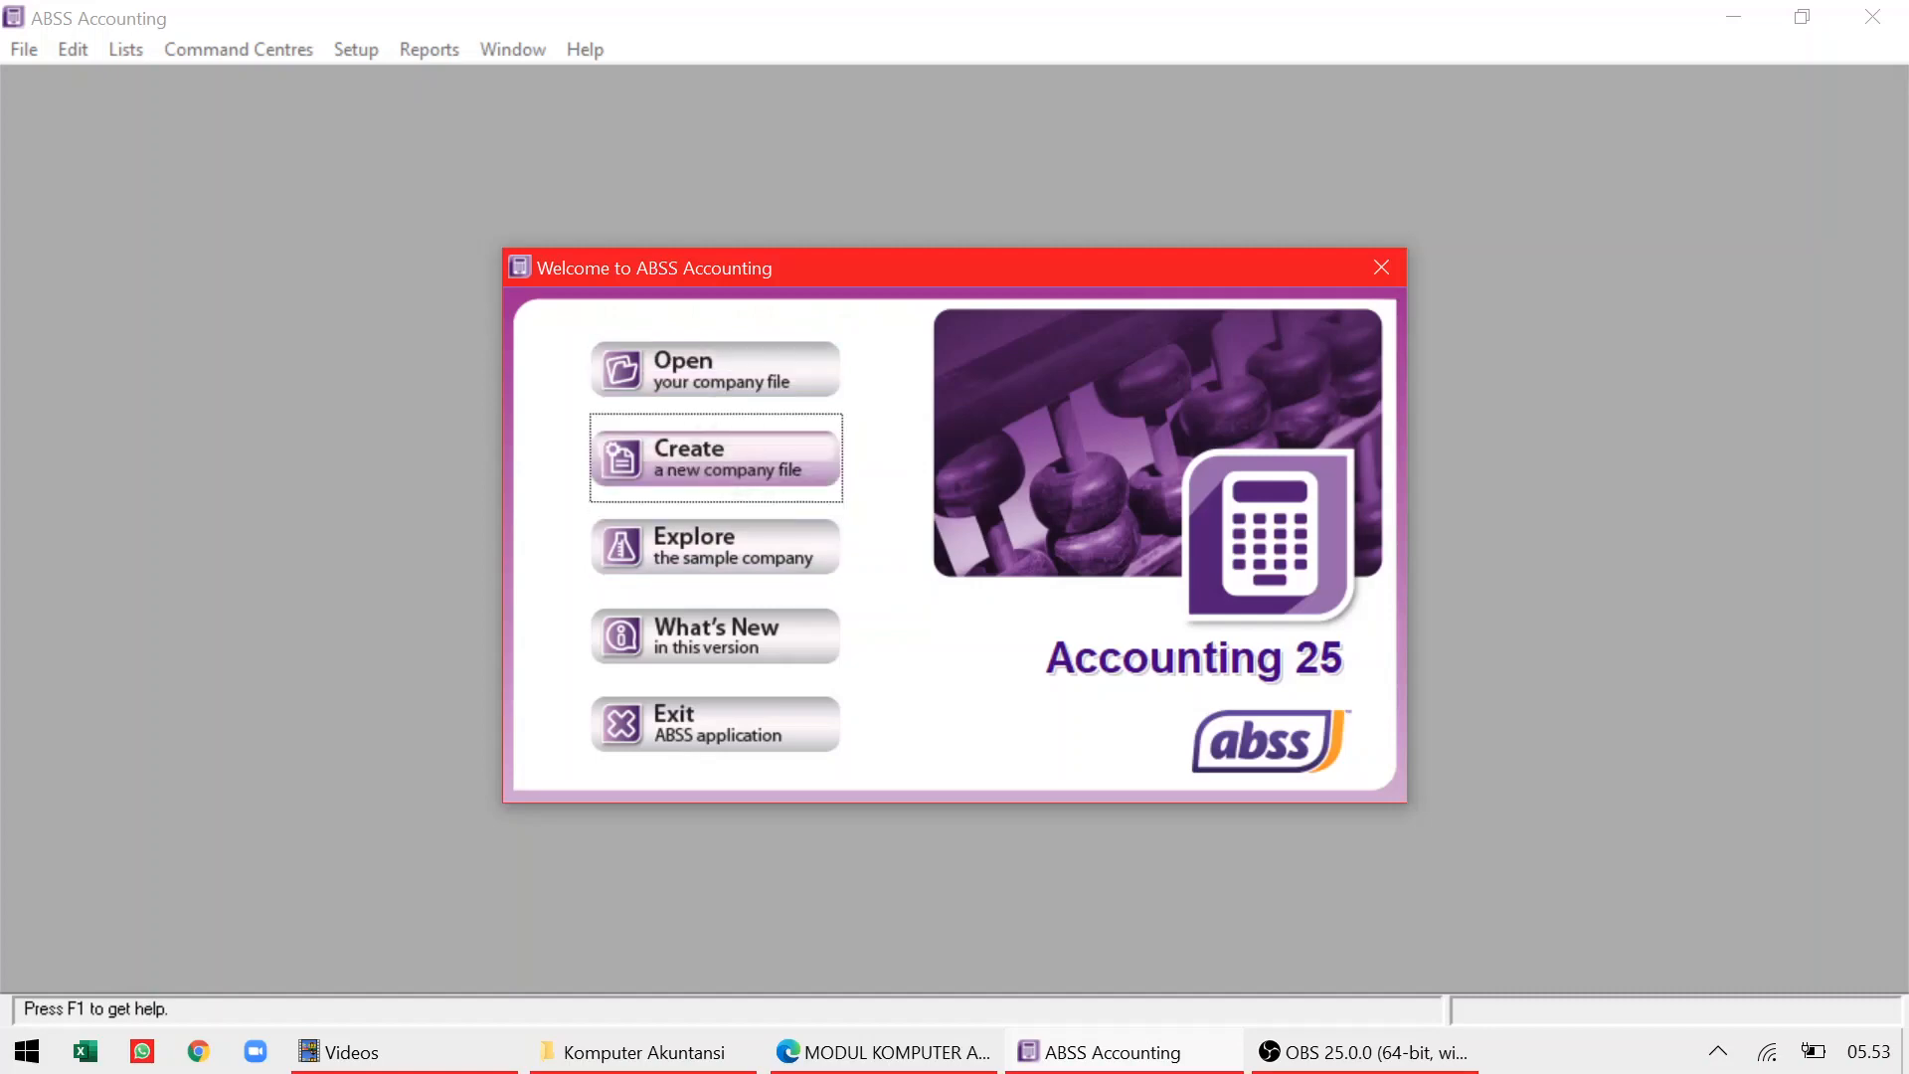
click(749, 513)
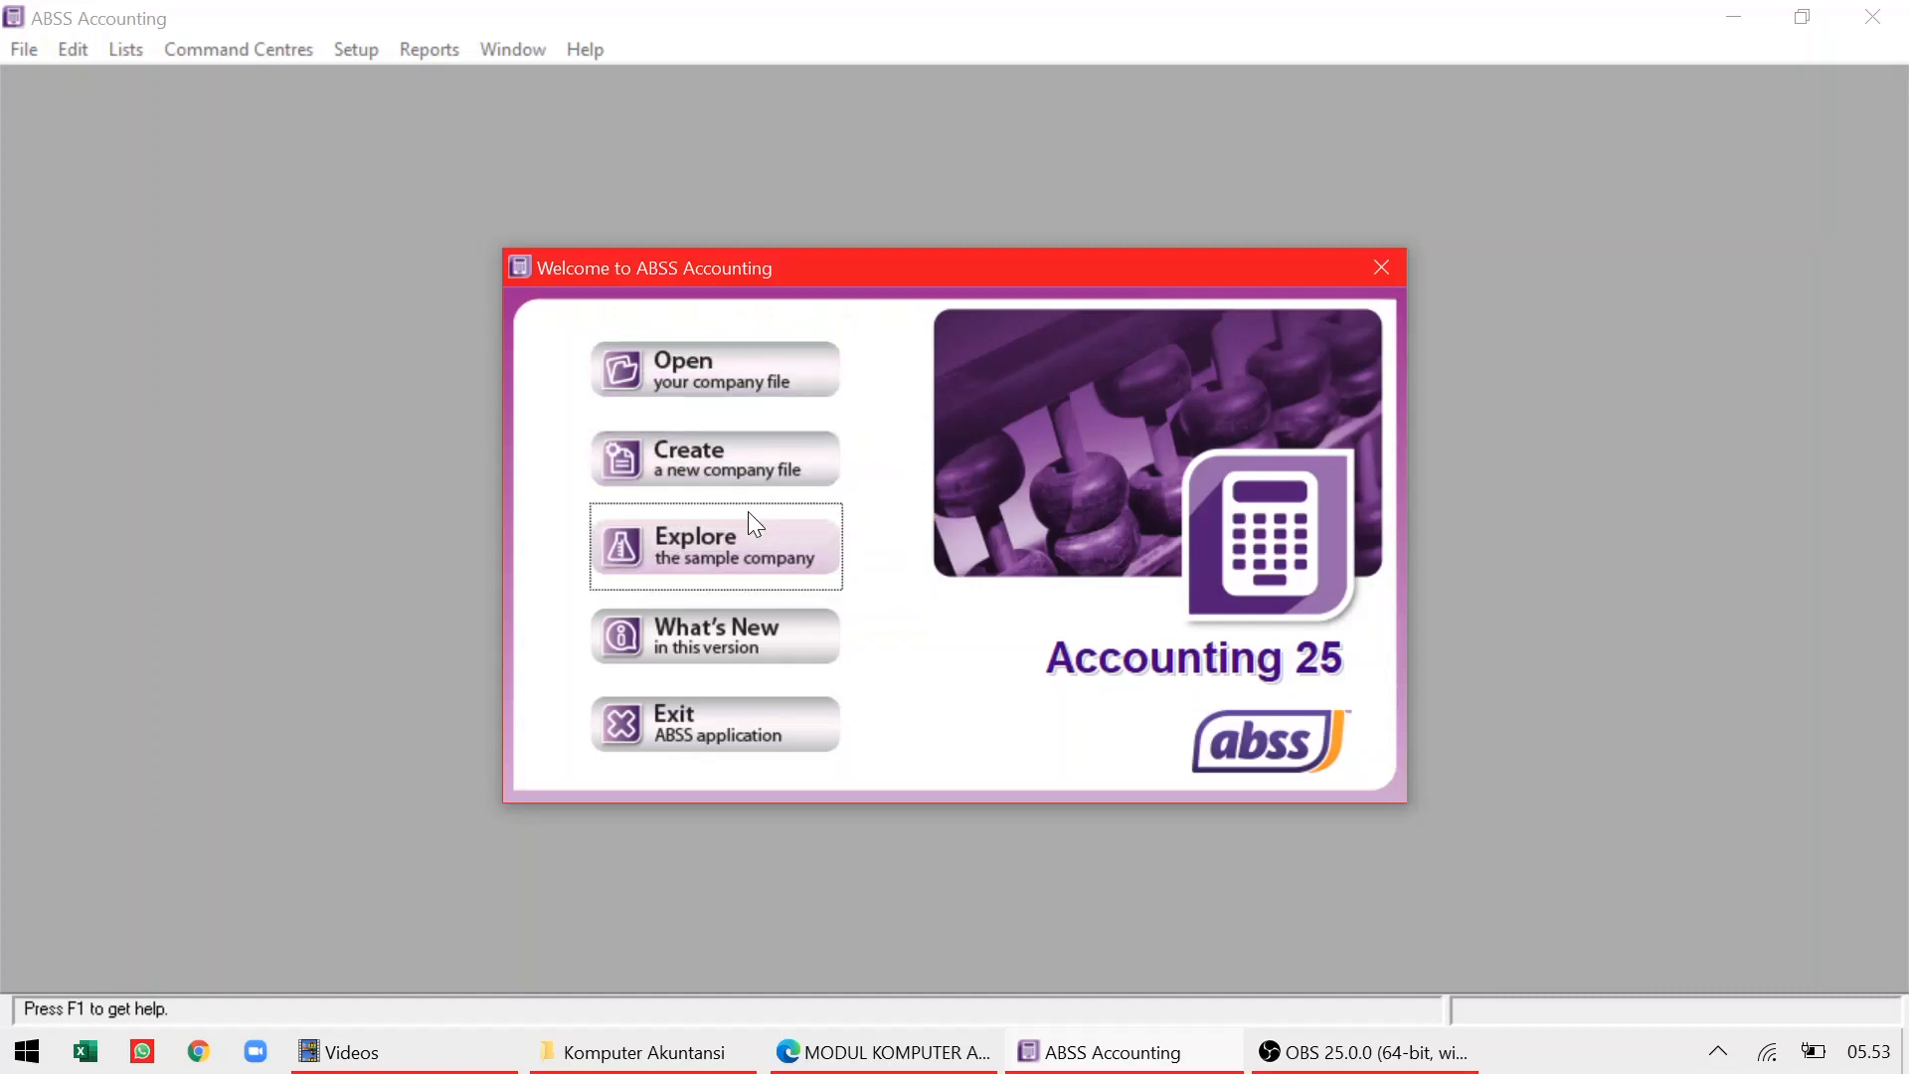
click(754, 468)
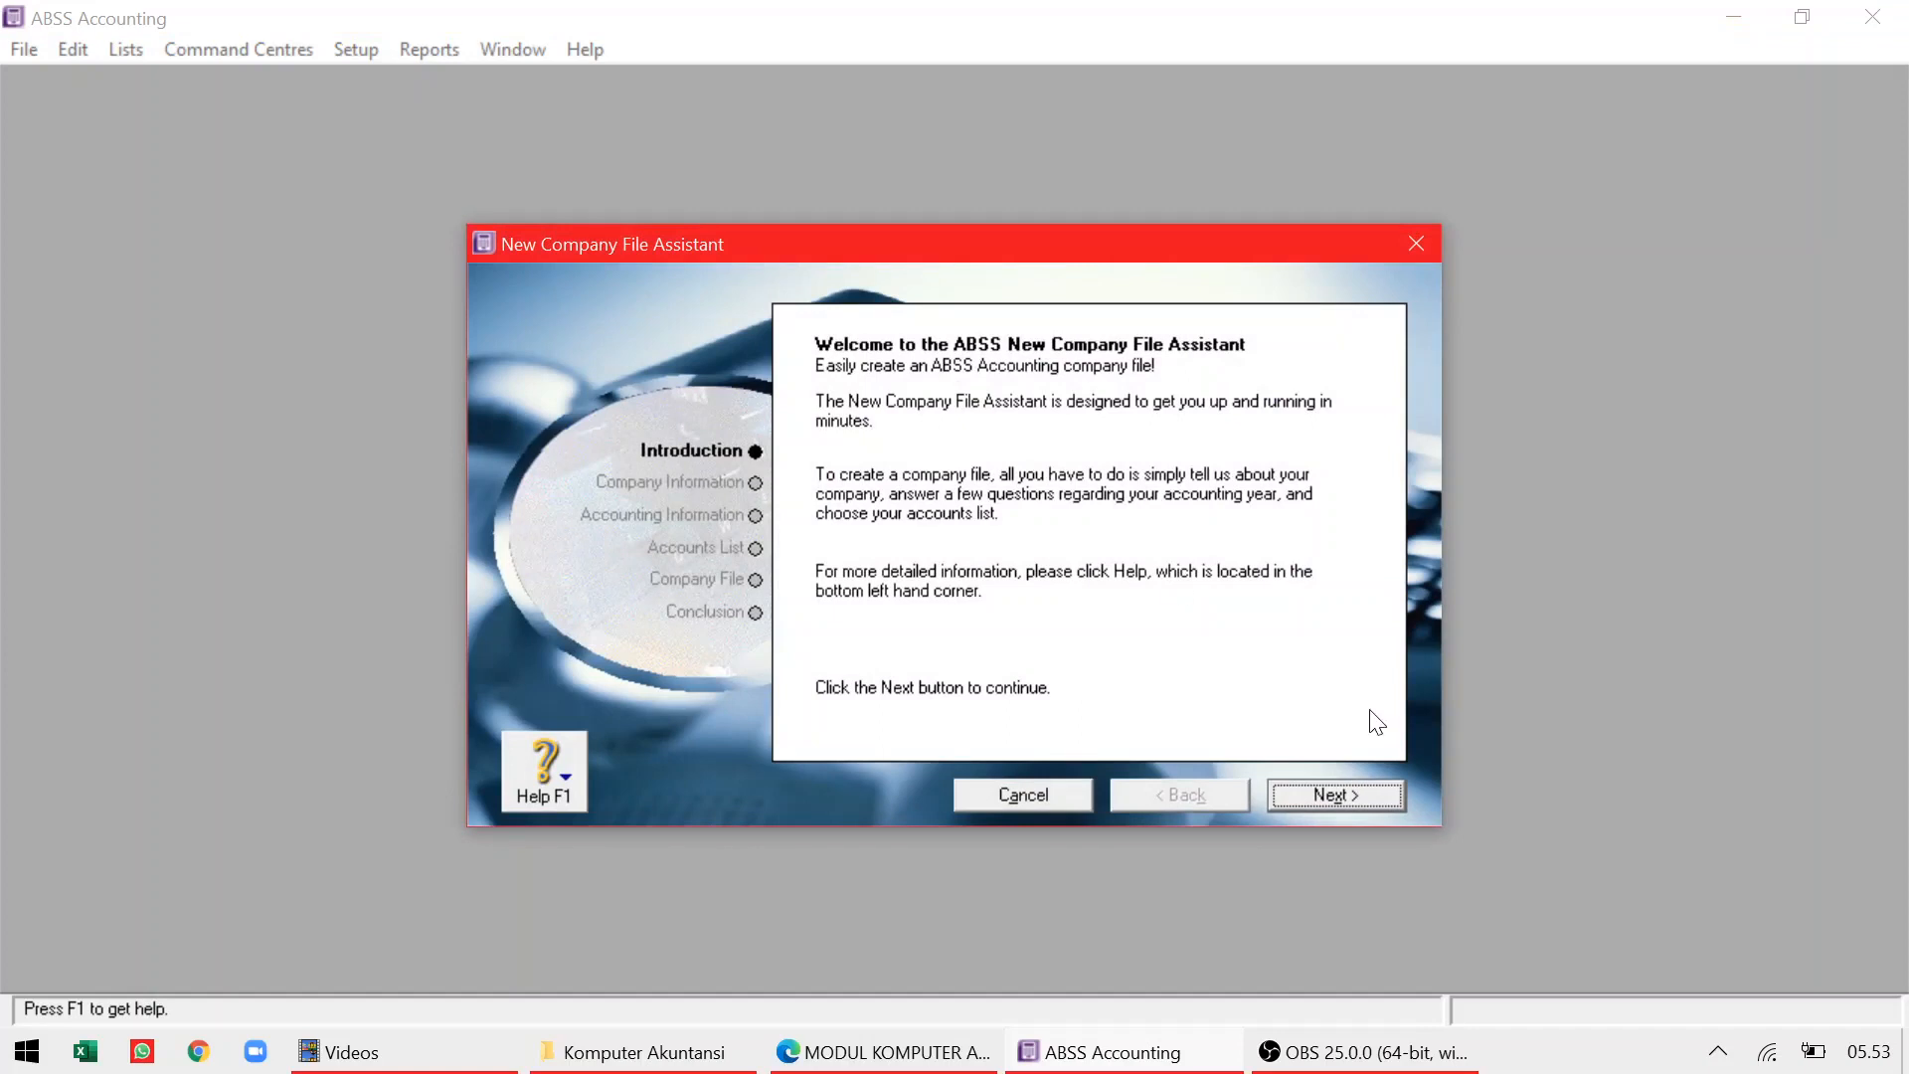
Enter 'Quora_Vidya' as the company name
click(1309, 806)
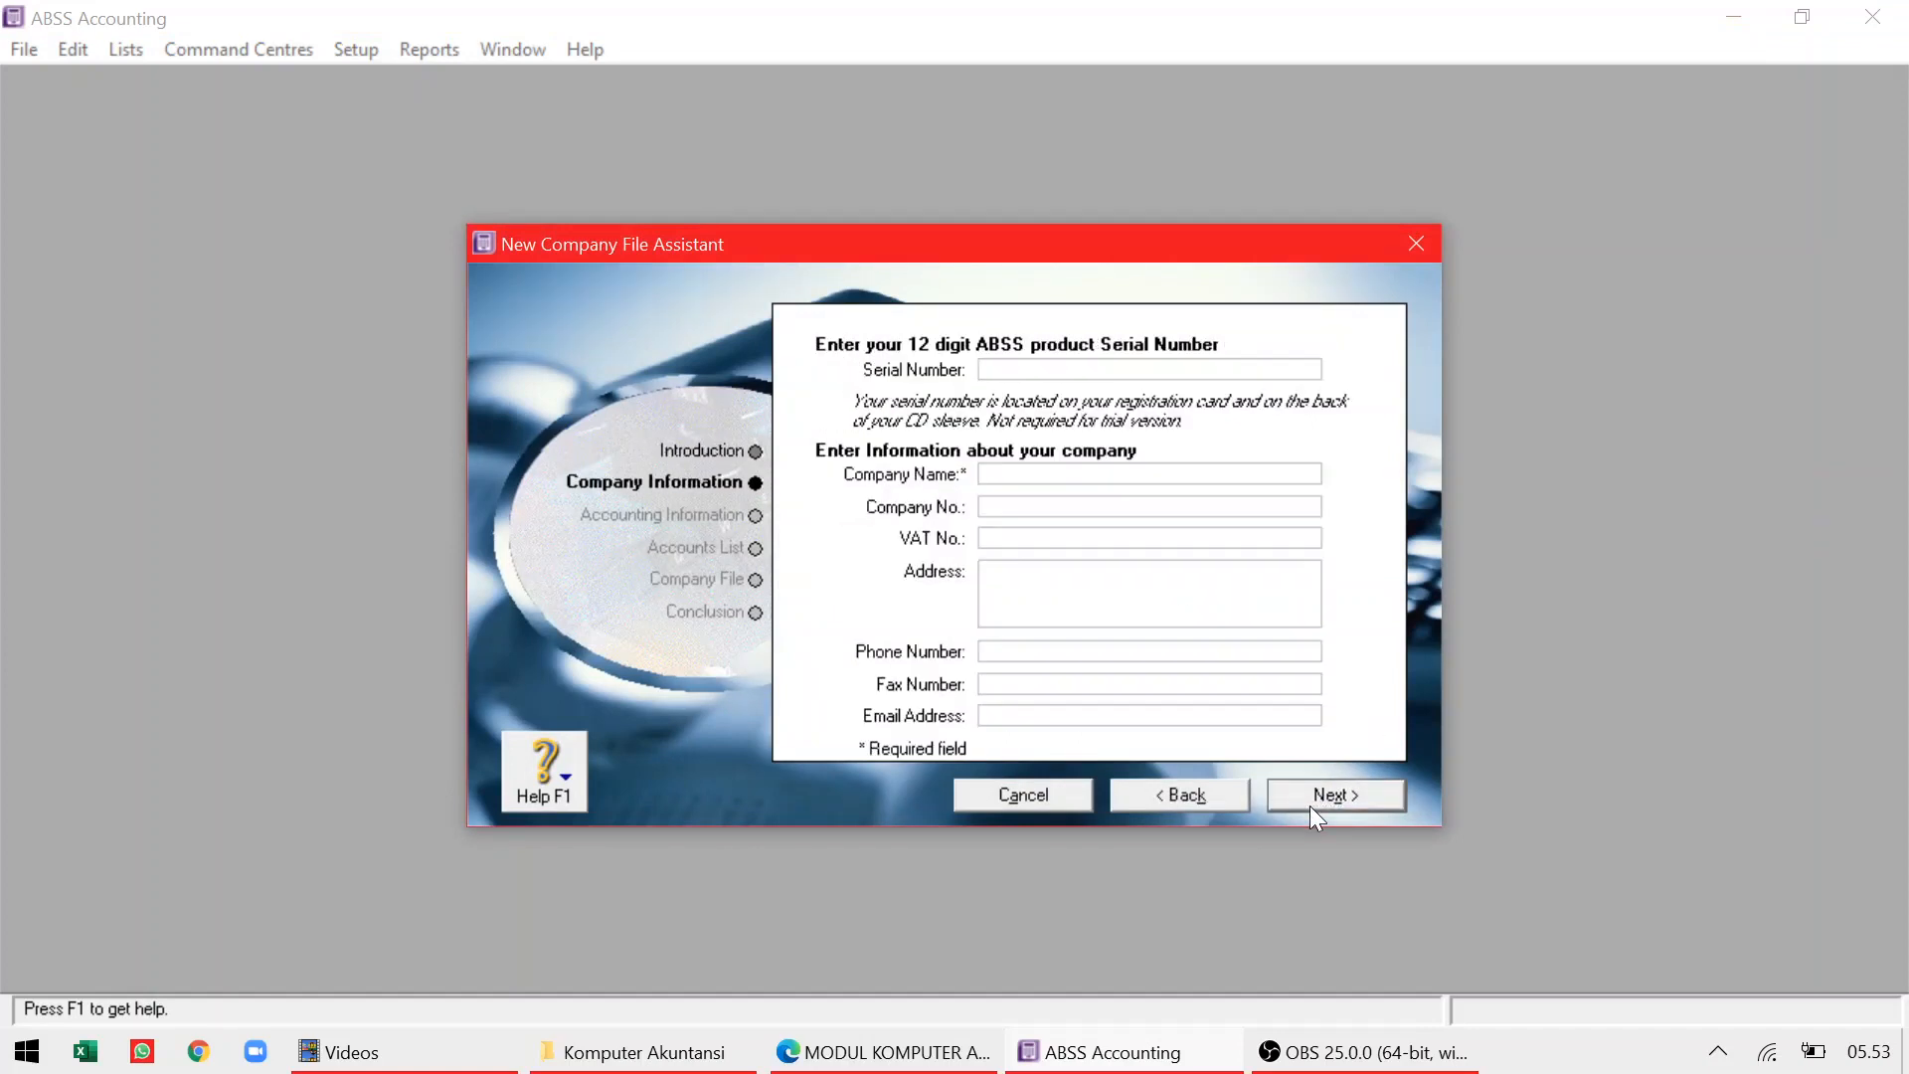
click(1083, 477)
text(Quora_Vidya)
click(1010, 587)
Copy the company address from the case study PDF into the Address field
key(alt+Tab)
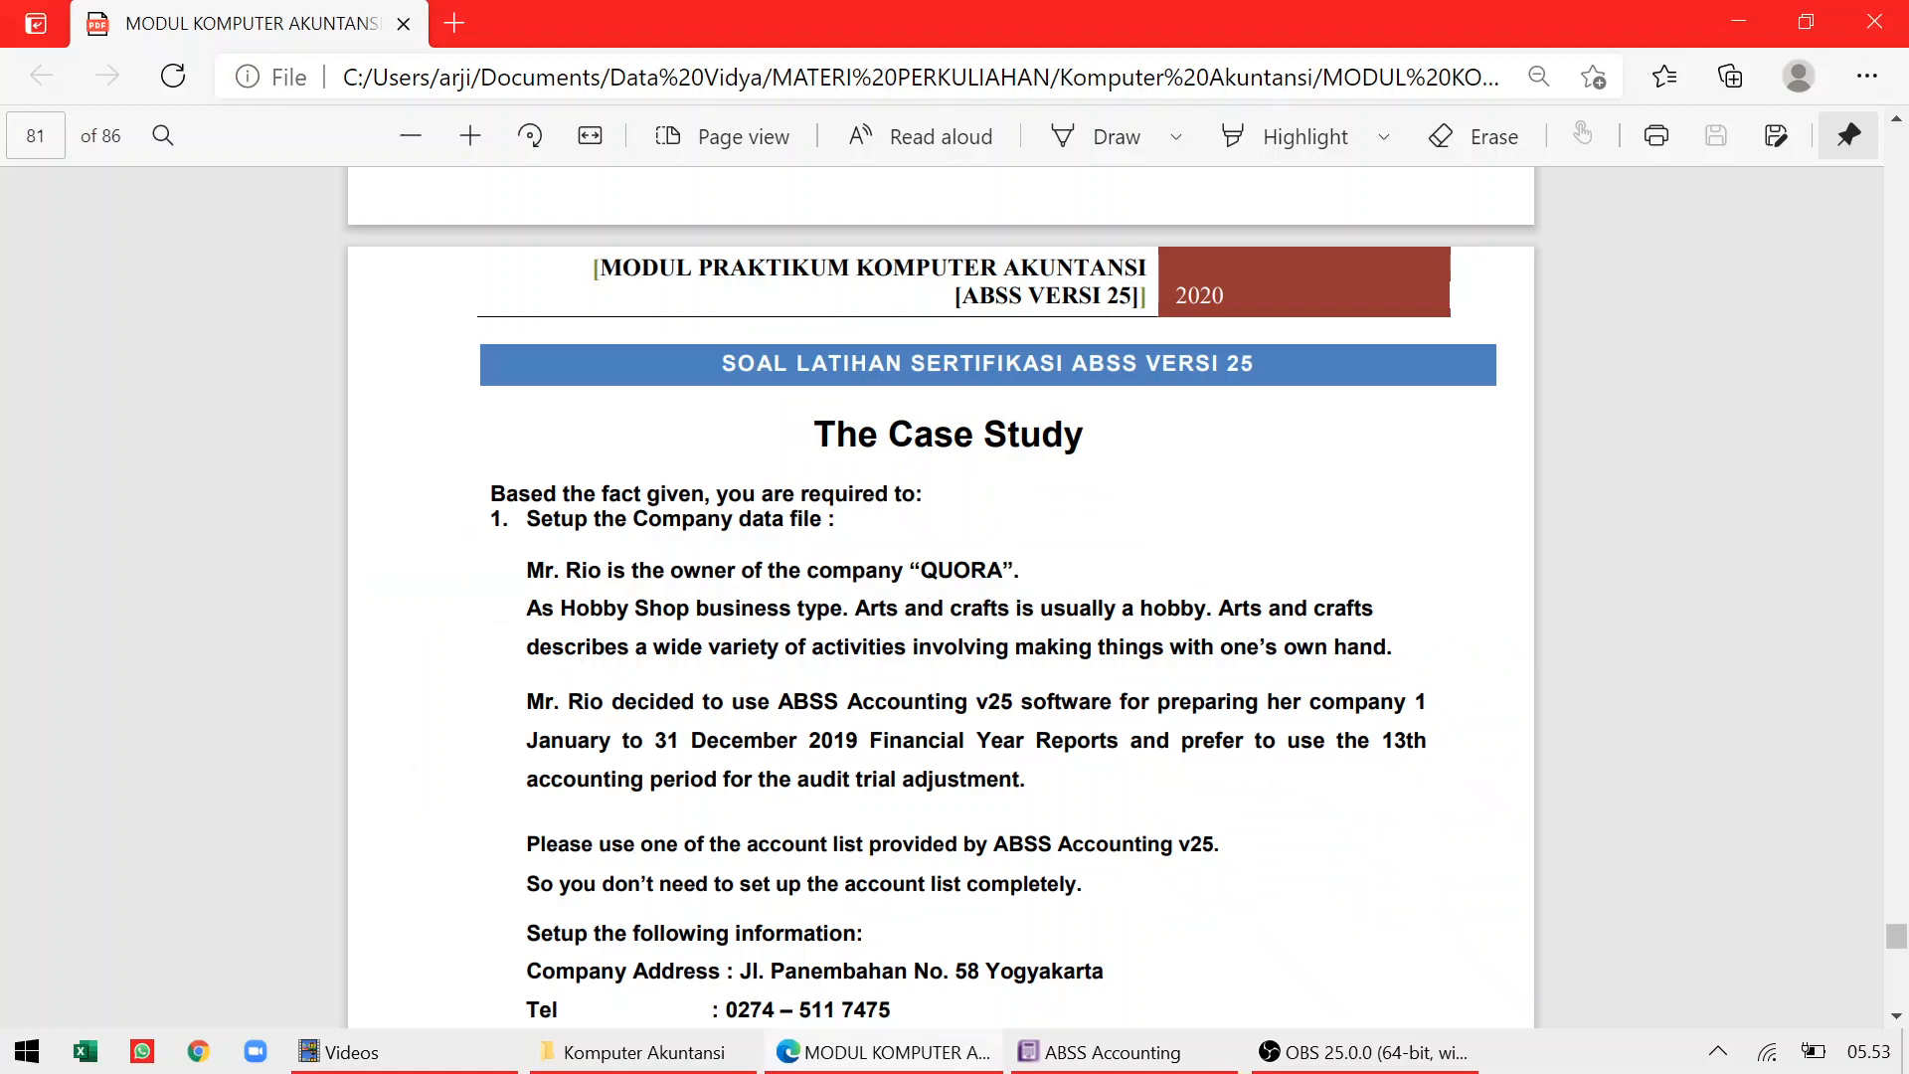
scroll(941, 594, down, 3)
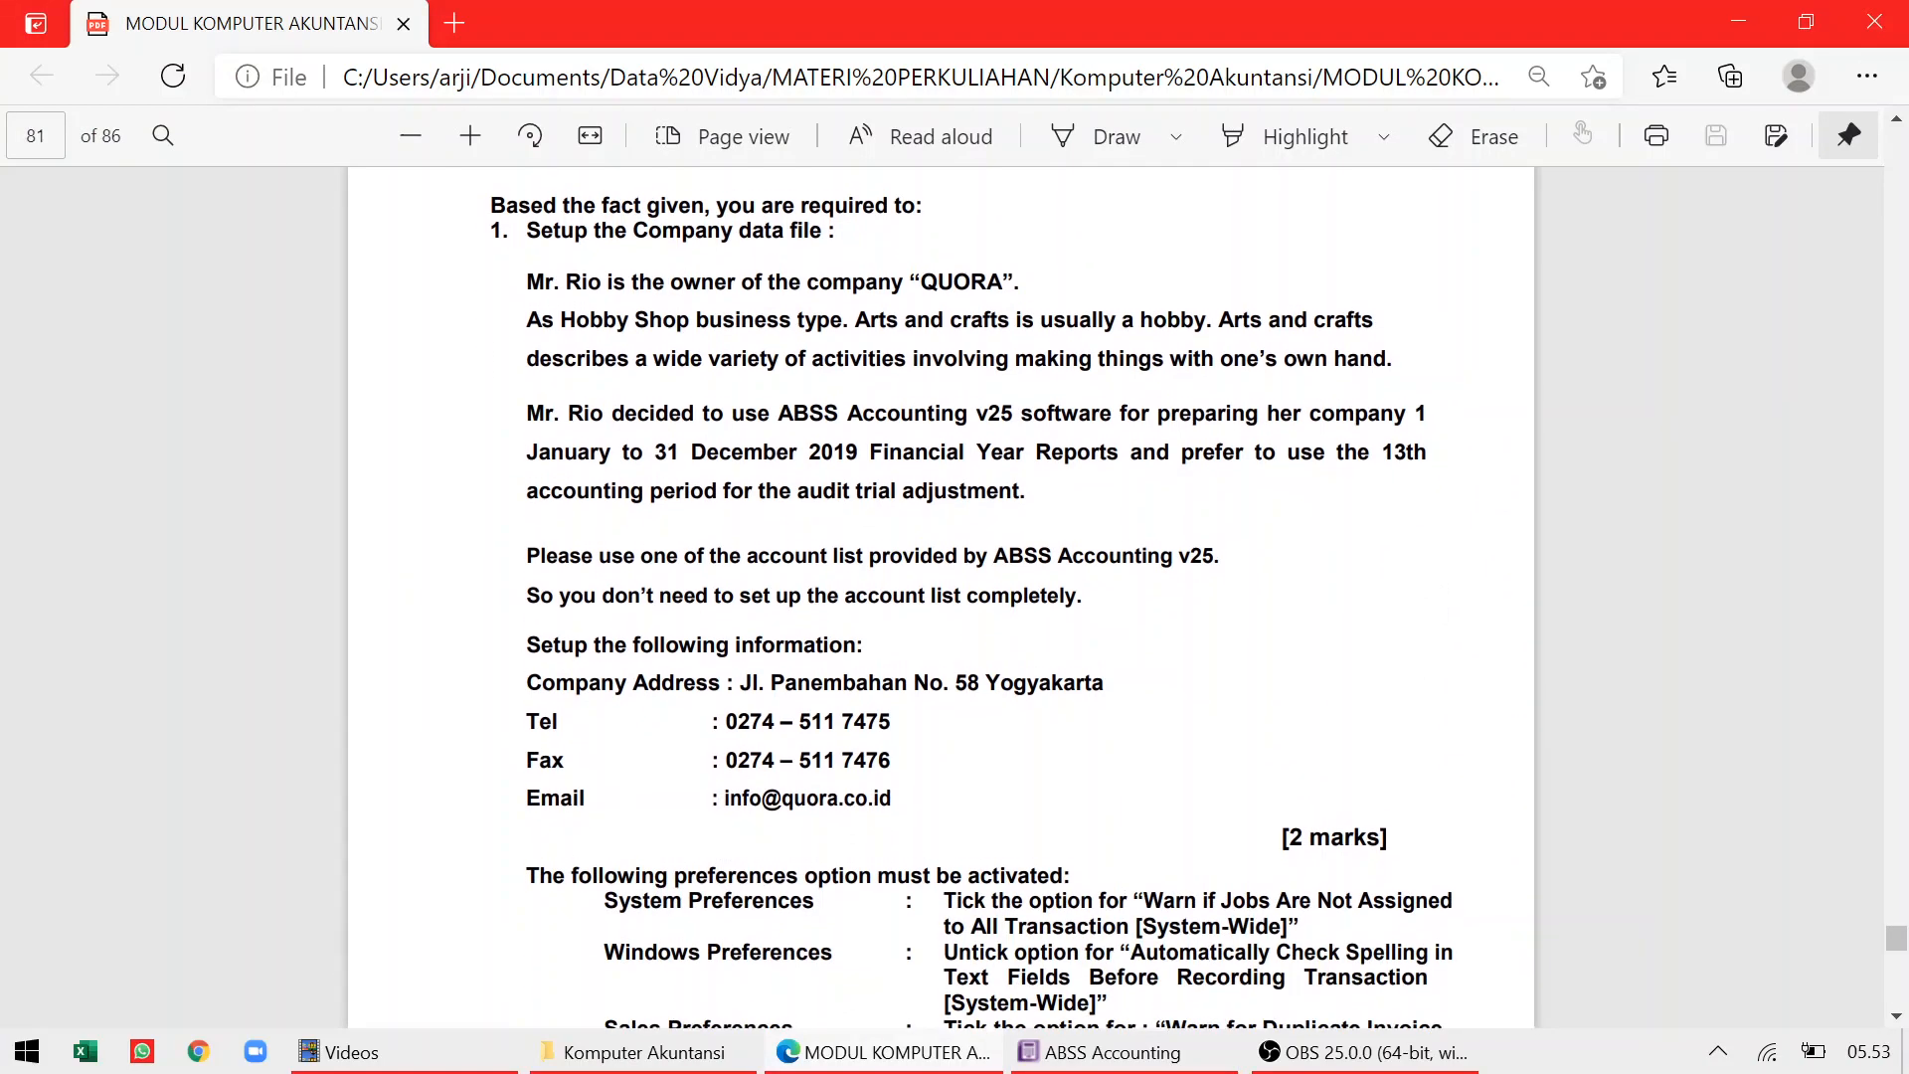
drag(737, 684, 1104, 686)
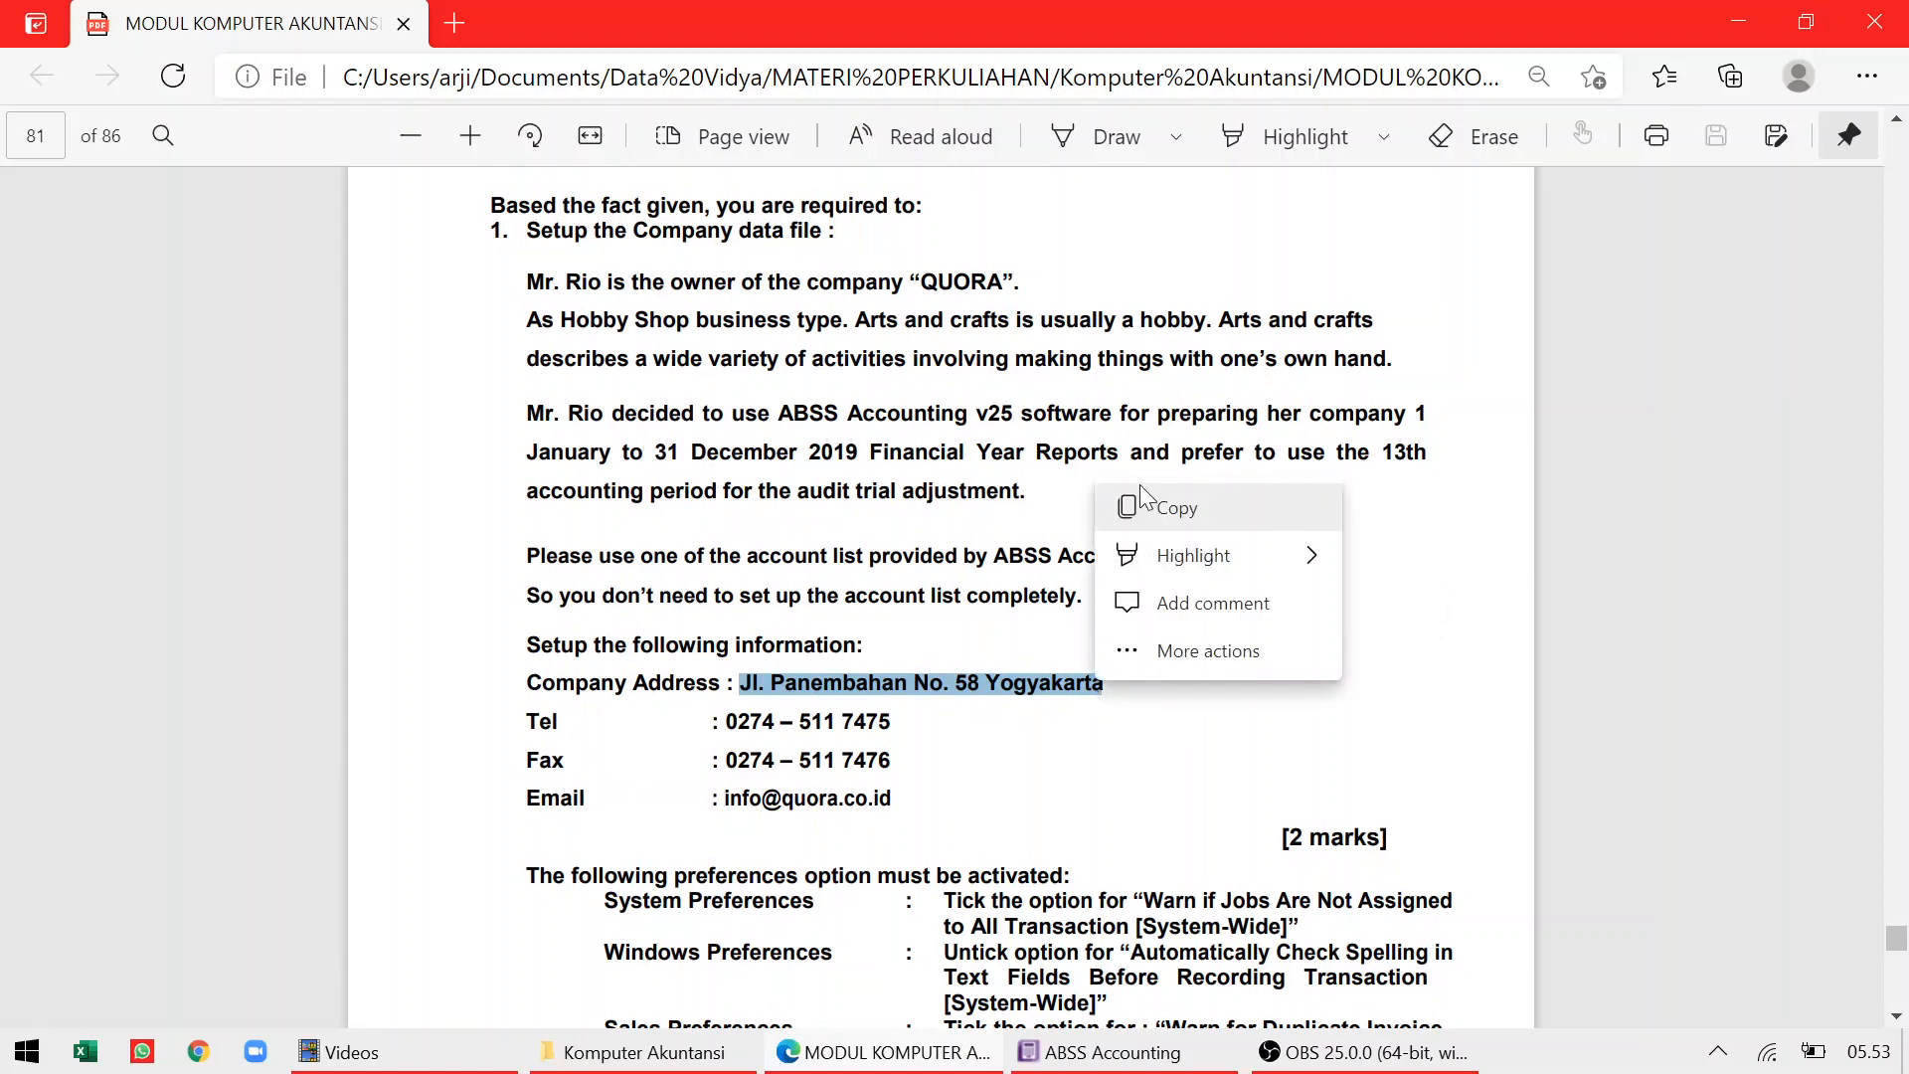
click(1140, 488)
key(alt+Tab)
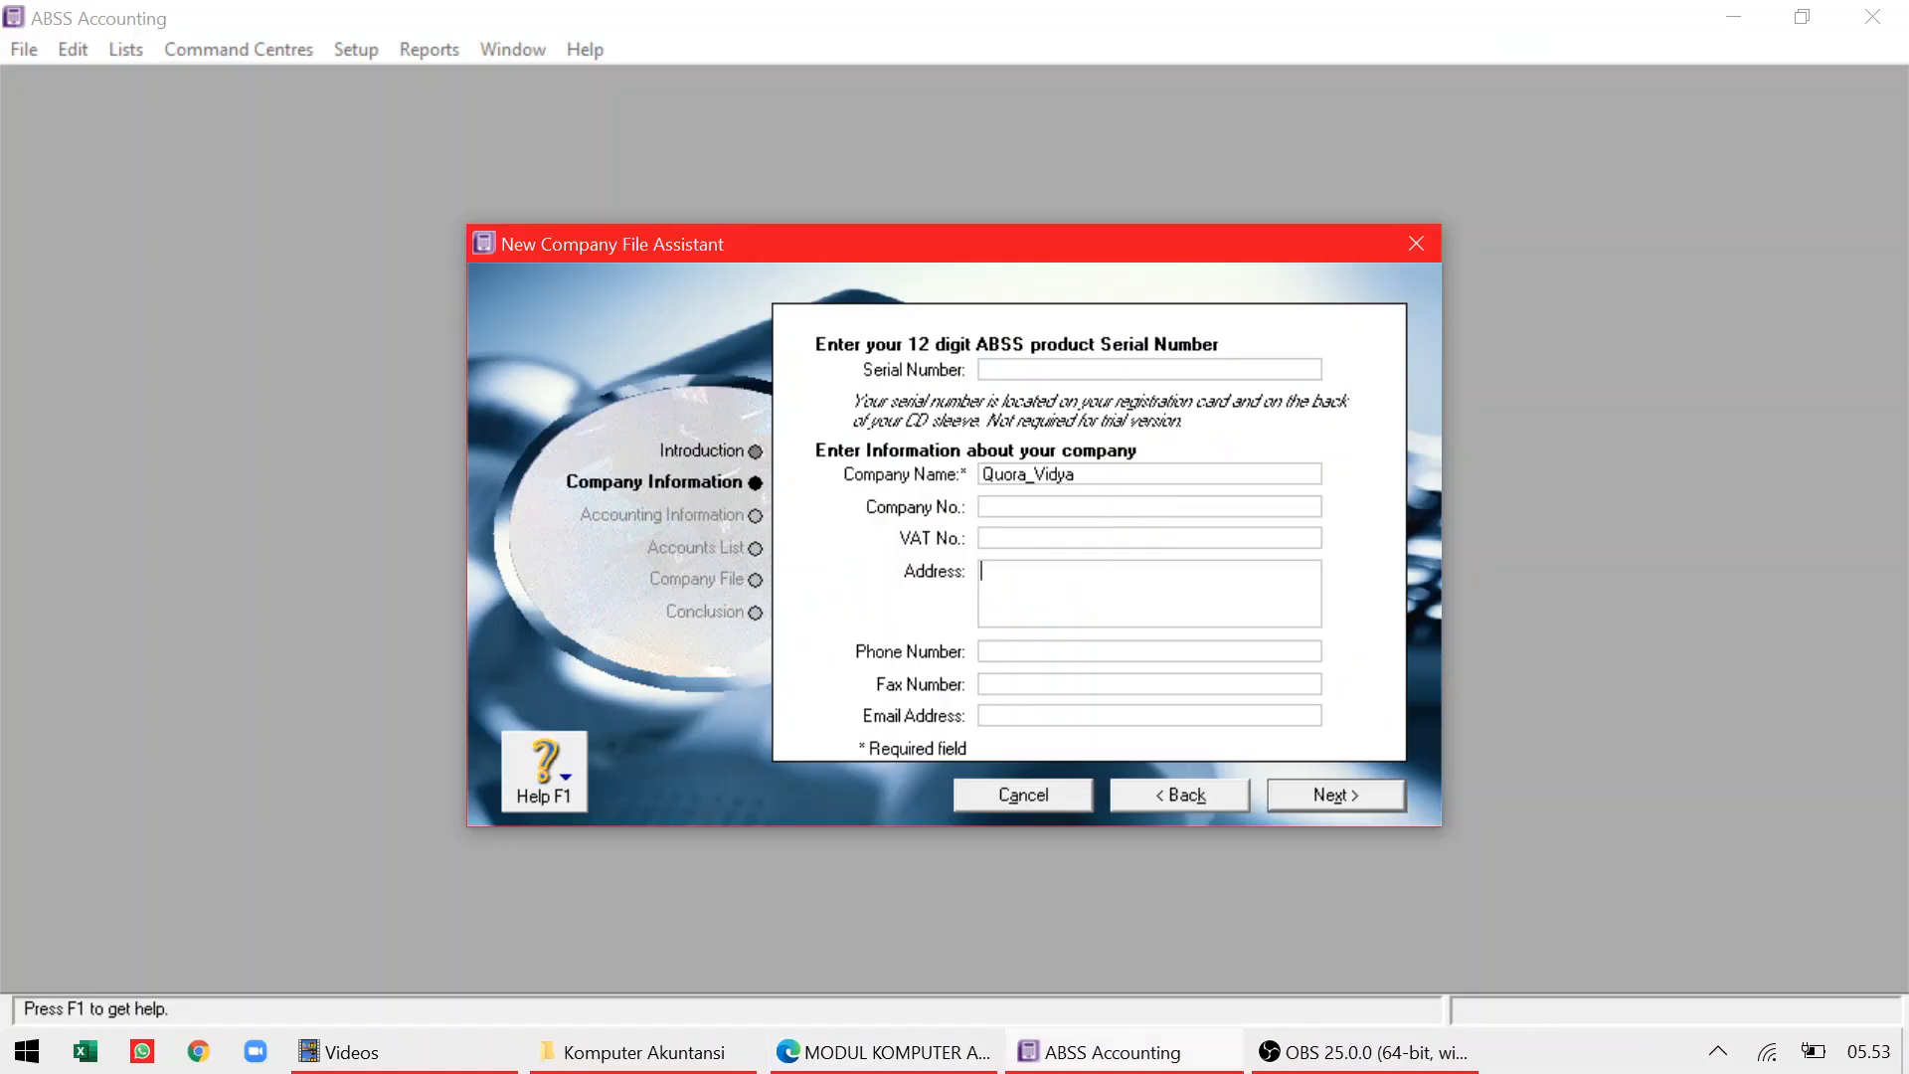
right_click(1036, 582)
click(1088, 700)
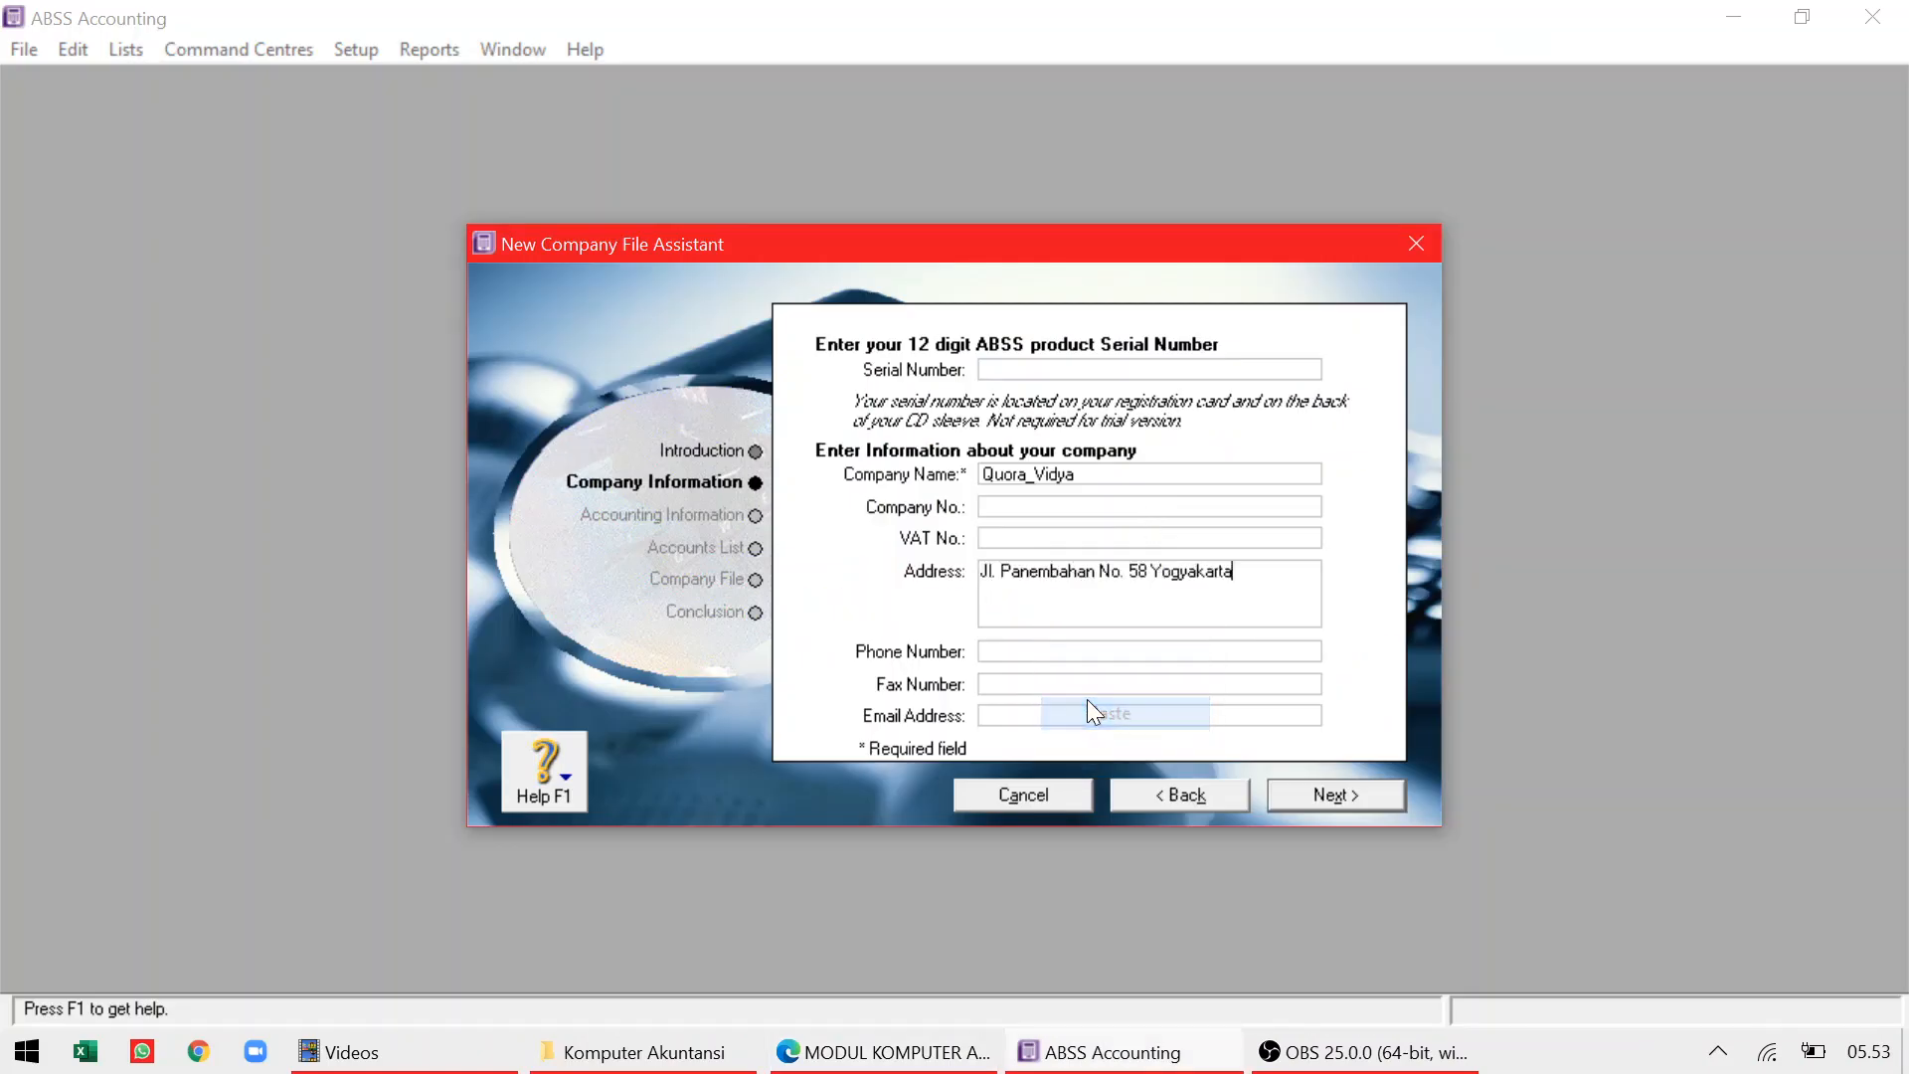
Paste the case study's telephone number into Phone and Fax, changing the fax's last digit to 6
key(alt+Tab)
drag(725, 722, 891, 724)
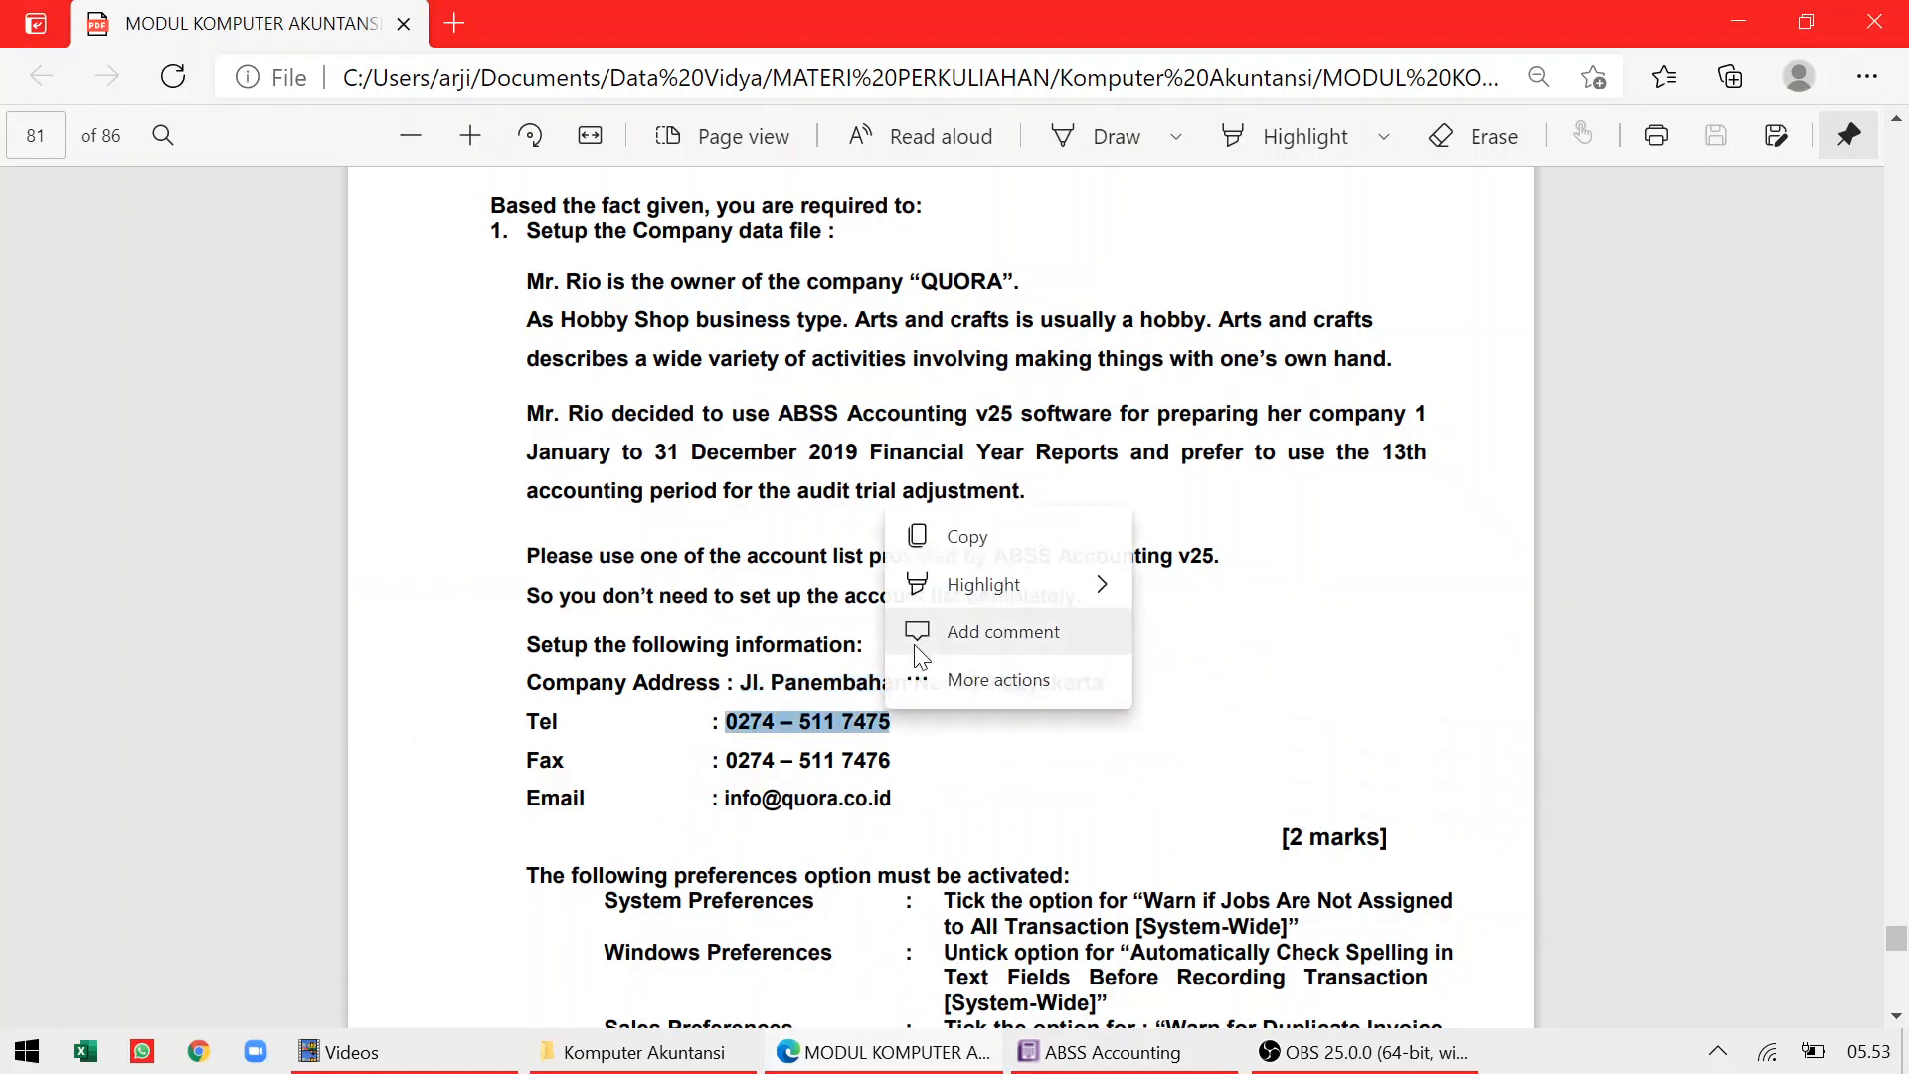
click(969, 542)
key(alt+Tab)
click(1006, 659)
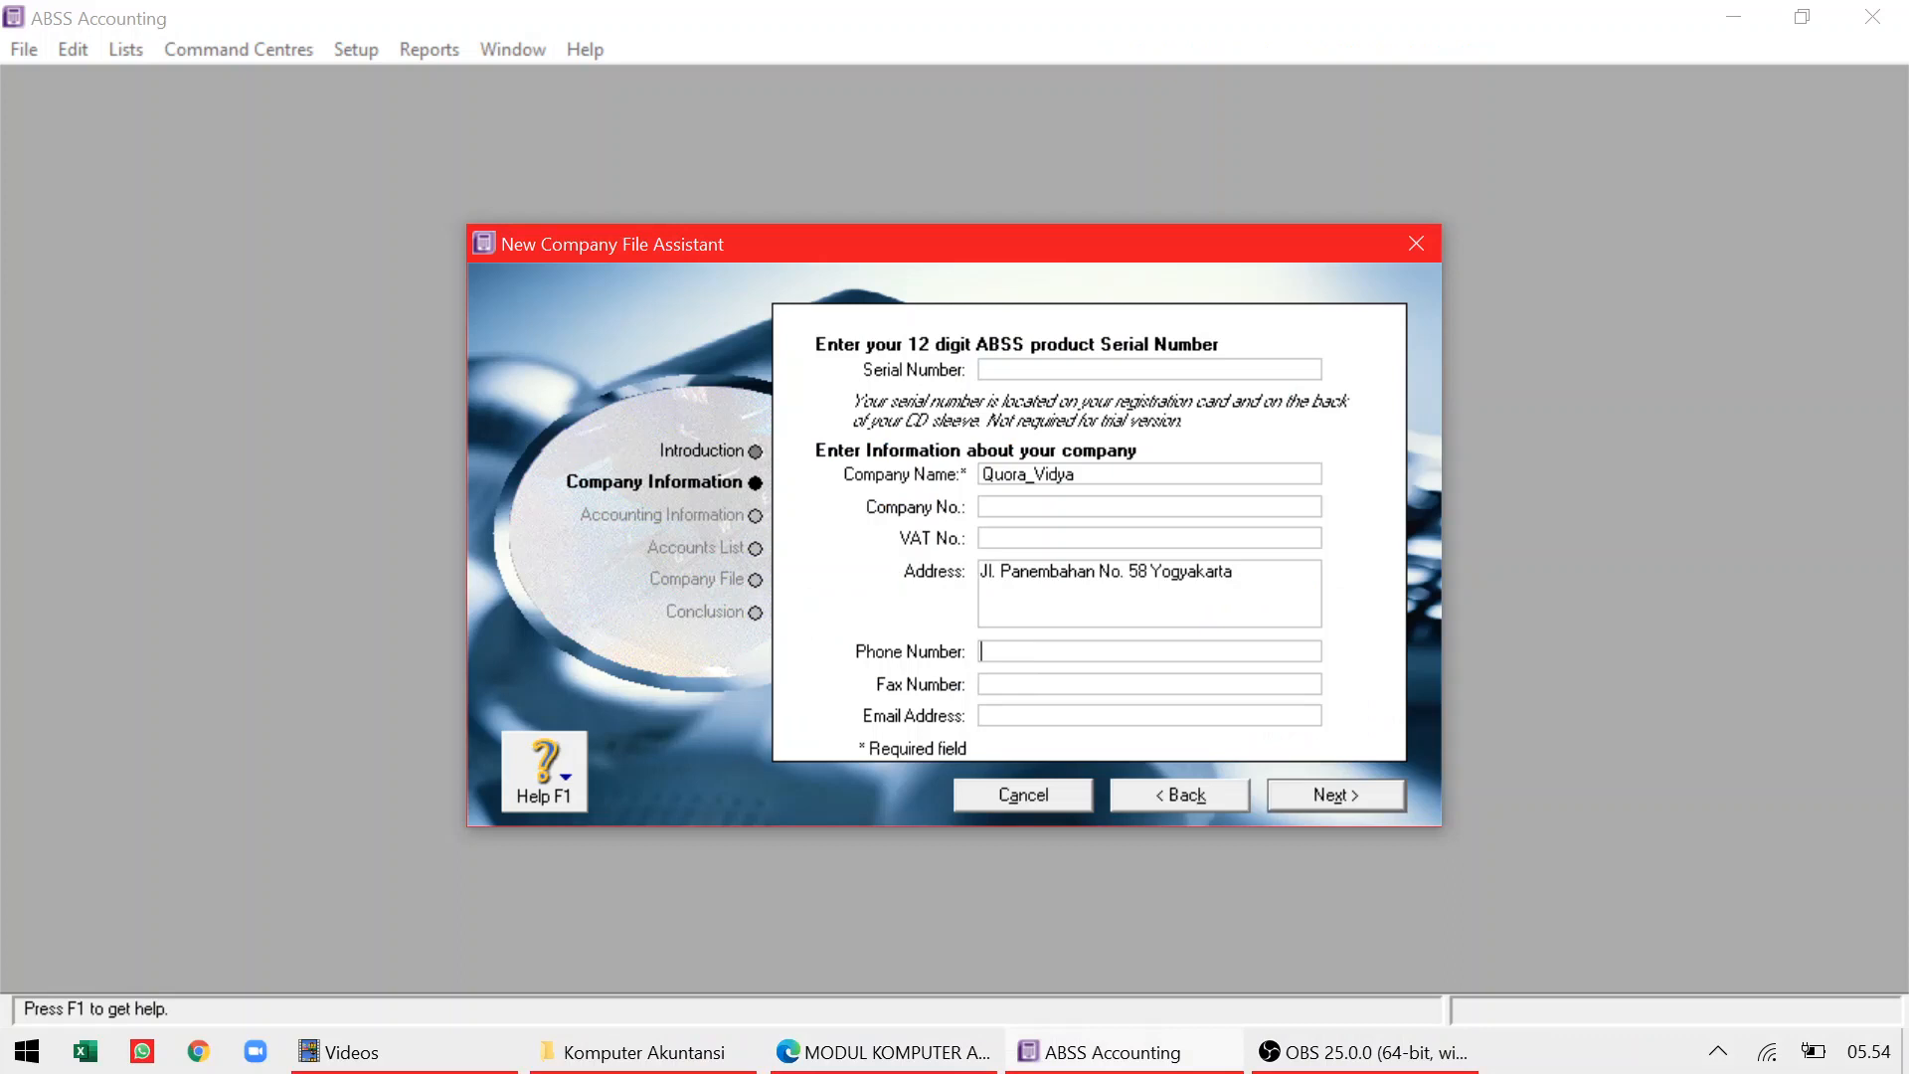
right_click(1011, 649)
click(1070, 776)
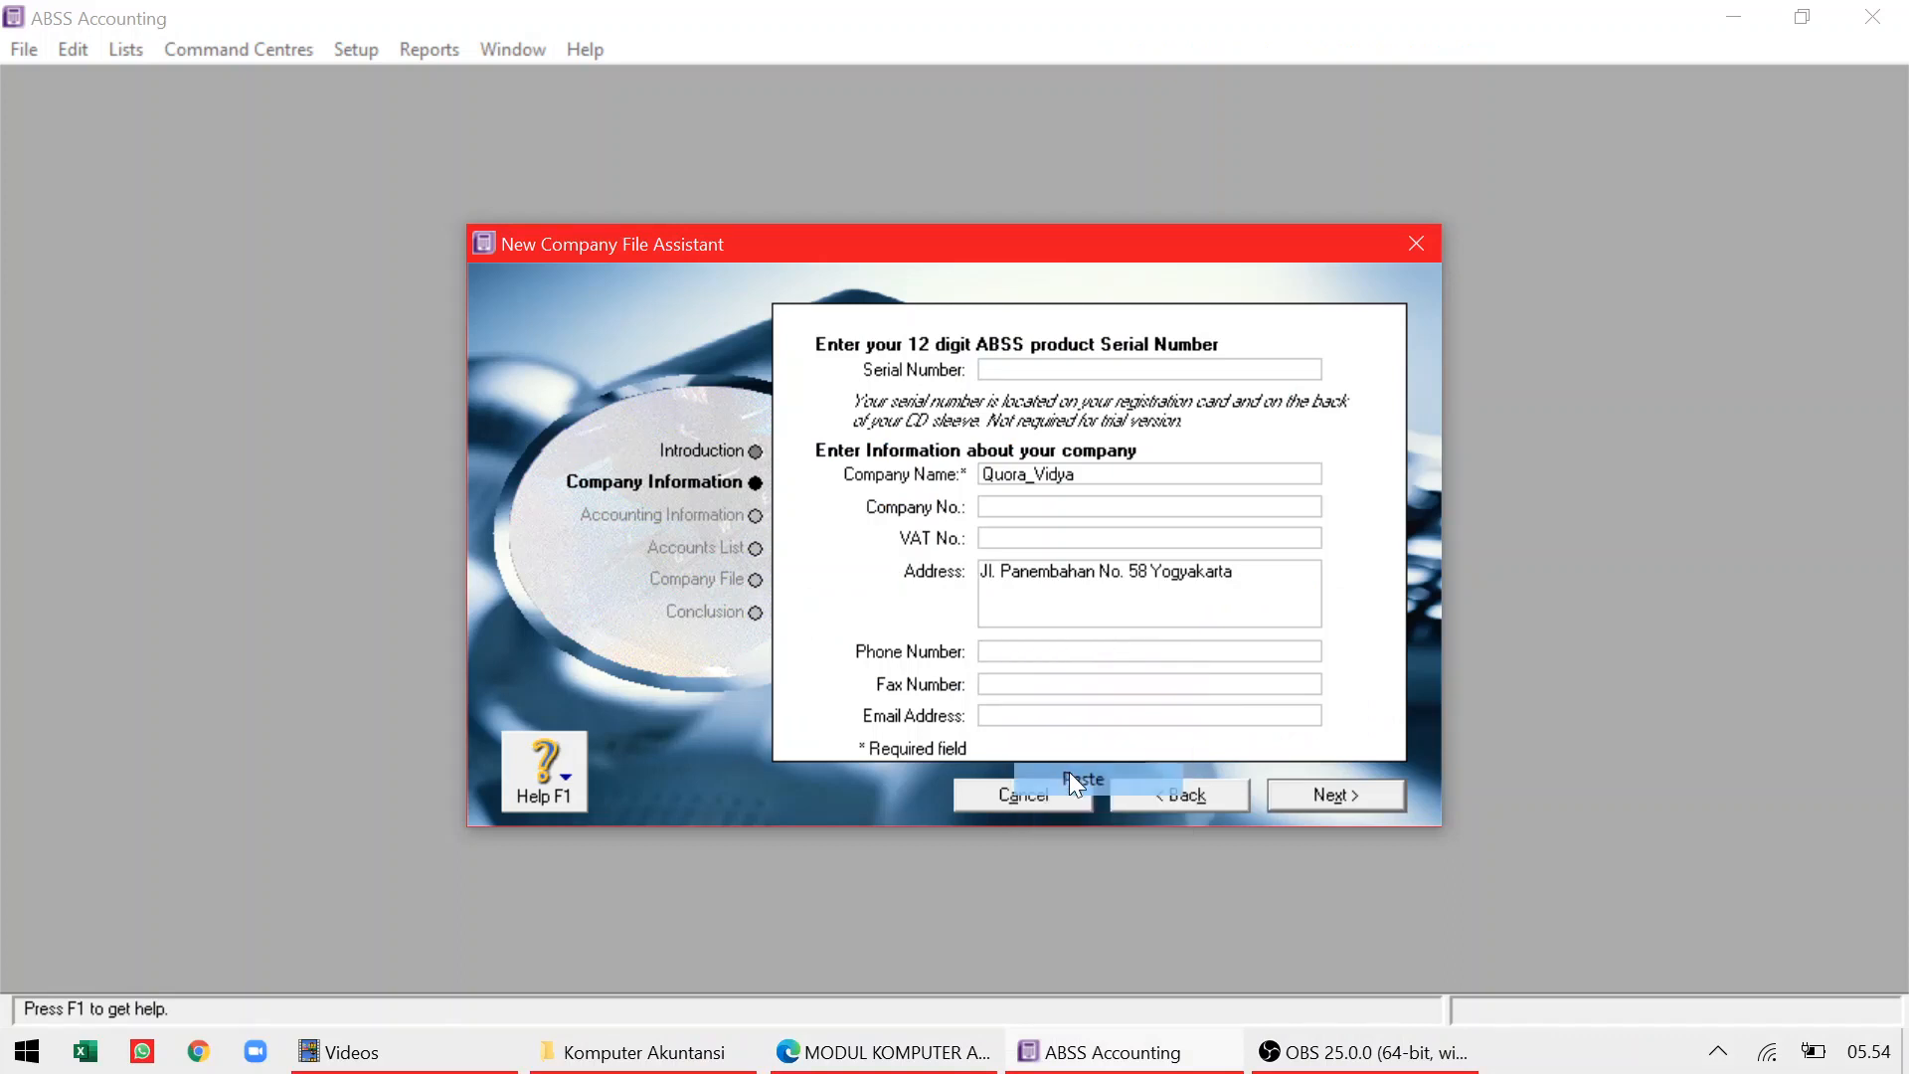
key(Tab)
right_click(1060, 688)
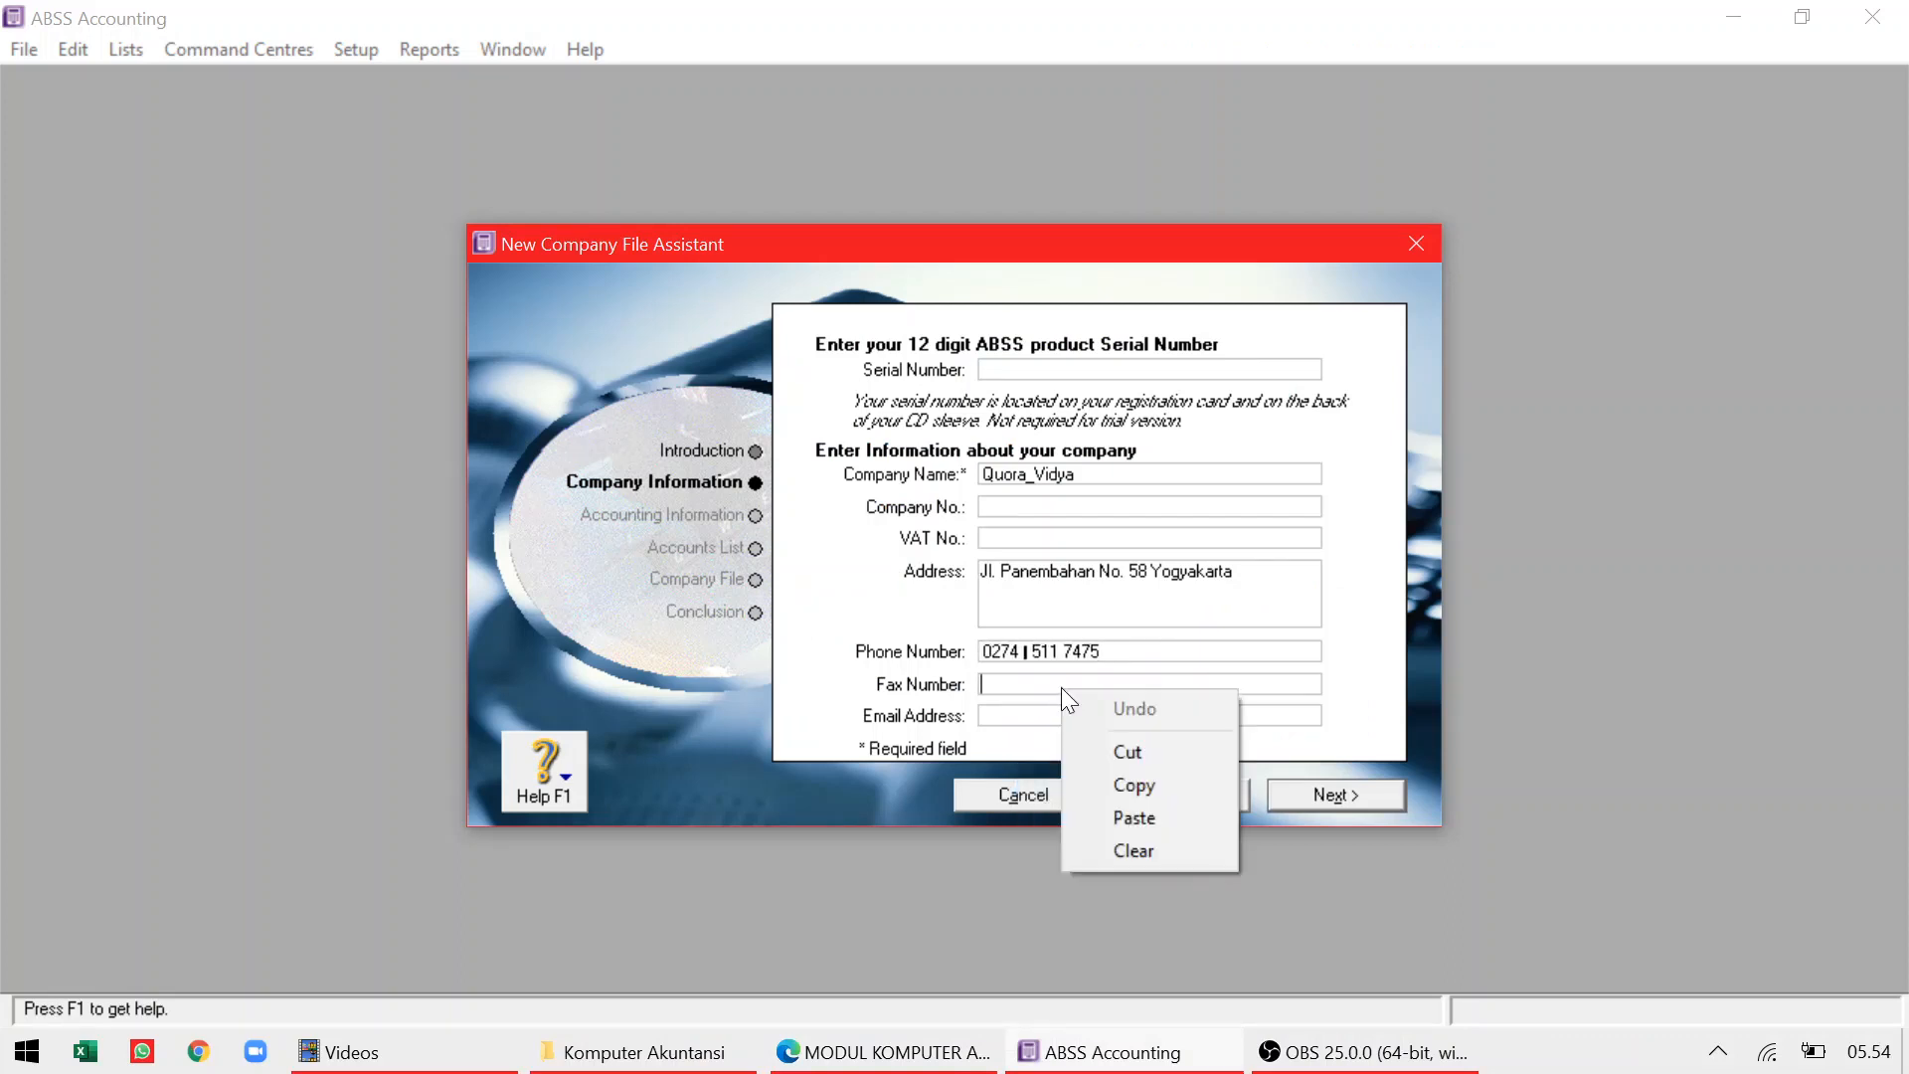
click(1106, 809)
key(BackSpace)
text(6)
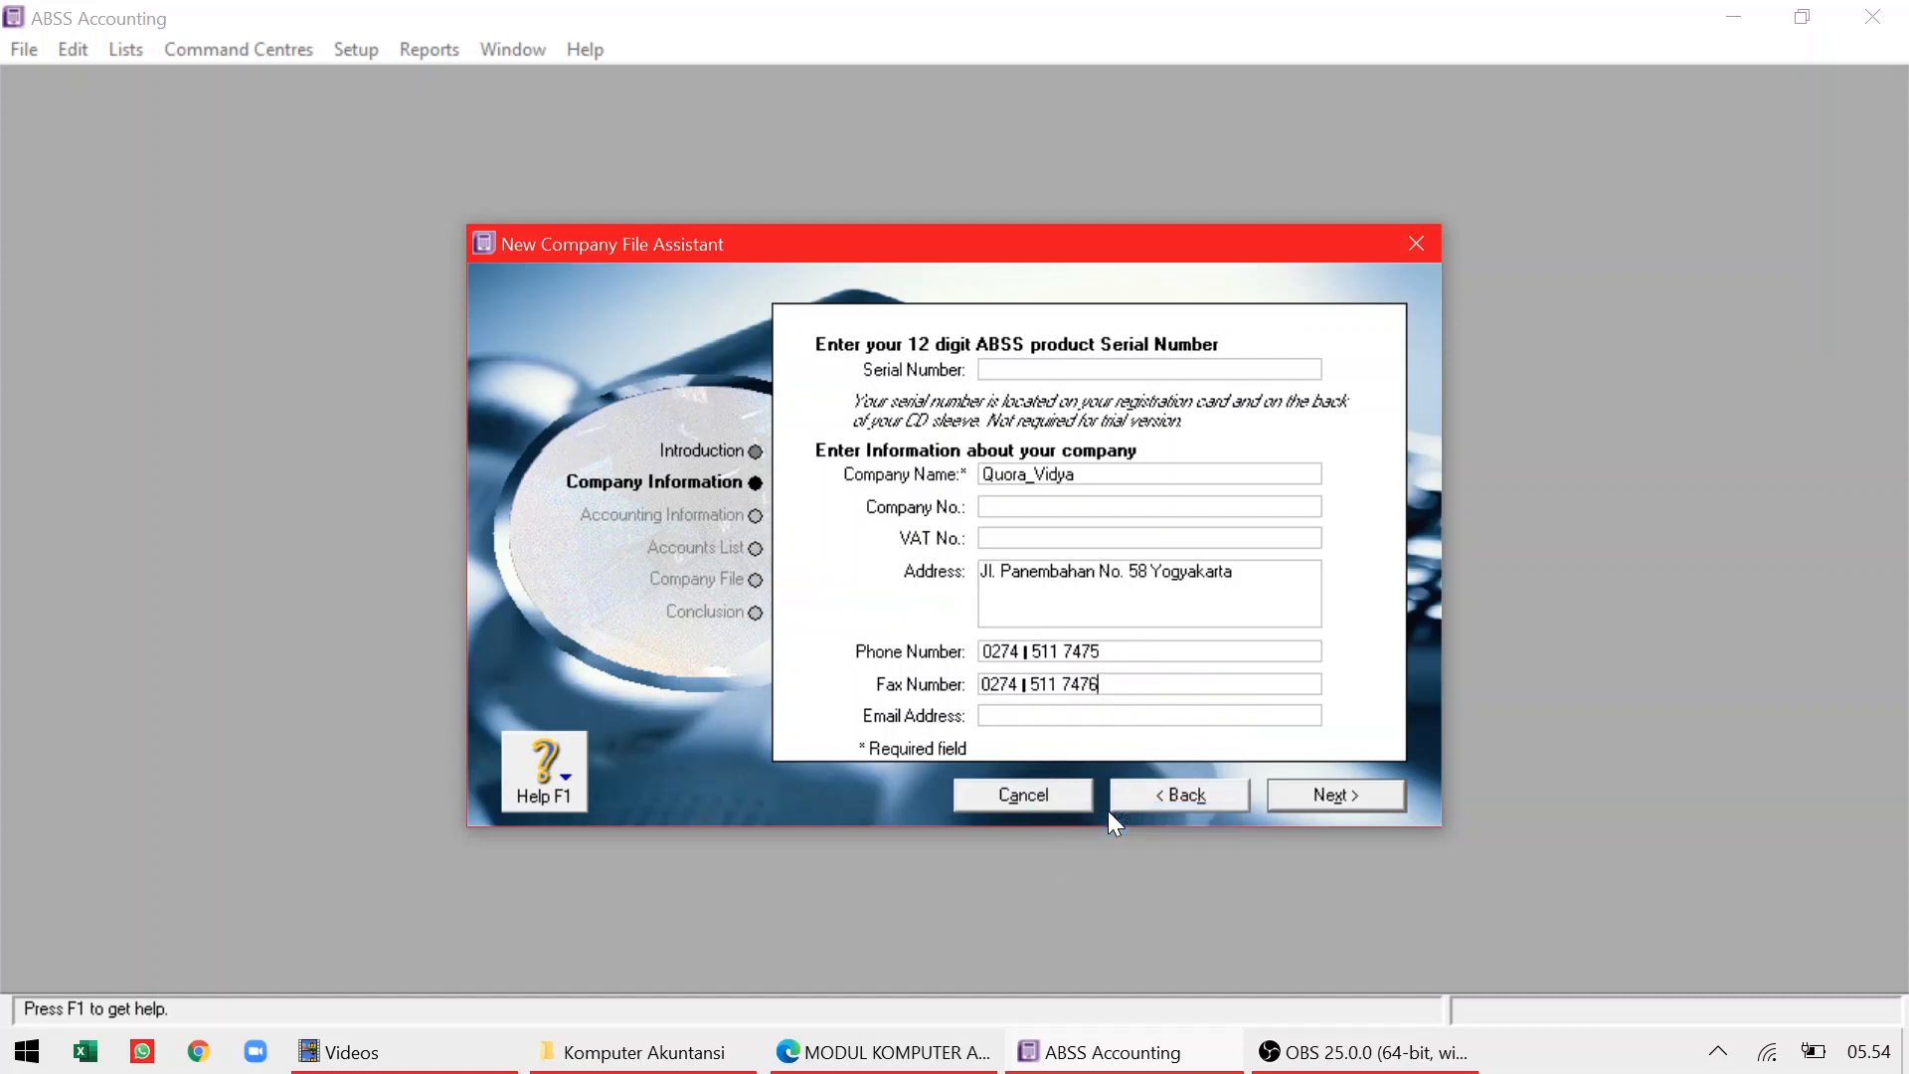
key(shift+Tab)
click(1039, 652)
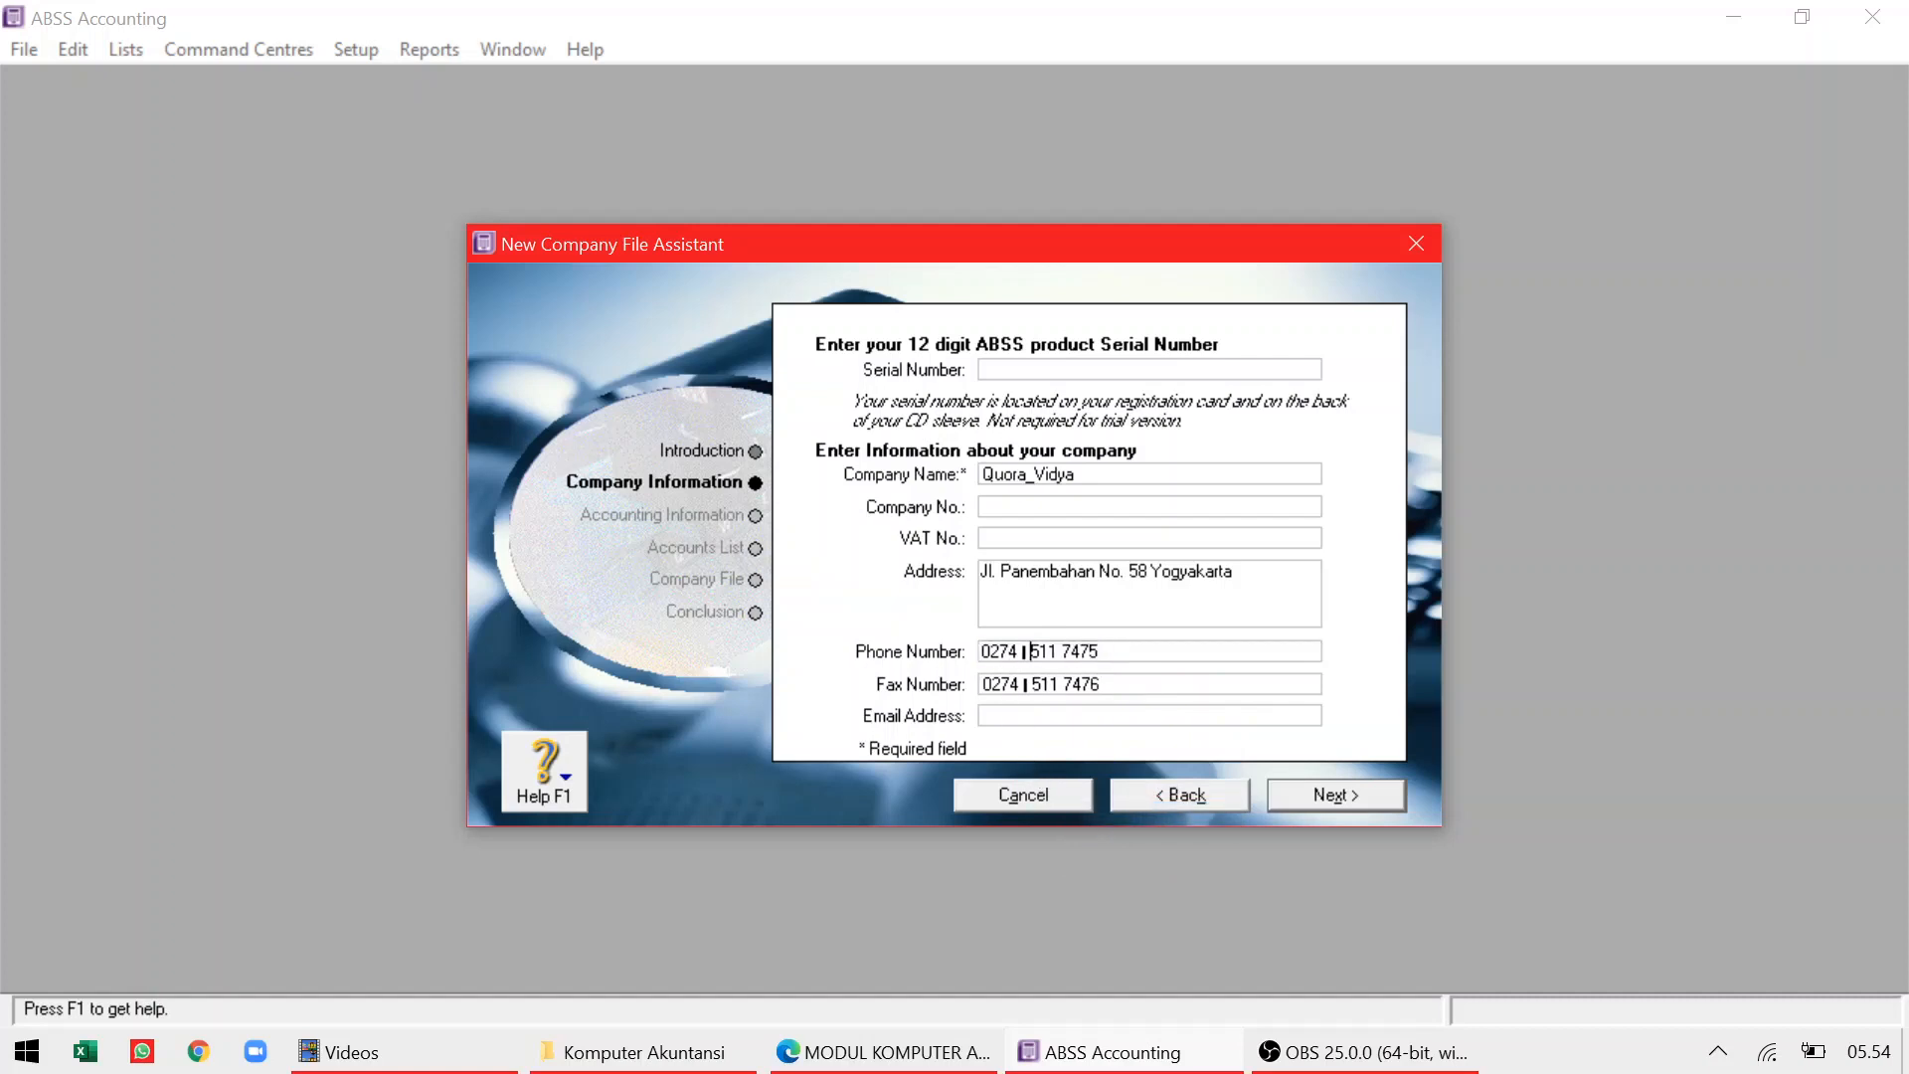
key(BackSpace)
Fix the dash separators in the phone and fax numbers
key(BackSpace)
key(BackSpace)
key(BackSpace)
text(- 51)
click(1028, 684)
key(BackSpace)
text(-)
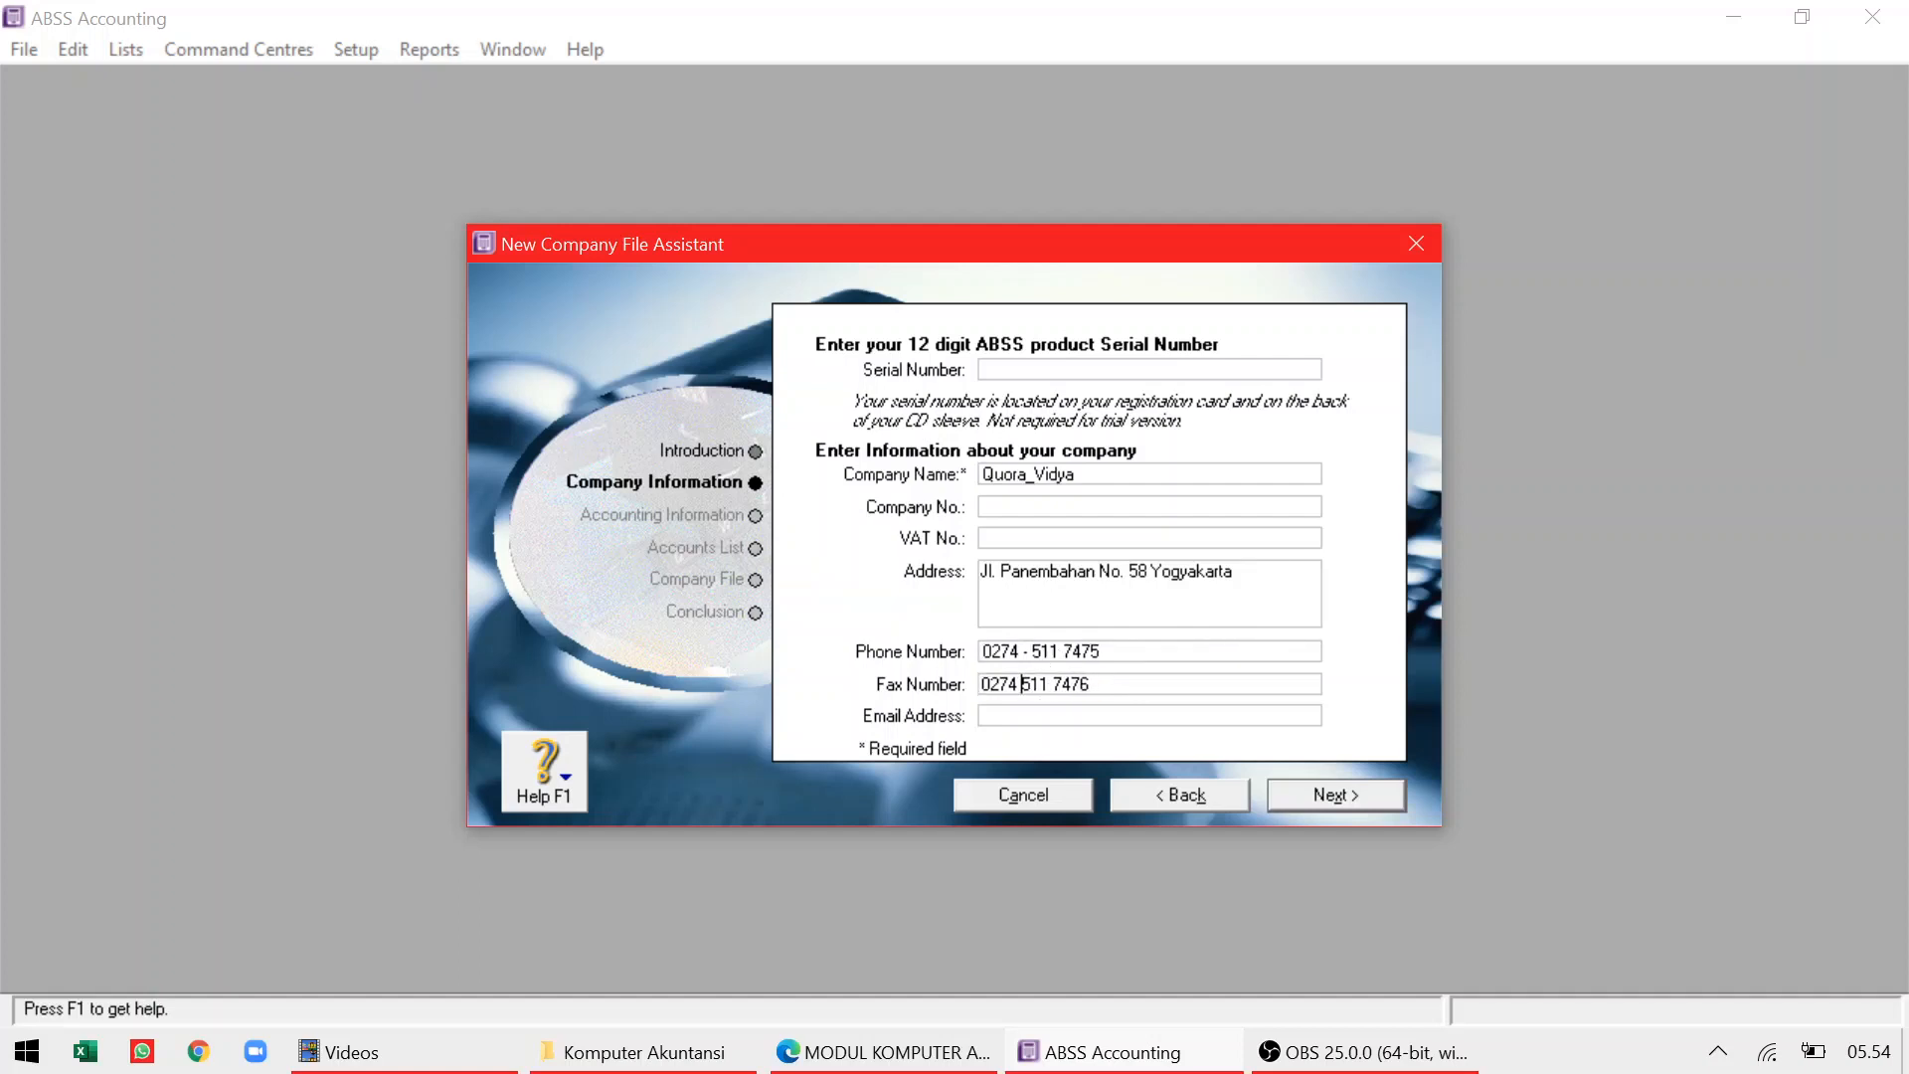
Copy the company e-mail from the case study into Email Address, restoring its missing first letter
key(alt+Tab)
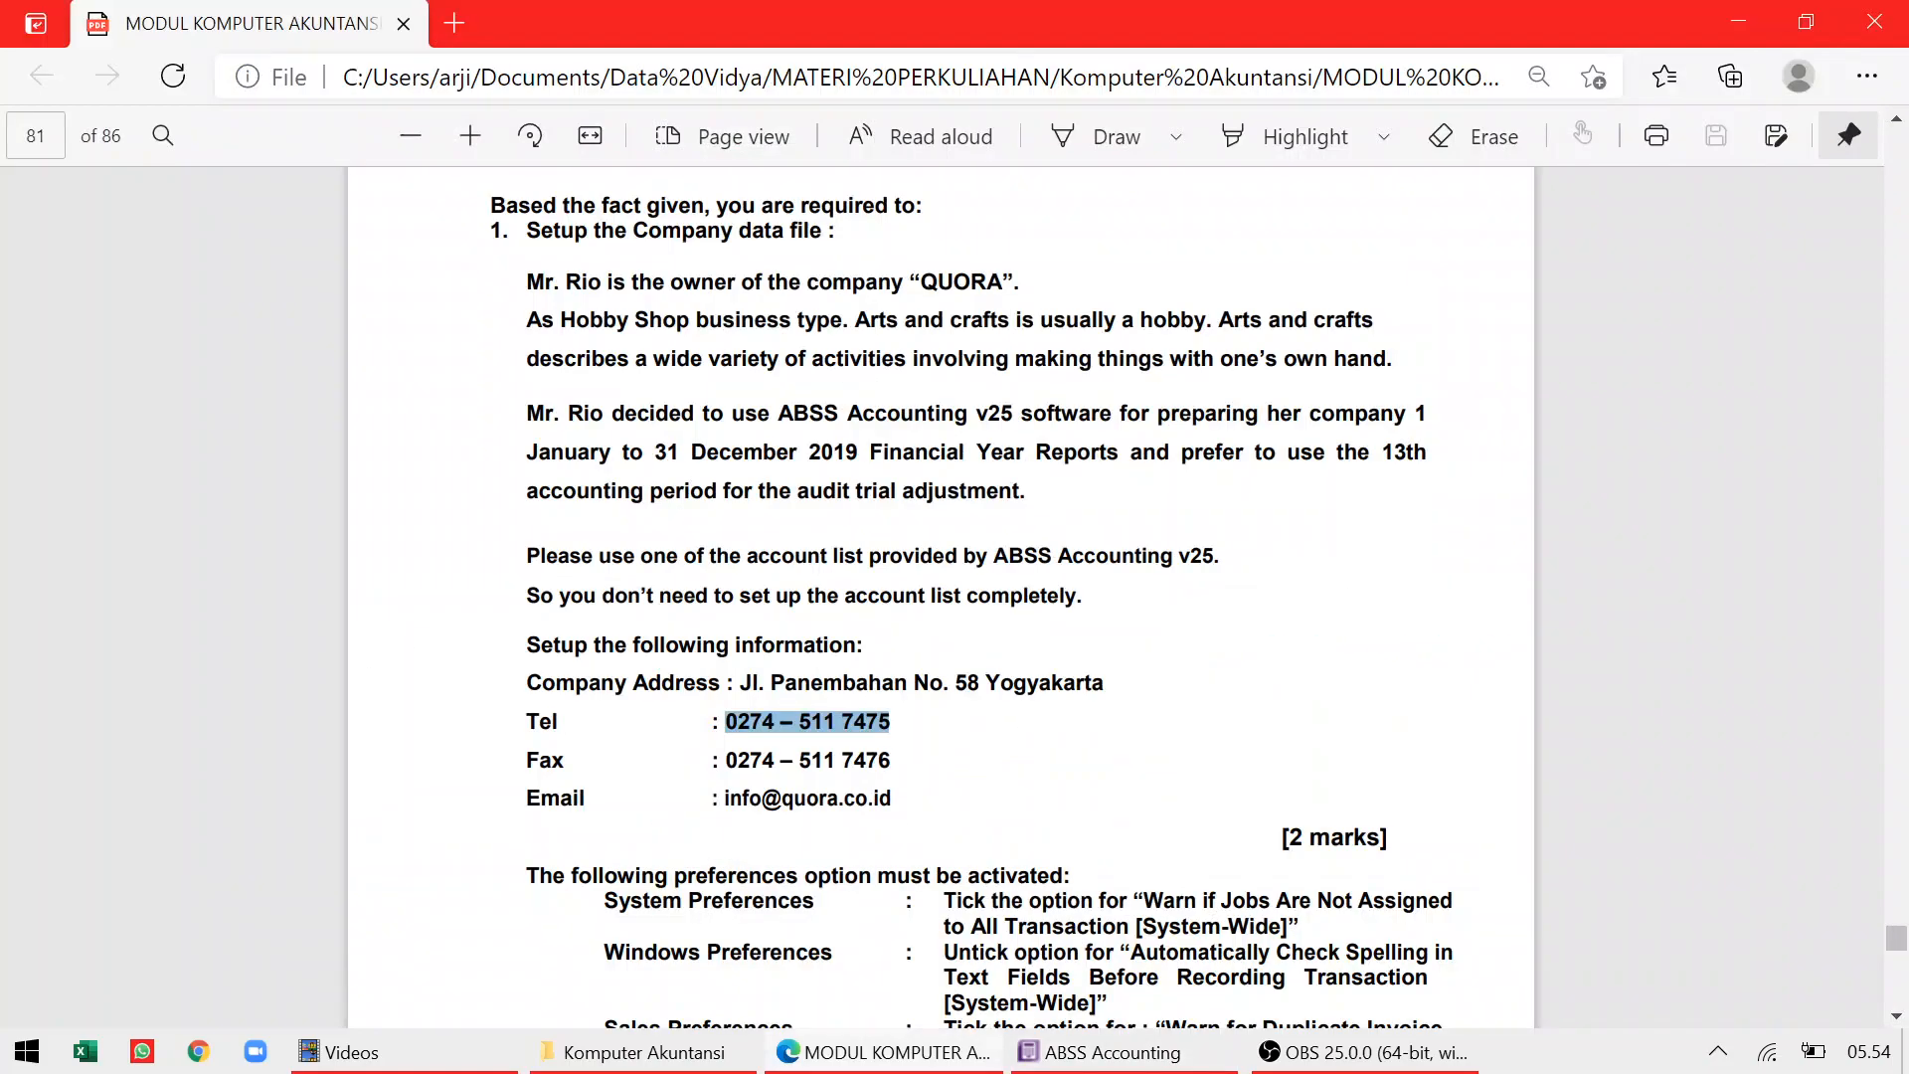
drag(893, 798, 725, 798)
right_click(725, 799)
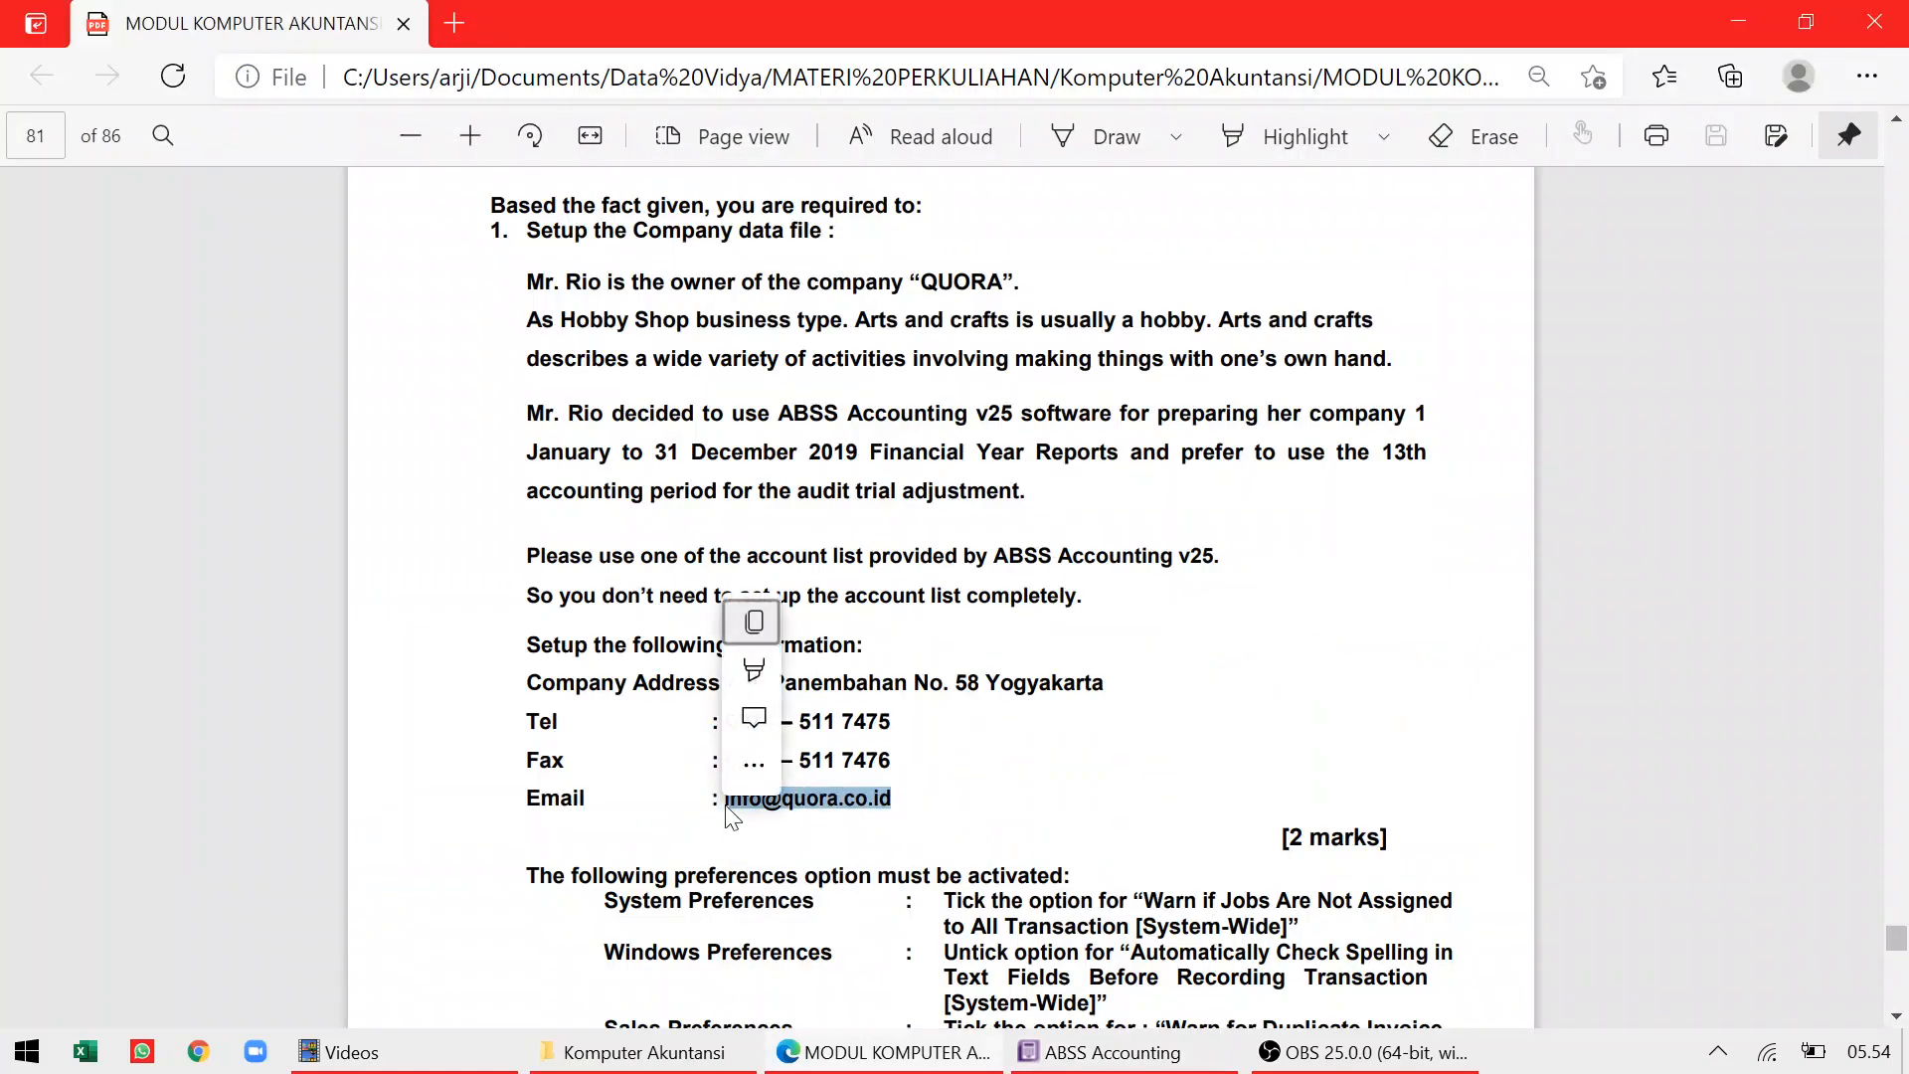
click(803, 623)
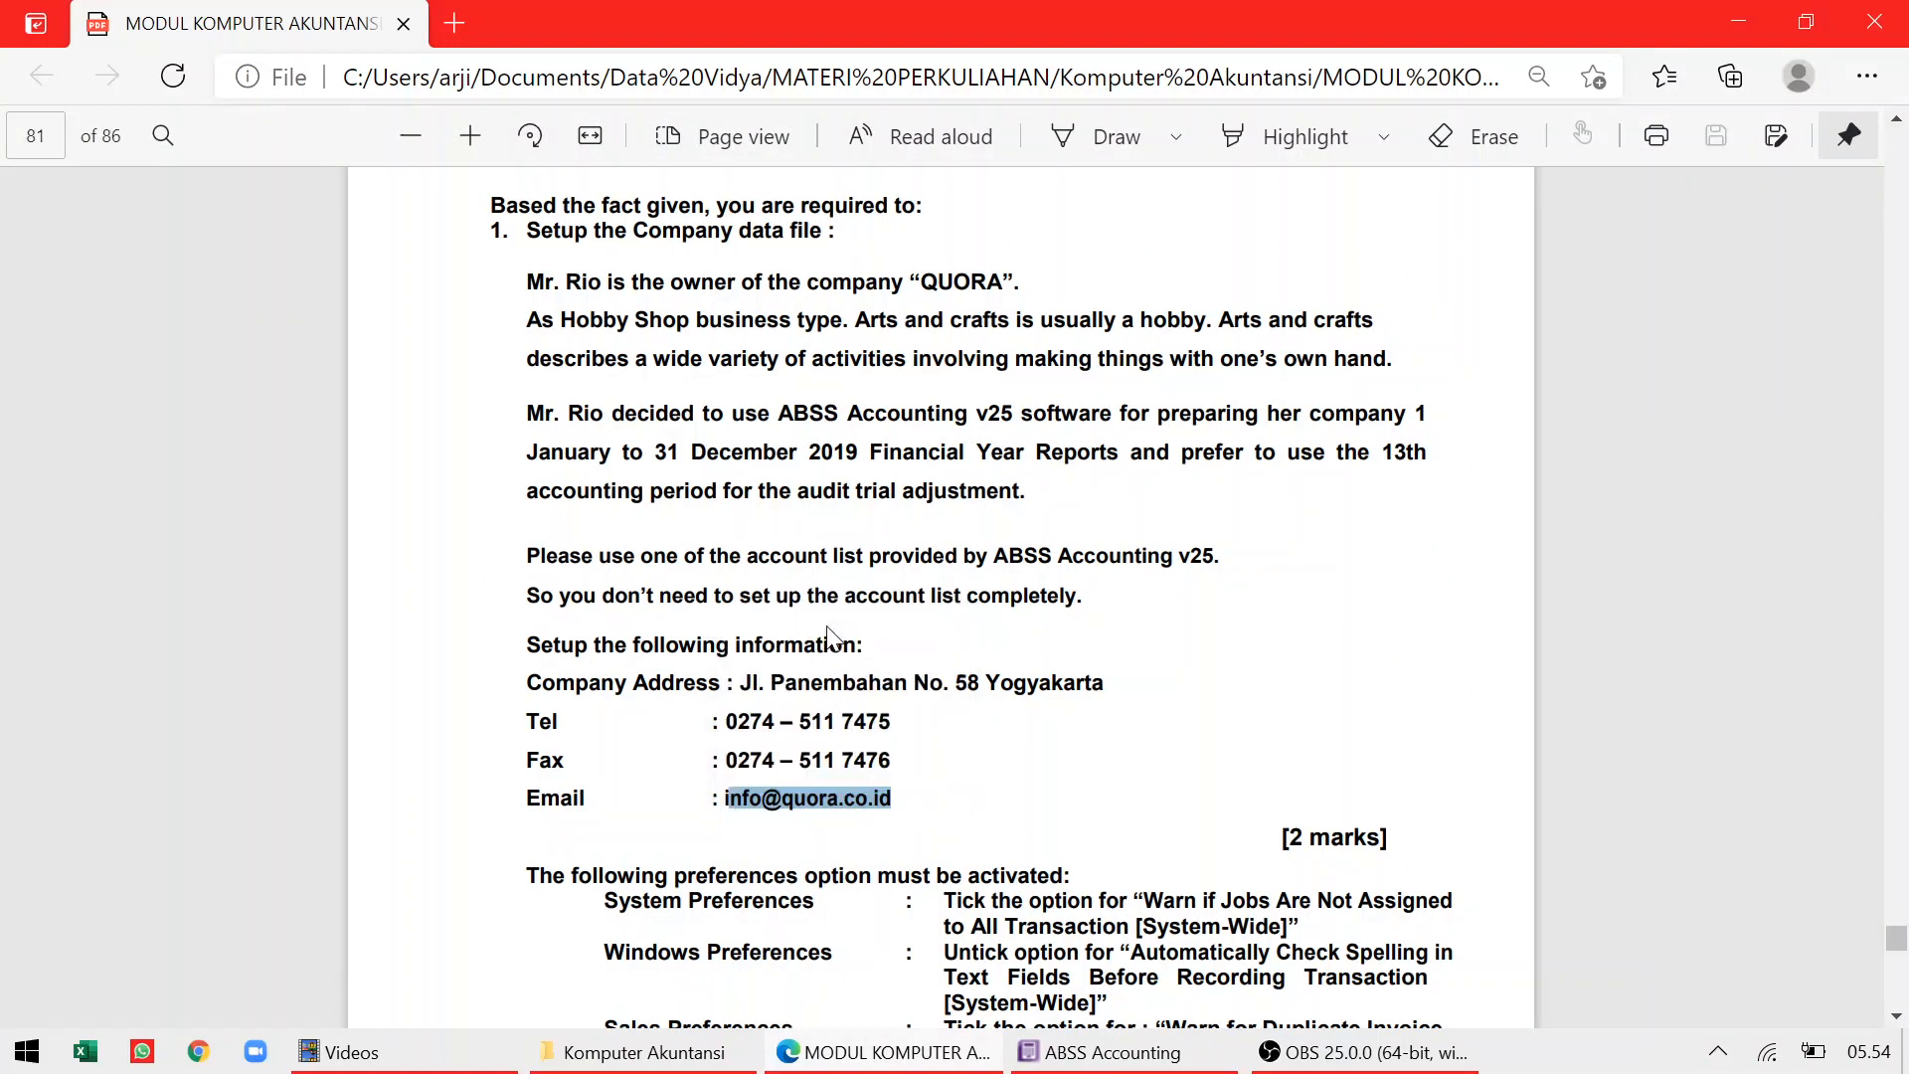
key(alt+Tab)
click(1012, 716)
right_click(1005, 713)
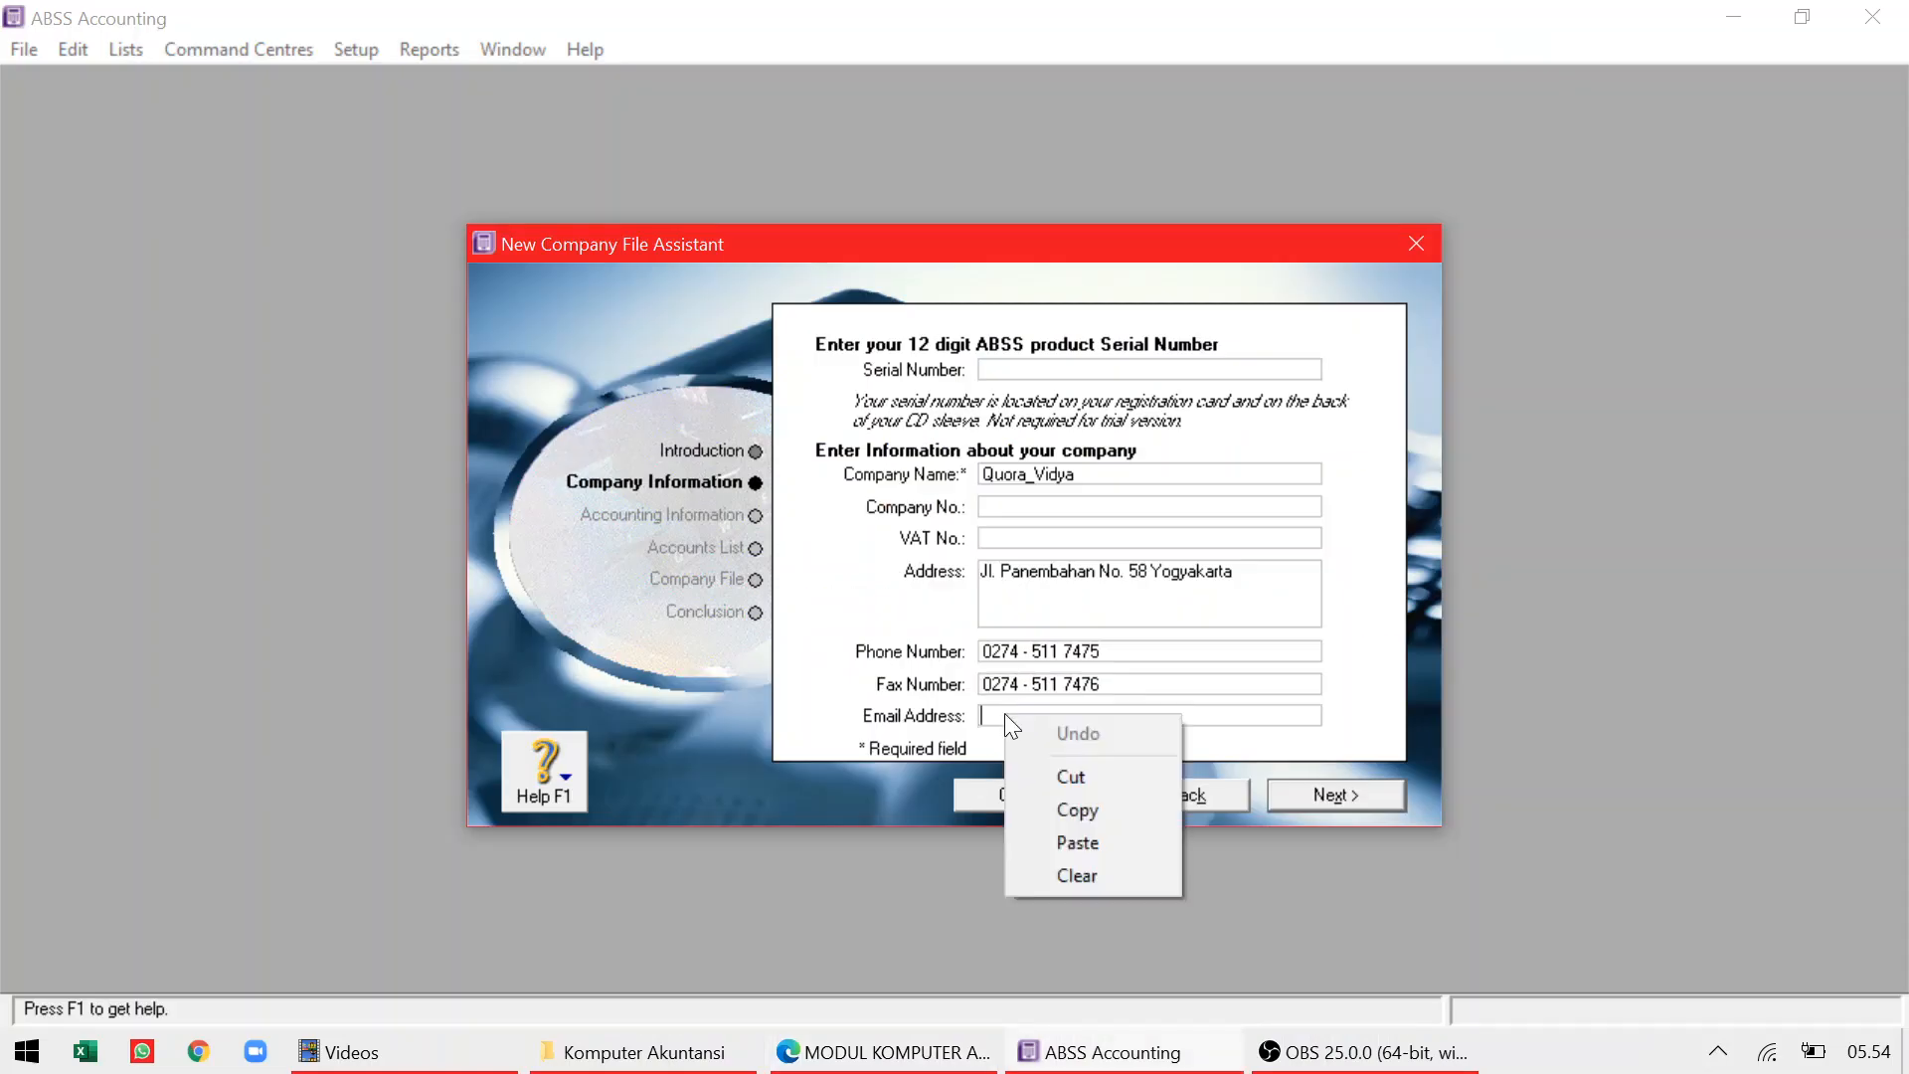
click(1041, 833)
click(982, 716)
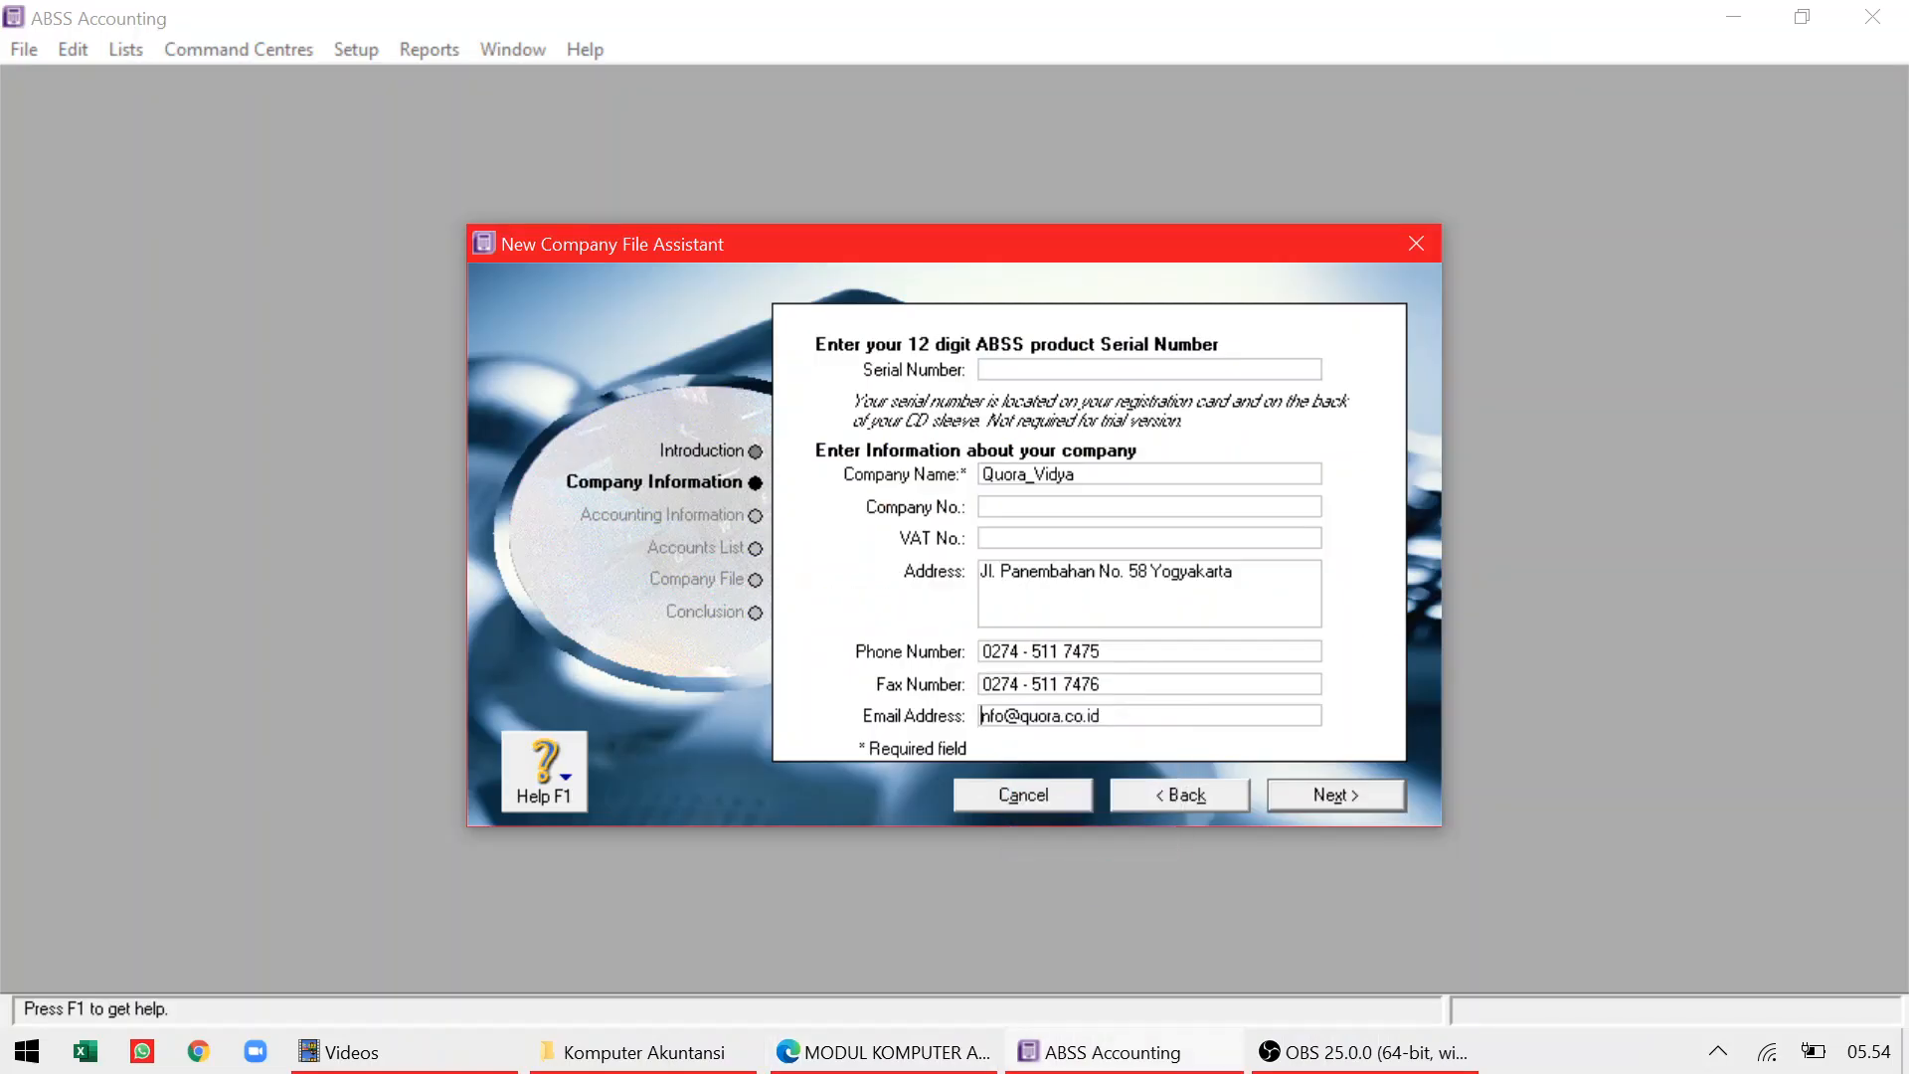
text(i)
click(1376, 797)
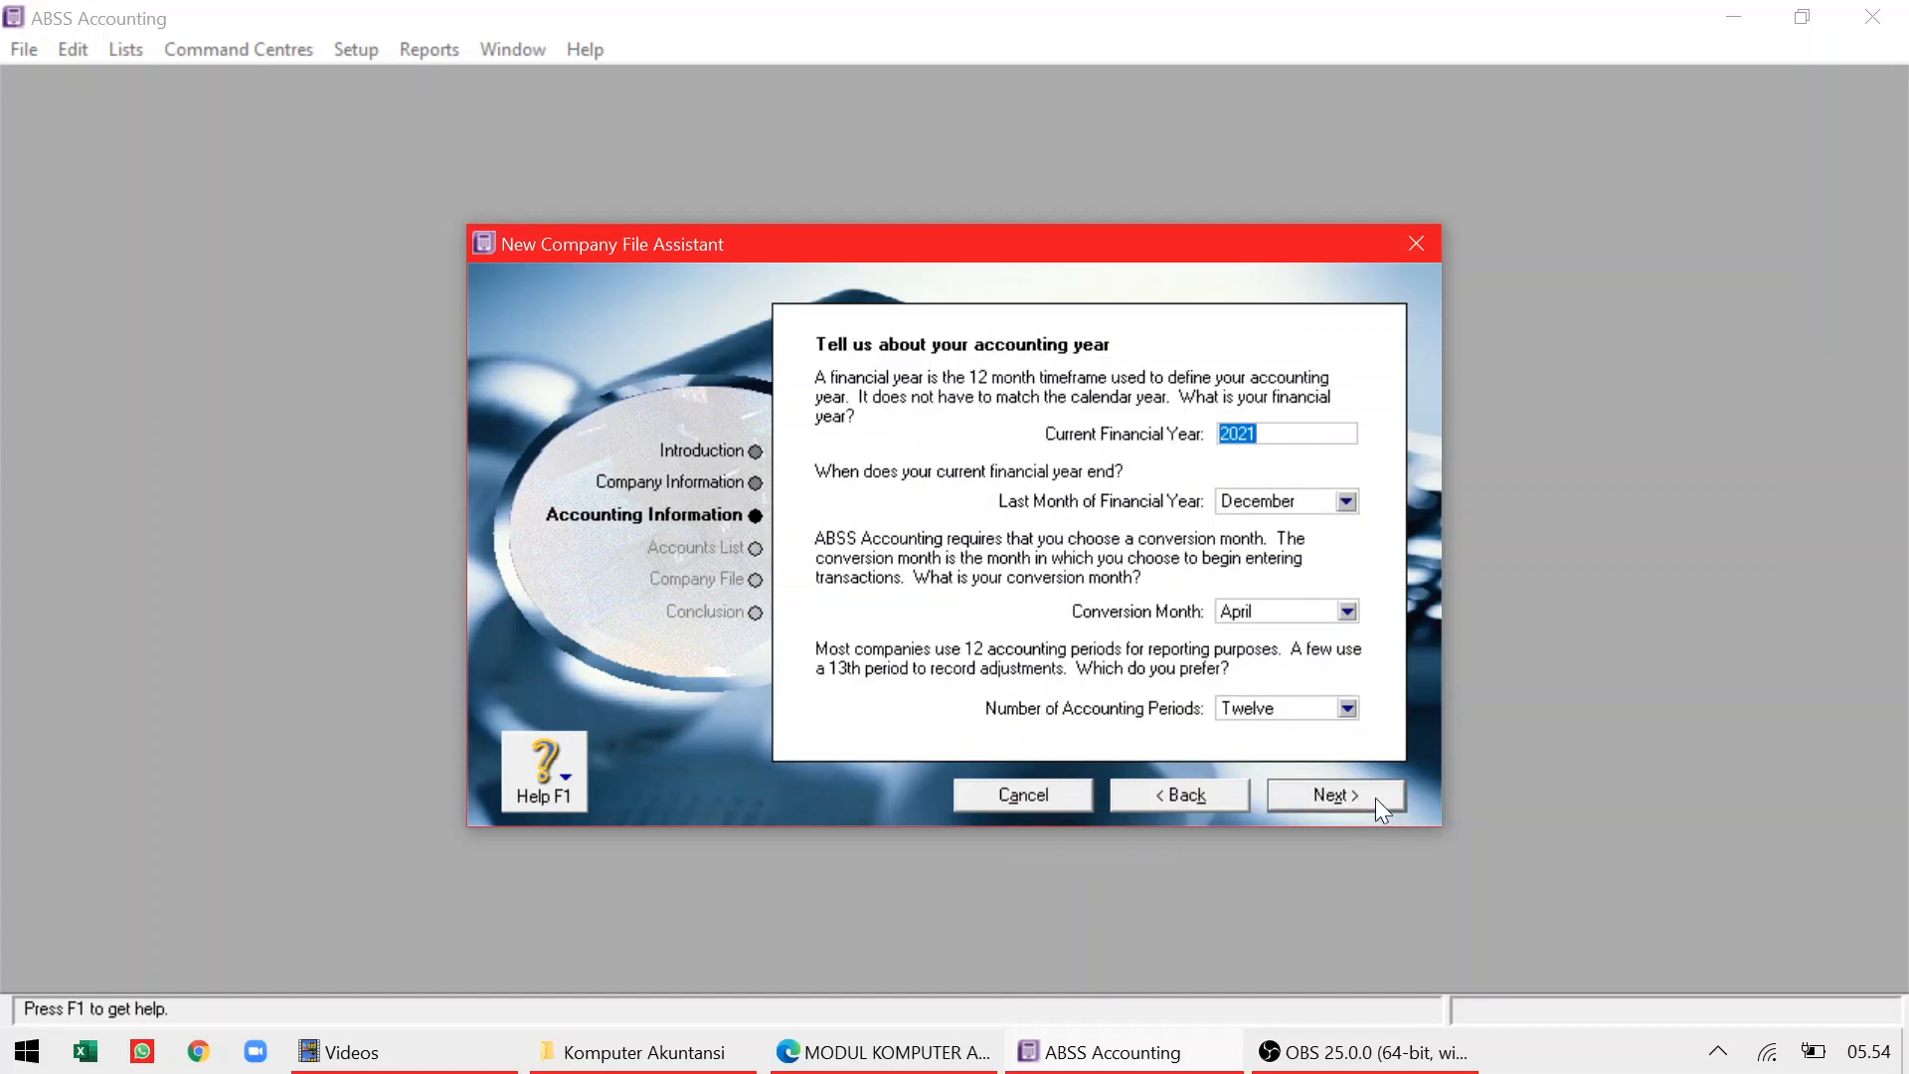
Enter 2019 as the current financial year after checking it in the case study
key(alt+Tab)
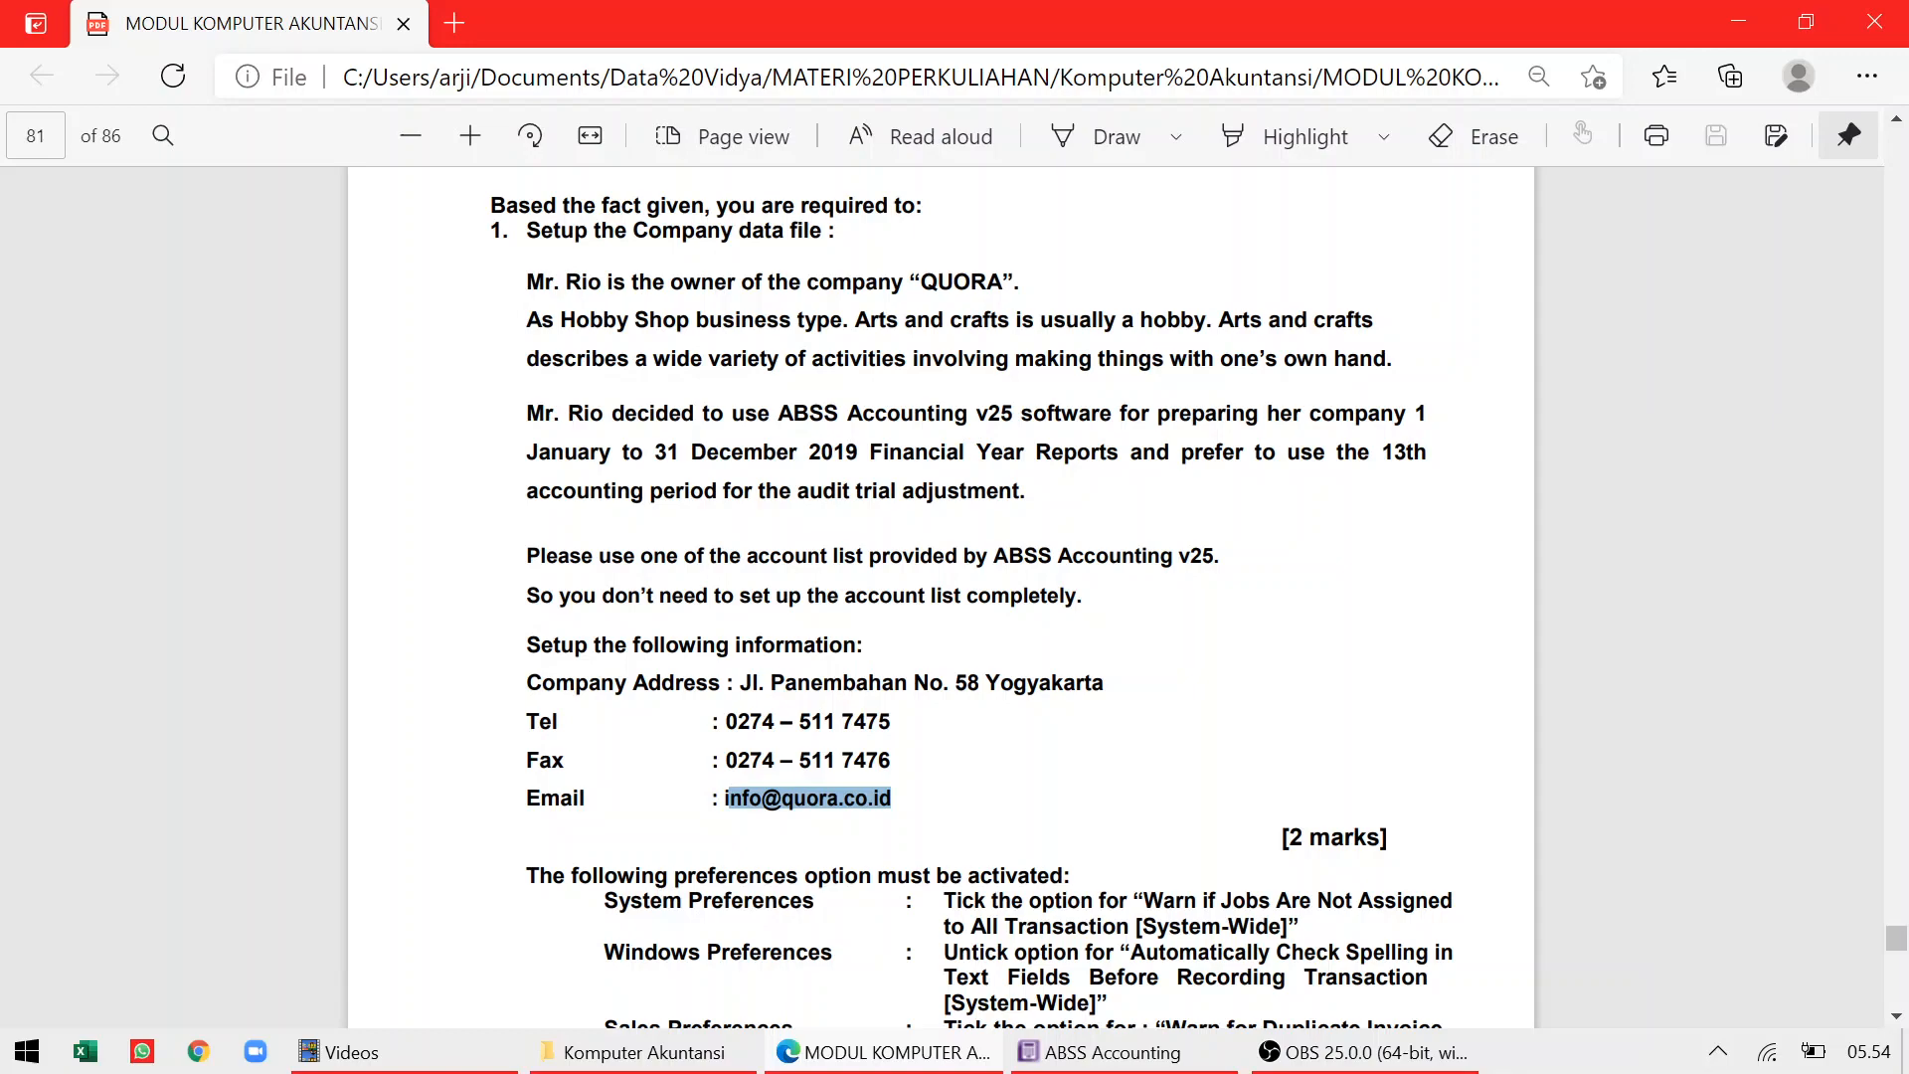
key(alt+Tab)
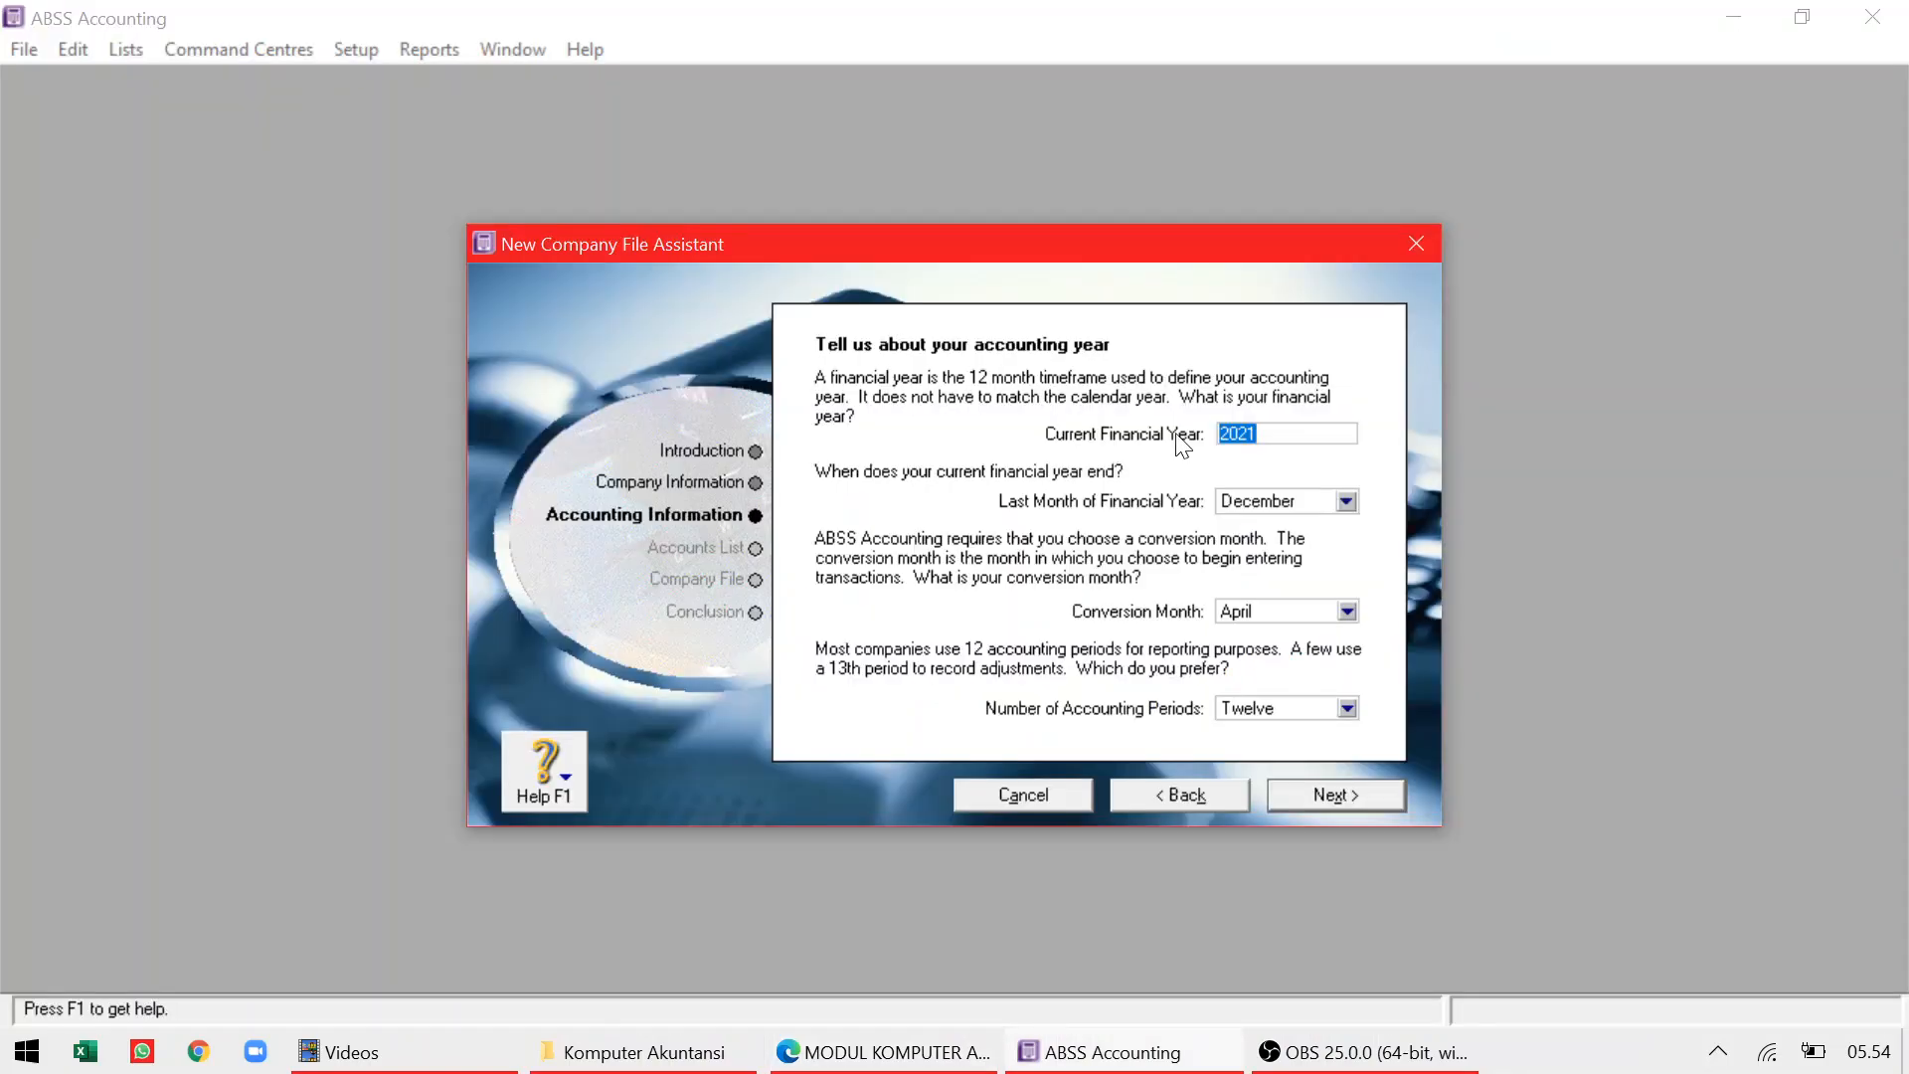
key(alt+Tab)
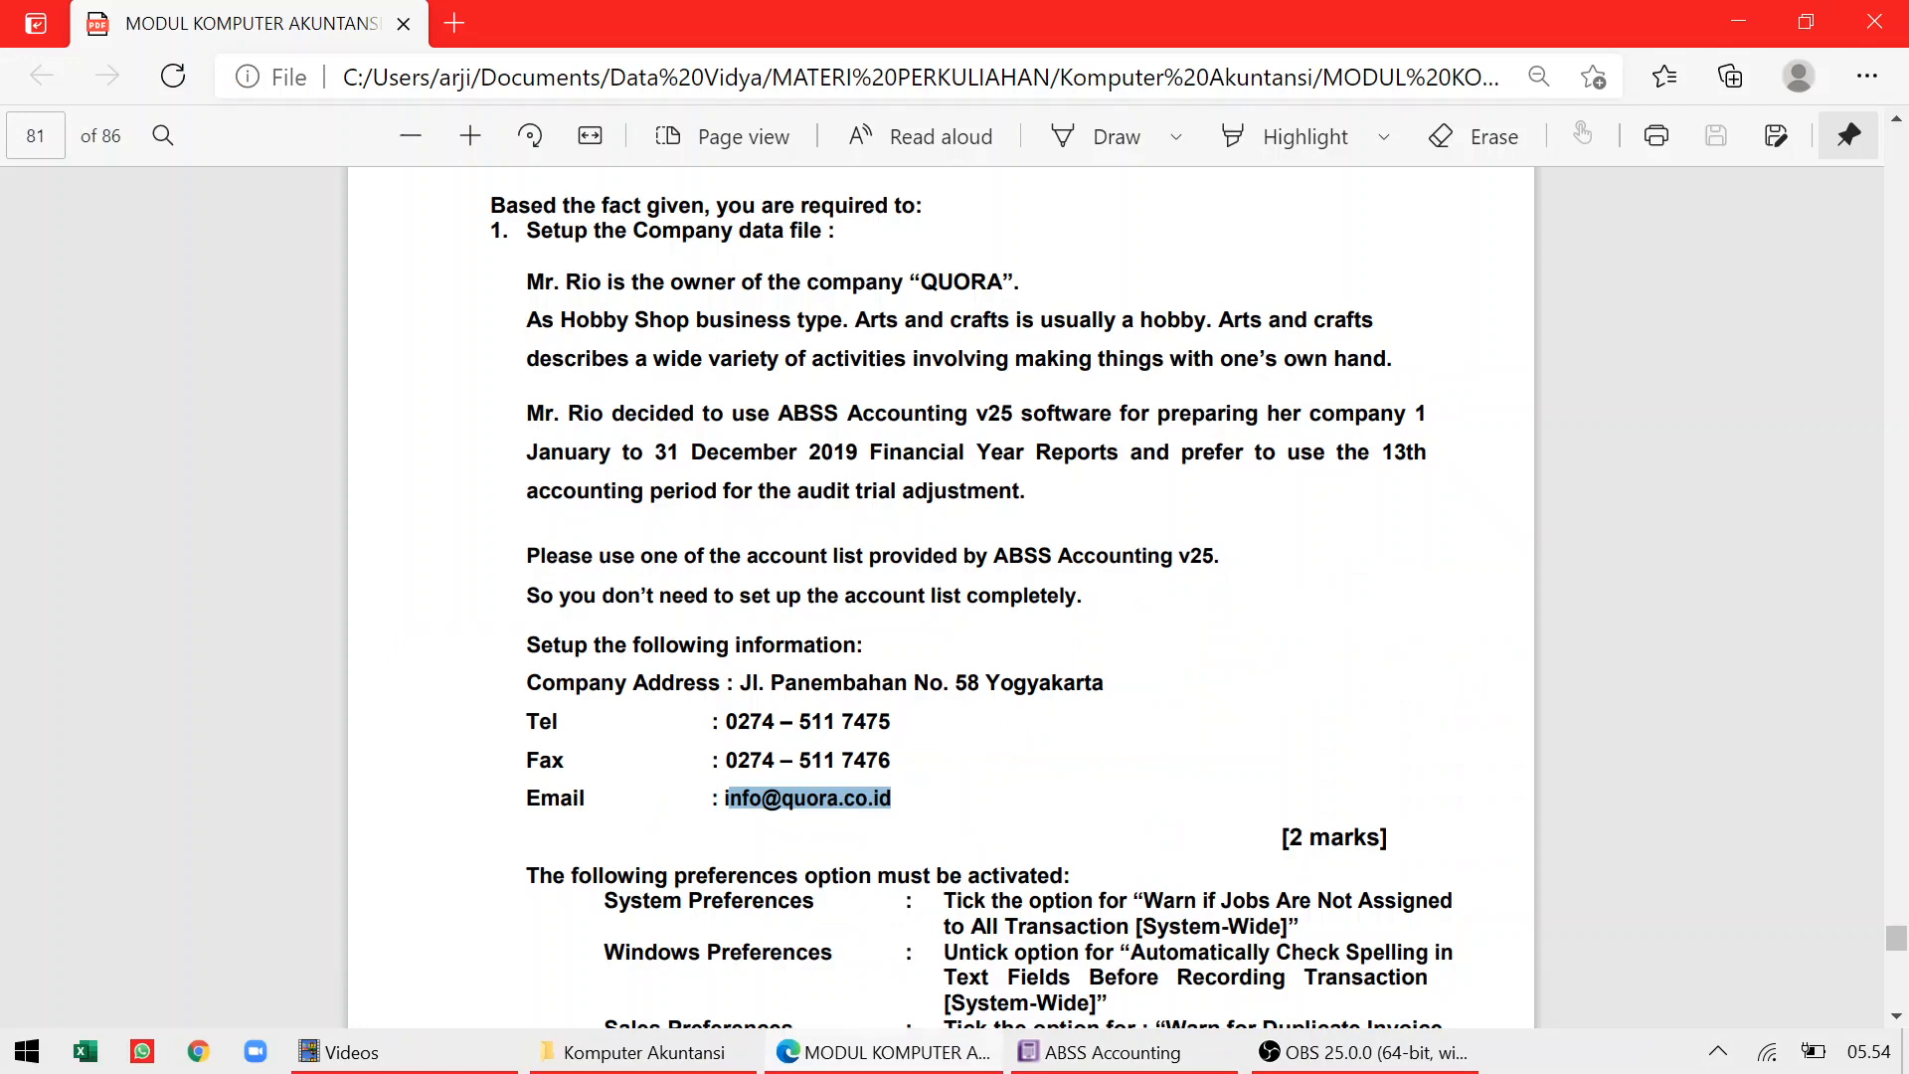
key(alt+Tab)
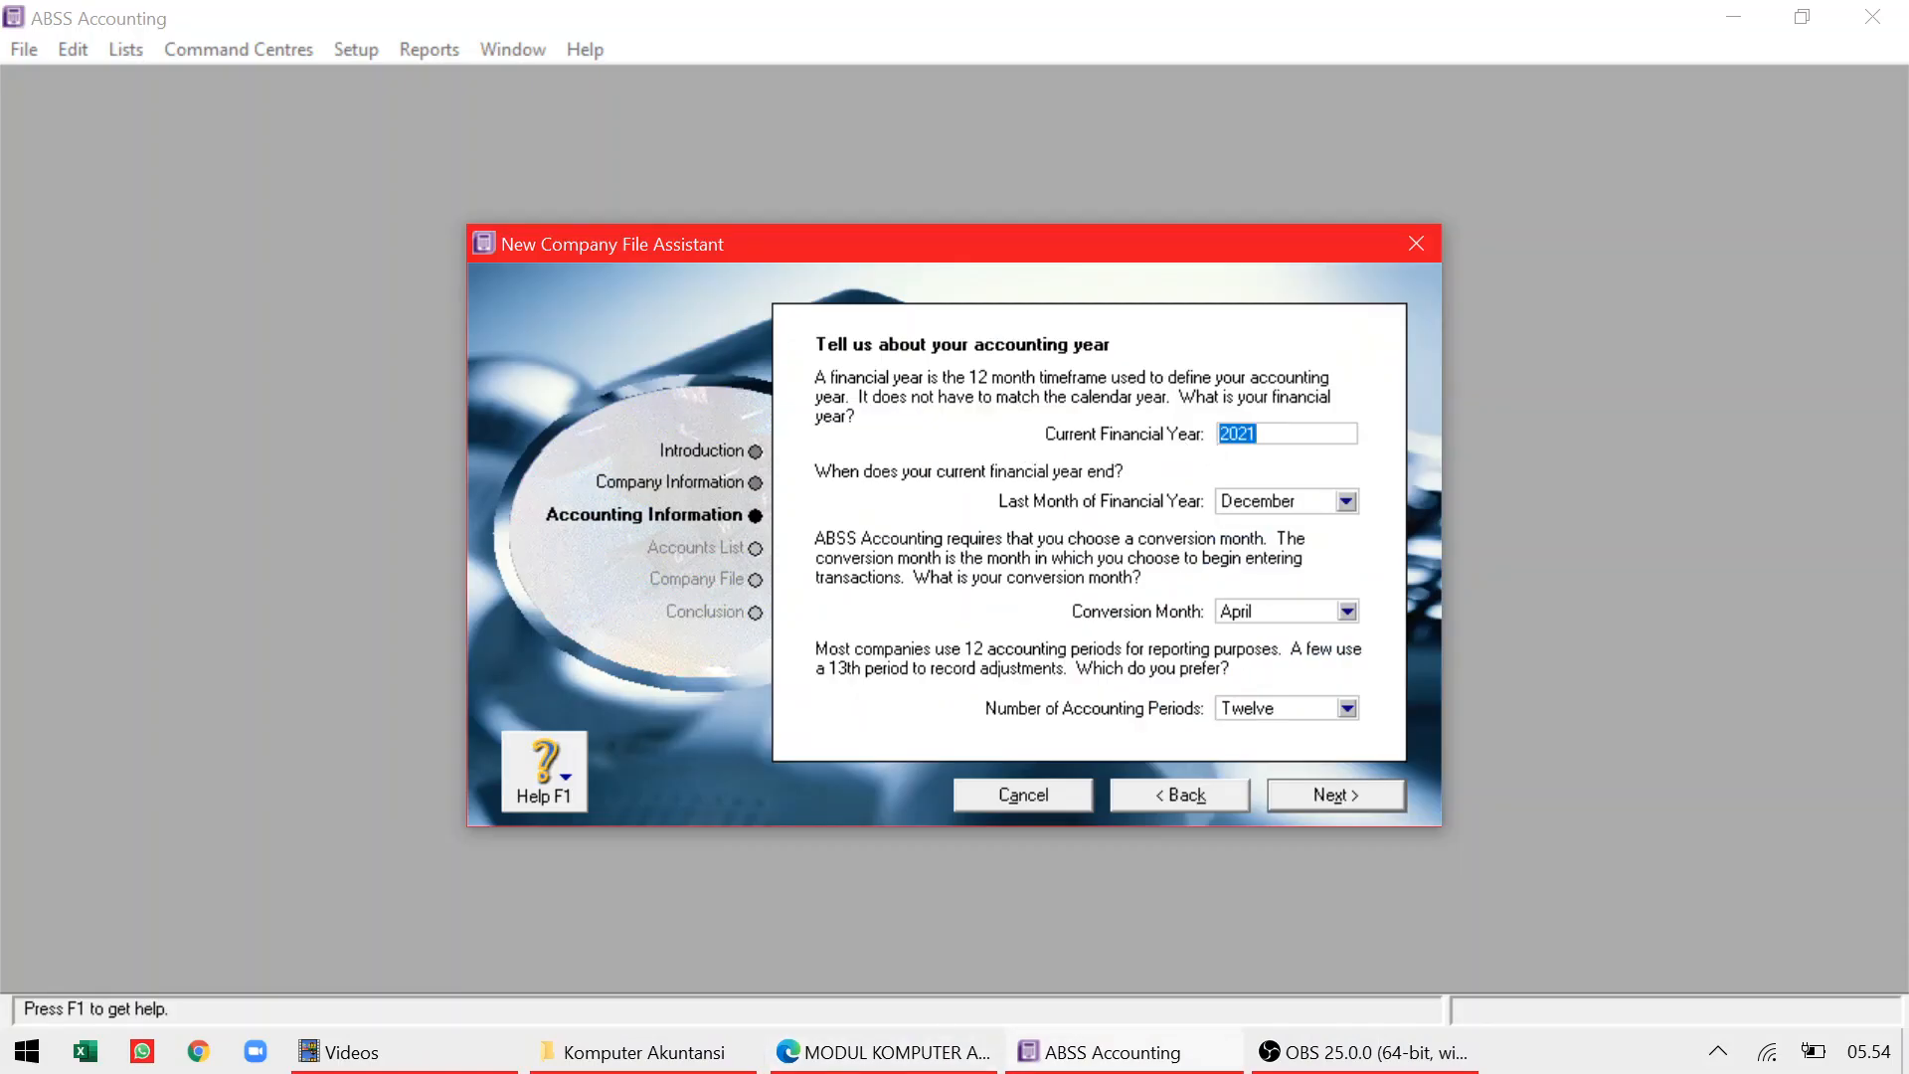
text(2019)
key(alt+Tab)
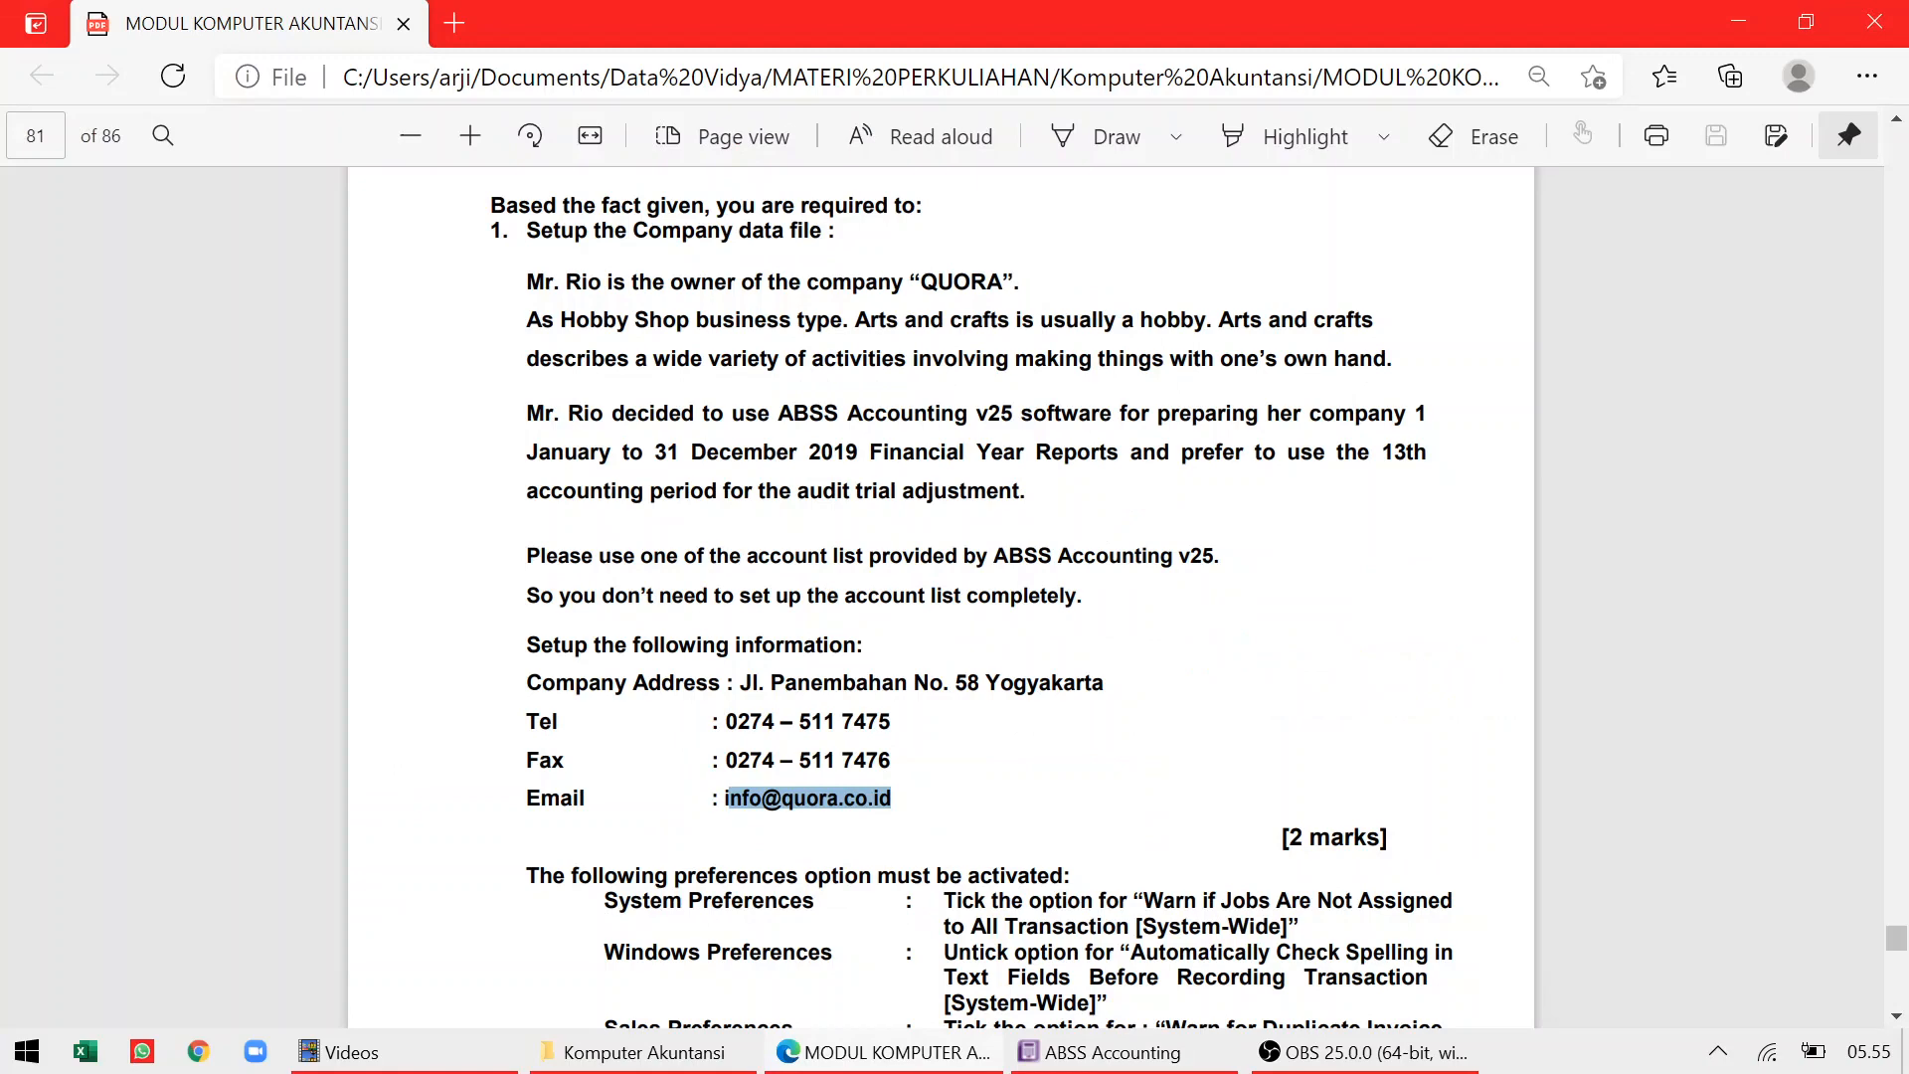
key(alt+Tab)
Set the conversion month to January and the number of accounting periods to Thirteen
click(1347, 611)
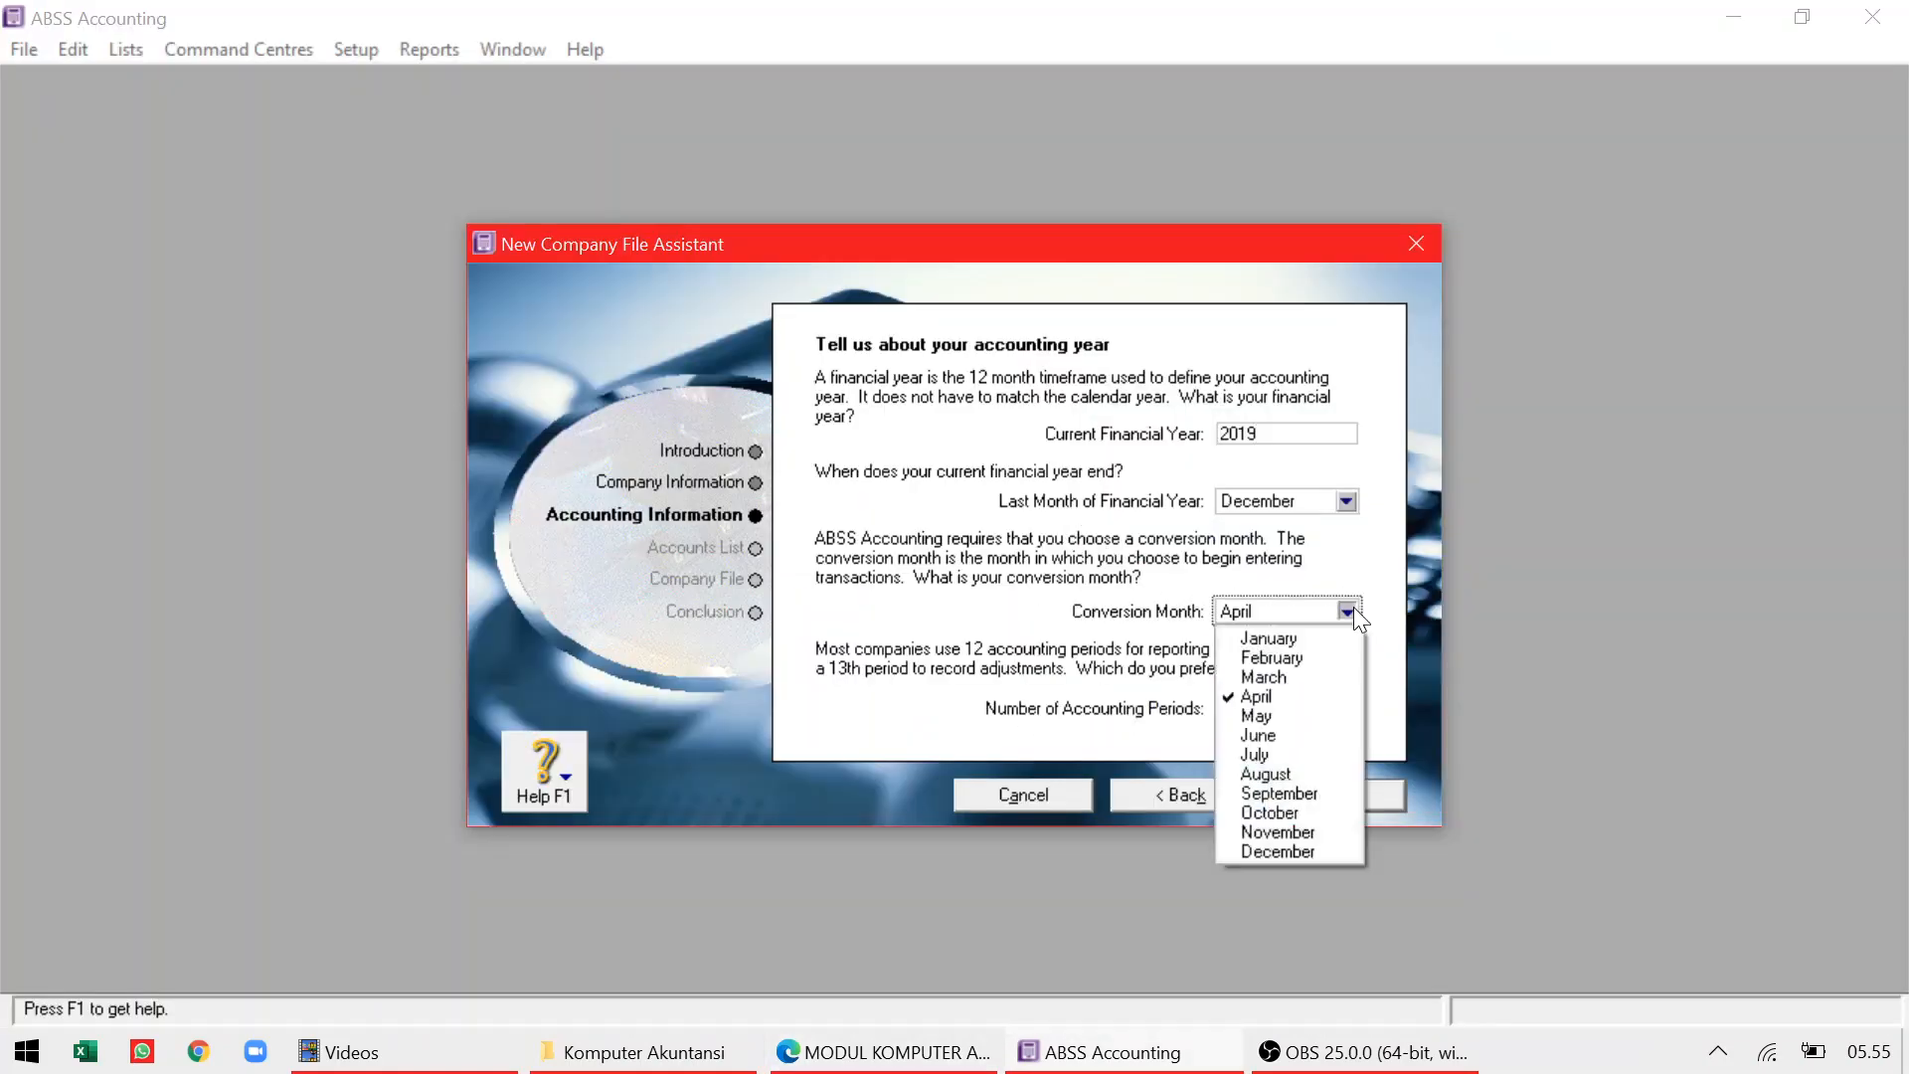
click(1293, 638)
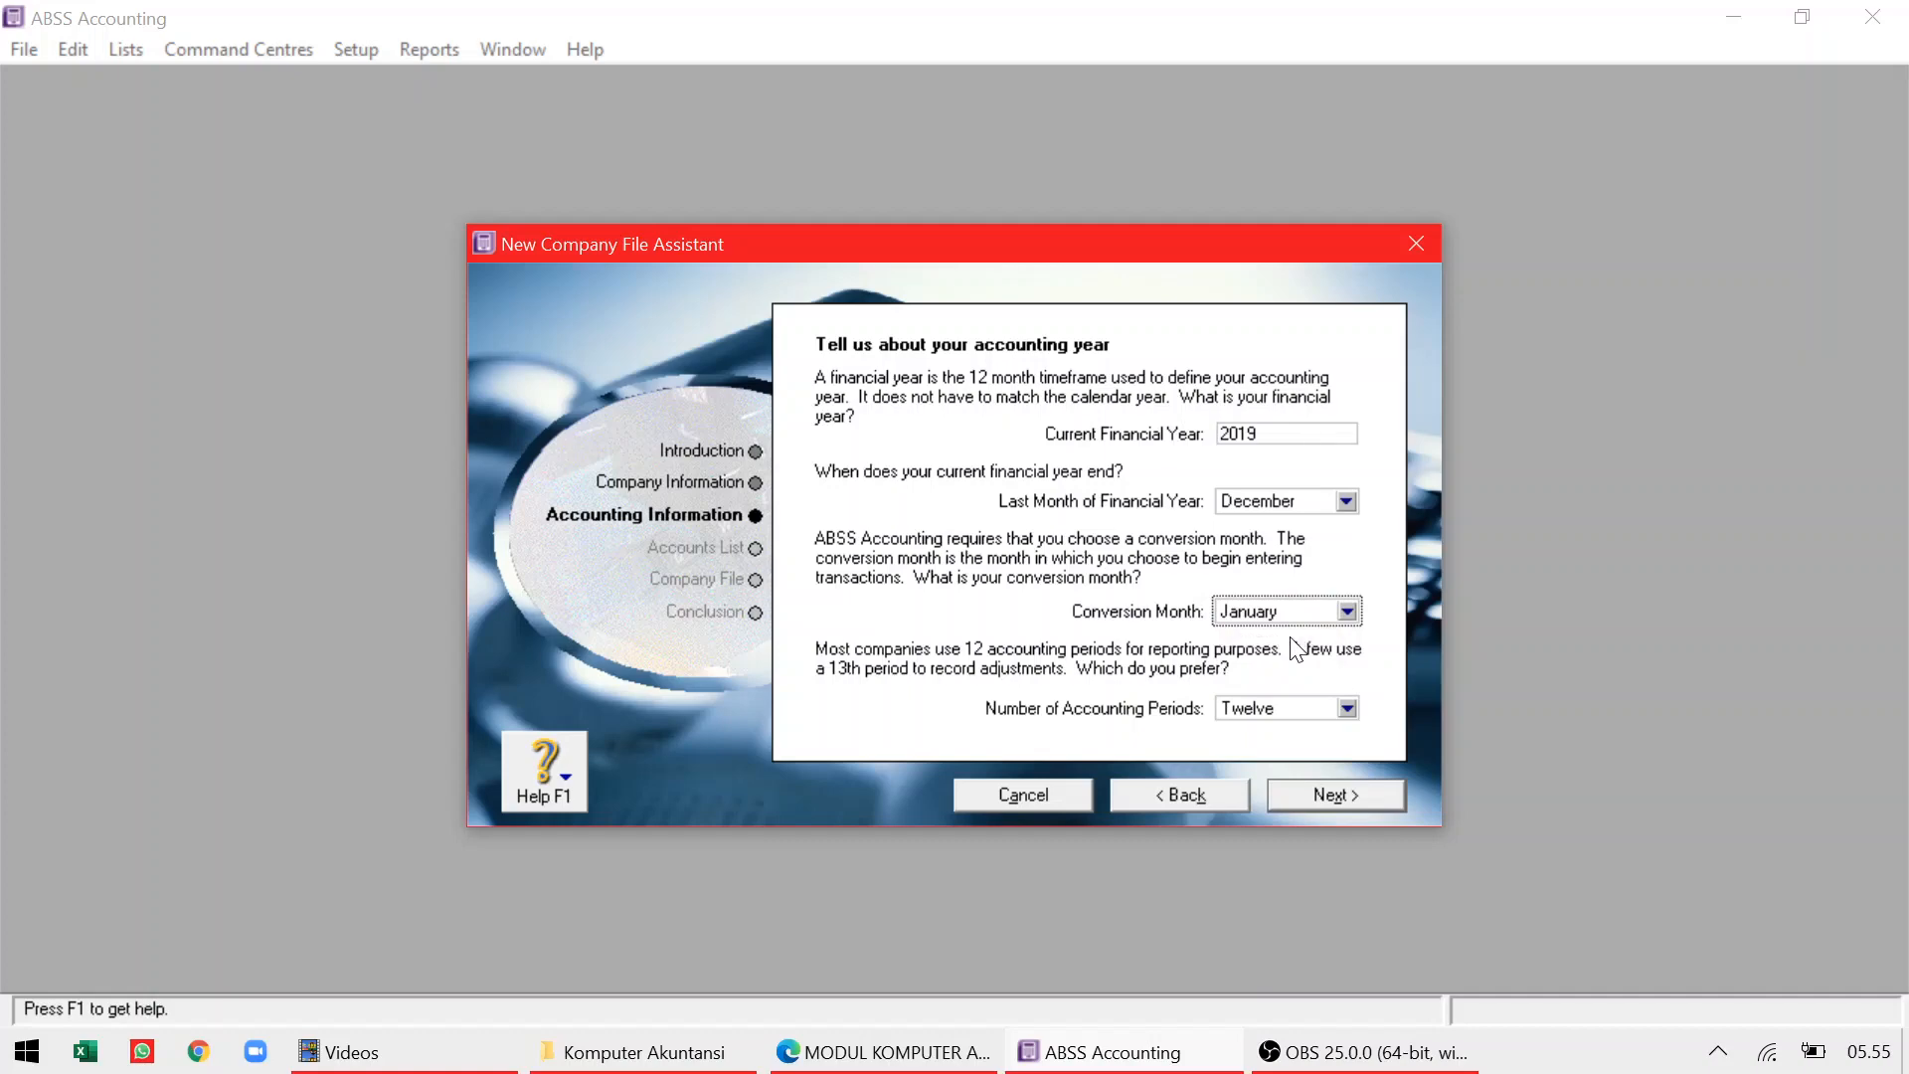
key(alt+Tab)
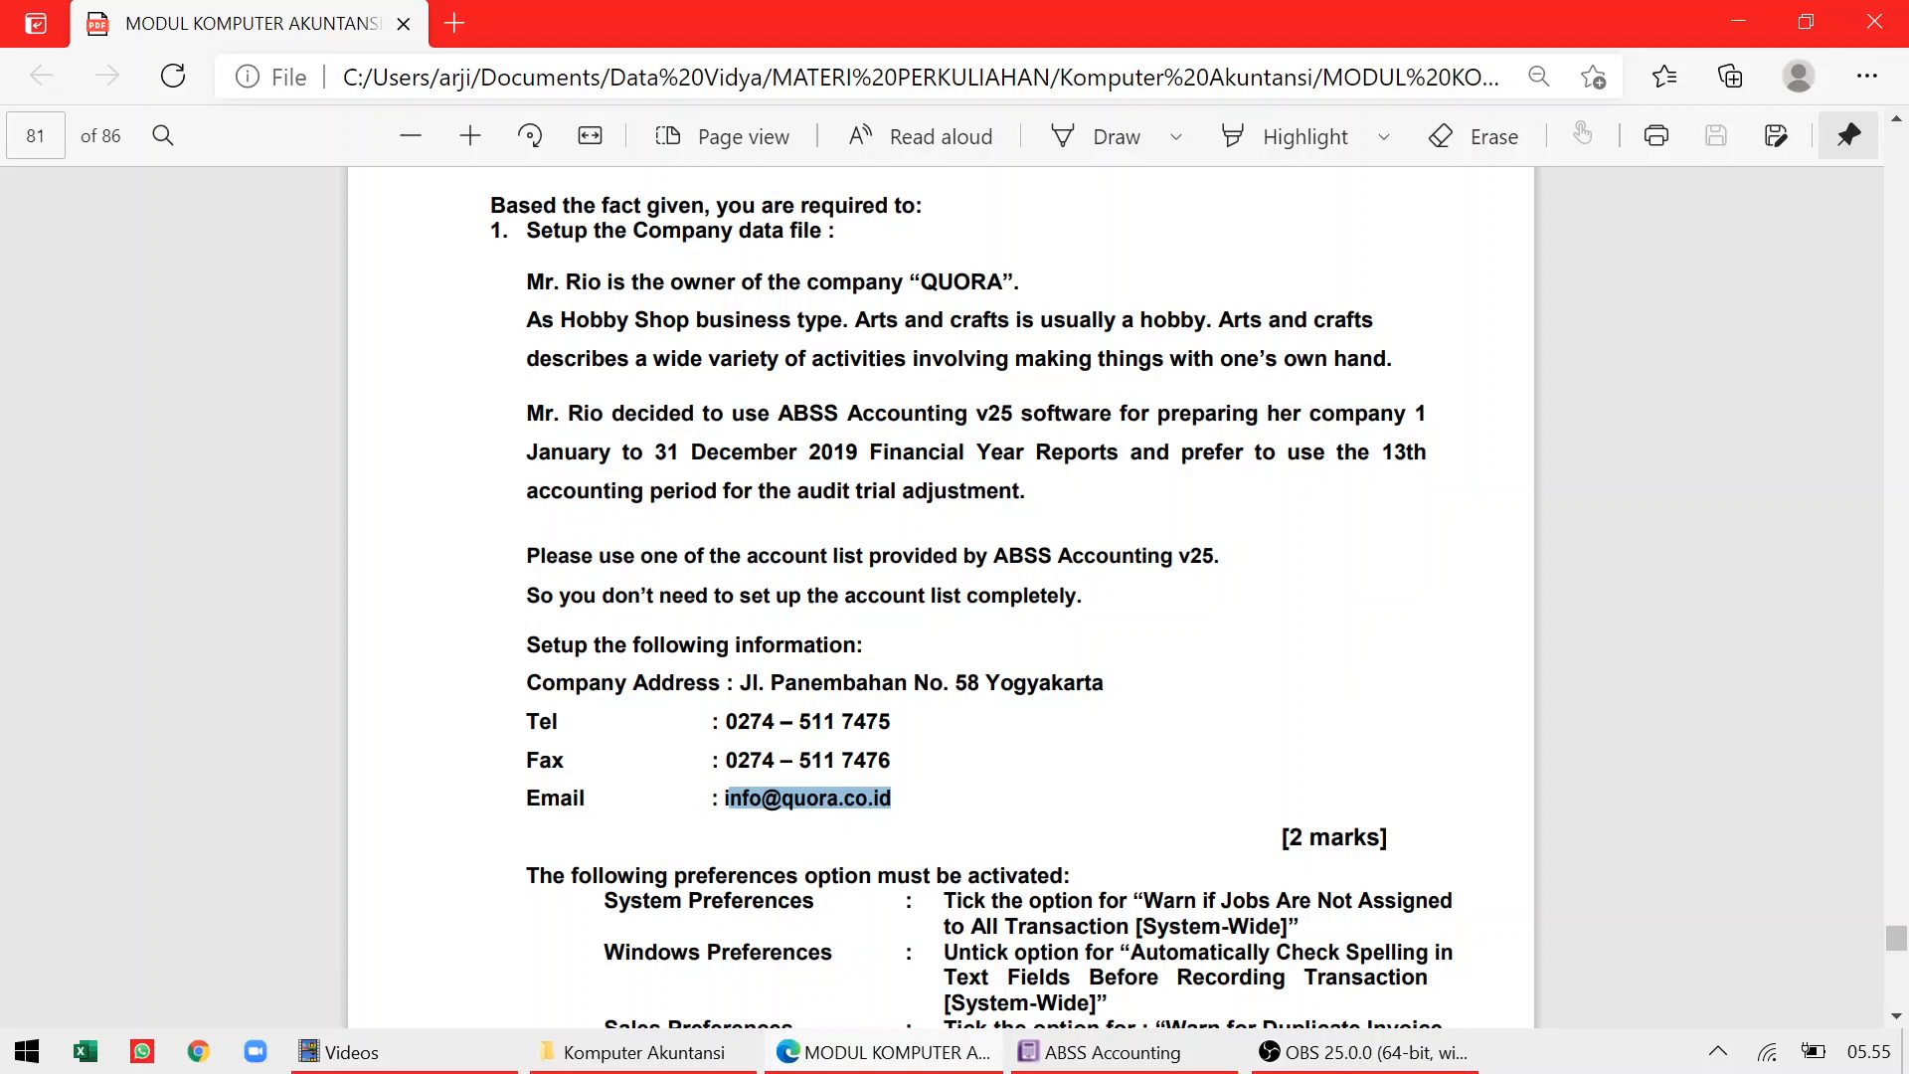
key(alt+Tab)
click(1344, 709)
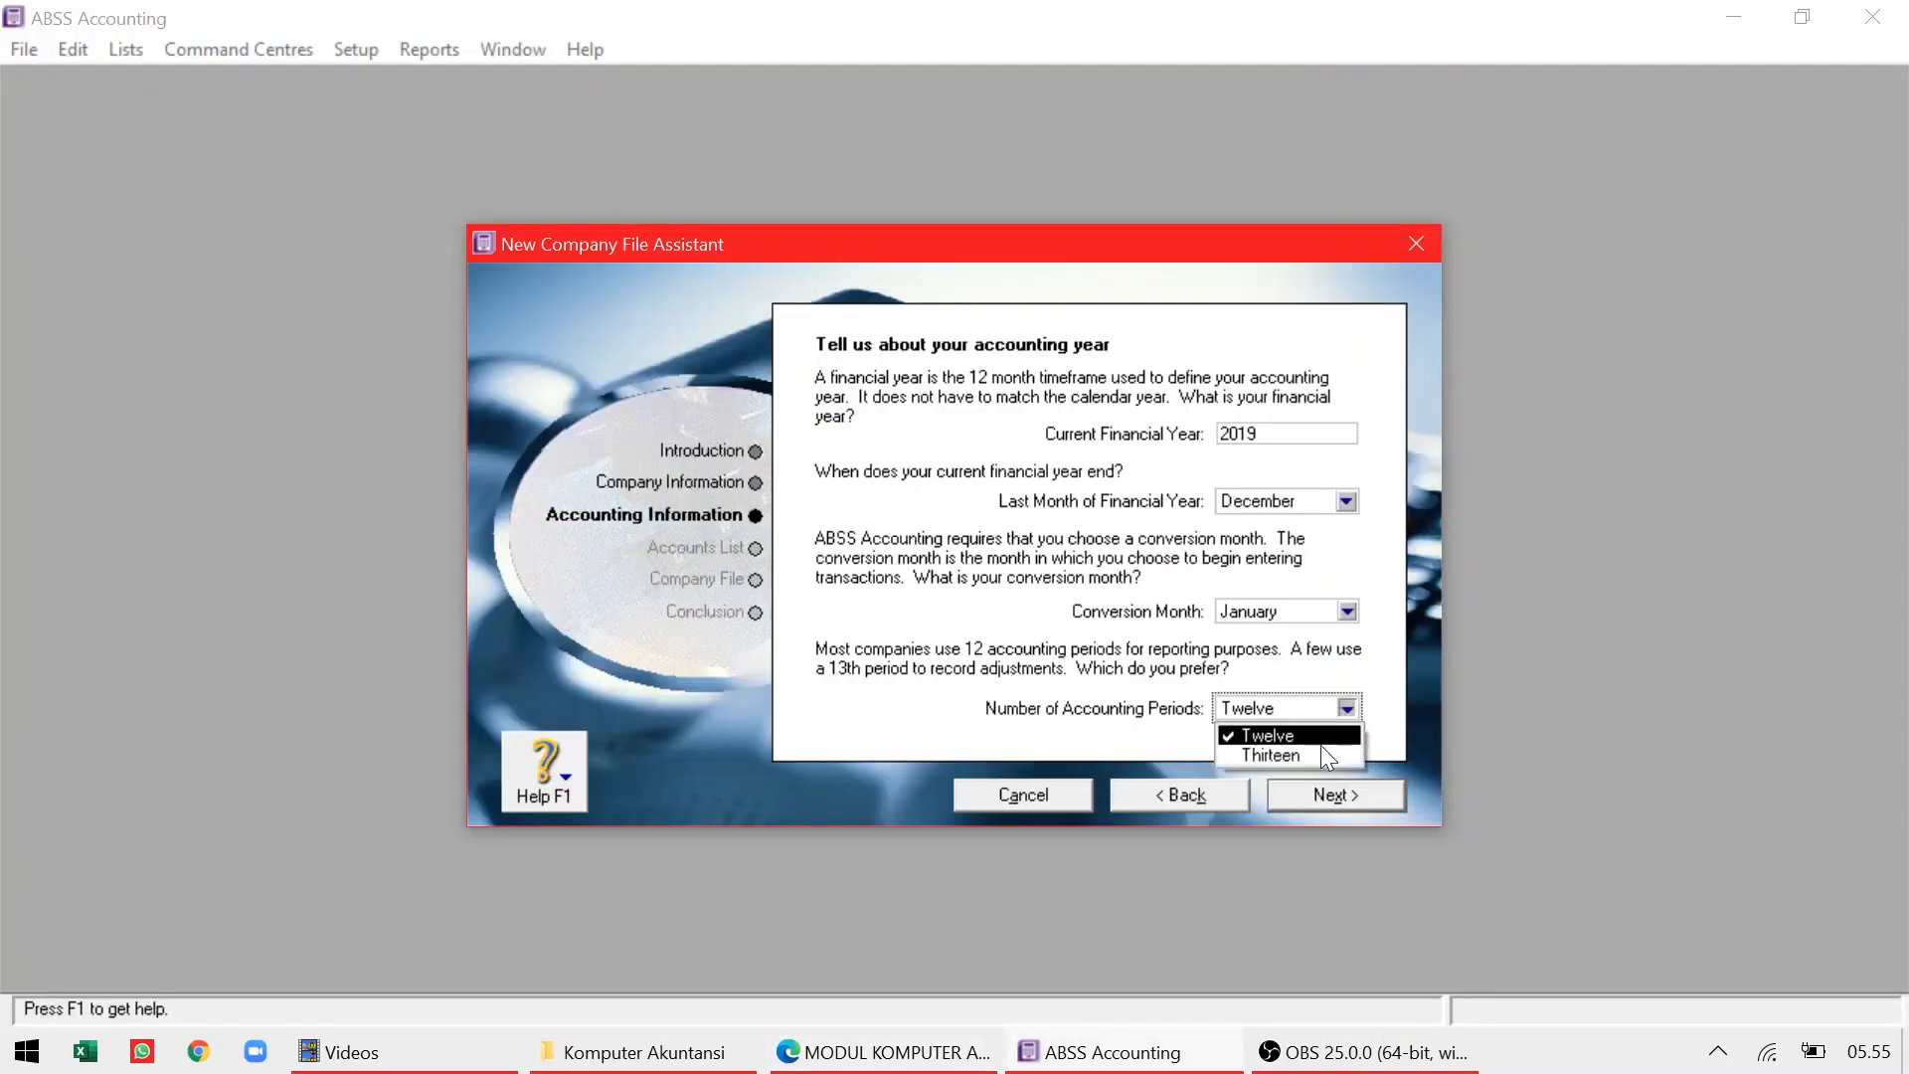
click(1322, 752)
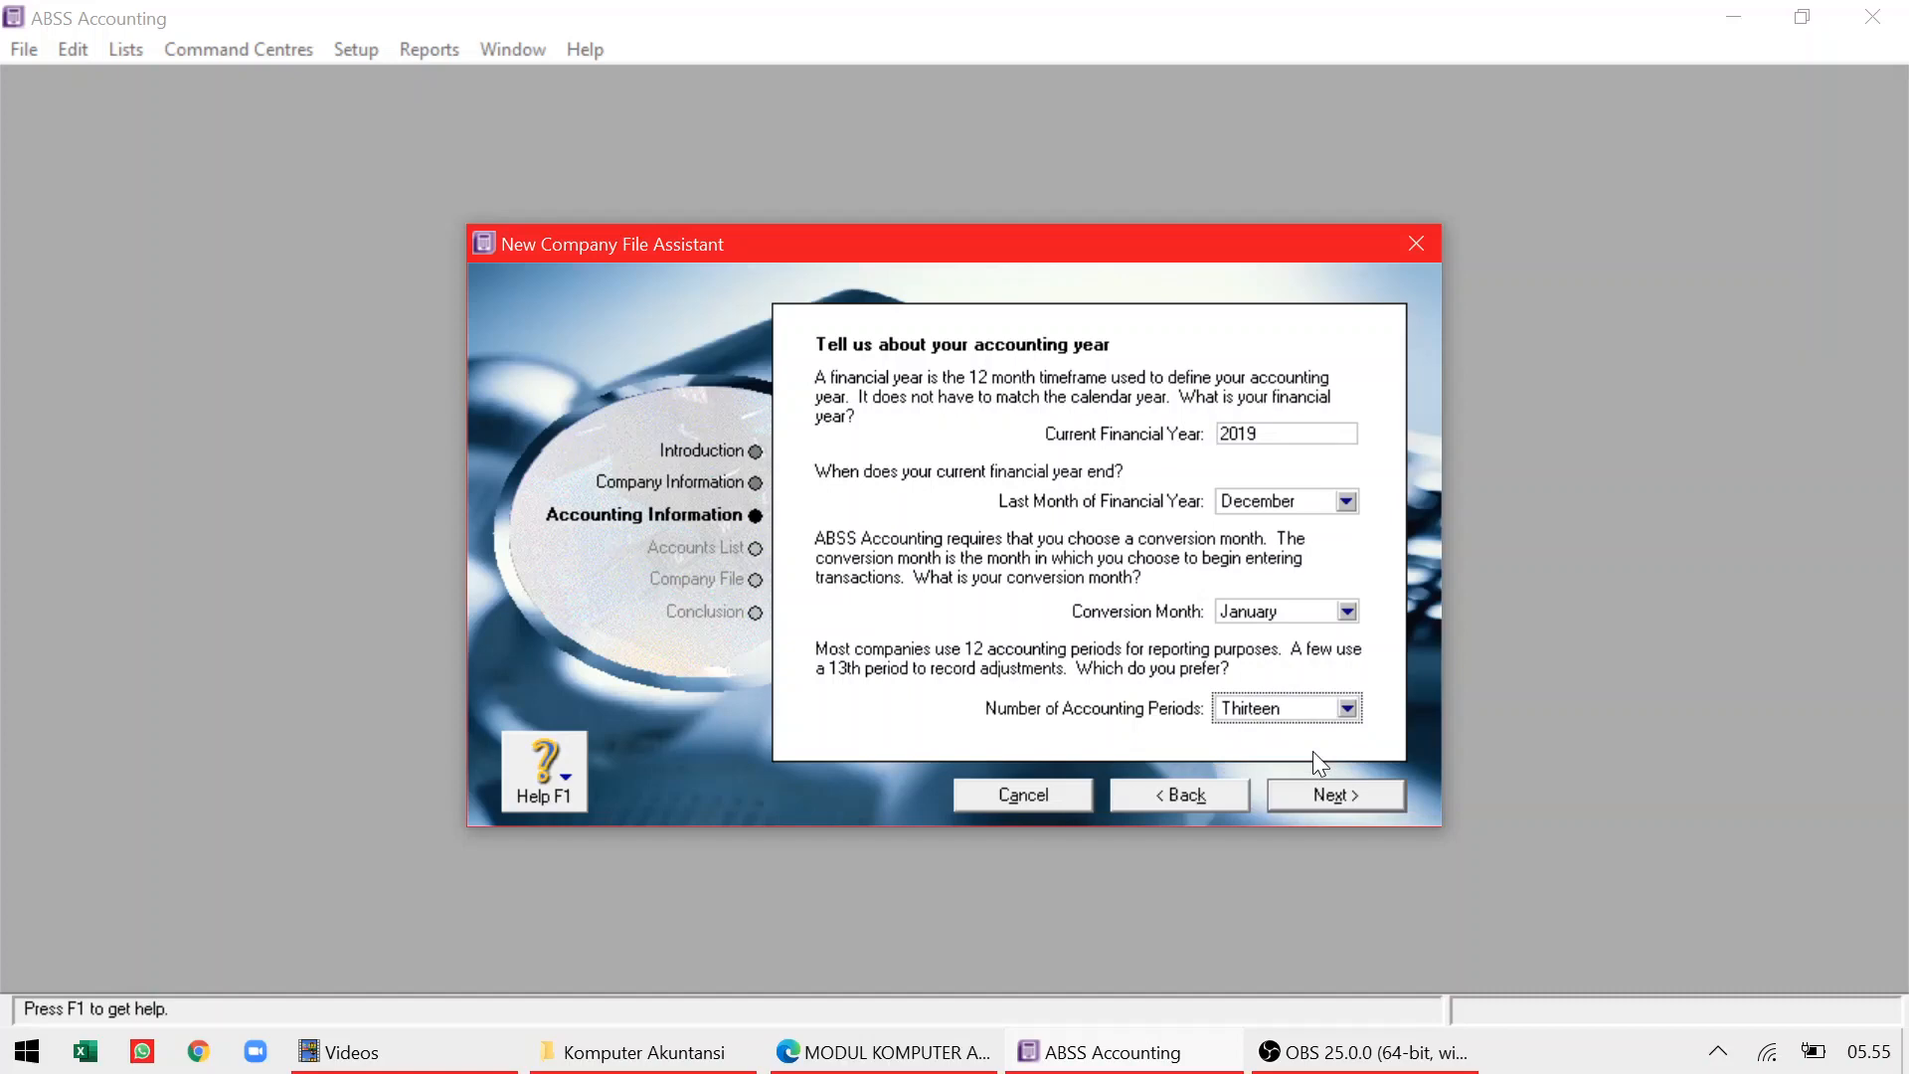
key(alt+Tab)
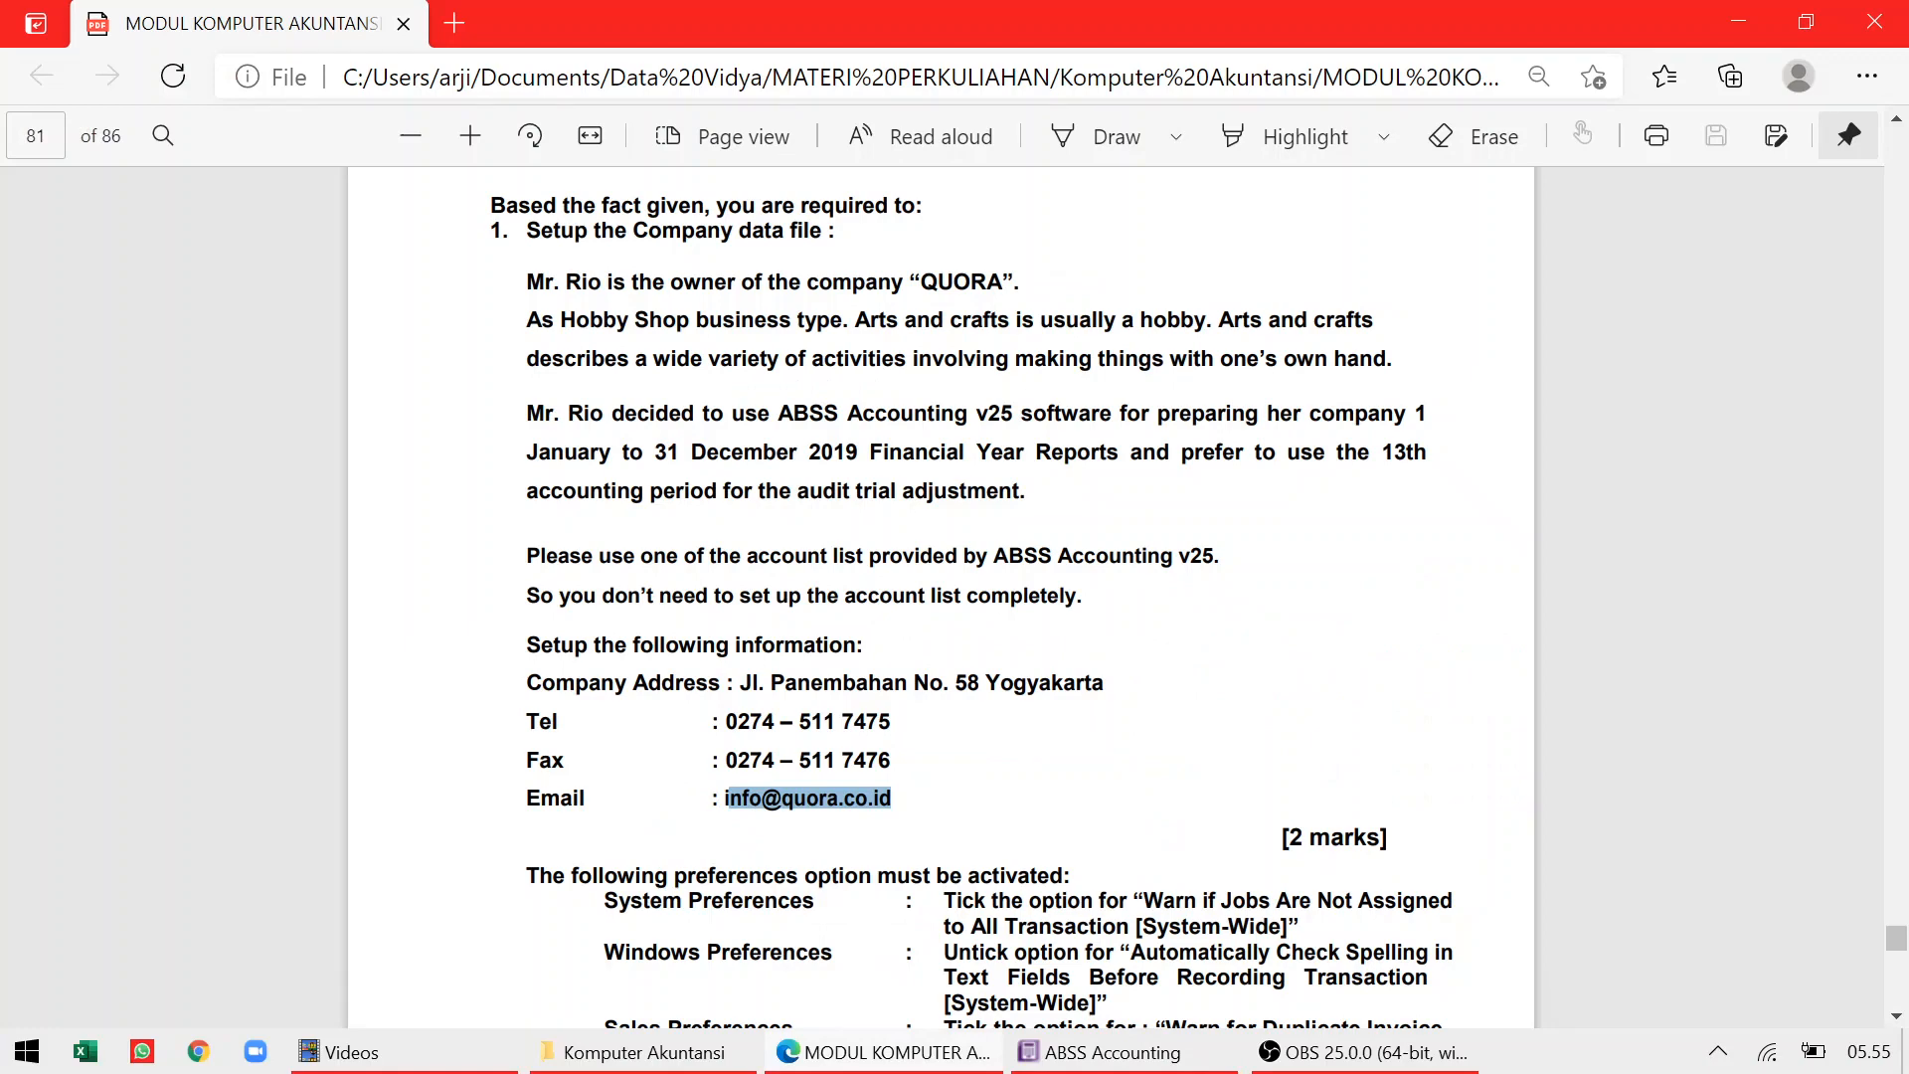
key(alt+Tab)
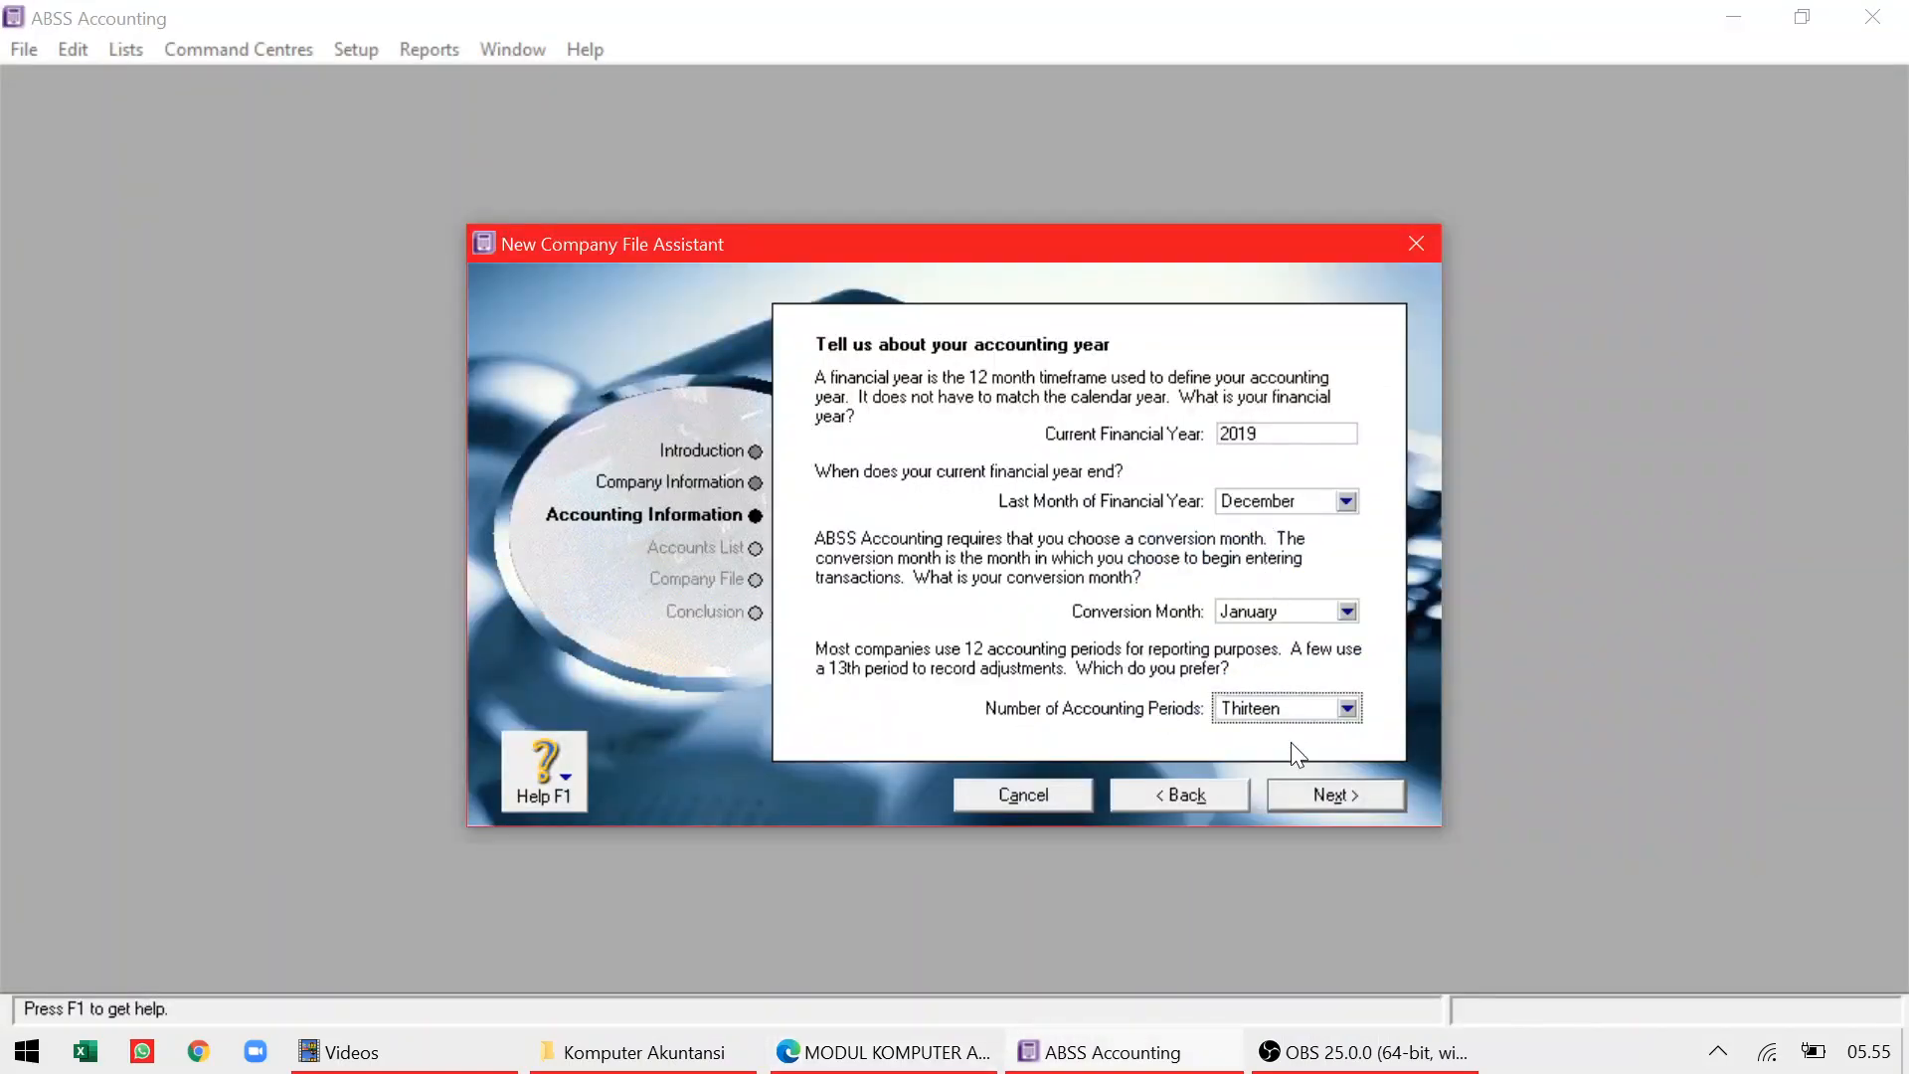
click(1300, 792)
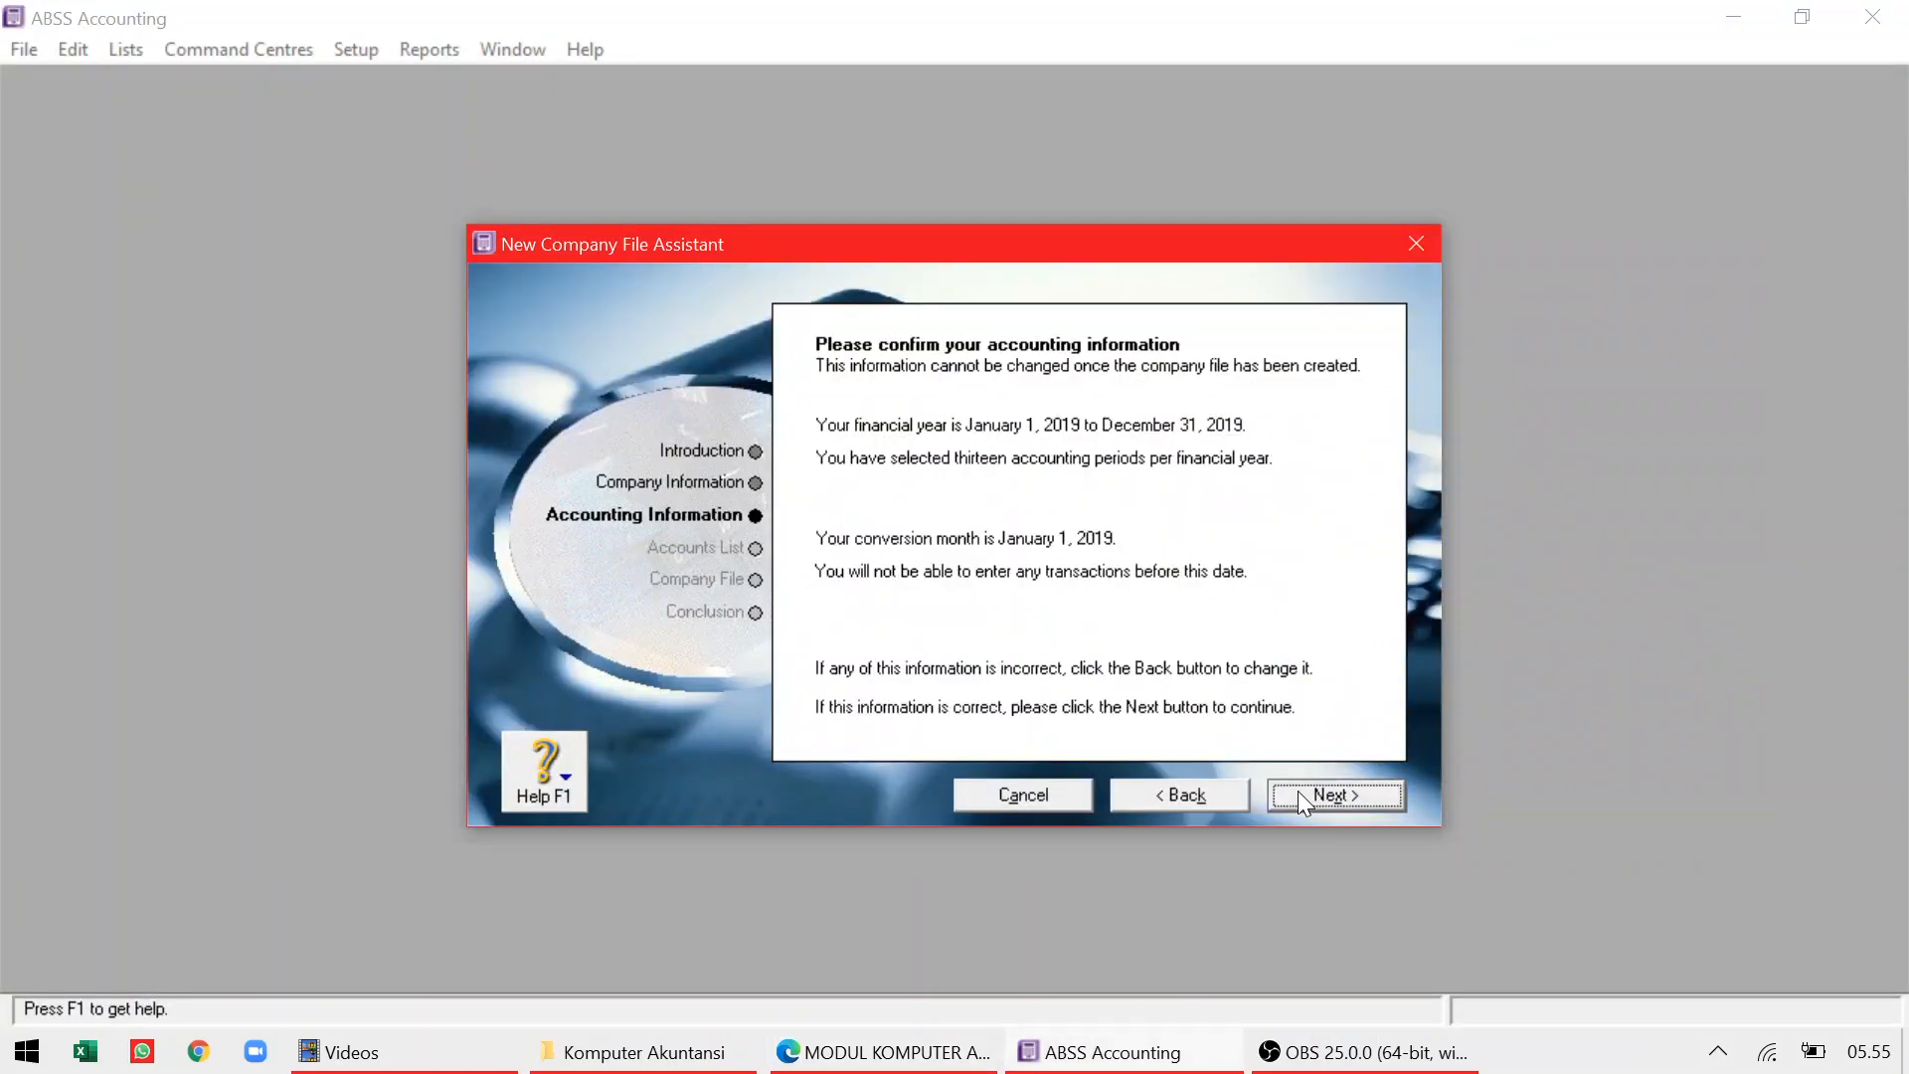
Confirm the January–December 2019 accounting information summary
click(1298, 796)
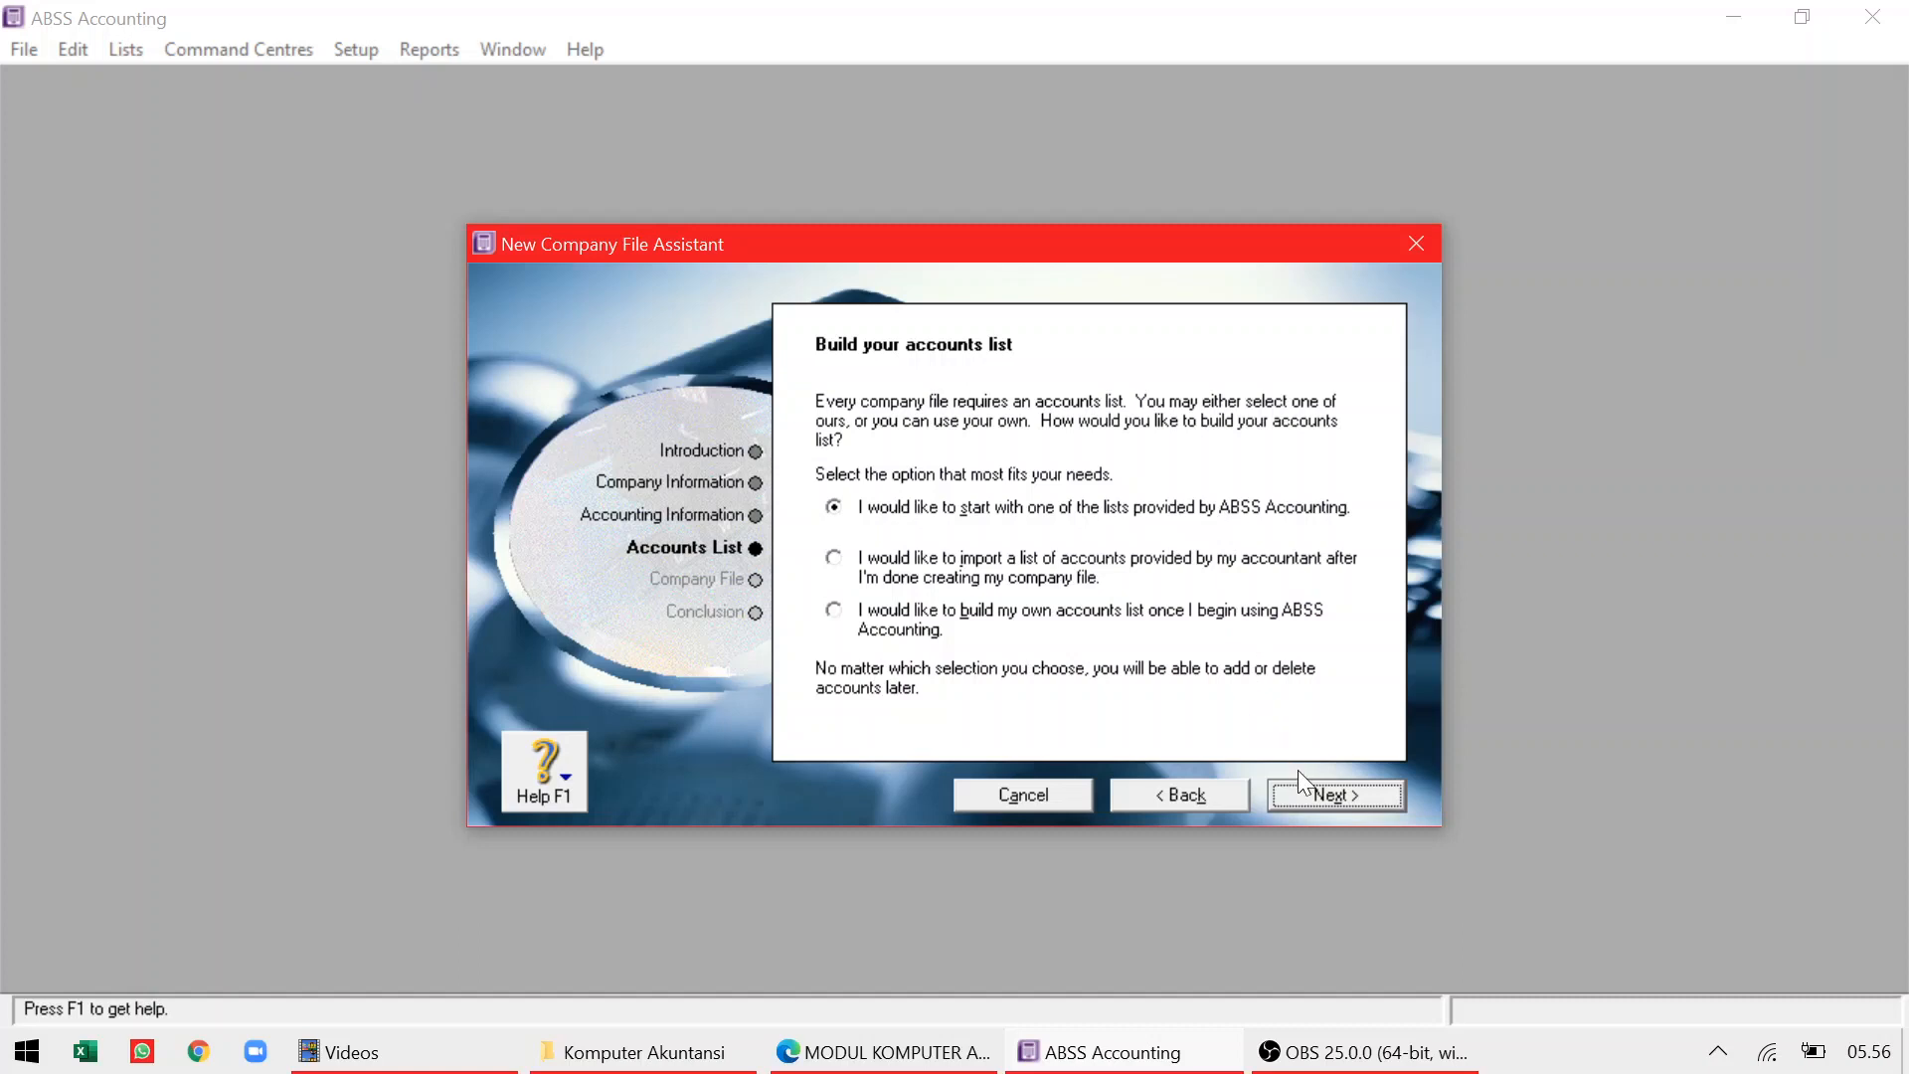
Base the accounts list on the Retail industry with the Hobby Shop business type
click(1309, 793)
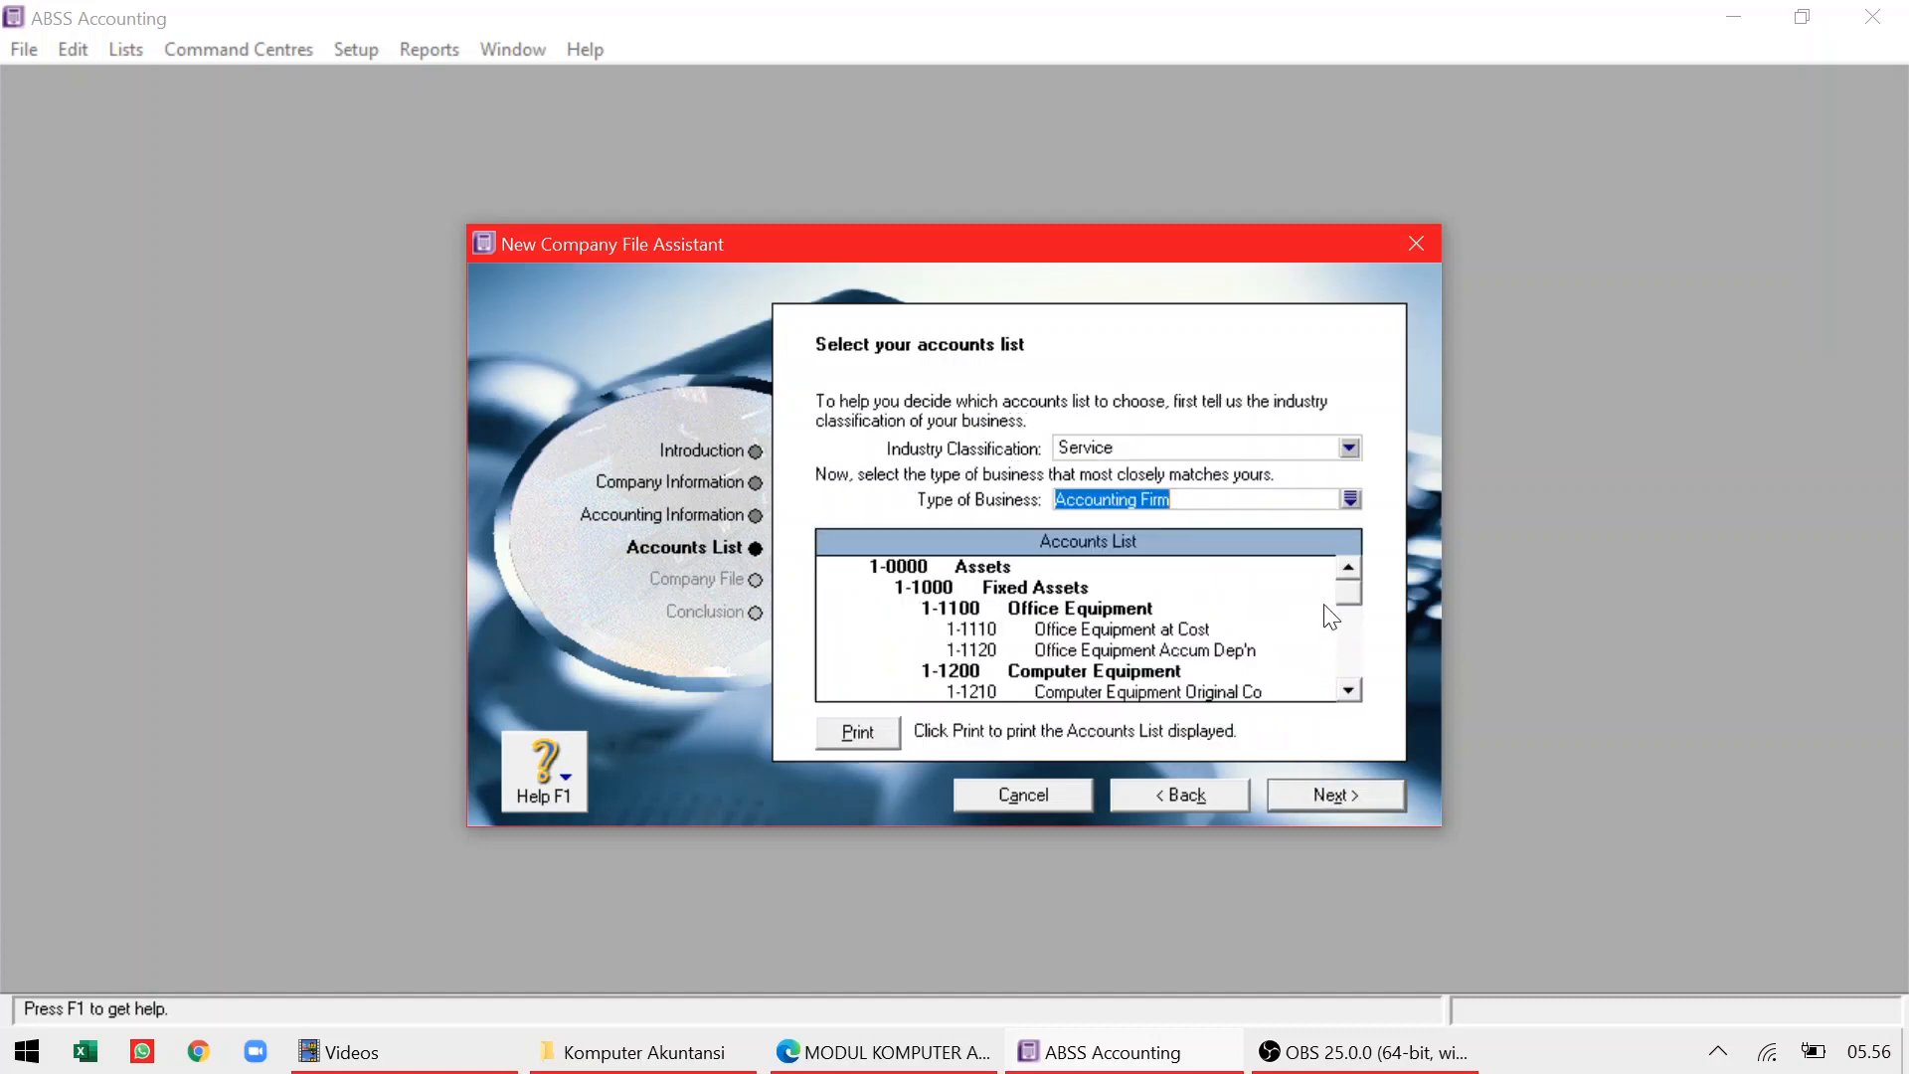
click(1349, 449)
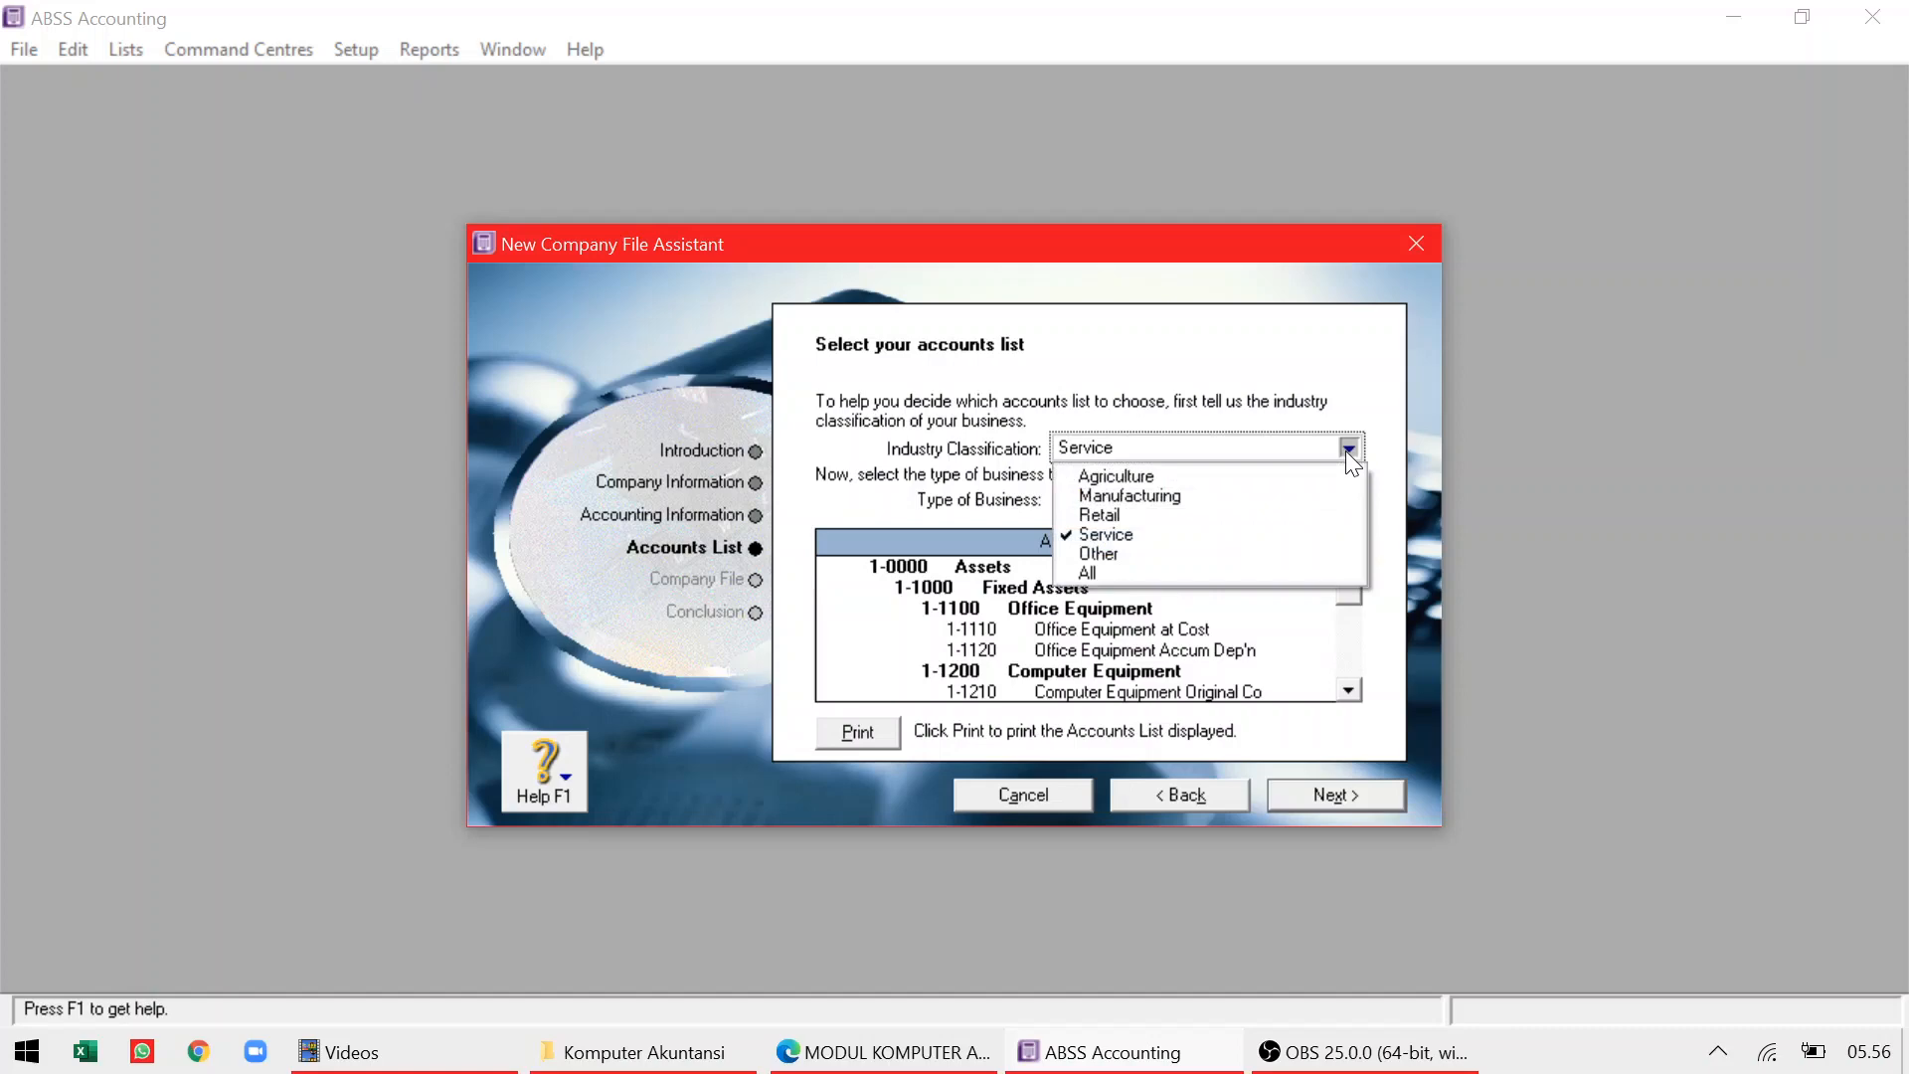
click(1150, 516)
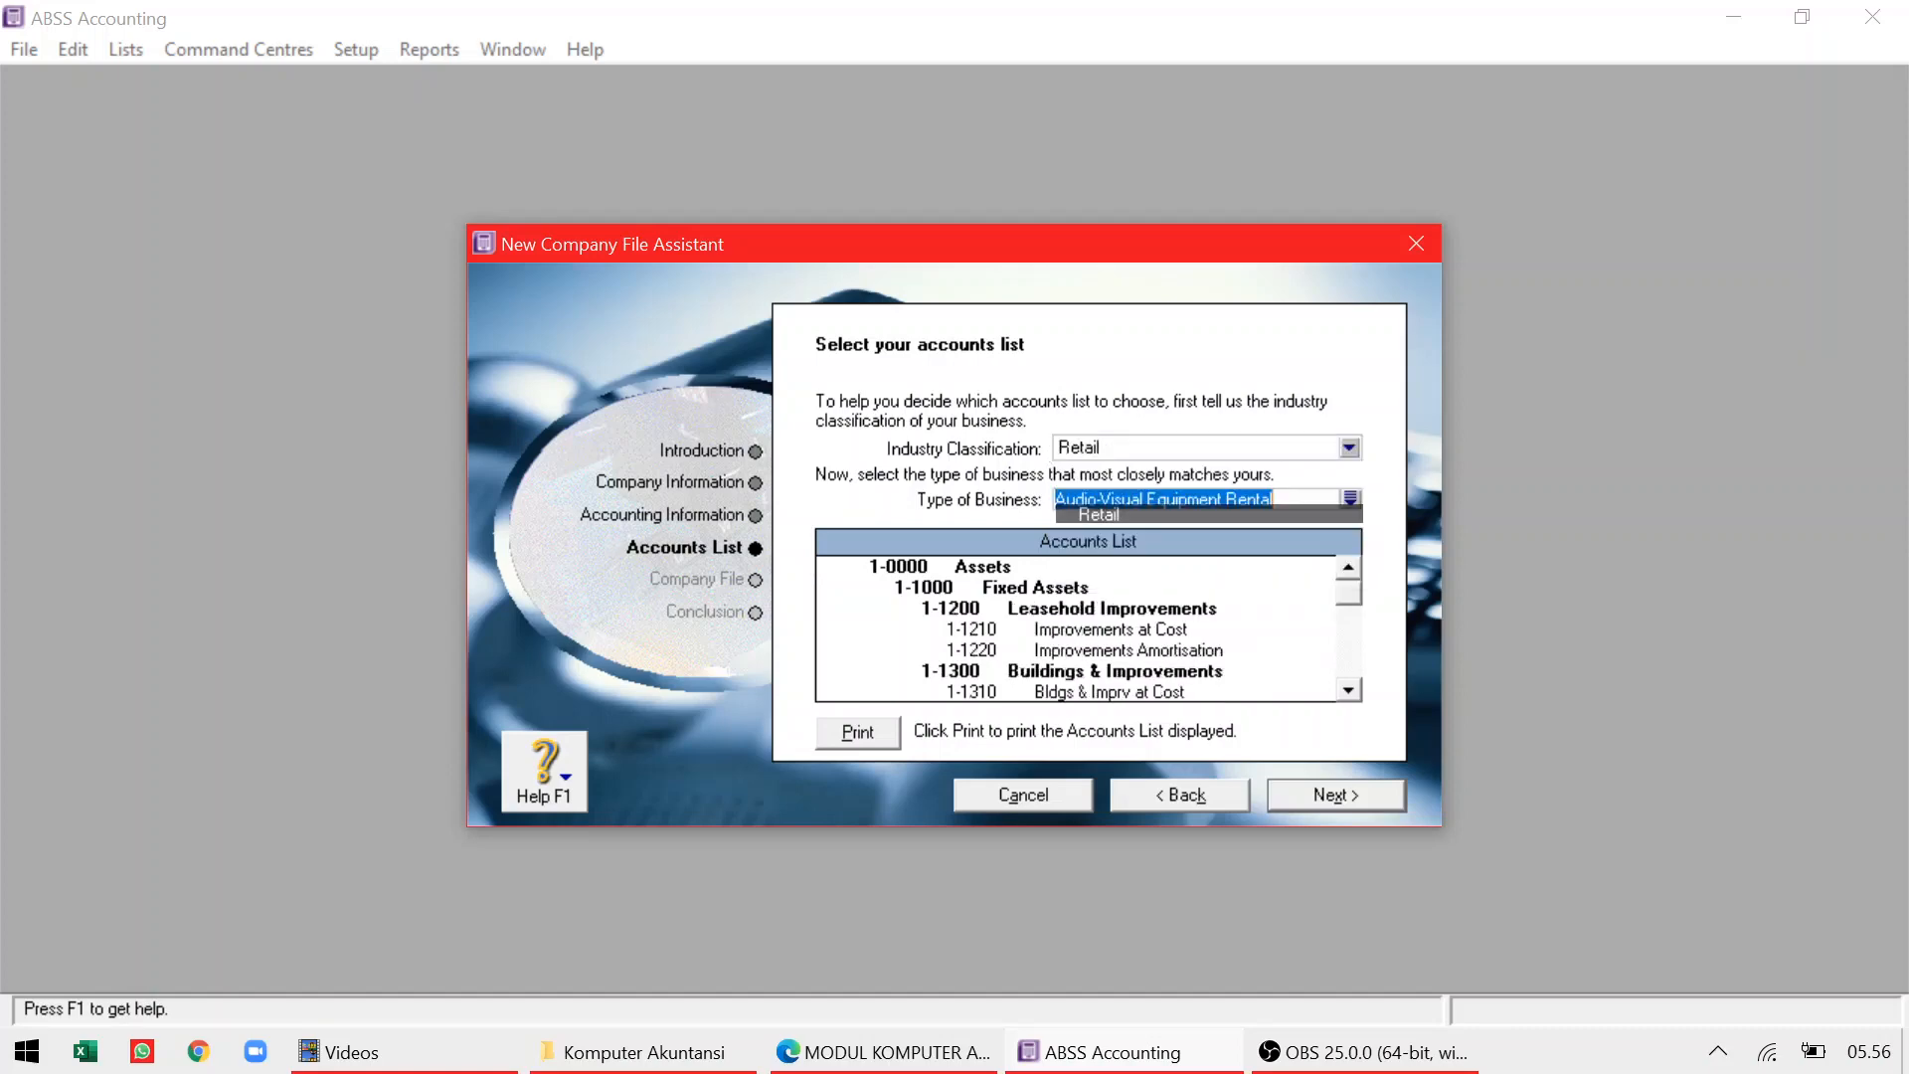
click(1357, 503)
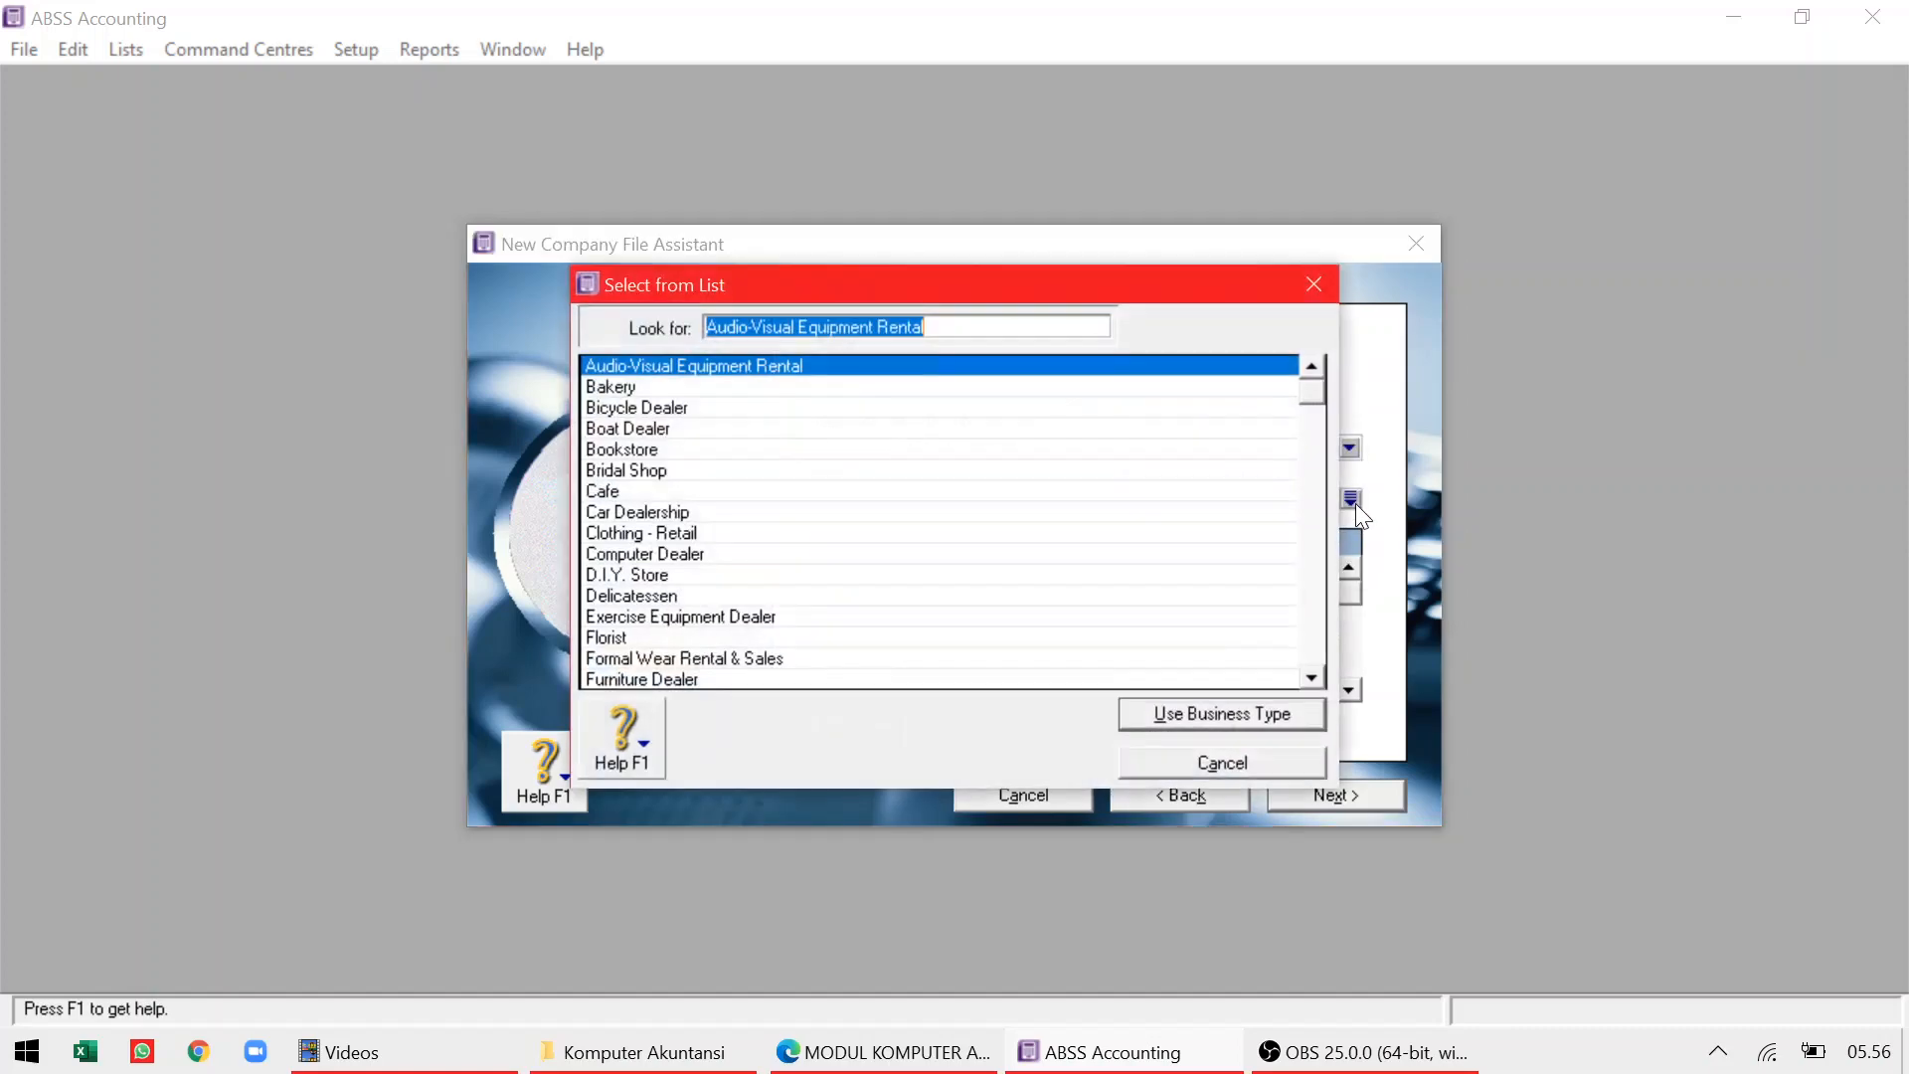
click(1308, 678)
click(1309, 678)
click(1309, 678)
click(1309, 678)
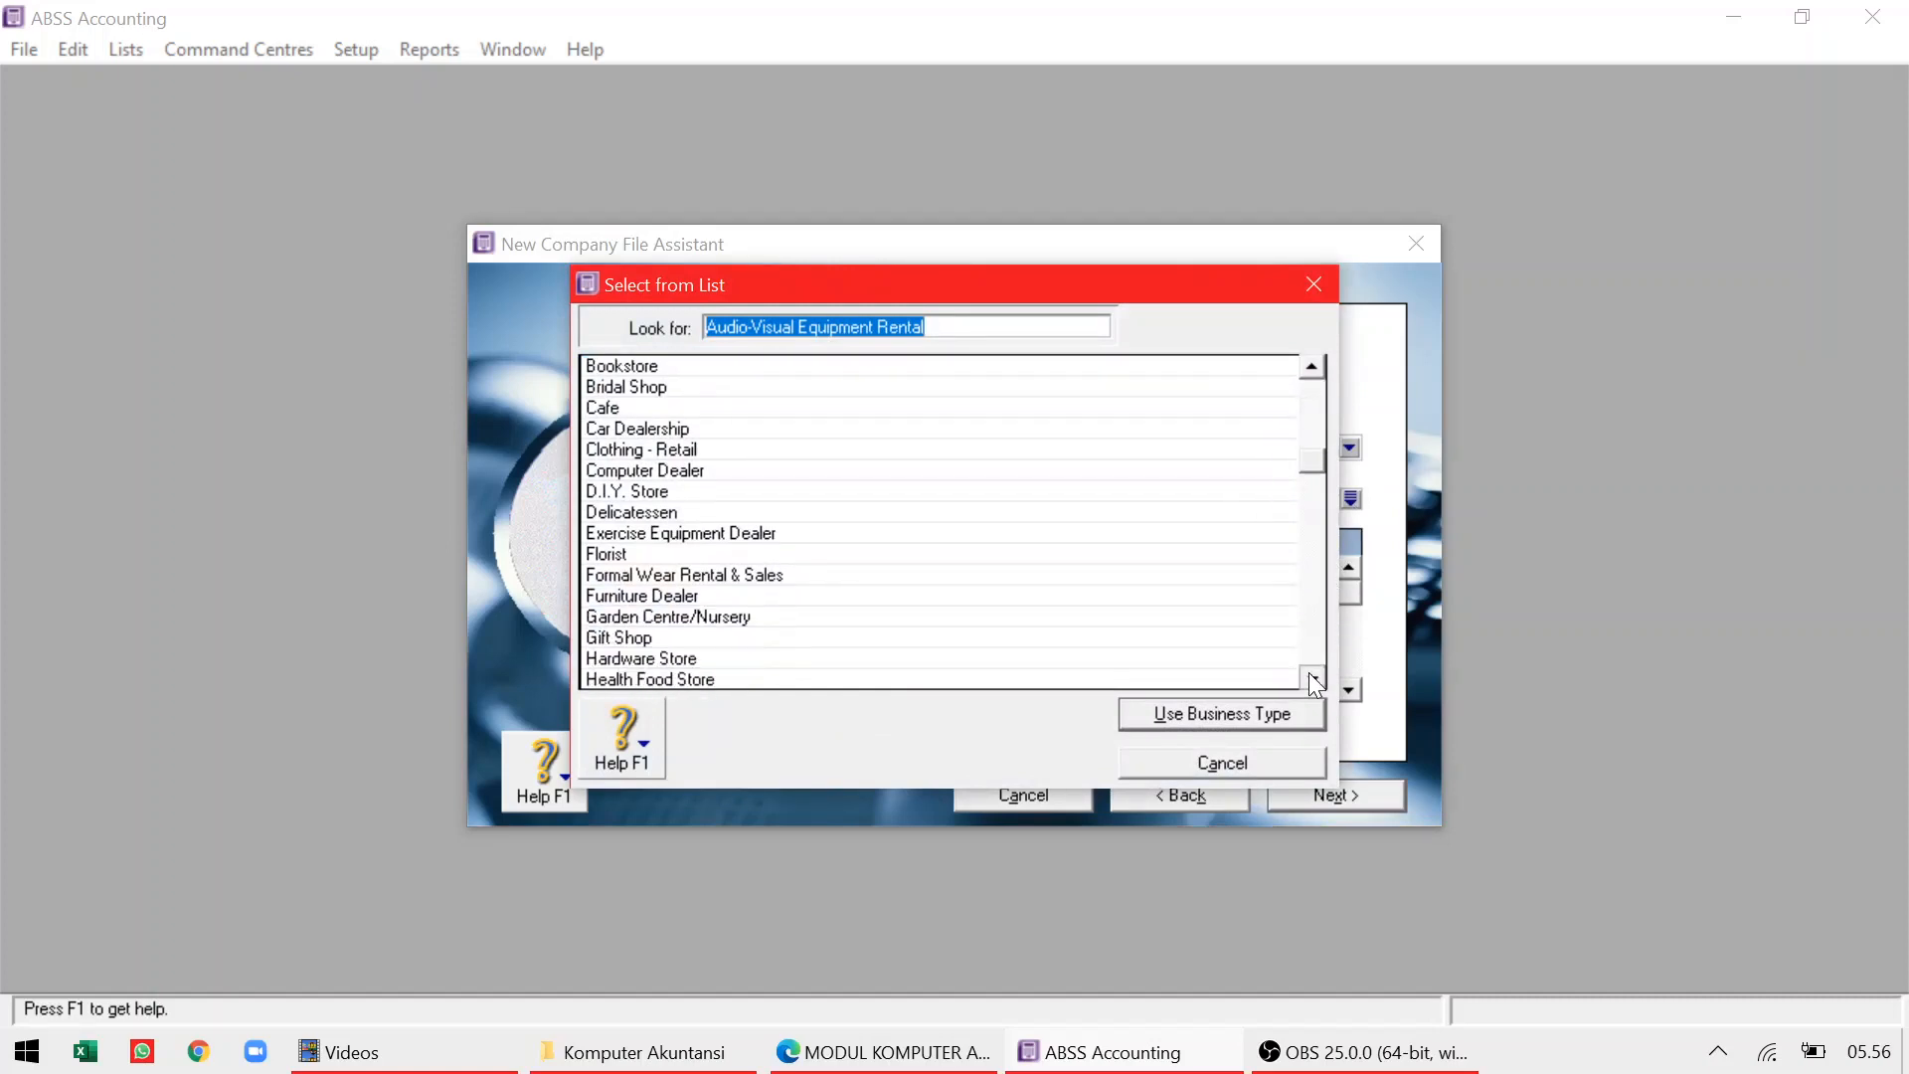
click(1309, 679)
click(1308, 679)
click(1308, 679)
click(1309, 678)
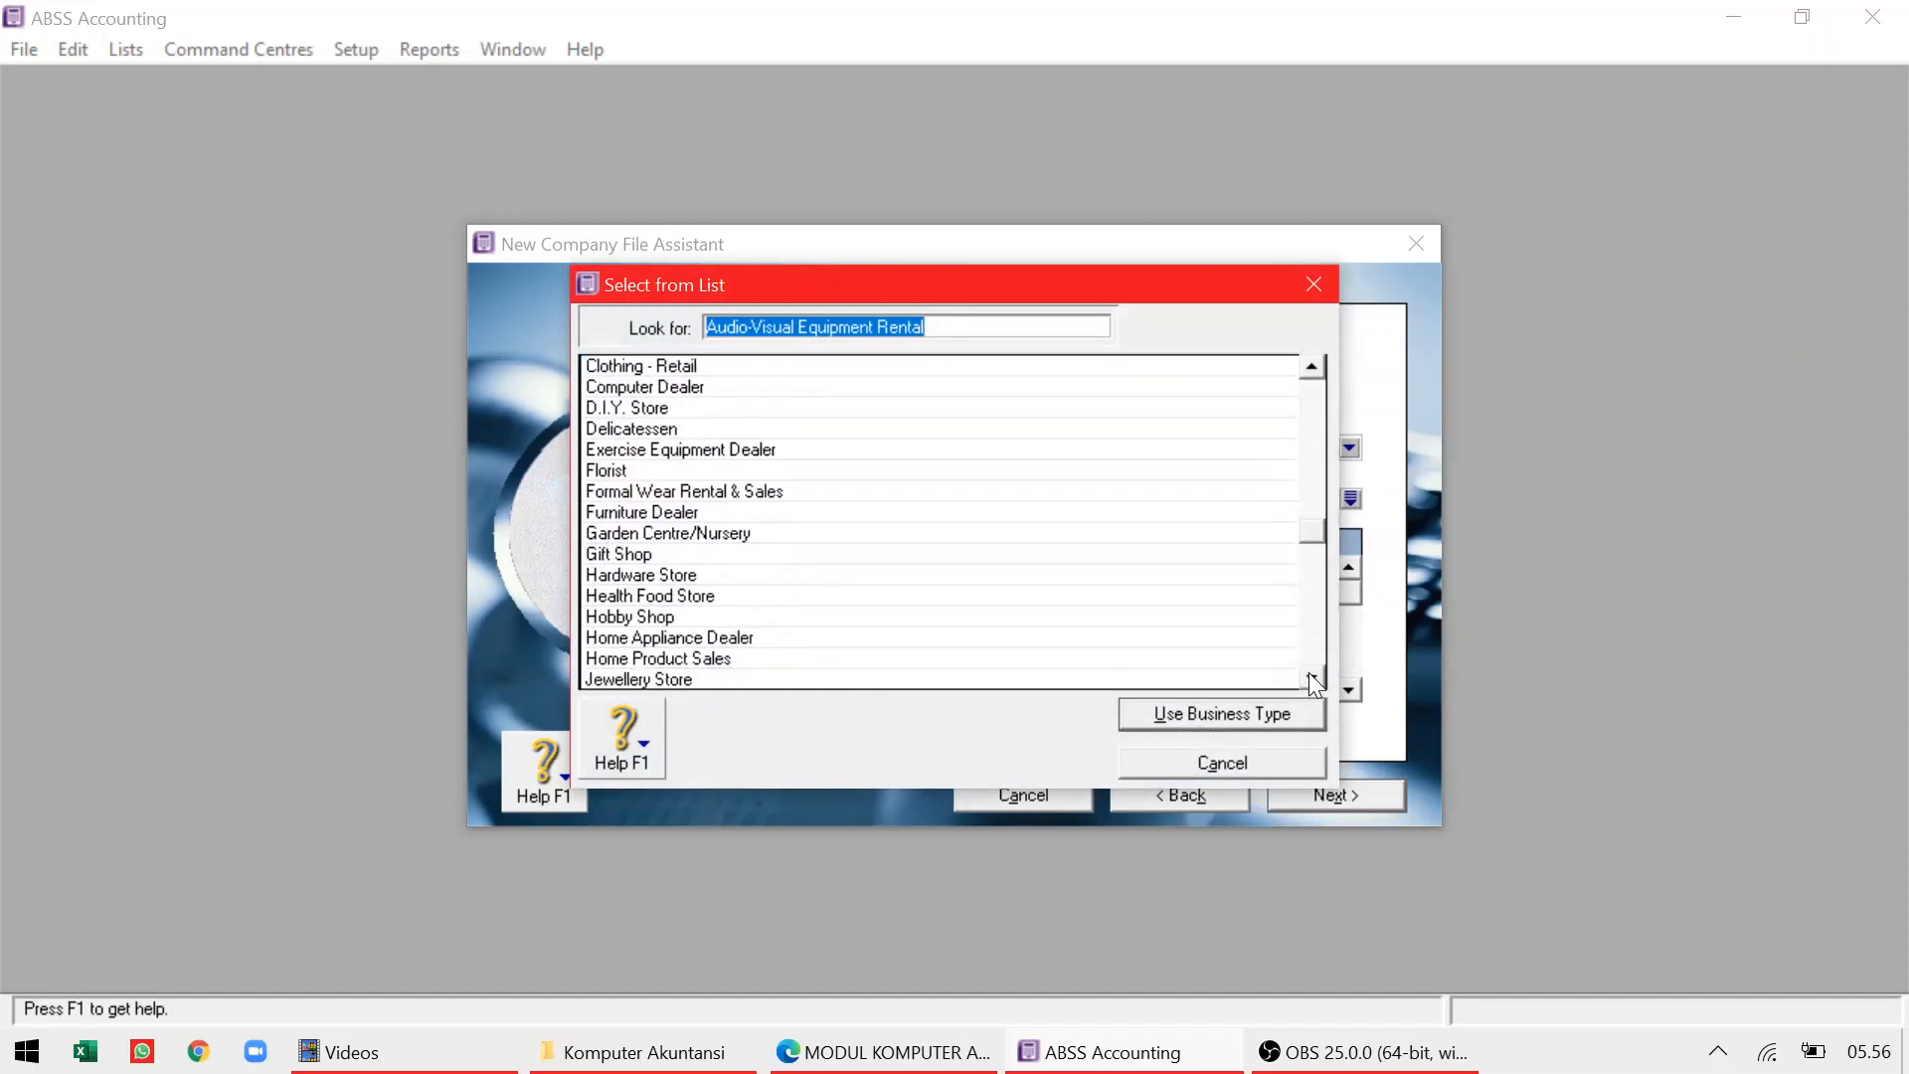
click(660, 617)
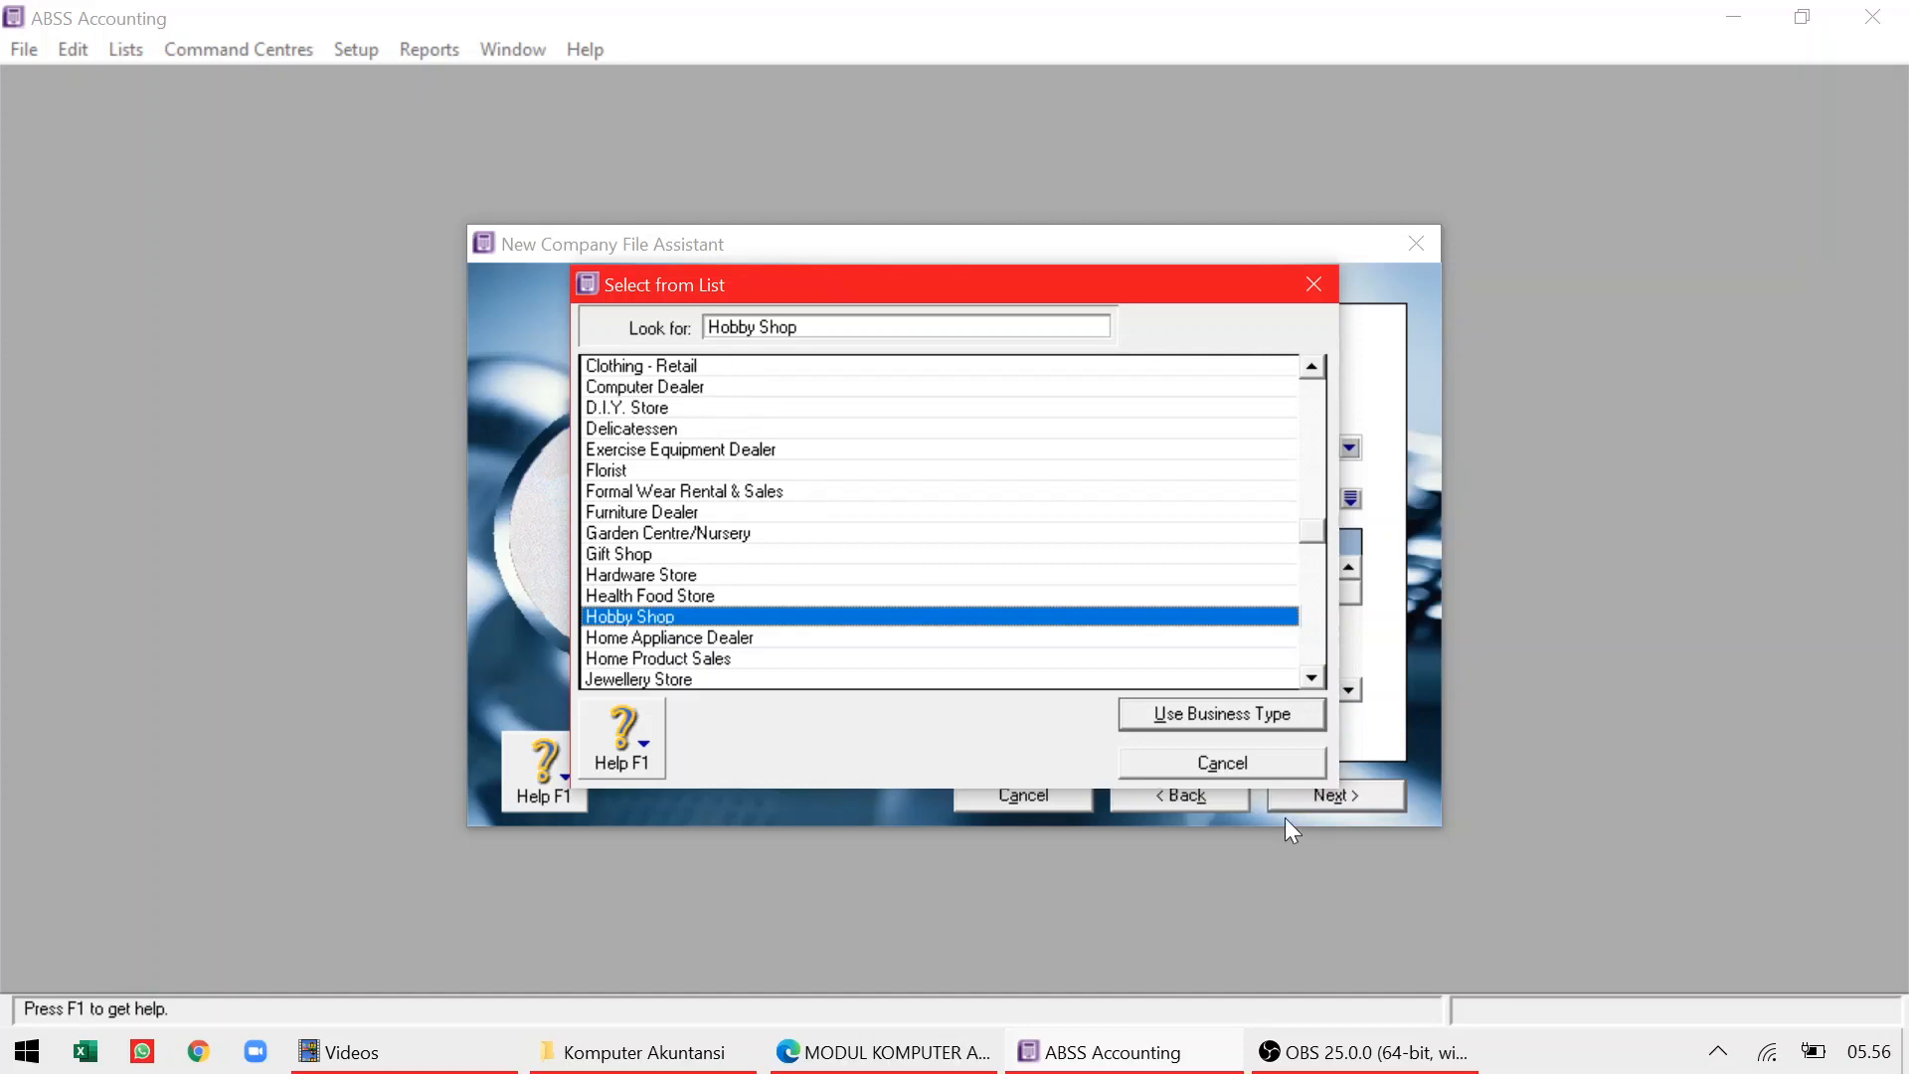
click(1236, 719)
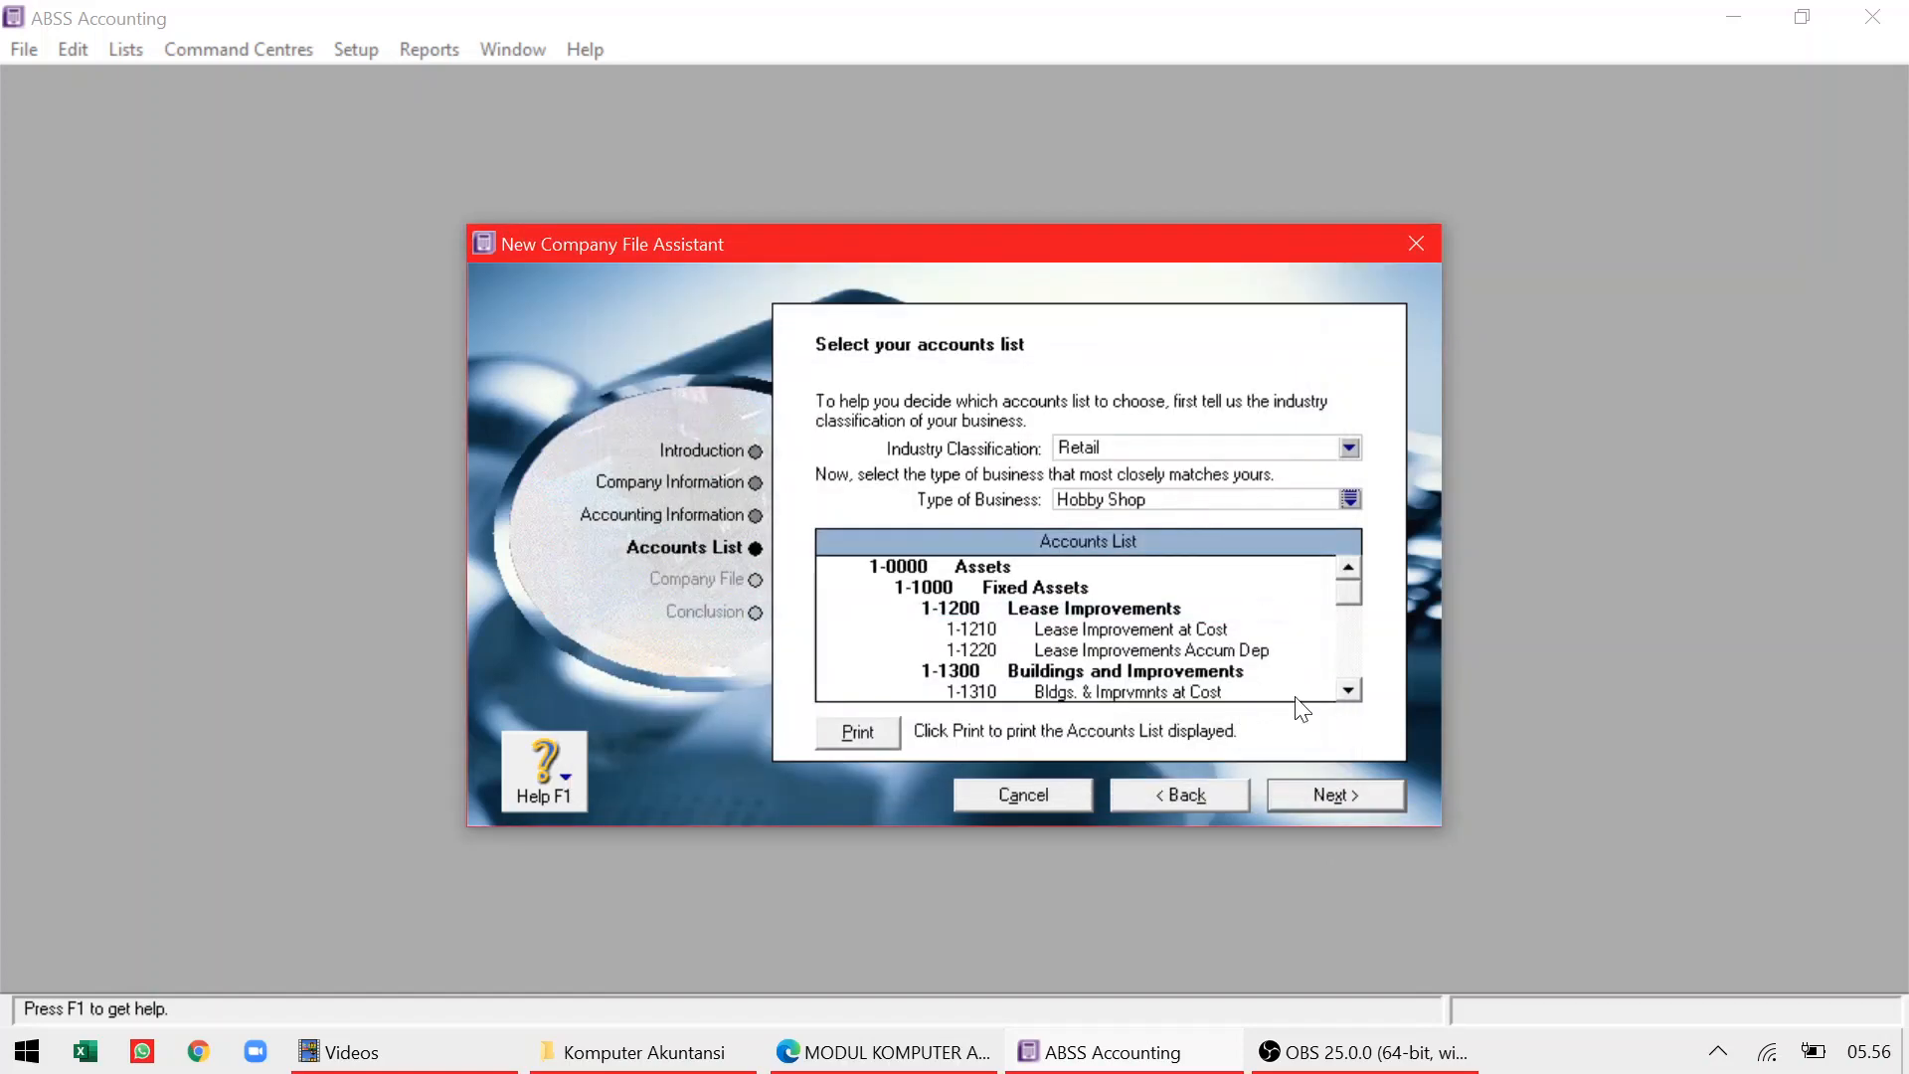
click(1310, 794)
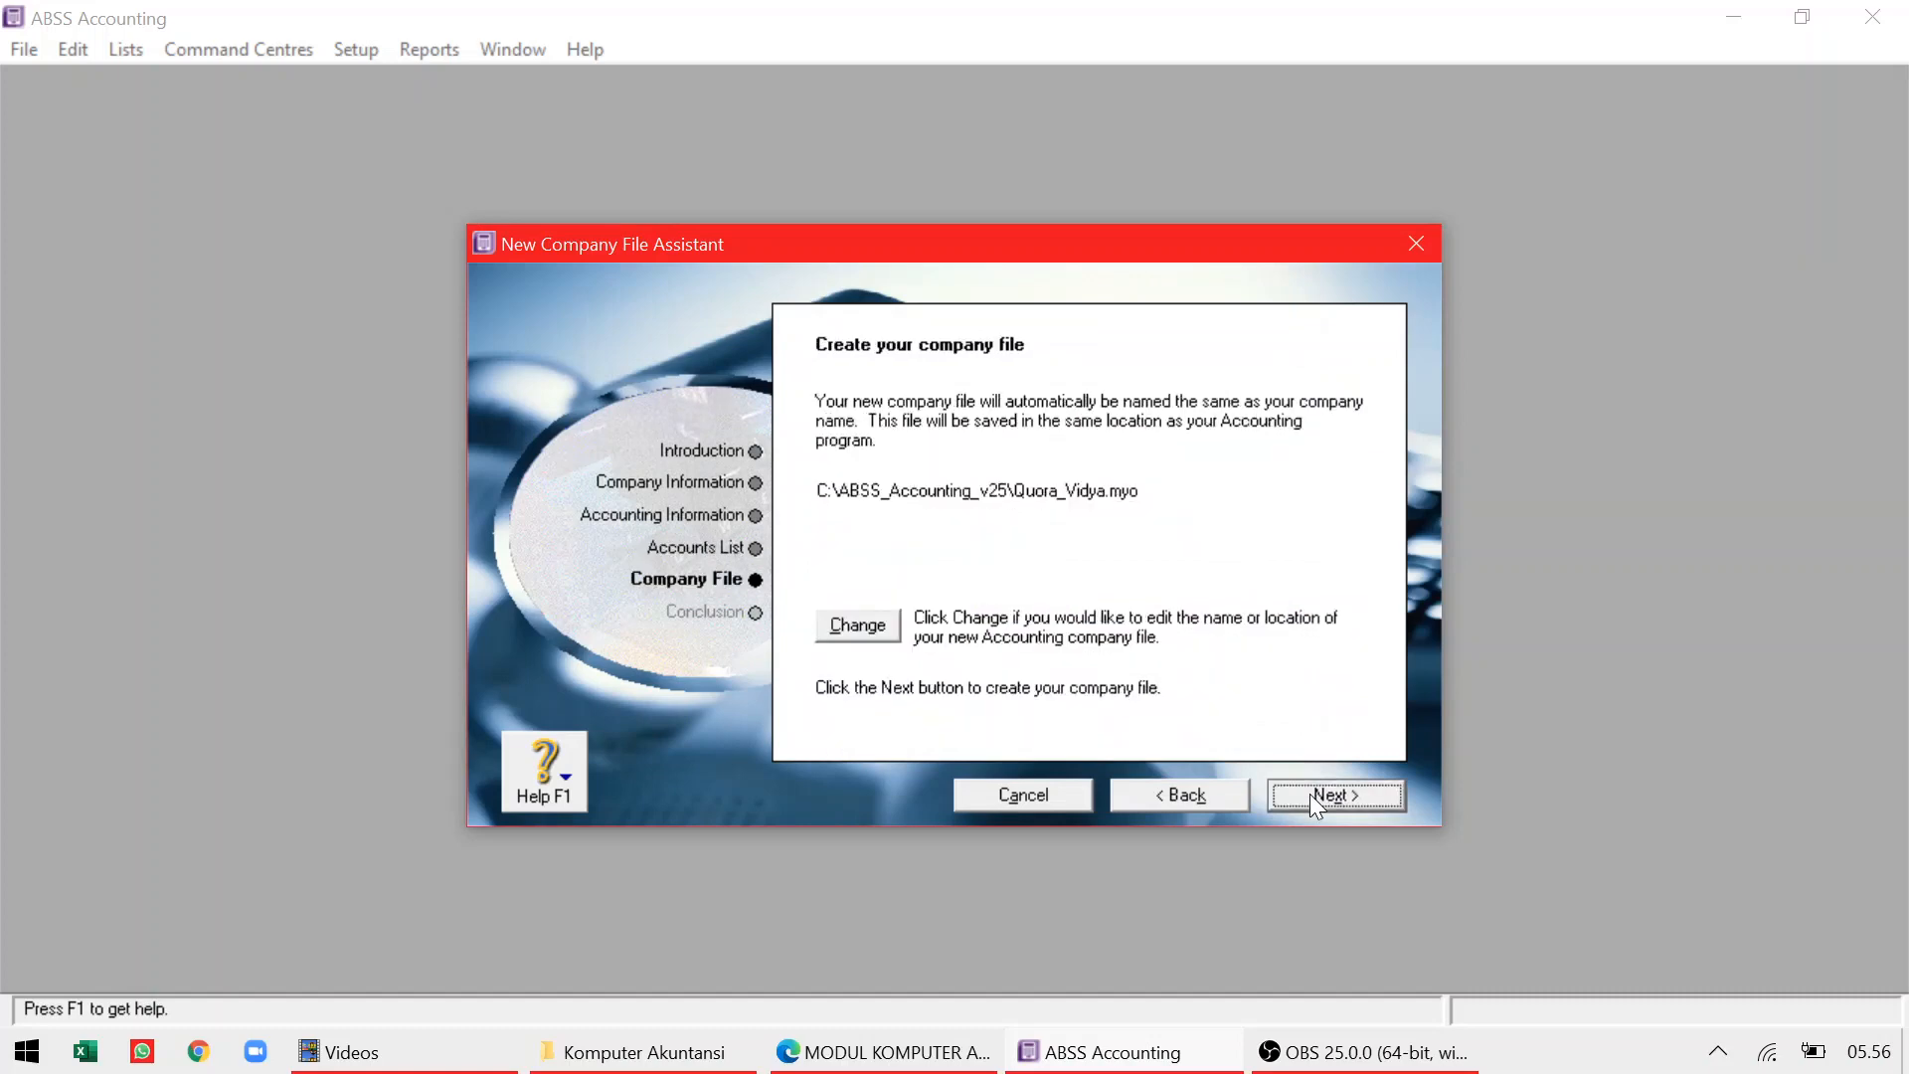
Save the company file as Quora_Vidya on the Desktop, replacing the old copy, and go to the Command Centre
click(857, 625)
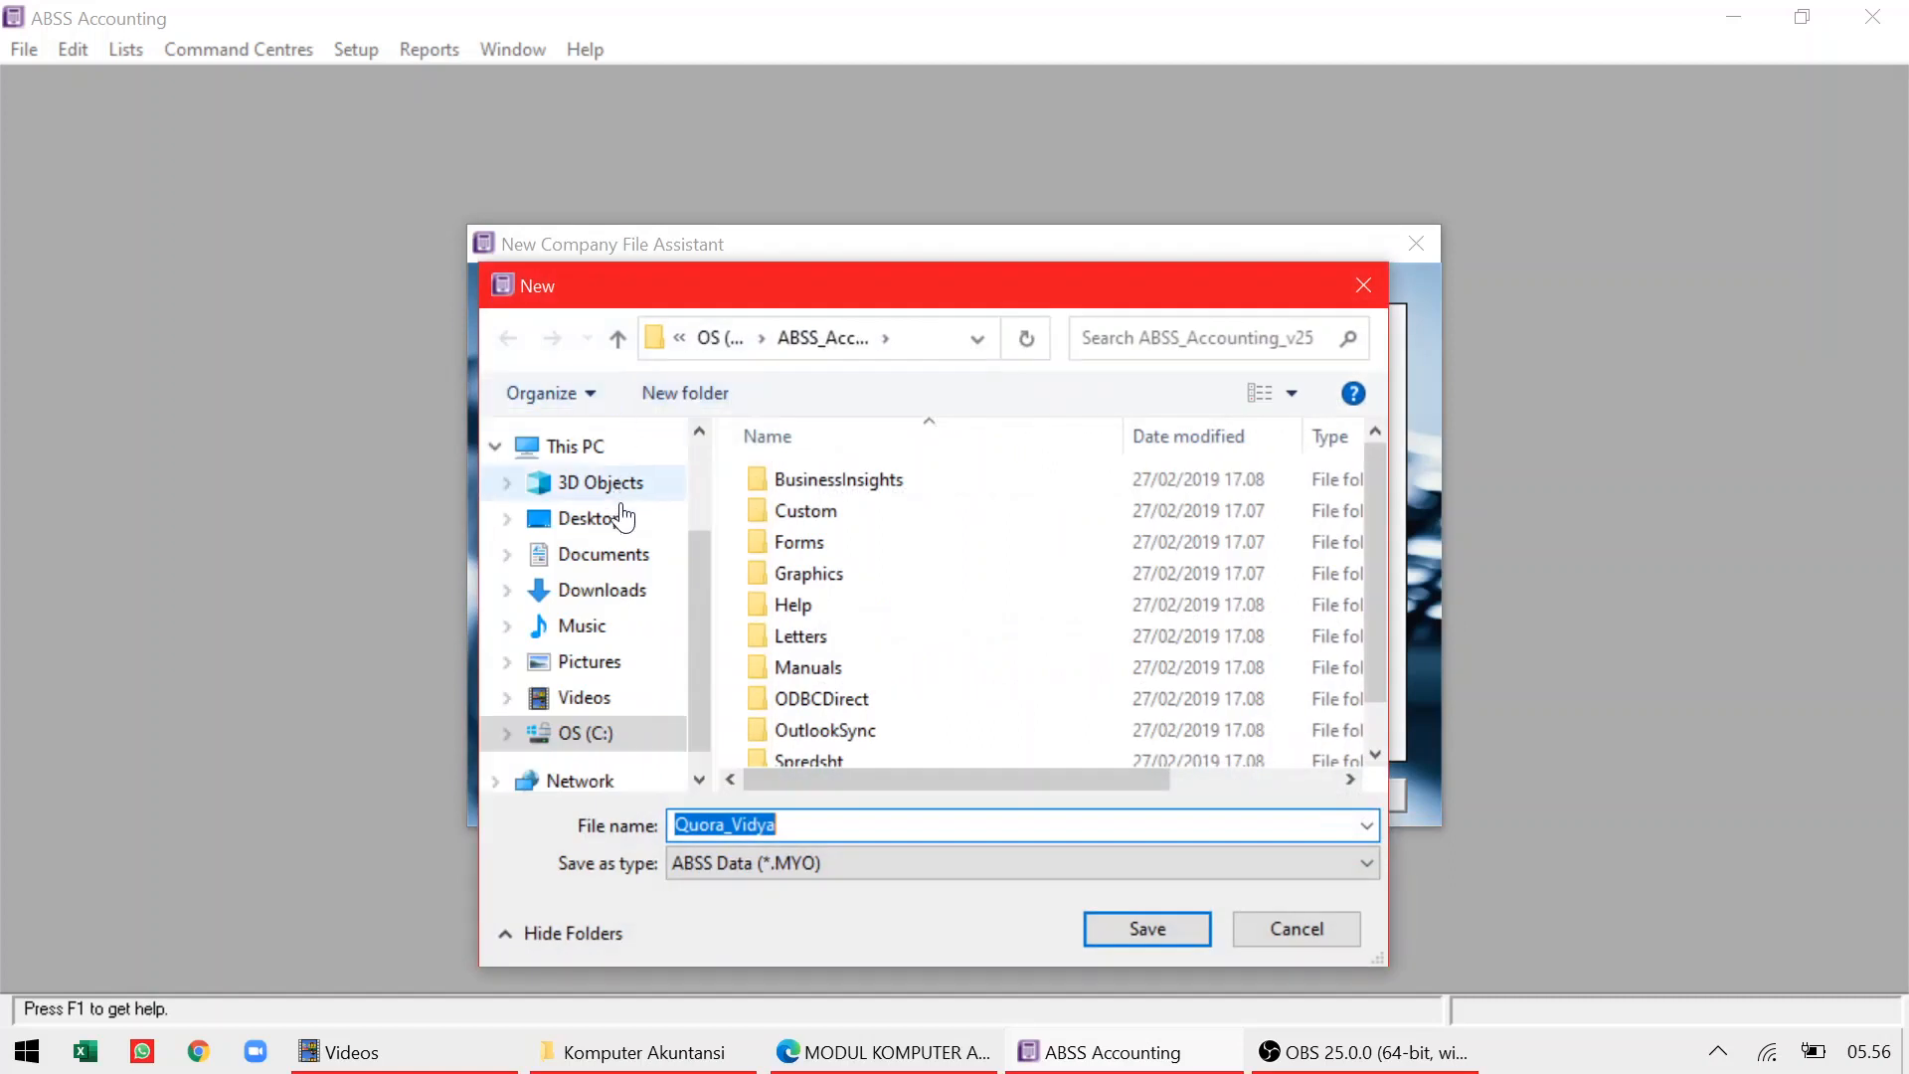
click(595, 519)
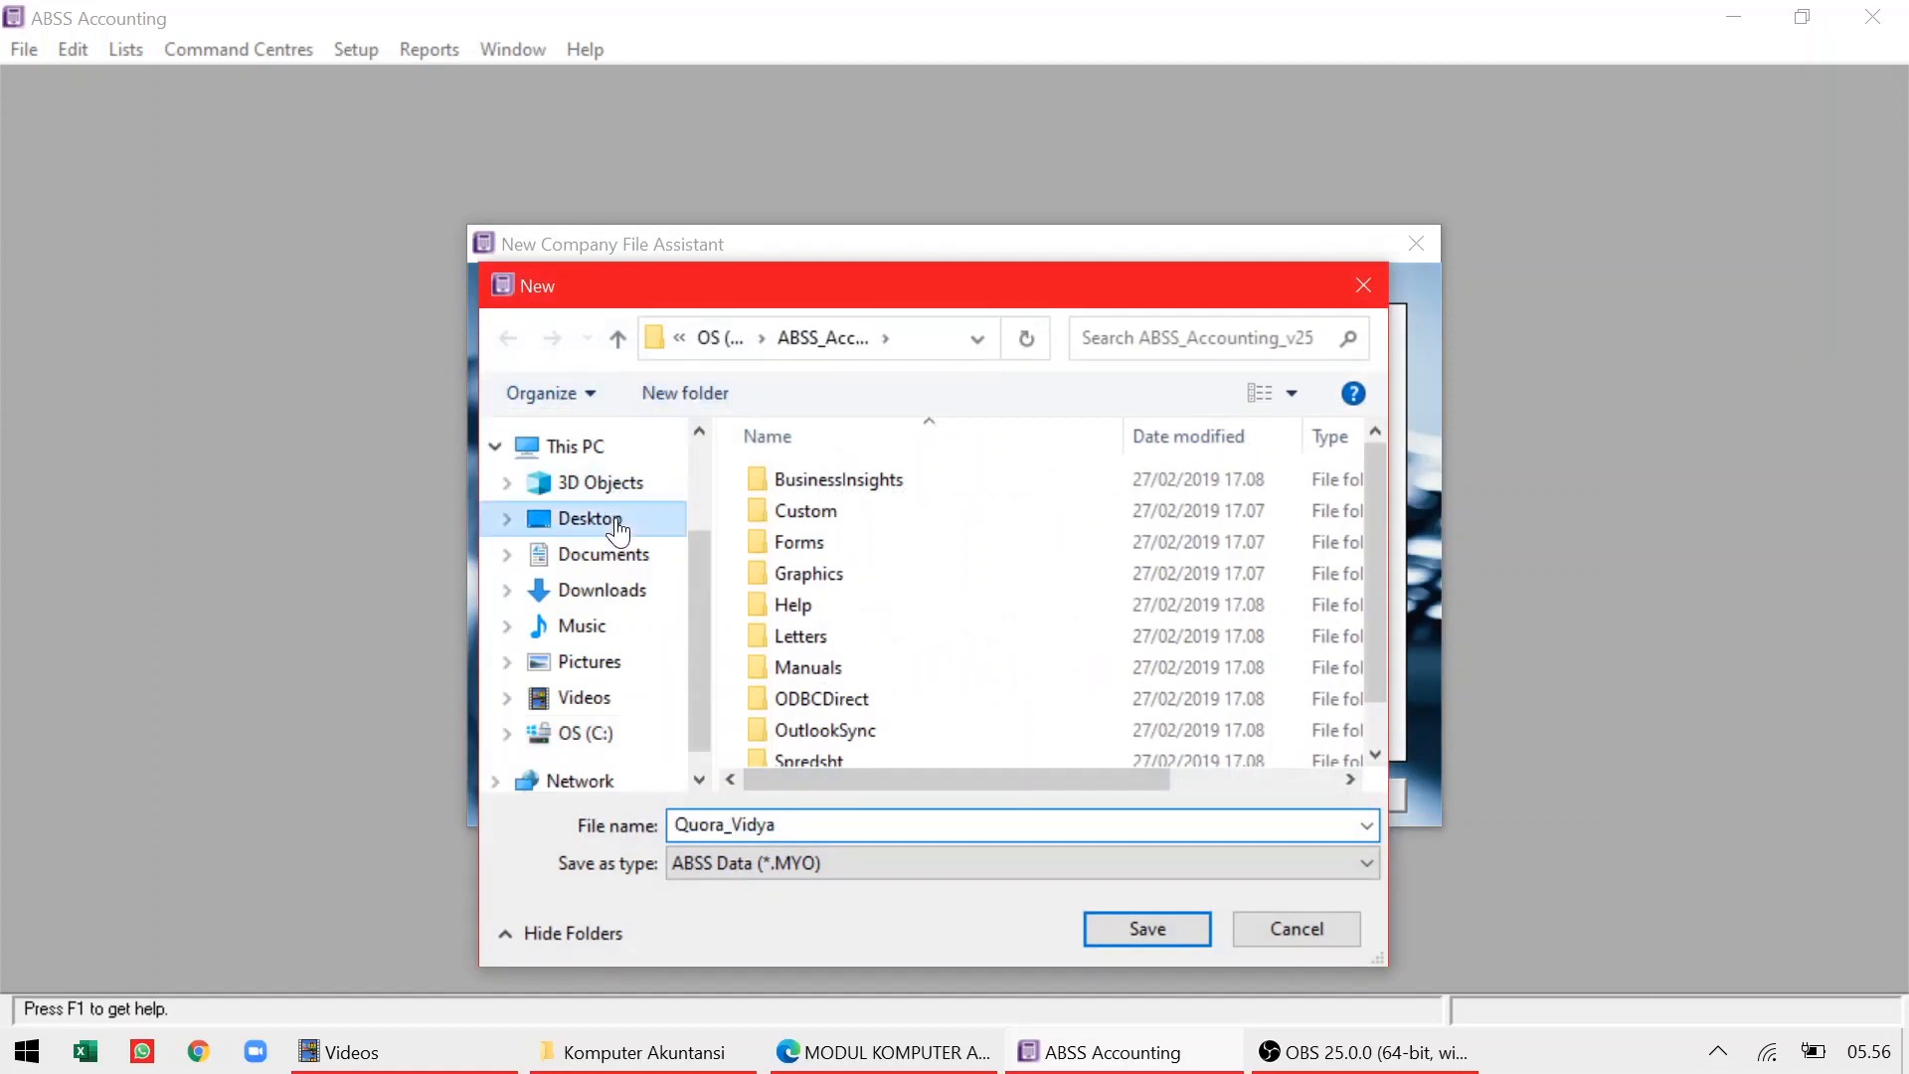
click(1165, 917)
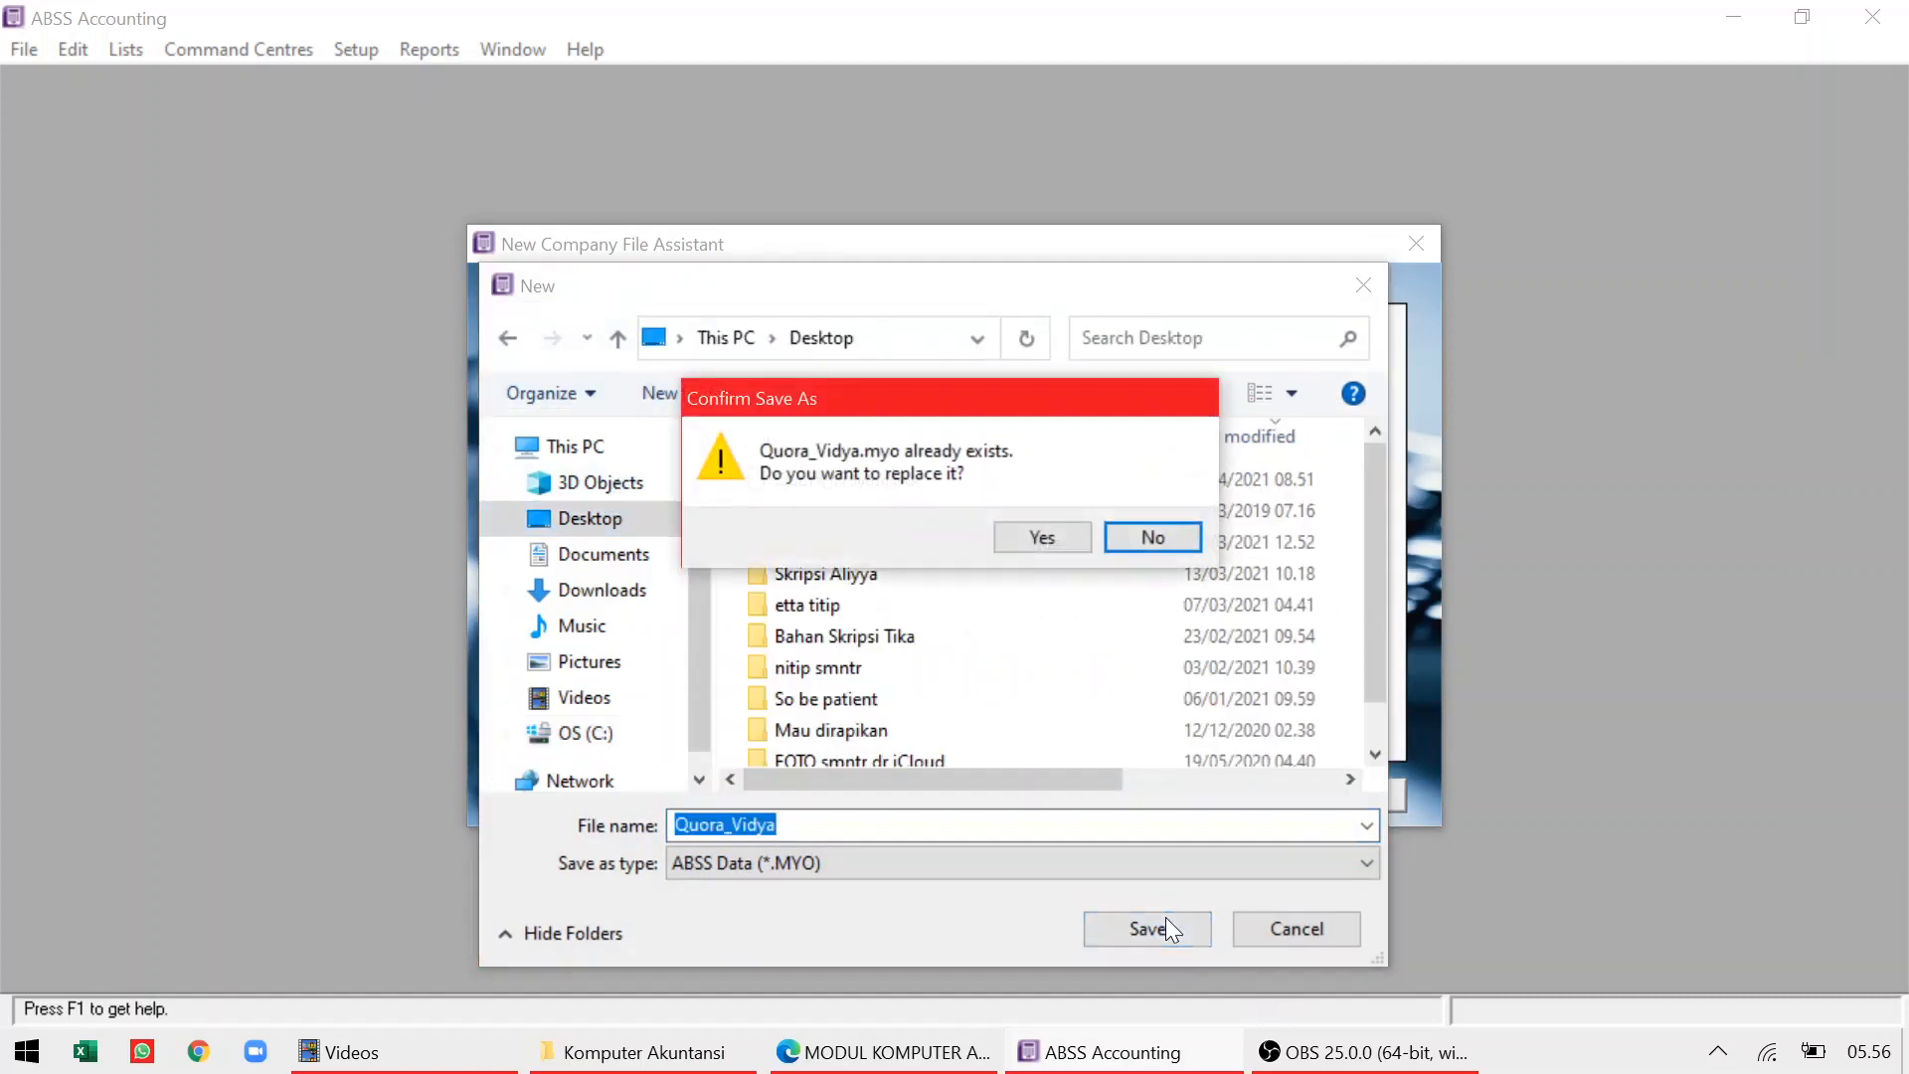
click(1028, 535)
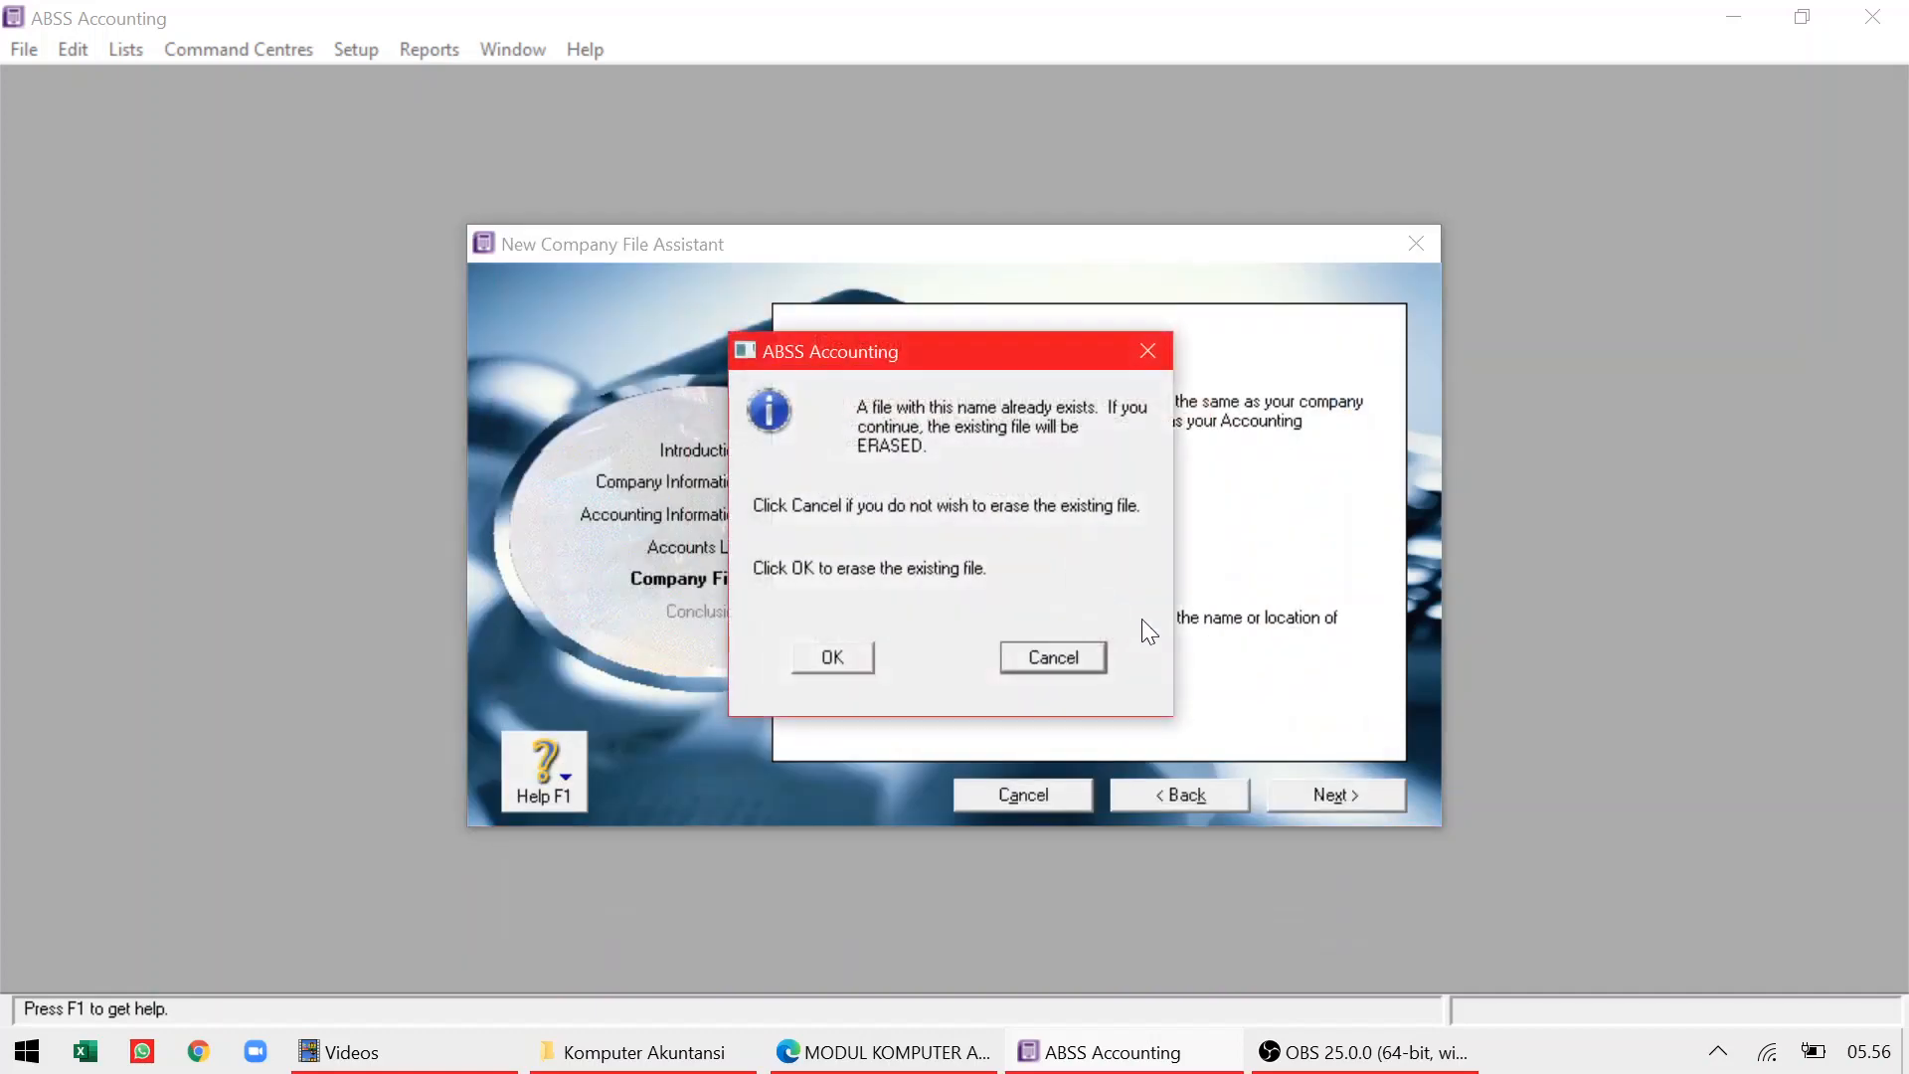
click(834, 656)
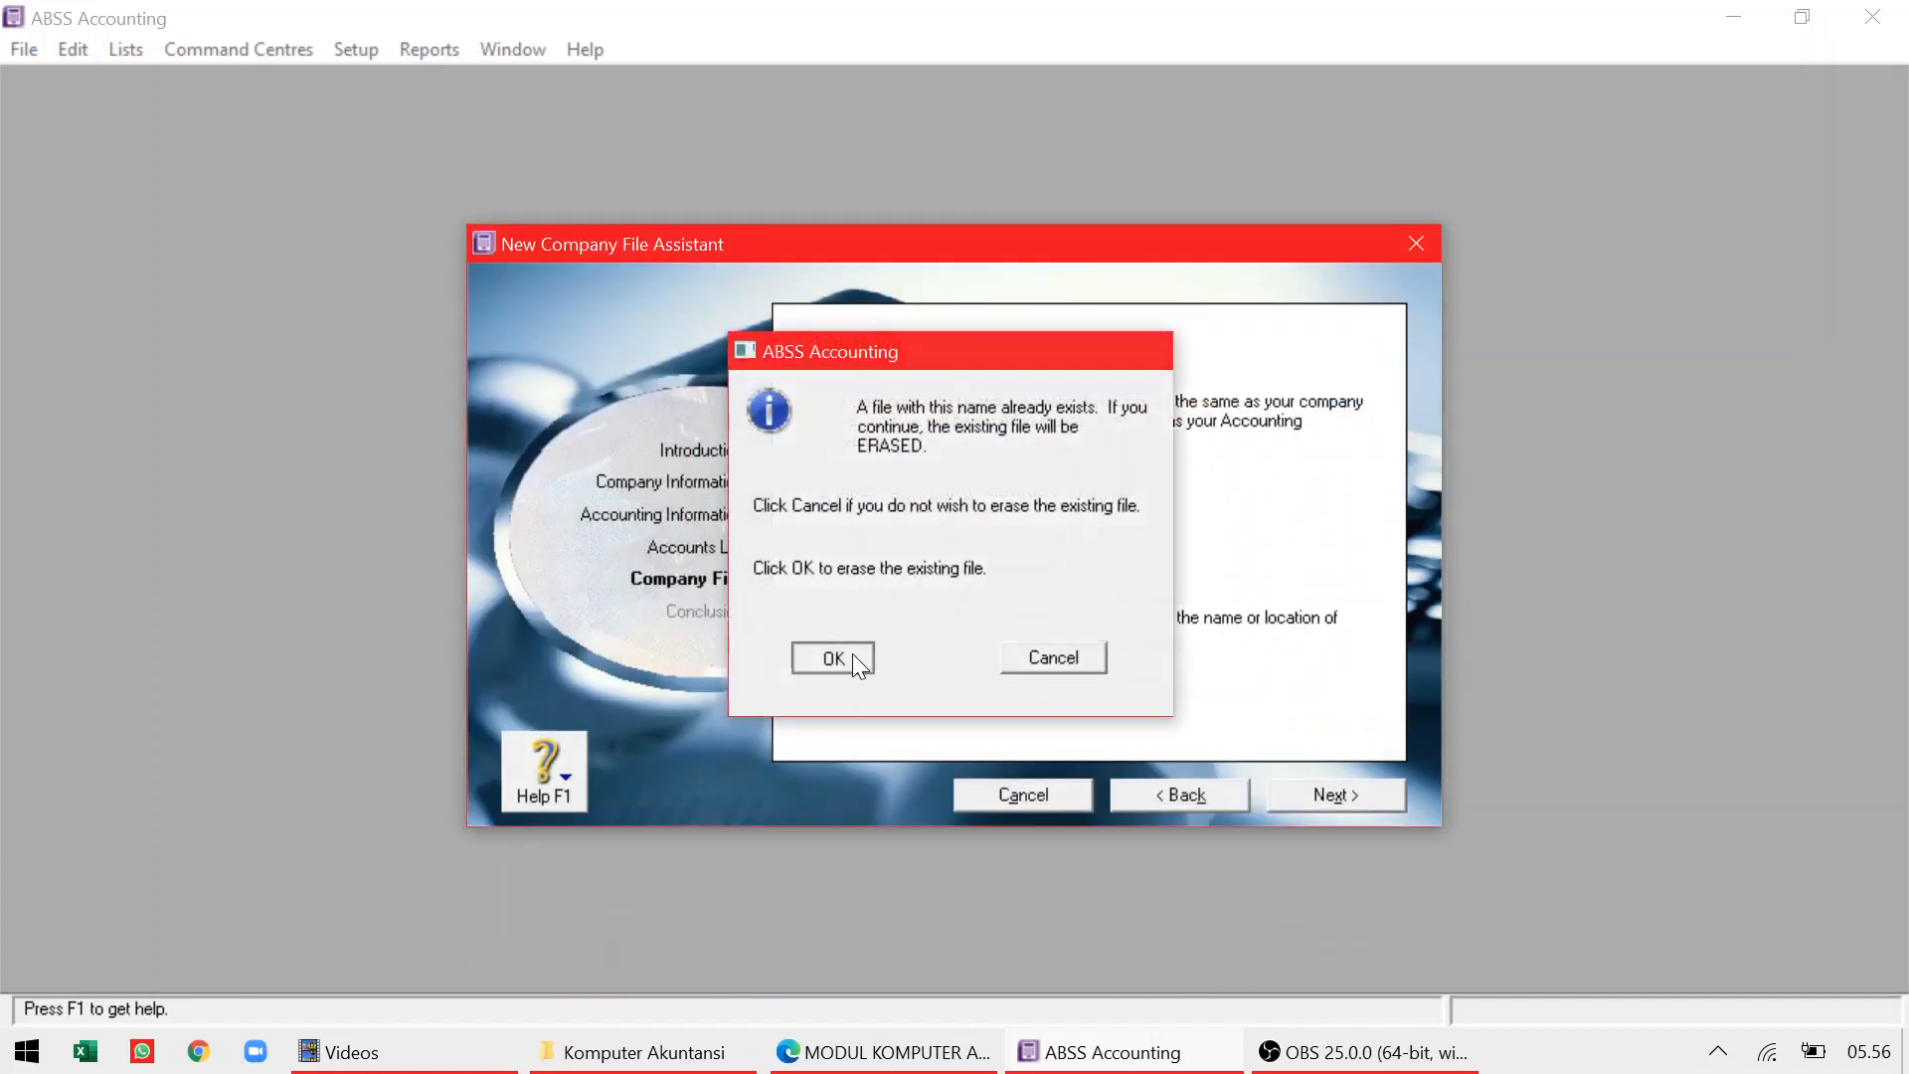
click(1306, 802)
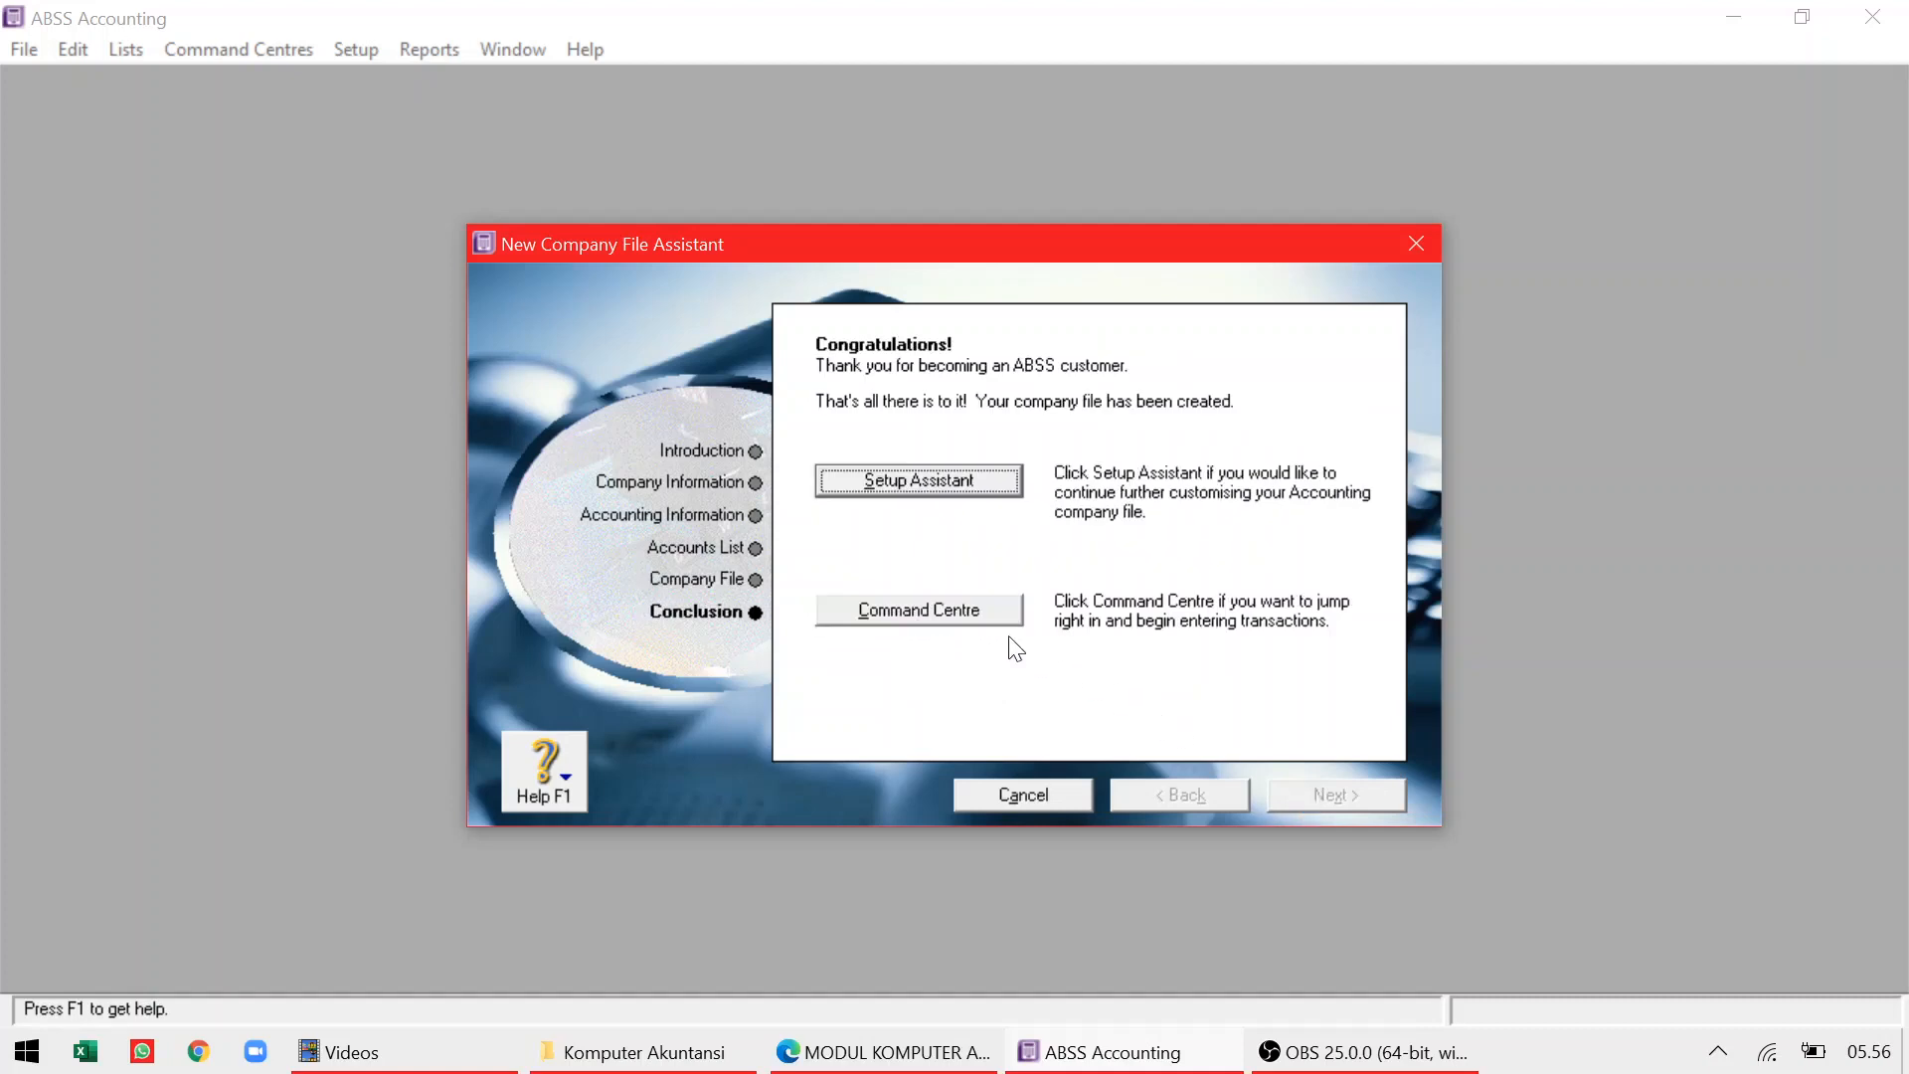
click(975, 612)
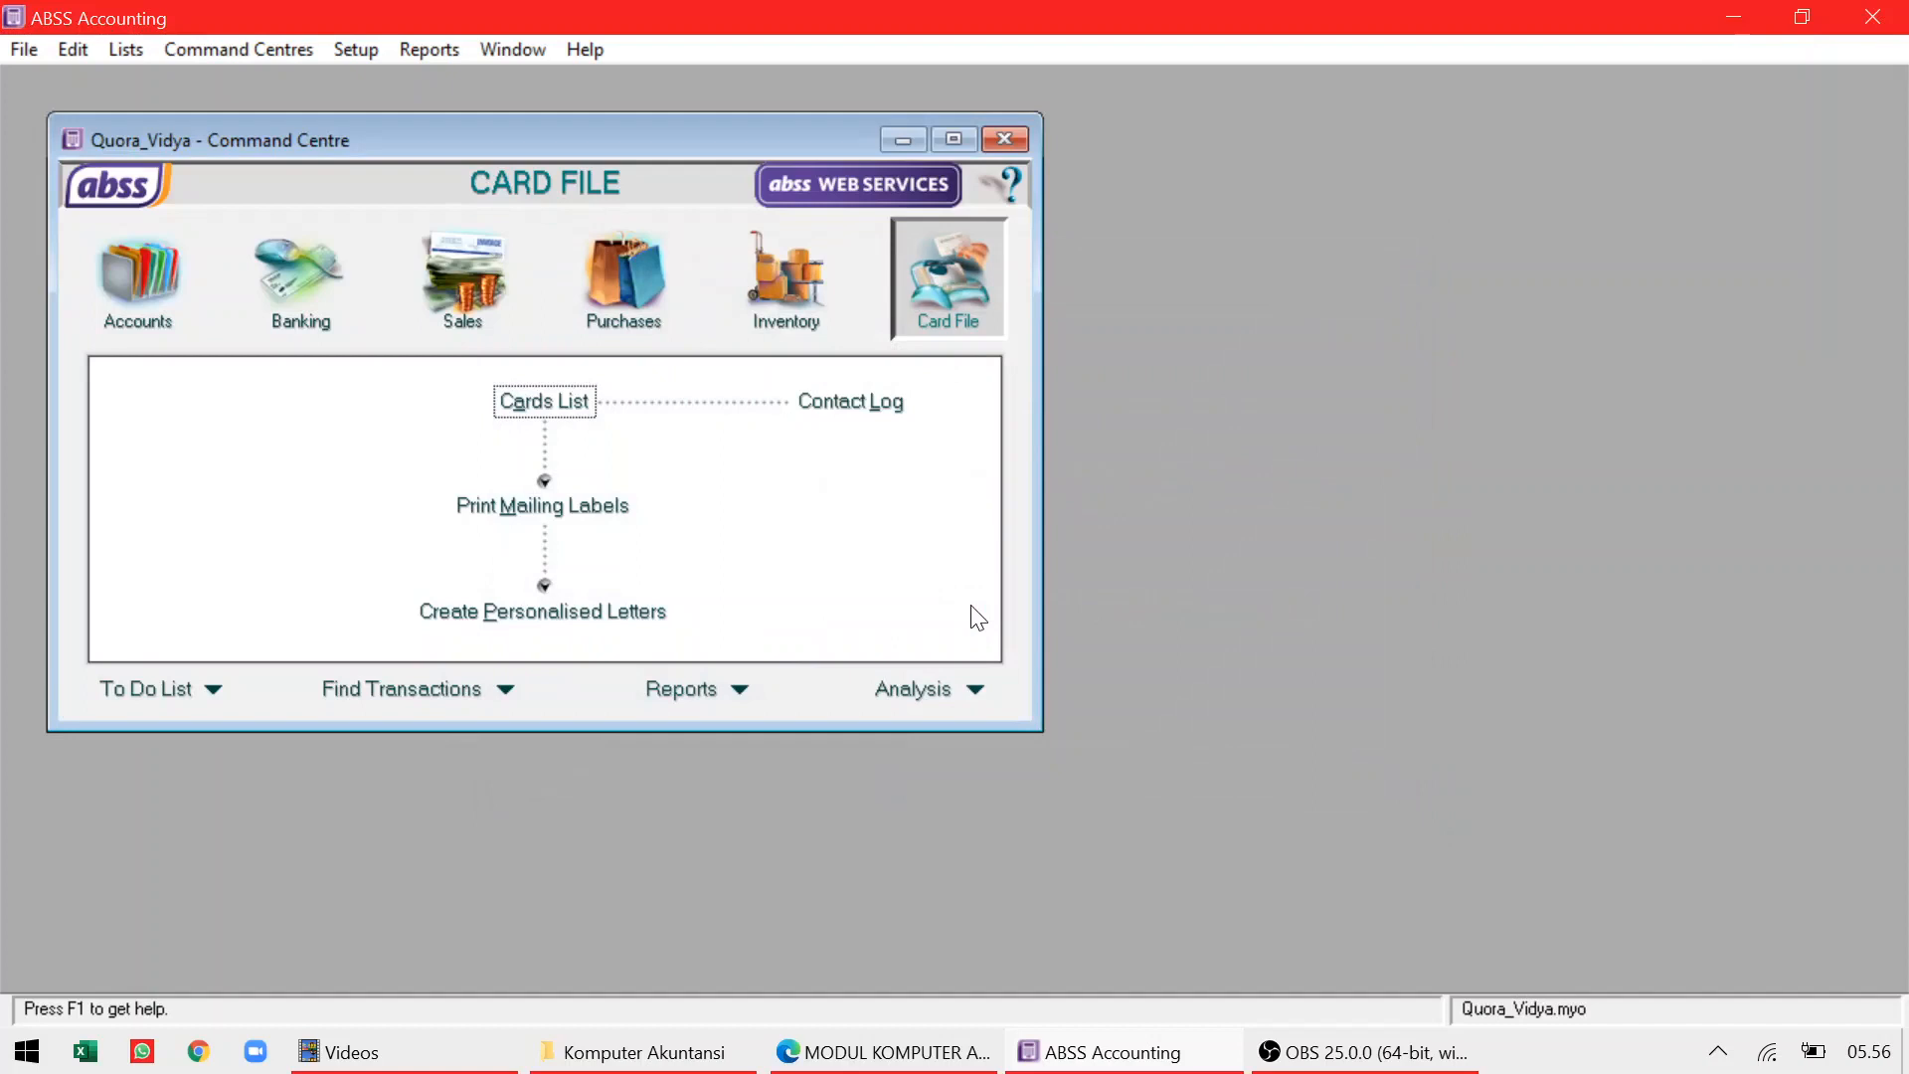
Arrange the accounting window beside the Edge PDF, scrolled to the preferences instructions
click(1801, 16)
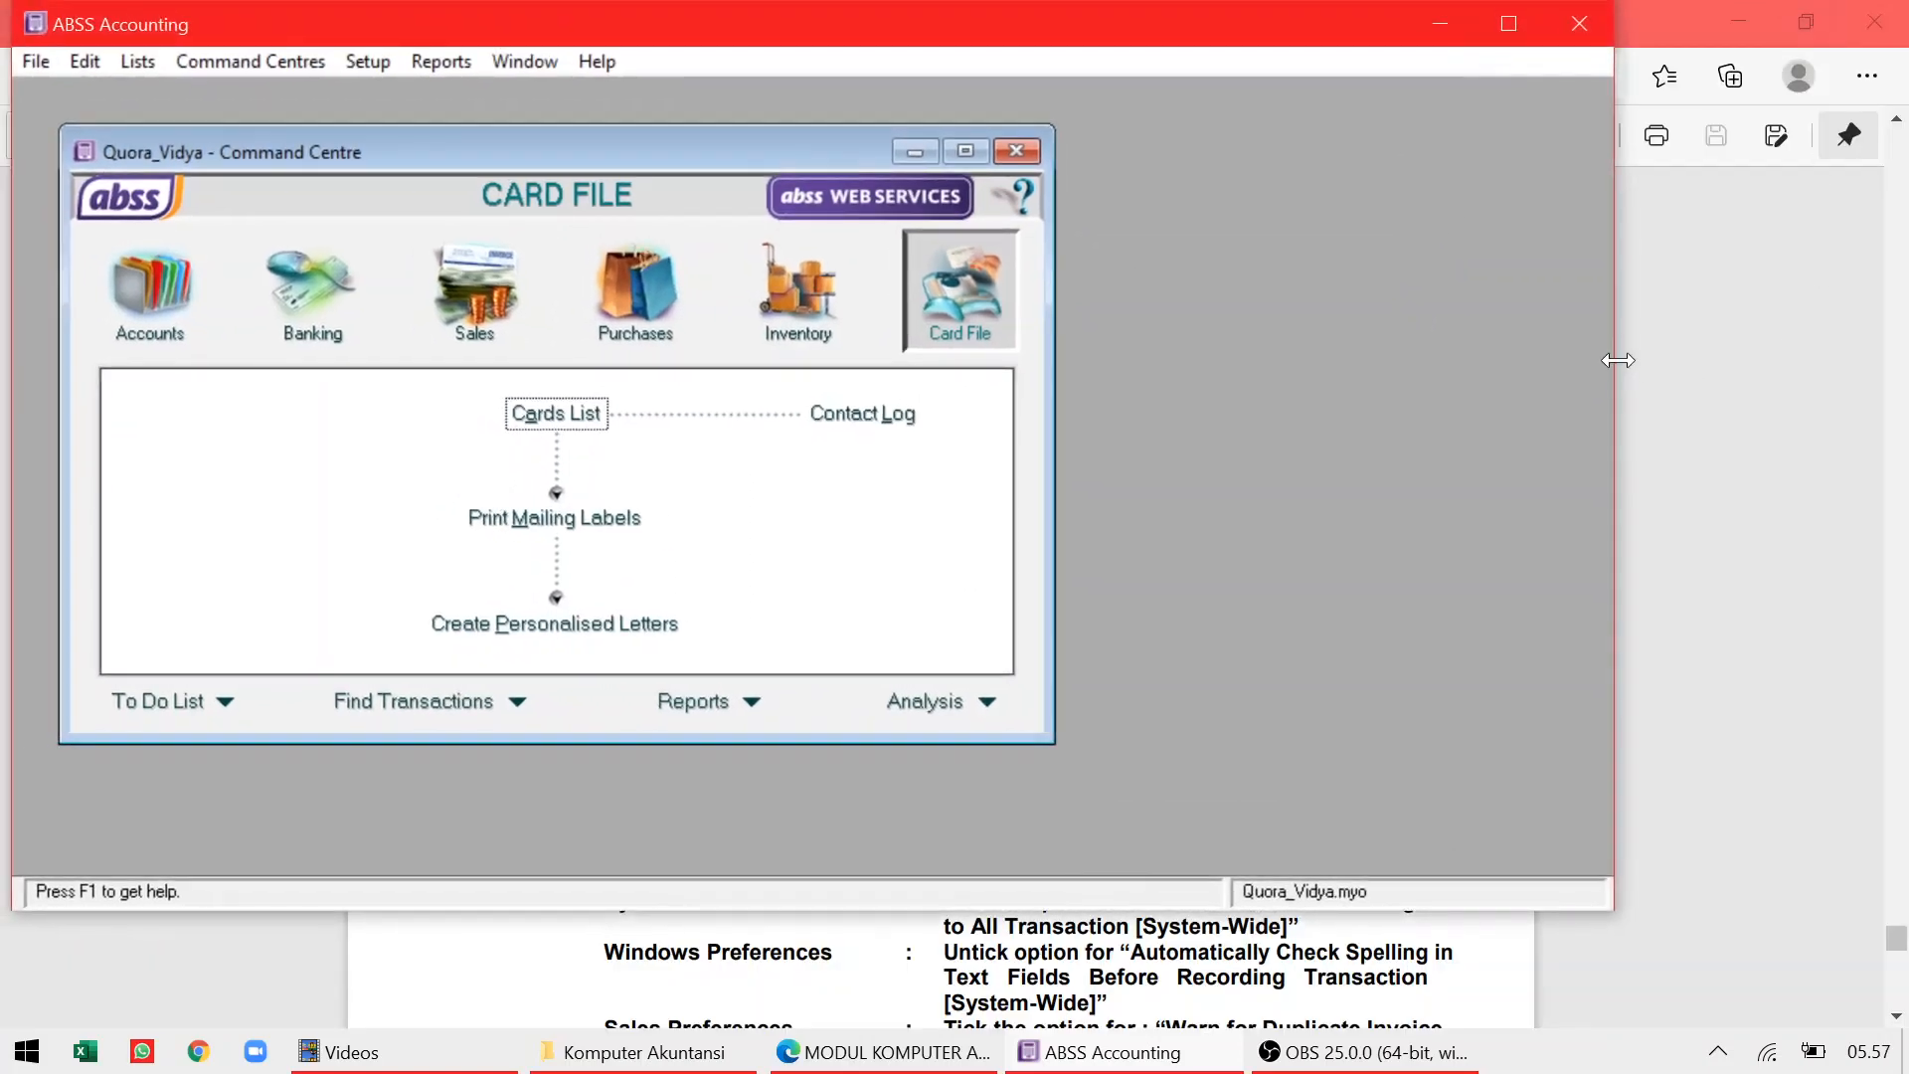
drag(1612, 364, 984, 380)
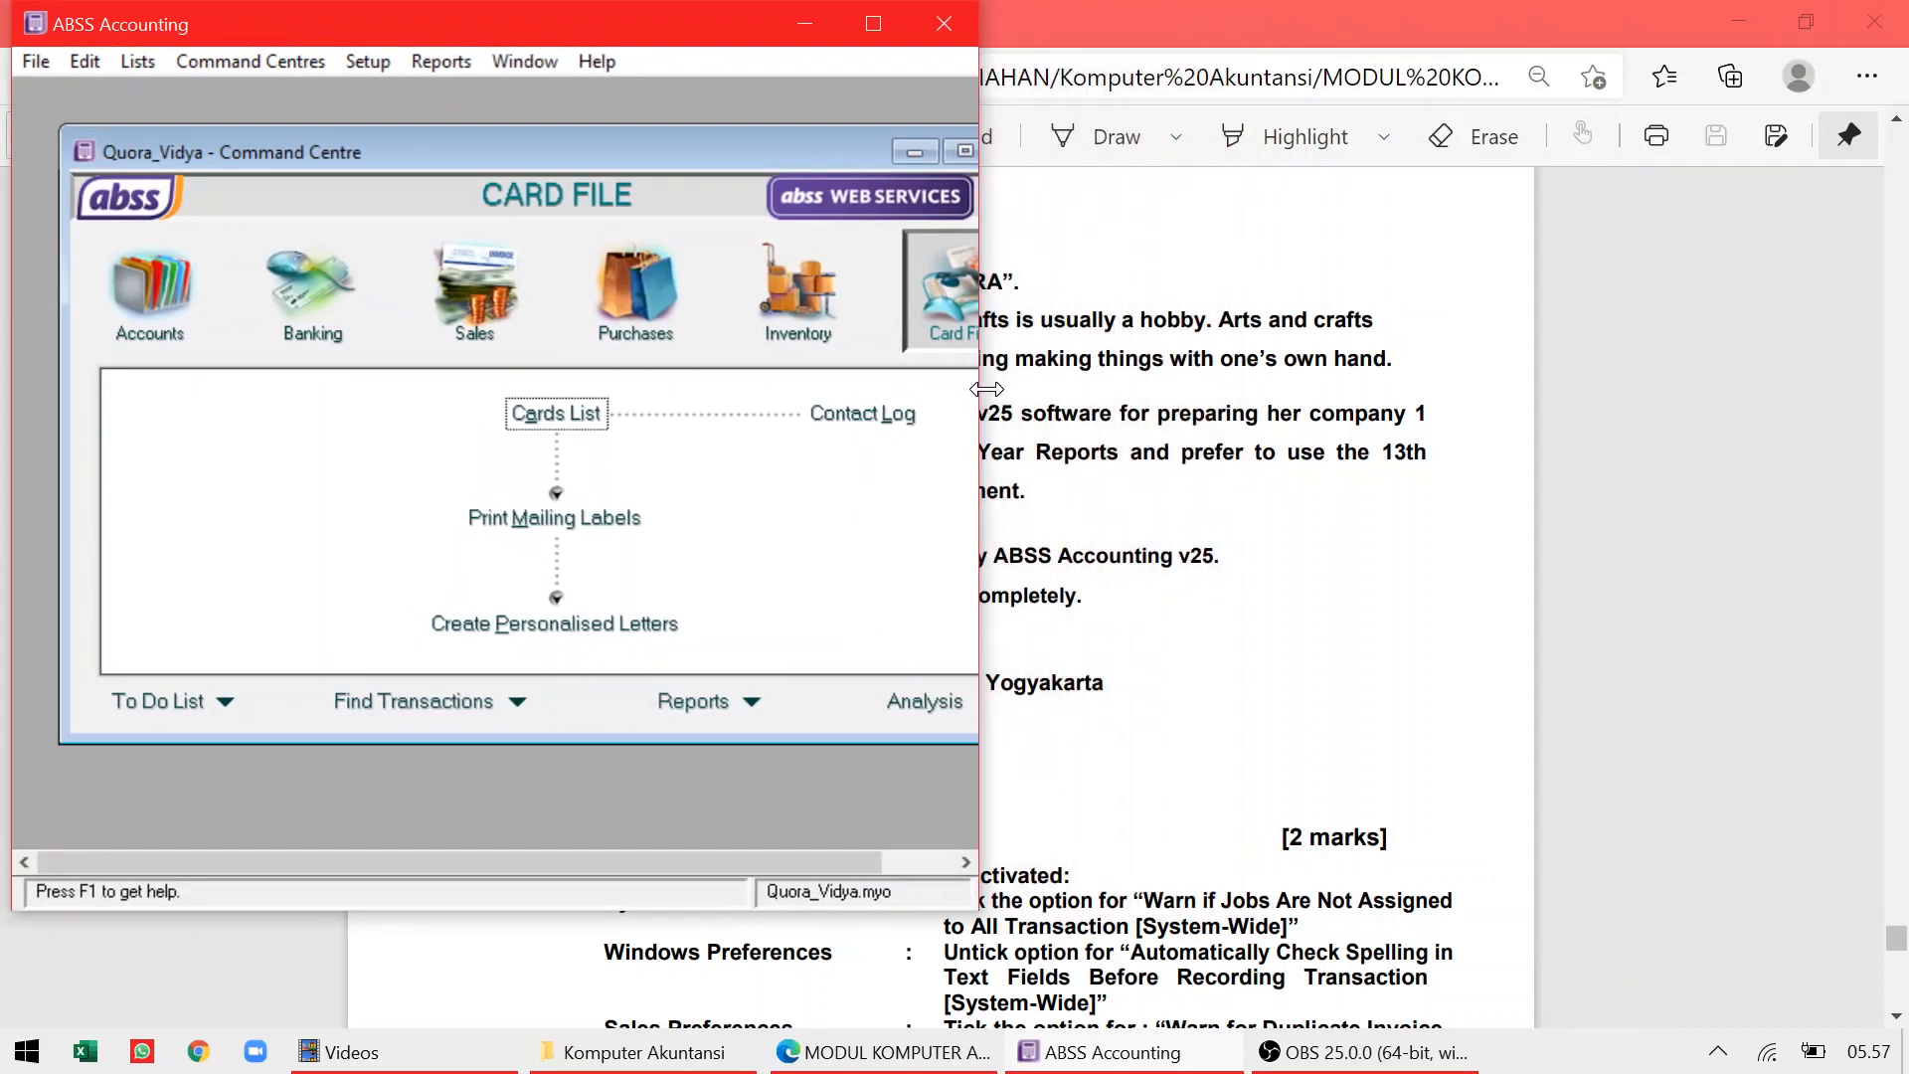
drag(549, 911, 549, 1042)
click(1816, 22)
click(1815, 22)
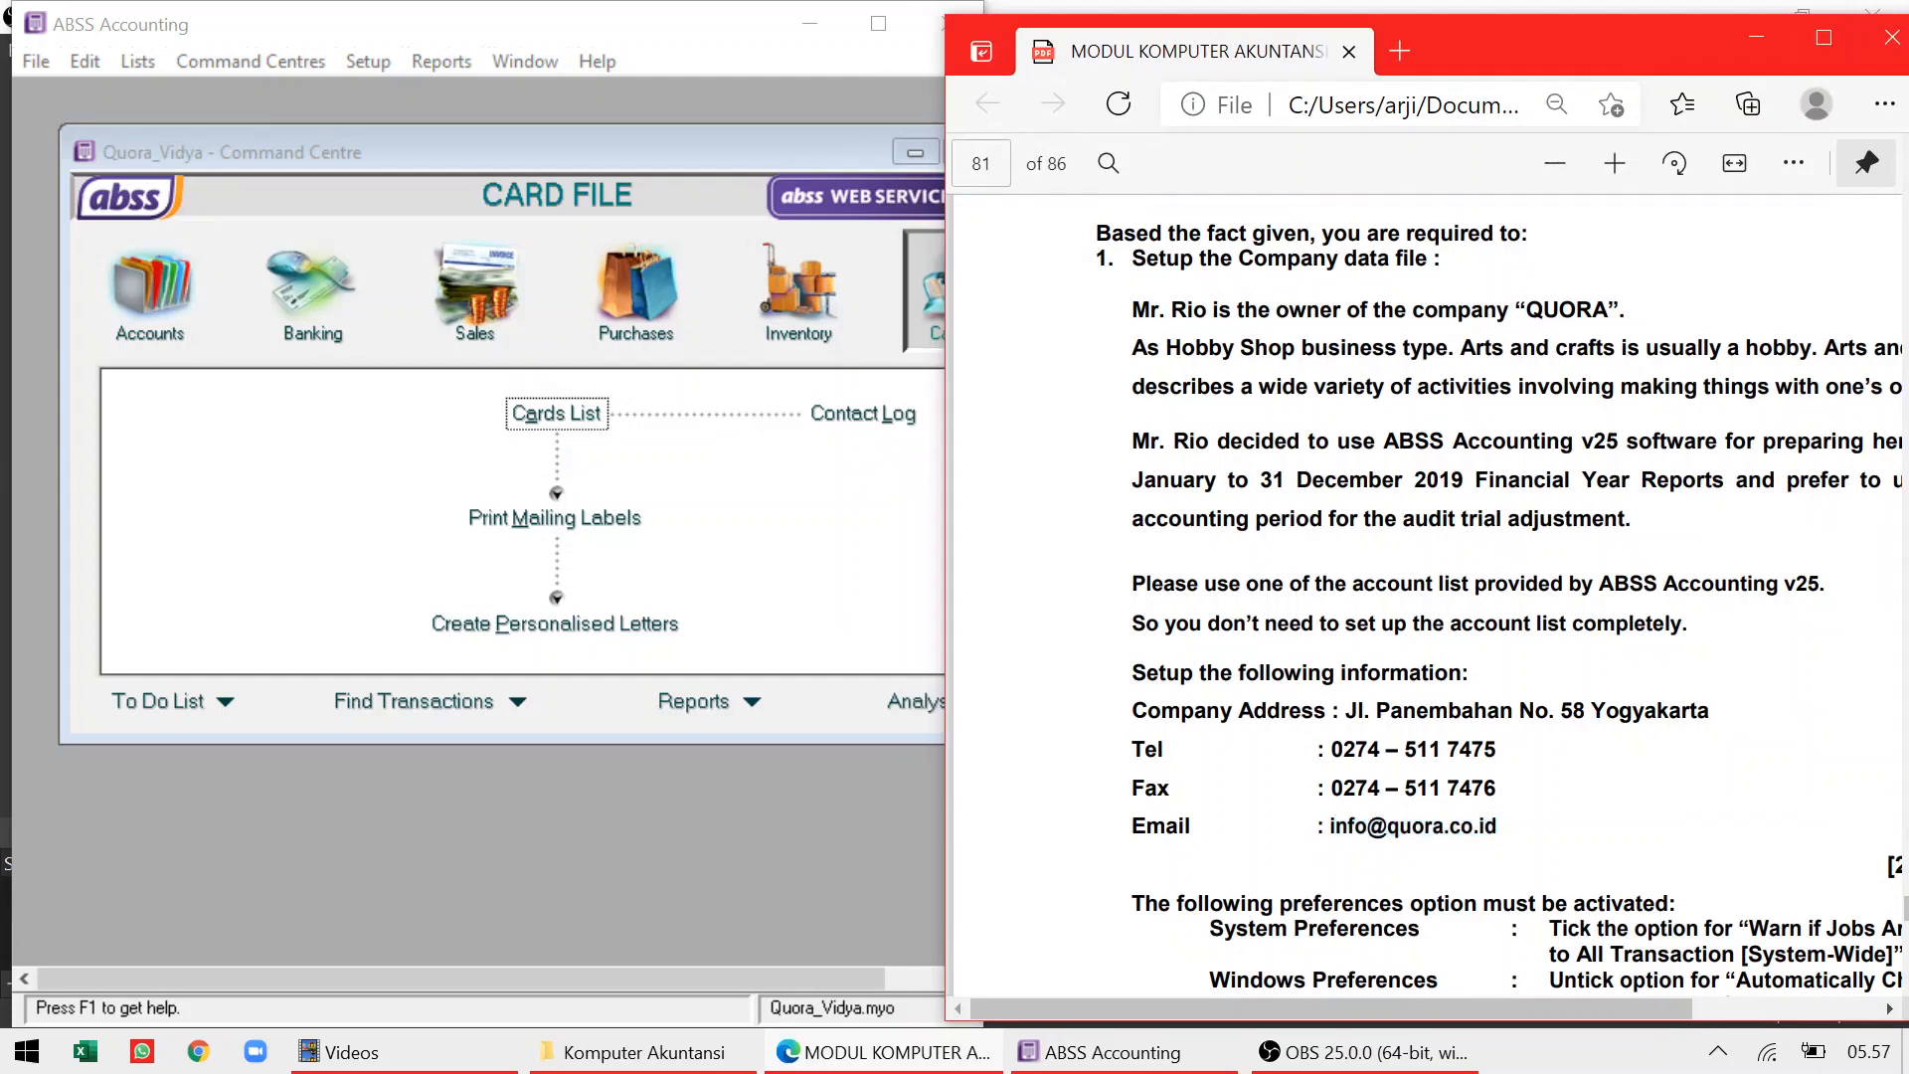
scroll(1424, 597, down, 5)
scroll(1424, 597, right, 2)
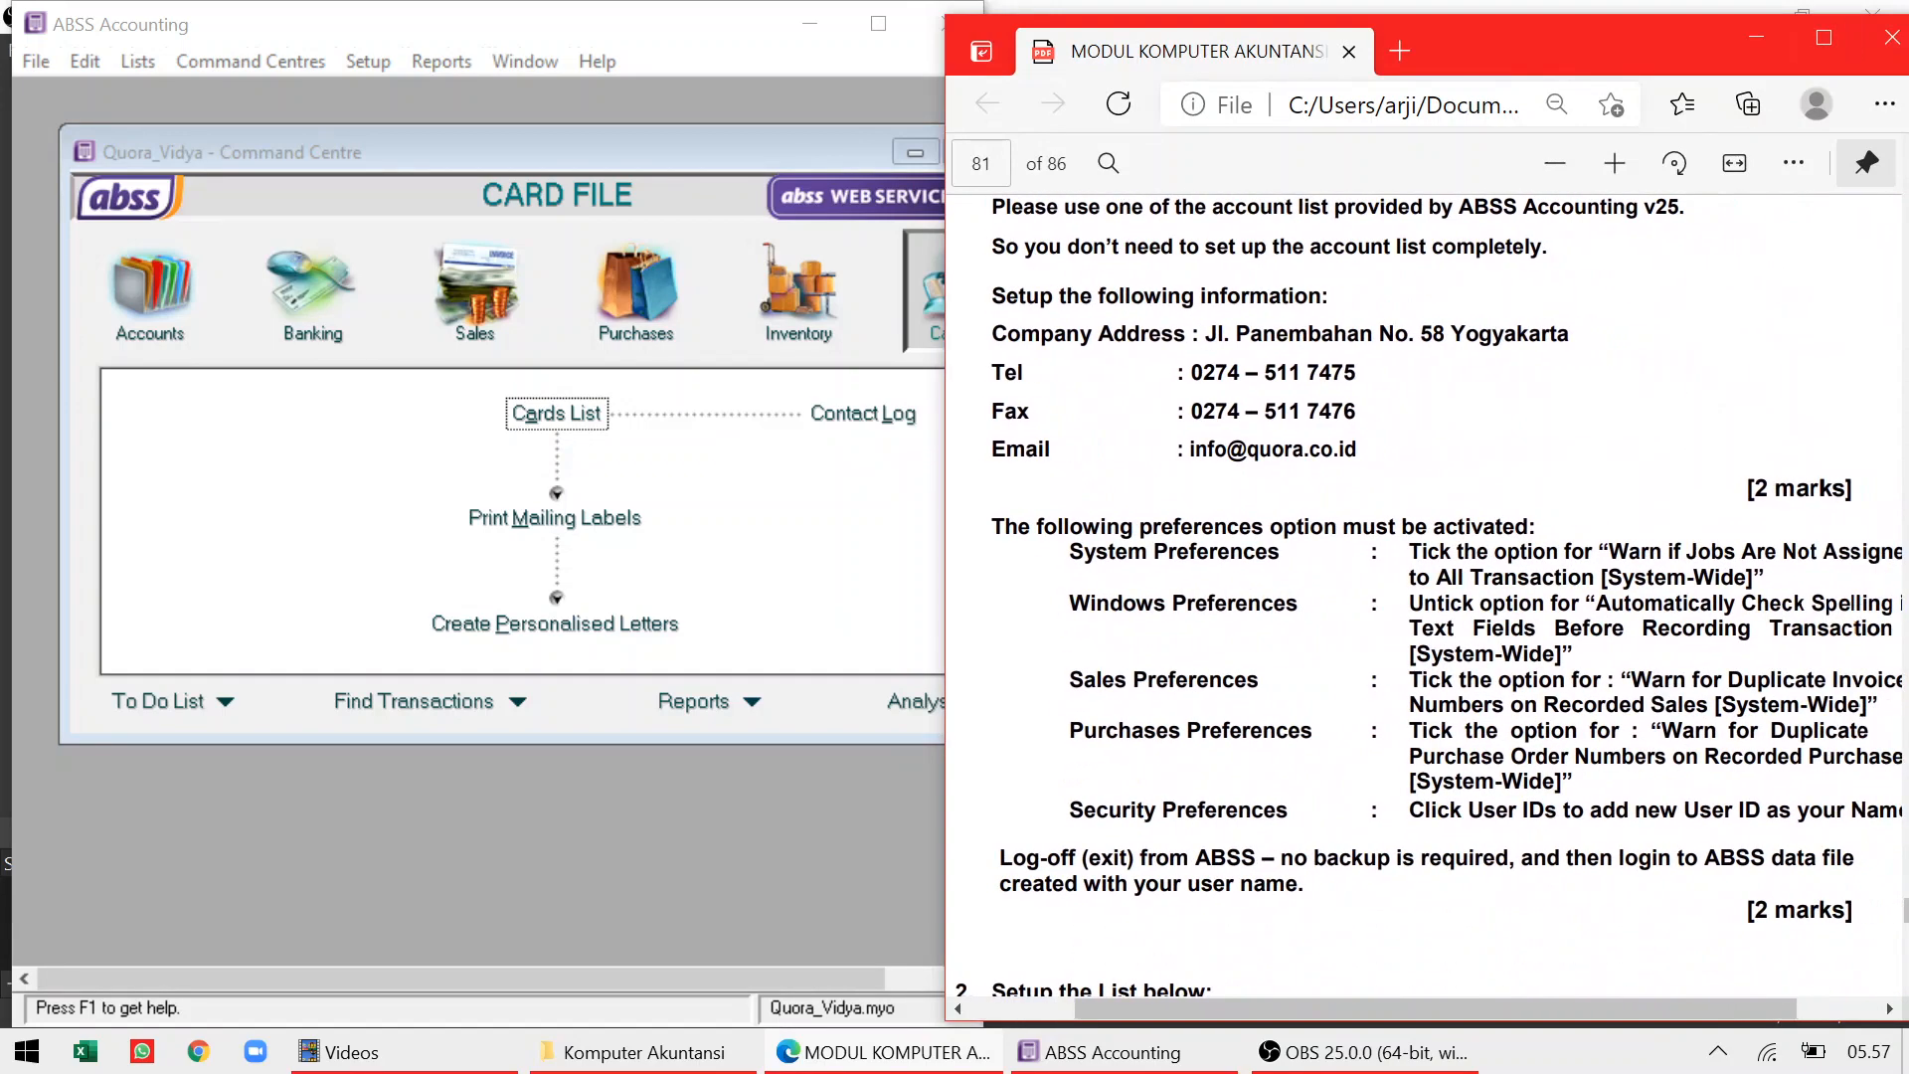
scroll(1424, 596, down, 4)
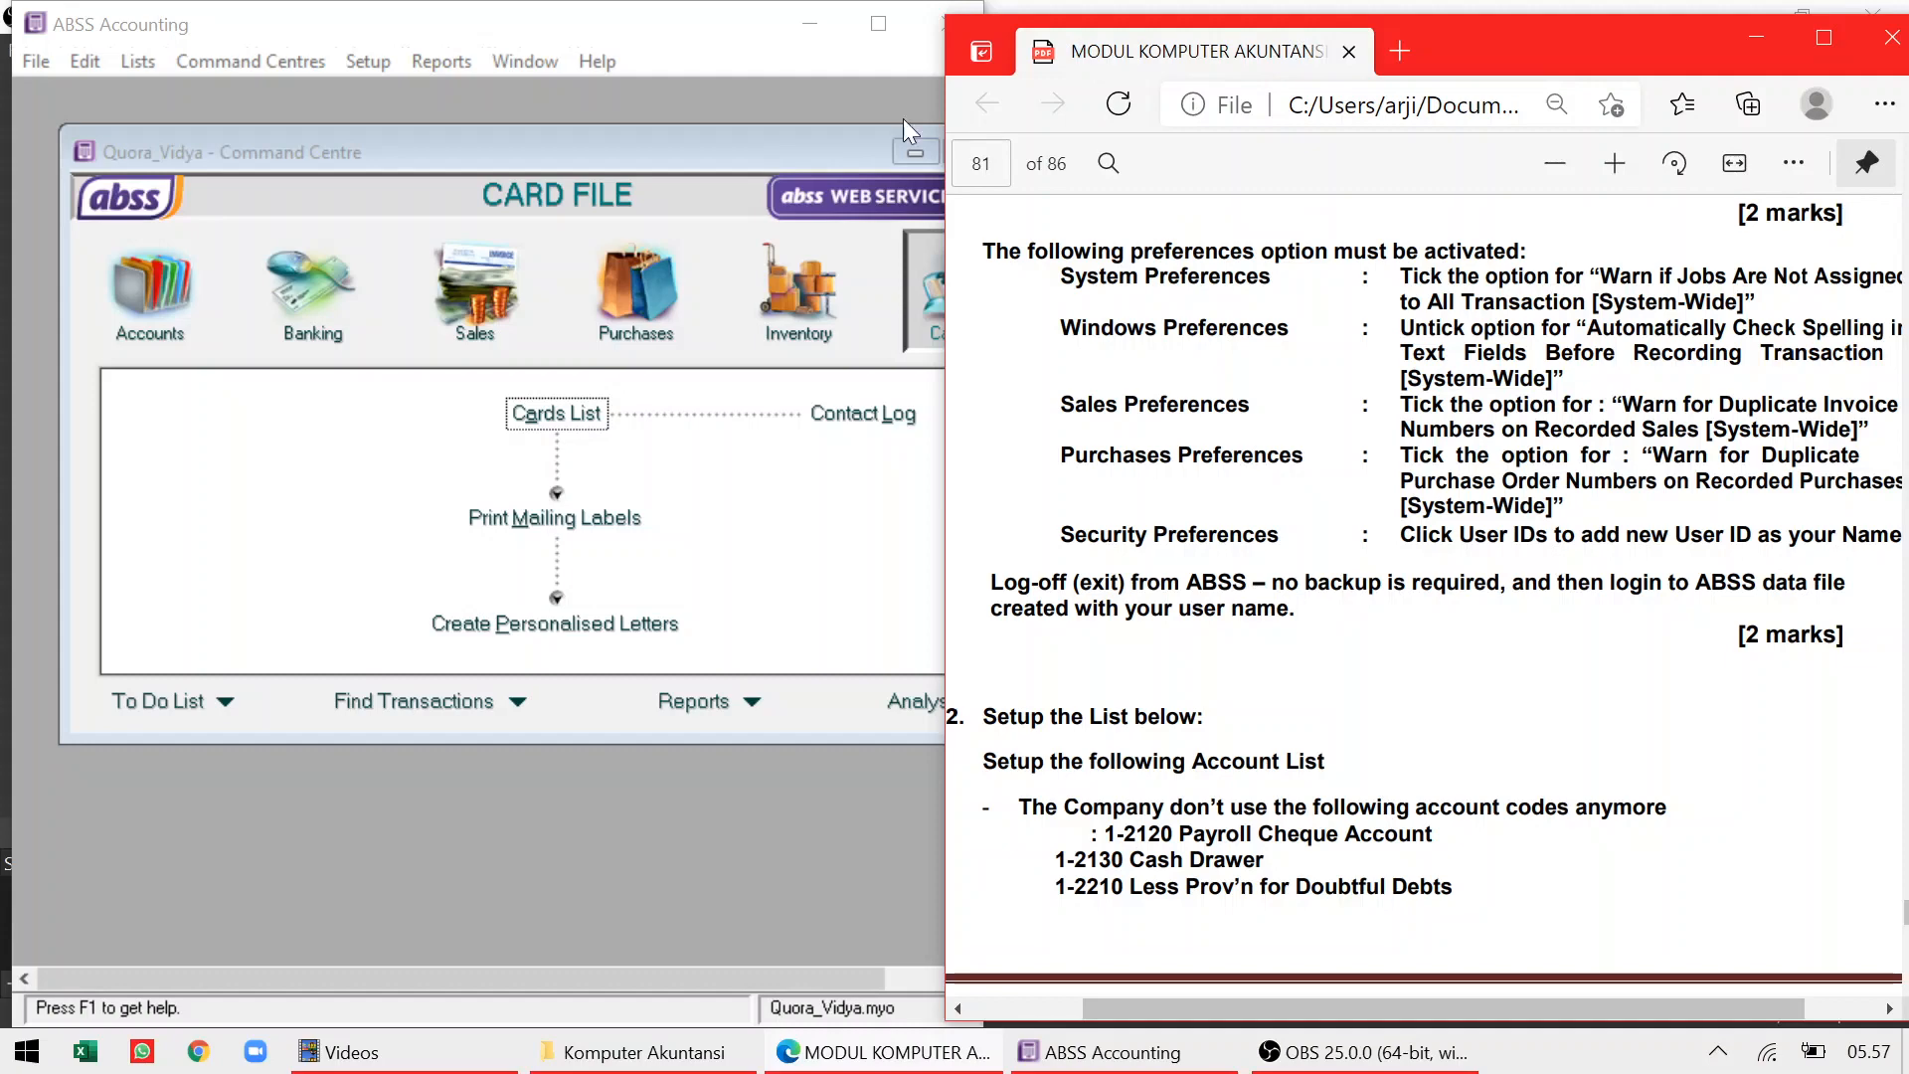
click(374, 62)
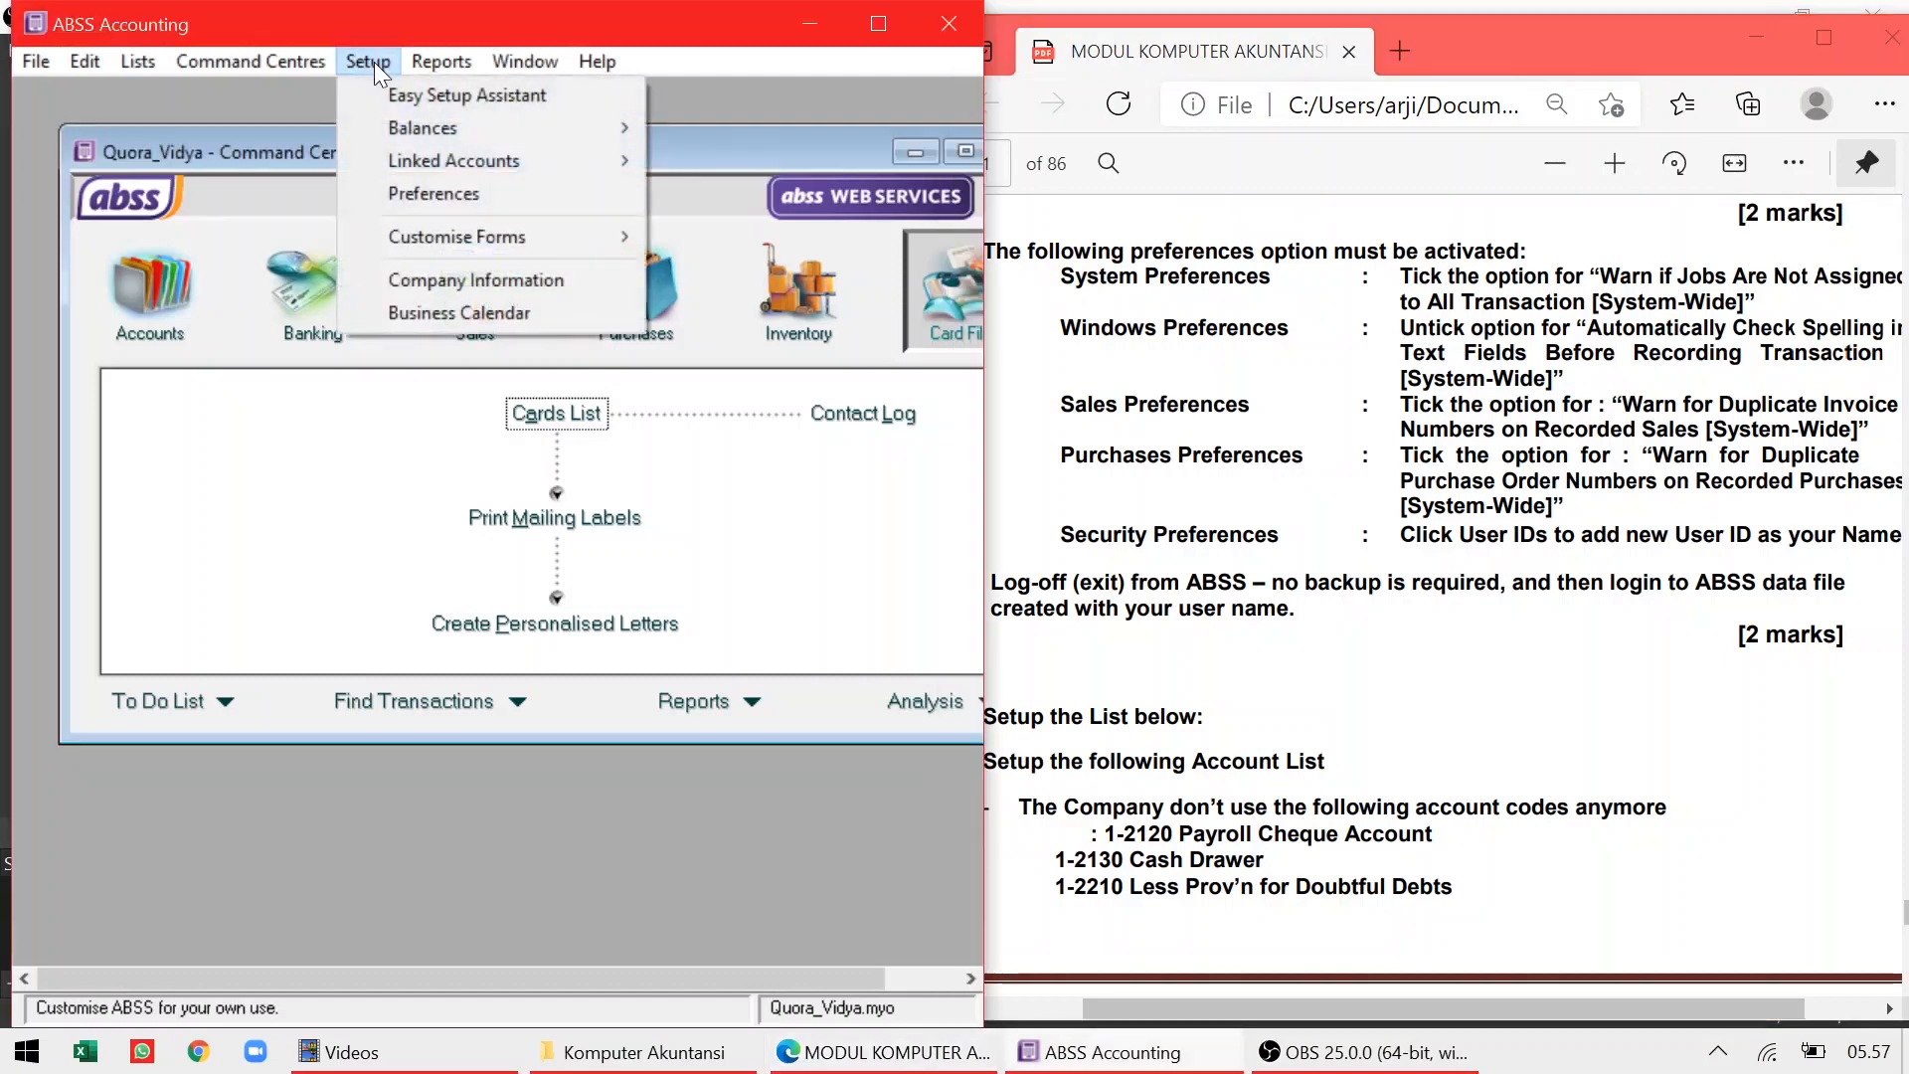
In Preferences, enable the unassigned-jobs warning and disable automatic spell checking in text fields
click(401, 193)
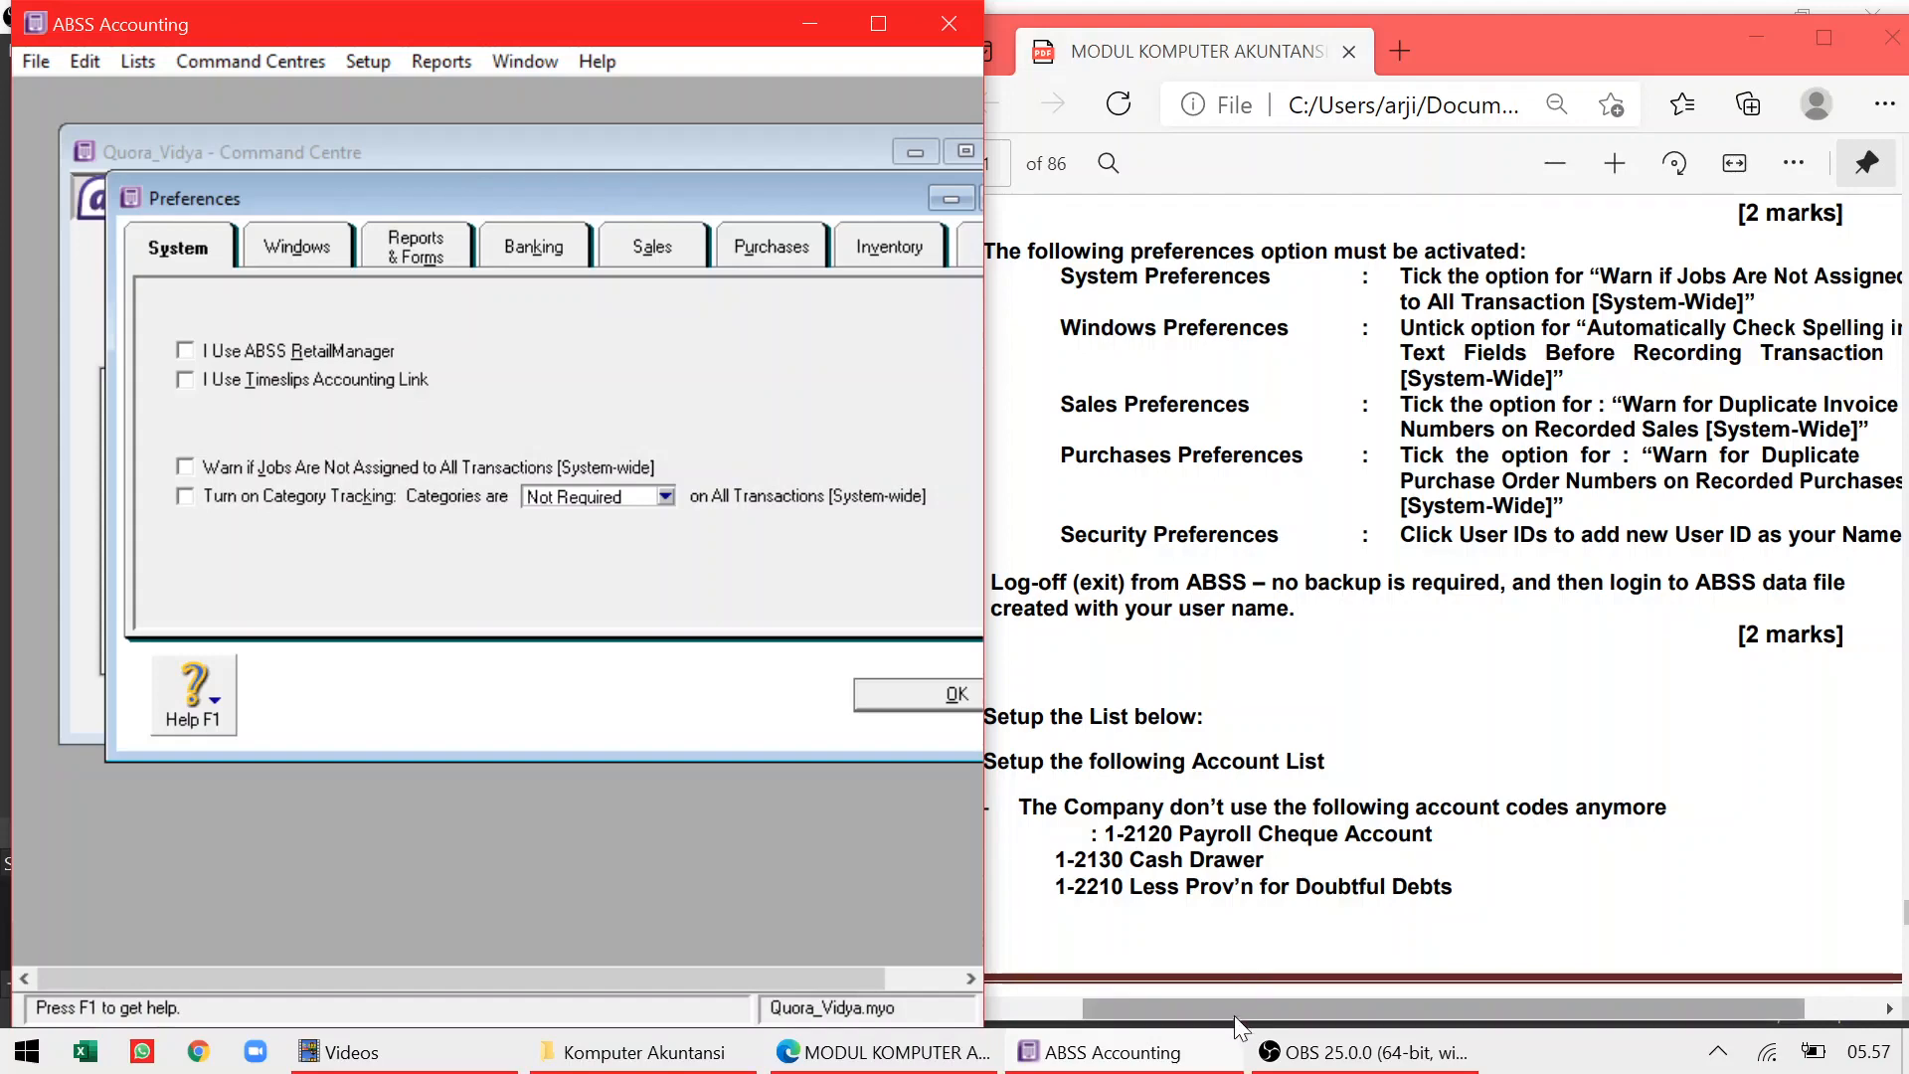
drag(1233, 1014, 1287, 998)
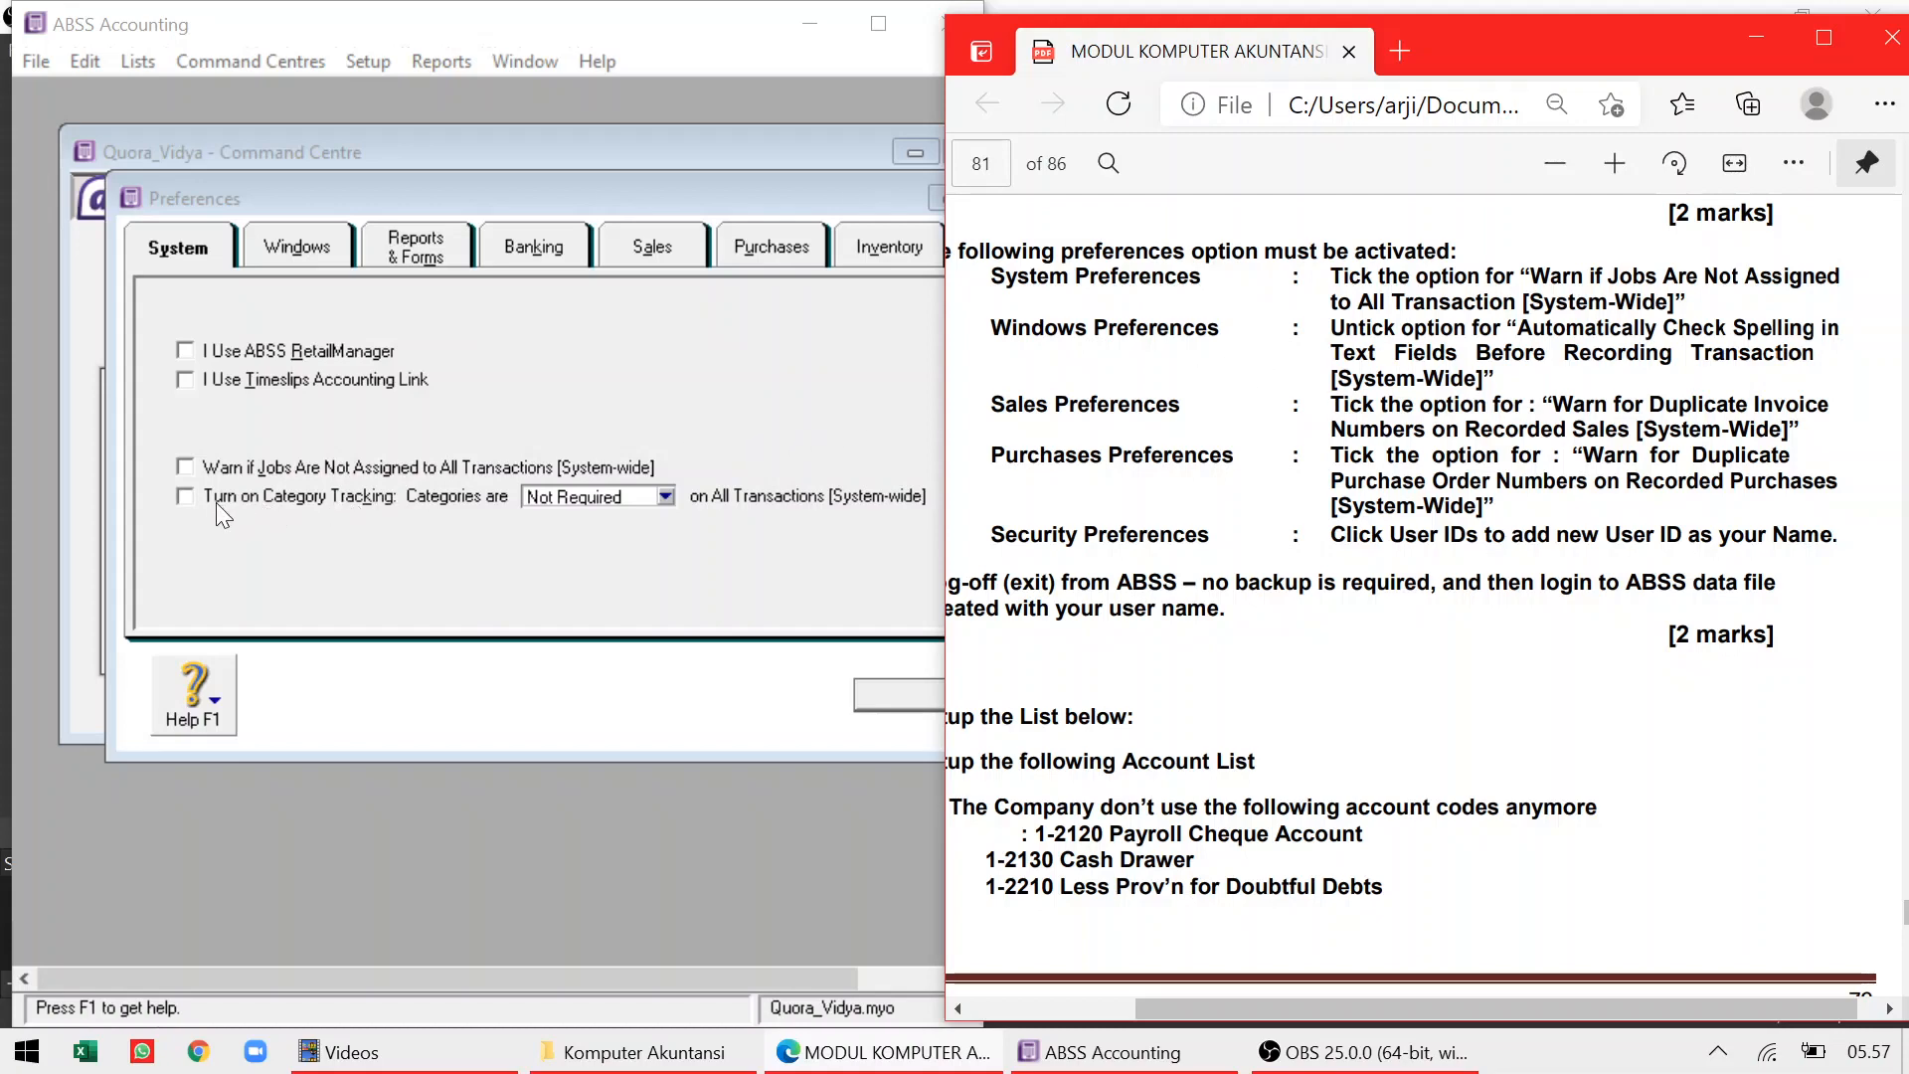
click(183, 468)
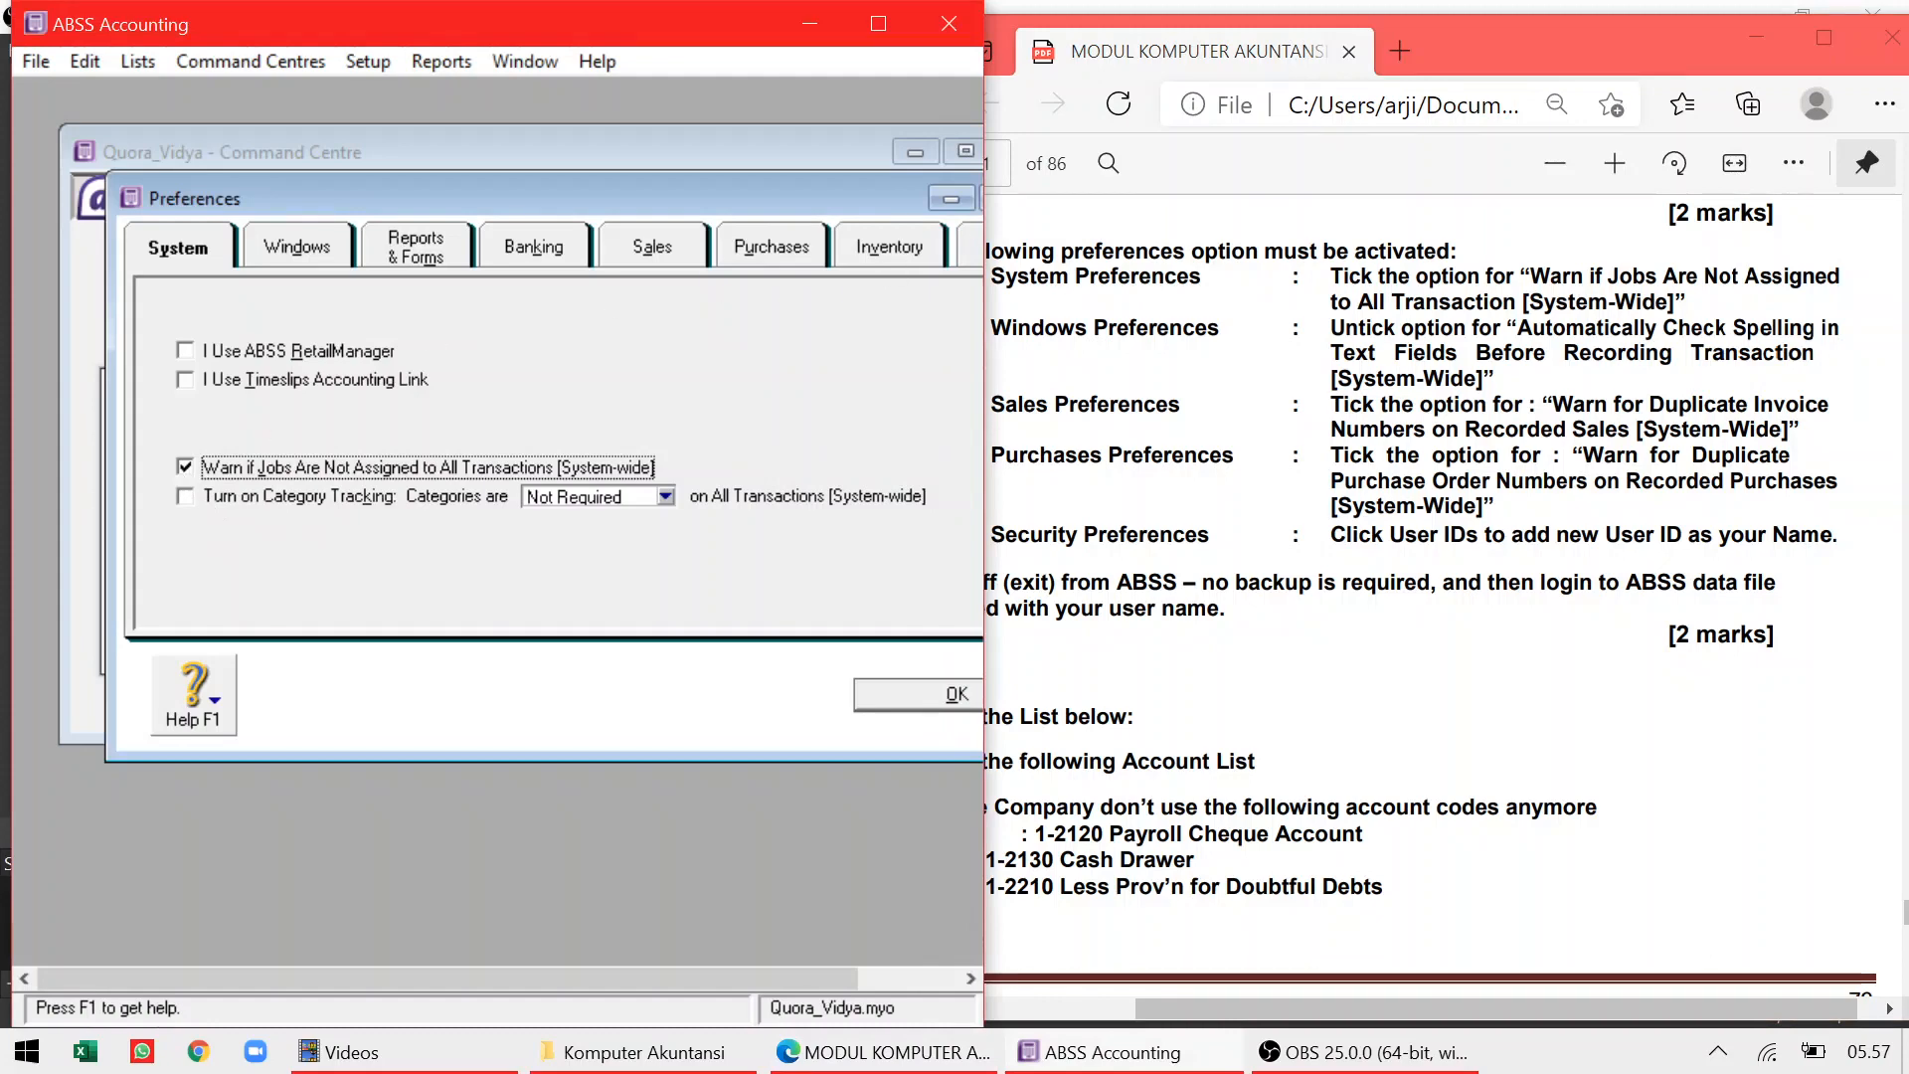
click(285, 254)
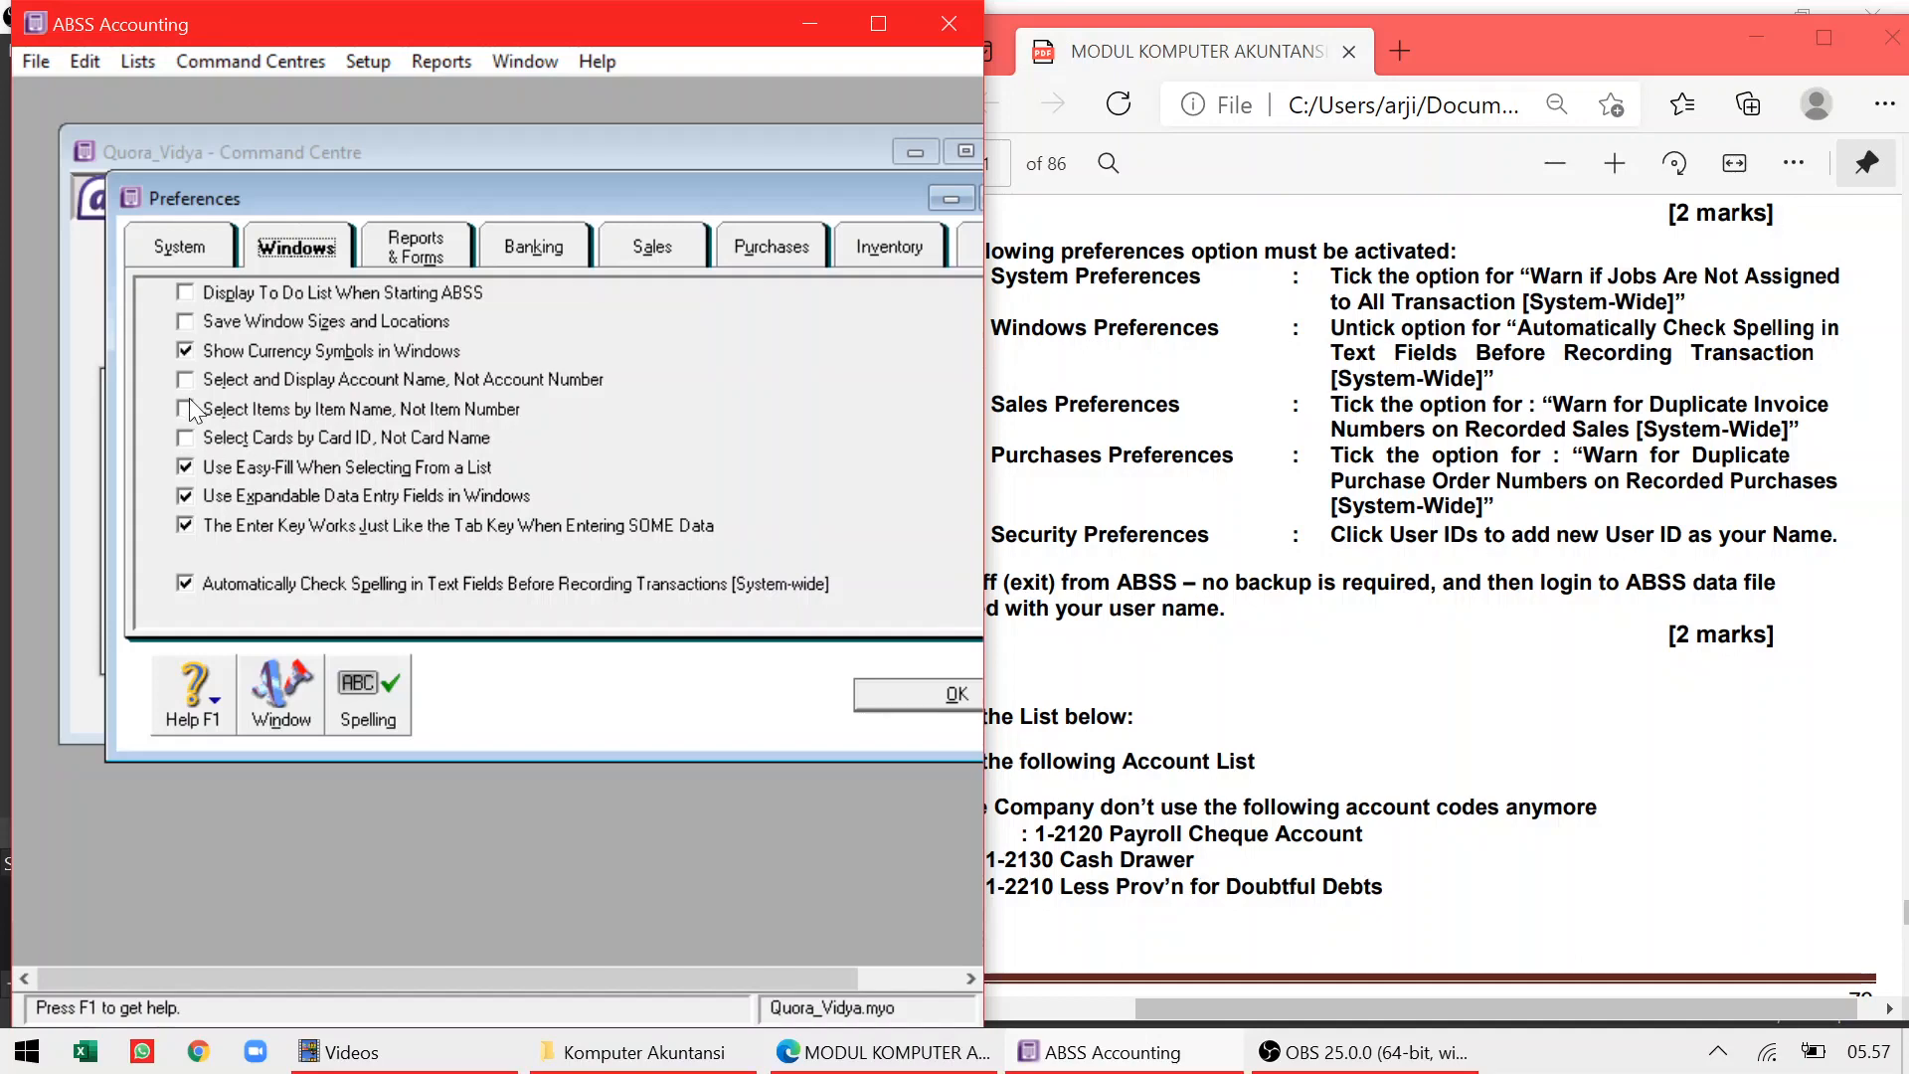
click(186, 582)
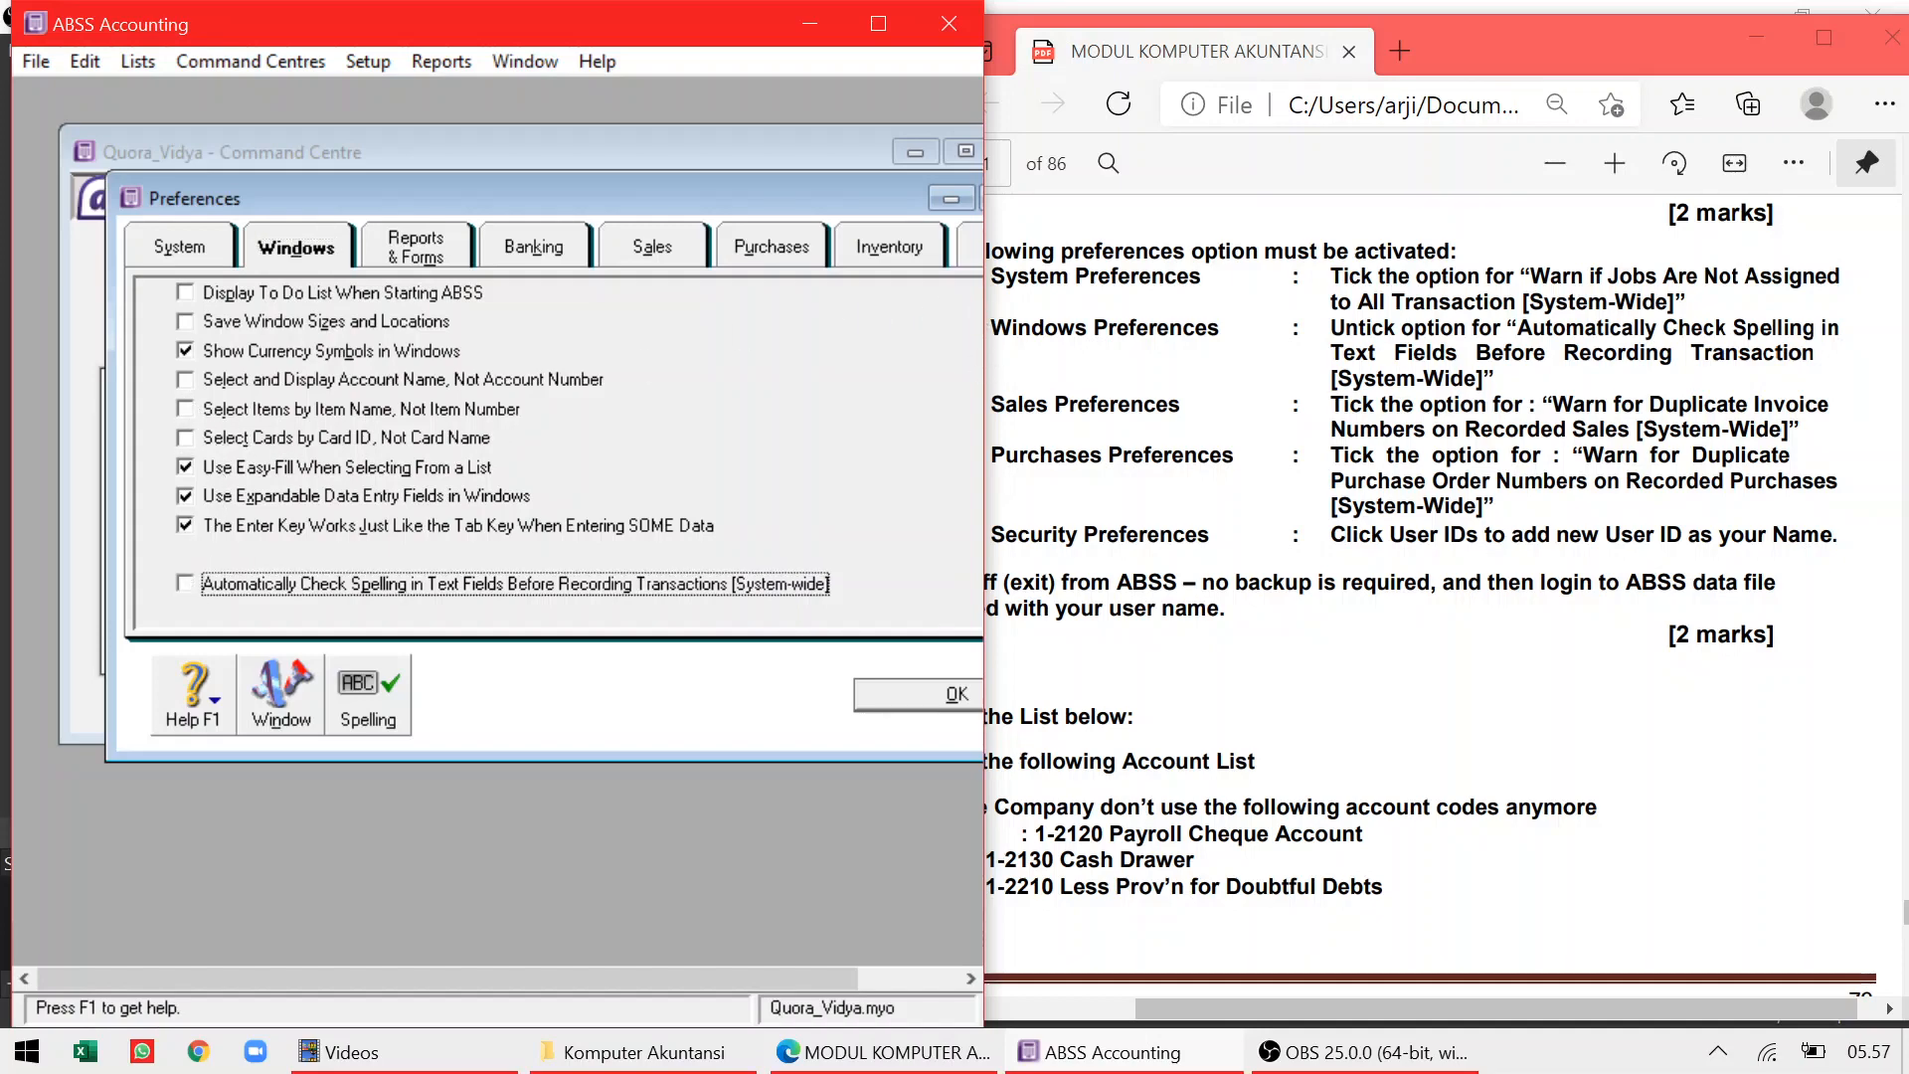
click(664, 232)
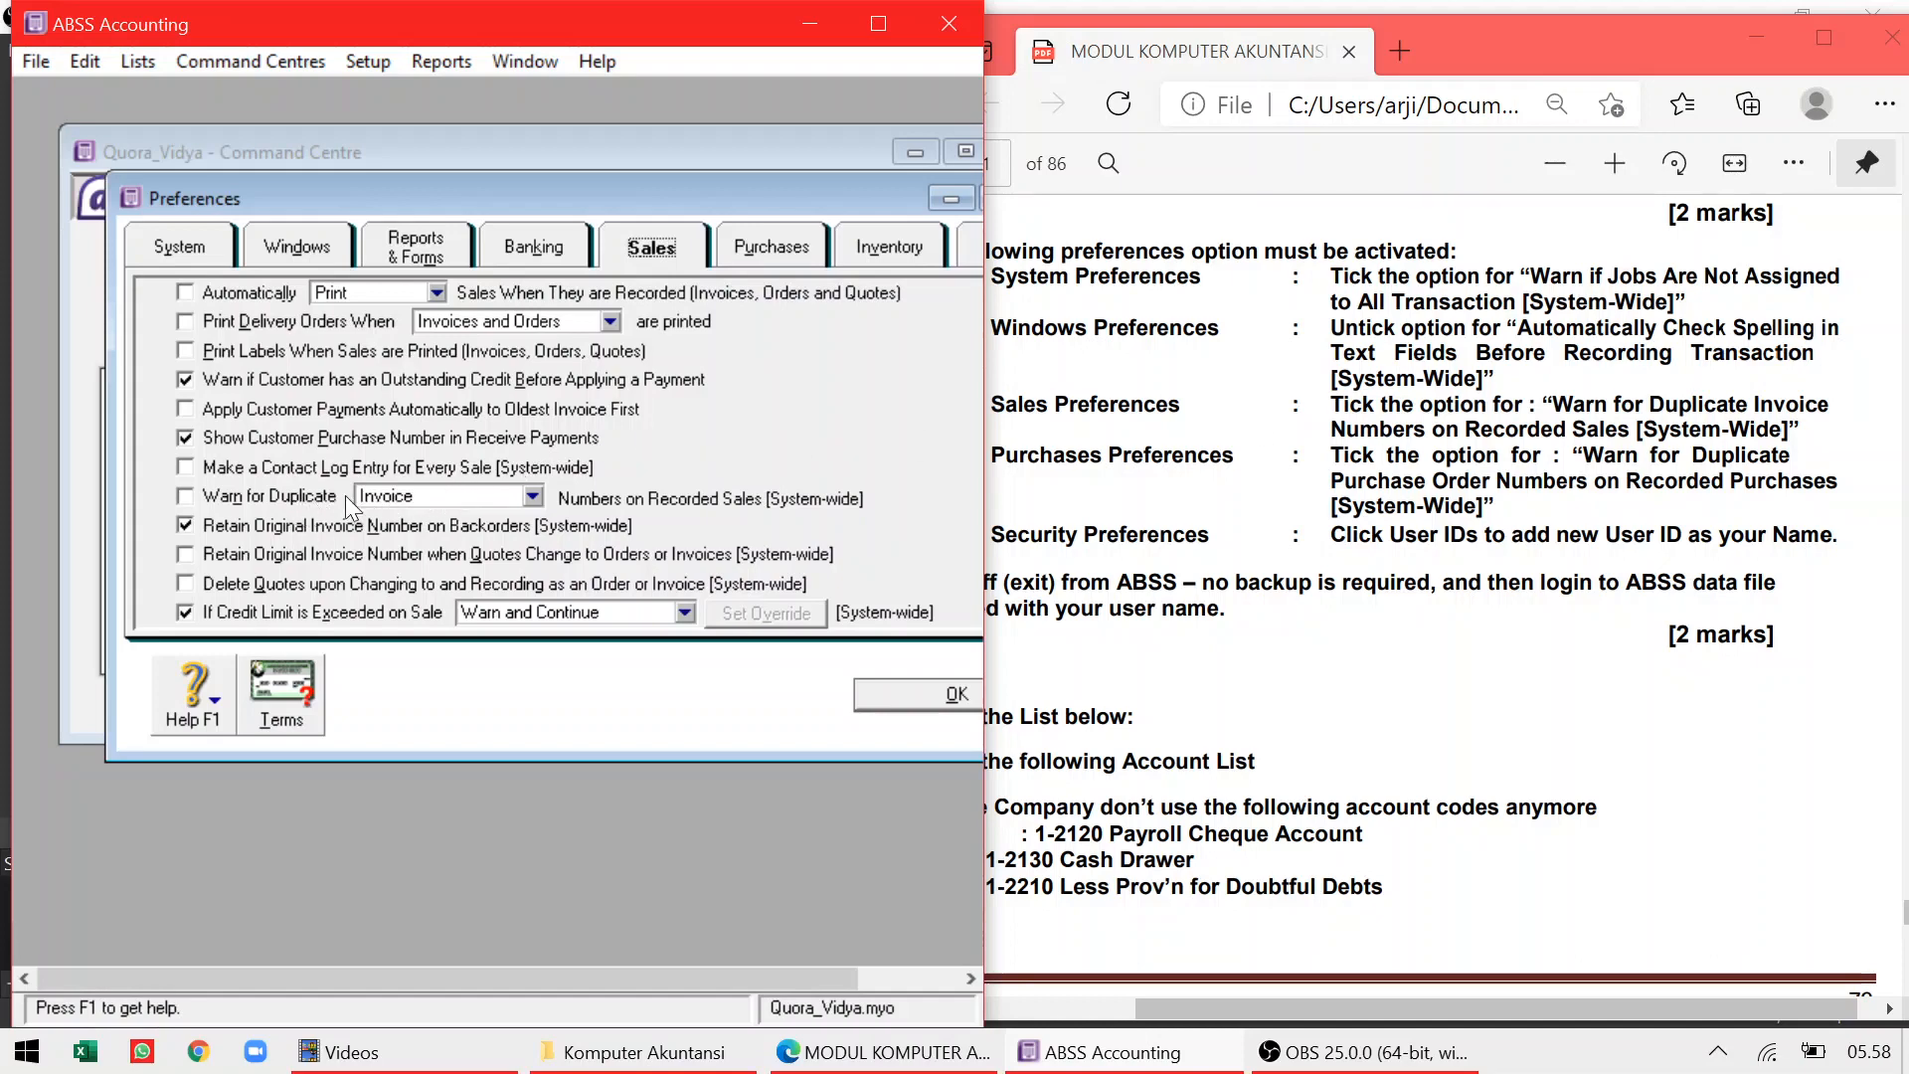
Tick Warn for Duplicate Invoice on Sales and Warn for Duplicate Purchase Order on Purchases
click(188, 501)
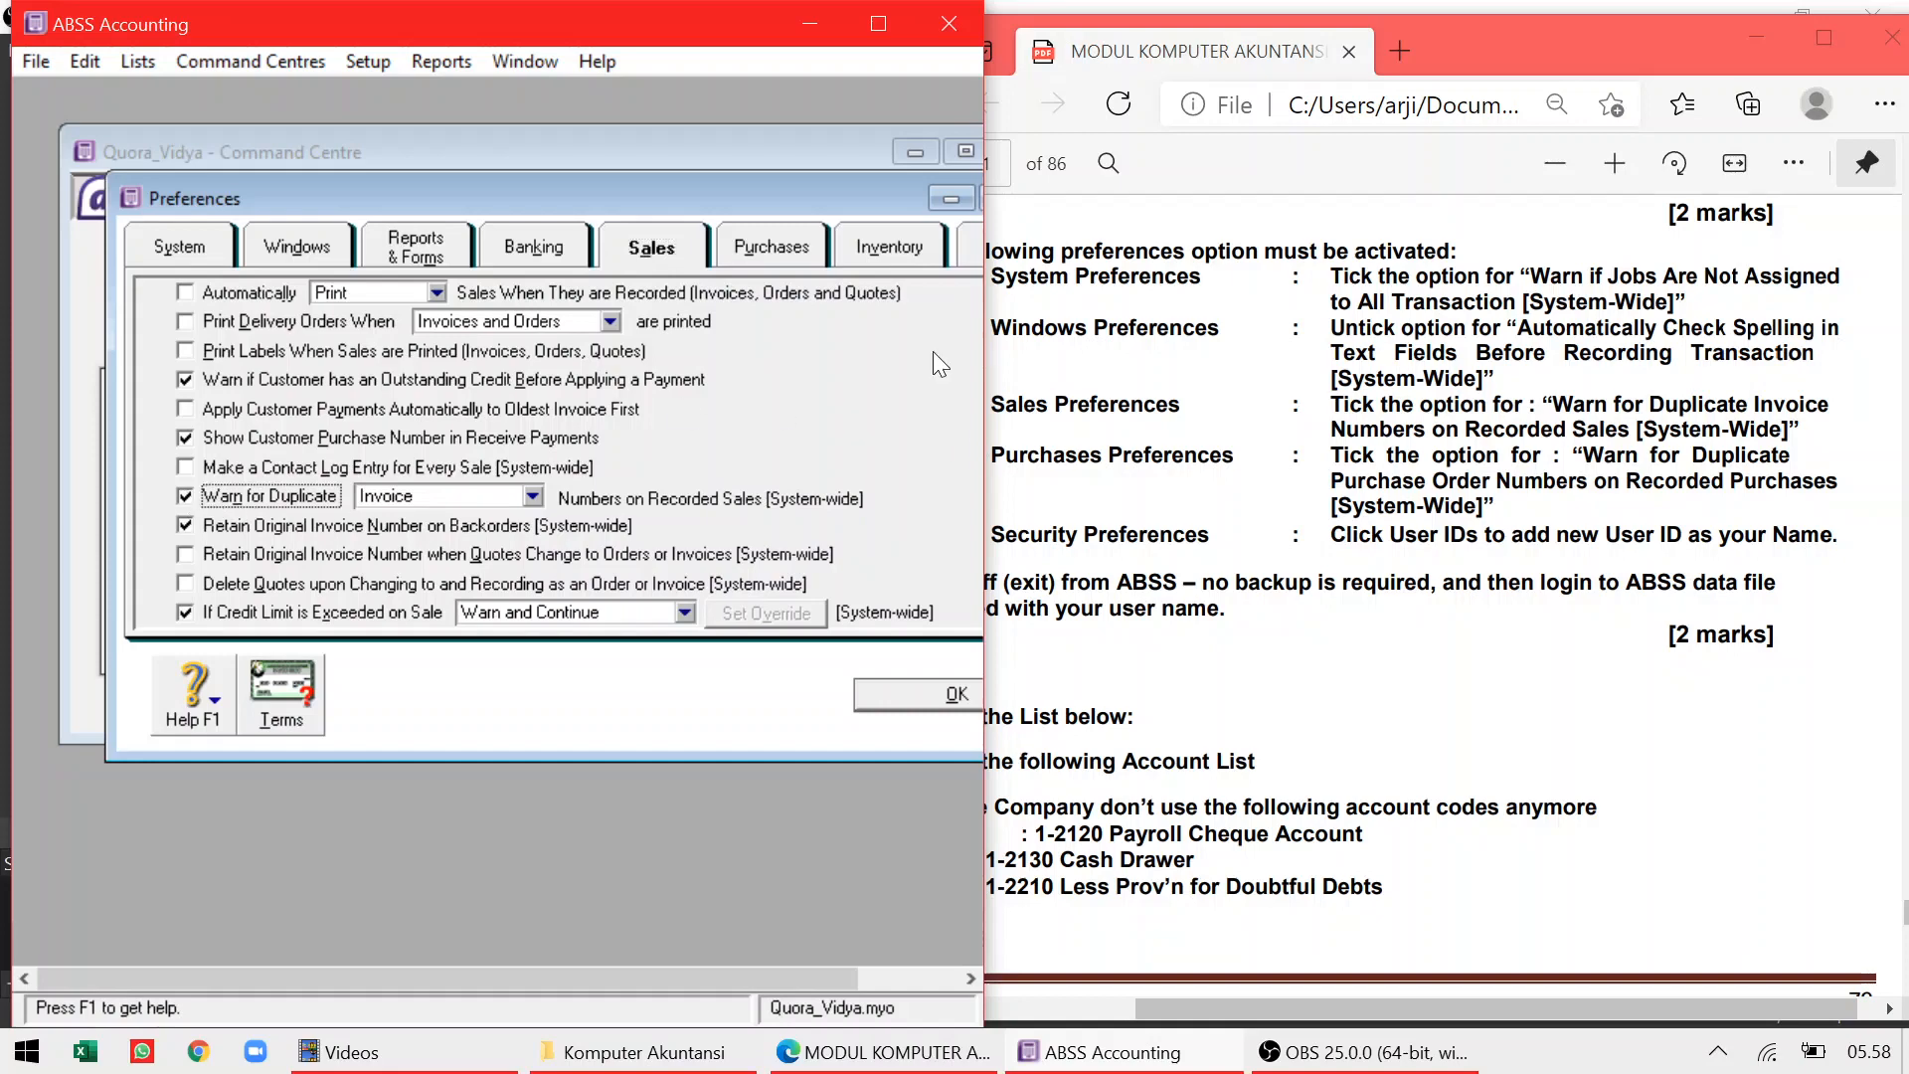
click(757, 231)
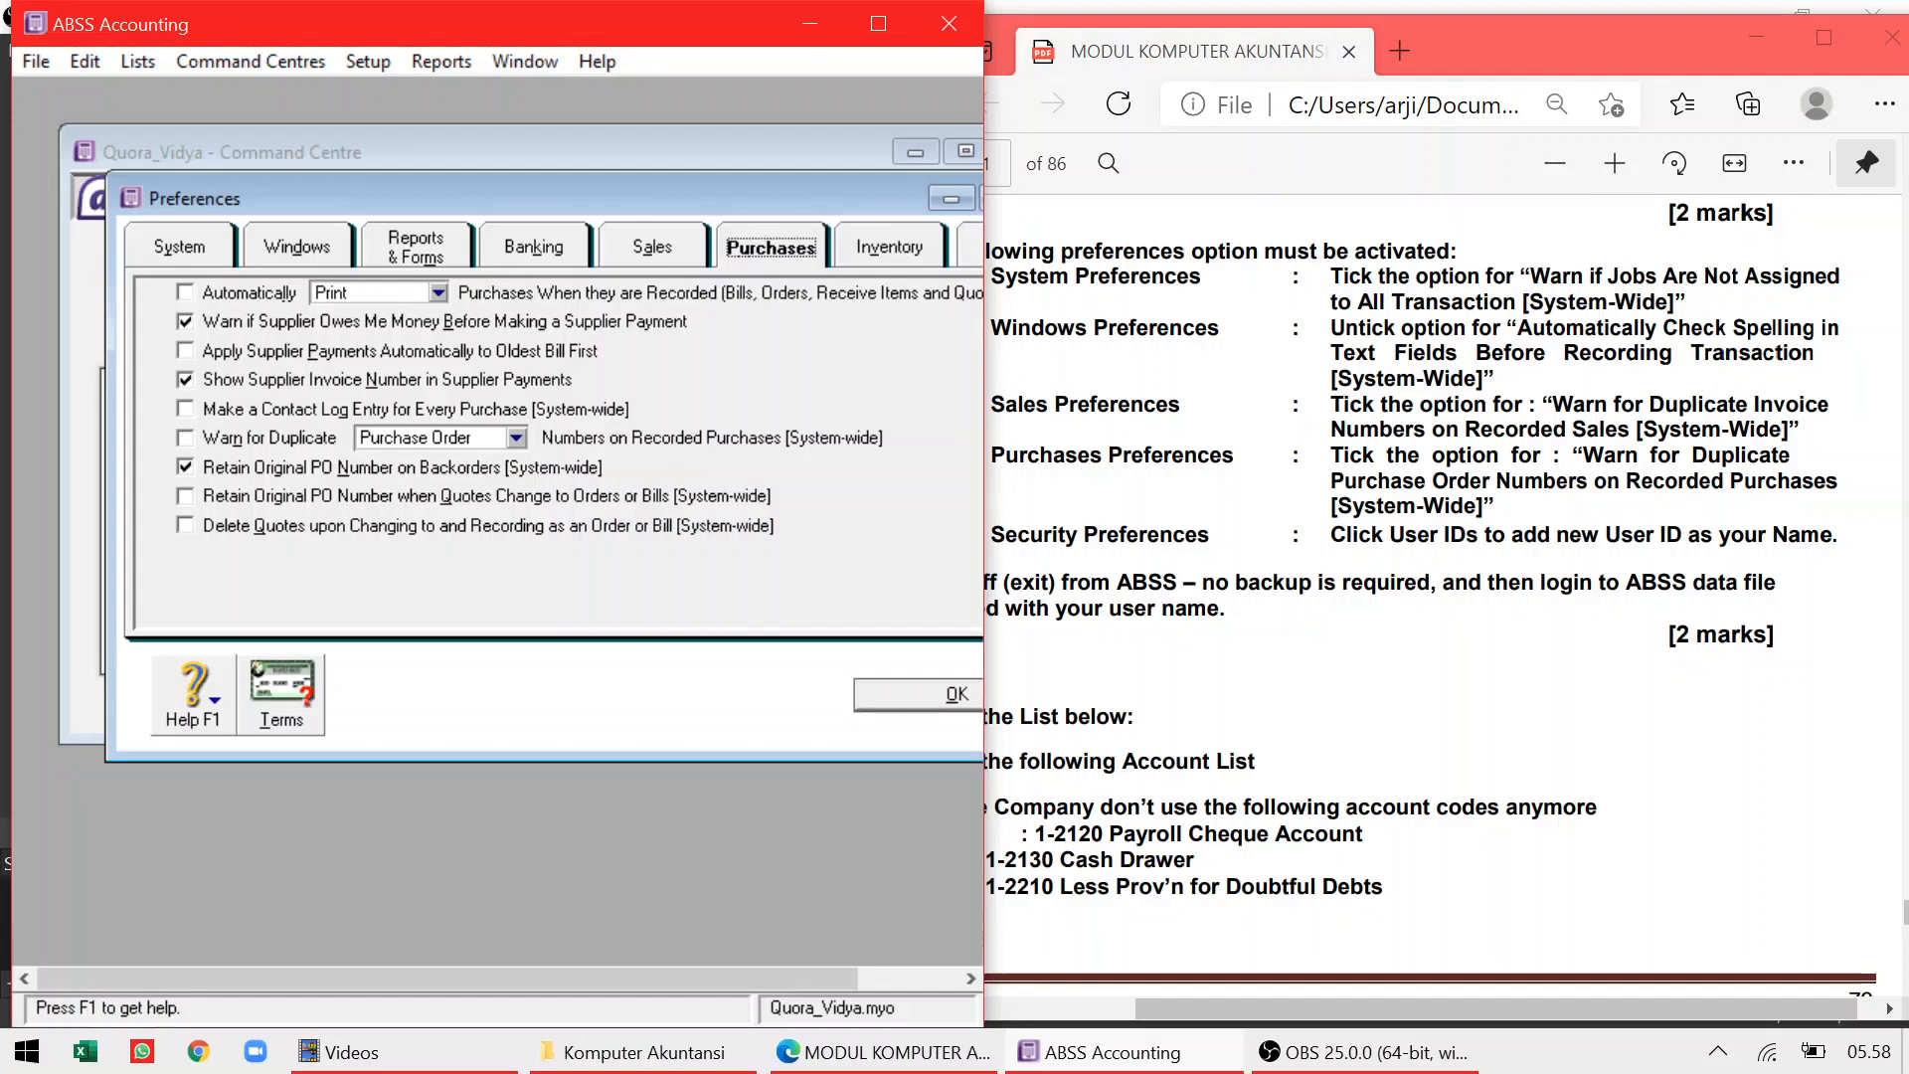
click(184, 439)
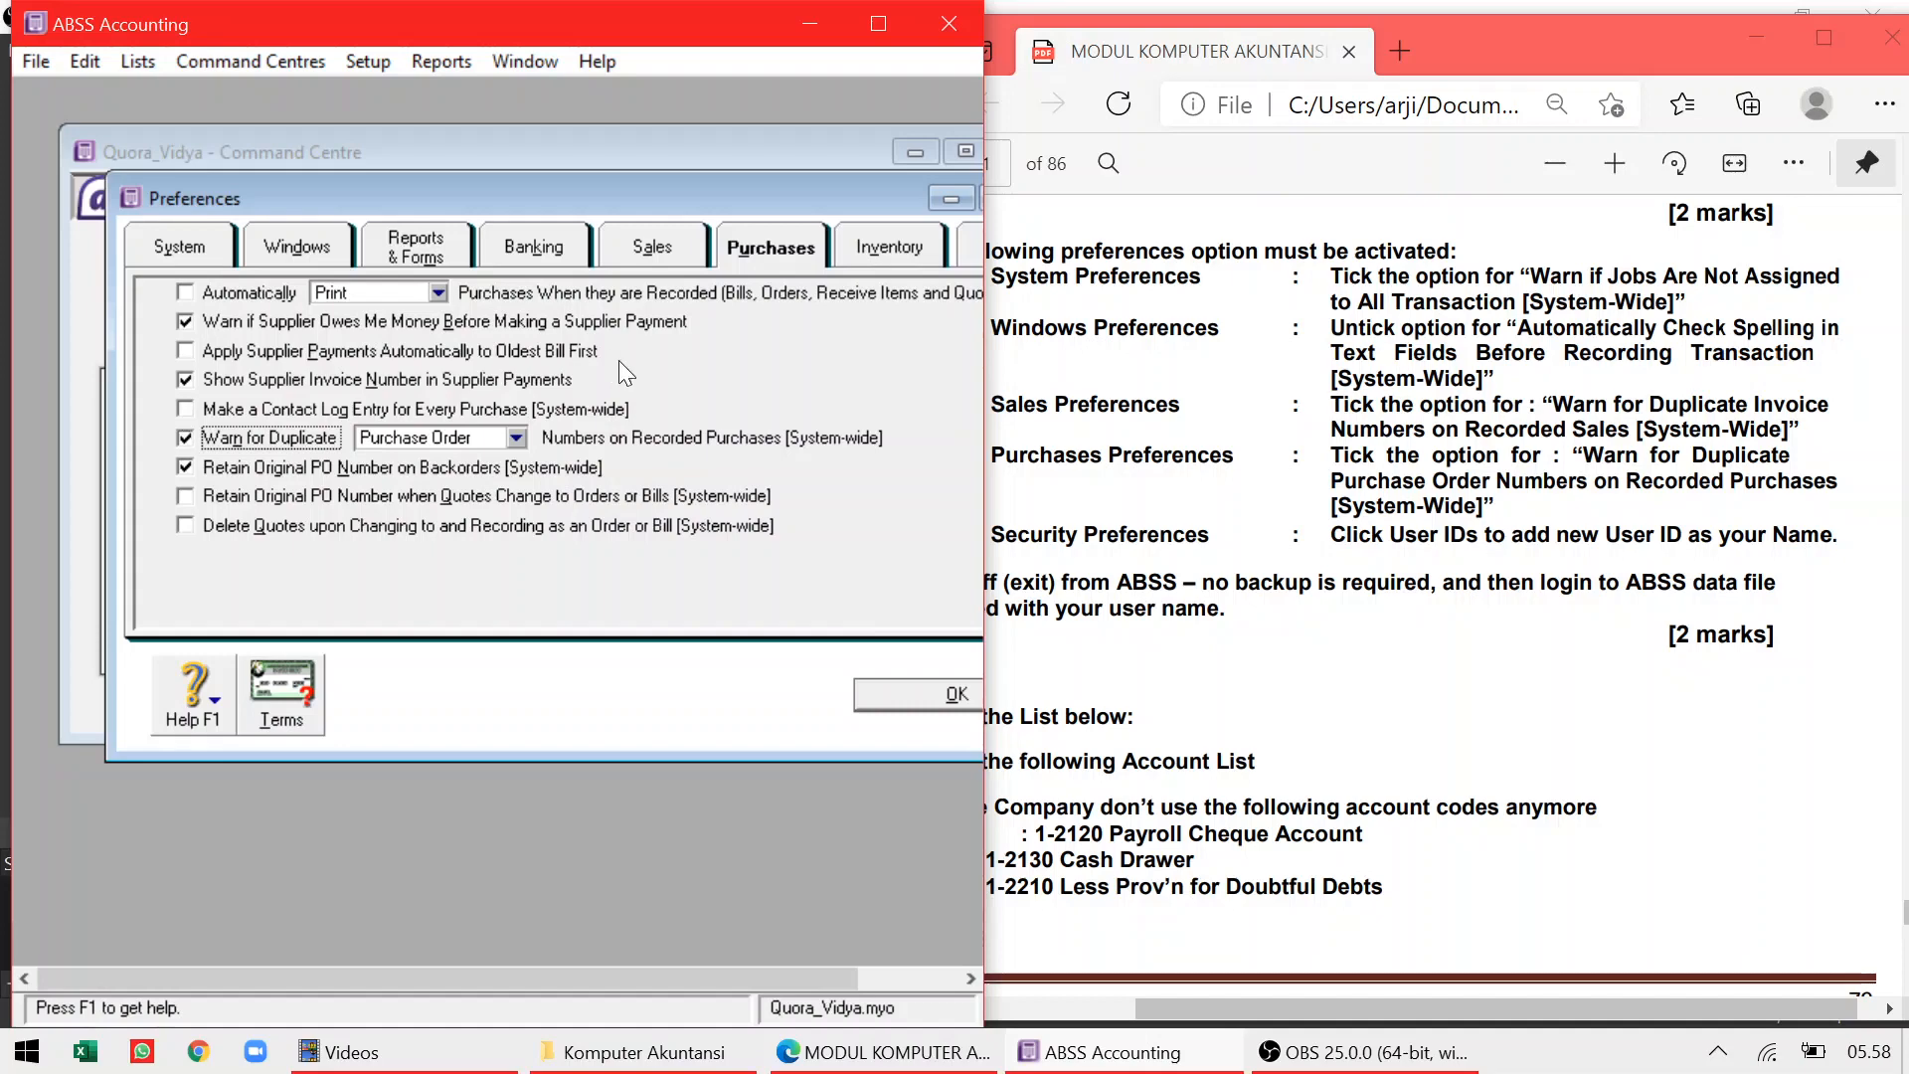
click(969, 248)
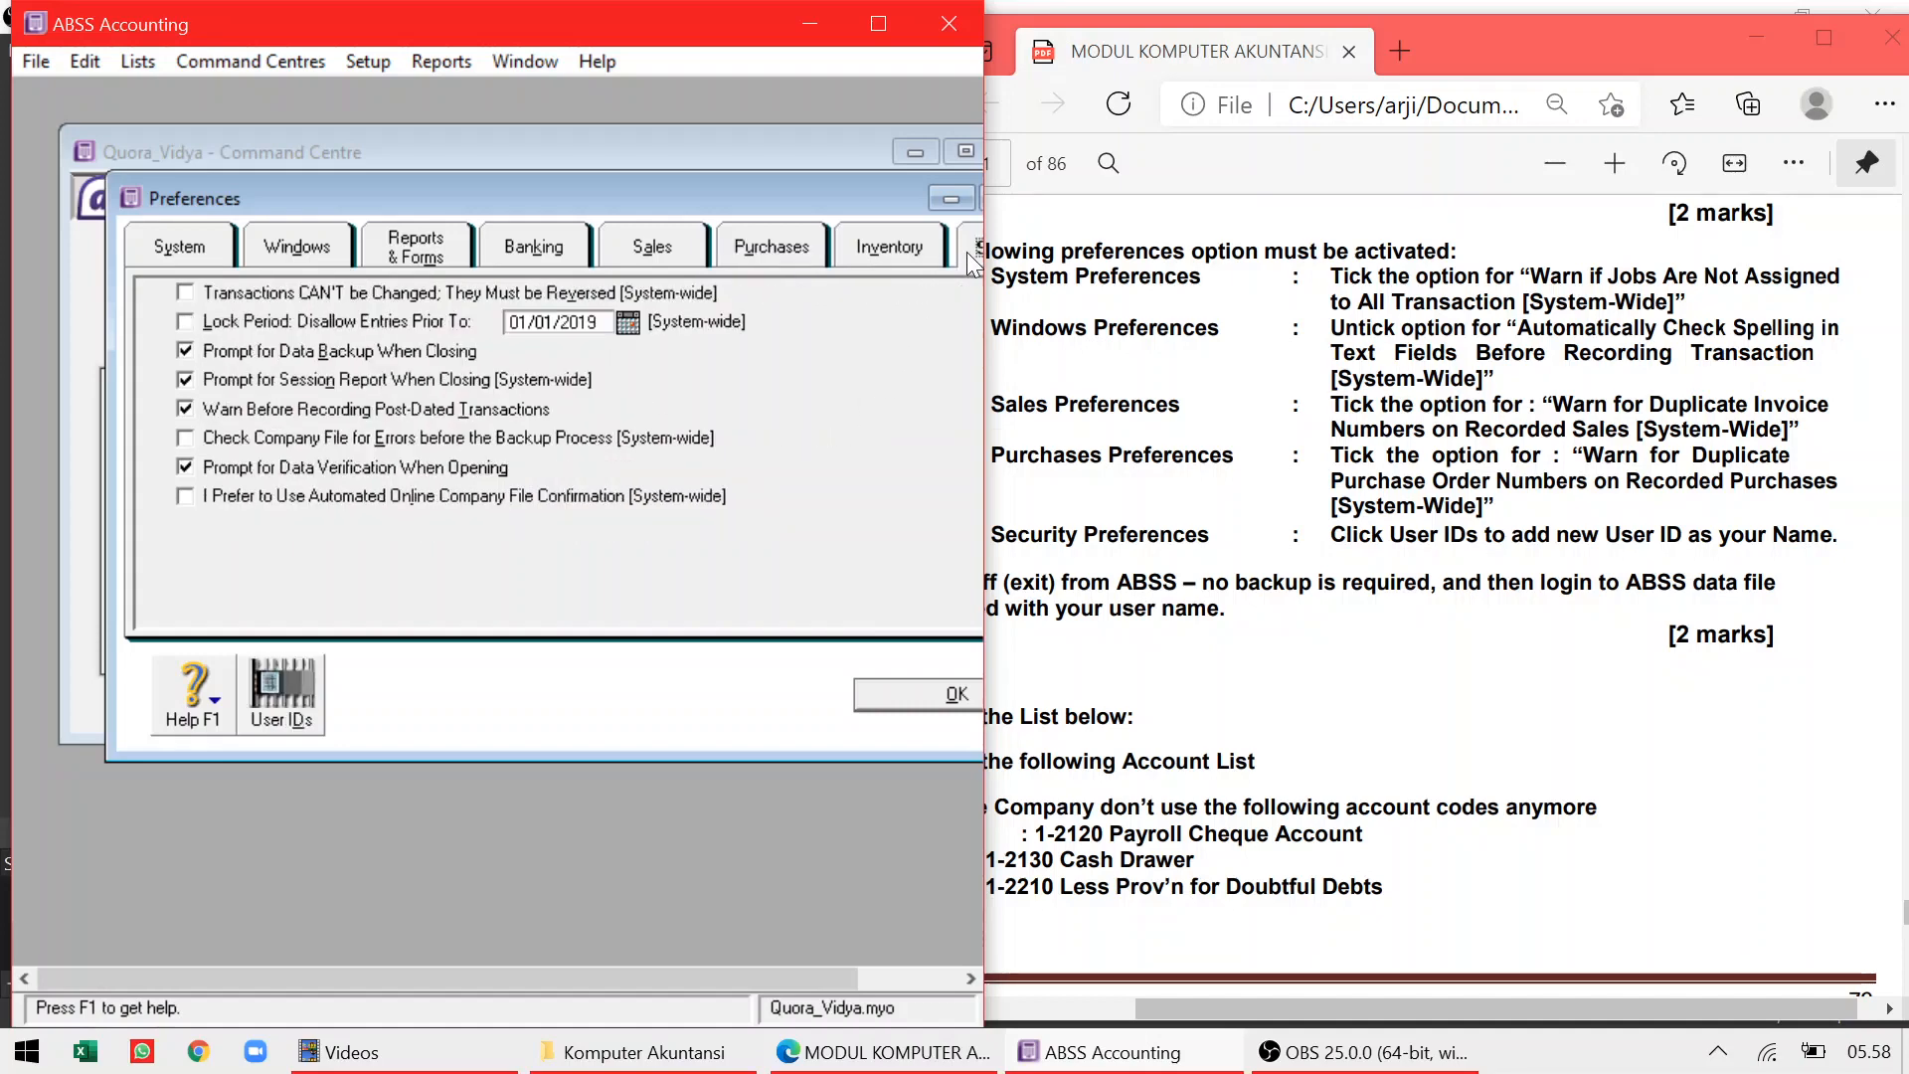
drag(672, 193, 565, 193)
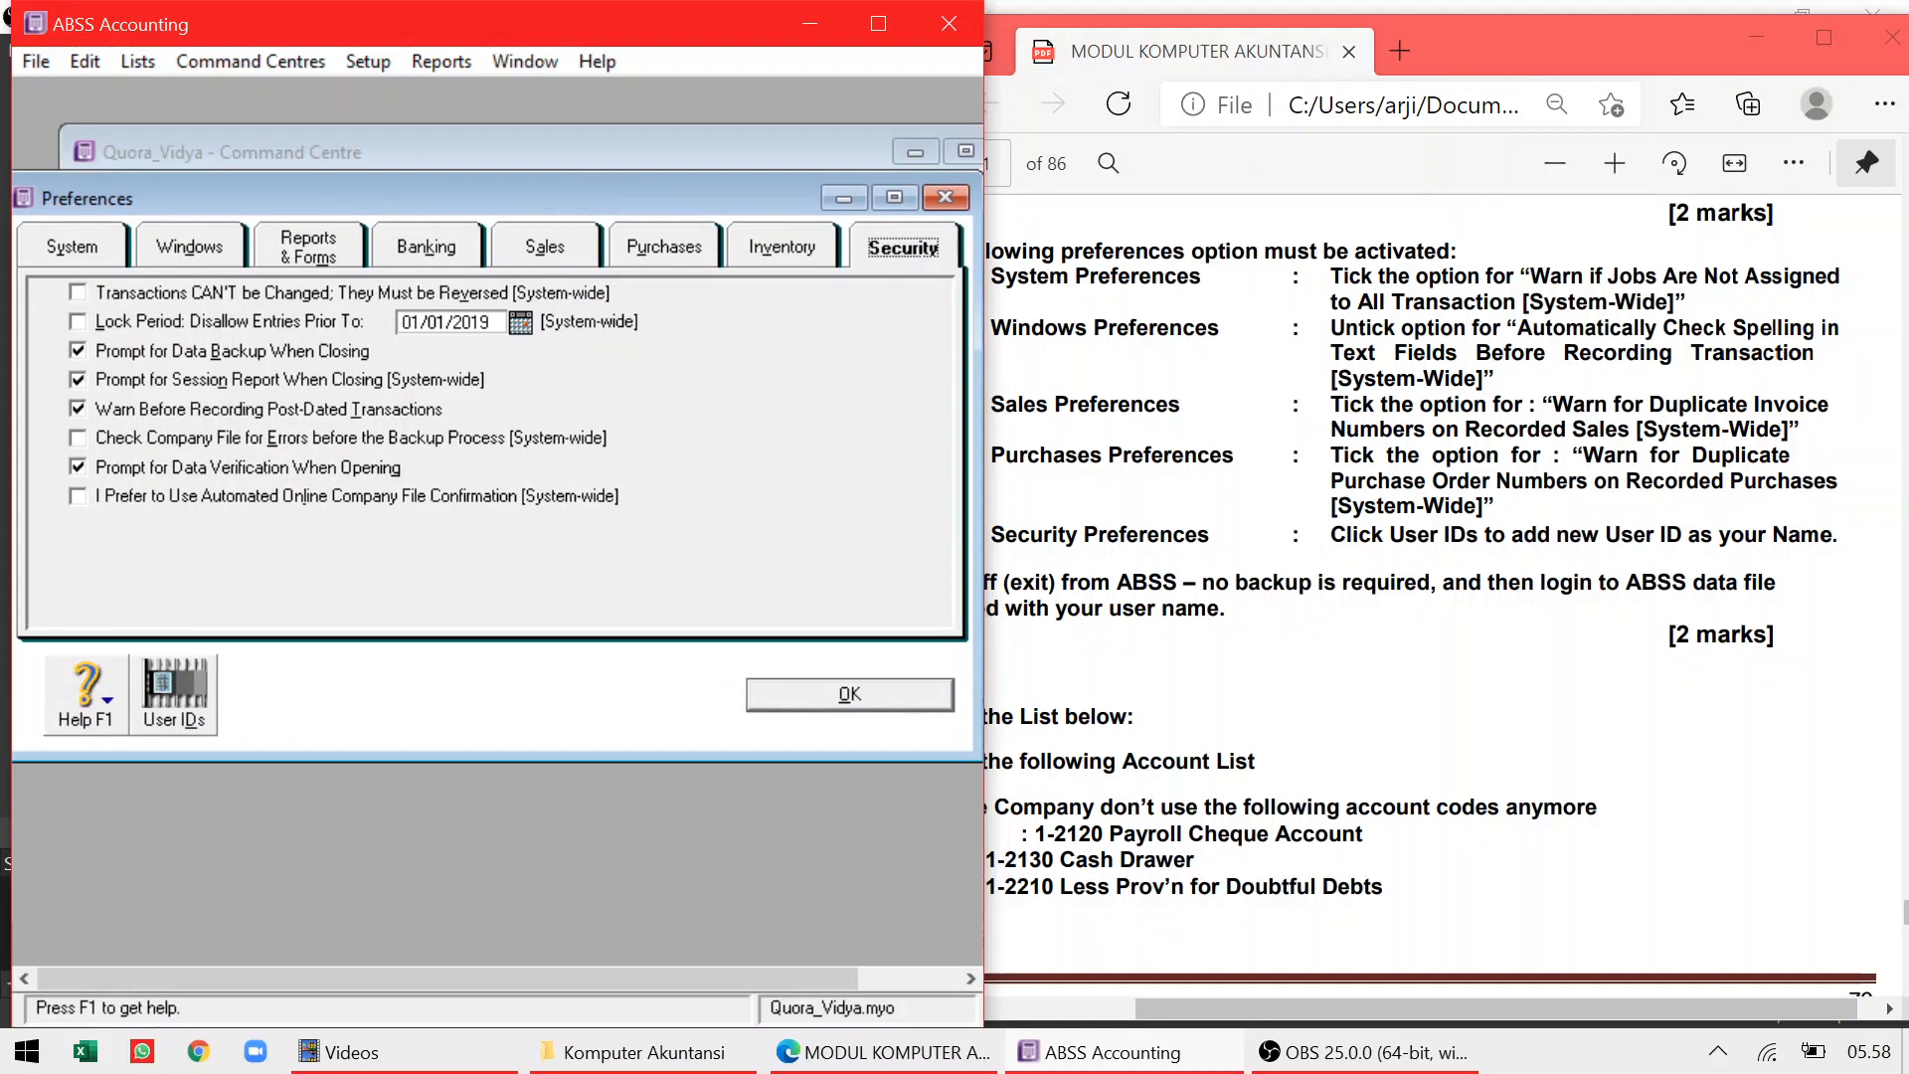
Create a new user ID under your own name with a confirmed password, then close User Access and Preferences
click(179, 689)
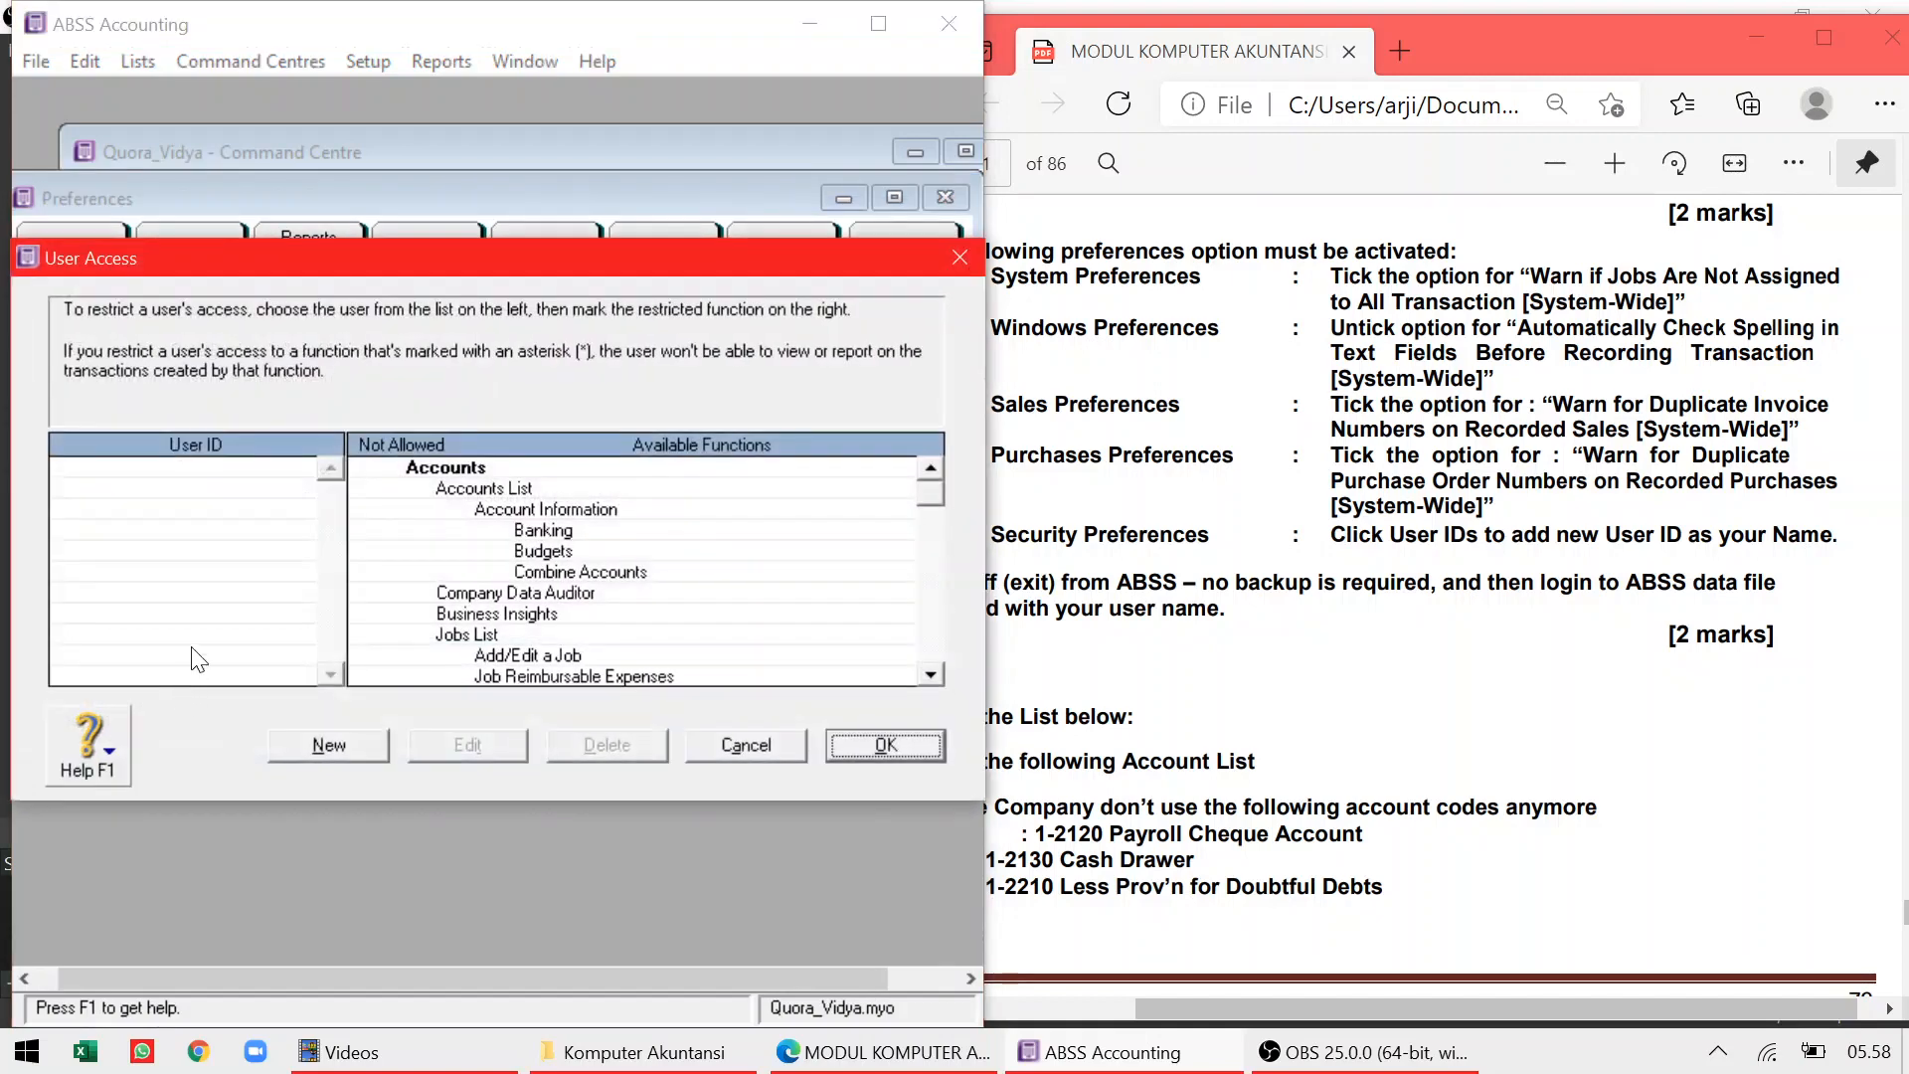
click(326, 745)
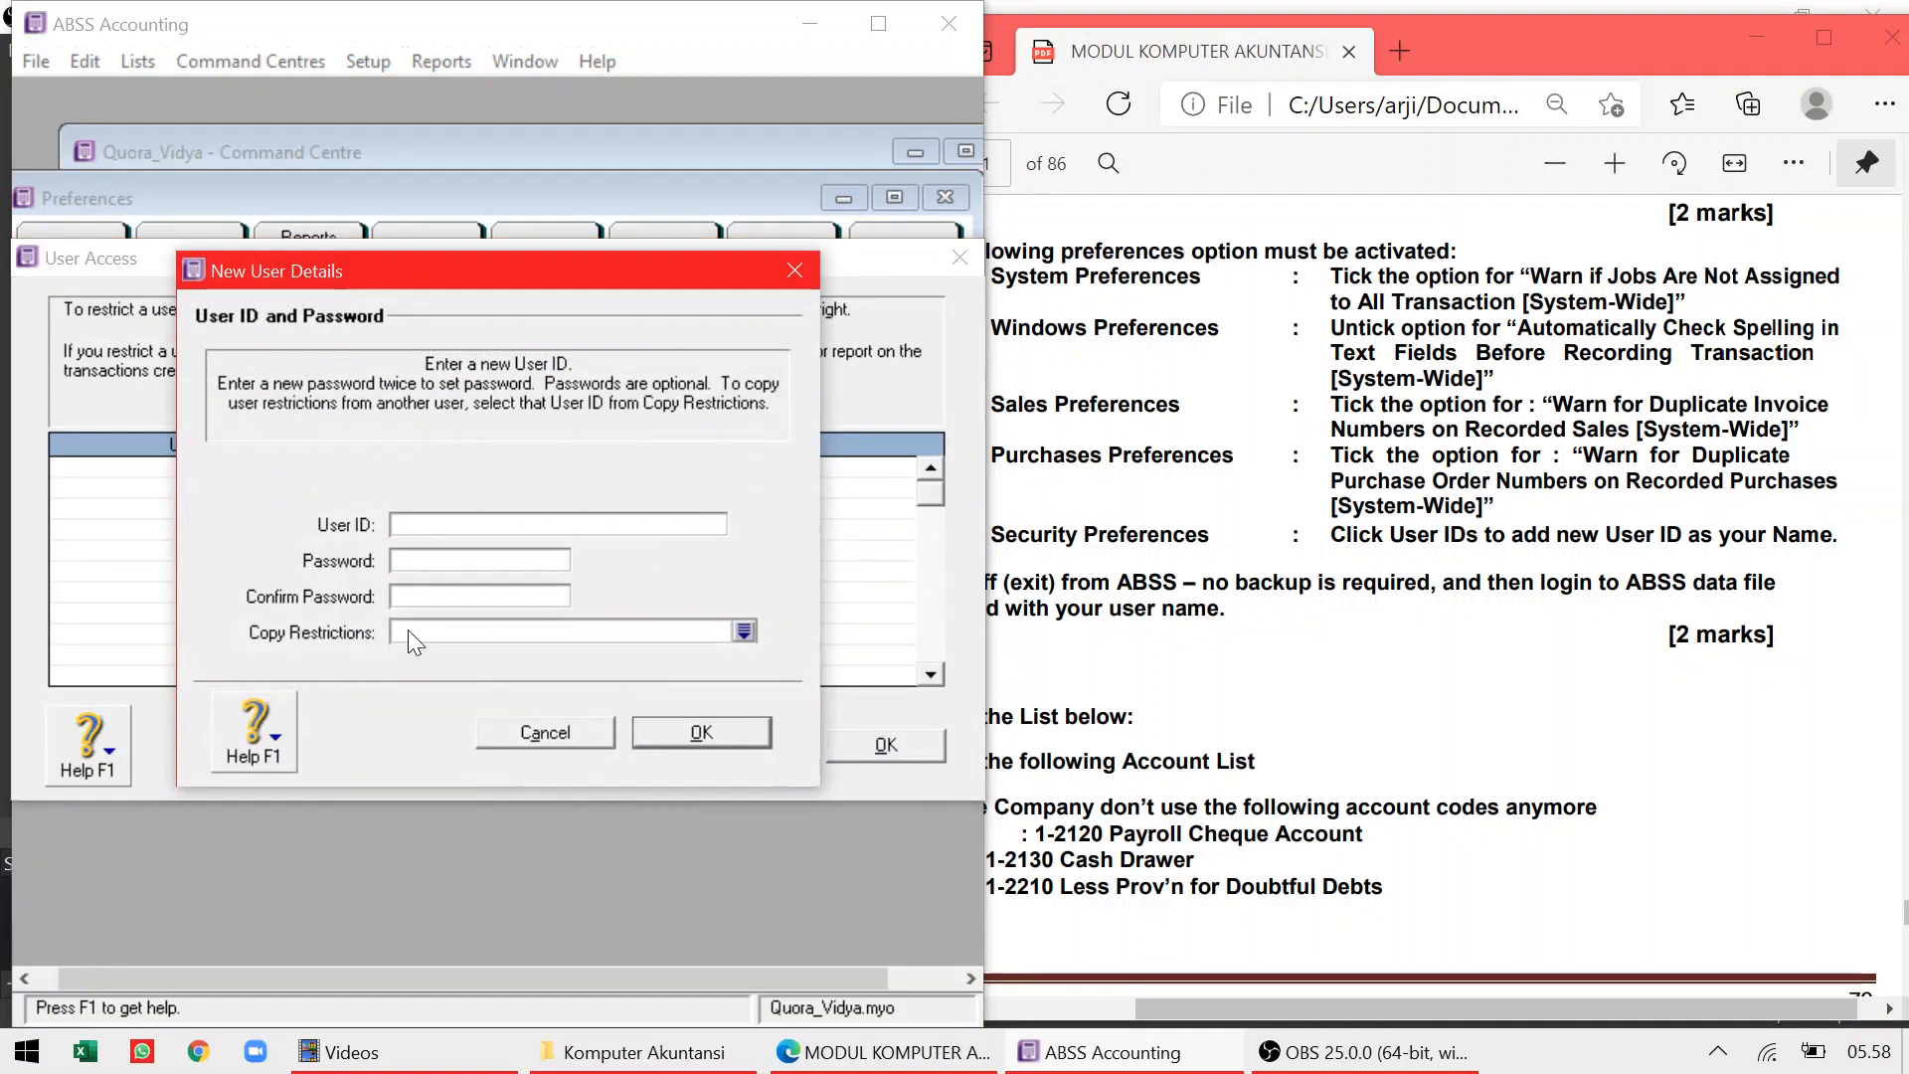
text(Rahmanita)
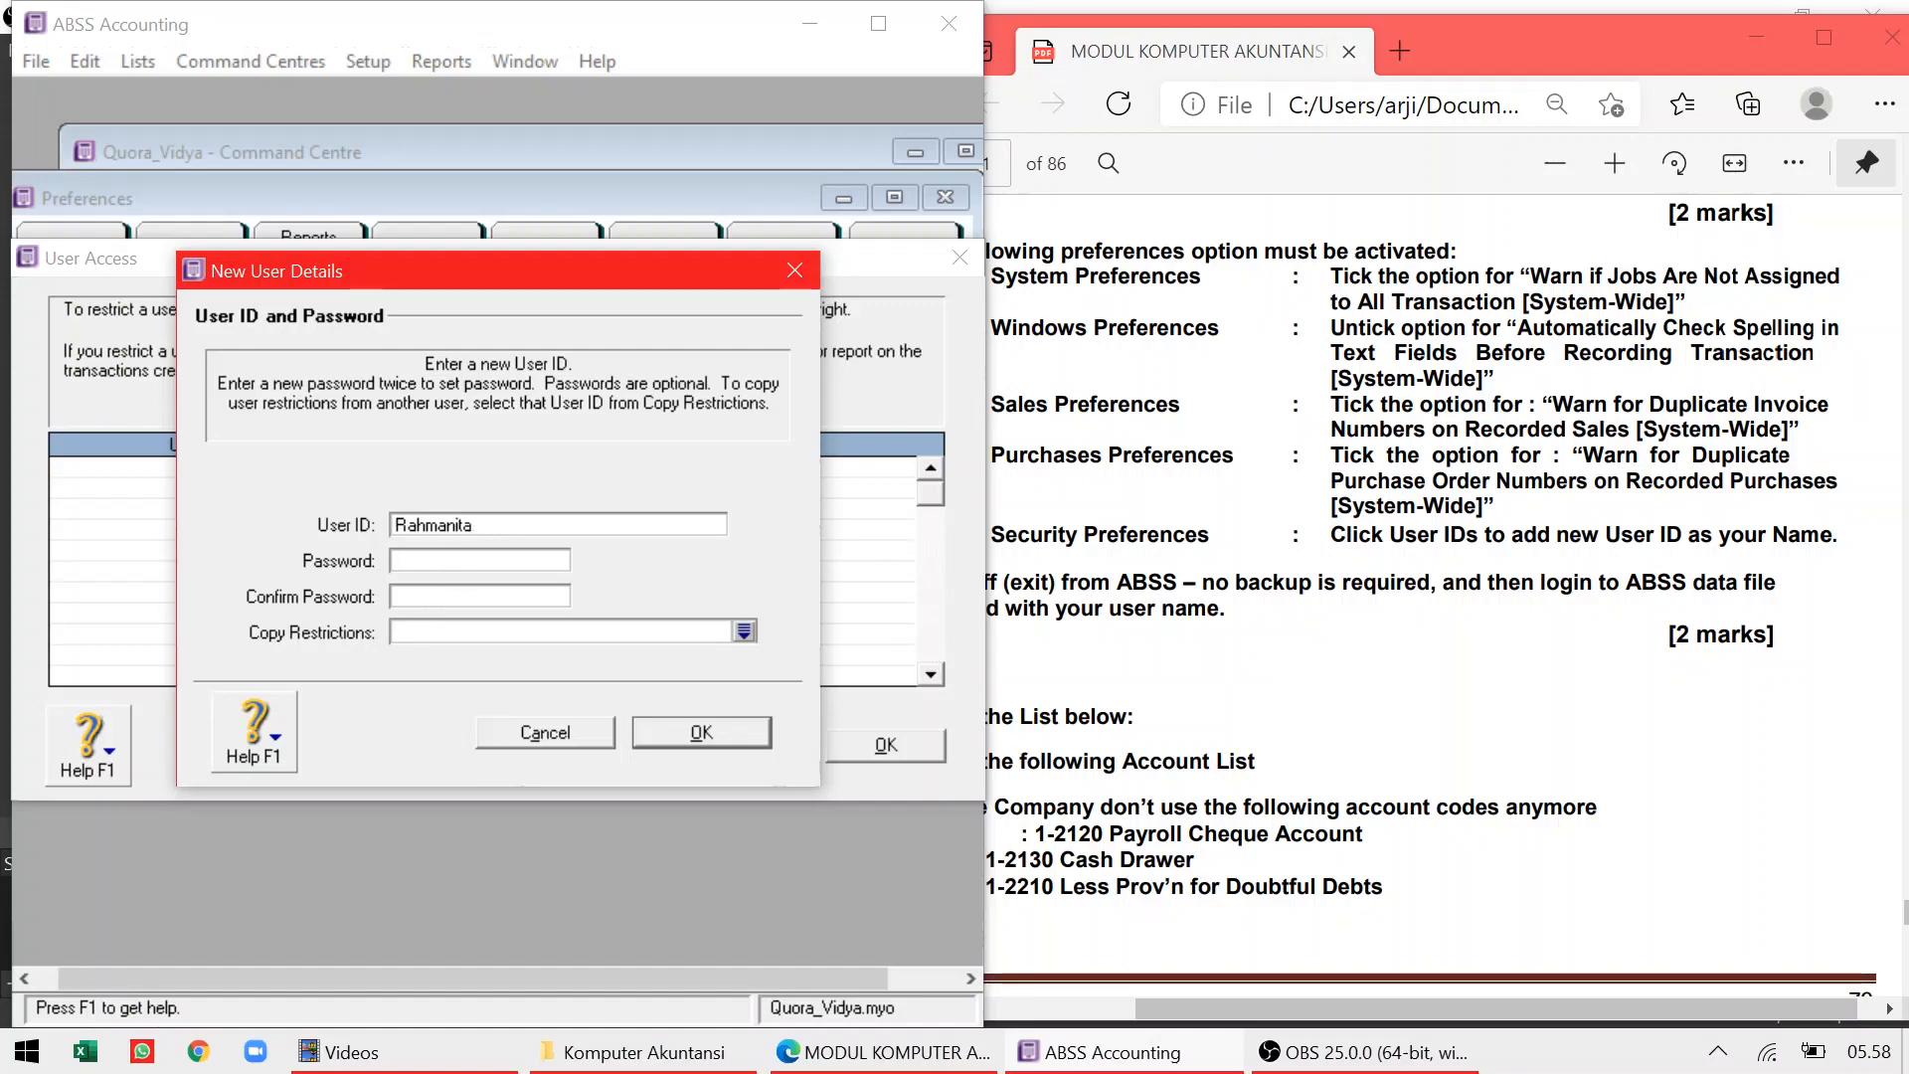
text(*****)
click(456, 596)
text(*****)
click(665, 719)
click(858, 743)
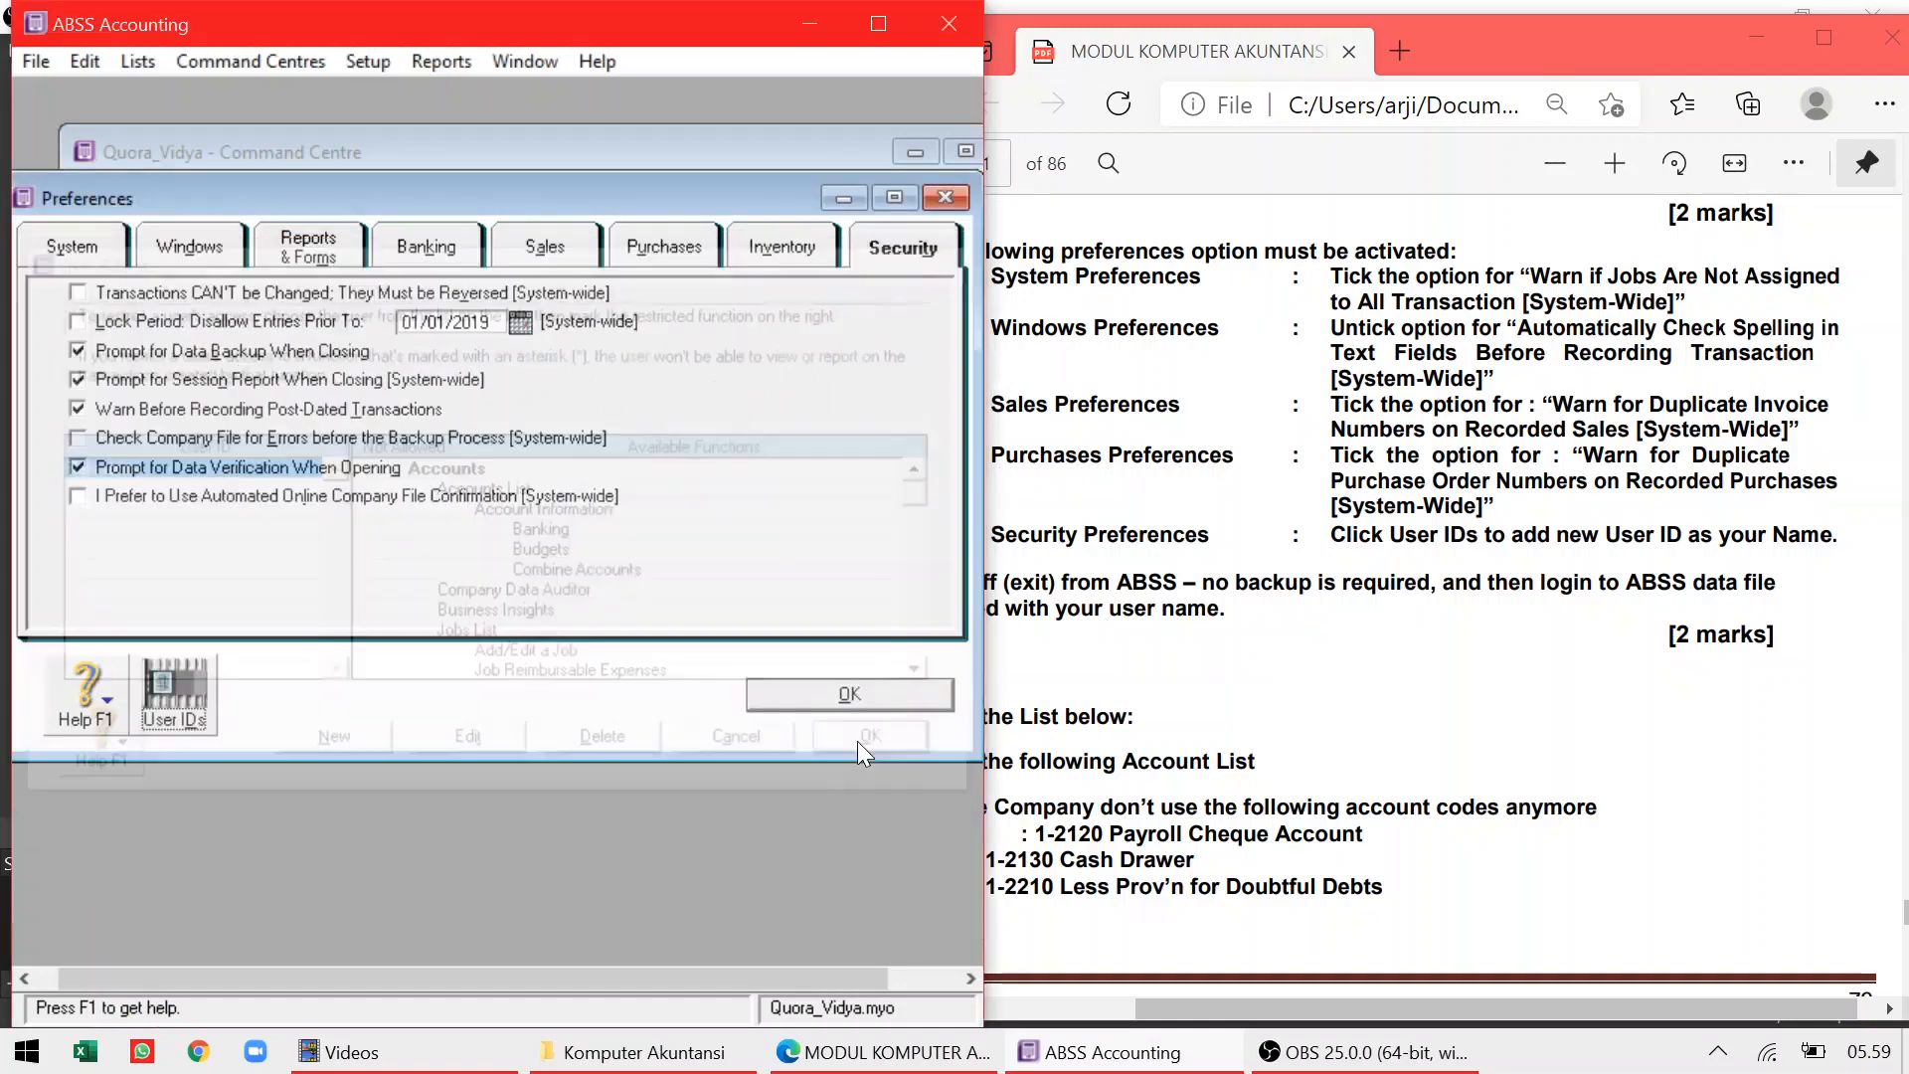
click(878, 702)
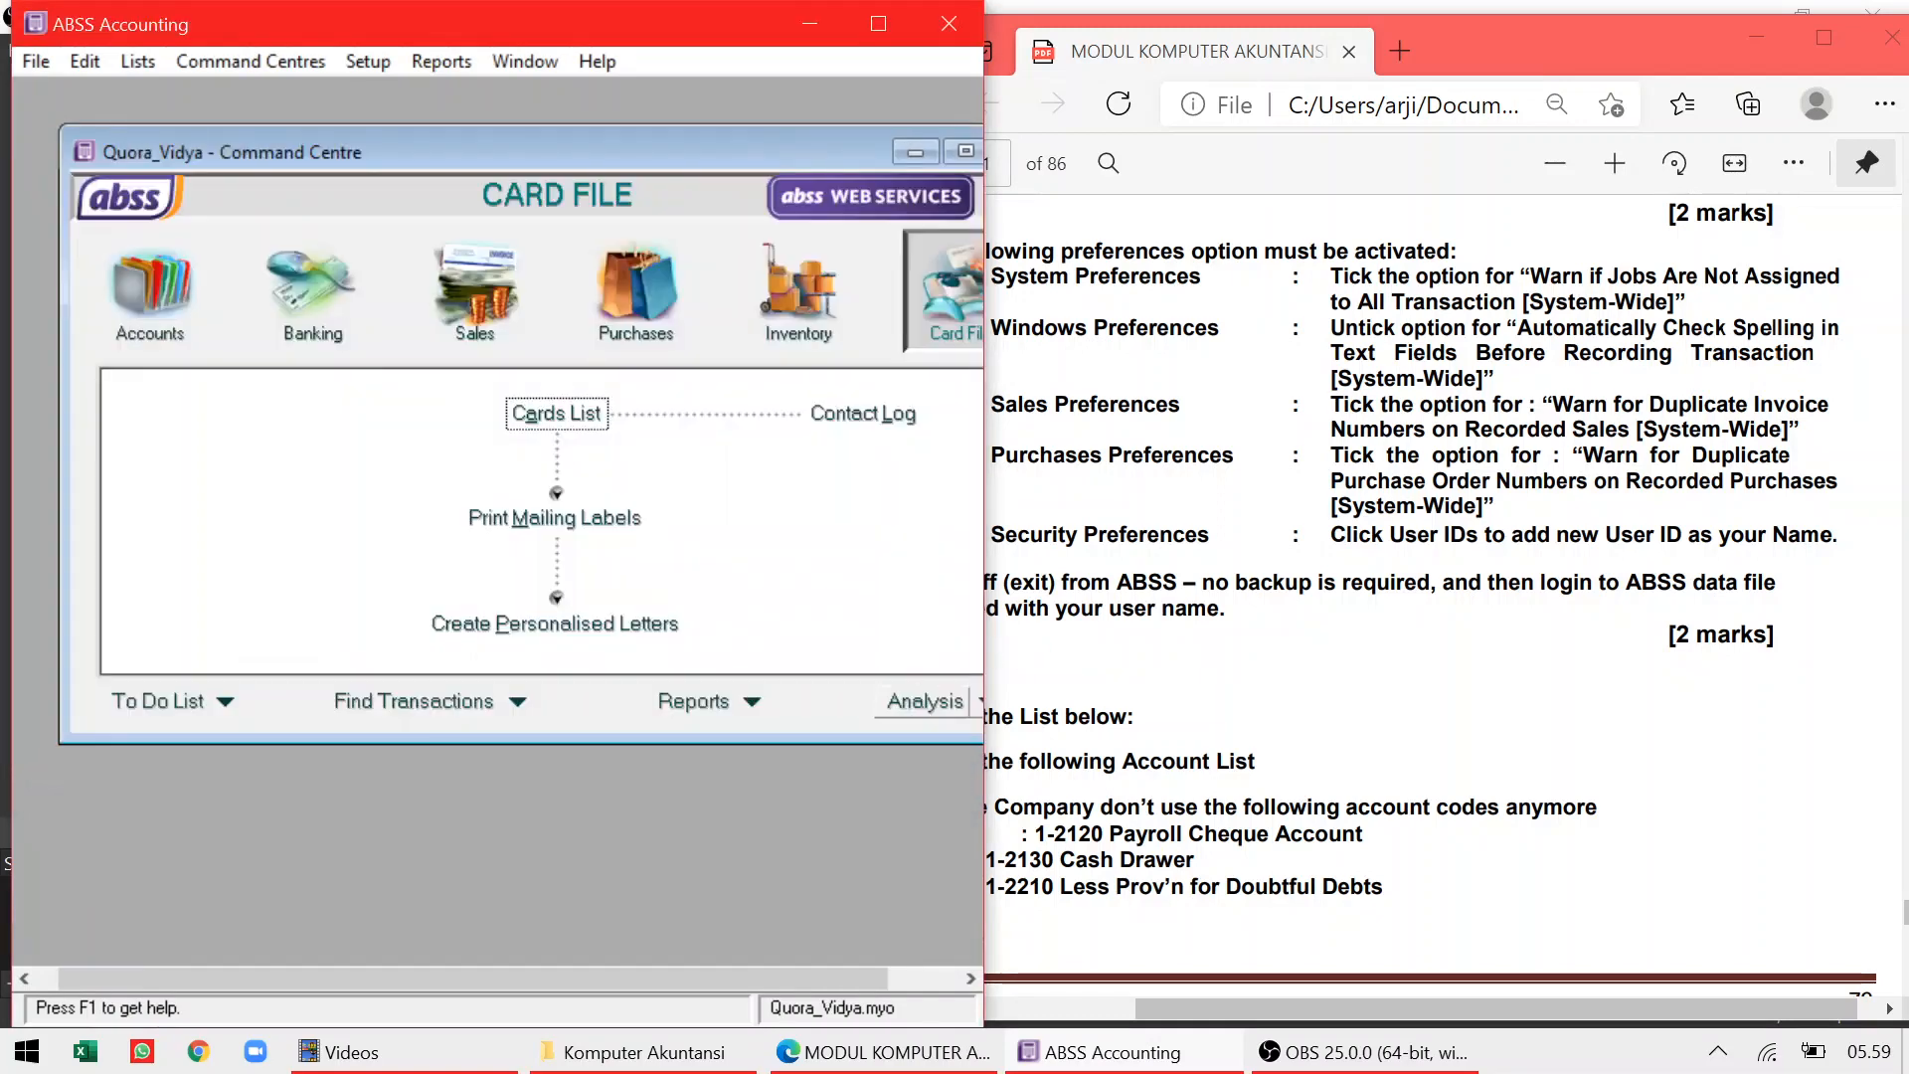
Quit ABSS Accounting via File > Exit, declining to back up the company file
click(1238, 995)
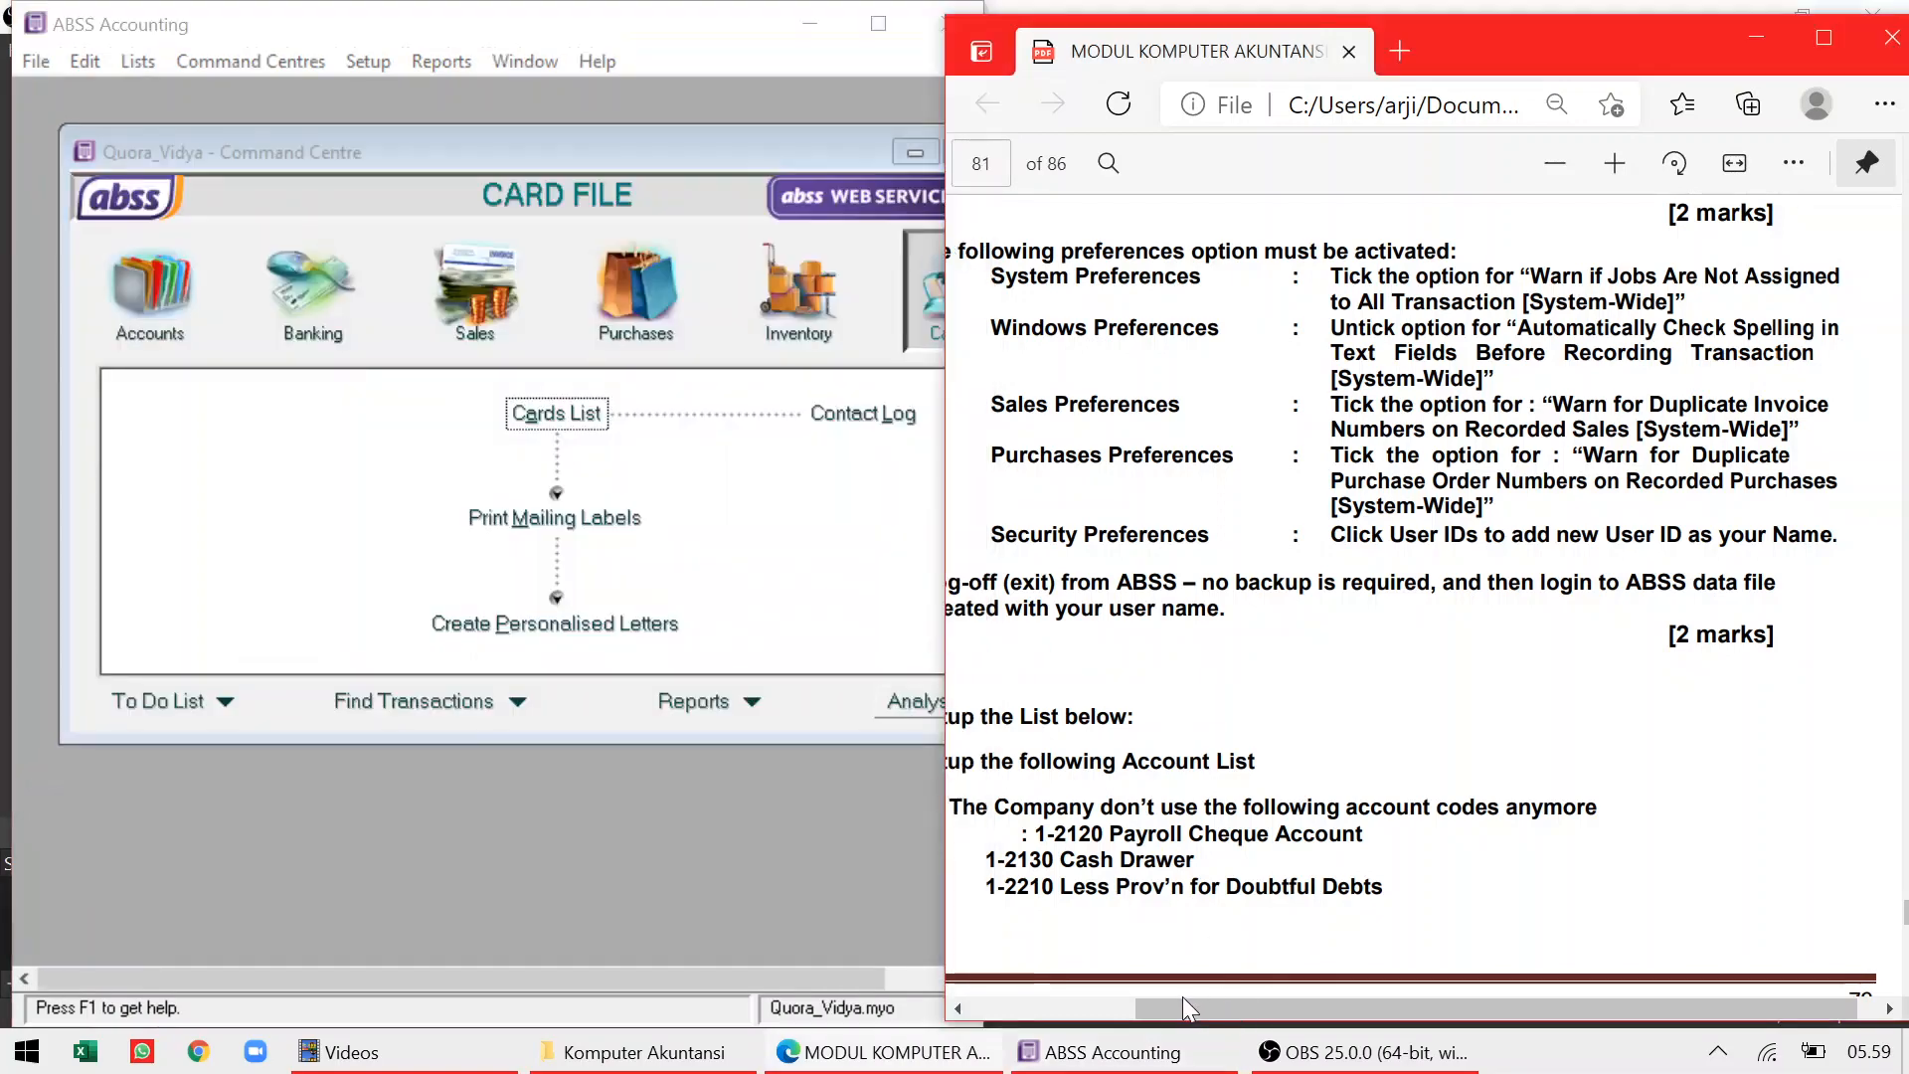
drag(1159, 1000, 1106, 1006)
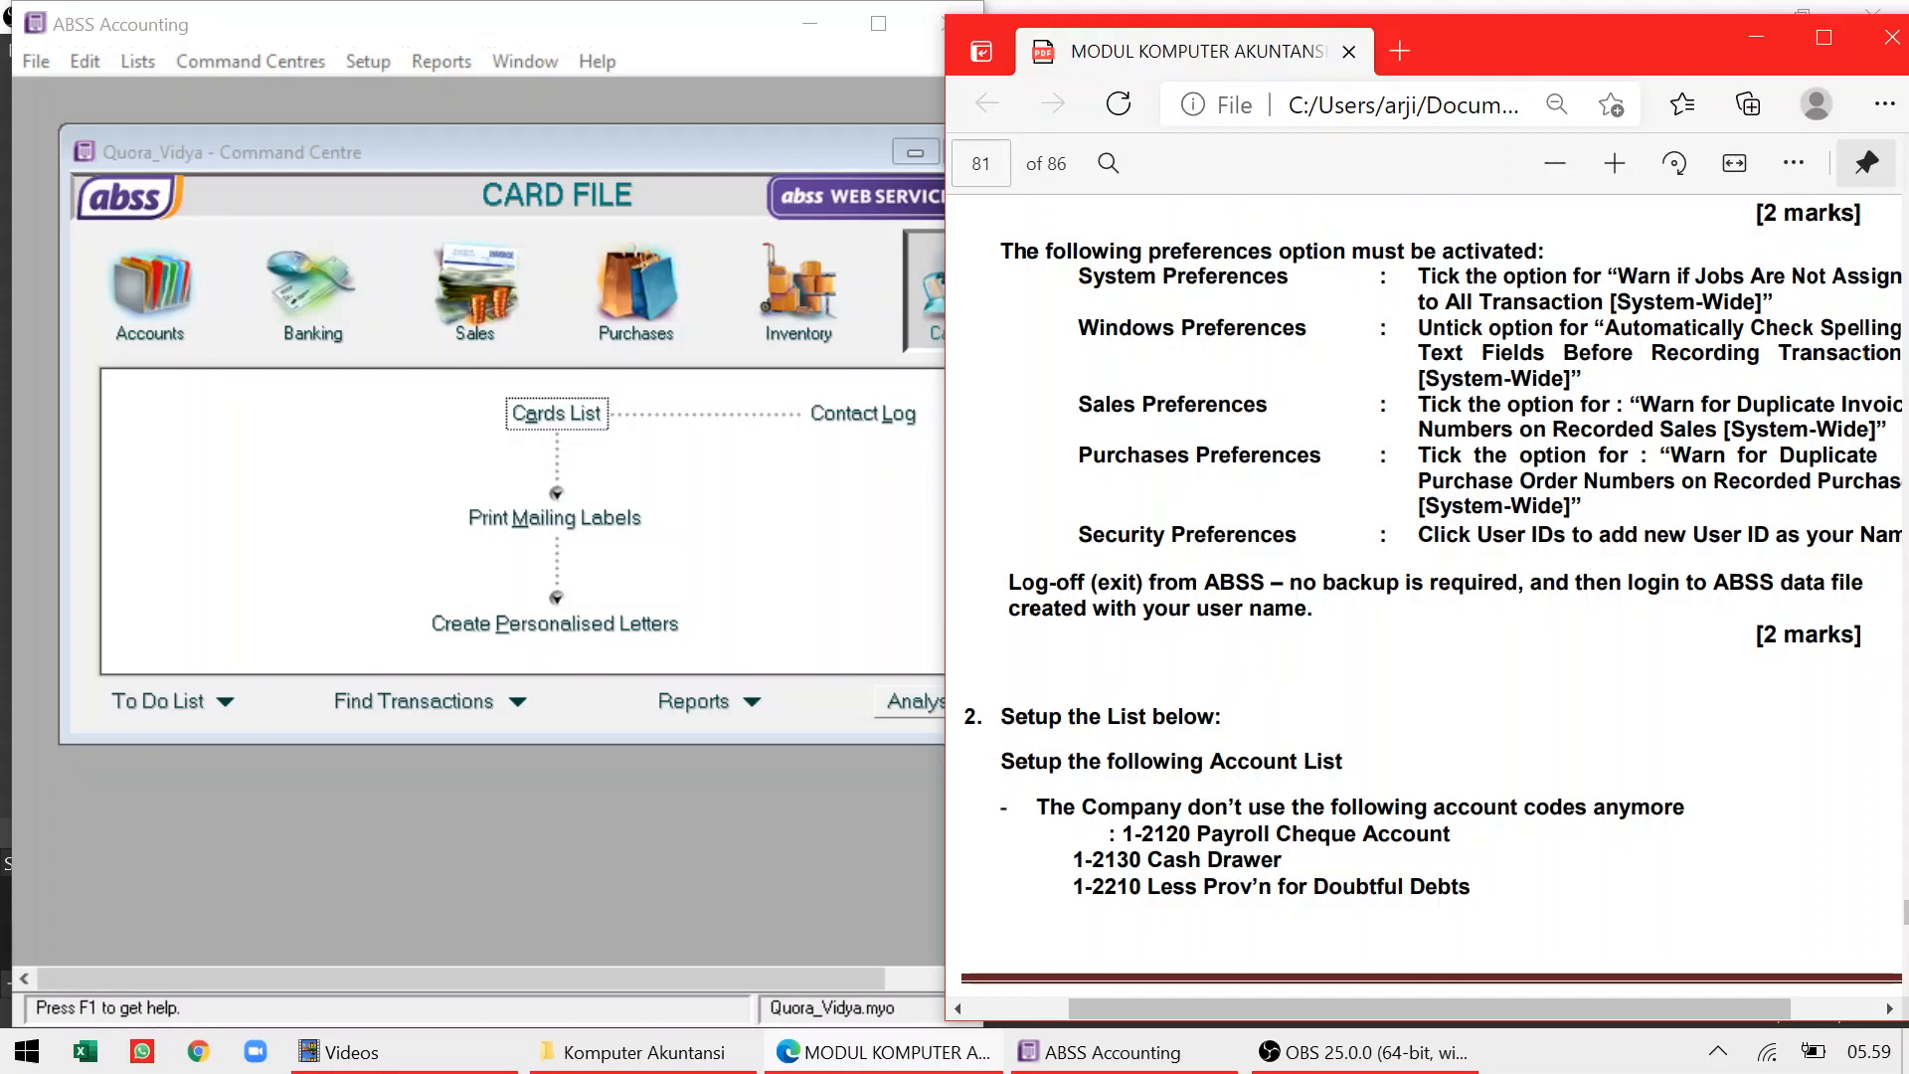
click(803, 591)
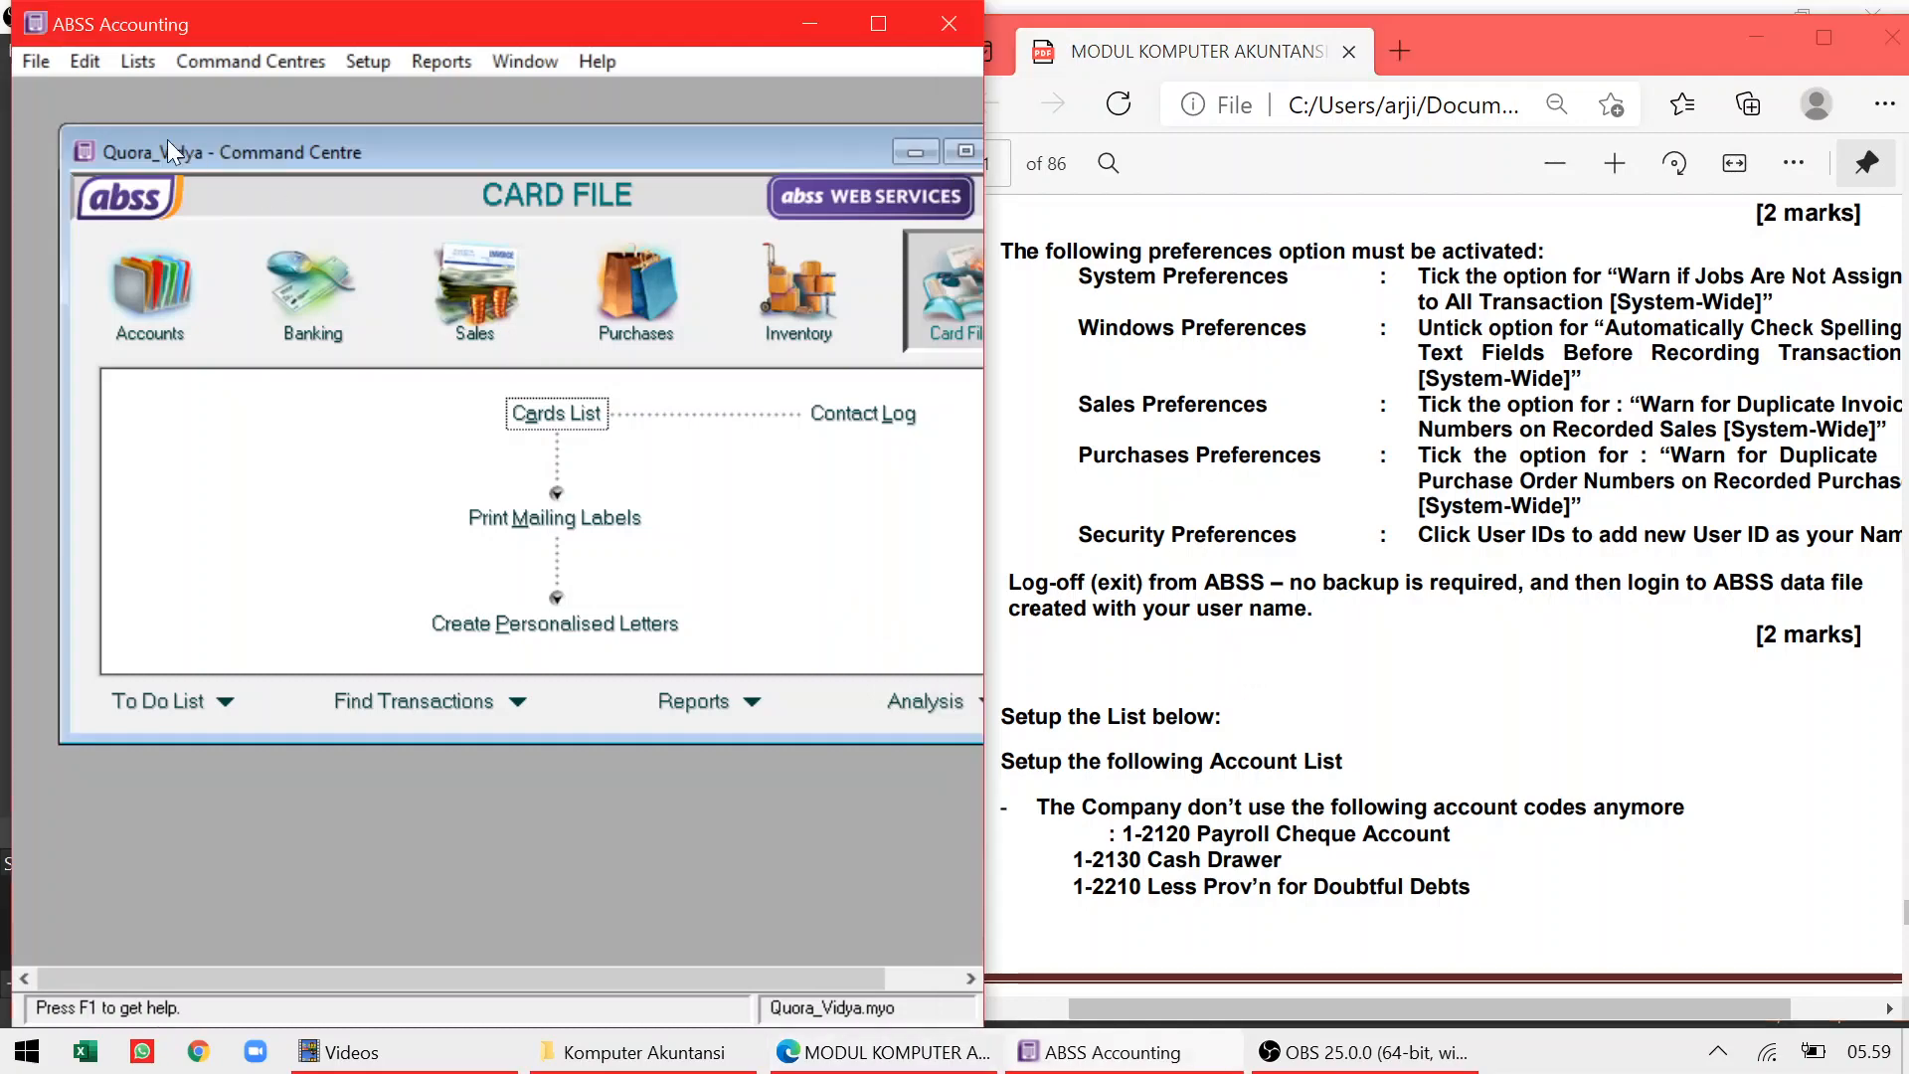
click(36, 61)
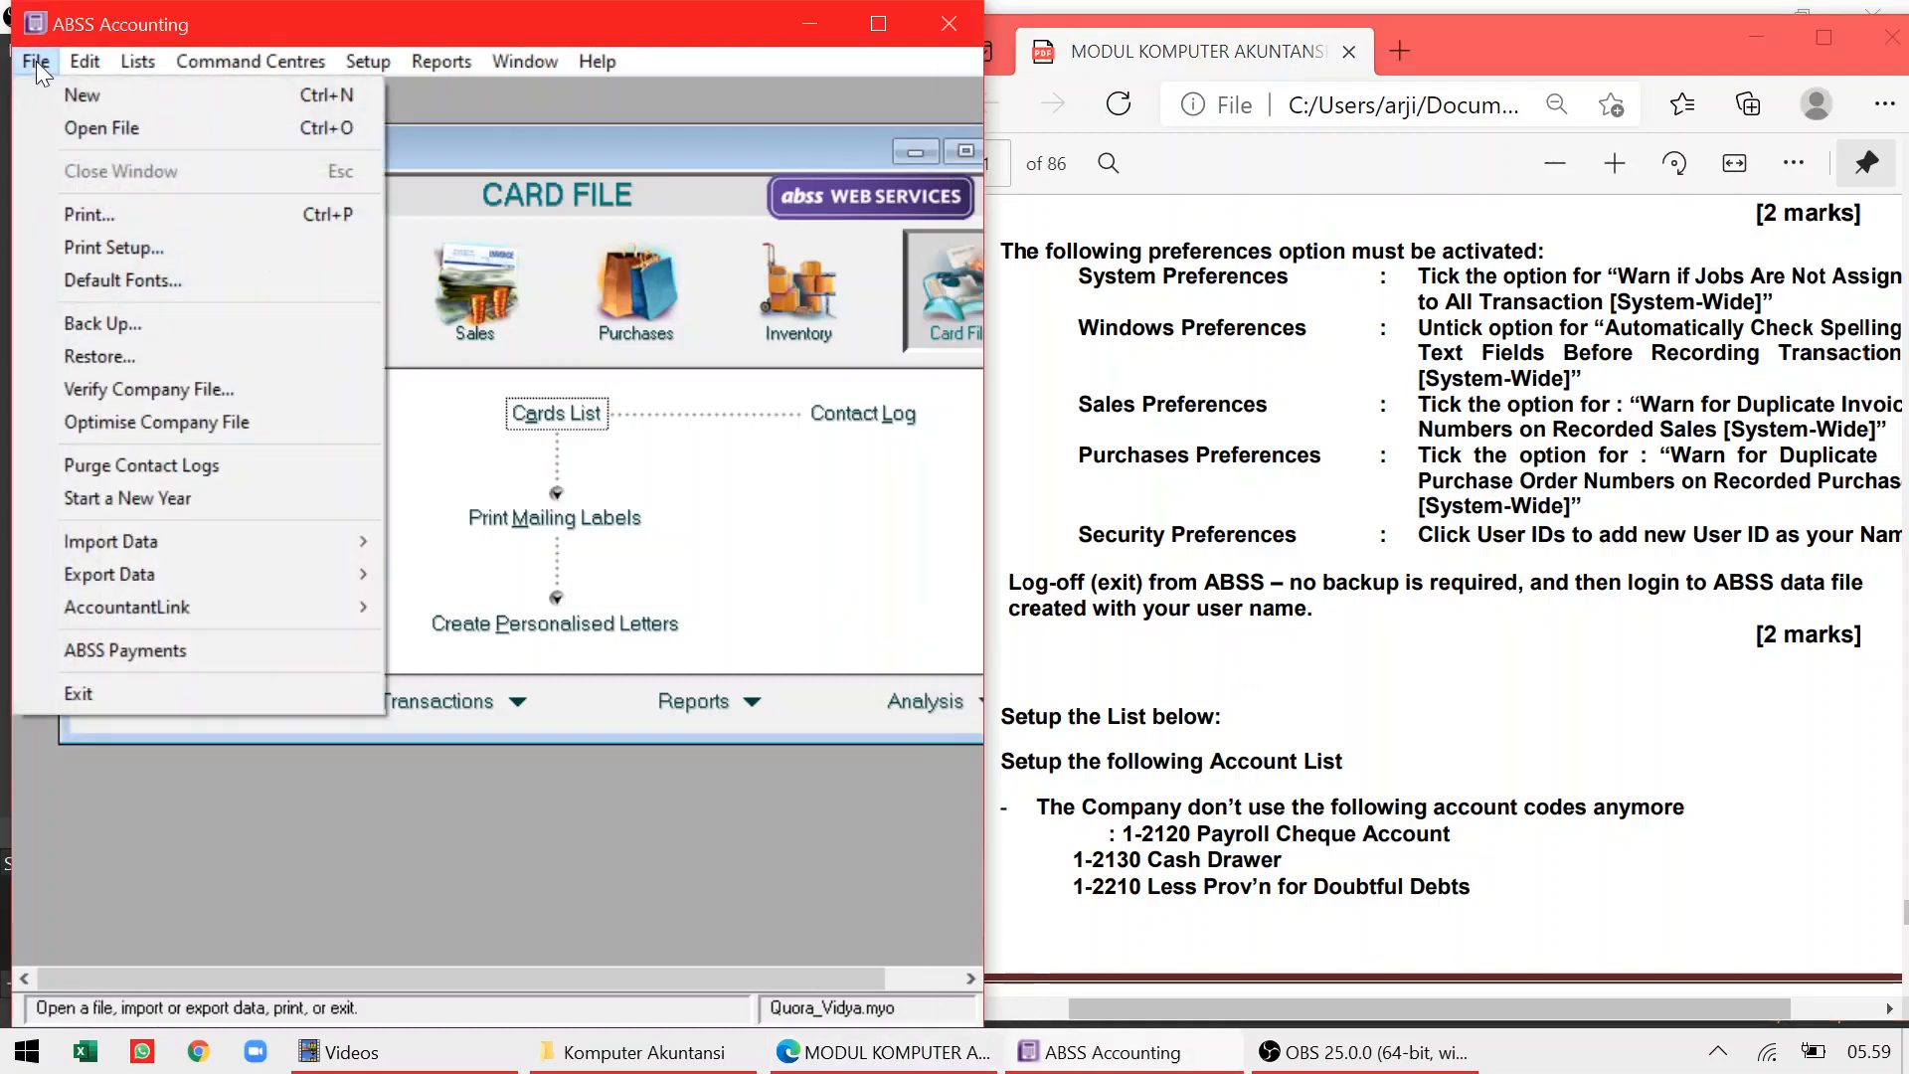
click(108, 691)
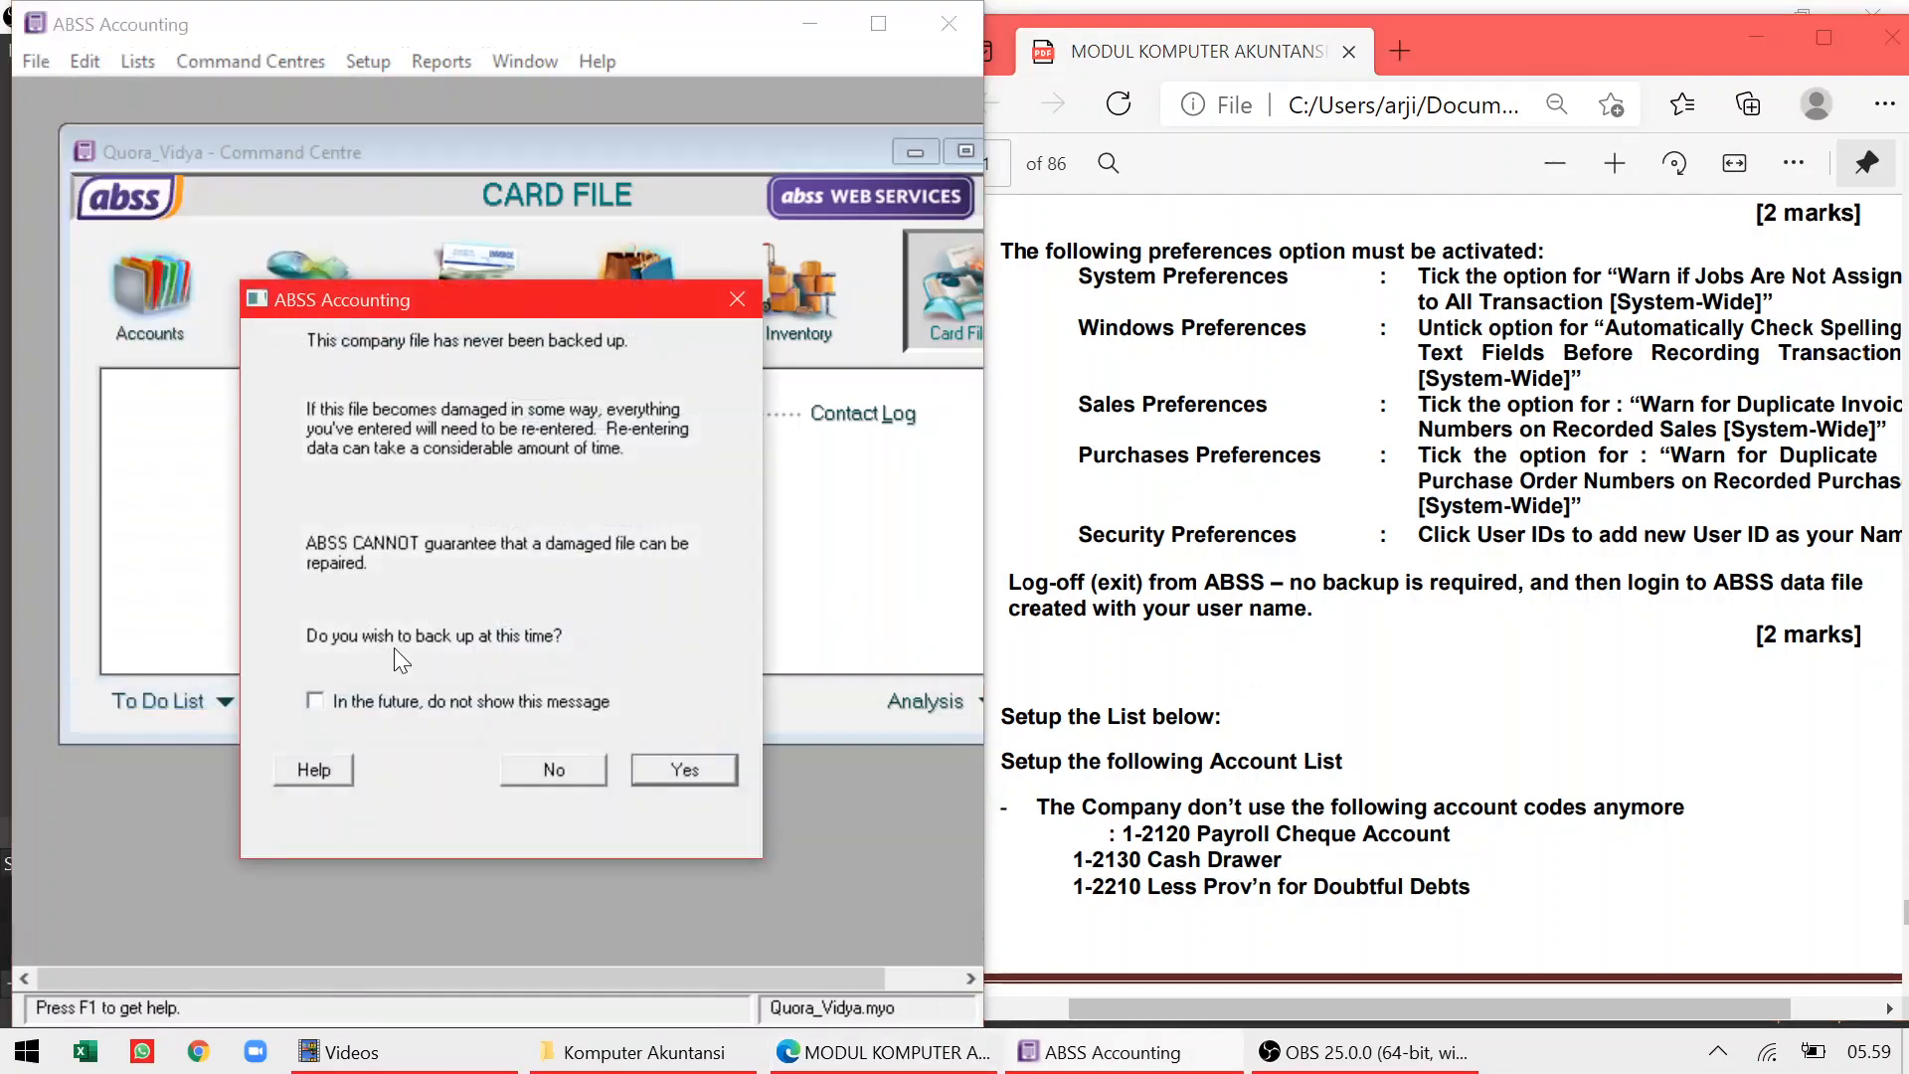
click(557, 776)
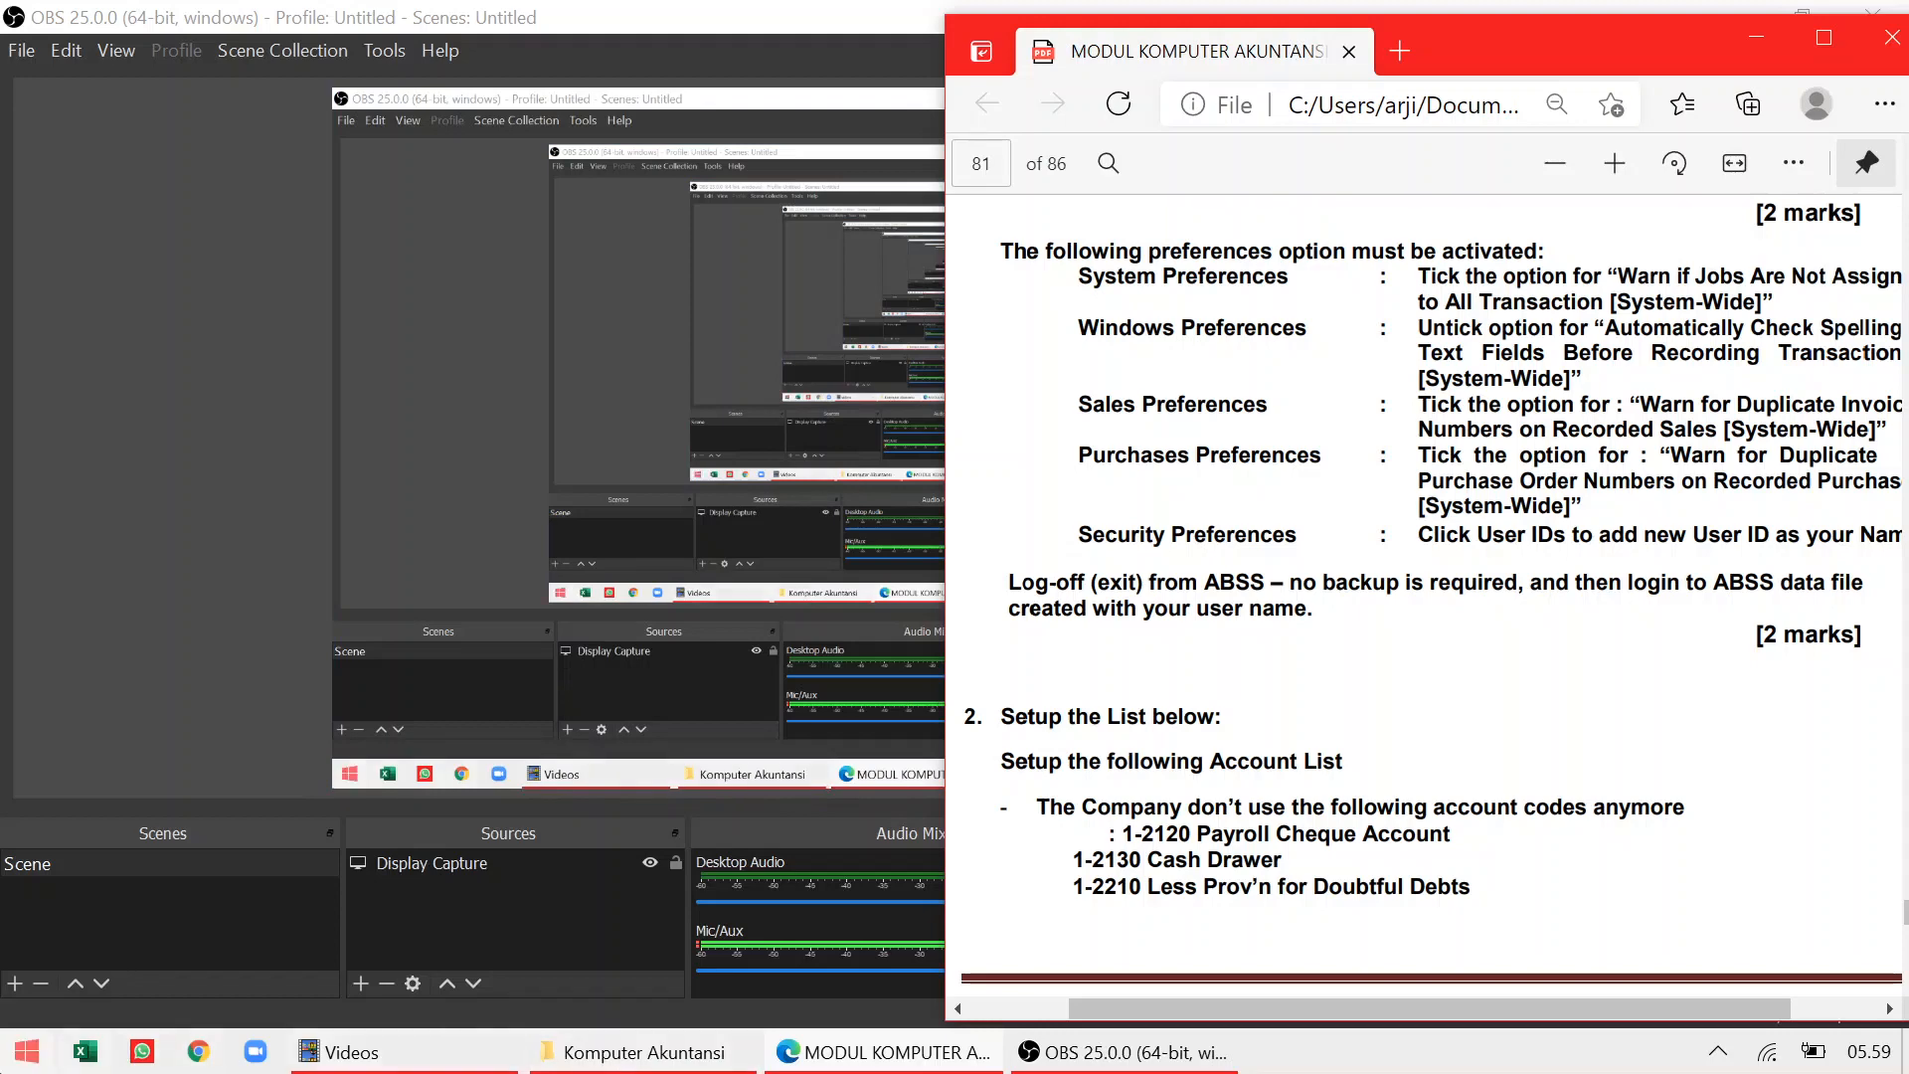
Search 'ab' in the Start menu and launch ABSS Accounting v25.0 INTL
click(27, 1052)
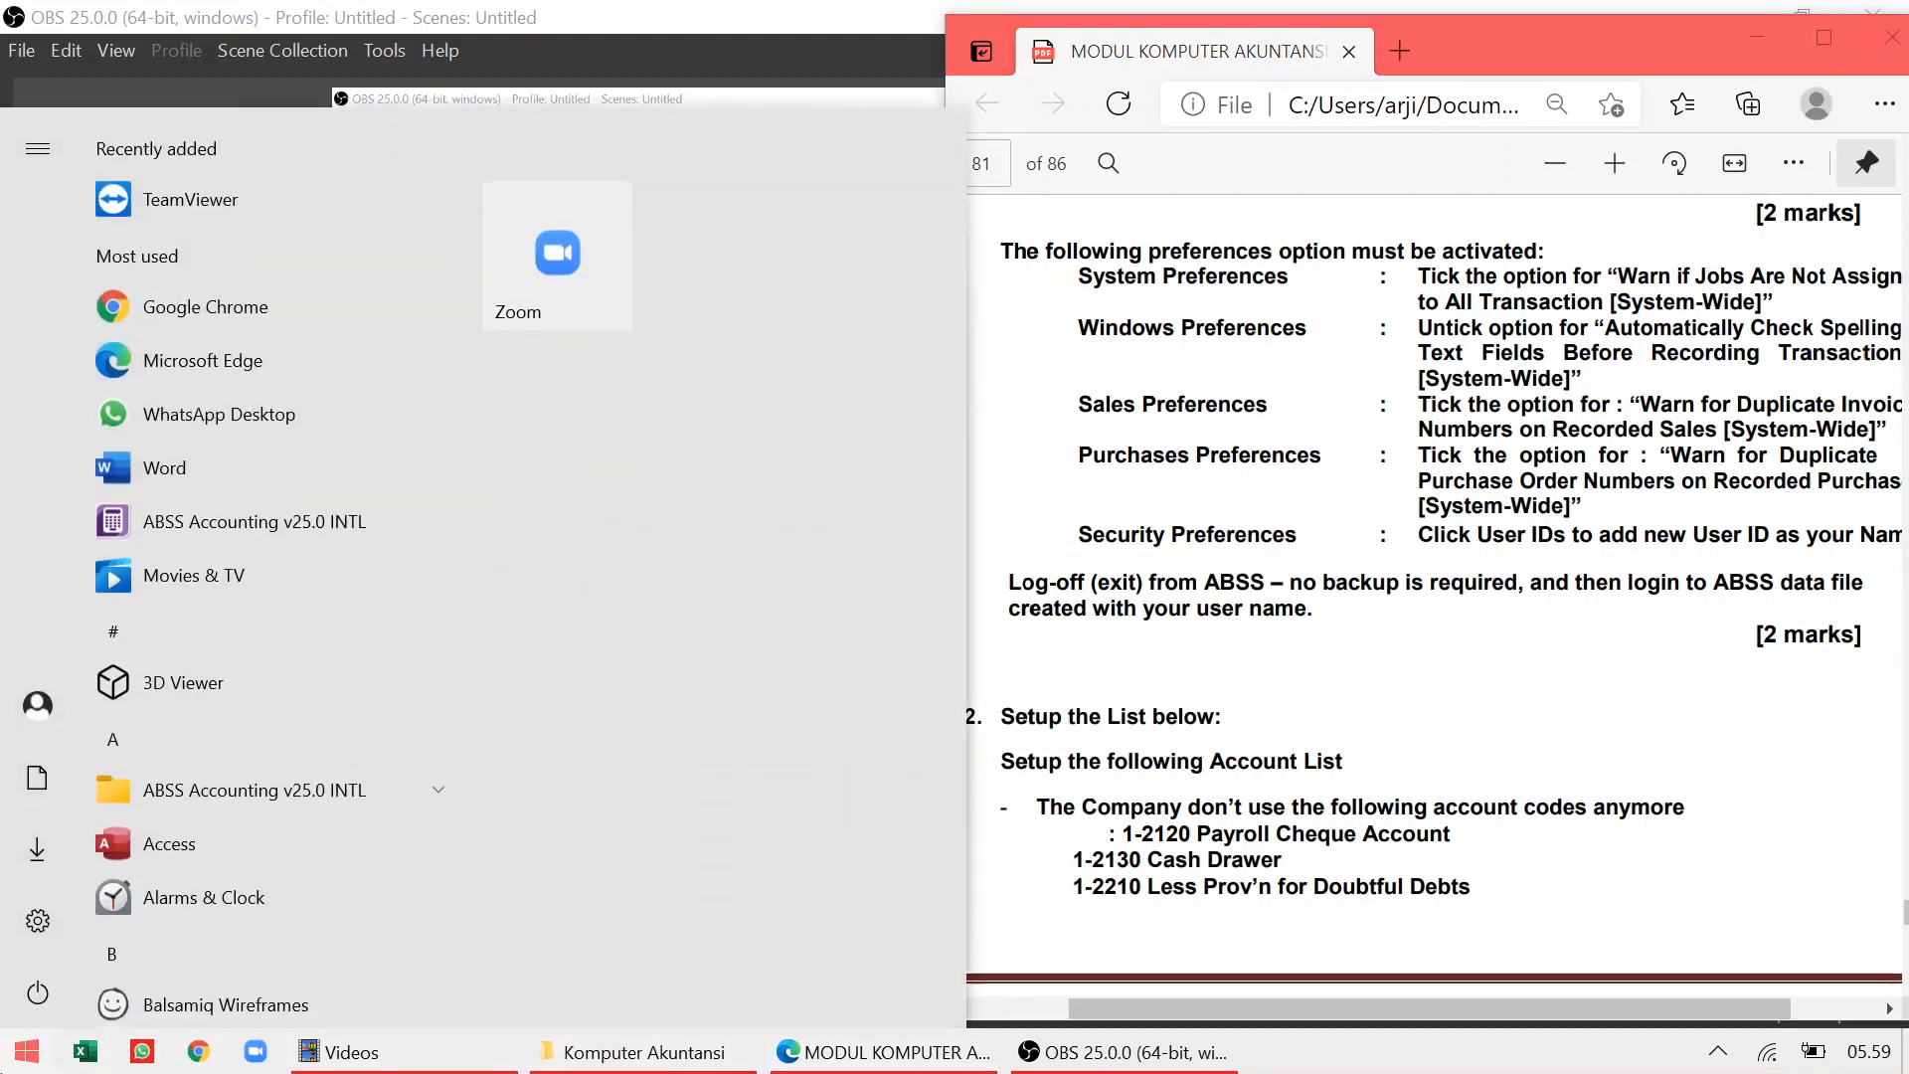
text(ab)
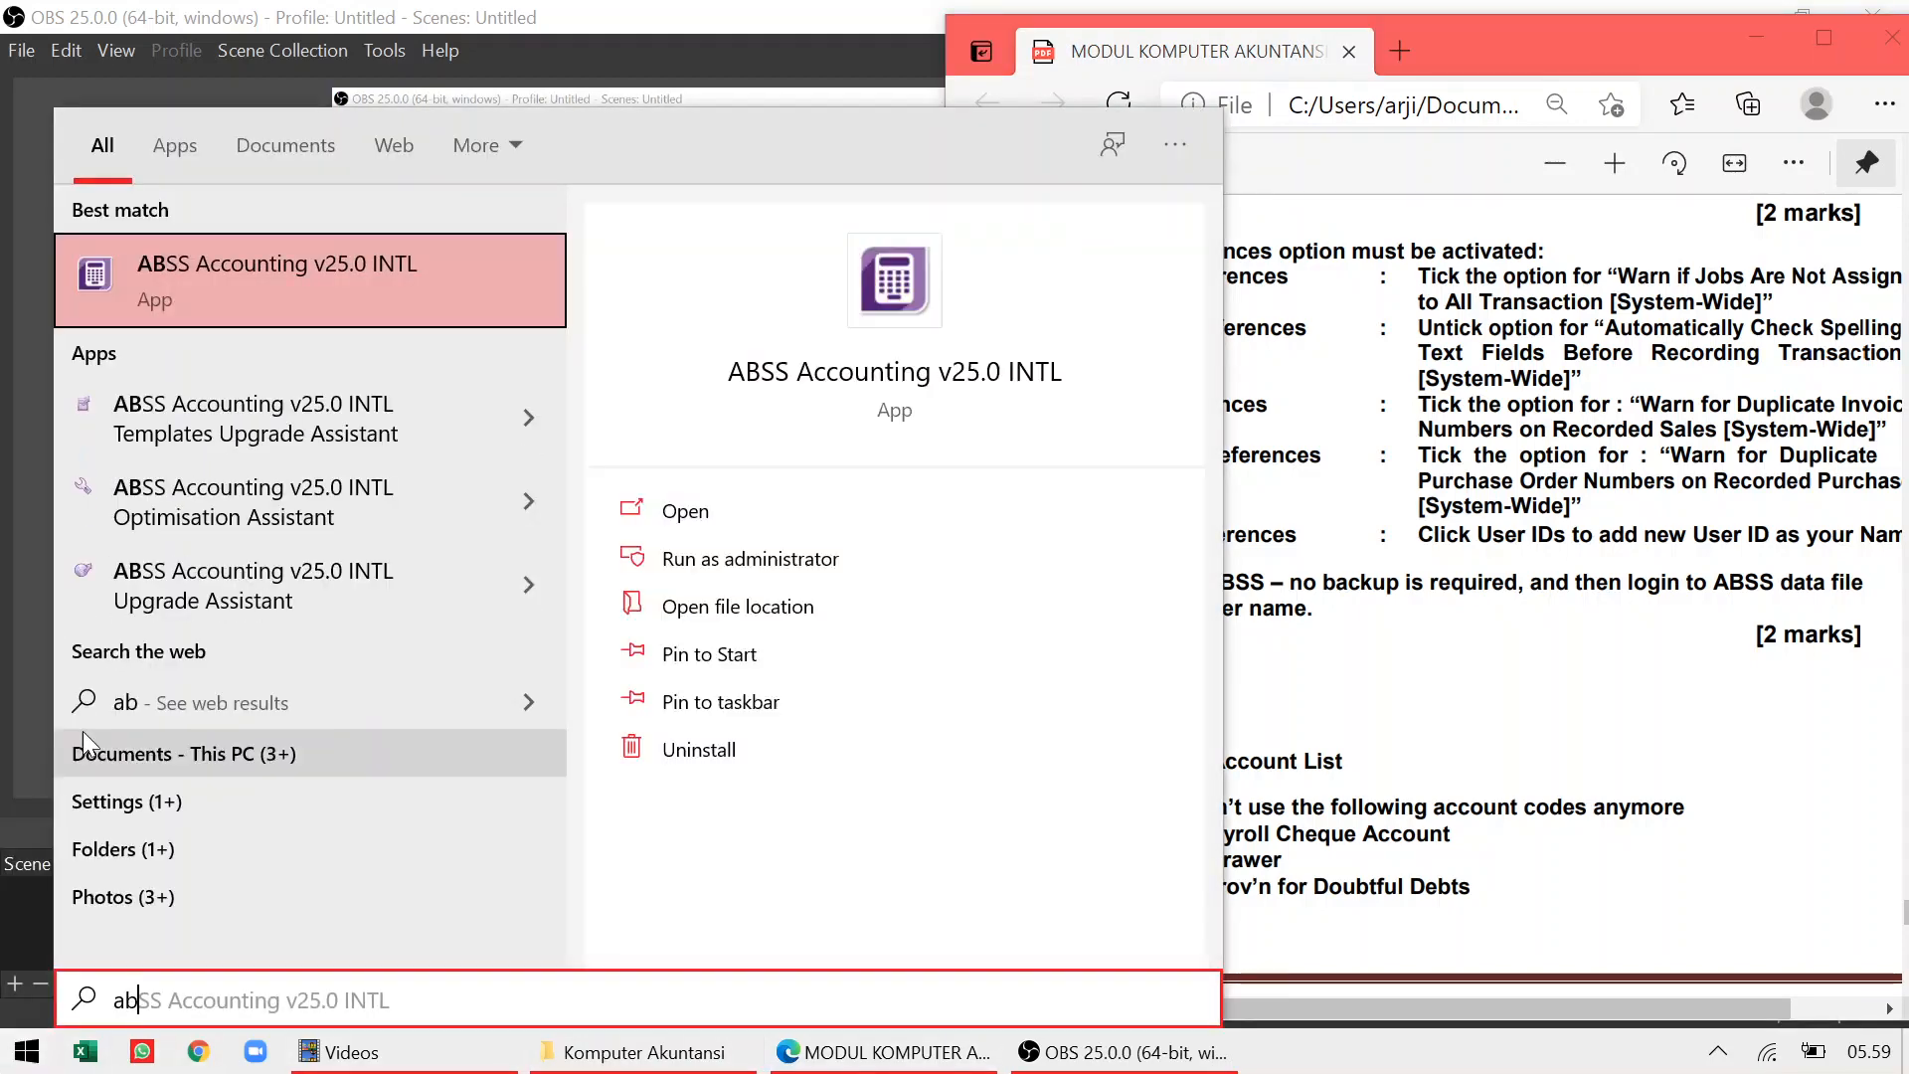
click(238, 279)
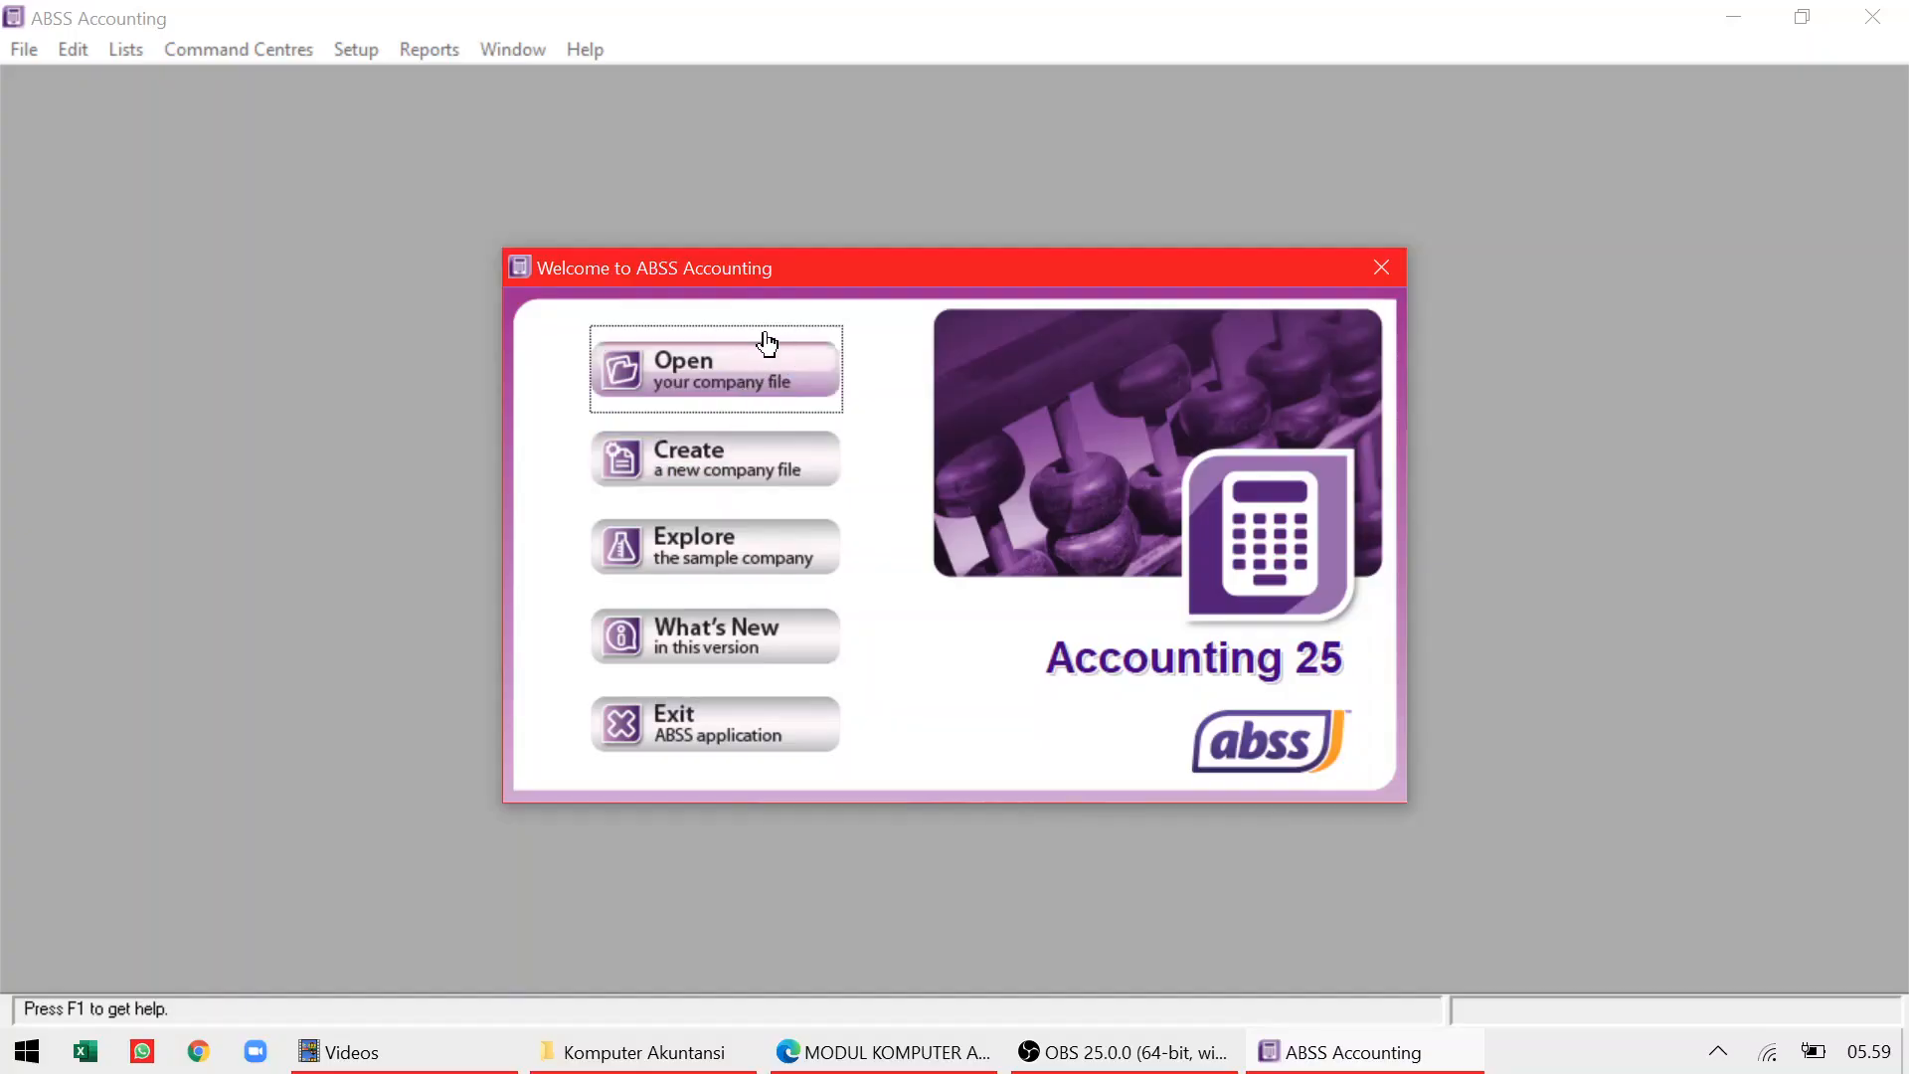
Open Quora_Vidya.myo and sign on with the new user ID and its password
click(764, 364)
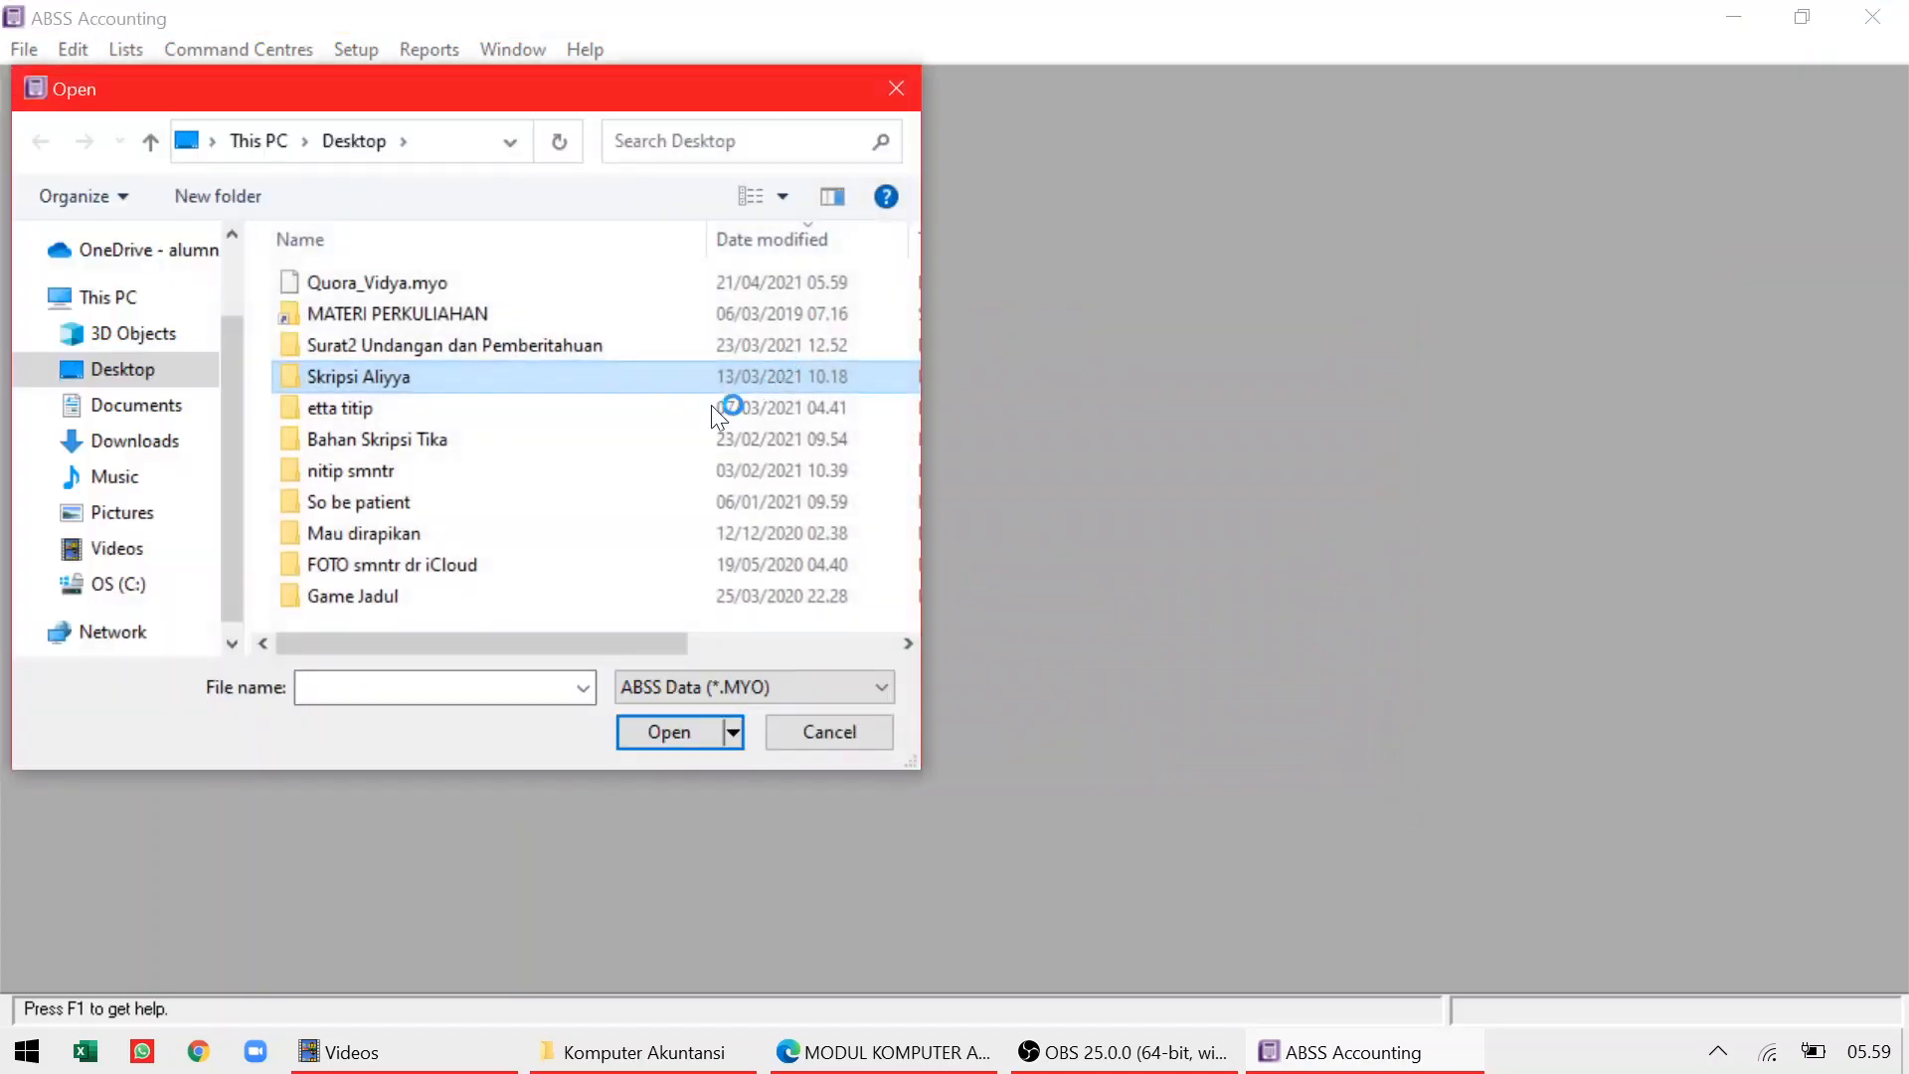
click(401, 283)
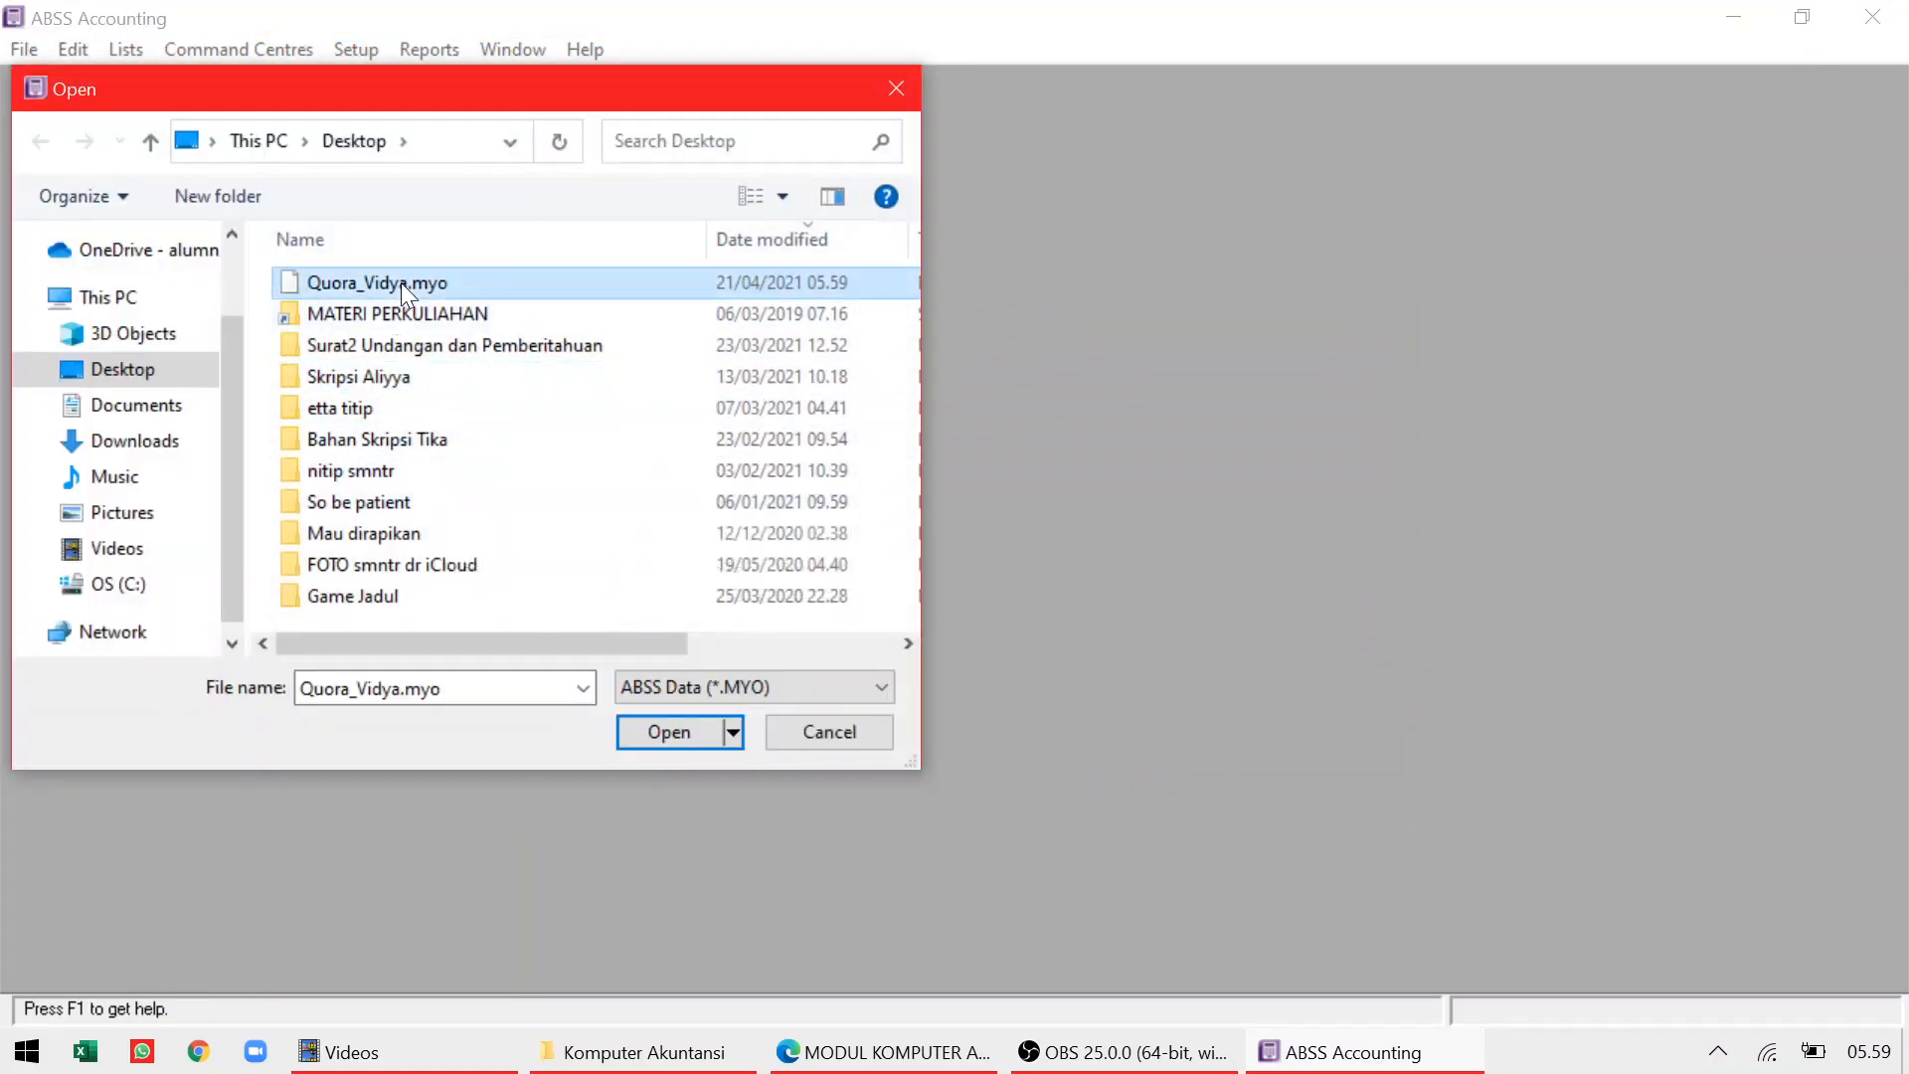
click(669, 731)
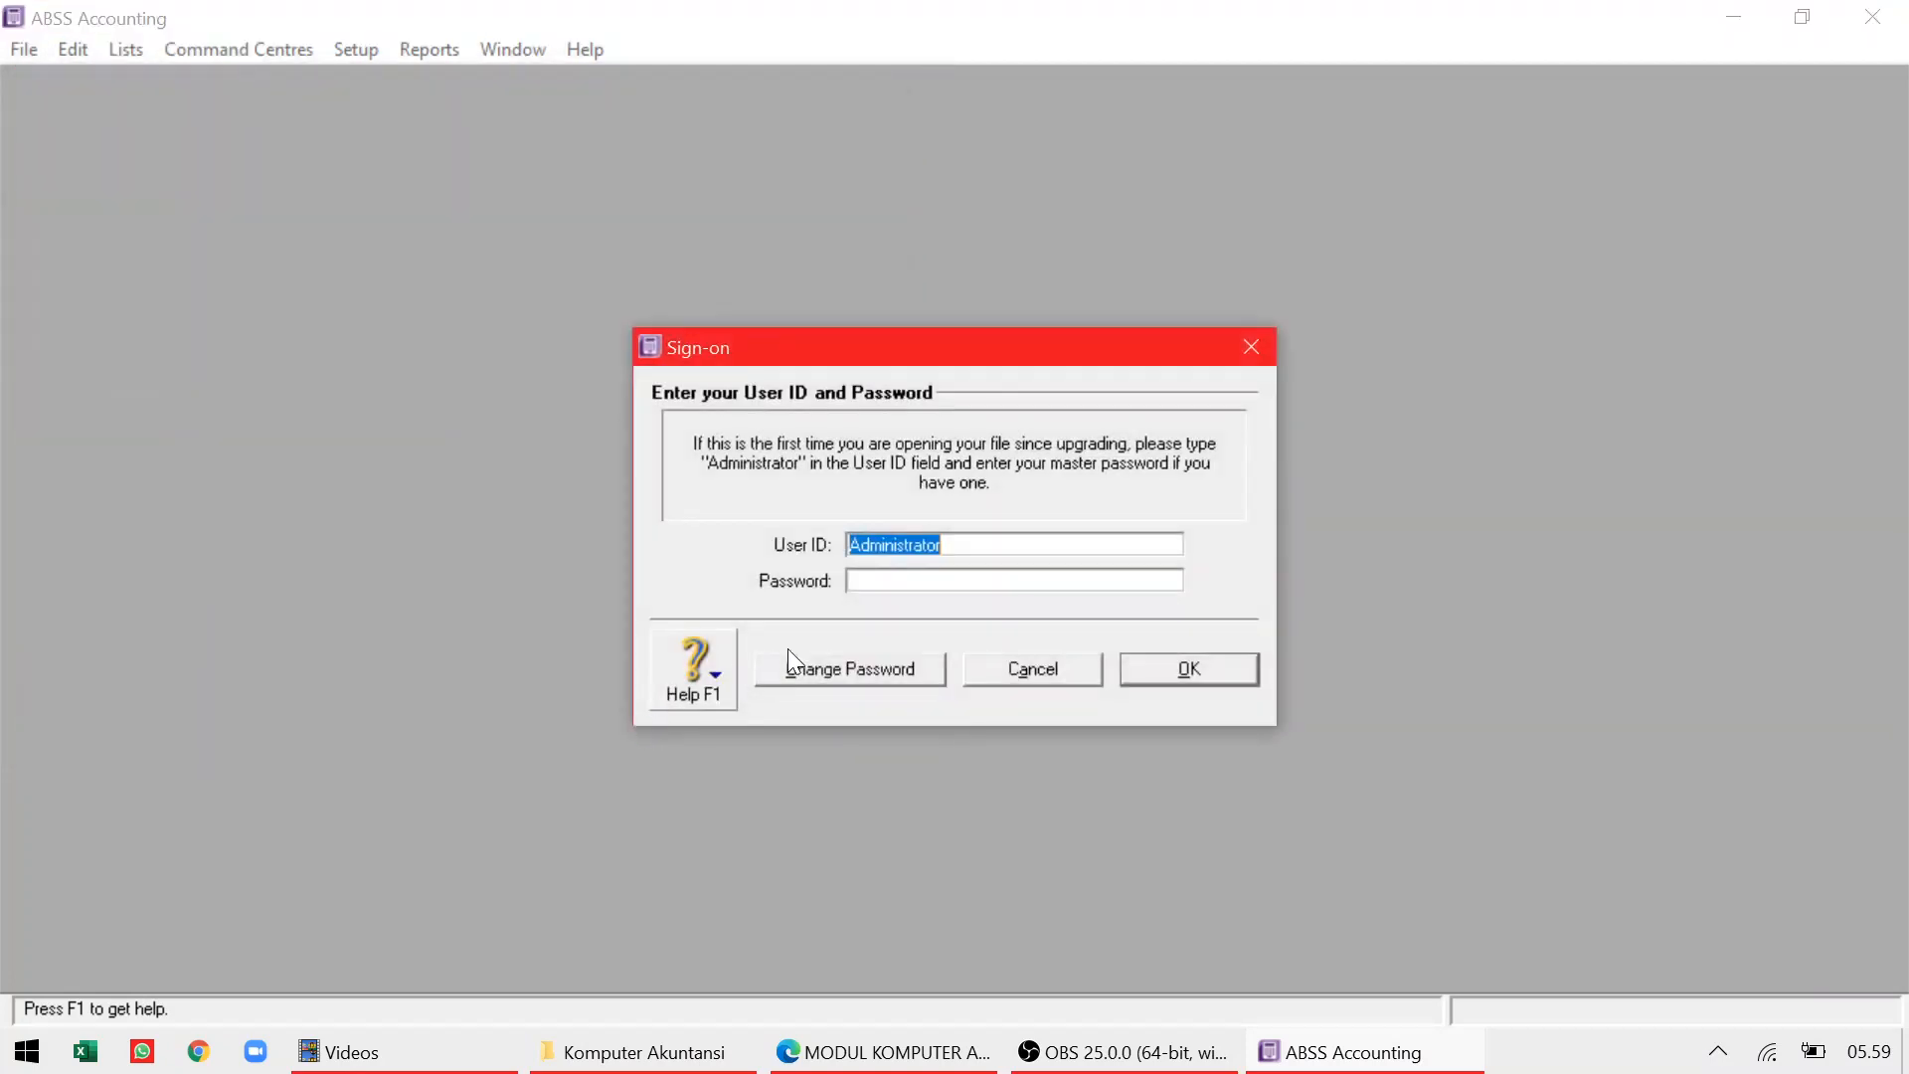
text(Rahmanita)
key(Tab)
text(*)
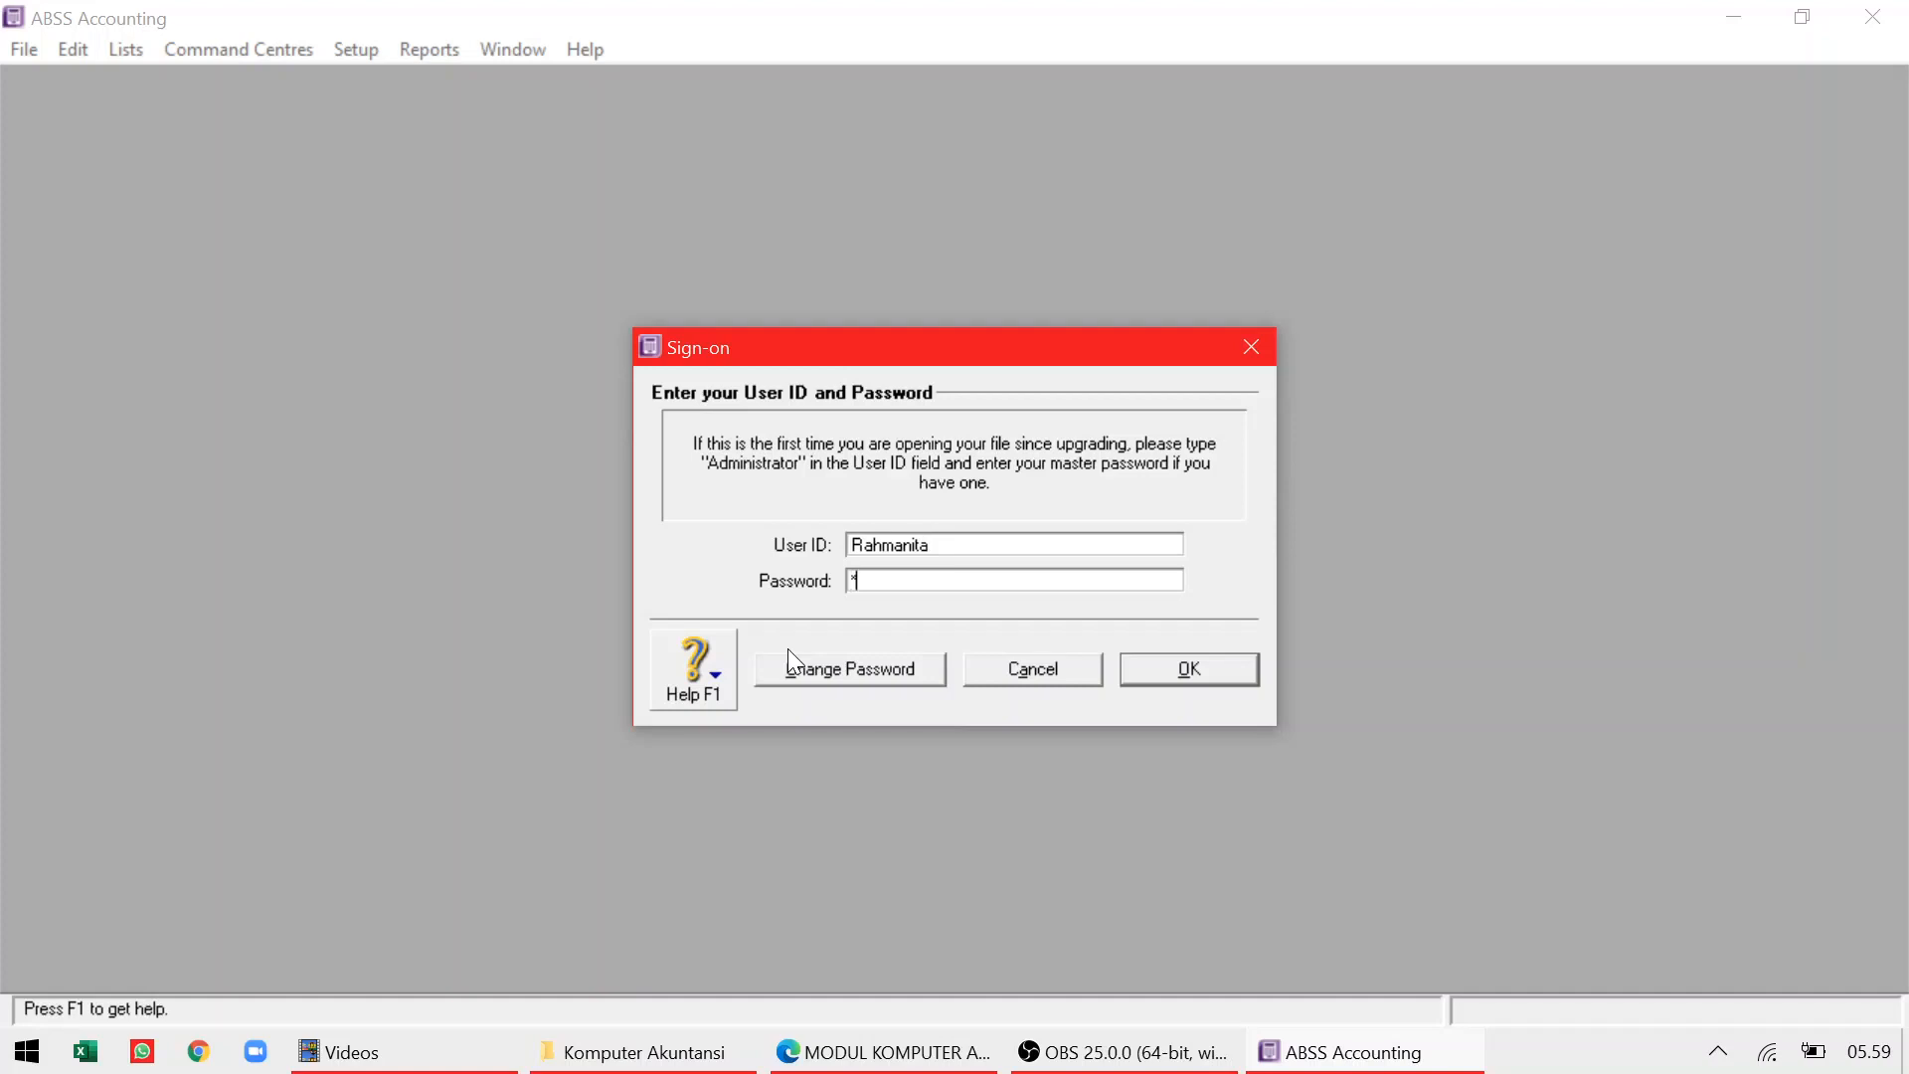
text(****)
click(1215, 670)
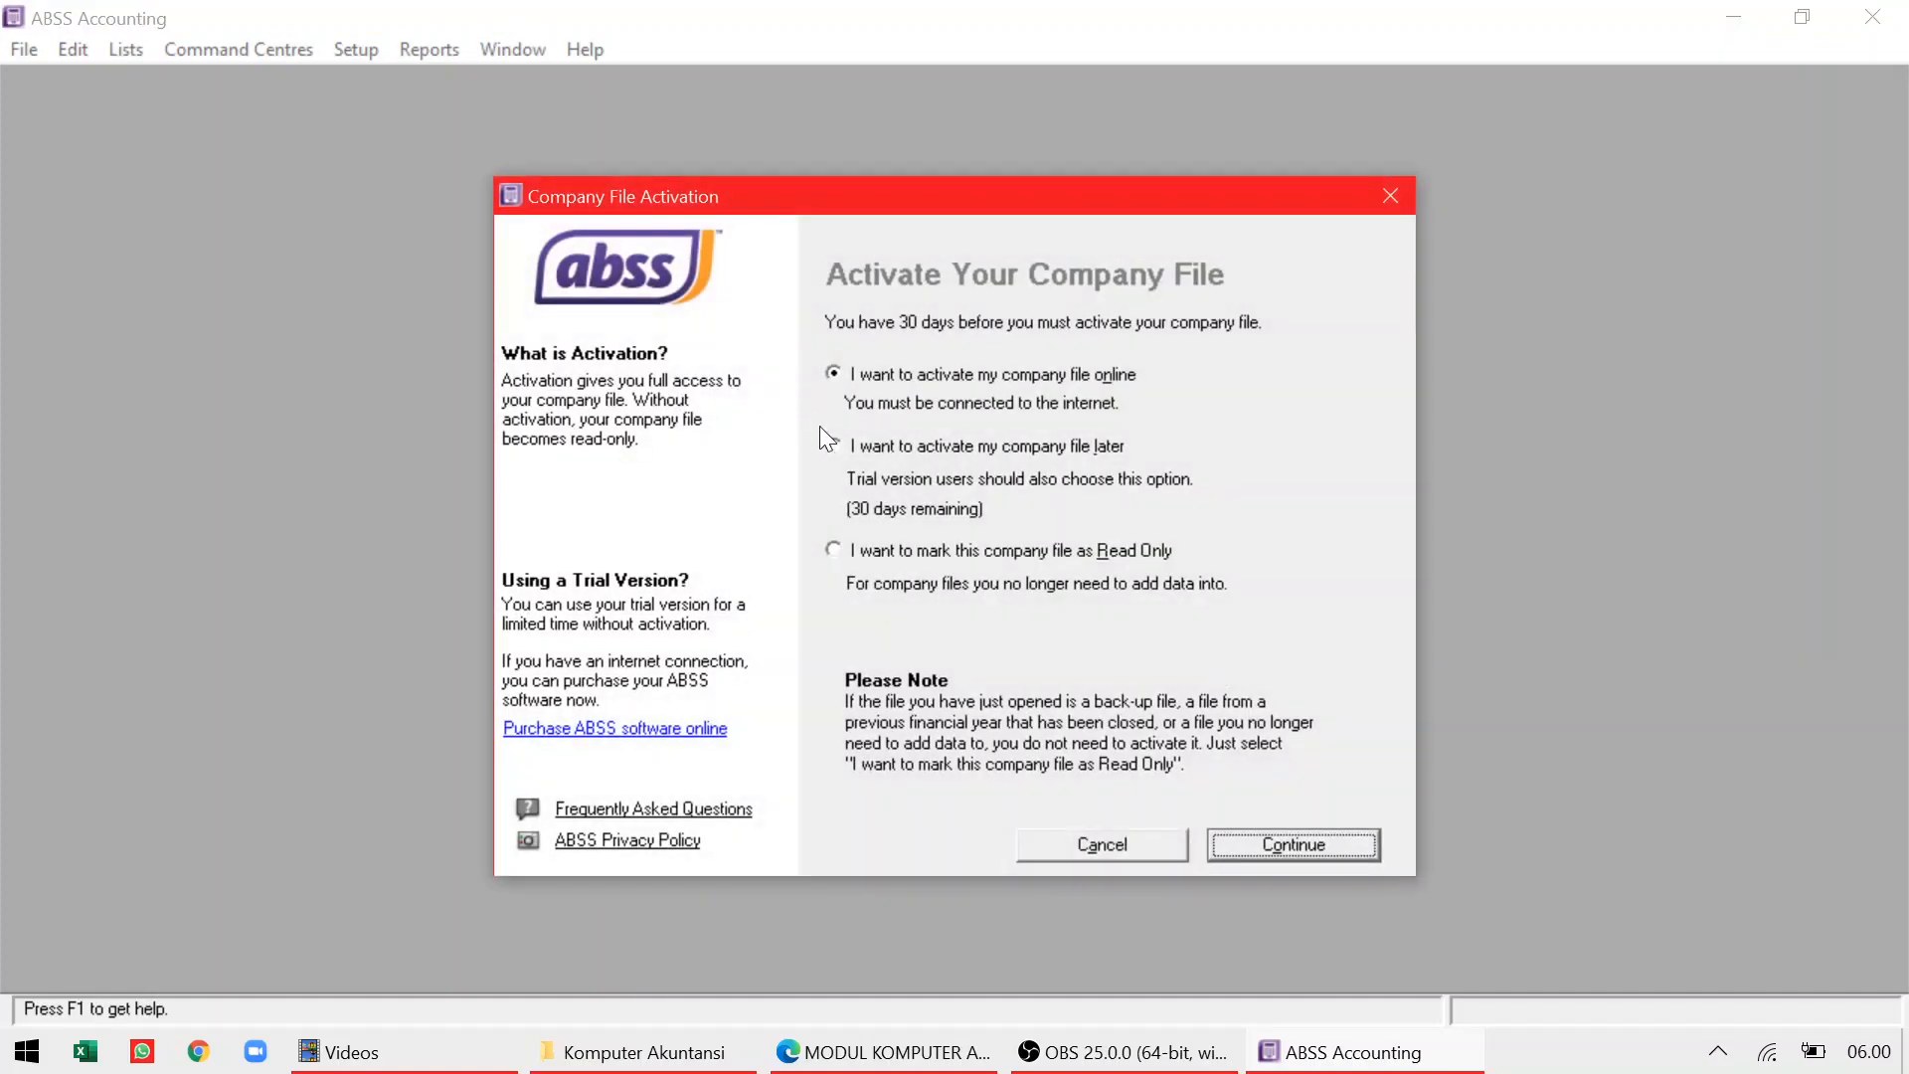
Postpone activation, acknowledge the 30-day notice, and skip data verification
click(842, 453)
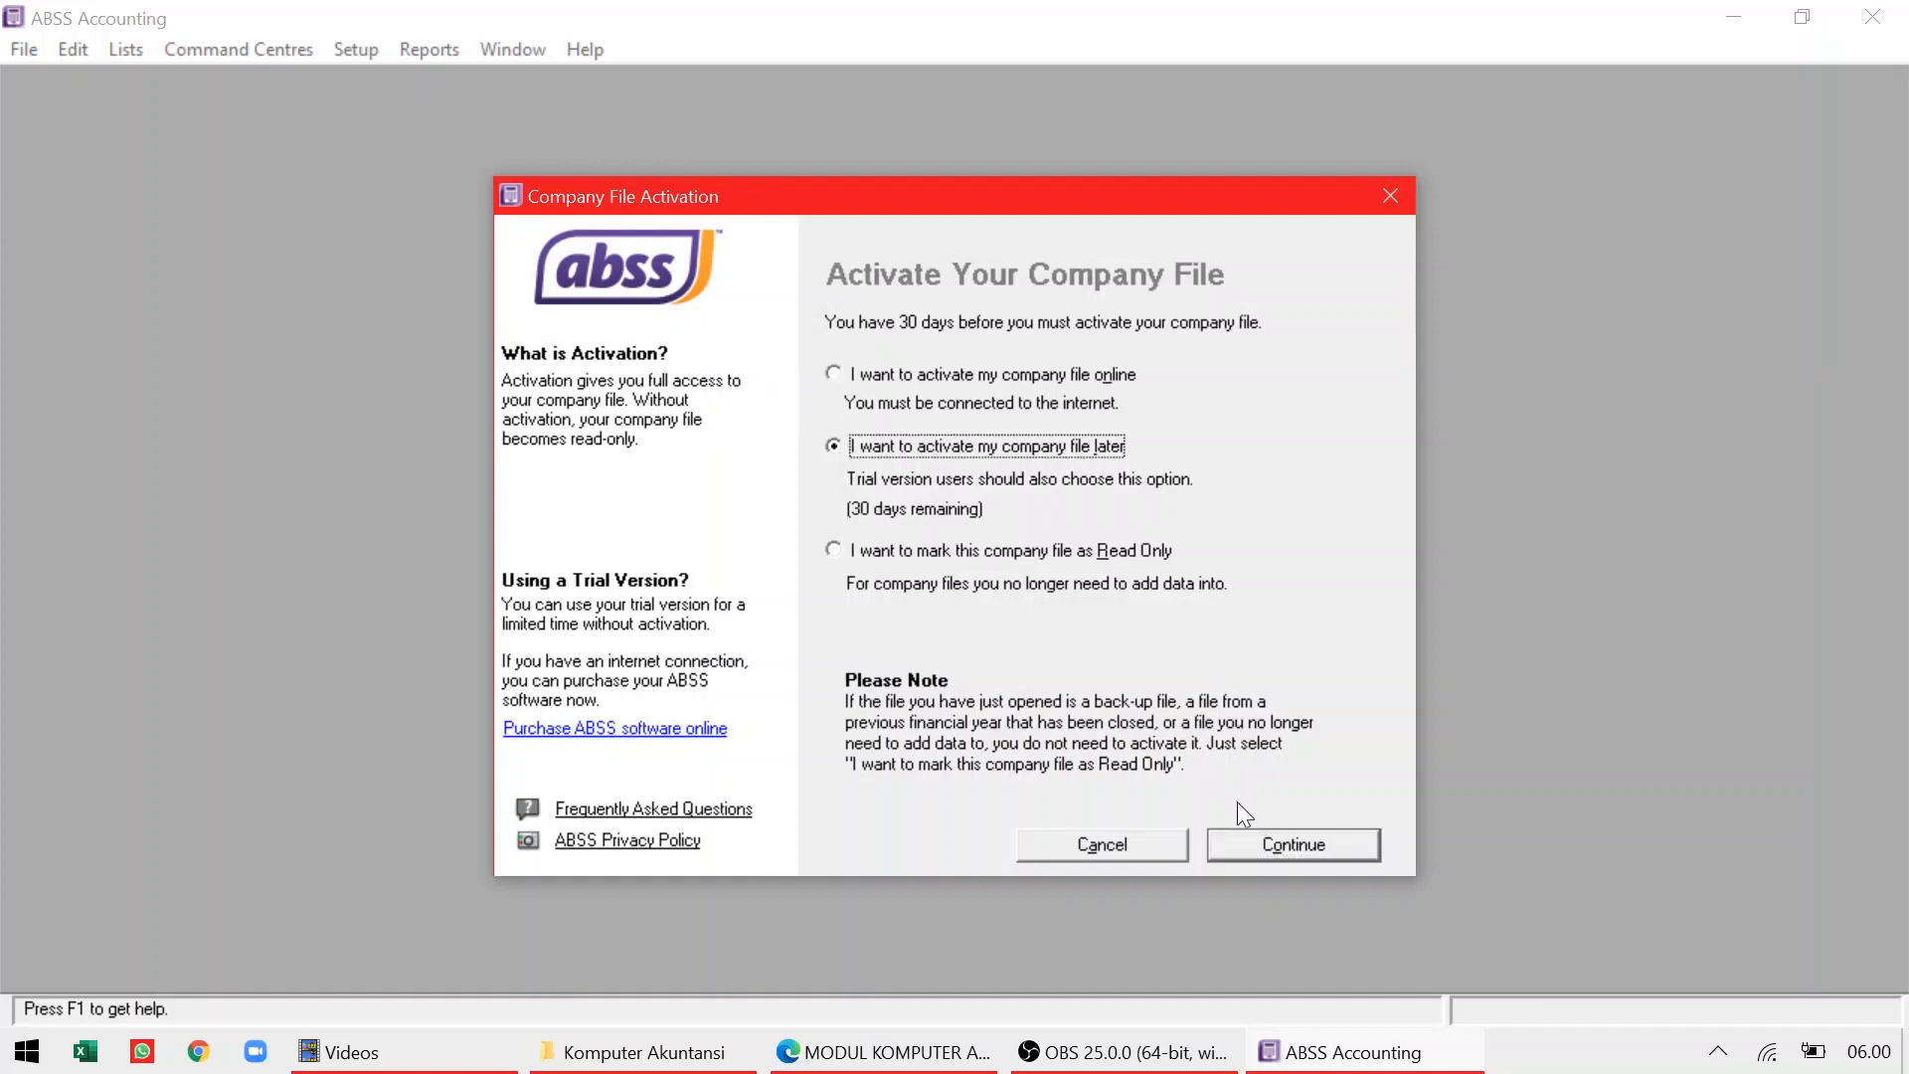
click(1251, 842)
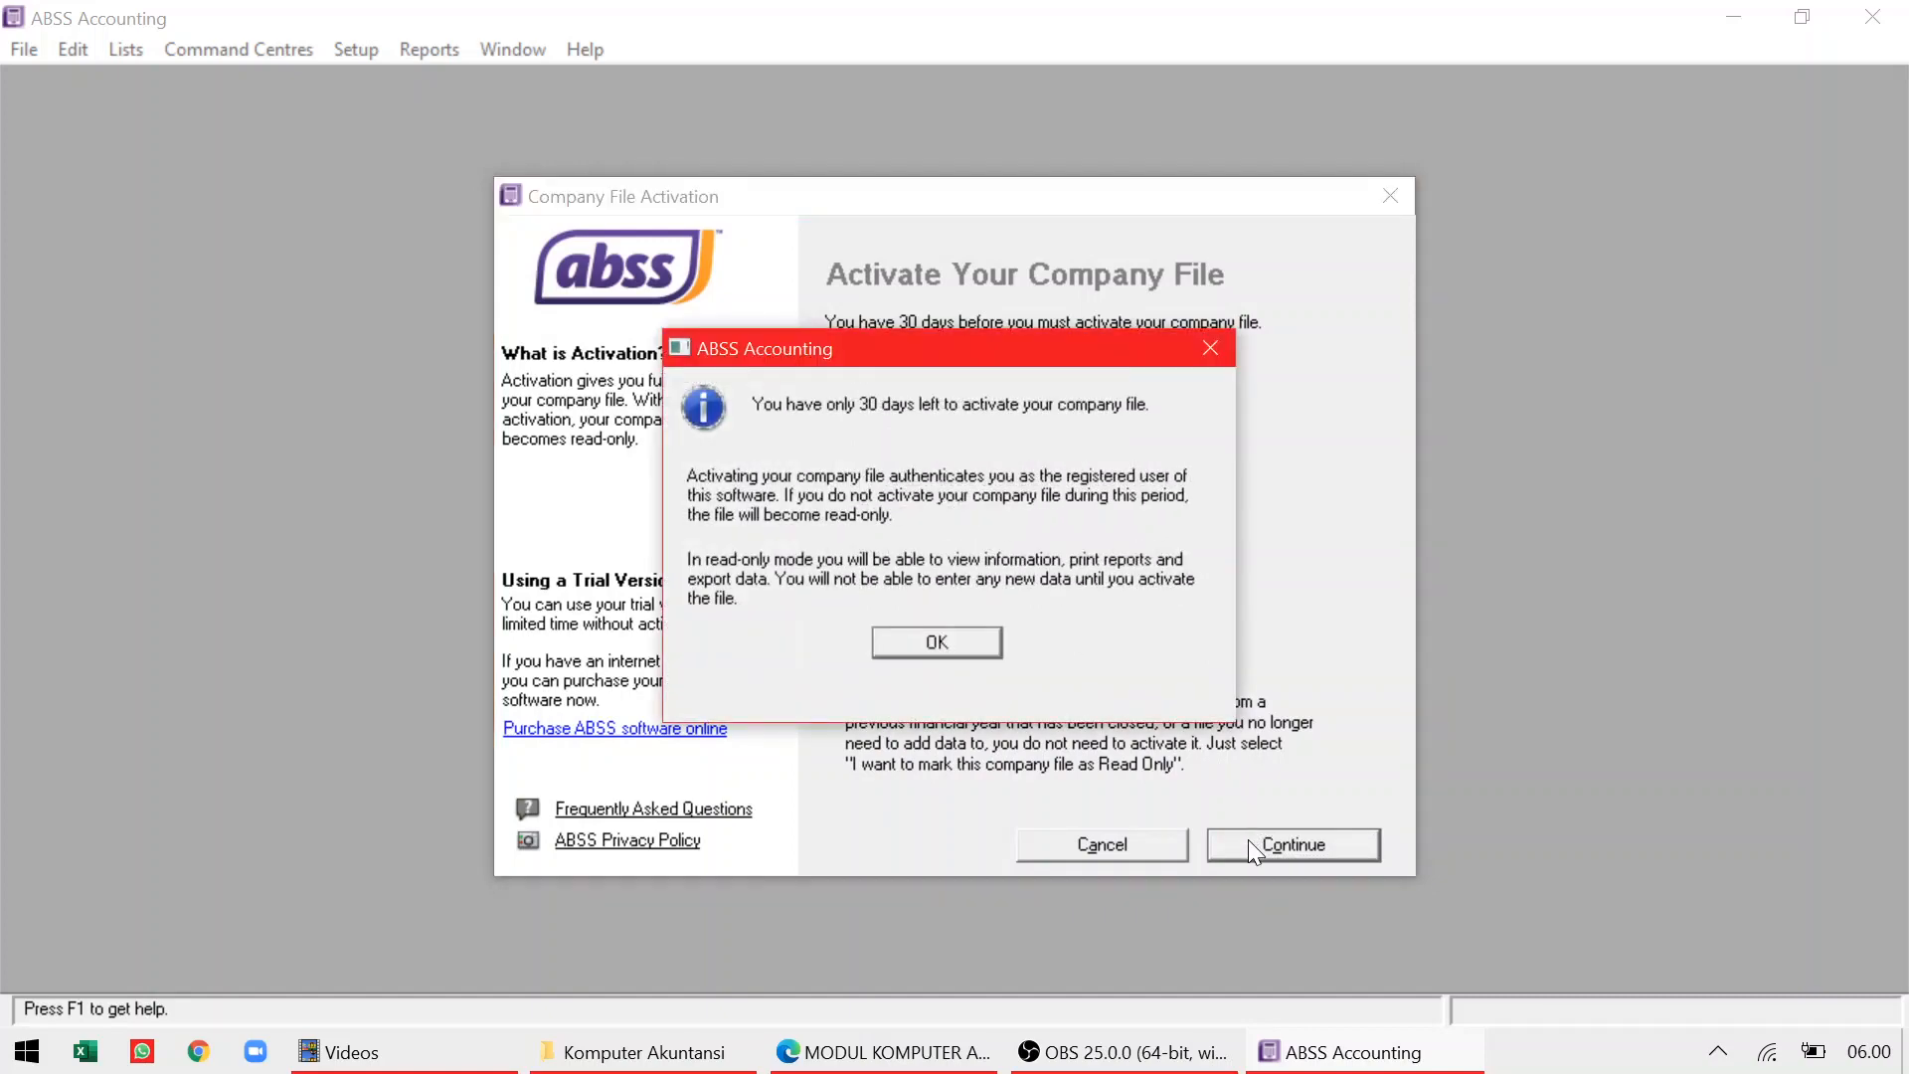
key(Return)
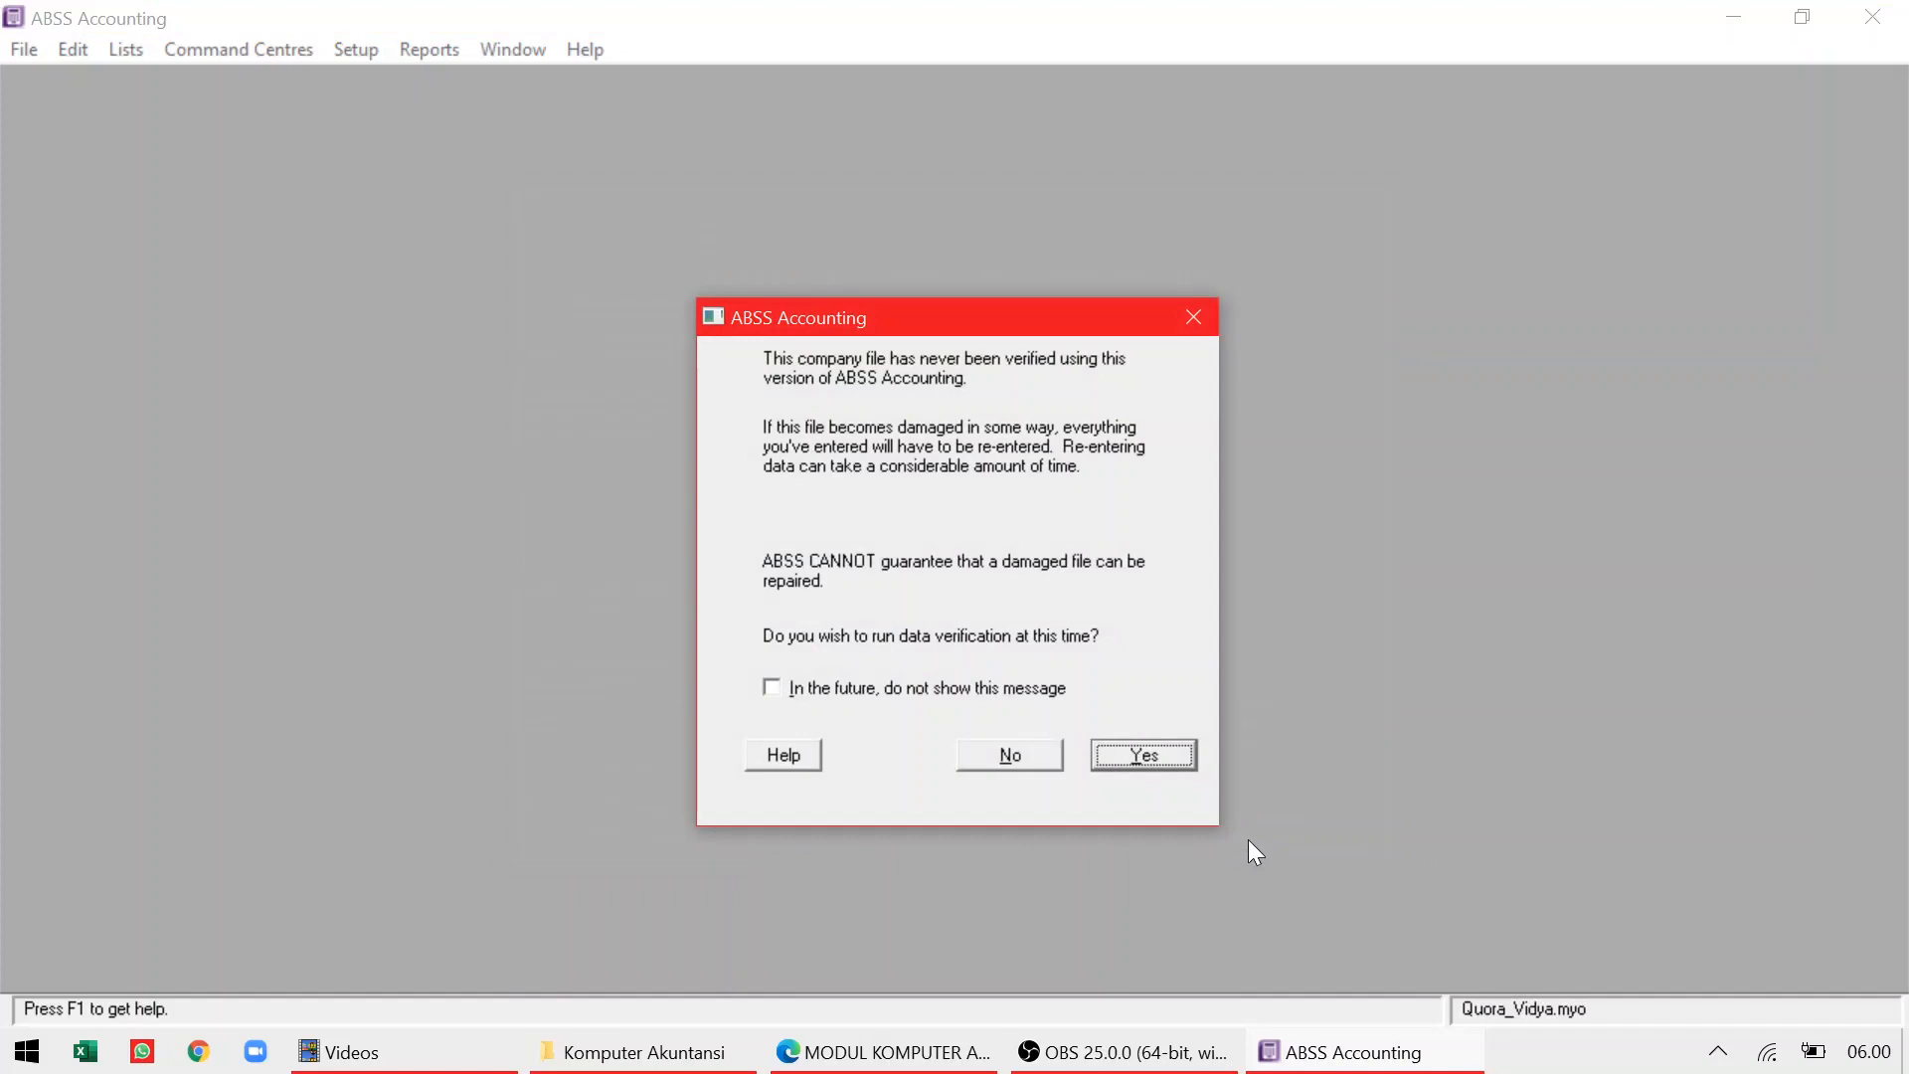
click(1018, 761)
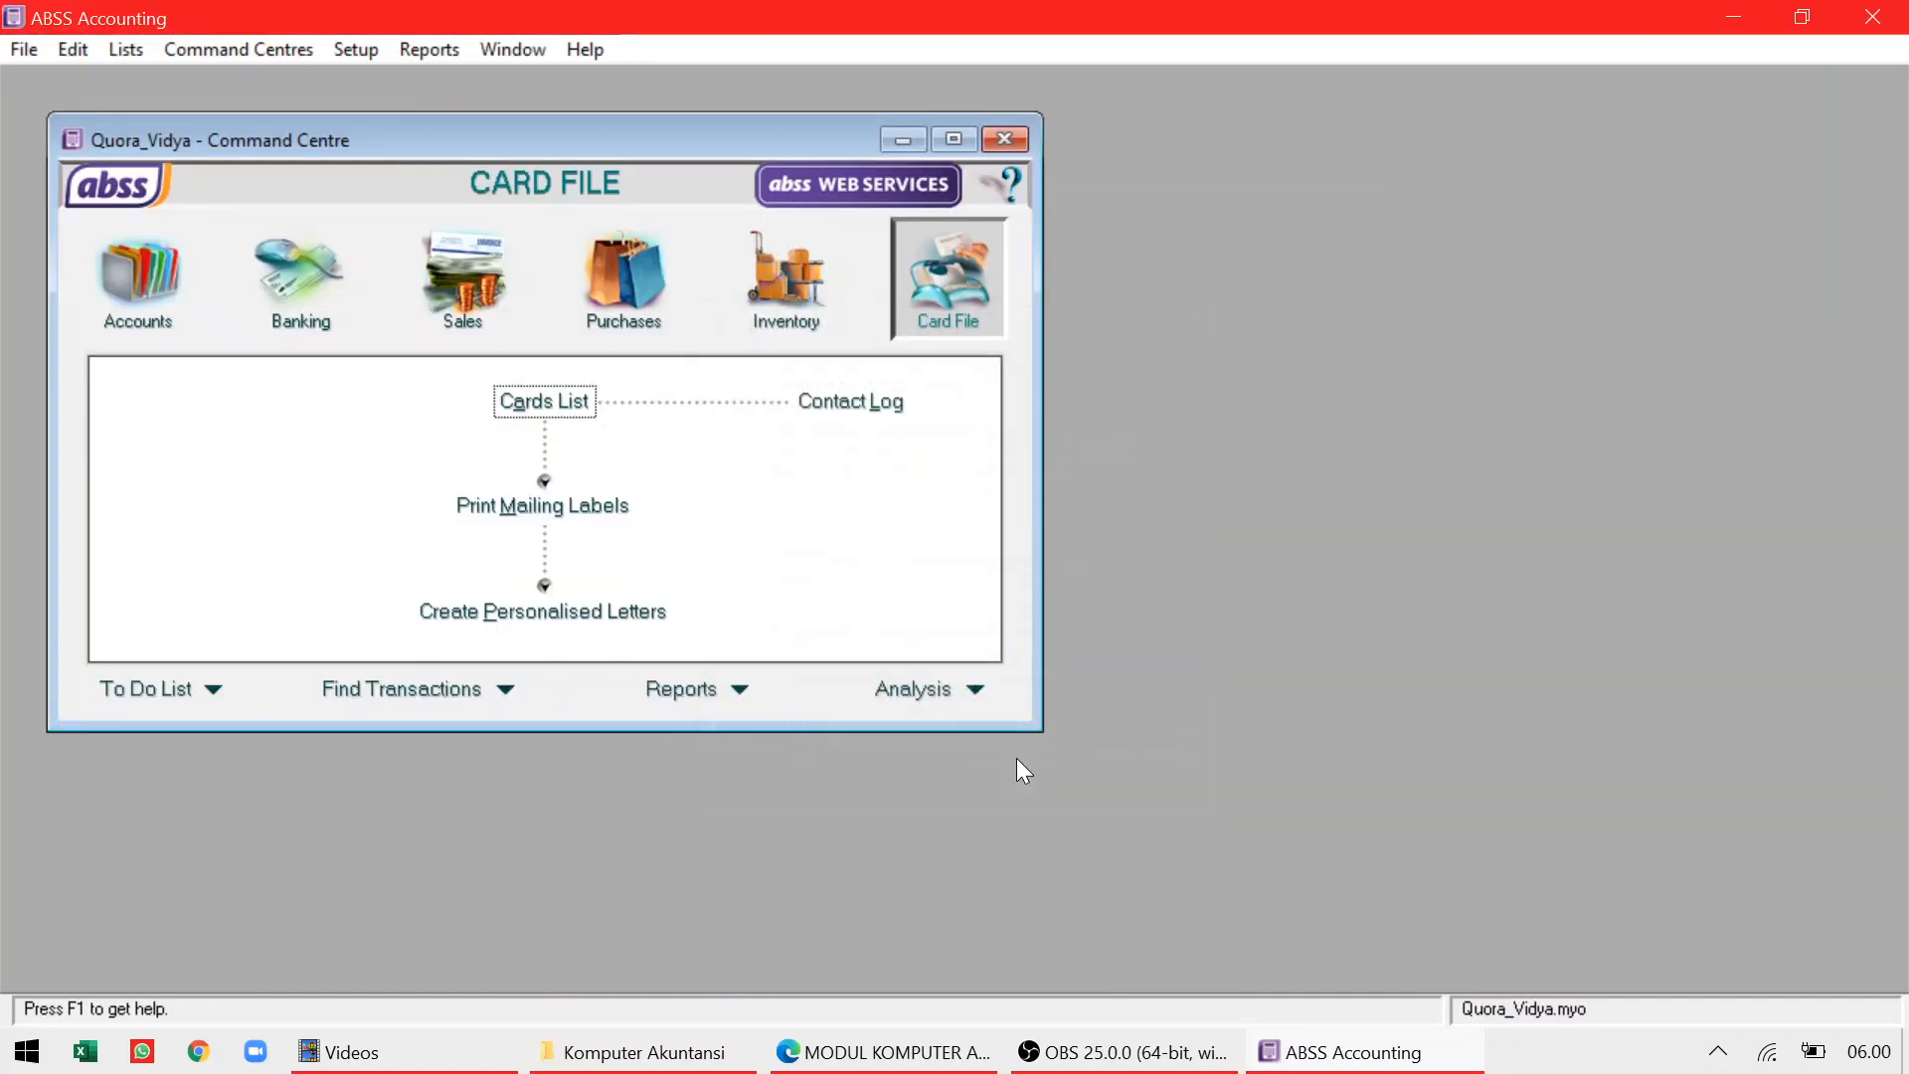
Resize the ABSS window to sit beside the assignment PDF and scroll the PDF down
click(1802, 17)
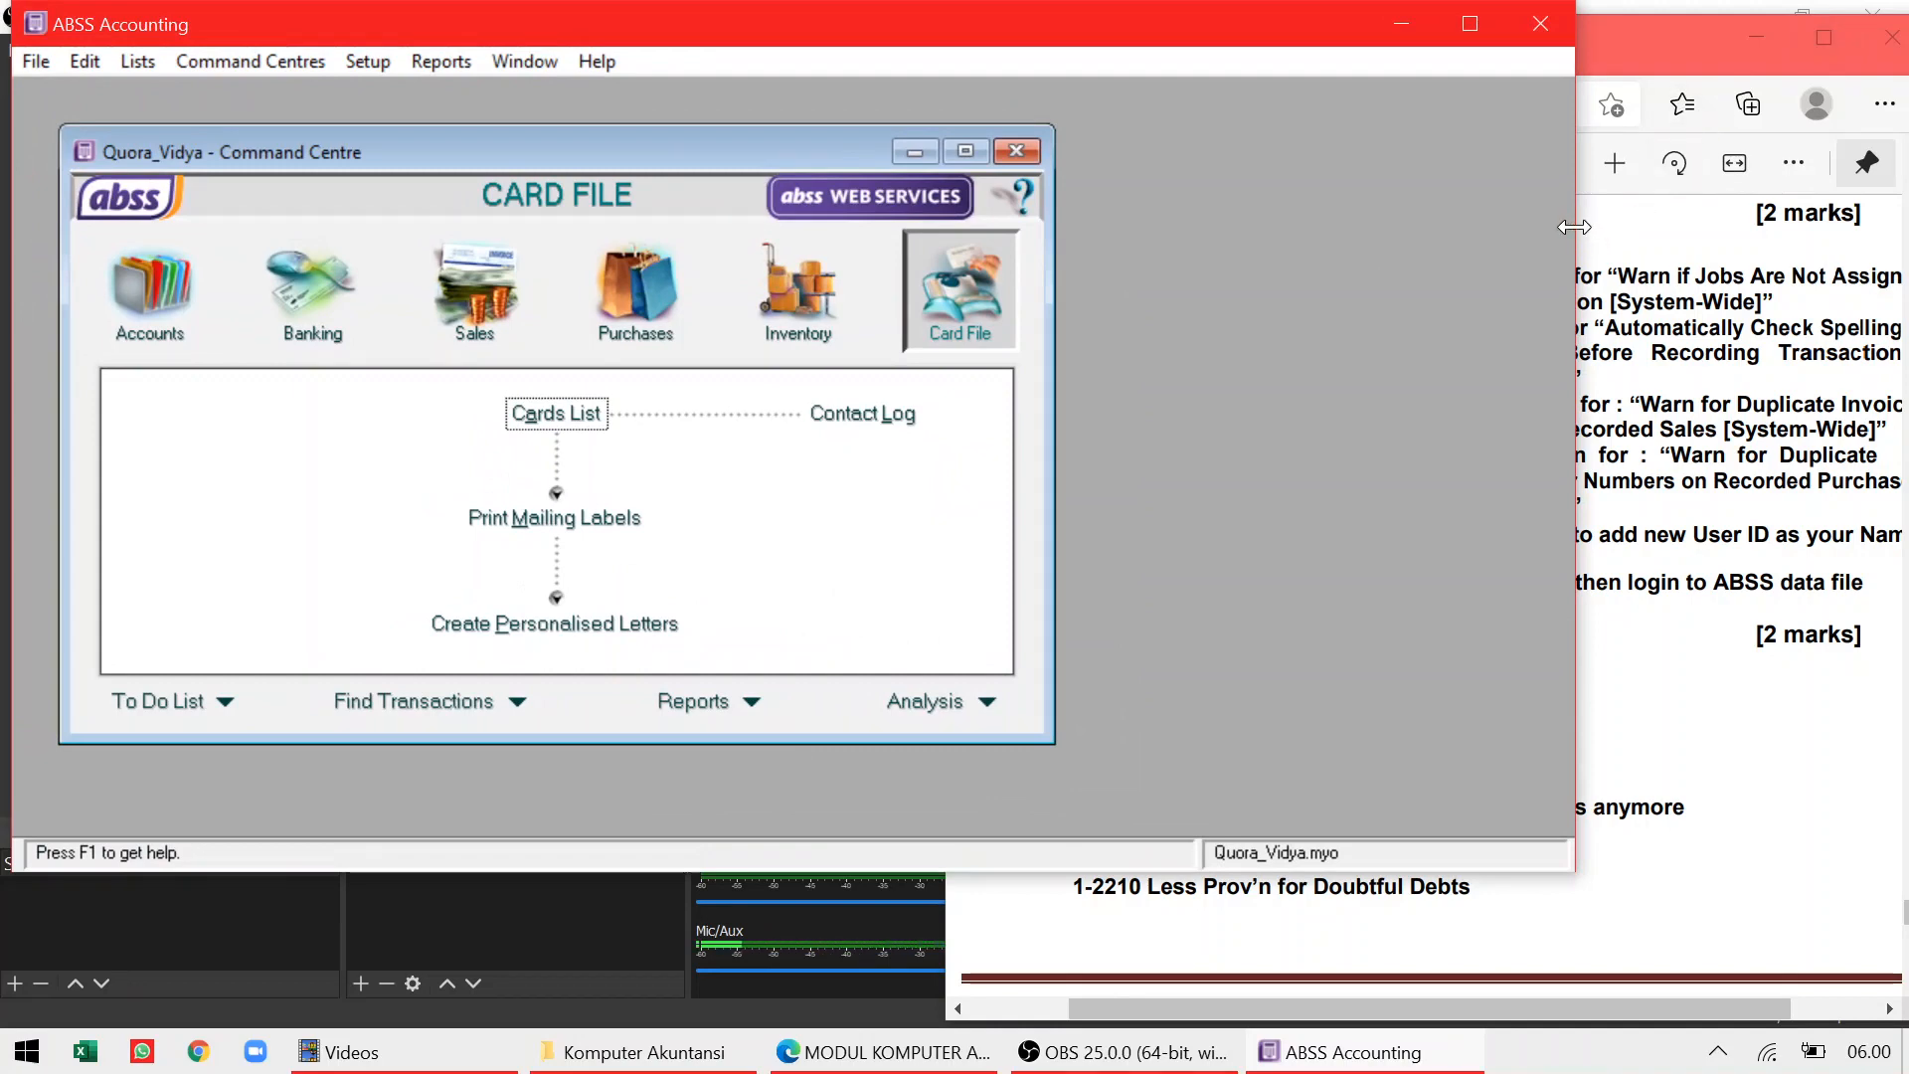
drag(1576, 312, 1065, 311)
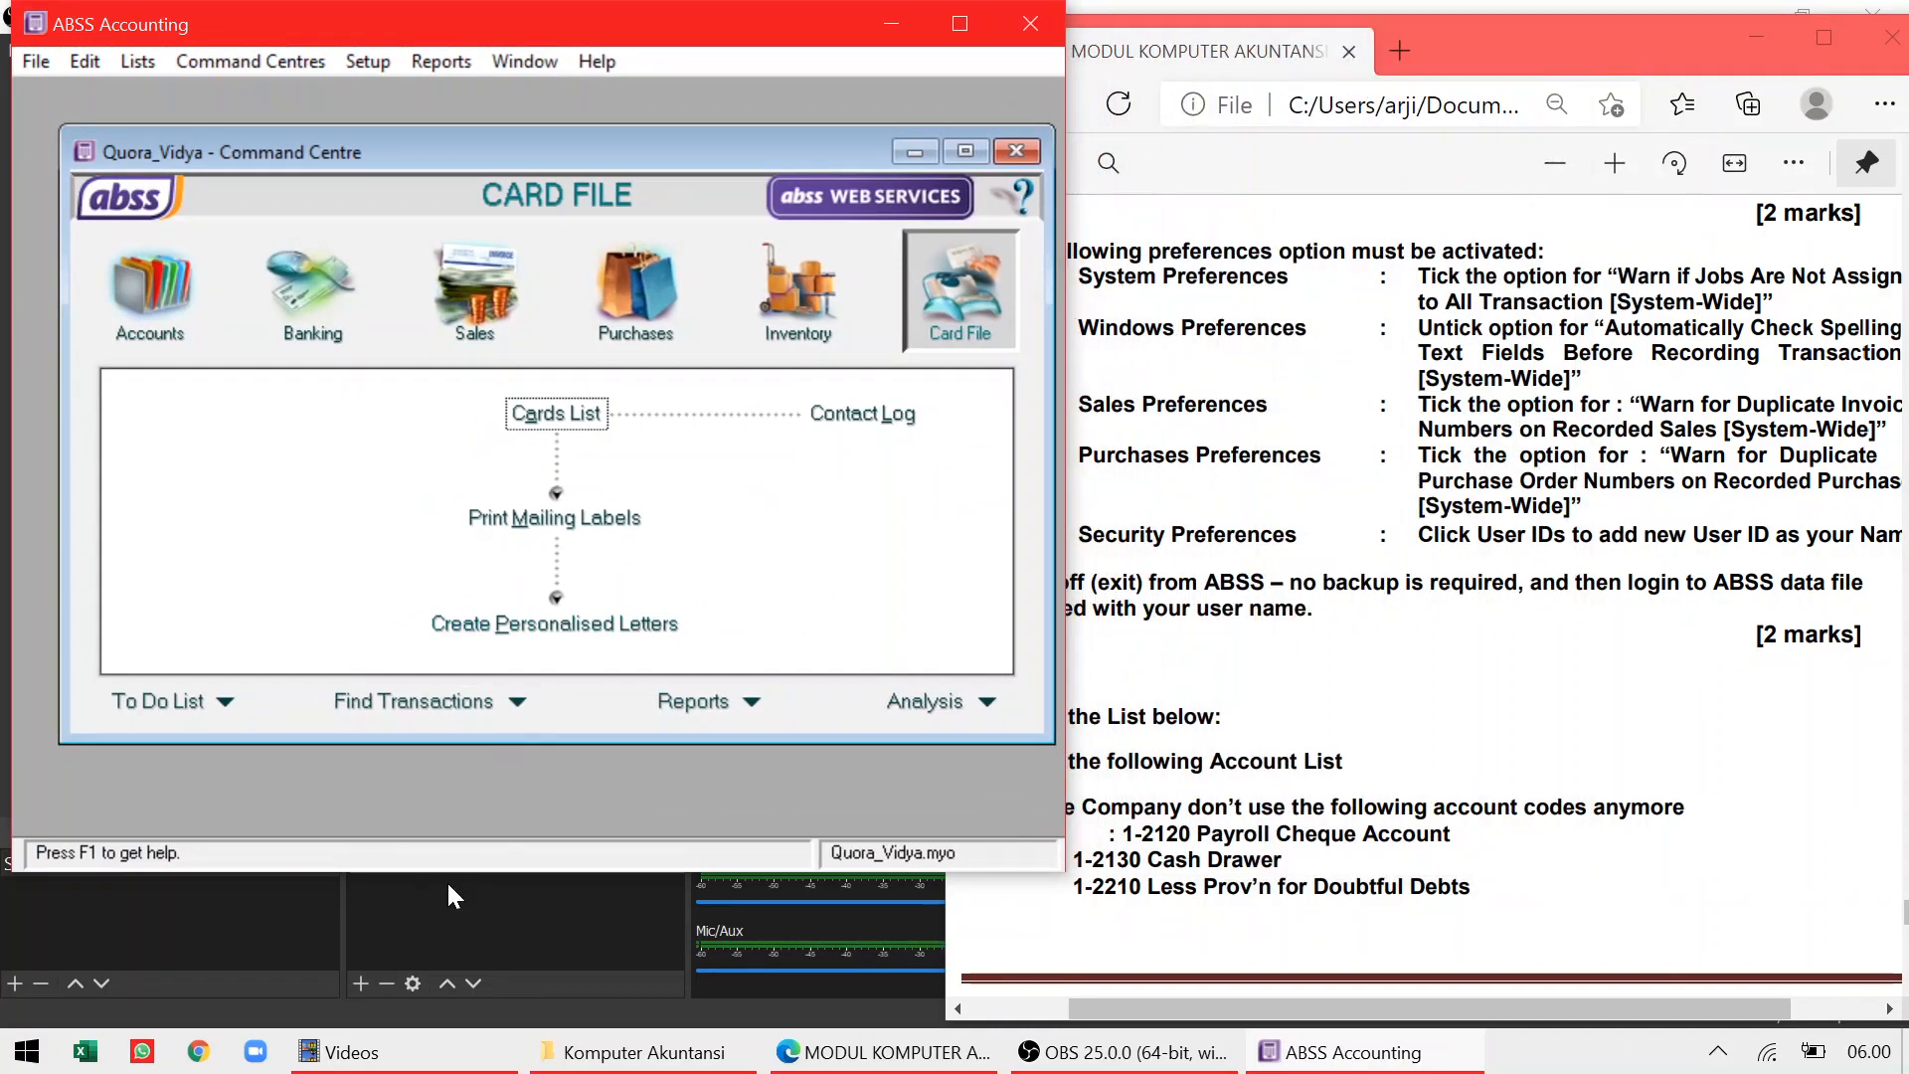
drag(450, 872, 455, 1026)
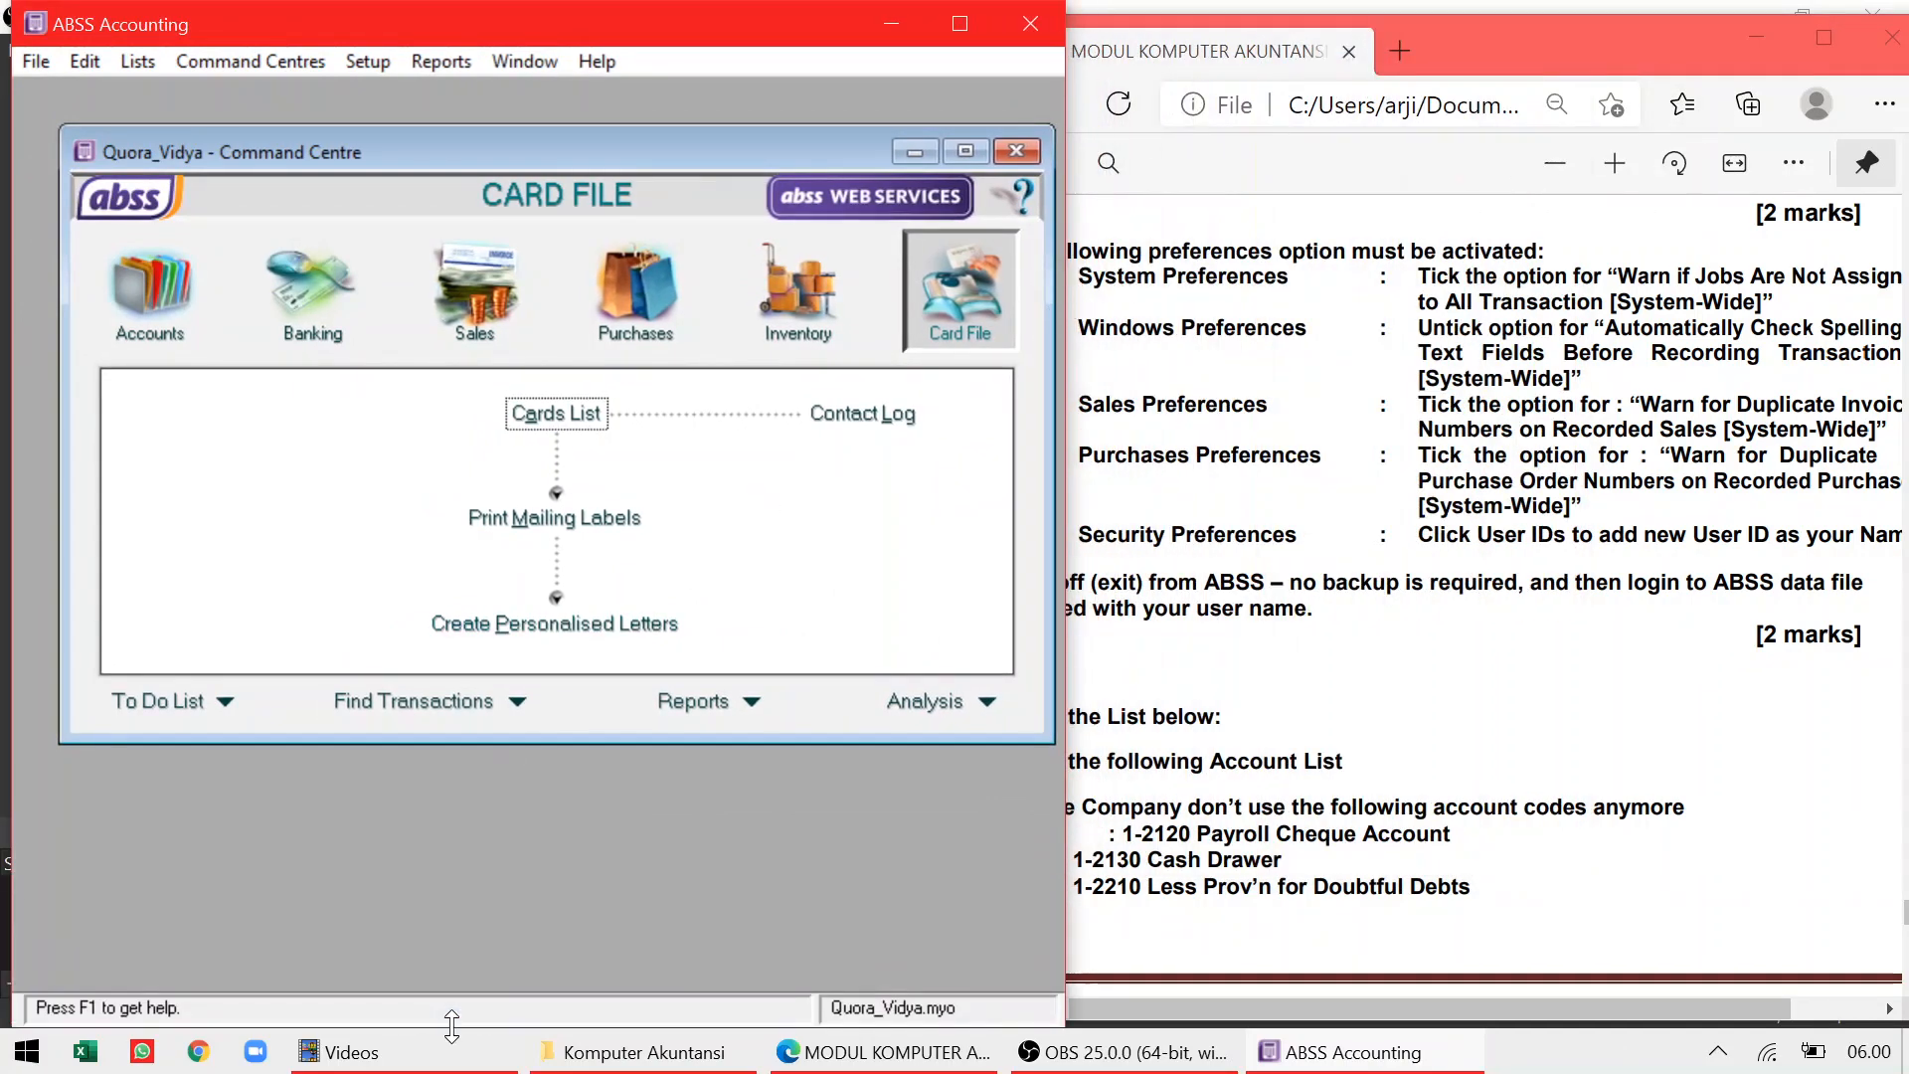
click(1365, 723)
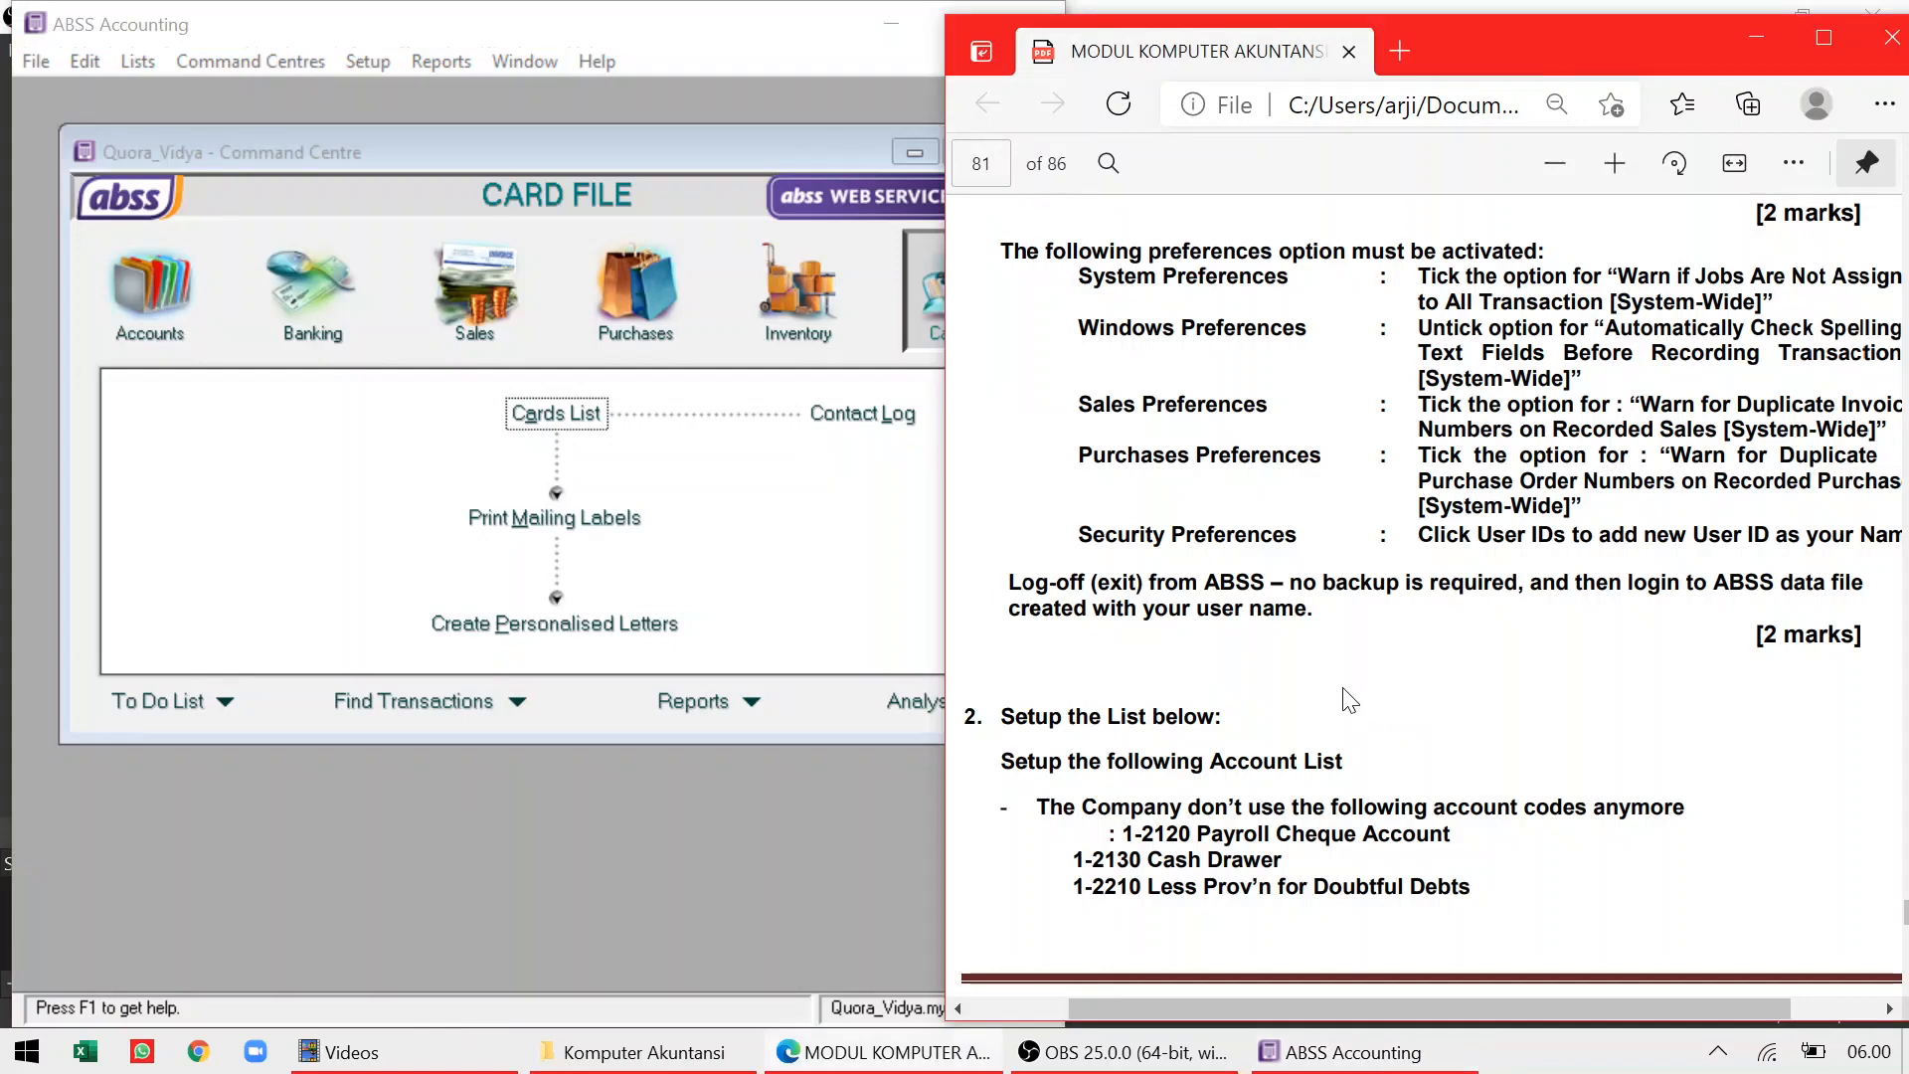
scroll(1349, 701, down, 5)
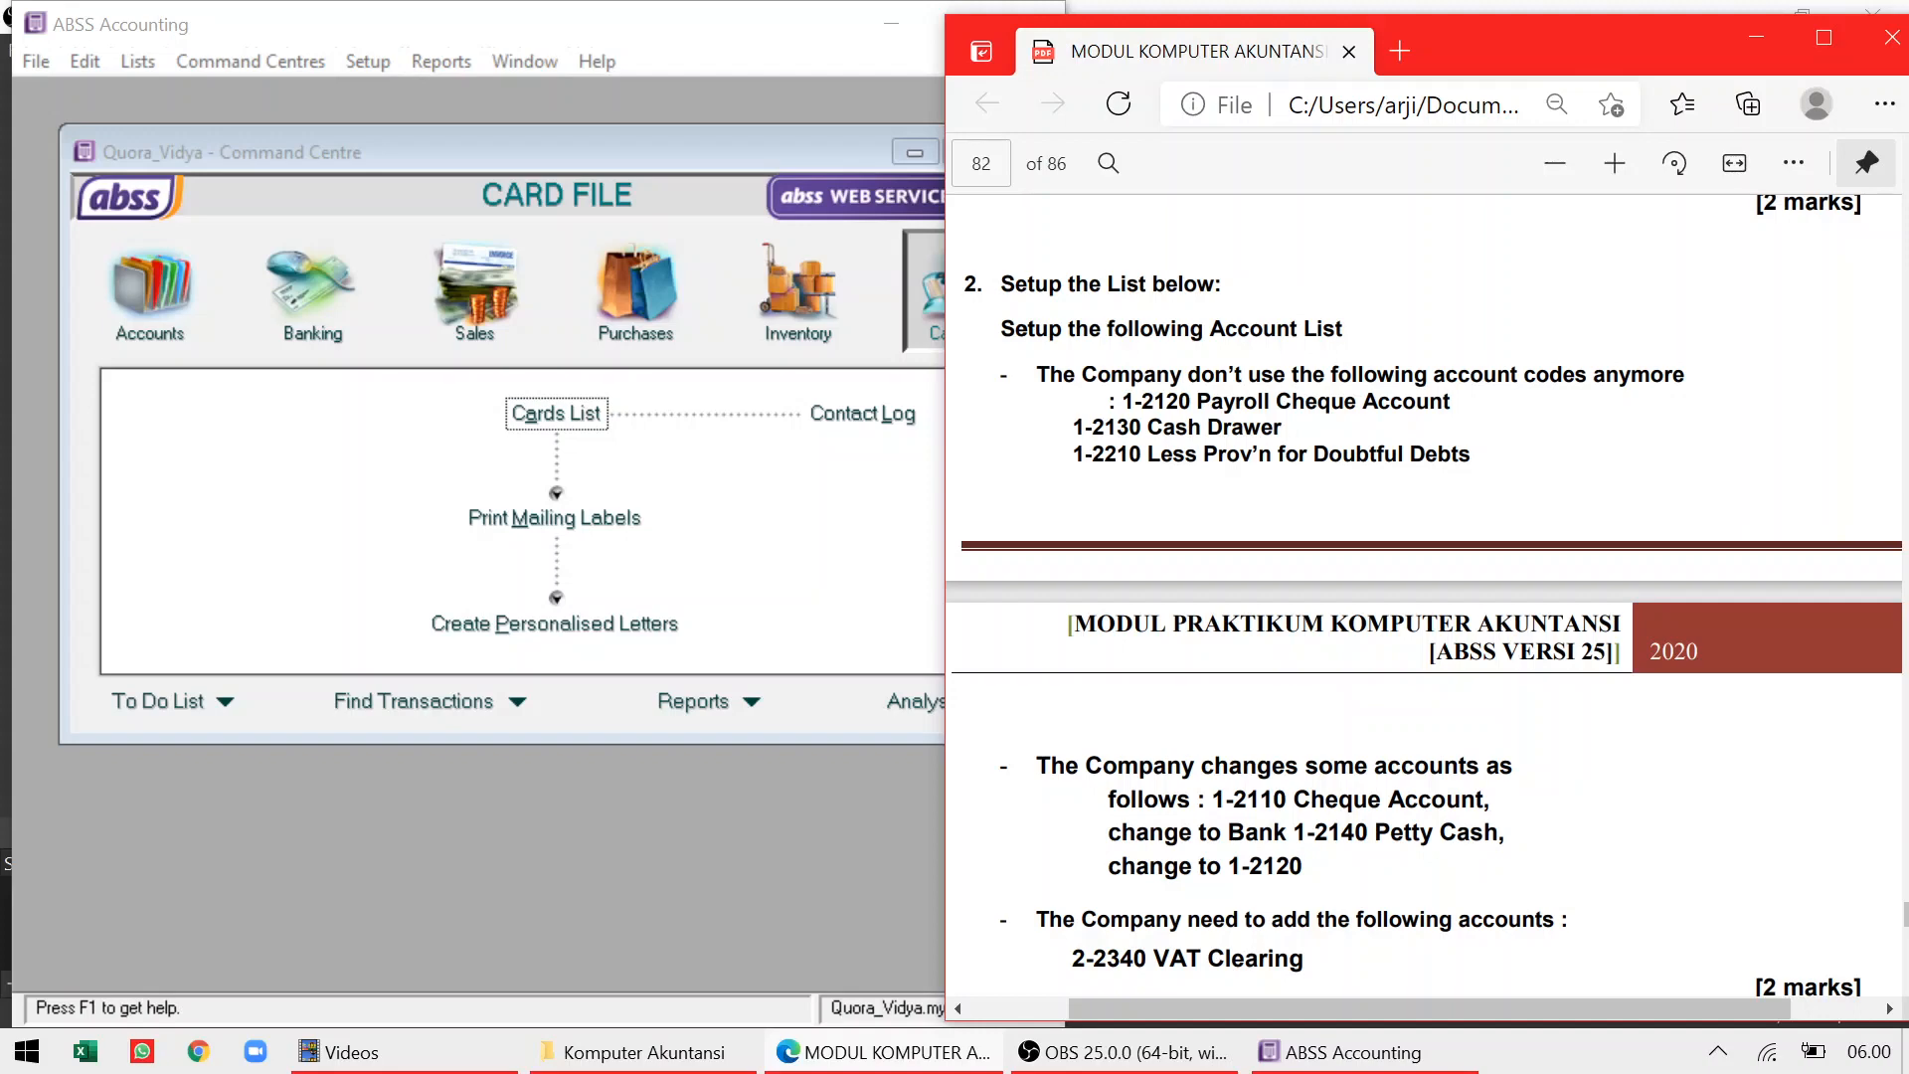
Close the Cards List and switch the Command Centre to Accounts
click(548, 416)
click(881, 801)
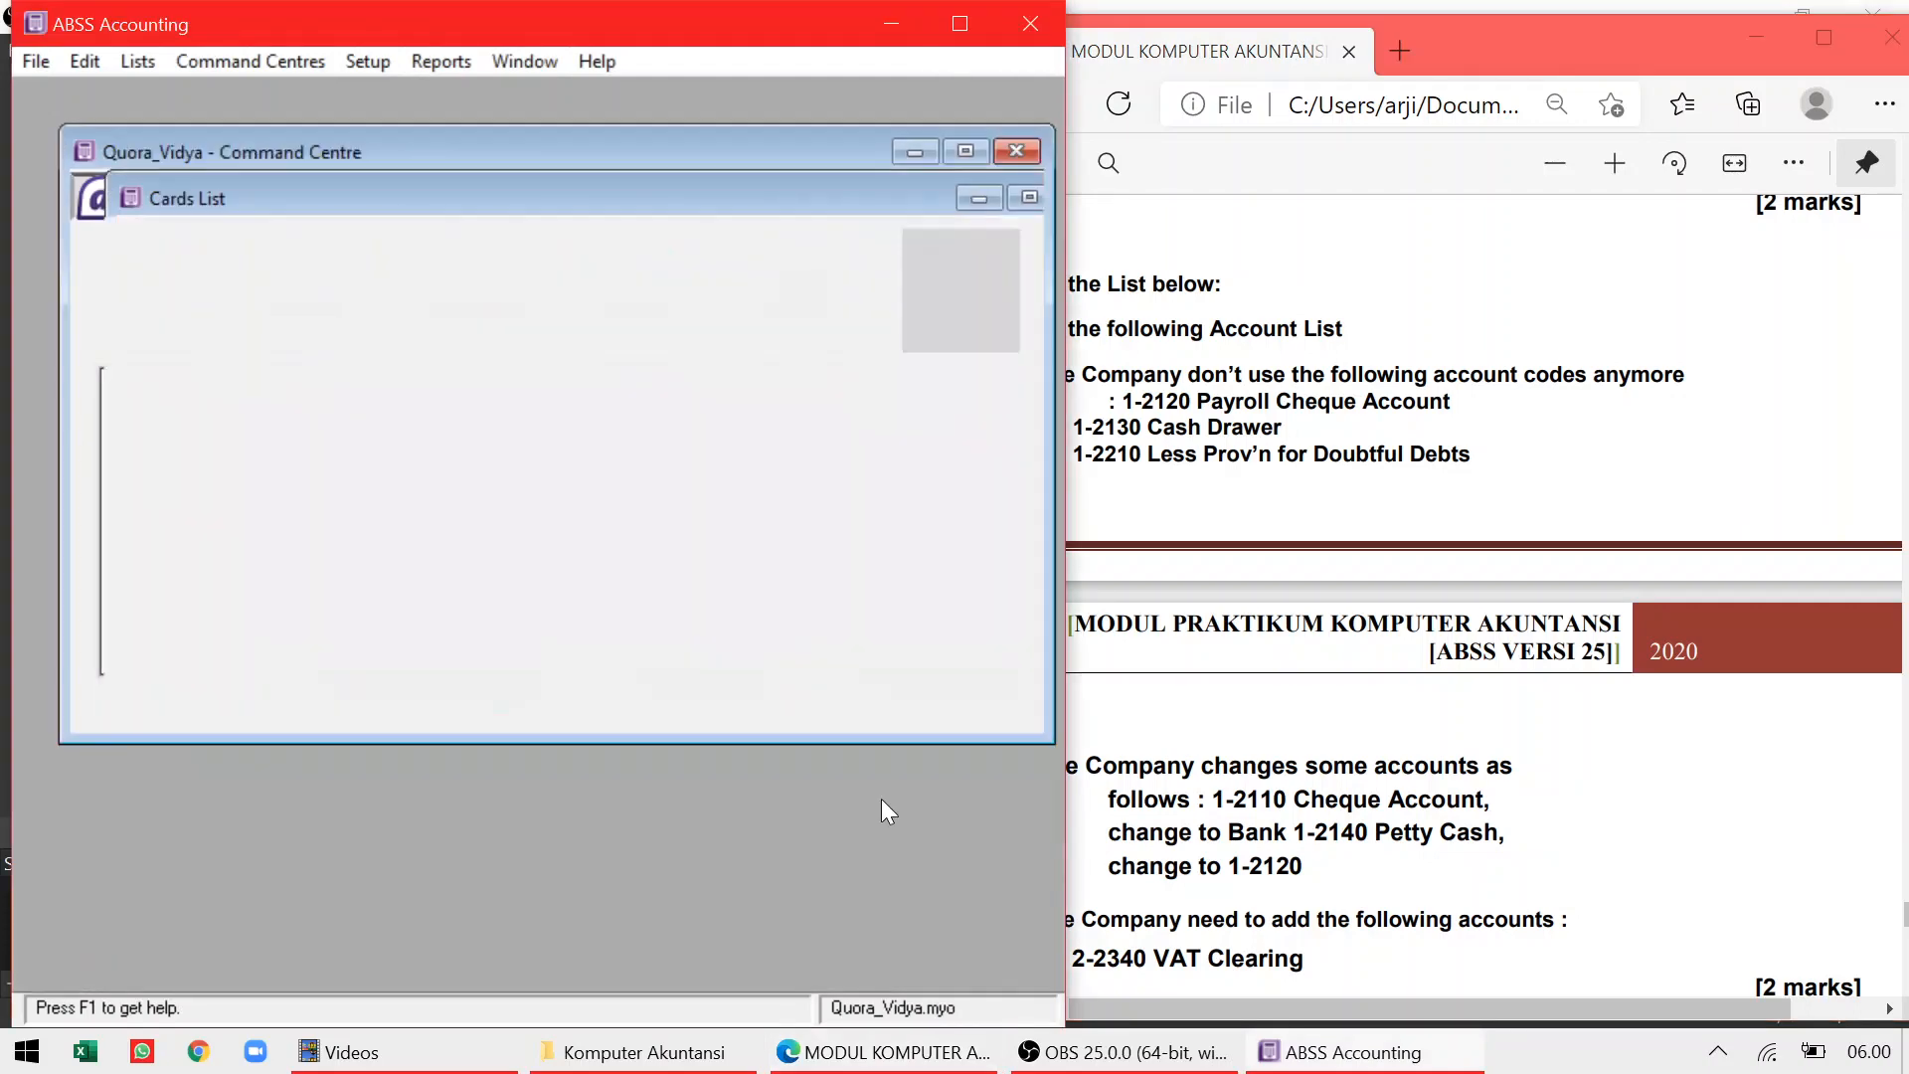
click(148, 306)
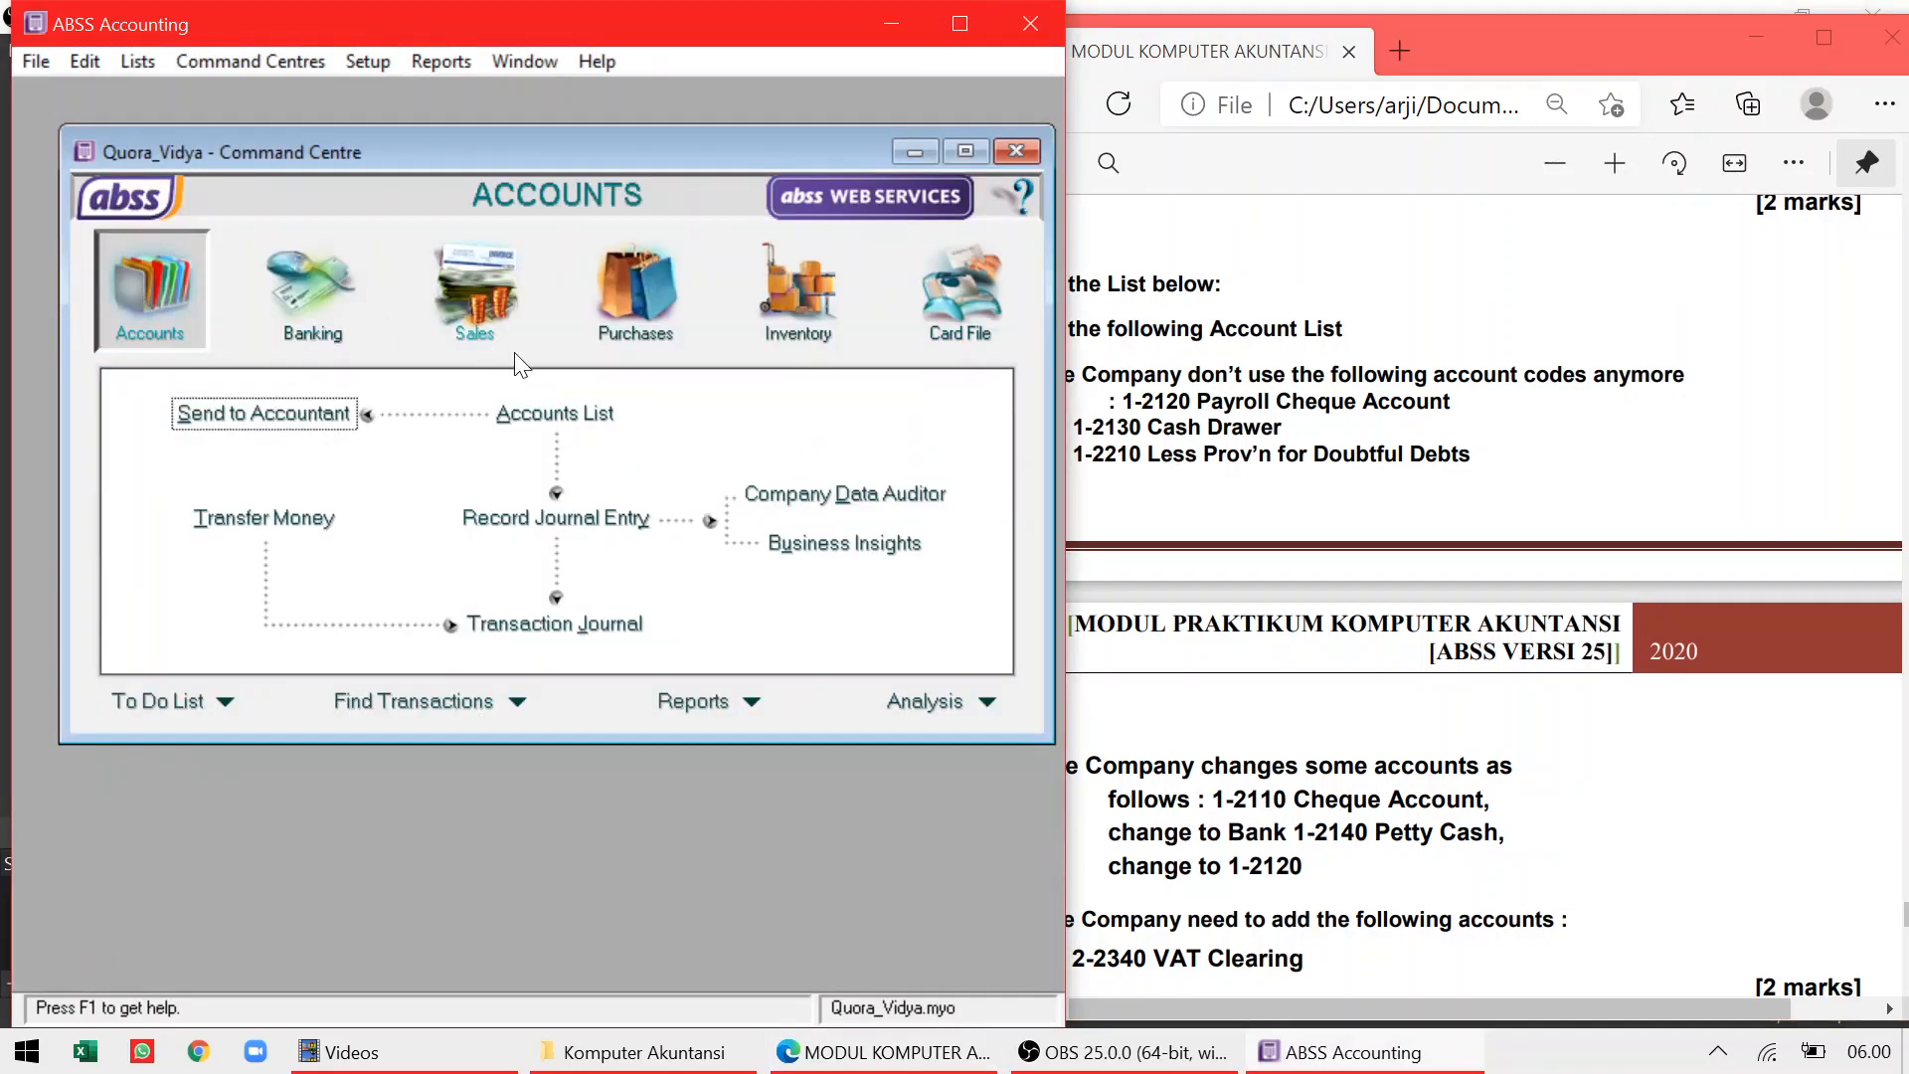
Open the Accounts List and delete account 1-2120 Payroll Cheque Account
click(553, 415)
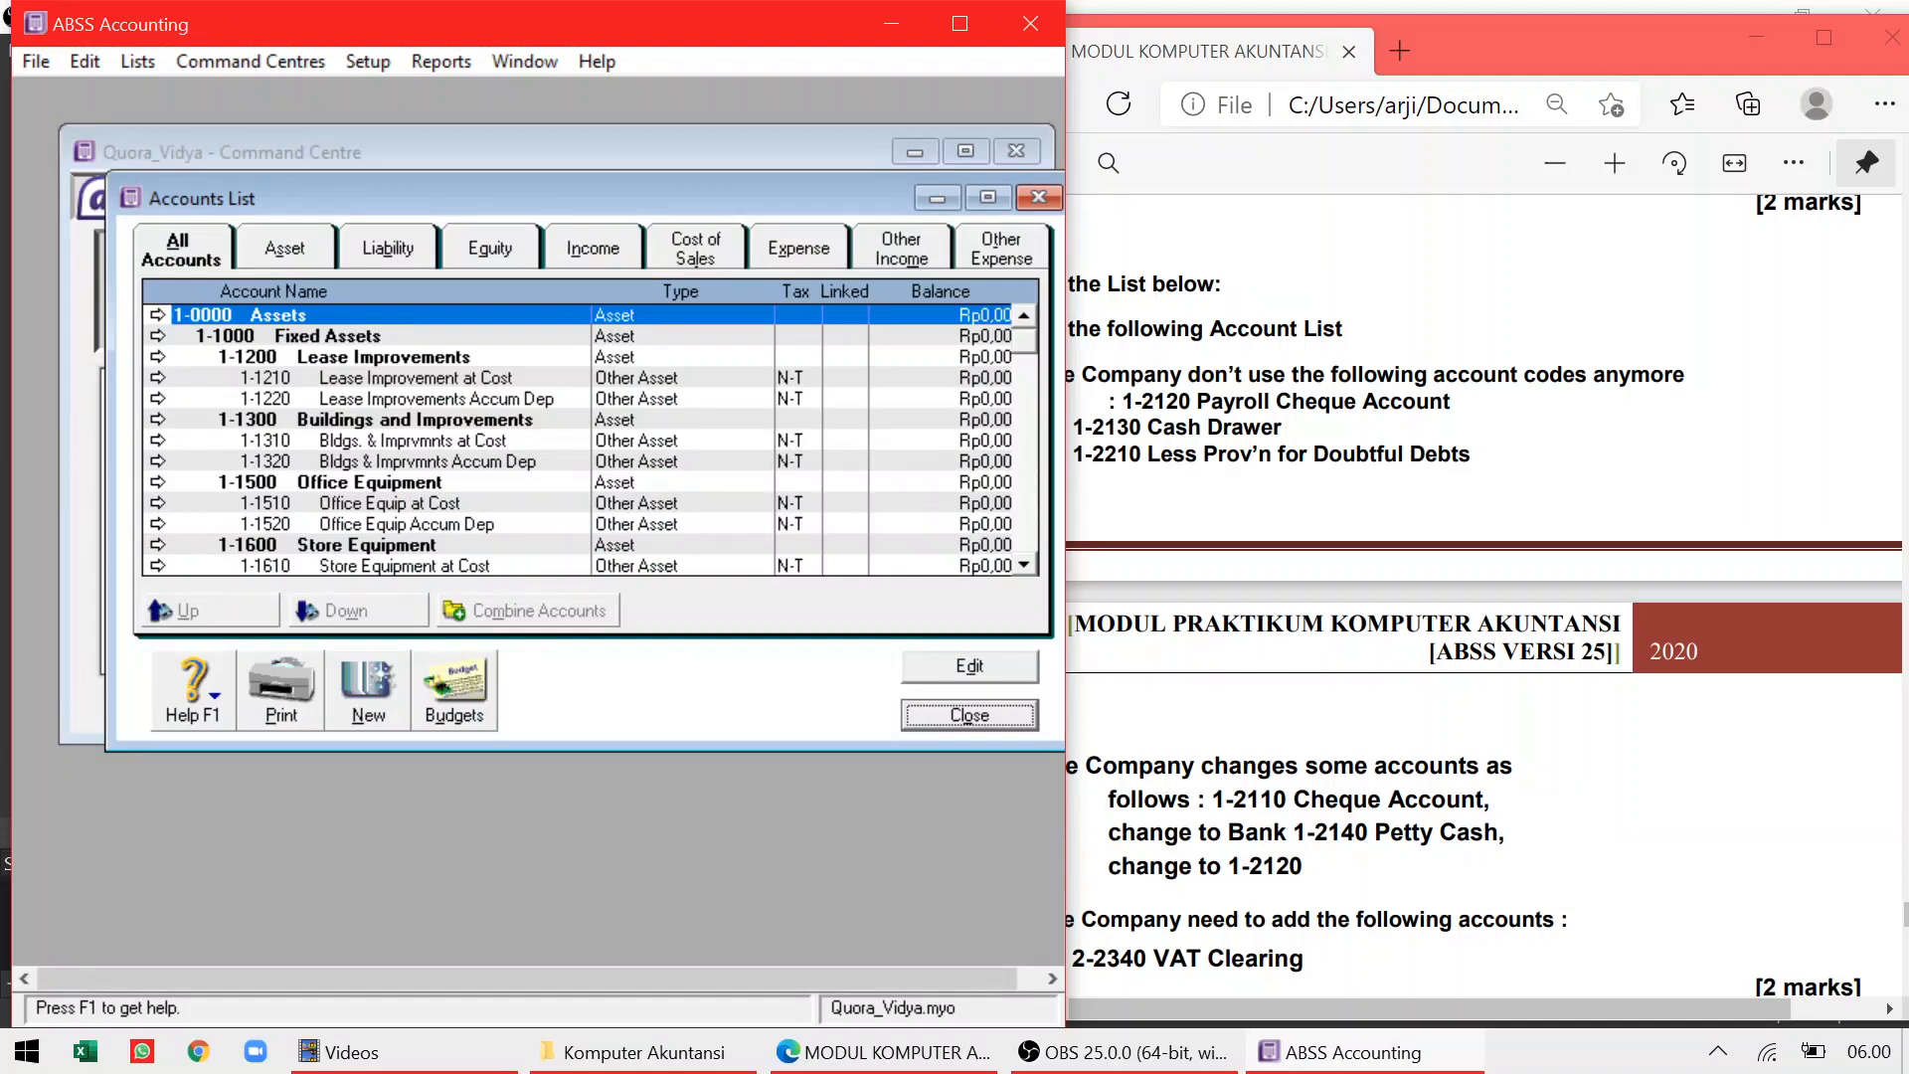
drag(1069, 399, 940, 405)
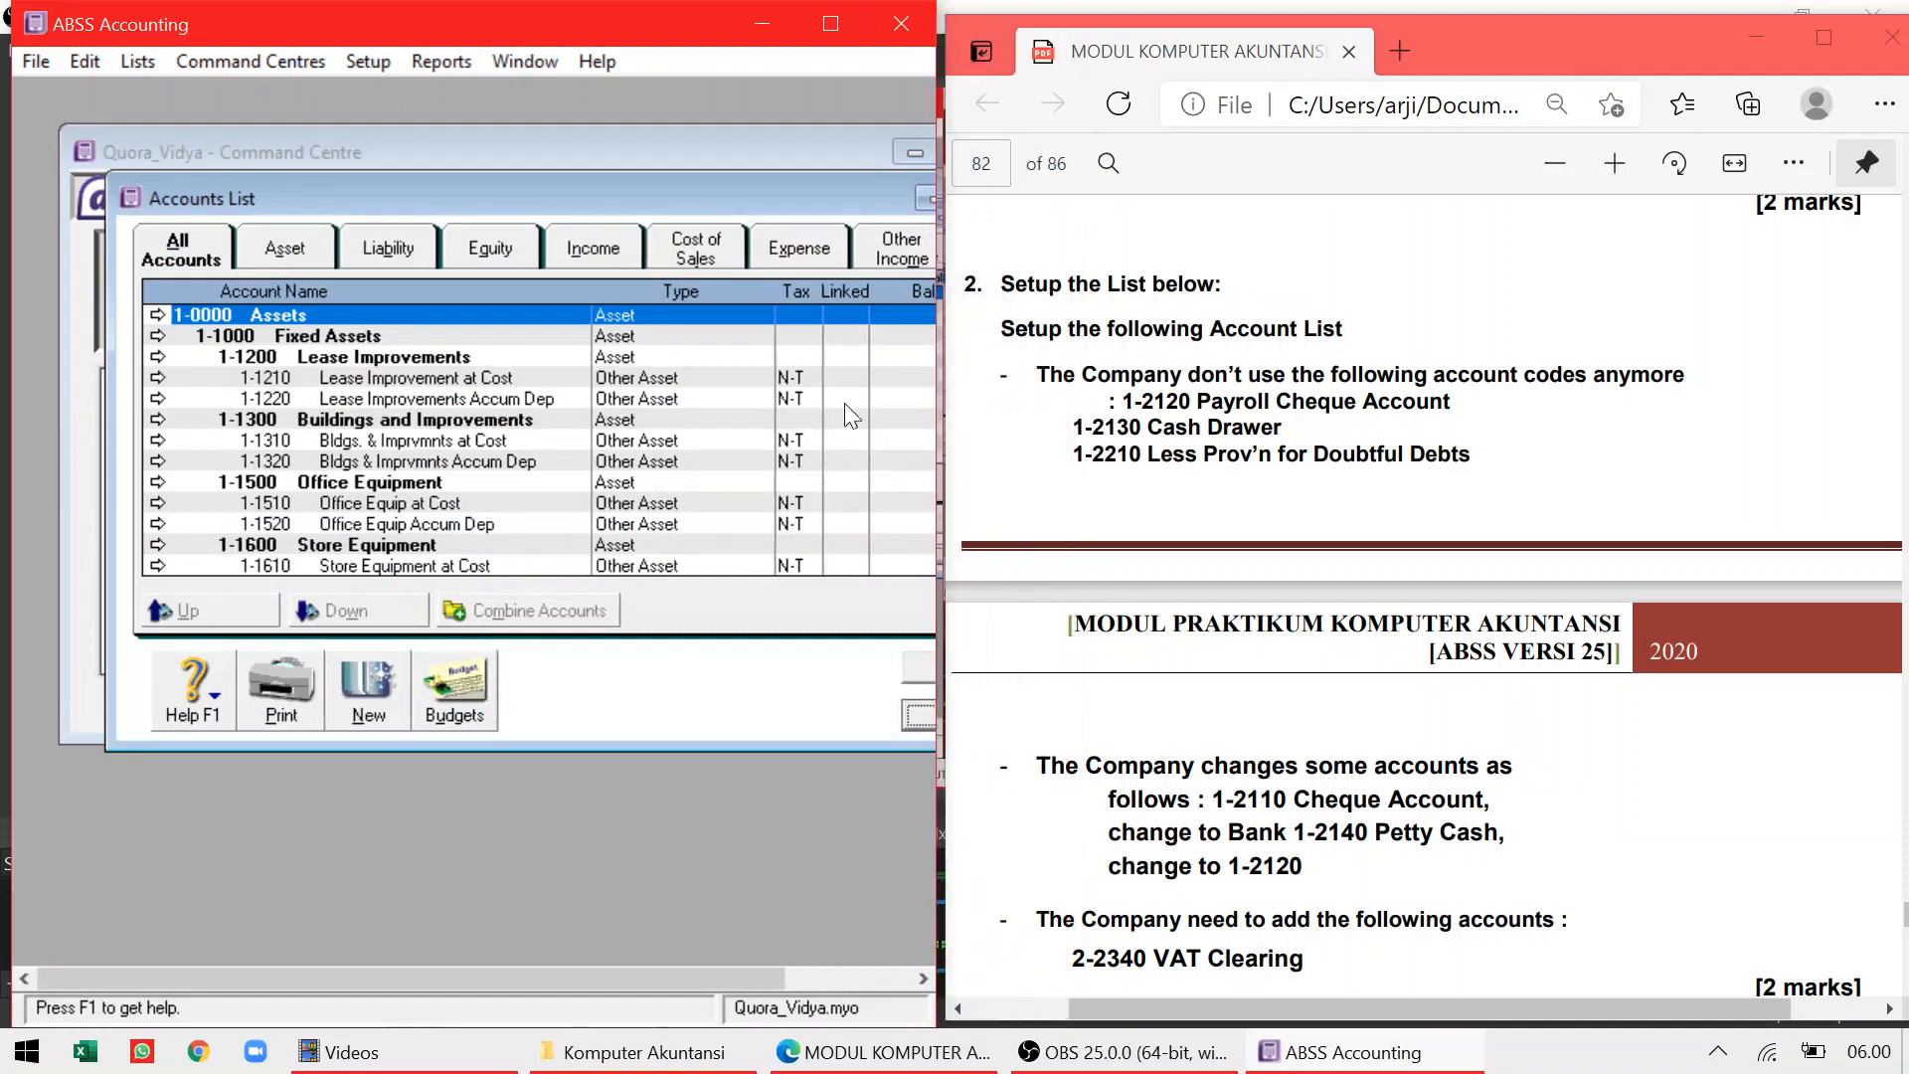
click(364, 530)
key(Down)
key(Down)
key(Down)
key(Down)
key(Down)
key(Down)
key(Down)
key(Down)
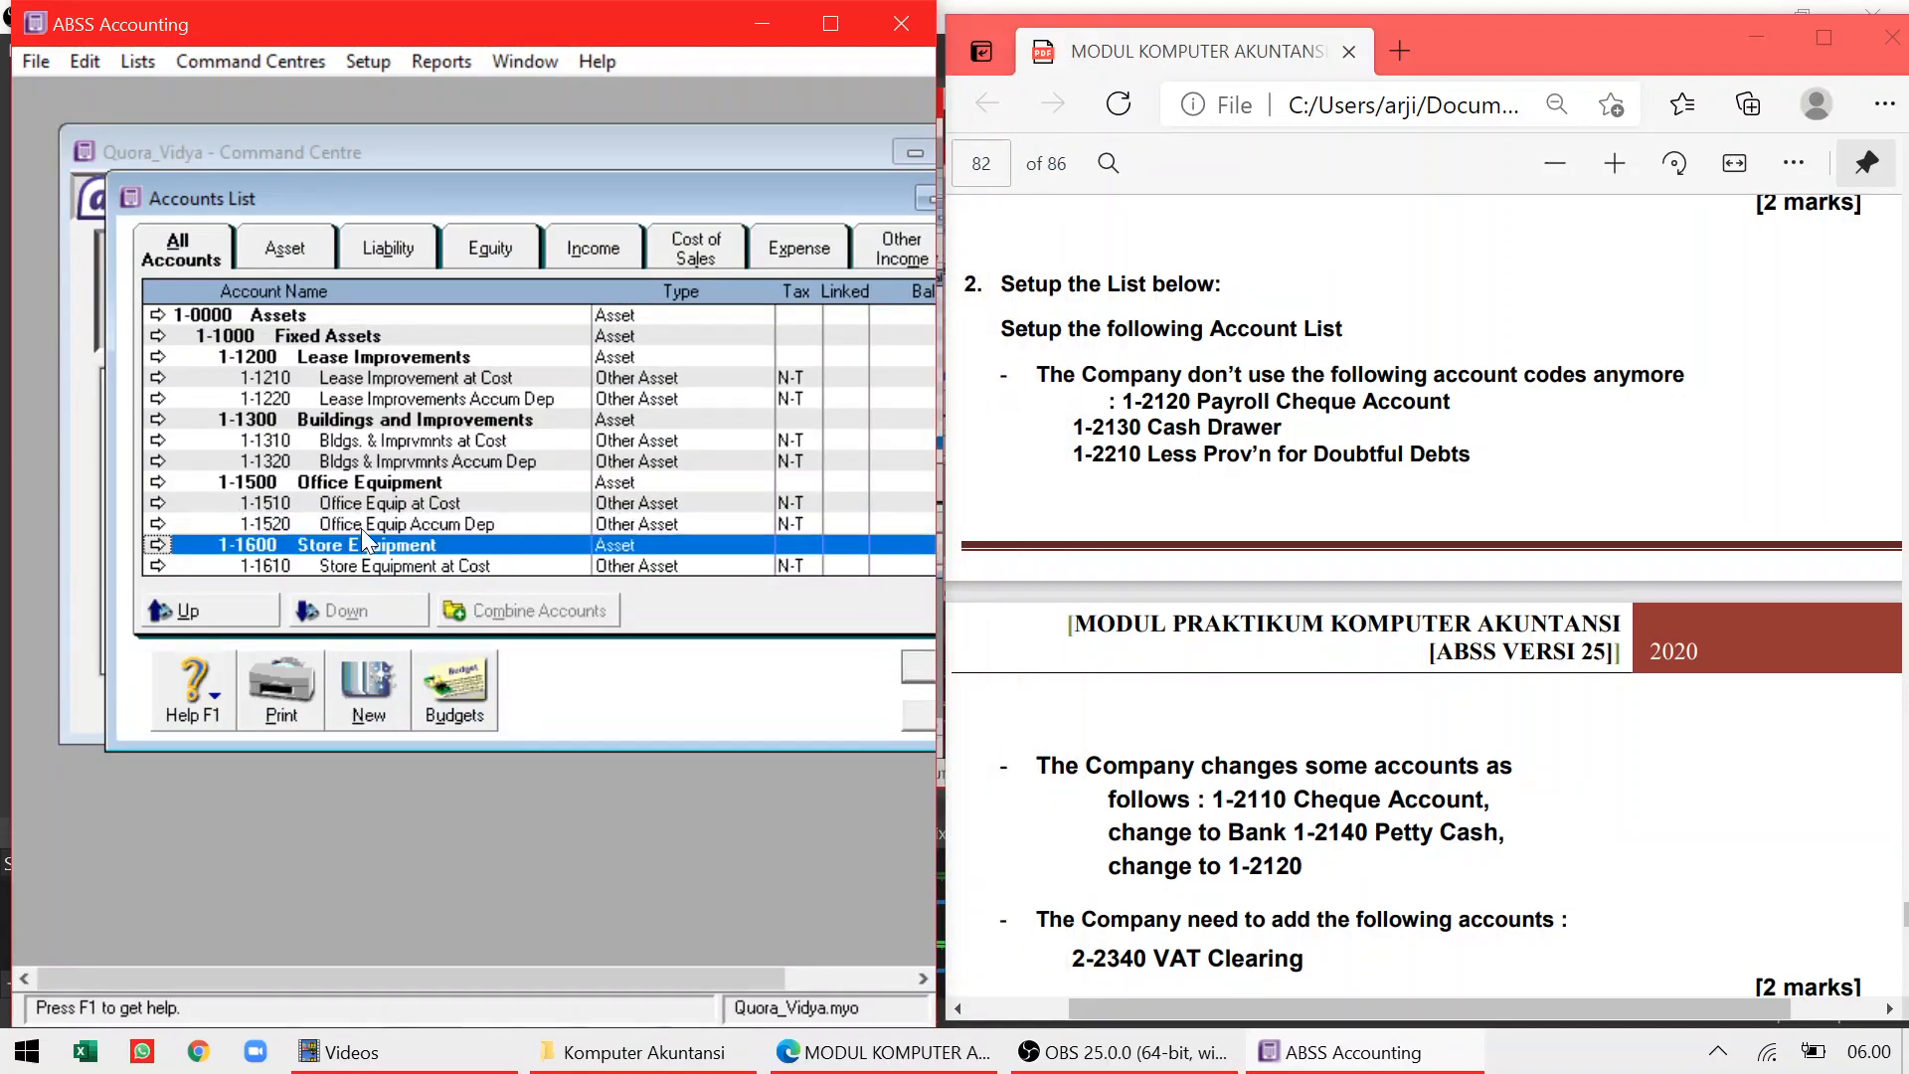
key(Up)
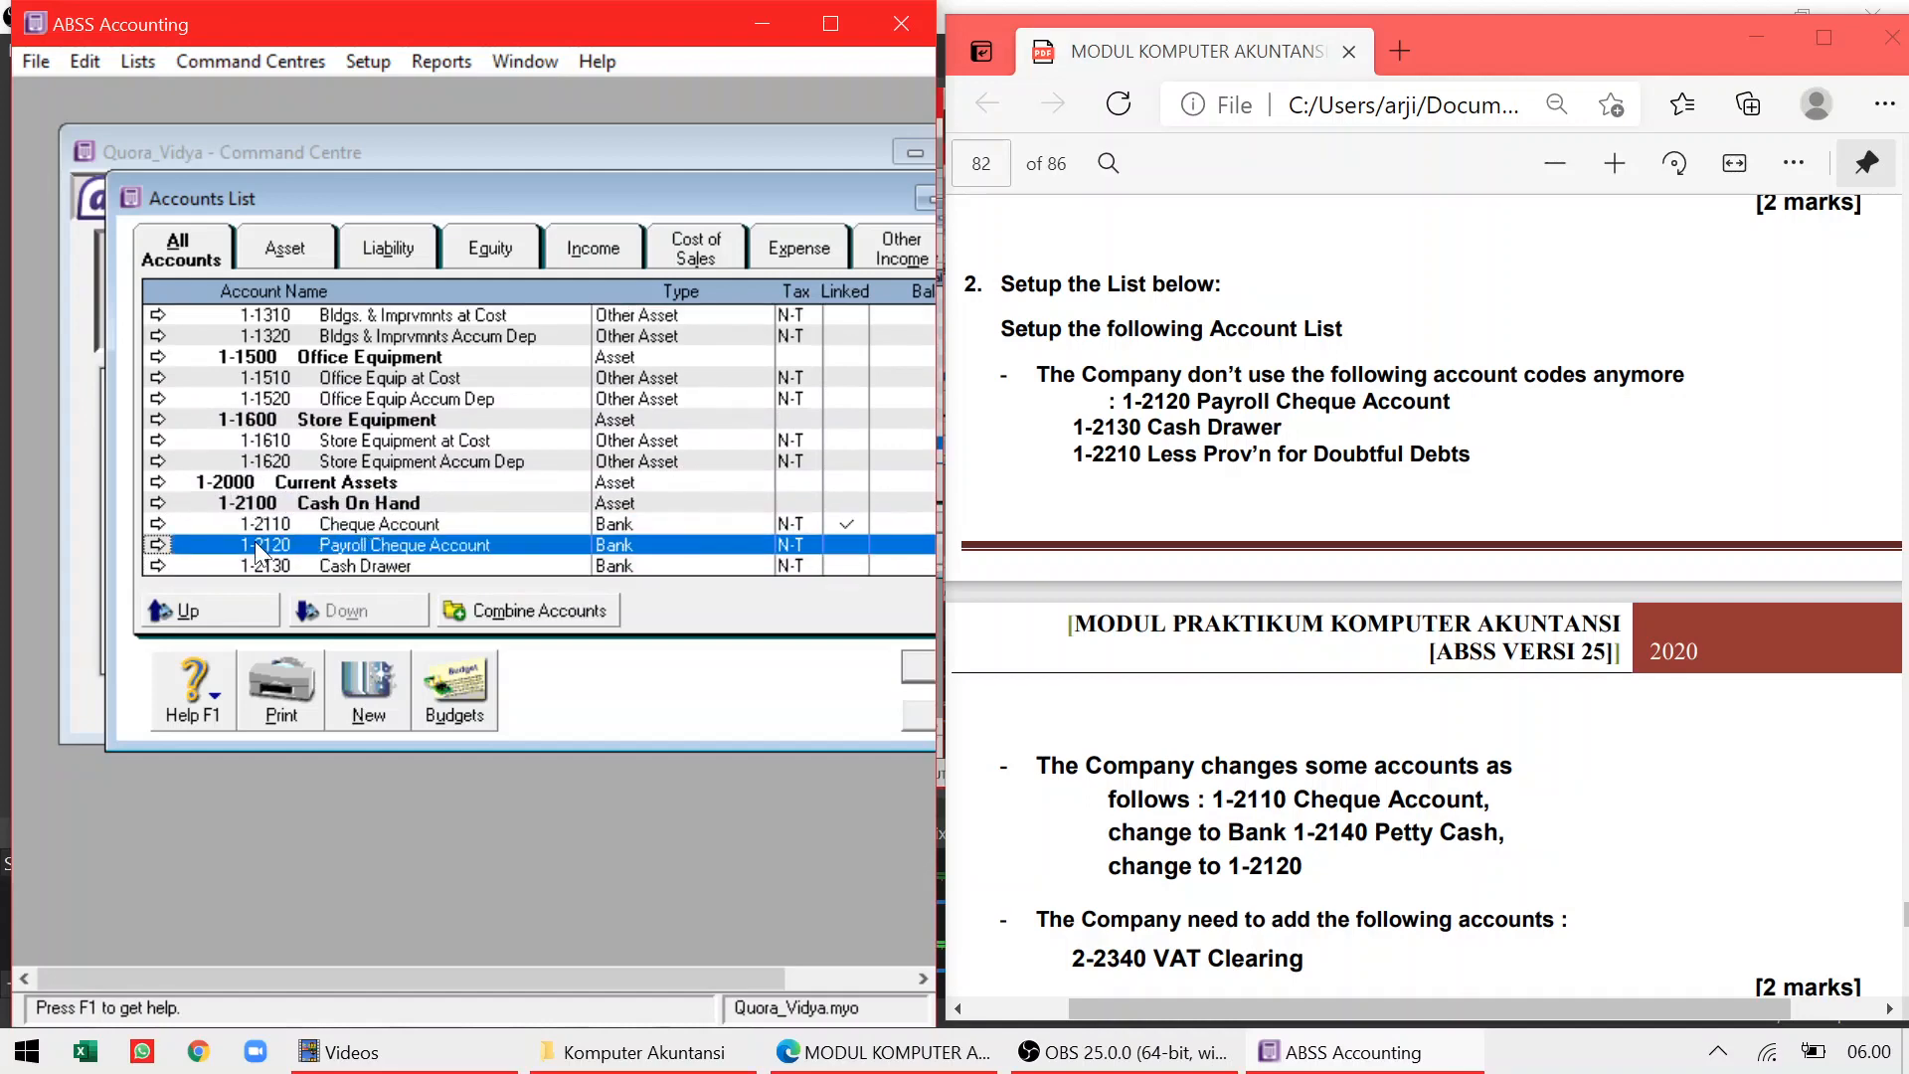
click(157, 544)
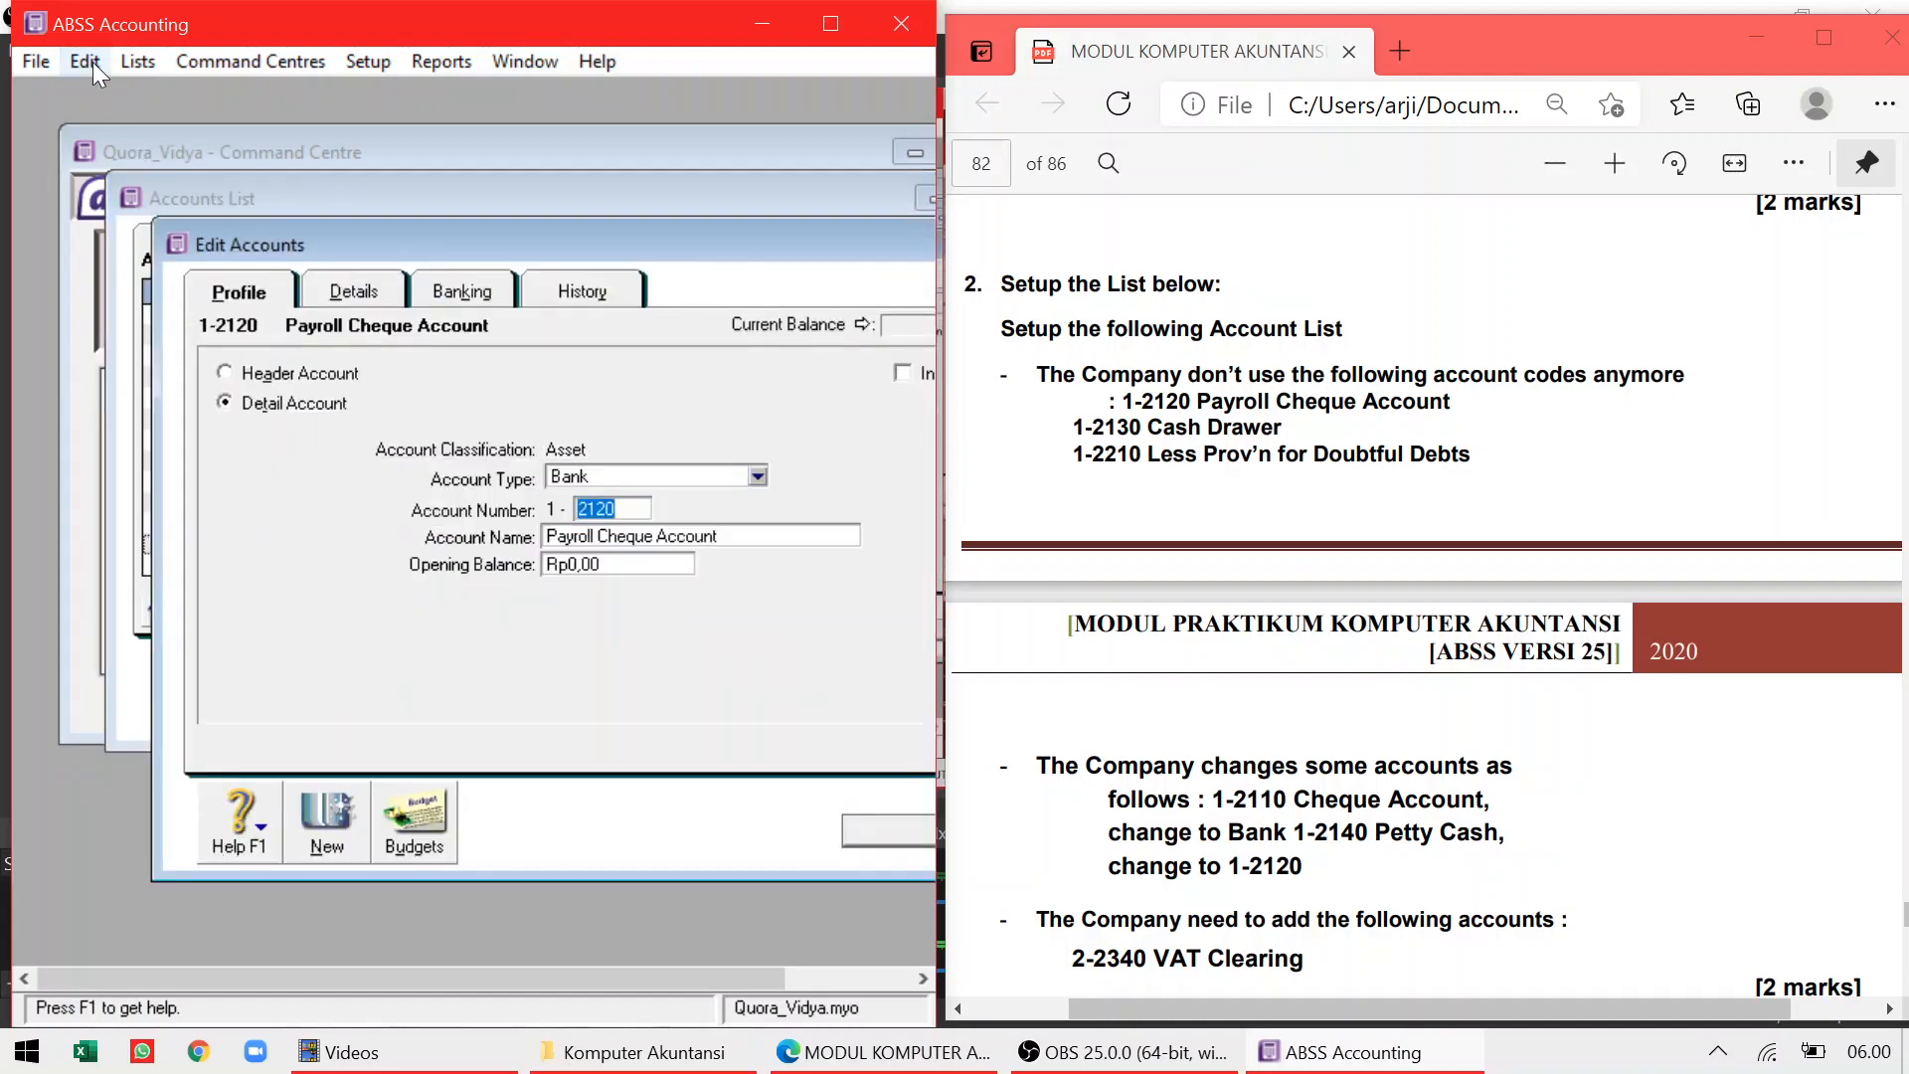
click(86, 62)
click(145, 268)
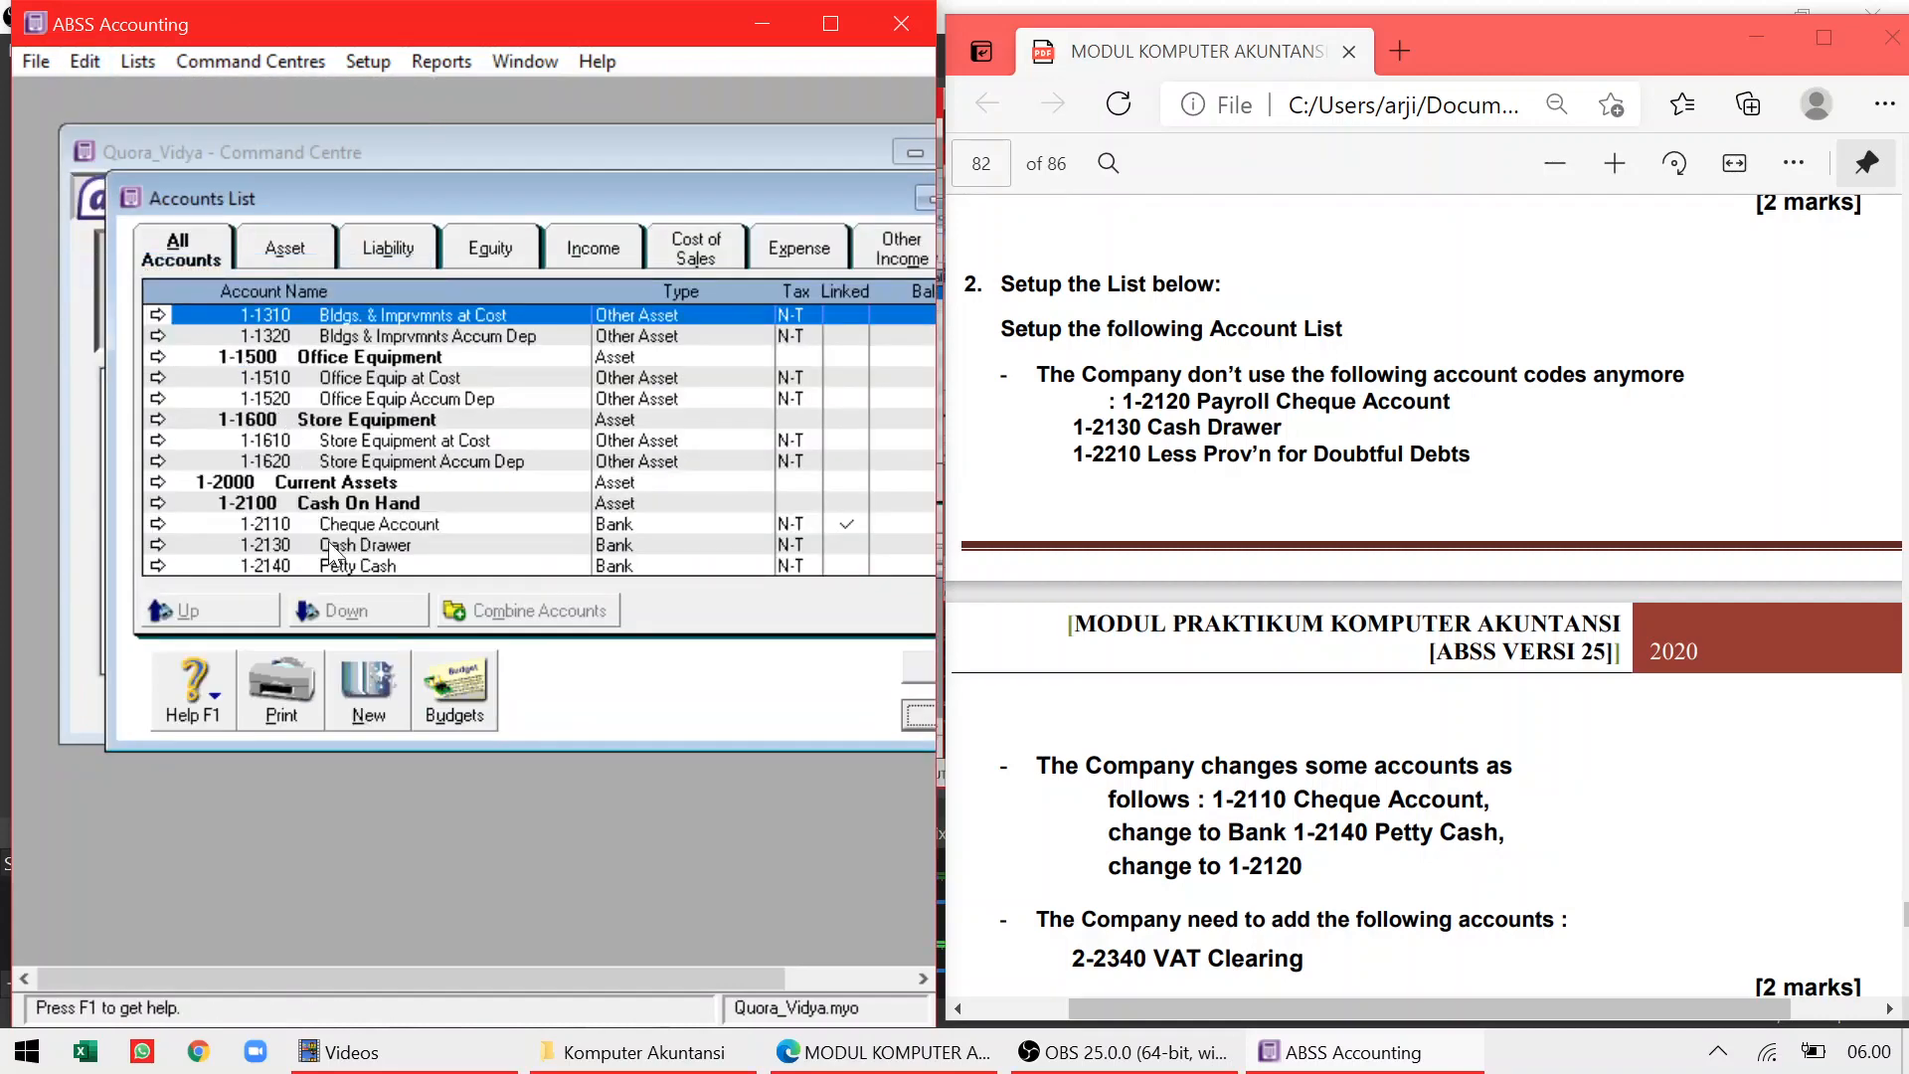
Delete accounts 1-2130 Cash Drawer and 1-2210 Less Prov'n for Doubtful Debts
click(276, 547)
click(159, 545)
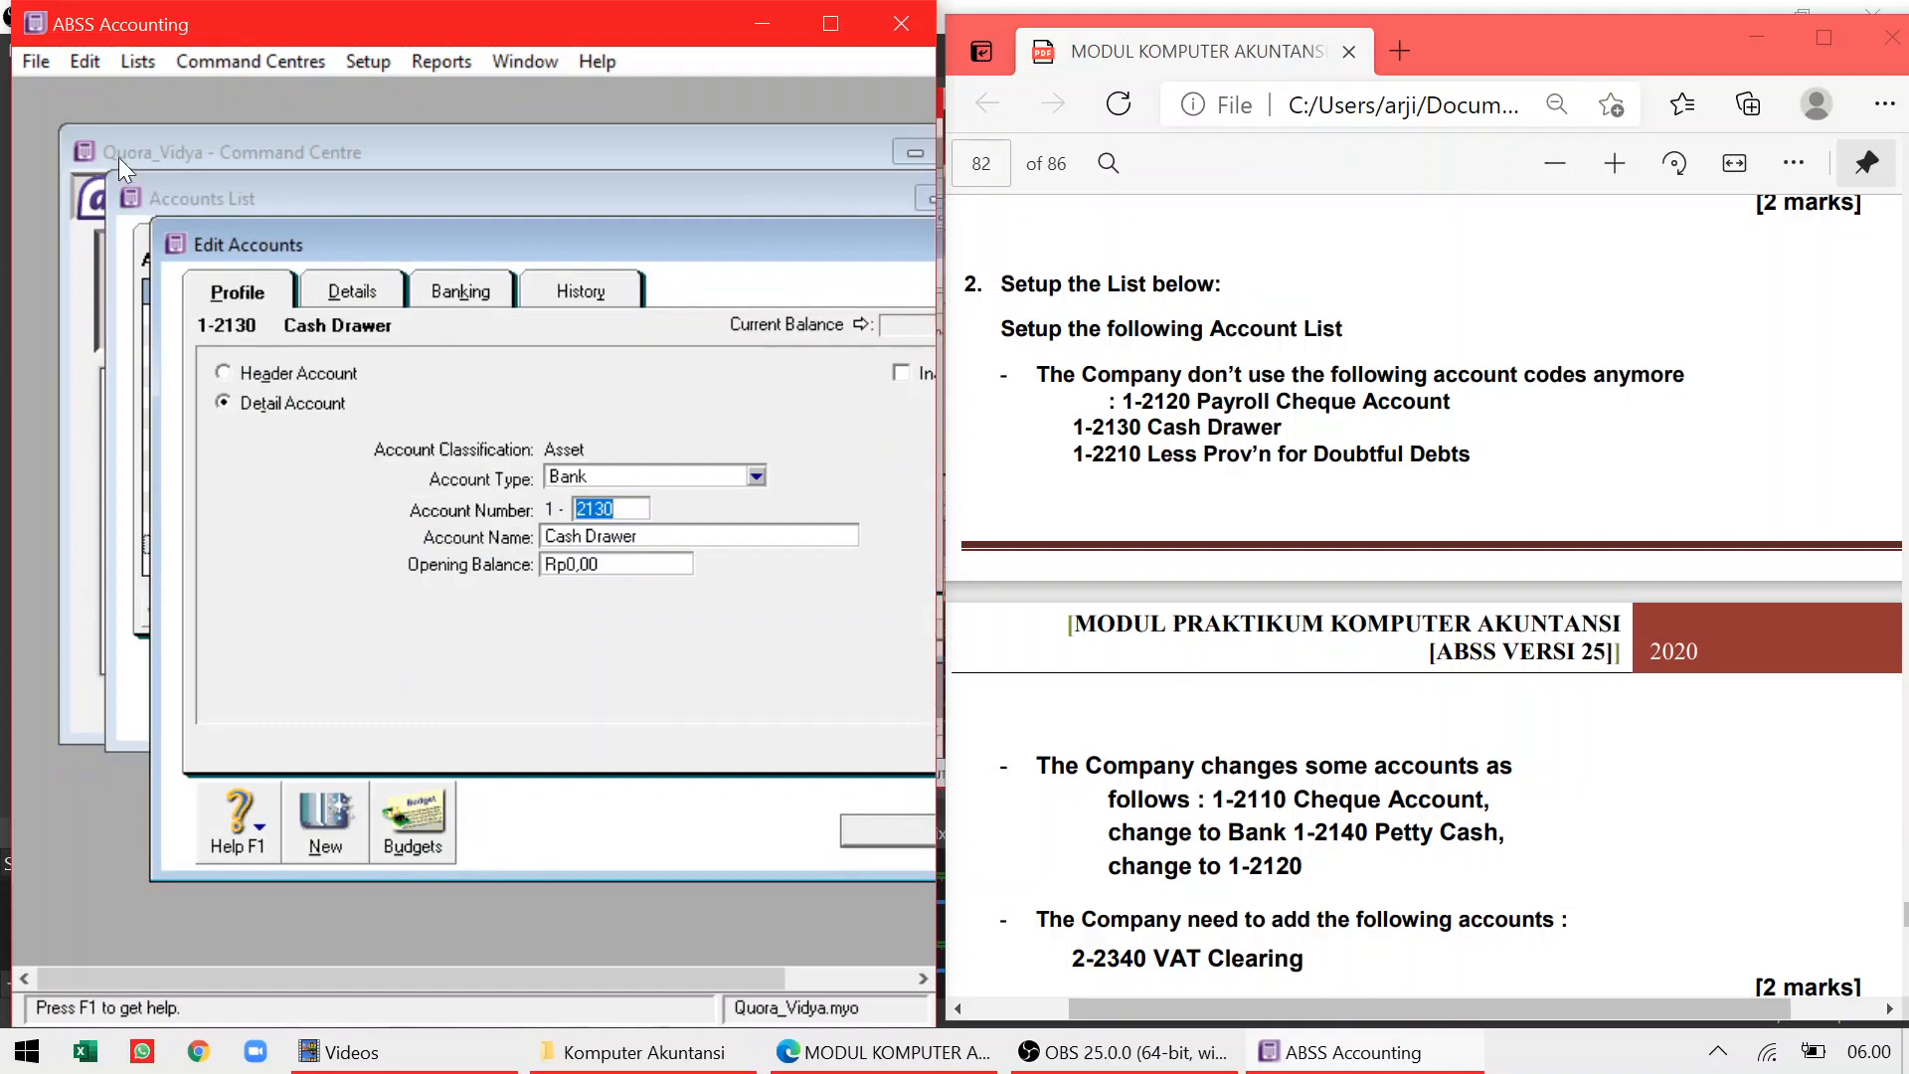
click(95, 68)
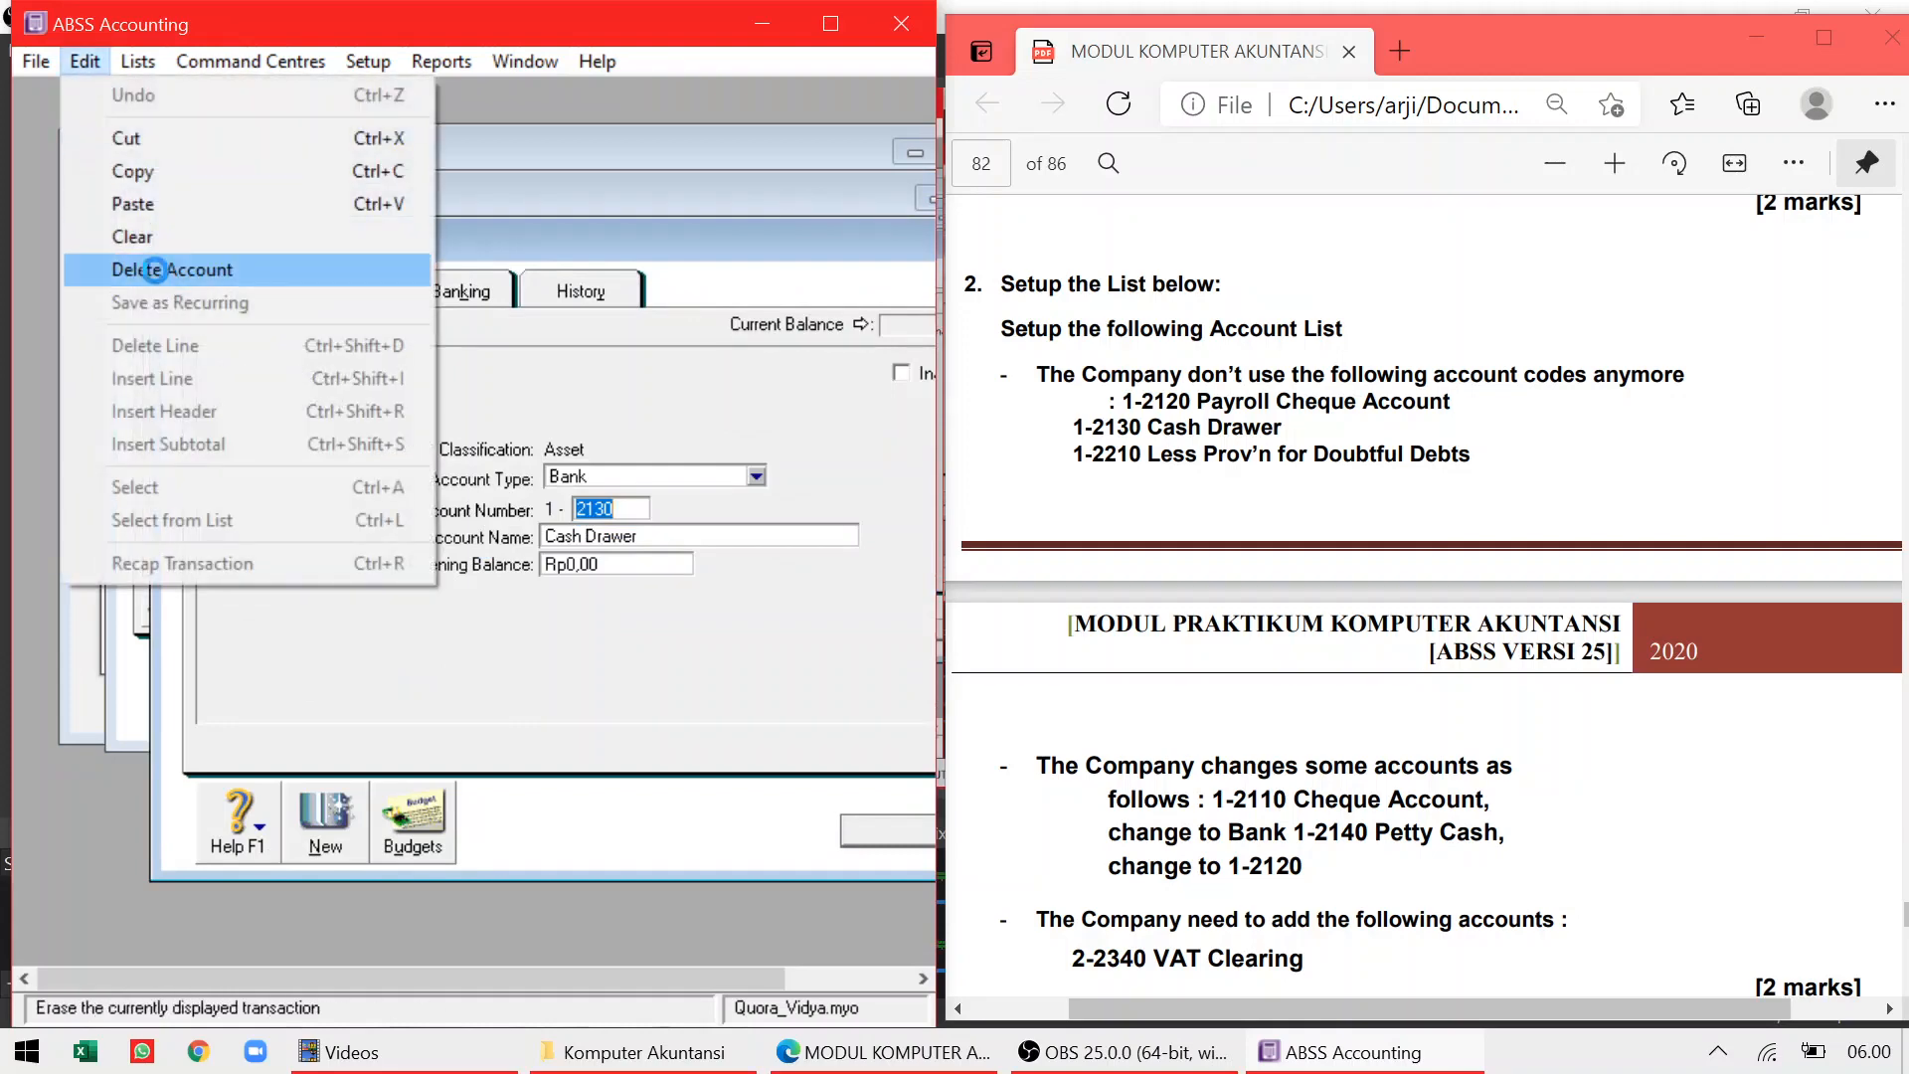
click(155, 270)
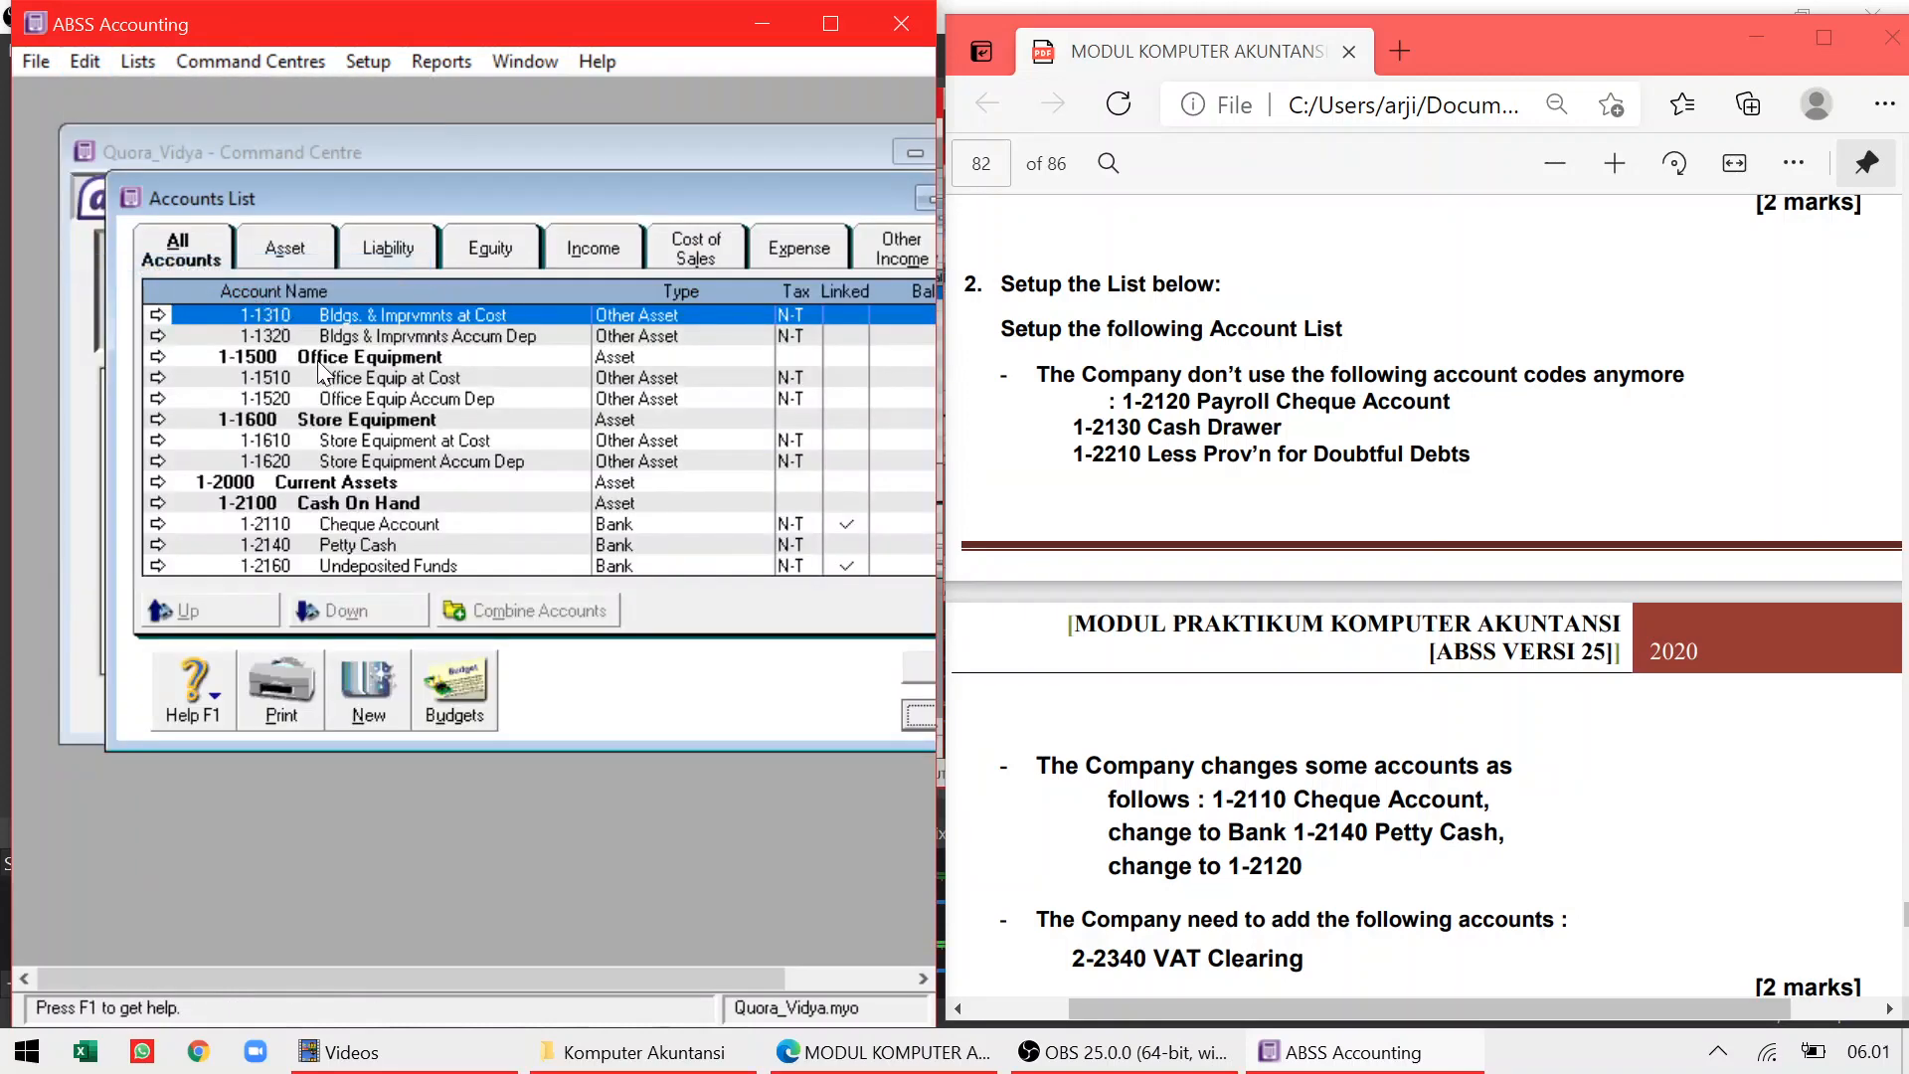
scroll(322, 372, down, 3)
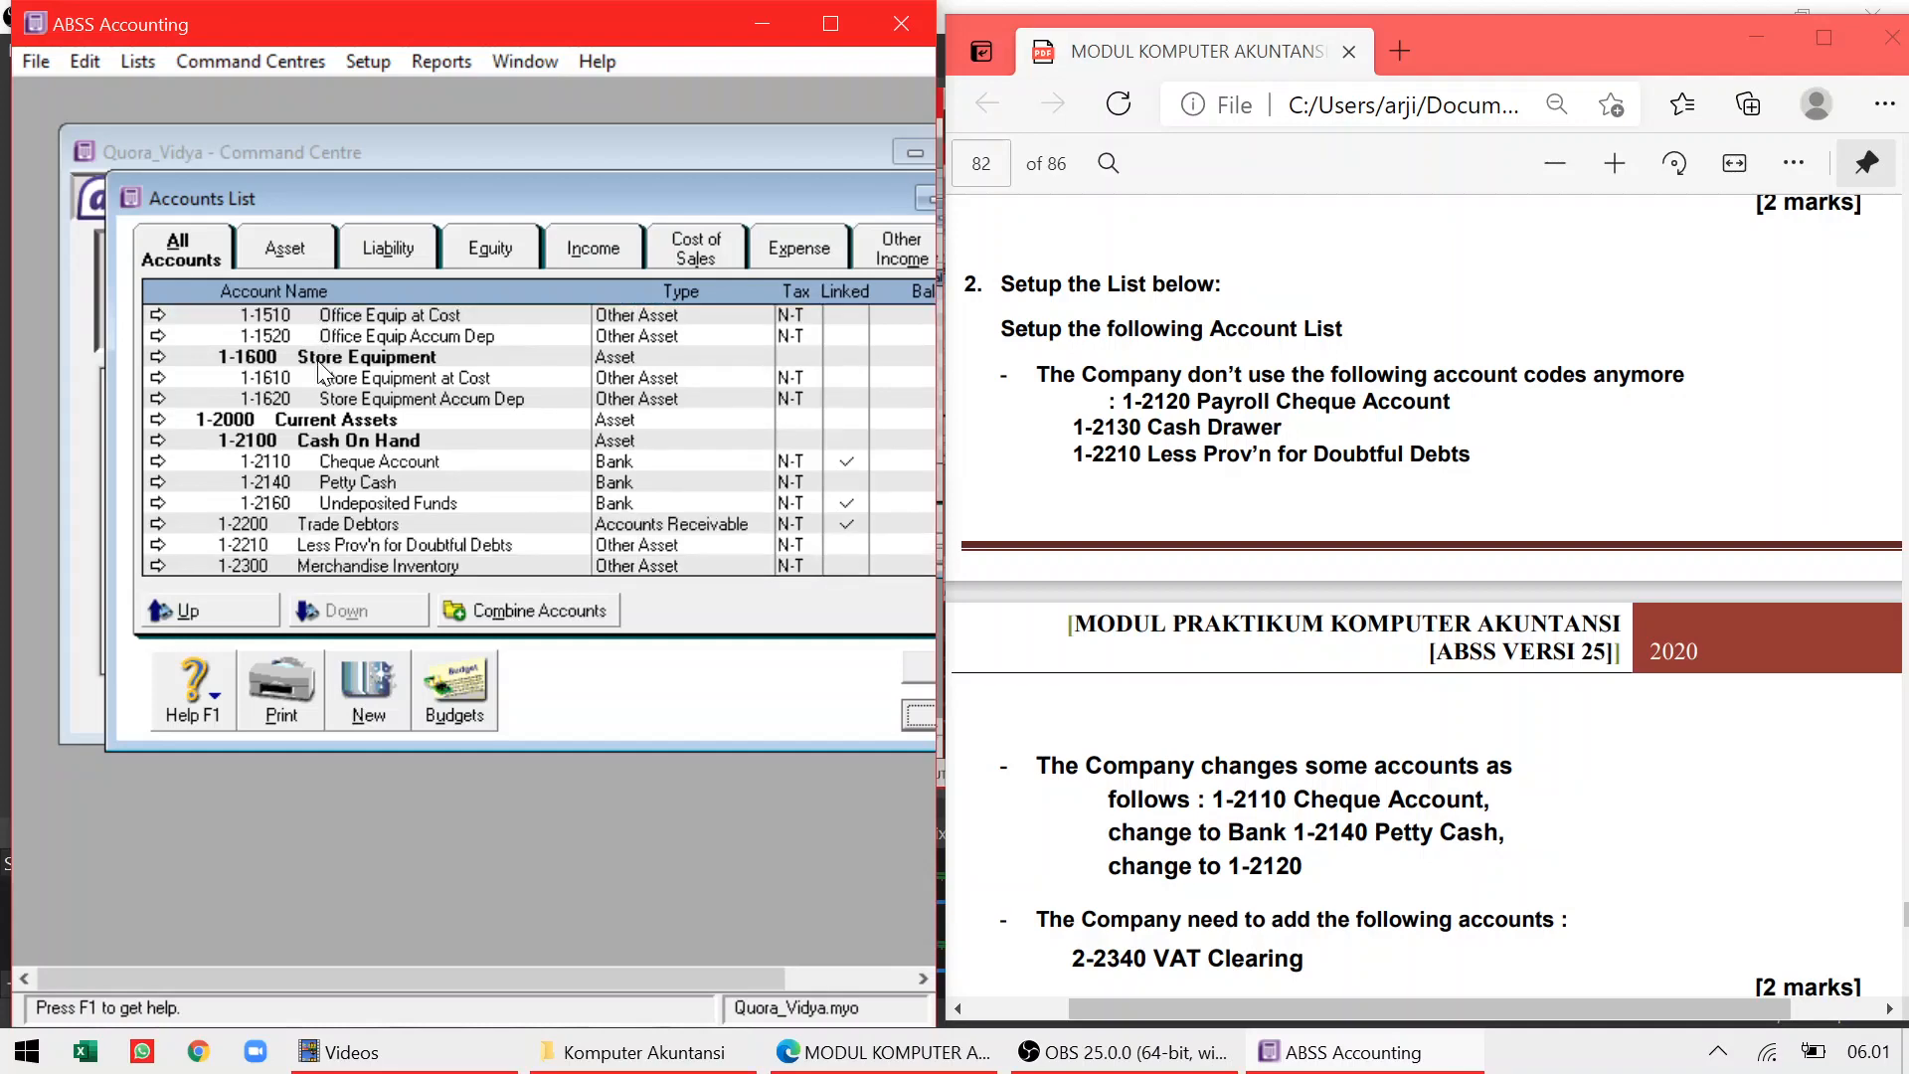
click(157, 545)
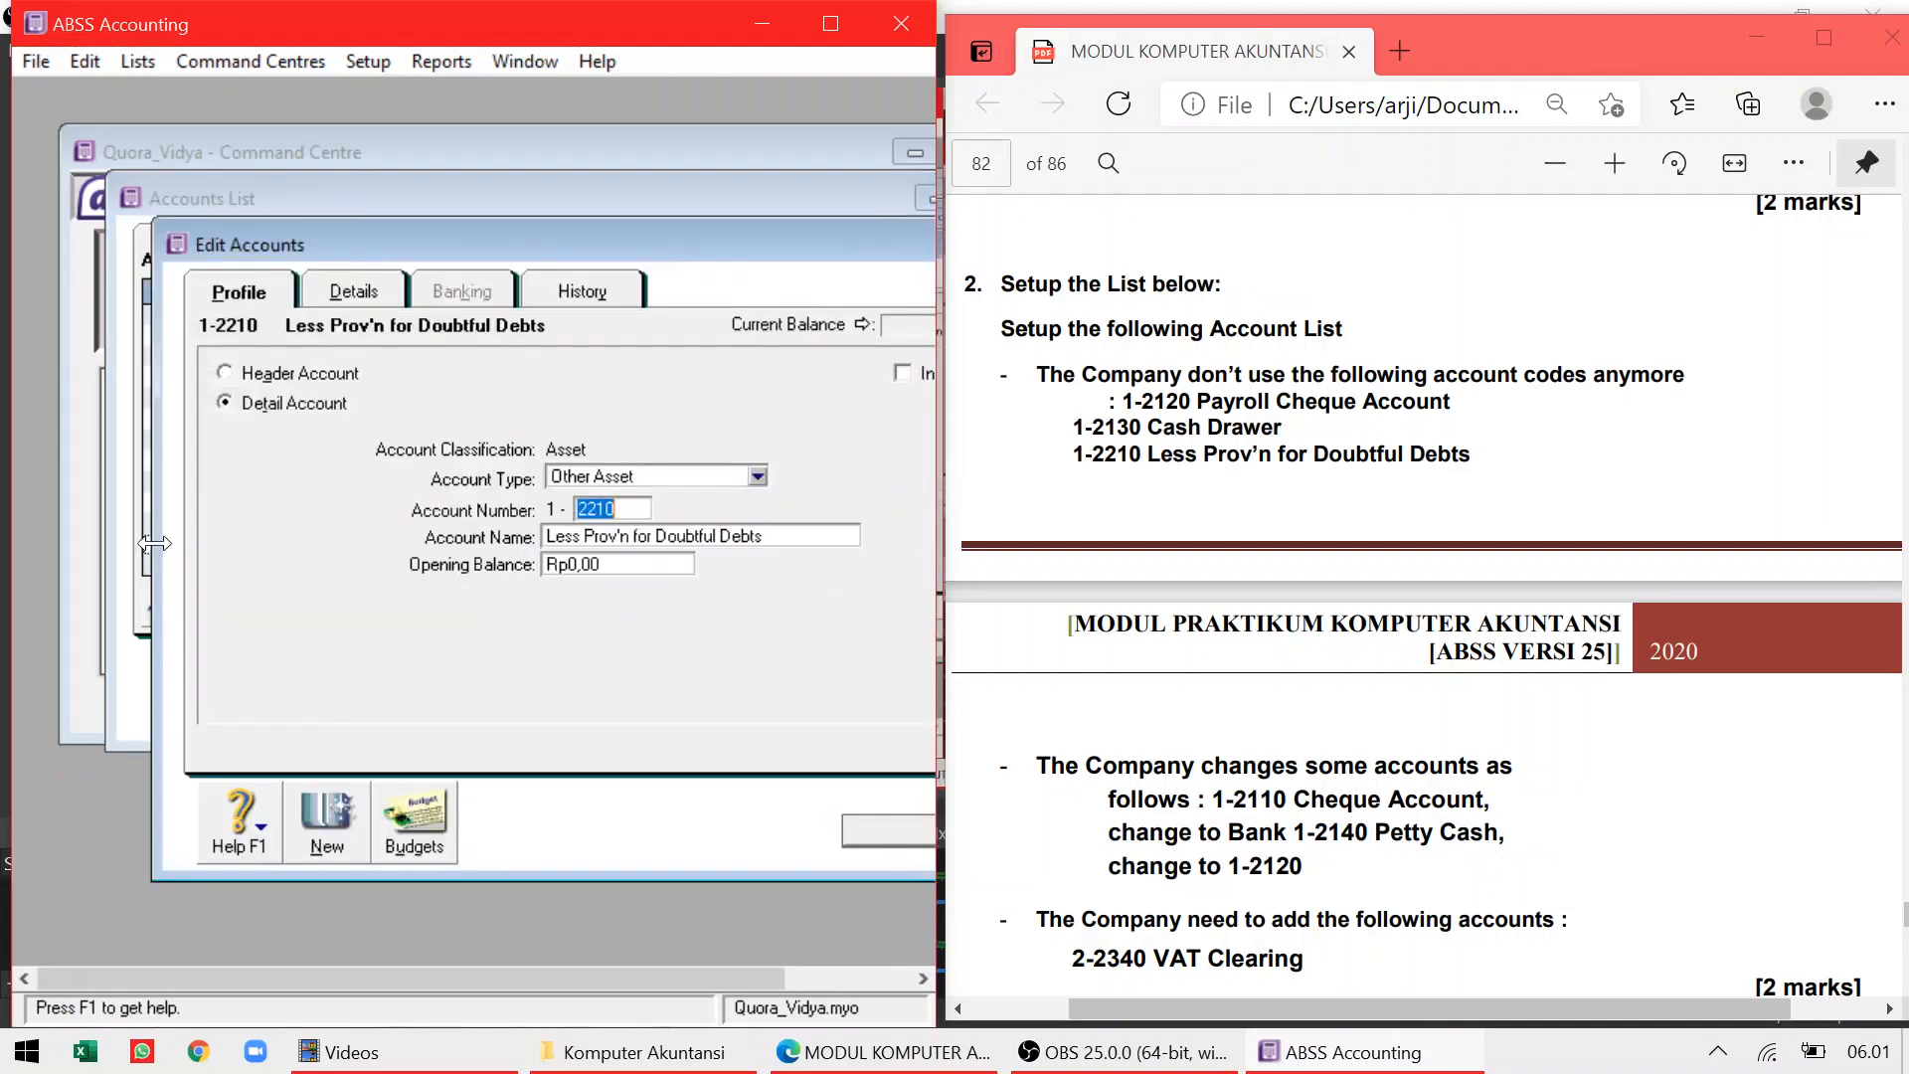
click(88, 62)
click(128, 274)
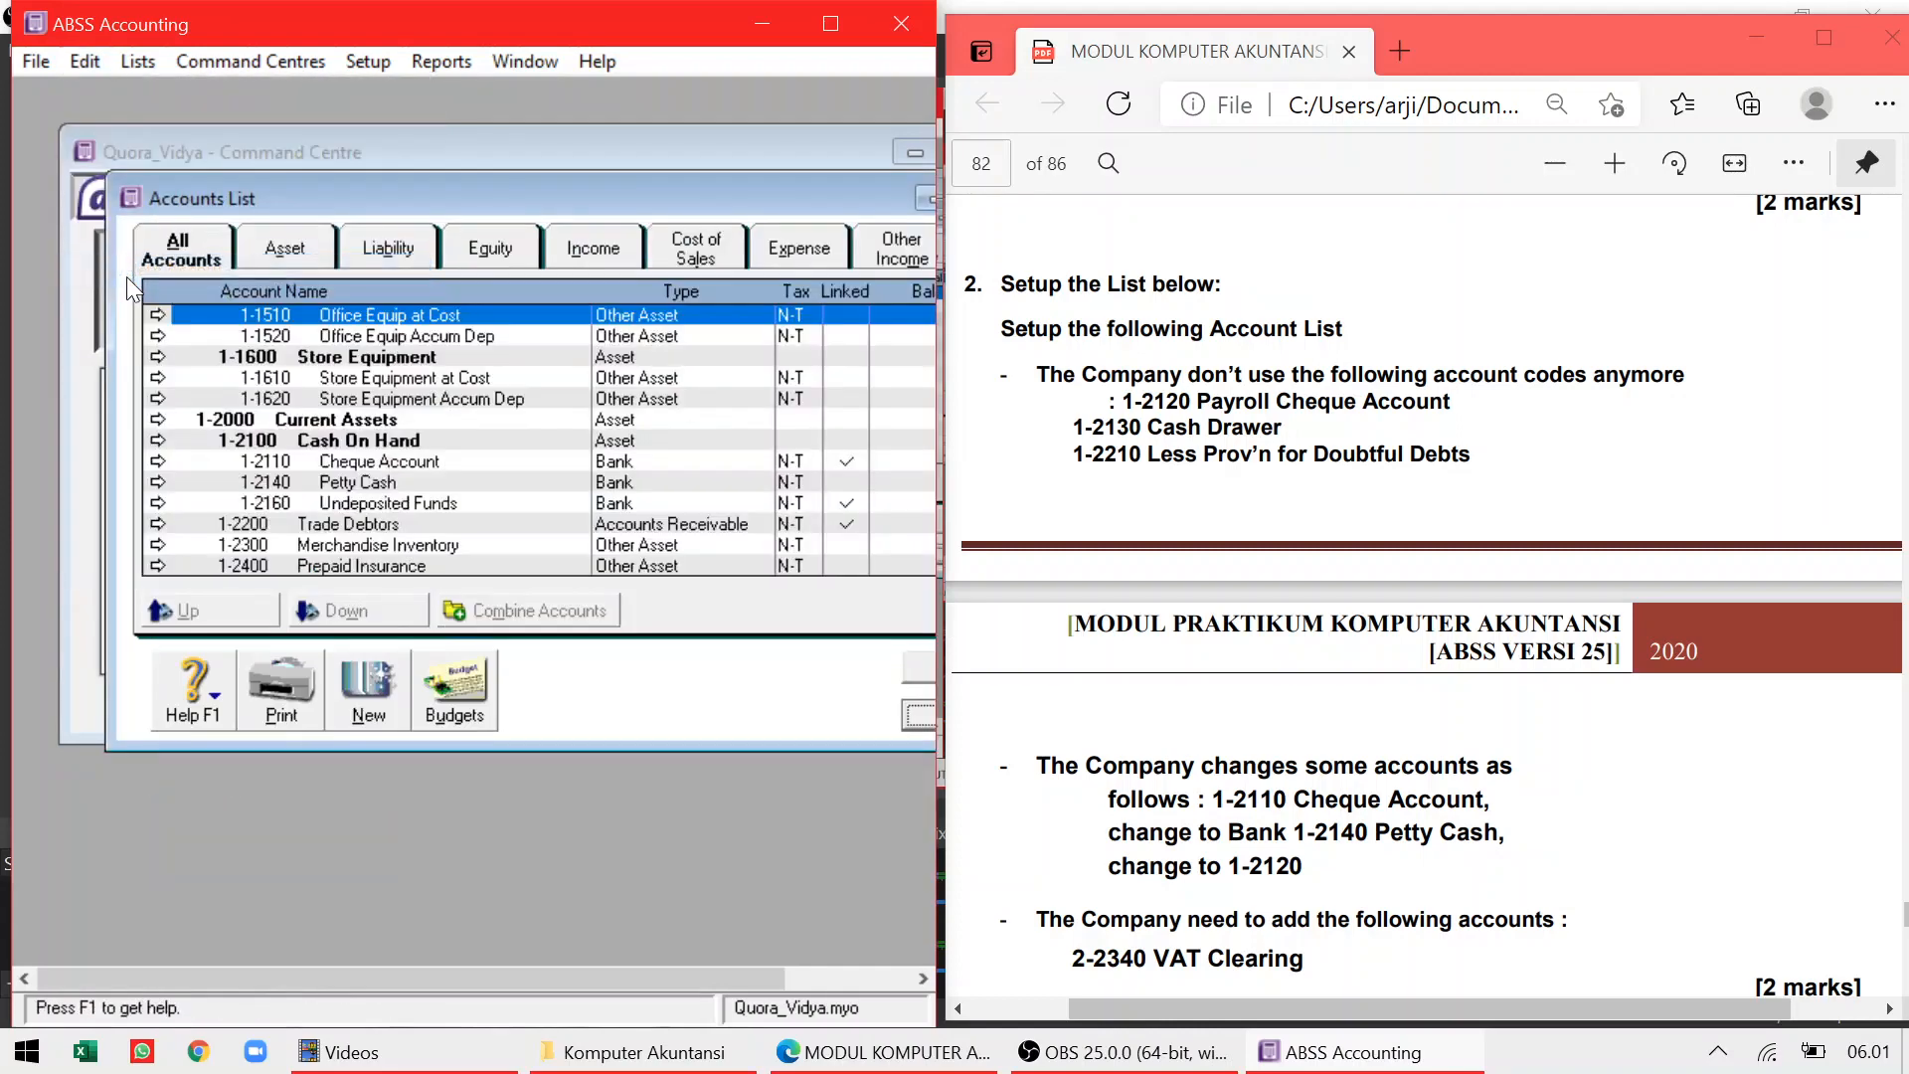
Rename account 1-2110 Cheque Account to Bank
click(1243, 696)
scroll(1244, 696, down, 2)
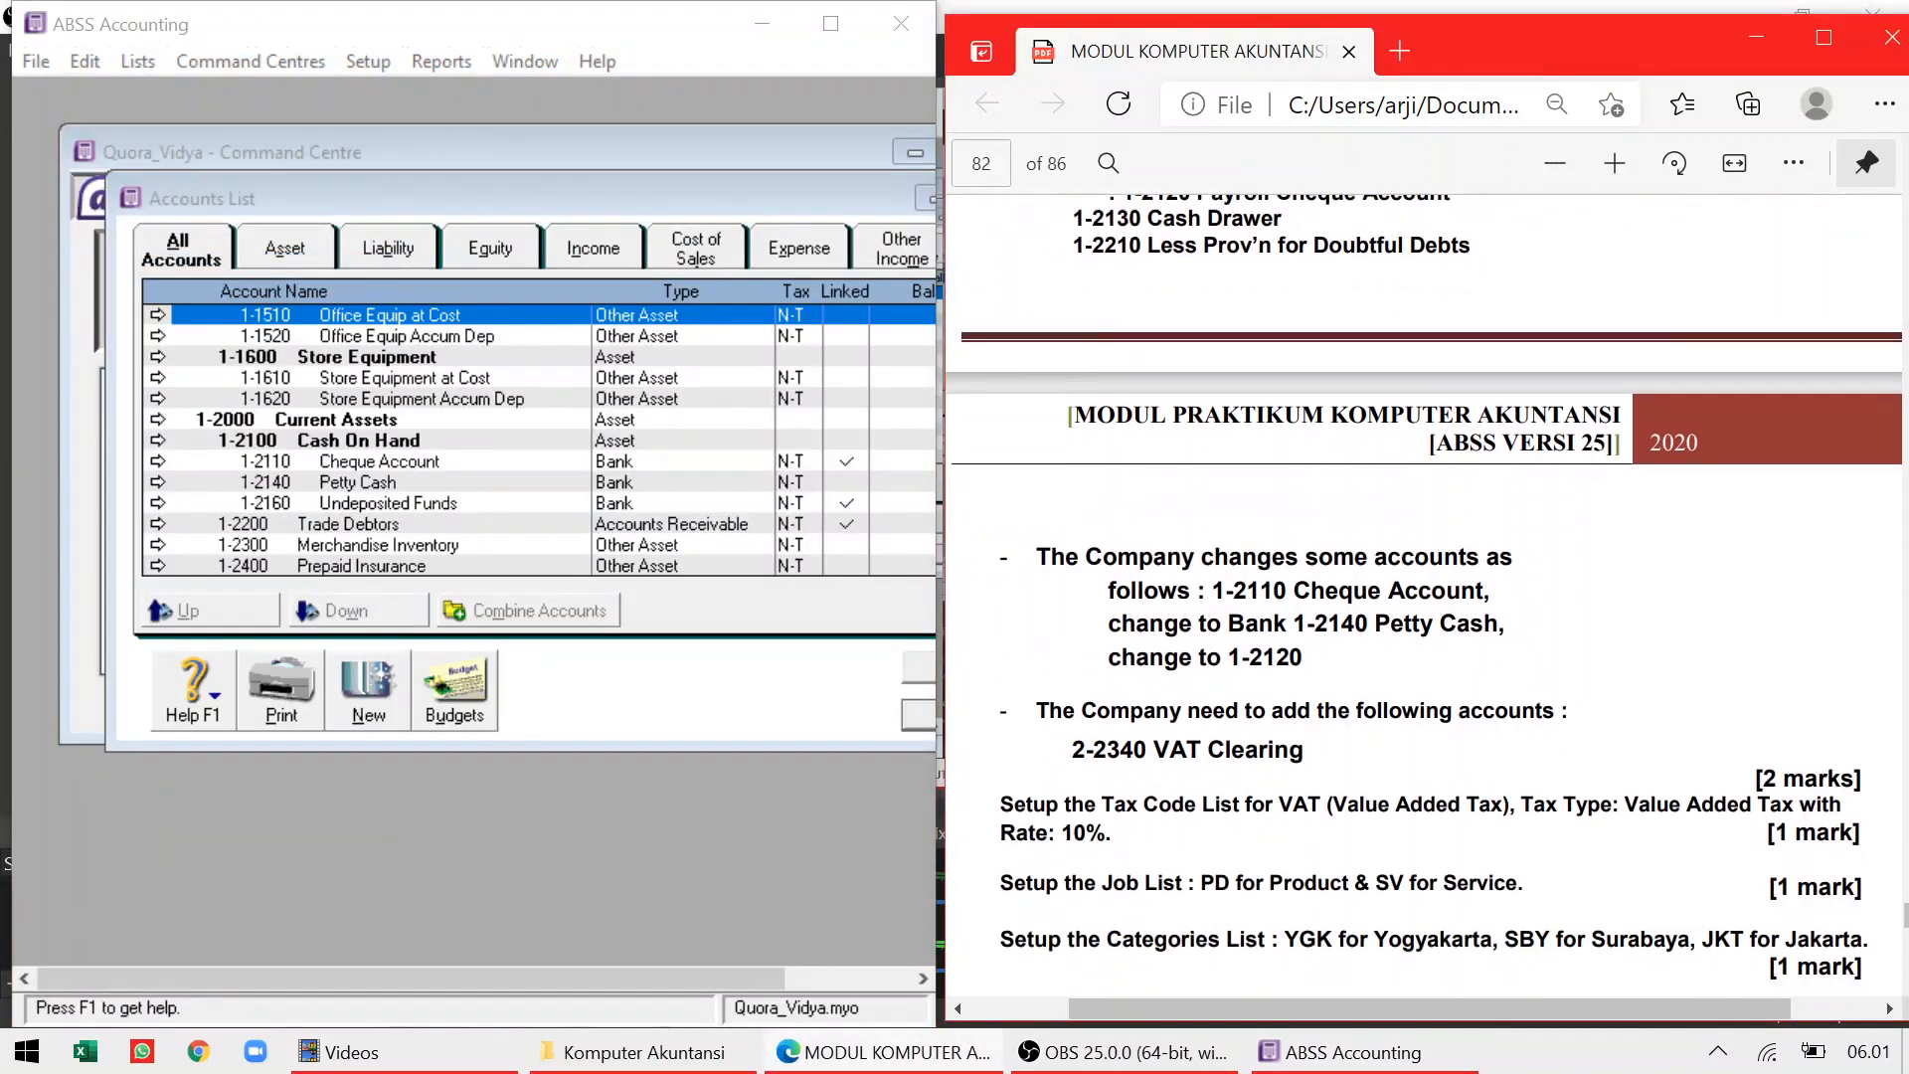
scroll(1424, 597, down, 3)
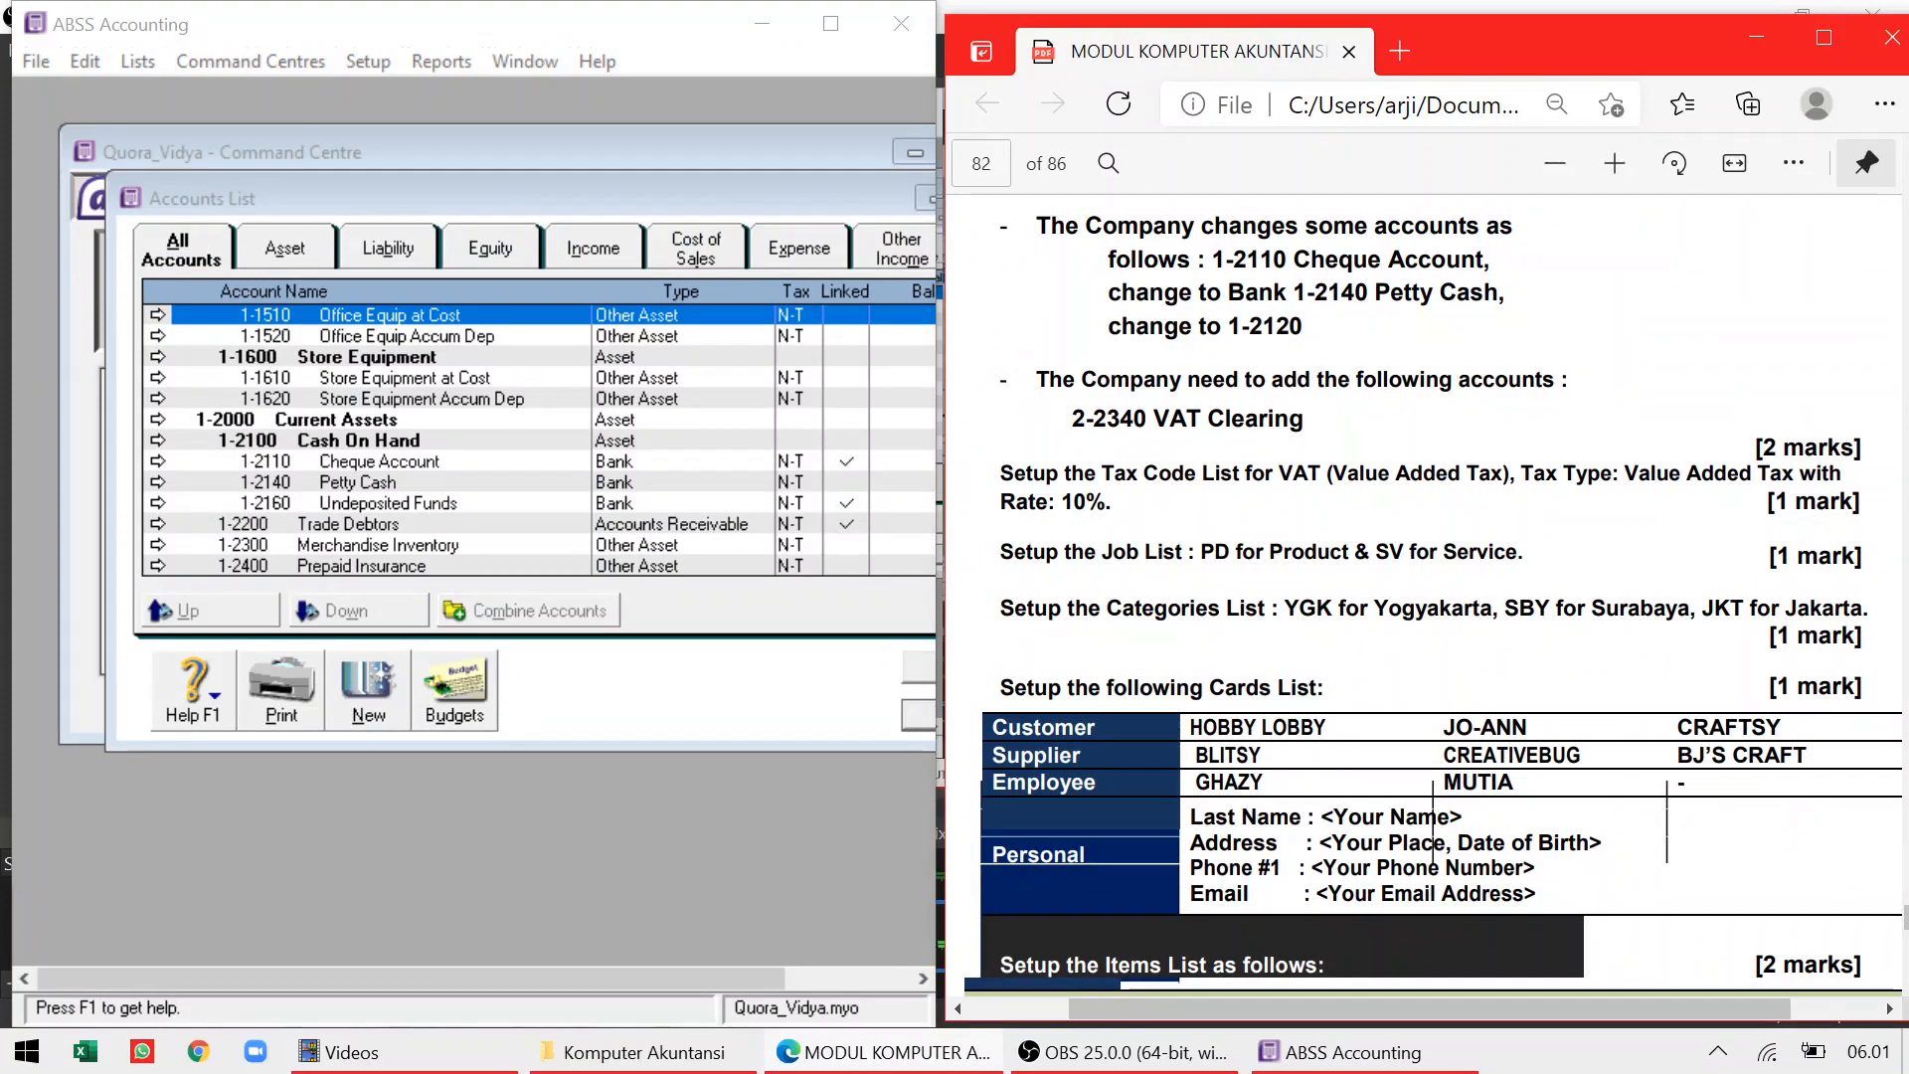
click(397, 463)
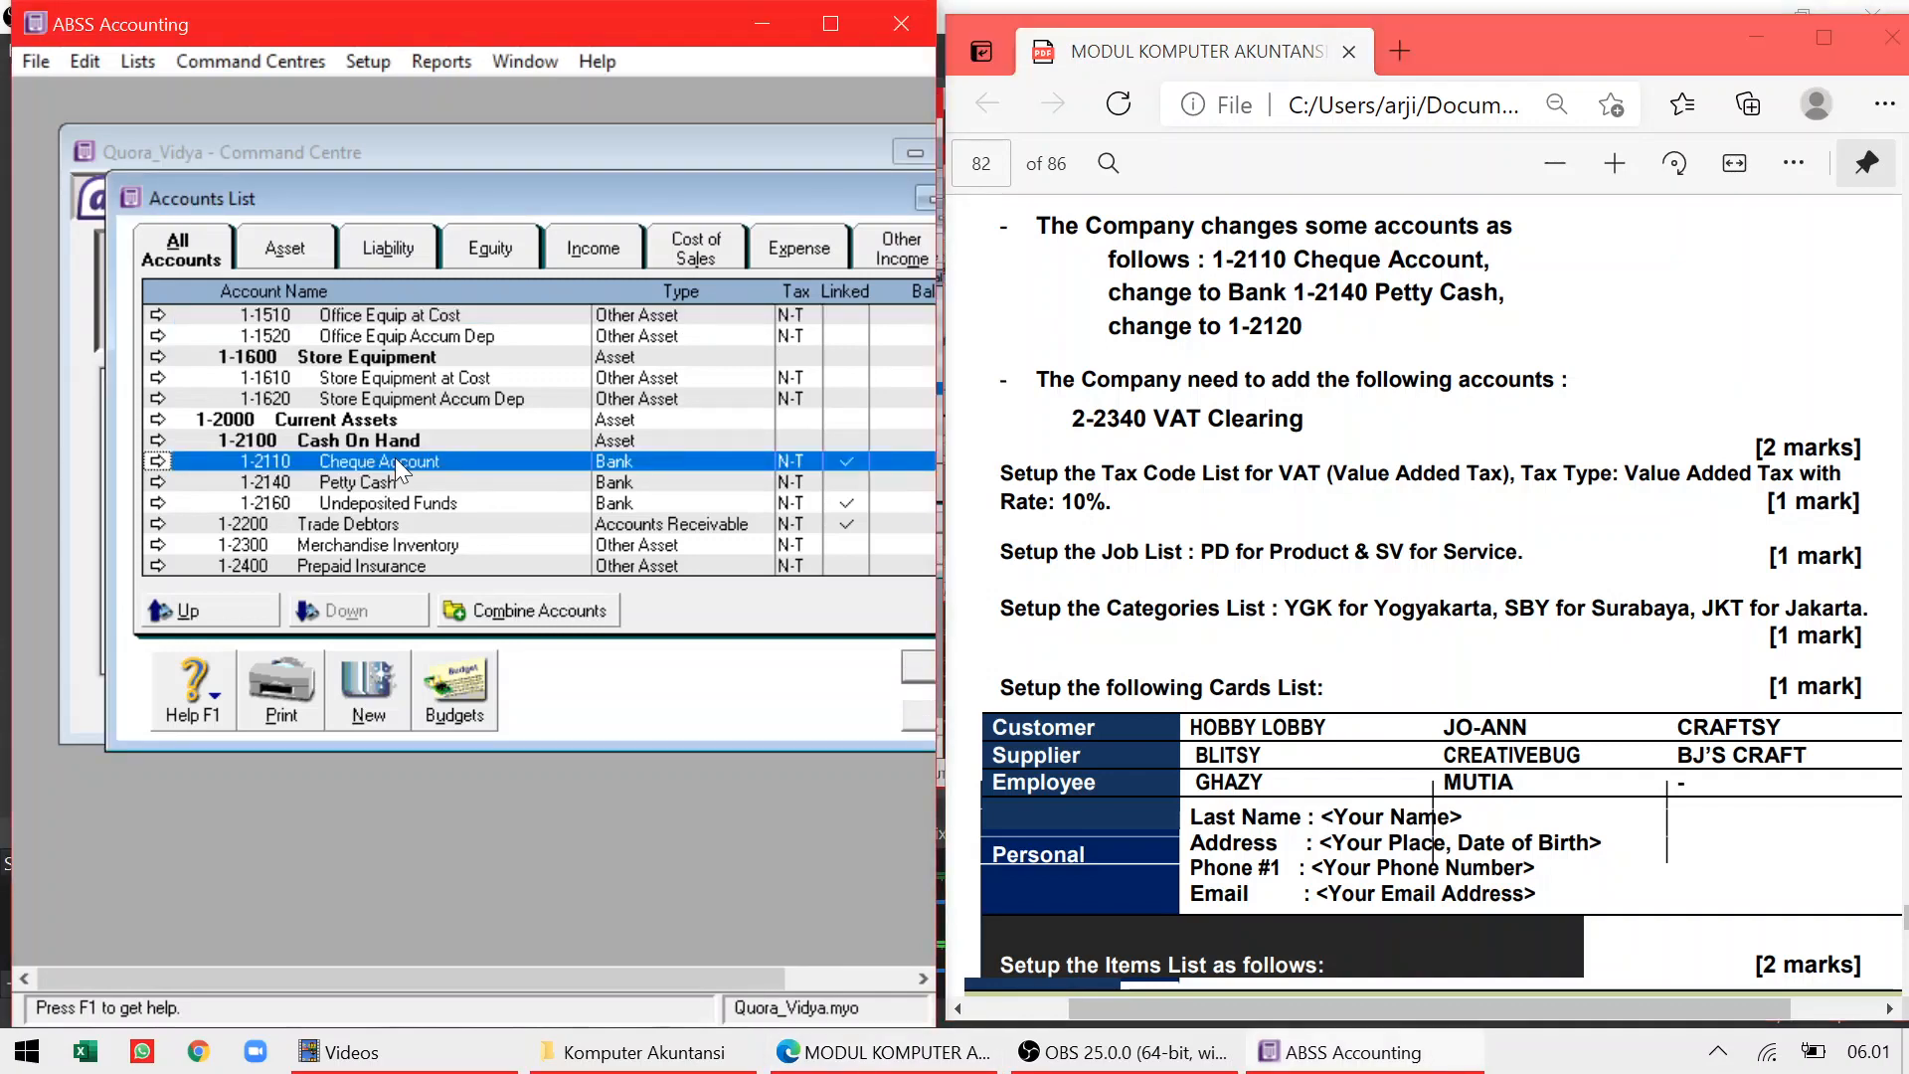
double_click(395, 461)
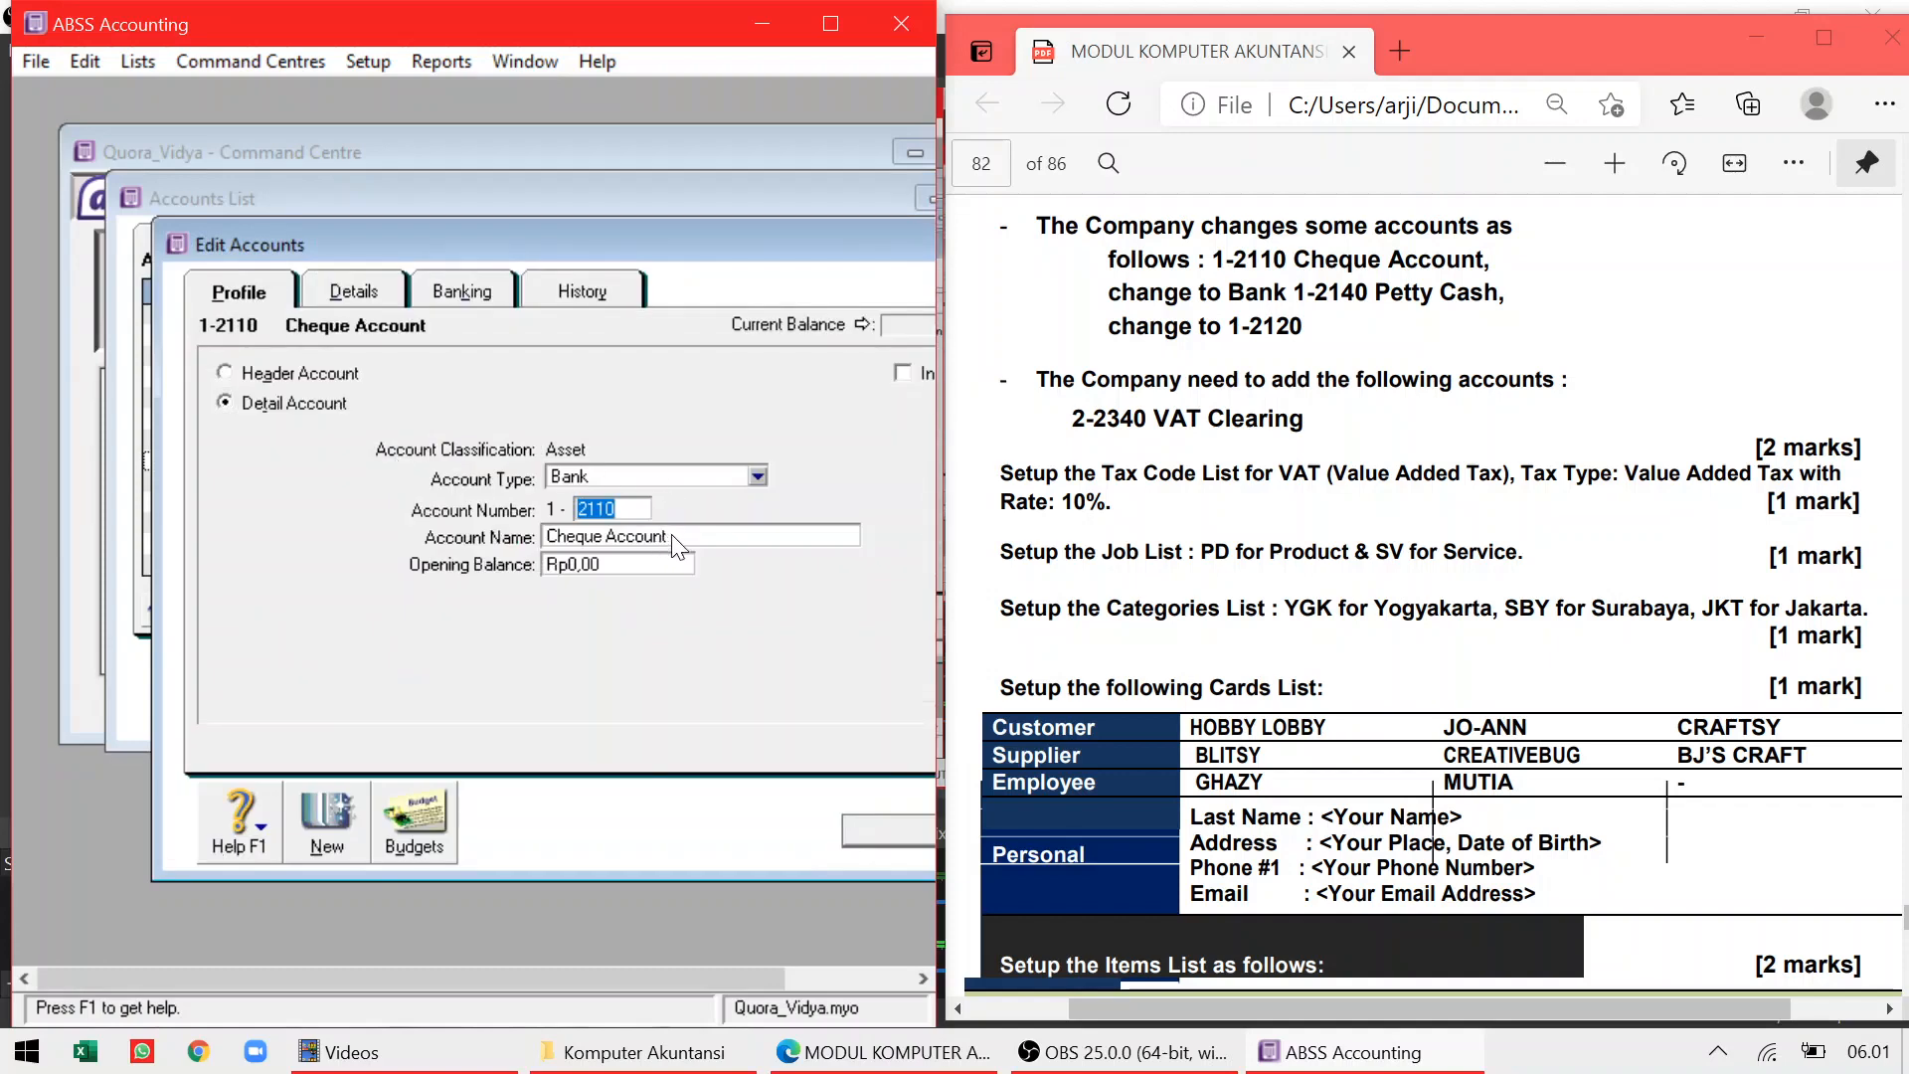
key(Tab)
key(BackSpace)
text(Bank)
click(868, 827)
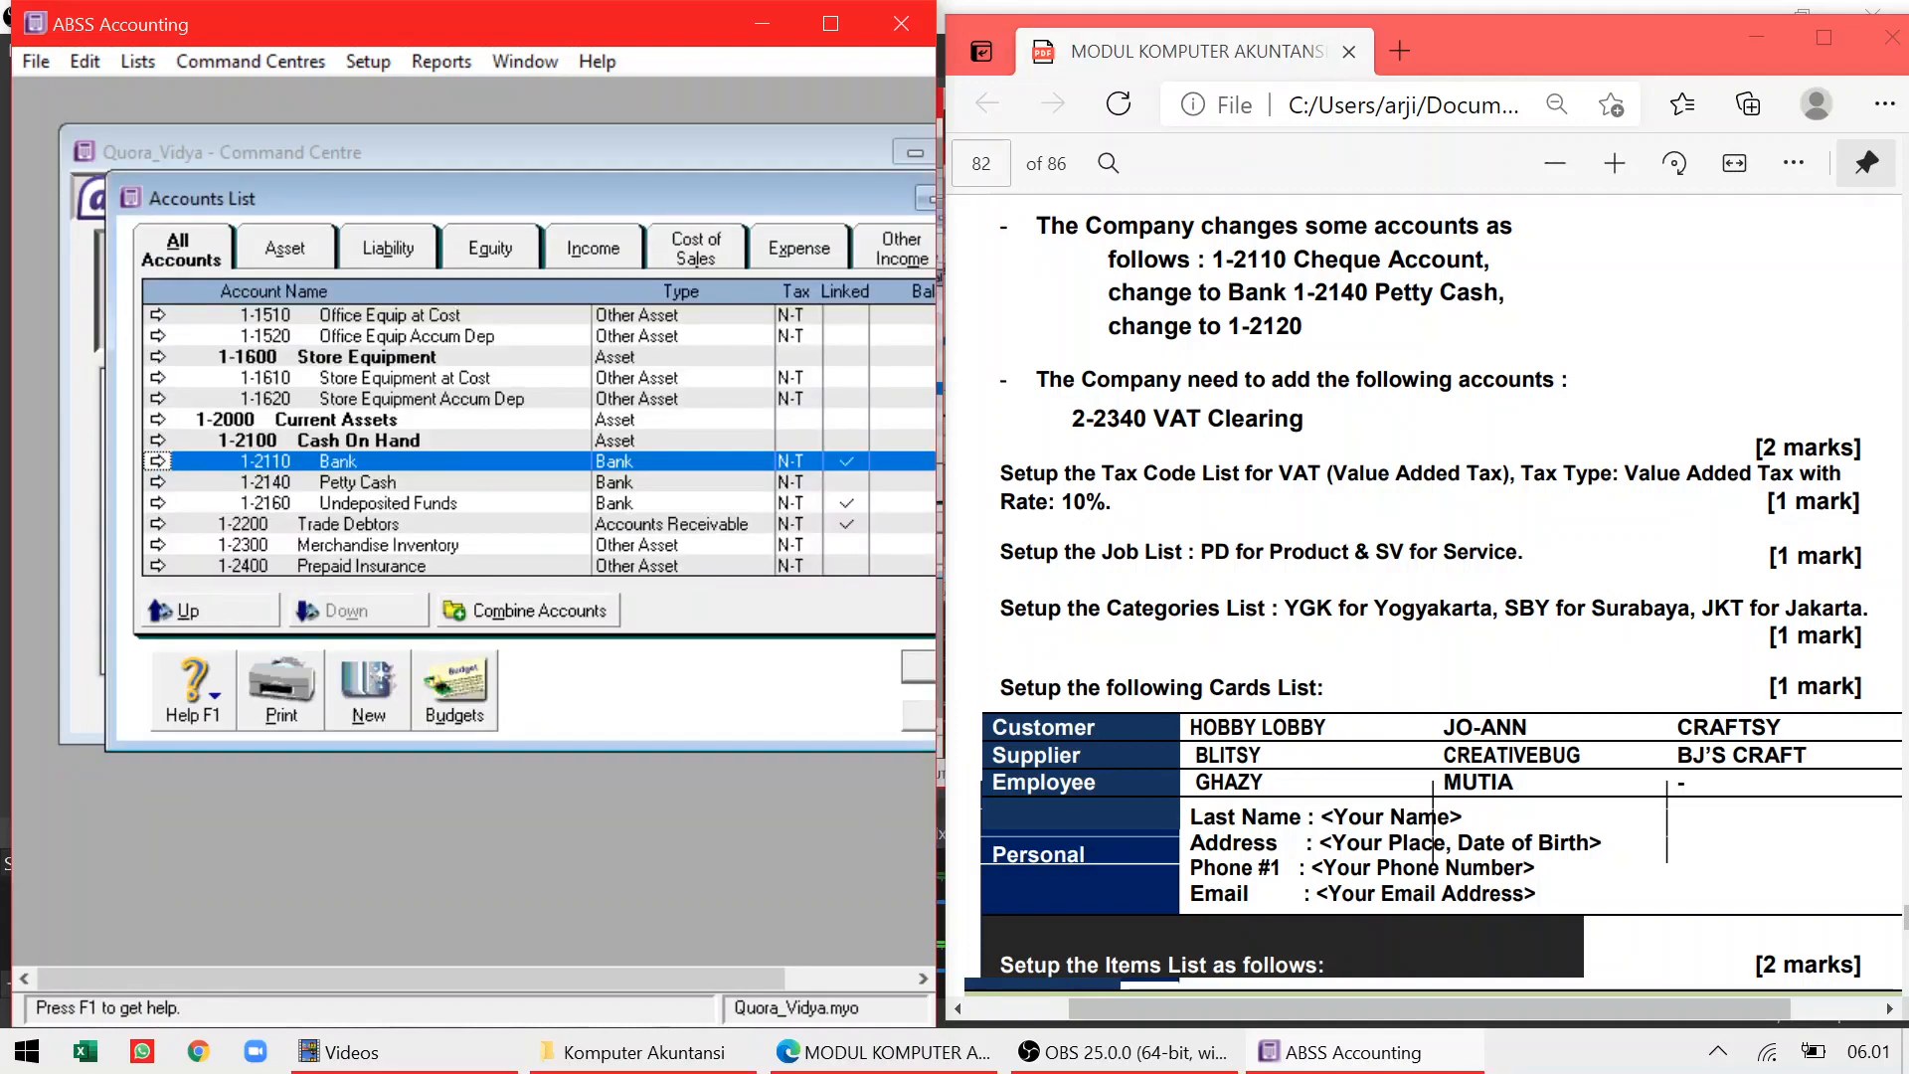
Renumber the Petty Cash account from 1-2140 to 1-2120
click(336, 487)
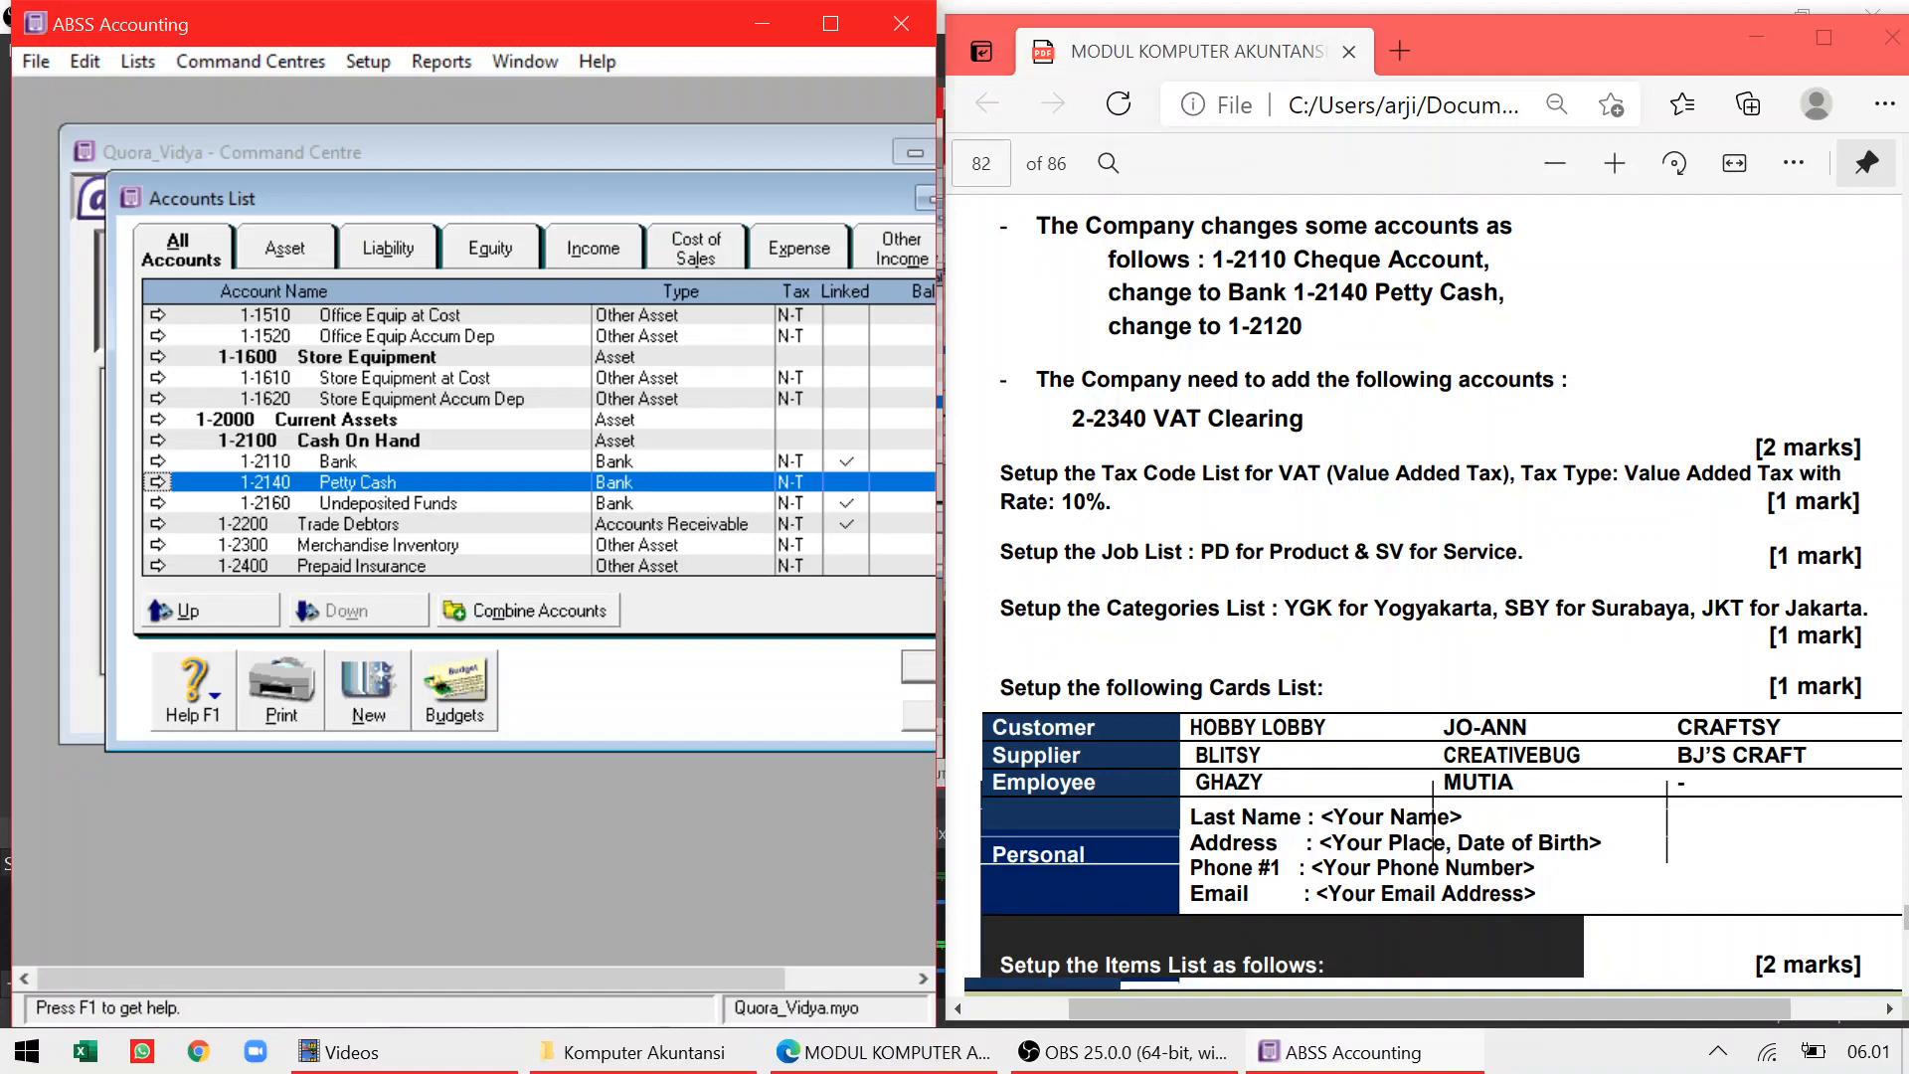
double_click(270, 481)
click(637, 509)
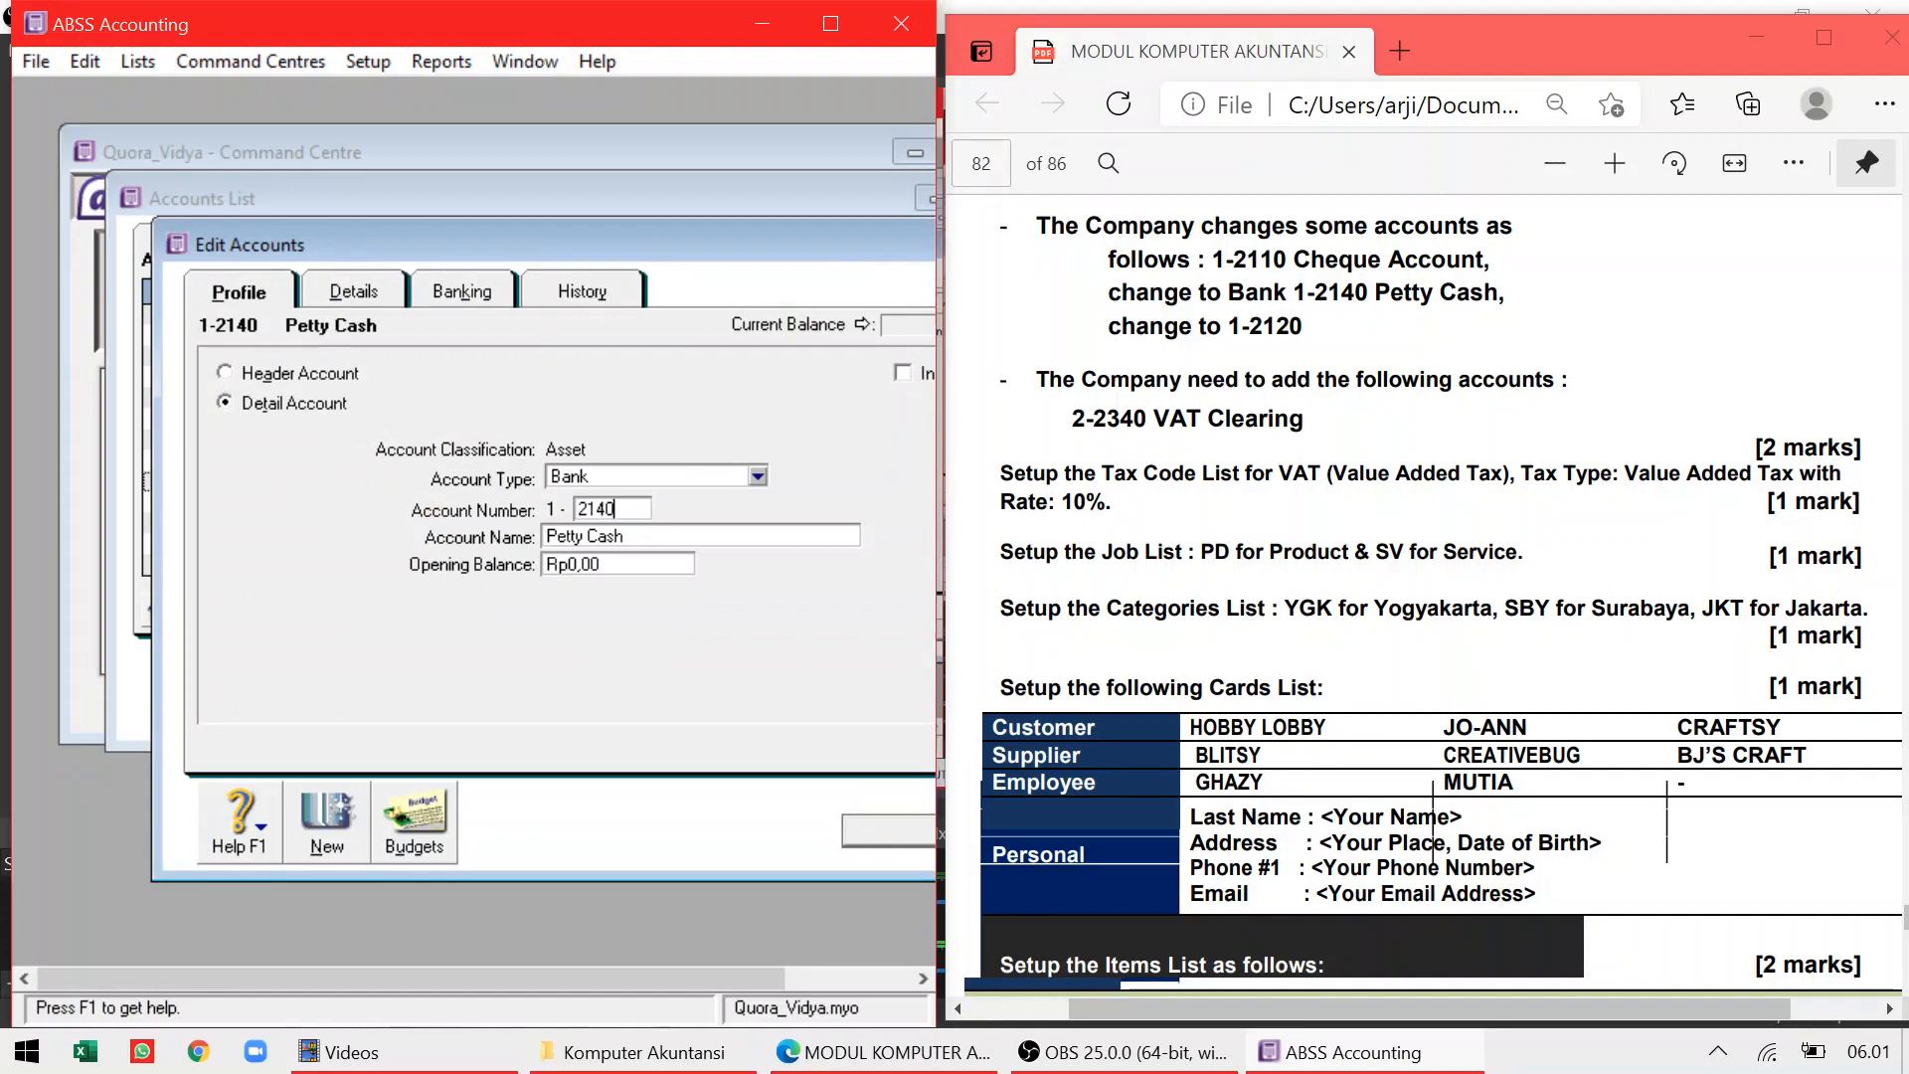
key(Left)
key(BackSpace)
text(2)
key(Tab)
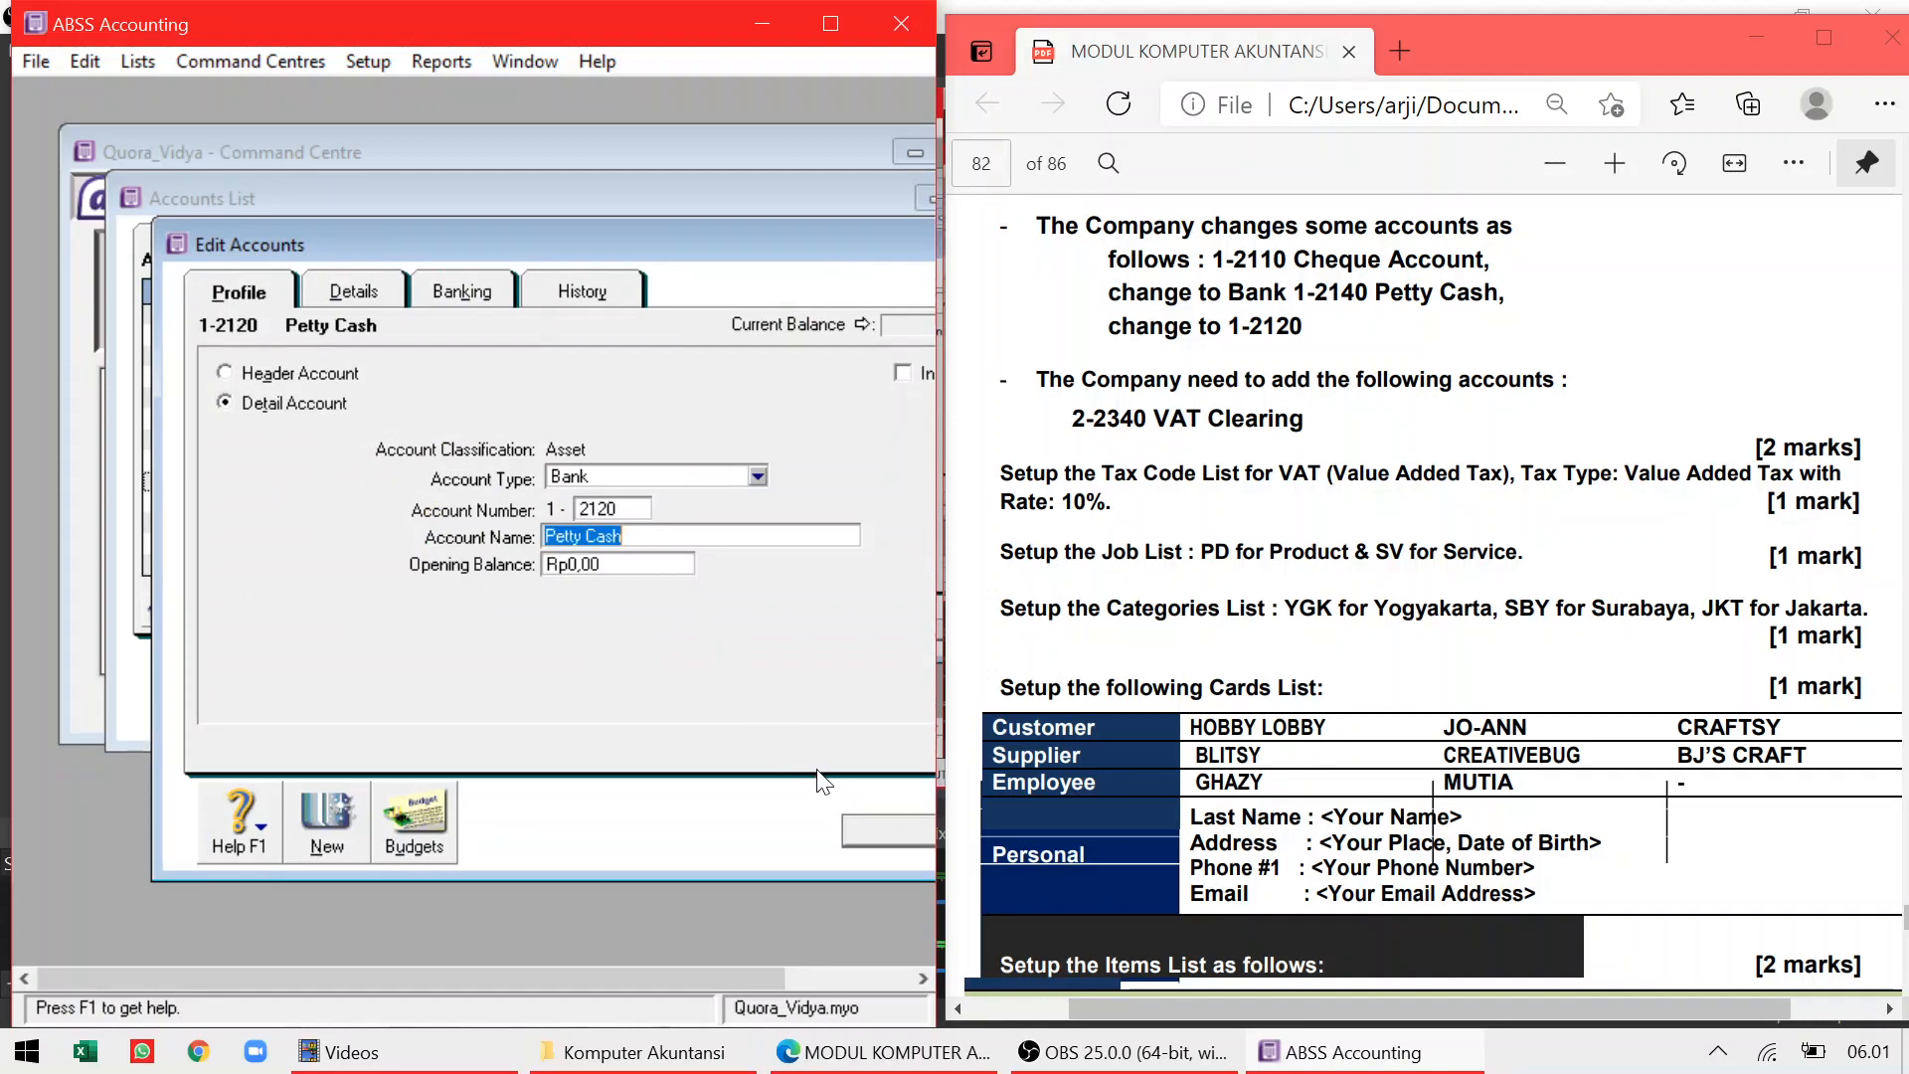
click(873, 832)
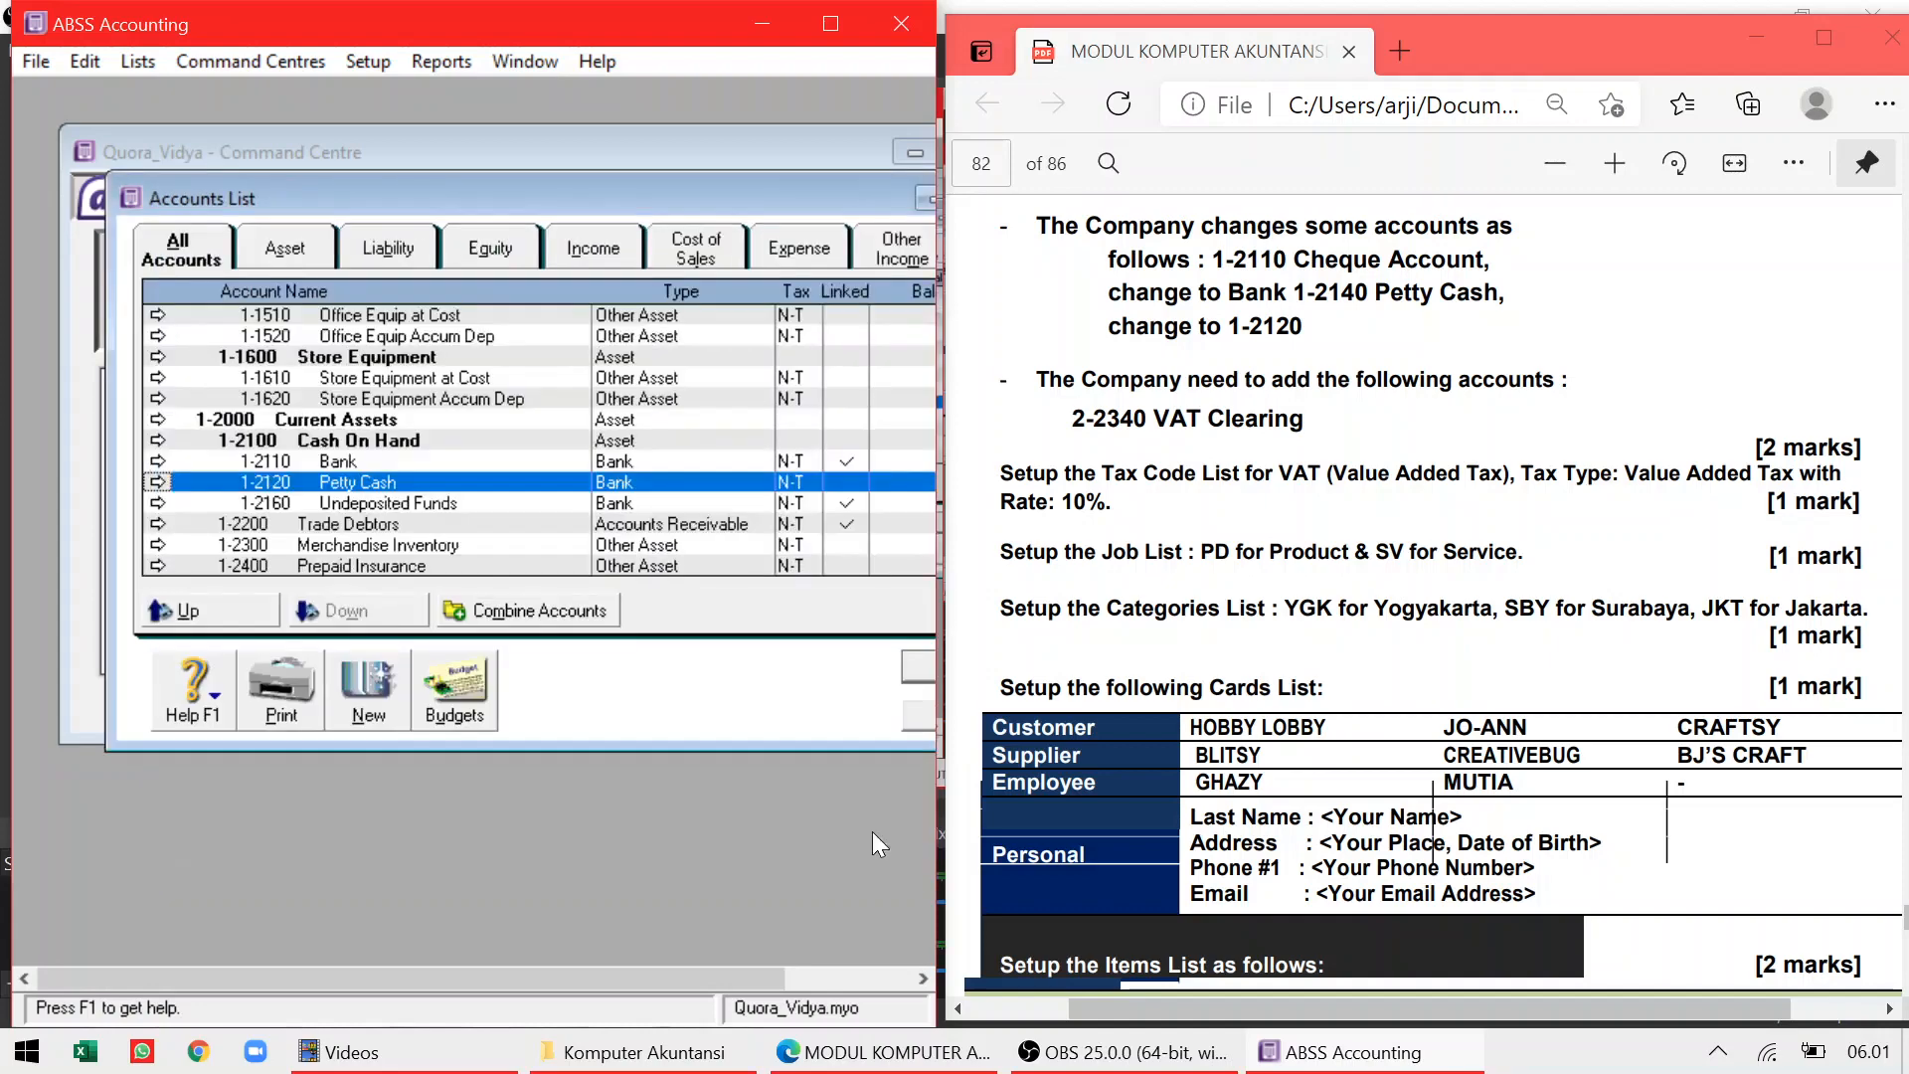
Check the 1-2120 Petty Cash details against the PDF and close the Accounts List
click(1268, 611)
scroll(1268, 611, left, 1)
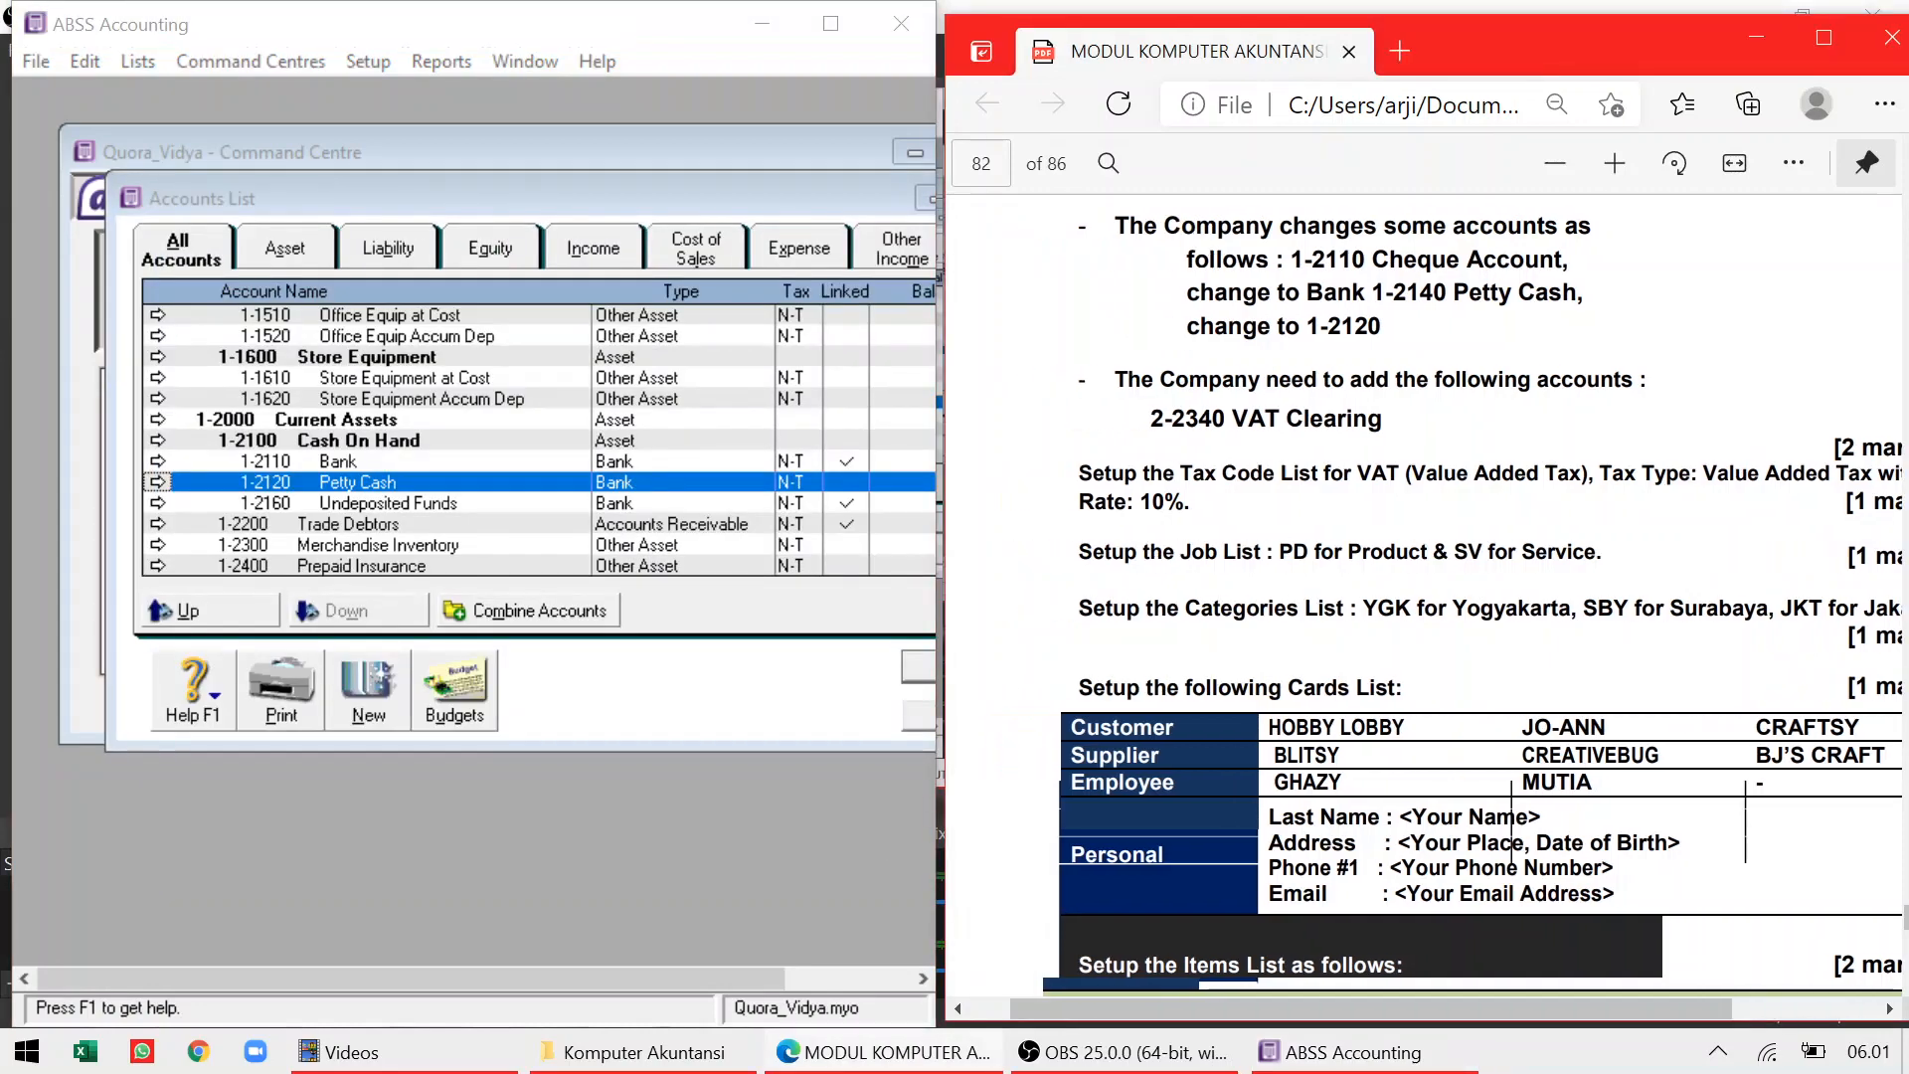
scroll(1433, 619, right, 1)
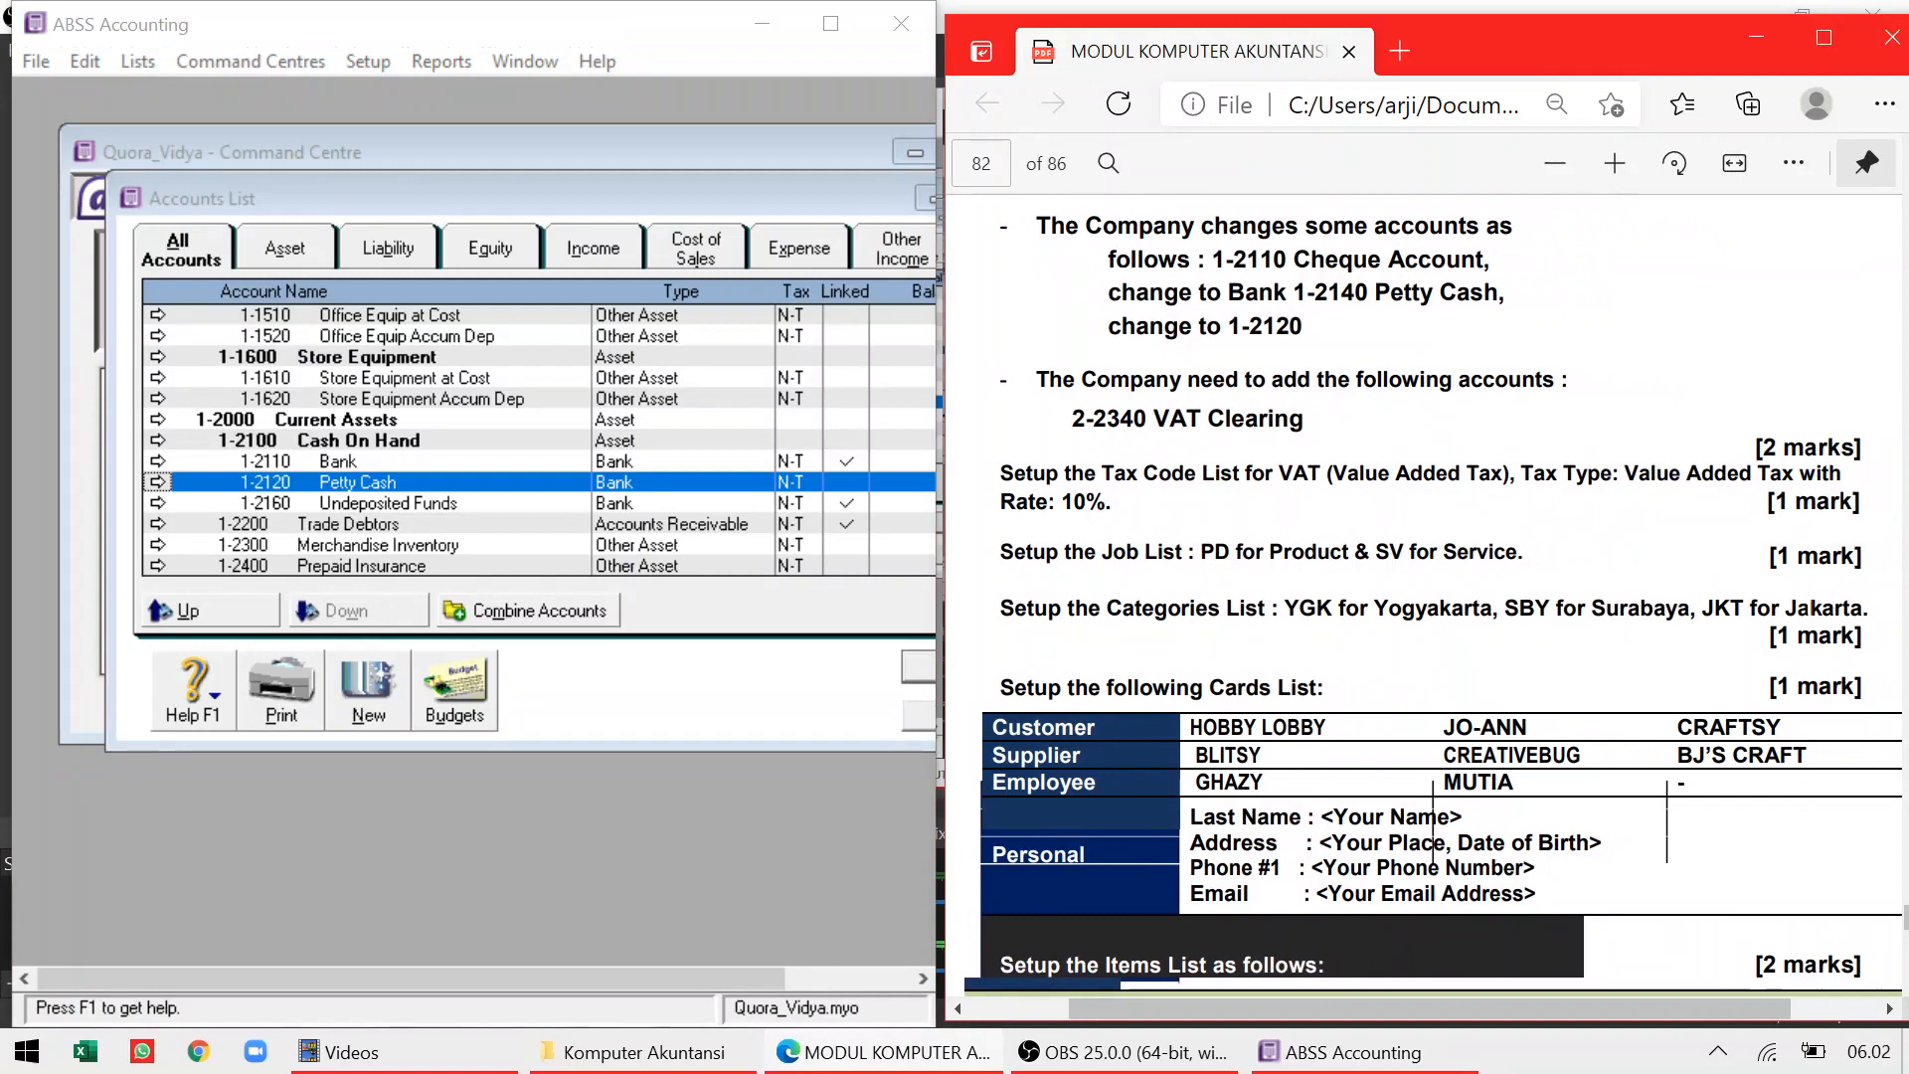
scroll(1432, 597, down, 3)
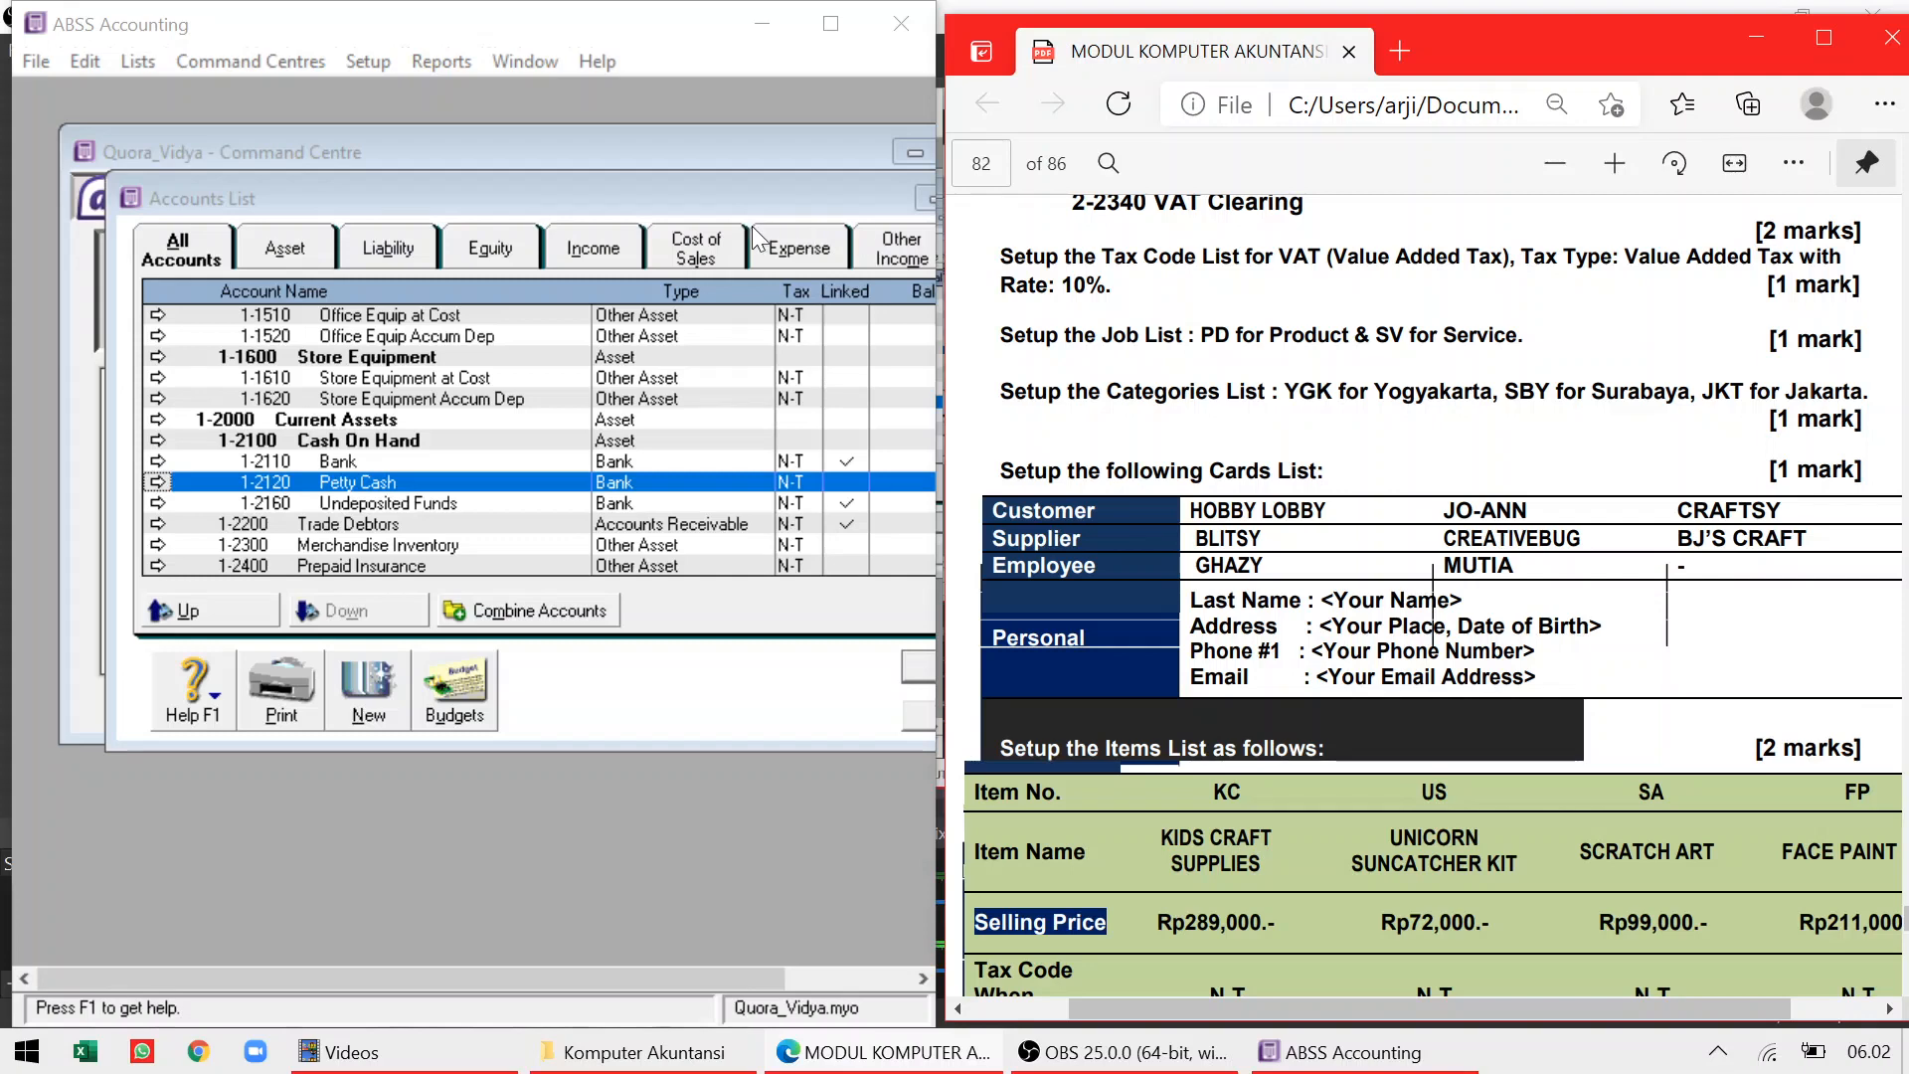
click(913, 670)
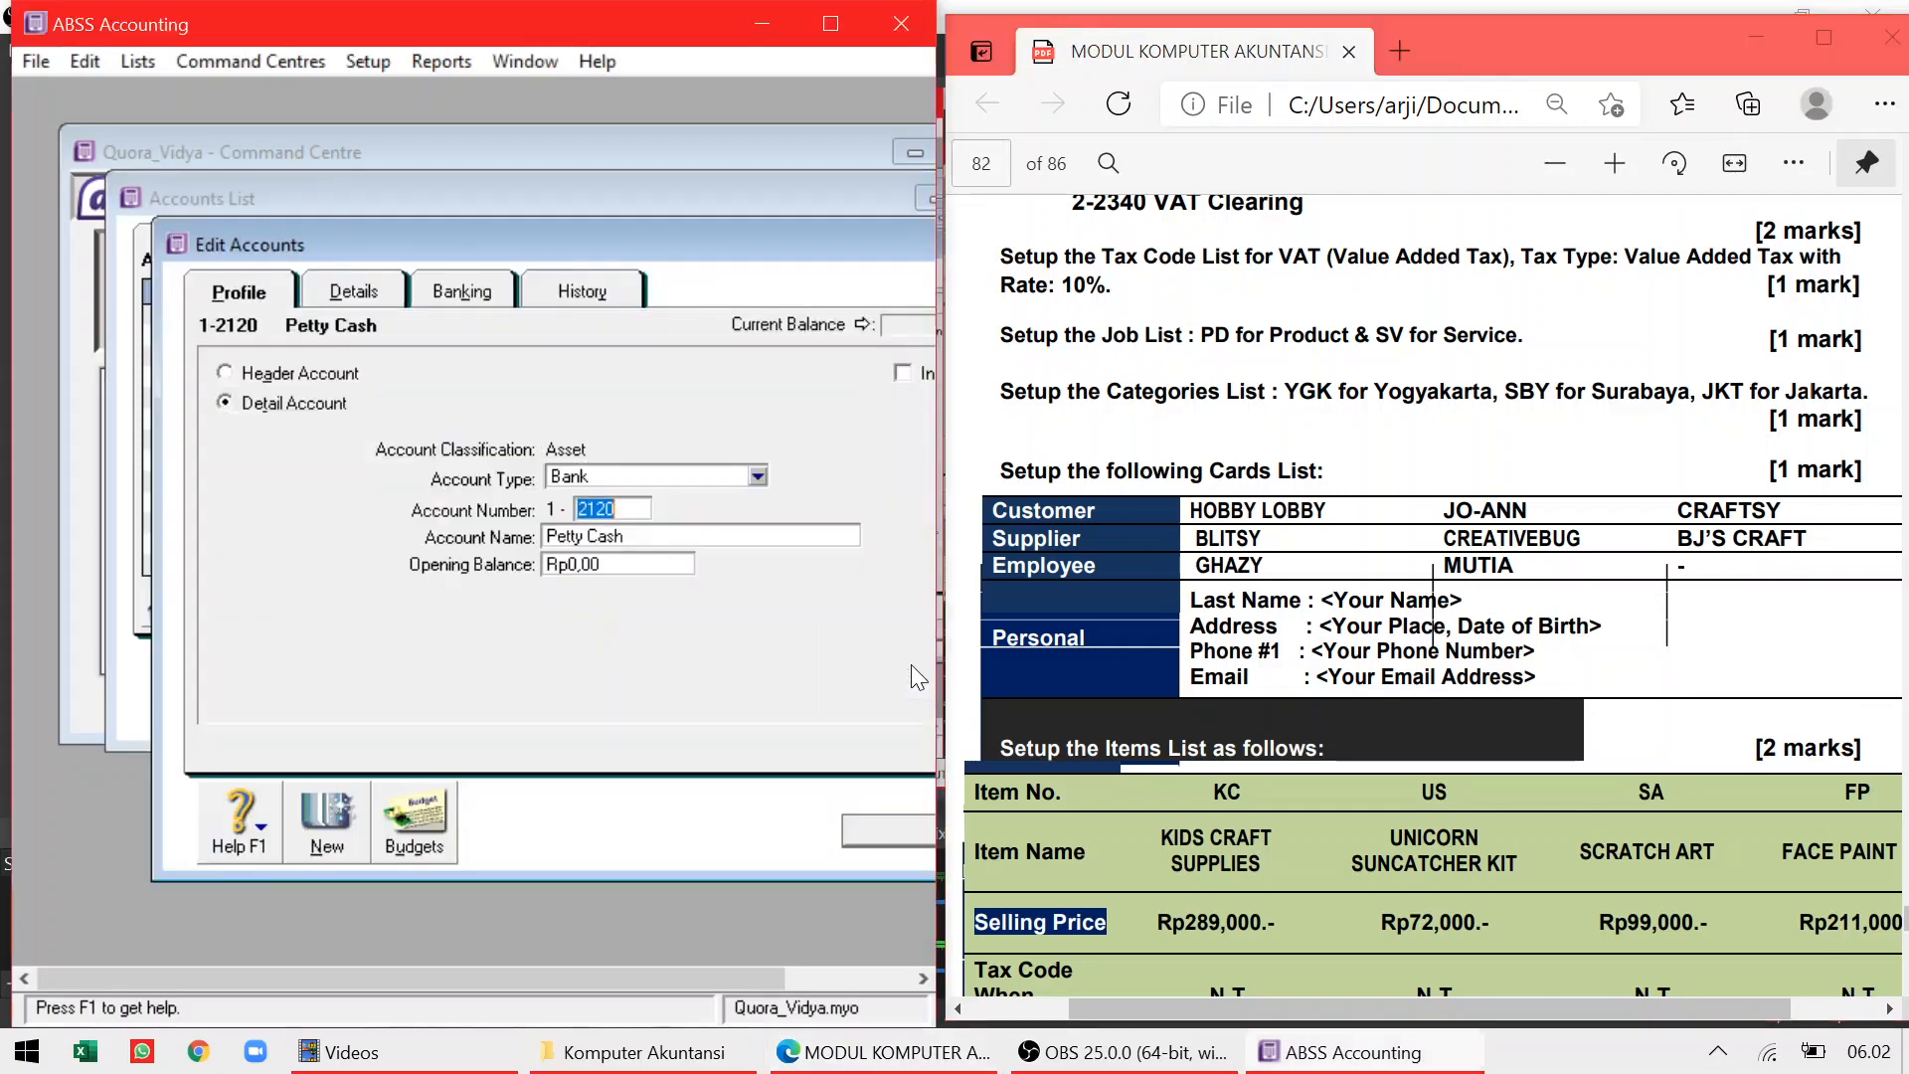
click(875, 830)
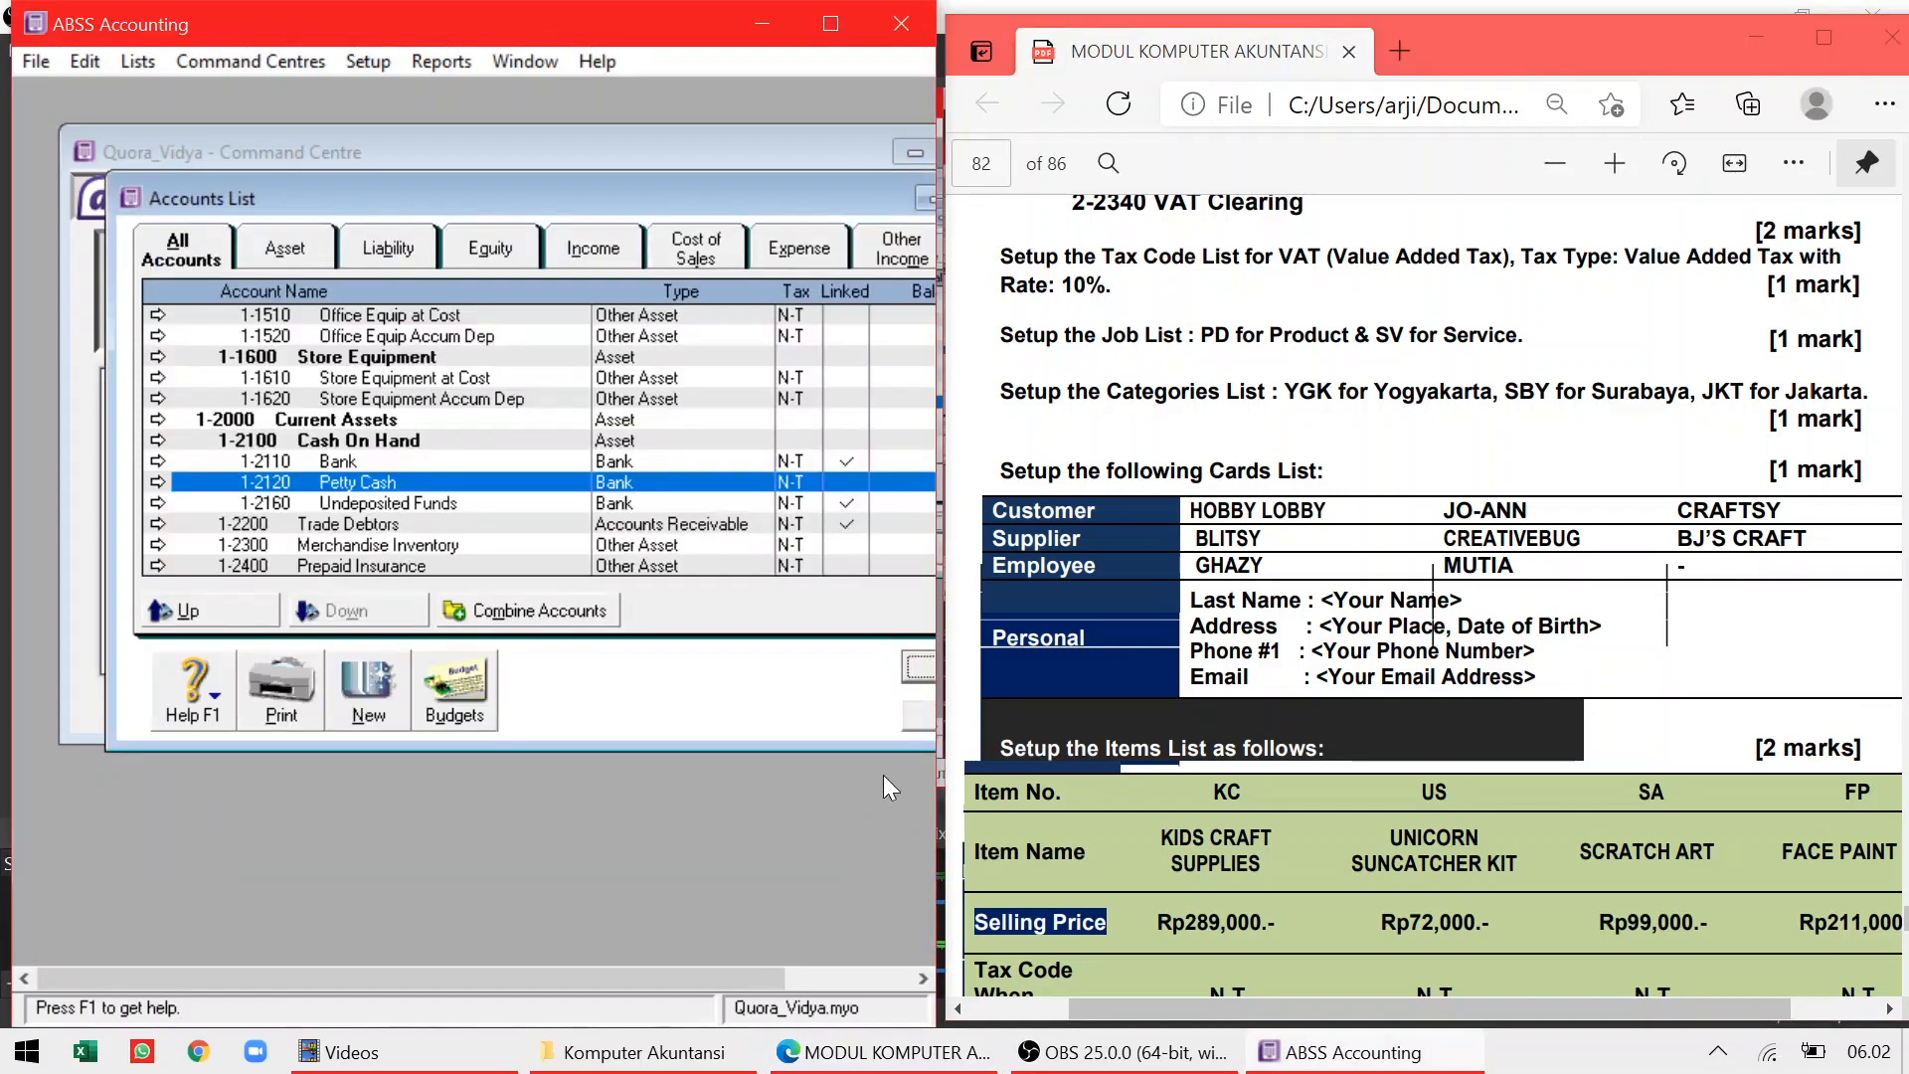
click(904, 714)
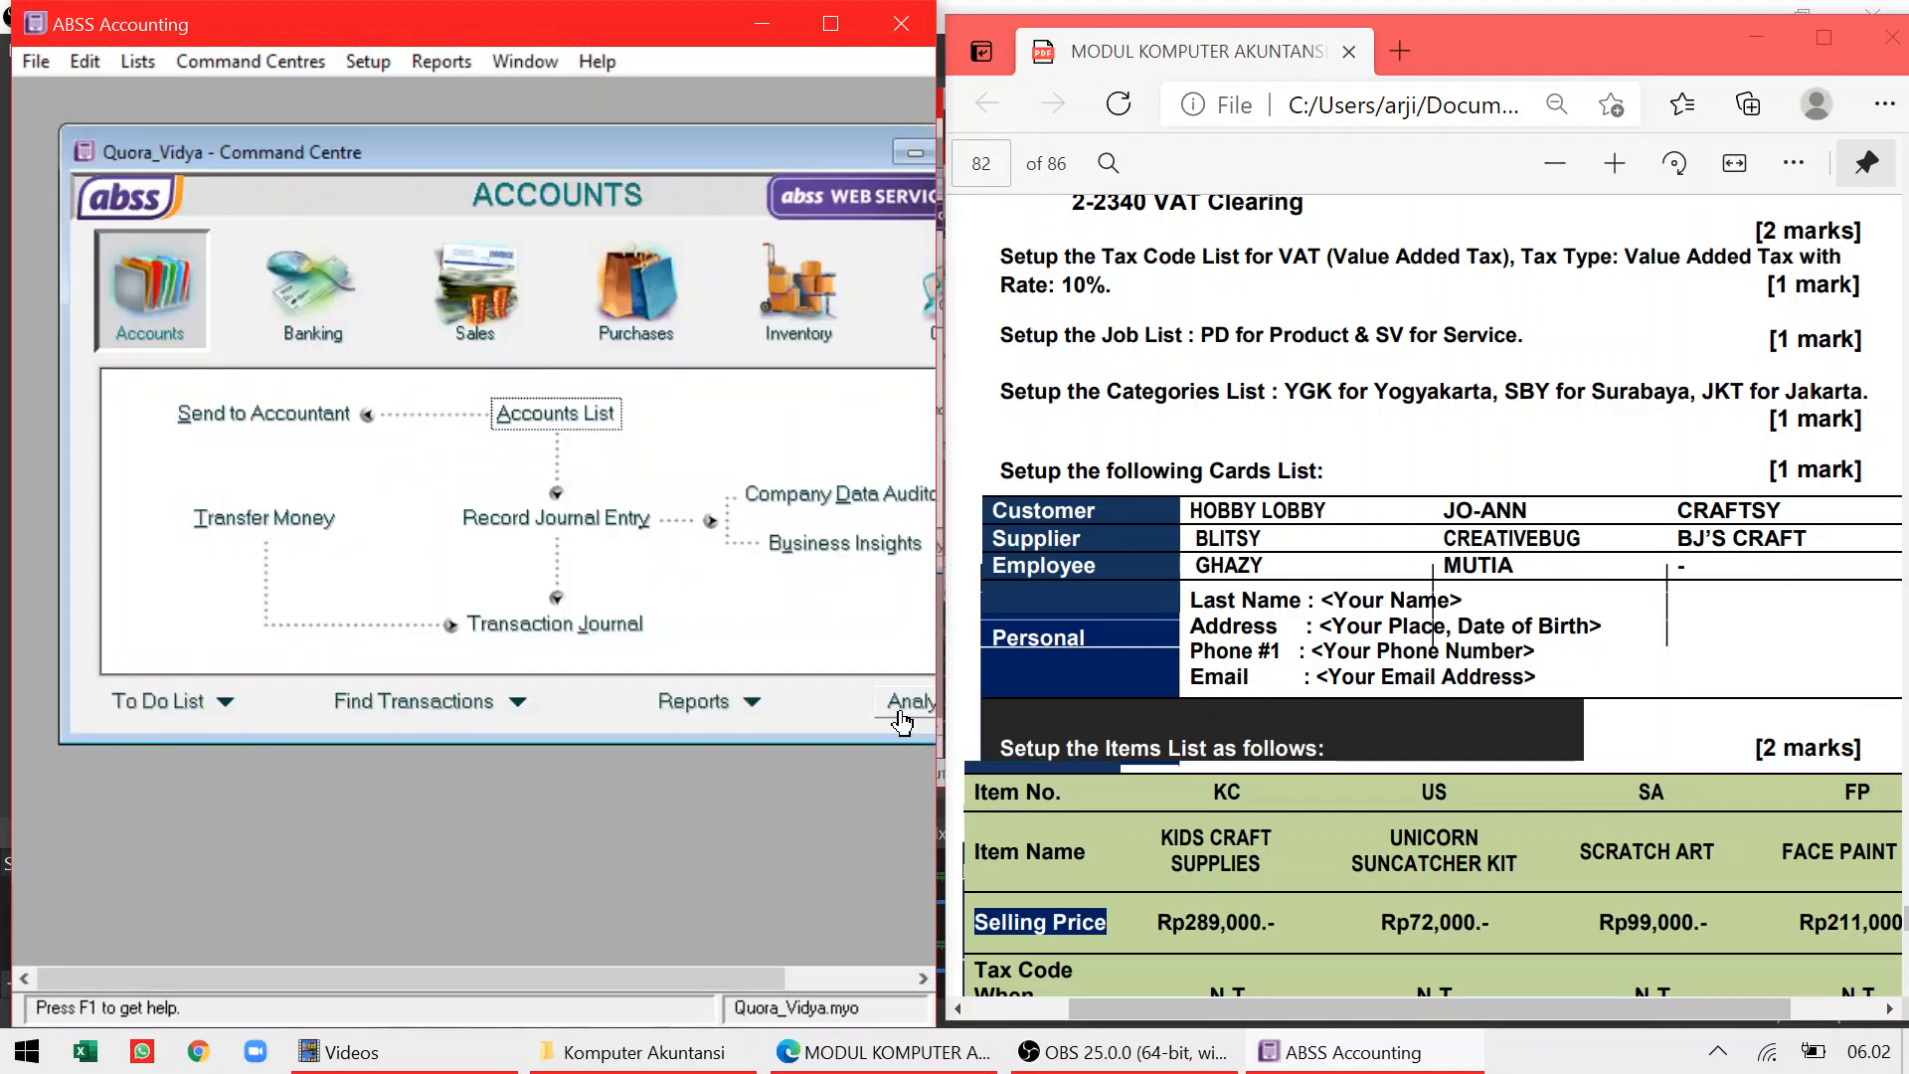
Change the VAT tax code's rate to 10% and close the Tax Code List
click(147, 63)
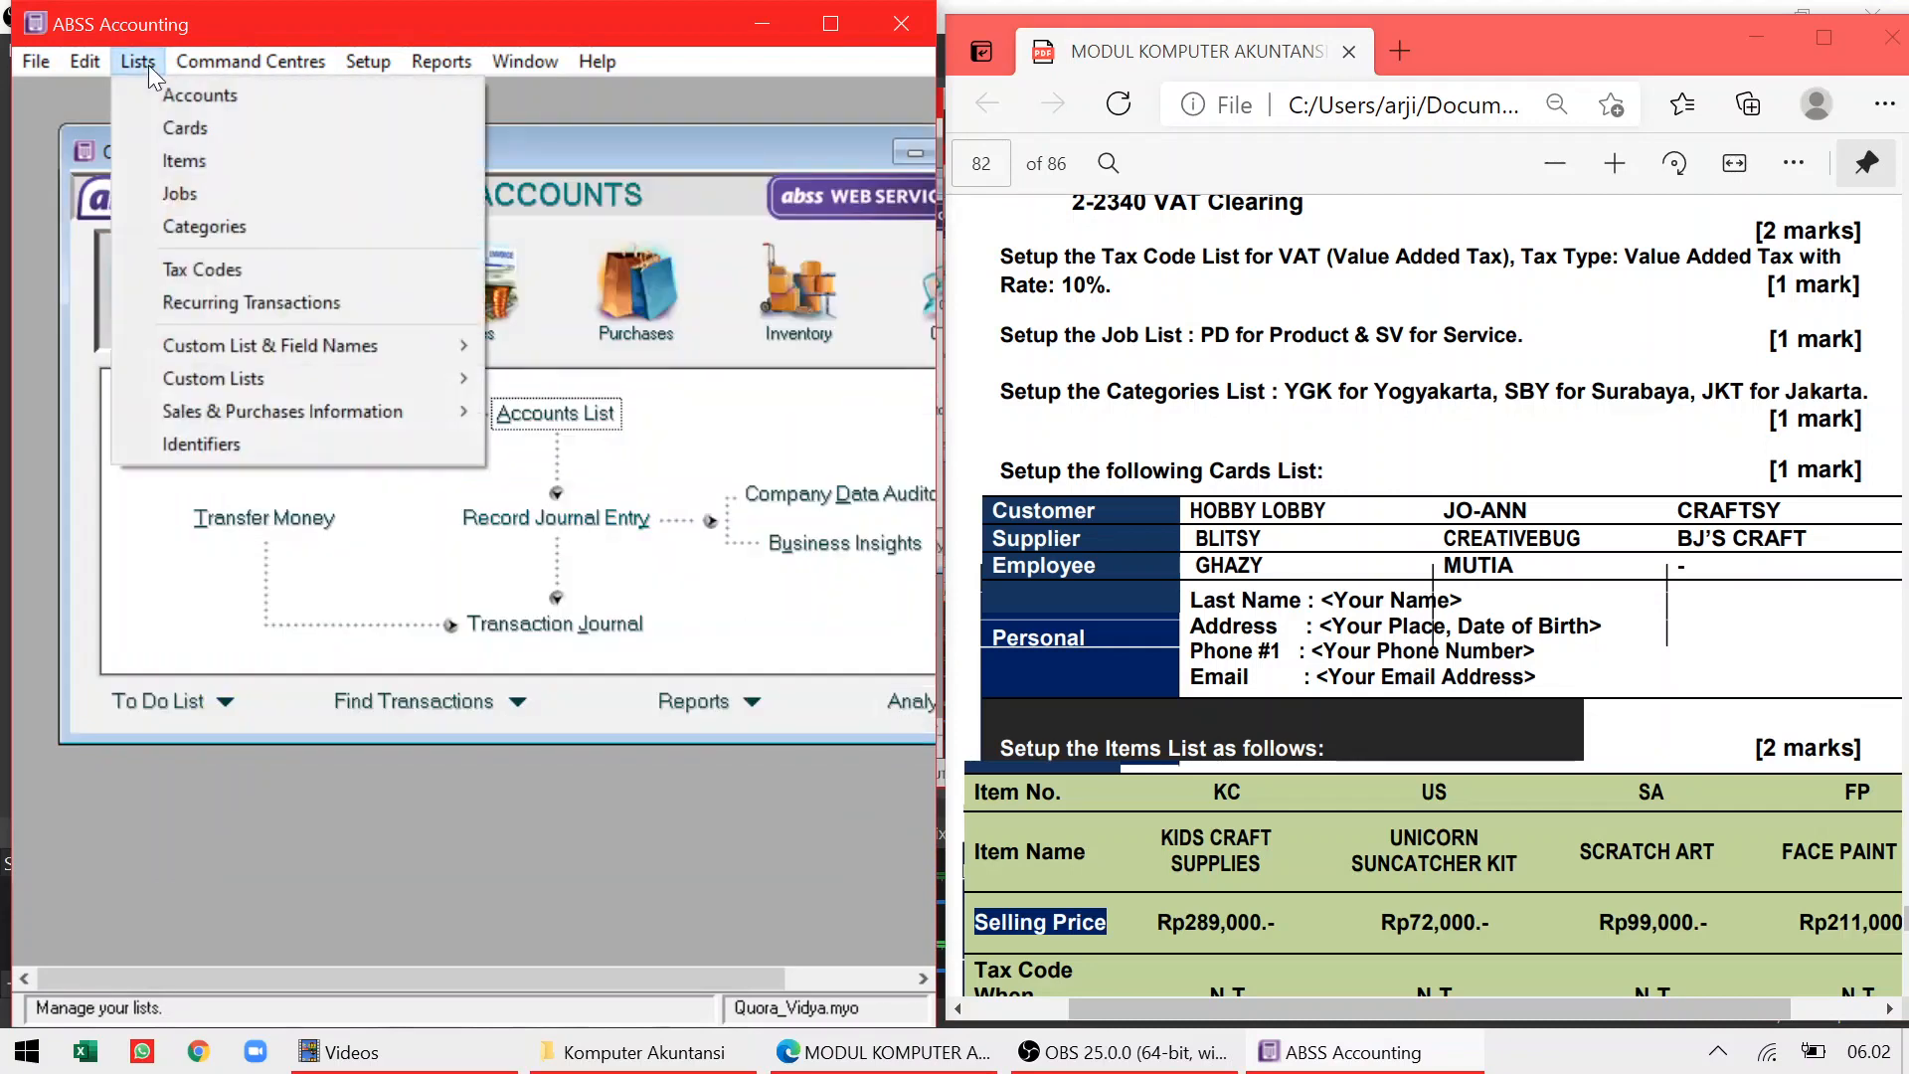
click(175, 268)
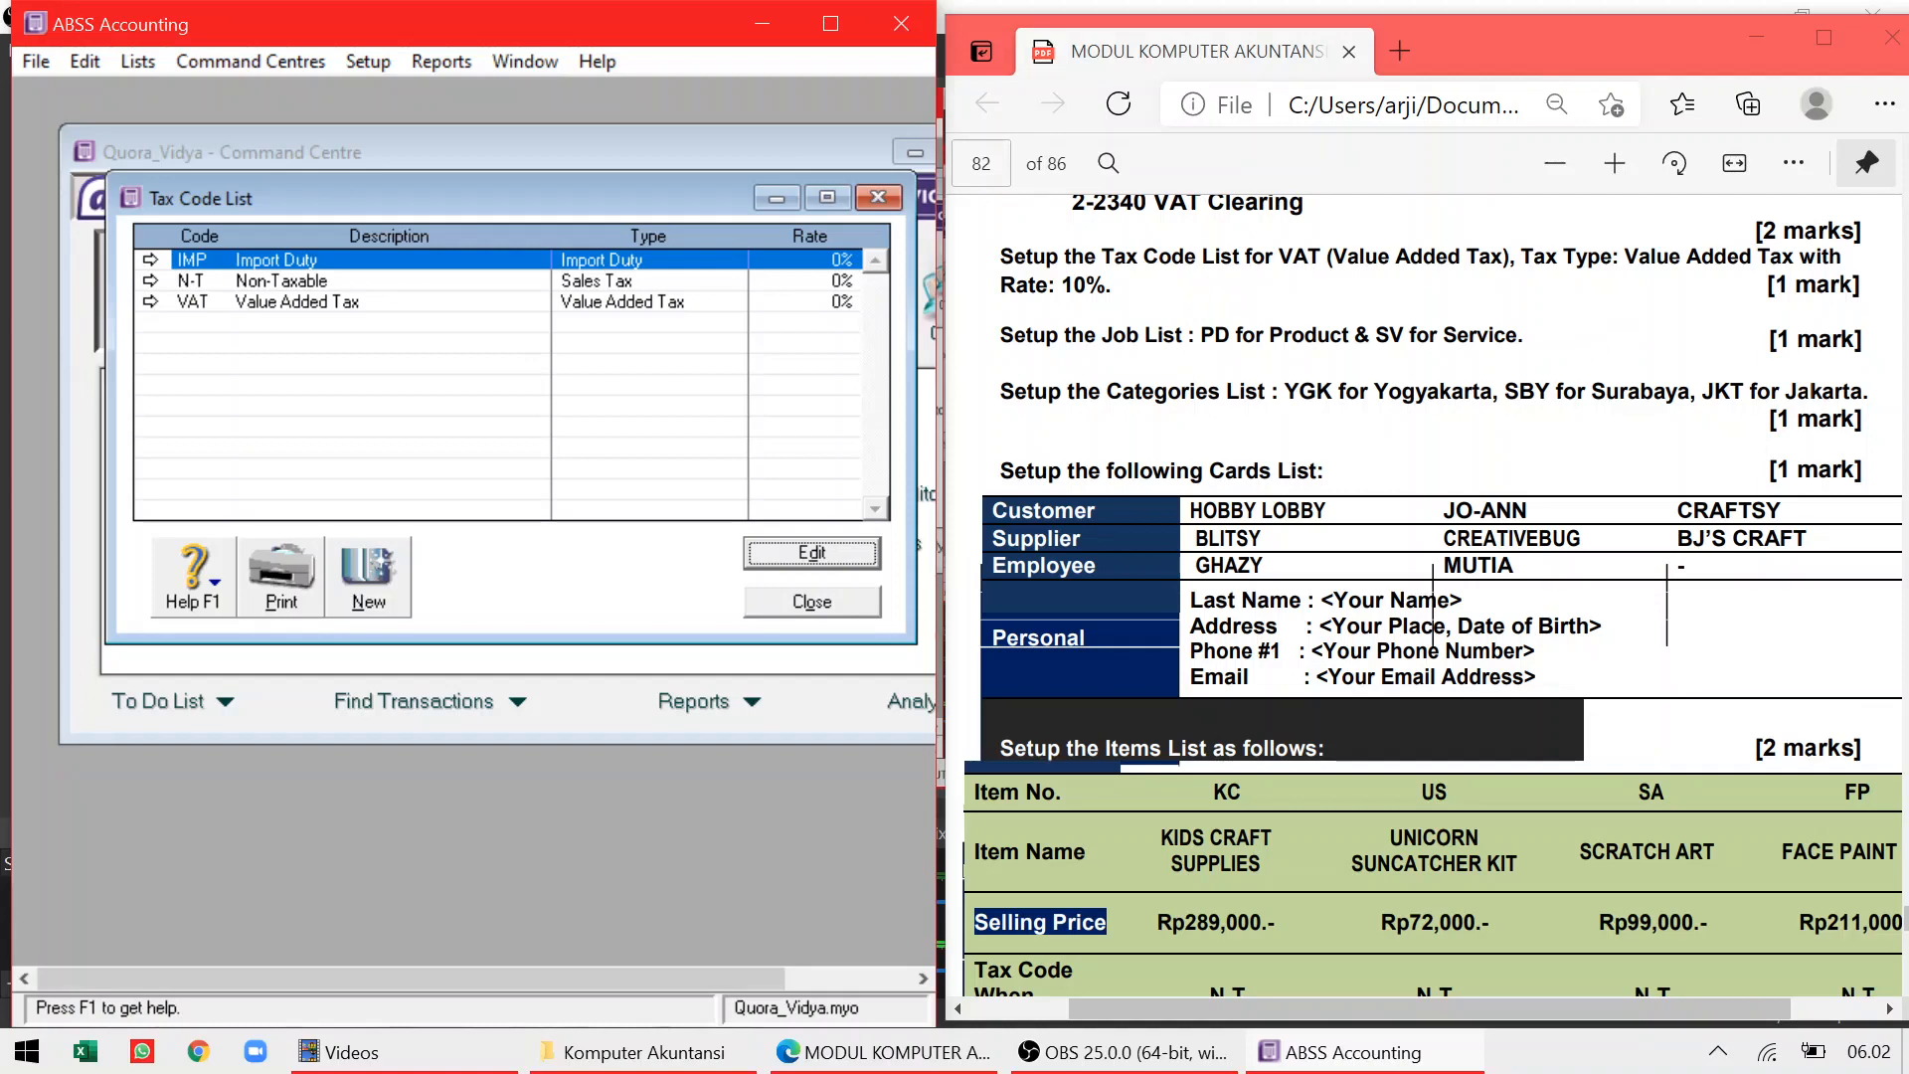
click(150, 301)
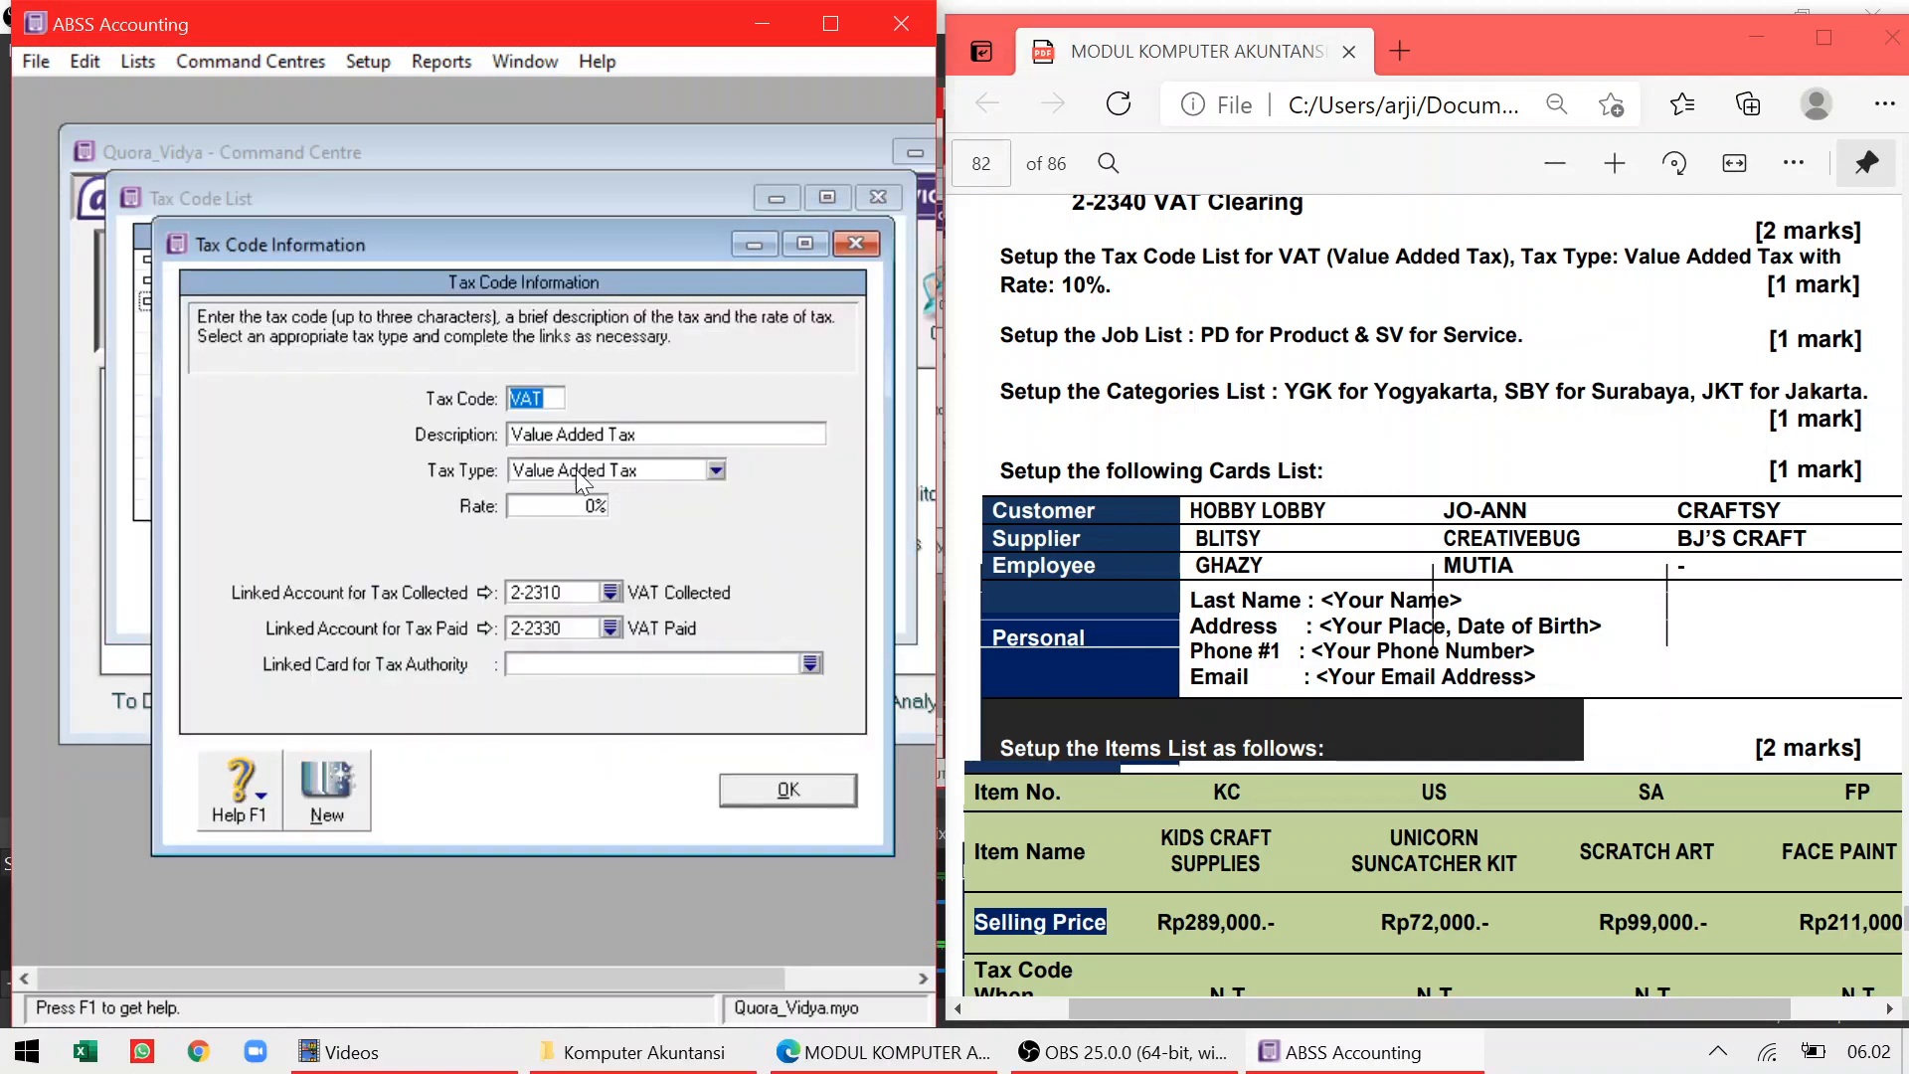
click(567, 505)
text(1)
click(743, 784)
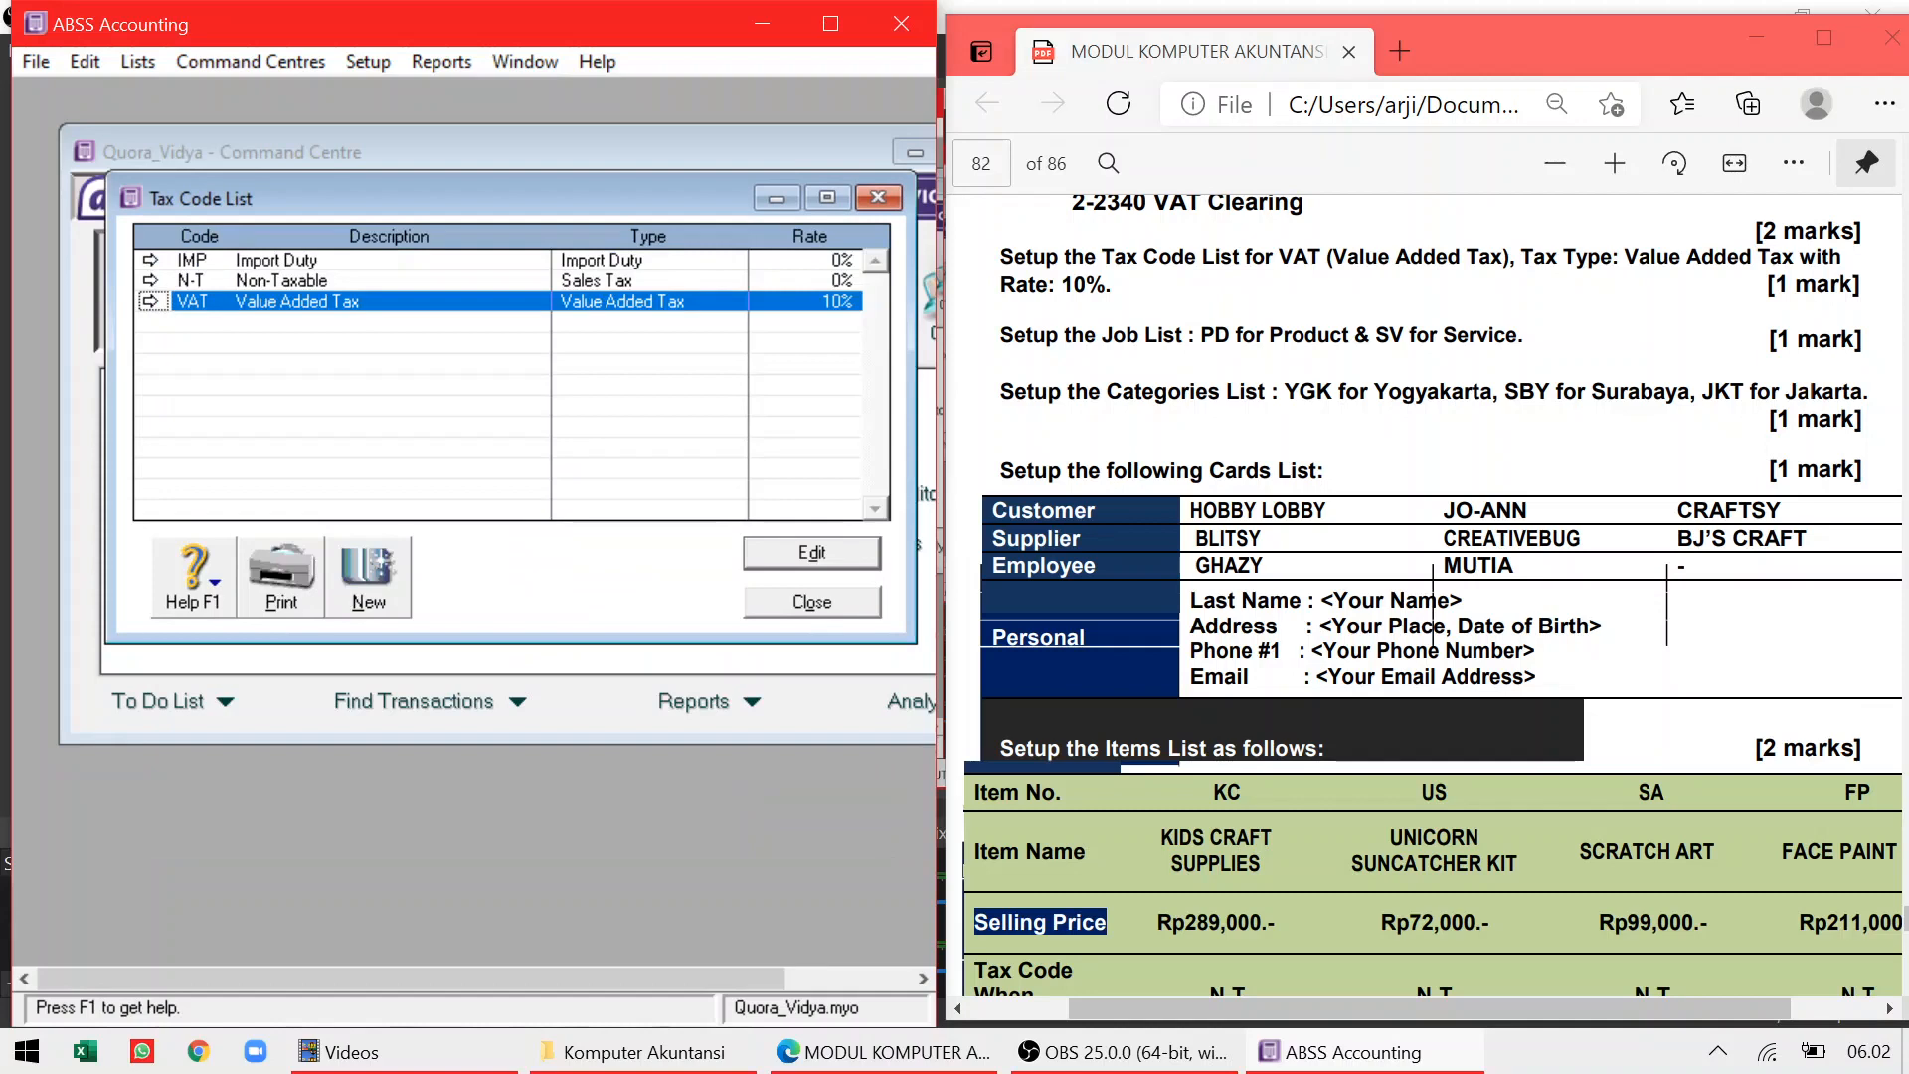
click(776, 599)
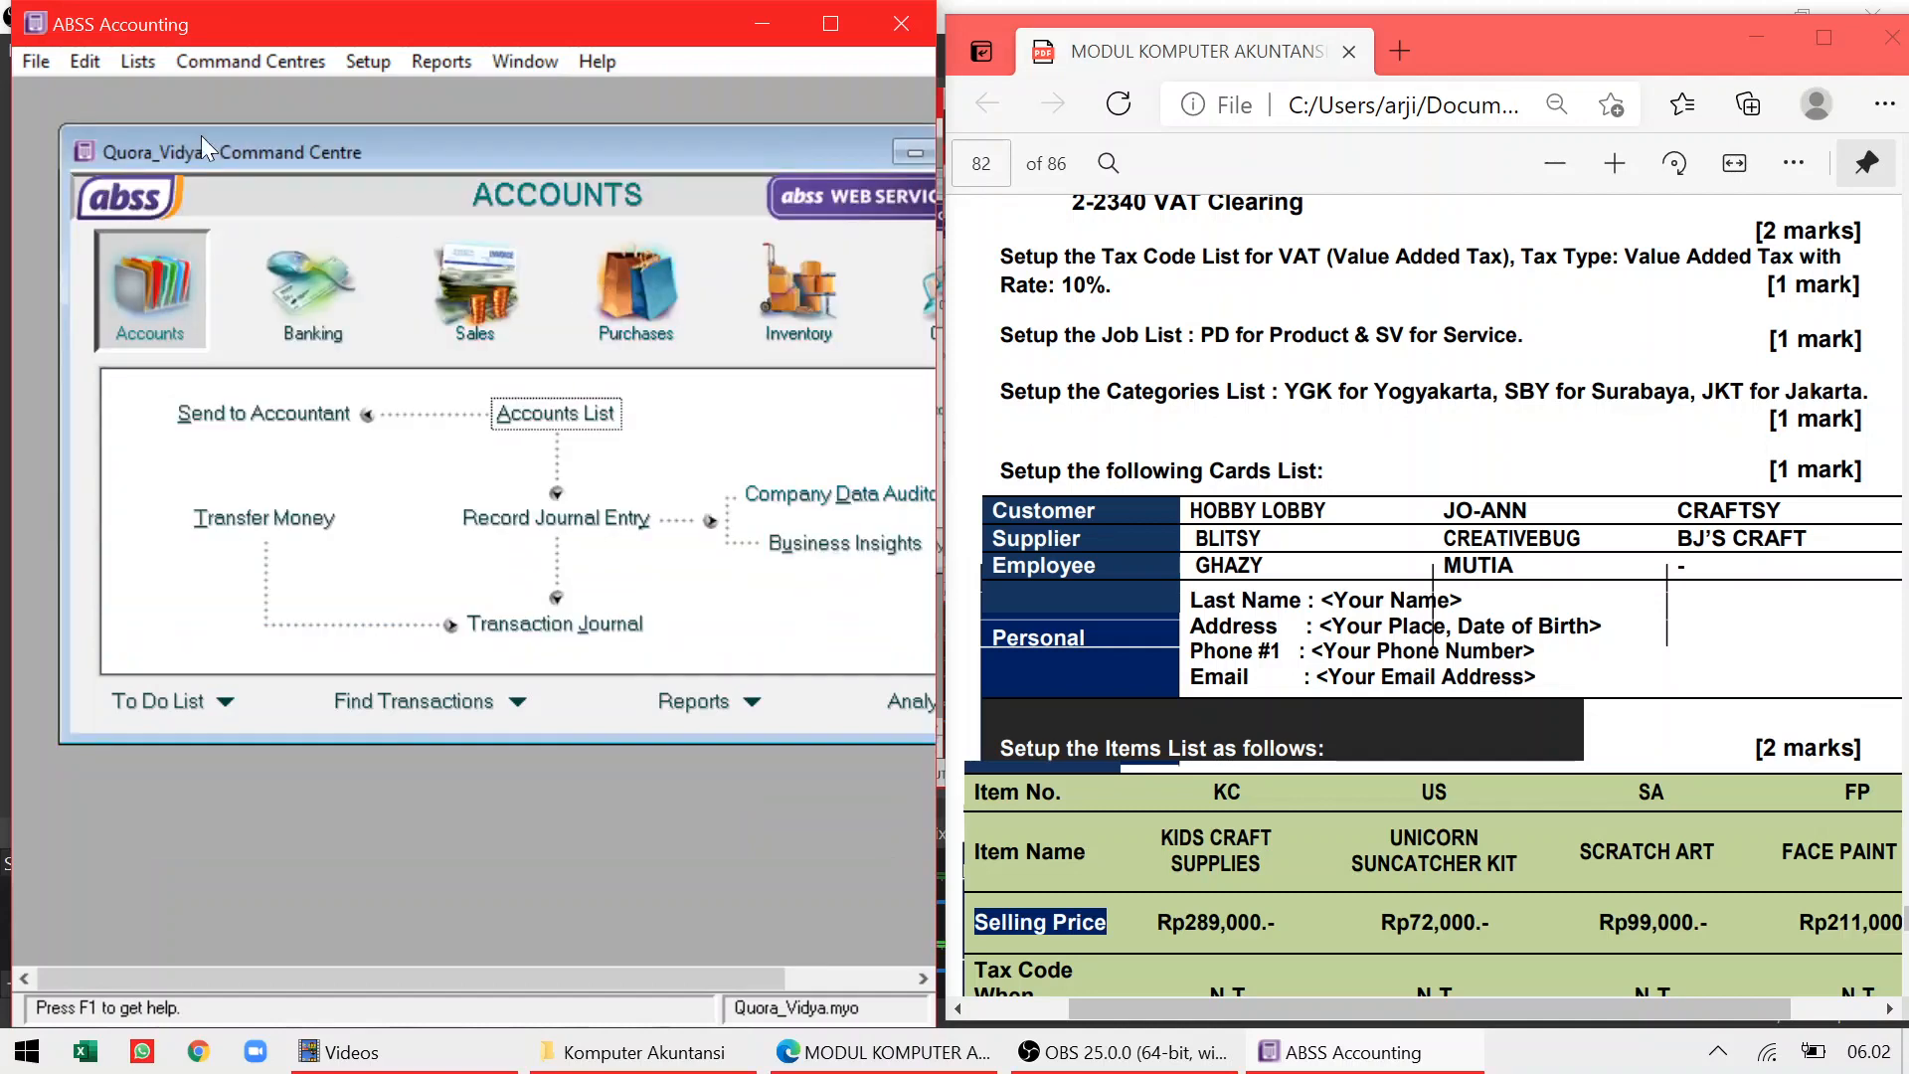
click(136, 62)
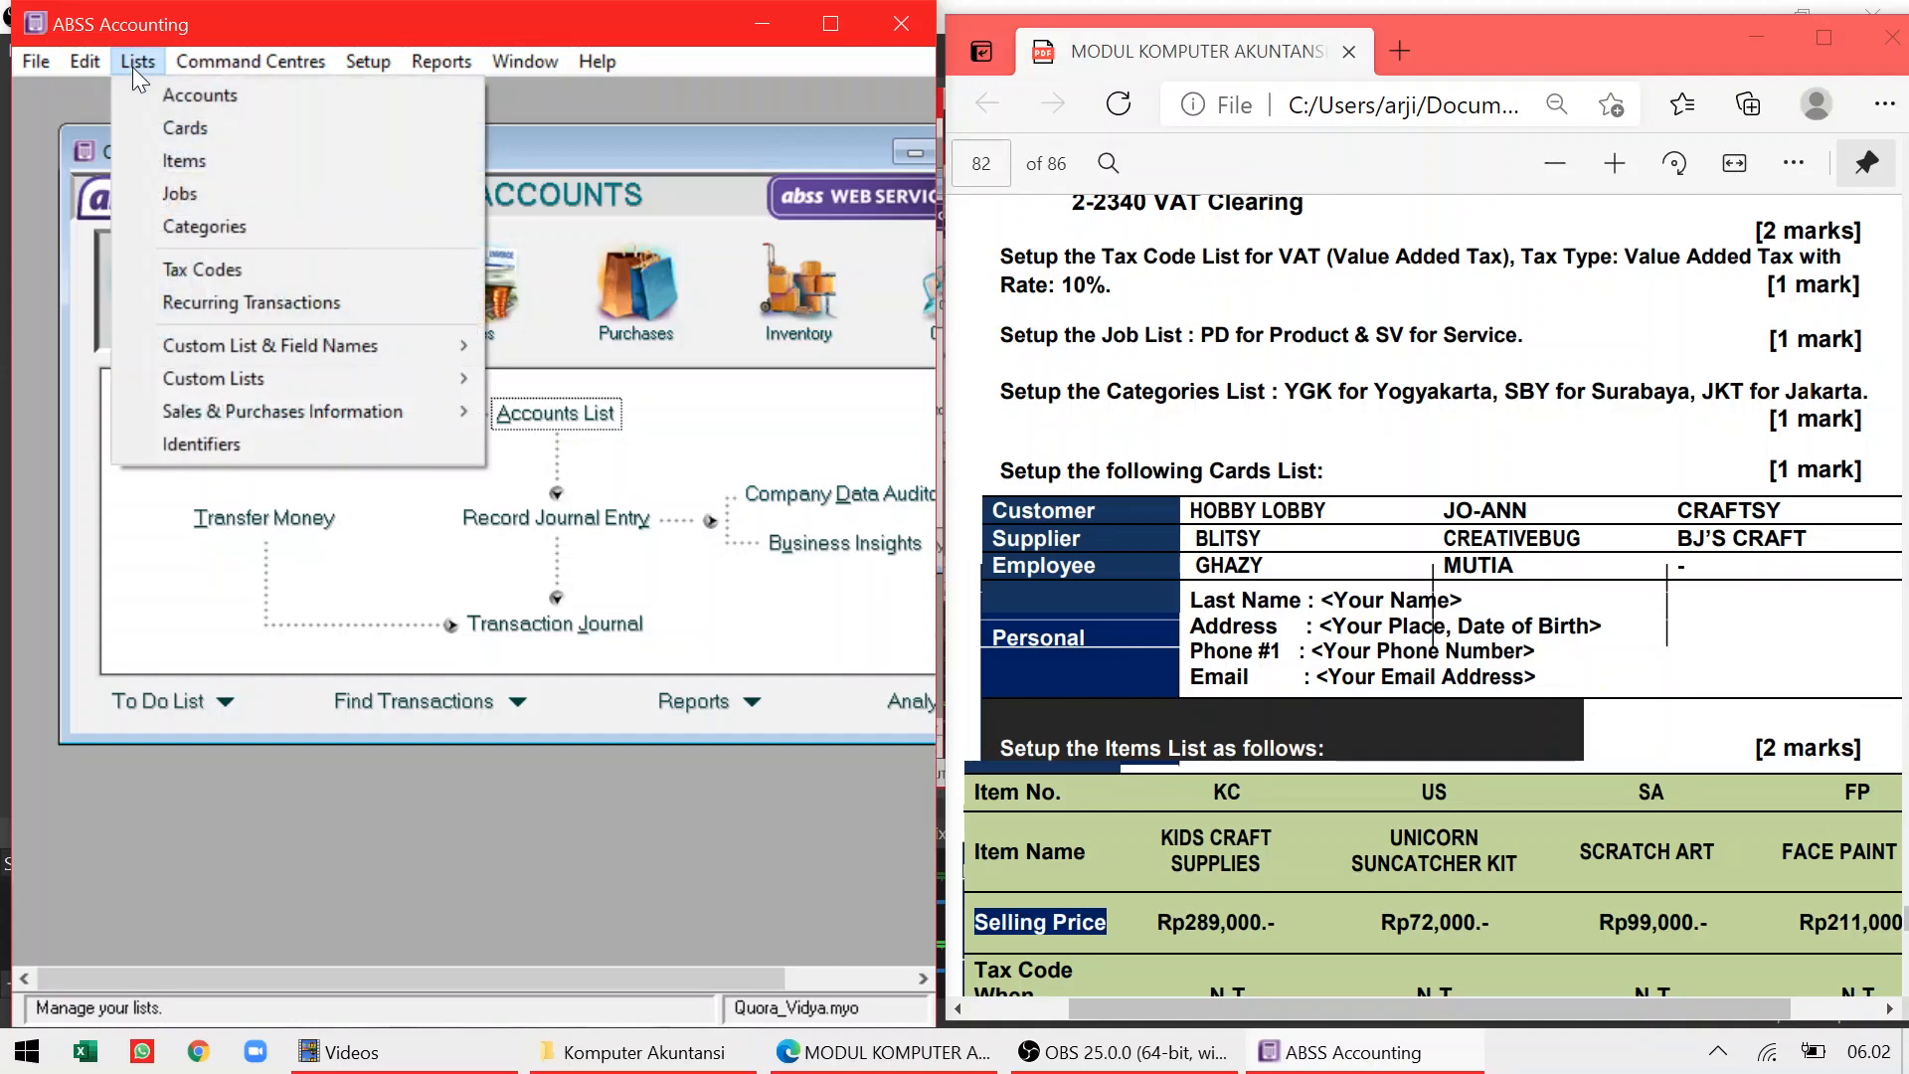
Add job PD named Product in the Jobs List
click(150, 193)
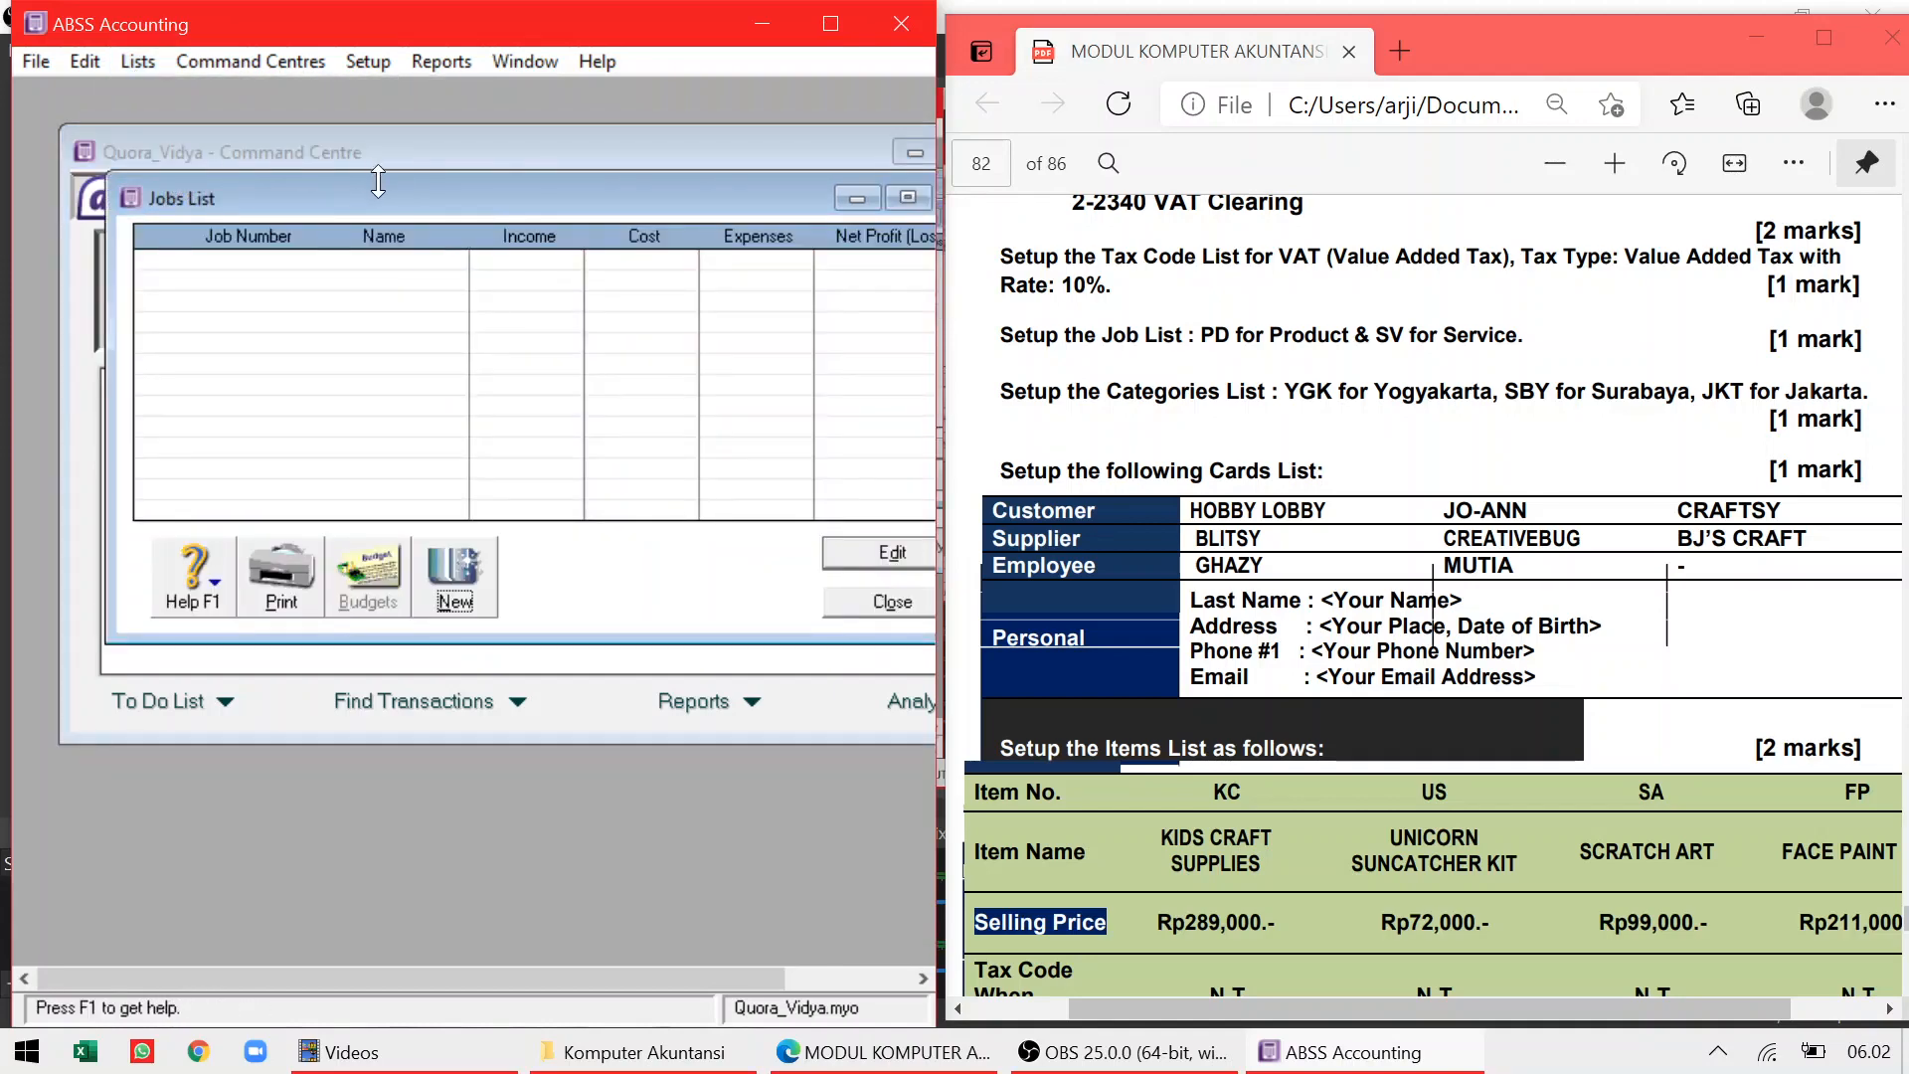
mouse_move(379, 180)
mouse_down()
mouse_move(341, 182)
mouse_move(380, 193)
mouse_up()
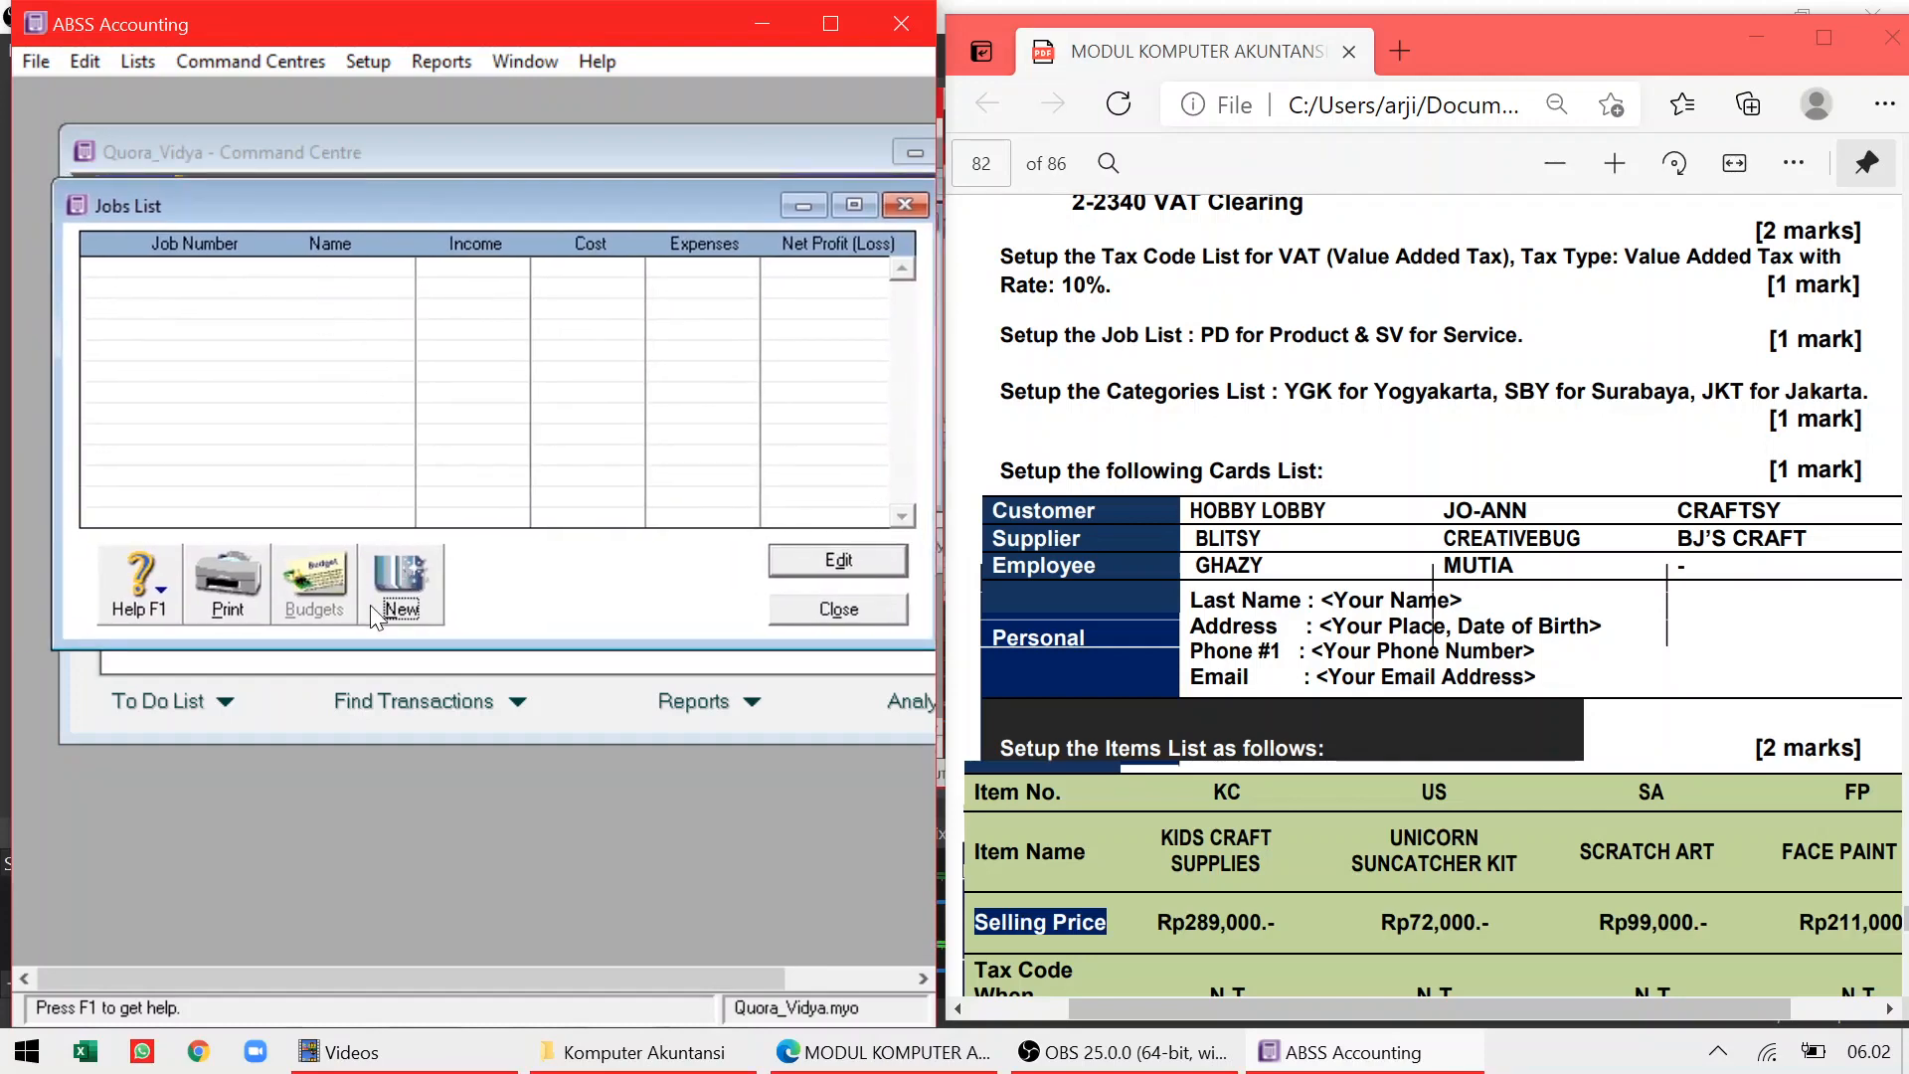
click(379, 573)
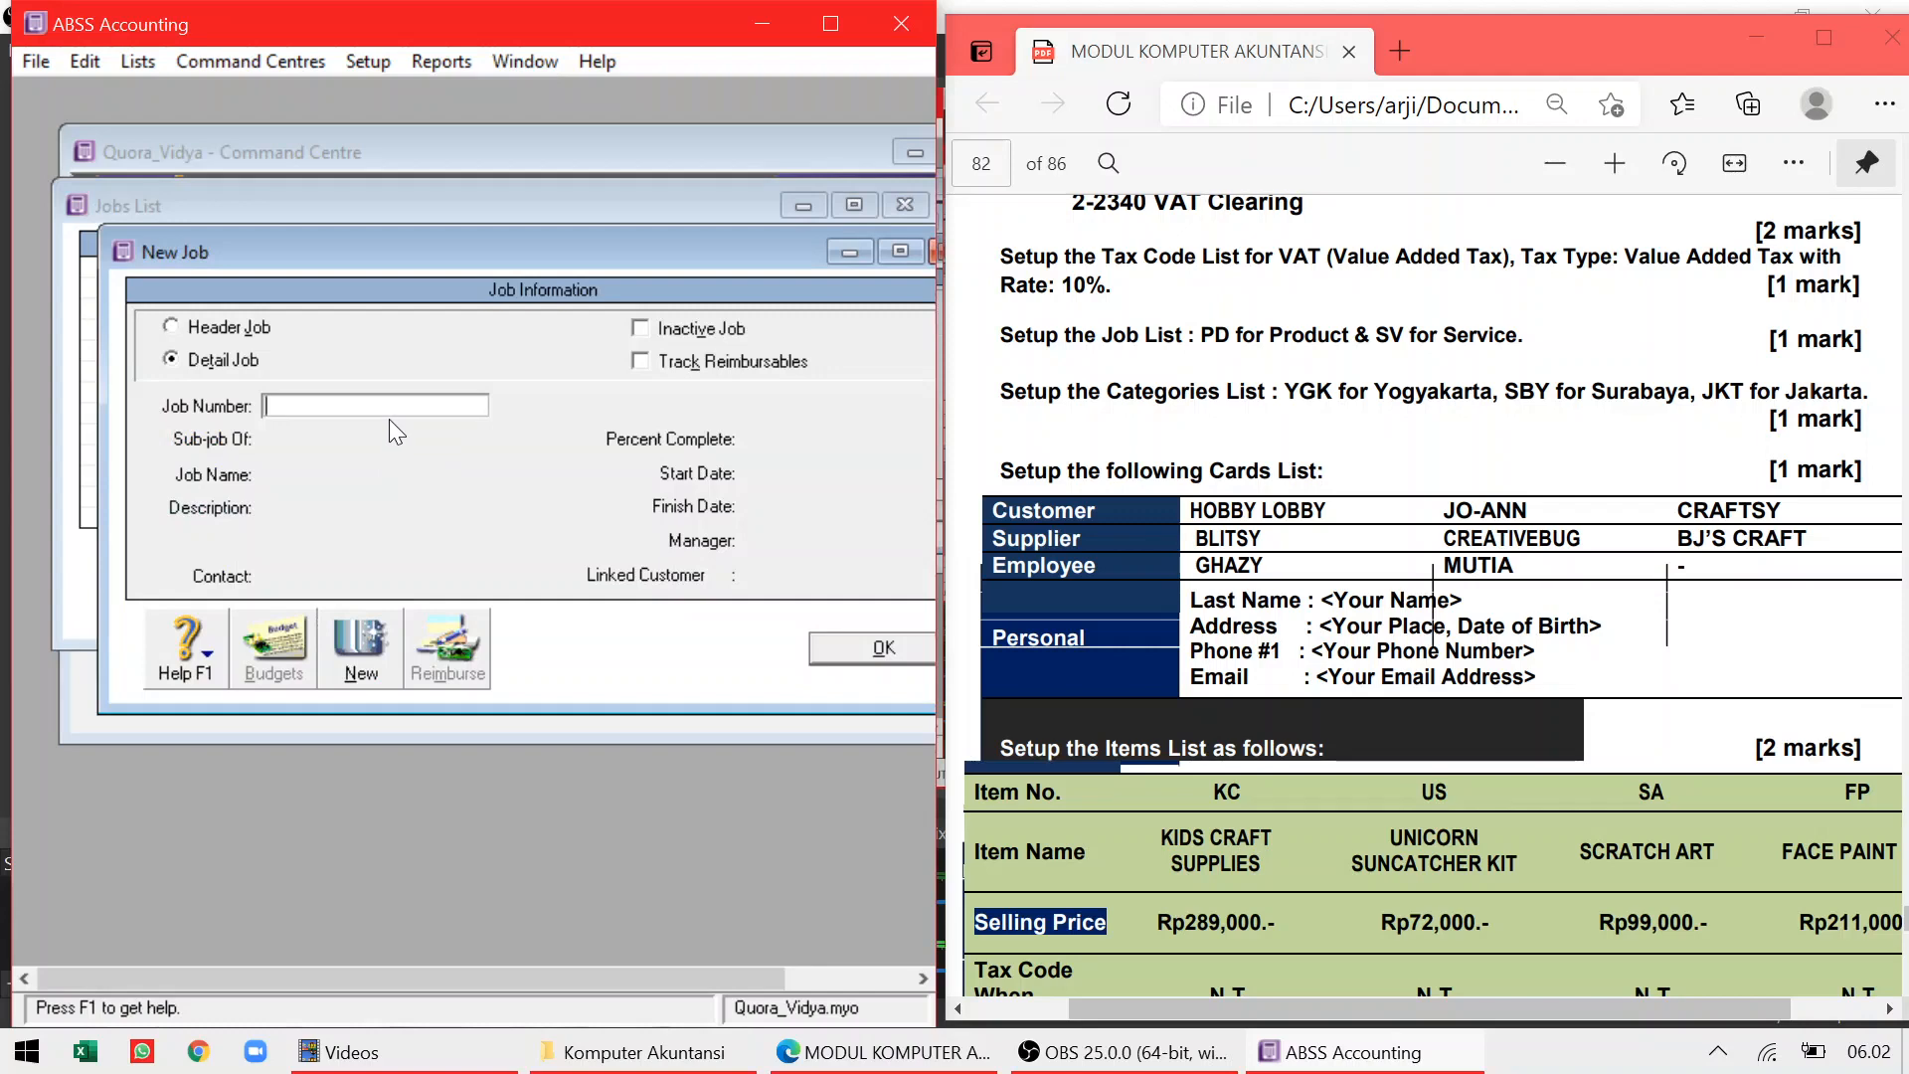
text(PD)
key(Tab)
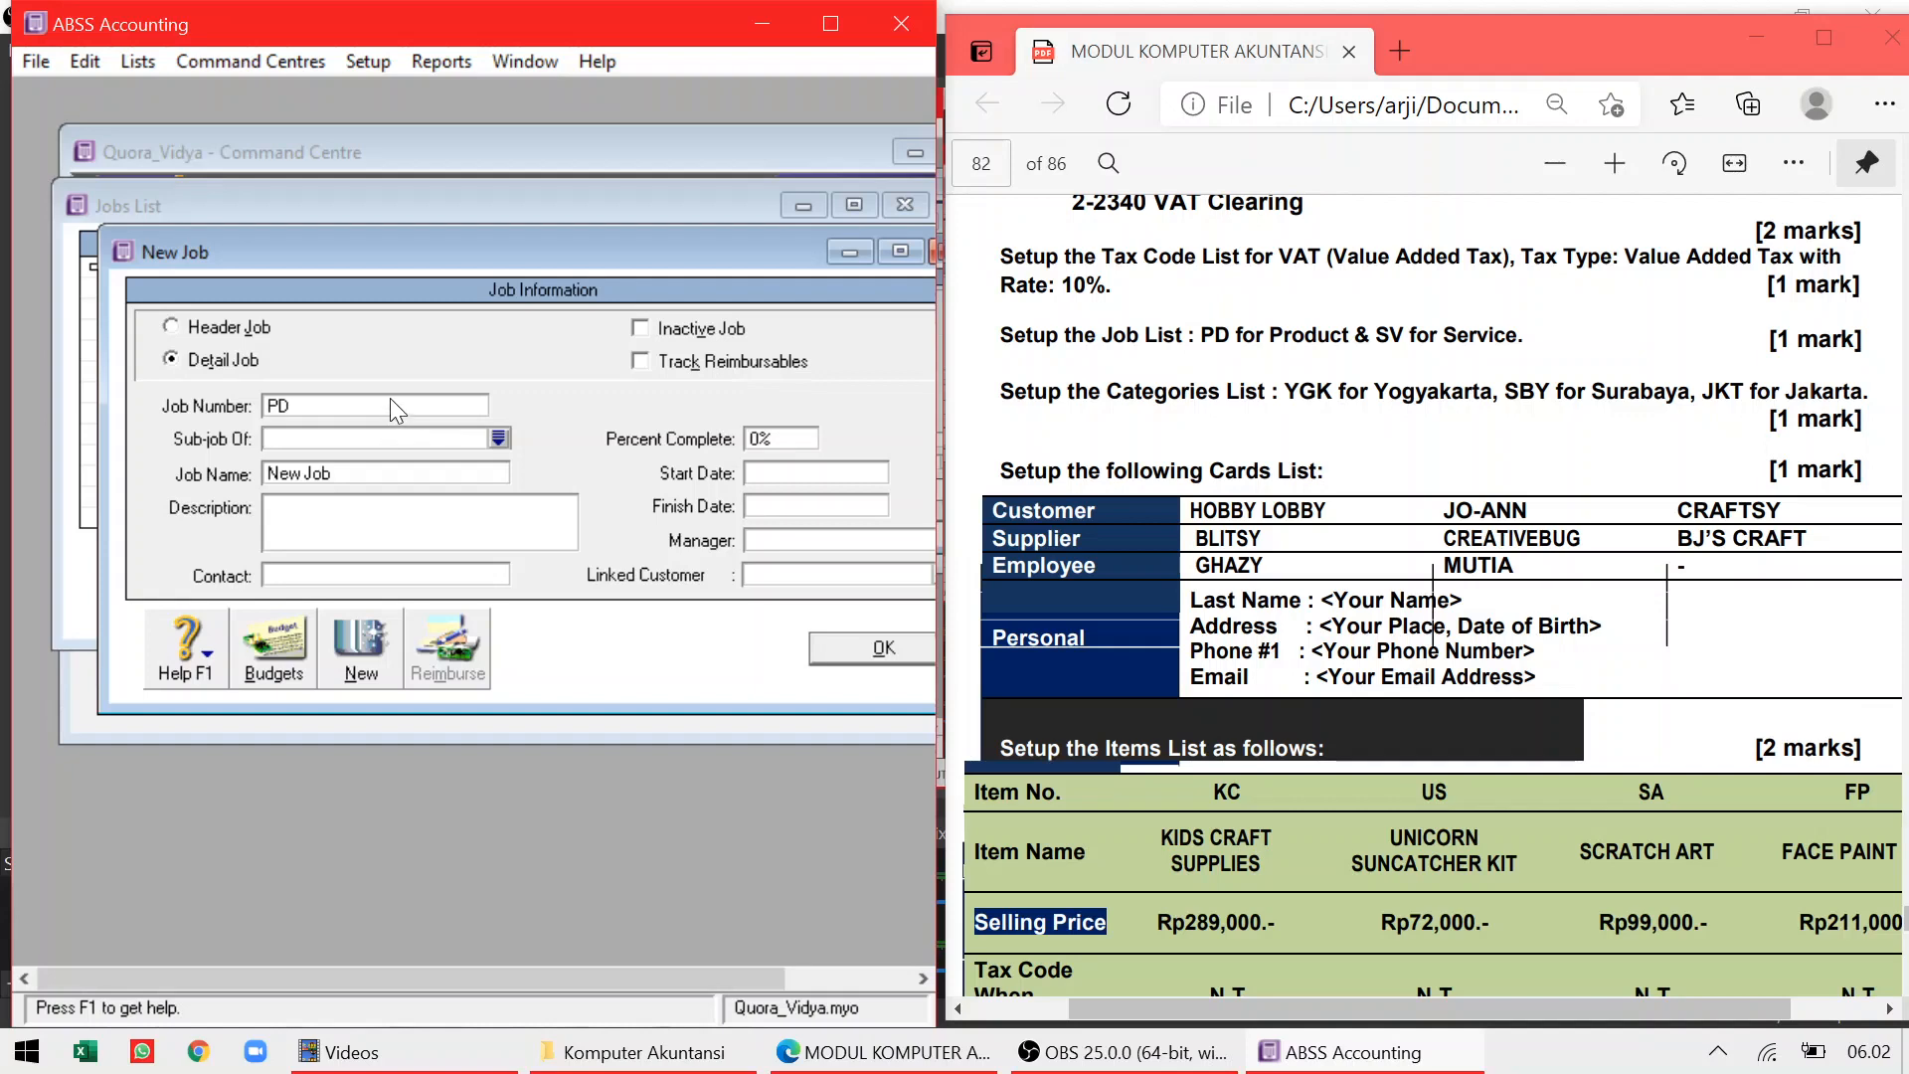
click(363, 472)
text(Product)
click(875, 647)
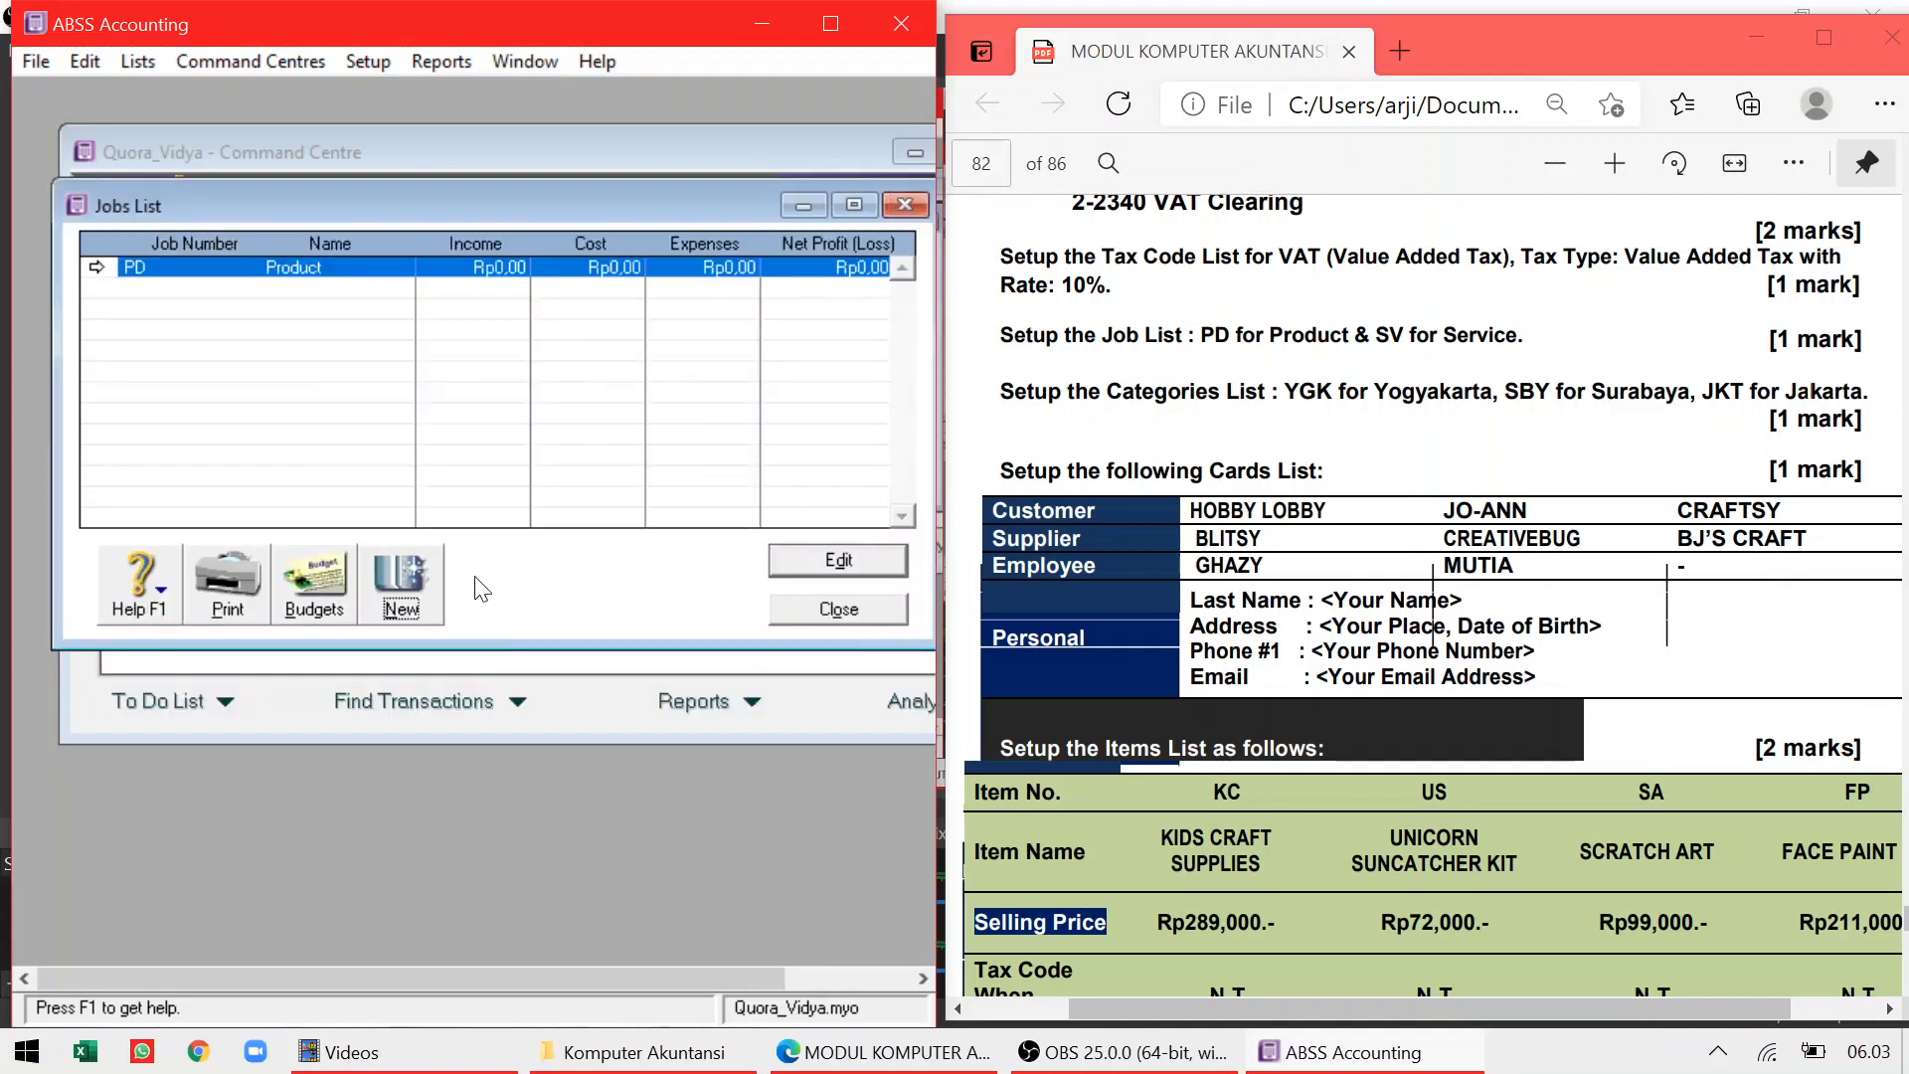
Add job SV named Service and close the Jobs List
click(404, 579)
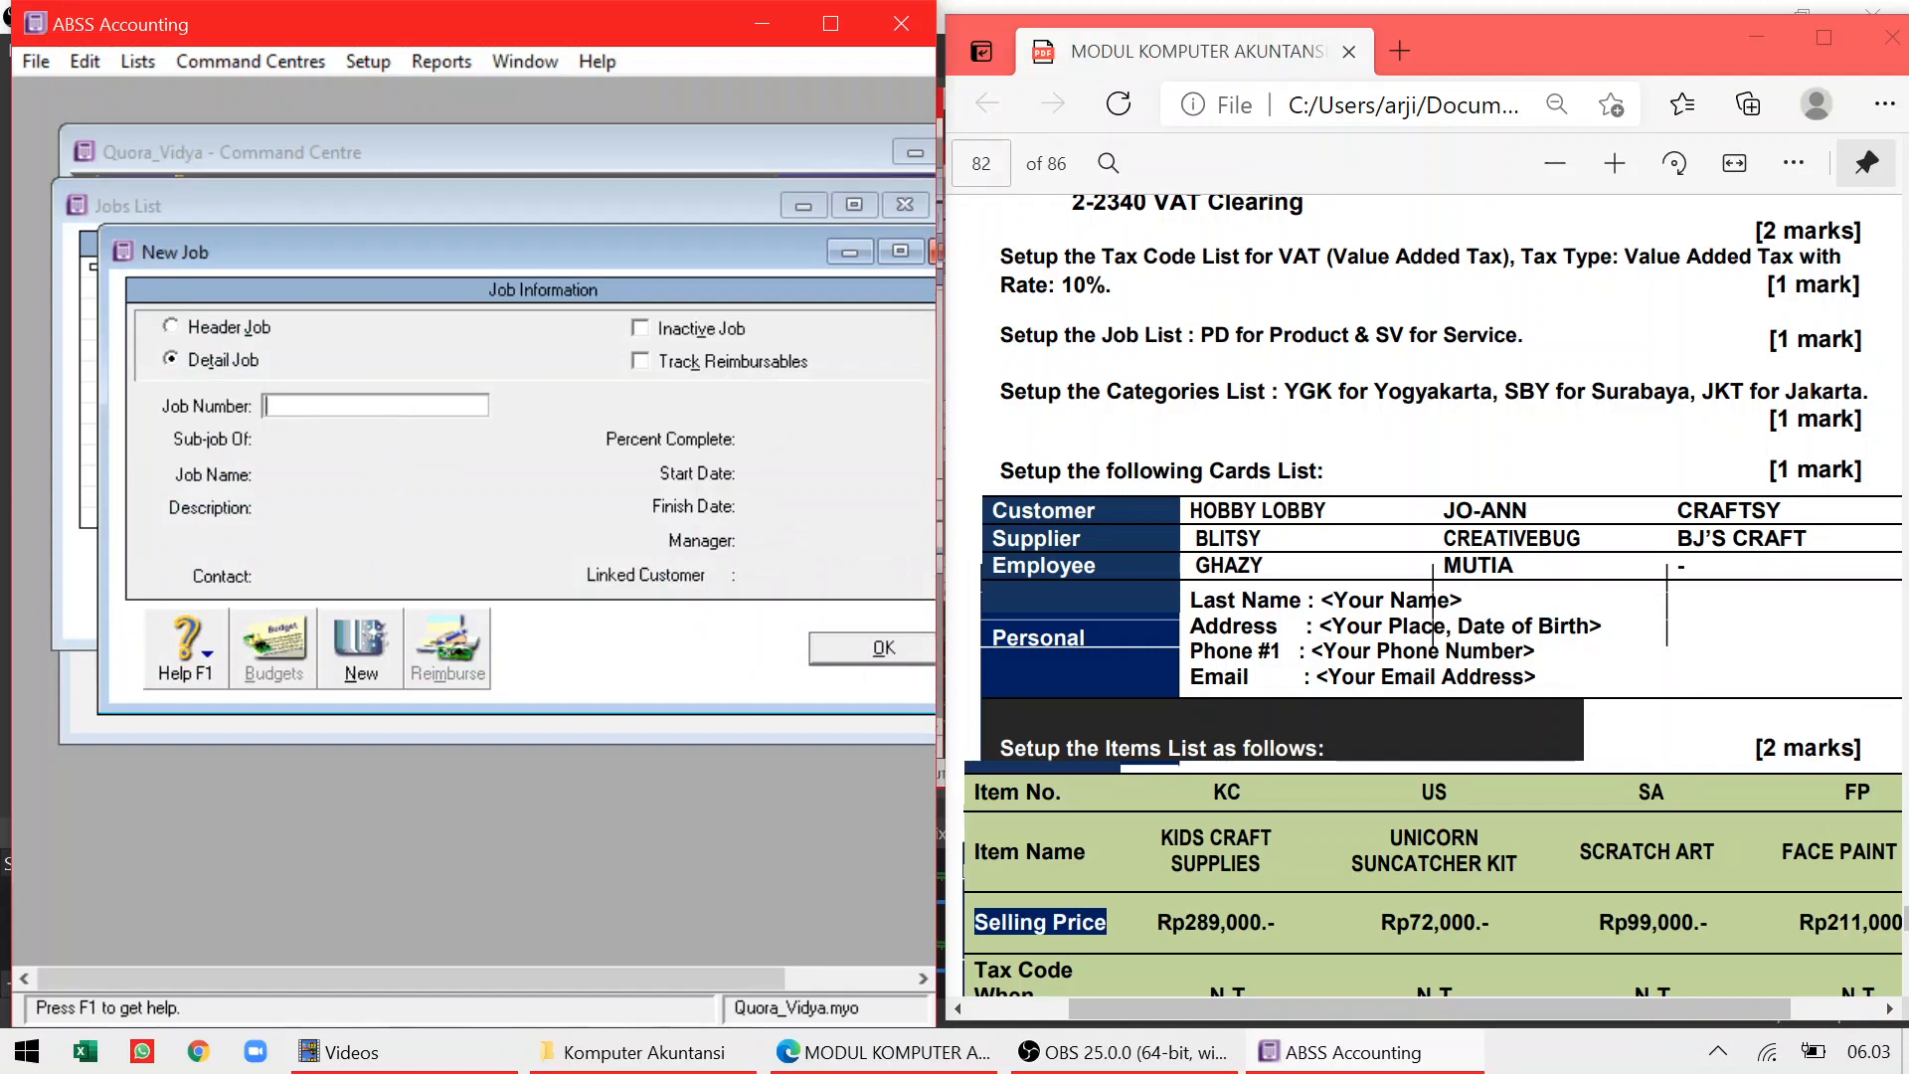
text(SV)
key(Tab)
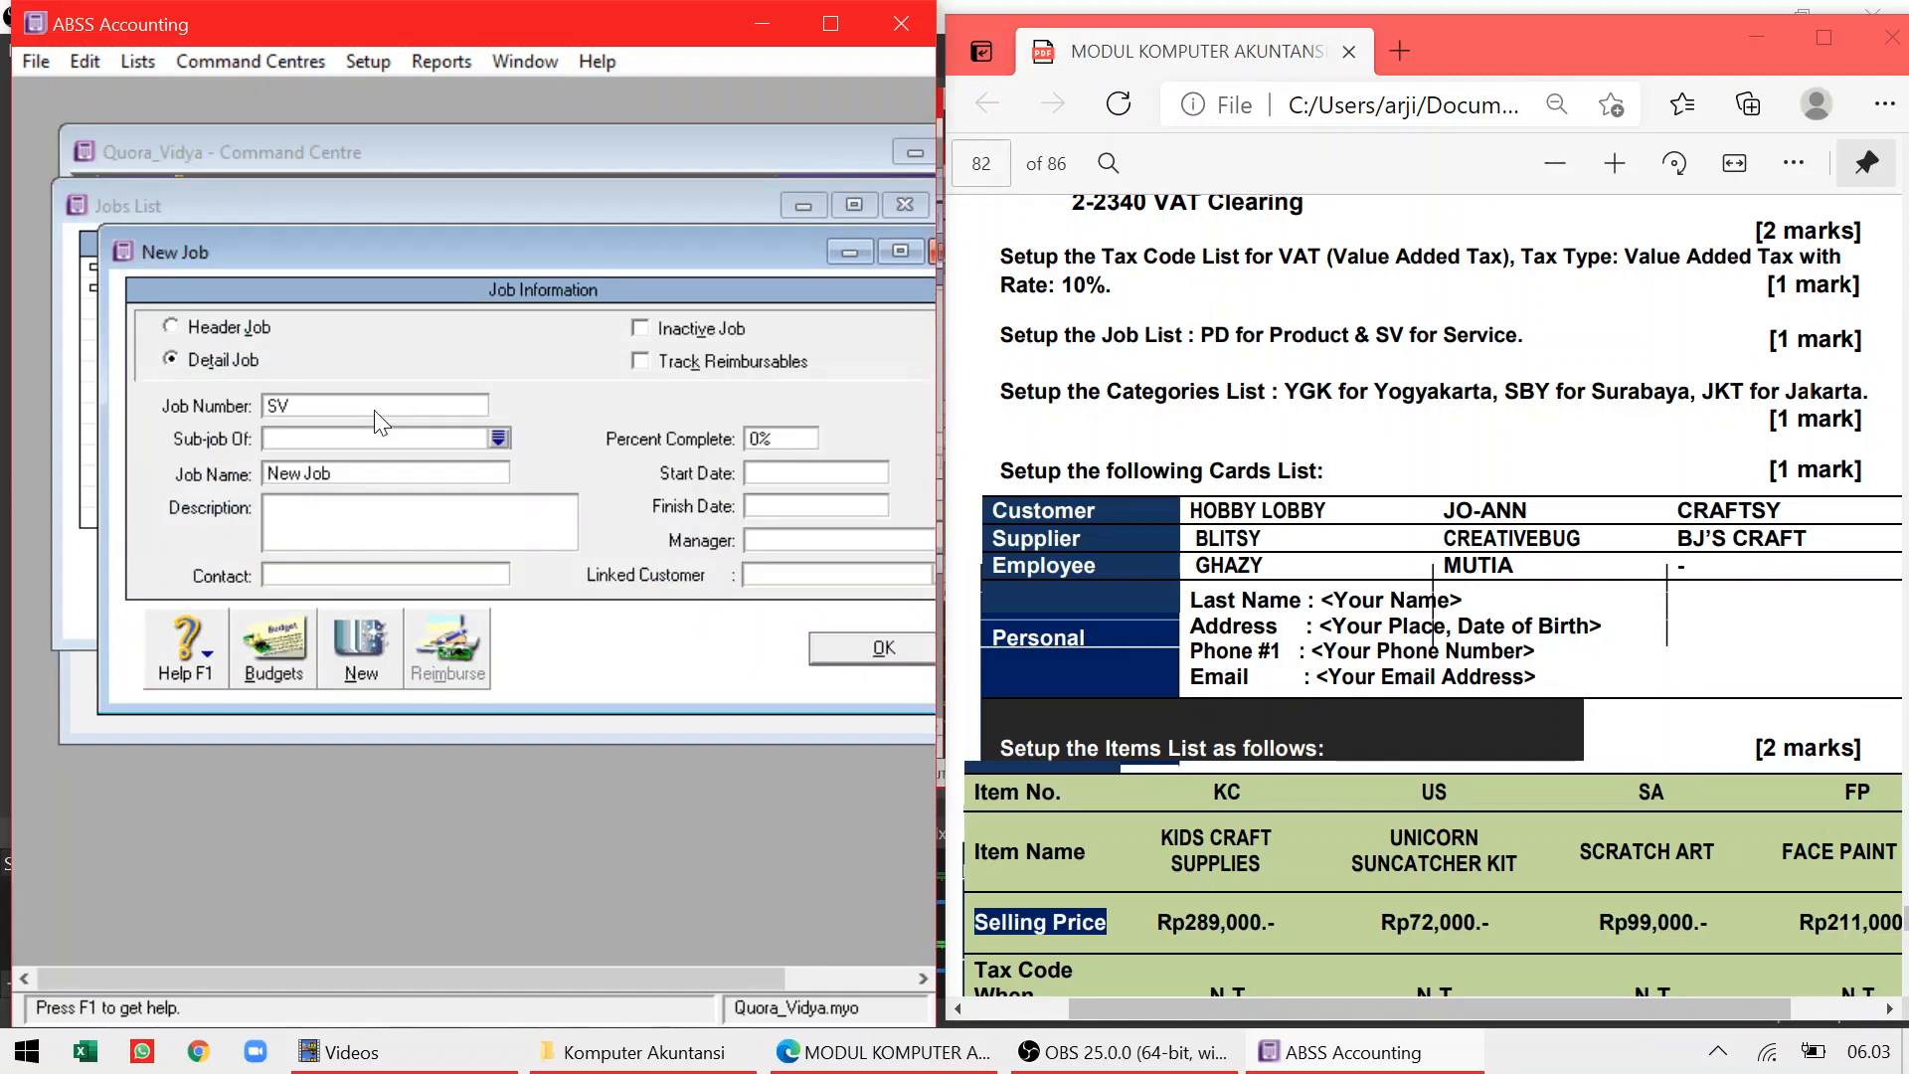
click(347, 476)
text(Service)
click(913, 642)
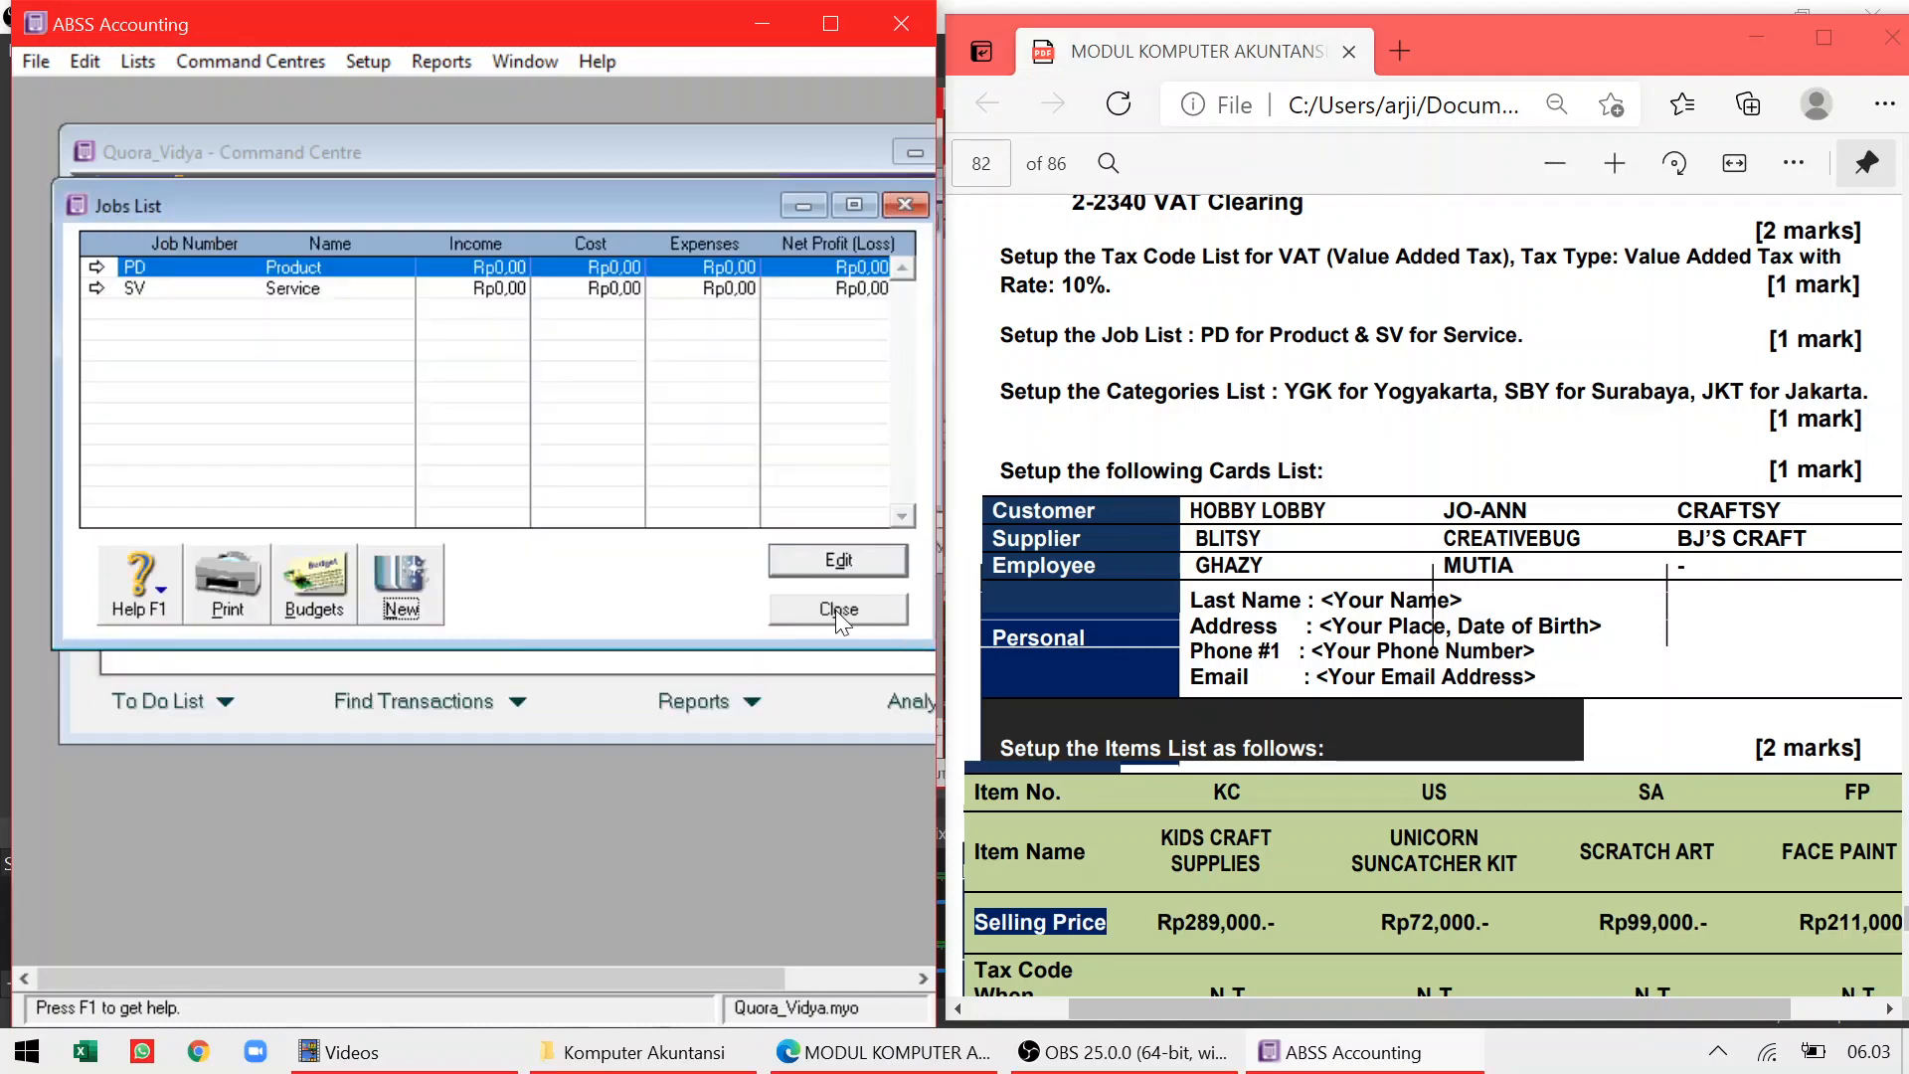
click(838, 611)
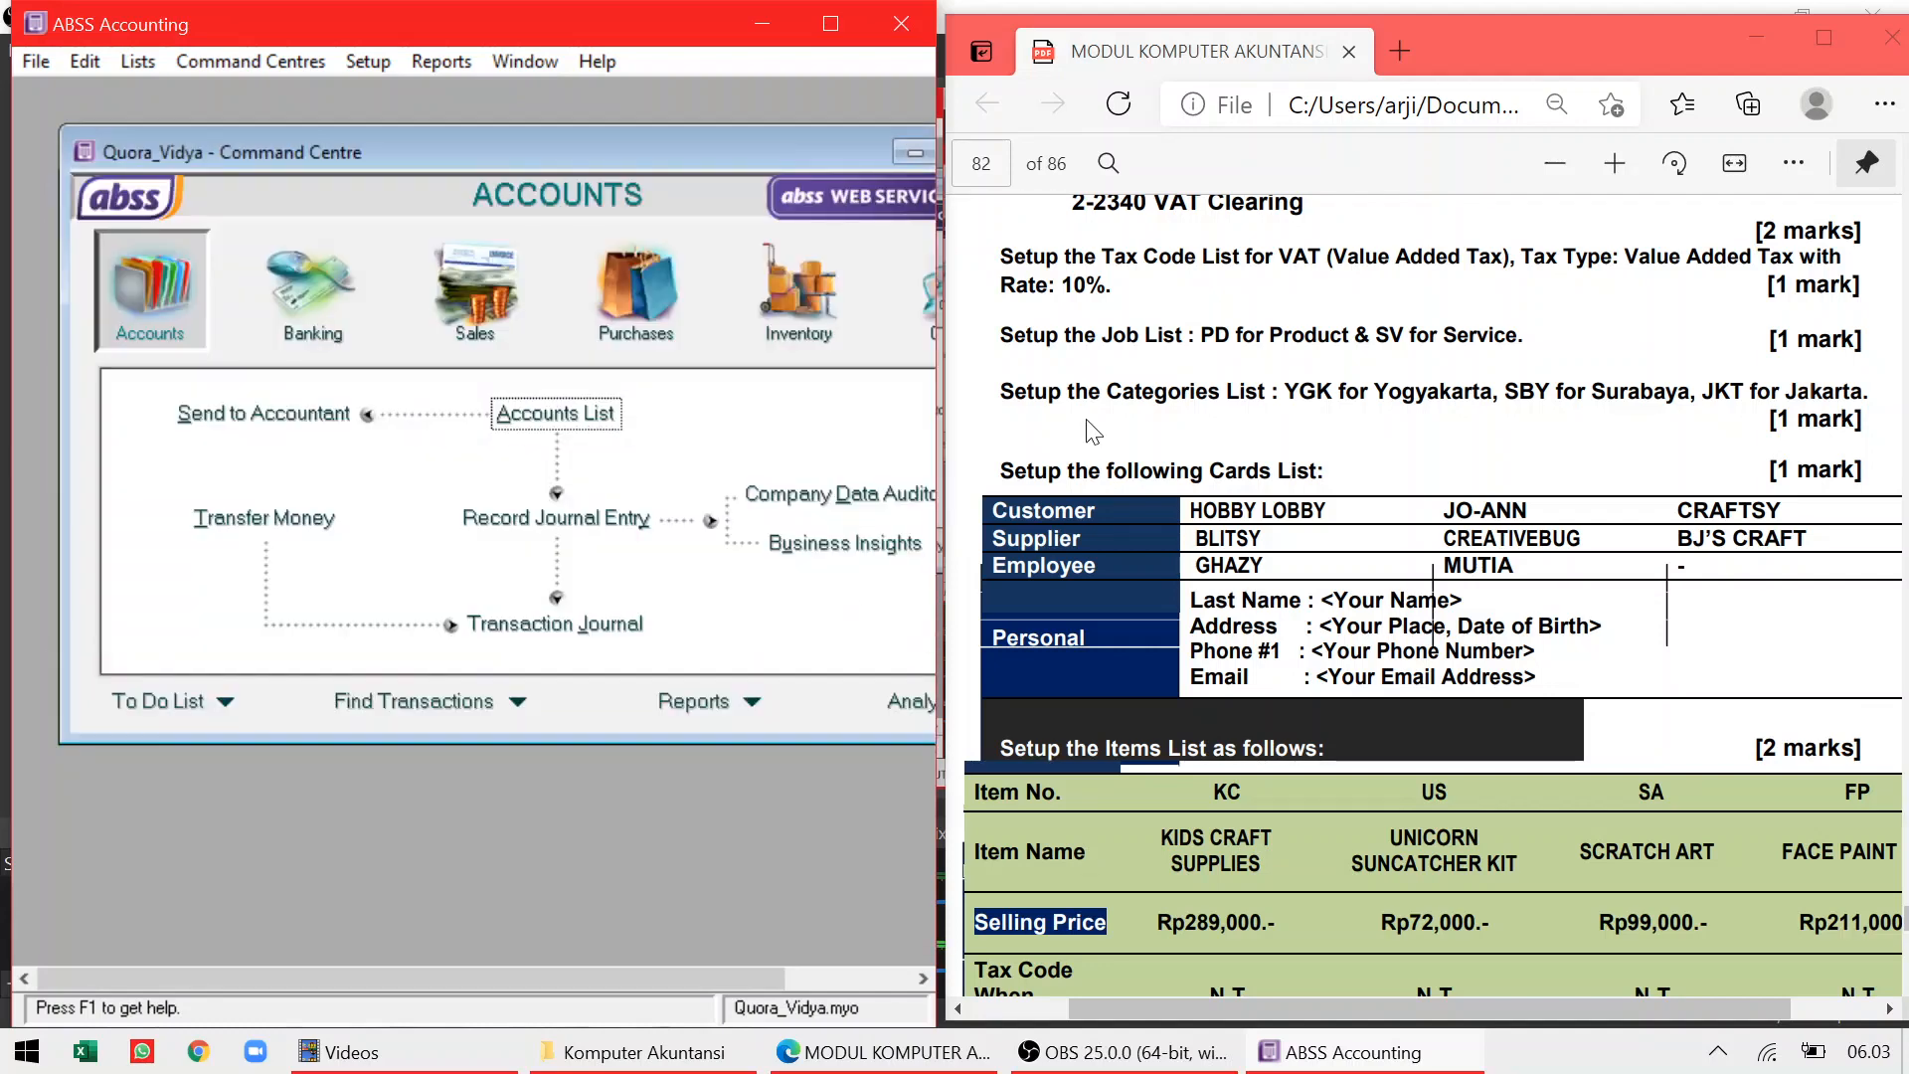
Add category YGK named Yogyakarta in the Categories List
click(139, 61)
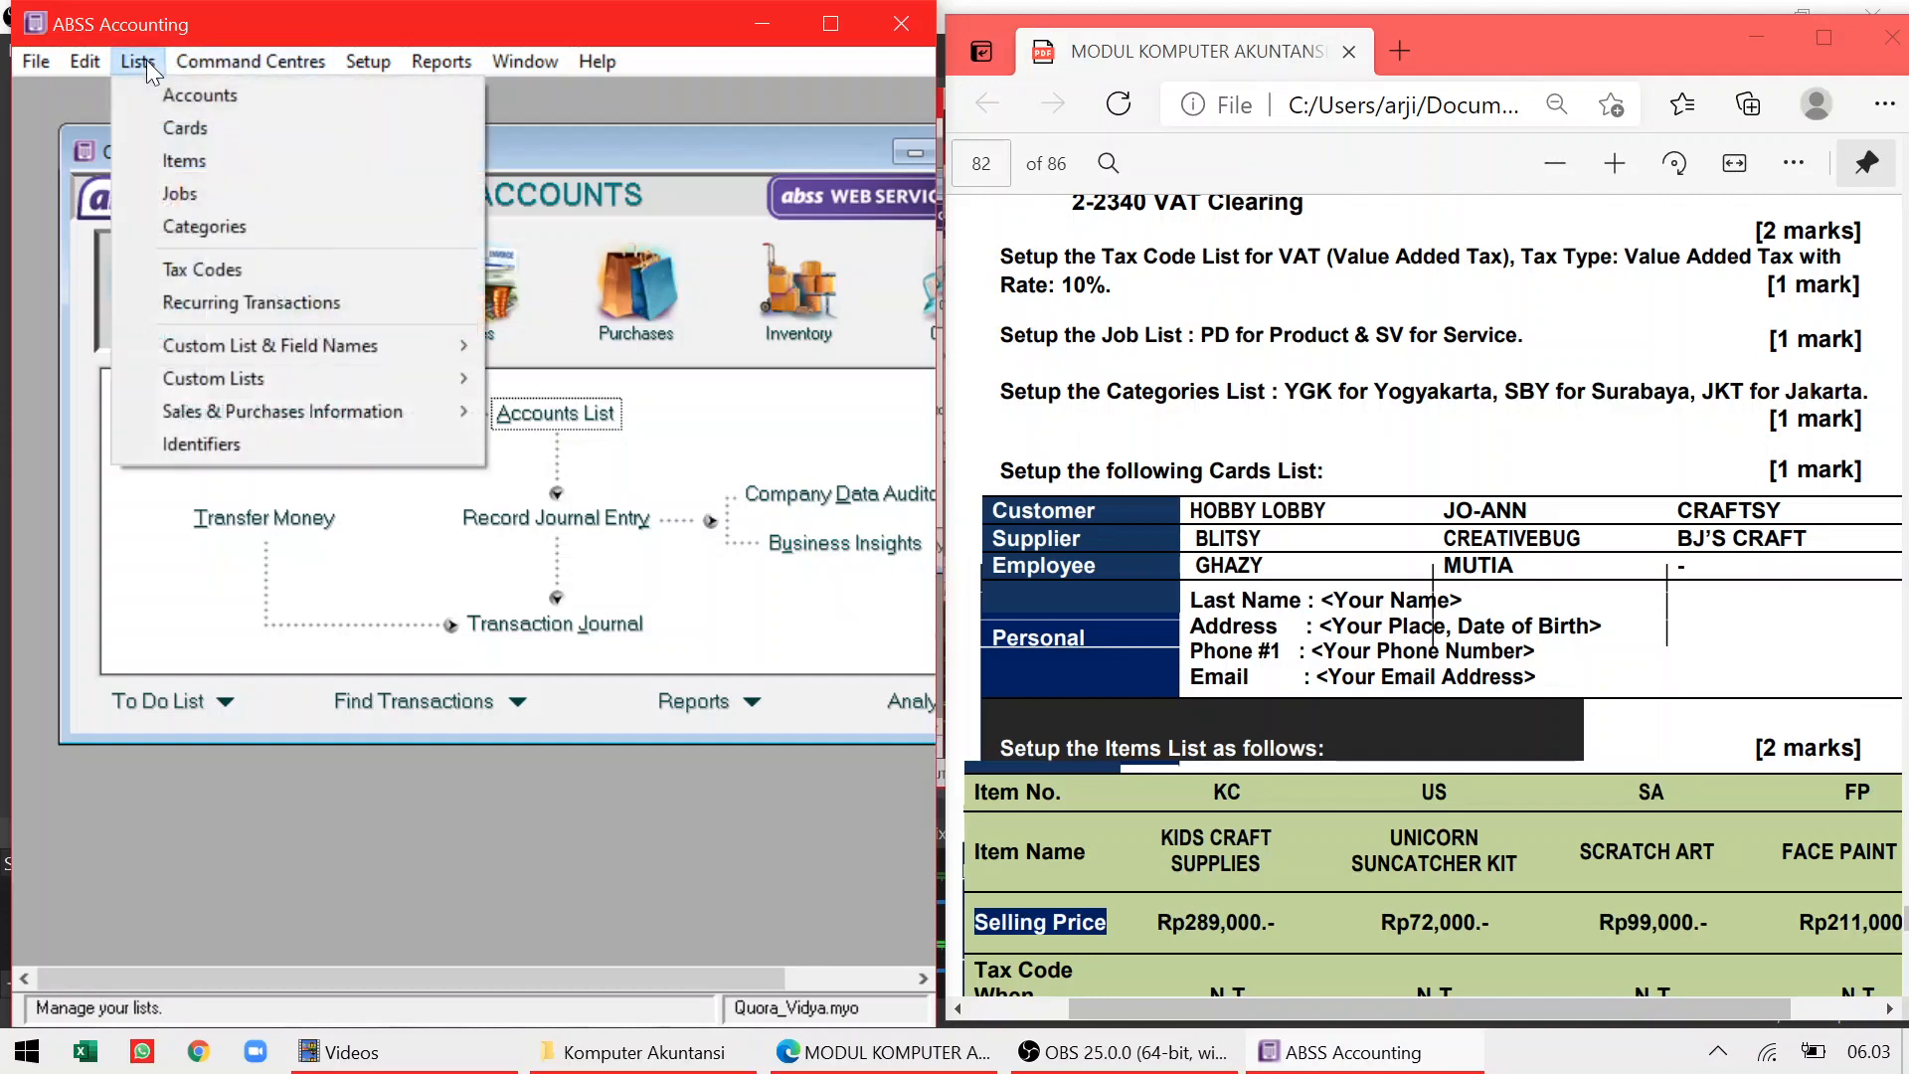
click(179, 225)
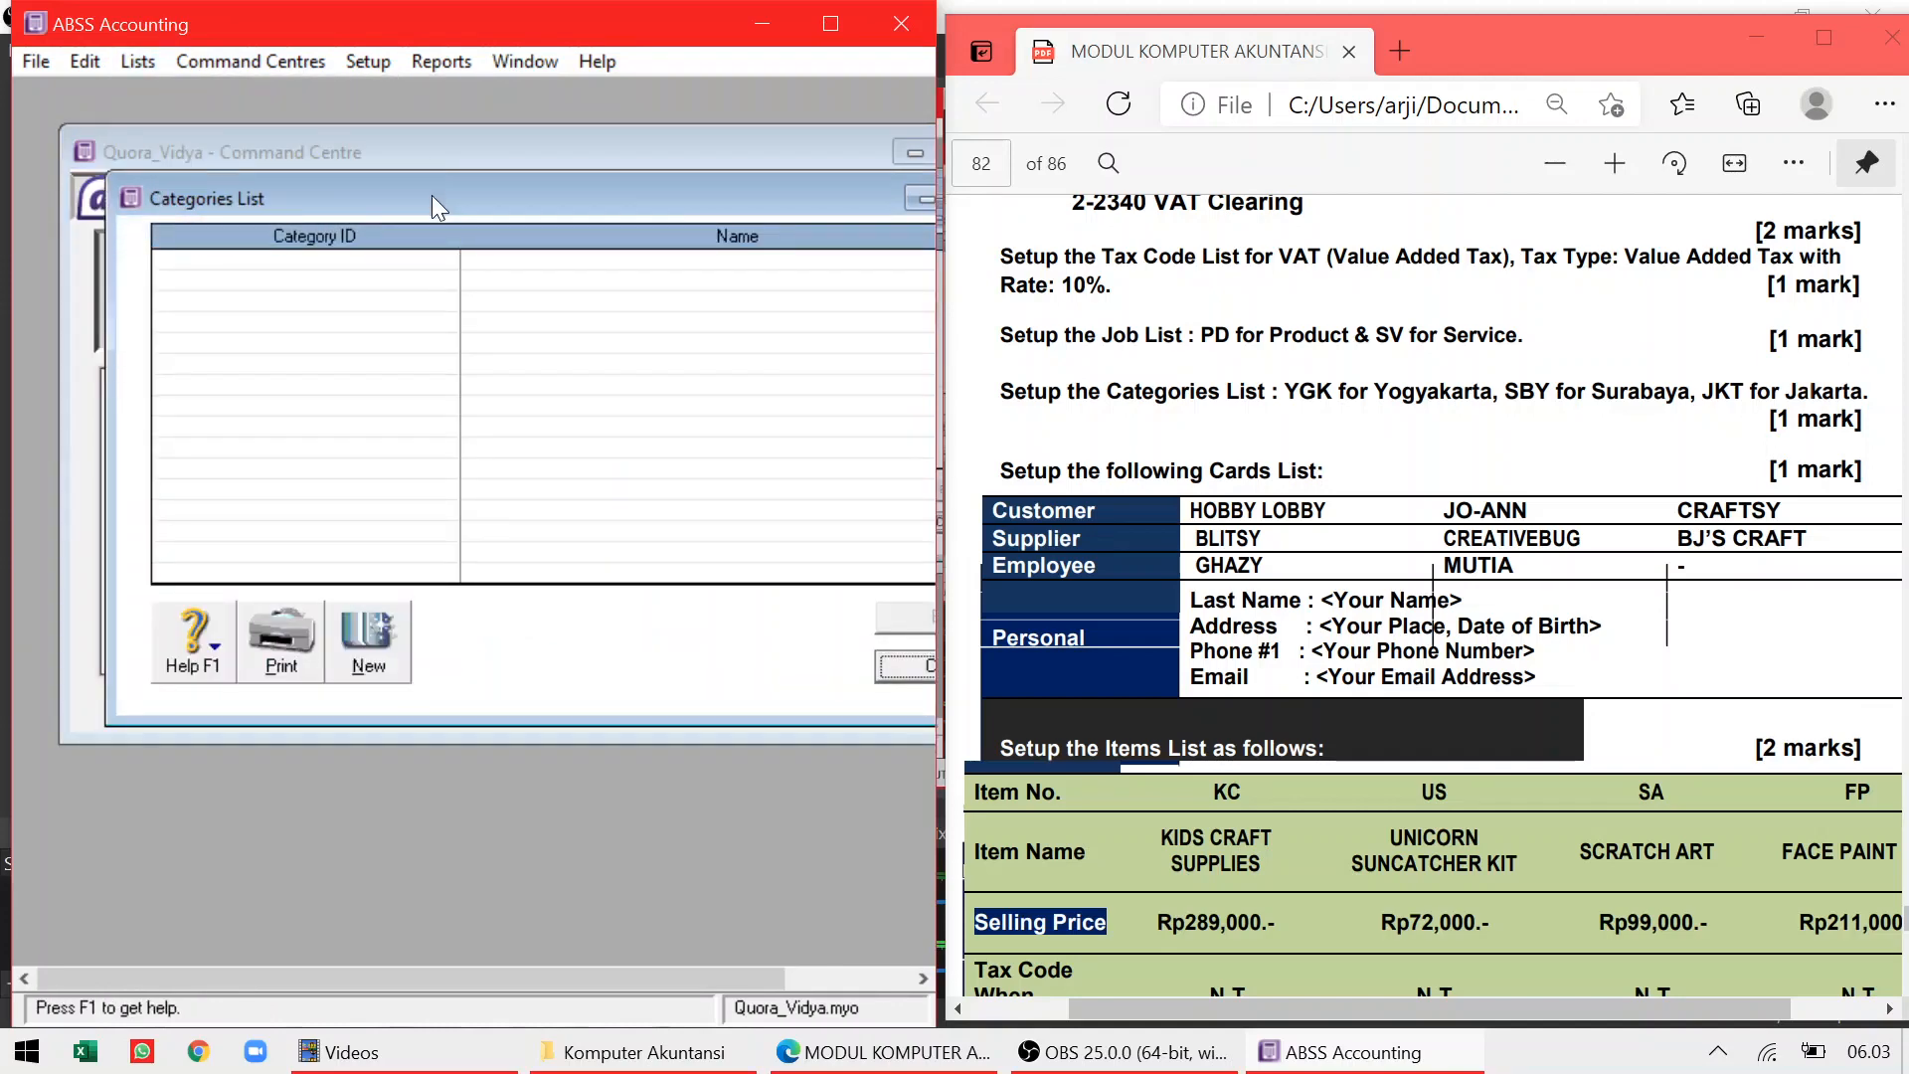
drag(431, 195, 393, 194)
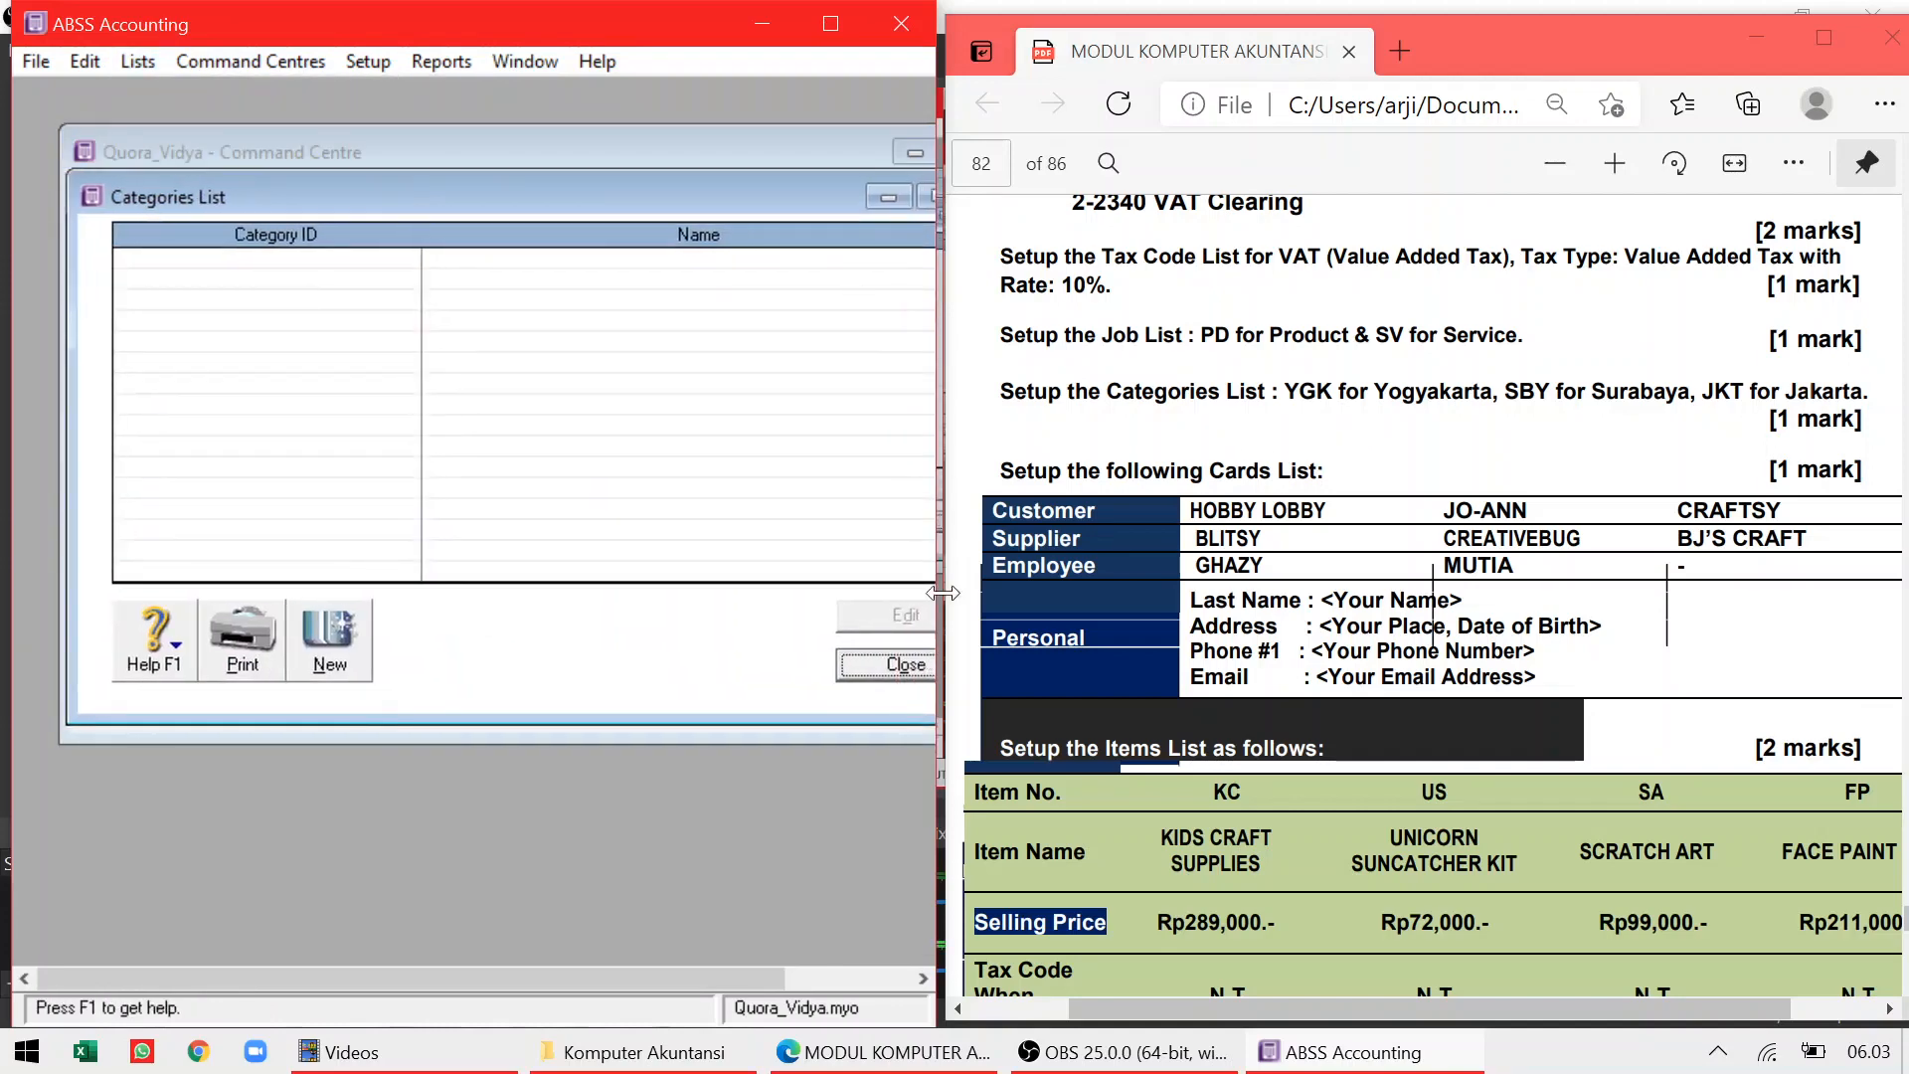
click(361, 641)
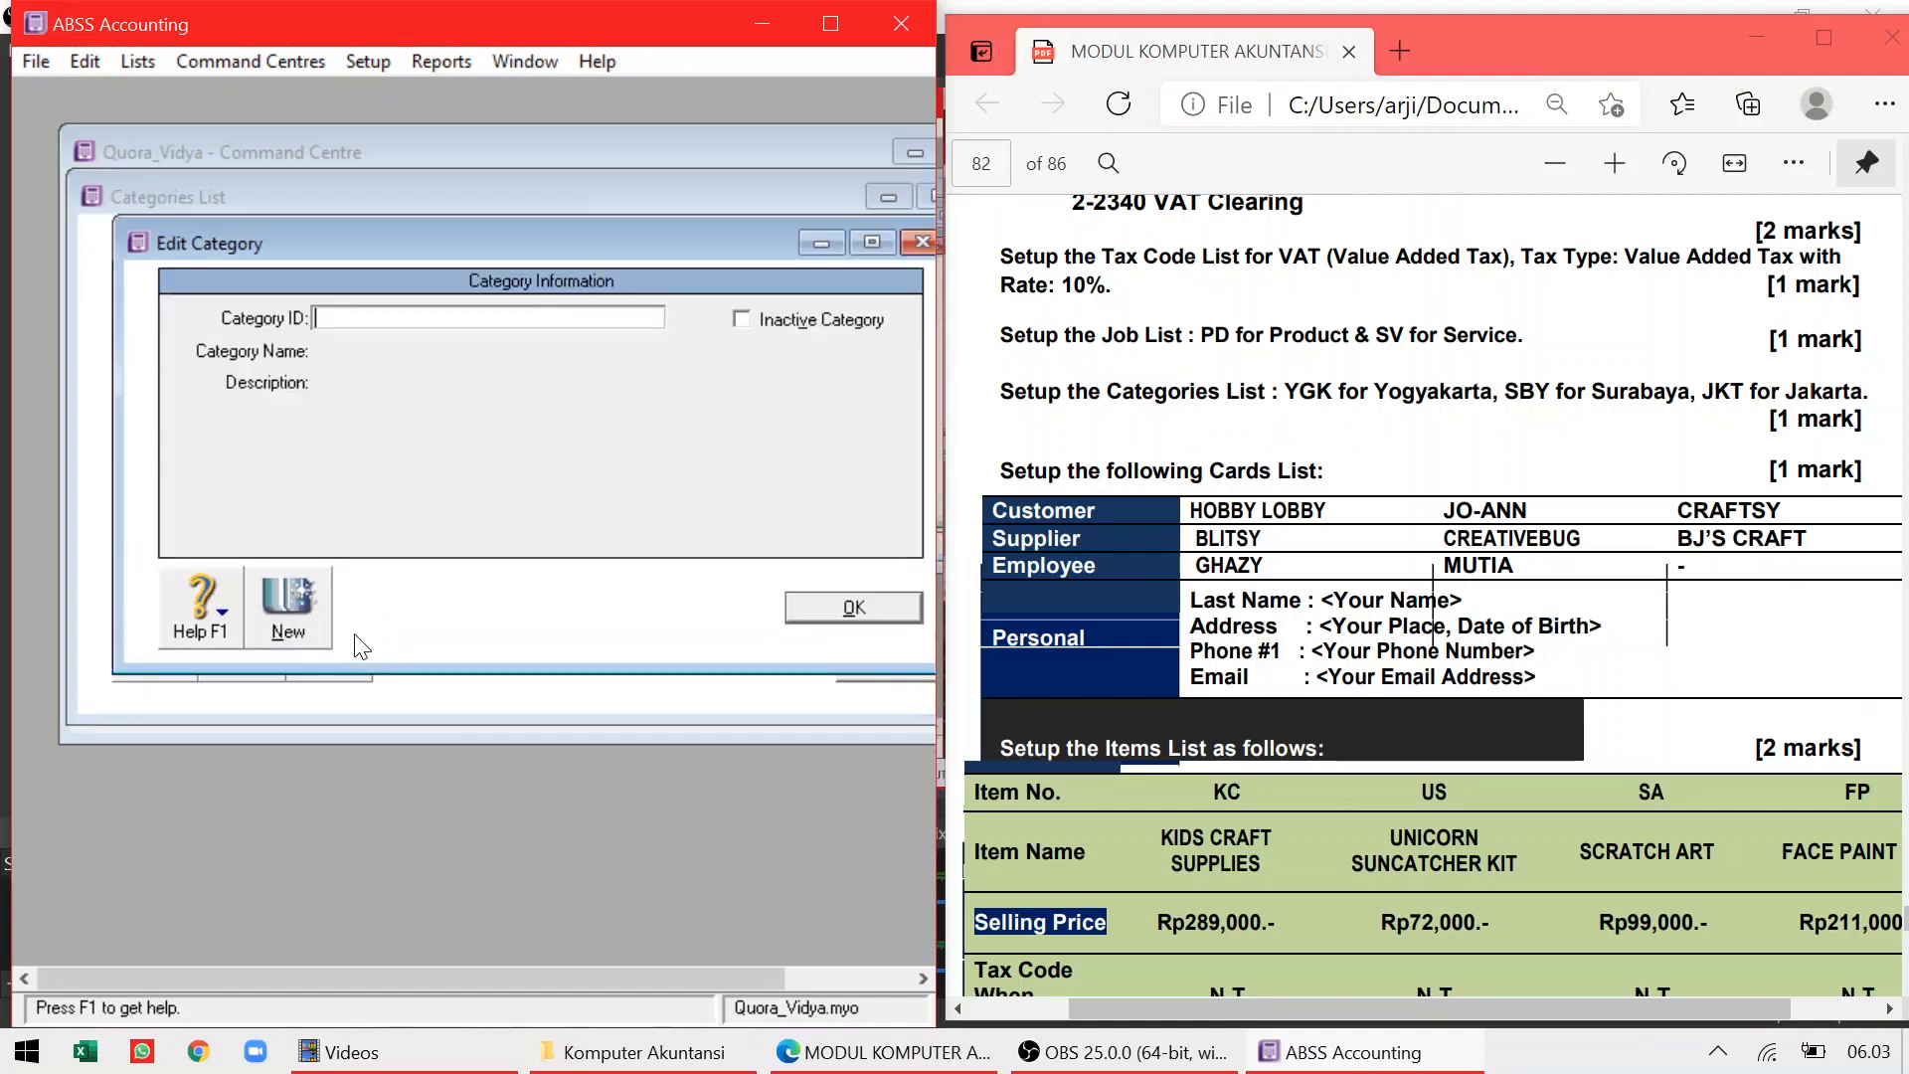
text(YGK)
key(Tab)
text(Yog)
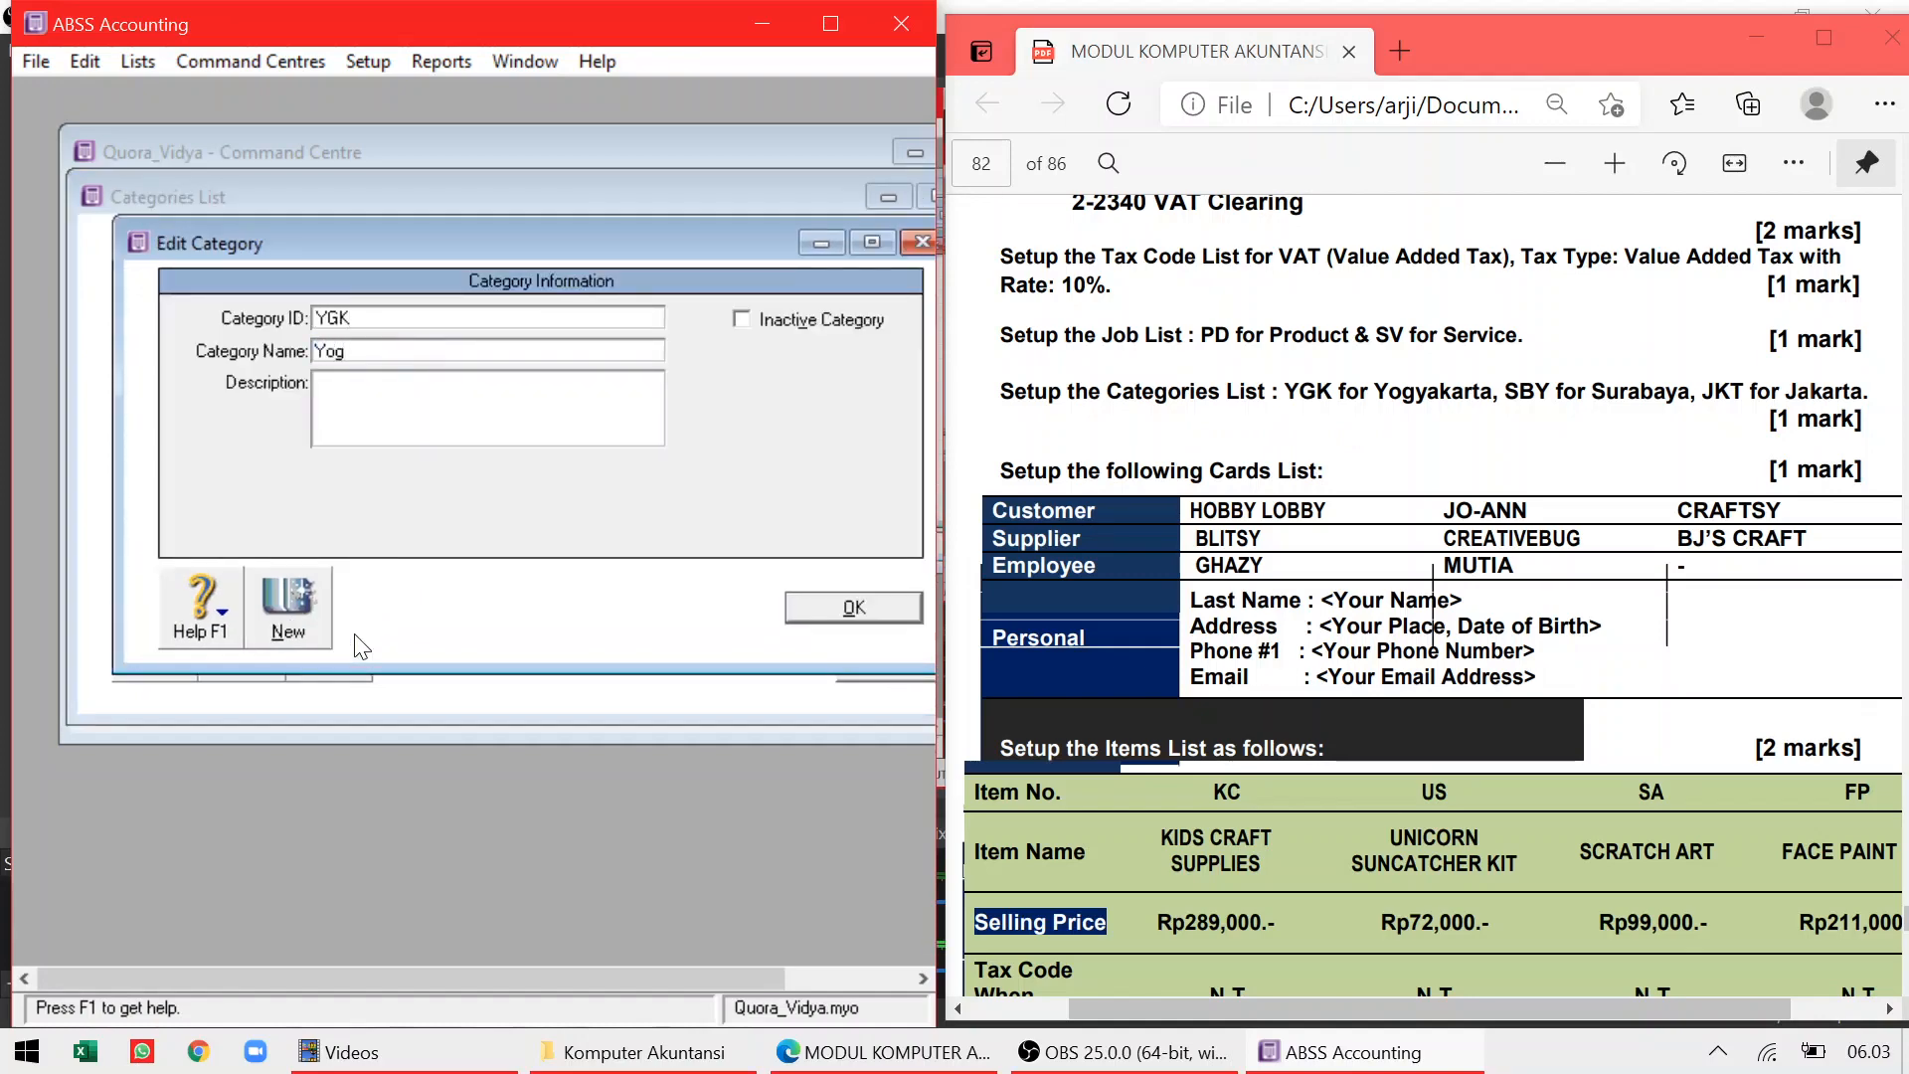
text(yakarta)
click(879, 614)
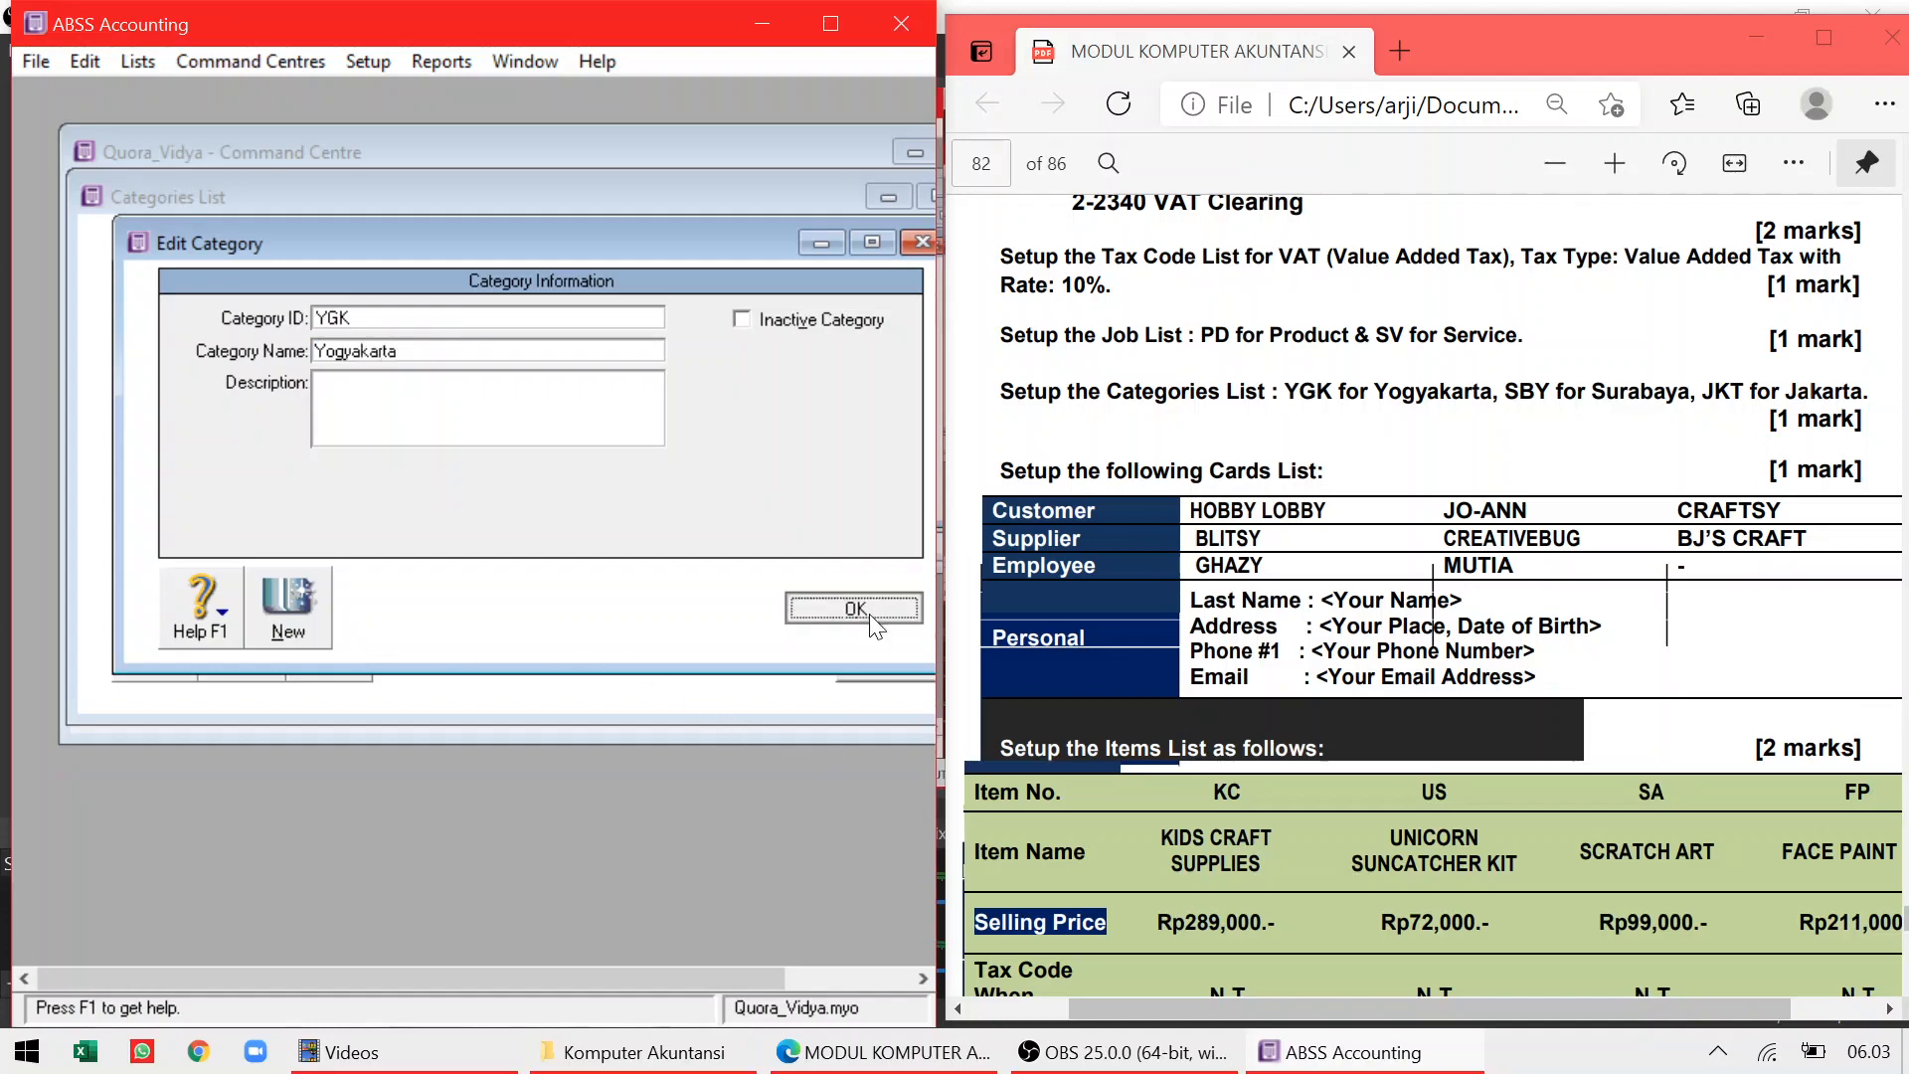
Add categories SBY Surabaya and JKT Jakarta, then close the Categories List
click(300, 603)
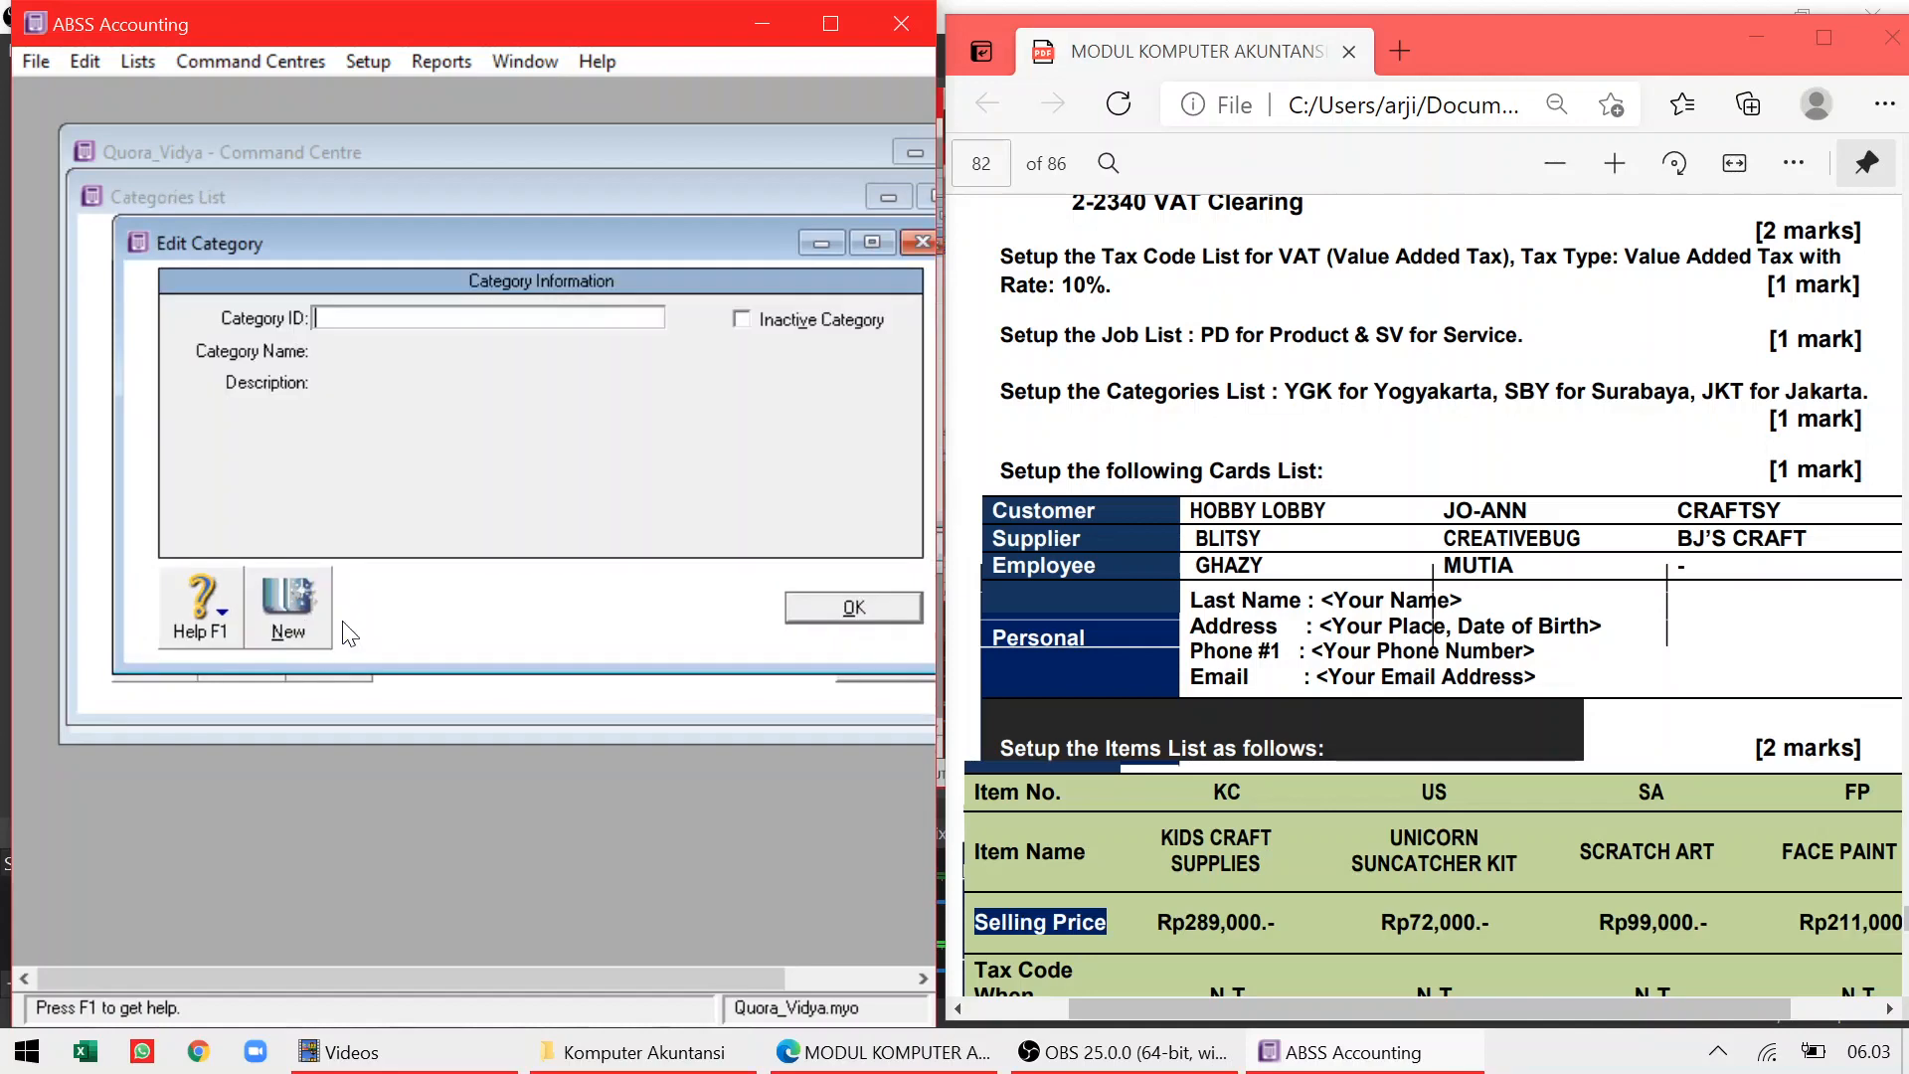
text(SBY)
key(Tab)
text(S)
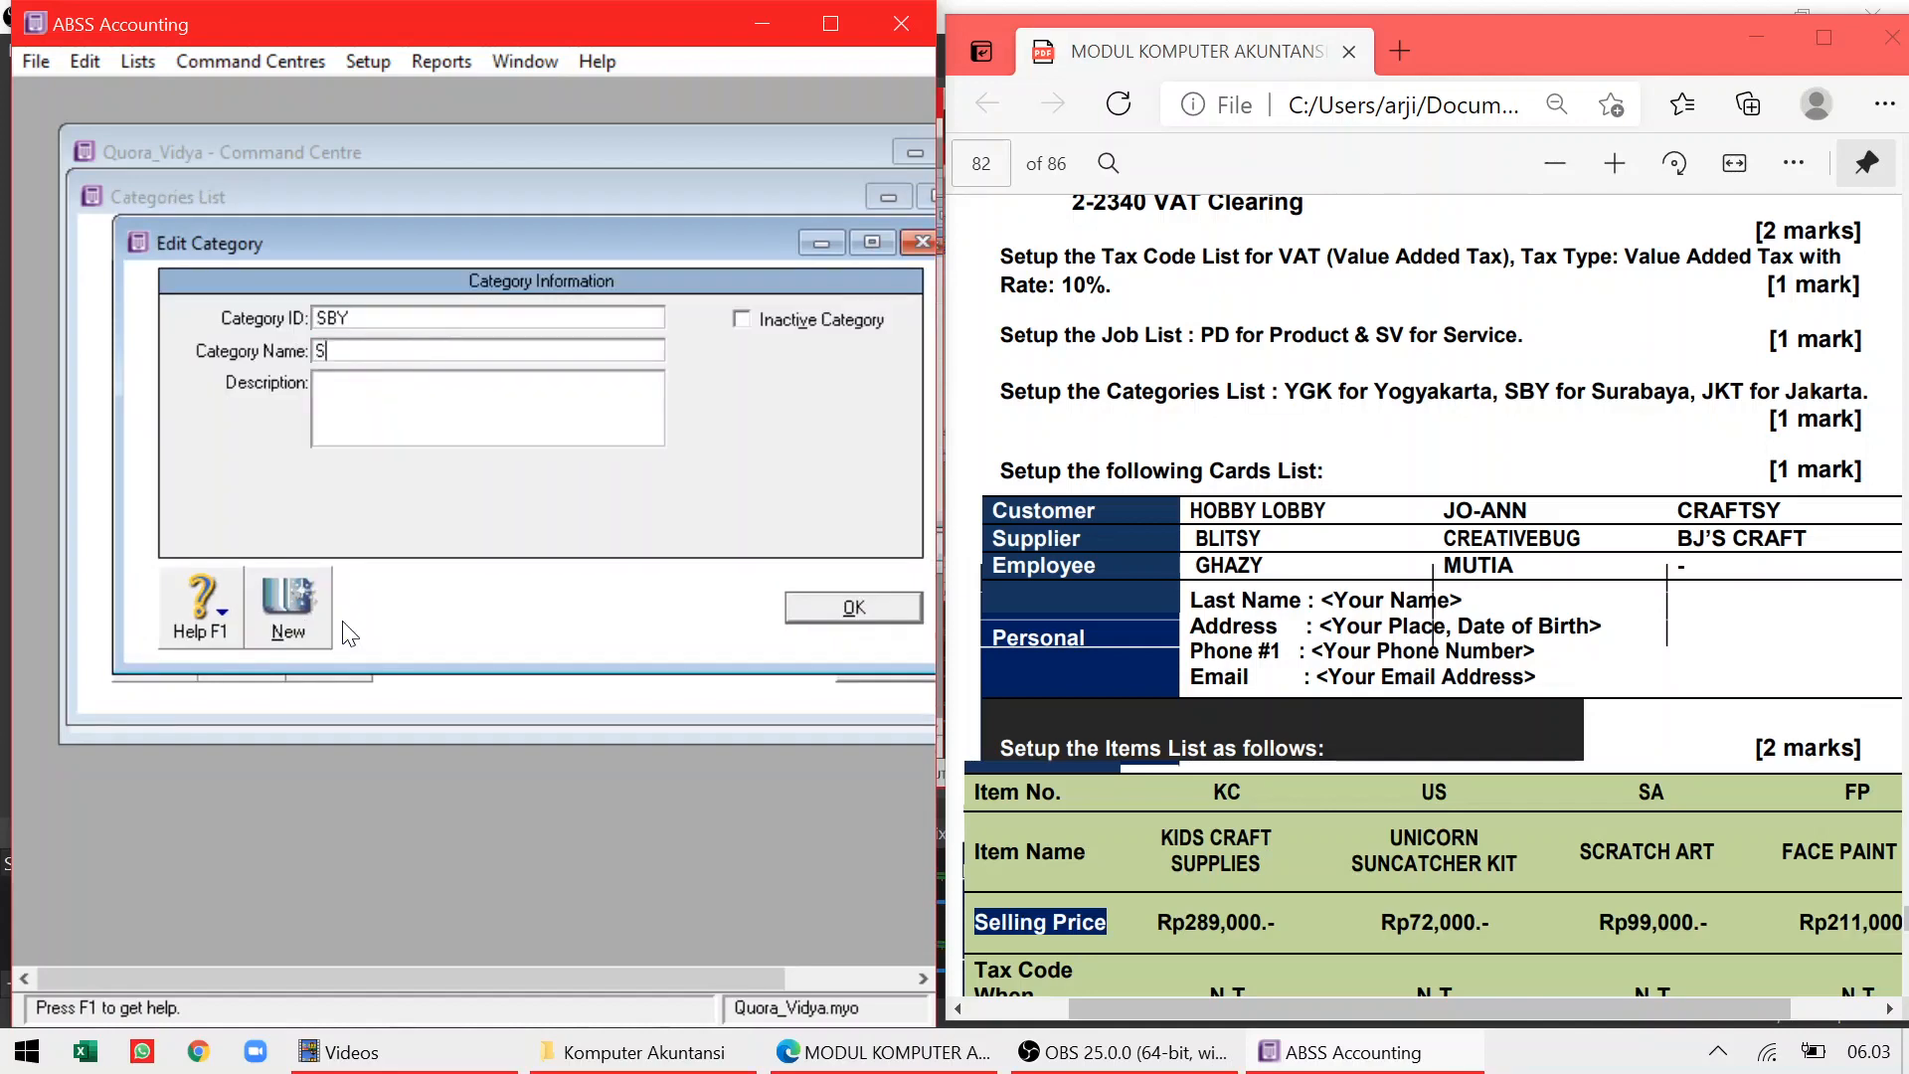
text(urabaya)
click(816, 609)
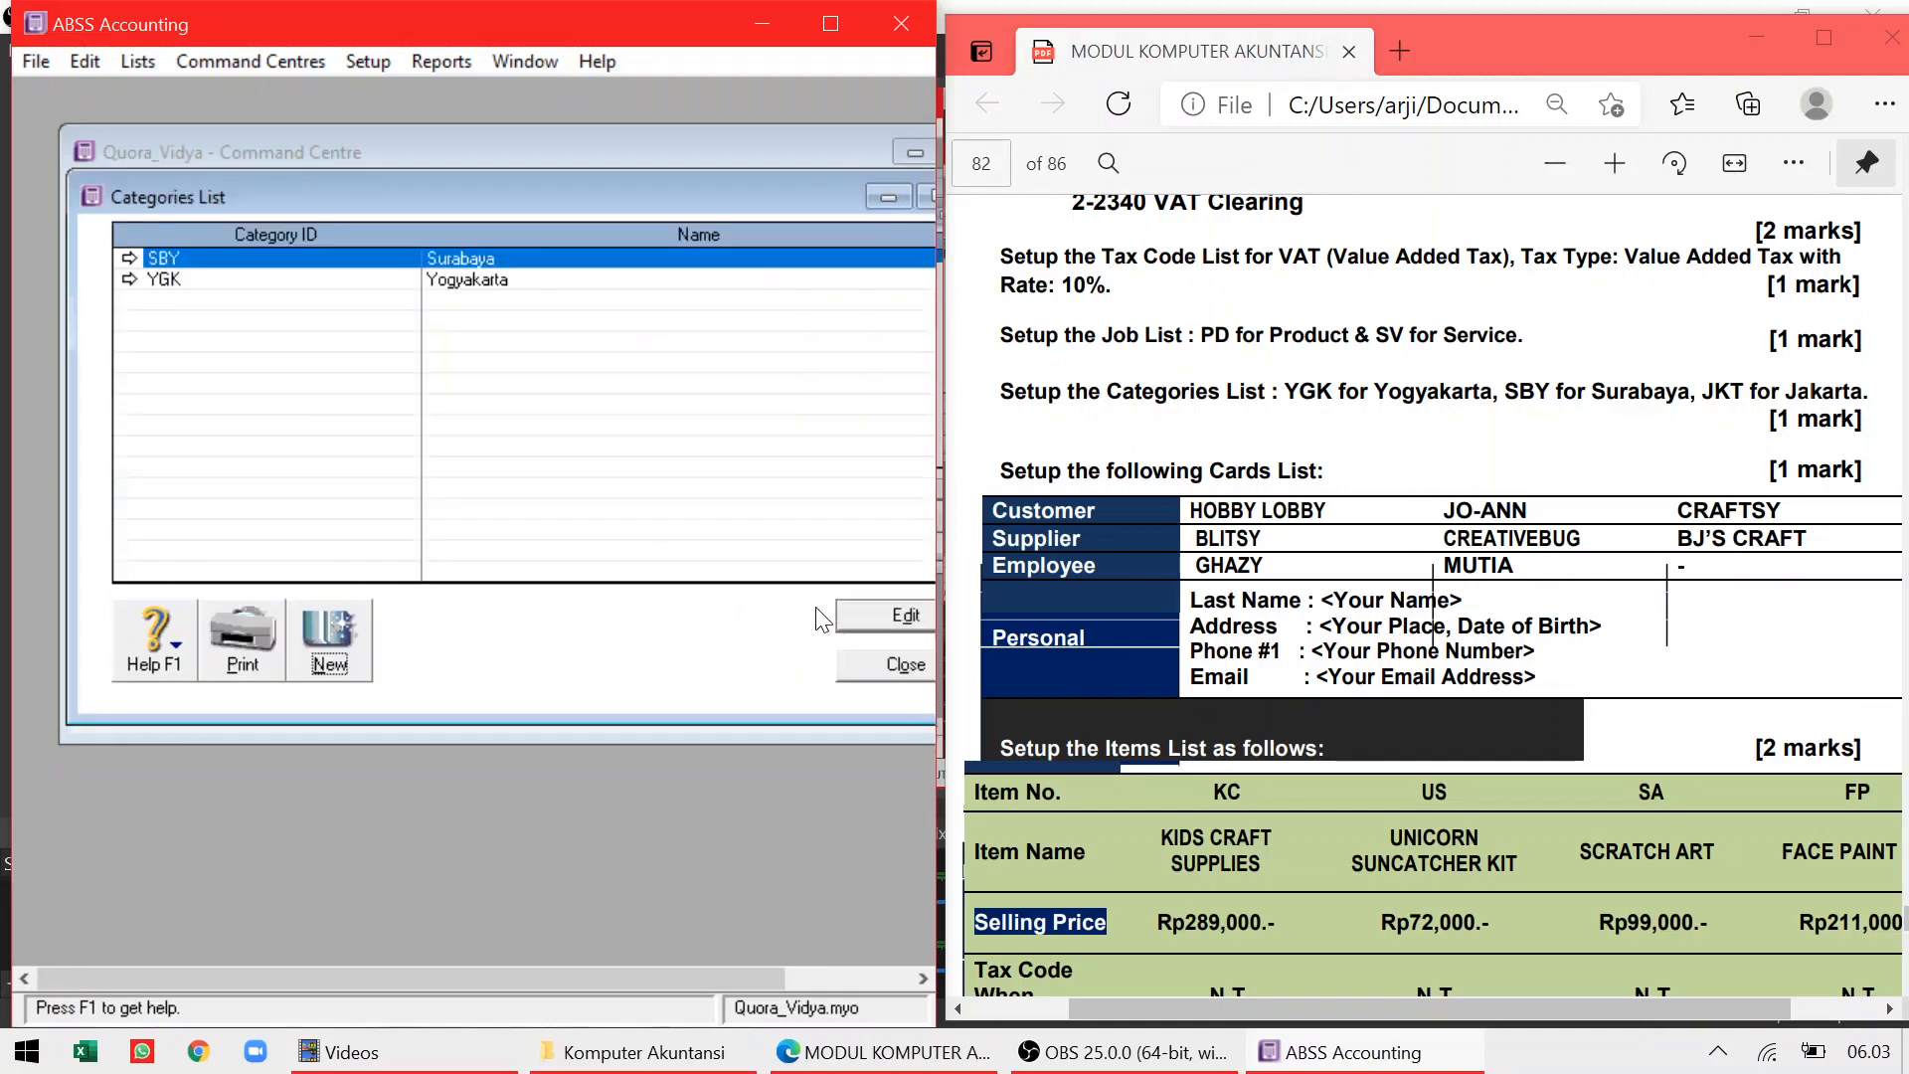
click(353, 633)
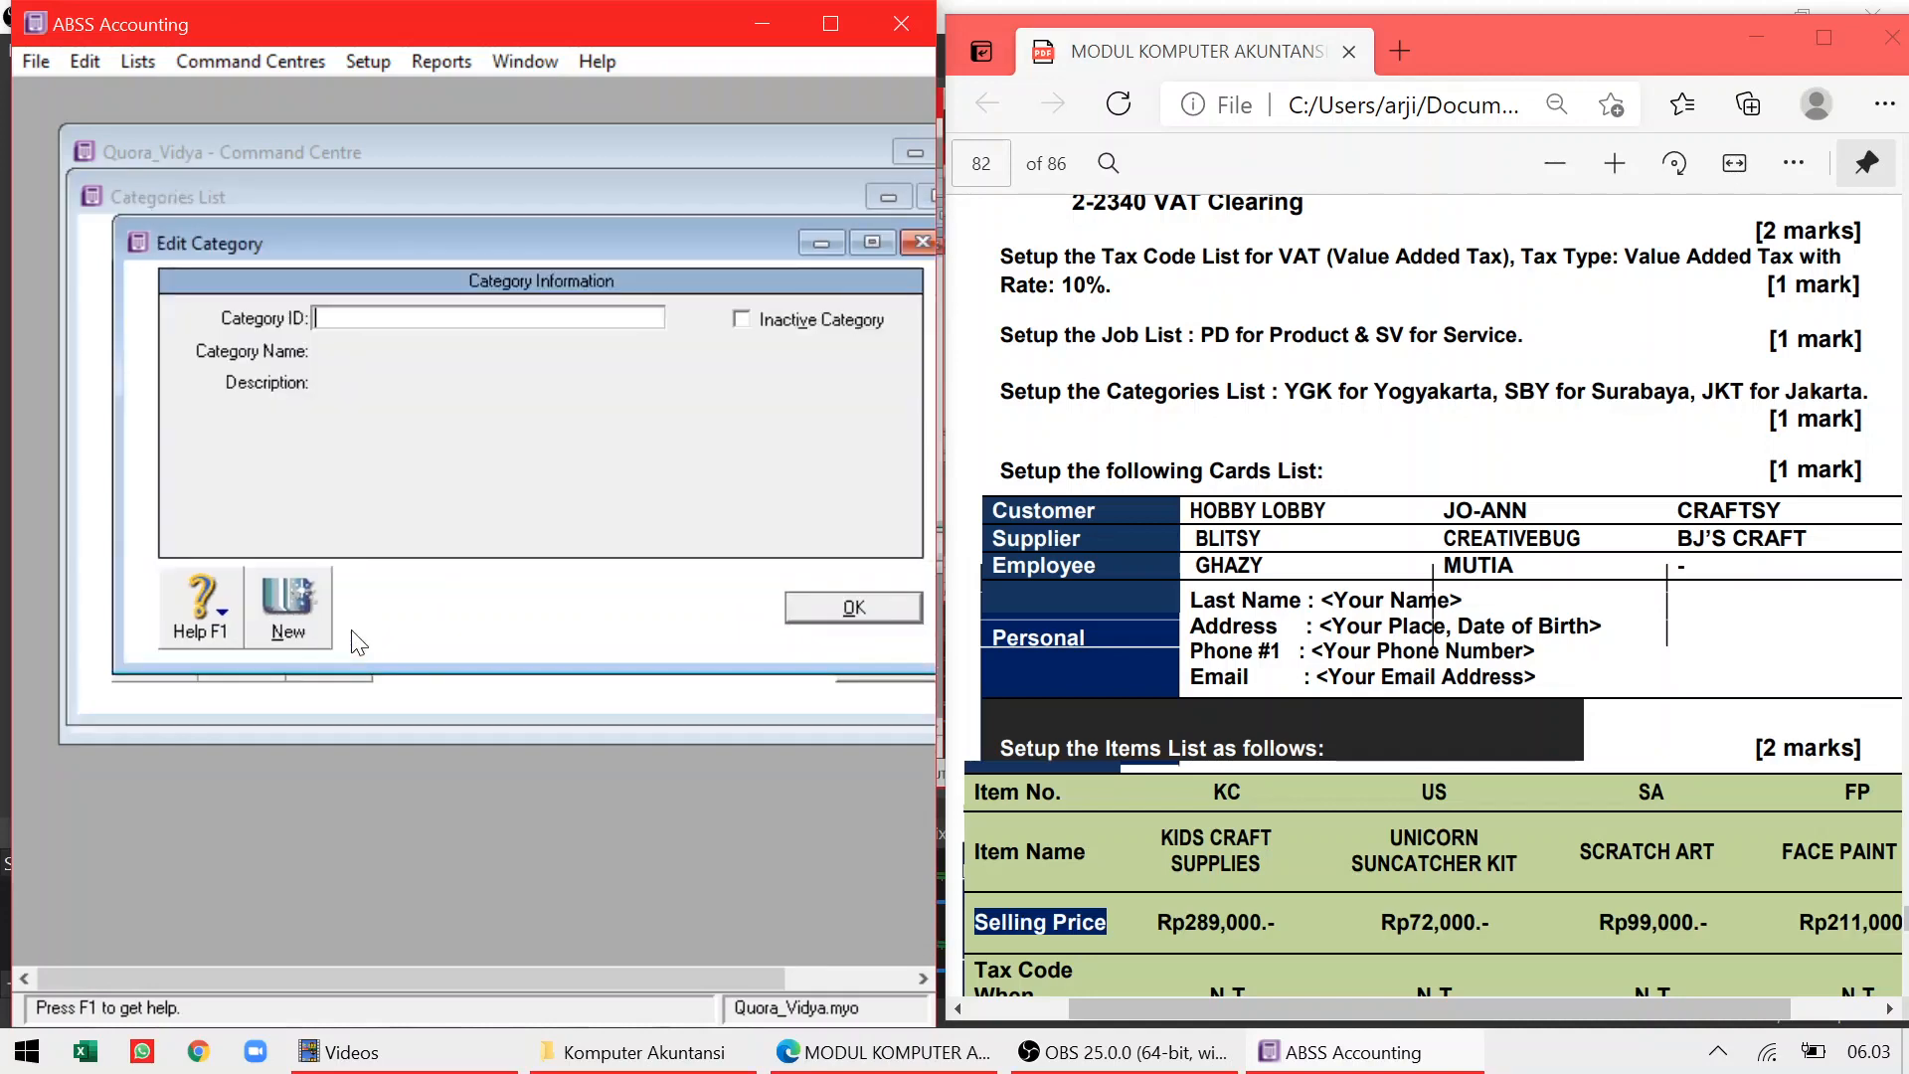
text(JKT)
key(Tab)
text(Jakar)
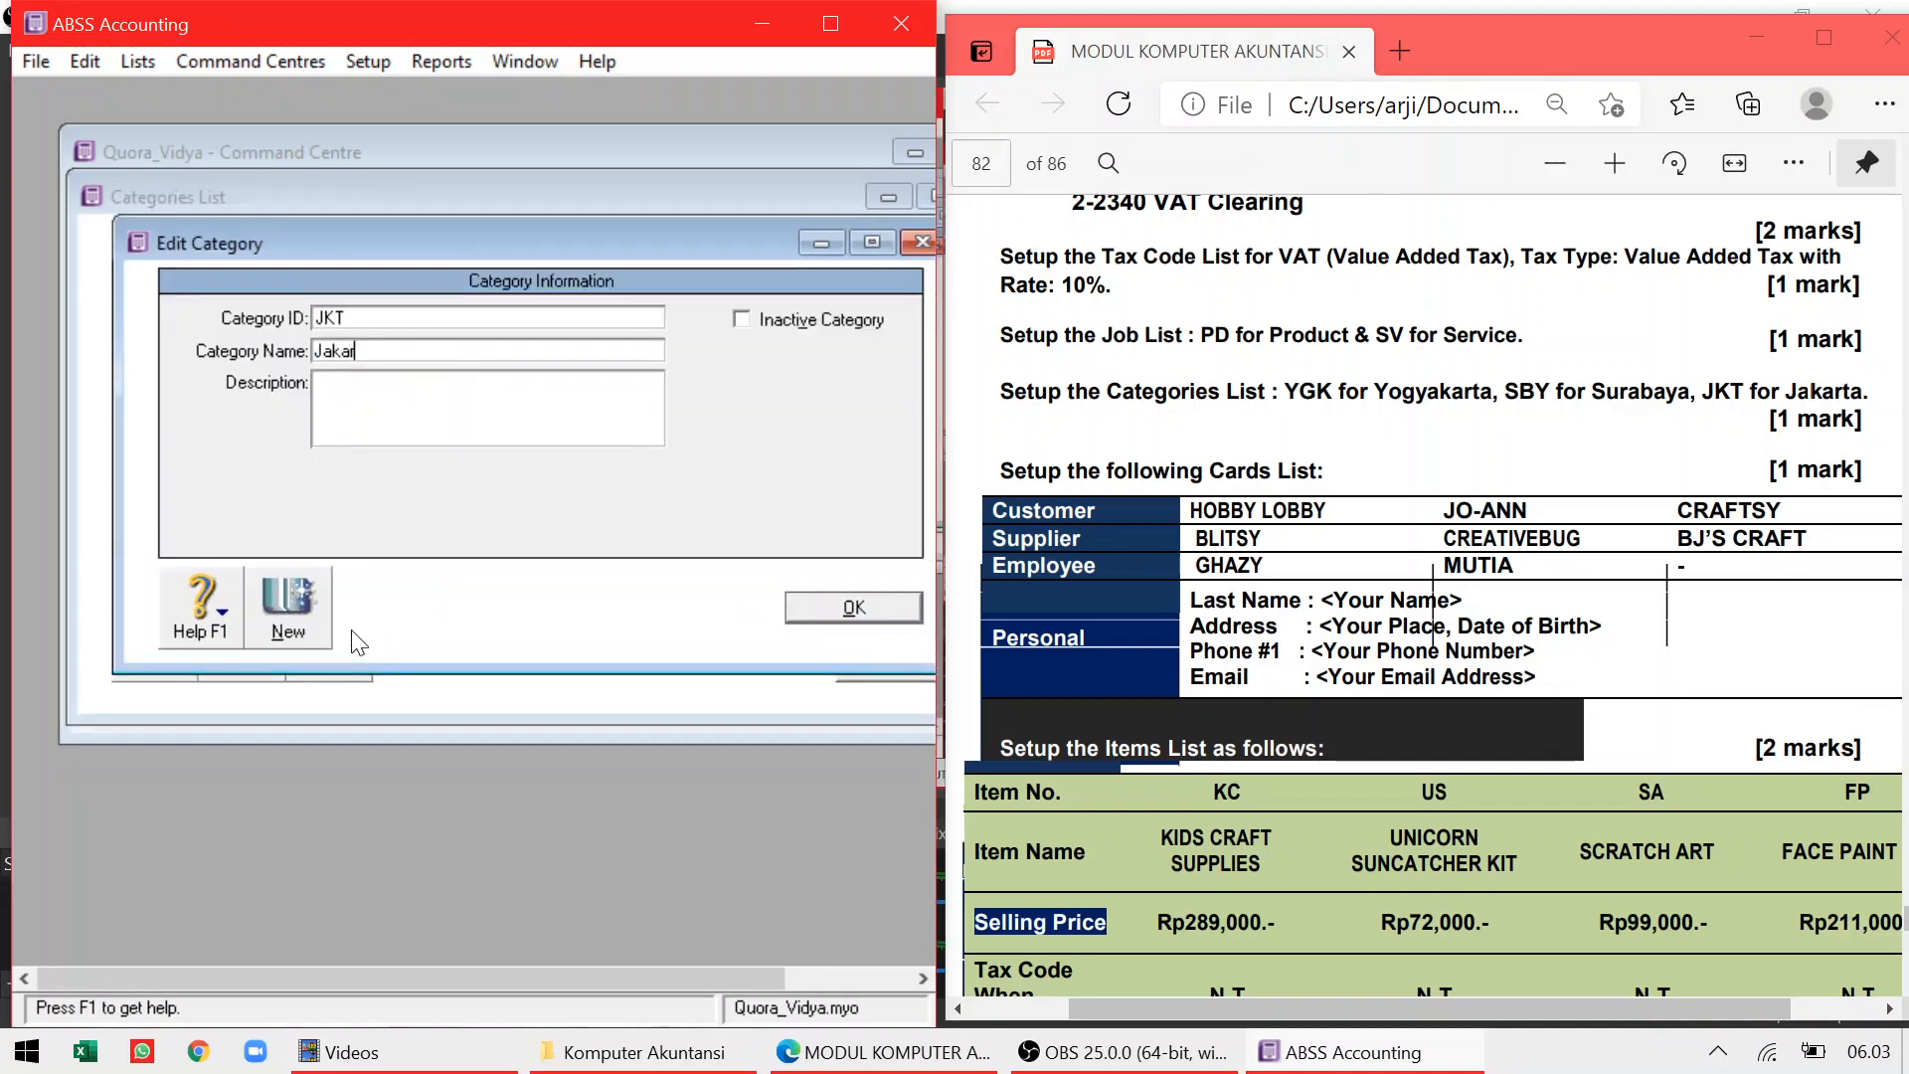
text(ta)
click(823, 609)
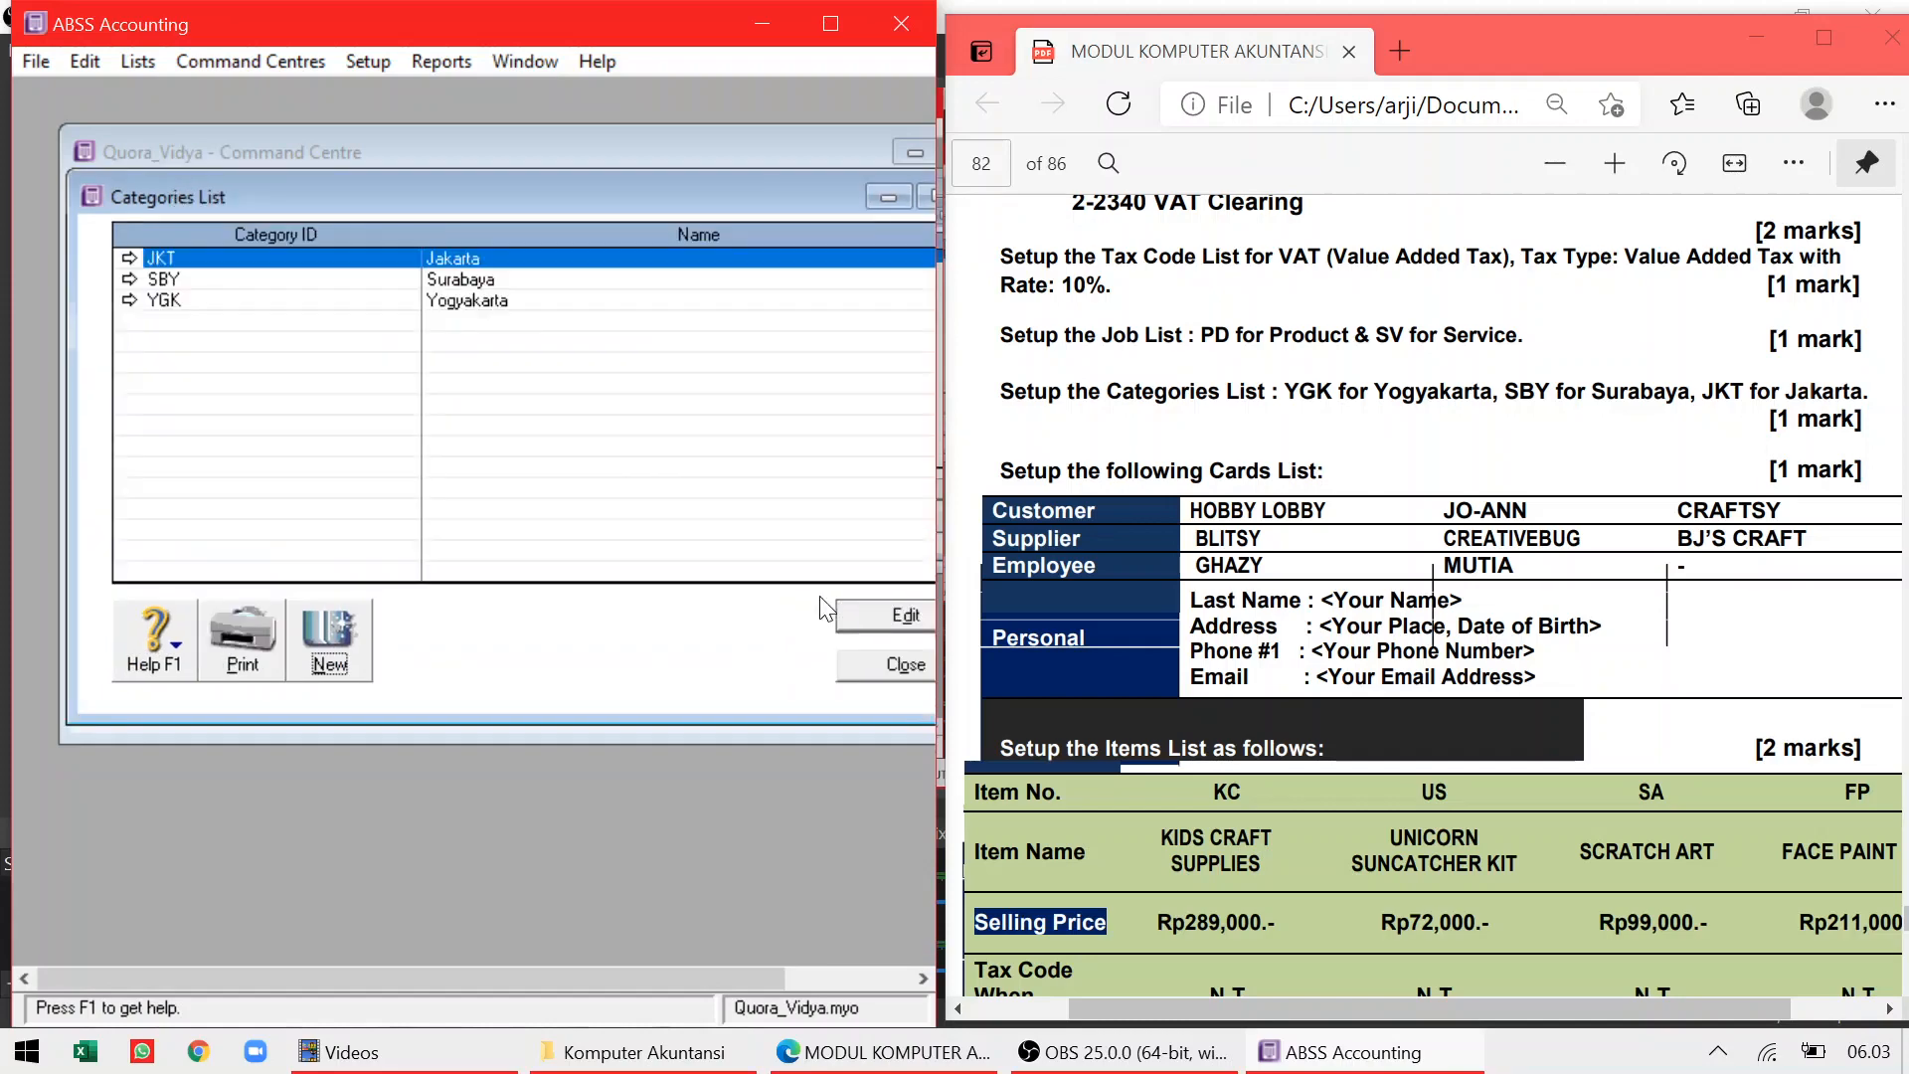
click(871, 671)
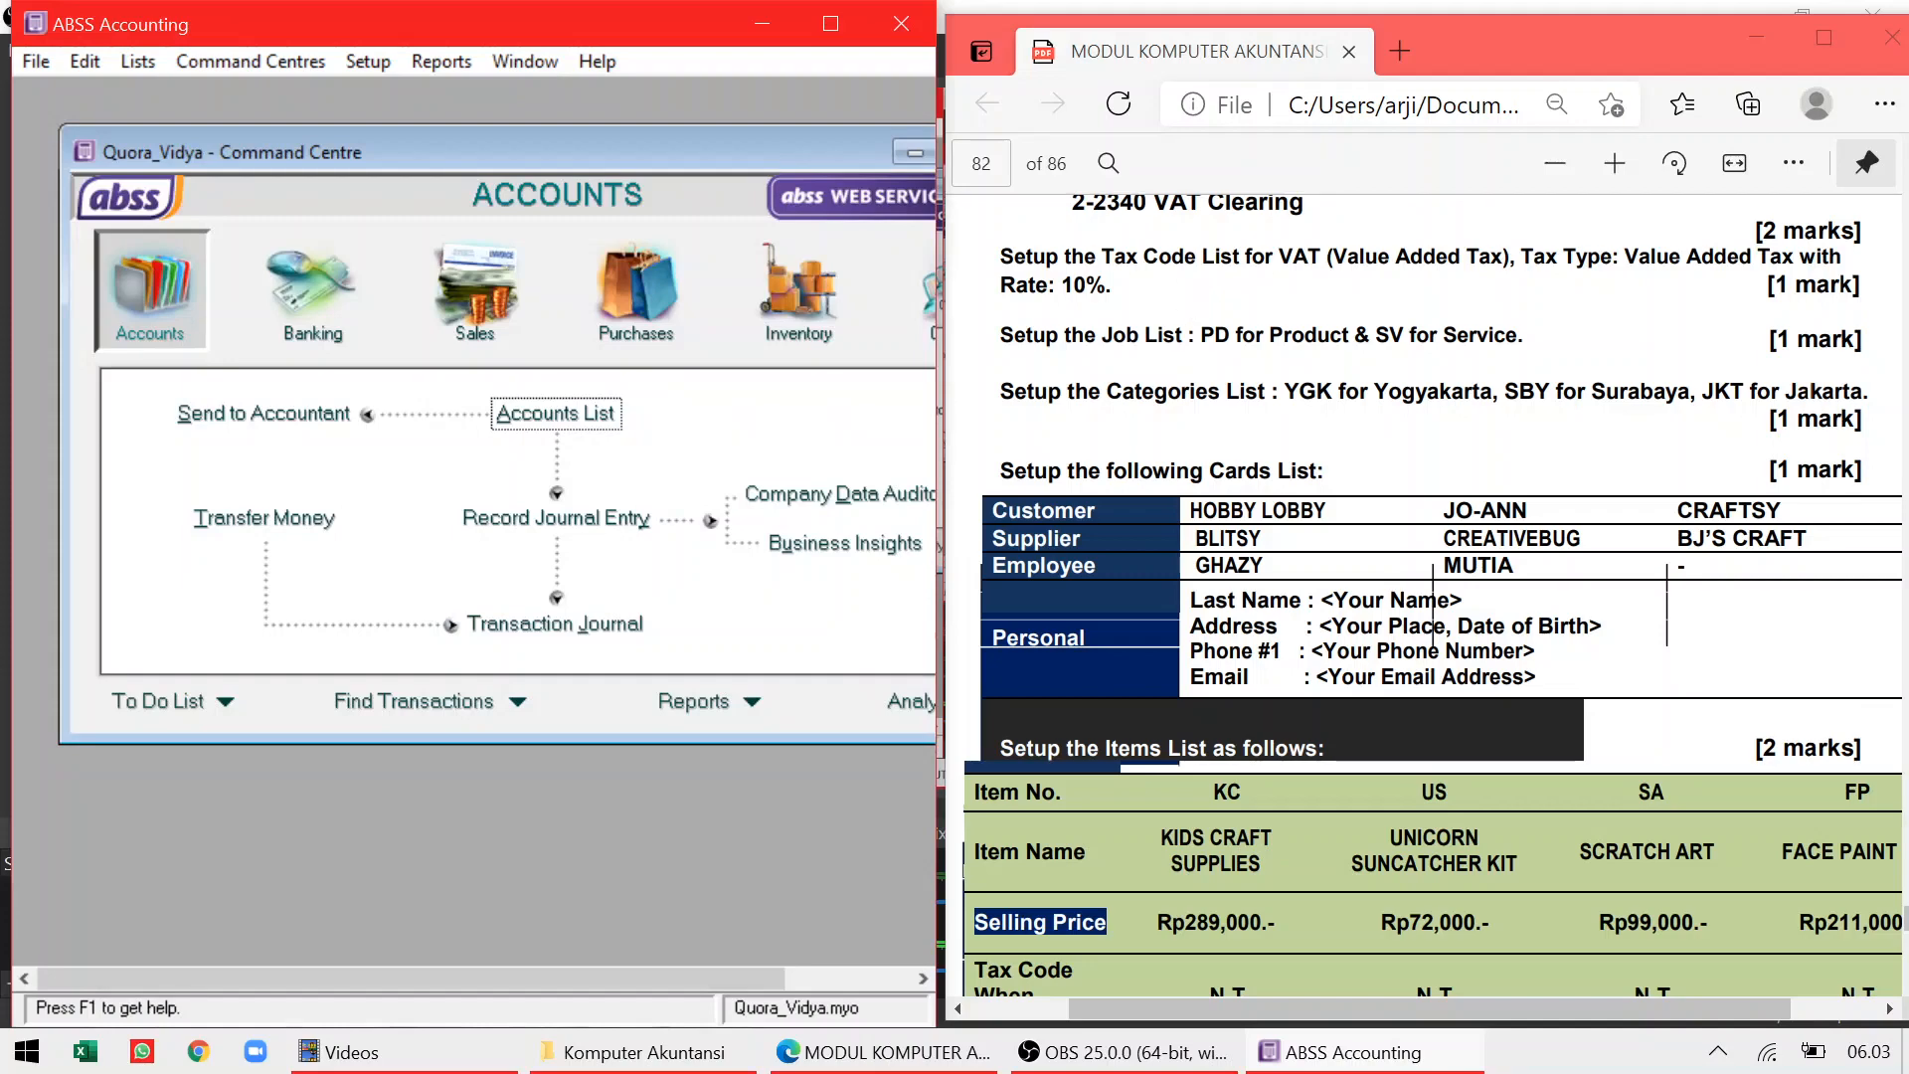
scroll(1432, 594, down, 3)
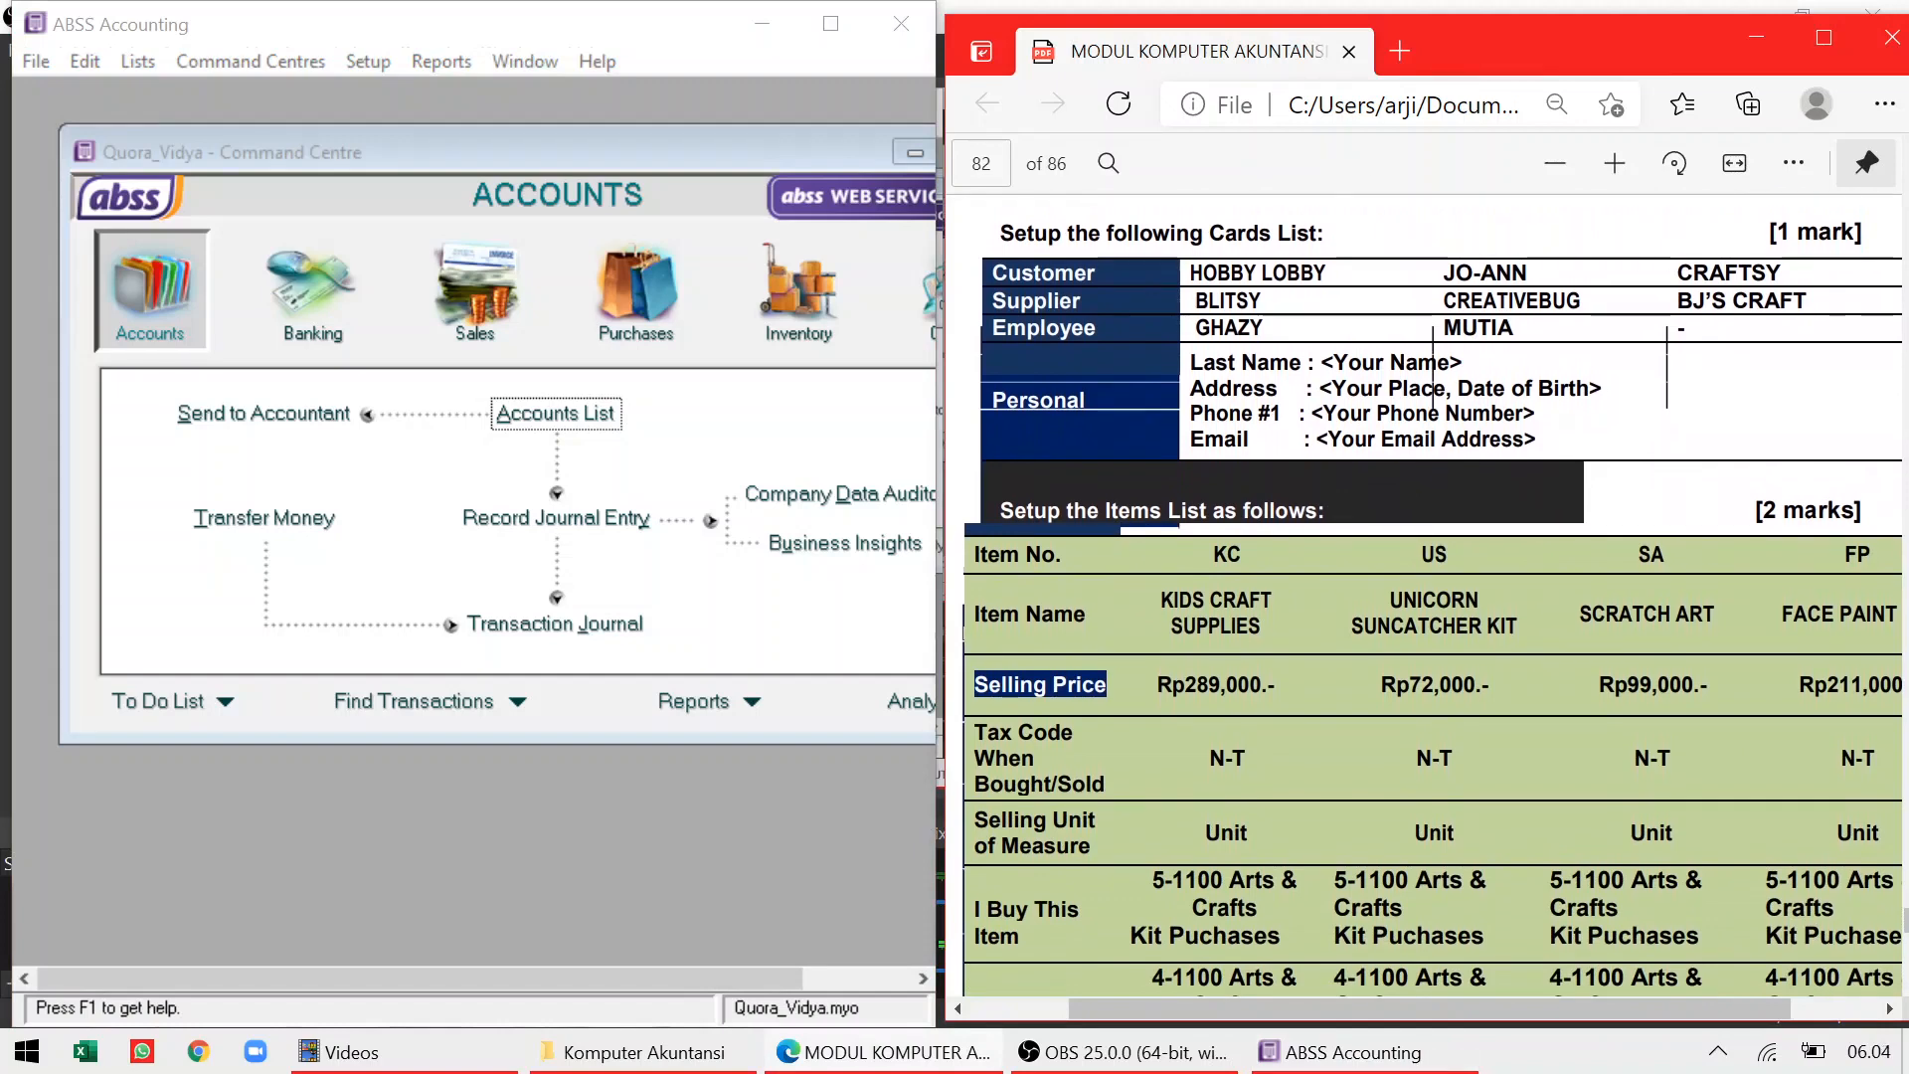
scroll(1432, 597, up, 3)
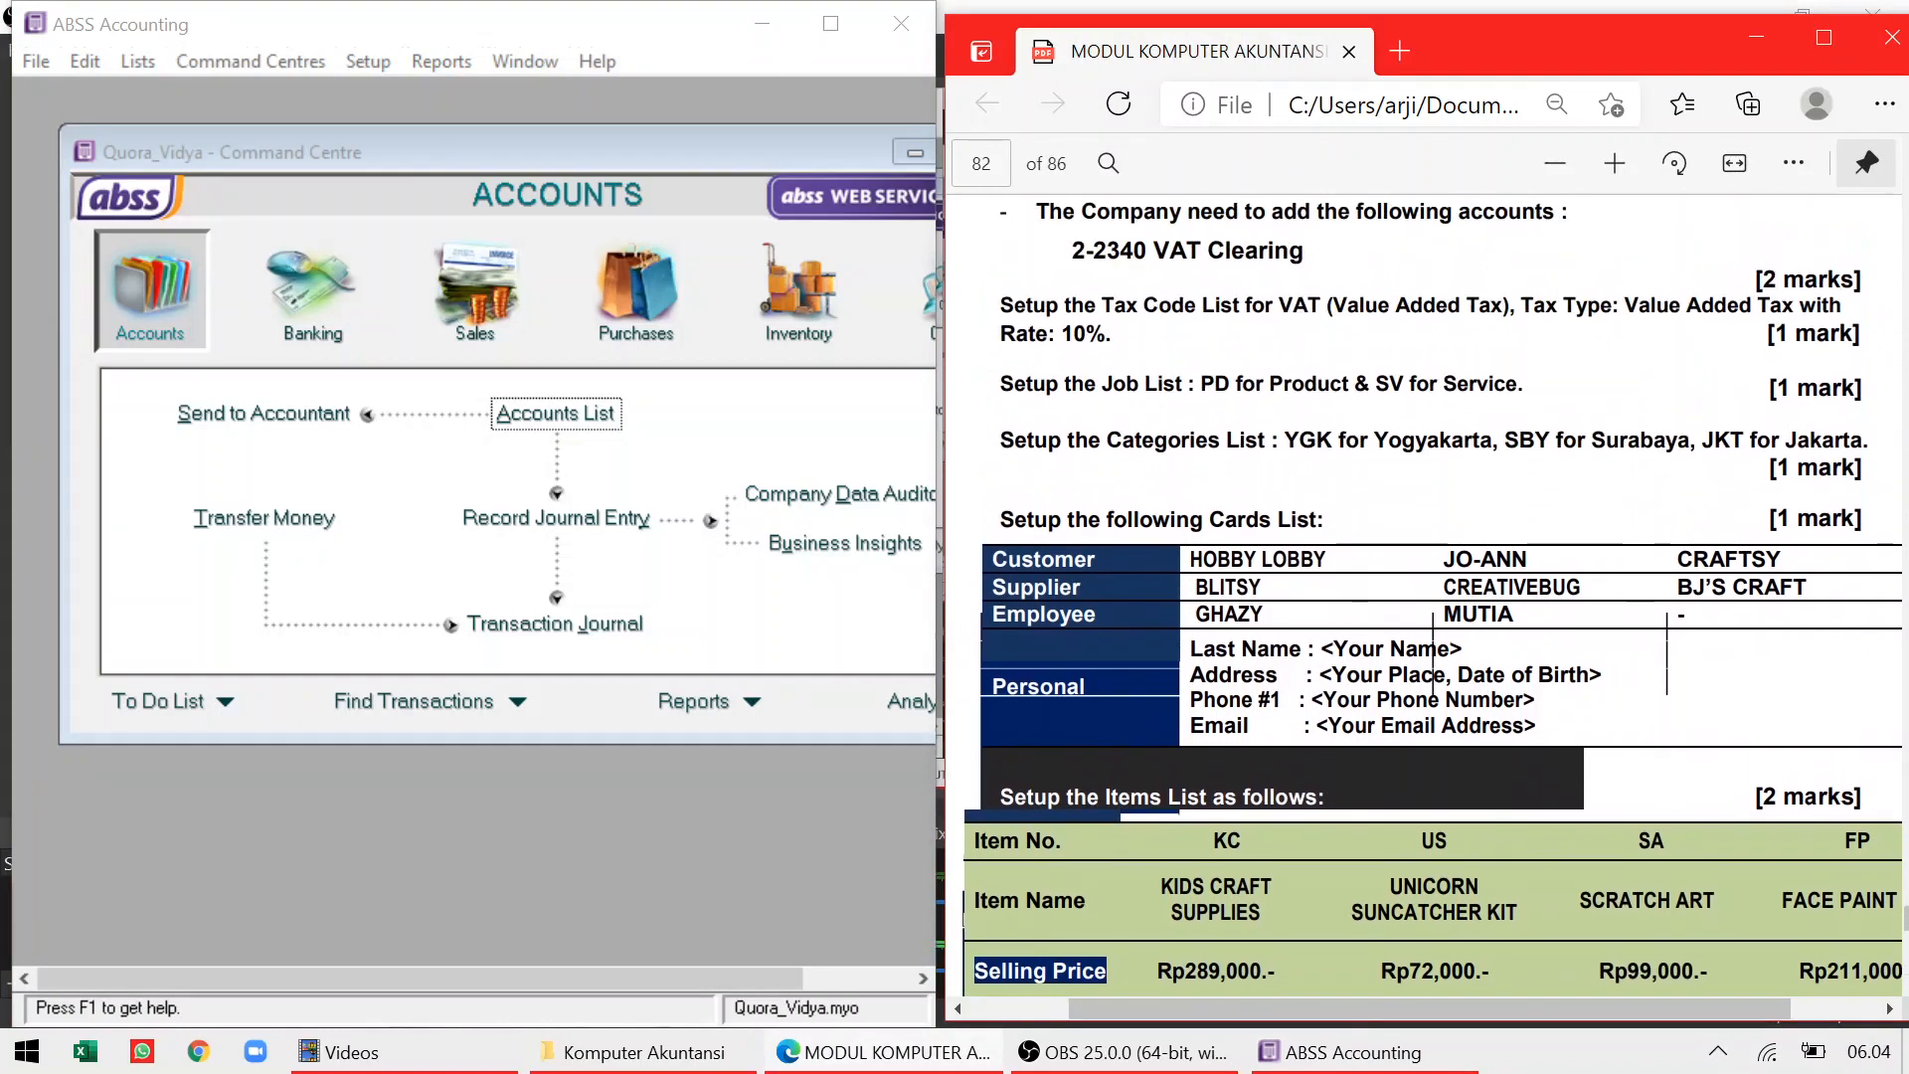
scroll(1432, 597, up, 2)
scroll(1432, 597, down, 5)
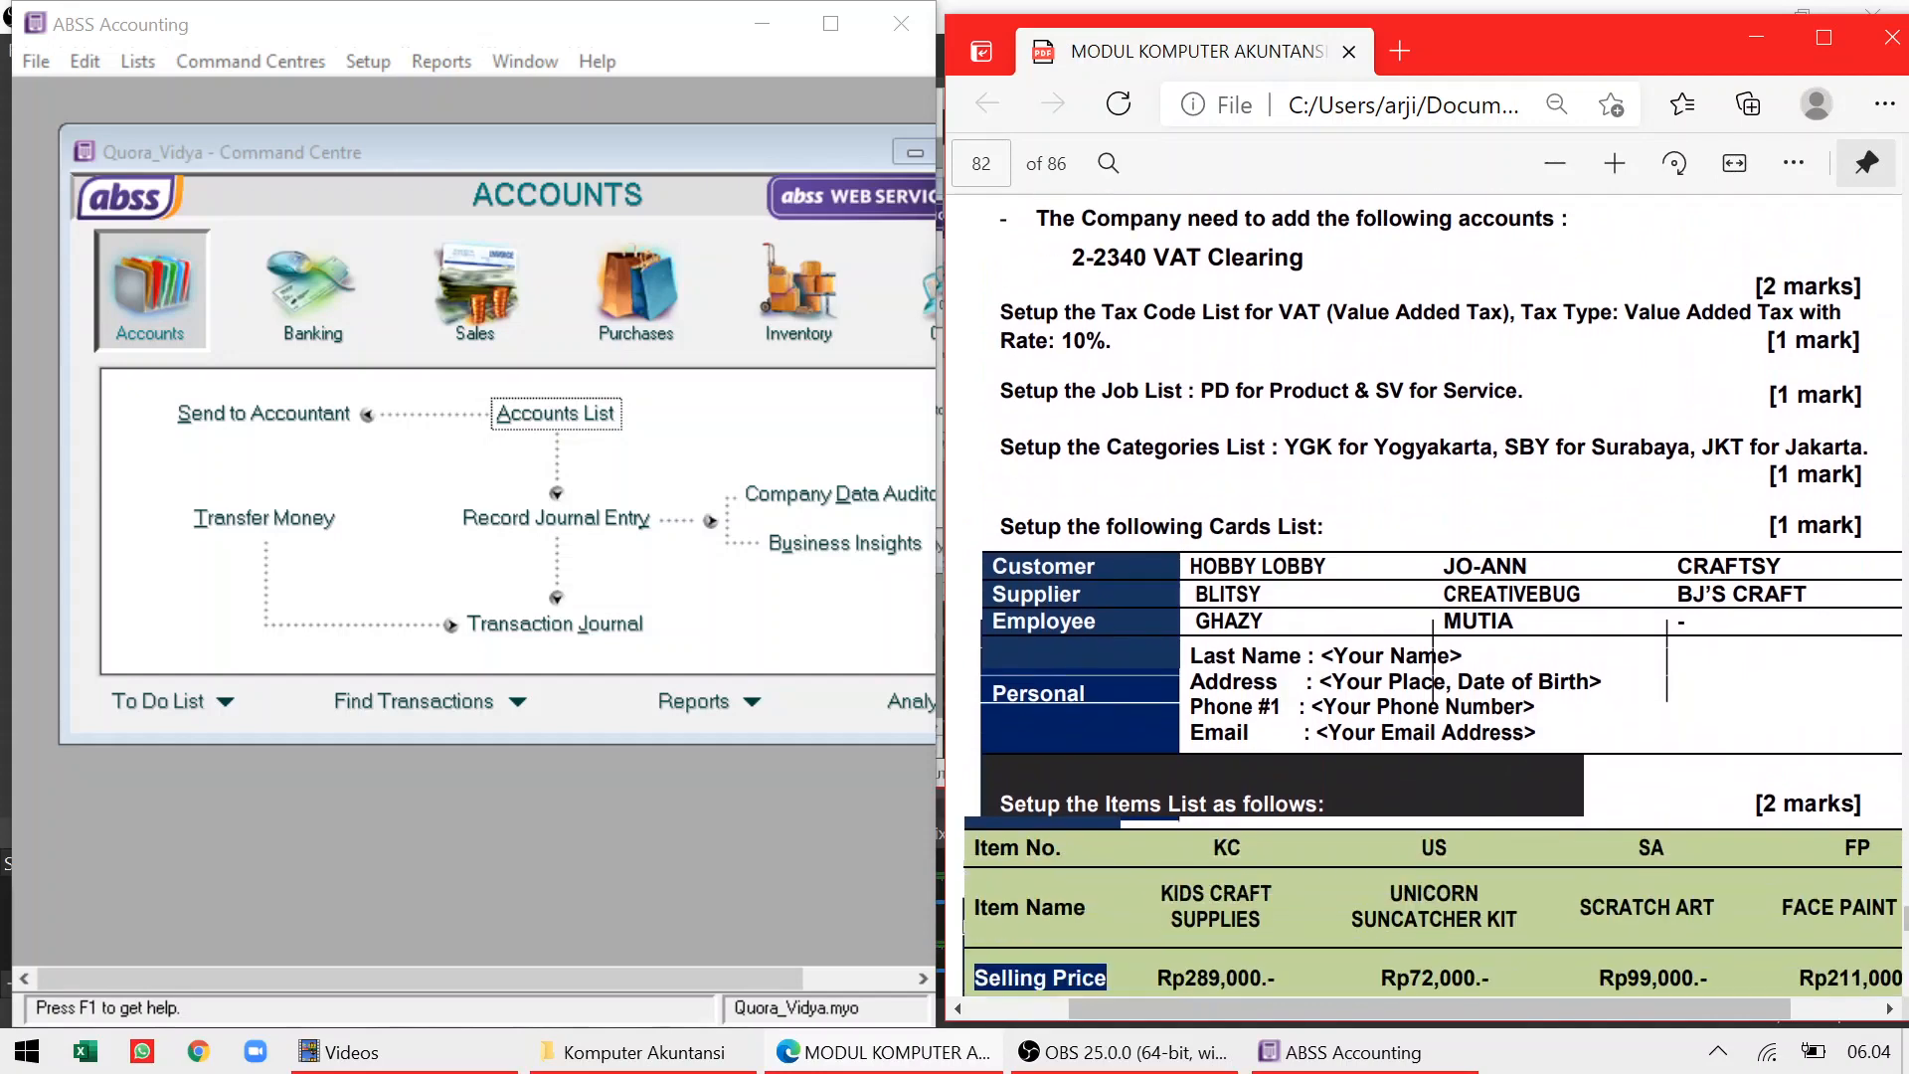
scroll(1432, 596, down, 2)
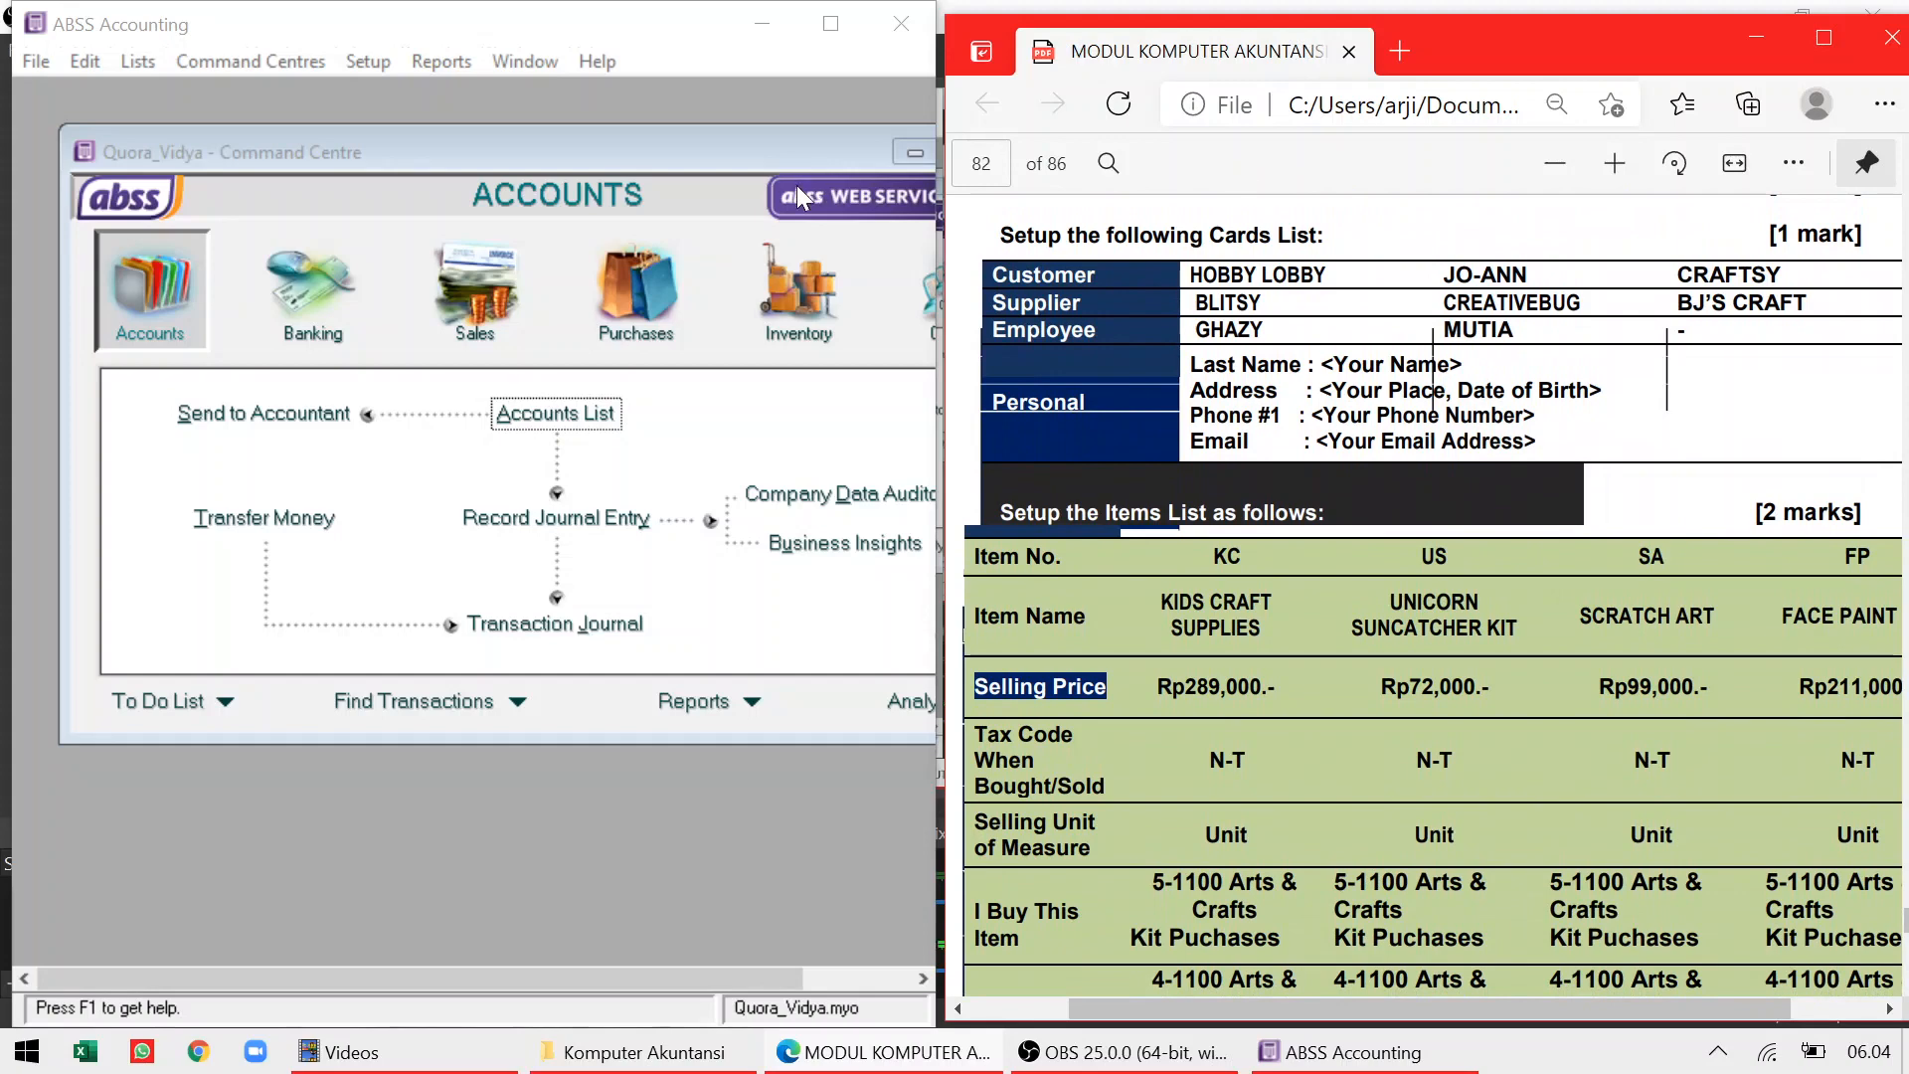
drag(770, 141, 698, 151)
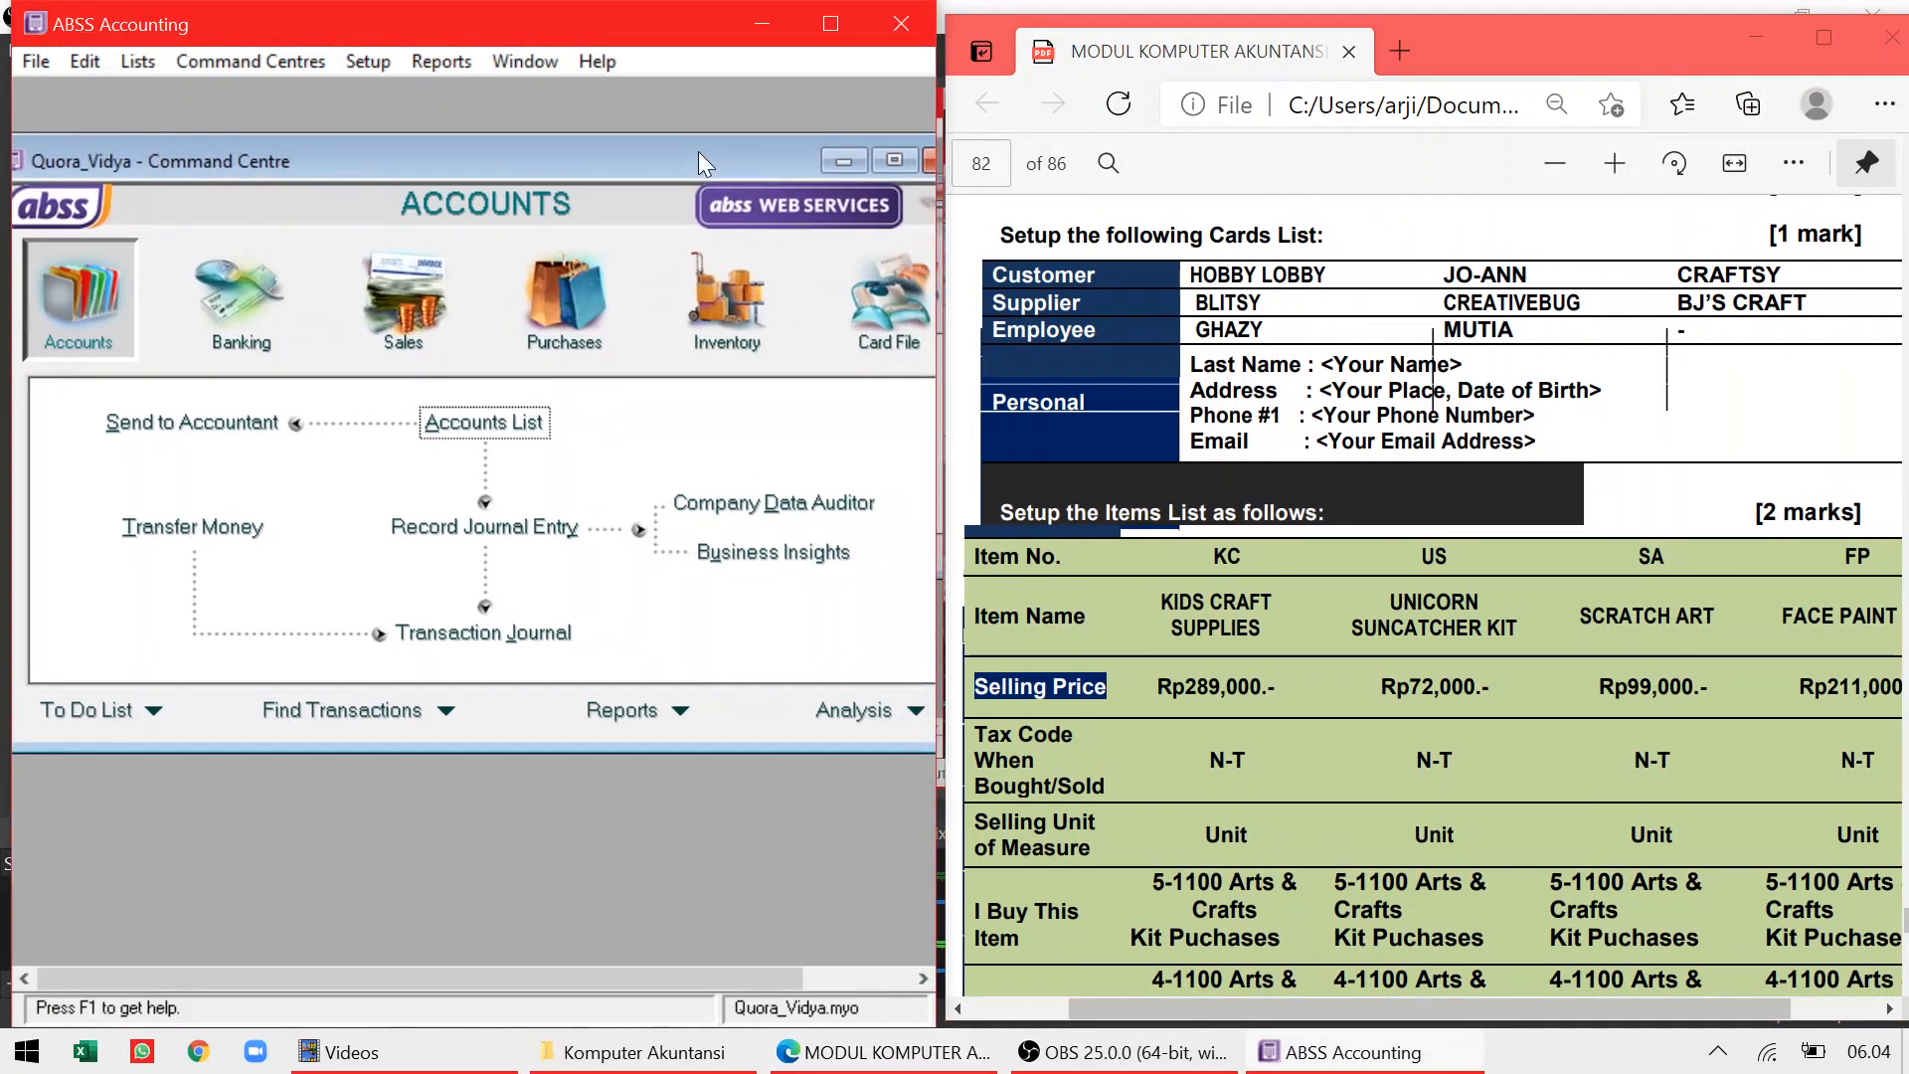
Show the Customer cards in the Cards List and add a Hobby Lobby customer card
click(893, 304)
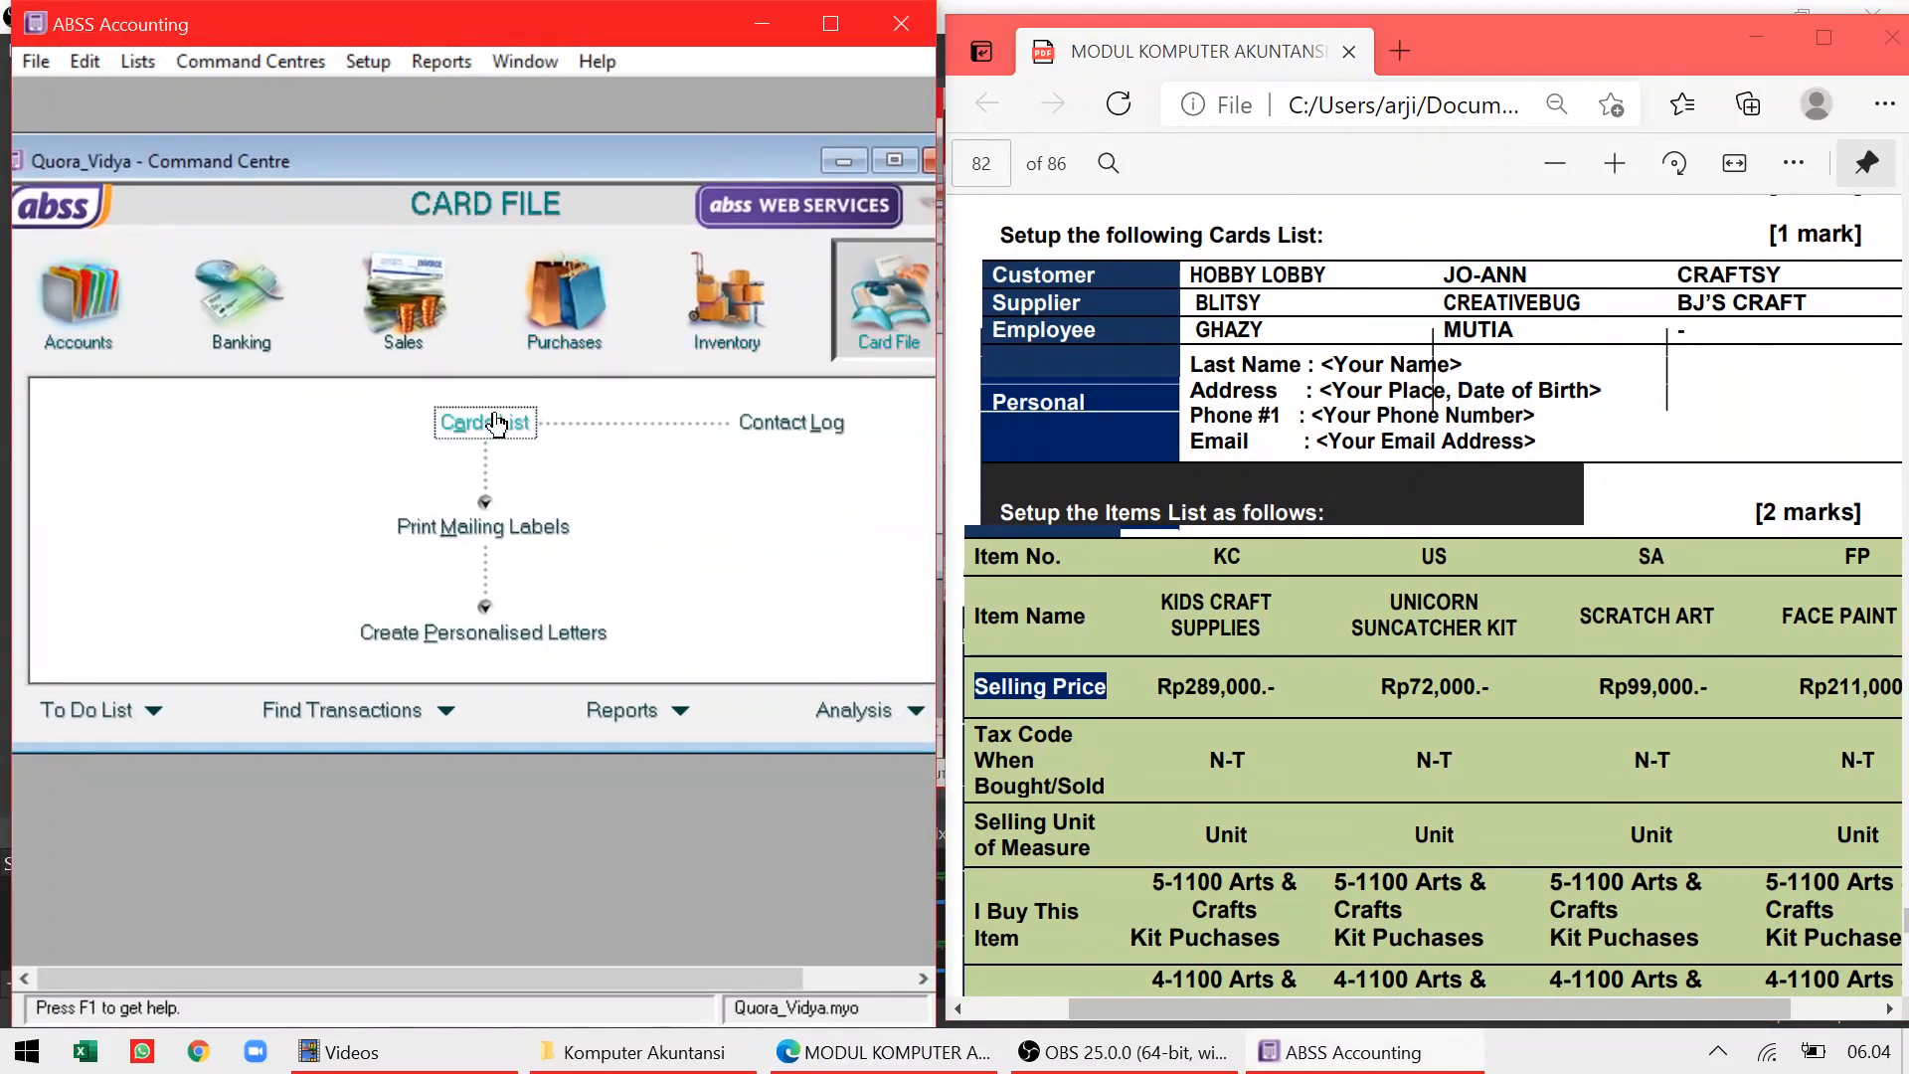
click(497, 422)
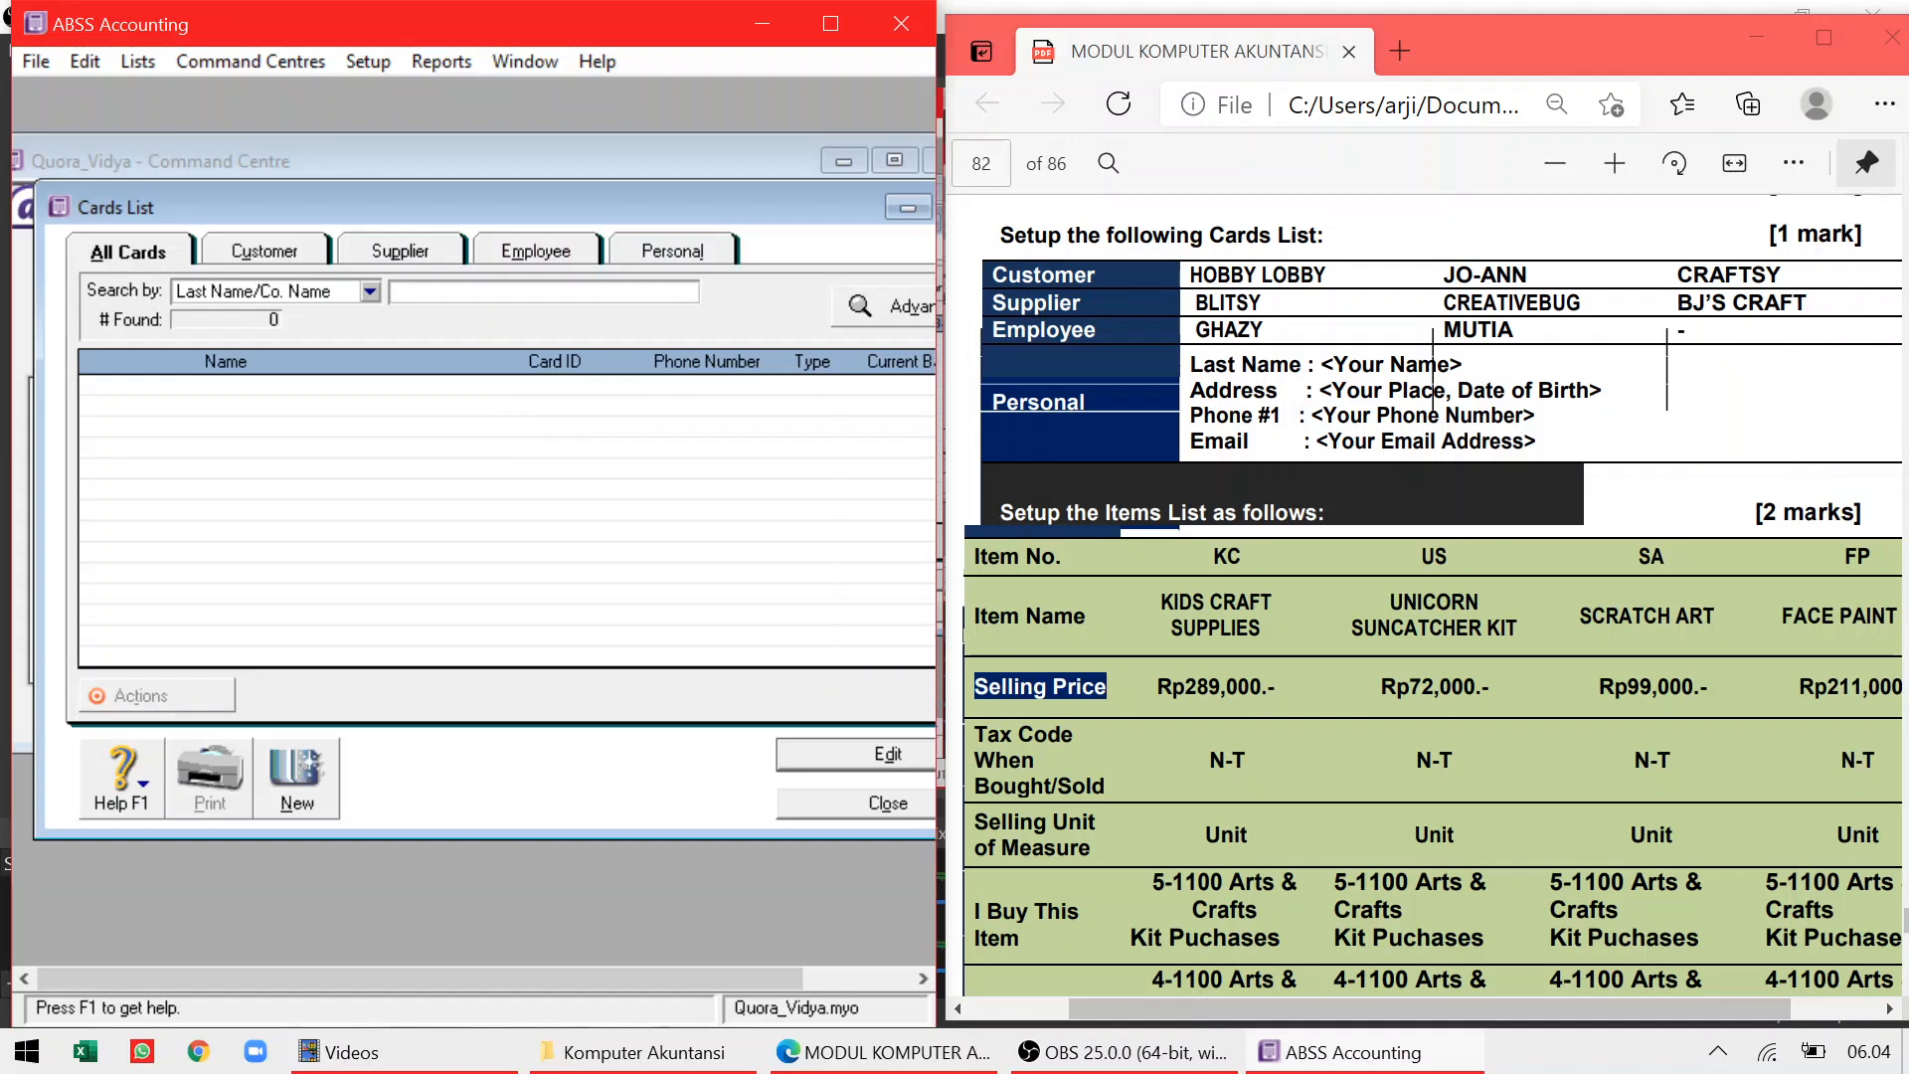
click(292, 251)
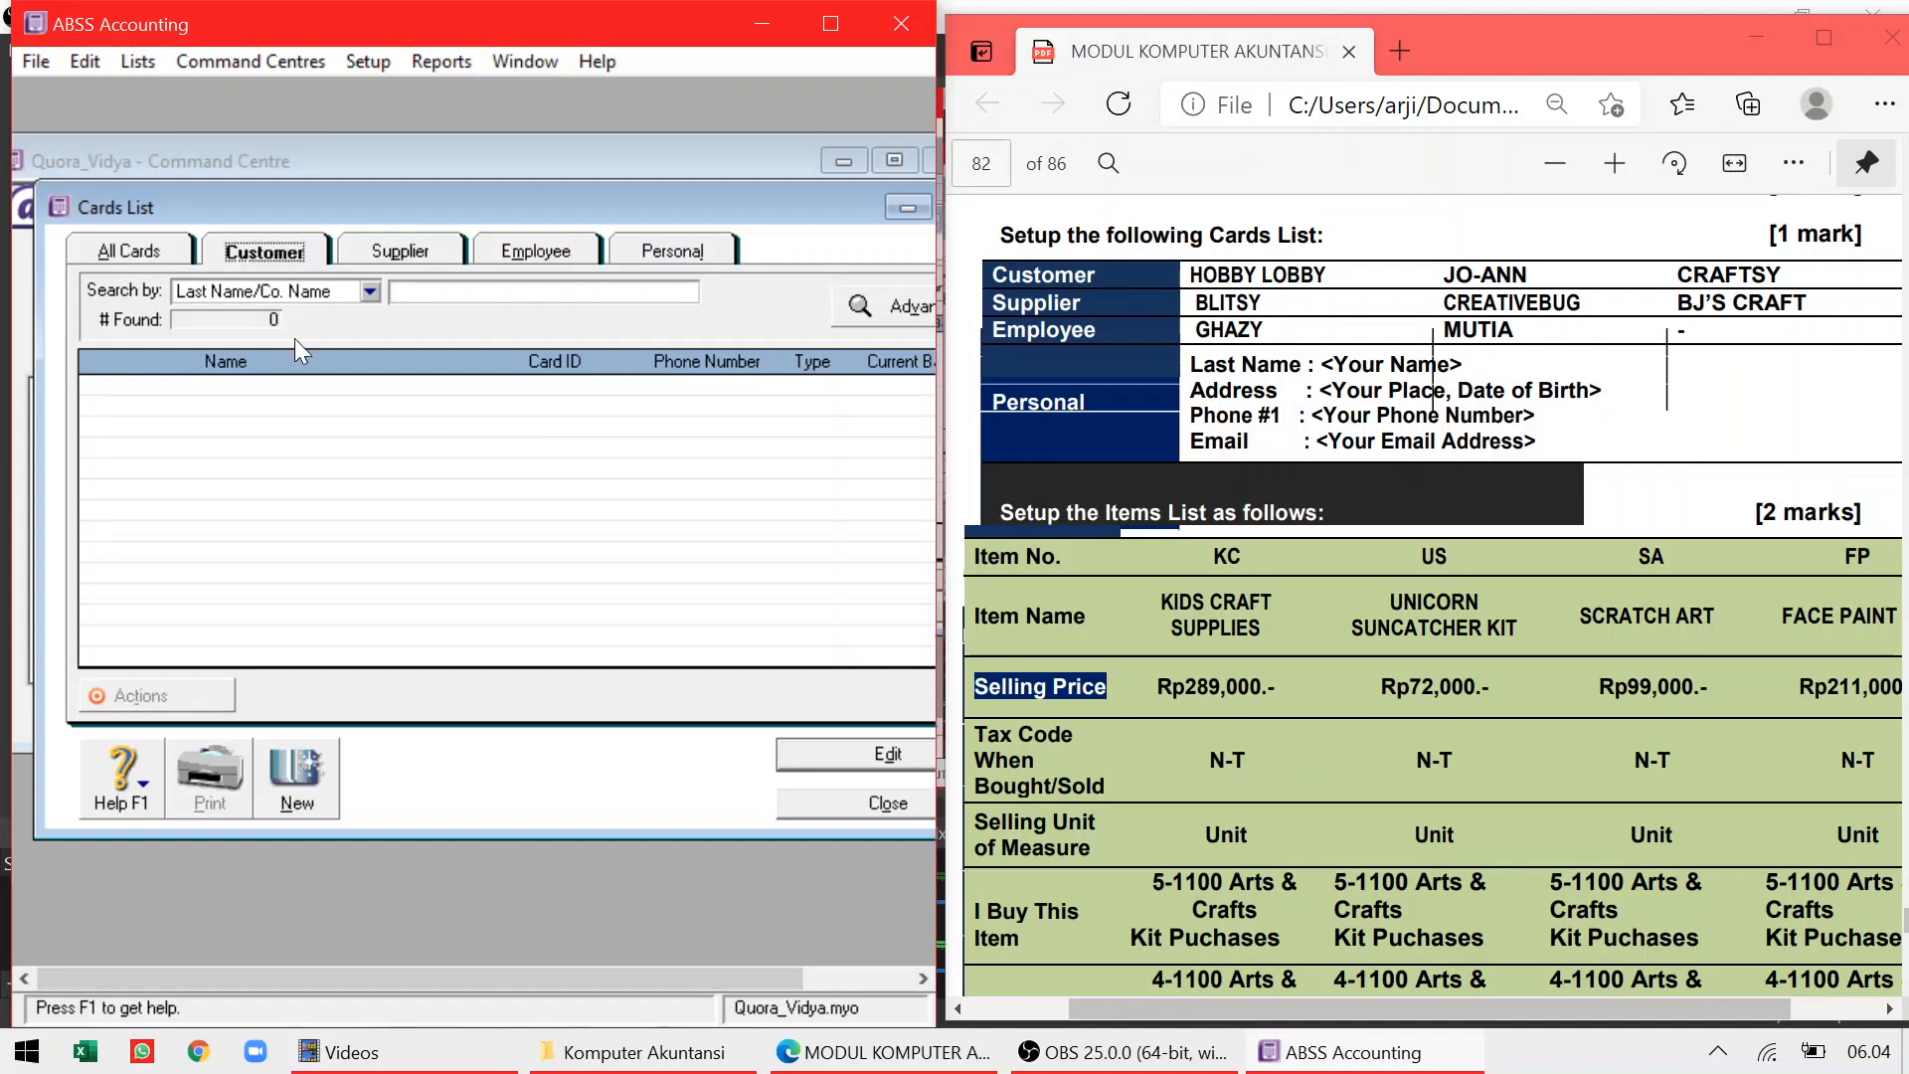
click(305, 767)
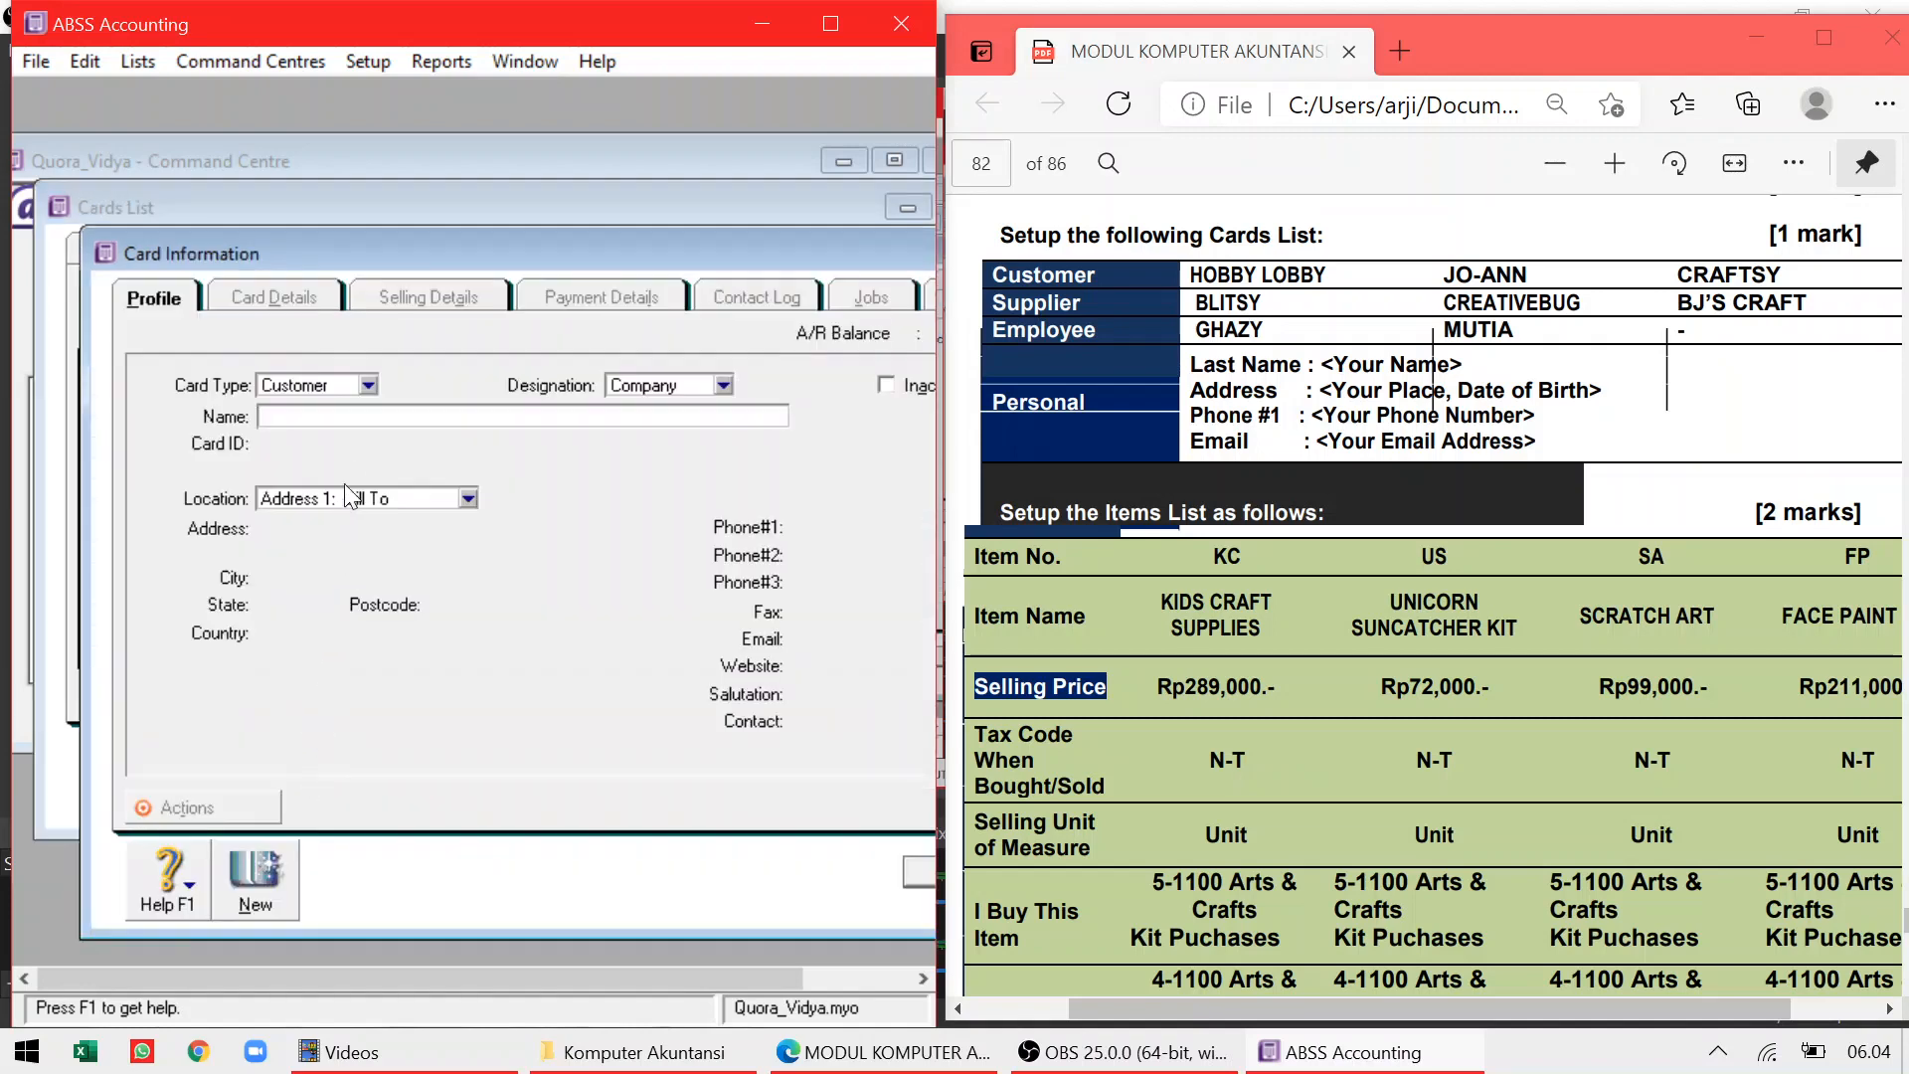
text(Hobby Lobby)
click(913, 876)
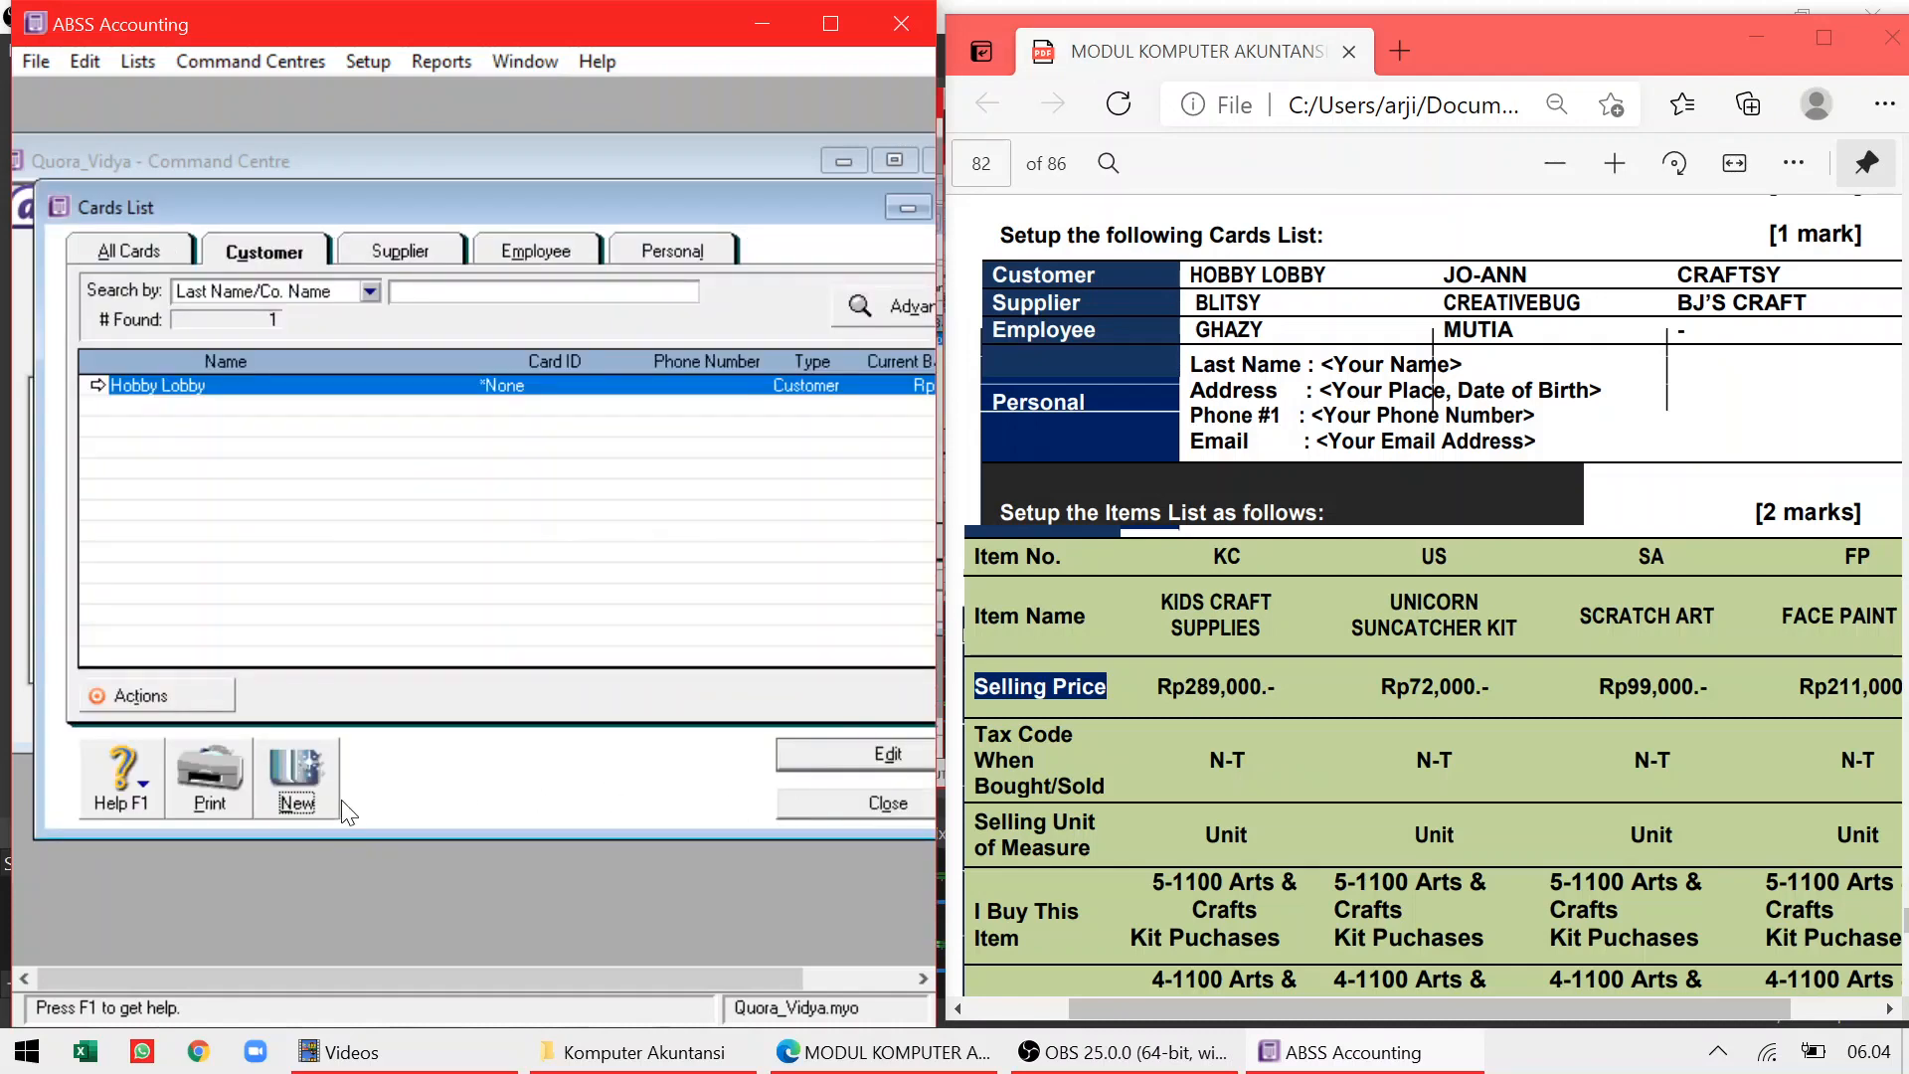
Add two more customer cards named Jo-Ann and Craftsy
click(296, 770)
text(Jo-A)
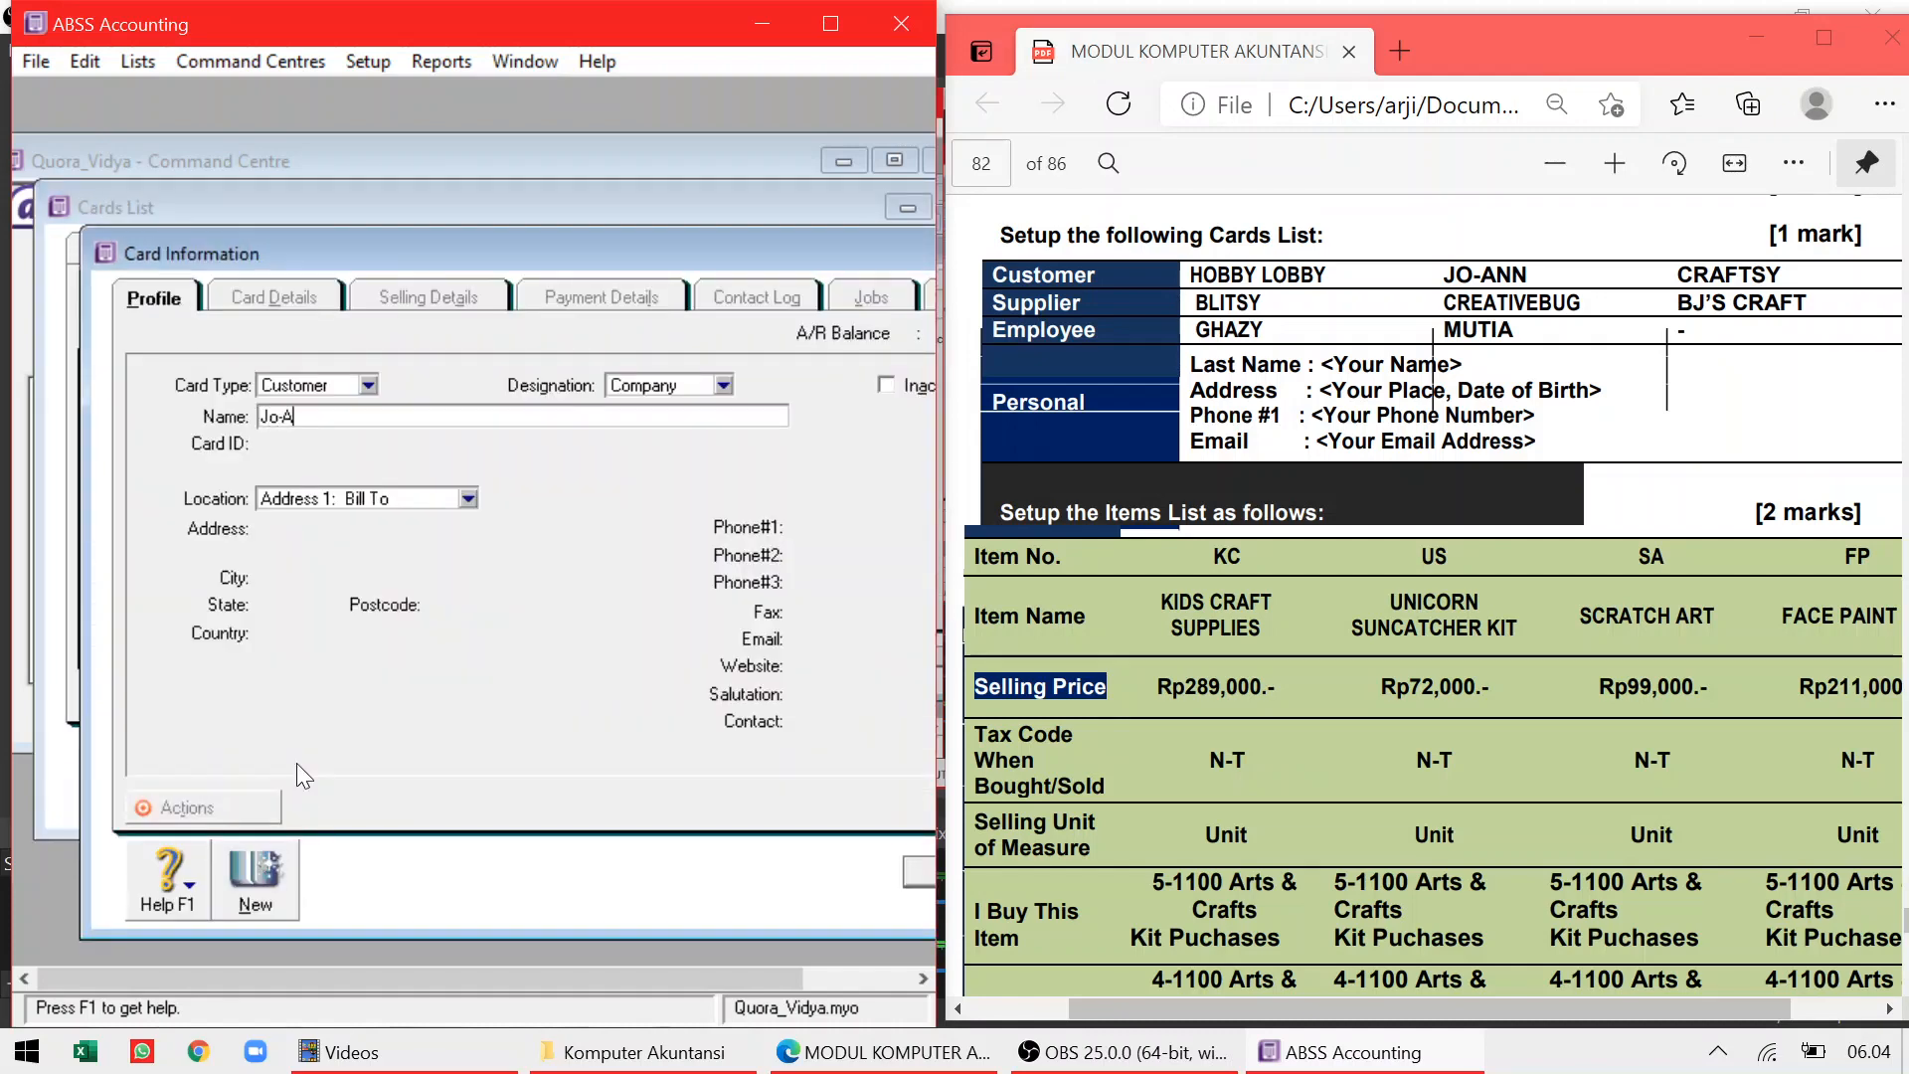
text(nn)
click(916, 875)
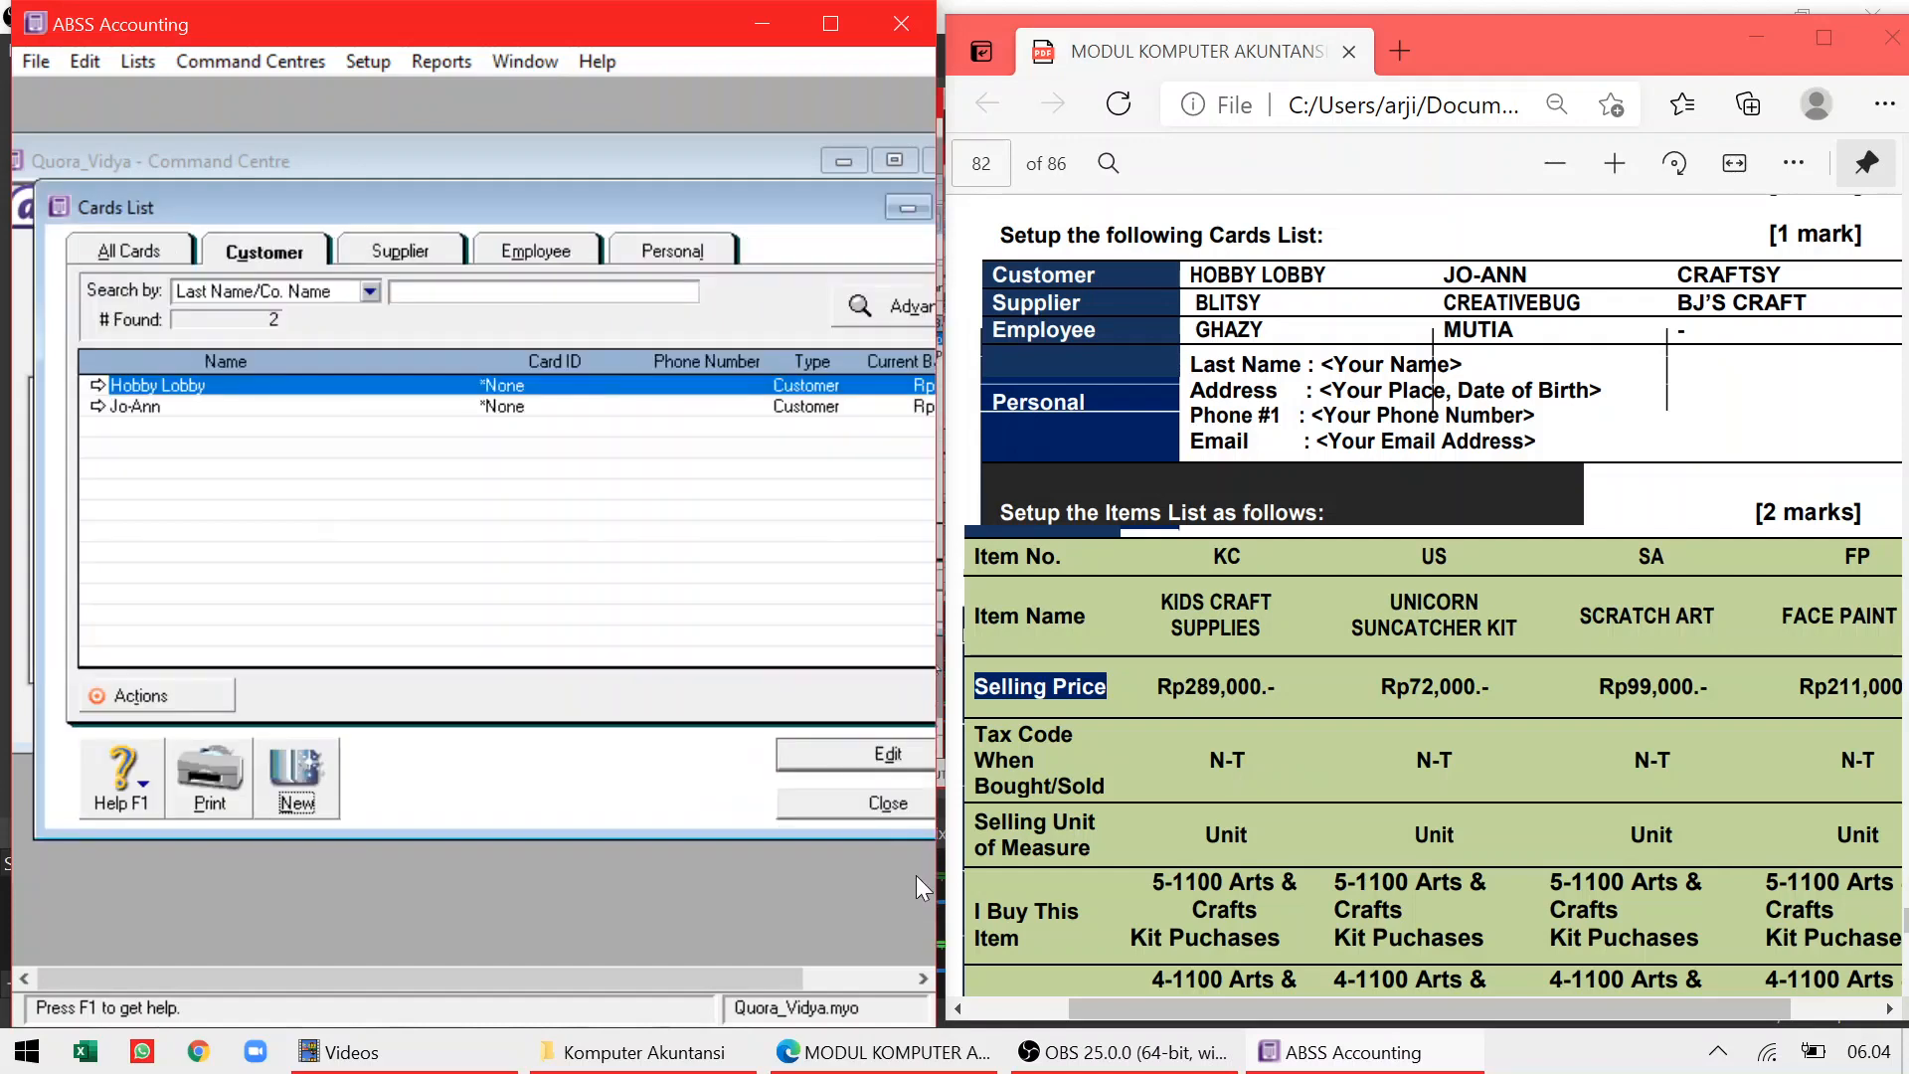
click(297, 779)
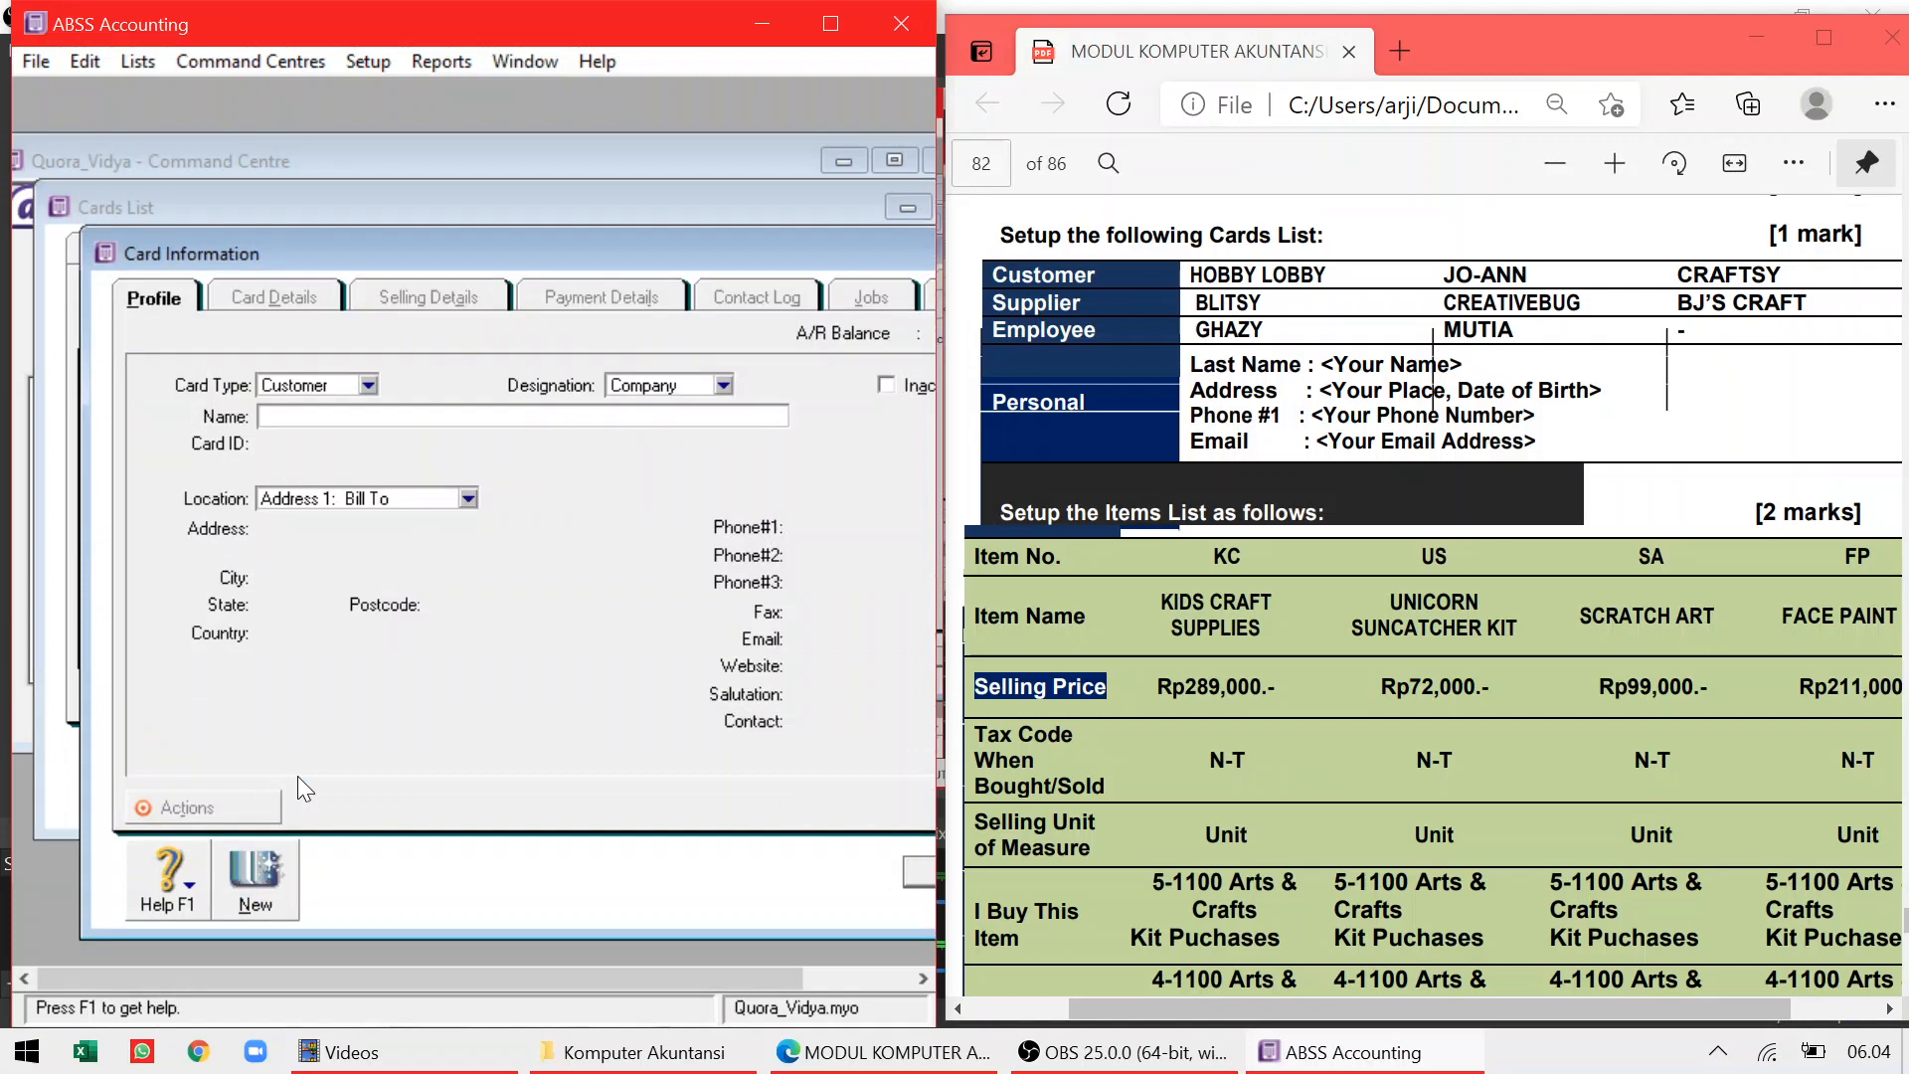
text(Craftsy)
click(921, 873)
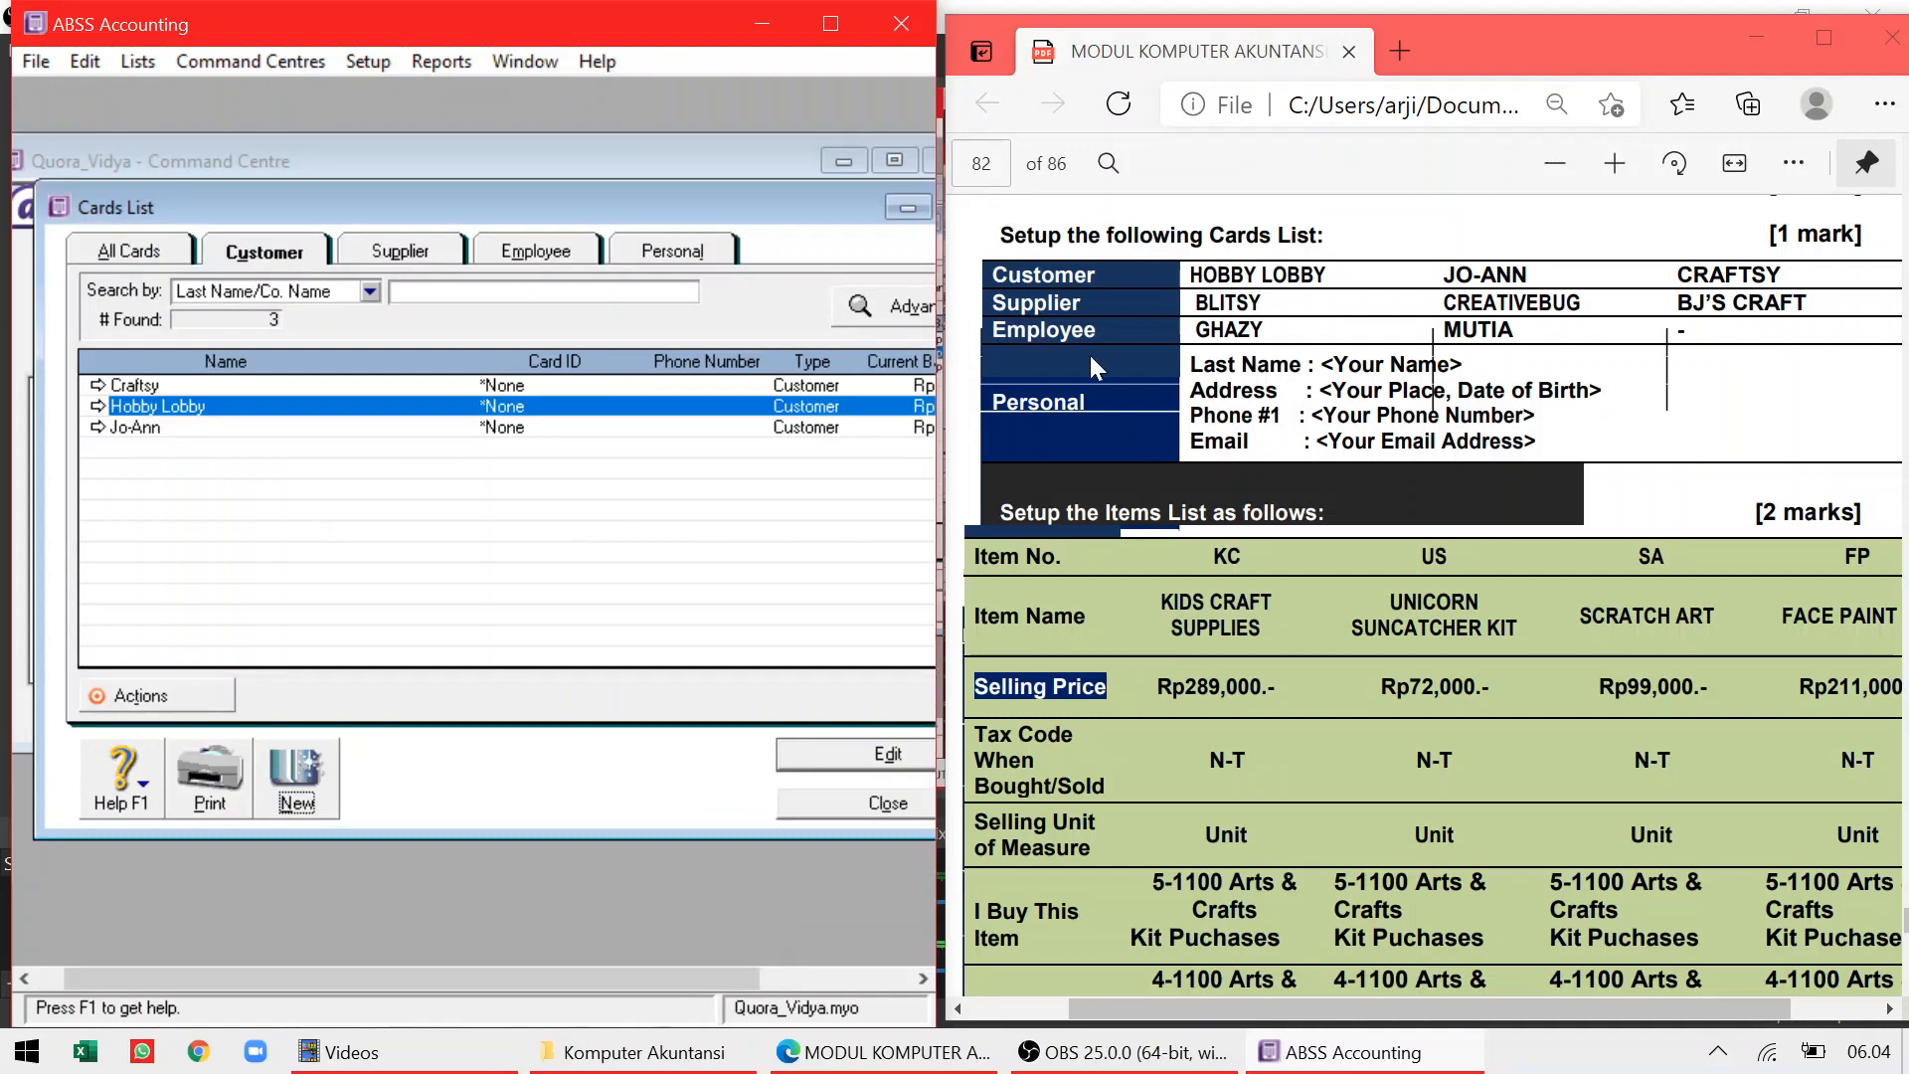
key(alt+Tab)
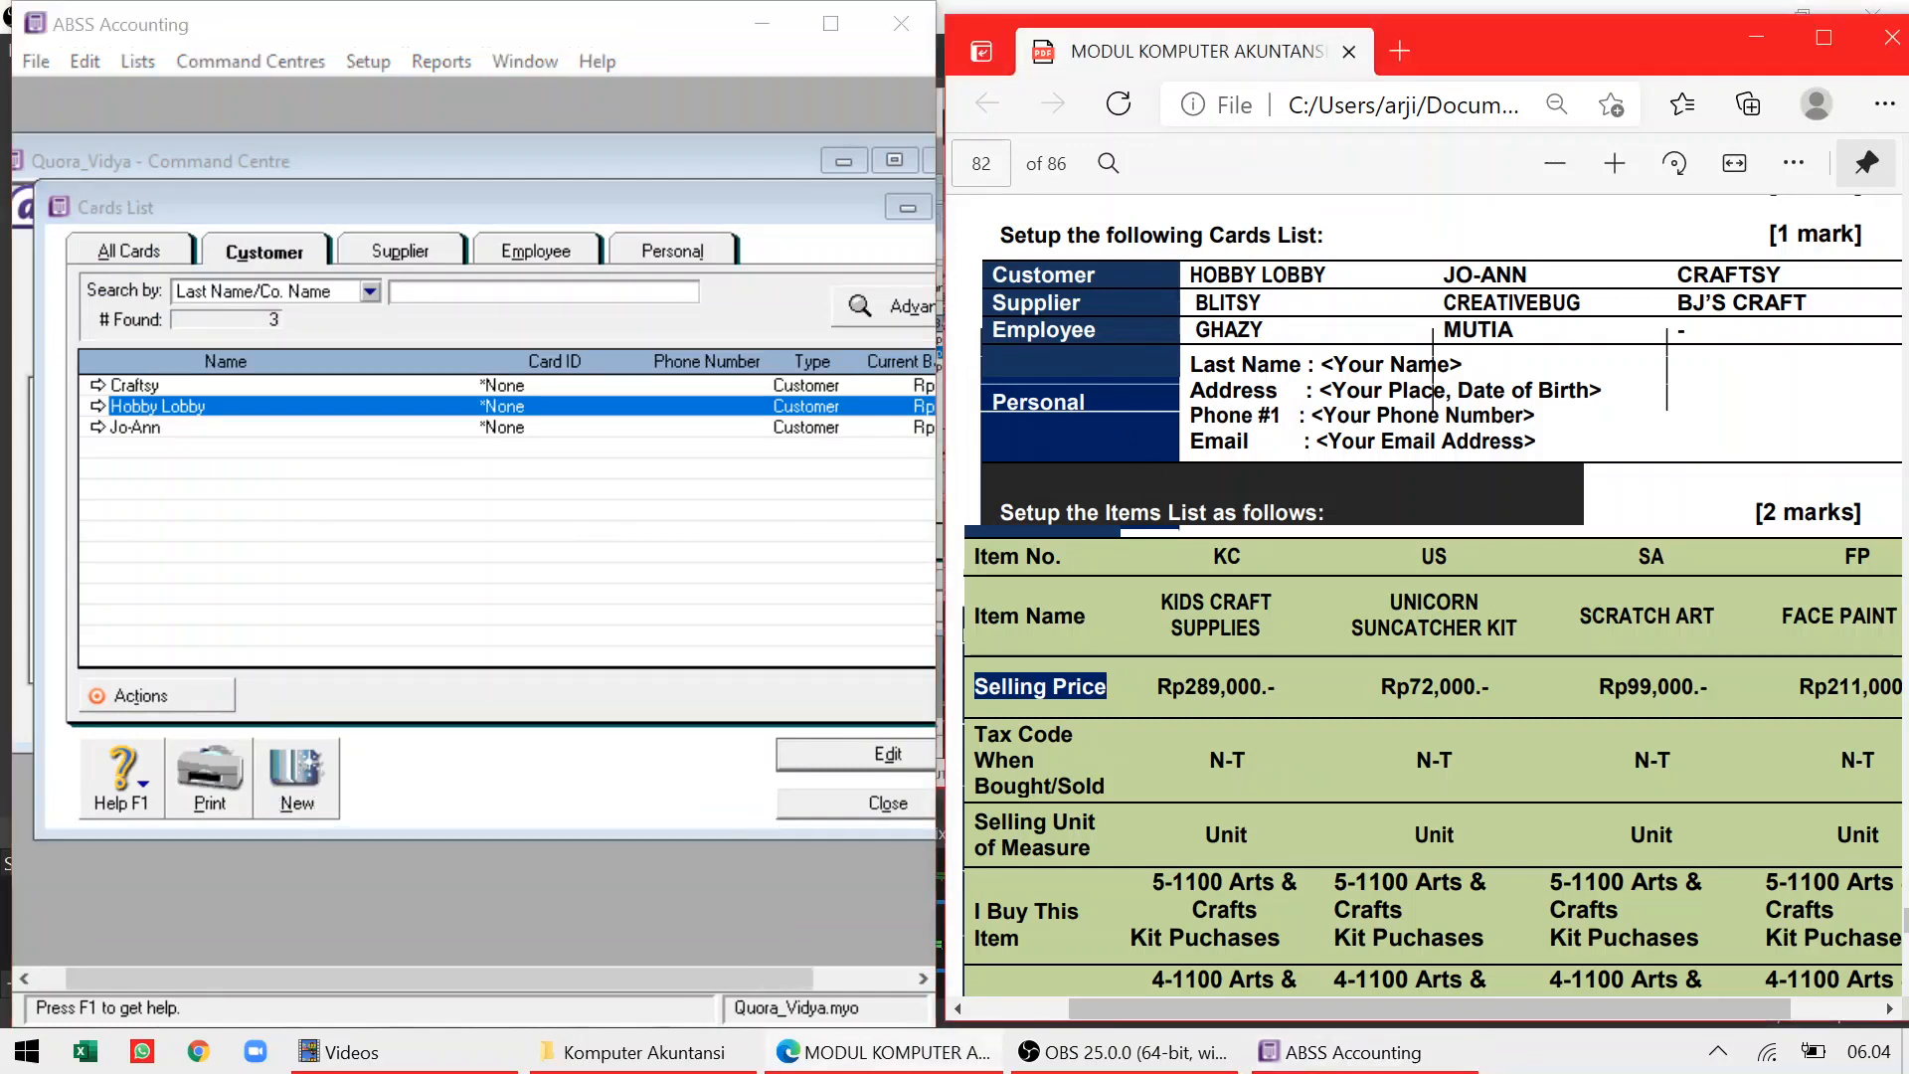
On the Supplier tab, create cards named Blitsy, Creativebug and BJ'S Craft
click(393, 246)
click(304, 771)
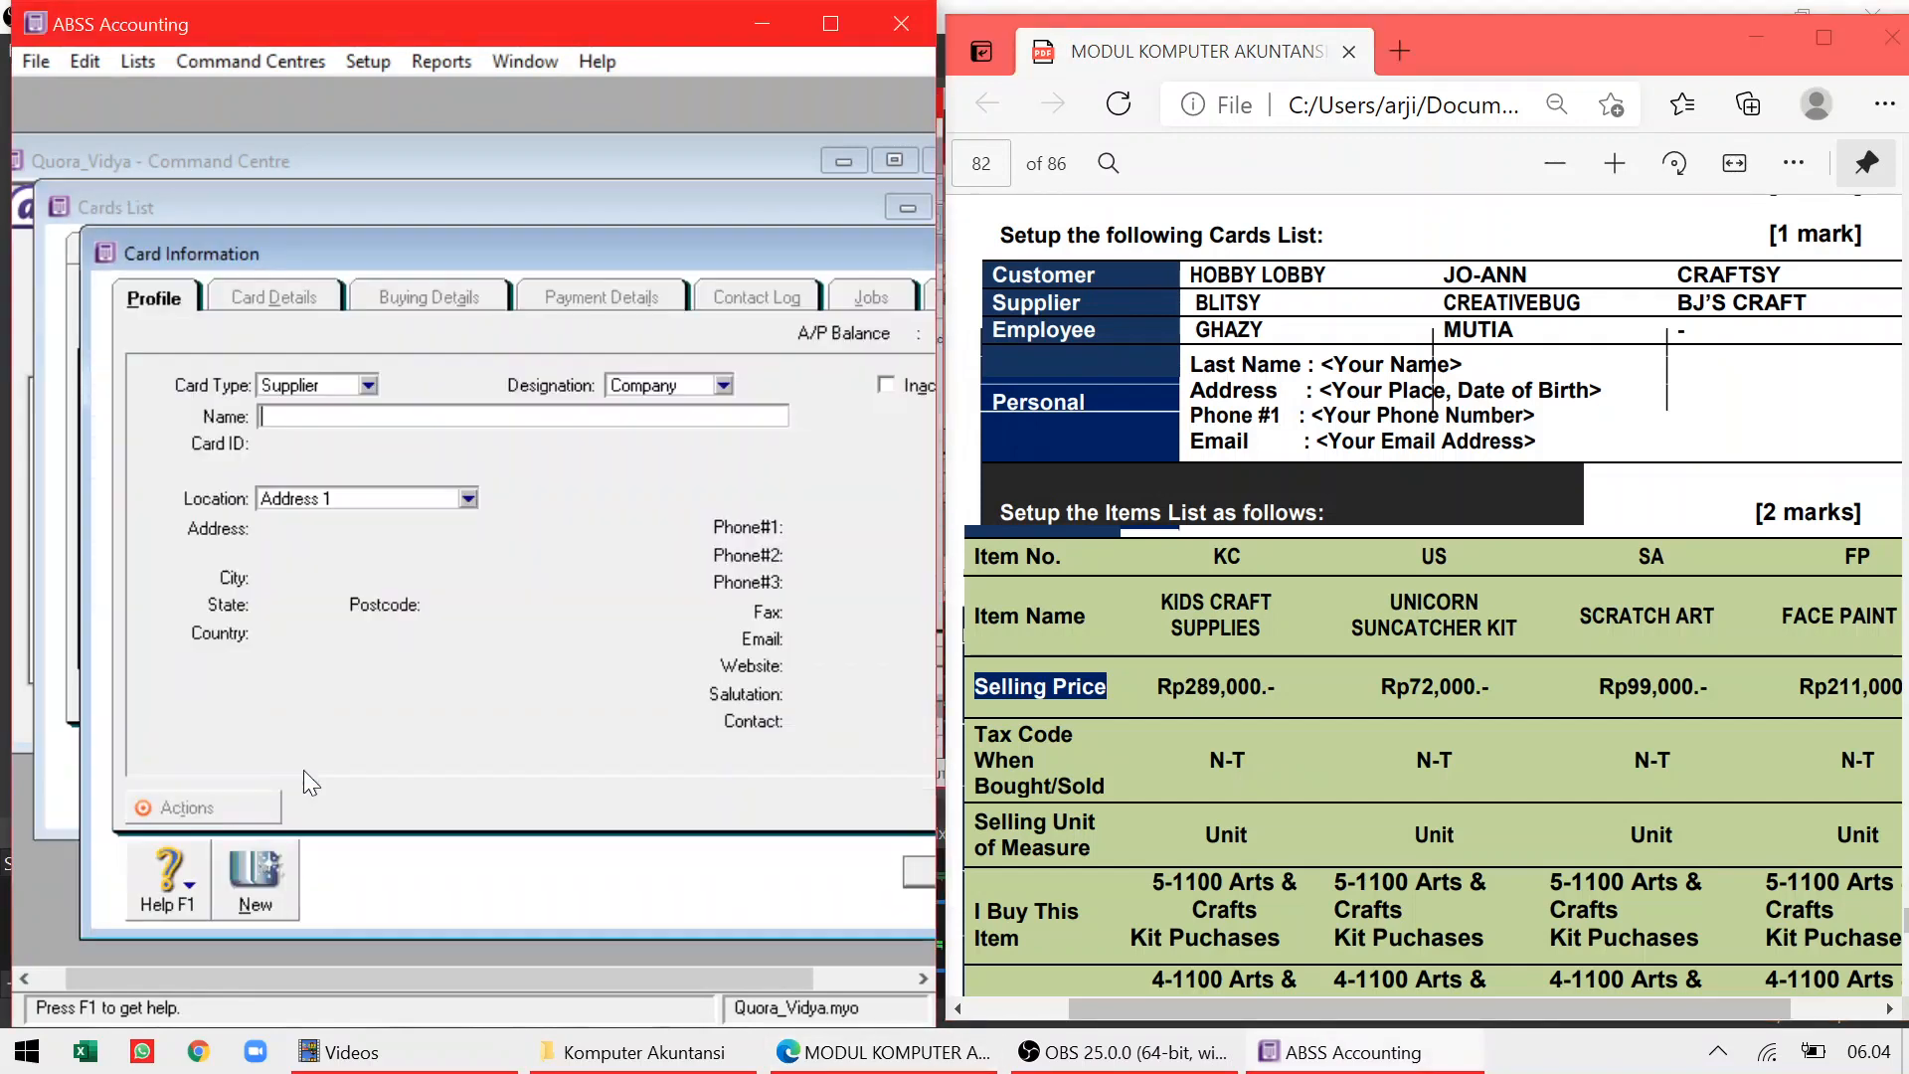
text(Blitsy)
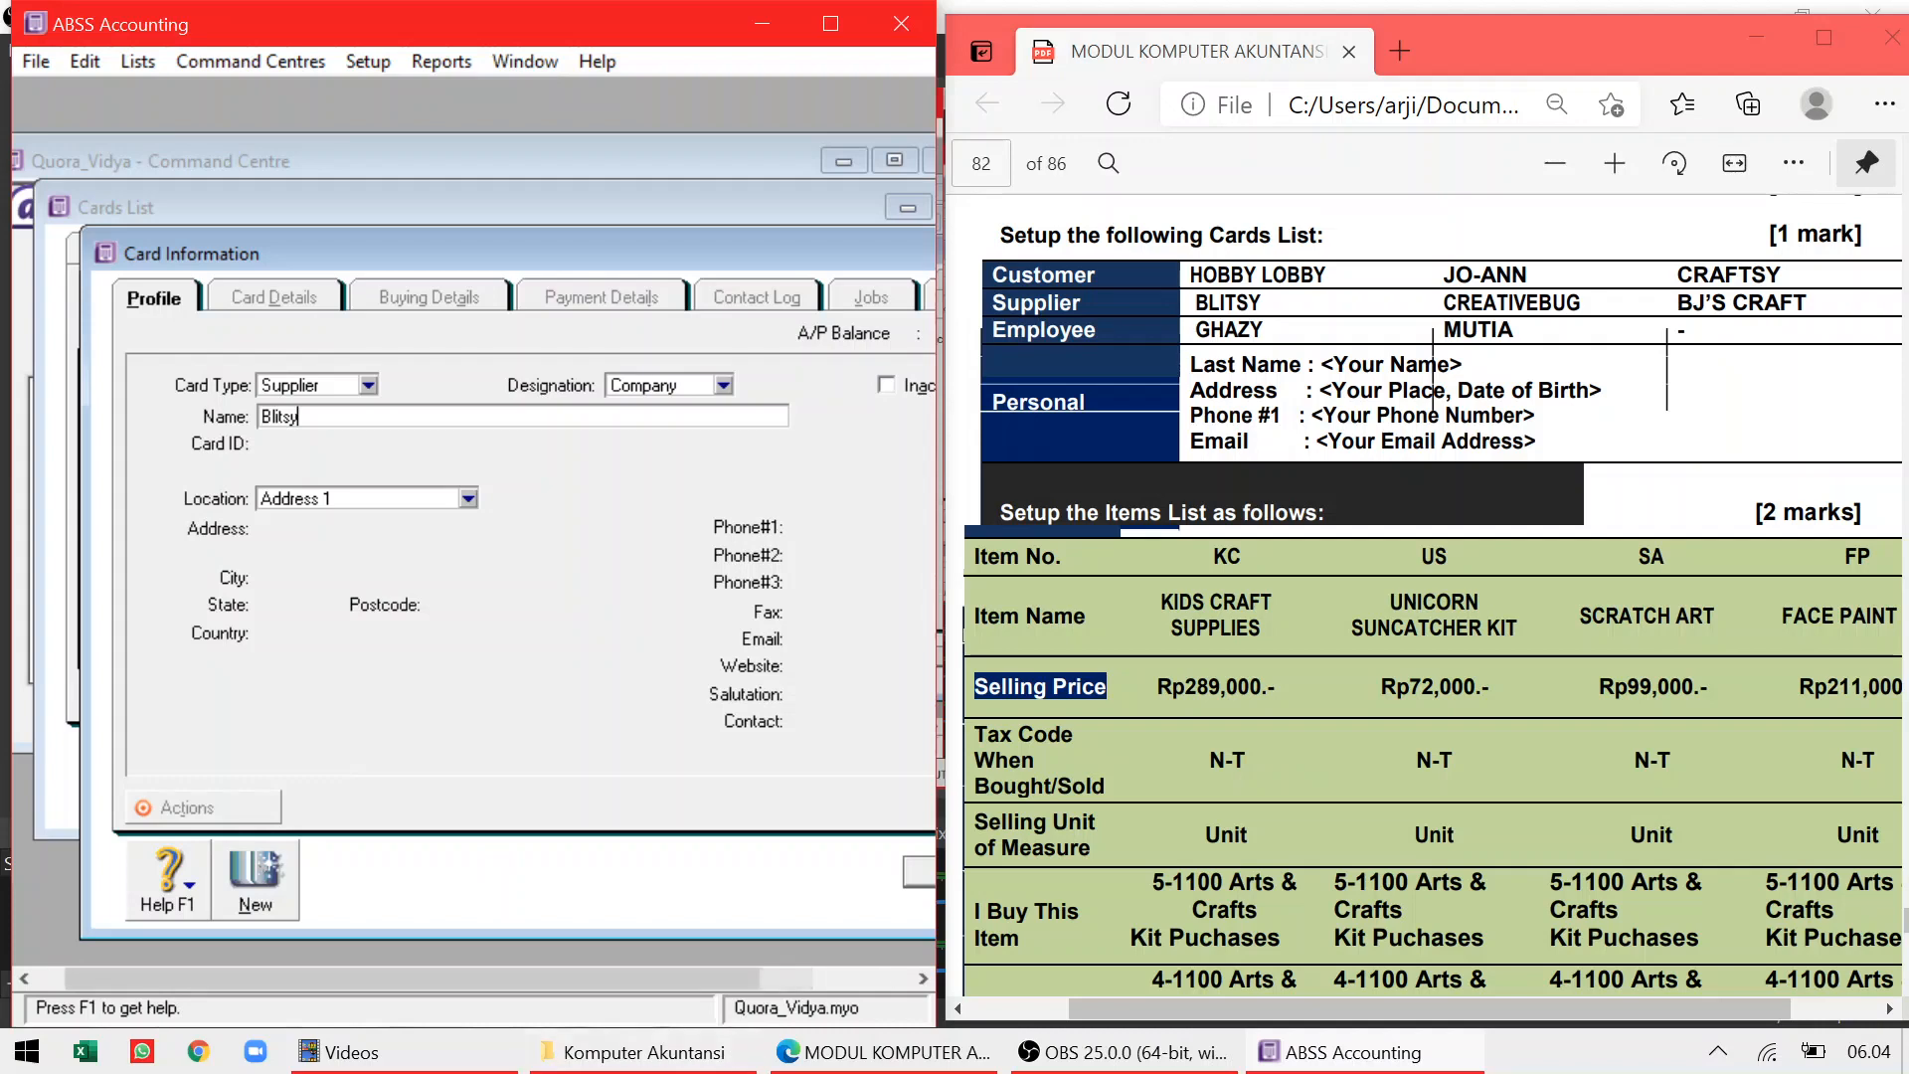
click(914, 866)
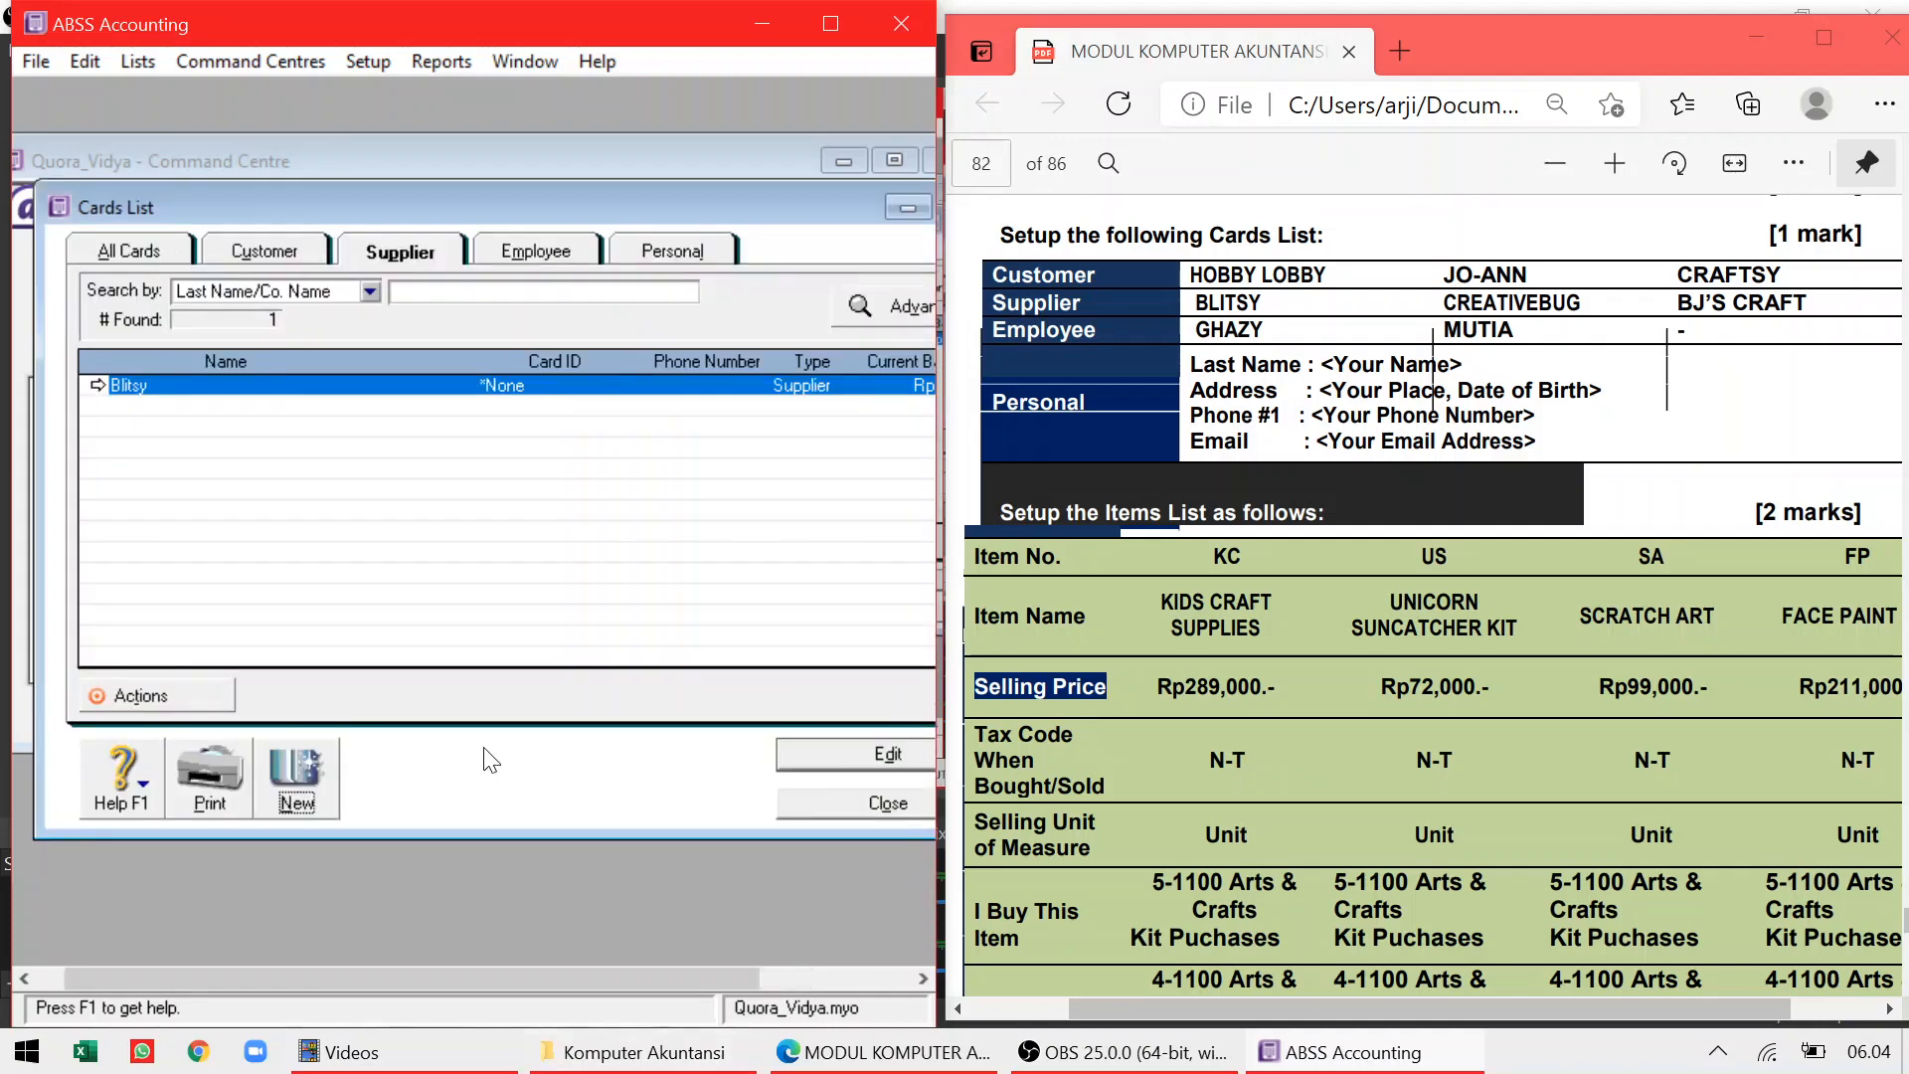
click(293, 785)
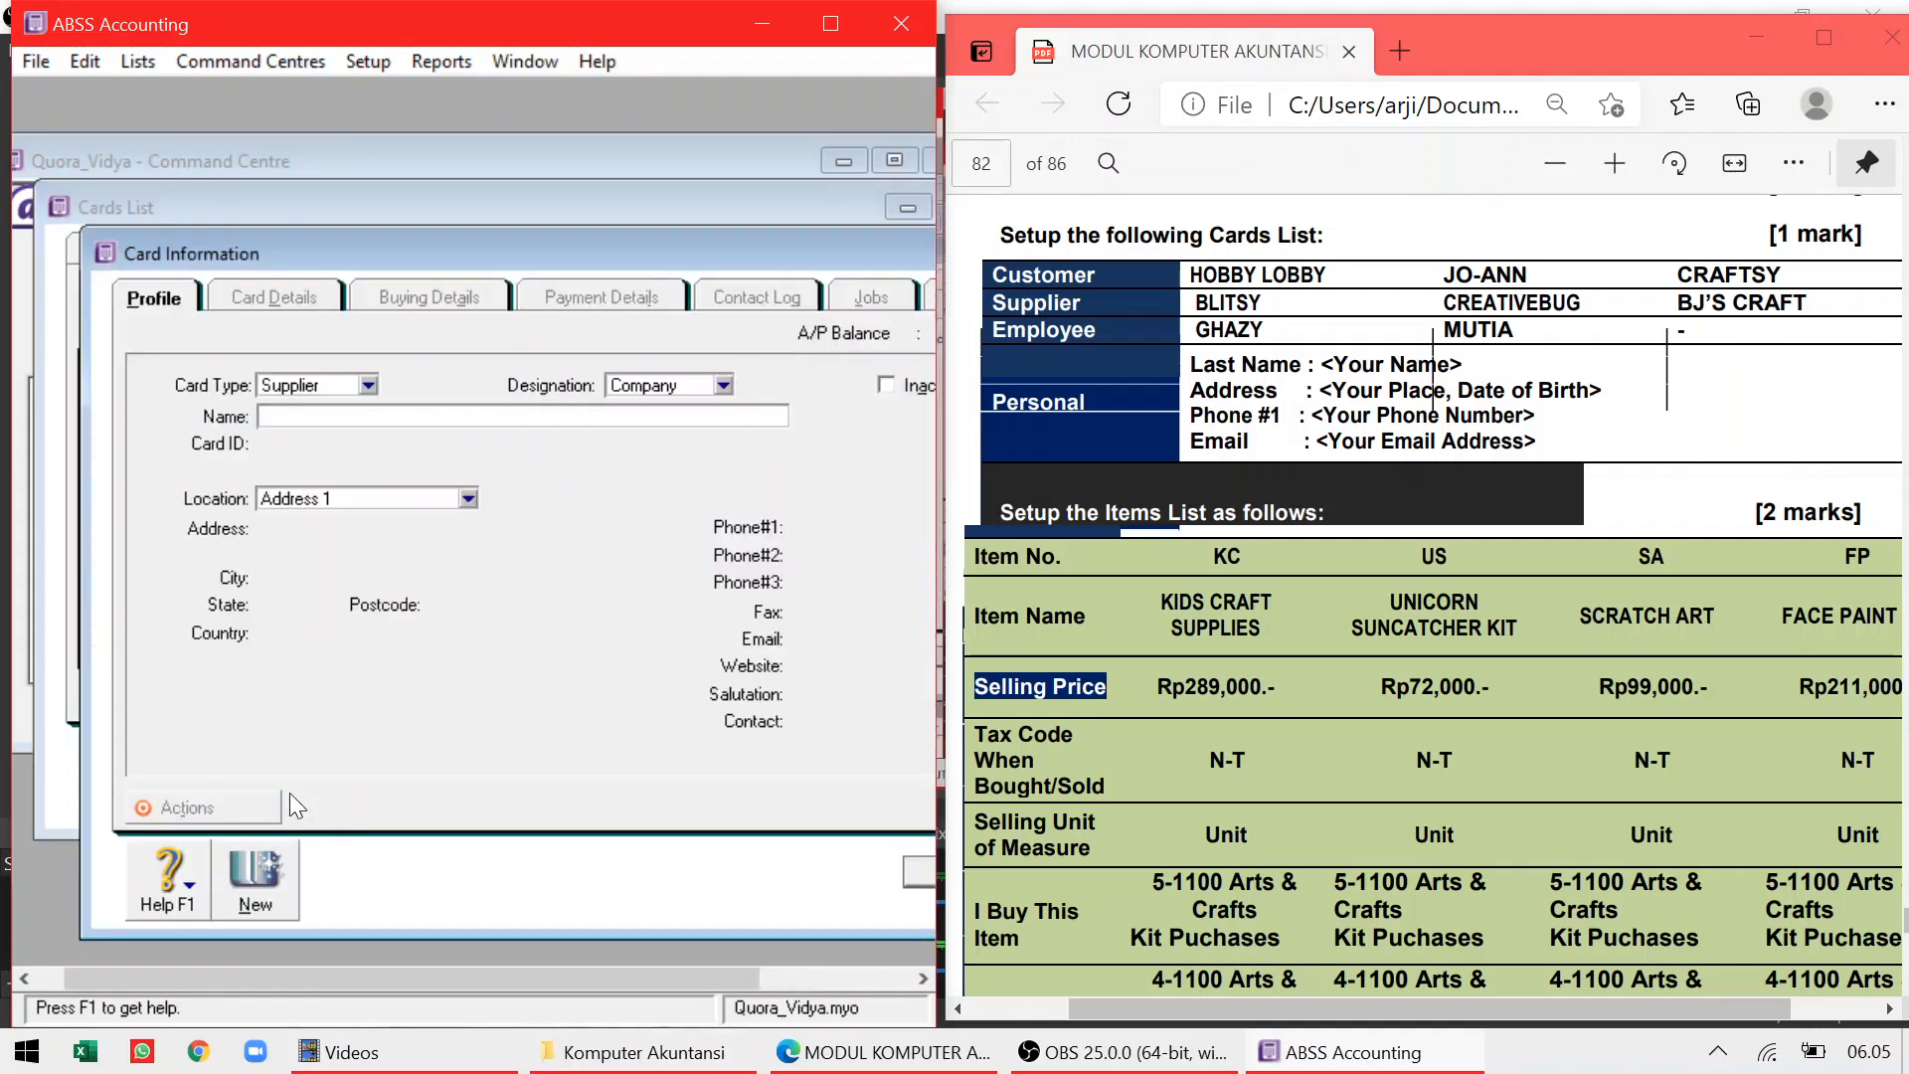
text(Creativebug)
click(905, 867)
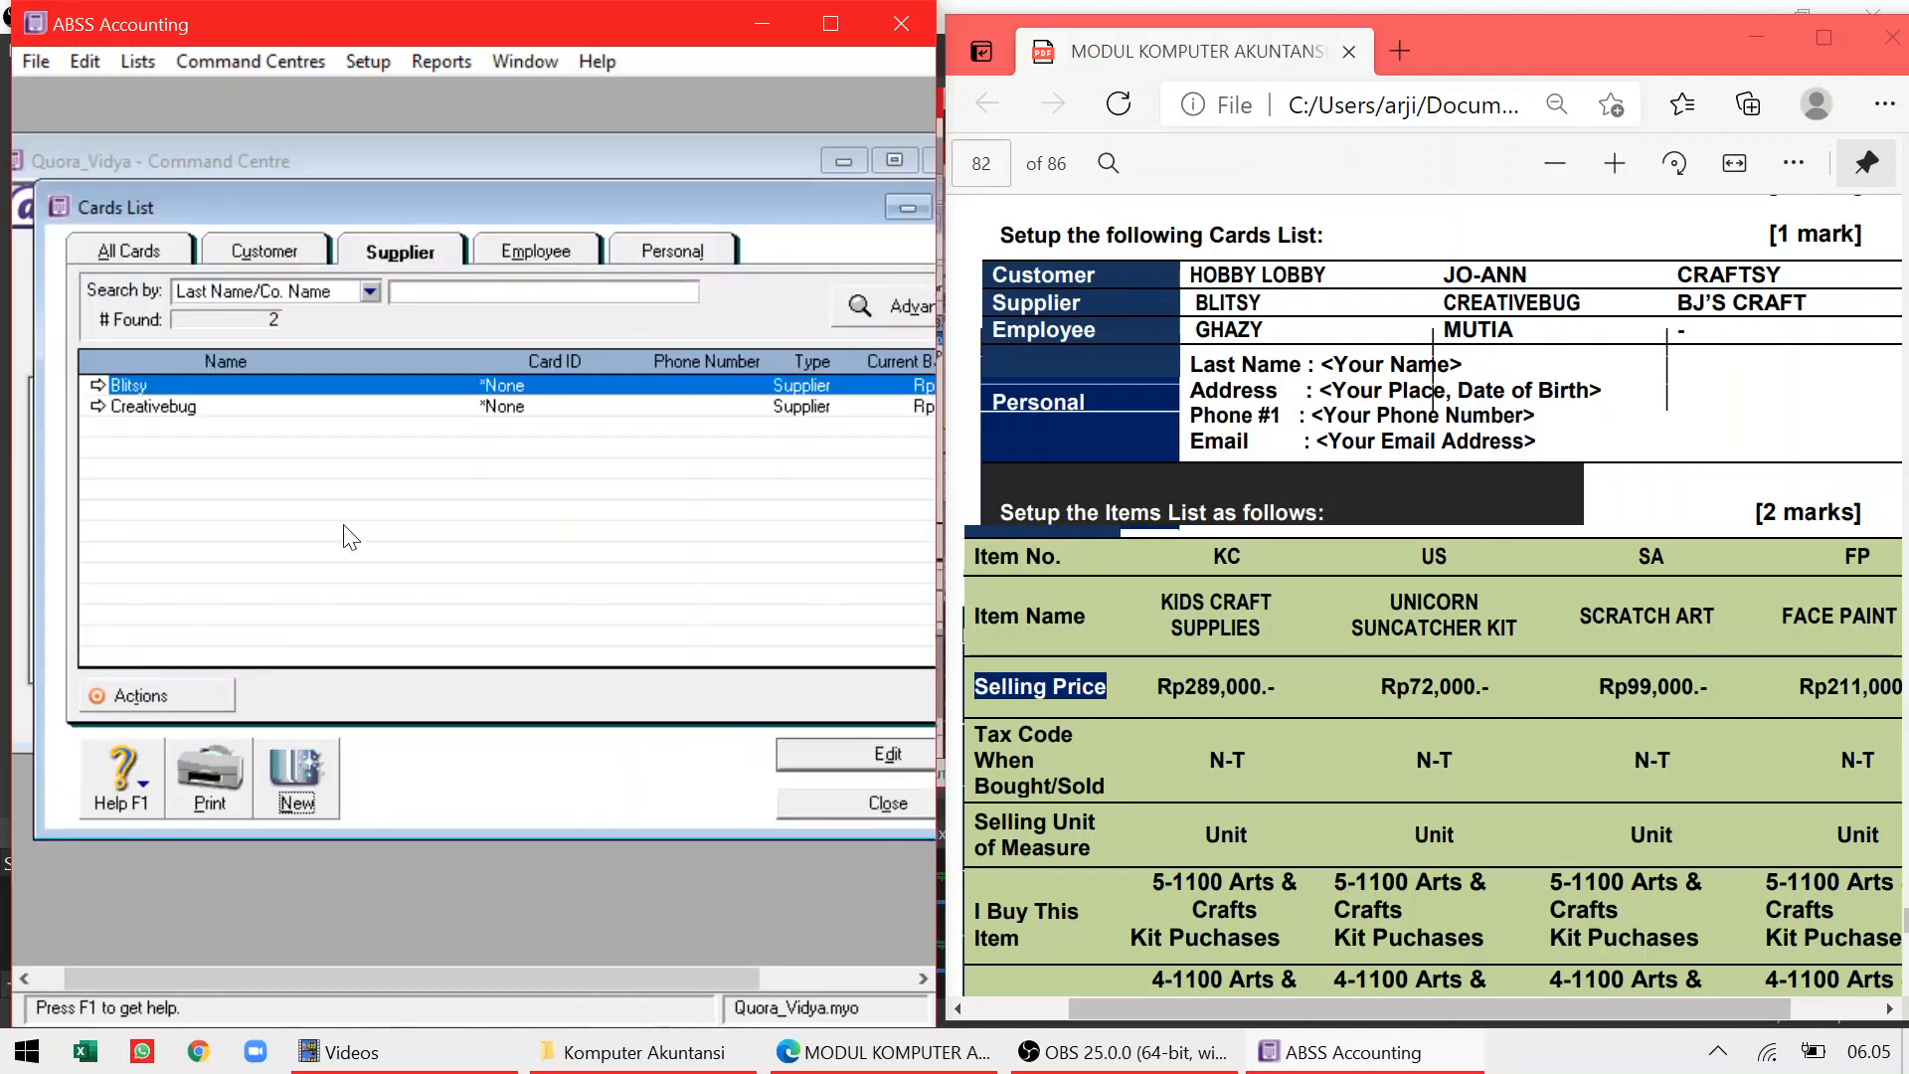
click(298, 791)
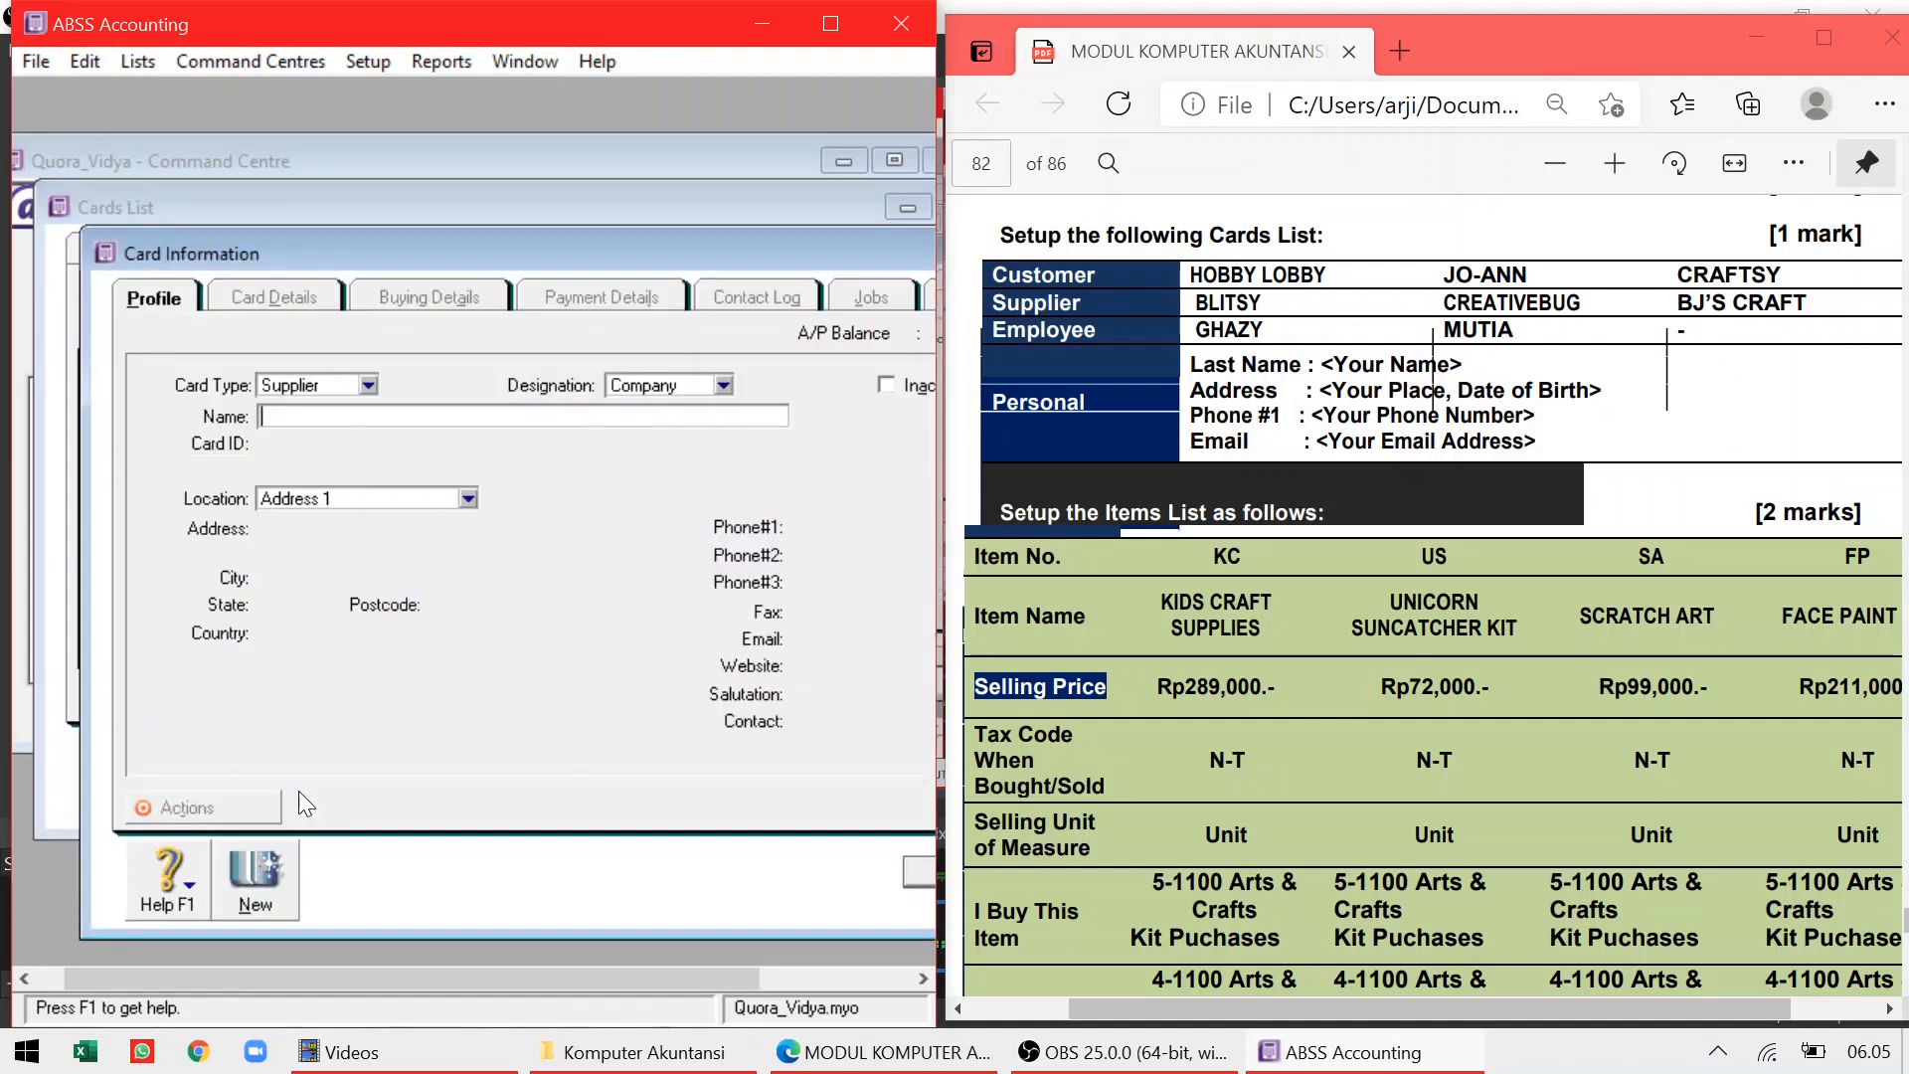
text(BJ'S Craft)
click(921, 875)
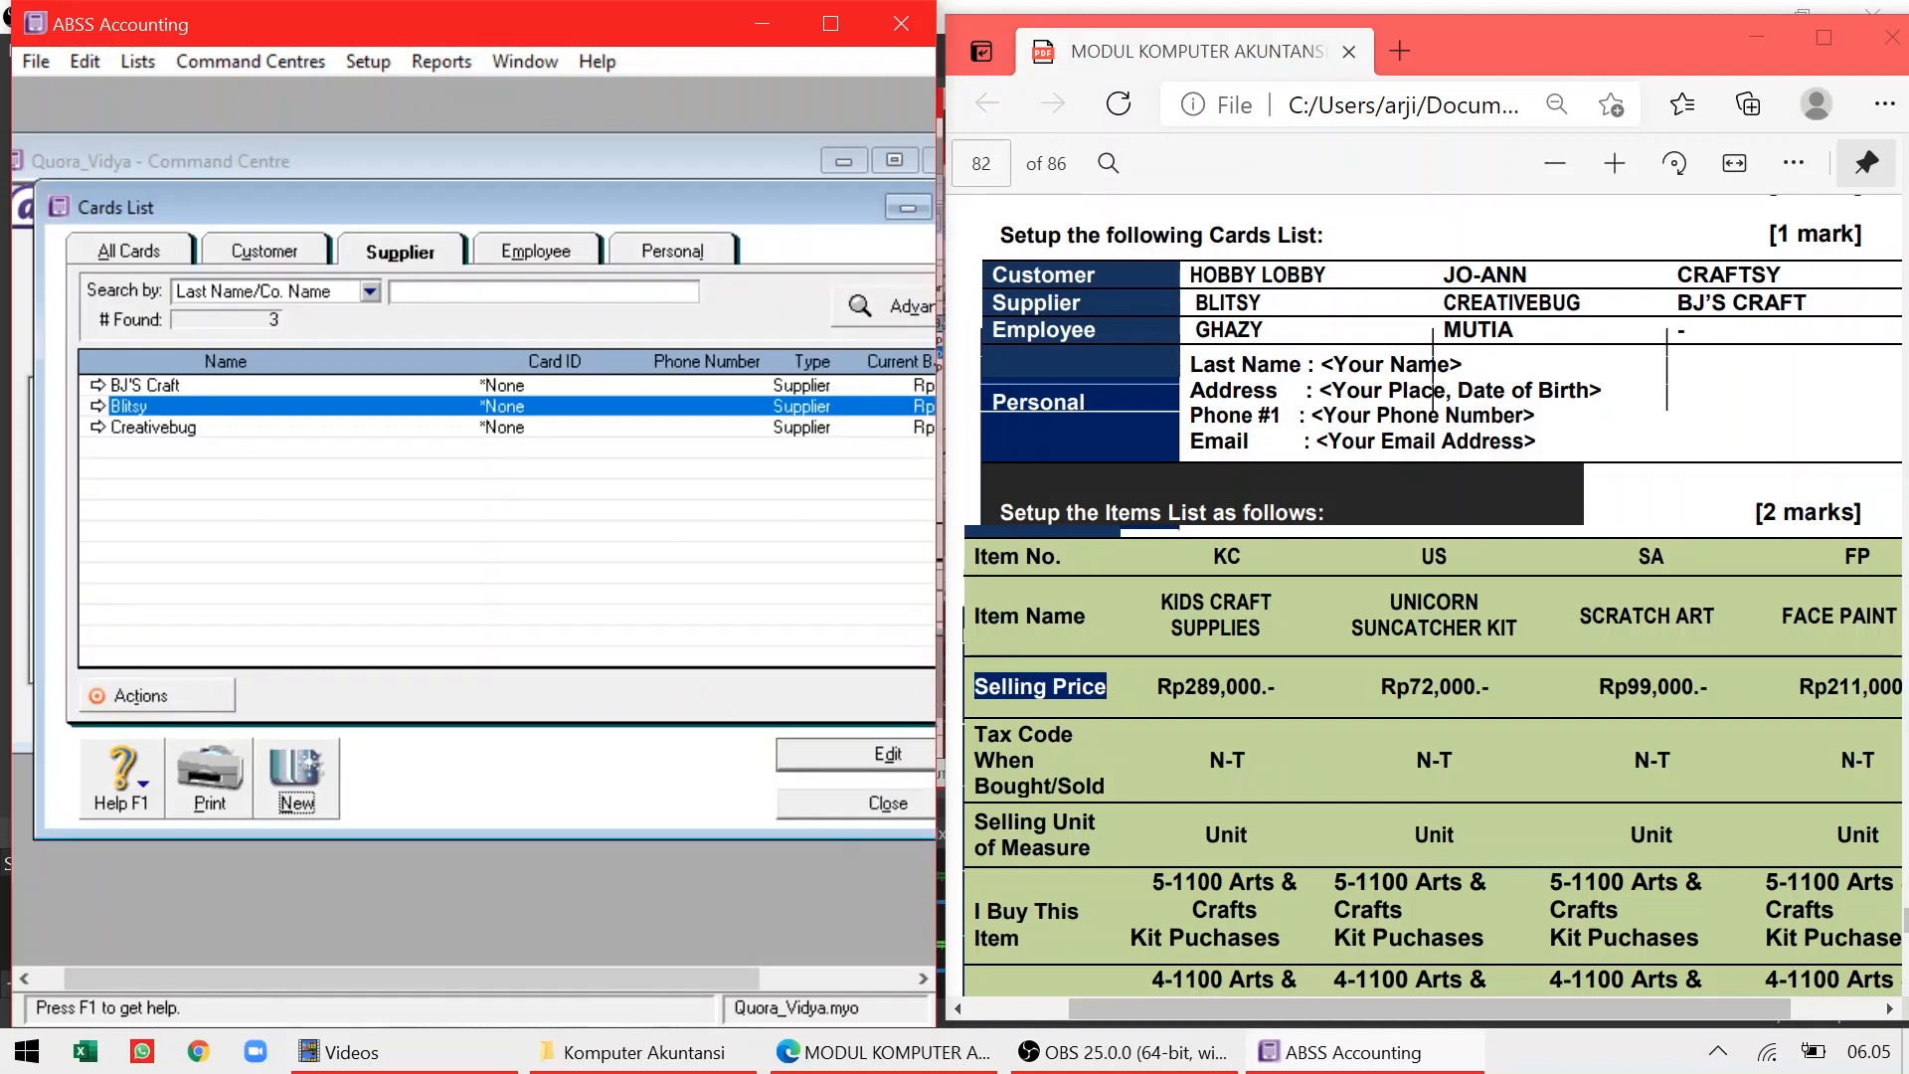
click(552, 257)
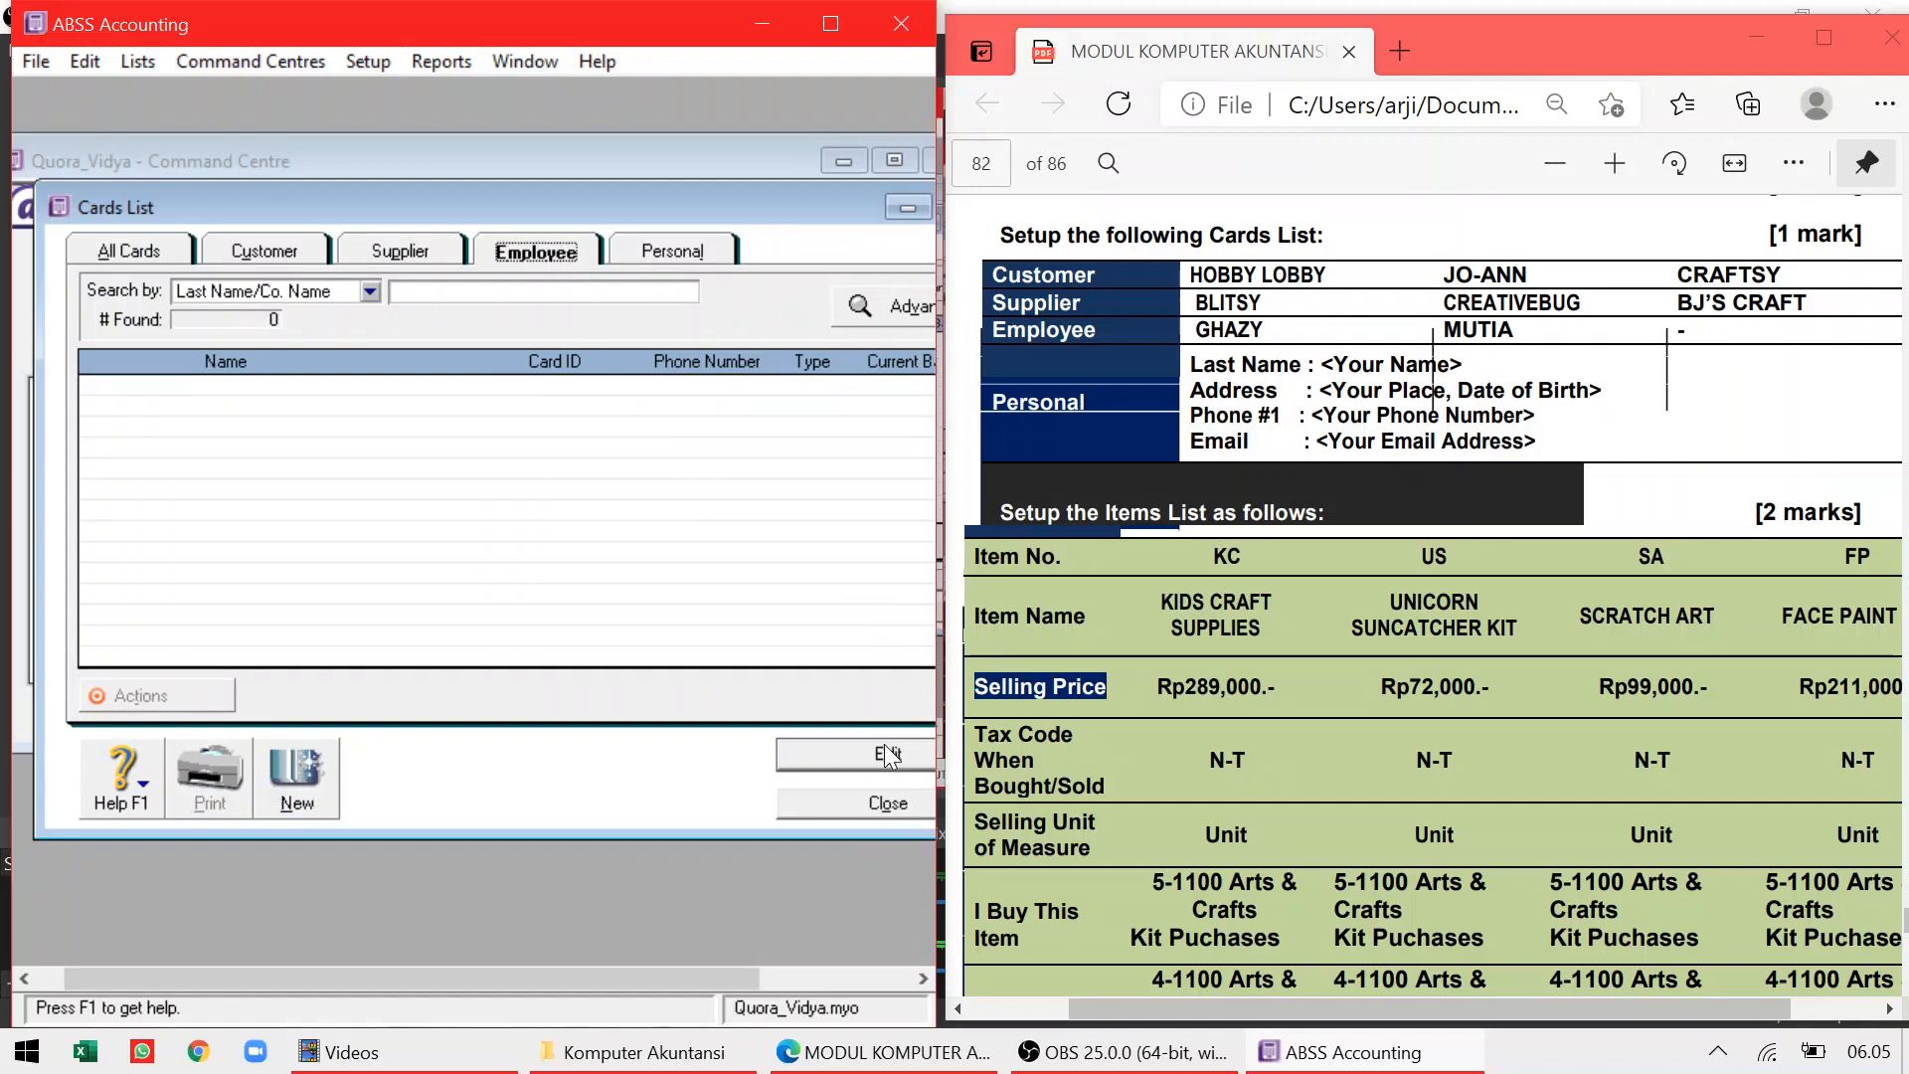
Create two employee cards, entering each employee's last name from the exercise list
click(296, 780)
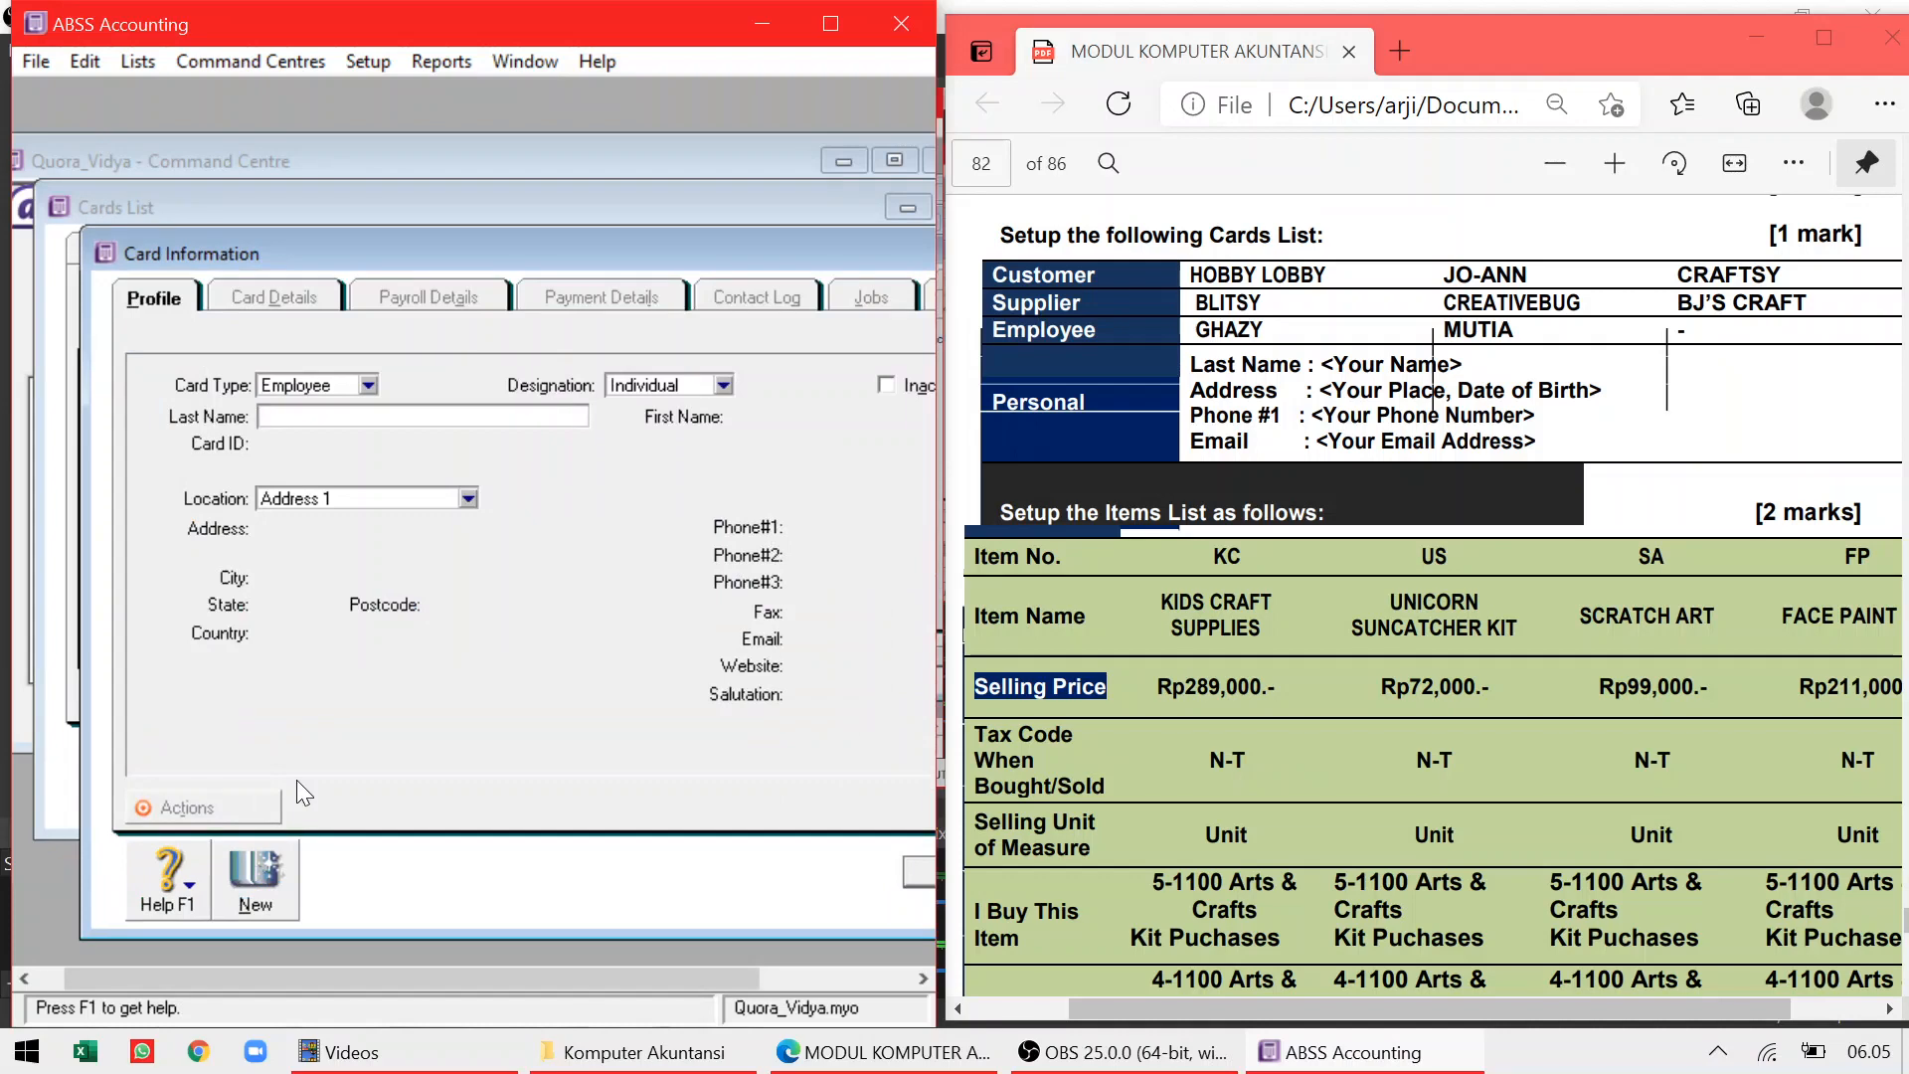
text(Ghazy)
click(913, 873)
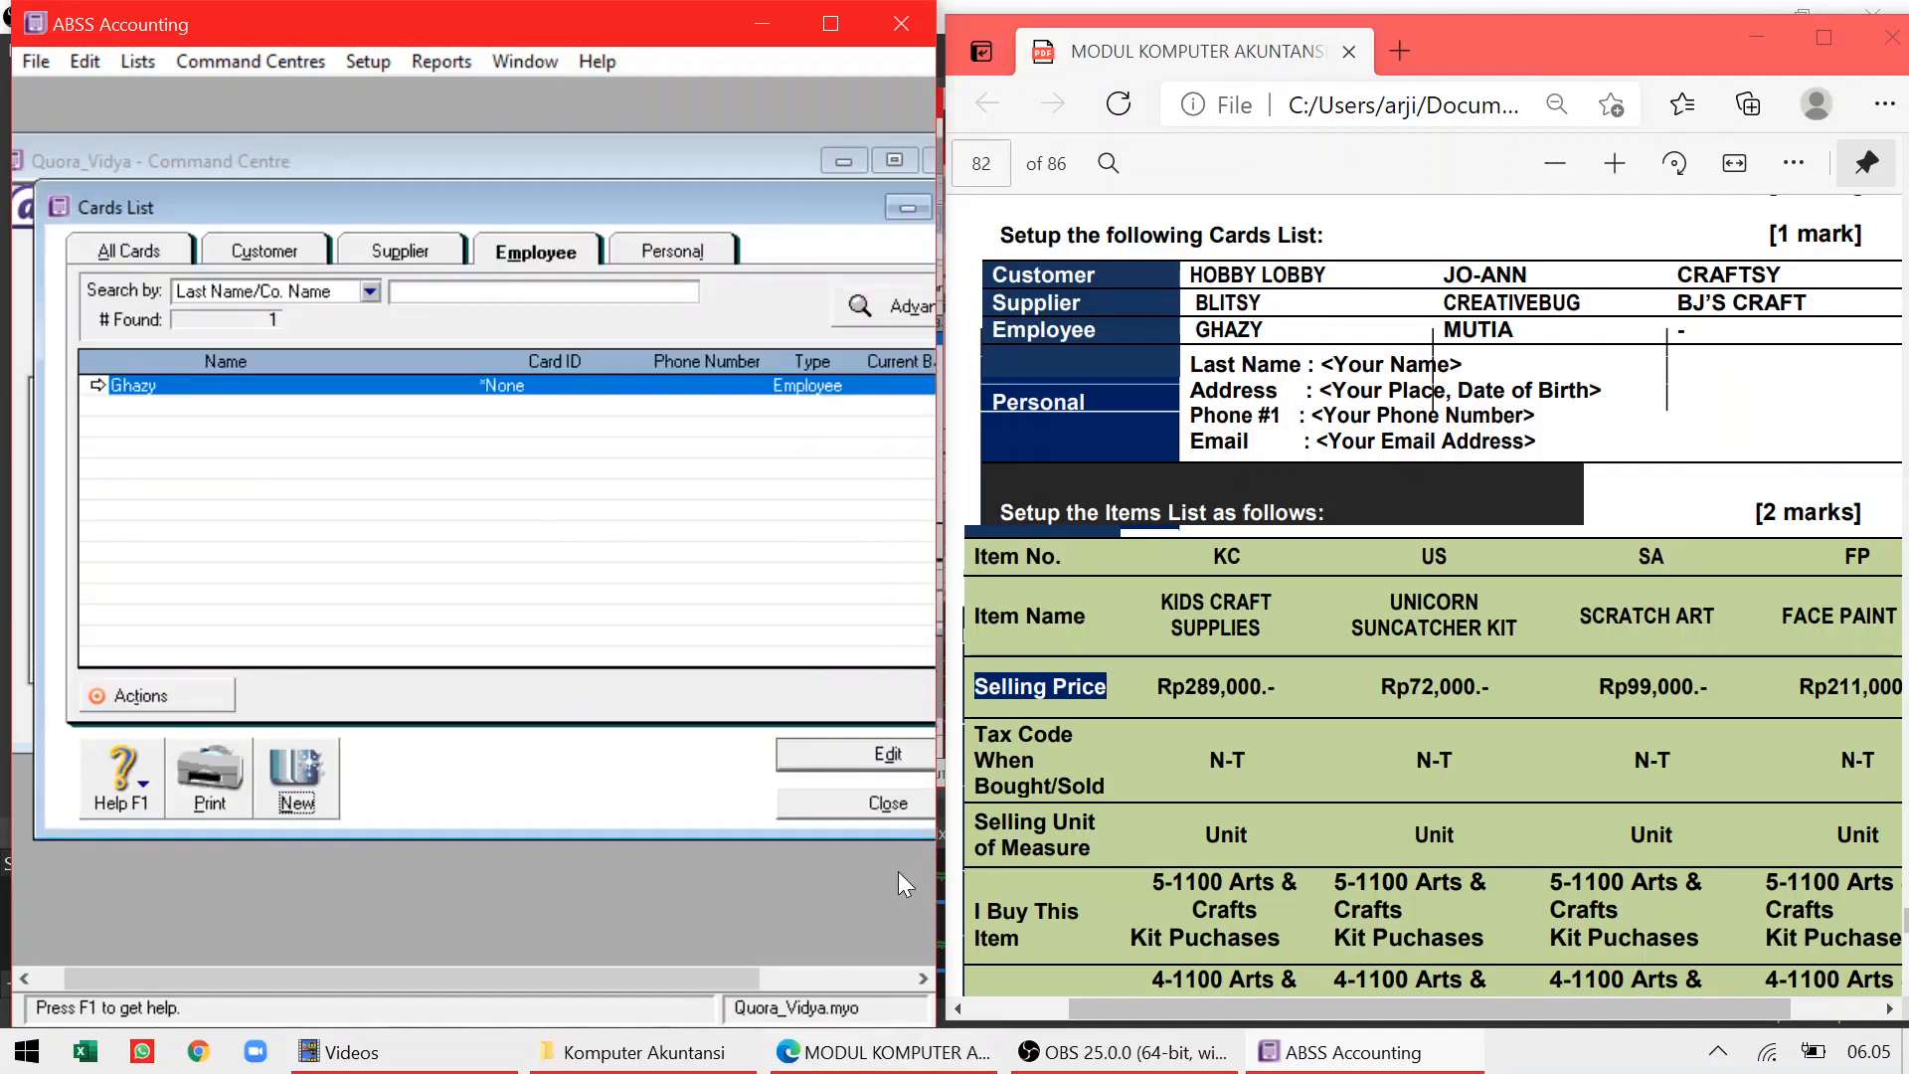
click(256, 782)
text(Mutia)
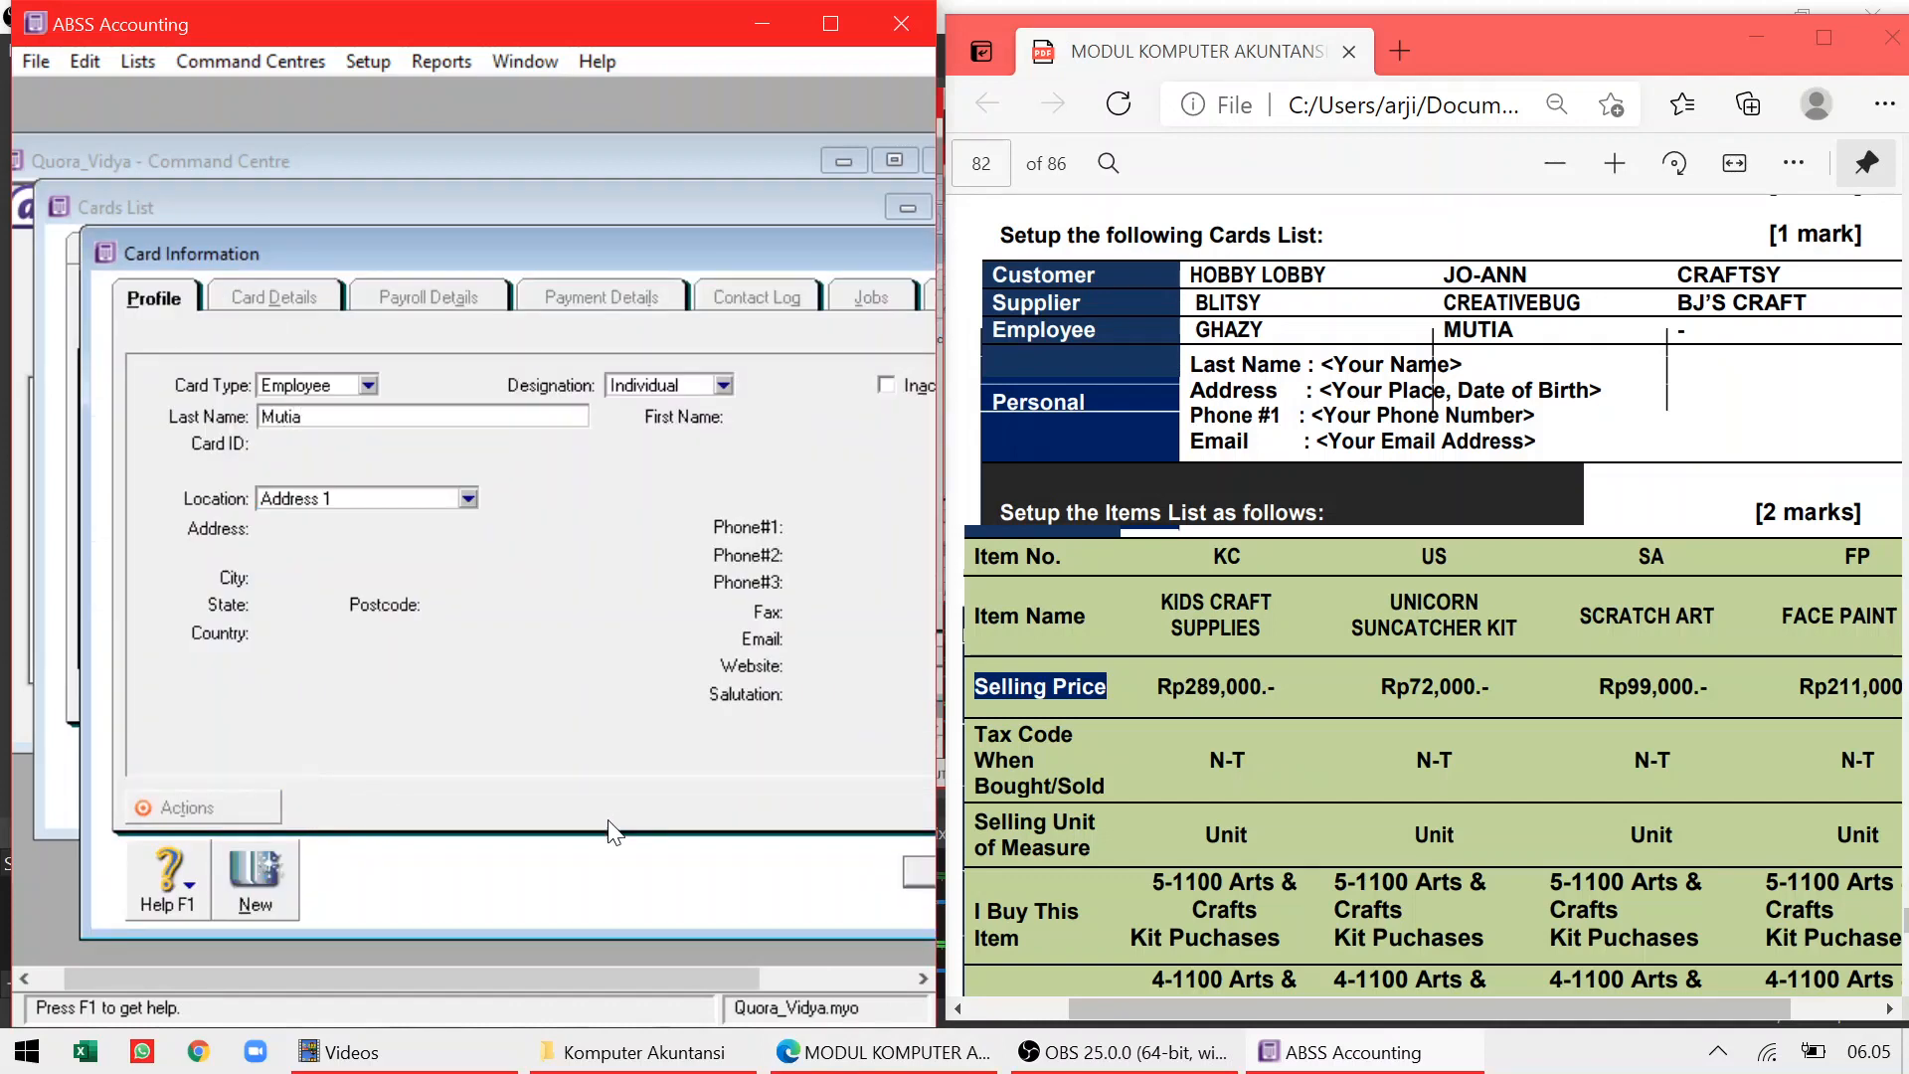
click(917, 874)
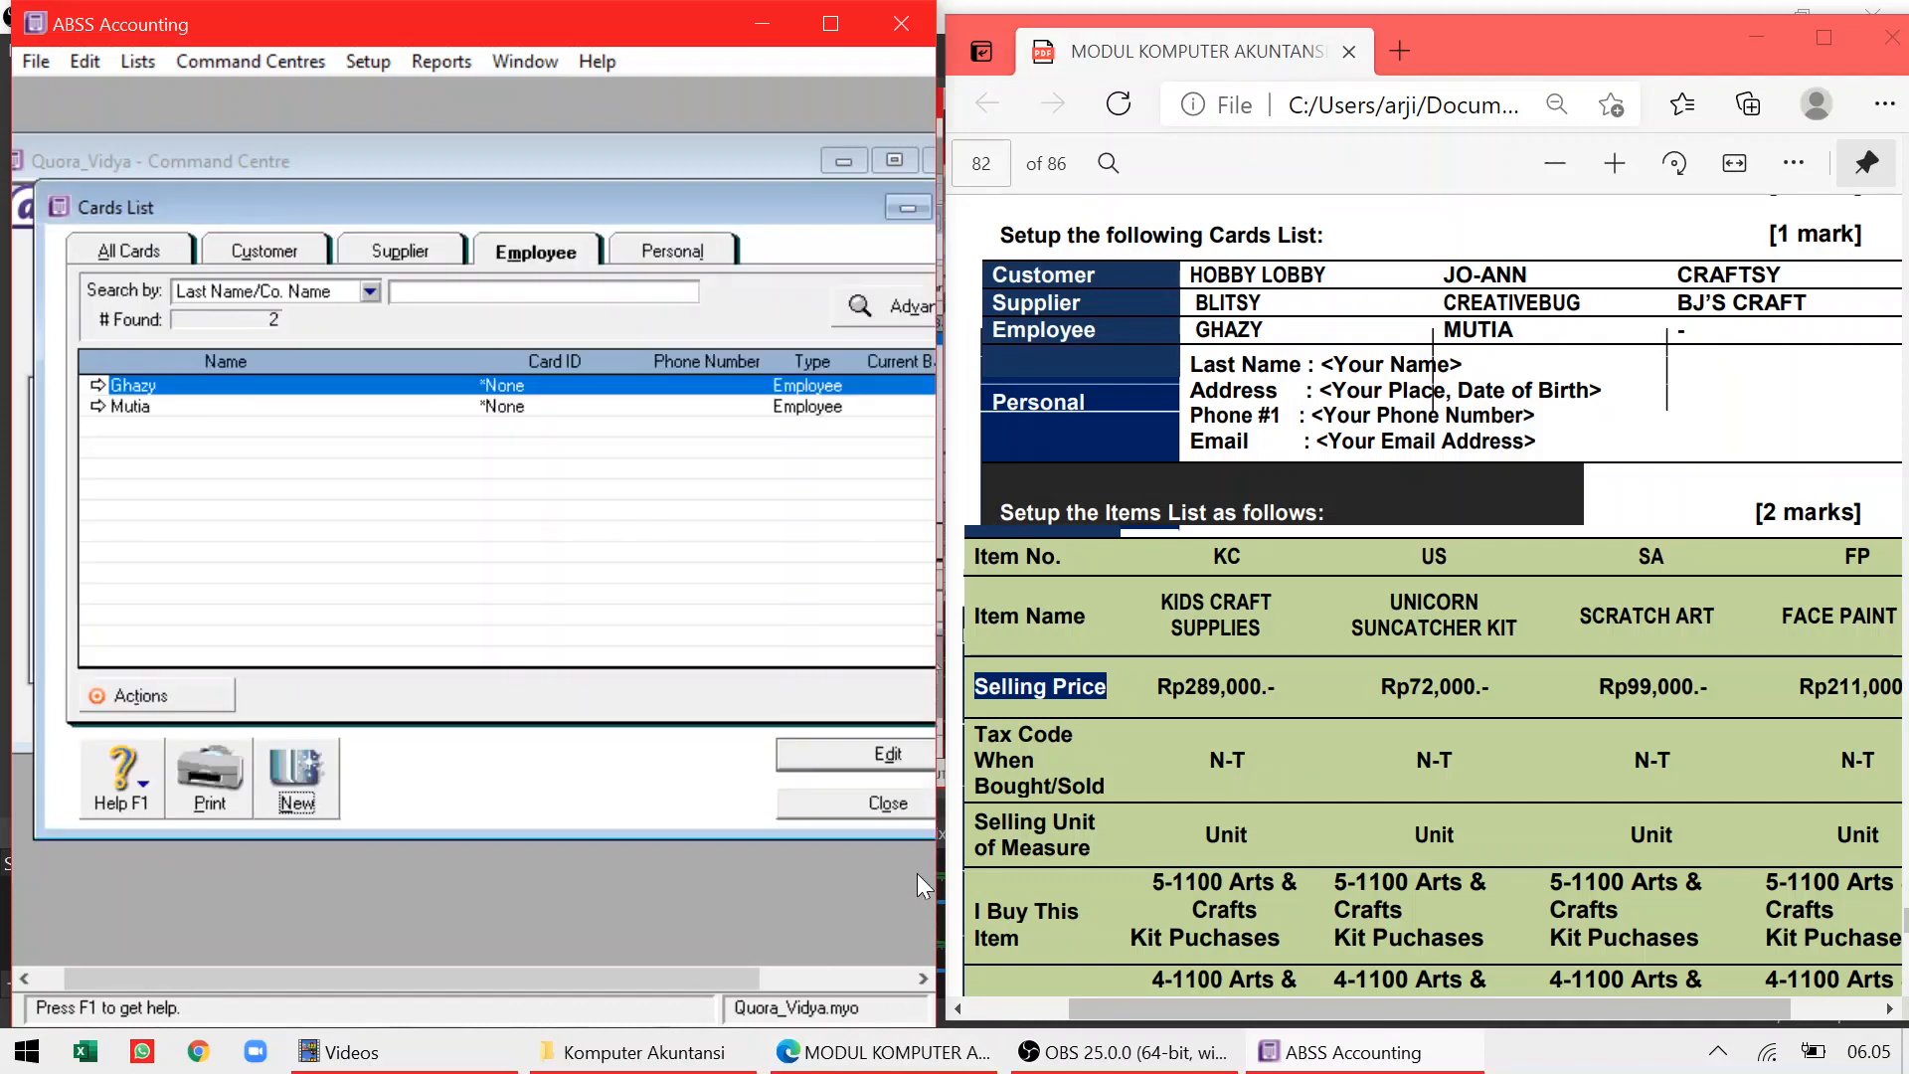
Close and reopen the Cards List, showing the Personal cards
click(875, 802)
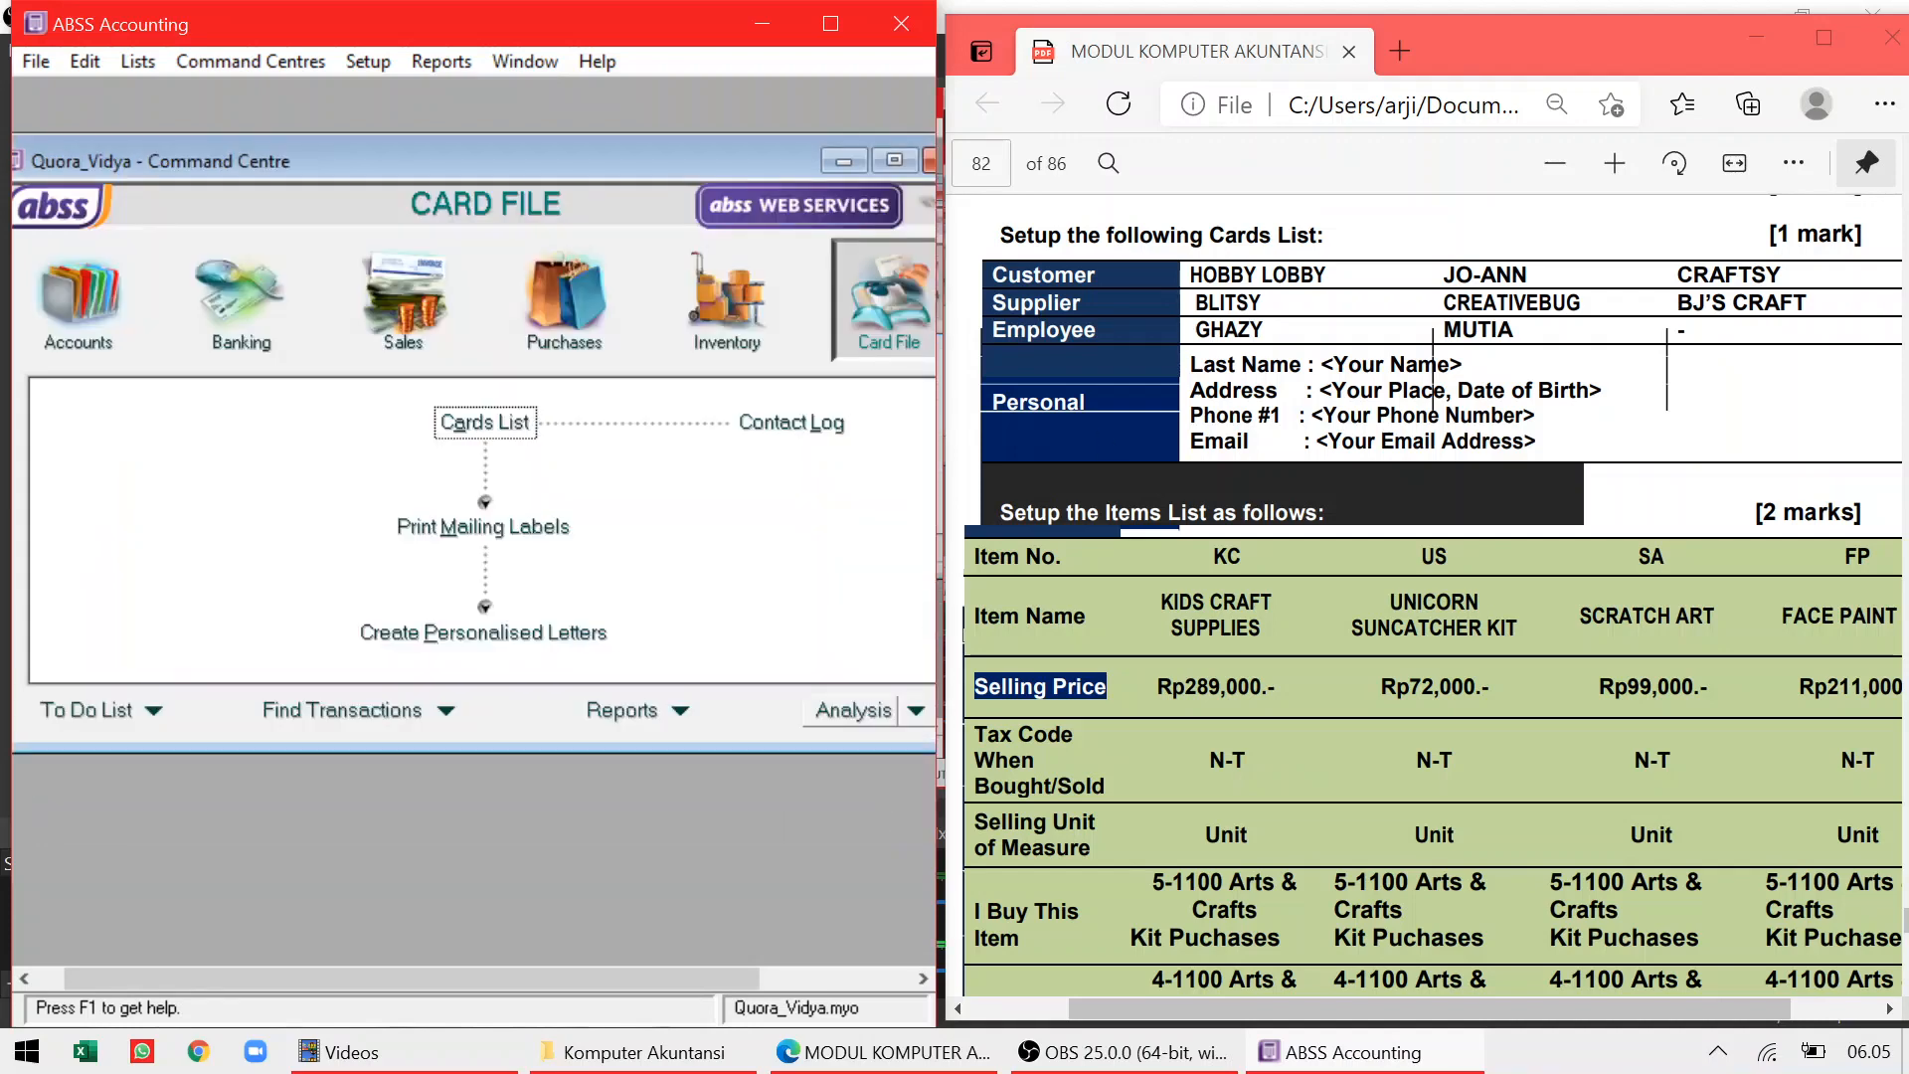
click(502, 422)
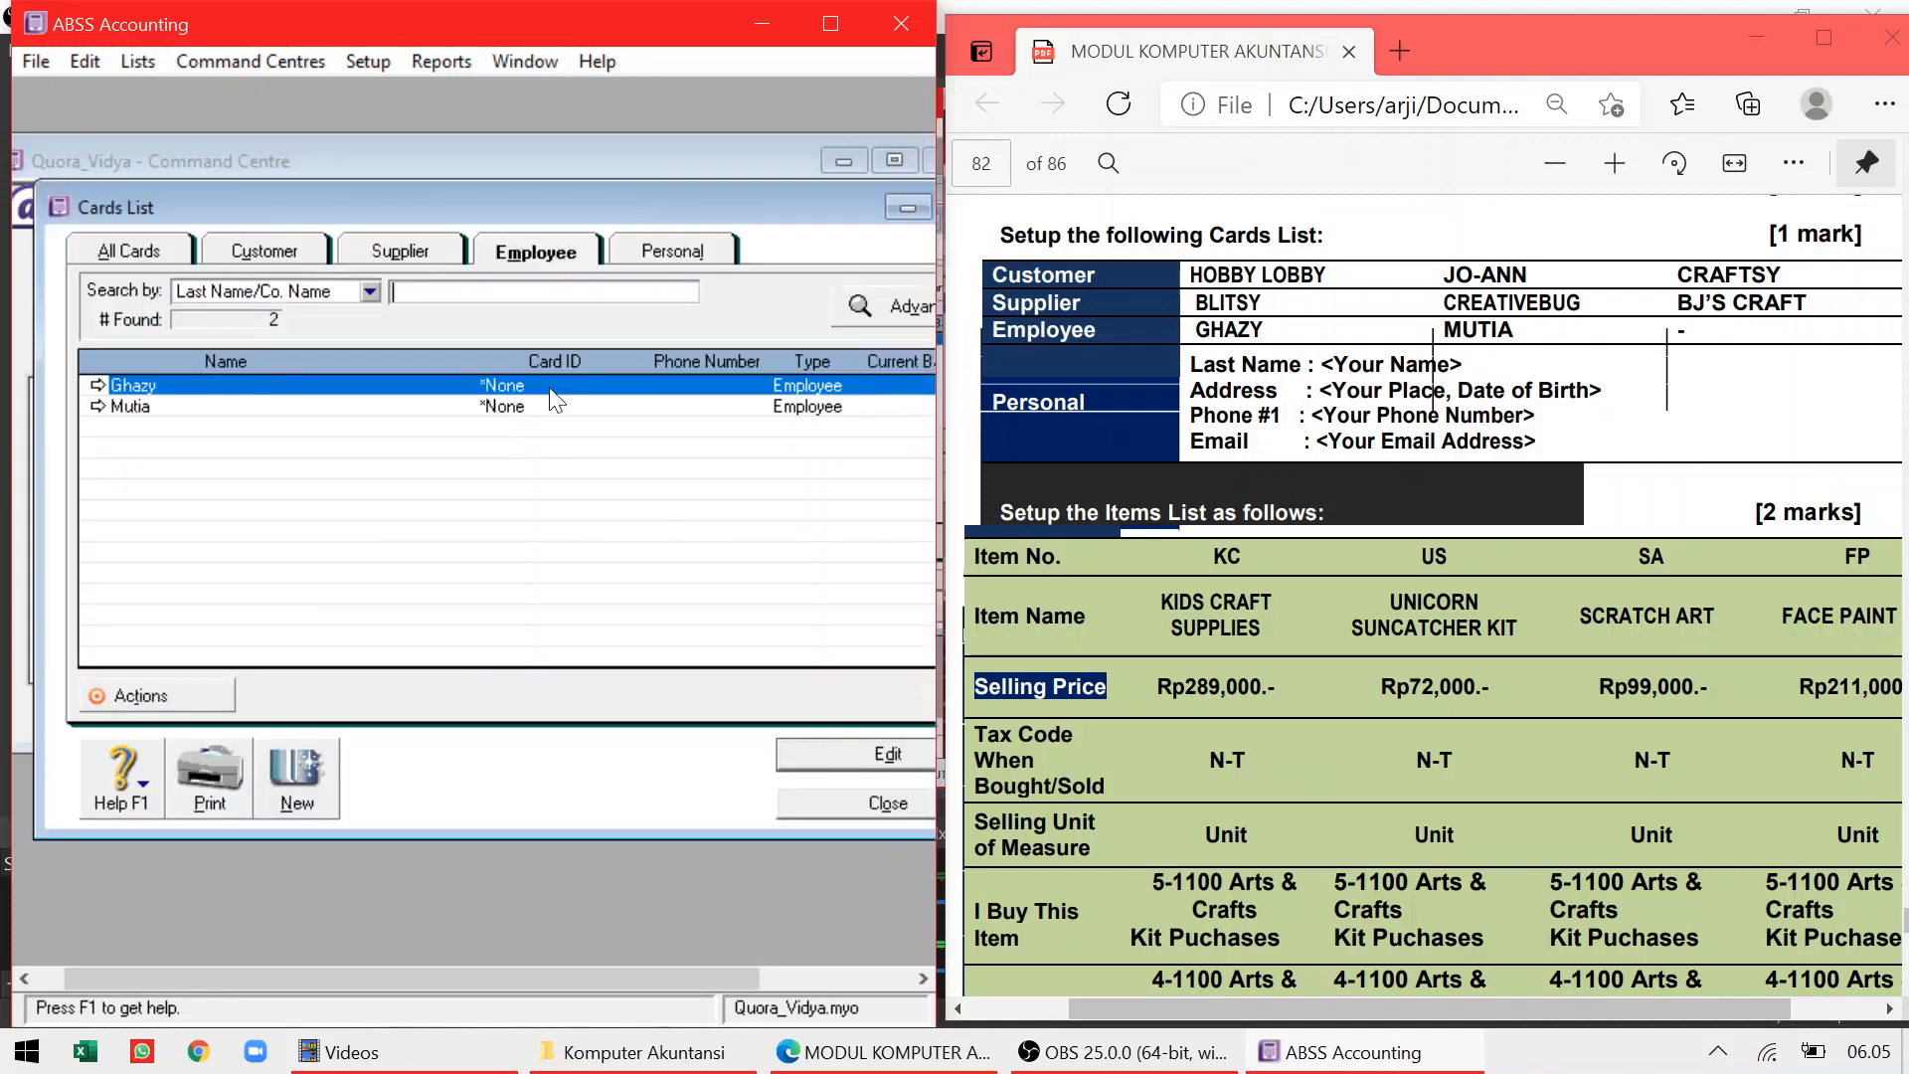
click(690, 256)
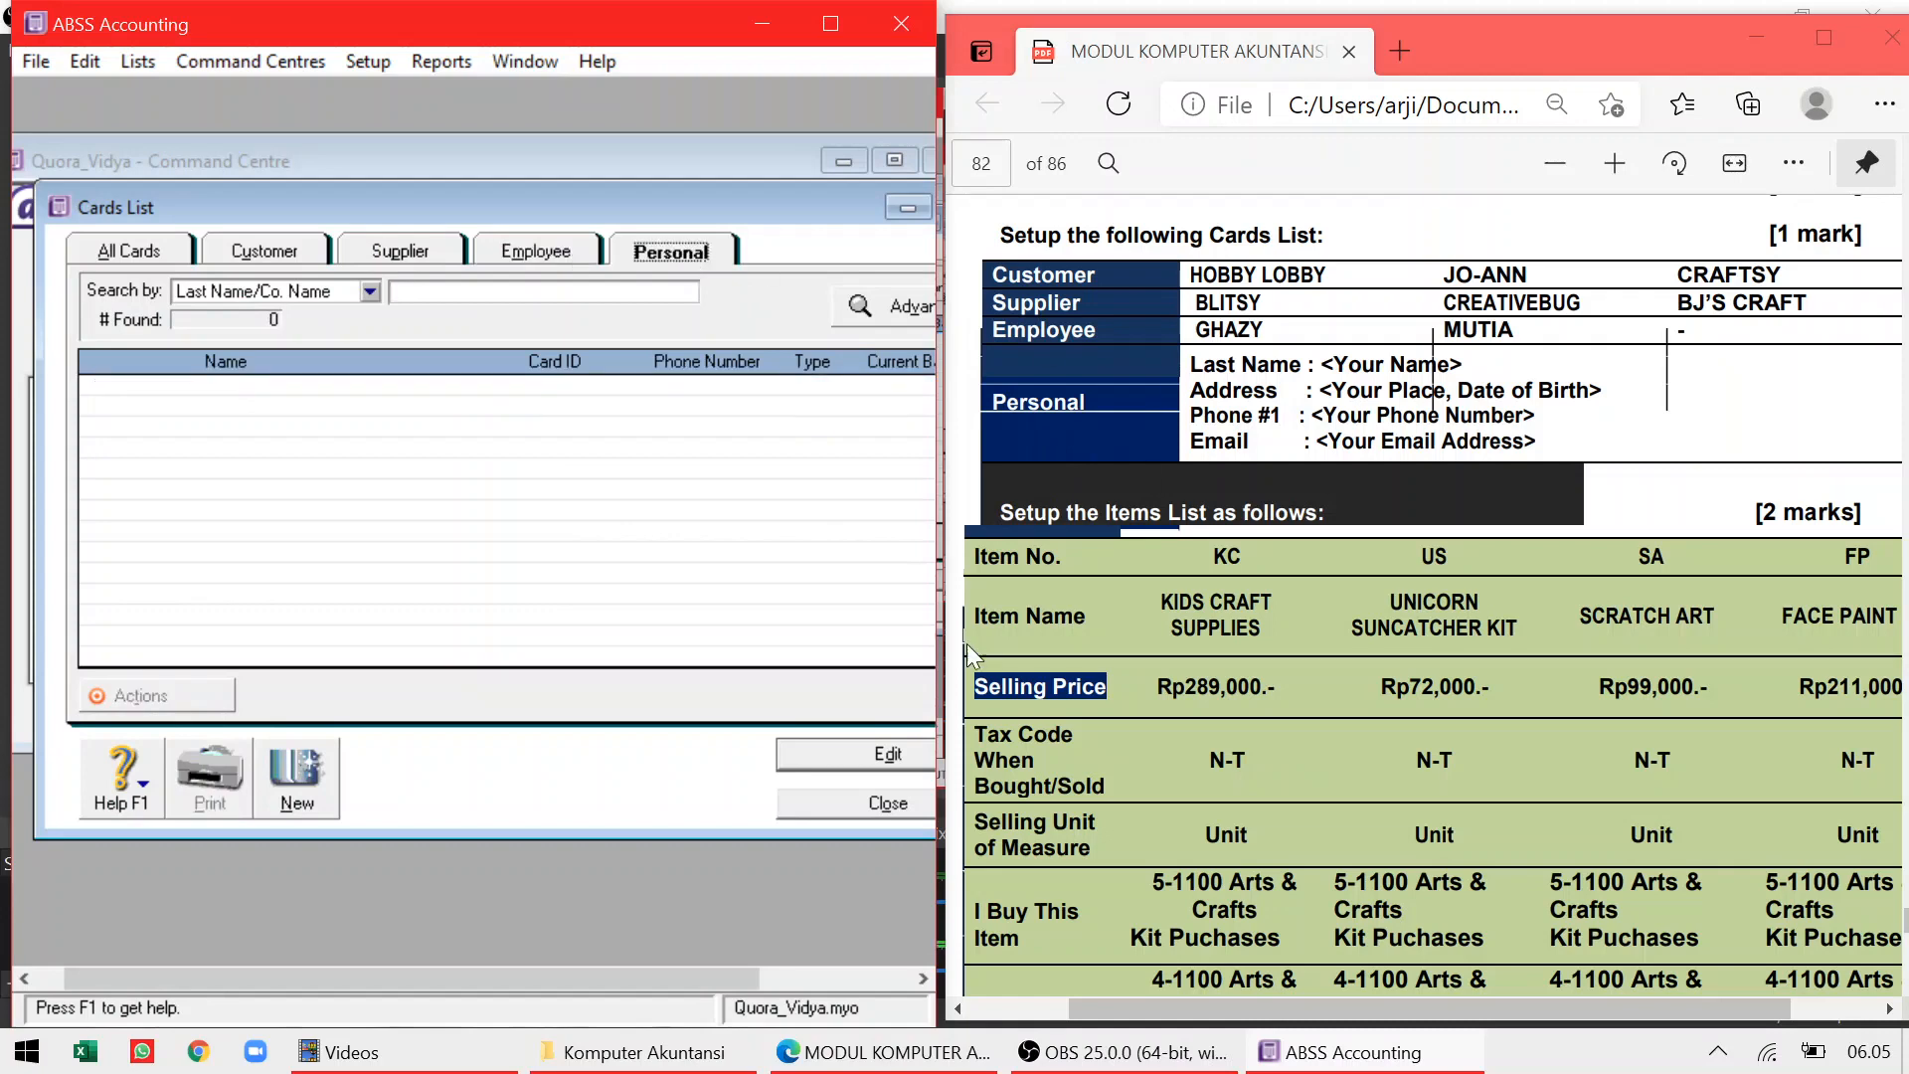
Start a new personal card with the person's full name and birthplace and birth date as address
click(292, 768)
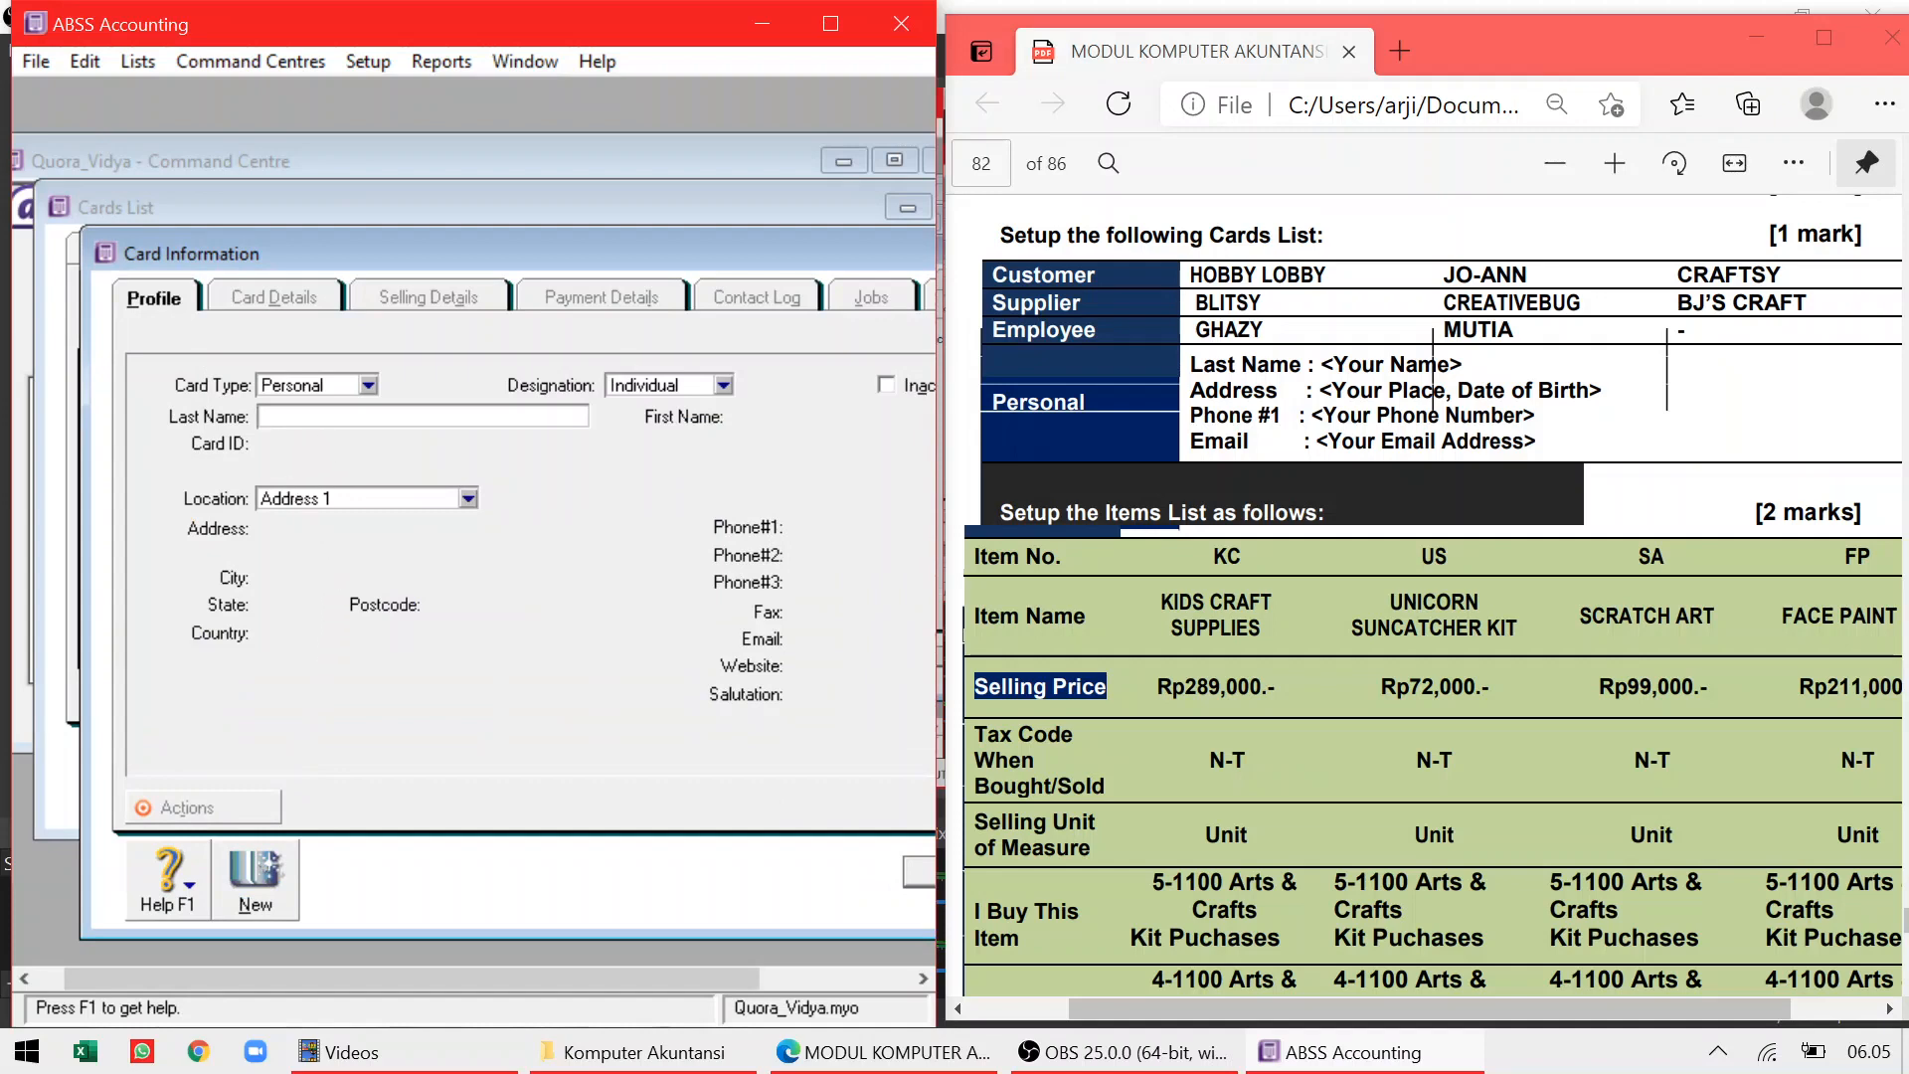
key(Tab)
click(314, 544)
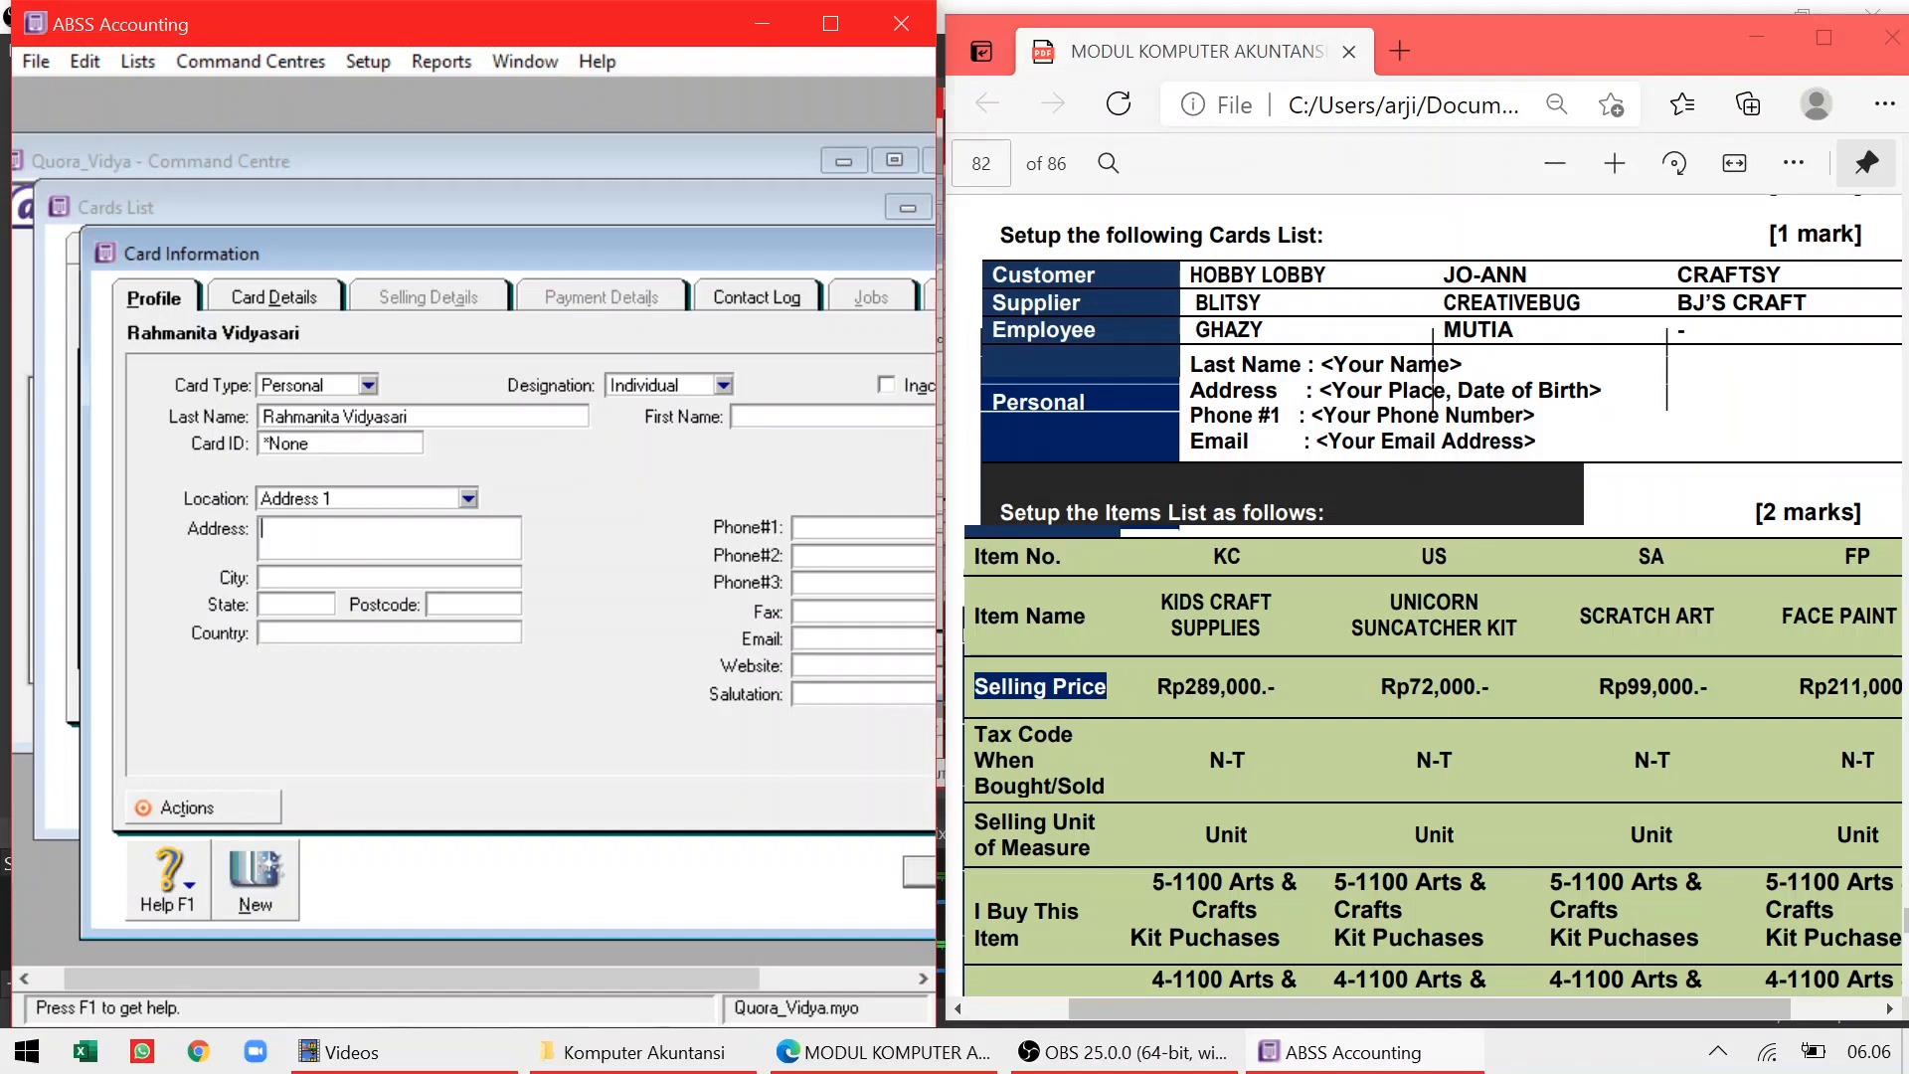
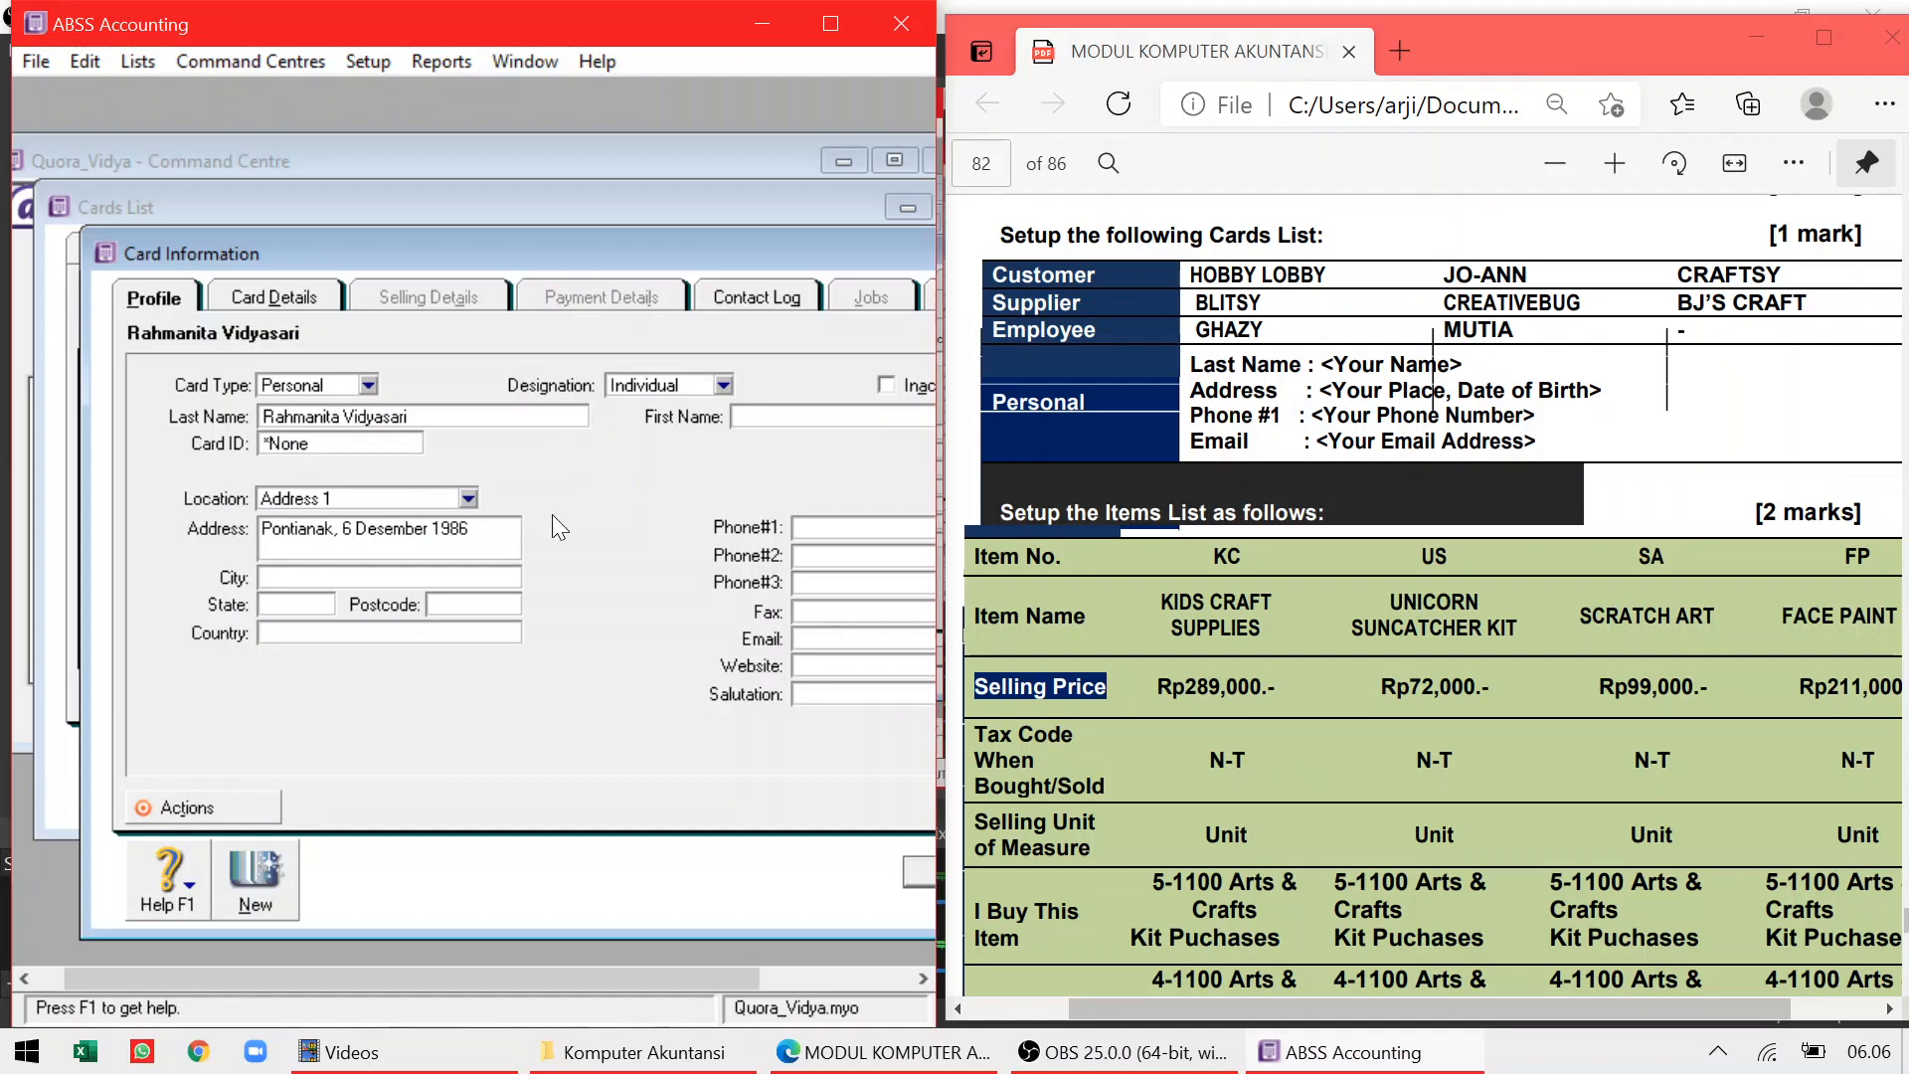
Add the person's phone number and e-mail address, then save the personal card
click(824, 527)
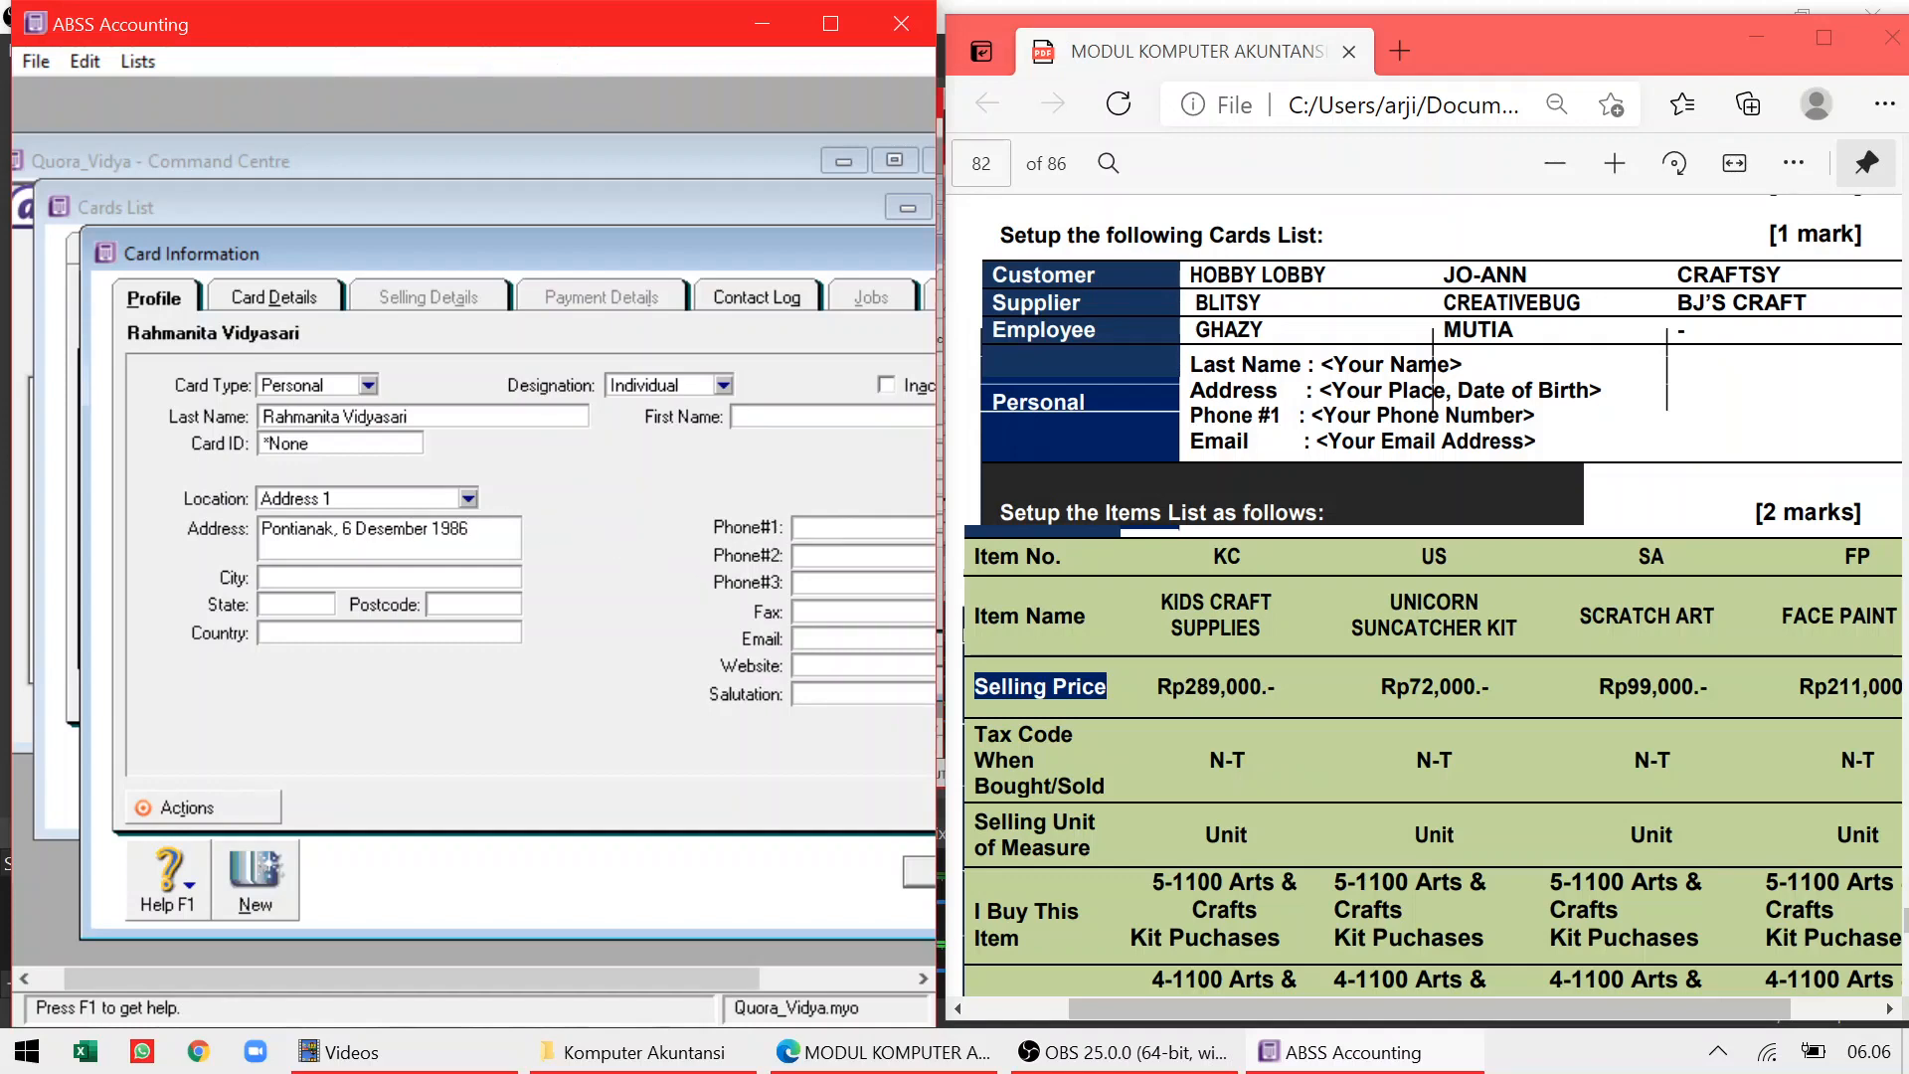
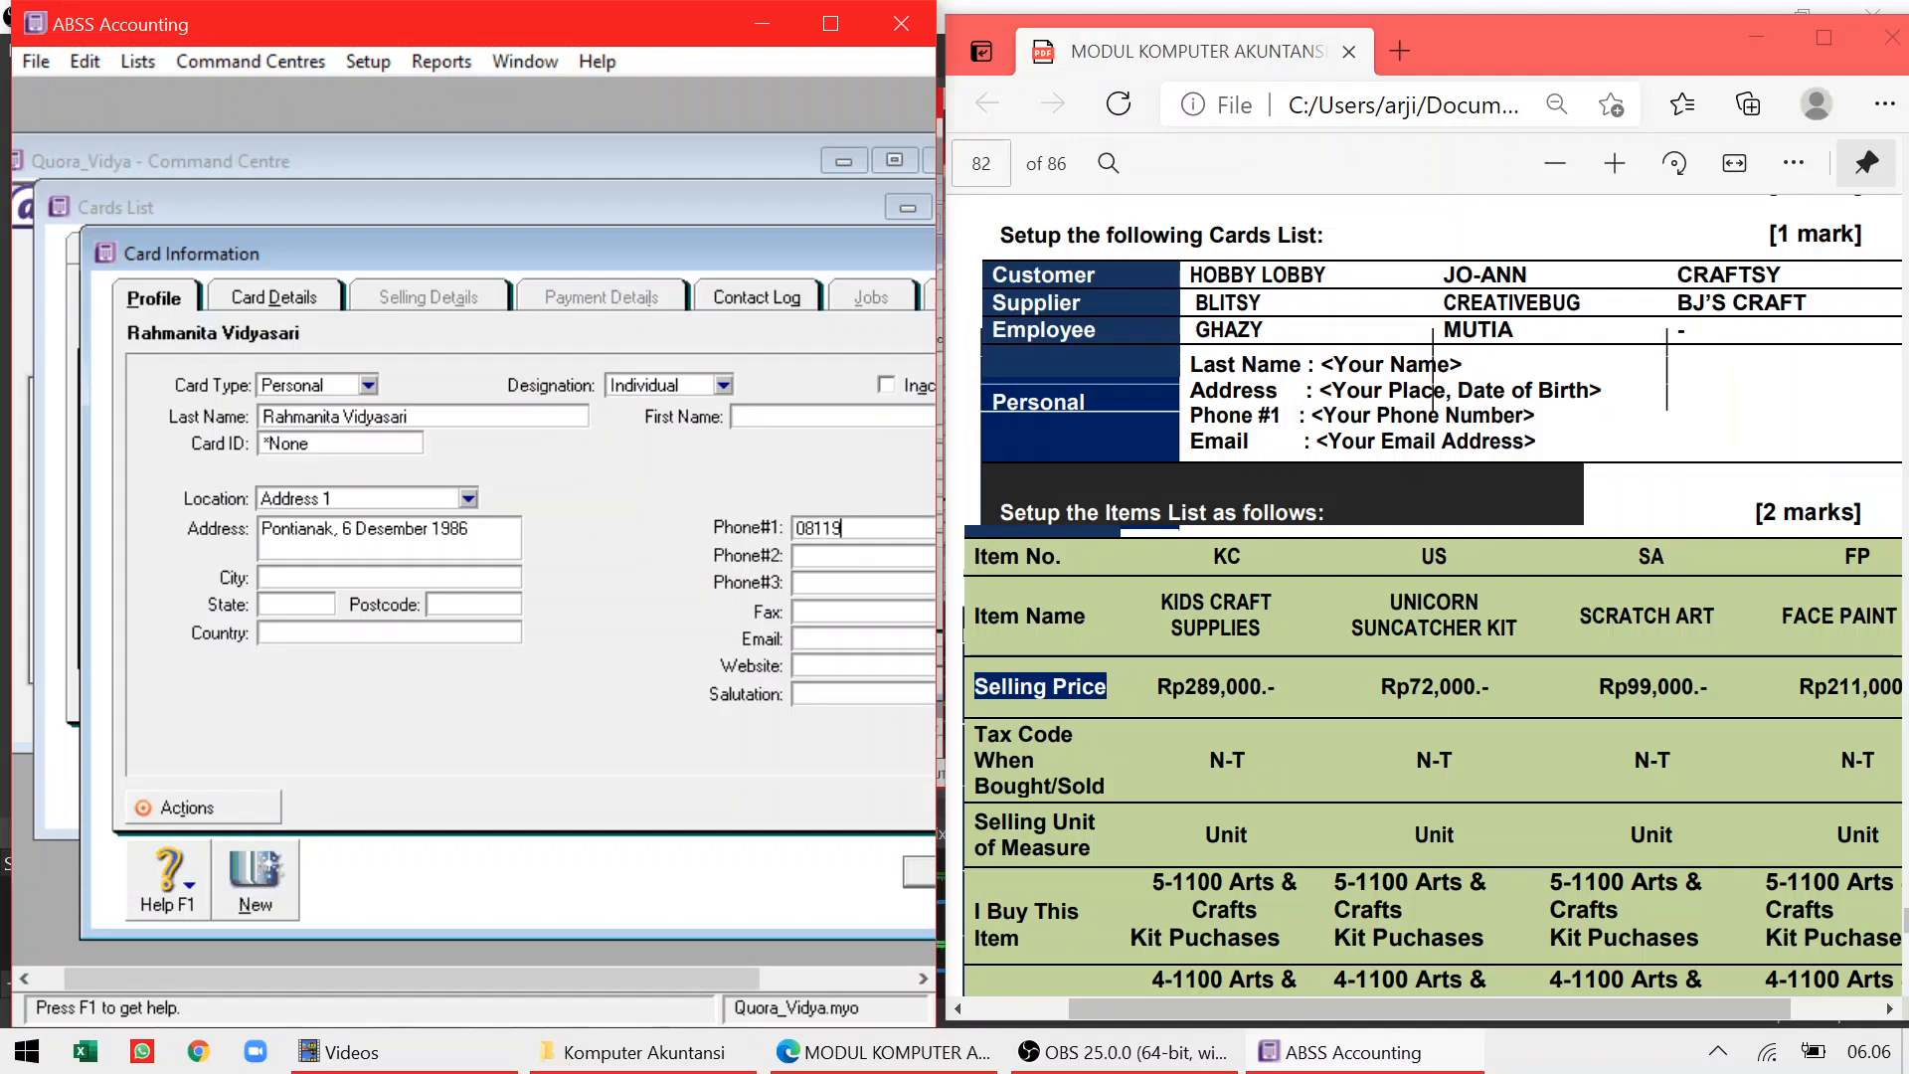
click(815, 644)
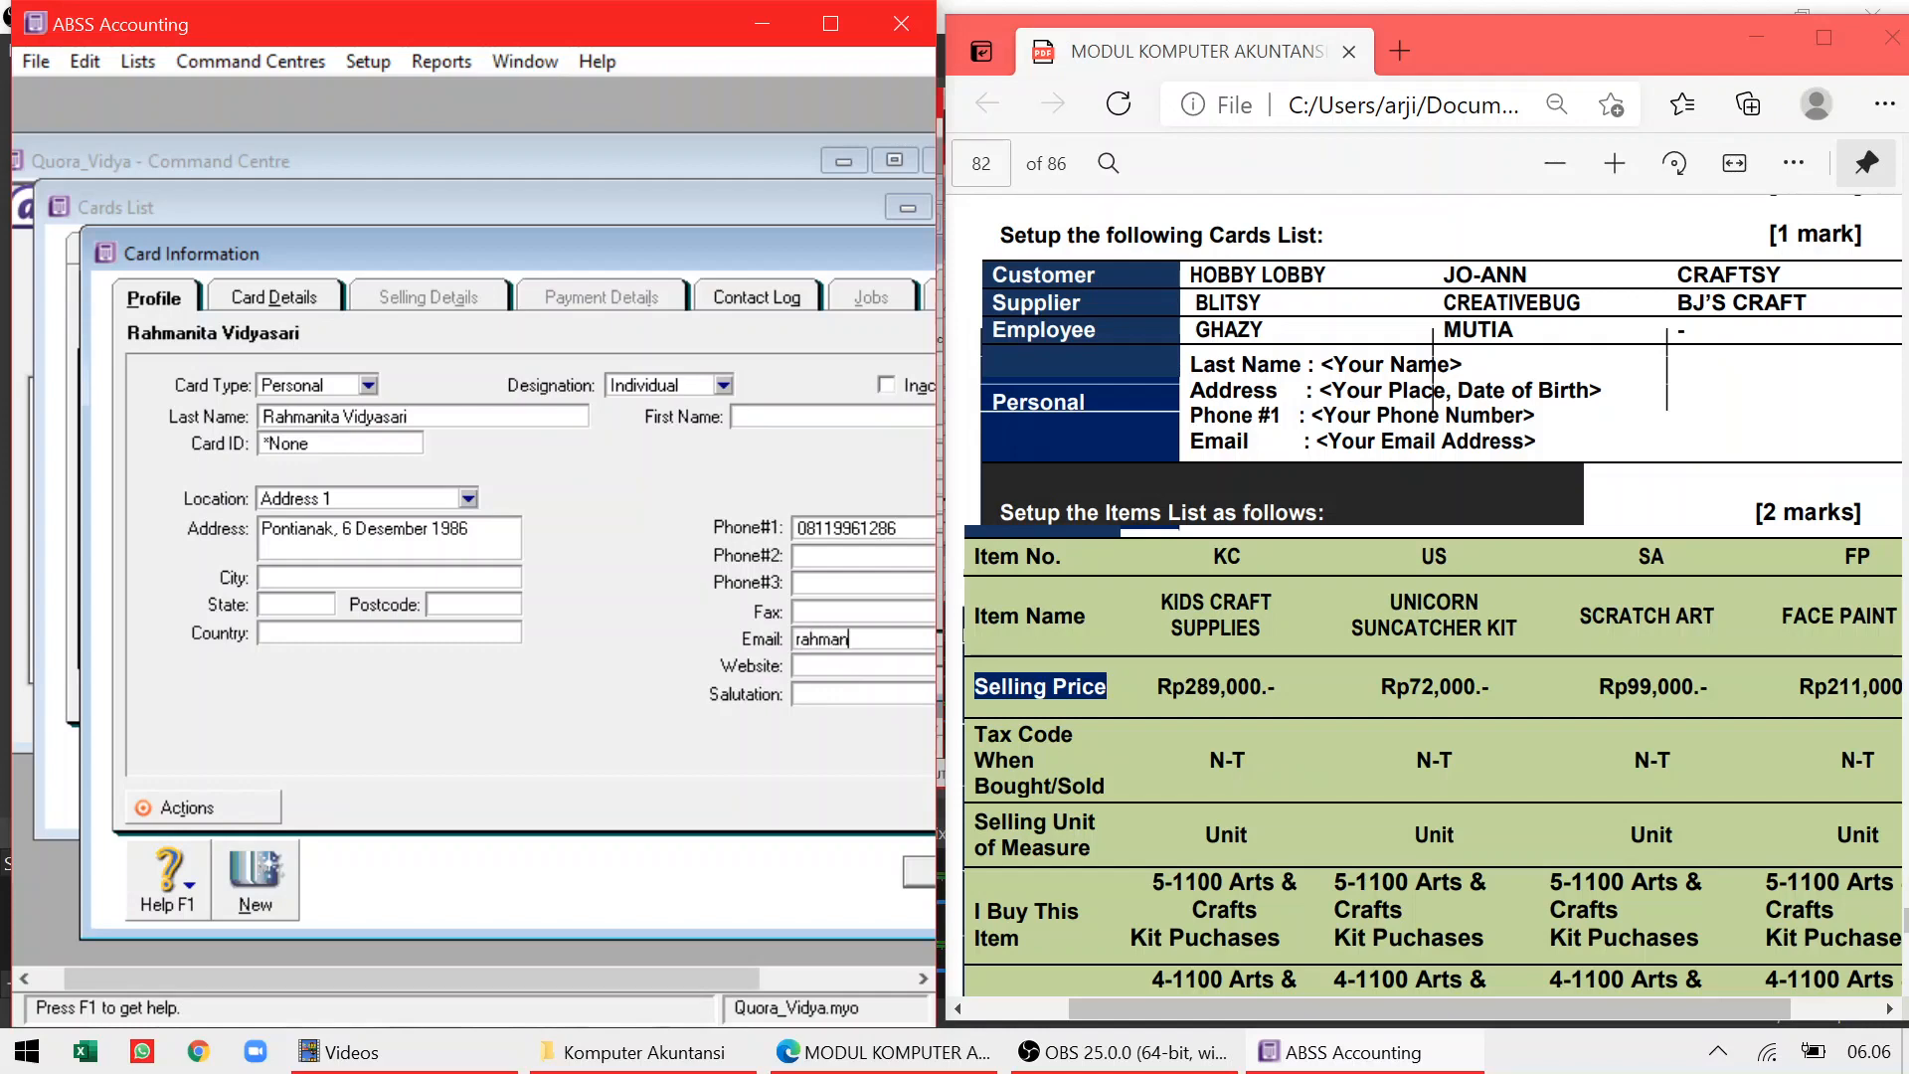
drag(728, 241, 642, 218)
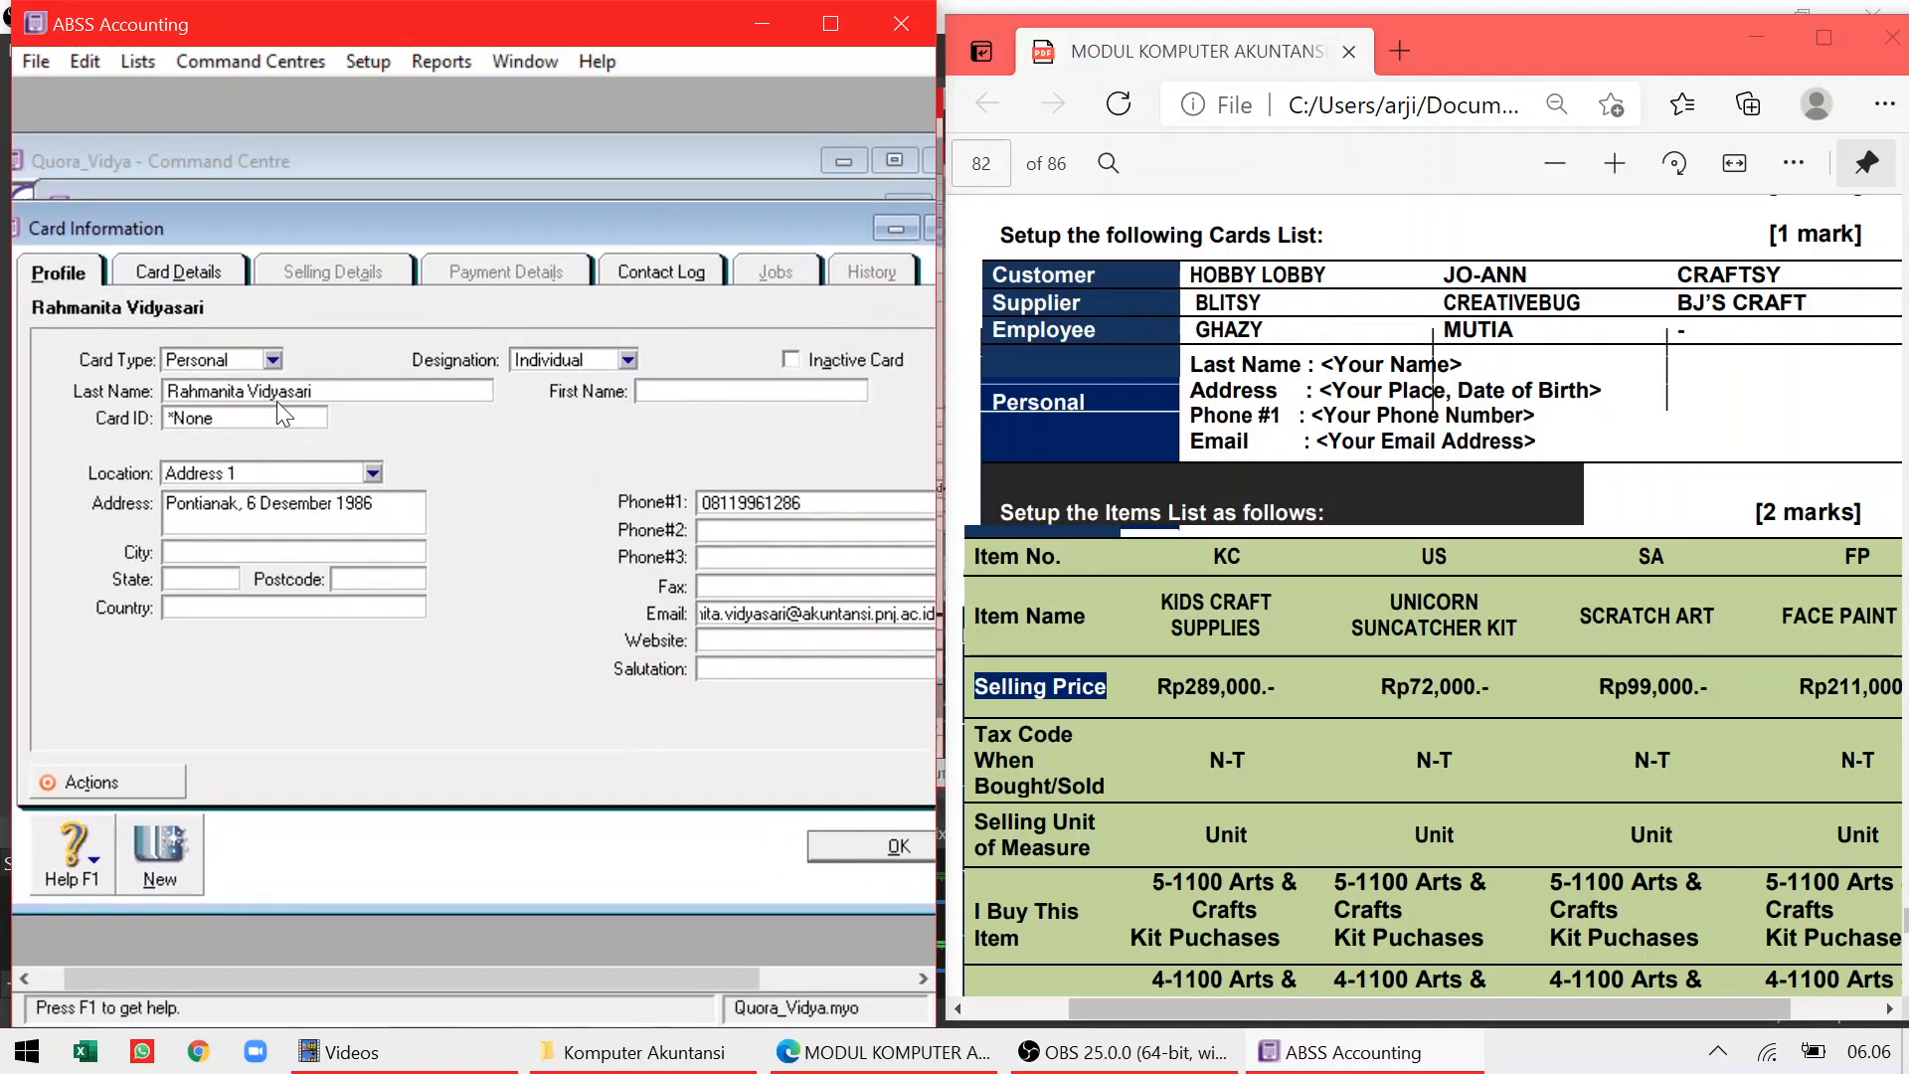
click(274, 515)
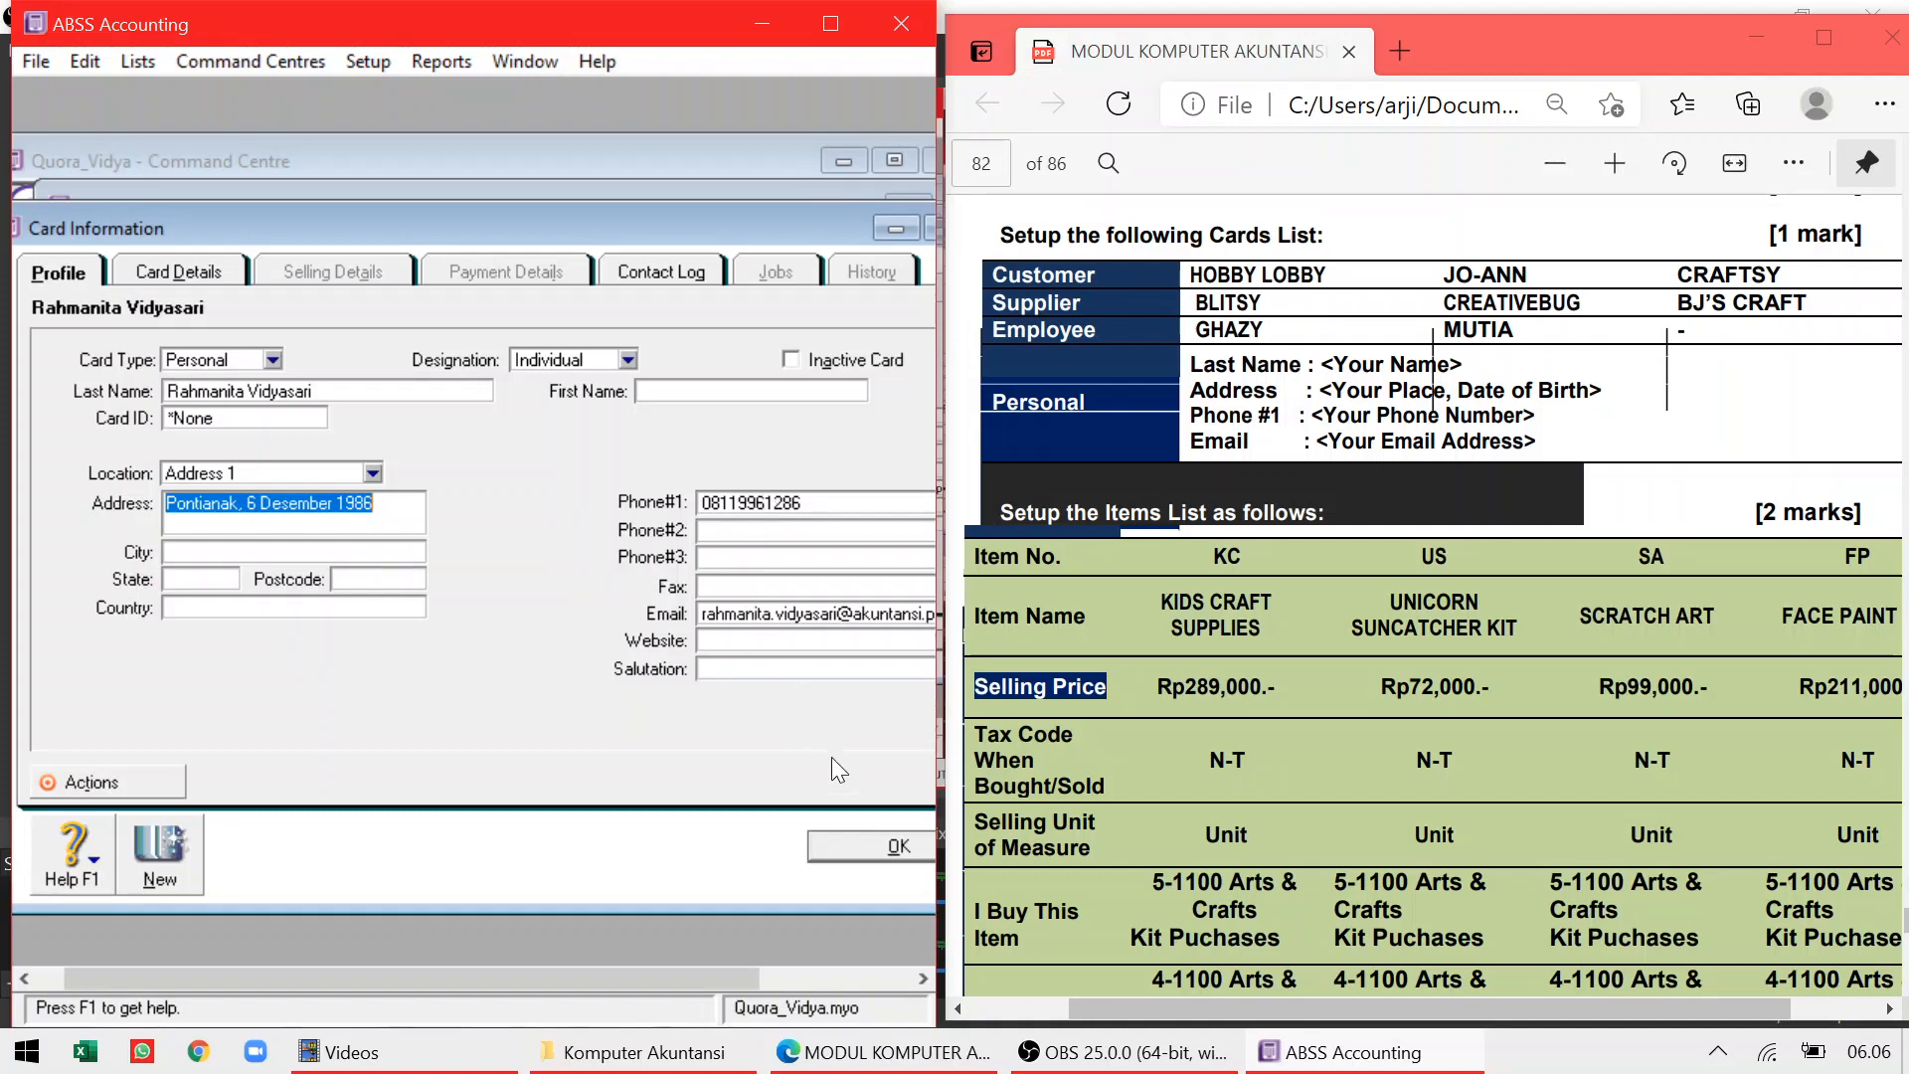
click(857, 847)
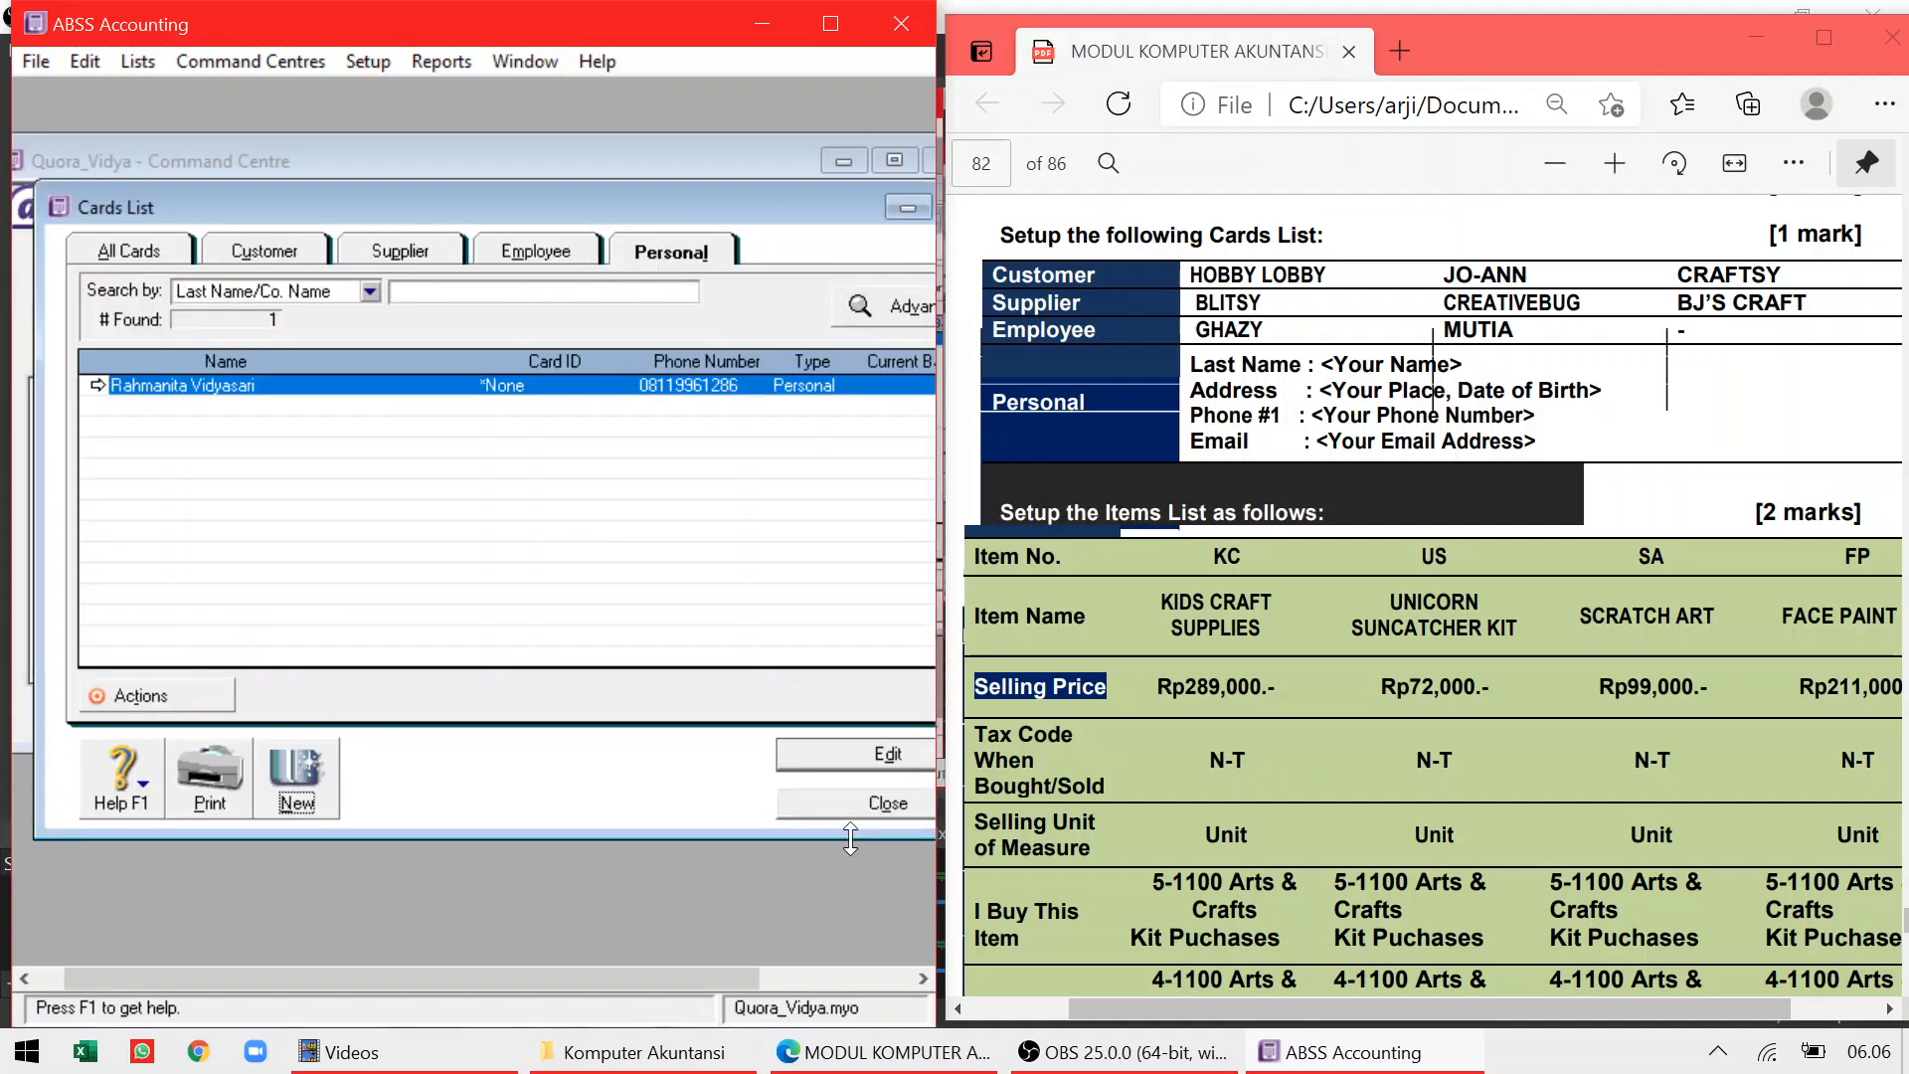
Create a new inventory item numbered KC named Kids Craft Supplies
click(861, 805)
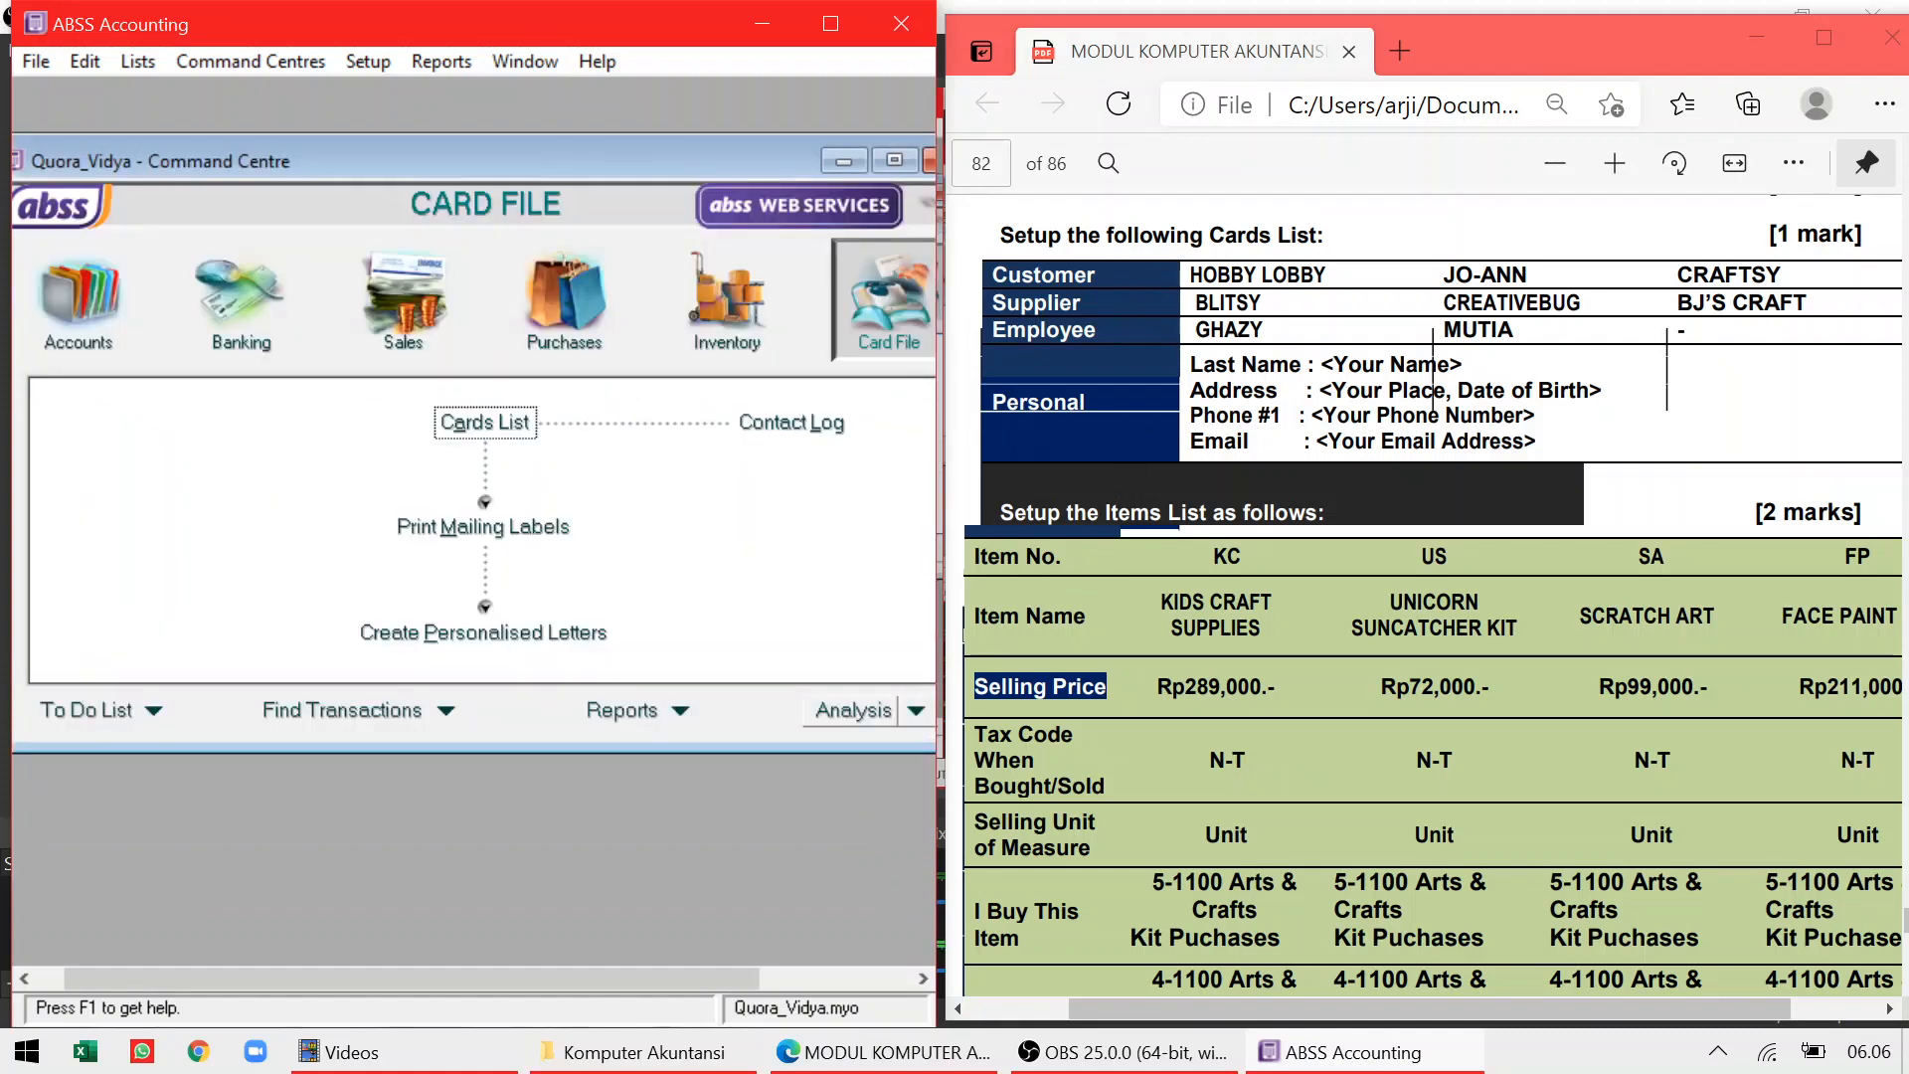
click(730, 309)
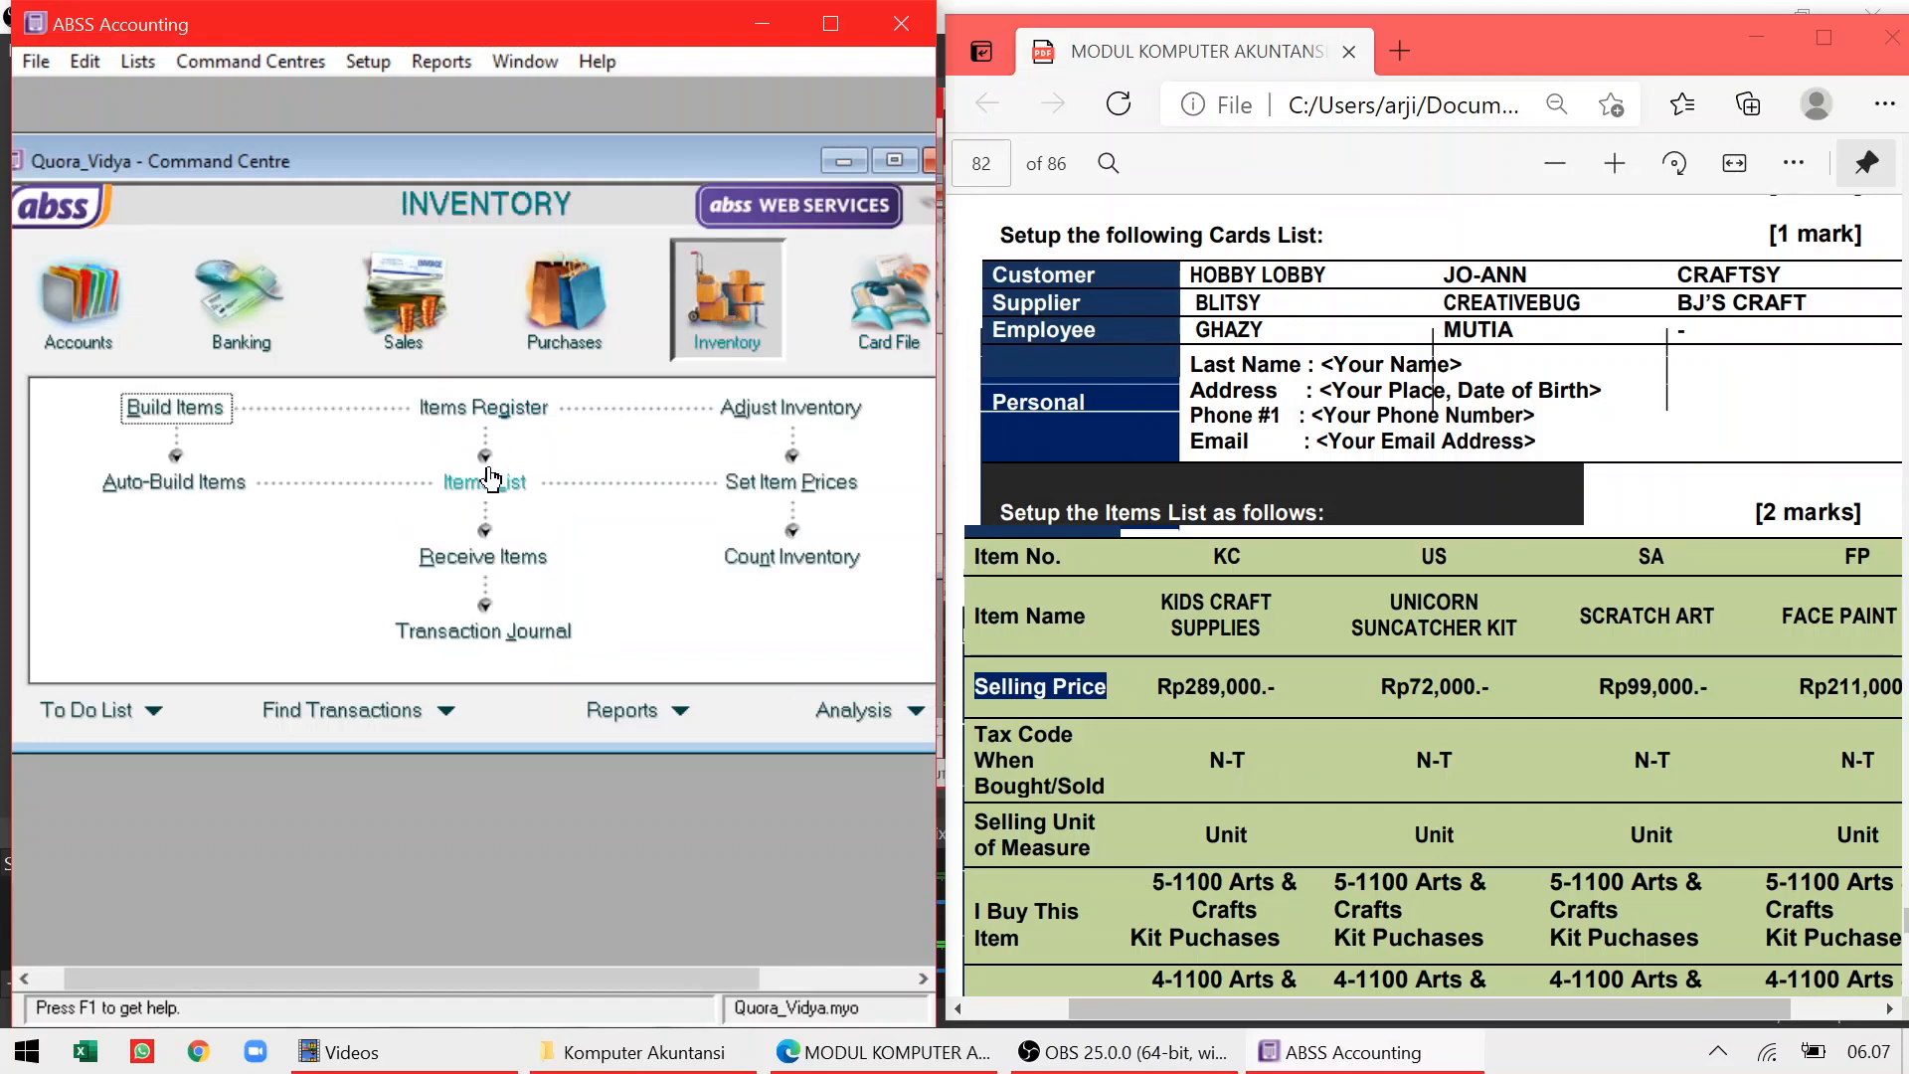
scroll(1432, 596, down, 3)
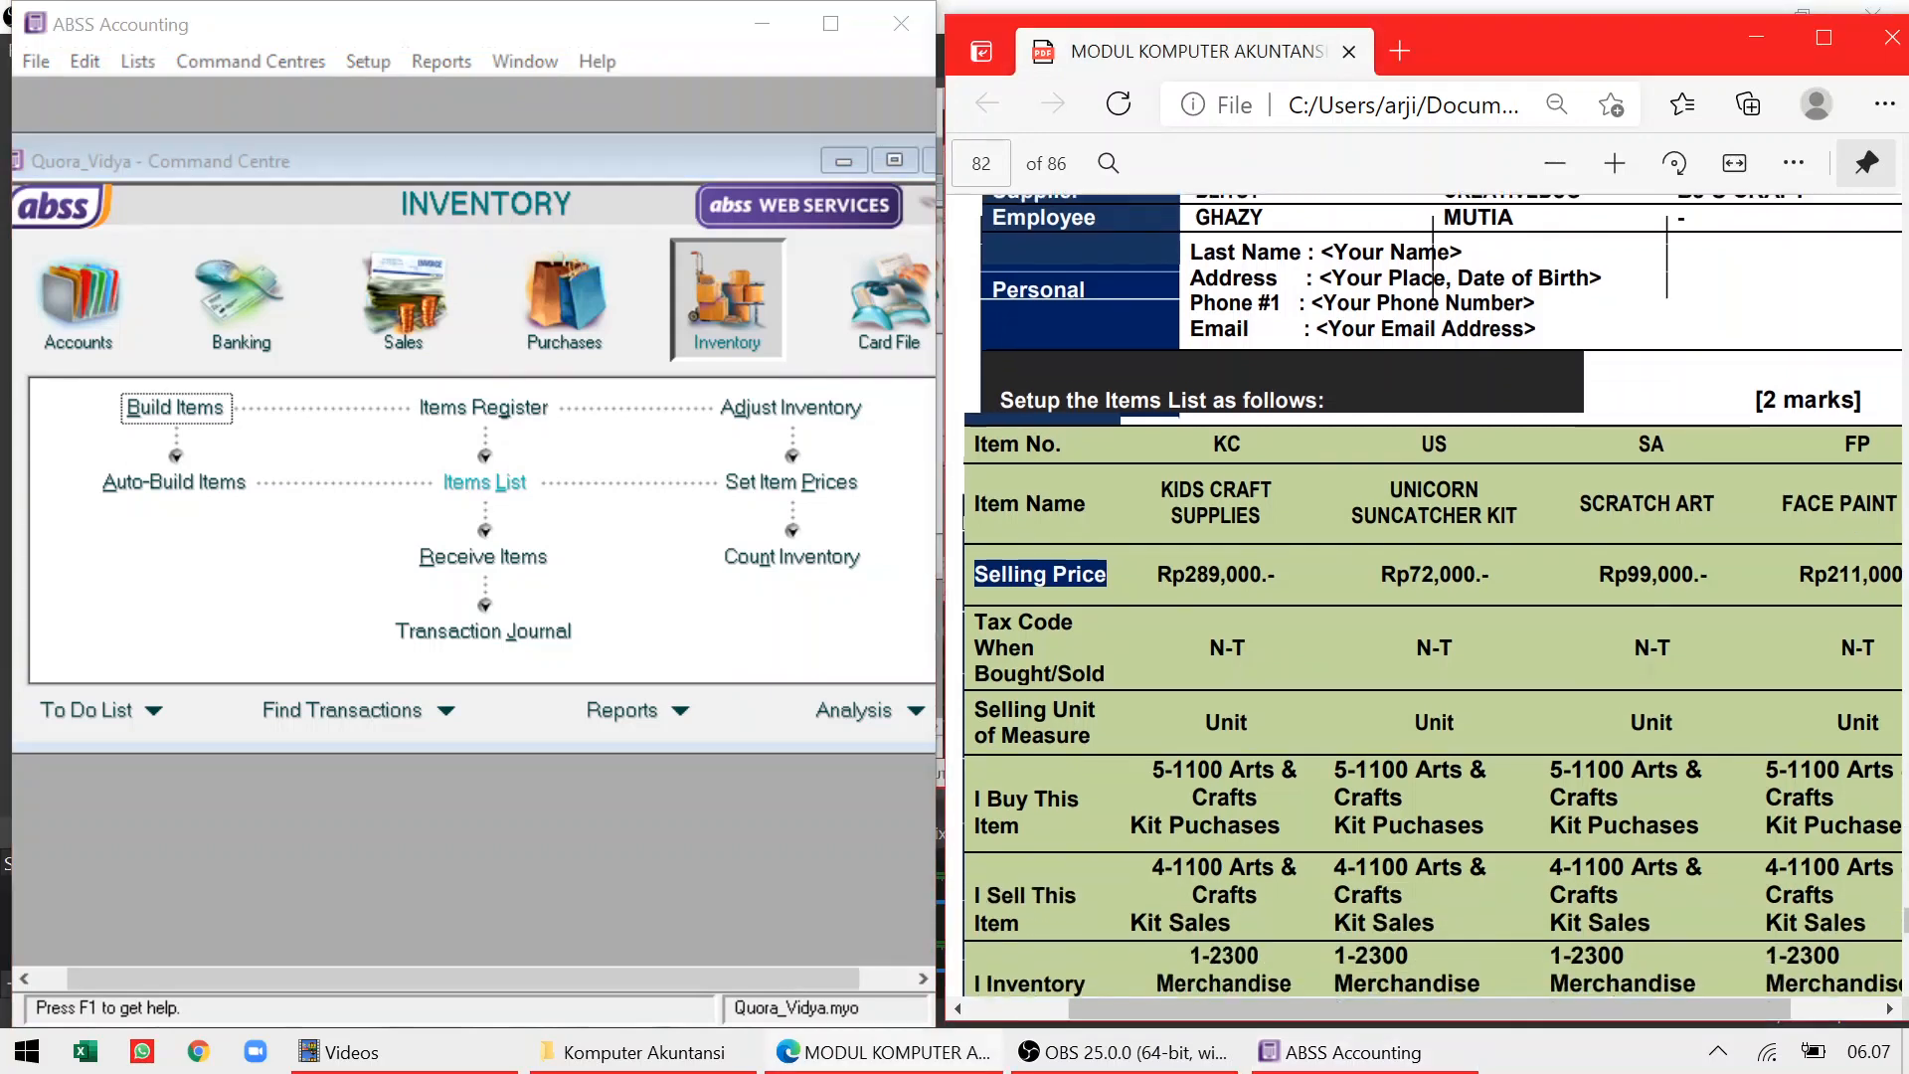
click(493, 494)
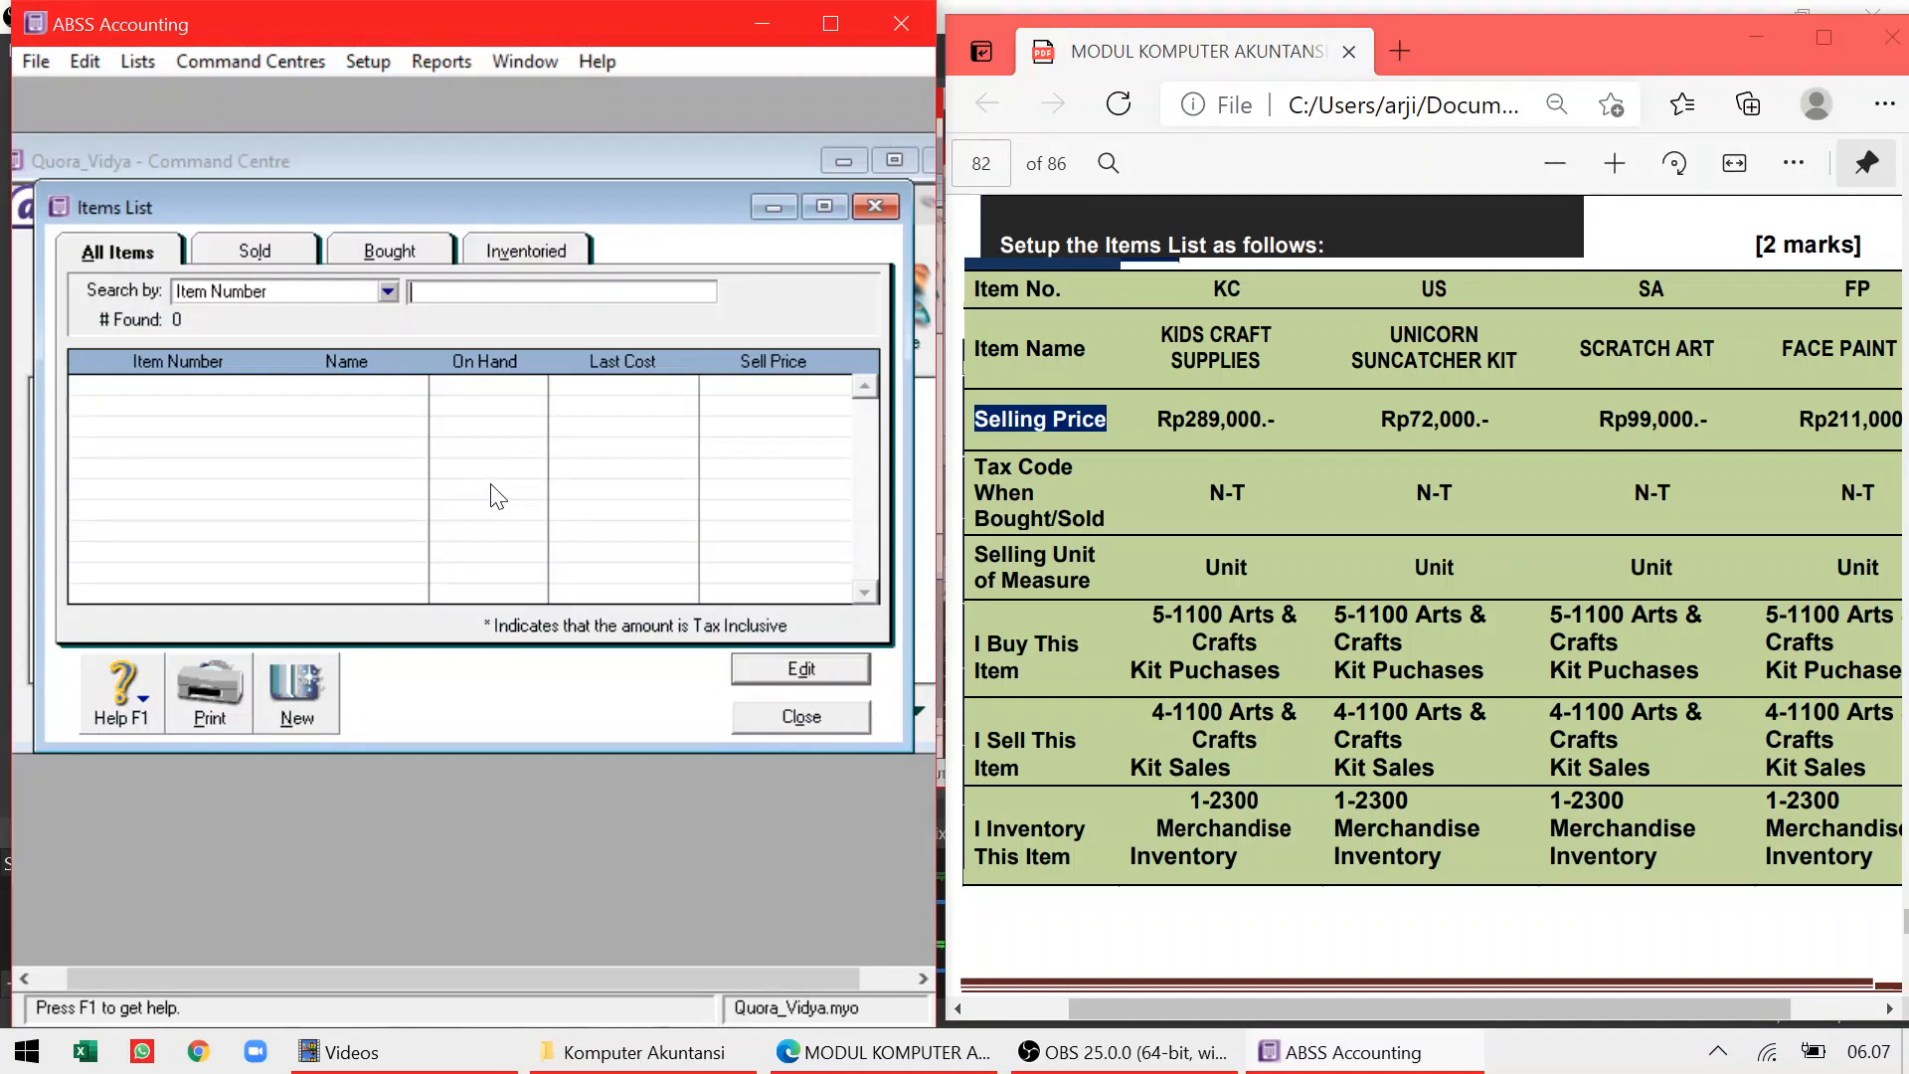
click(303, 687)
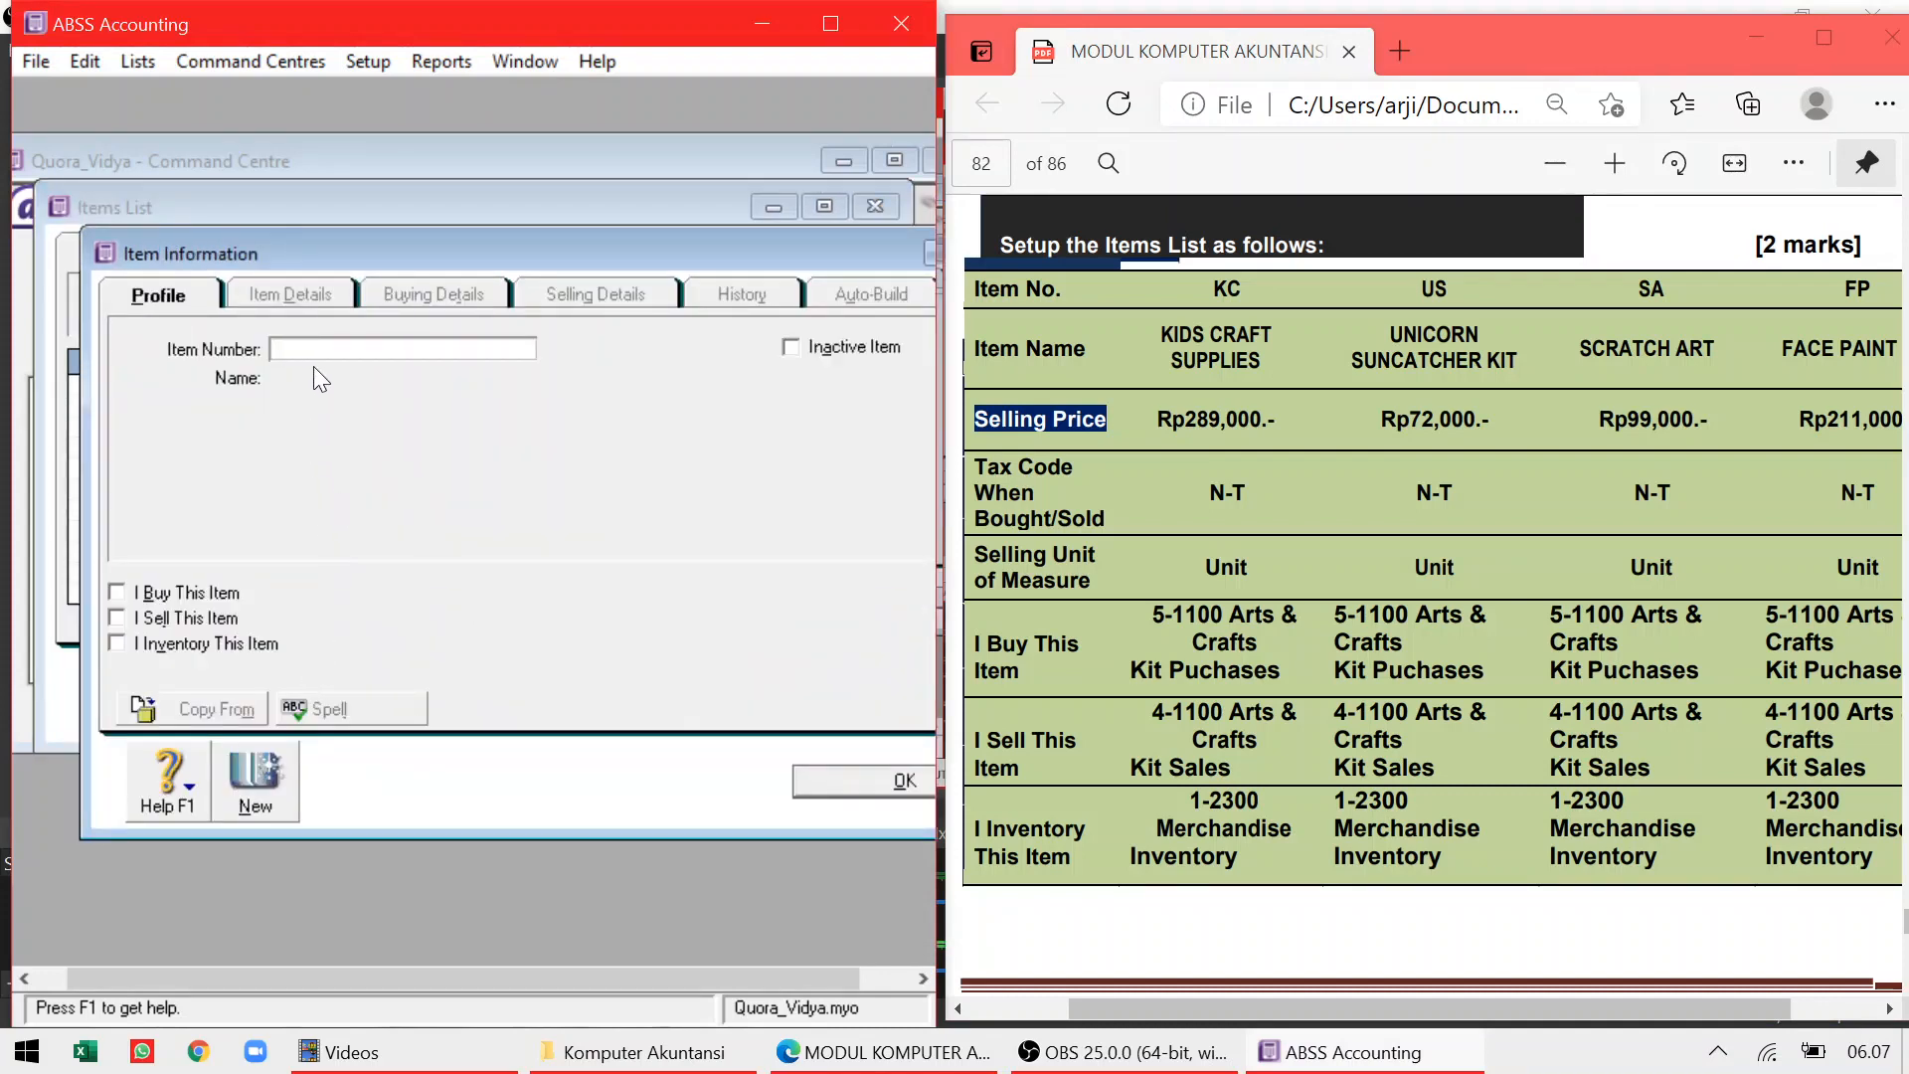
text(KC)
key(Tab)
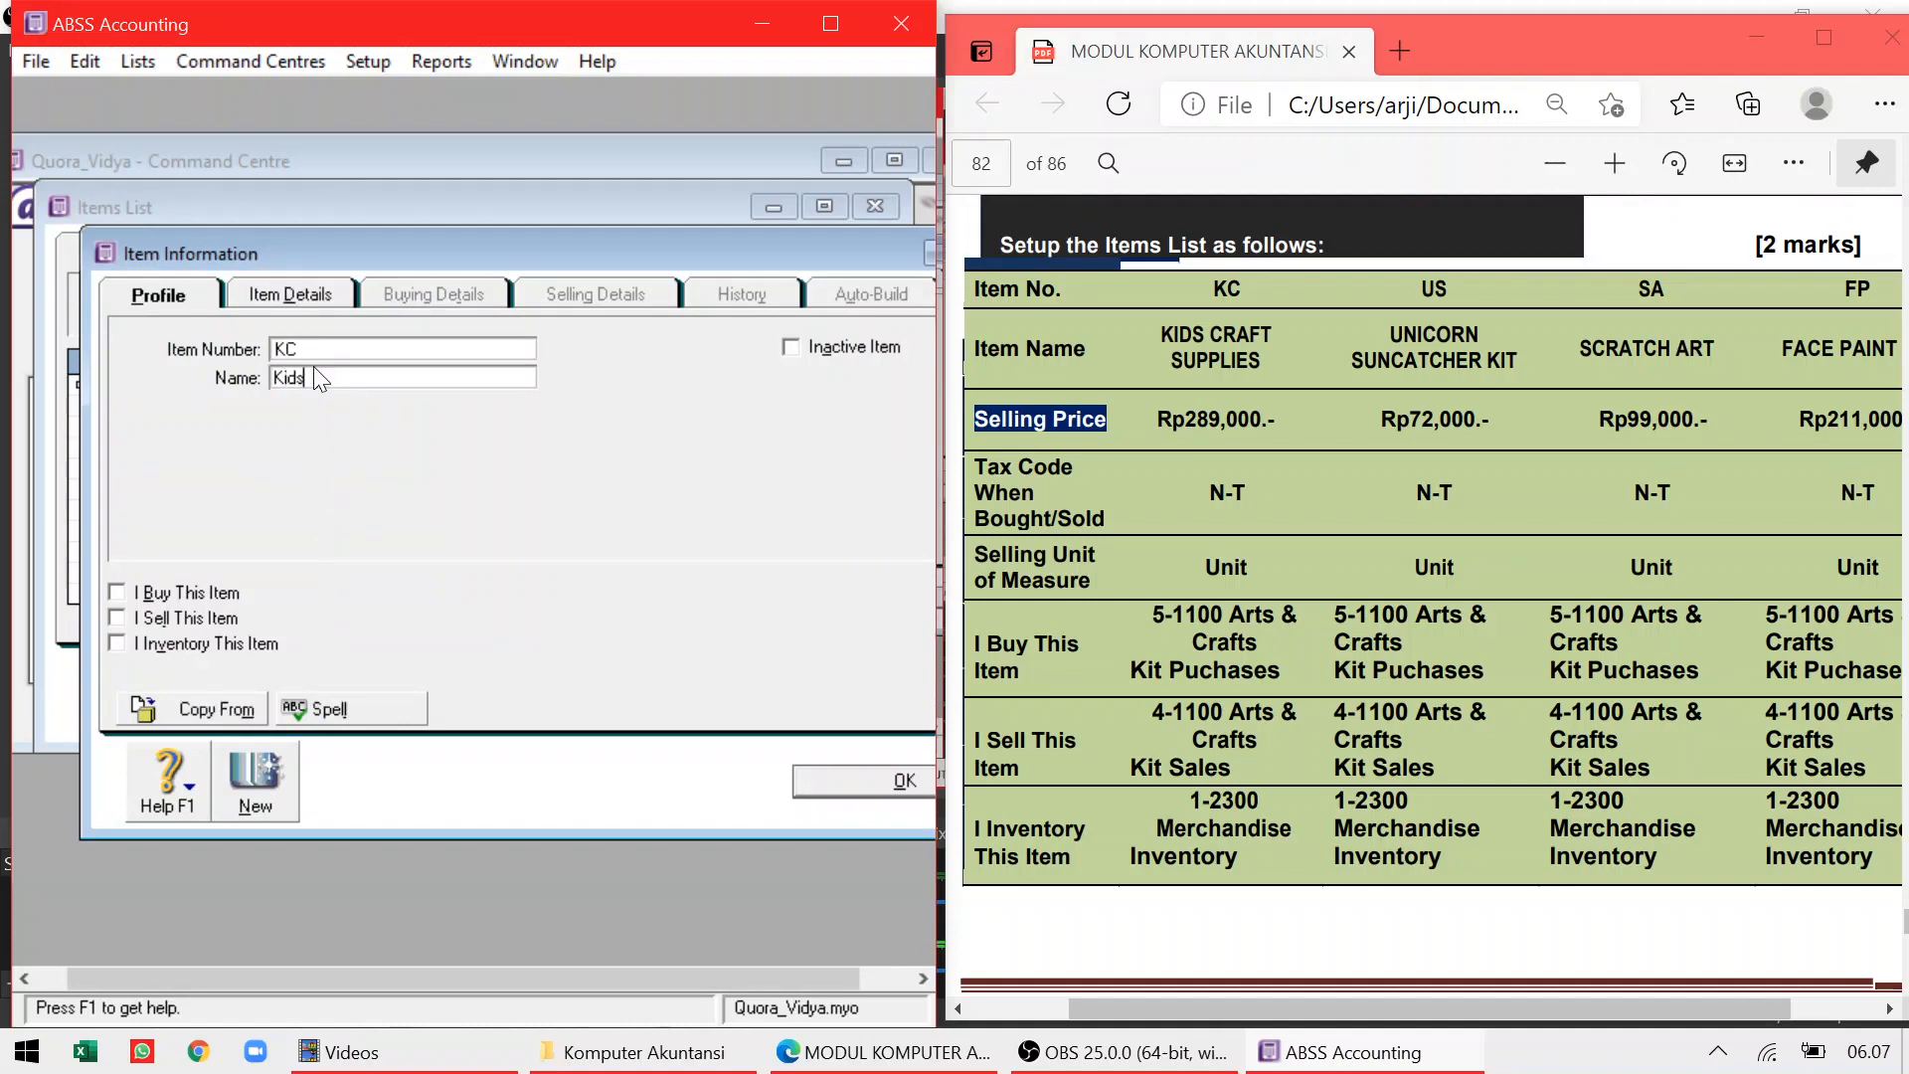
text(Kids Craft Supplies)
key(Tab)
Mark KC as bought, sold and inventoried with accounts 5-1100, 4-1100 and 1-2300
click(116, 593)
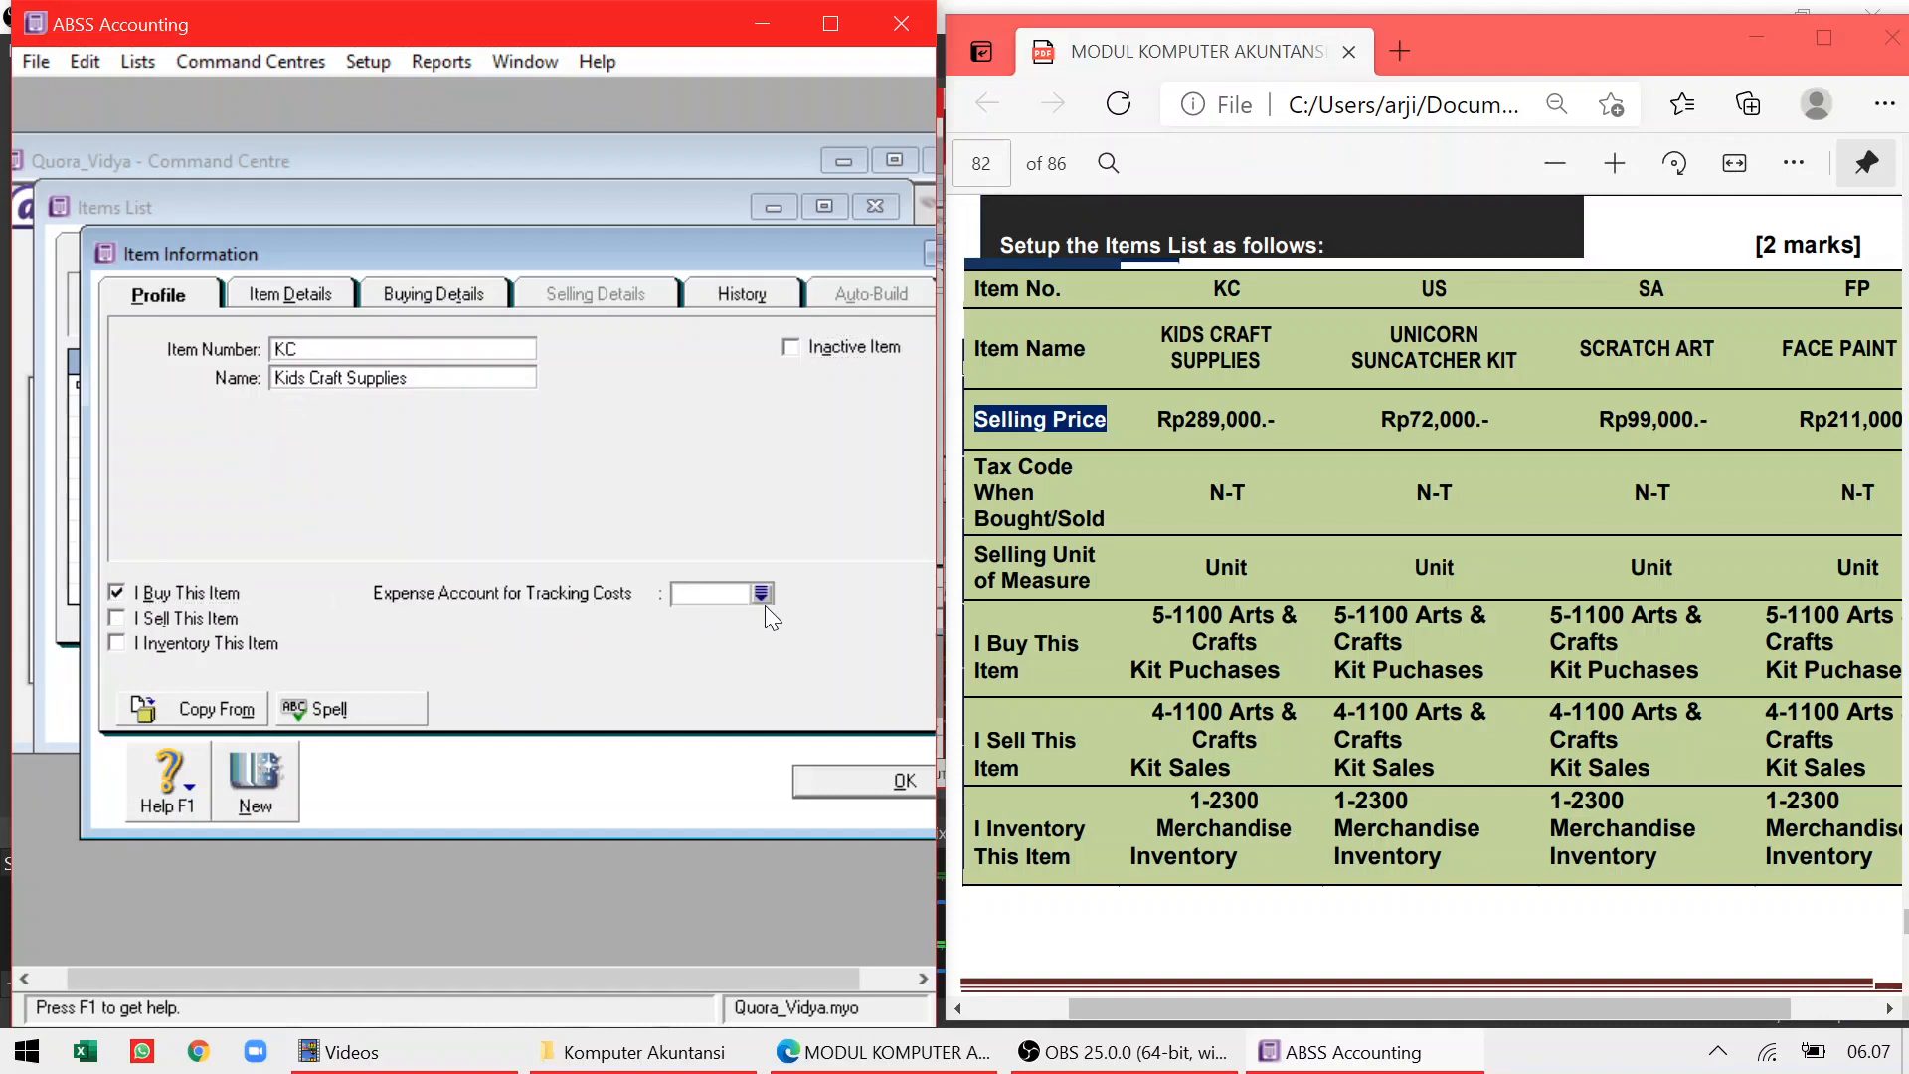
click(762, 595)
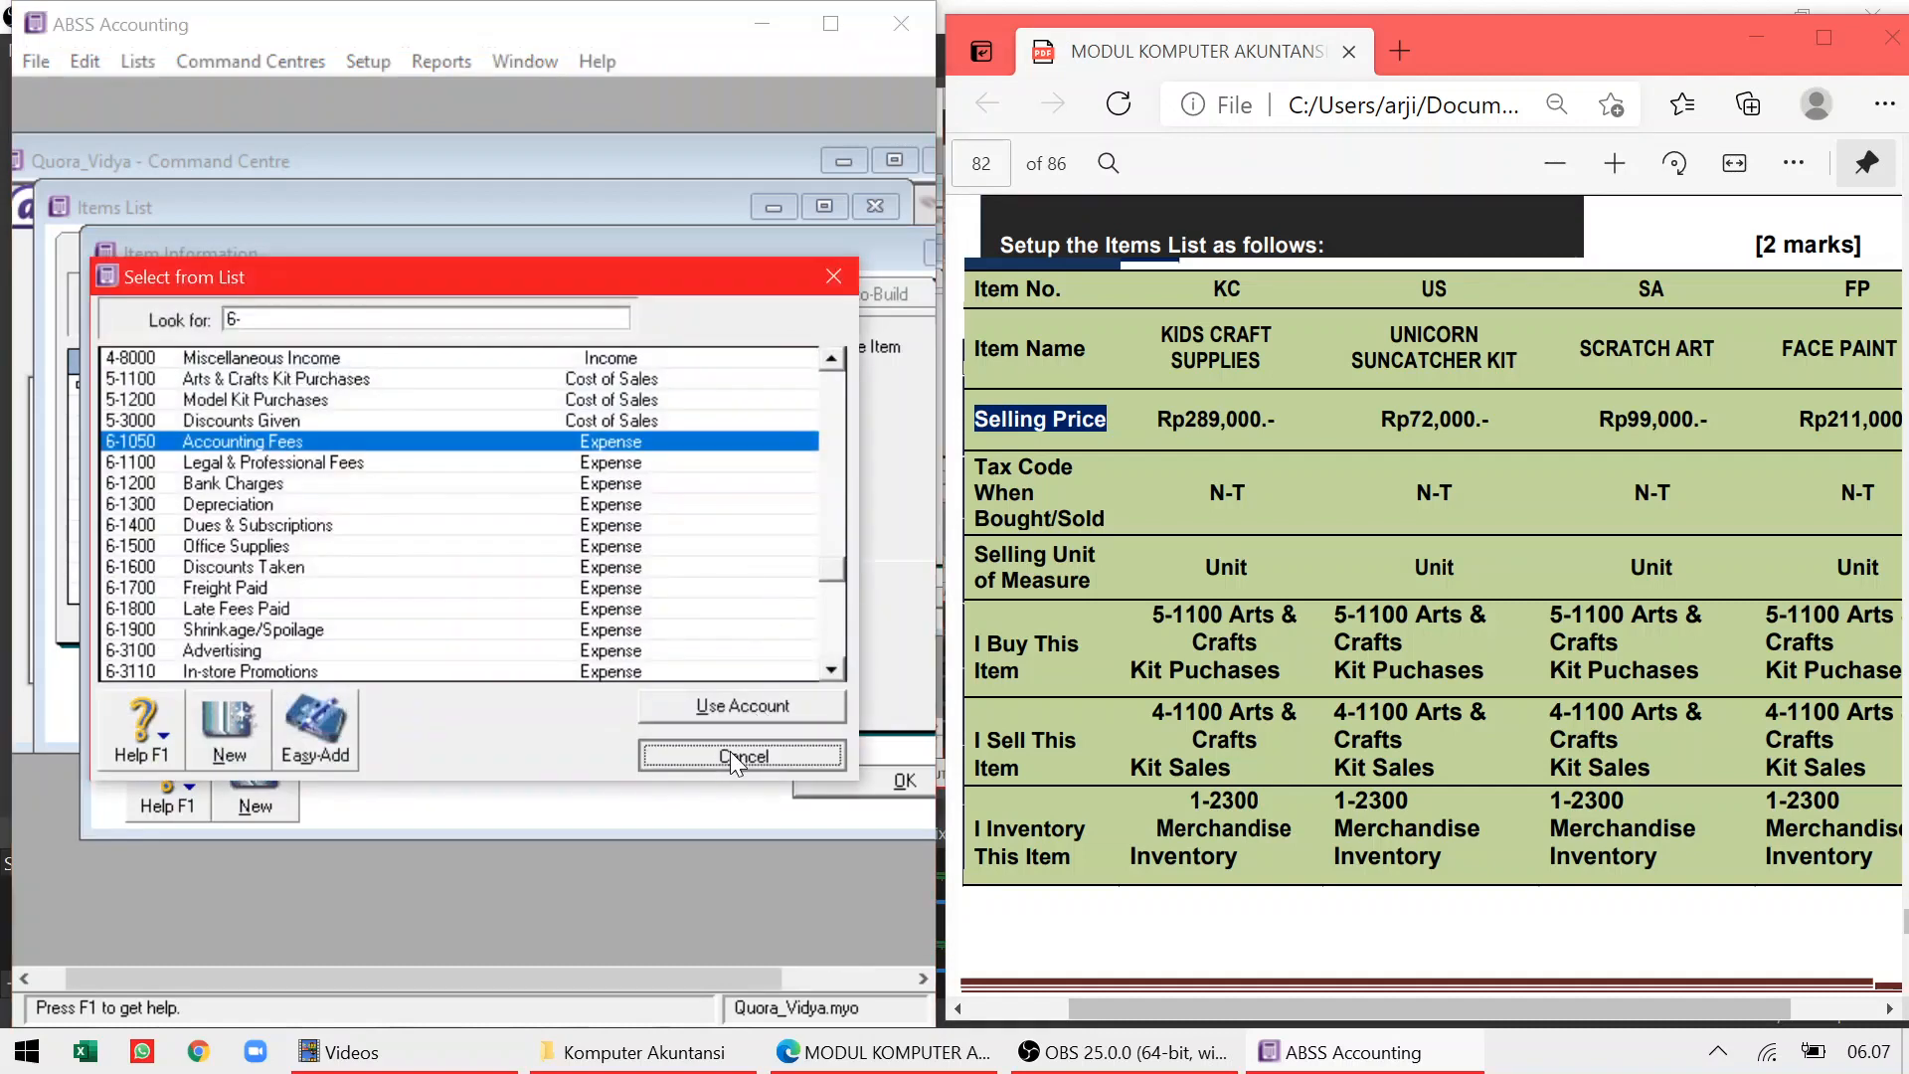
click(731, 753)
text(5-)
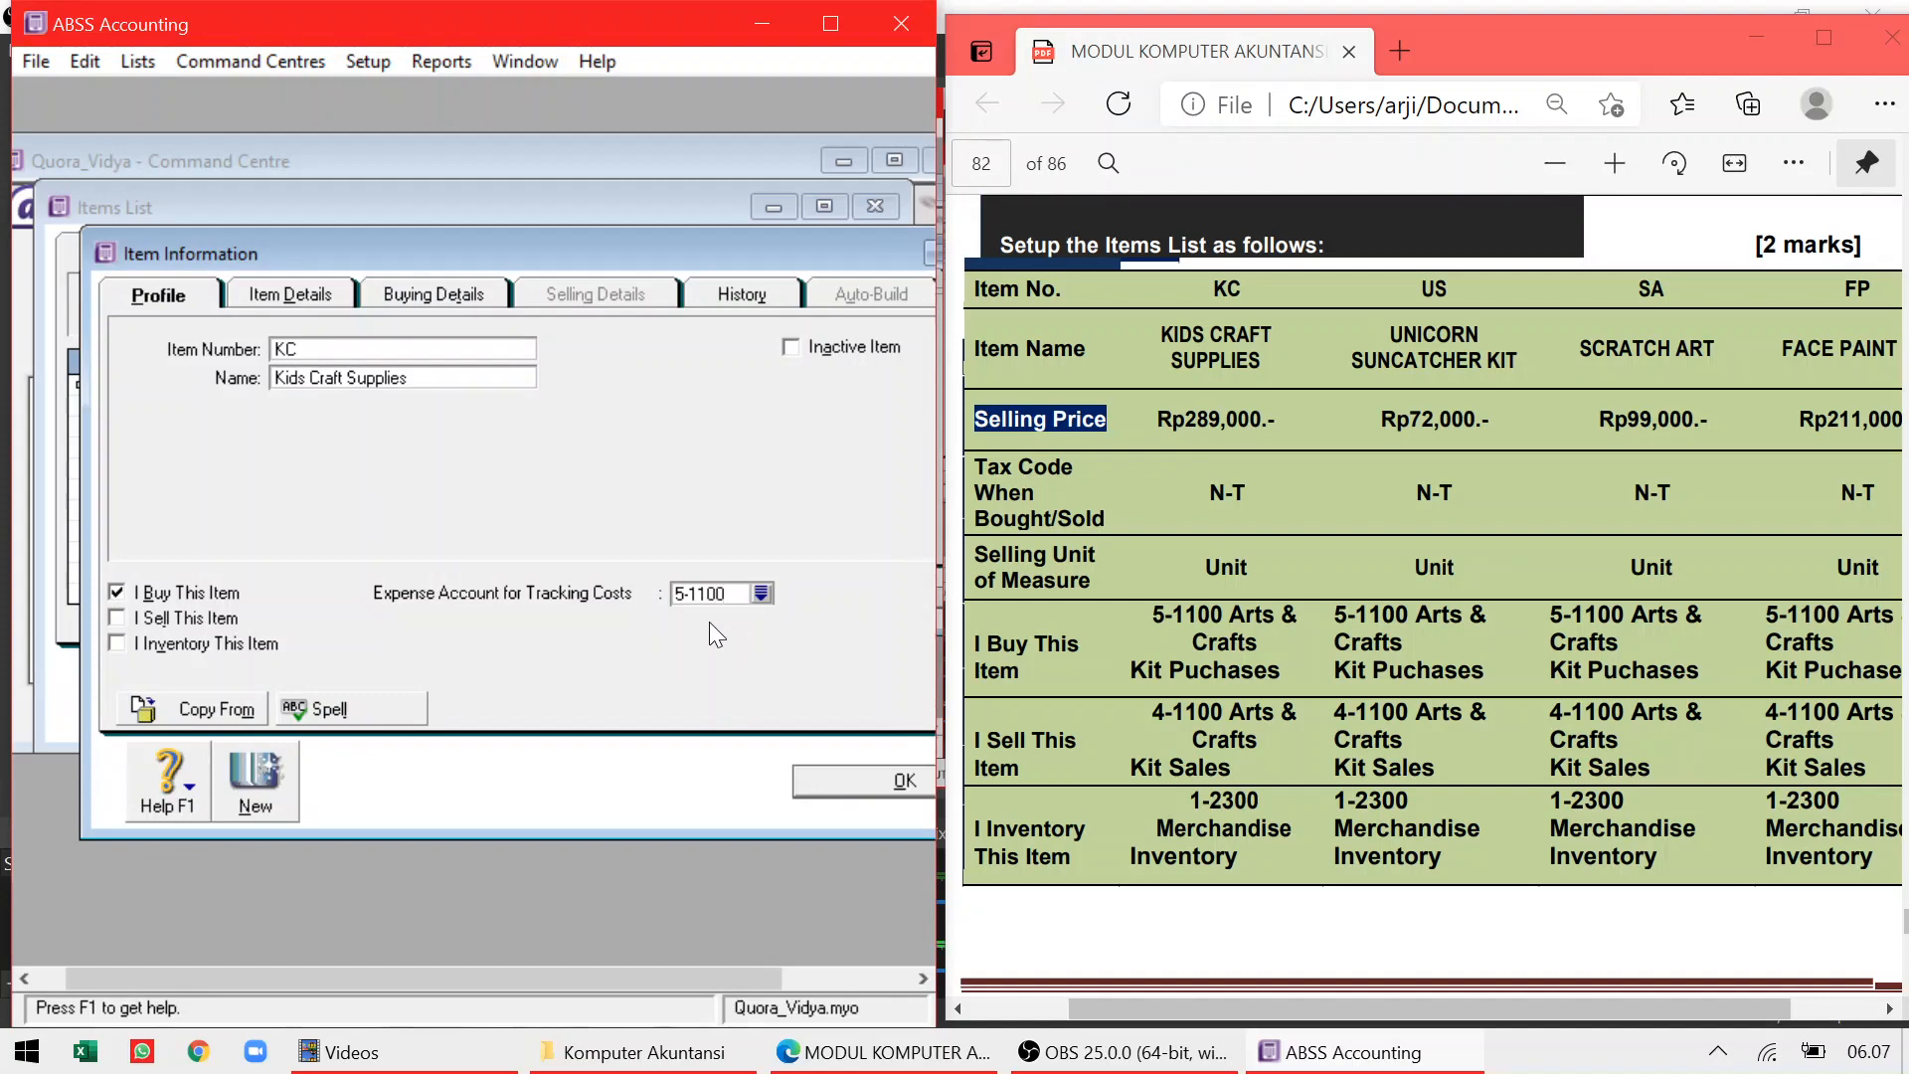
text(1100)
key(Tab)
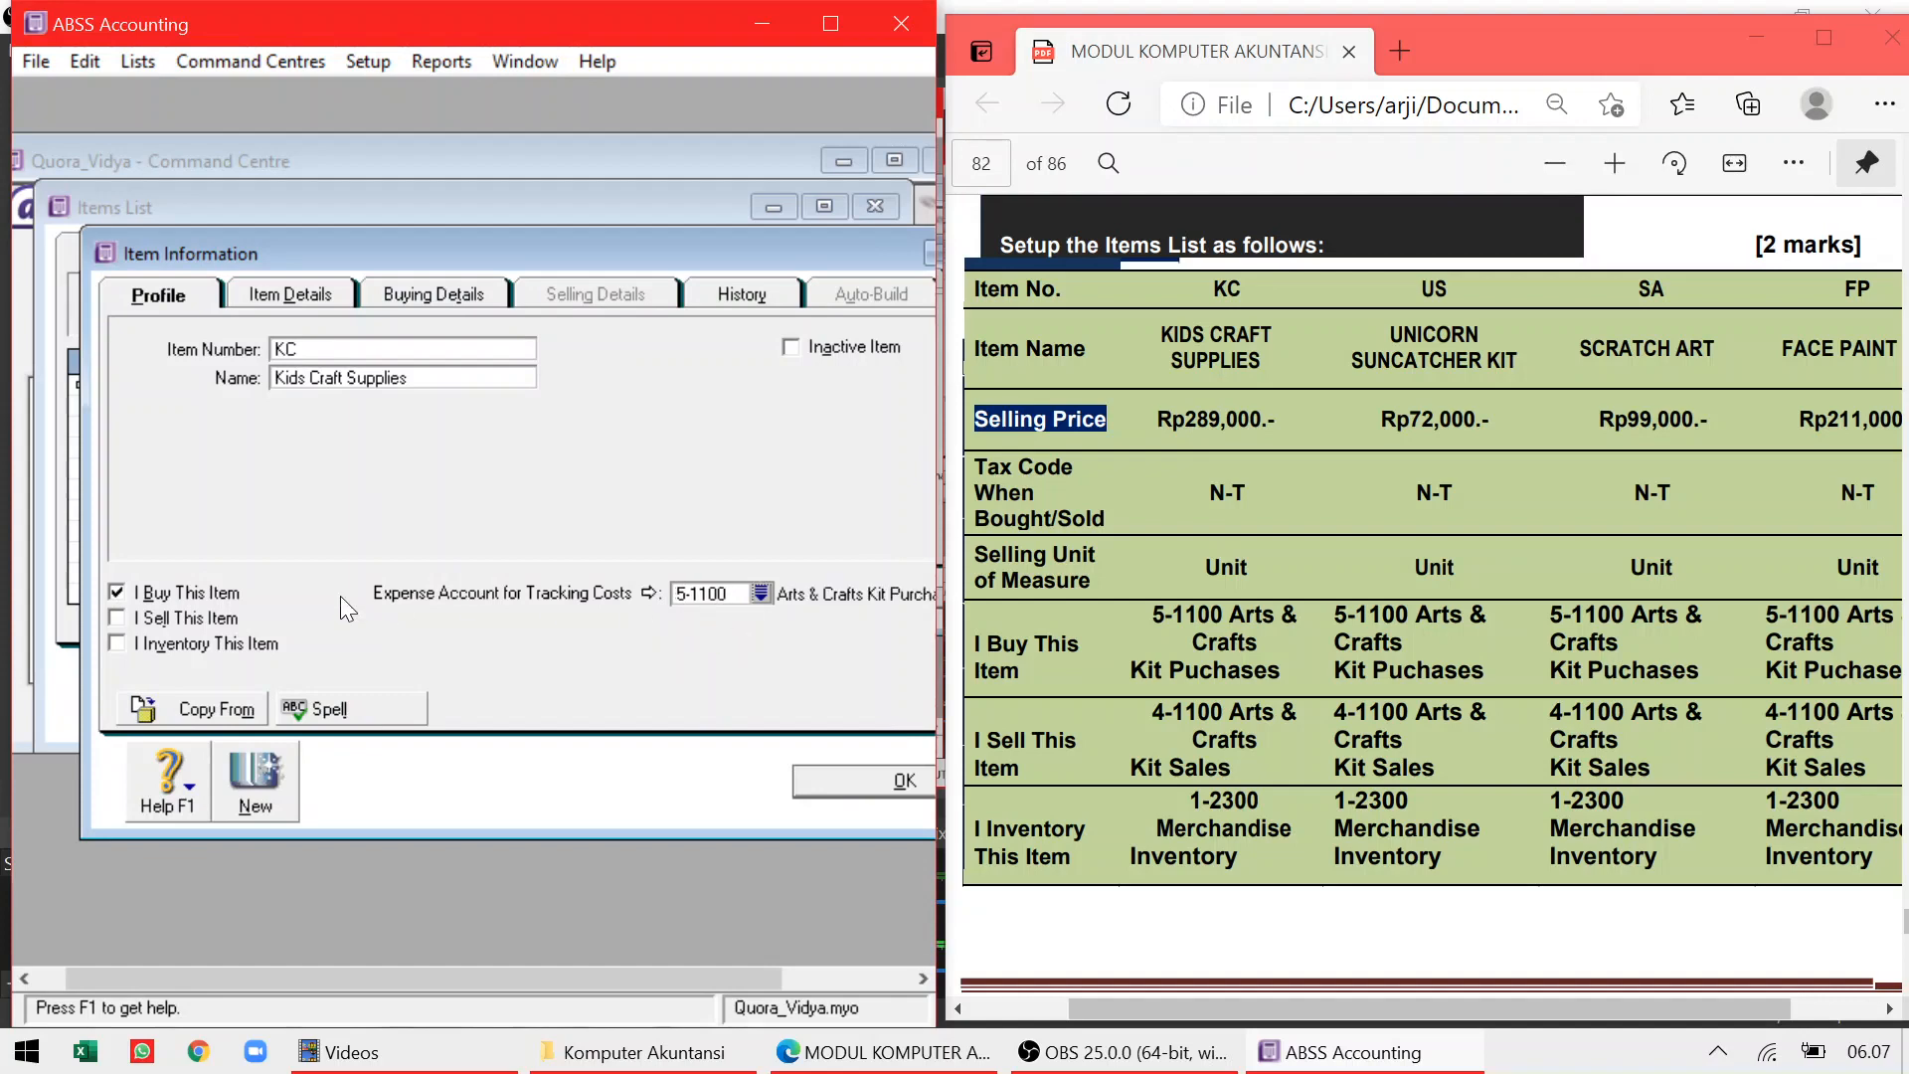
click(118, 619)
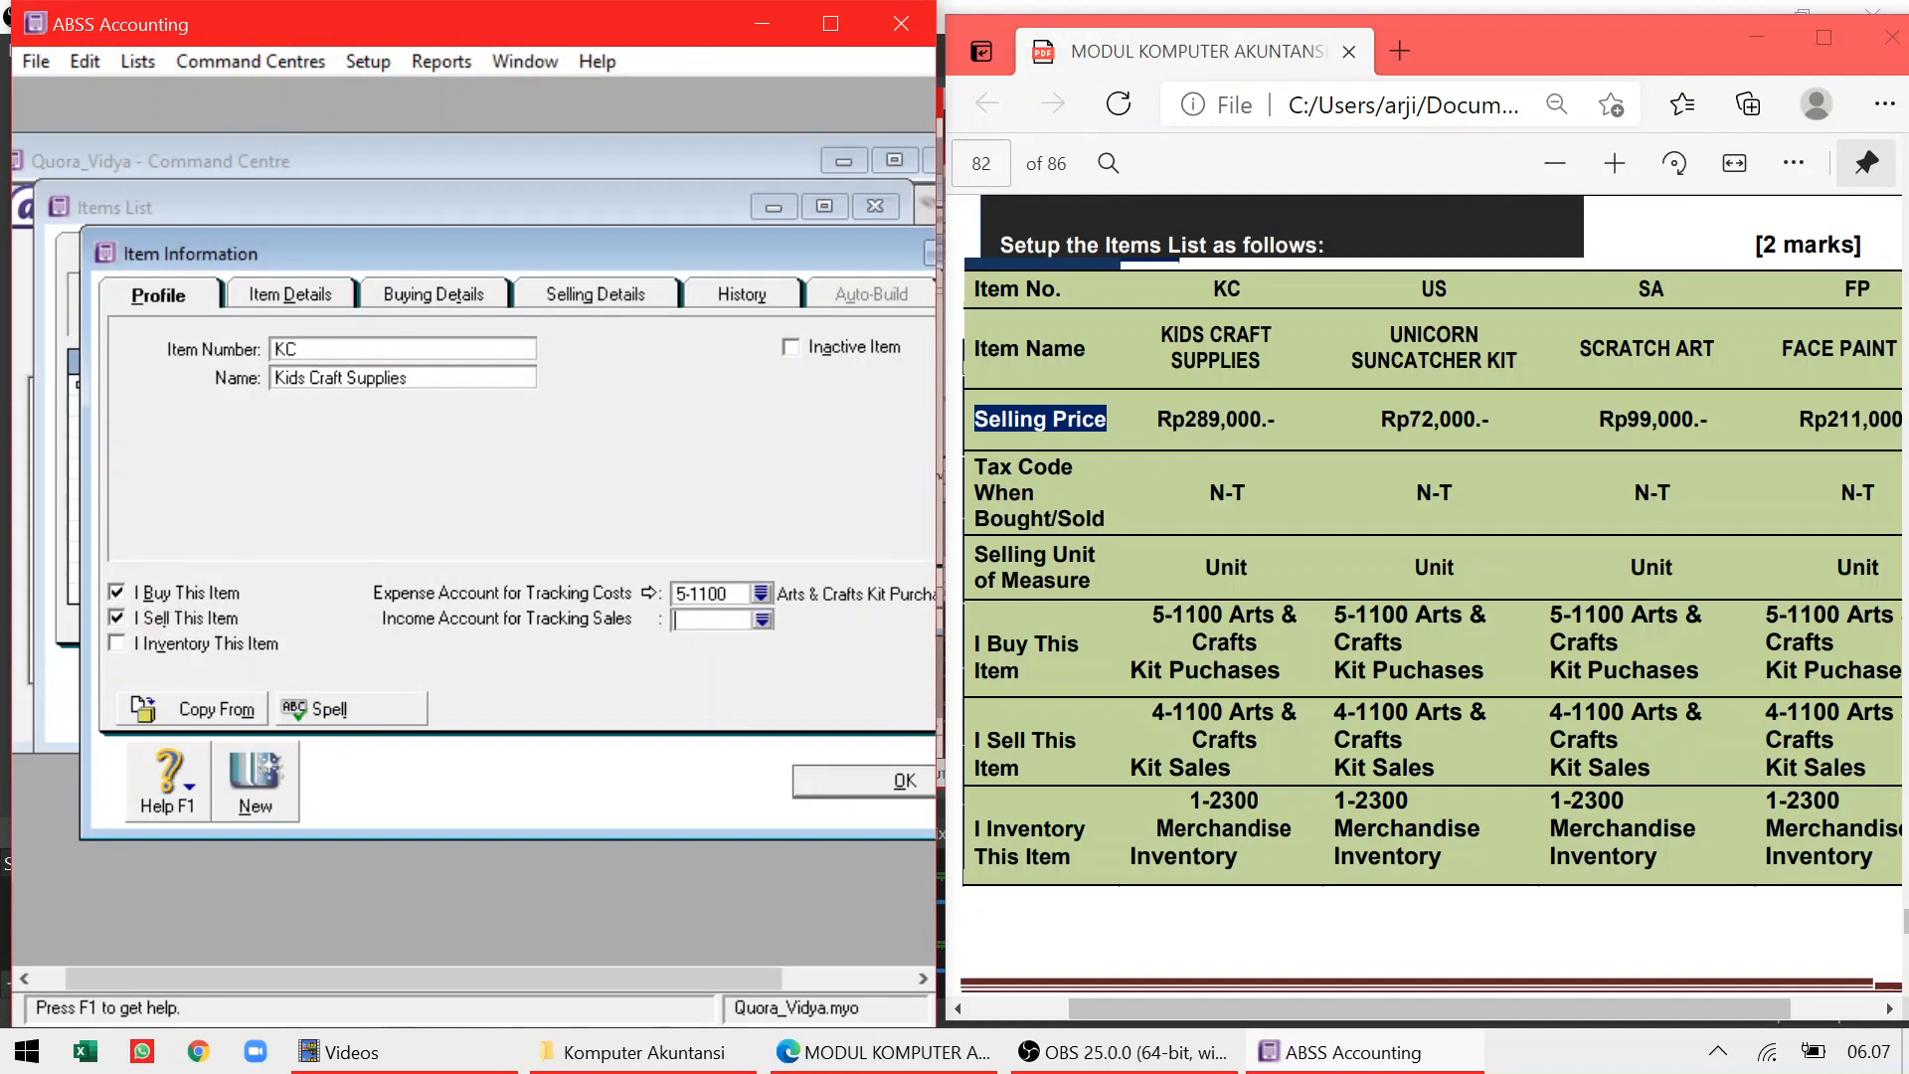
text(4-1100)
click(116, 642)
click(704, 647)
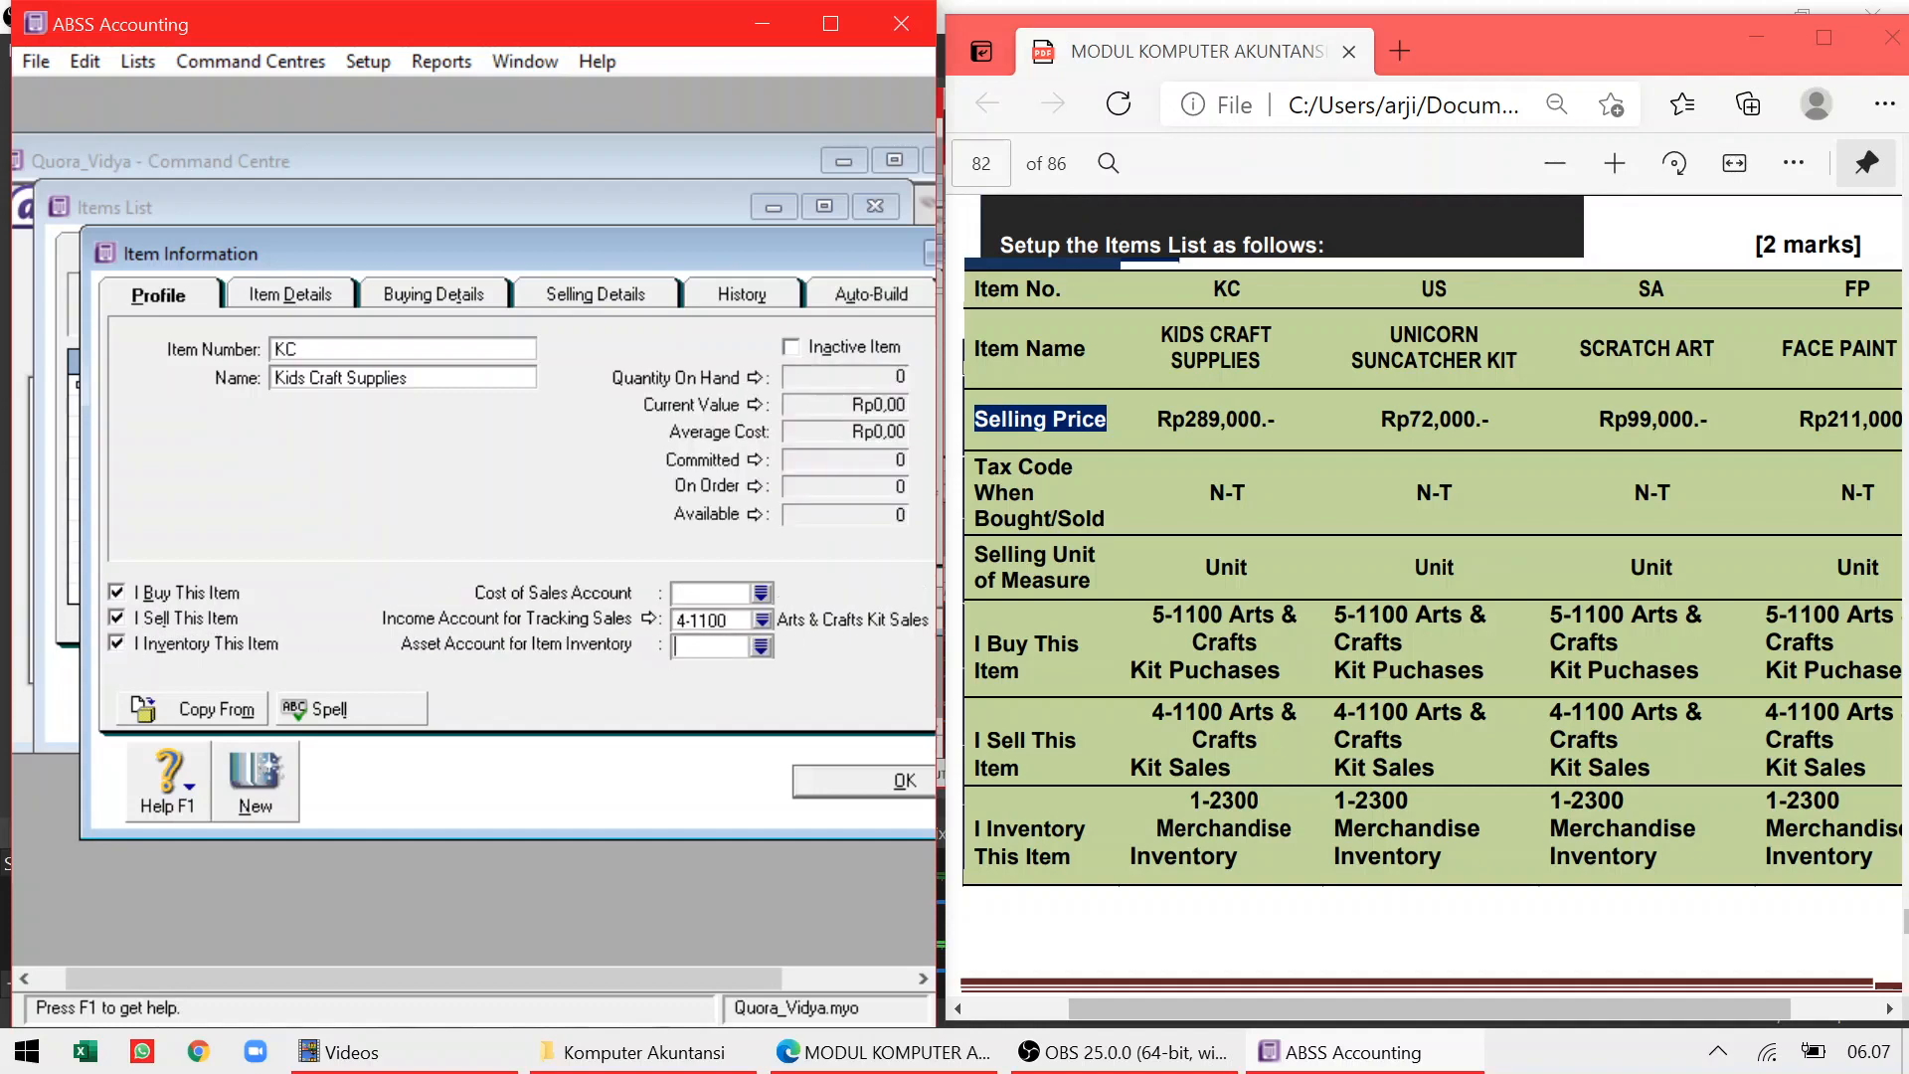
text(1-2300)
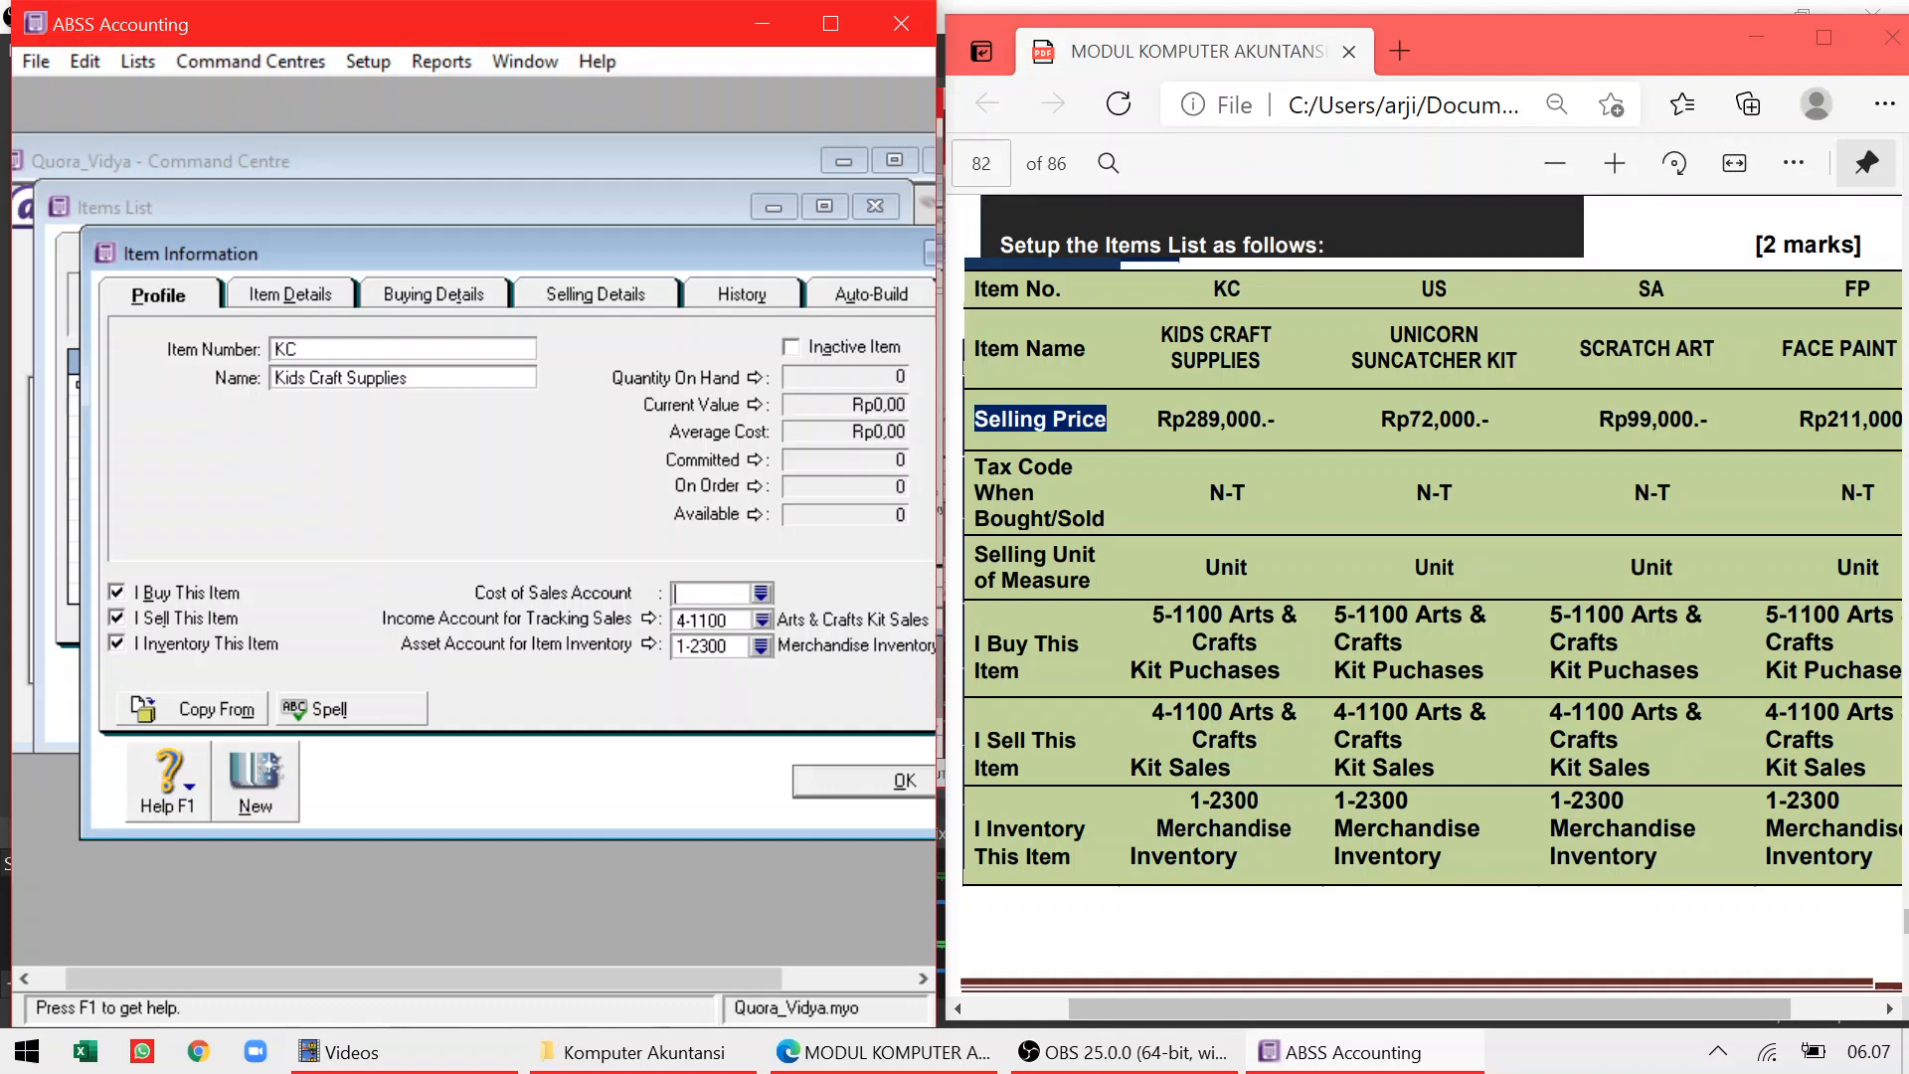
text(5-1100)
key(Tab)
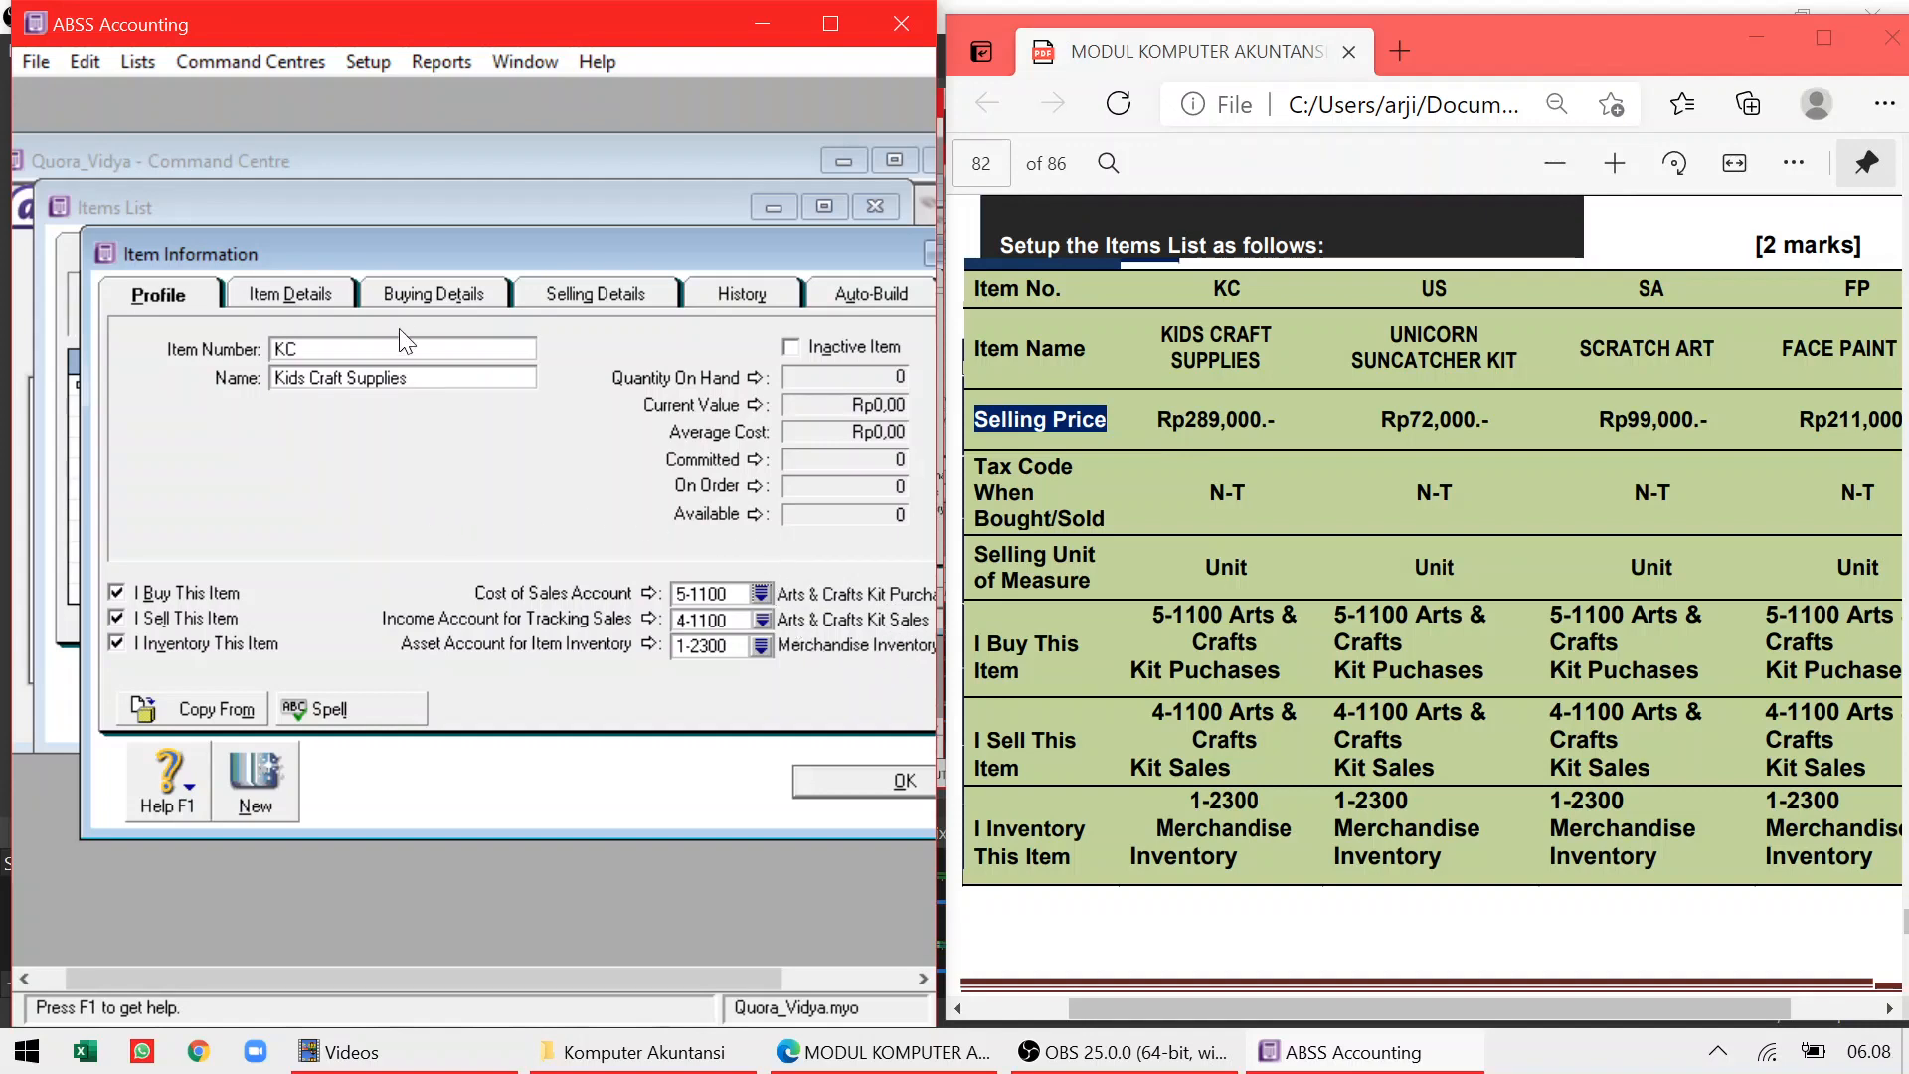
click(596, 298)
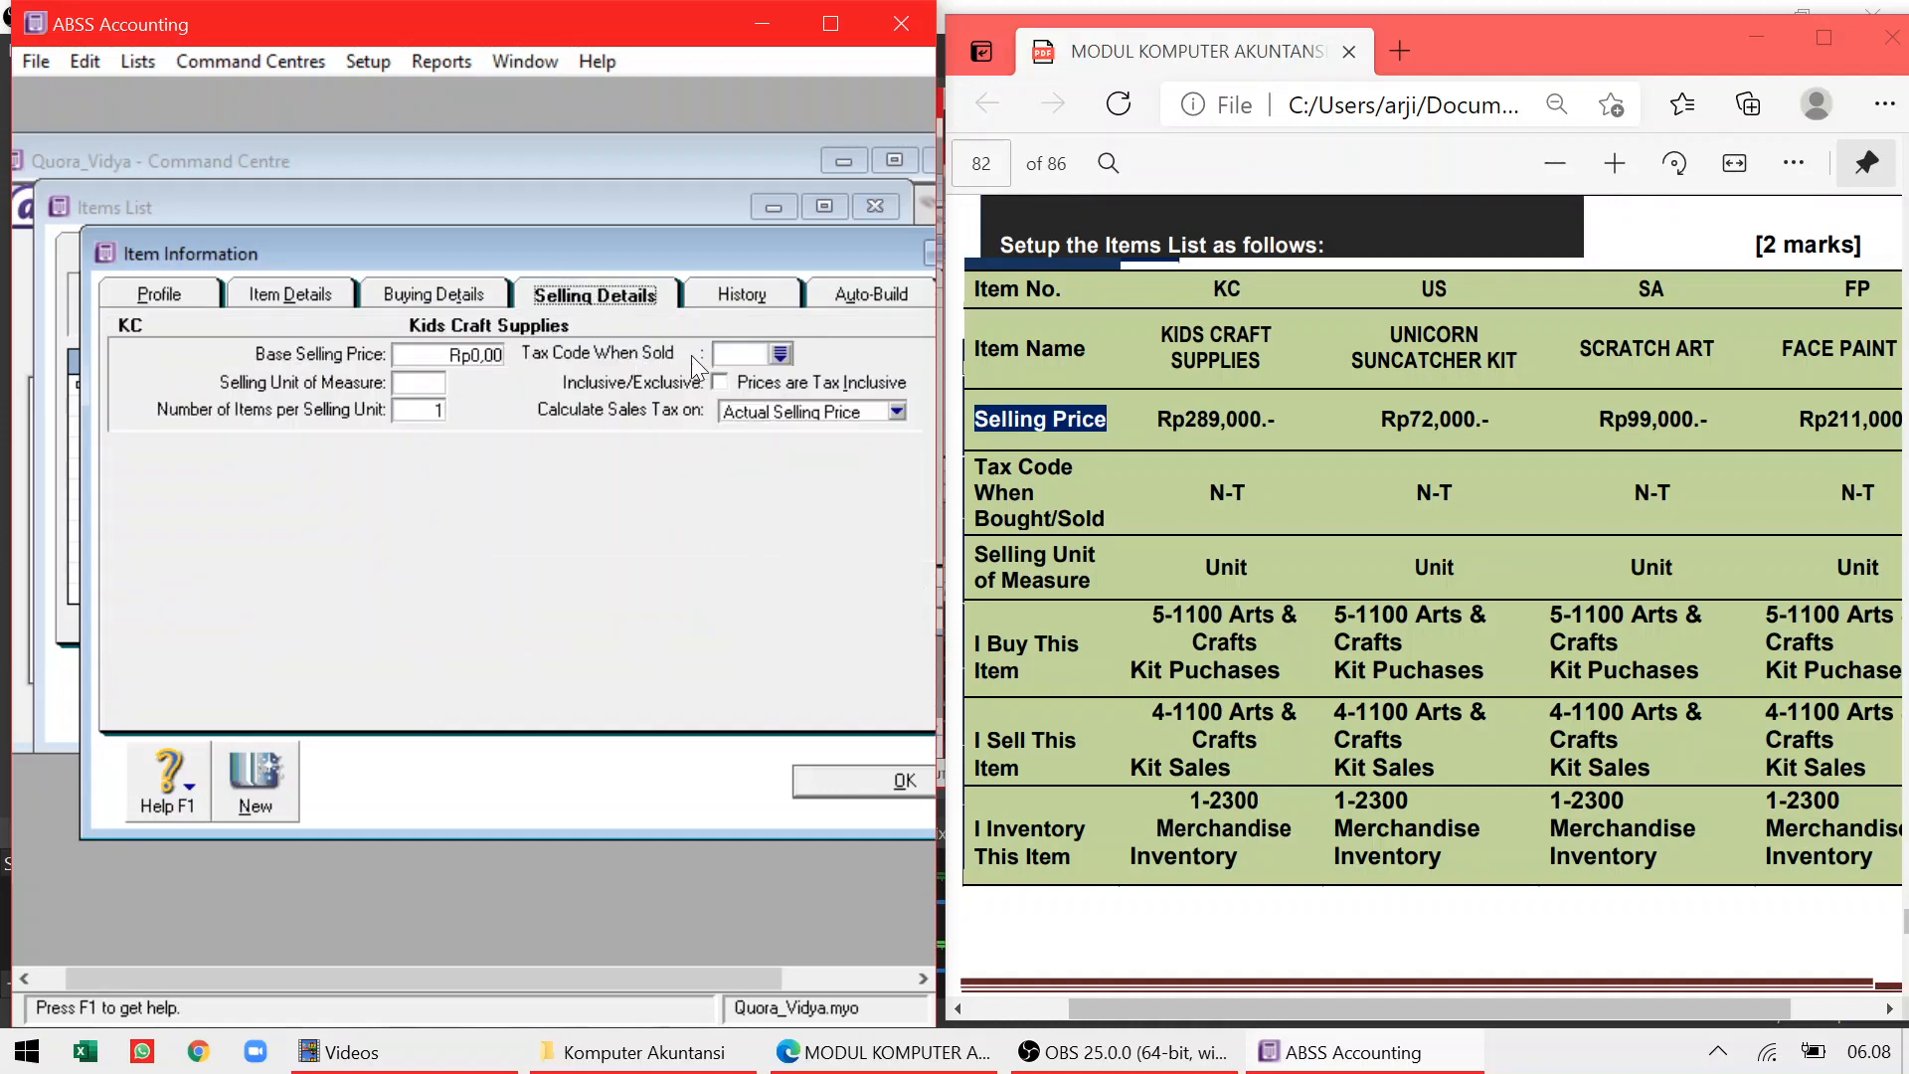
Enter a base selling price of 289000 (Rp289.000,00) for Kids Craft Supplies
key(Tab)
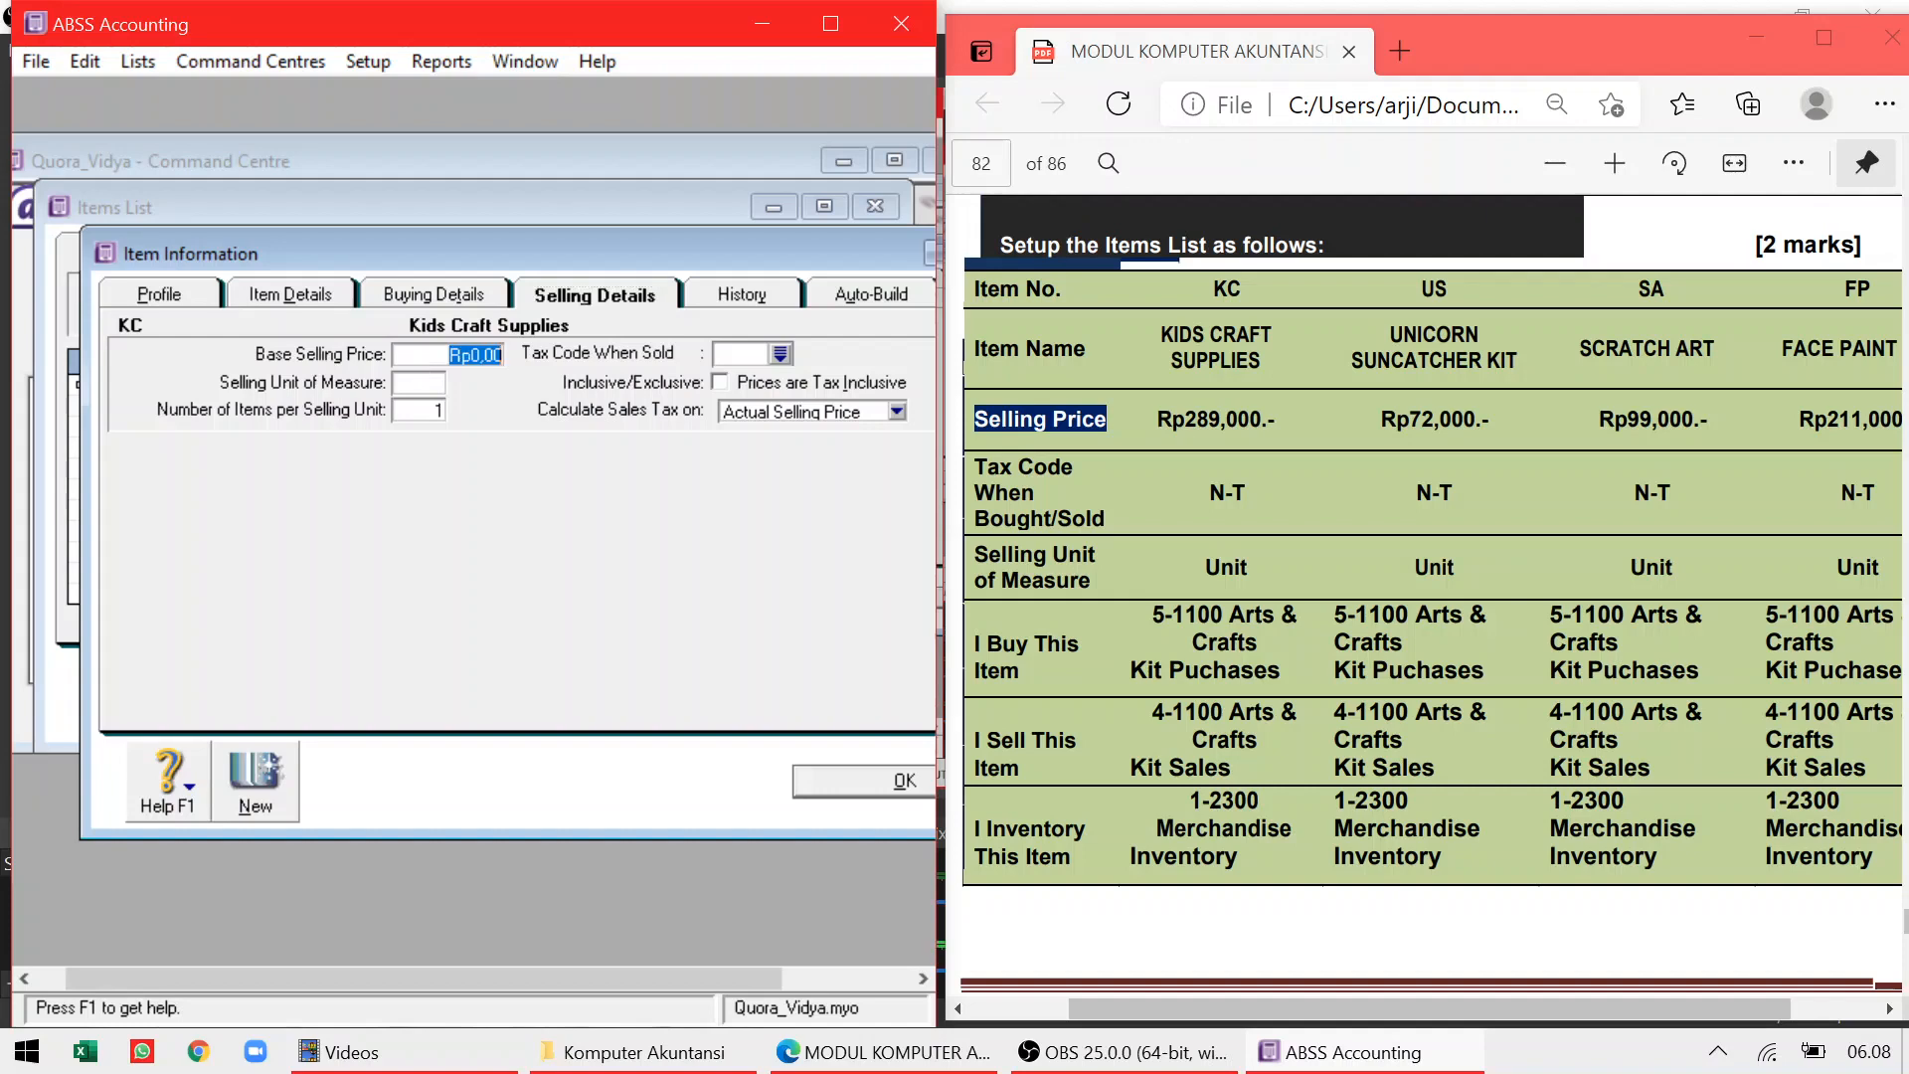
text(289)
key(minus)
key(minus)
key(minus)
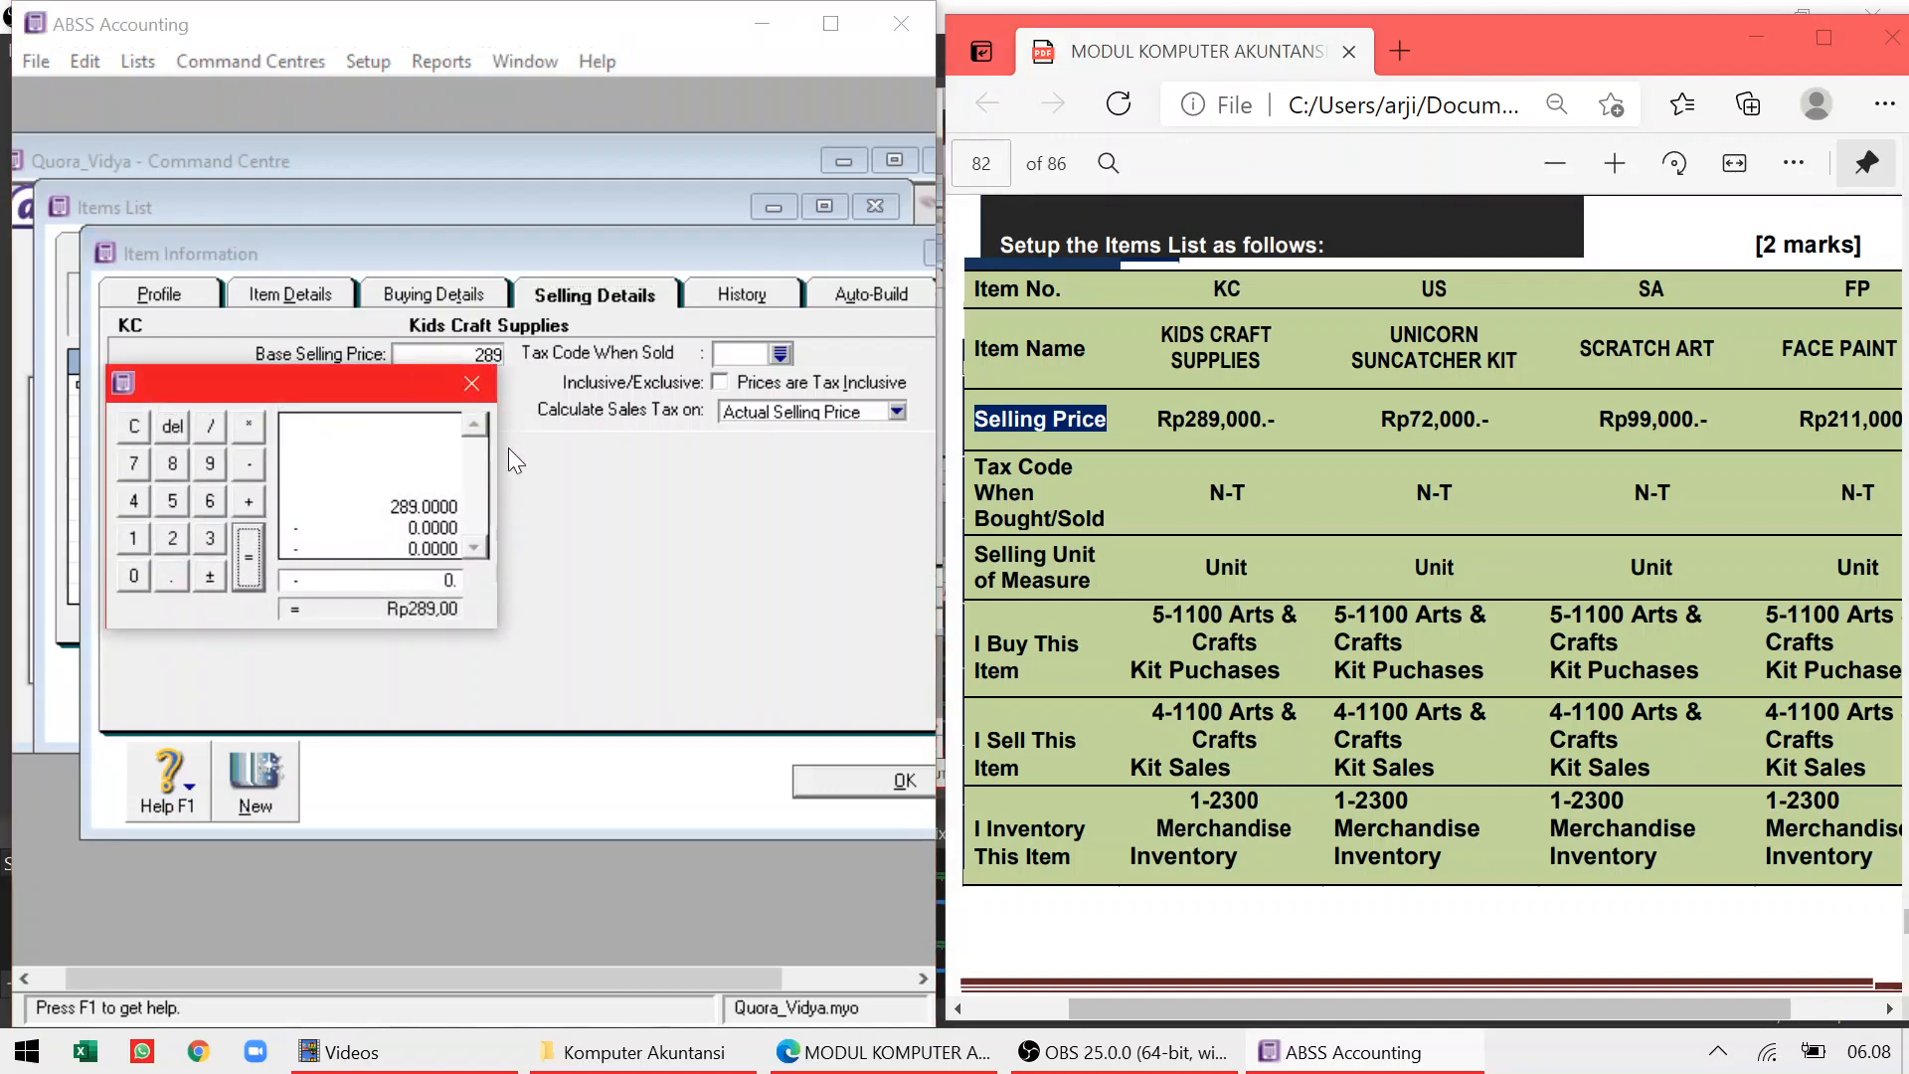
click(469, 382)
text(000)
key(Tab)
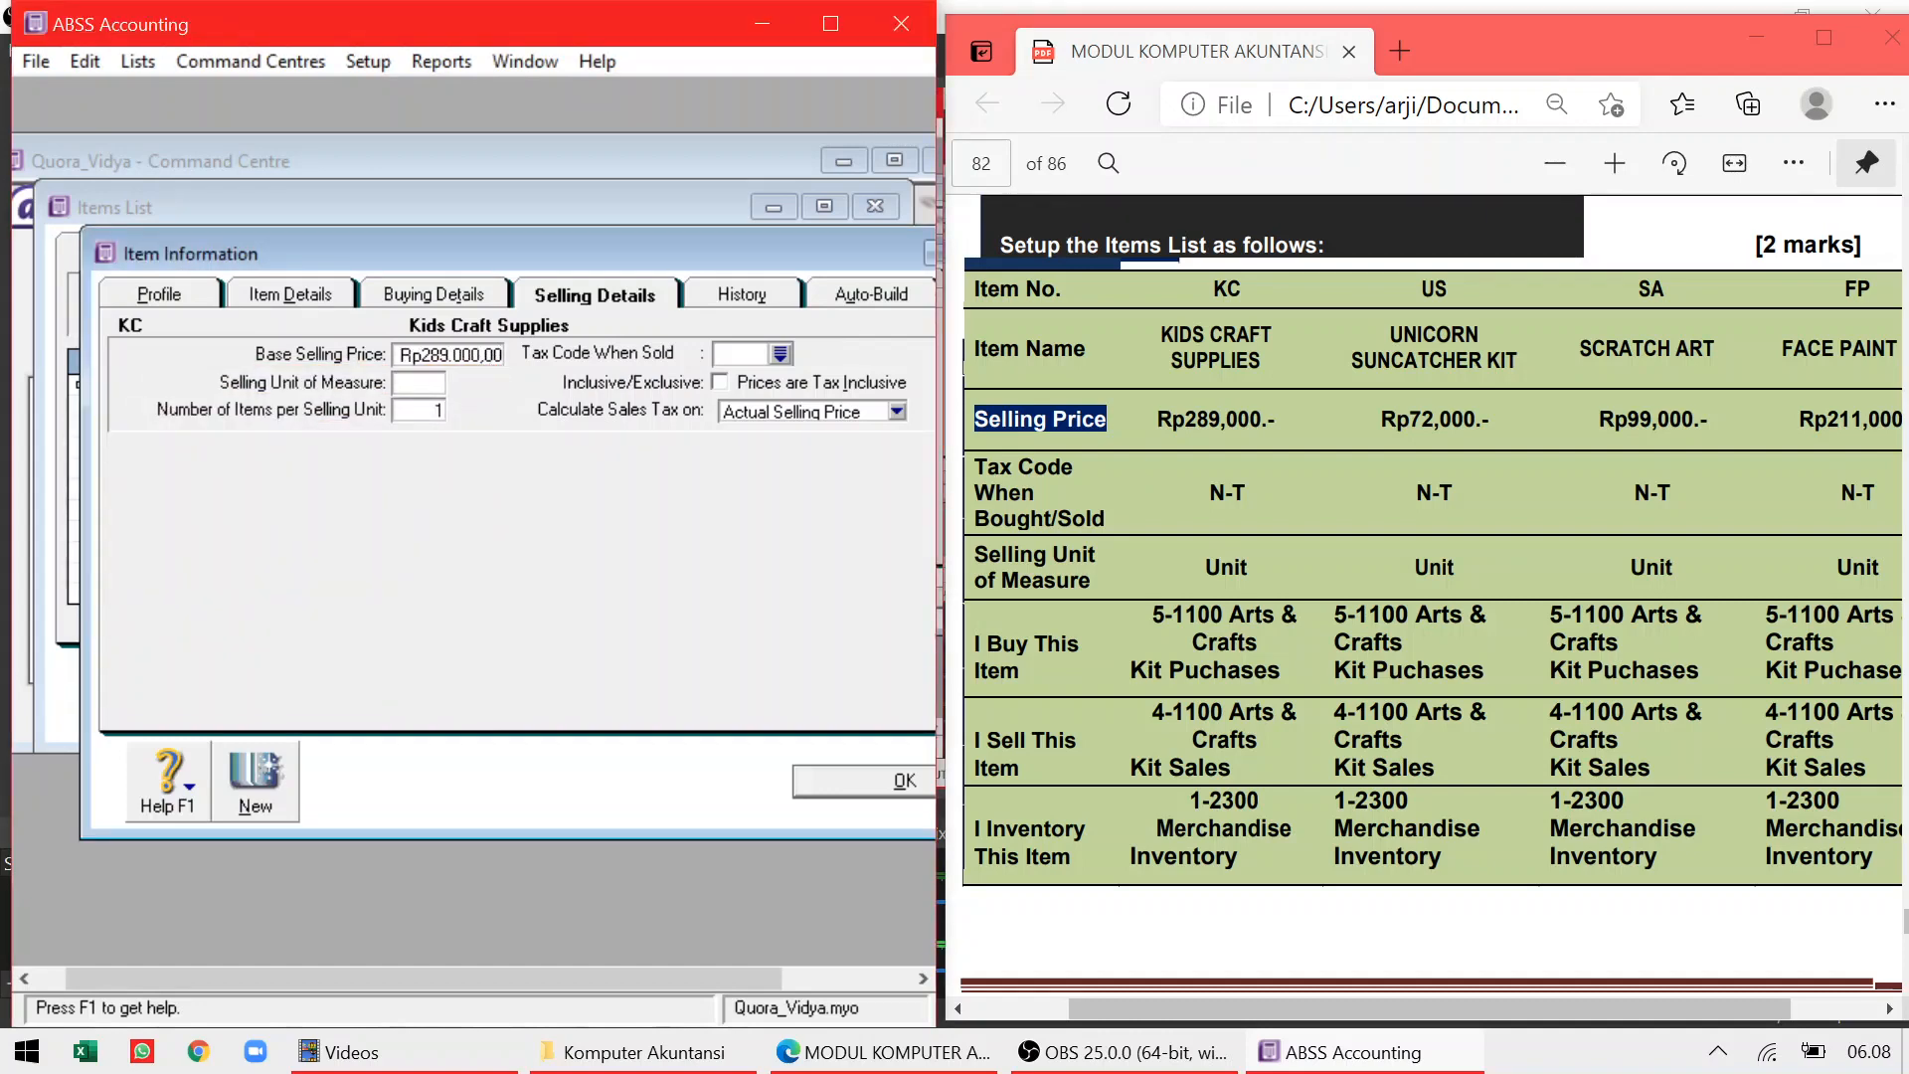
Choose N-T as the tax code when sold and Unit as the selling unit
click(780, 354)
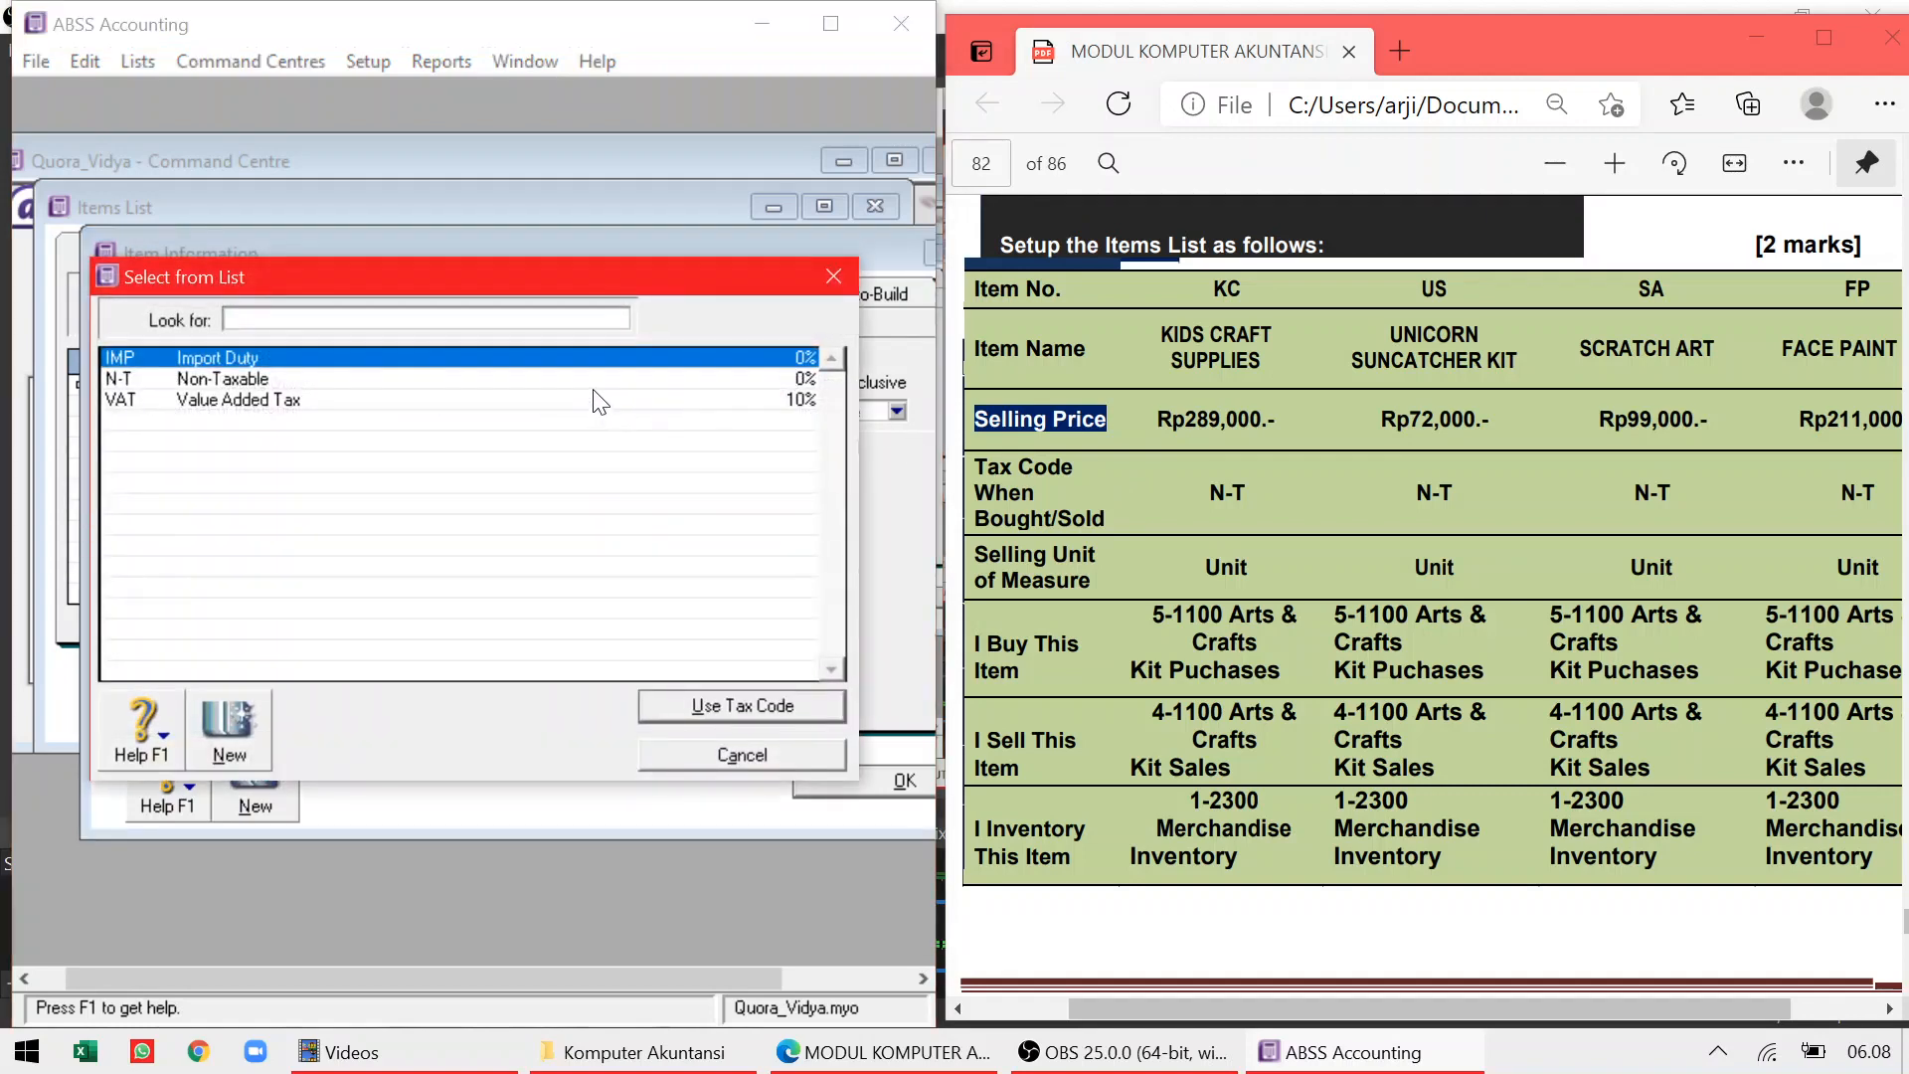
click(595, 400)
click(784, 360)
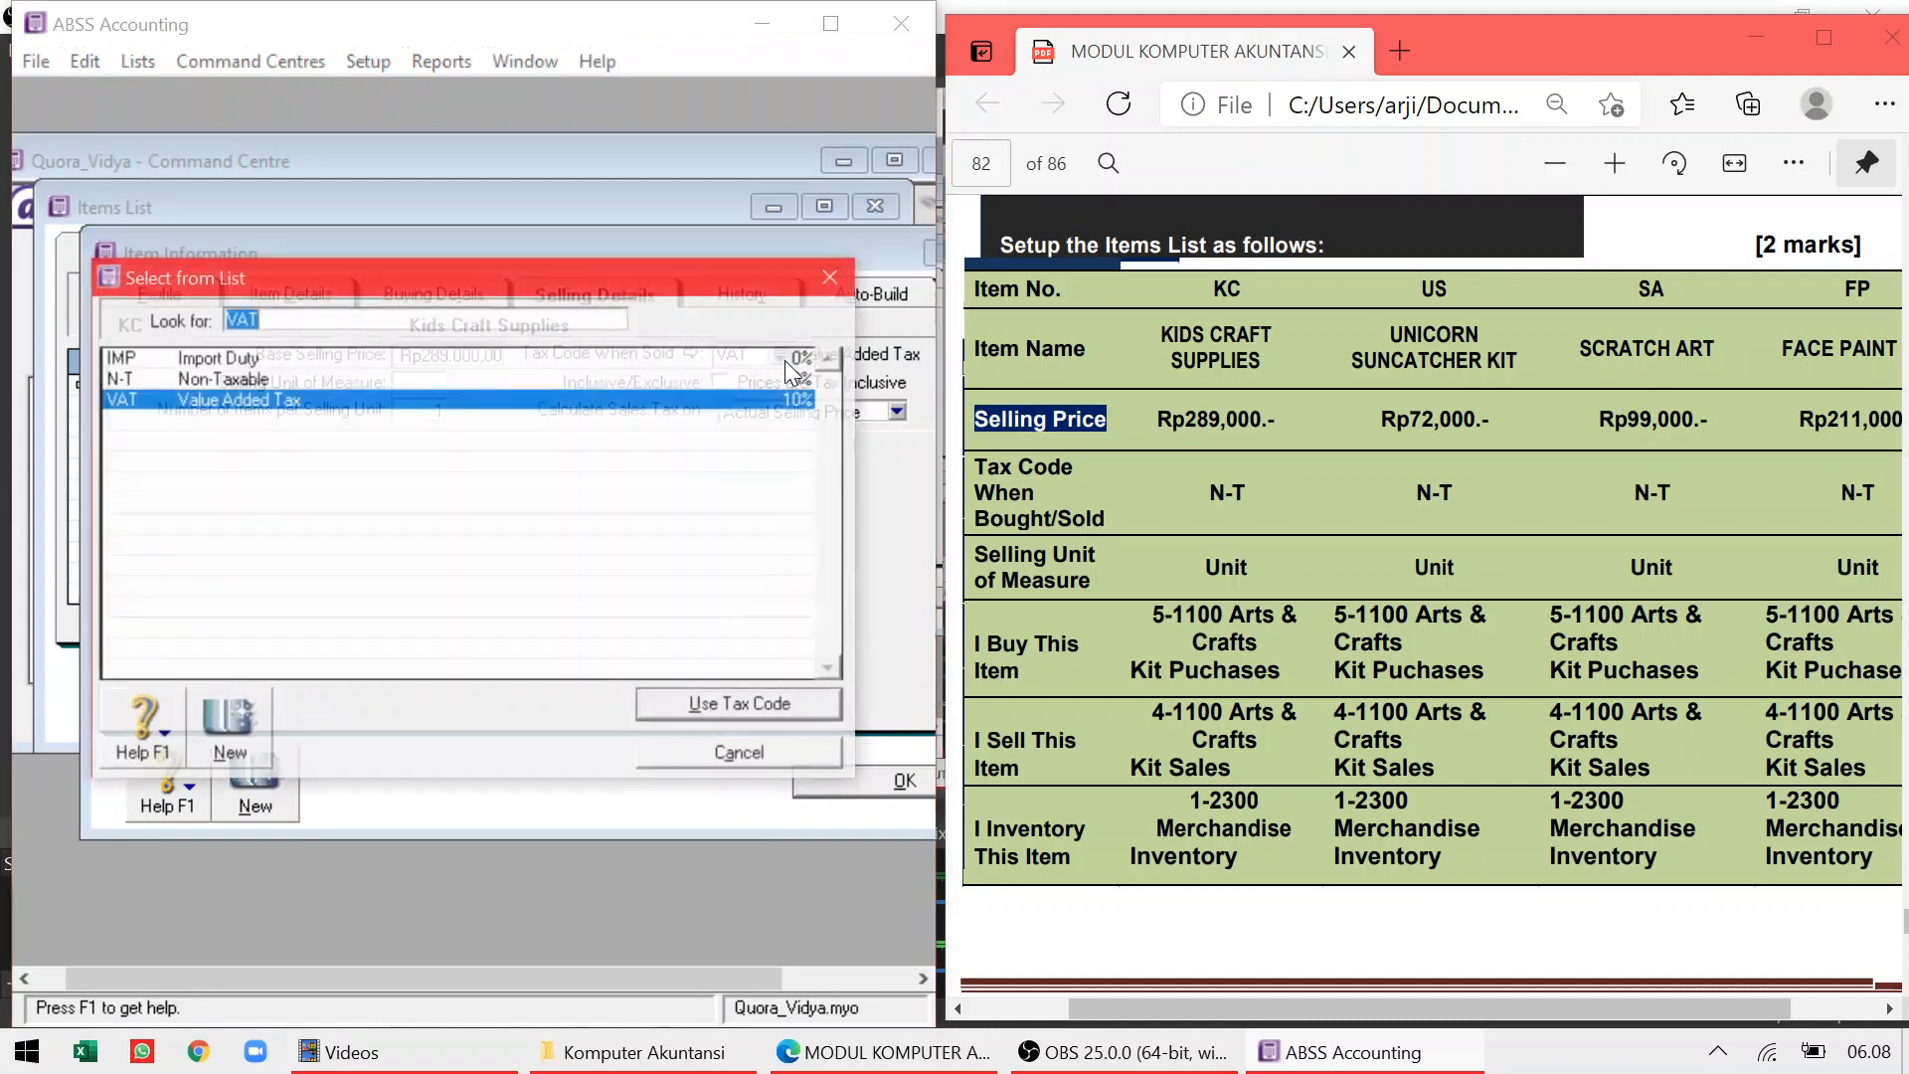
double_click(563, 380)
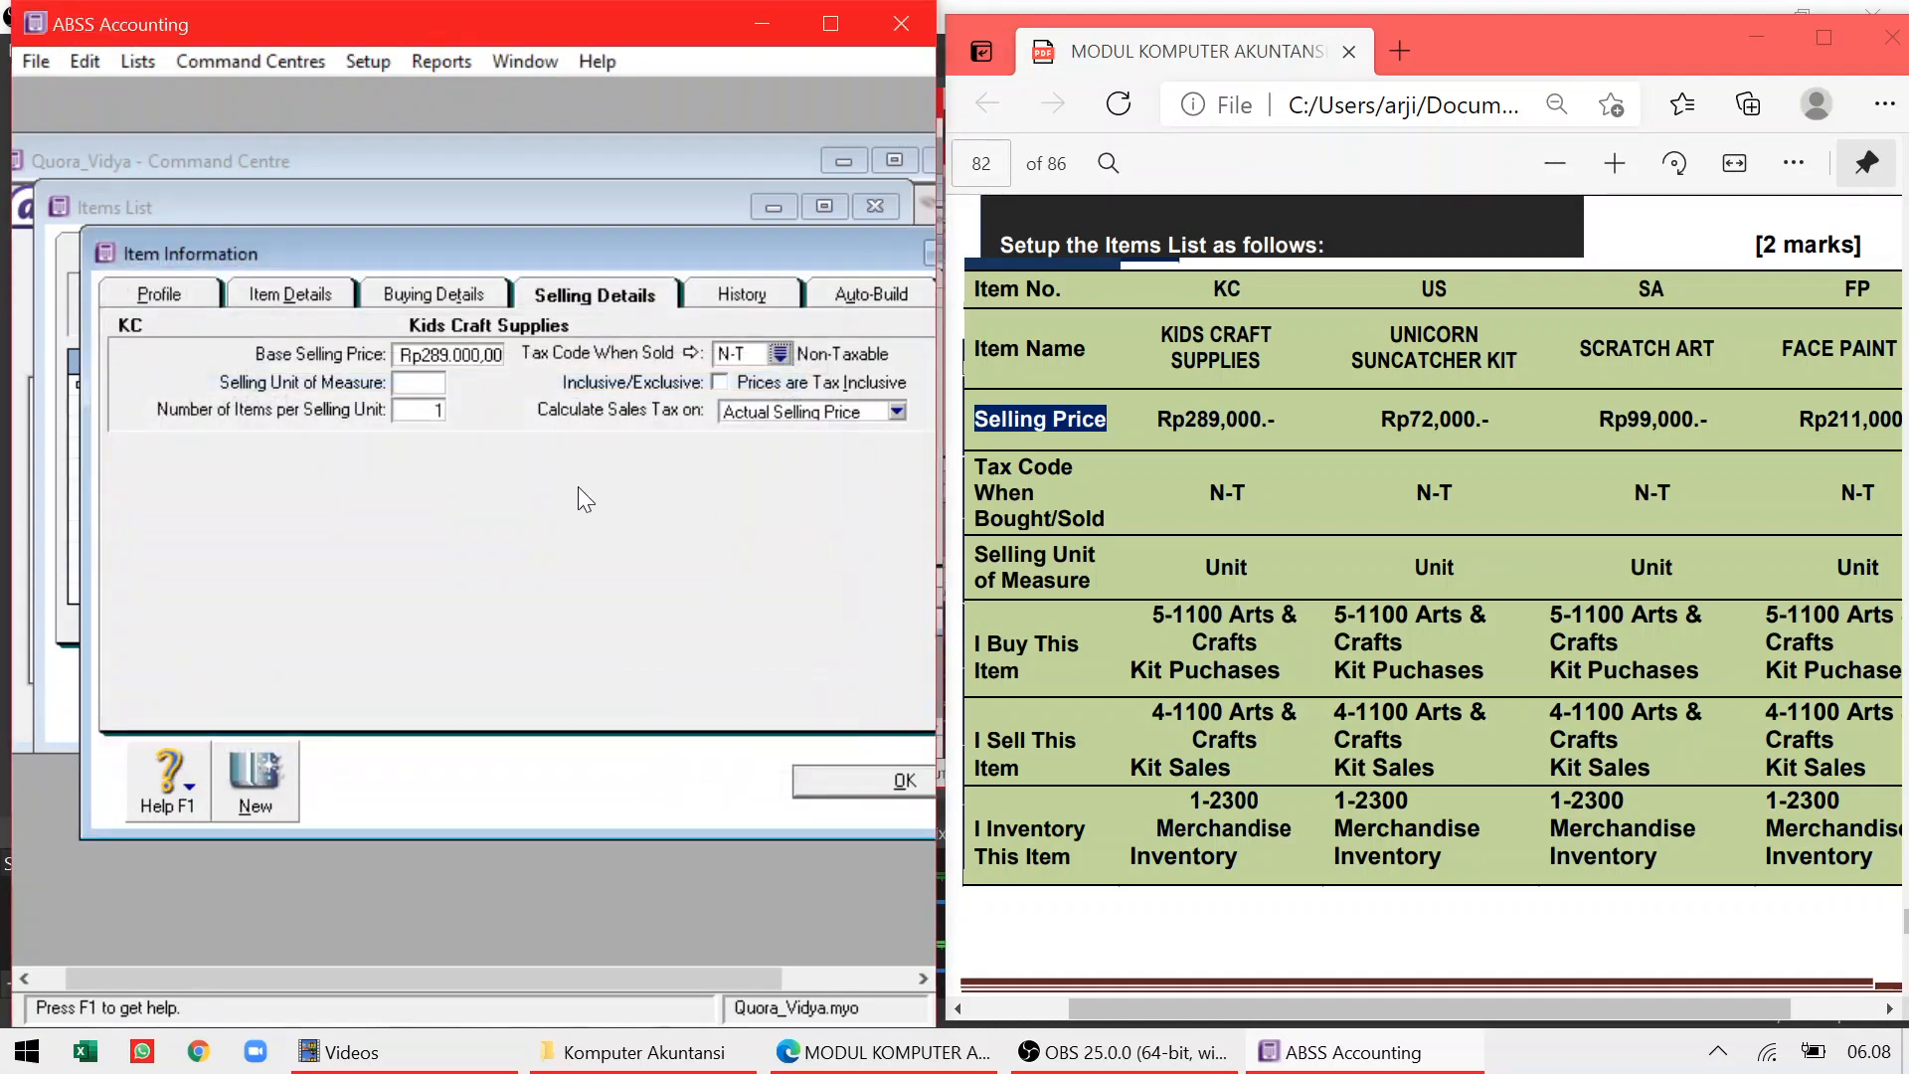
click(422, 384)
text(Unit)
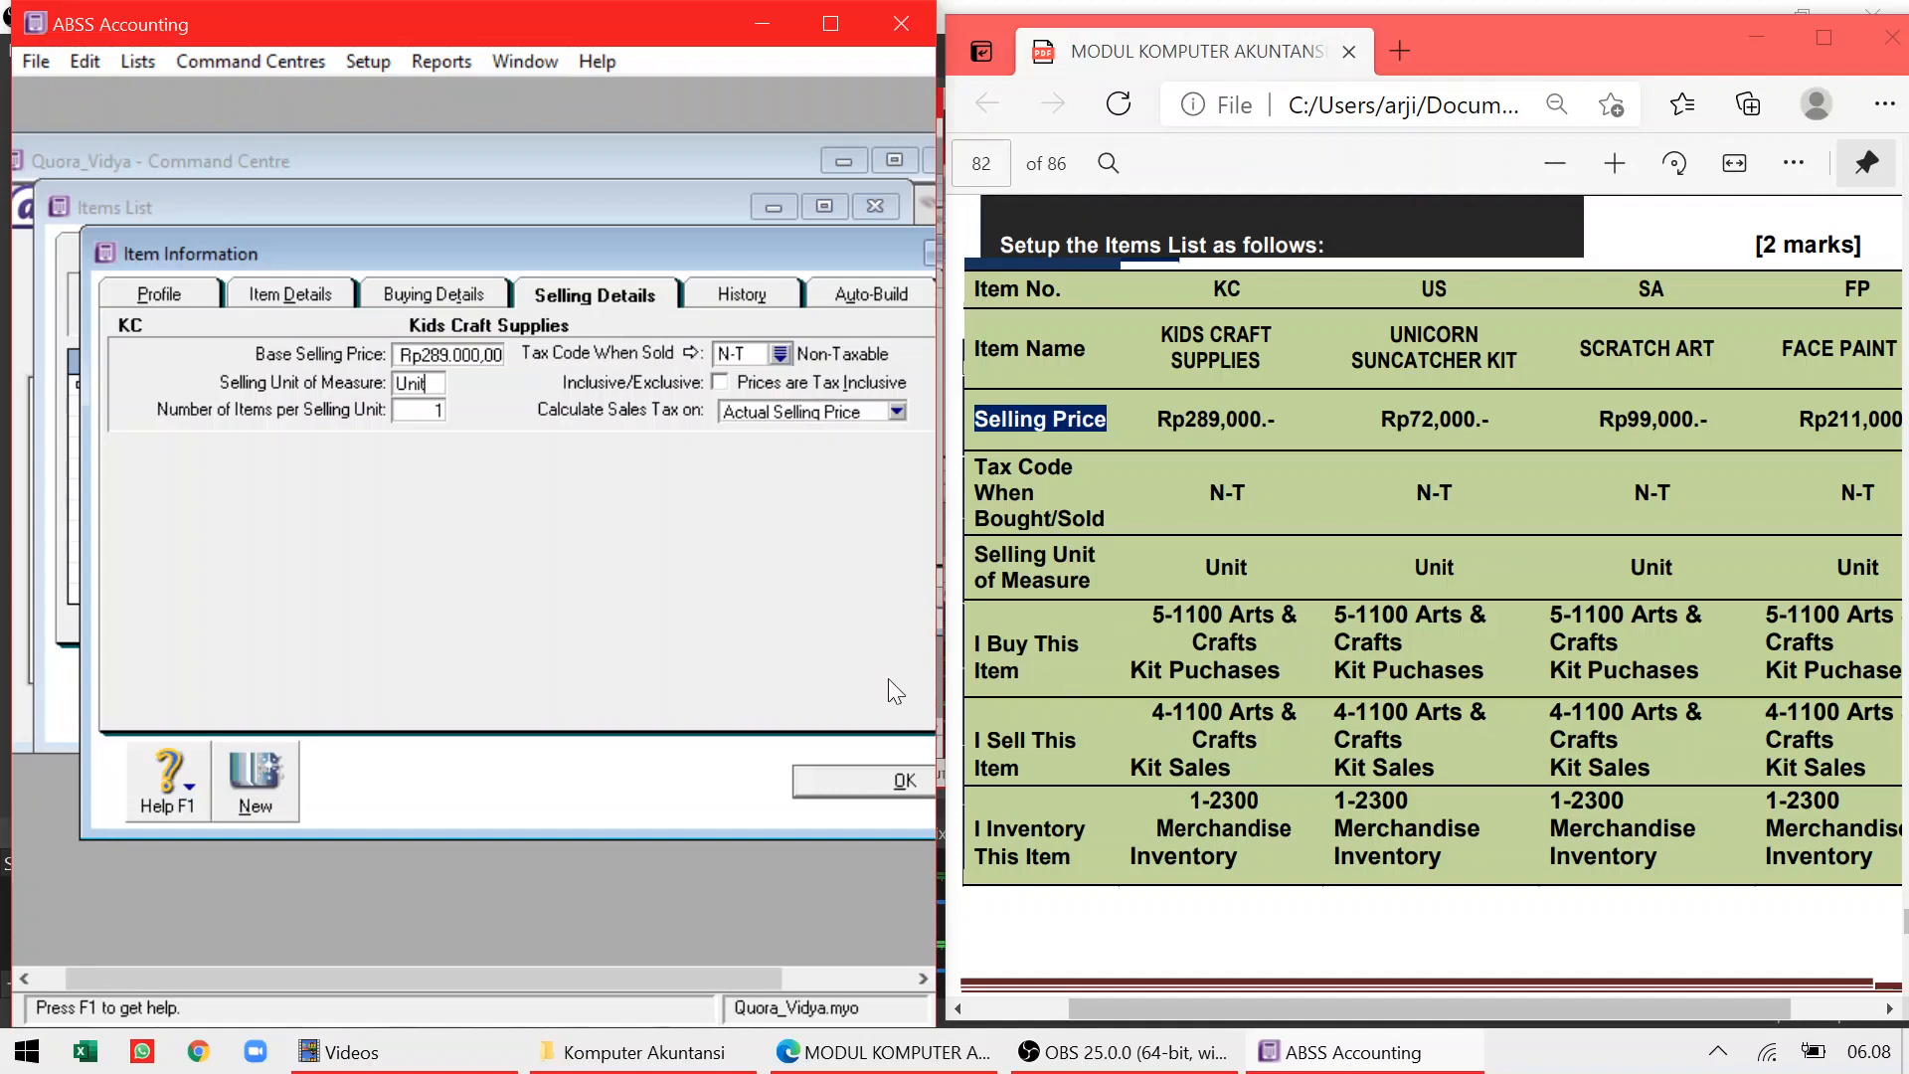
Give Kids Craft Supplies the N-T tax code when bought and save it to the items list
click(861, 783)
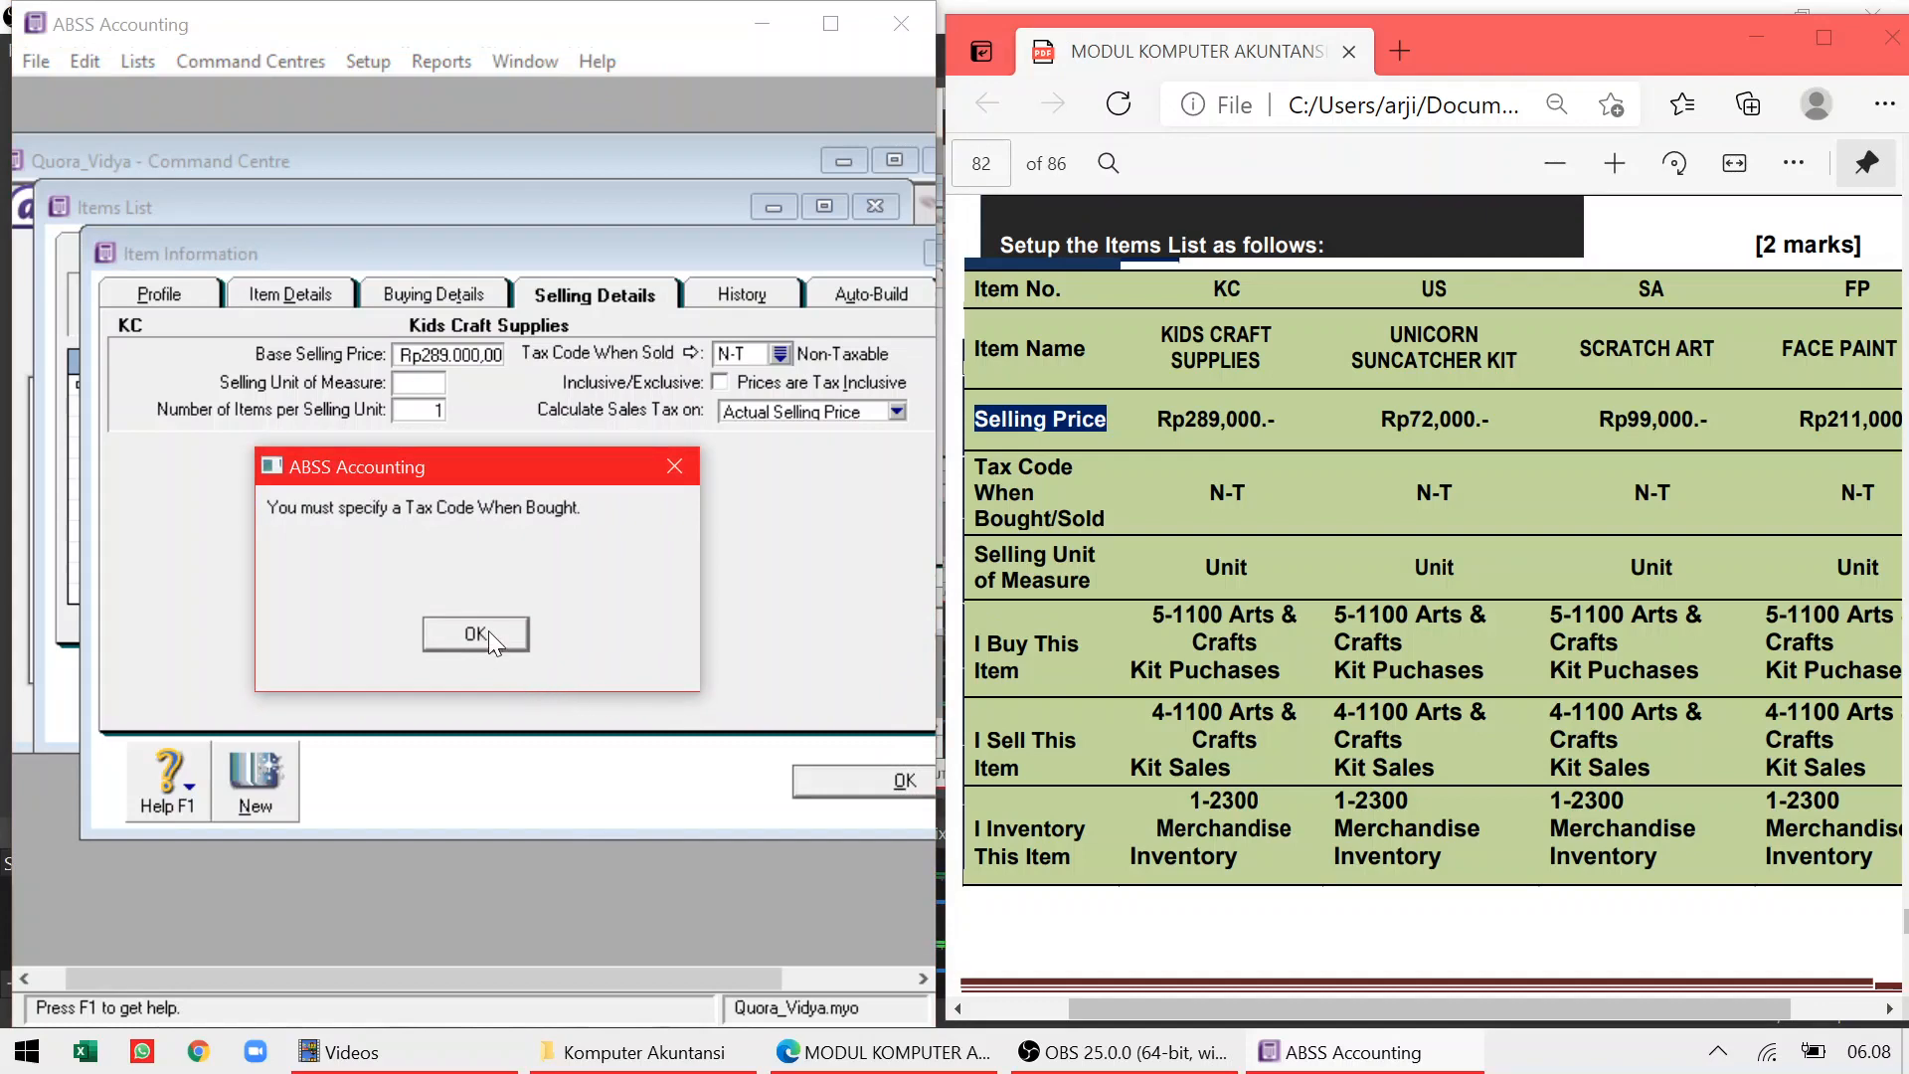
click(487, 630)
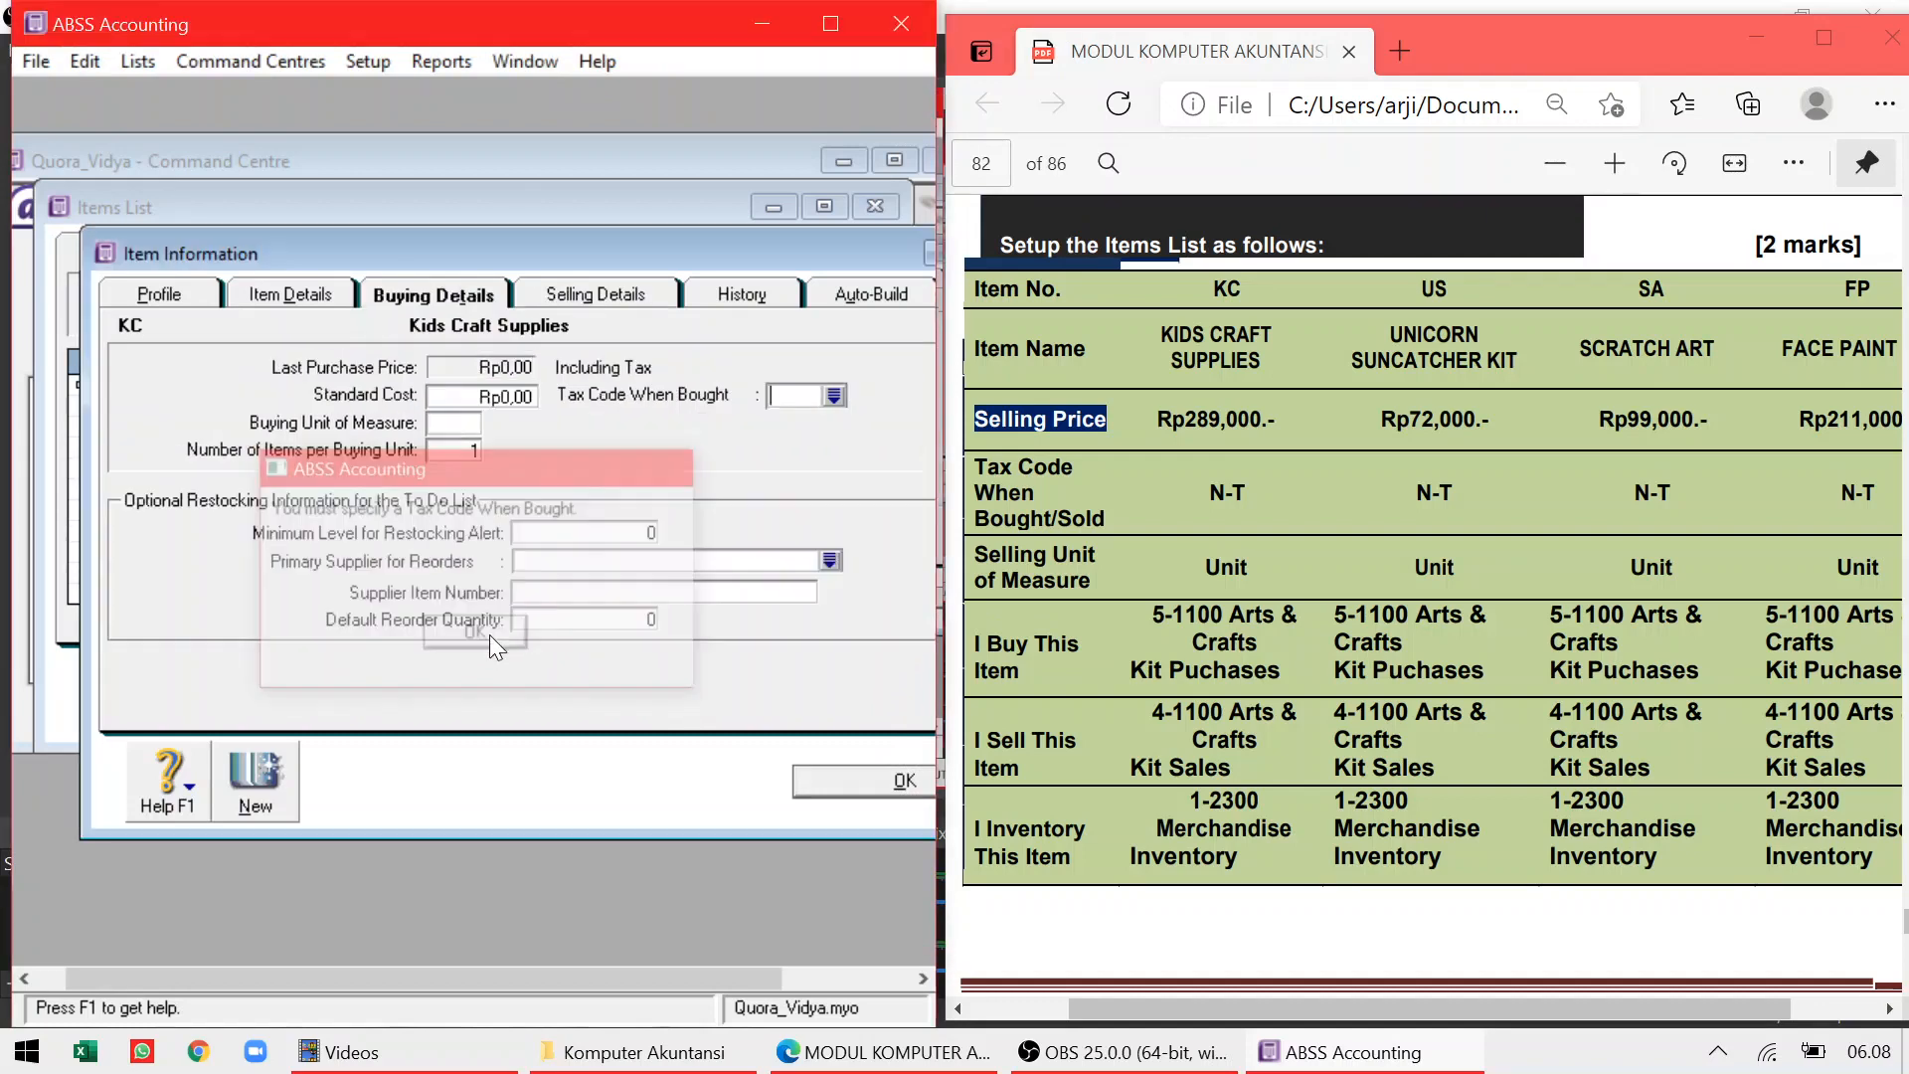
click(836, 396)
click(595, 390)
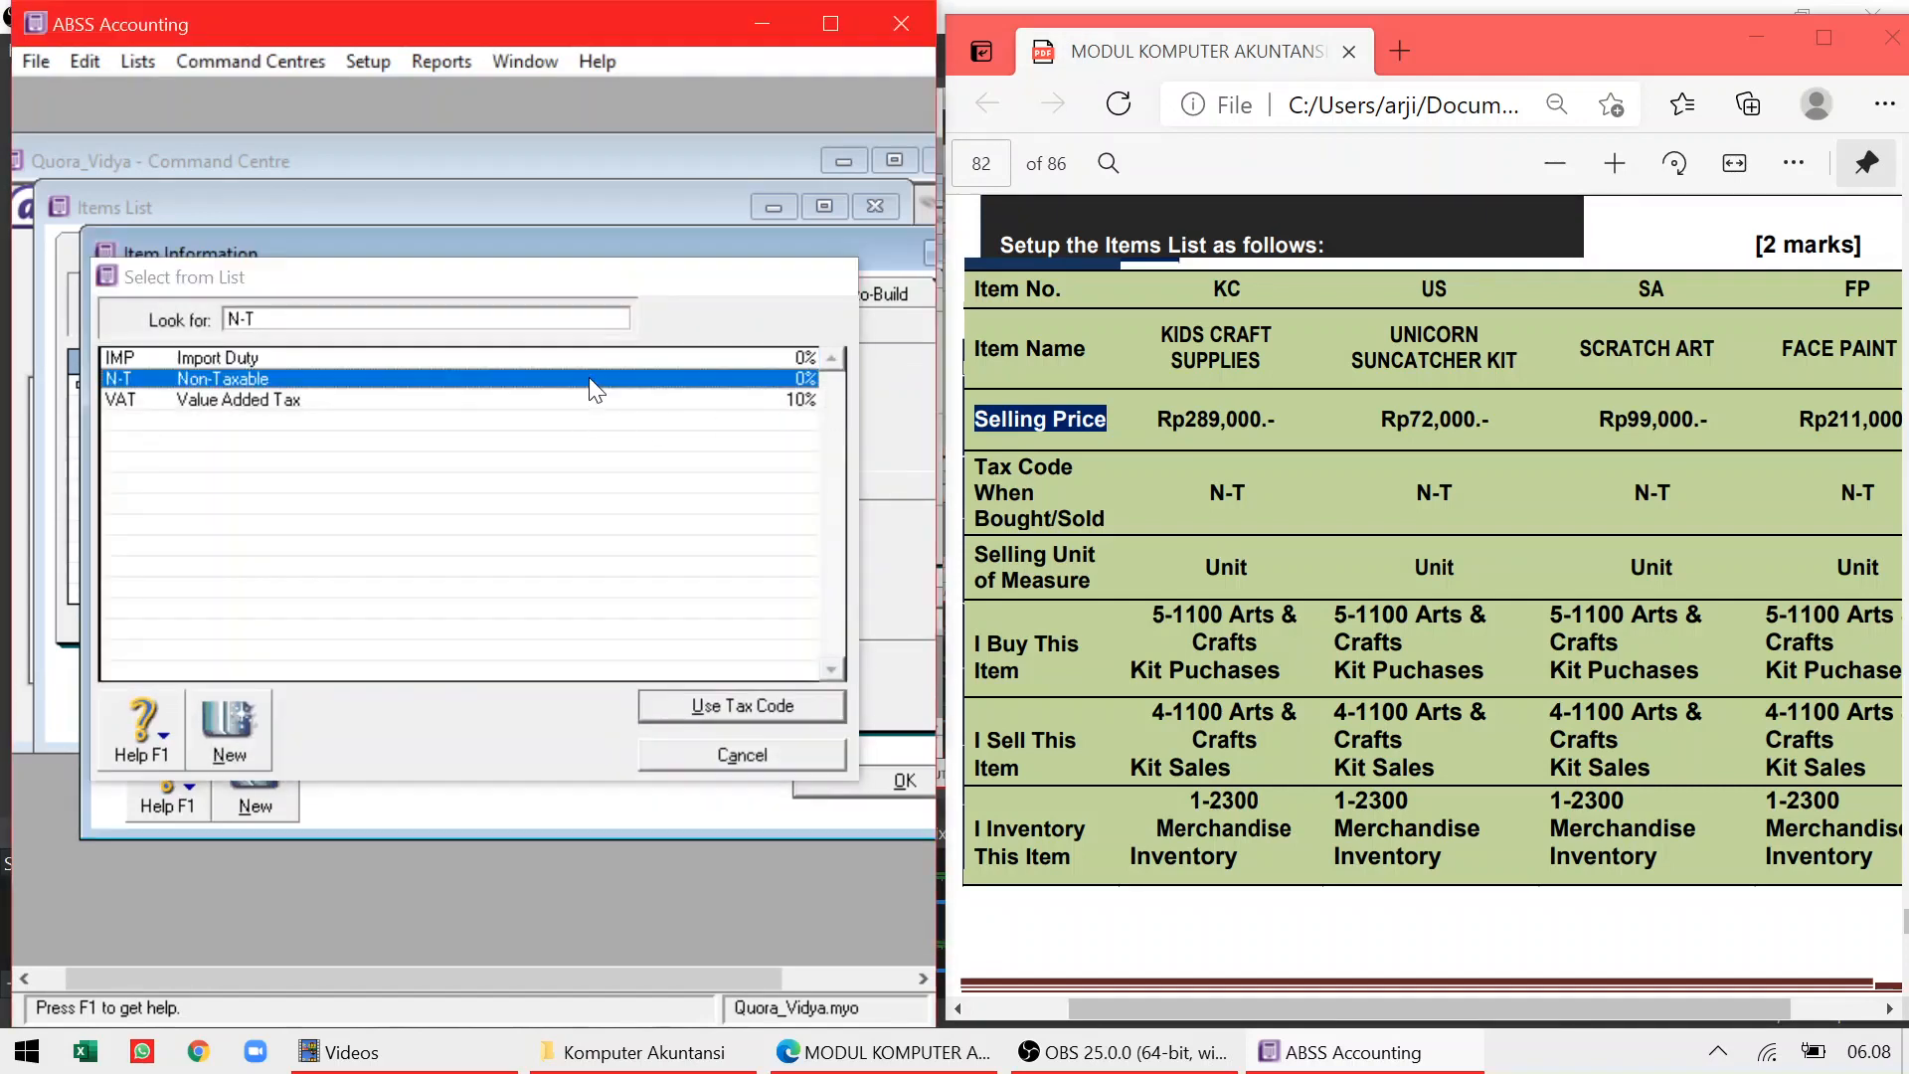
double_click(595, 379)
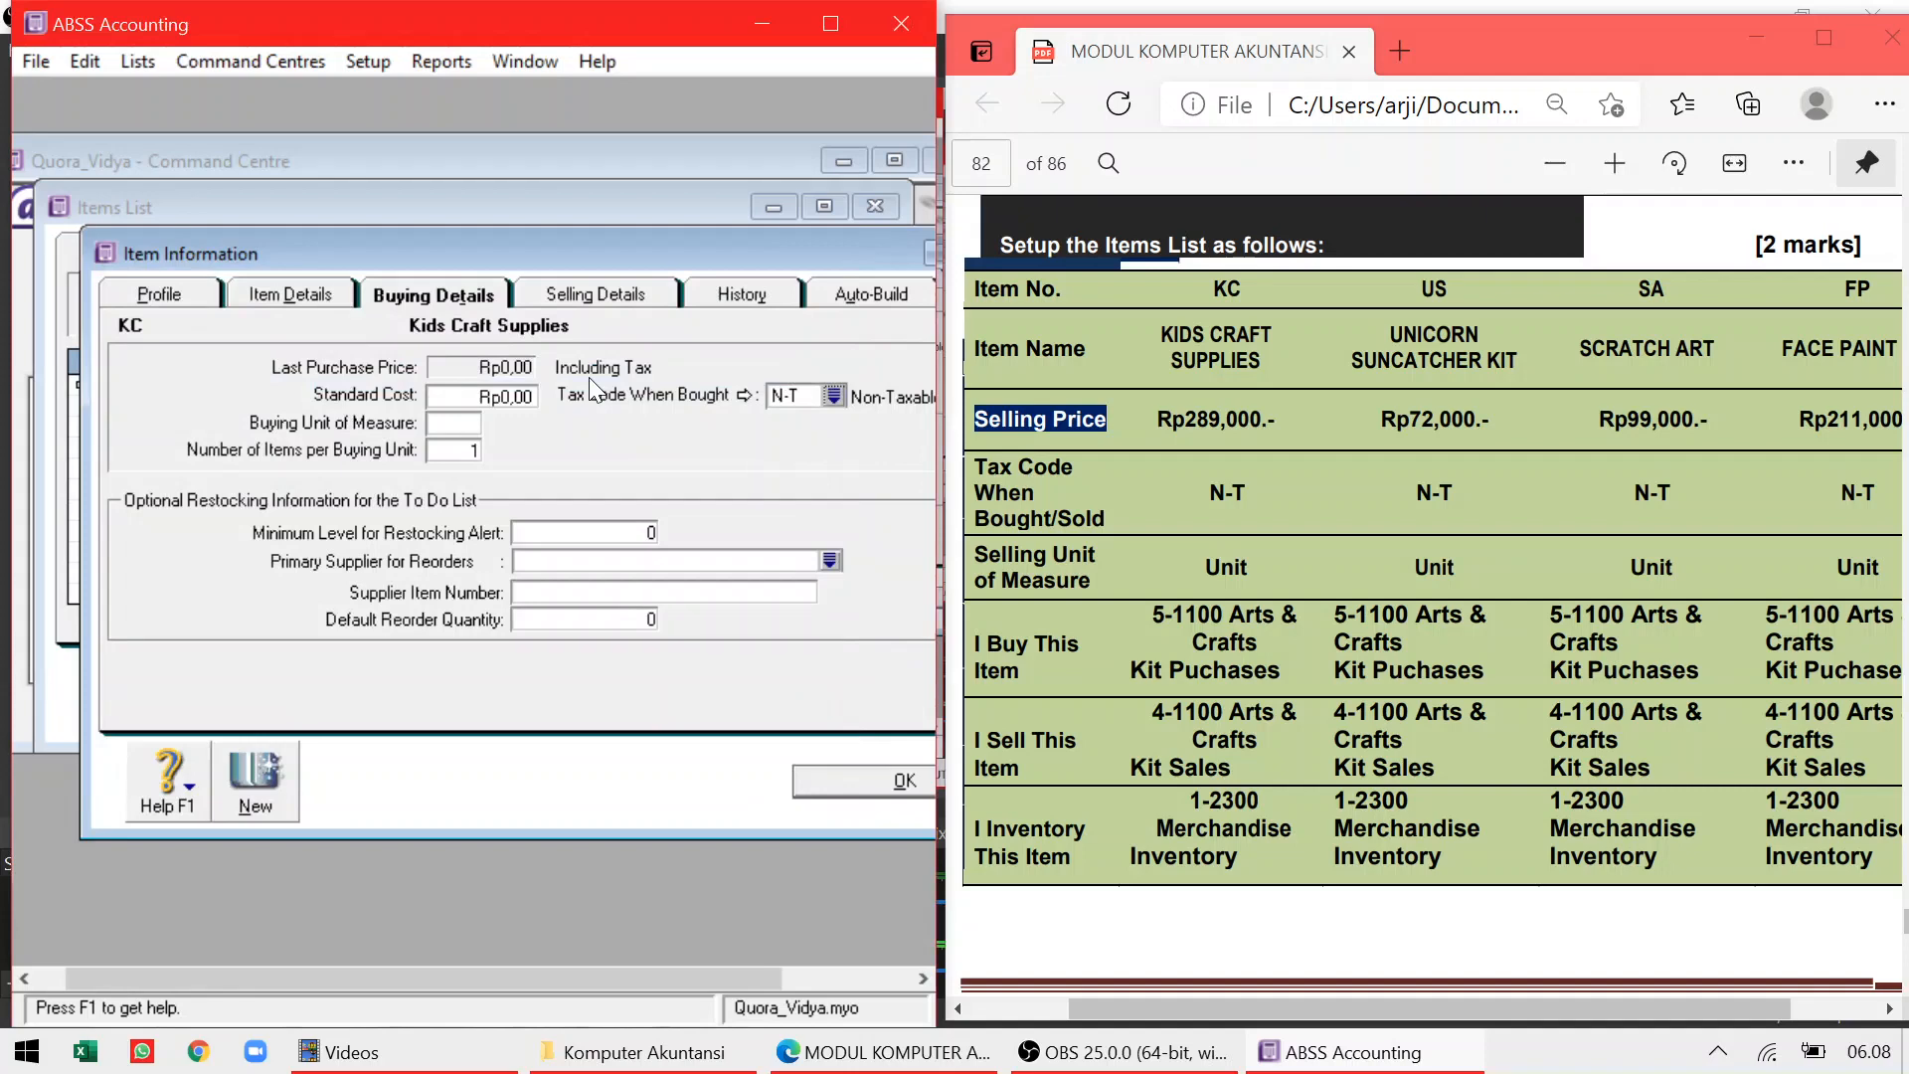
click(612, 292)
click(481, 297)
click(837, 778)
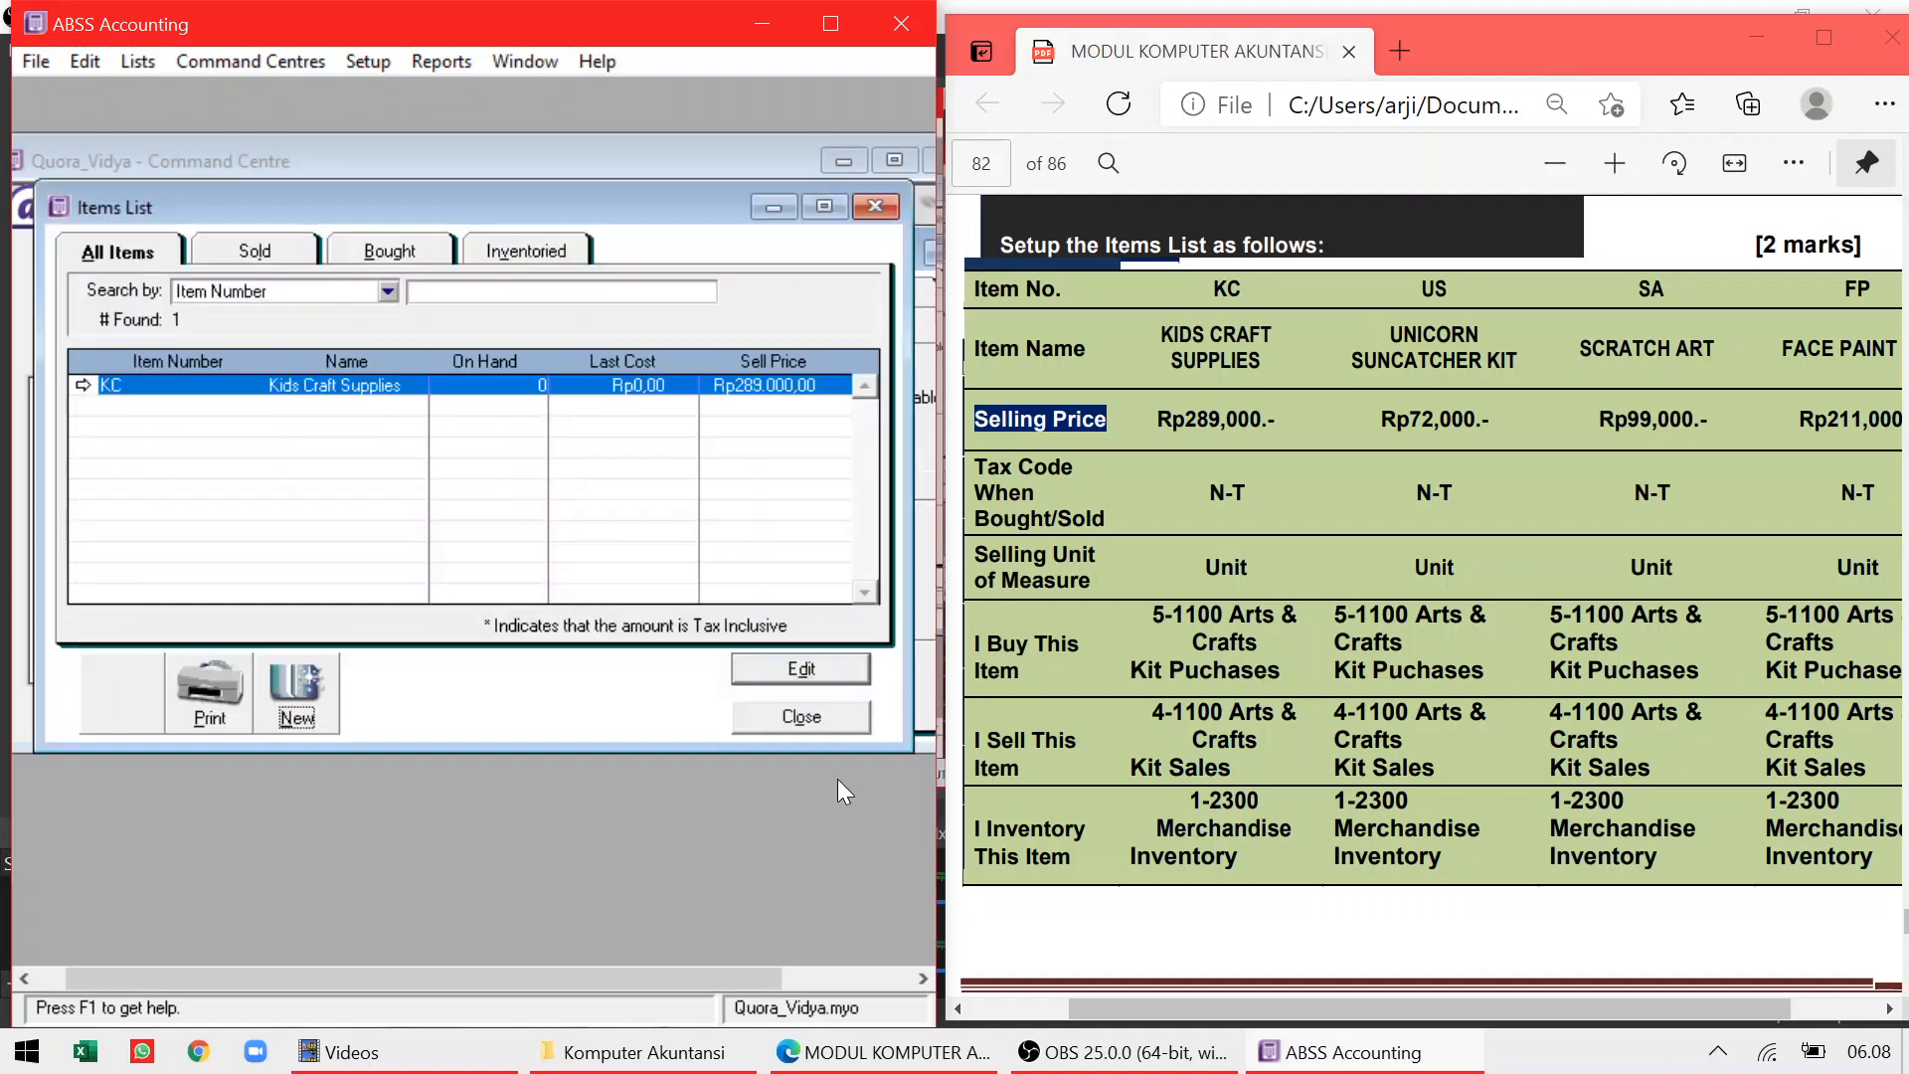
Create item US, Unicorn Suncatcher Kit, marked as bought, sold and inventoried
click(313, 680)
text(US)
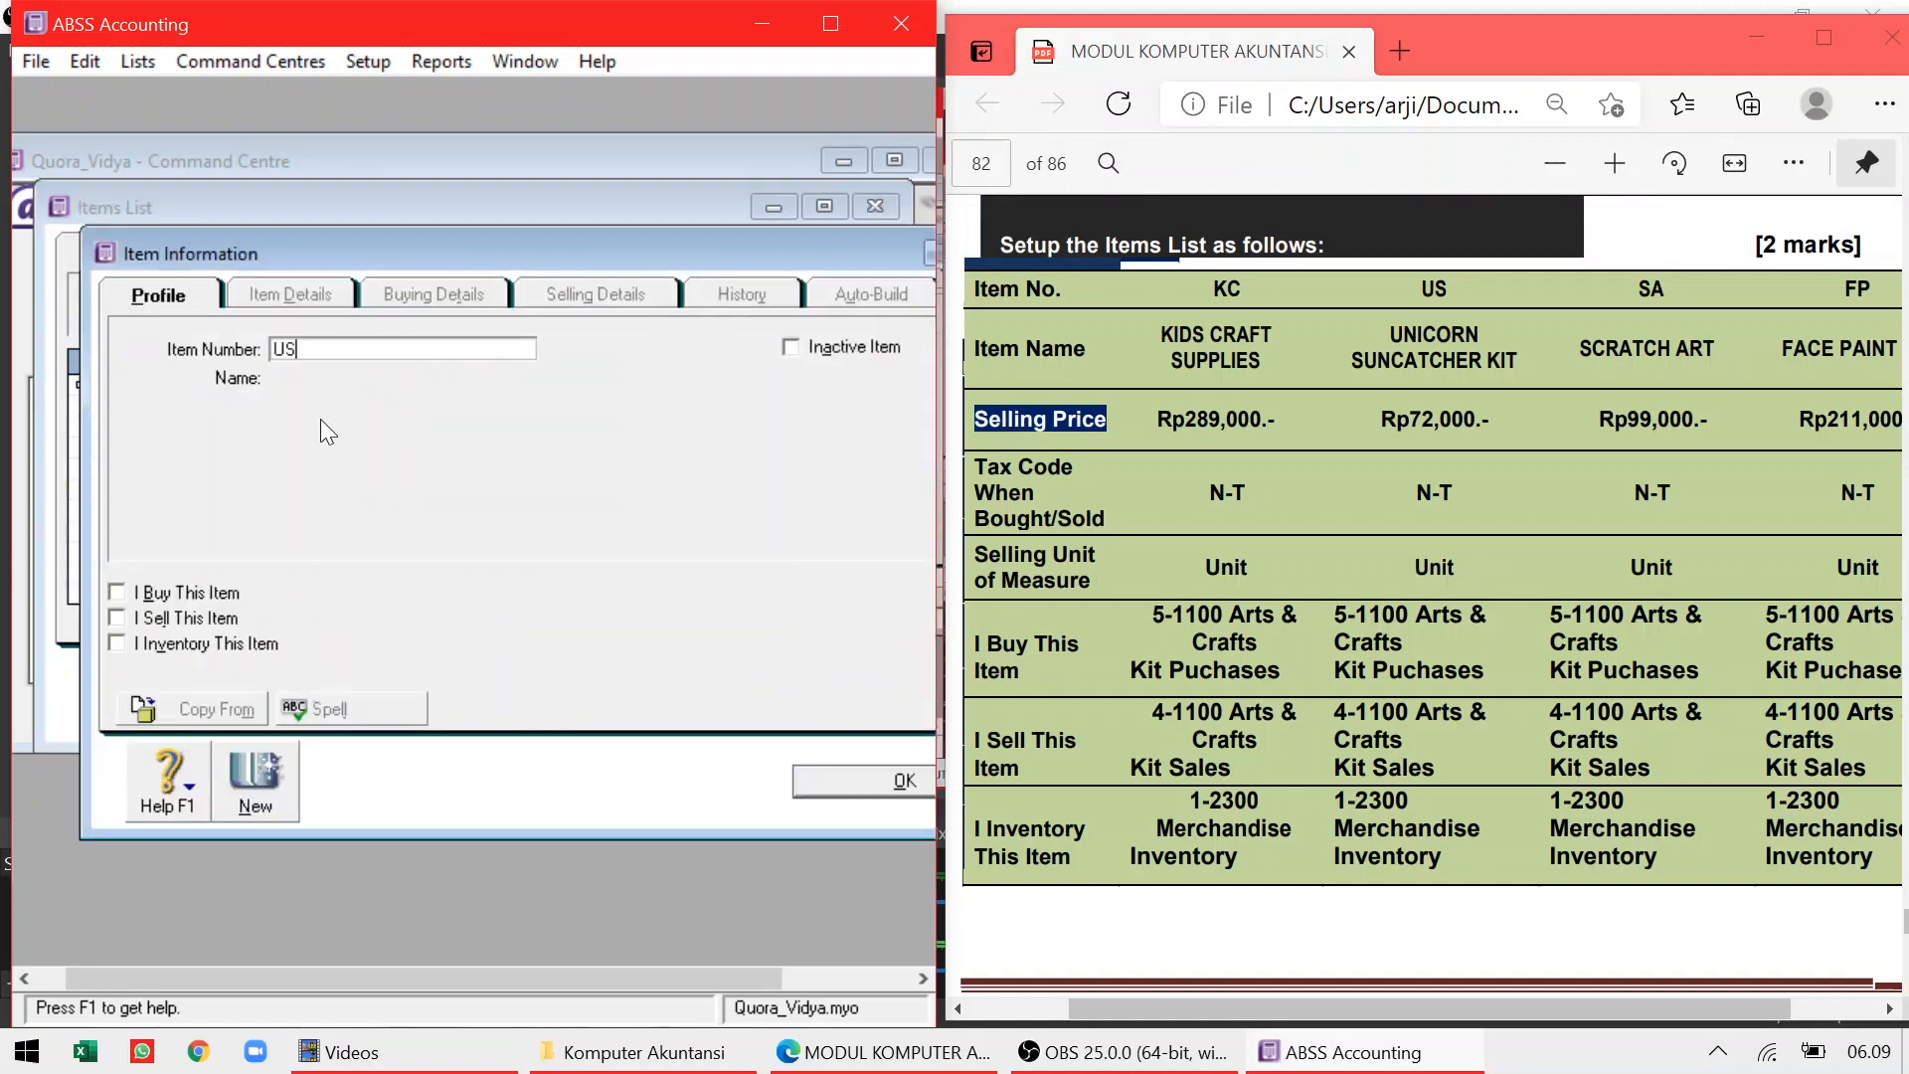
key(Tab)
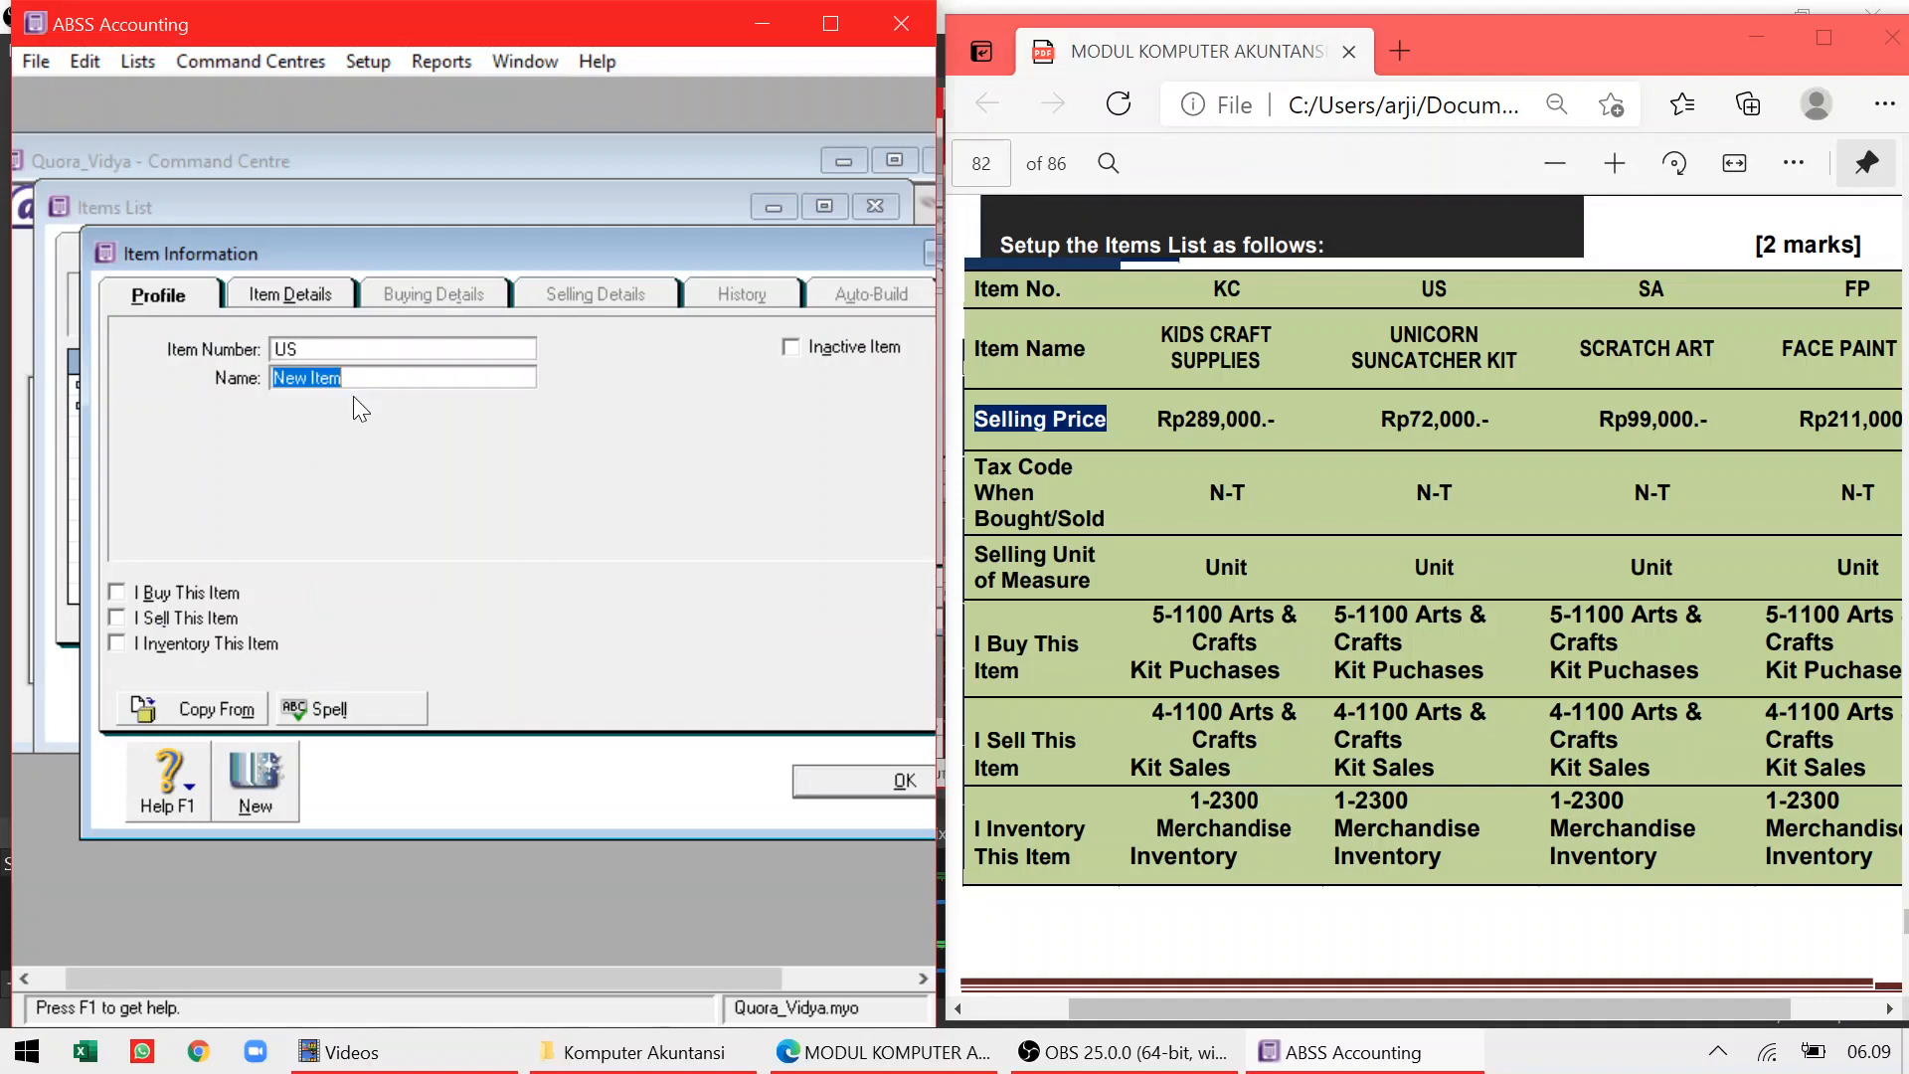
text(Unic)
text(orn Suncatcher Kit)
key(Tab)
key(Tab)
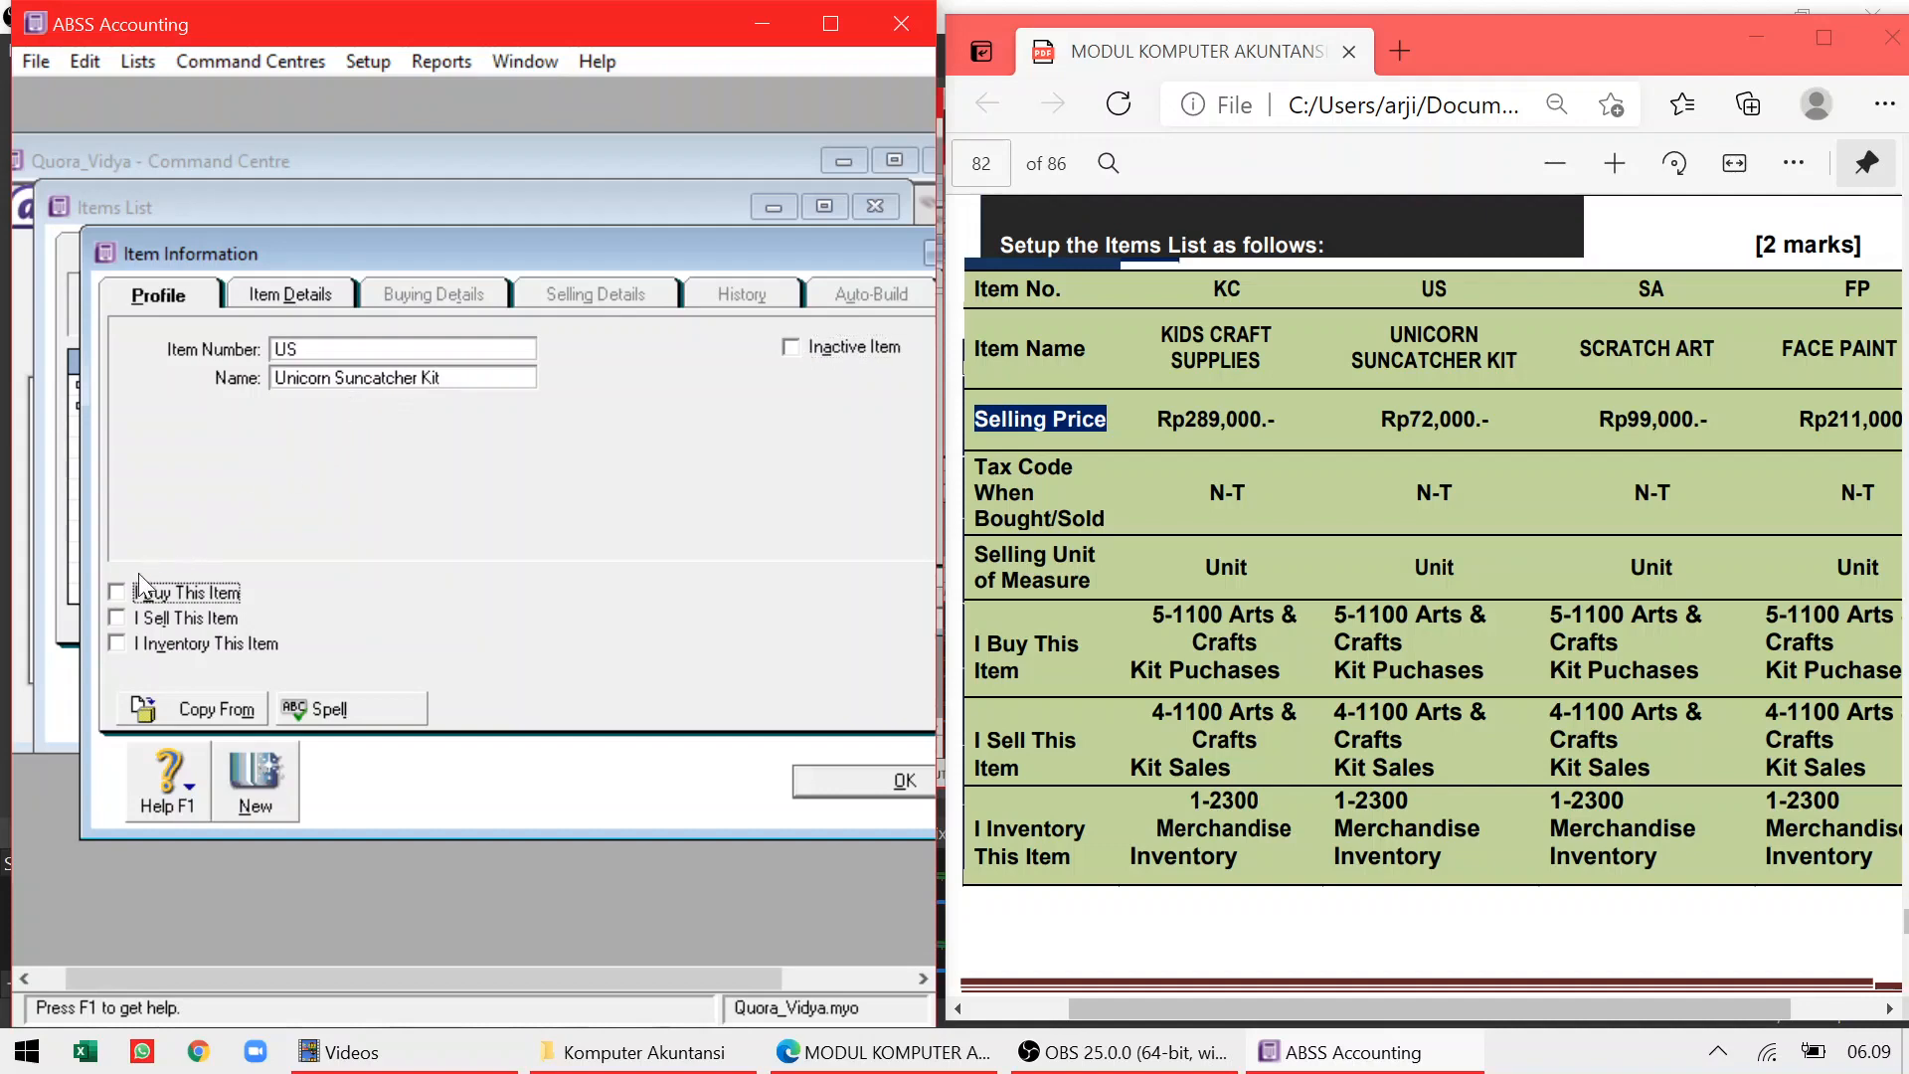
click(117, 591)
click(116, 618)
click(116, 647)
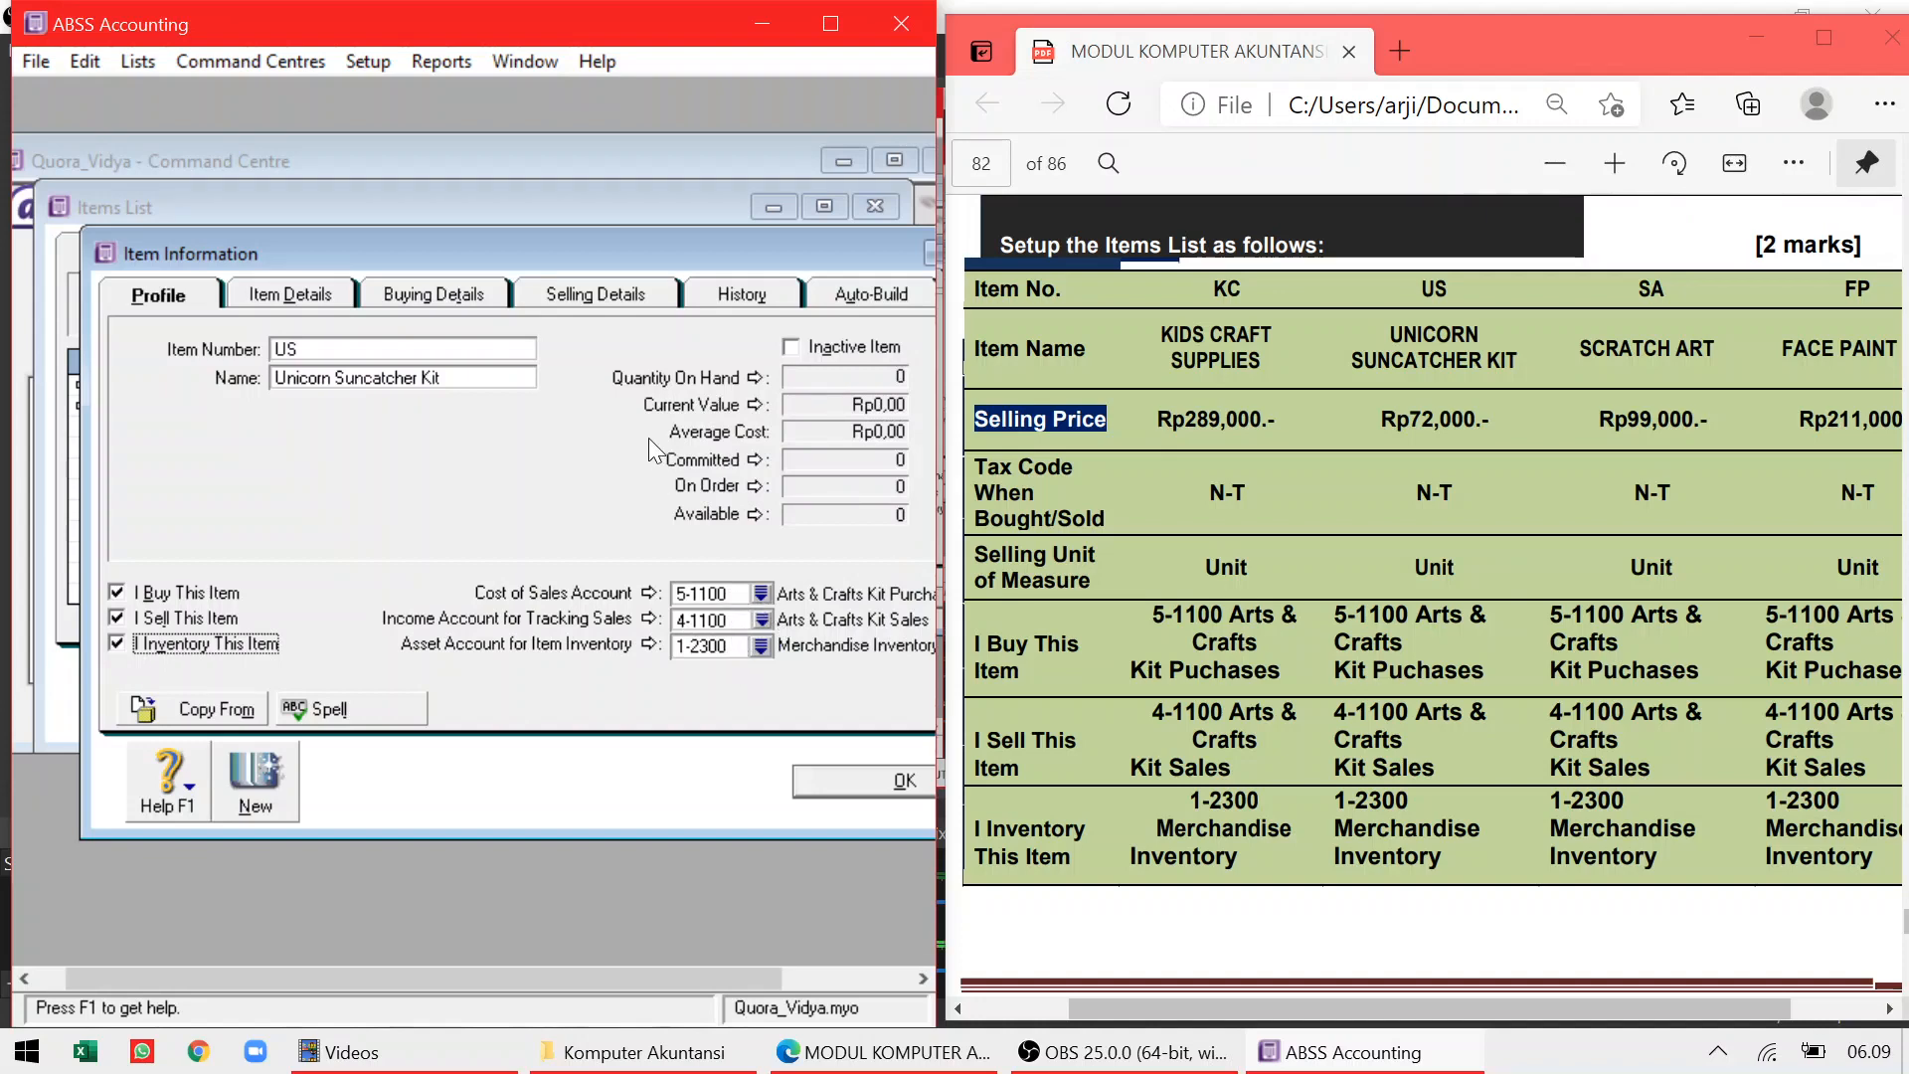
Set the Unicorn Suncatcher Kit base selling price to 72000 (Rp72.000,00) and save it
click(593, 294)
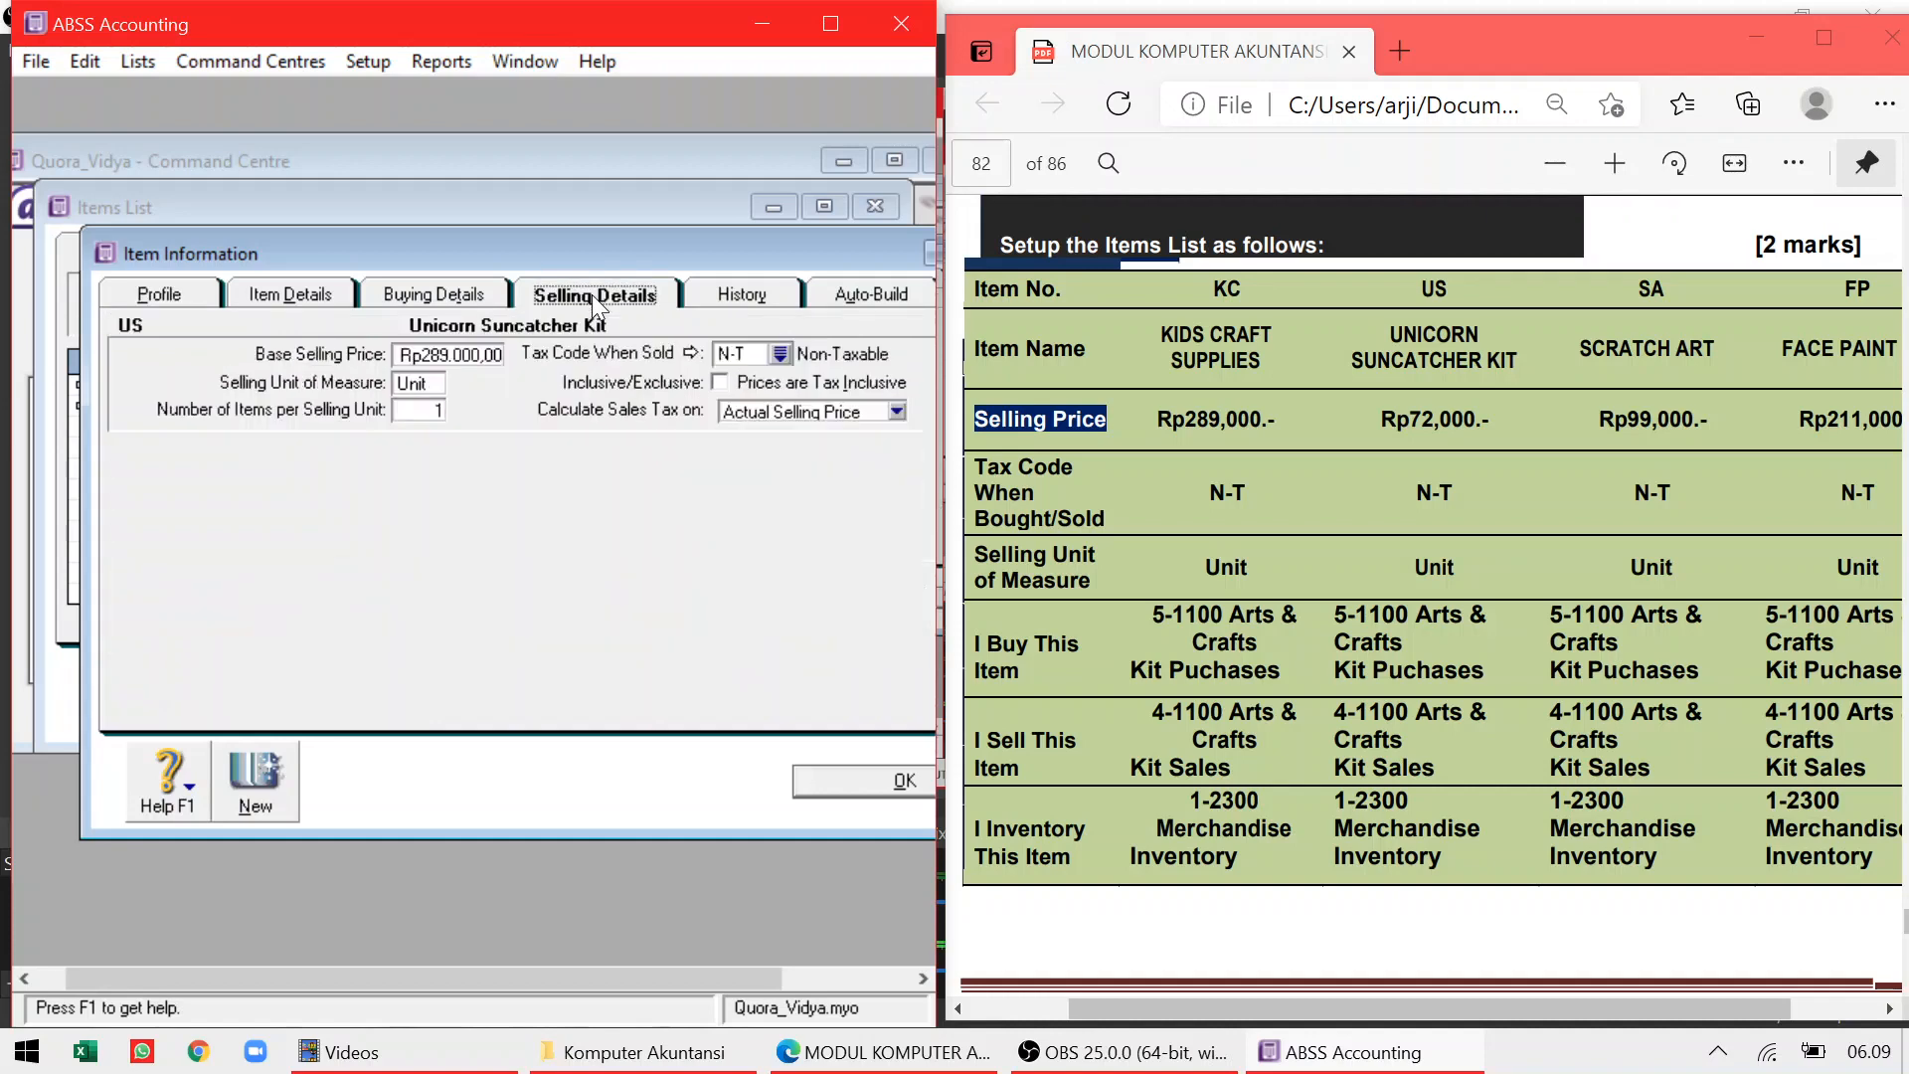
click(498, 356)
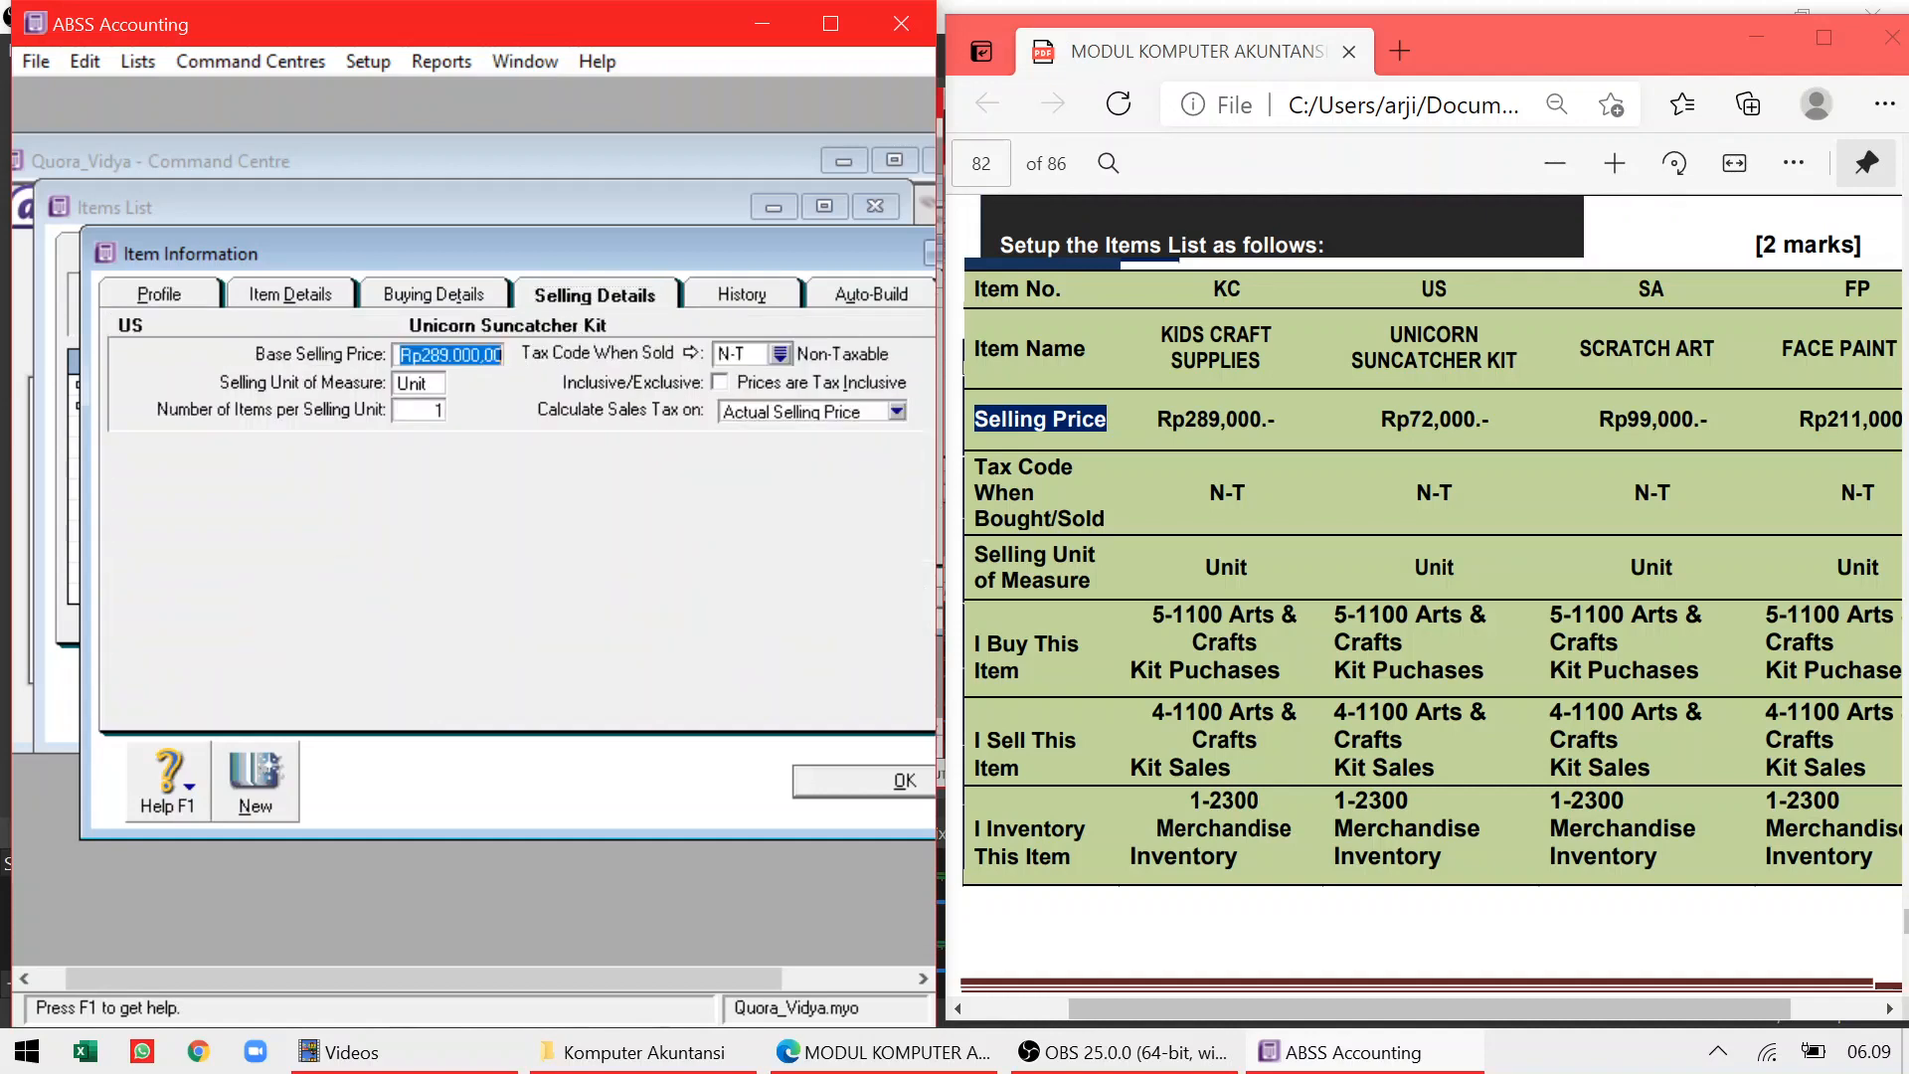
text(72000)
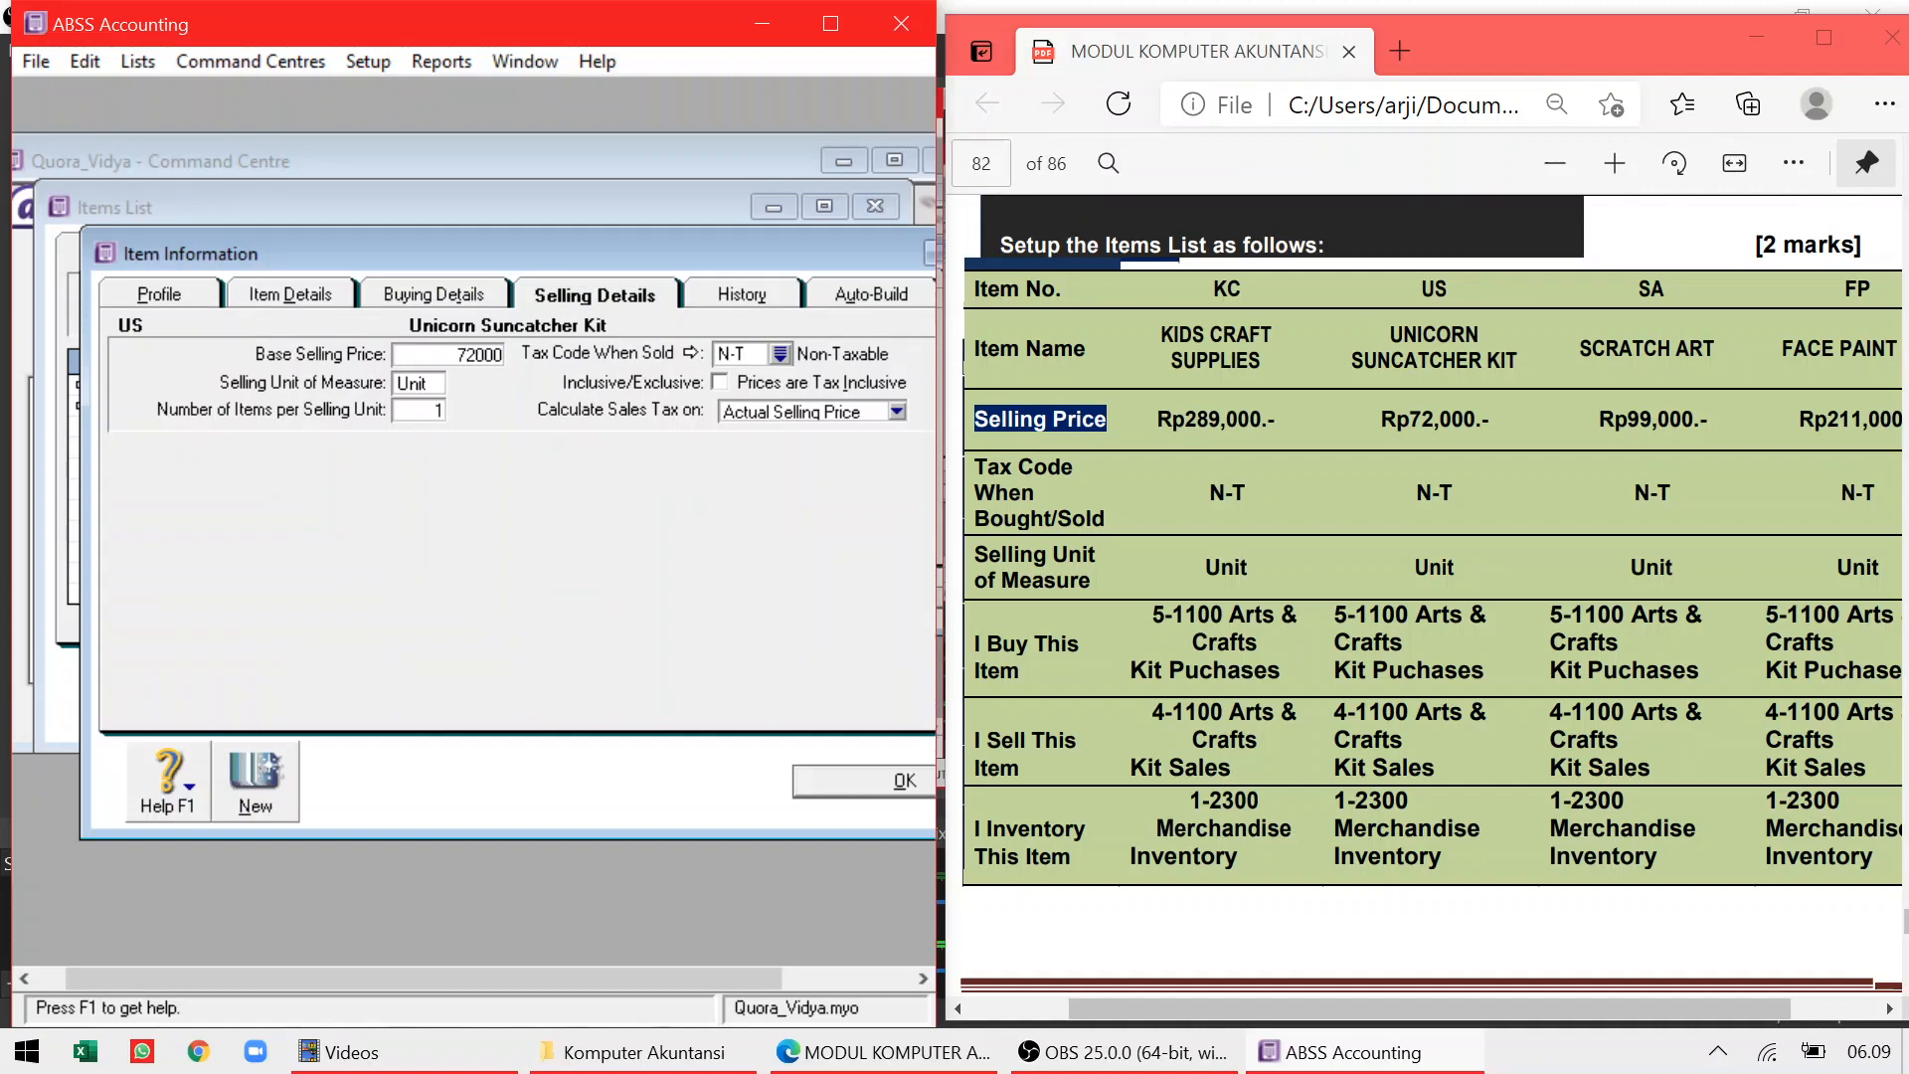
key(Tab)
click(449, 290)
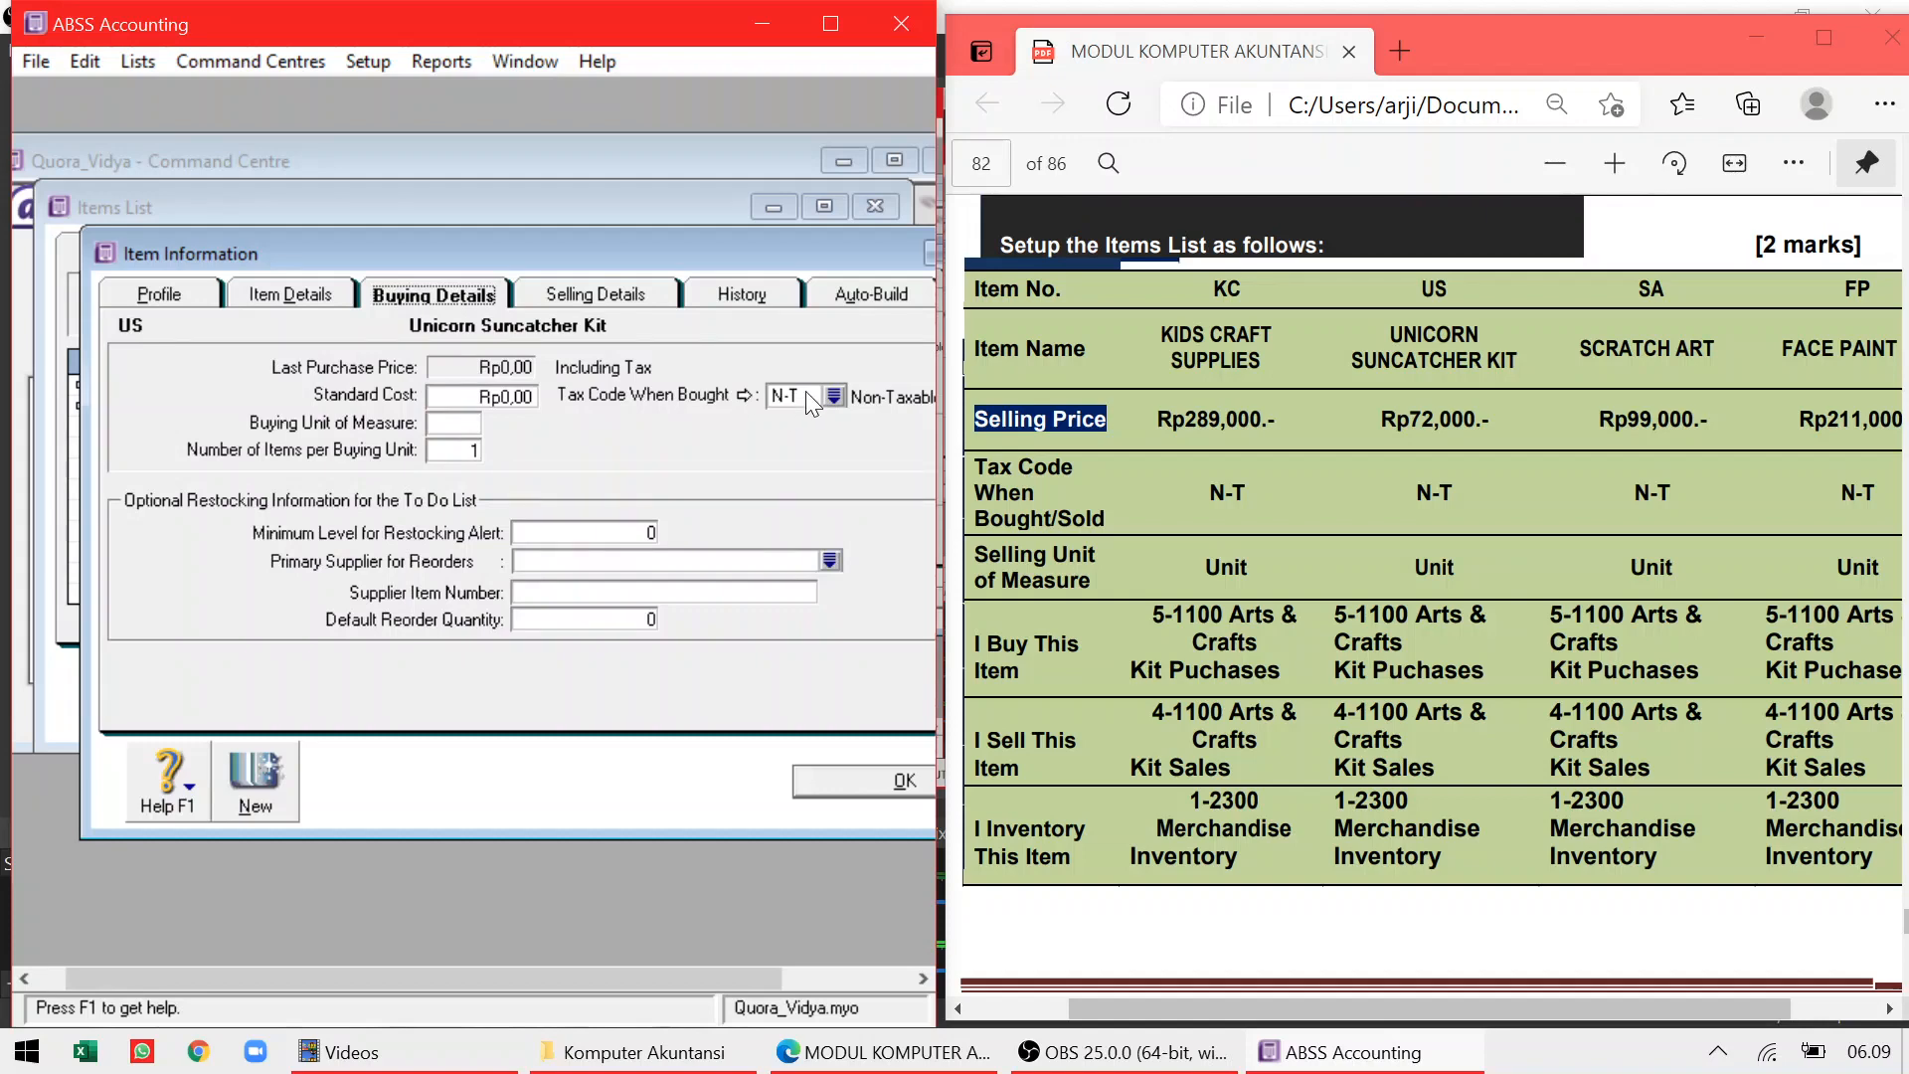
click(838, 770)
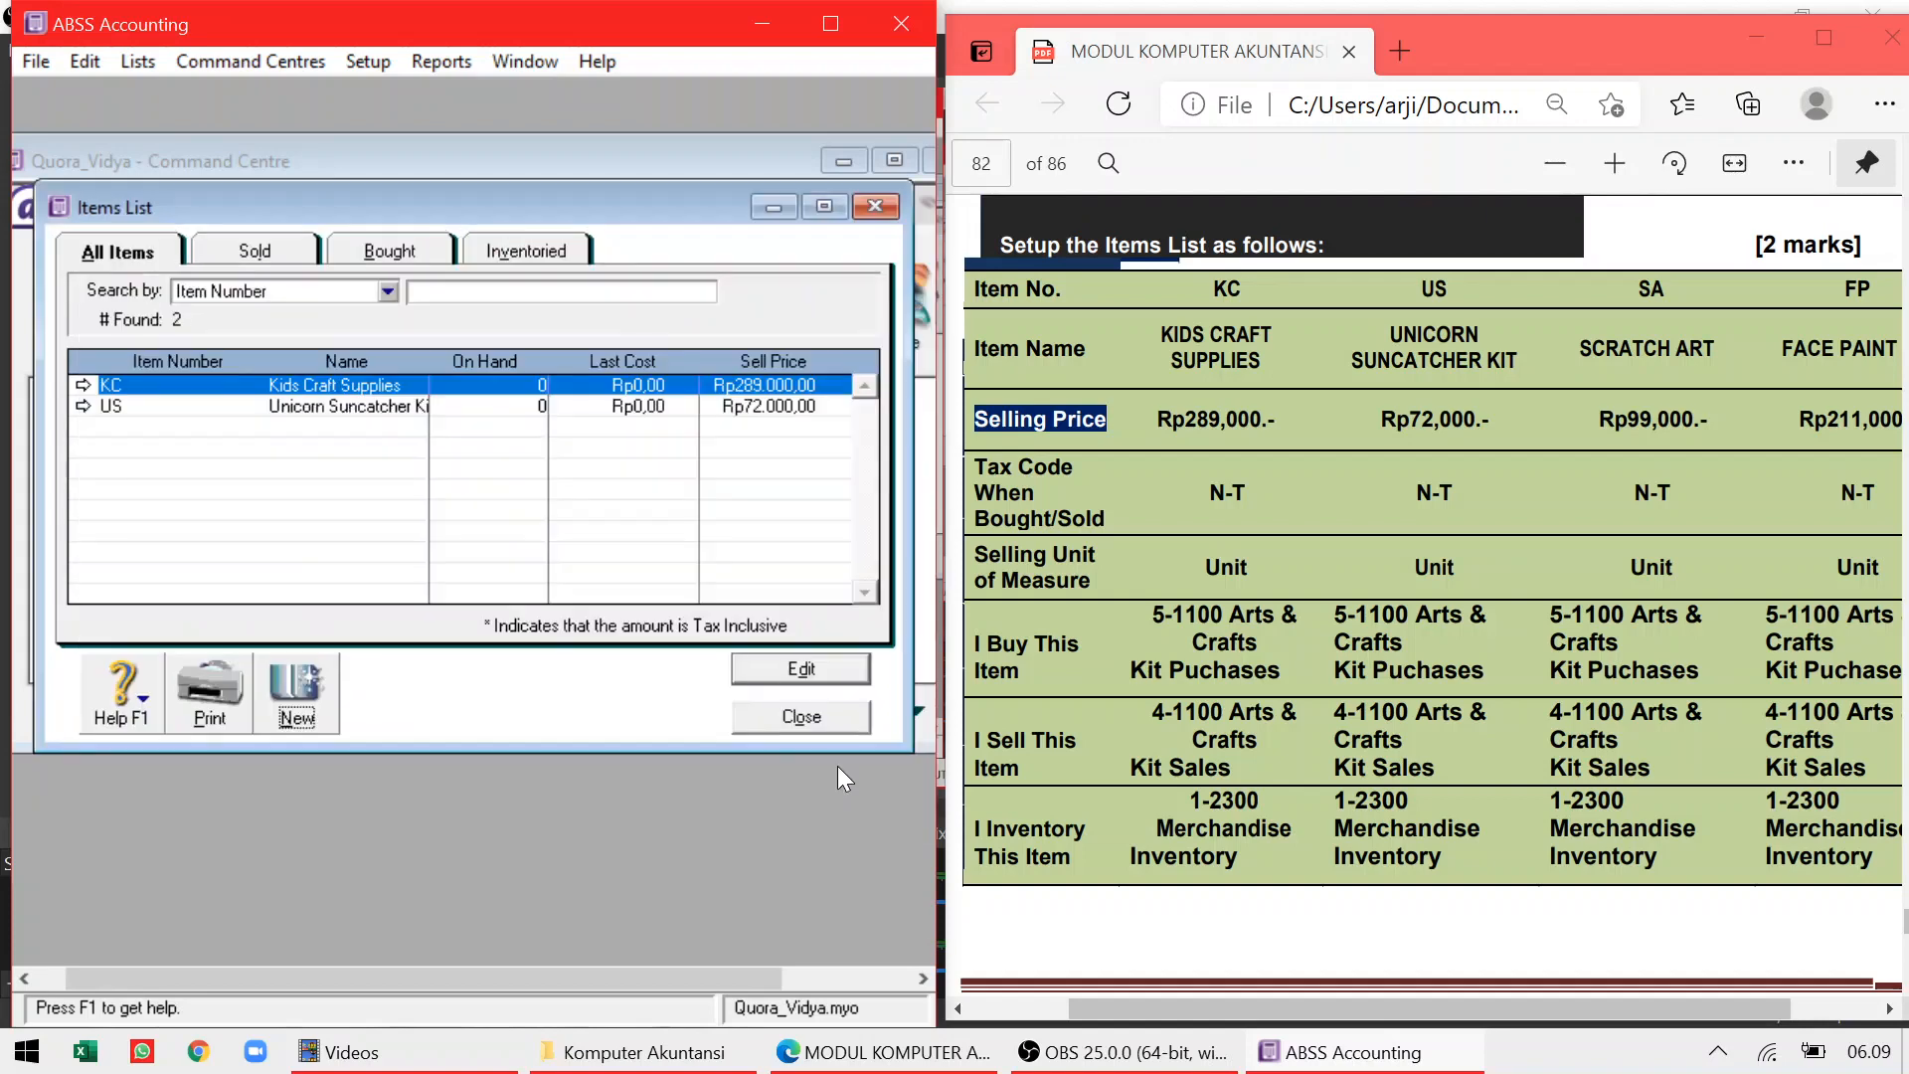
Create item SA, Scratch Art, marked as bought, sold and inventoried
click(291, 691)
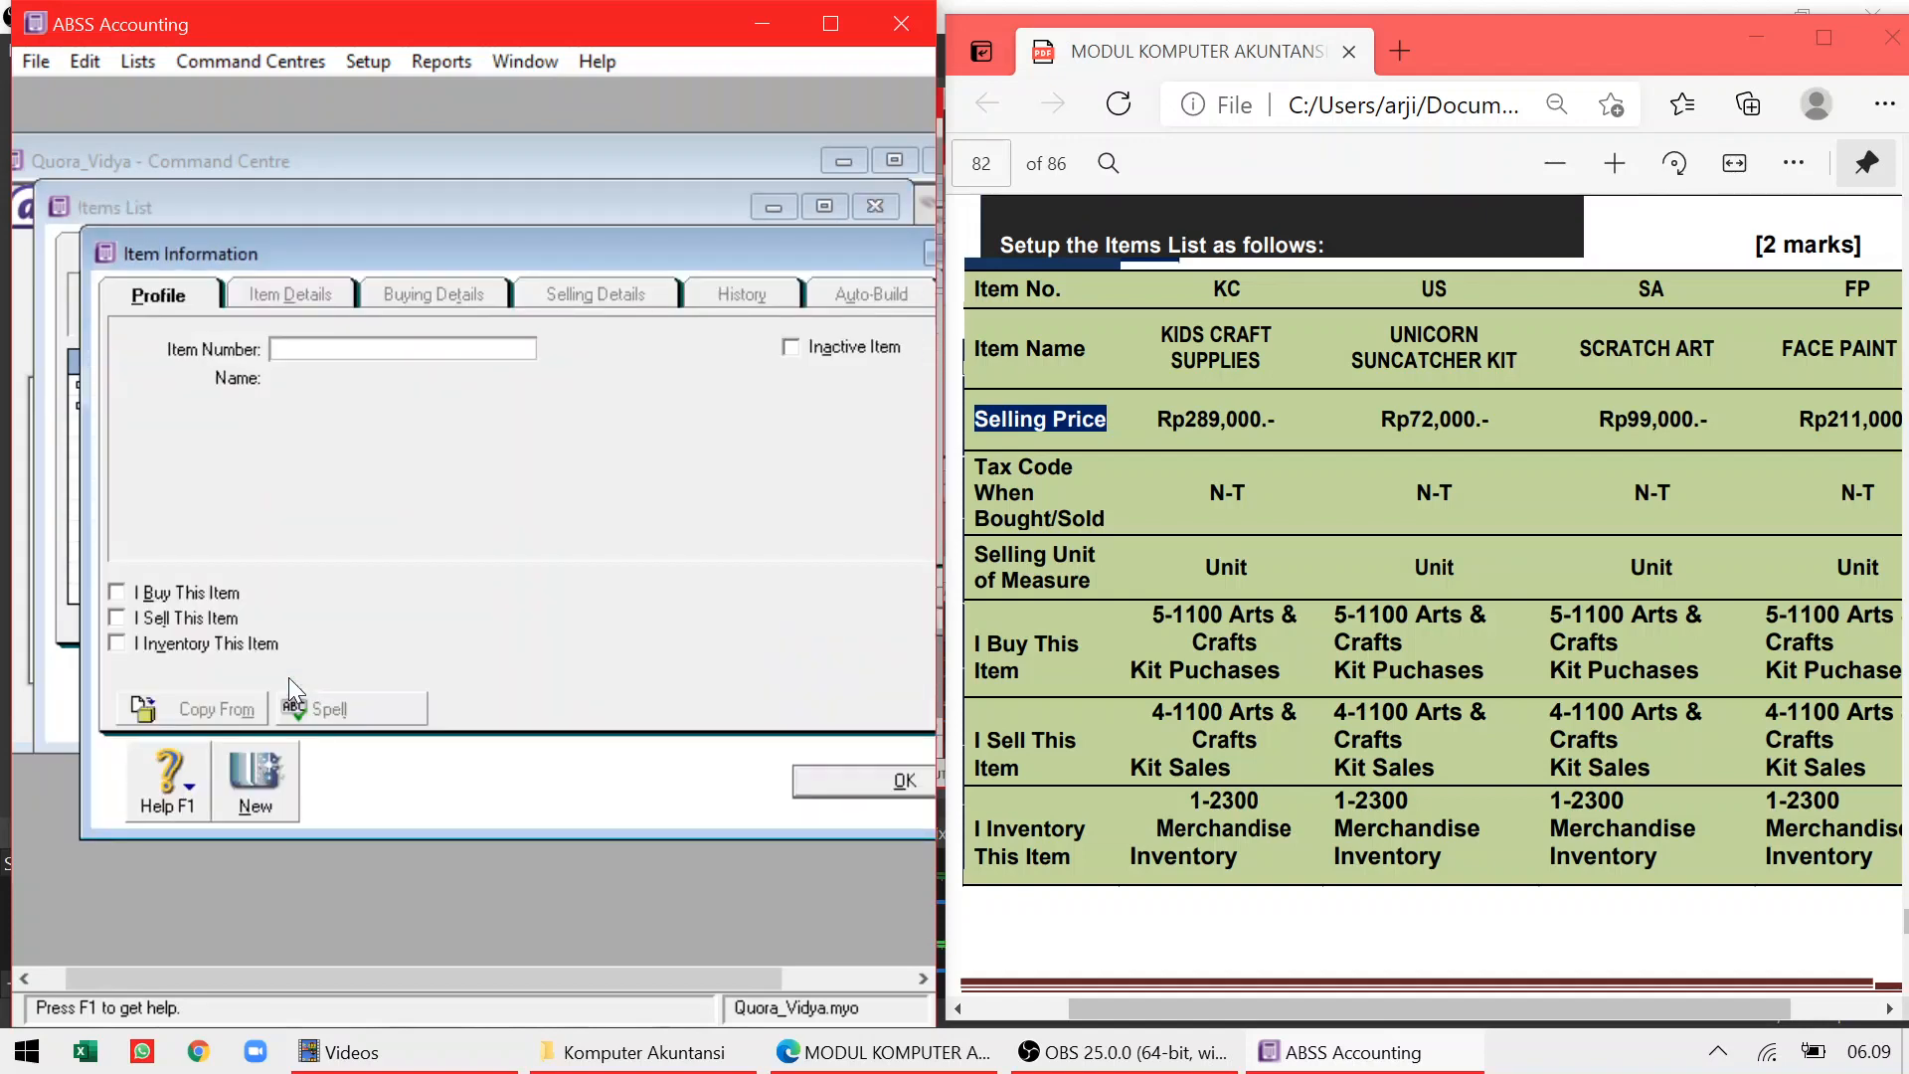
text(SA)
key(Tab)
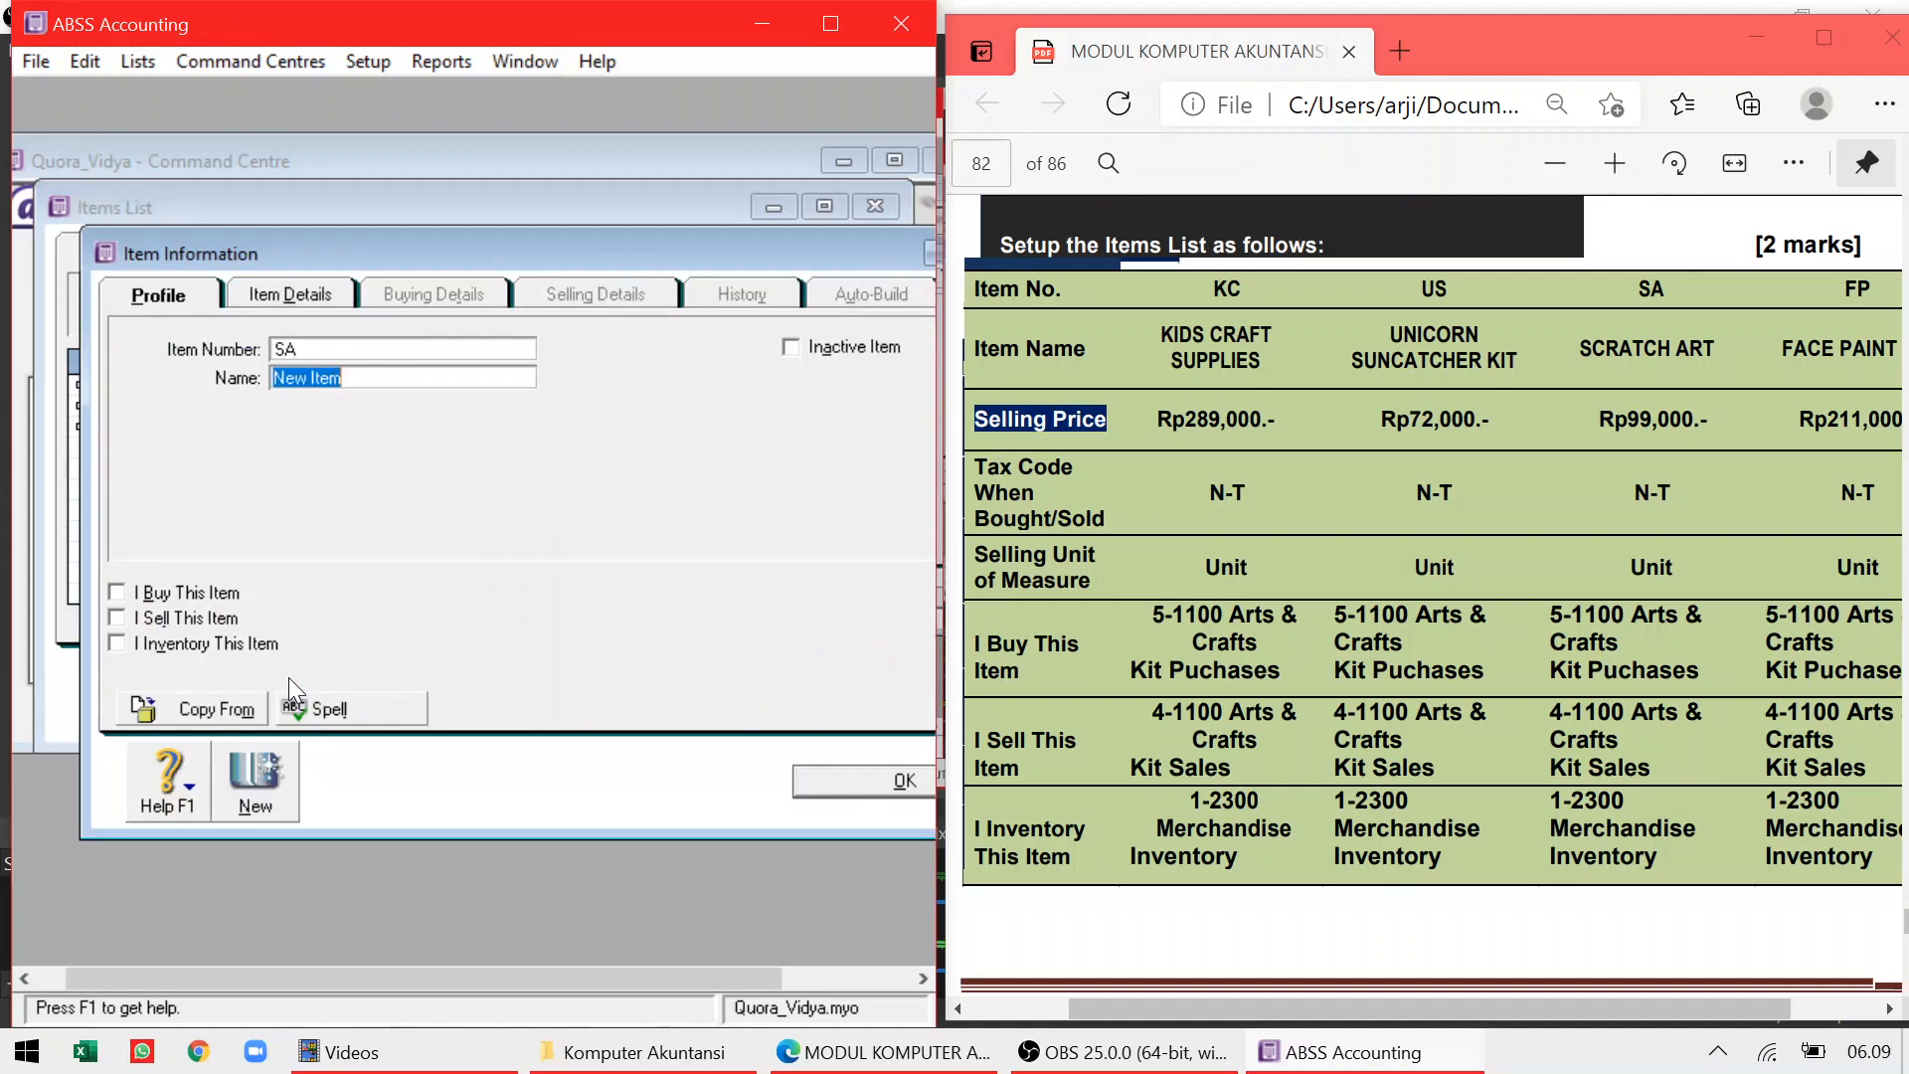
text(Scratch Art)
key(Tab)
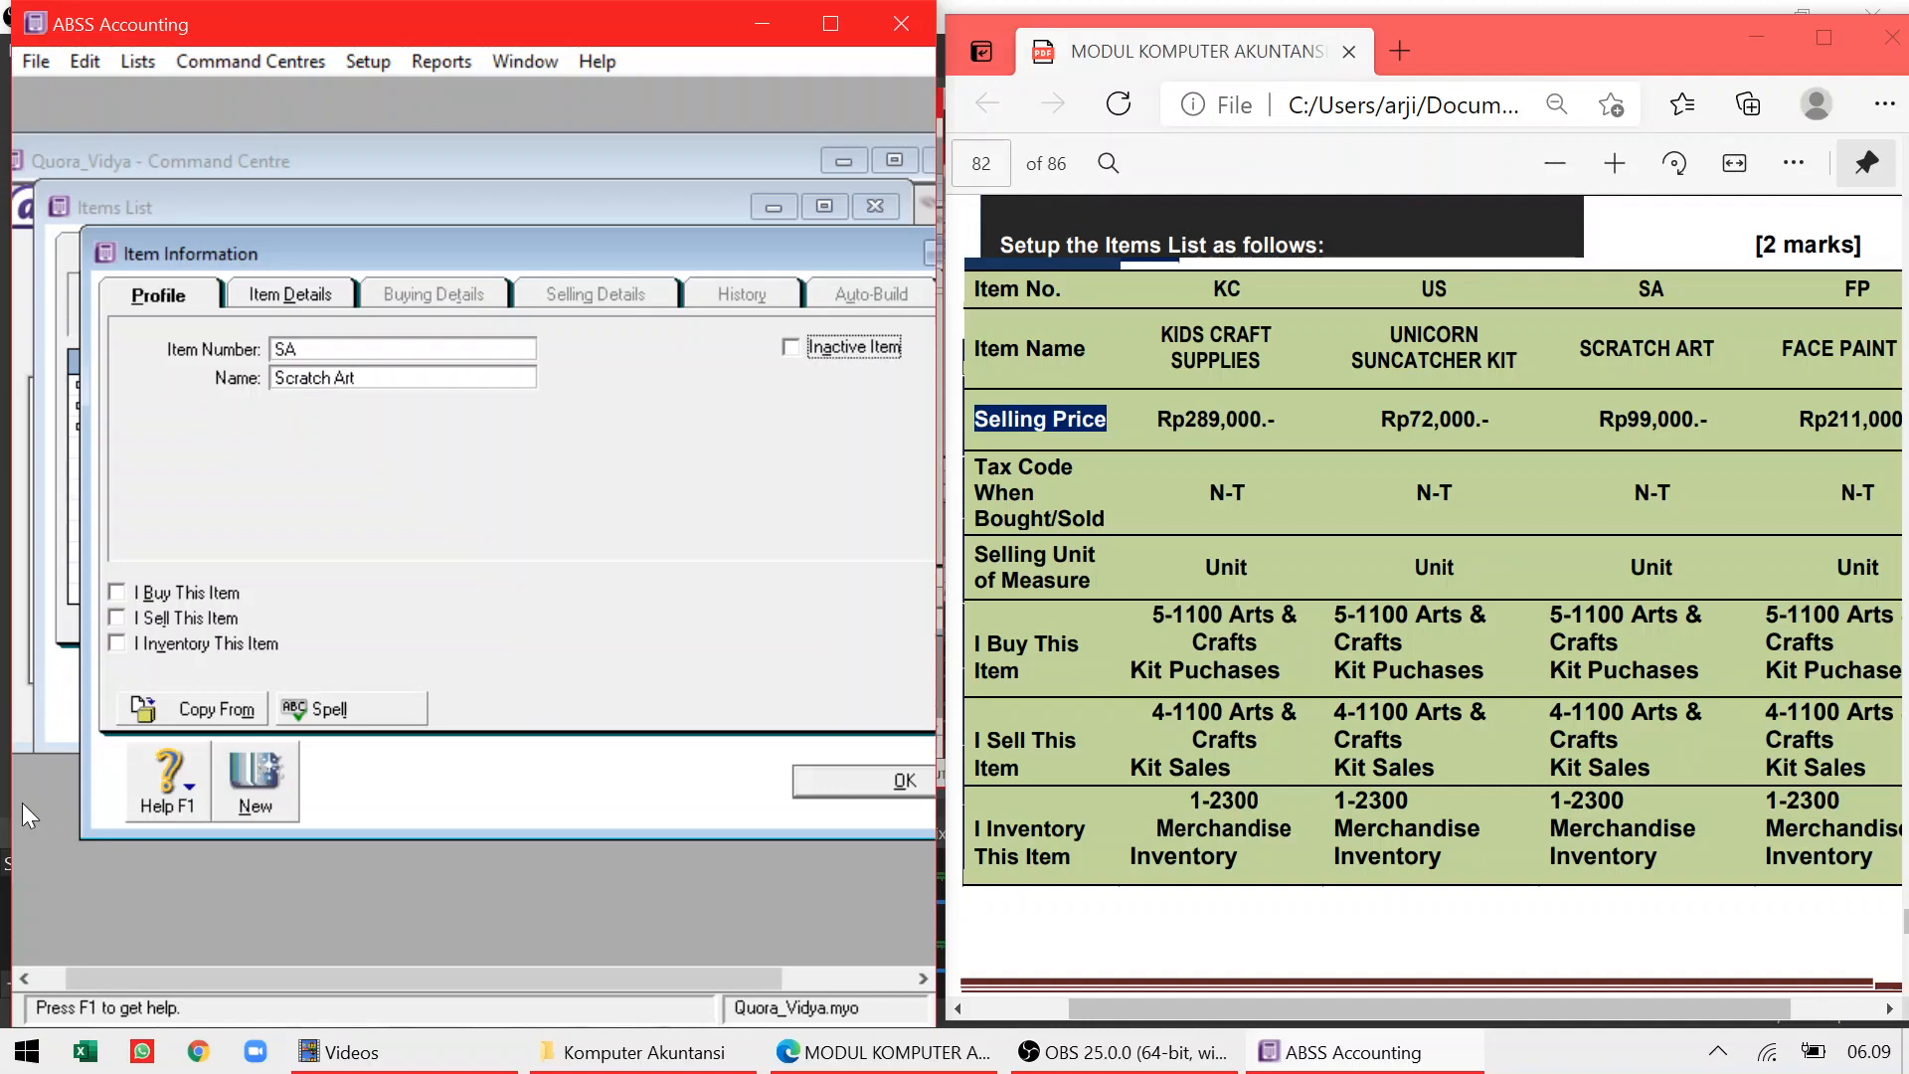
click(116, 593)
click(115, 619)
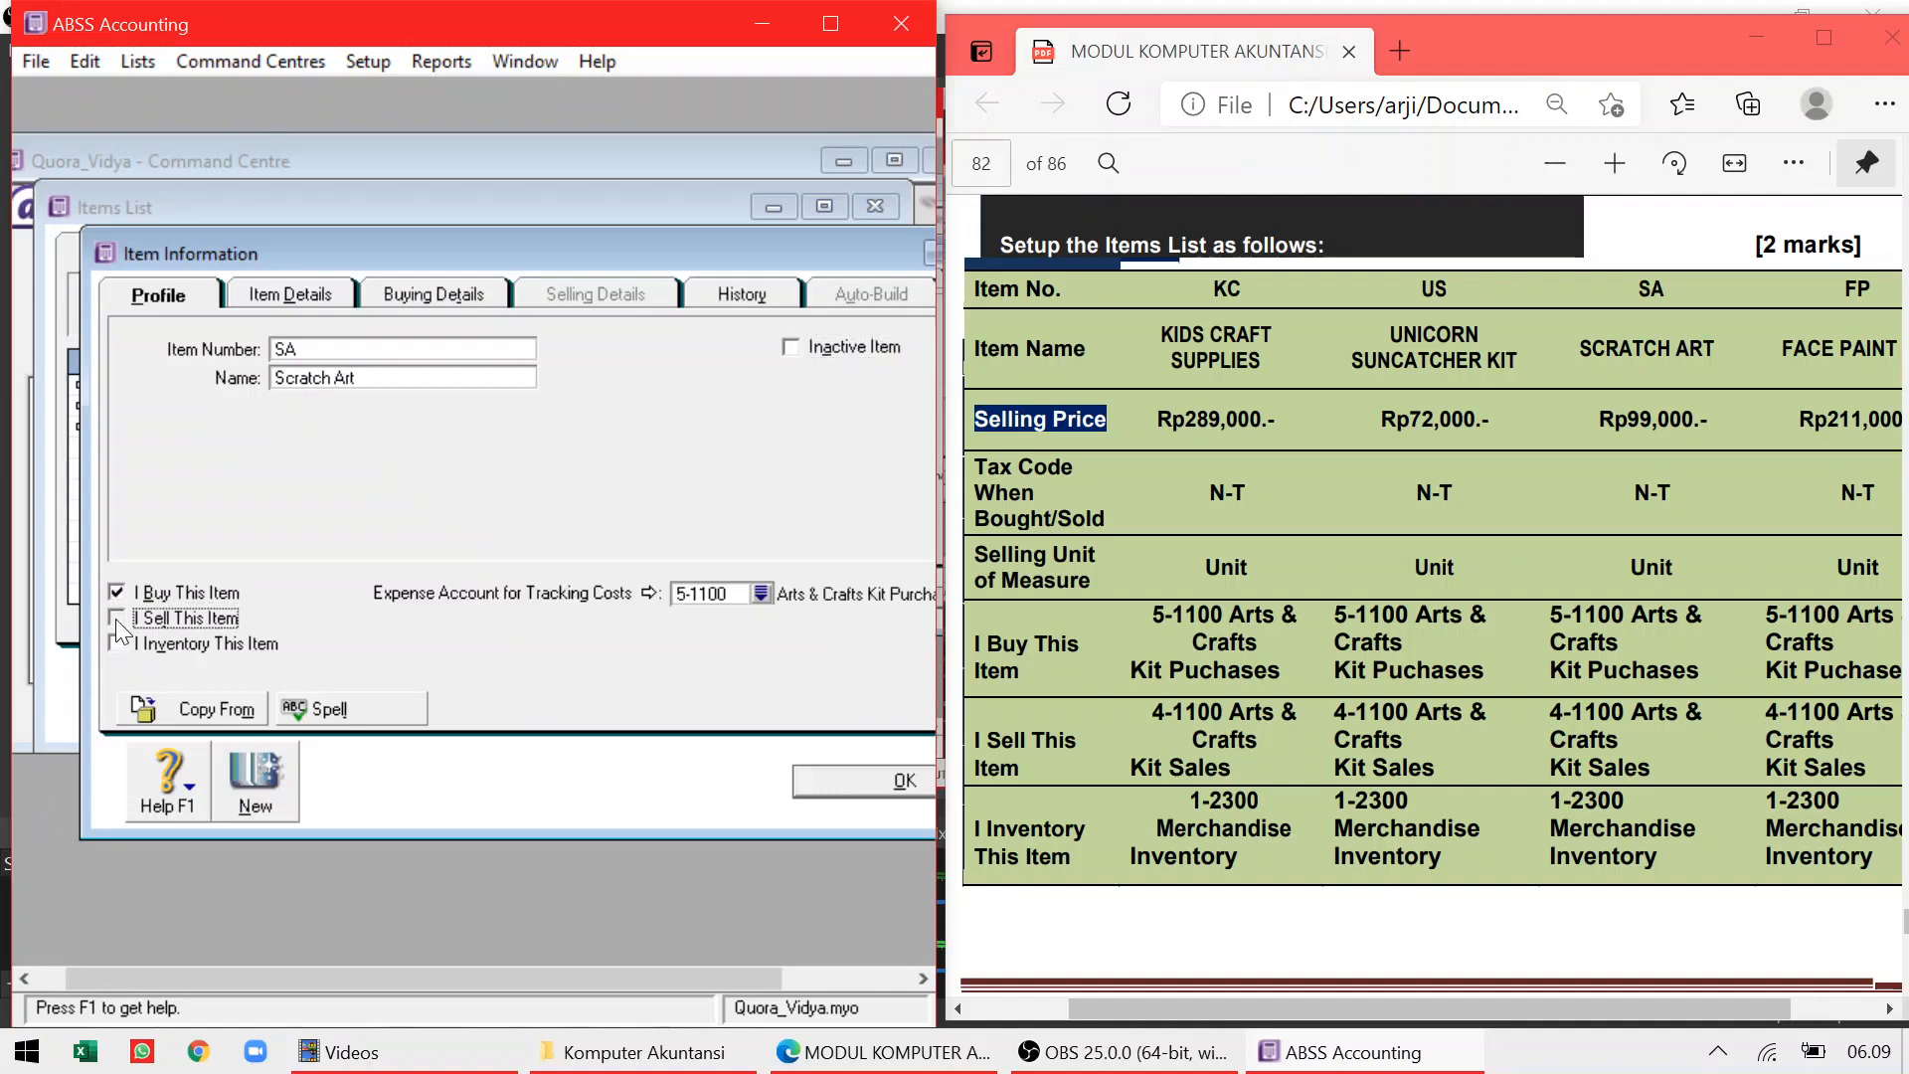
click(115, 644)
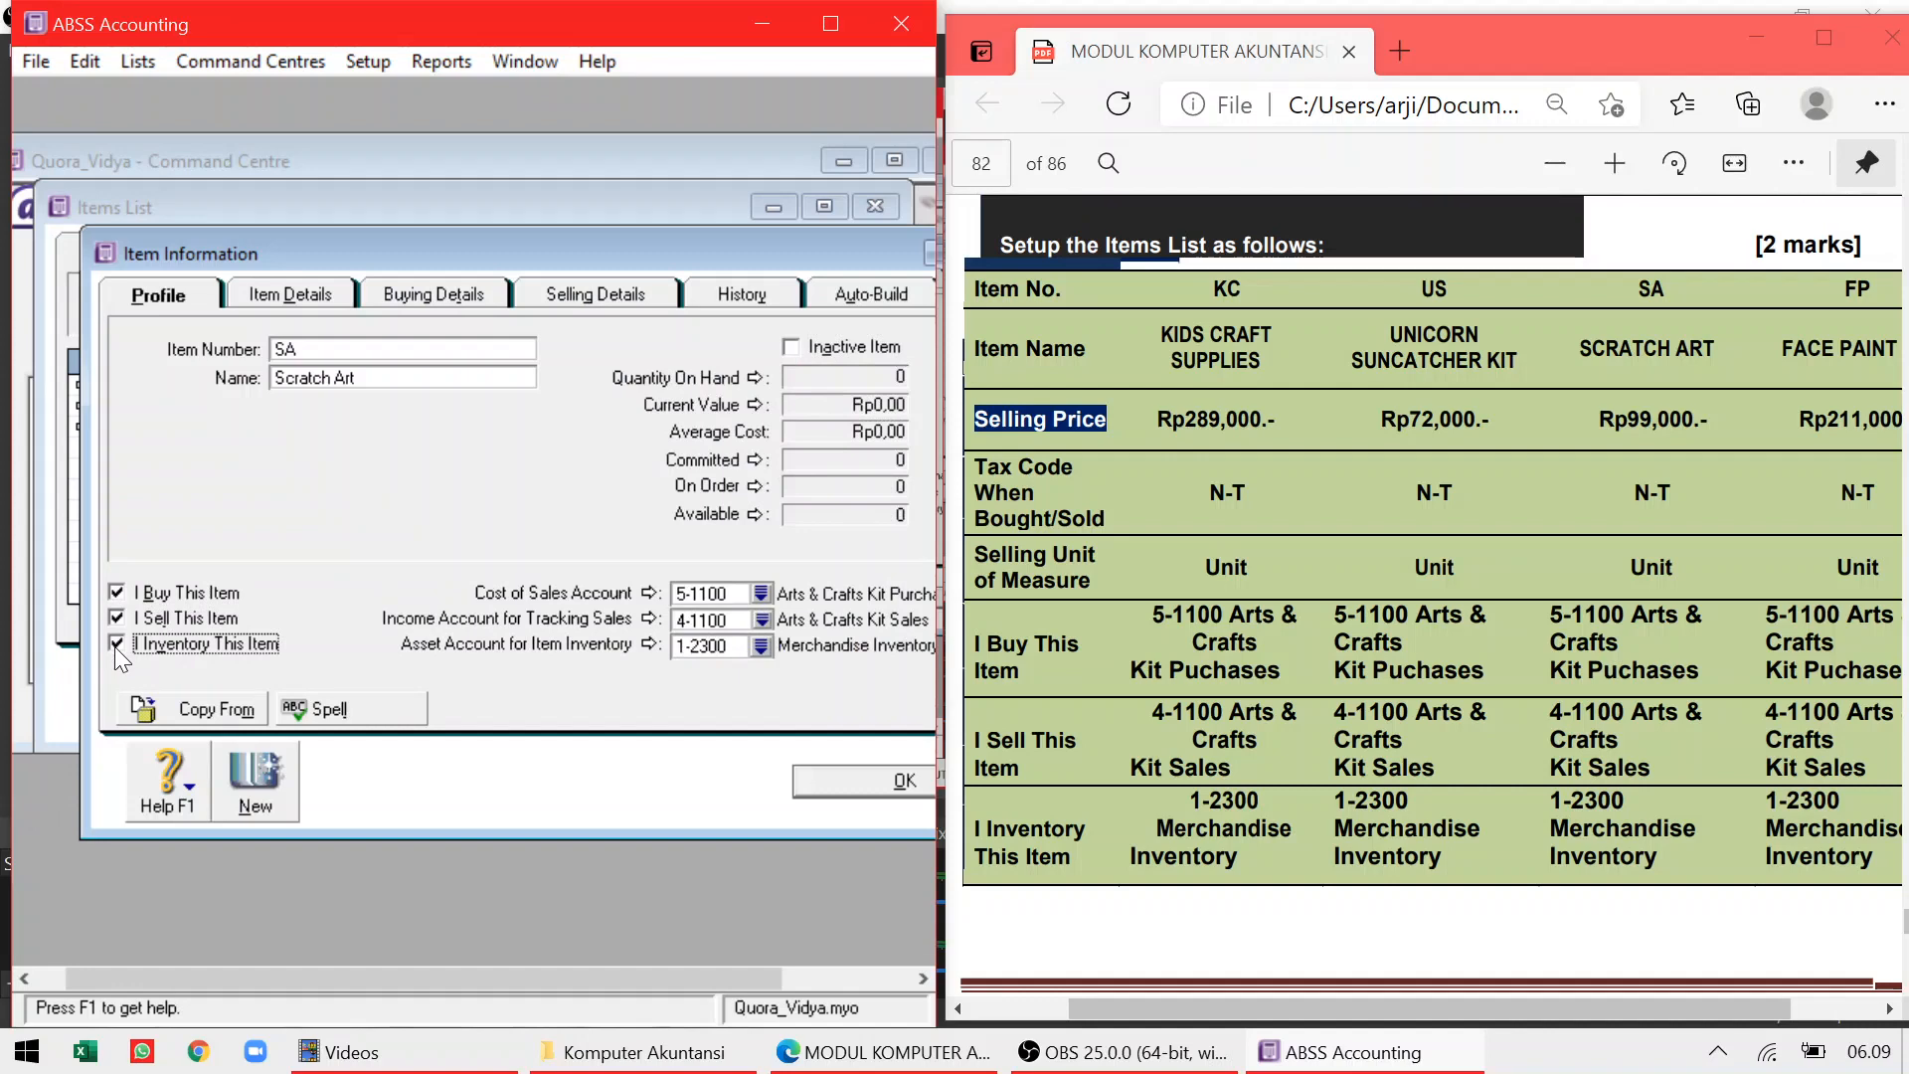
Give Scratch Art a base selling price of 99000 (Rp99.000,00) and save it
click(595, 291)
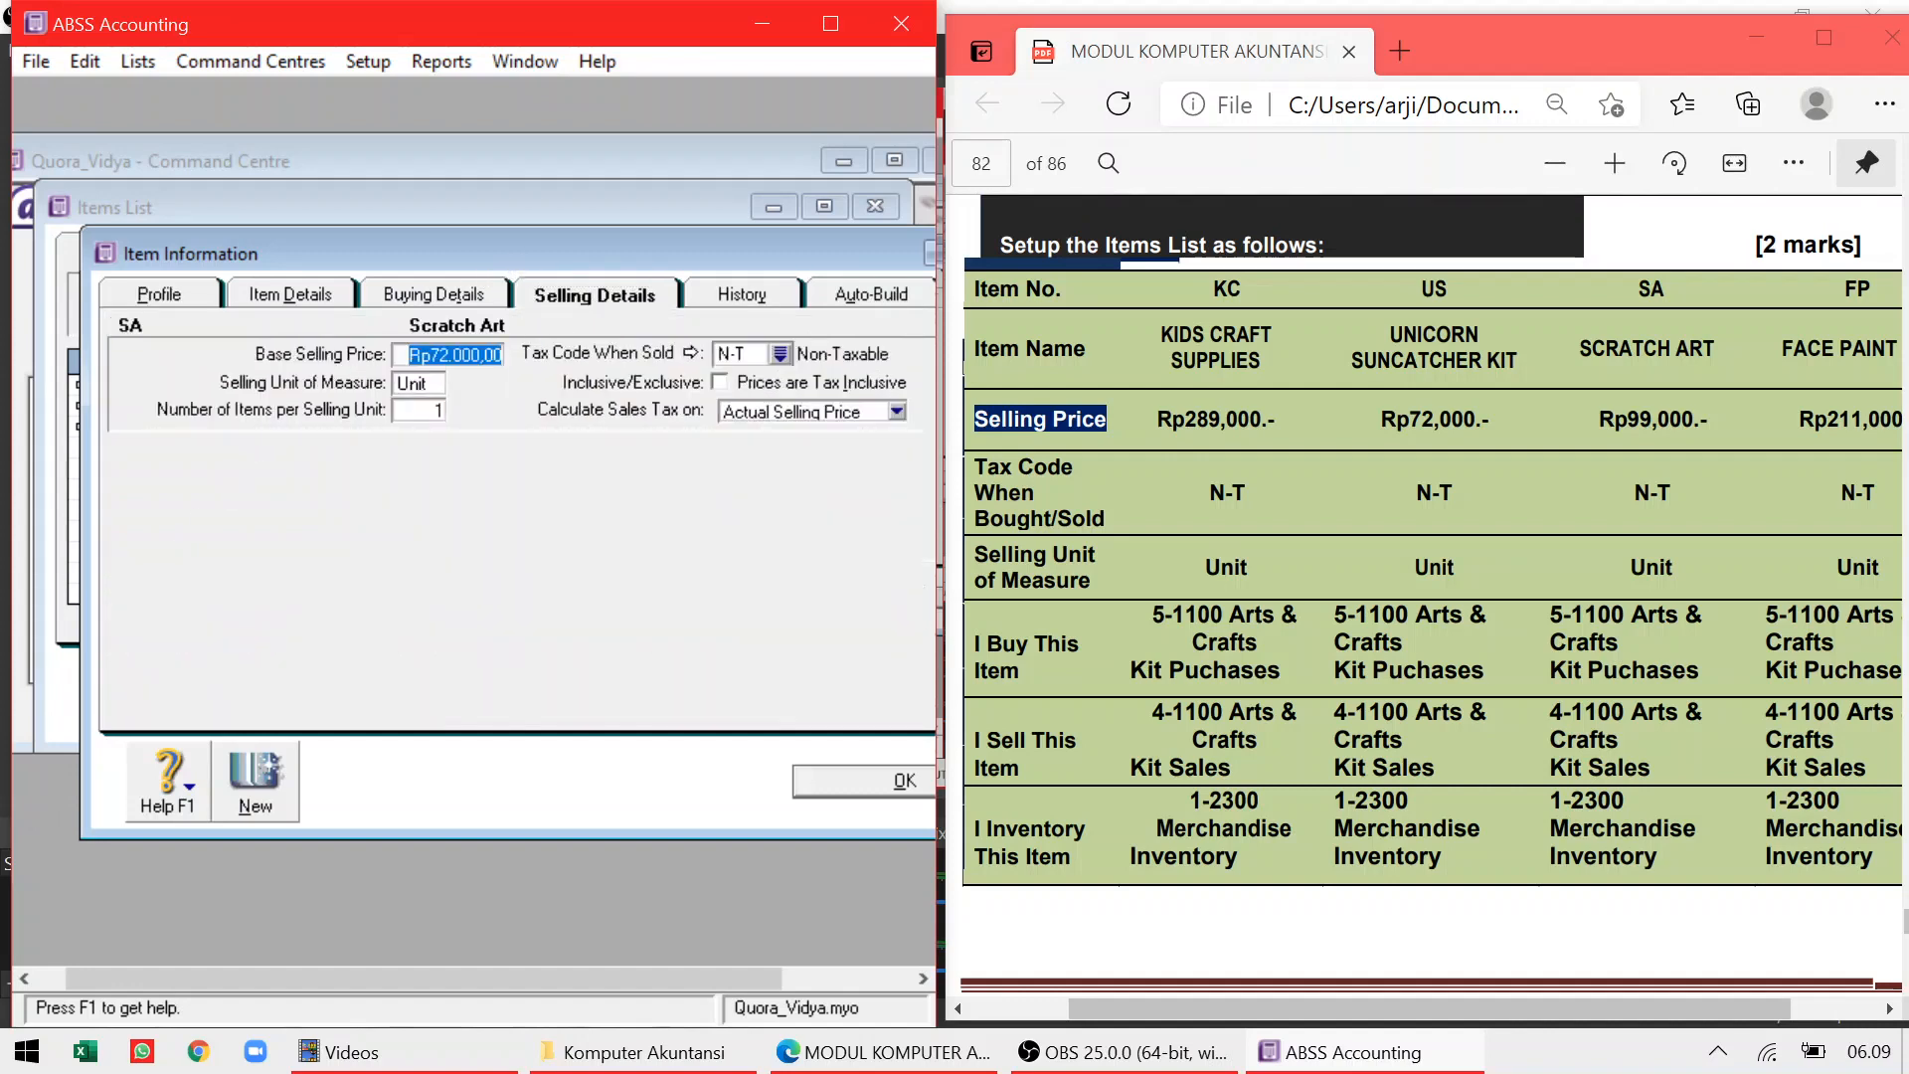
text(99000)
key(Tab)
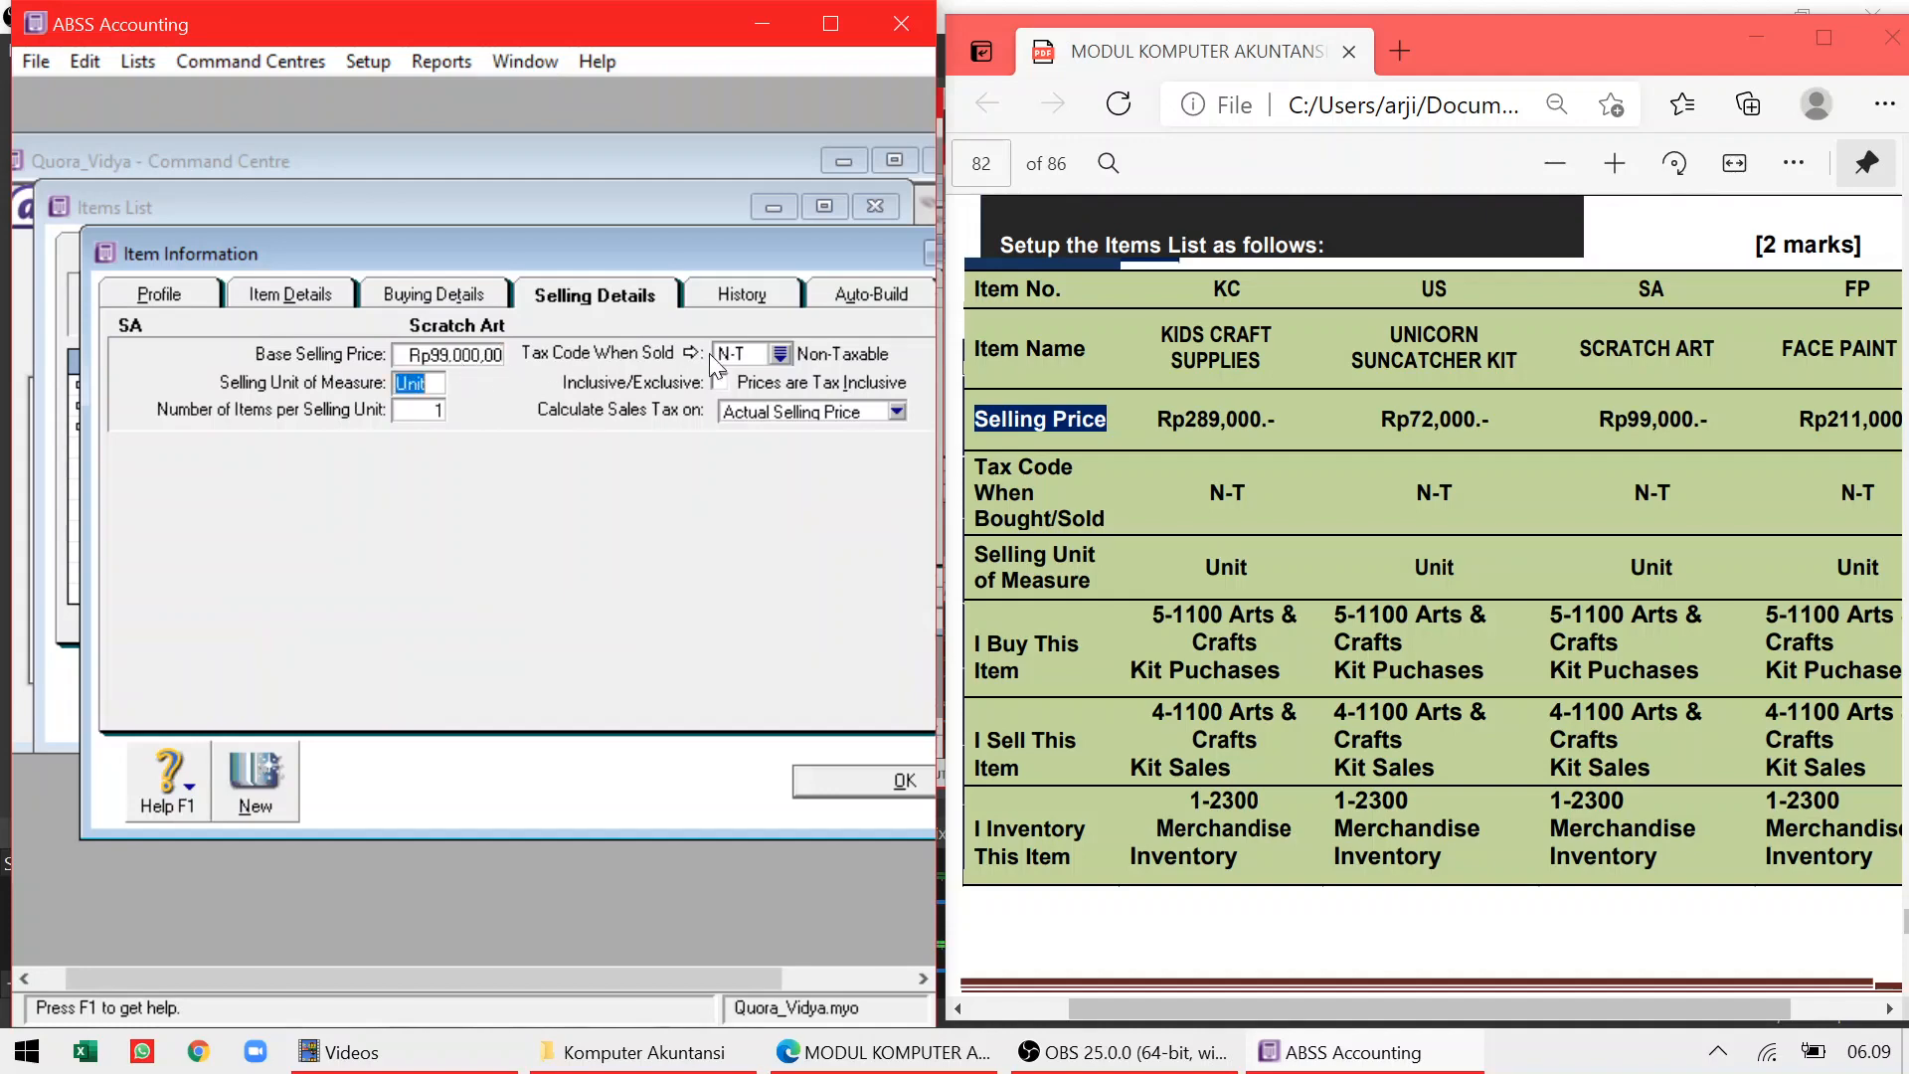
click(434, 295)
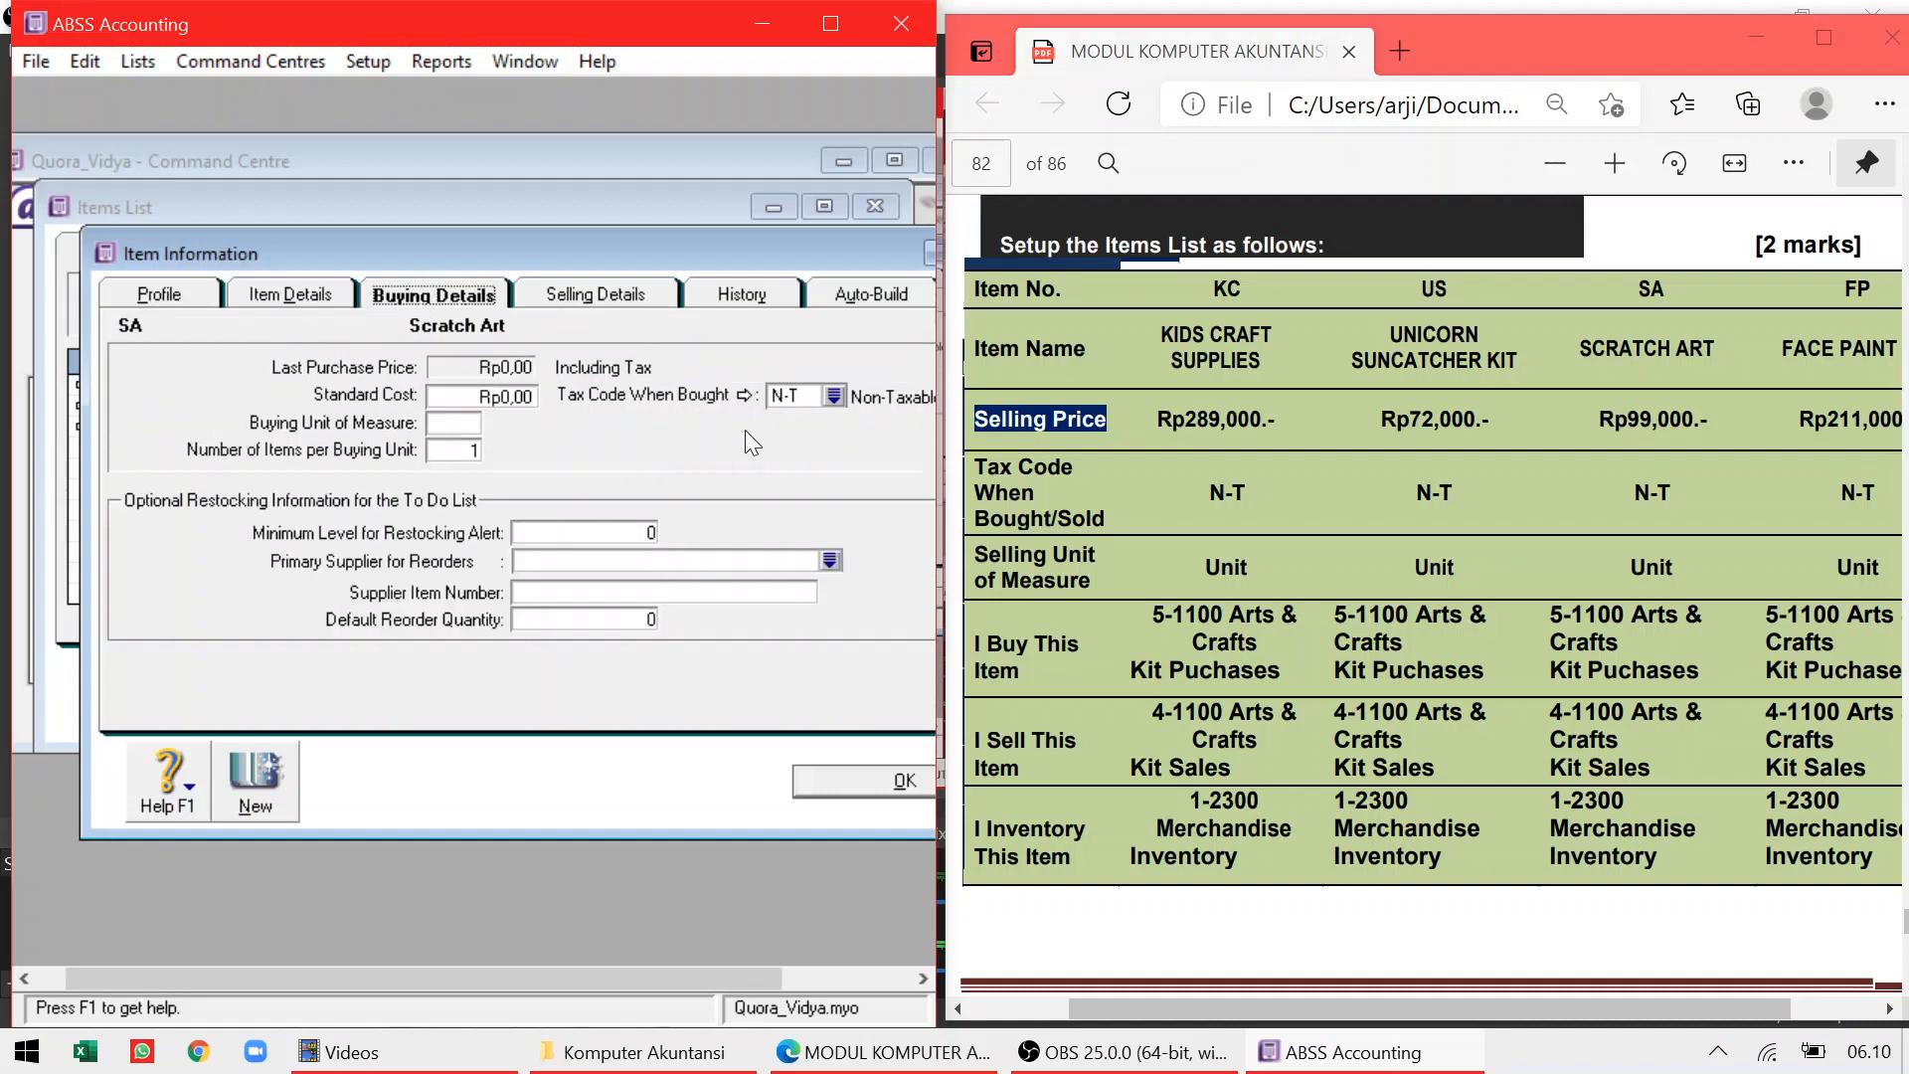
click(861, 776)
click(291, 685)
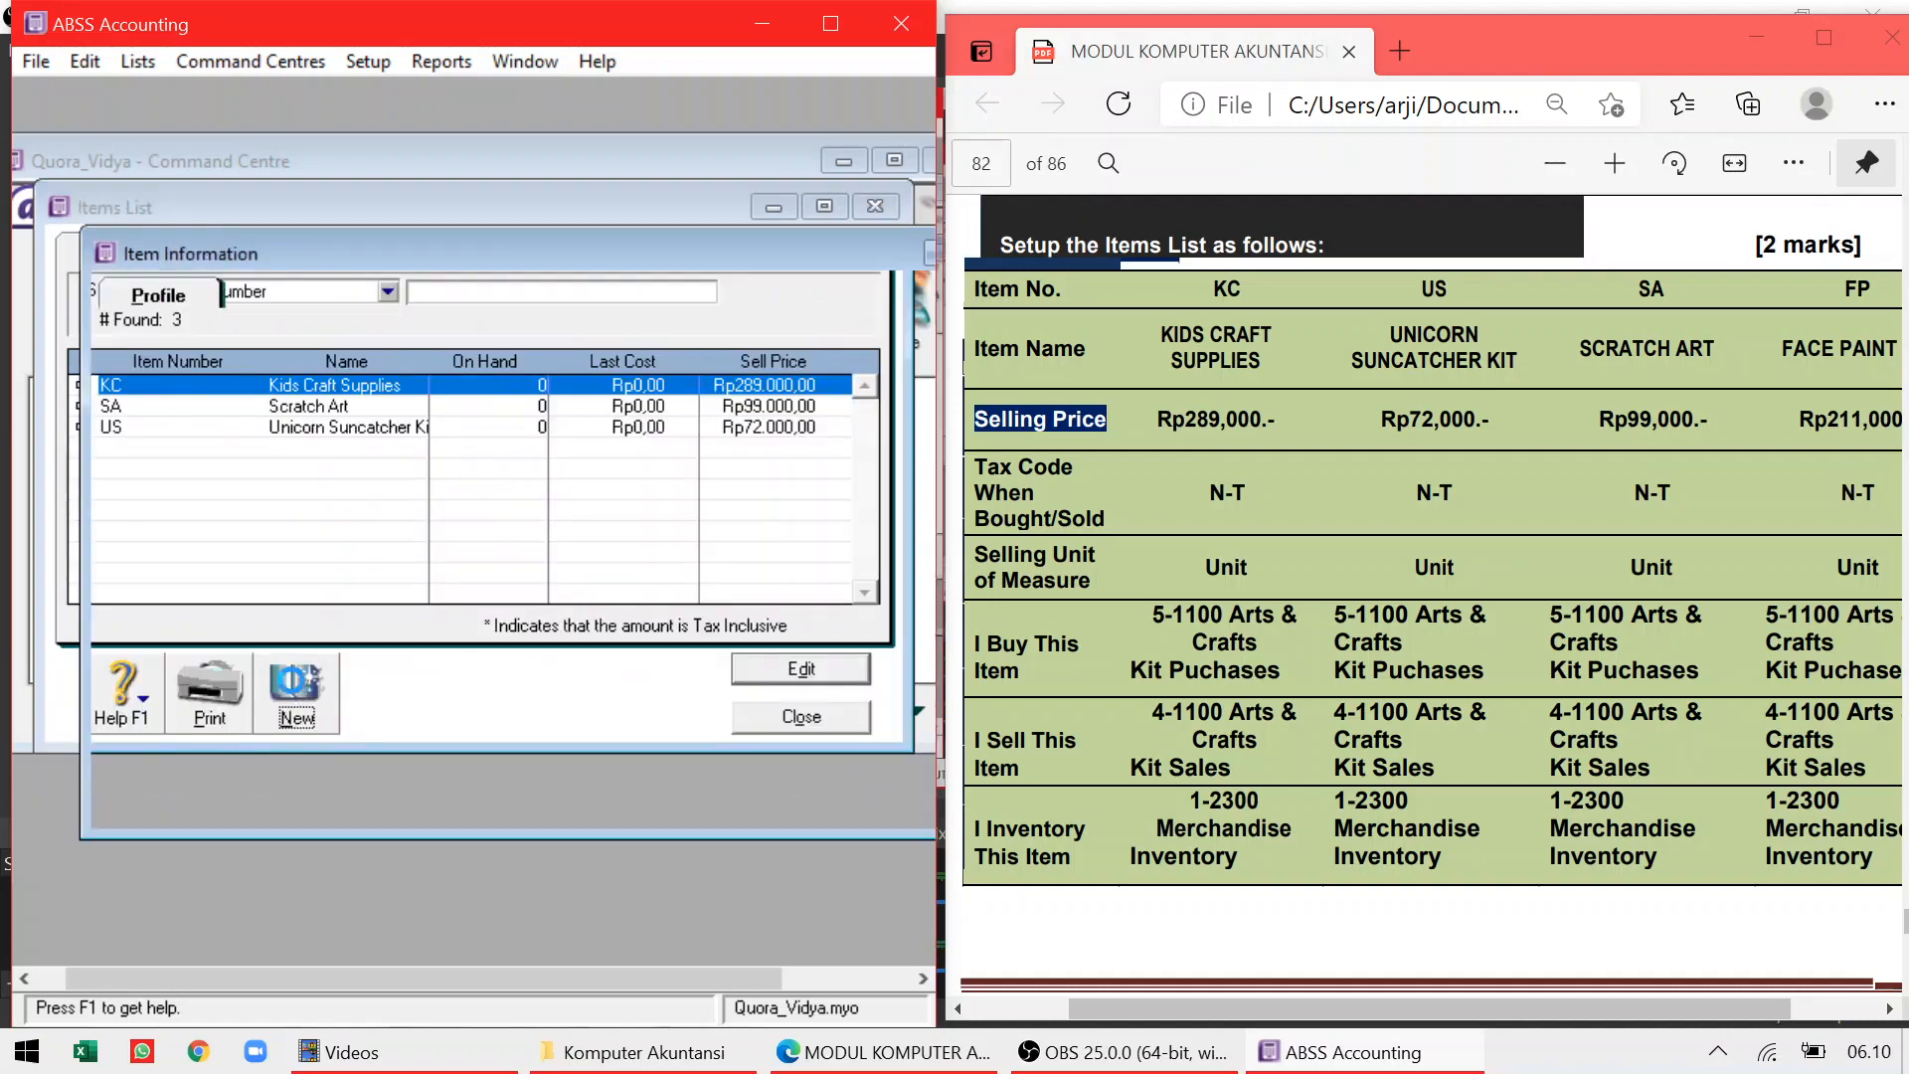
Create item FP, Face Paint, marked as bought, sold and inventoried
text(FP)
key(Tab)
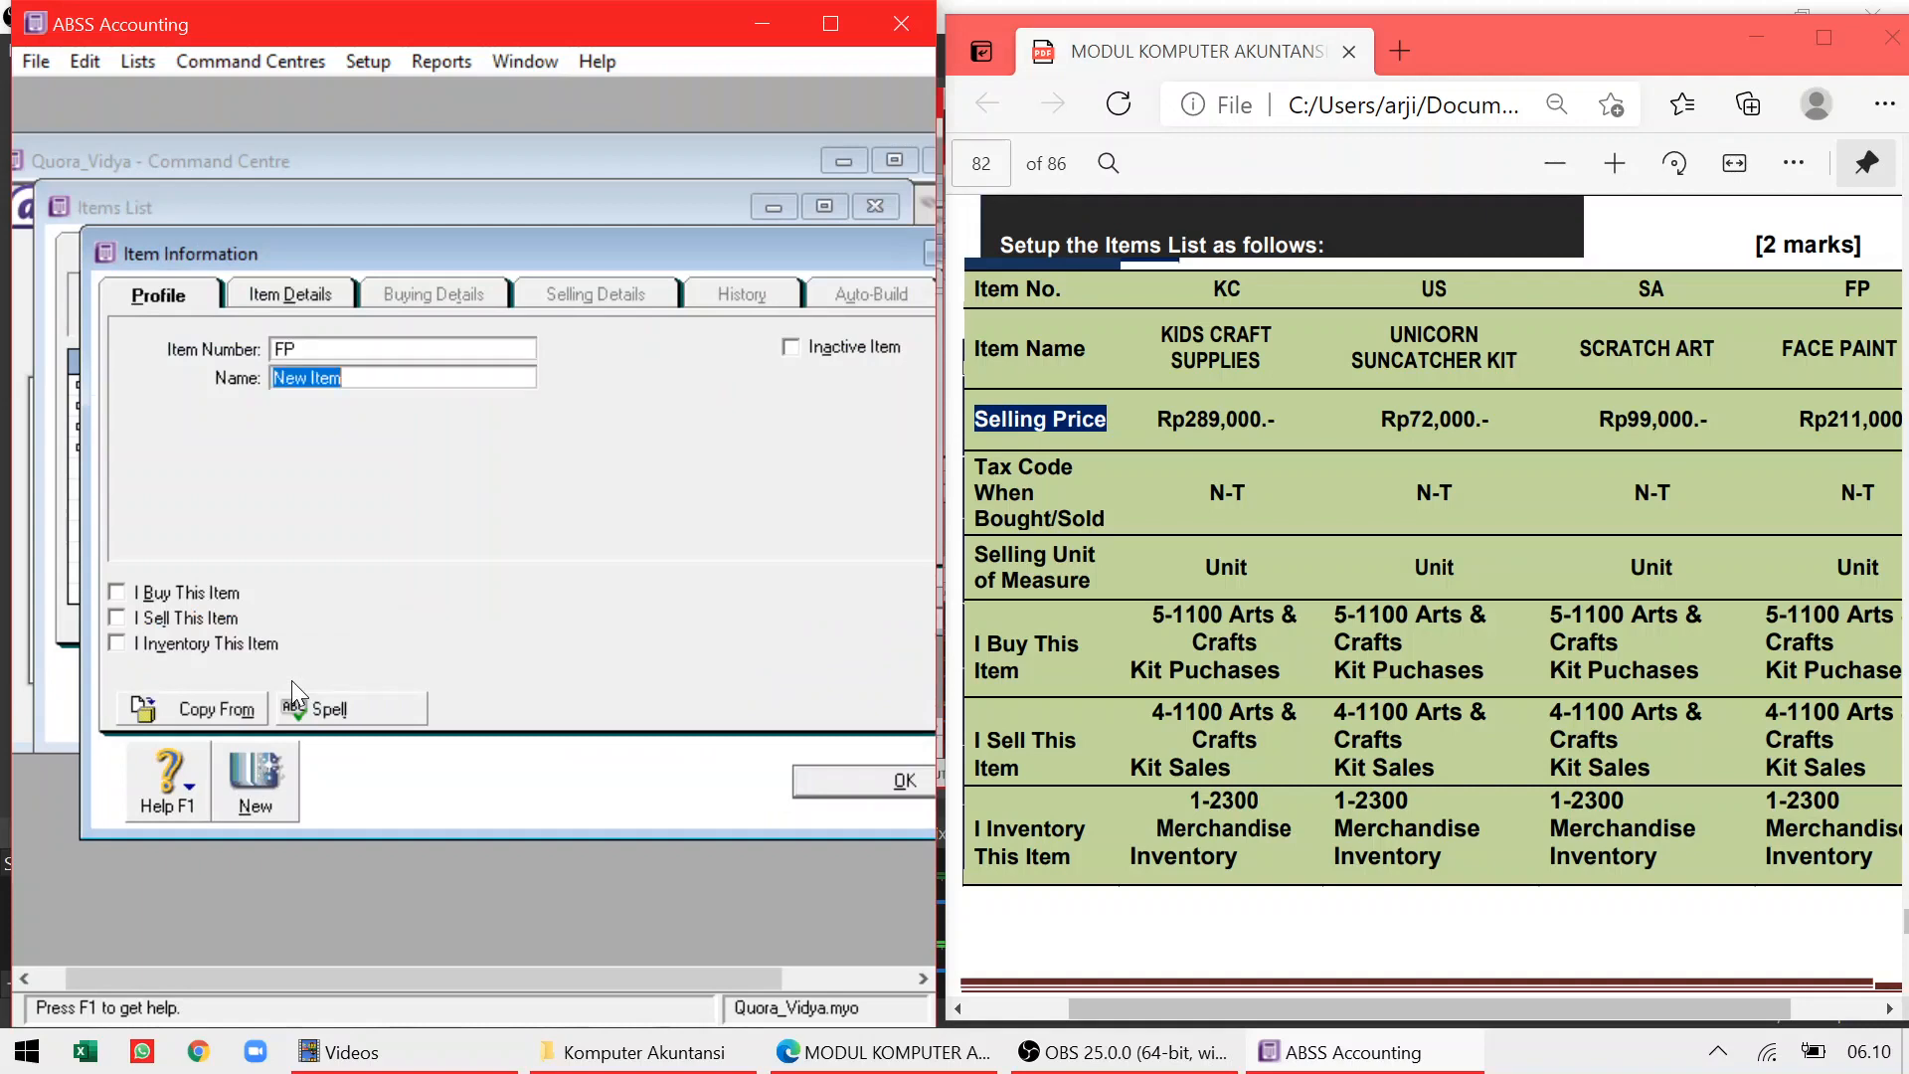
text(Face Paint)
key(Tab)
click(116, 591)
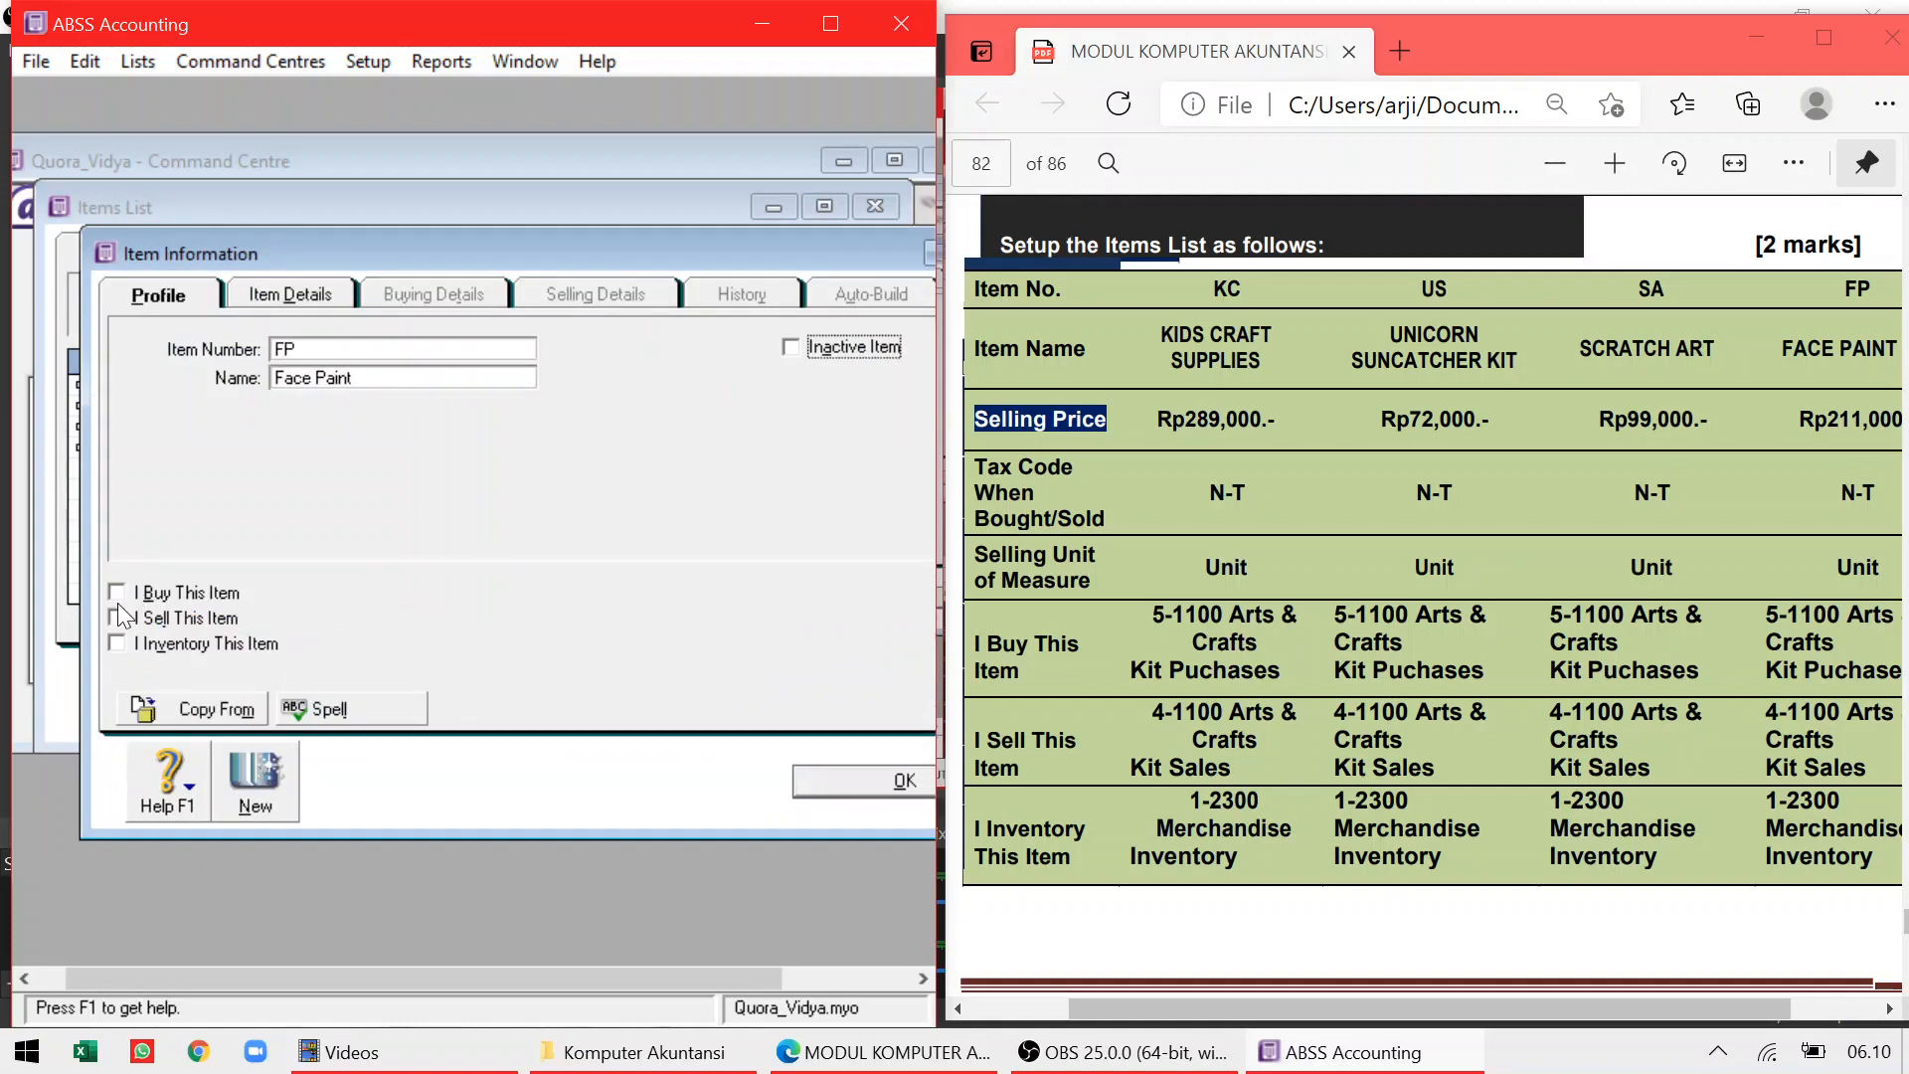
click(116, 617)
click(116, 642)
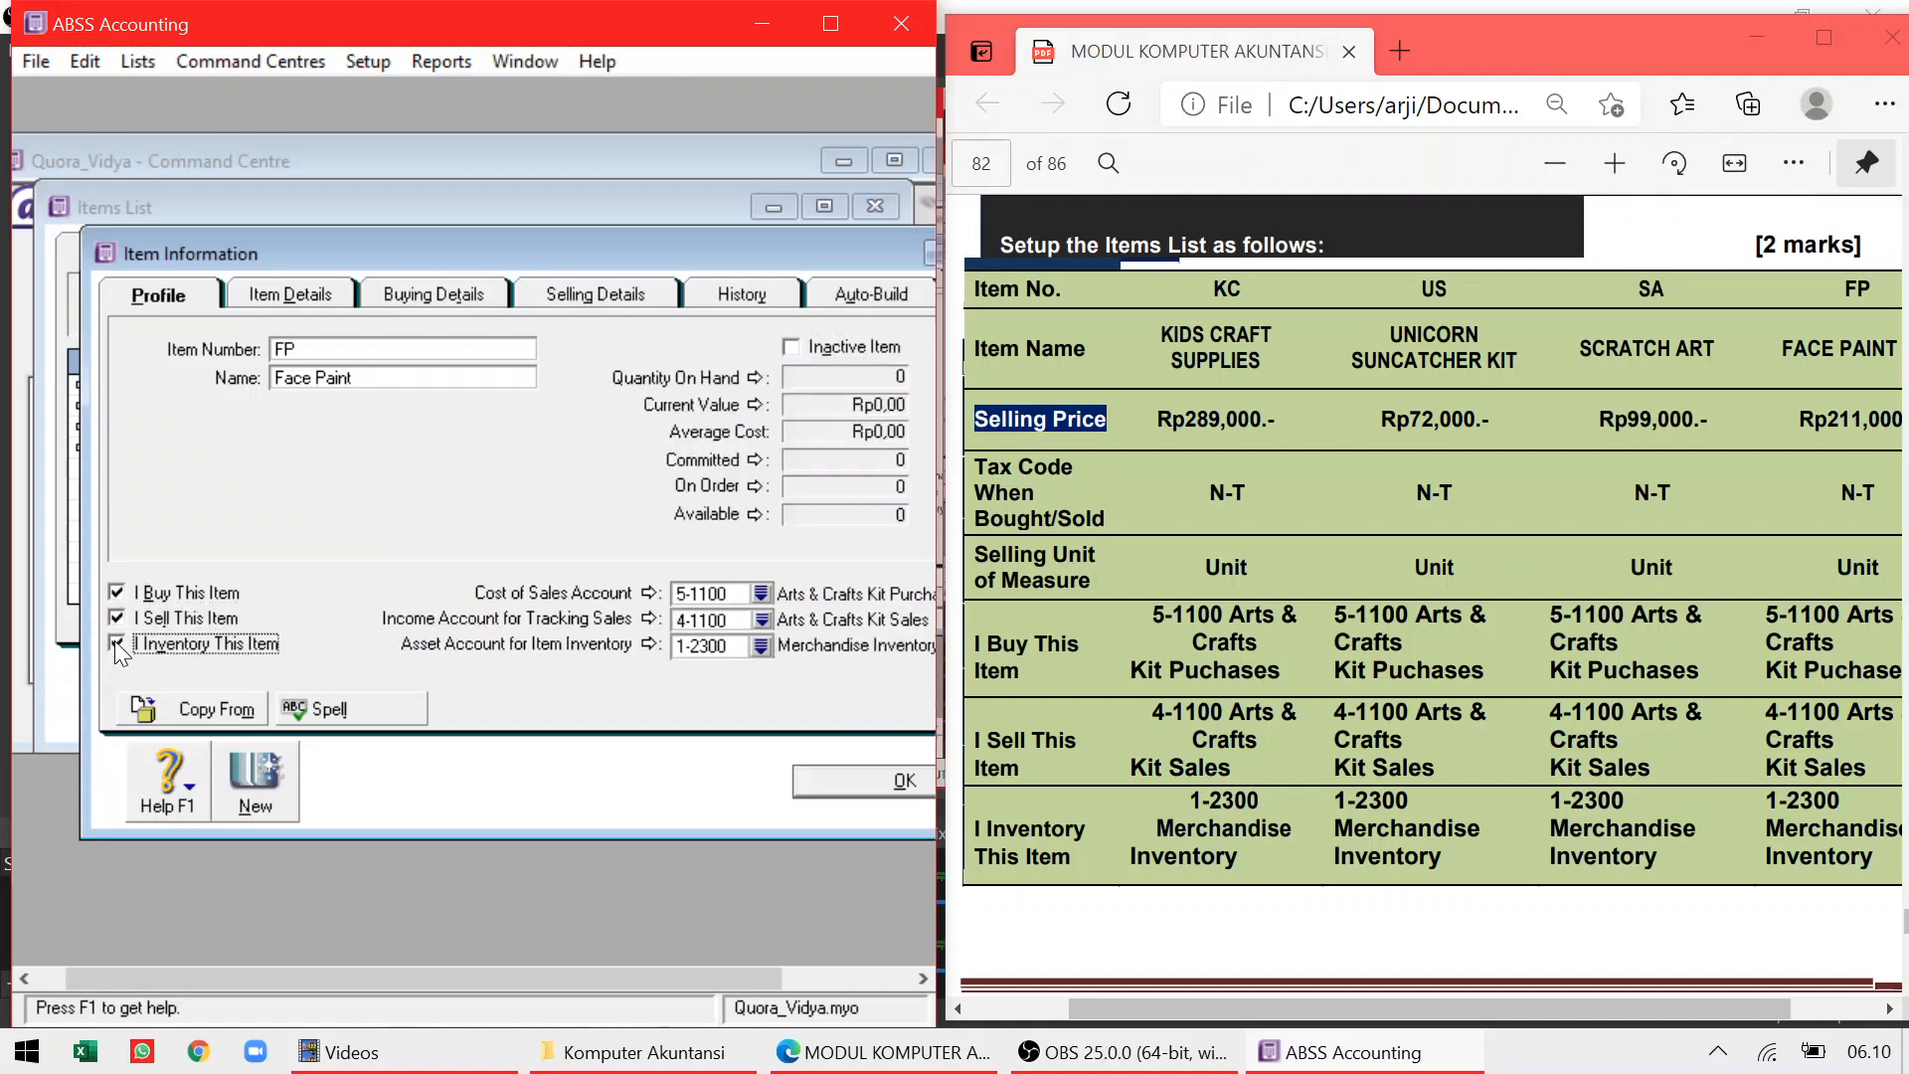
Set Face Paint's base selling price to Rp211.000,00, save it, and close the items list
click(418, 291)
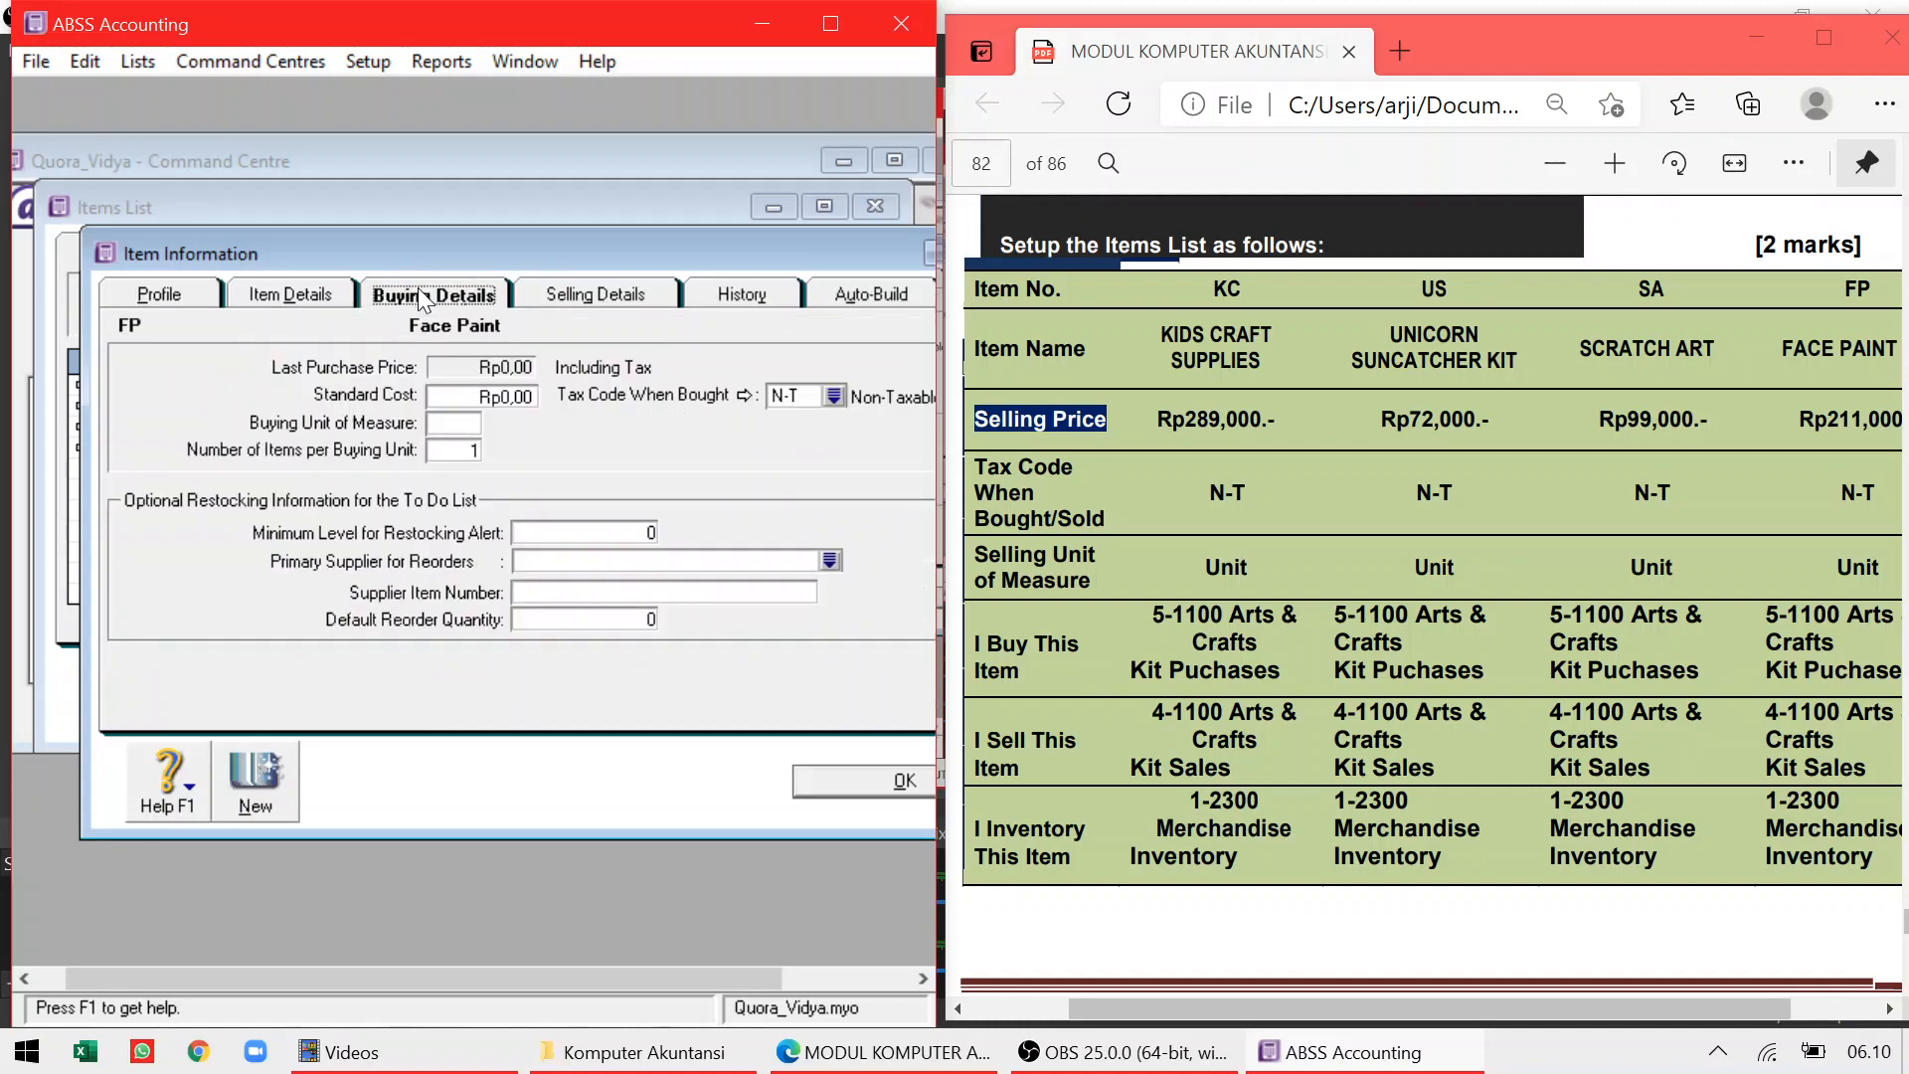
click(649, 300)
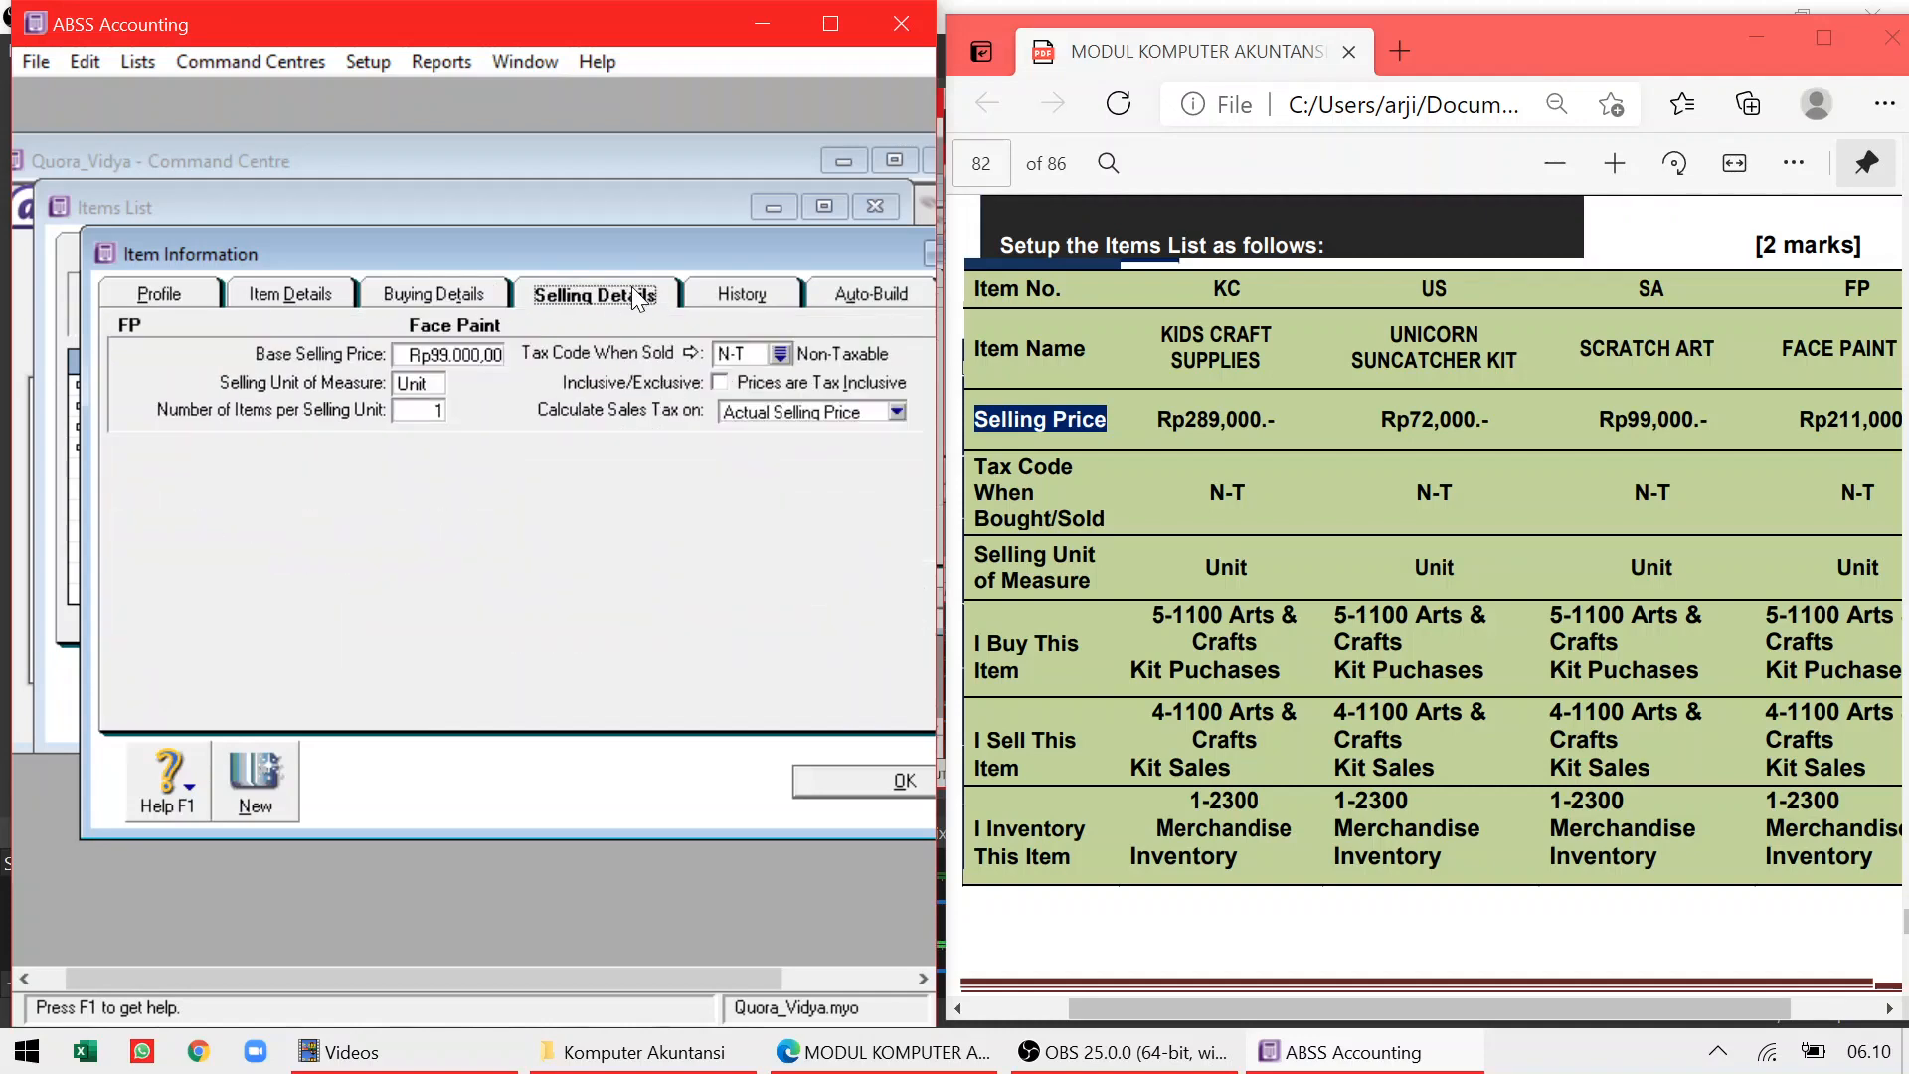
click(477, 356)
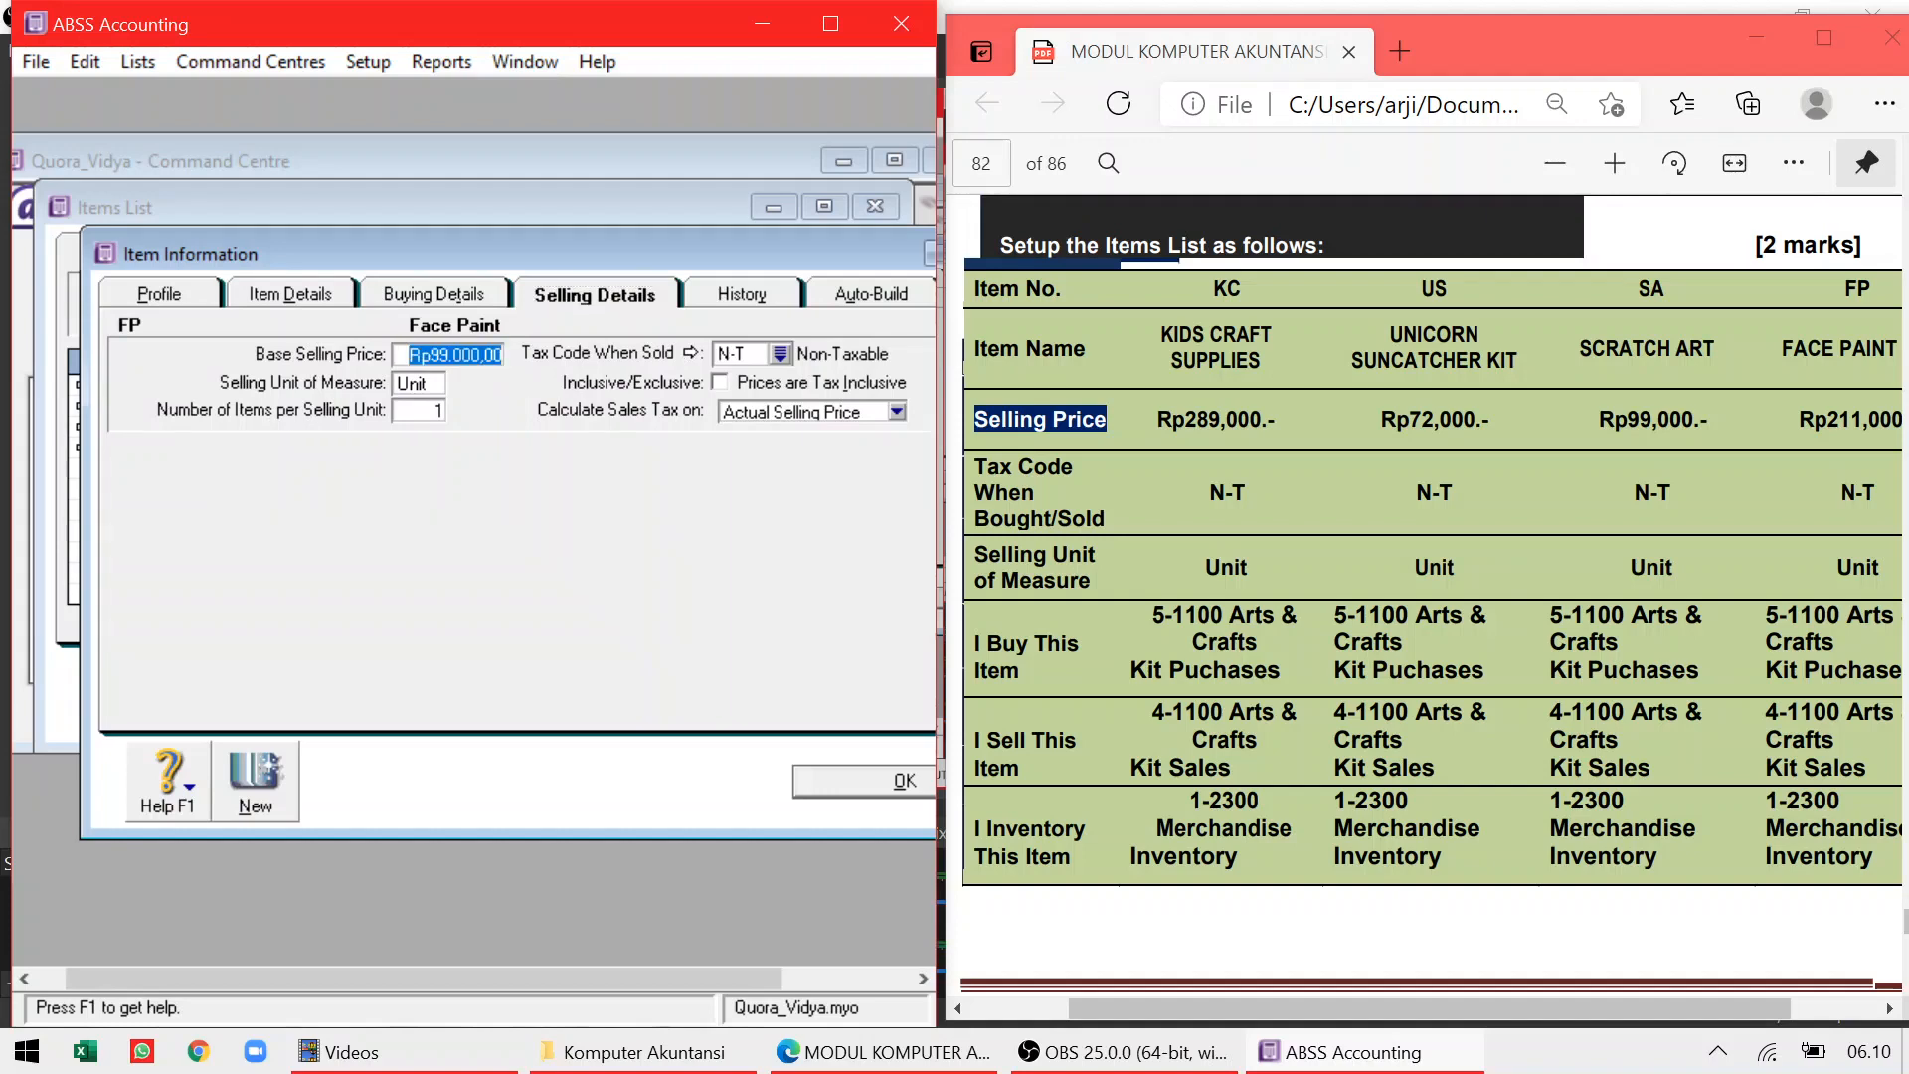
text(211)
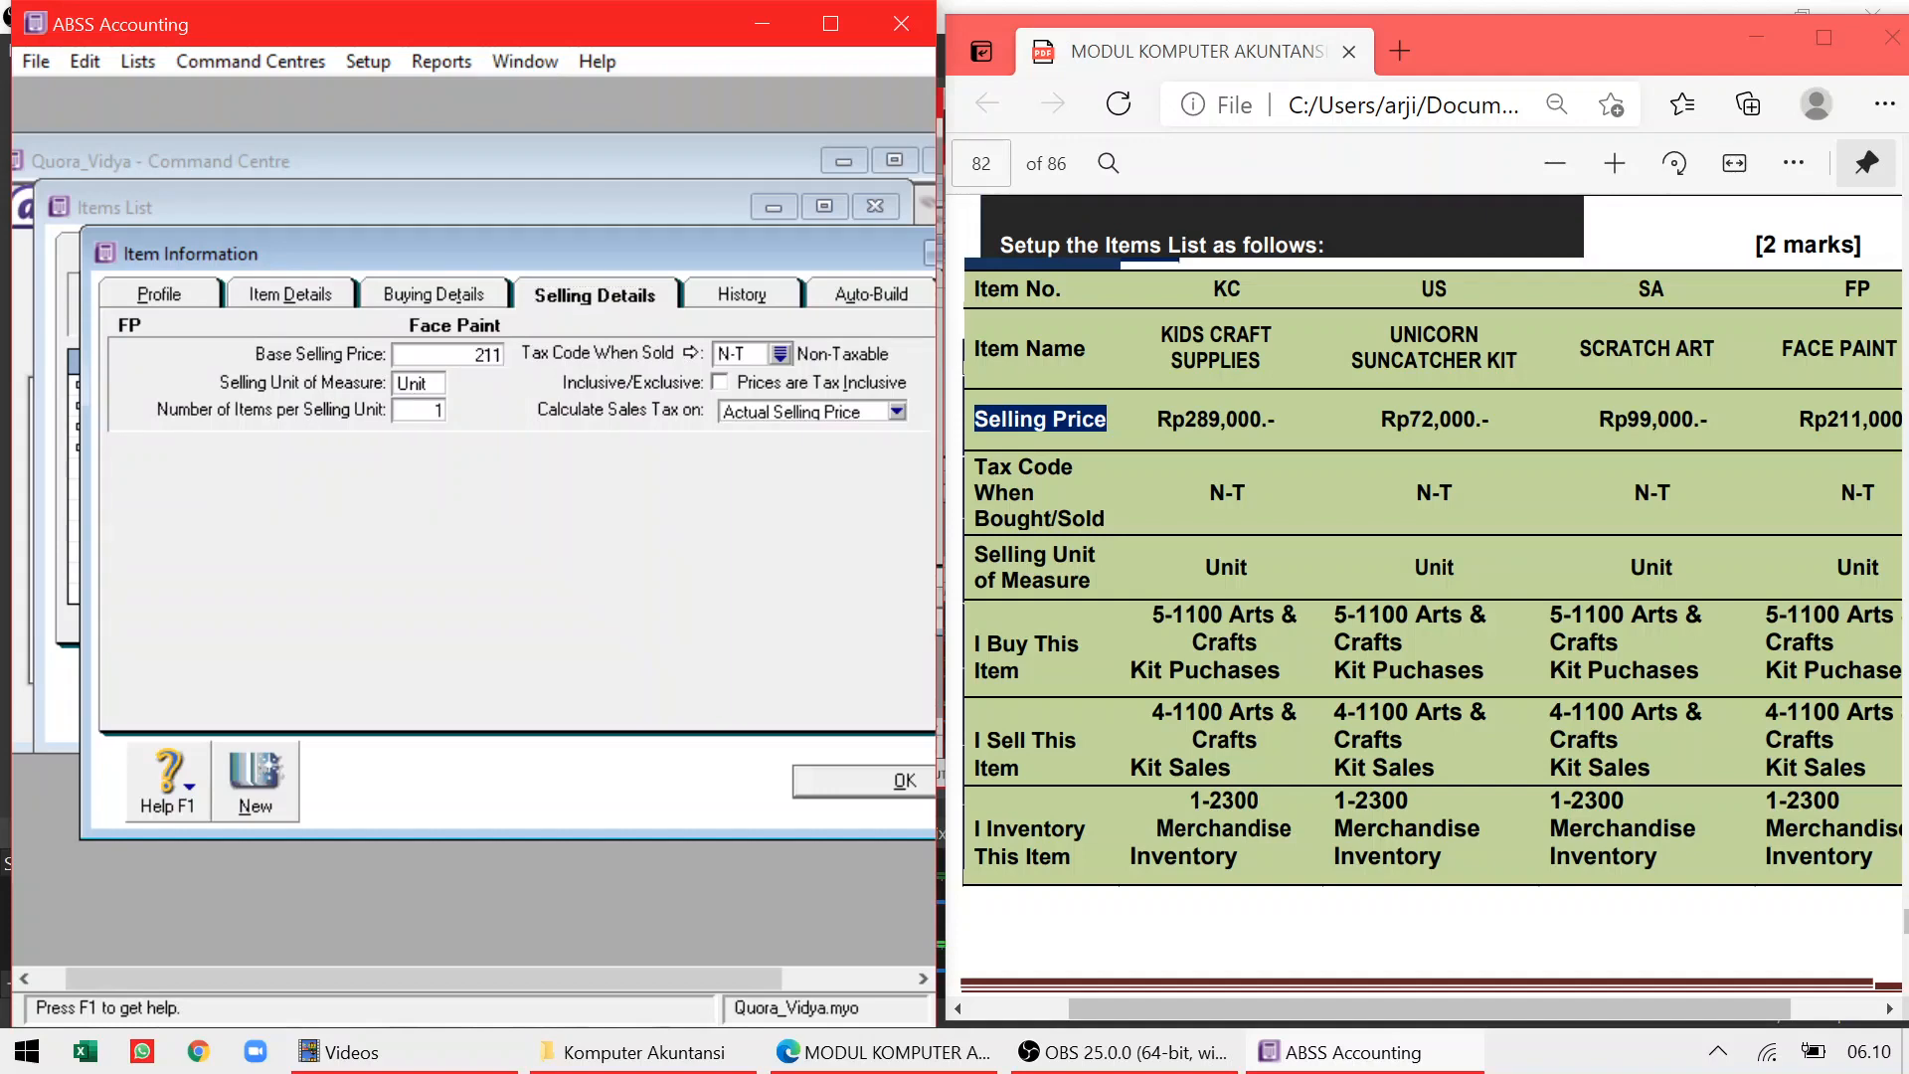
text(.0000)
key(Tab)
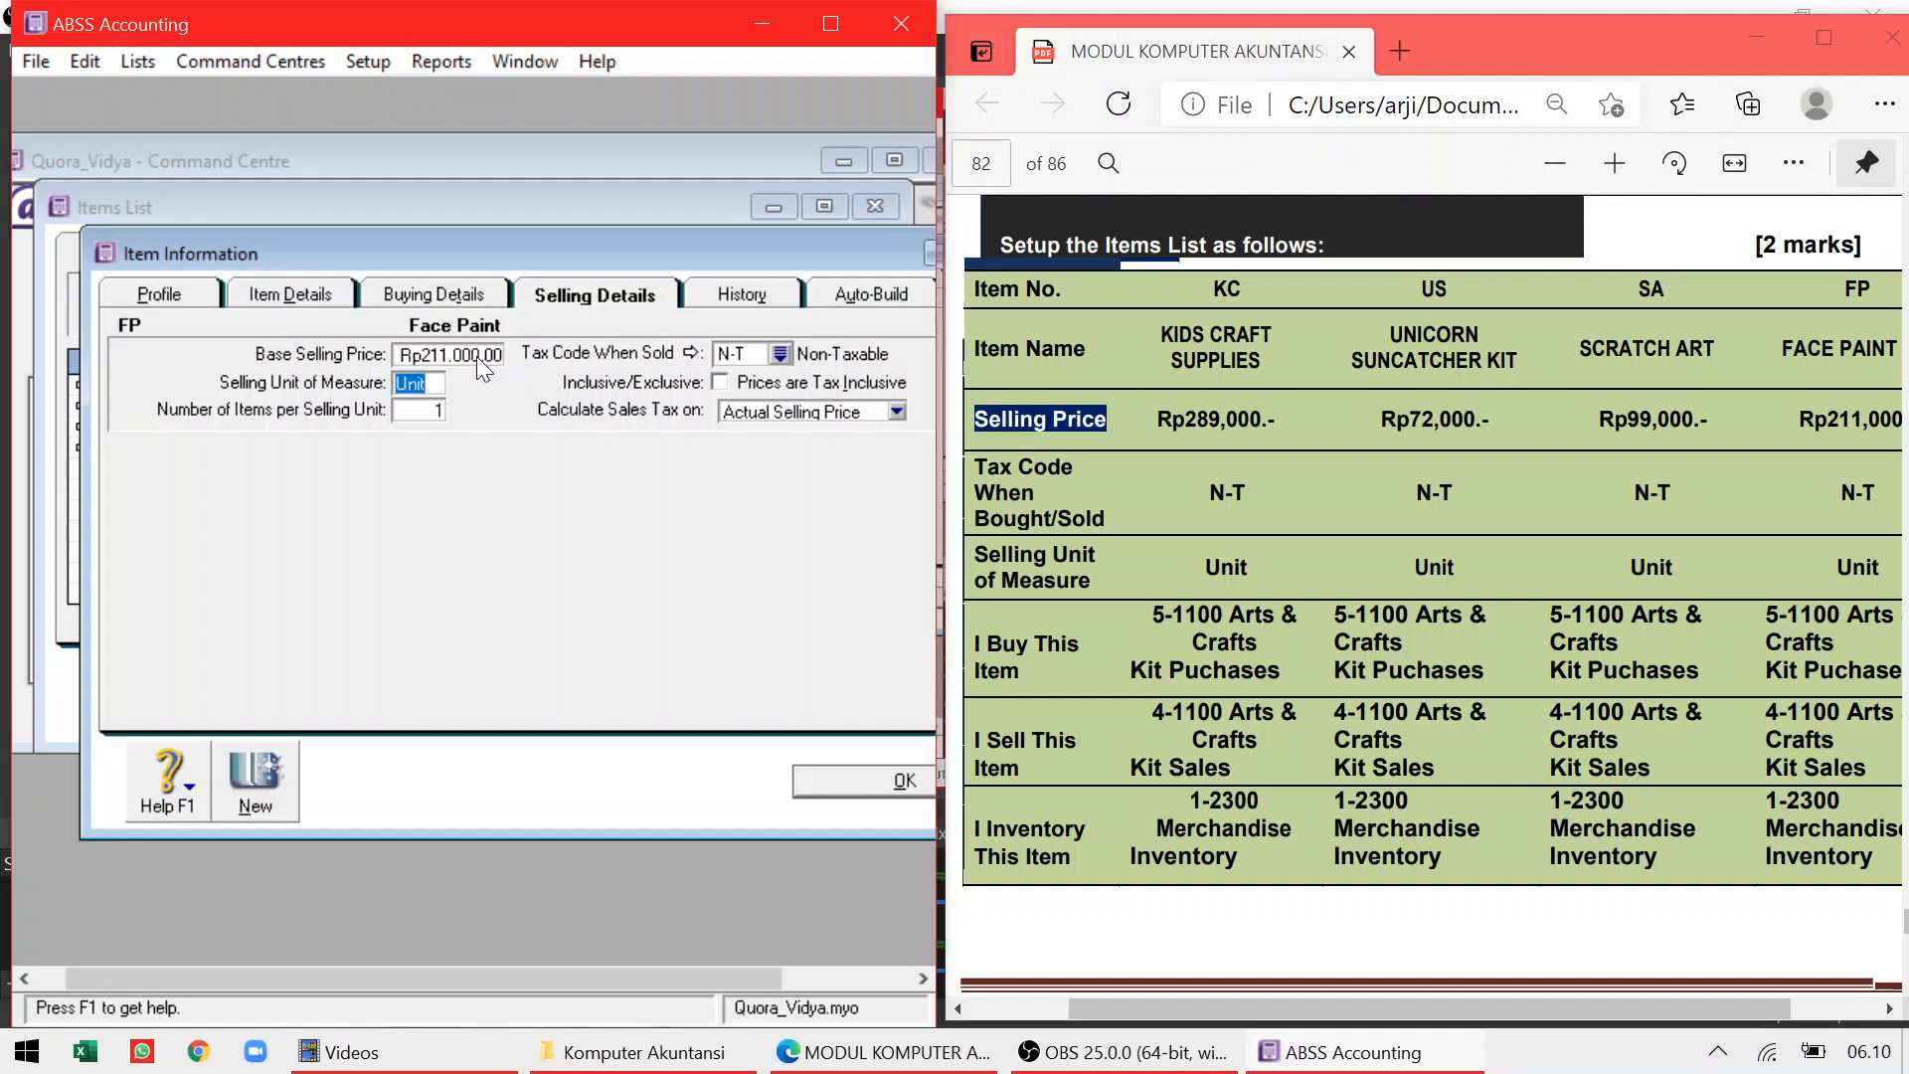
click(885, 784)
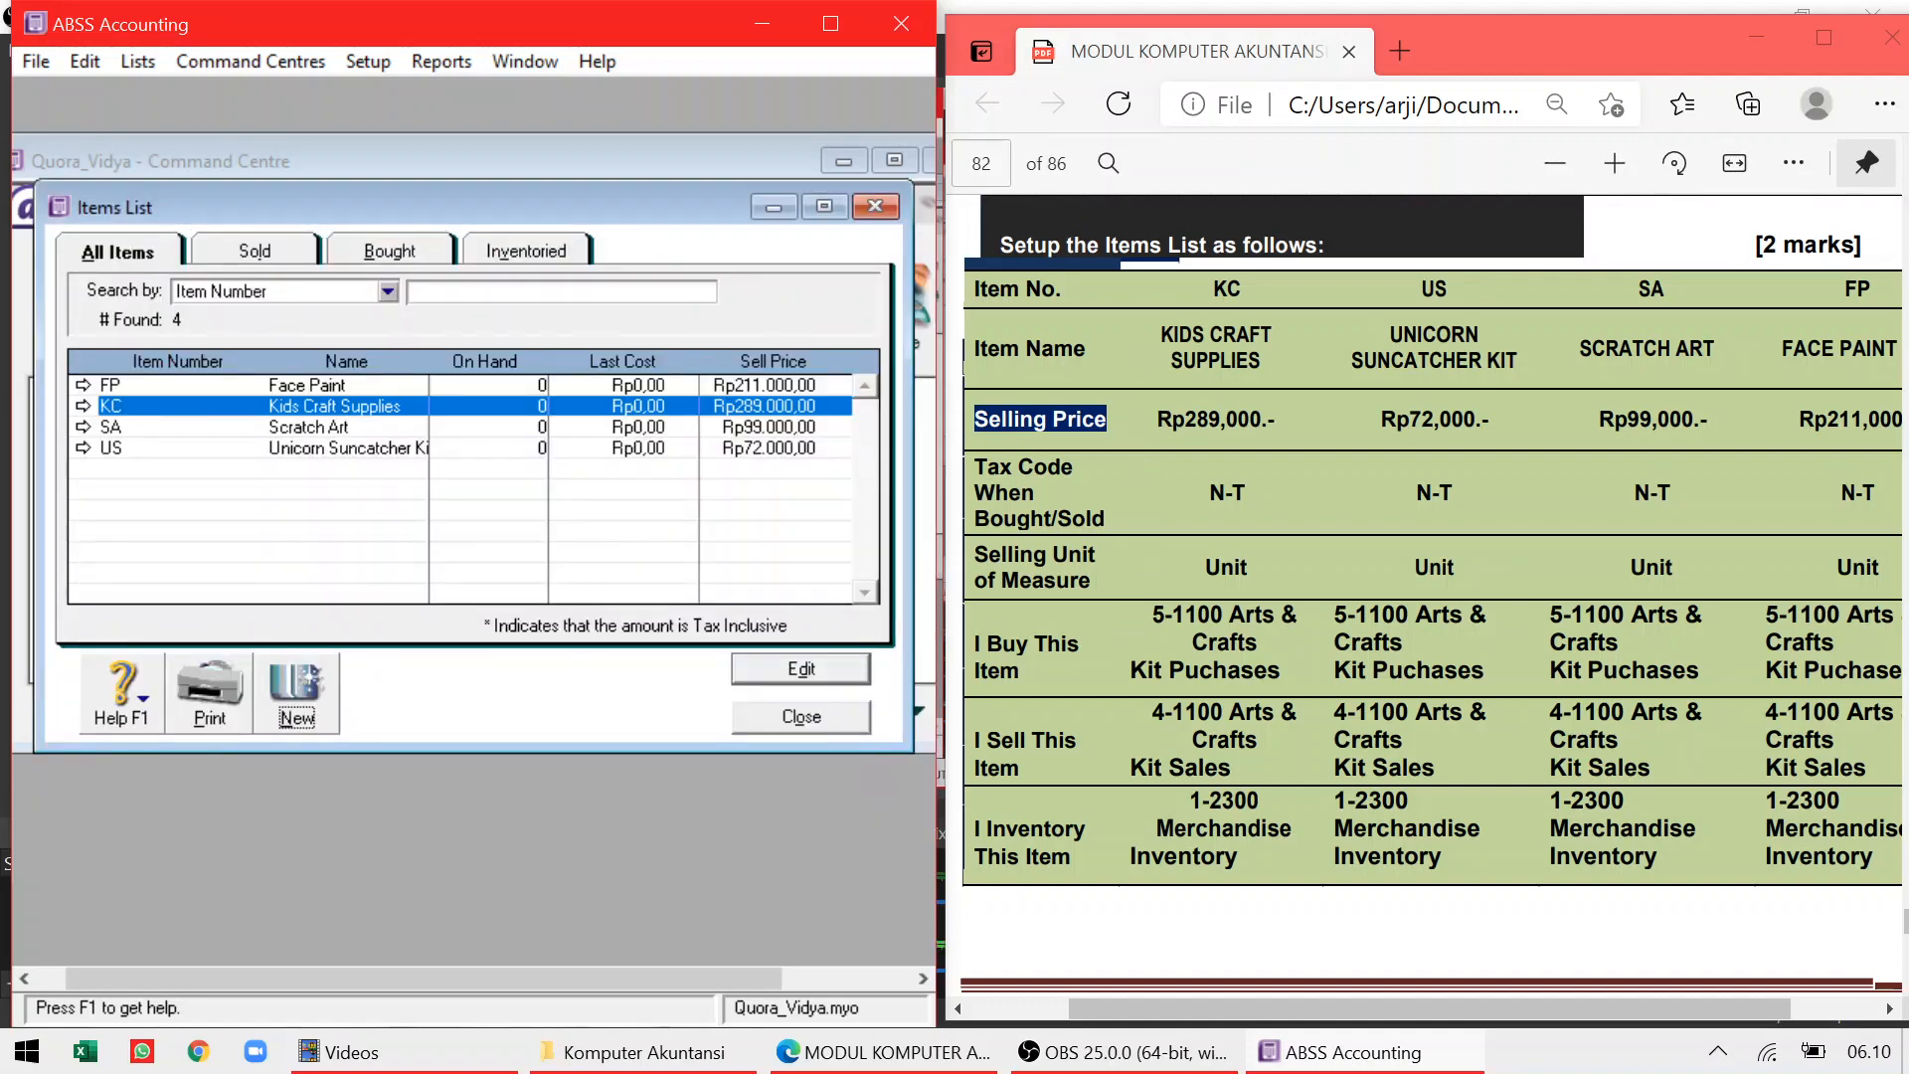
click(802, 716)
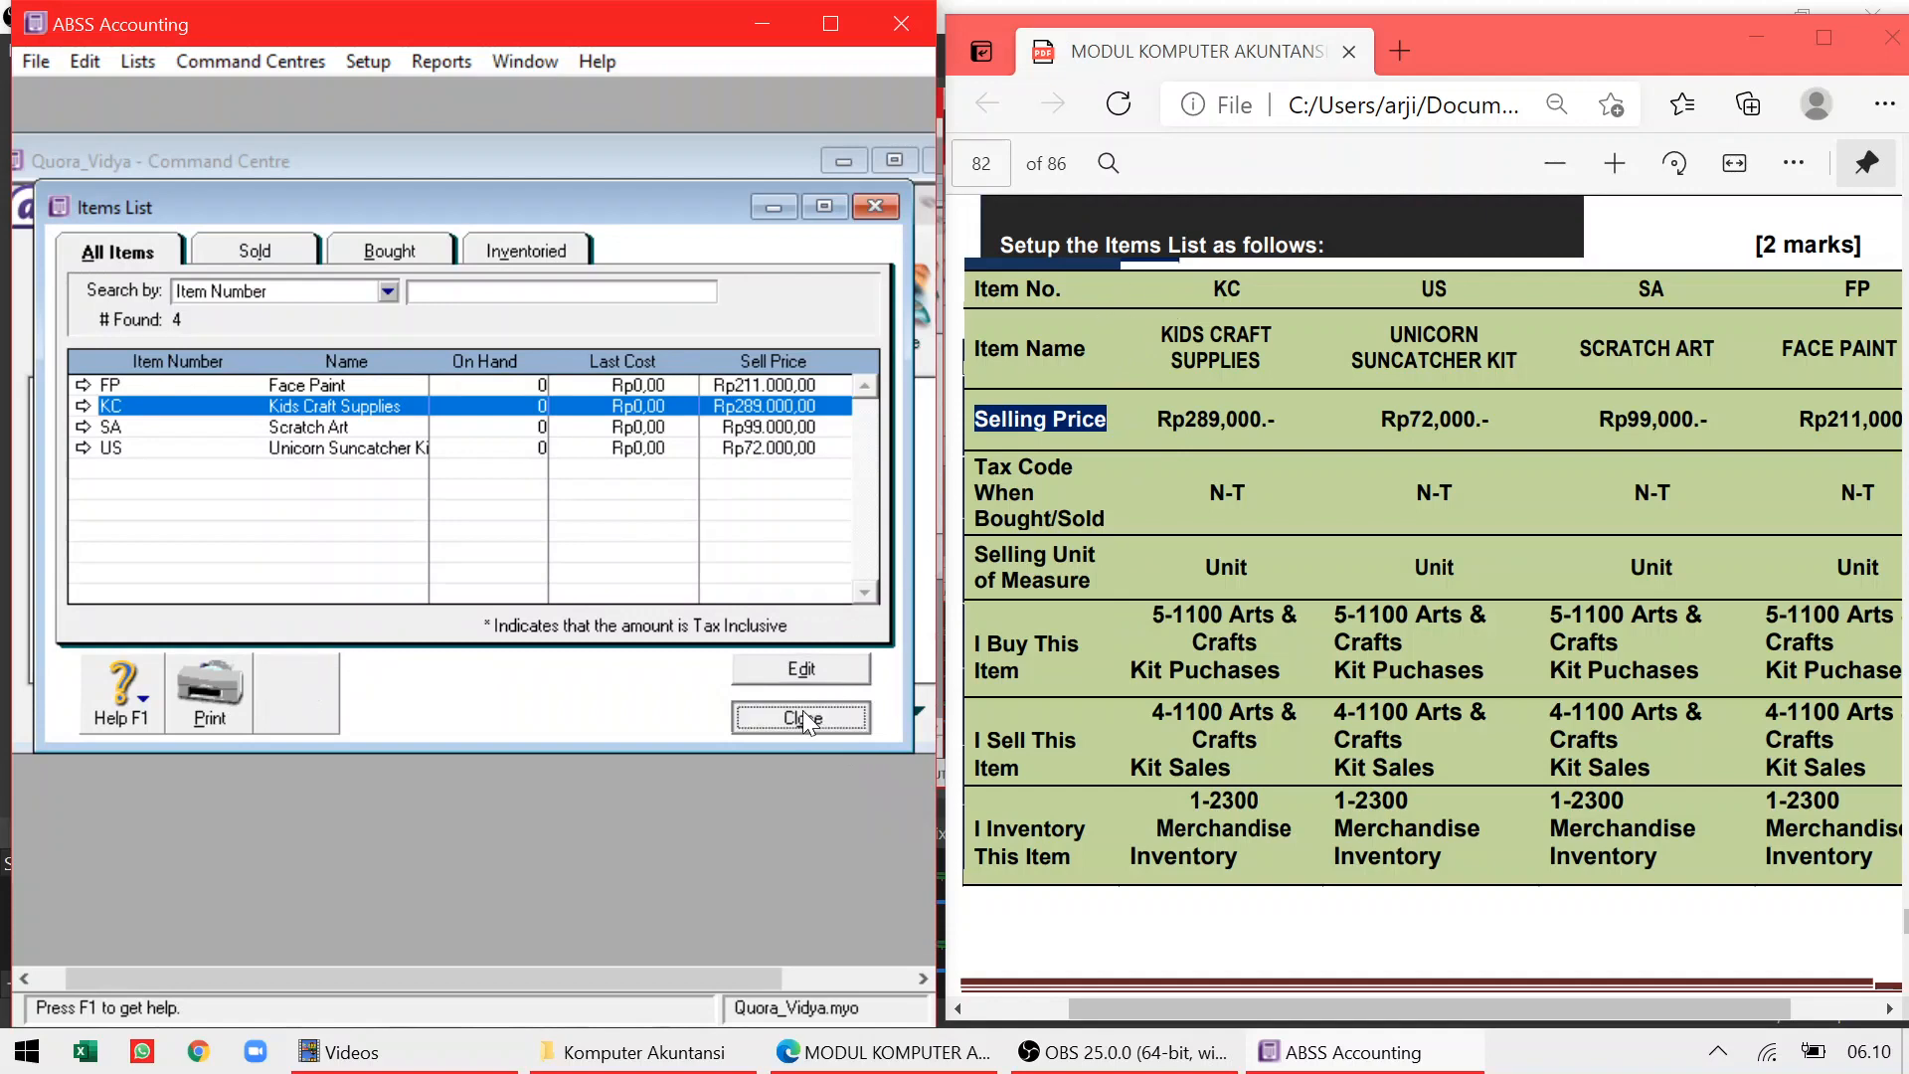
Scroll the PDF to the balance sheet and bring up ABSS's Setup > Balances submenu
scroll(1423, 597, down, 6)
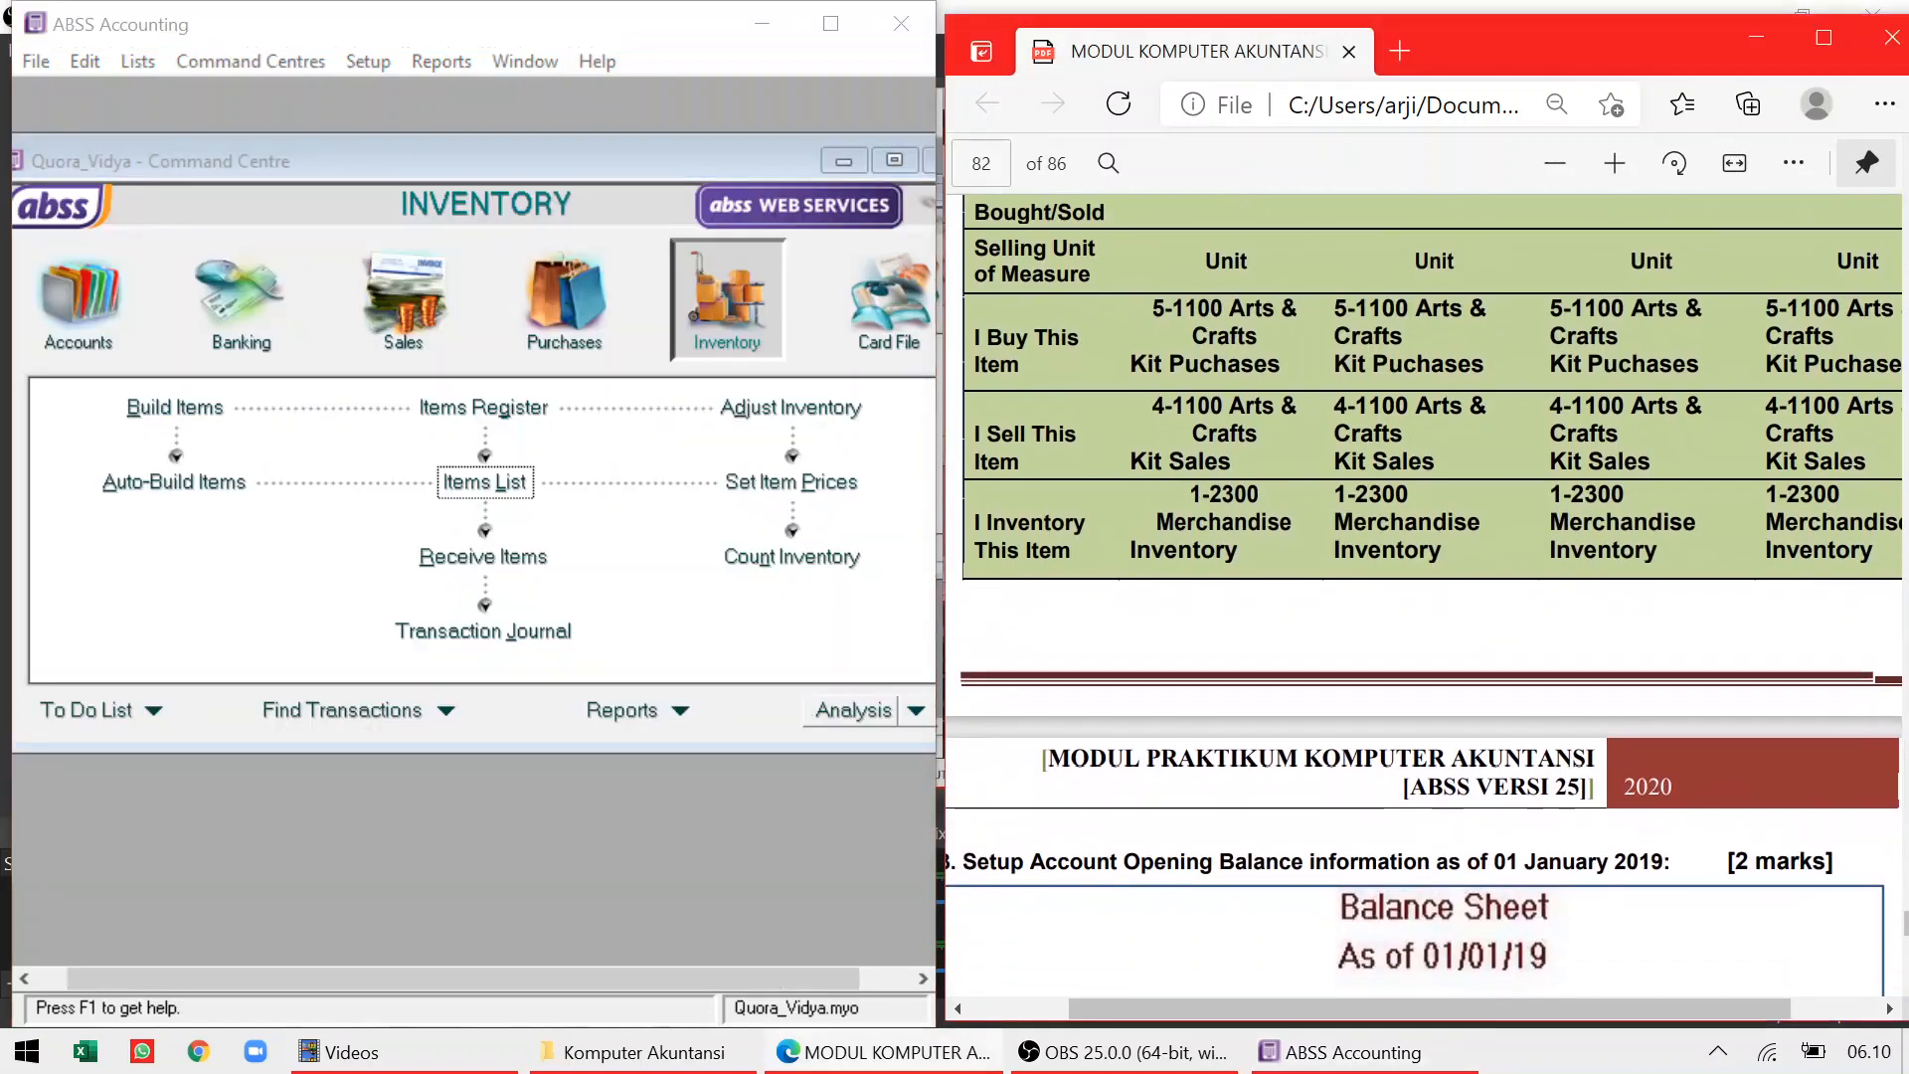
scroll(1423, 597, down, 3)
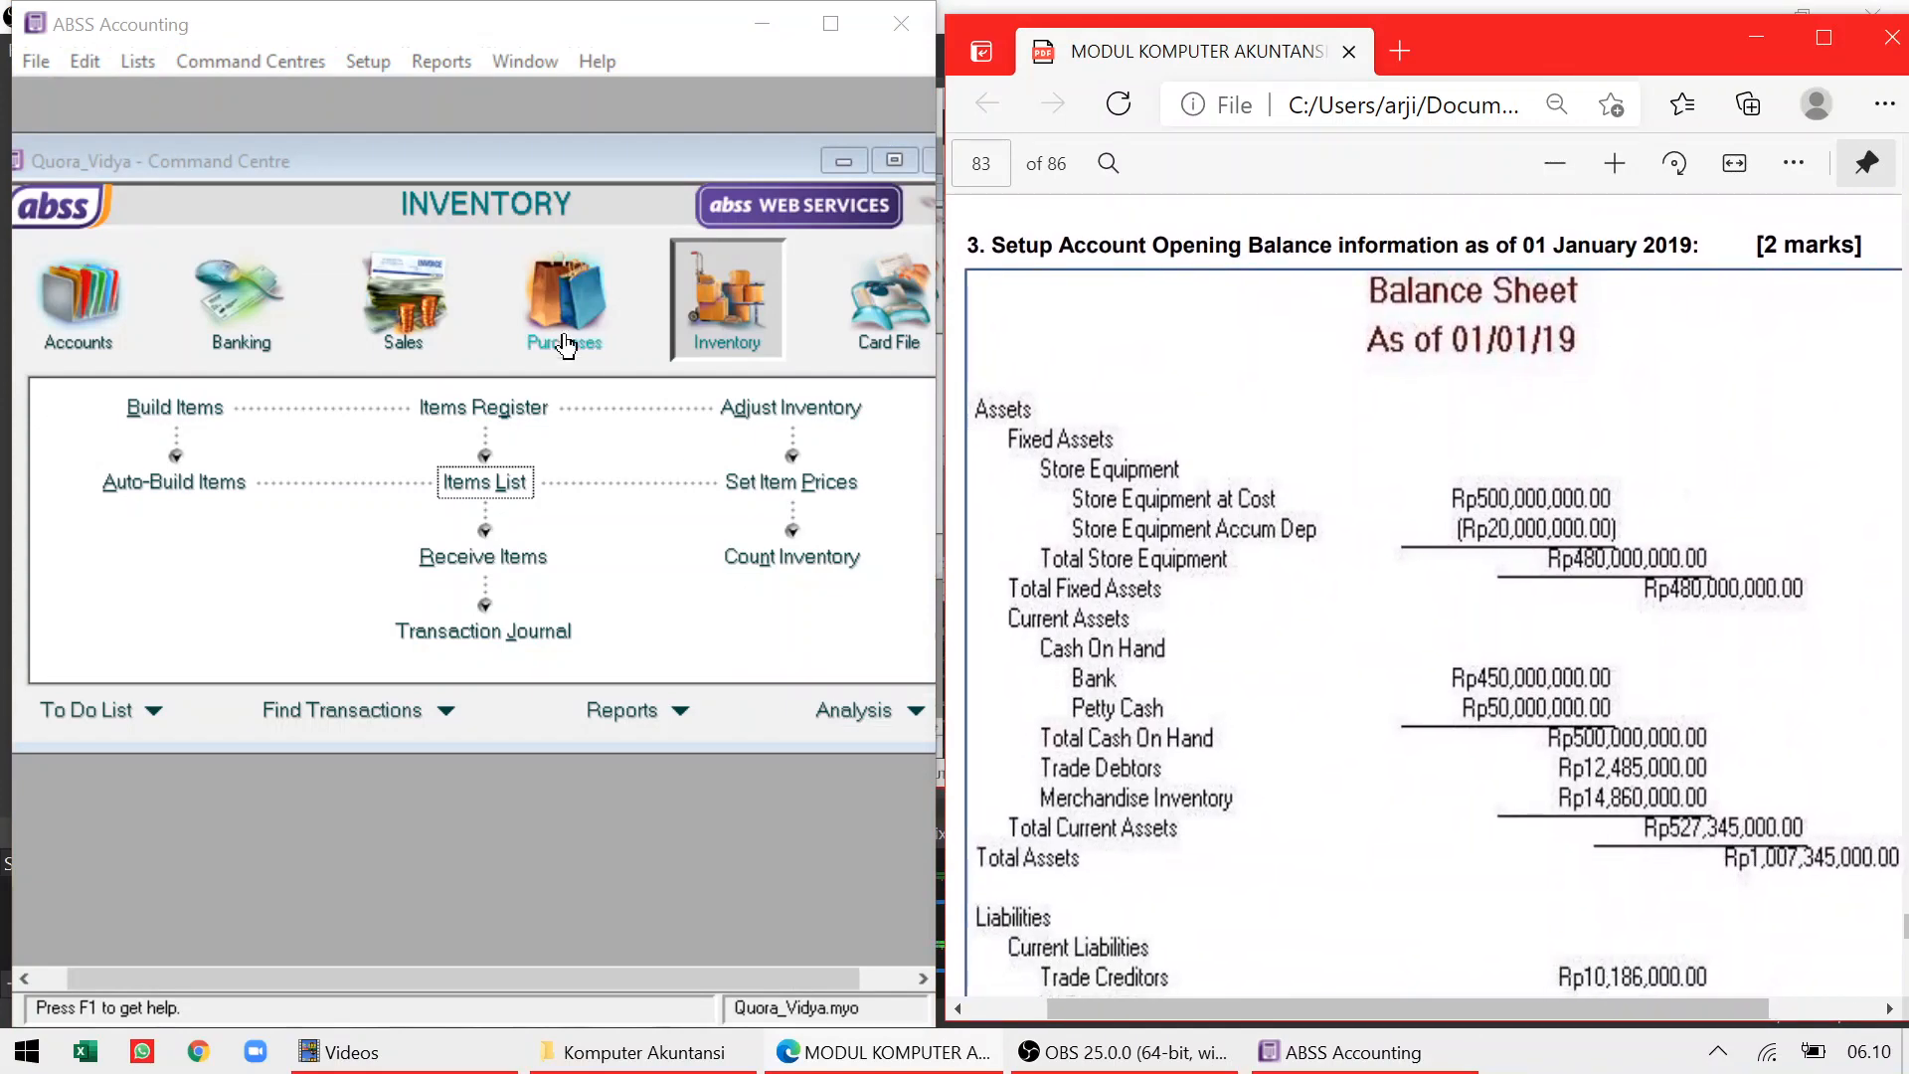
click(378, 150)
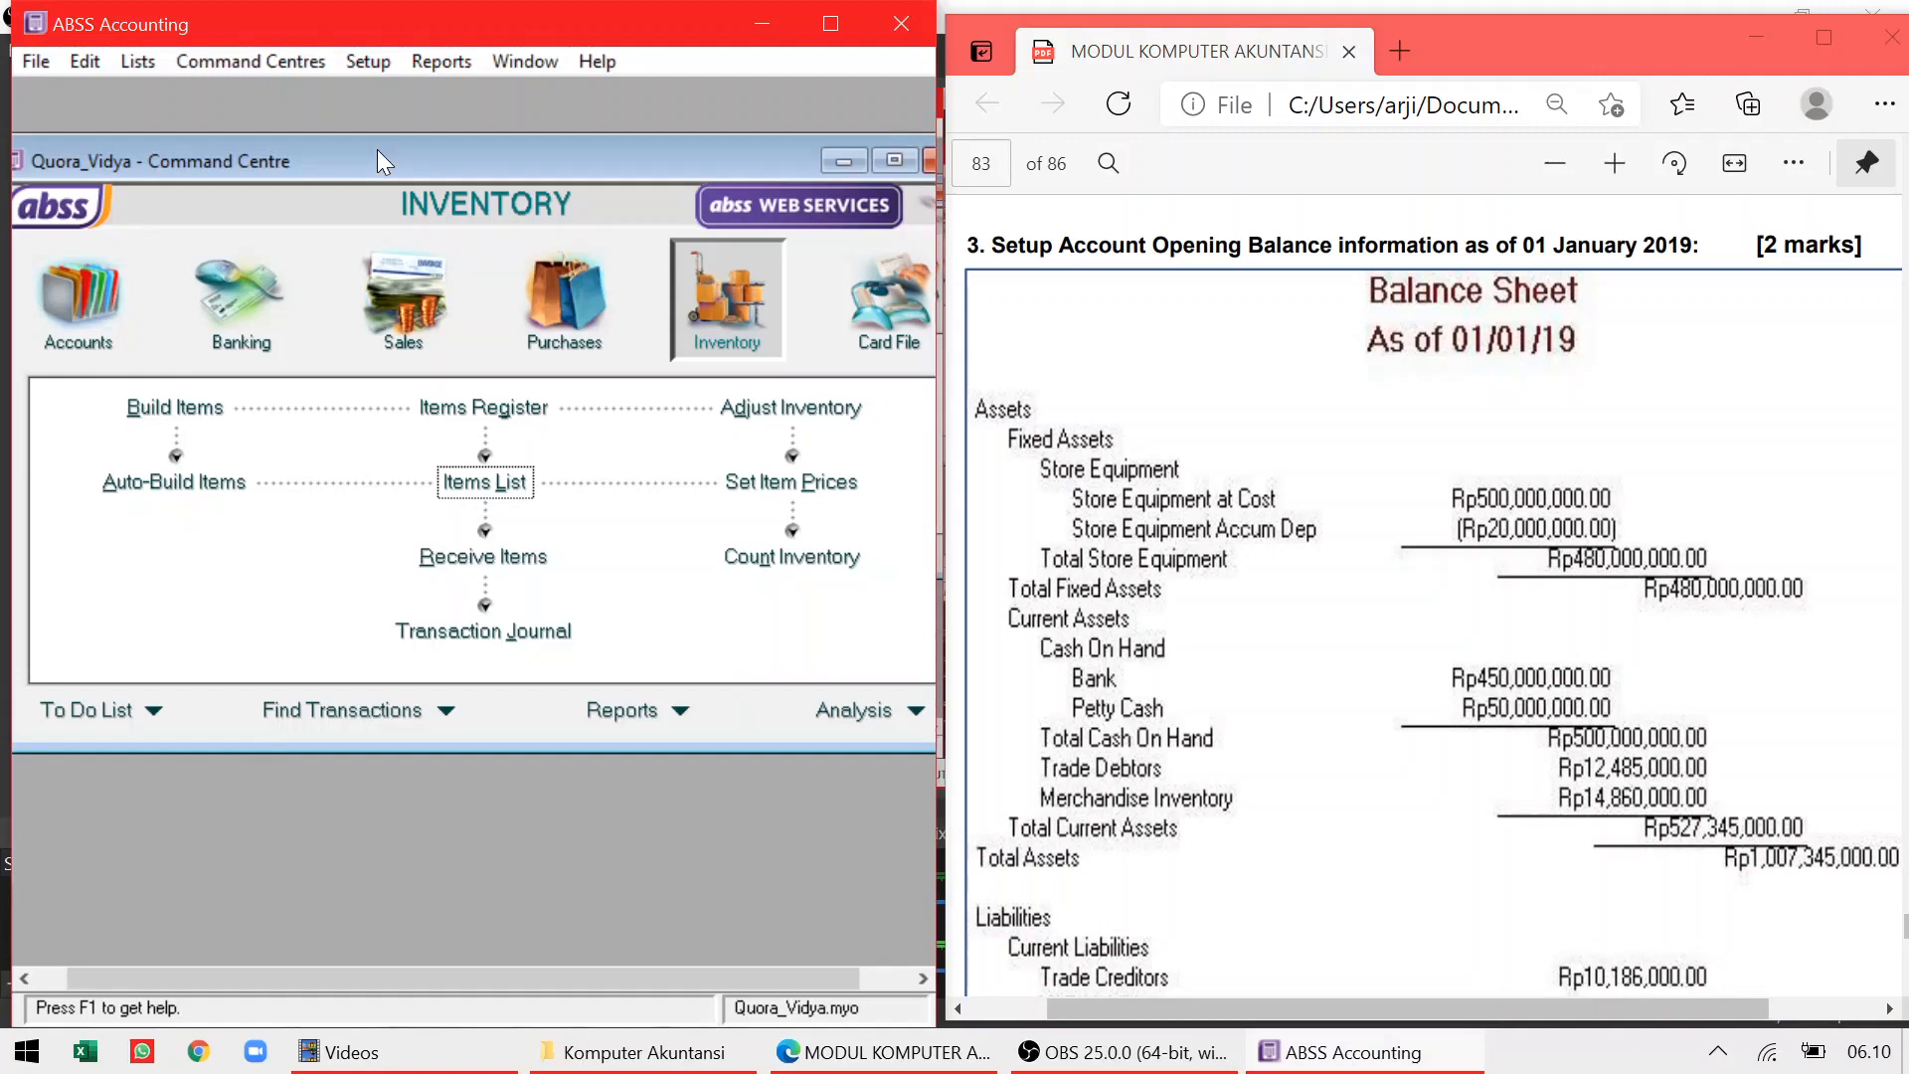
click(370, 66)
mouse_move(393, 131)
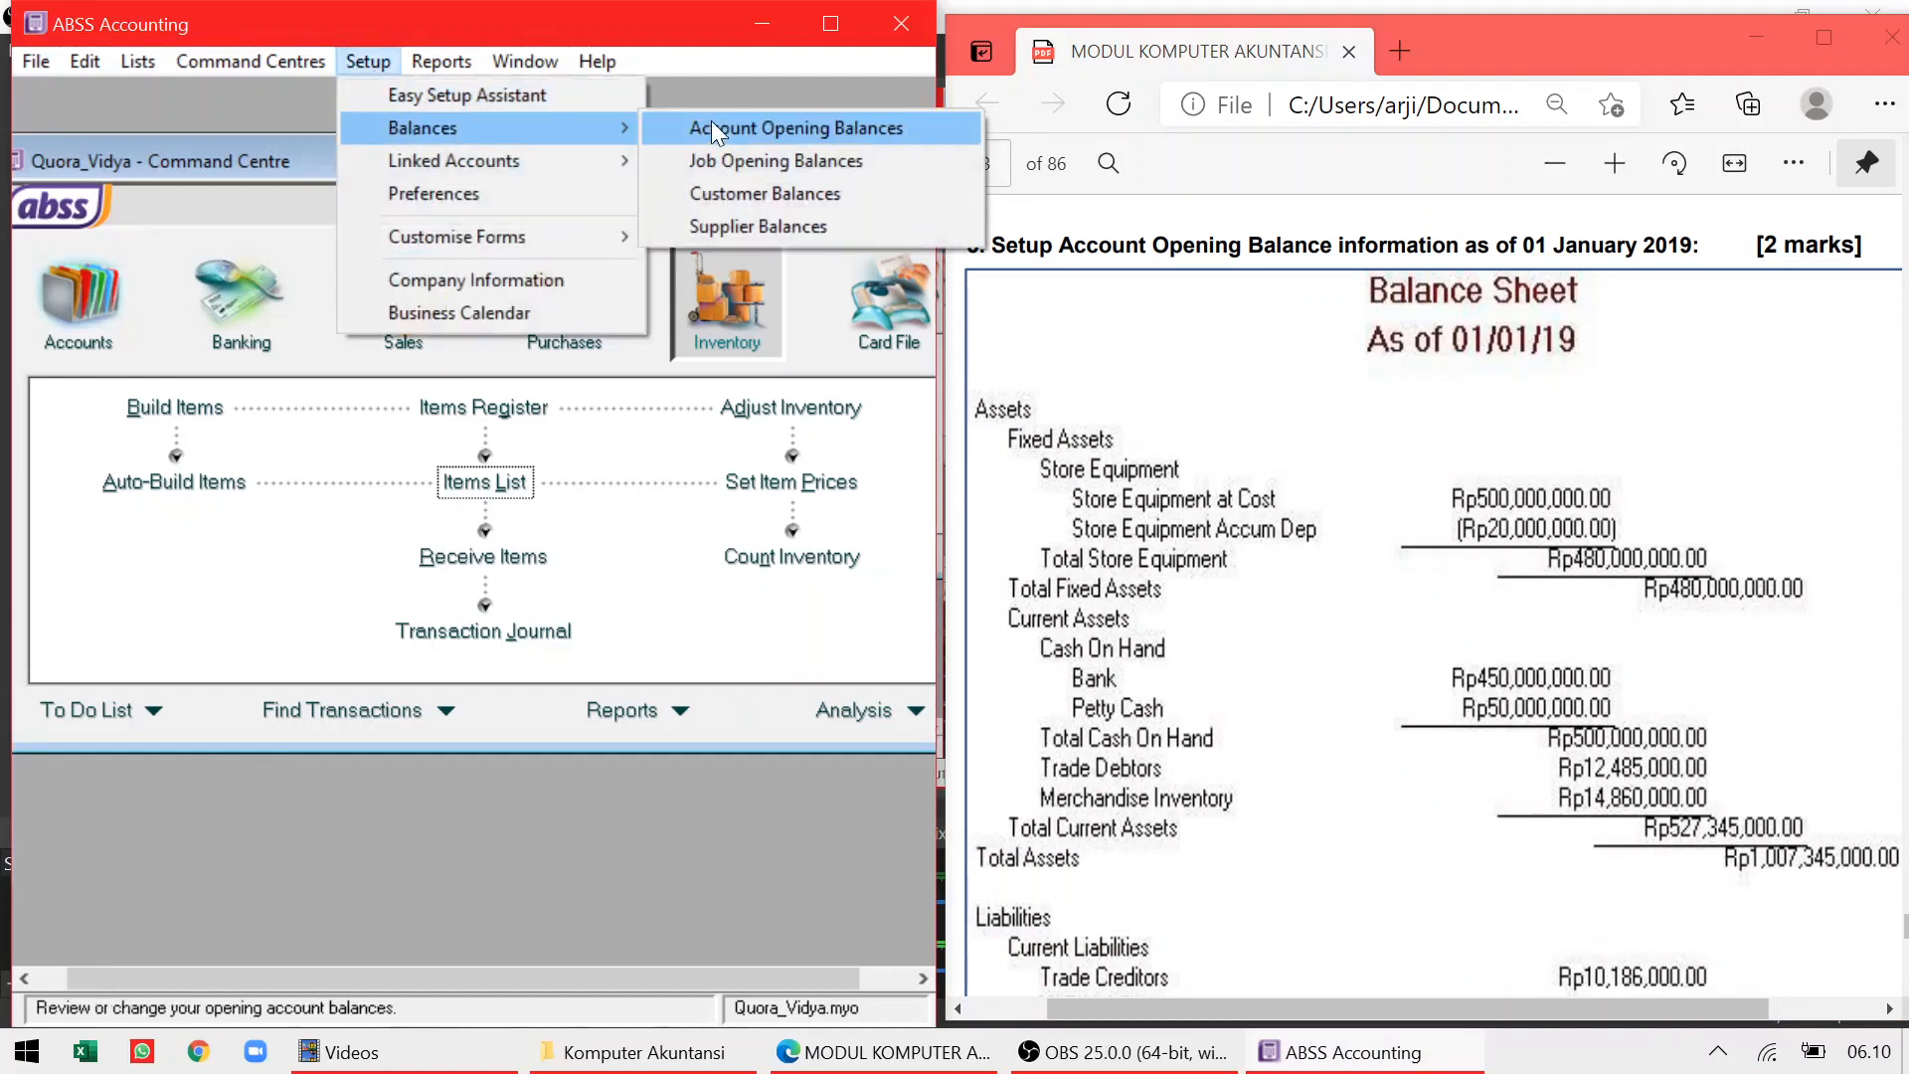
Open Account Opening Balances, enlarge the window, and check the balance sheet PDF
click(774, 128)
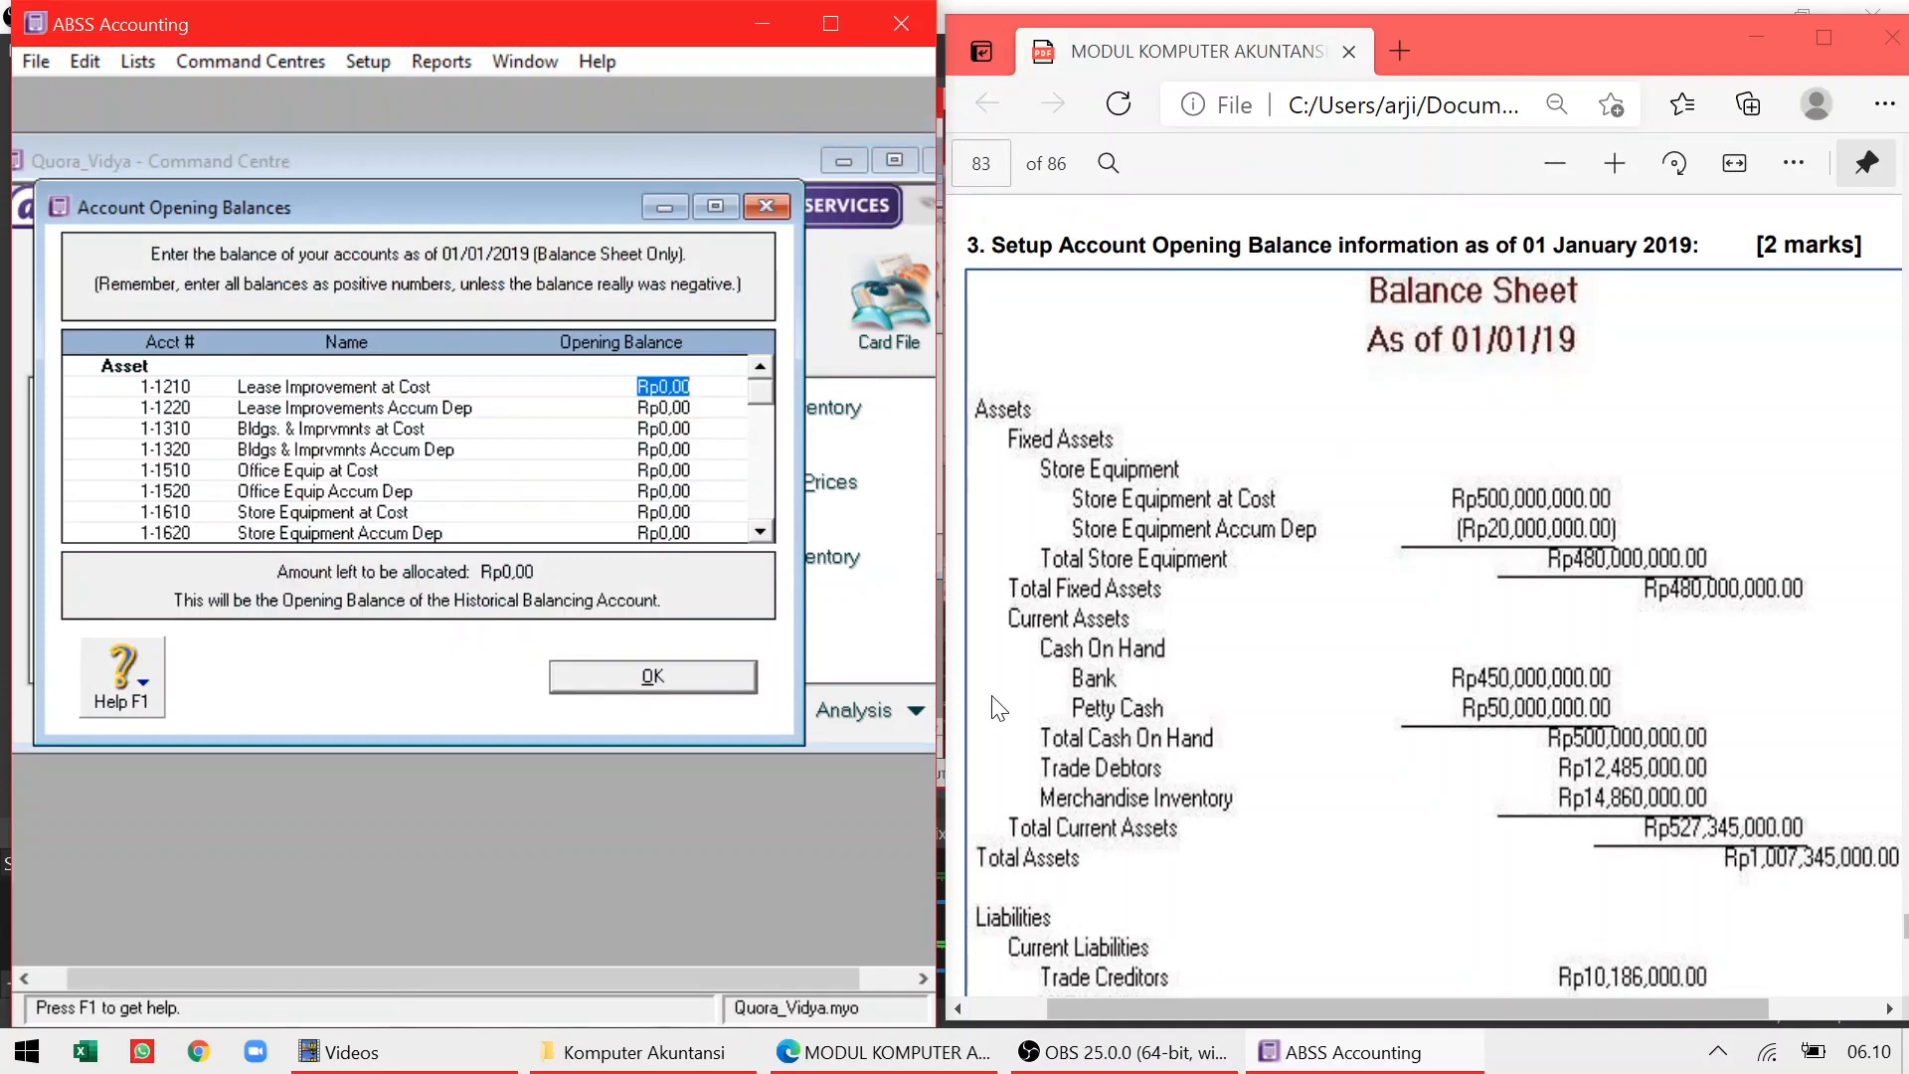
drag(452, 744, 435, 965)
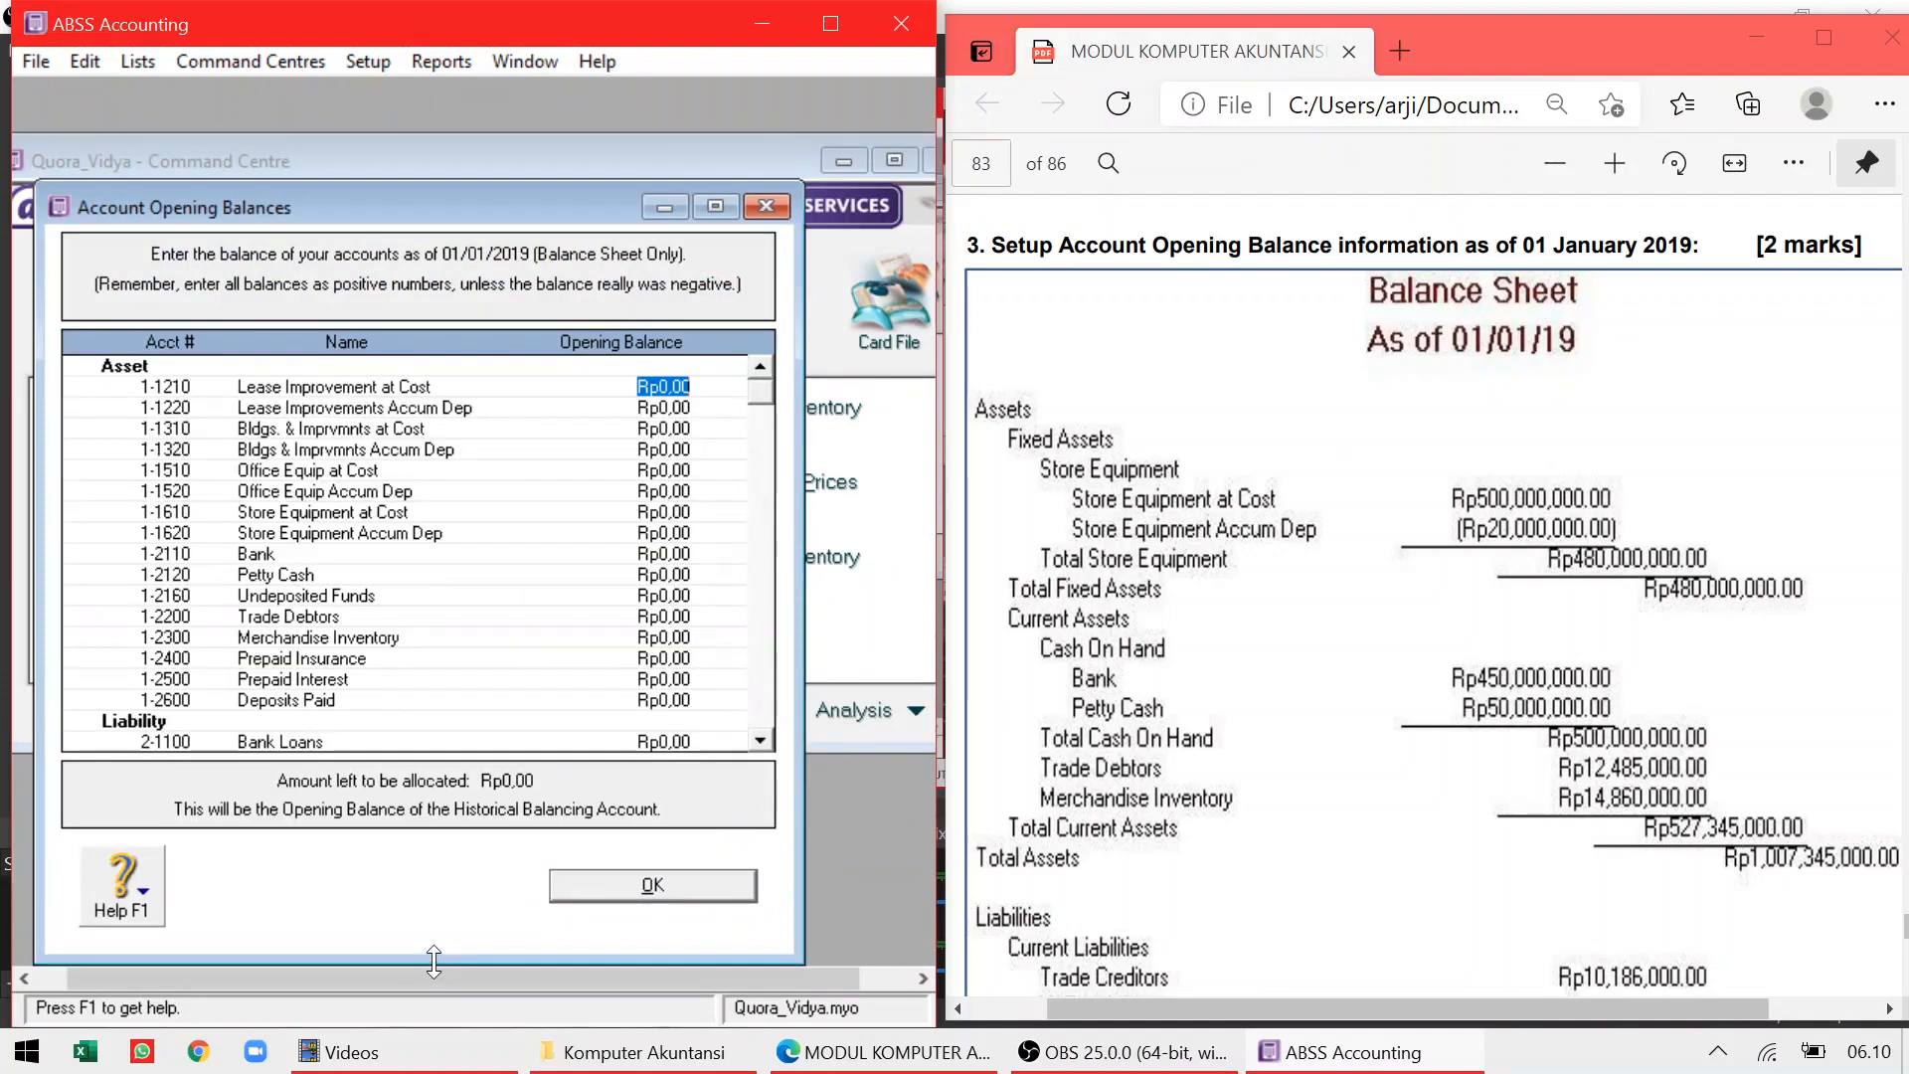
click(1461, 529)
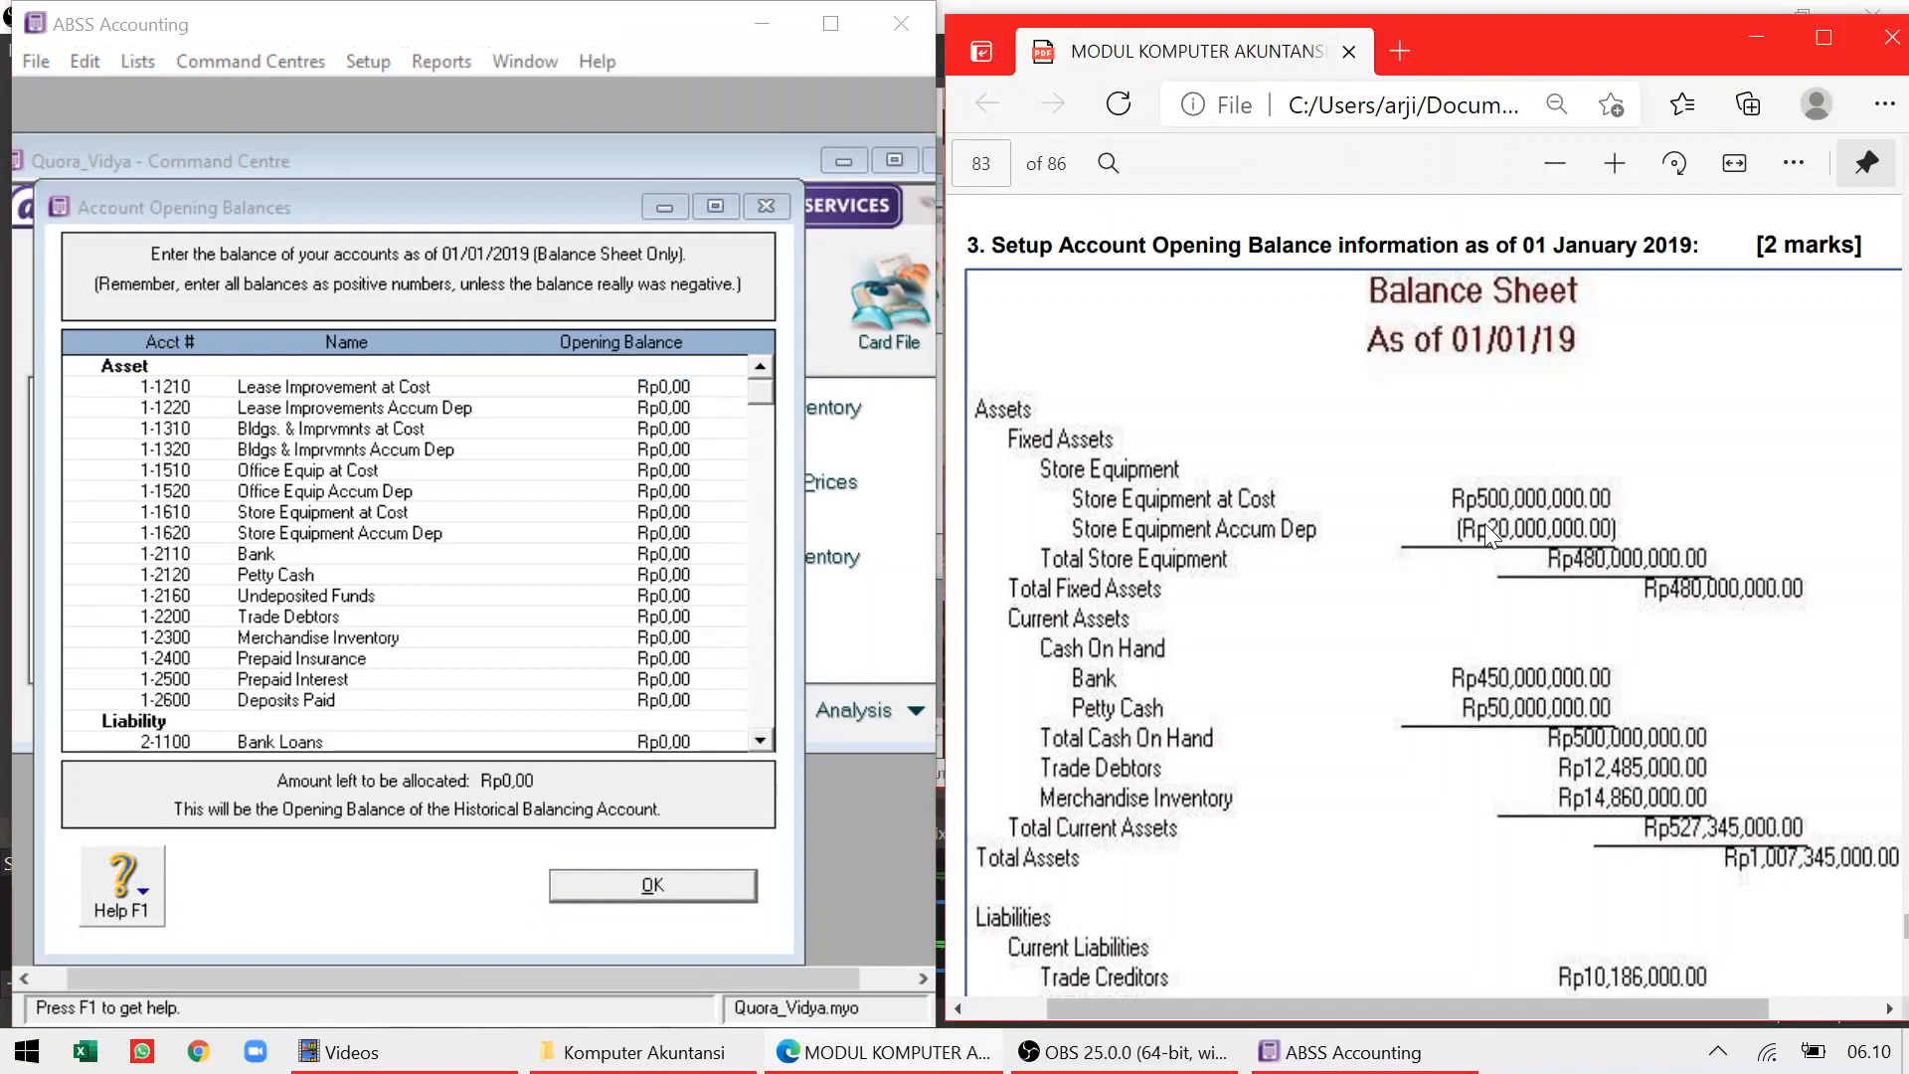
scroll(1484, 523, down, 5)
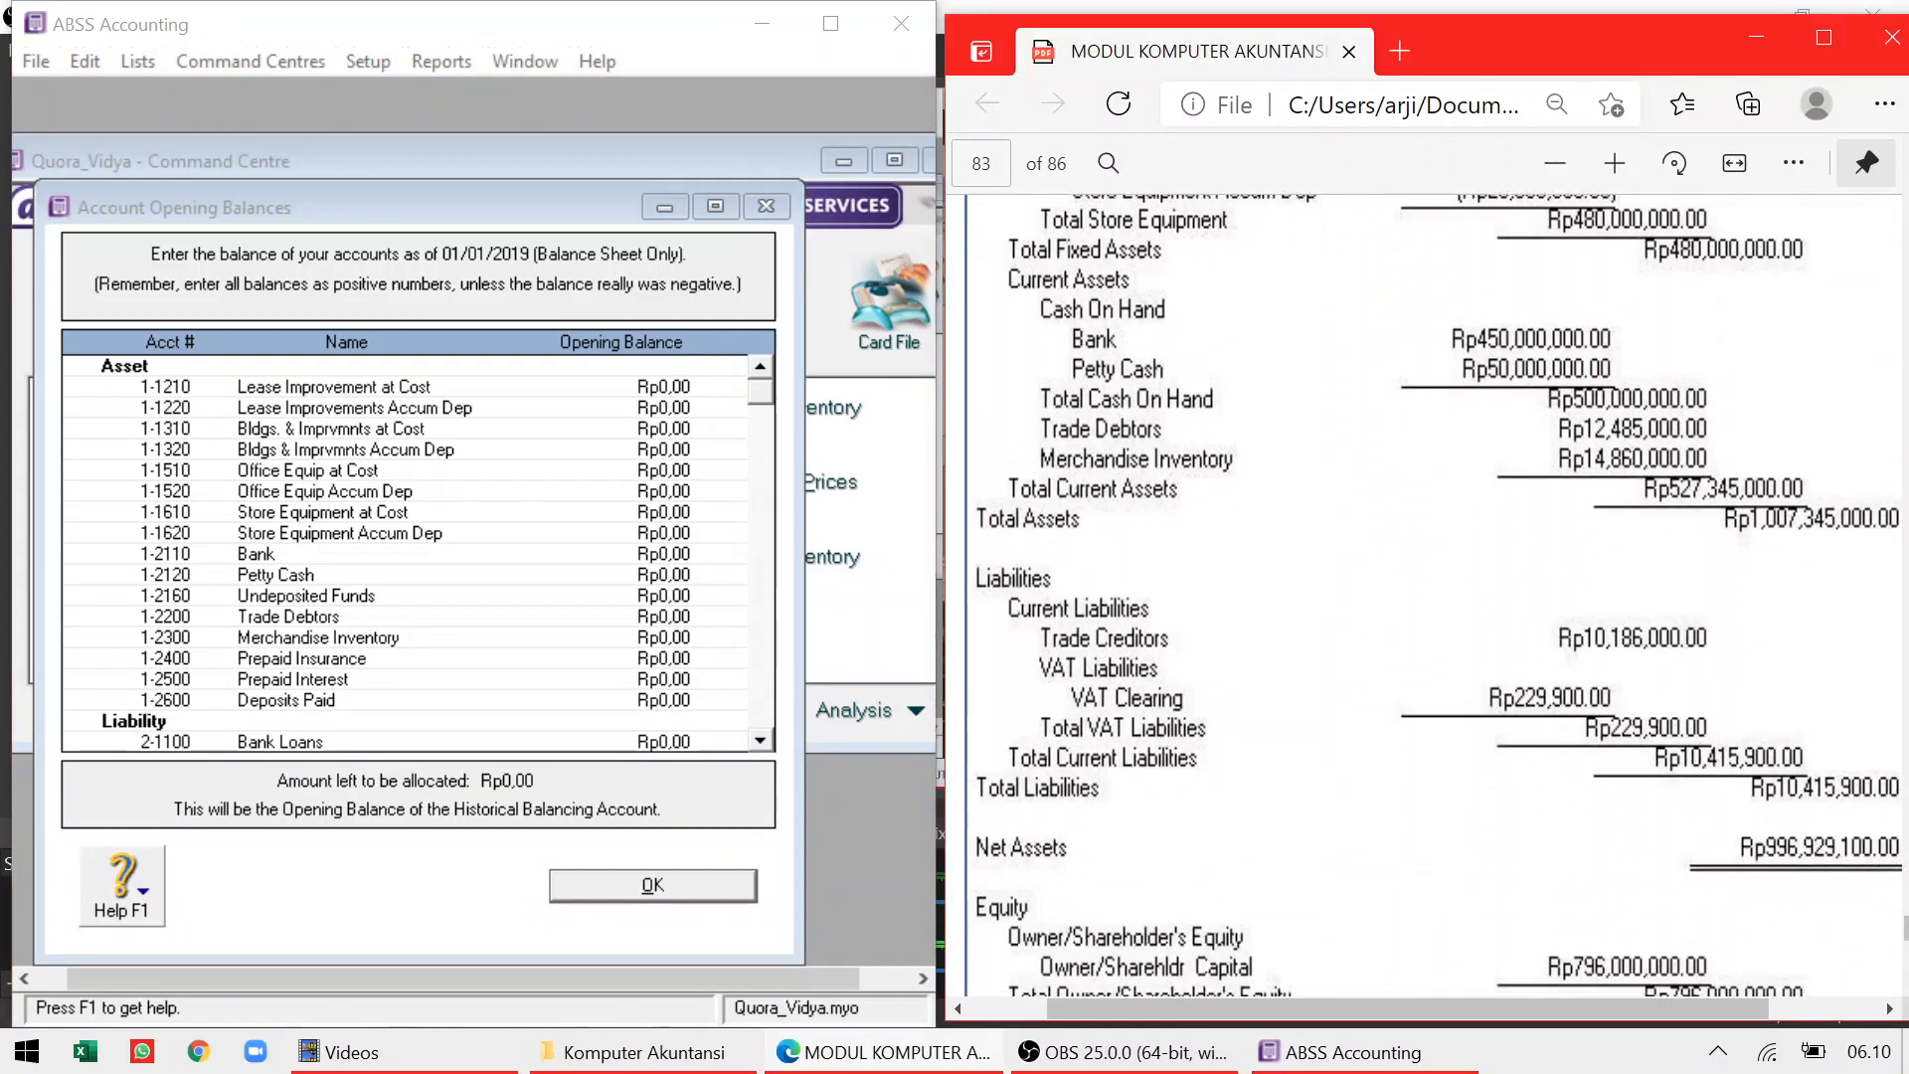
scroll(1432, 567, up, 3)
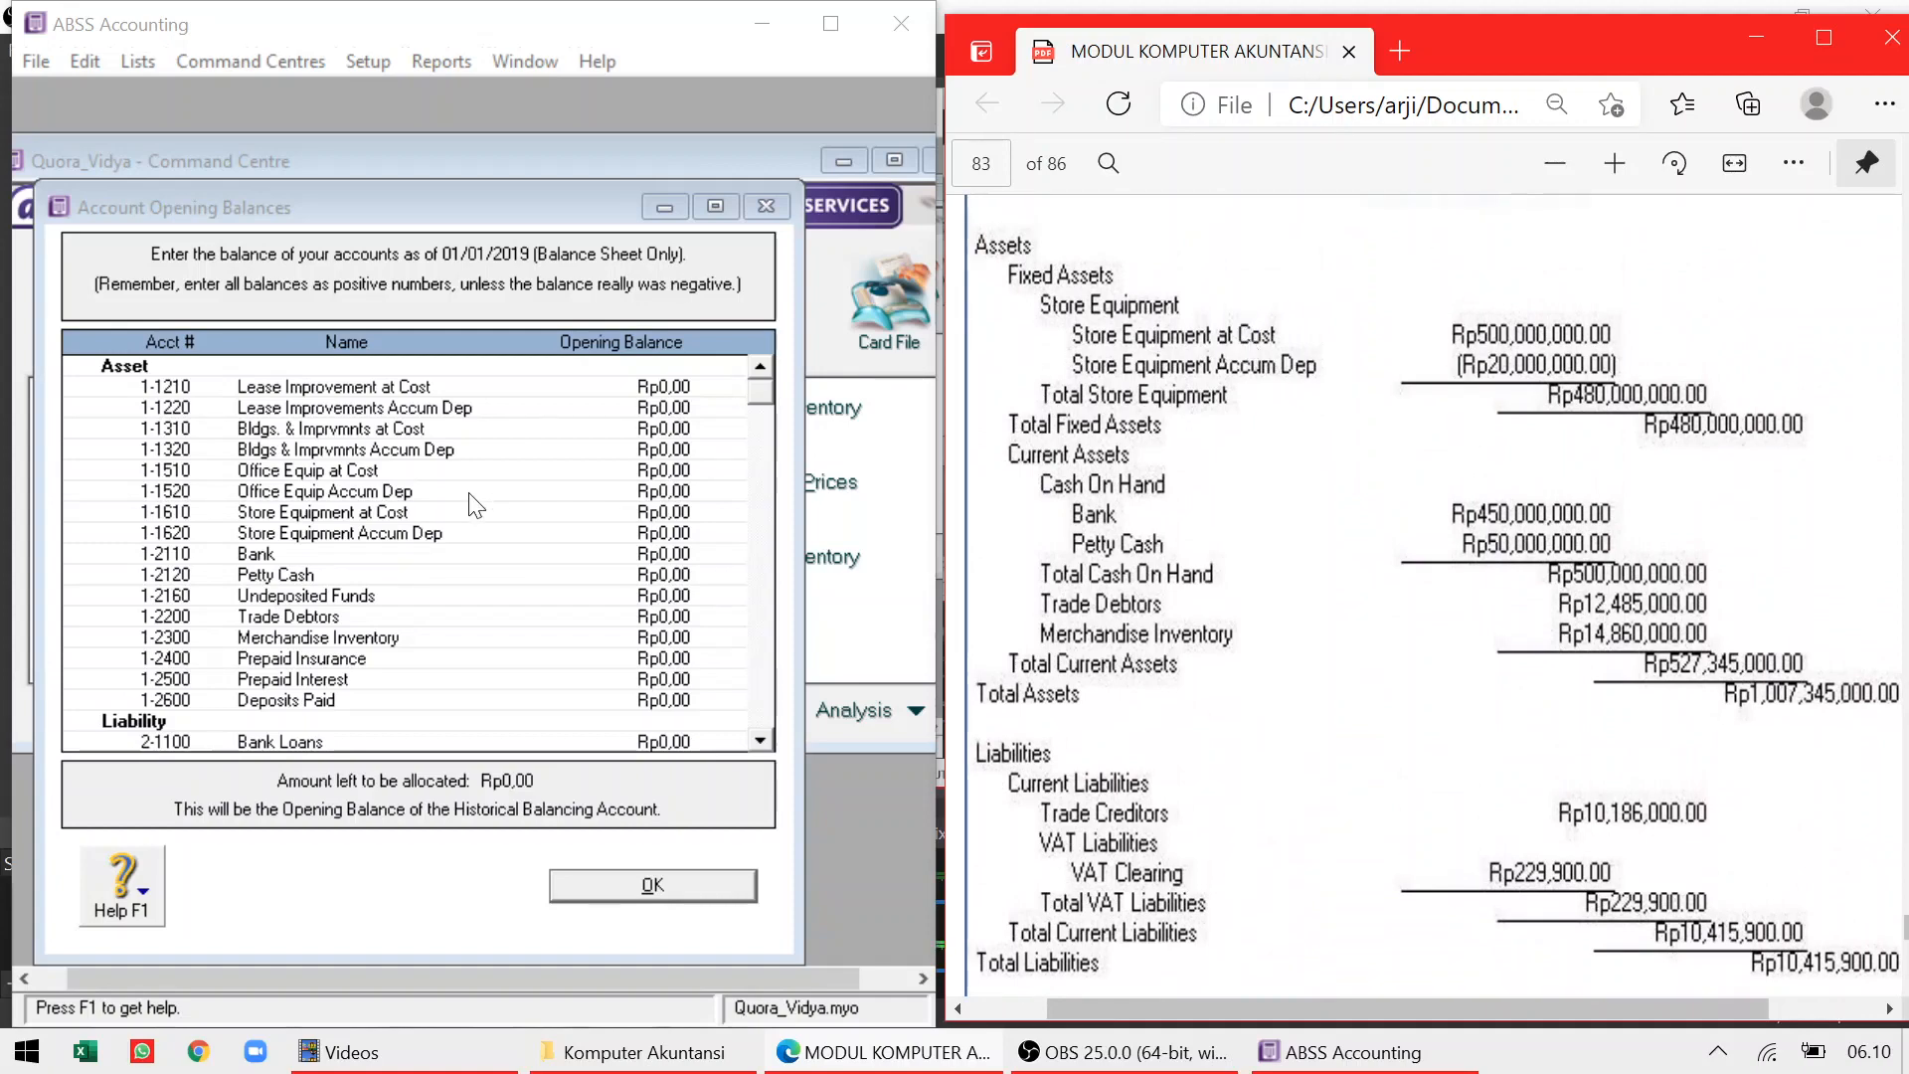
click(391, 540)
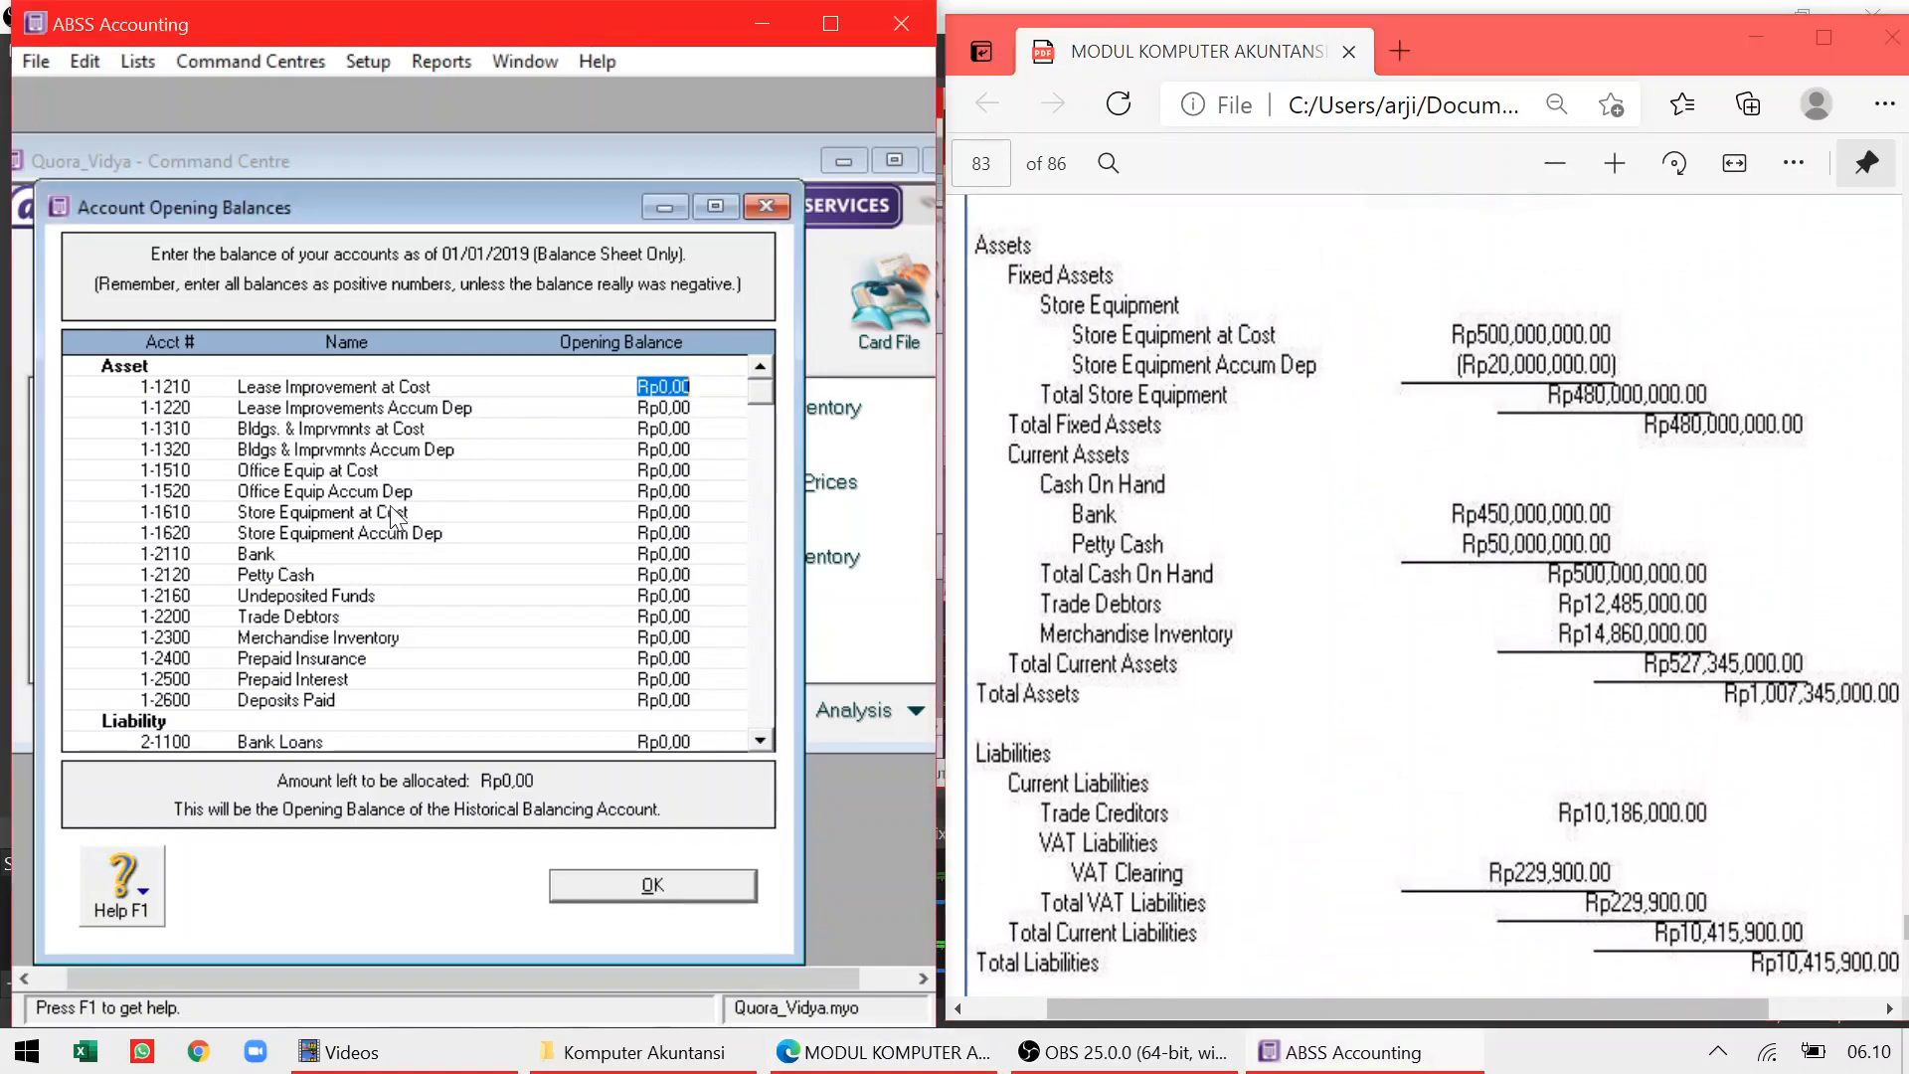
Enter Store Equipment at Cost as 500.000.000 and its accumulated depreciation as -Rp20.000.000
click(659, 511)
drag(651, 511, 689, 511)
key(BackSpace)
key(BackSpace)
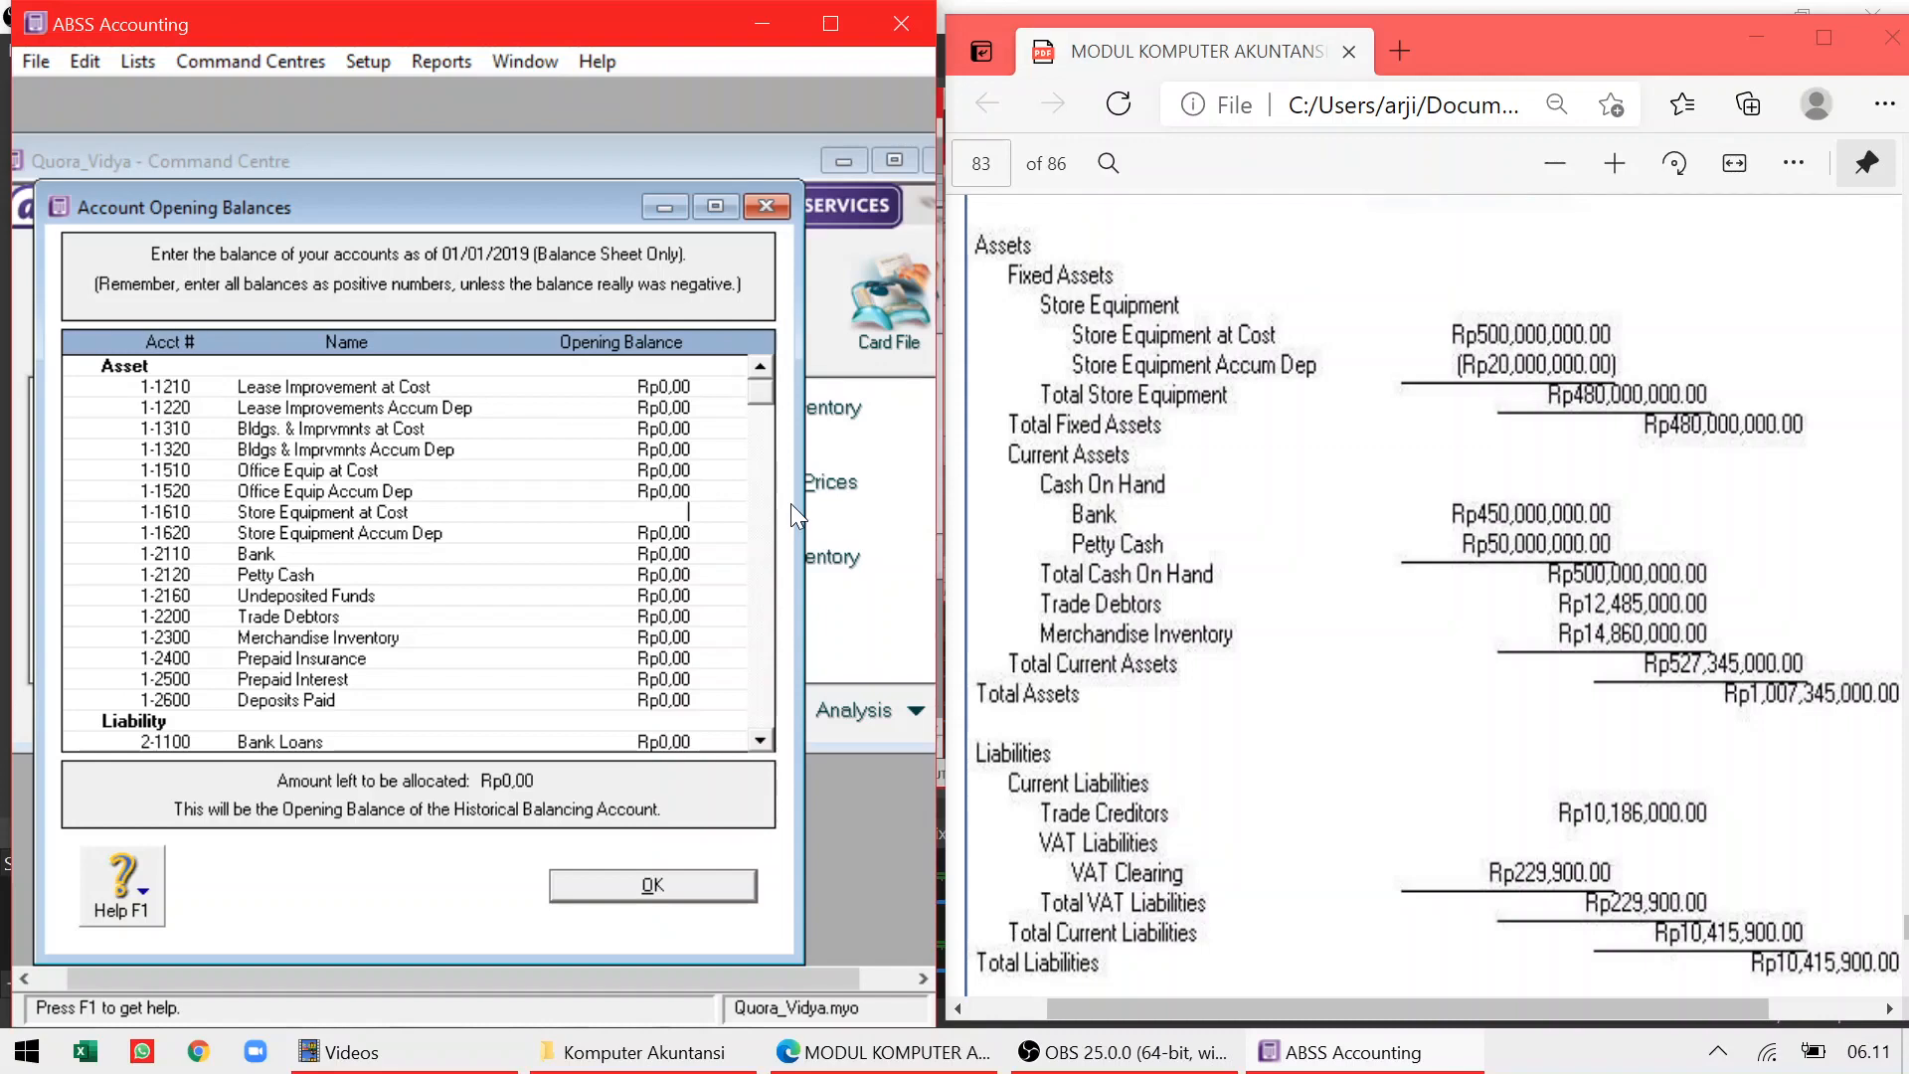
text(5)
text(00.000.0)
text(00,00)
key(Tab)
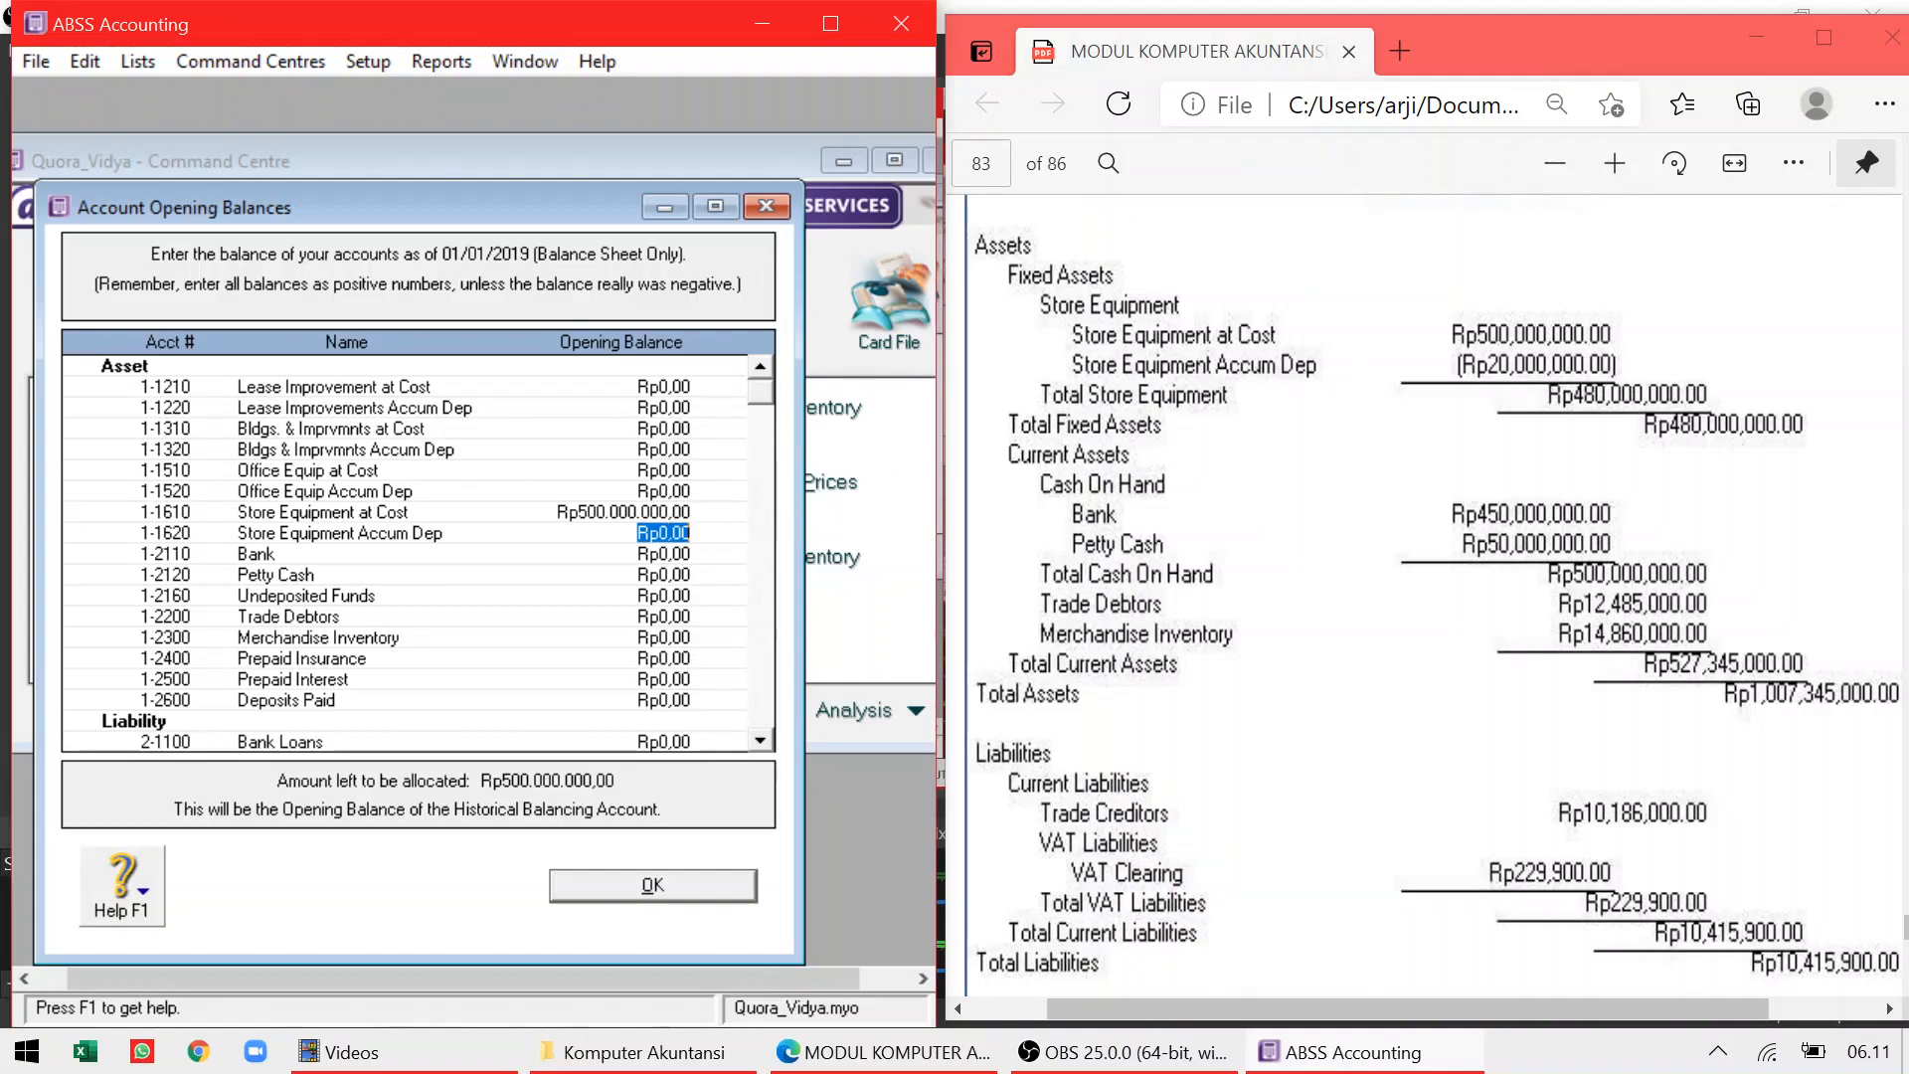
click(638, 533)
key(Delete)
key(Delete)
key(Delete)
key(Delete)
key(Delete)
key(Delete)
text(-Rp20.000.000)
key(Tab)
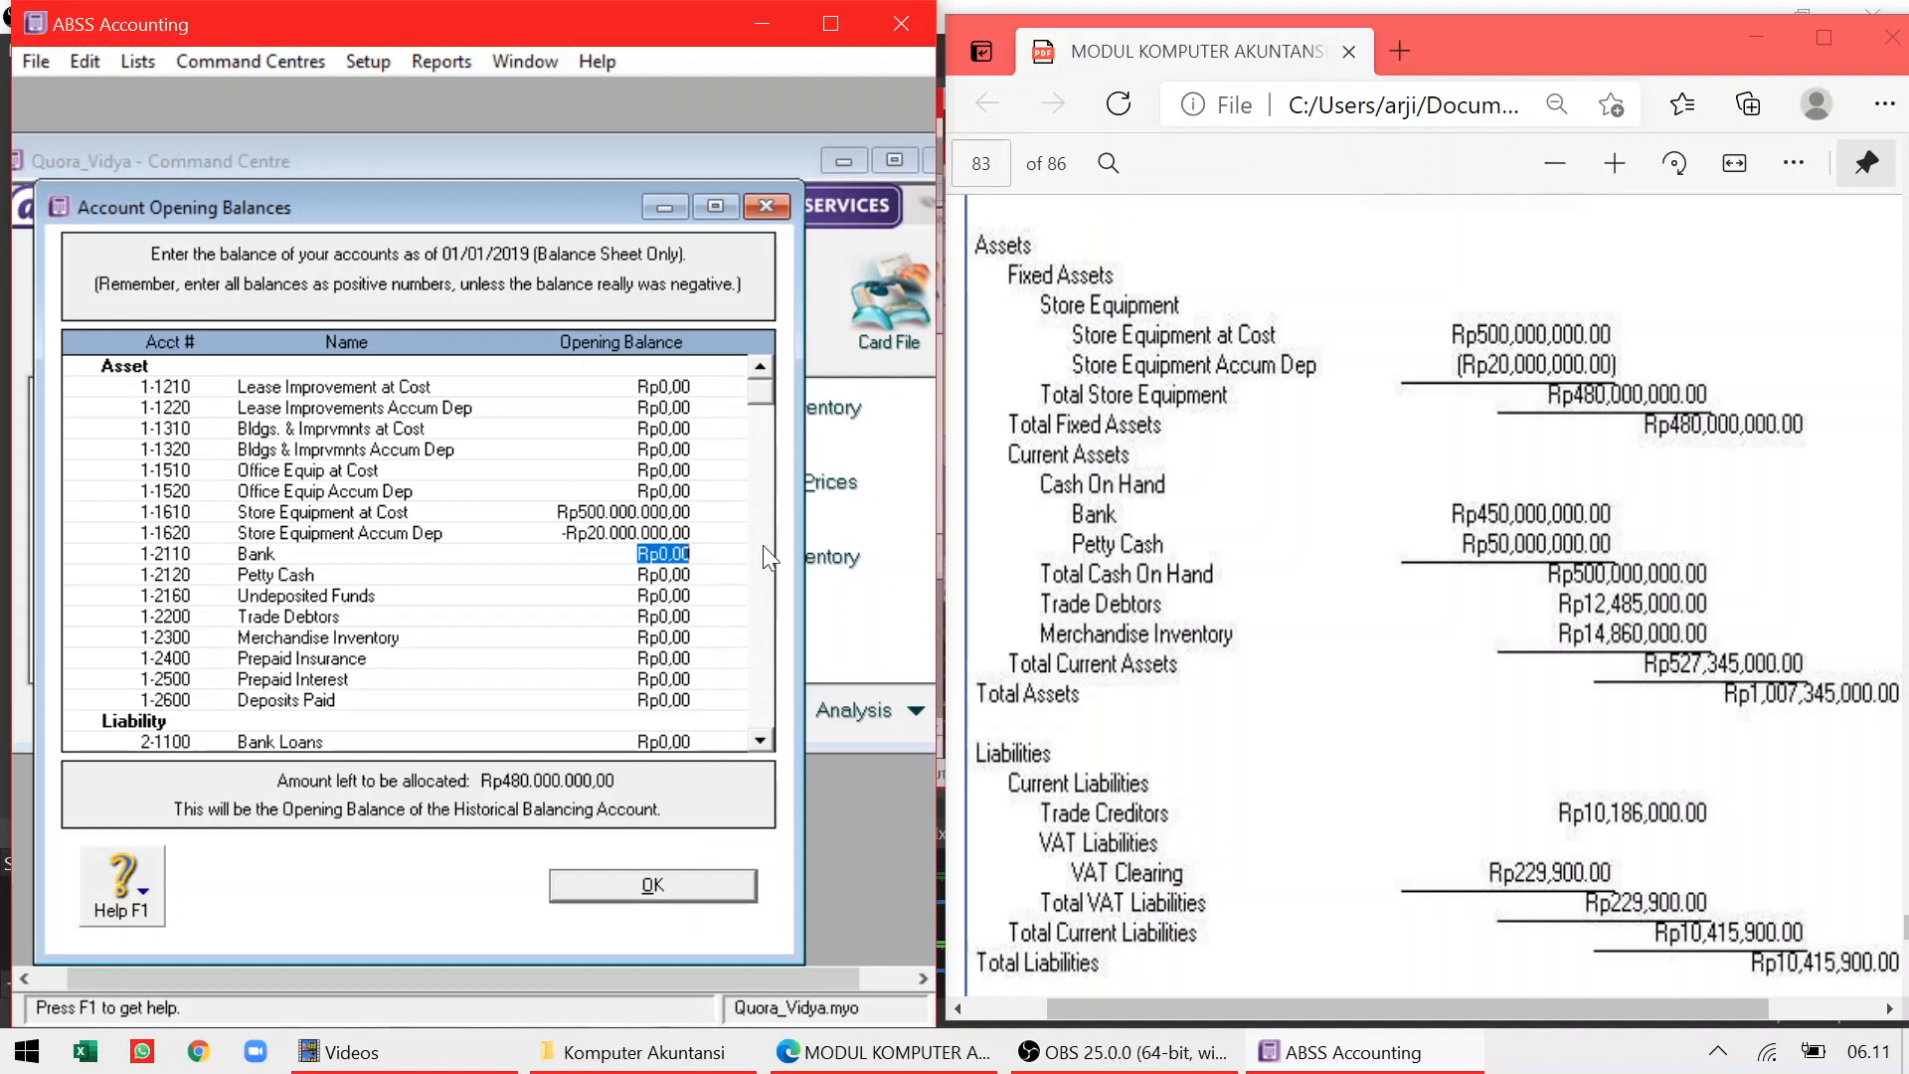
Enter Bank as 450.000.000 and Petty Cash as 50.000.000
click(761, 741)
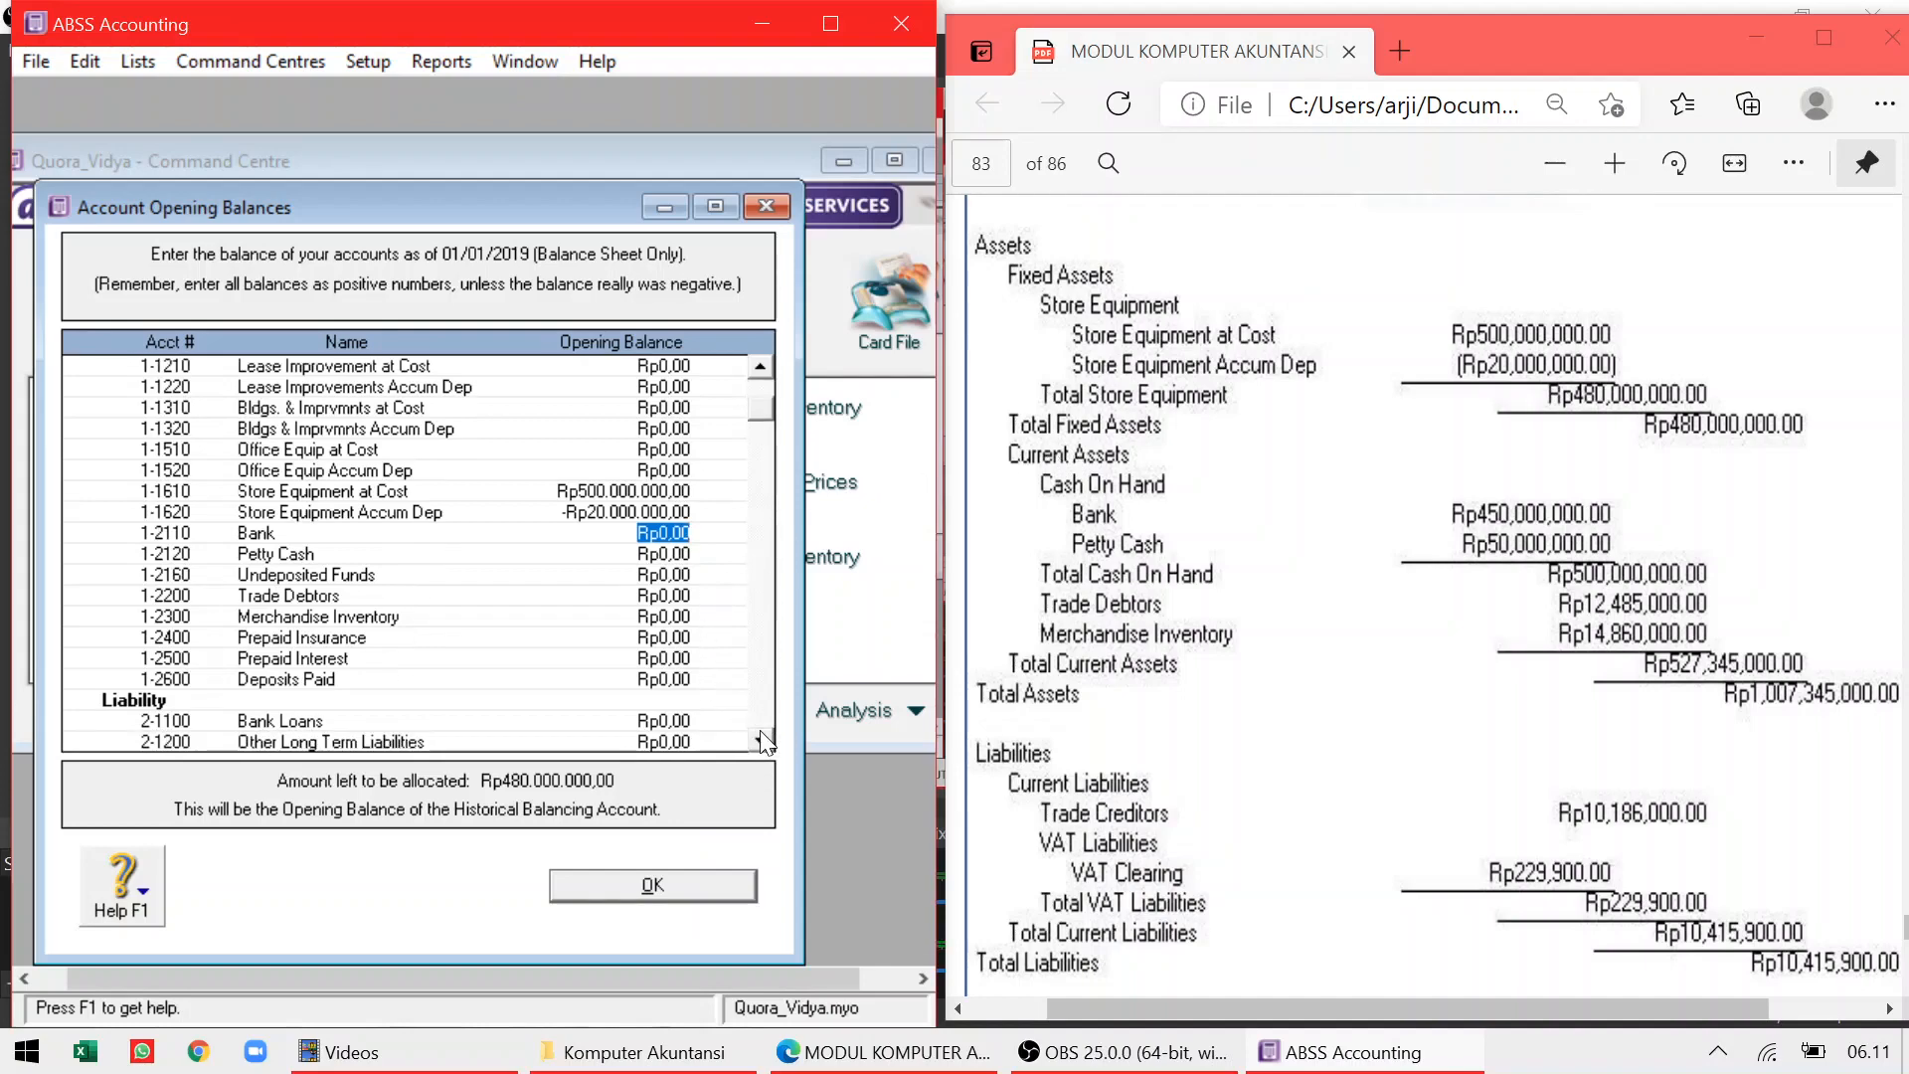
click(760, 741)
click(761, 741)
click(761, 741)
click(761, 741)
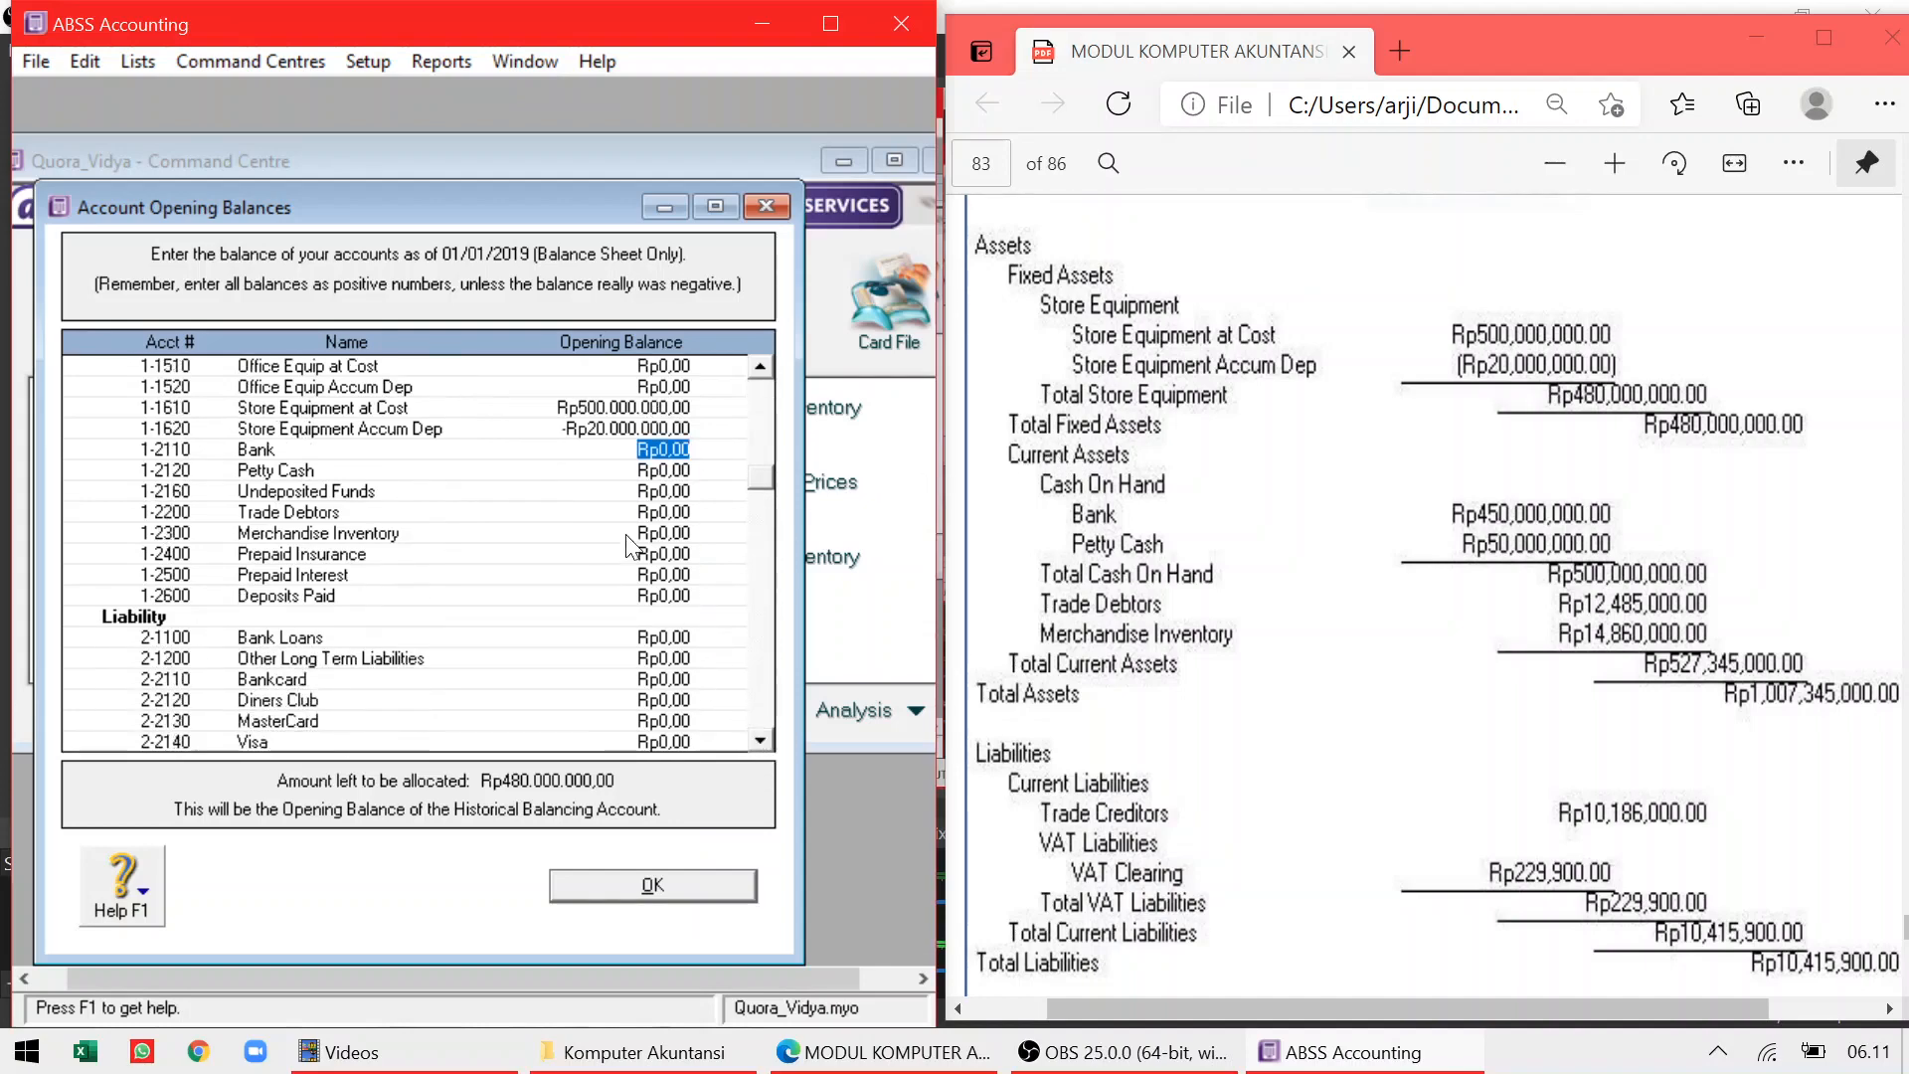
text(450000000)
key(Tab)
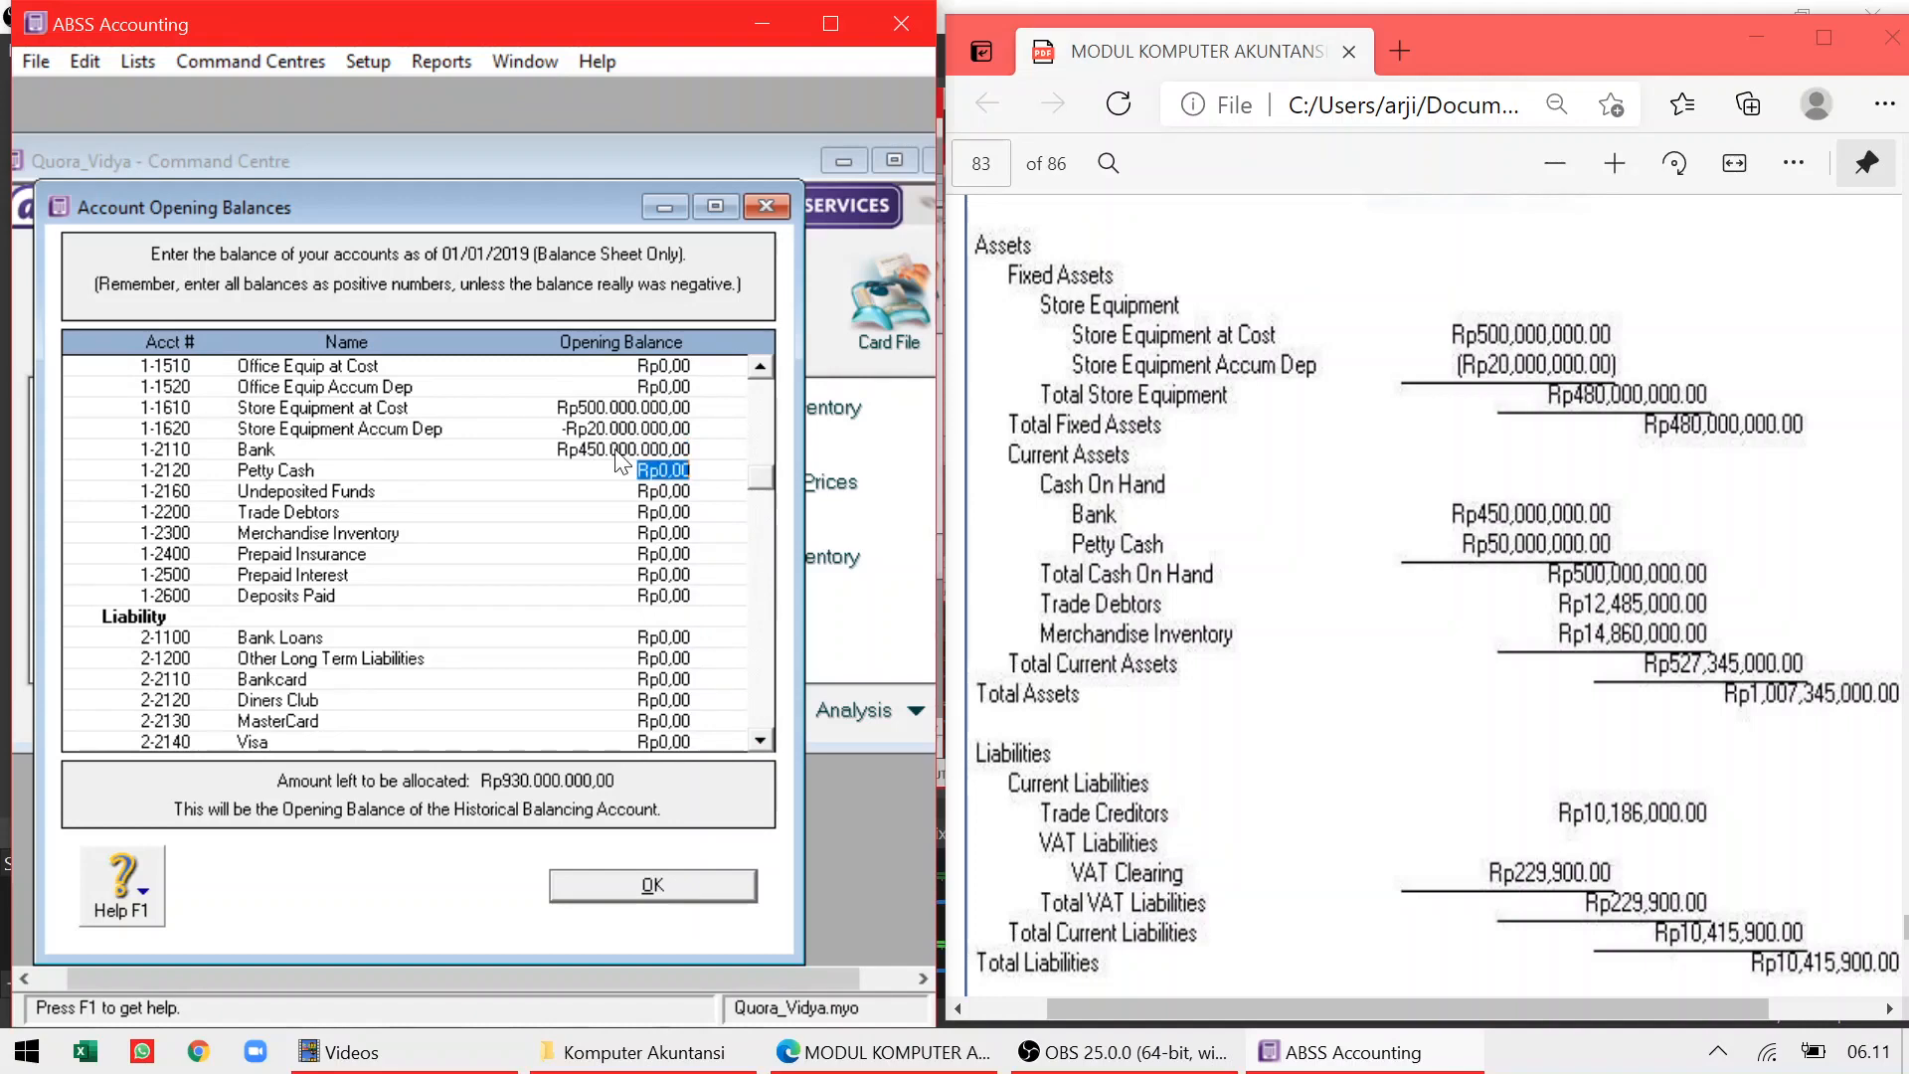
text(50.000.0)
text(00)
key(Tab)
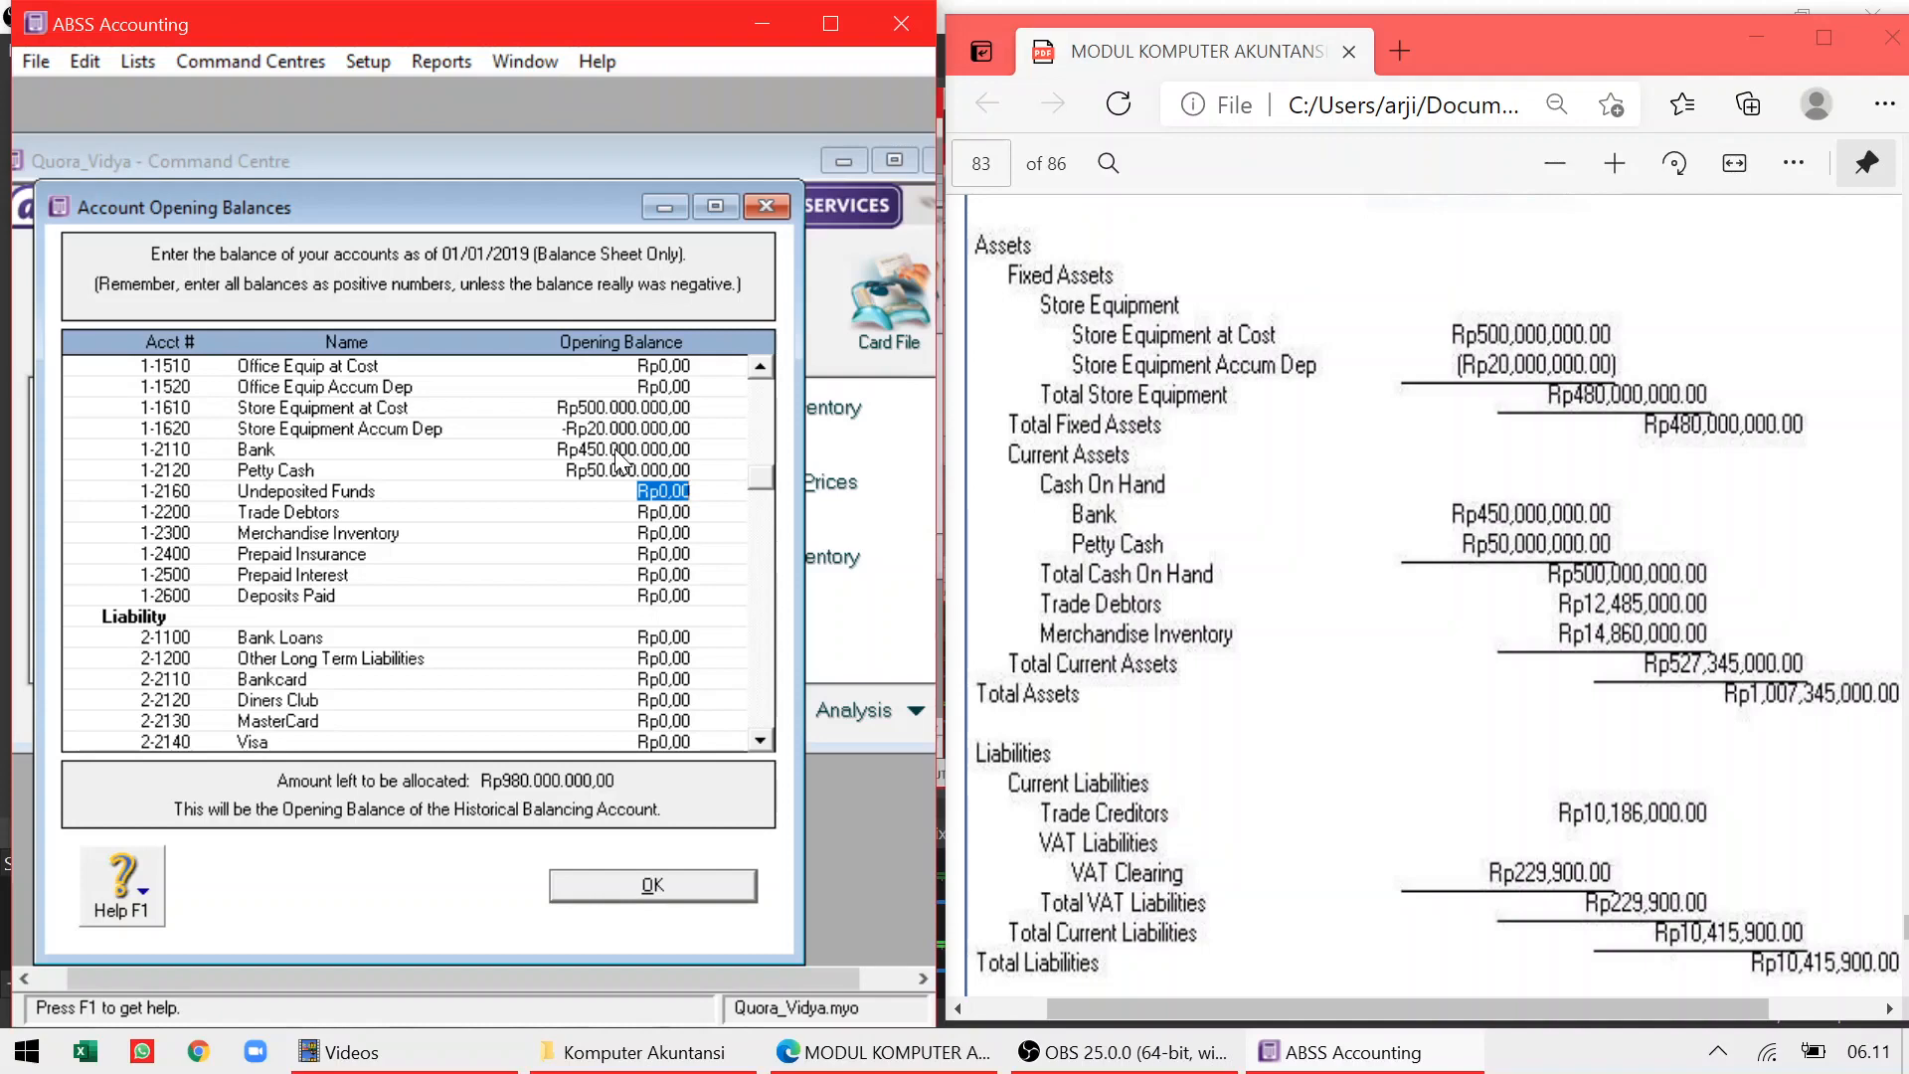
Enter Trade Debtors as 12.485.000 and Merchandise Inventory as 14.860.000
click(645, 512)
text(12)
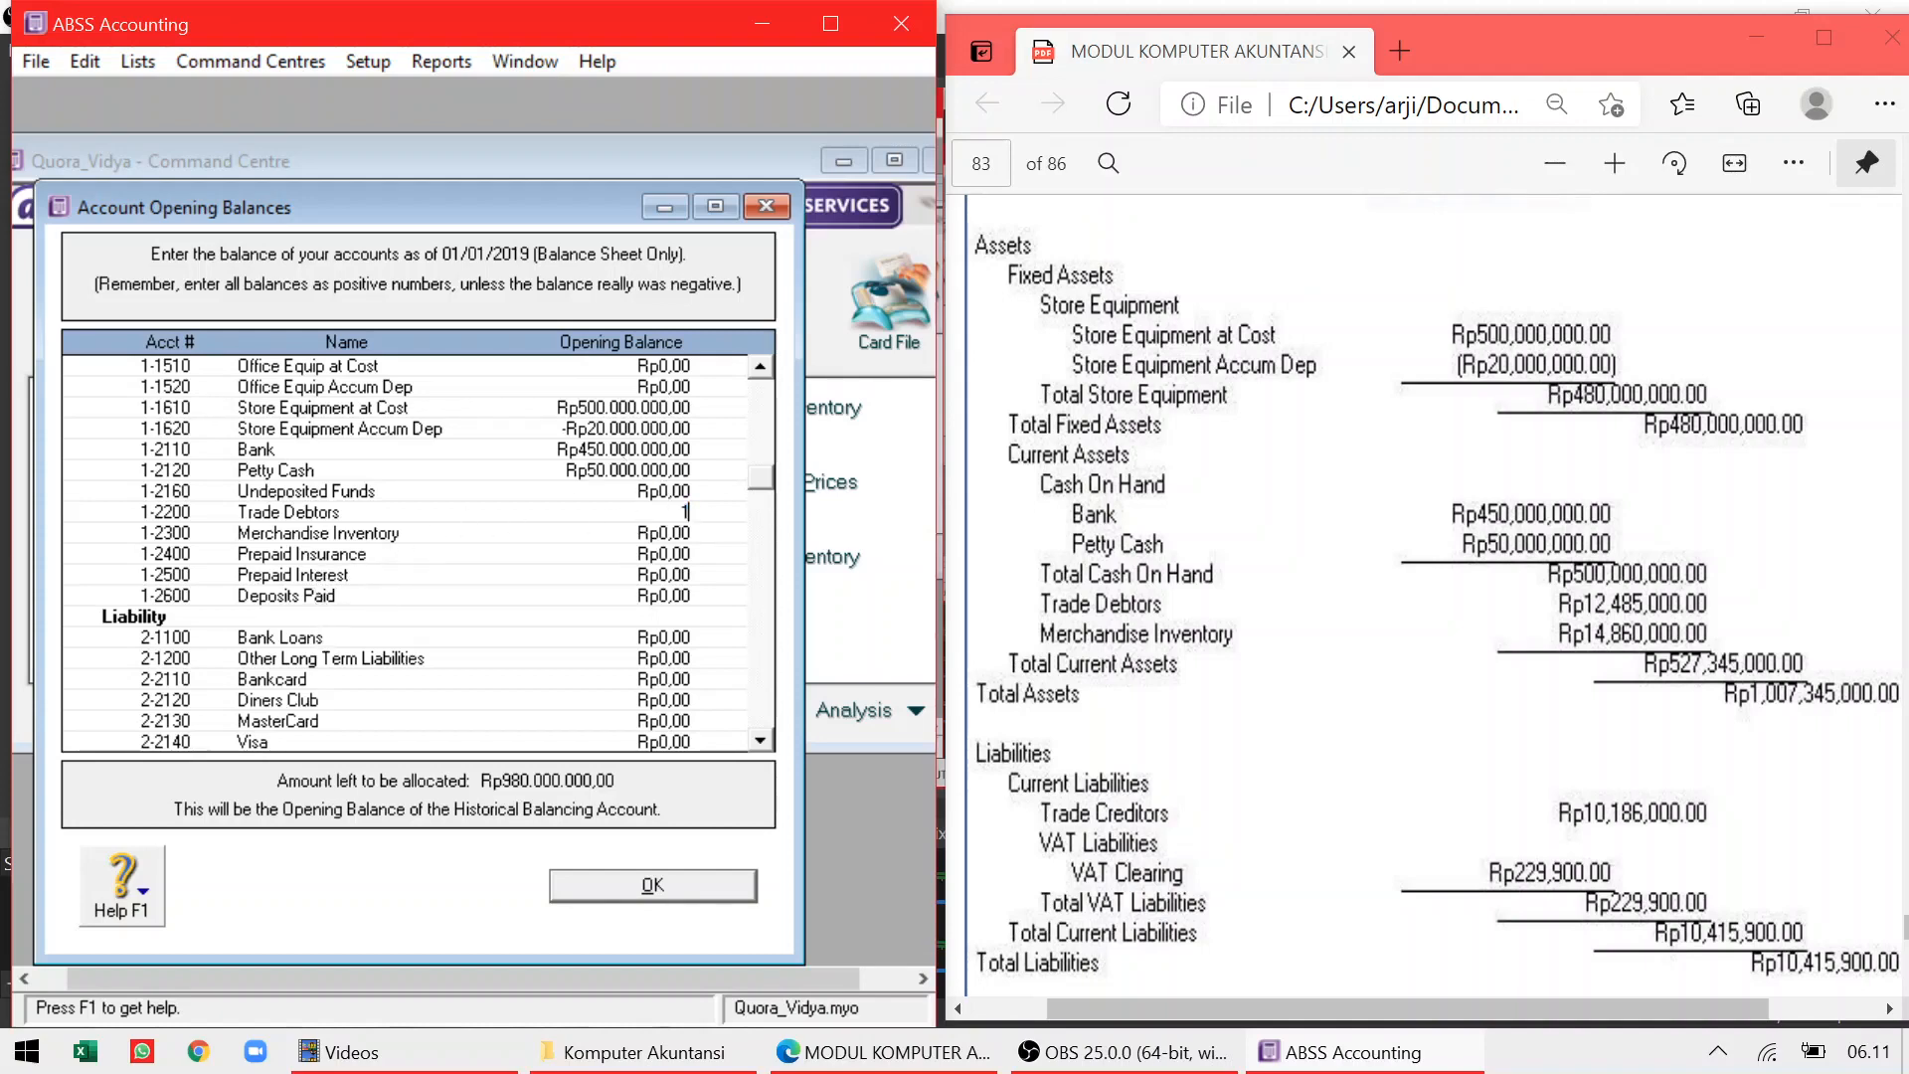
text(485000)
key(Tab)
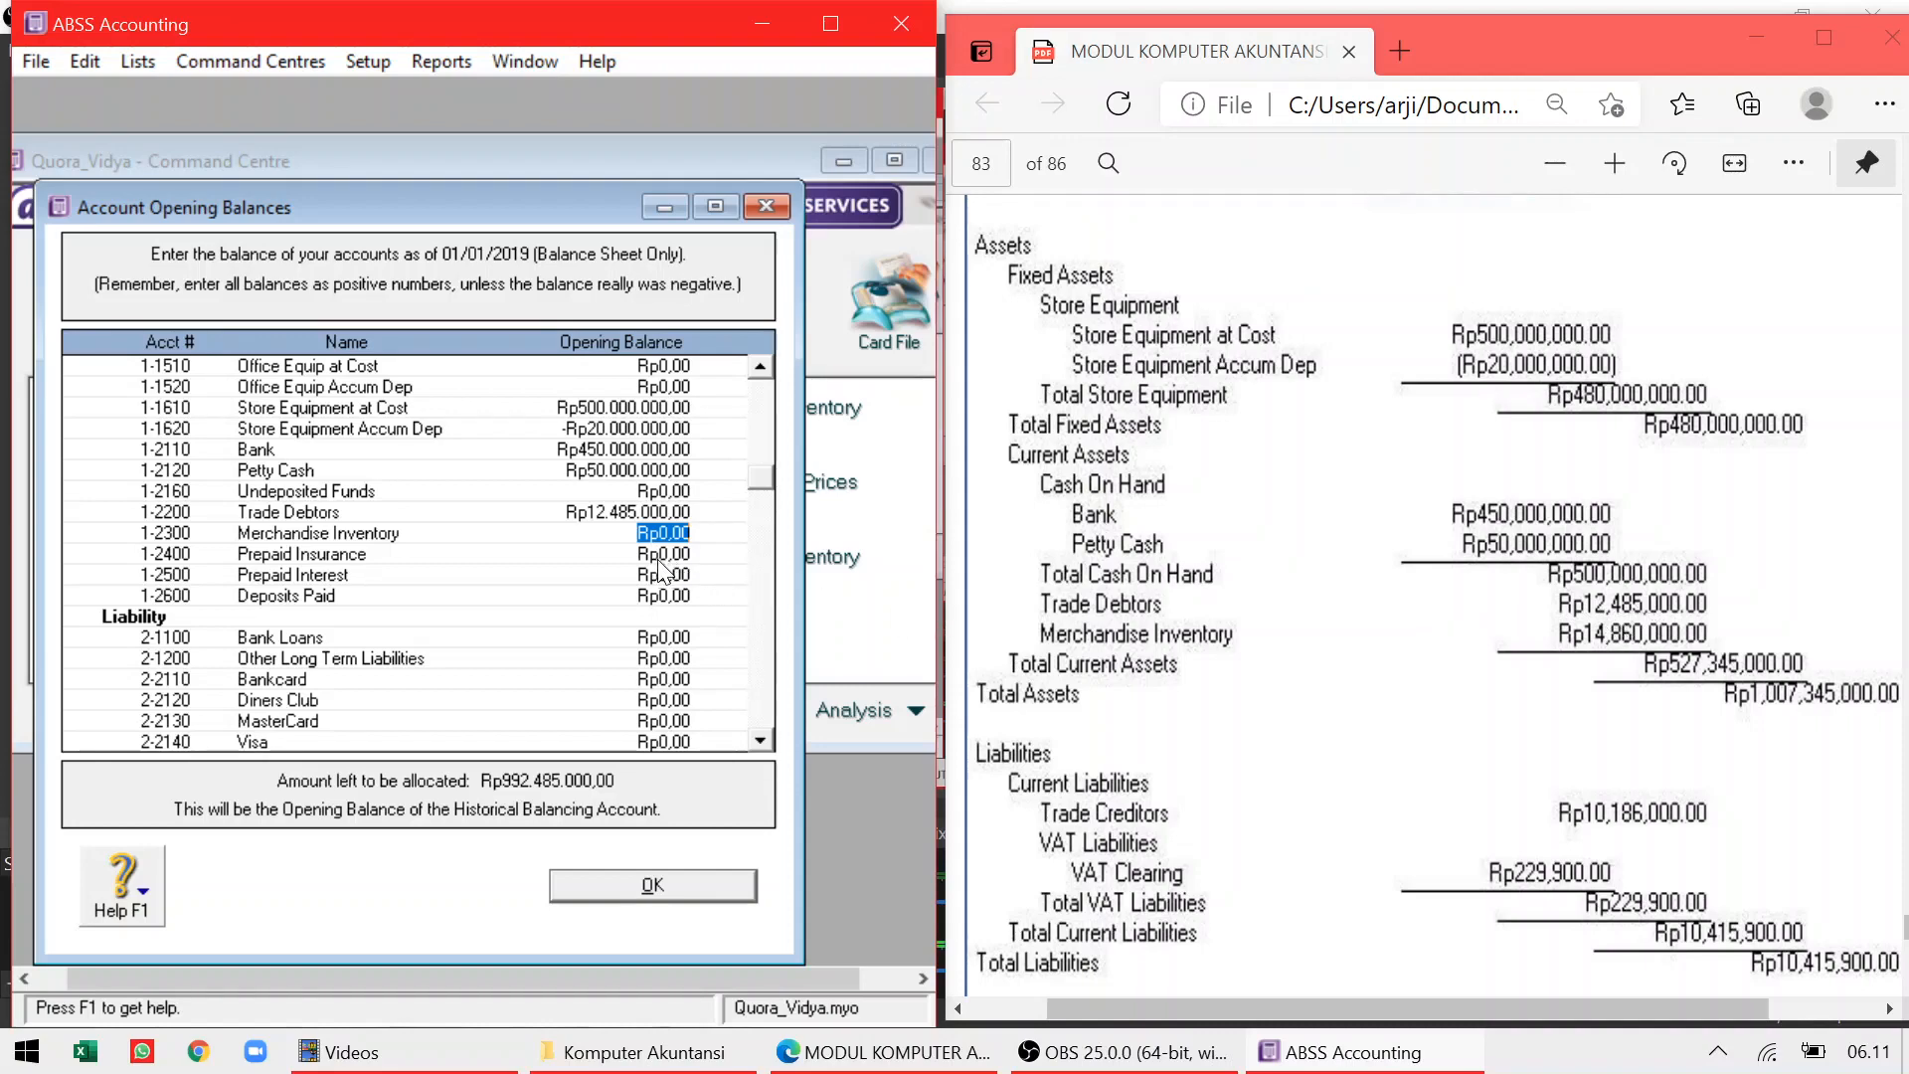
text(14)
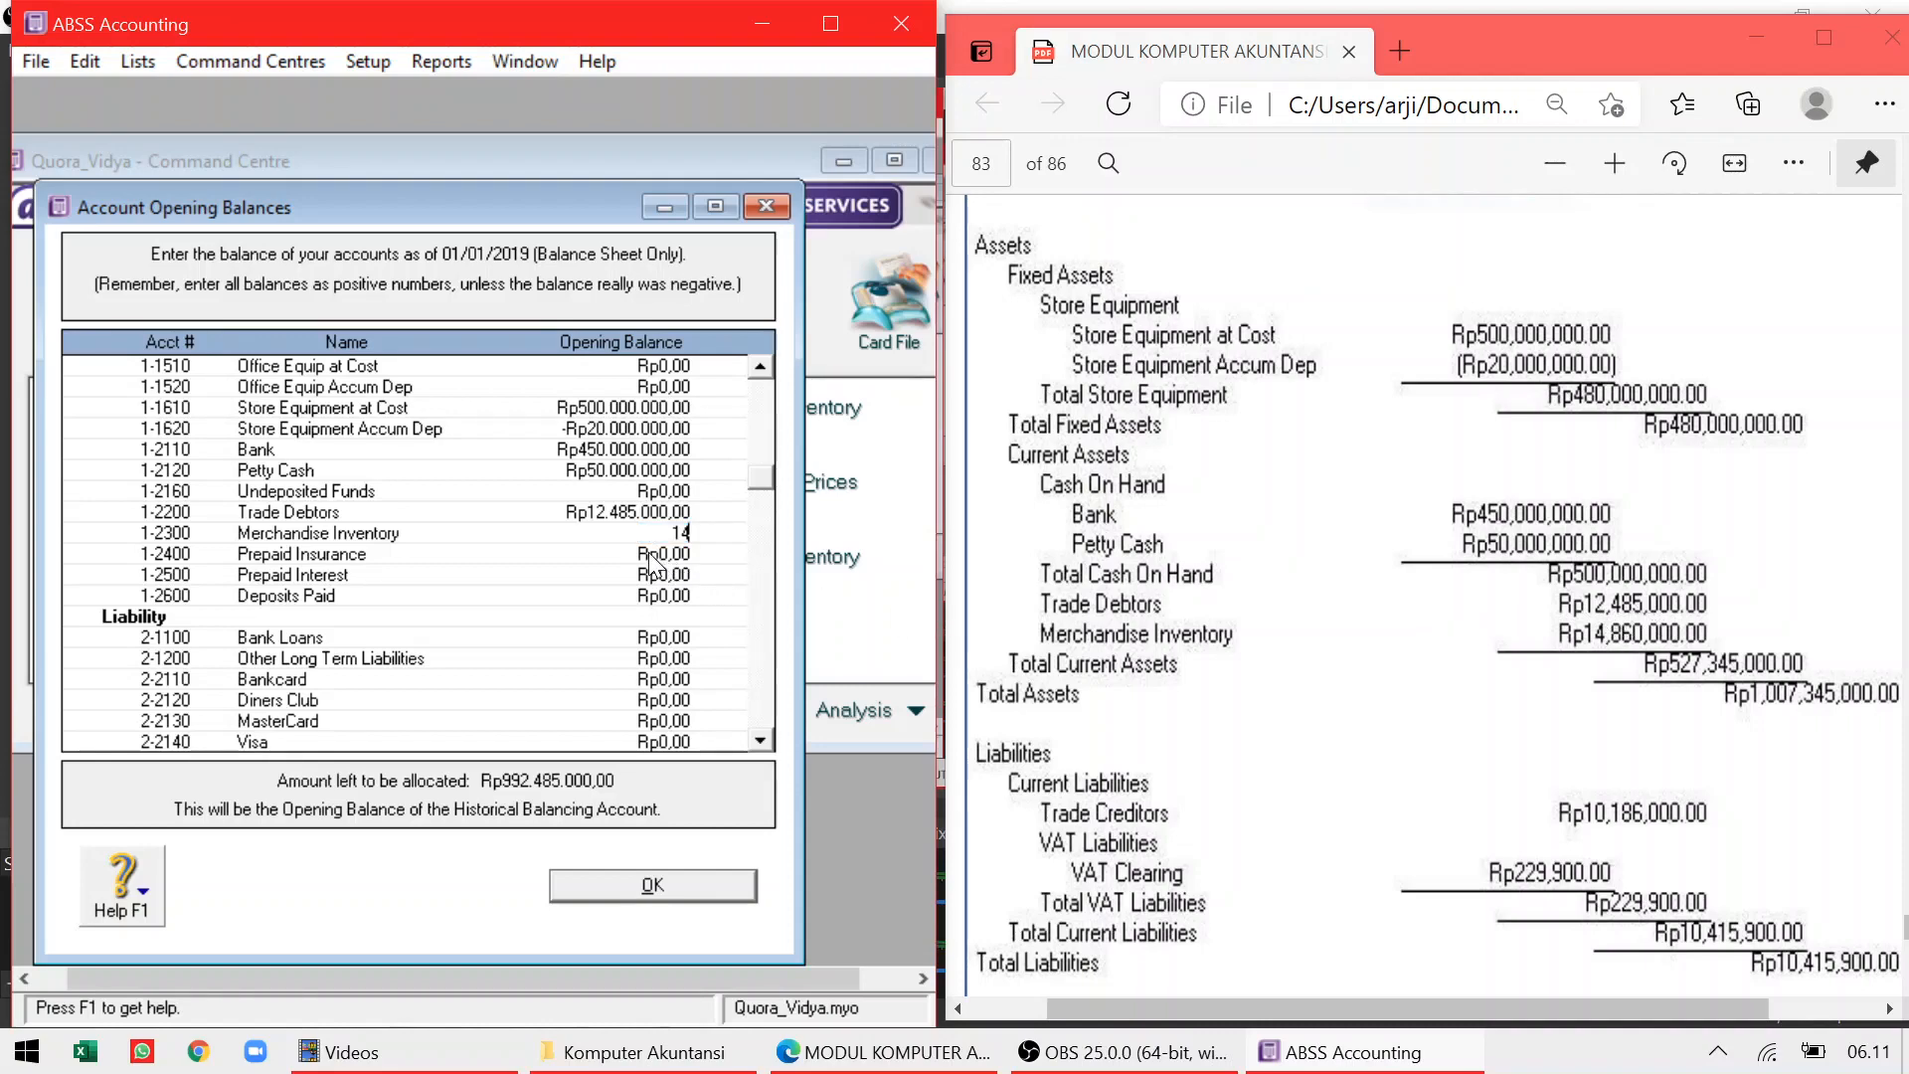
text(.860.00000)
key(Tab)
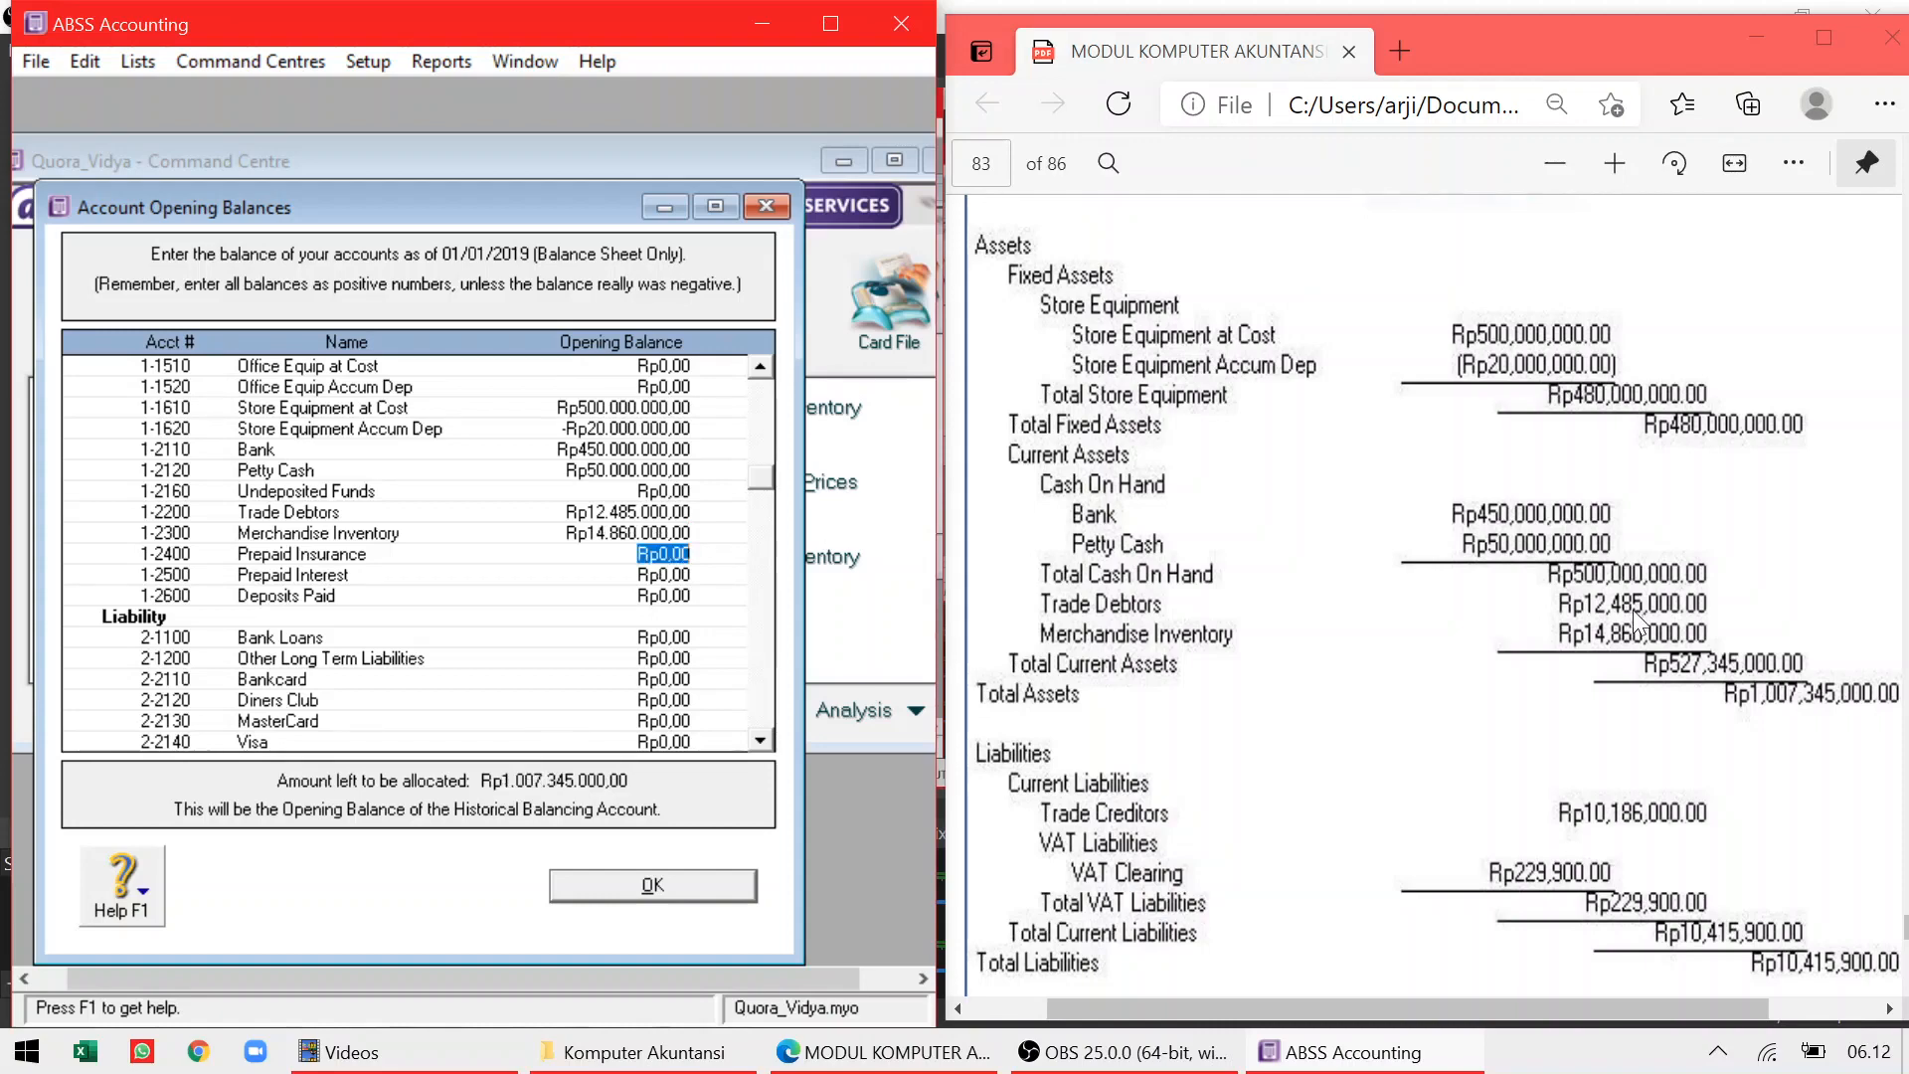
click(1138, 821)
Enter a Trade Creditors opening balance of Rp10.186.000
scroll(1138, 822, down, 4)
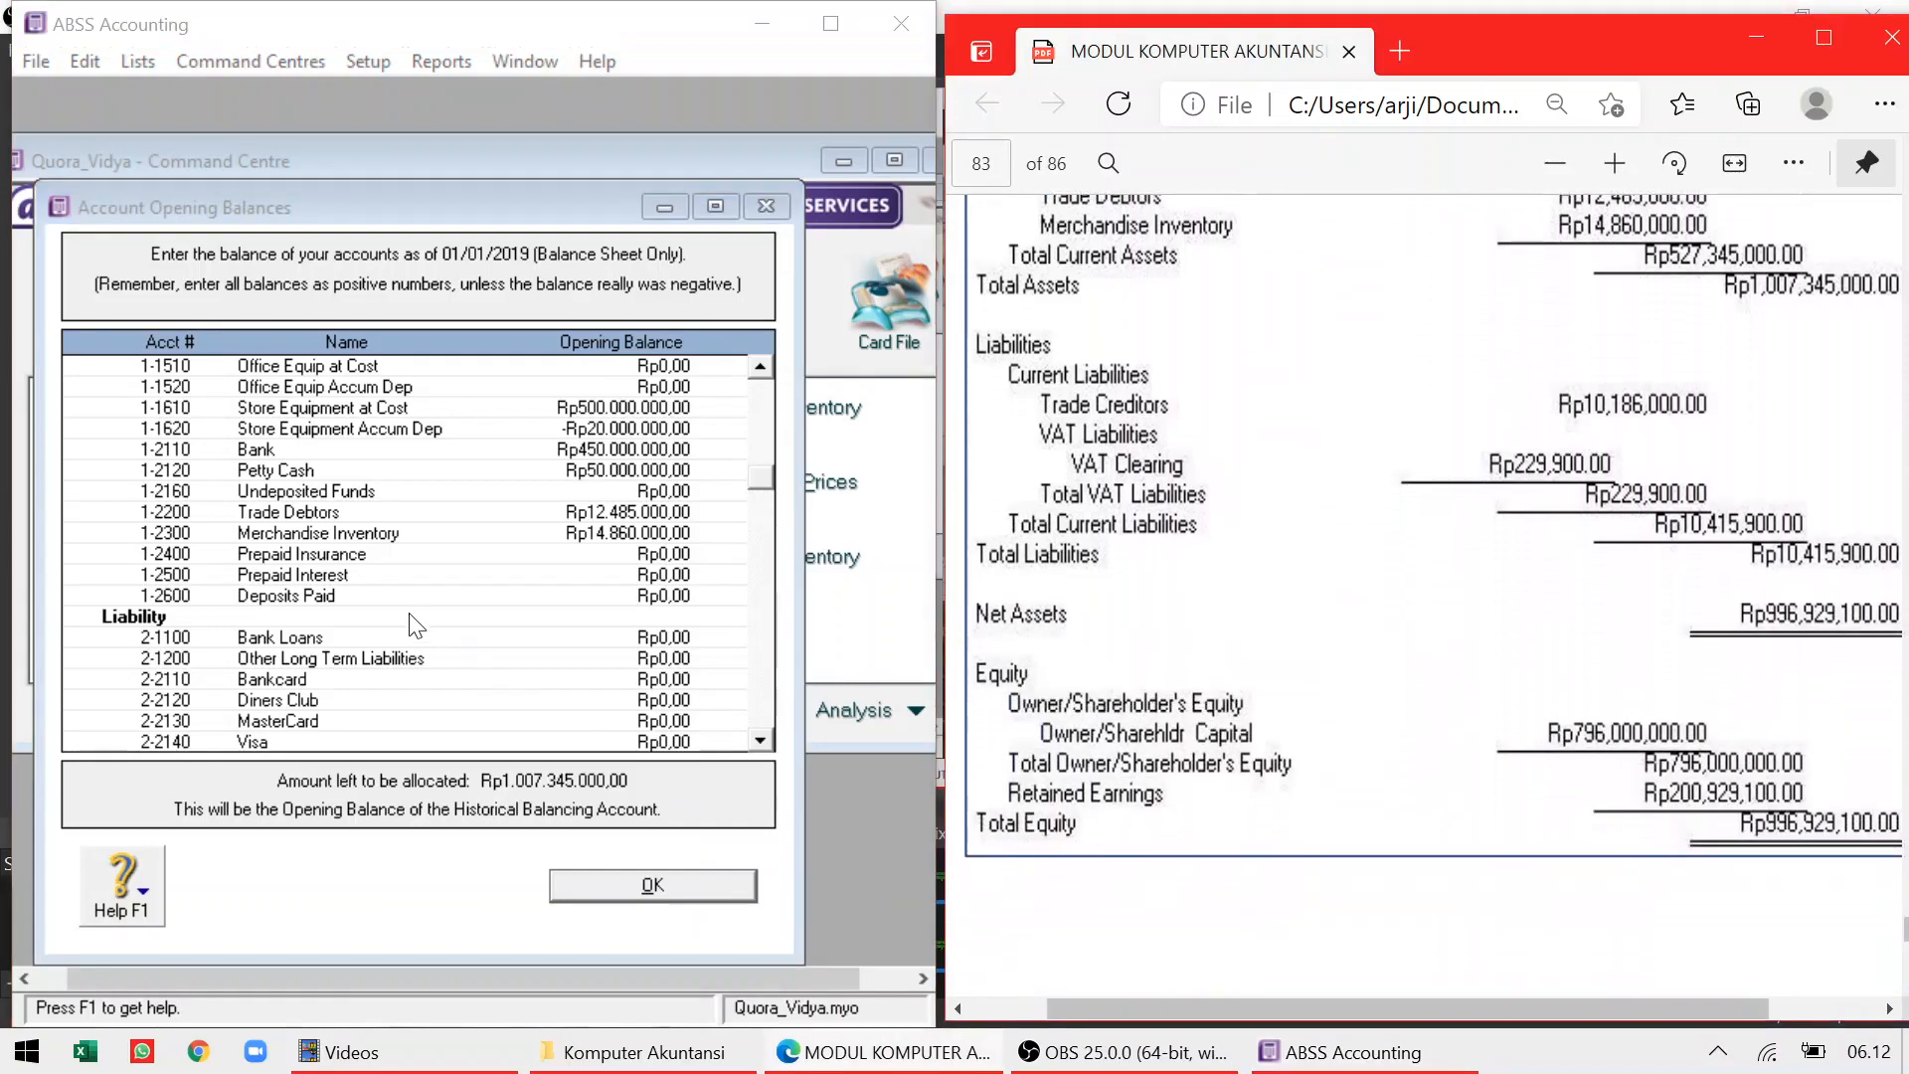
click(326, 671)
key(Tab)
key(Tab)
key(Tab)
key(Tab)
key(Tab)
key(Tab)
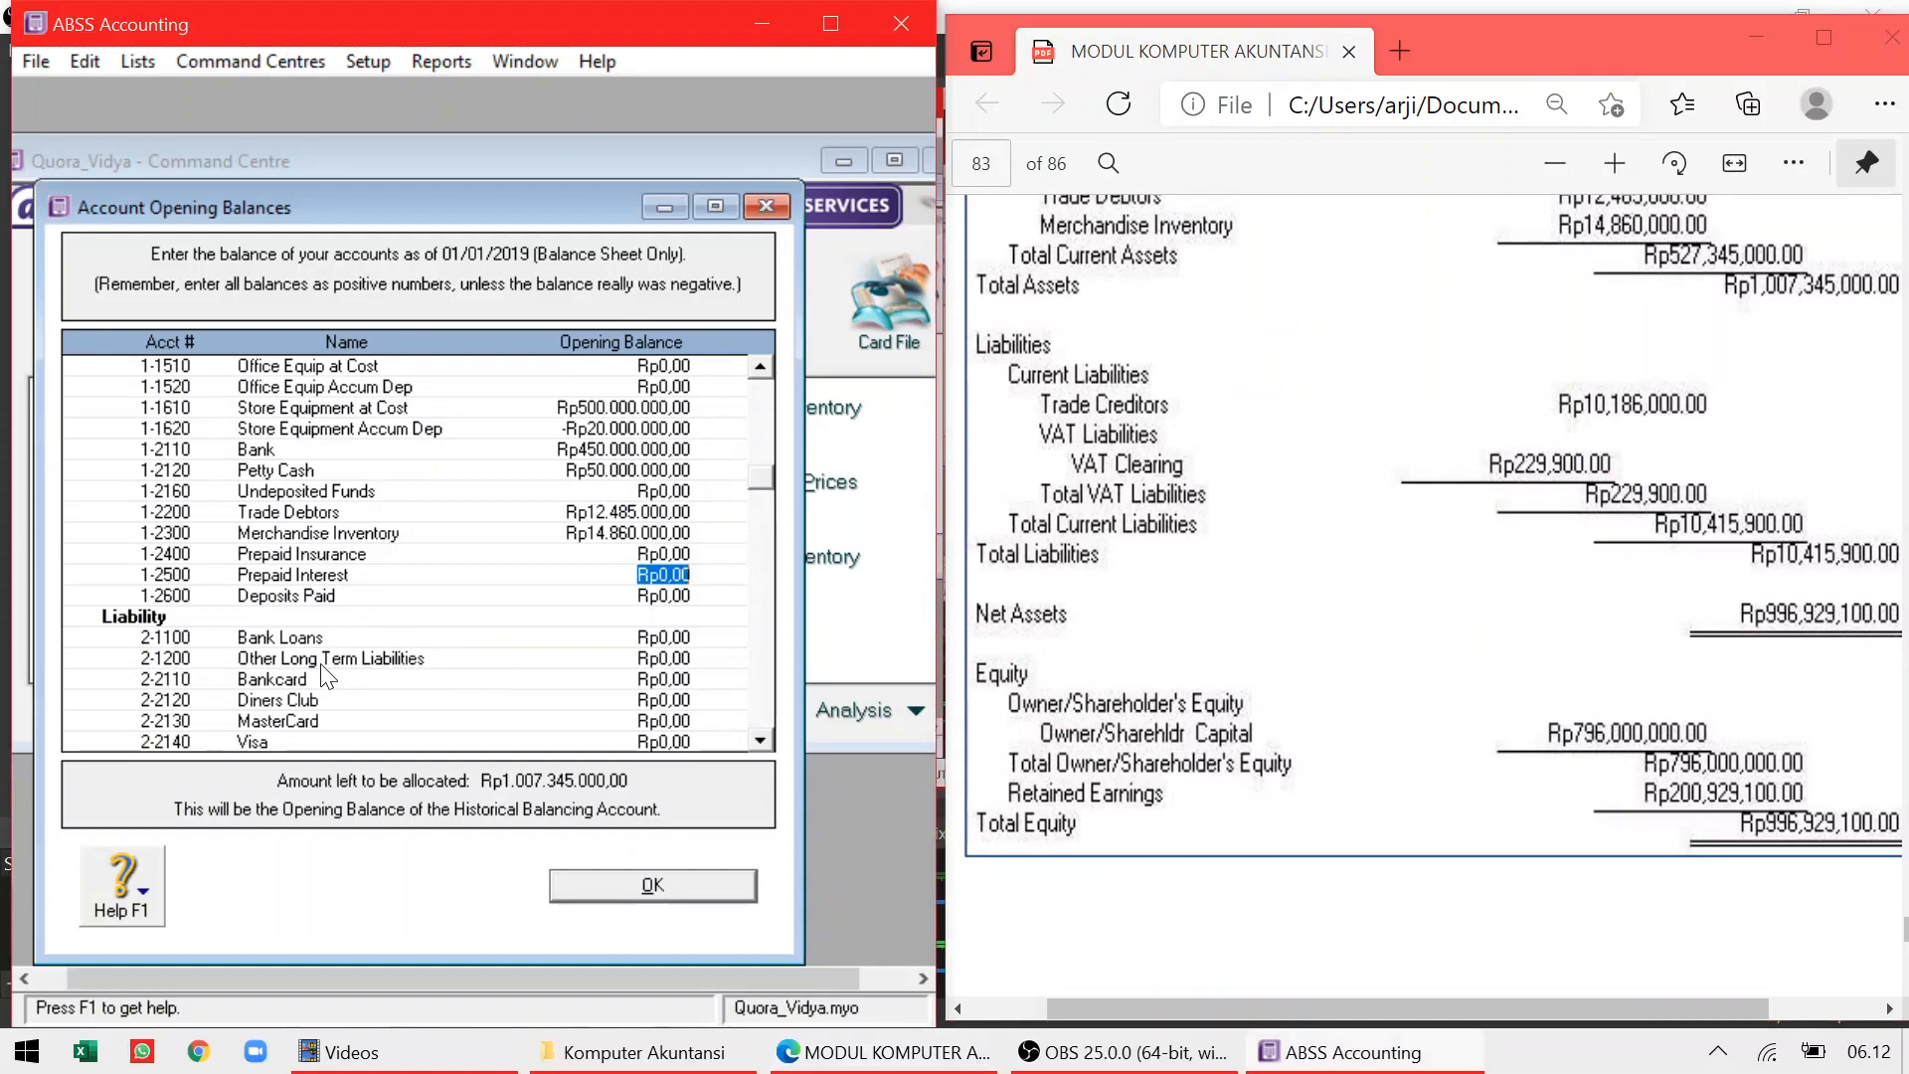
key(Tab)
key(Tab)
key(Tab)
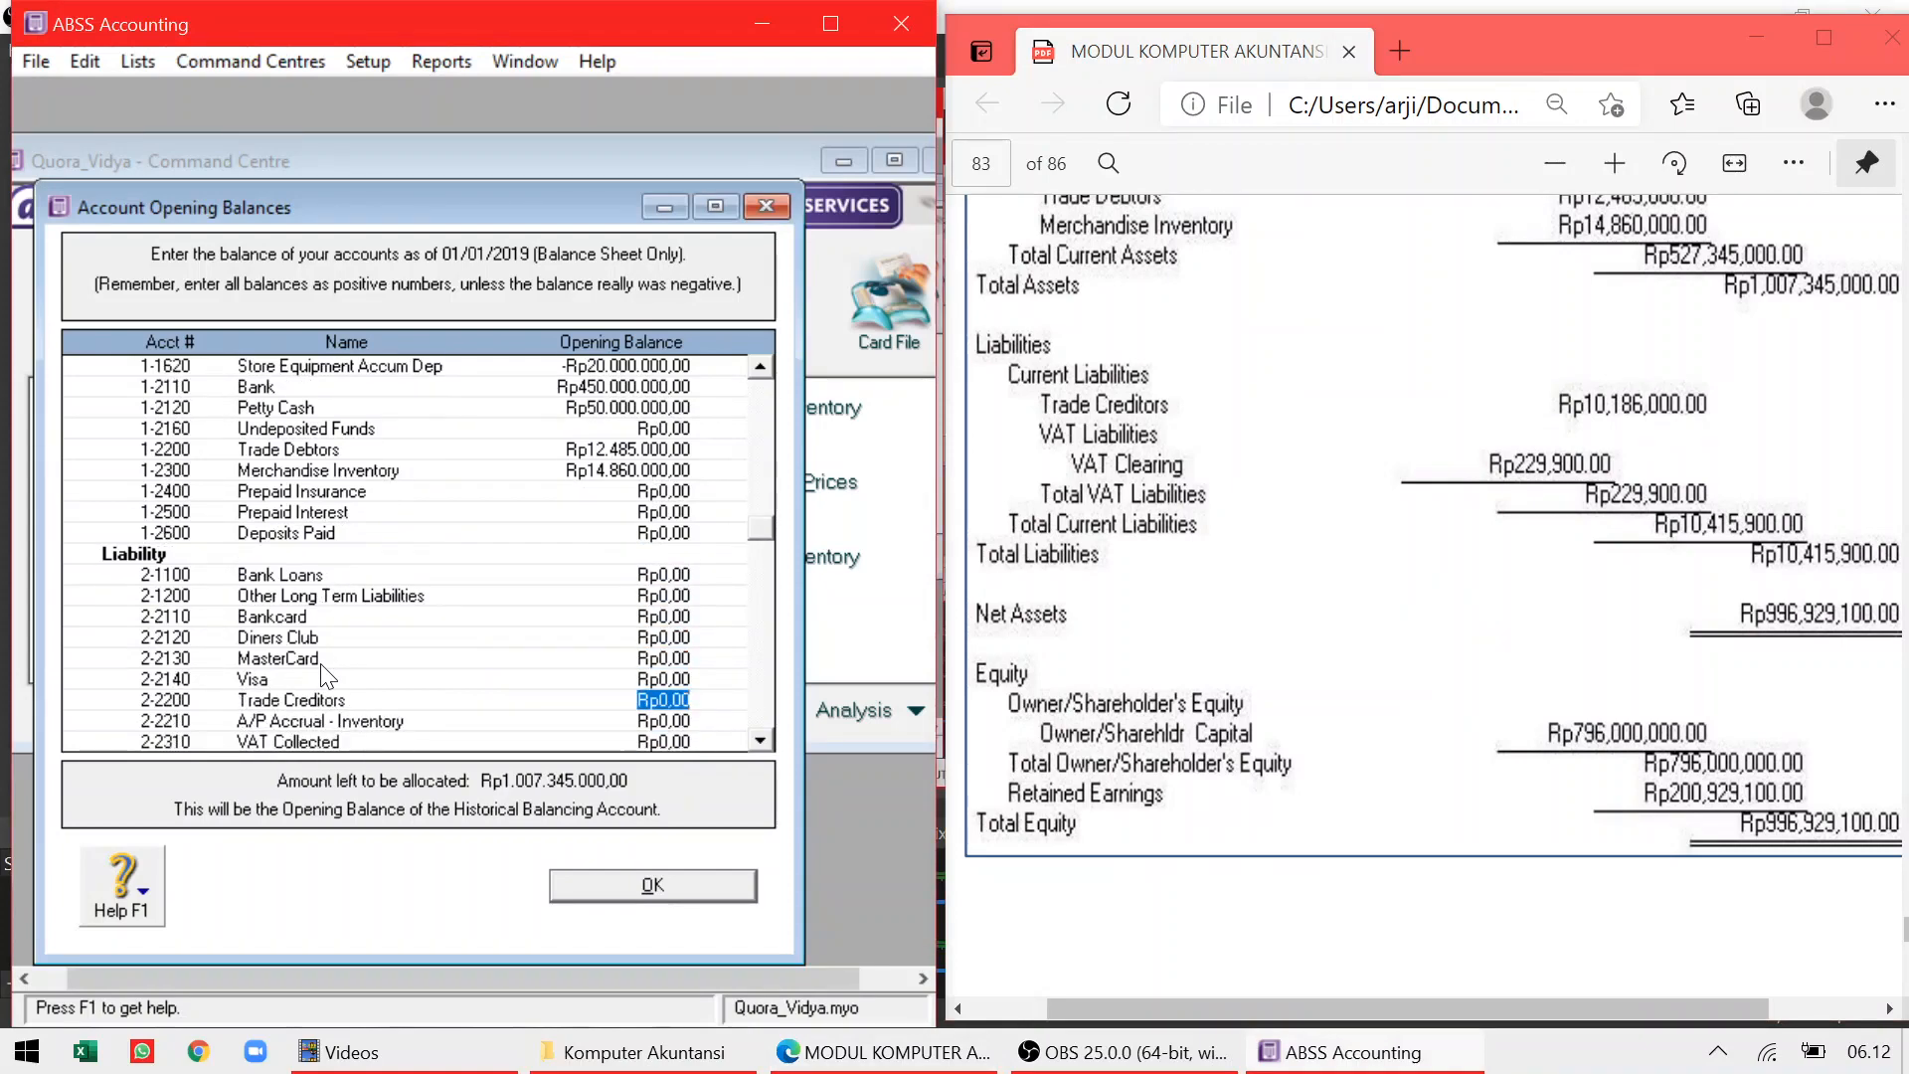
text(10186000)
key(Tab)
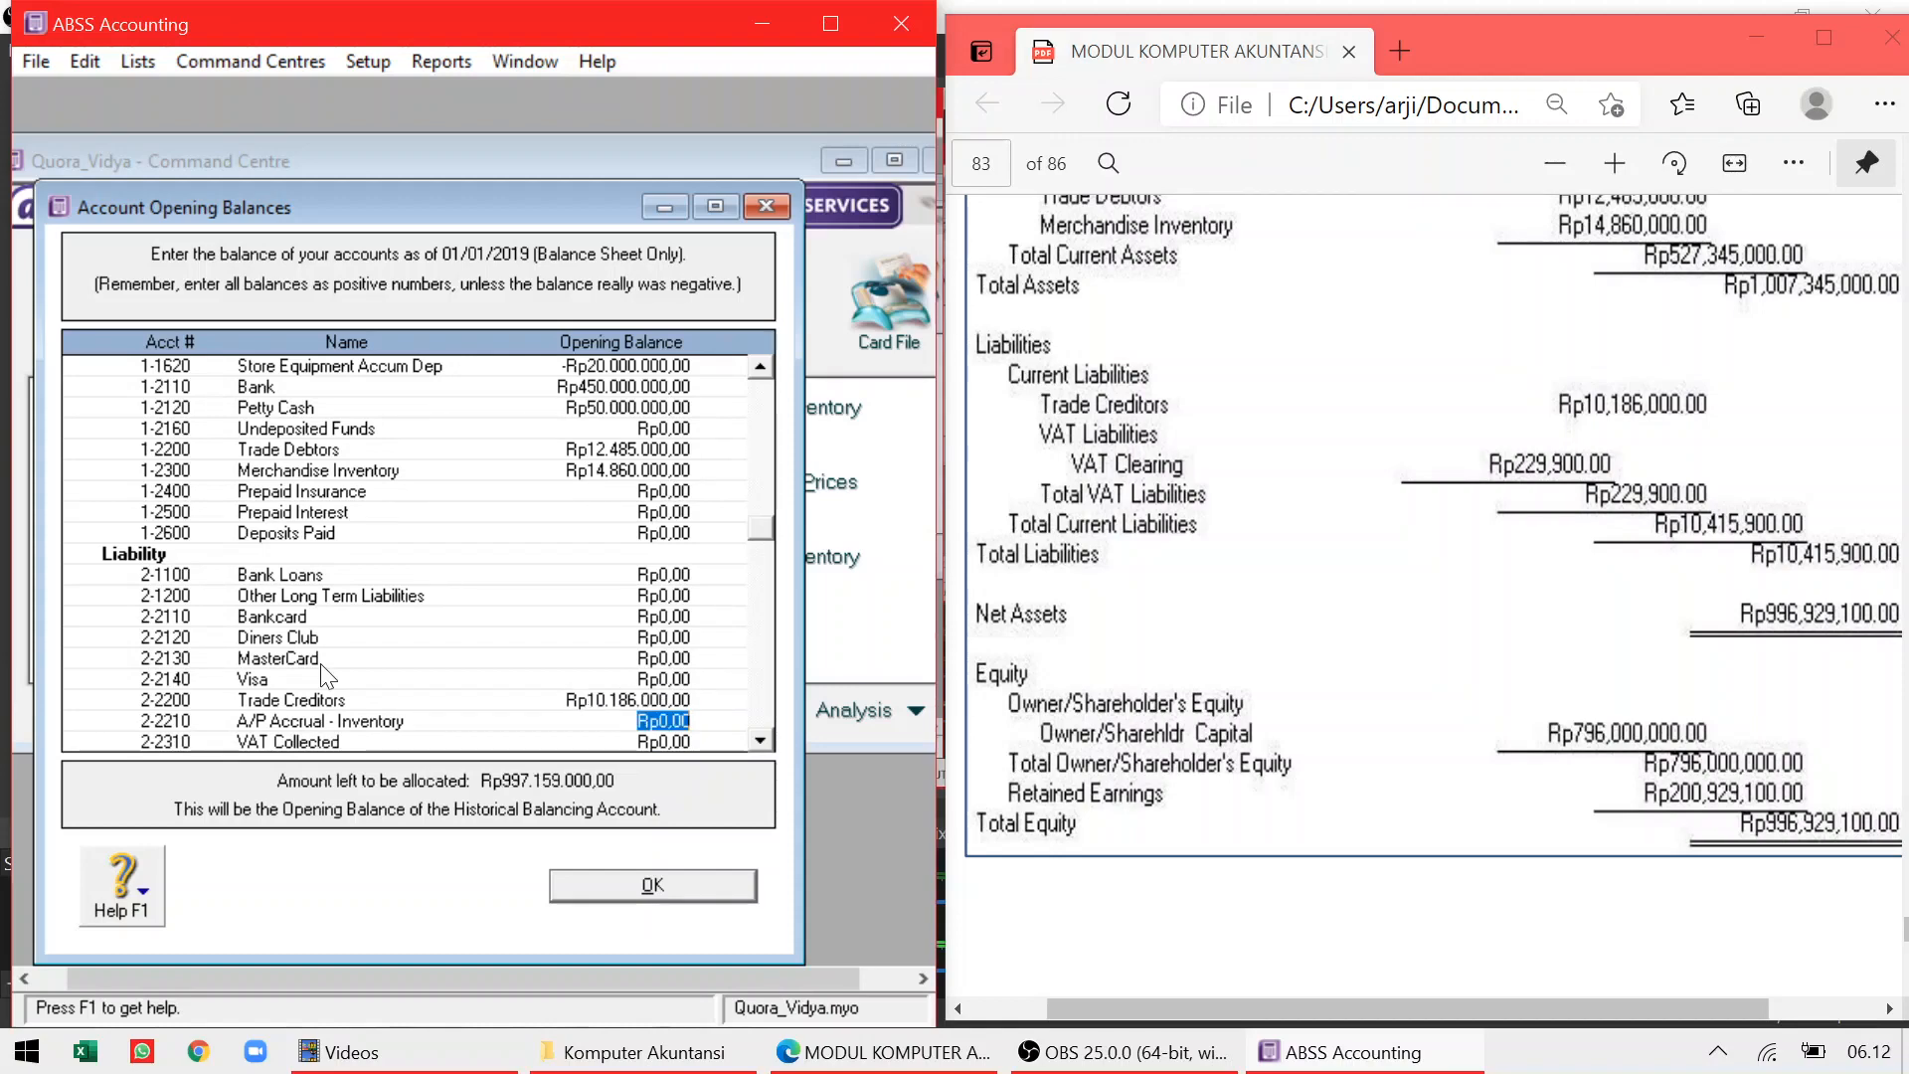
key(Tab)
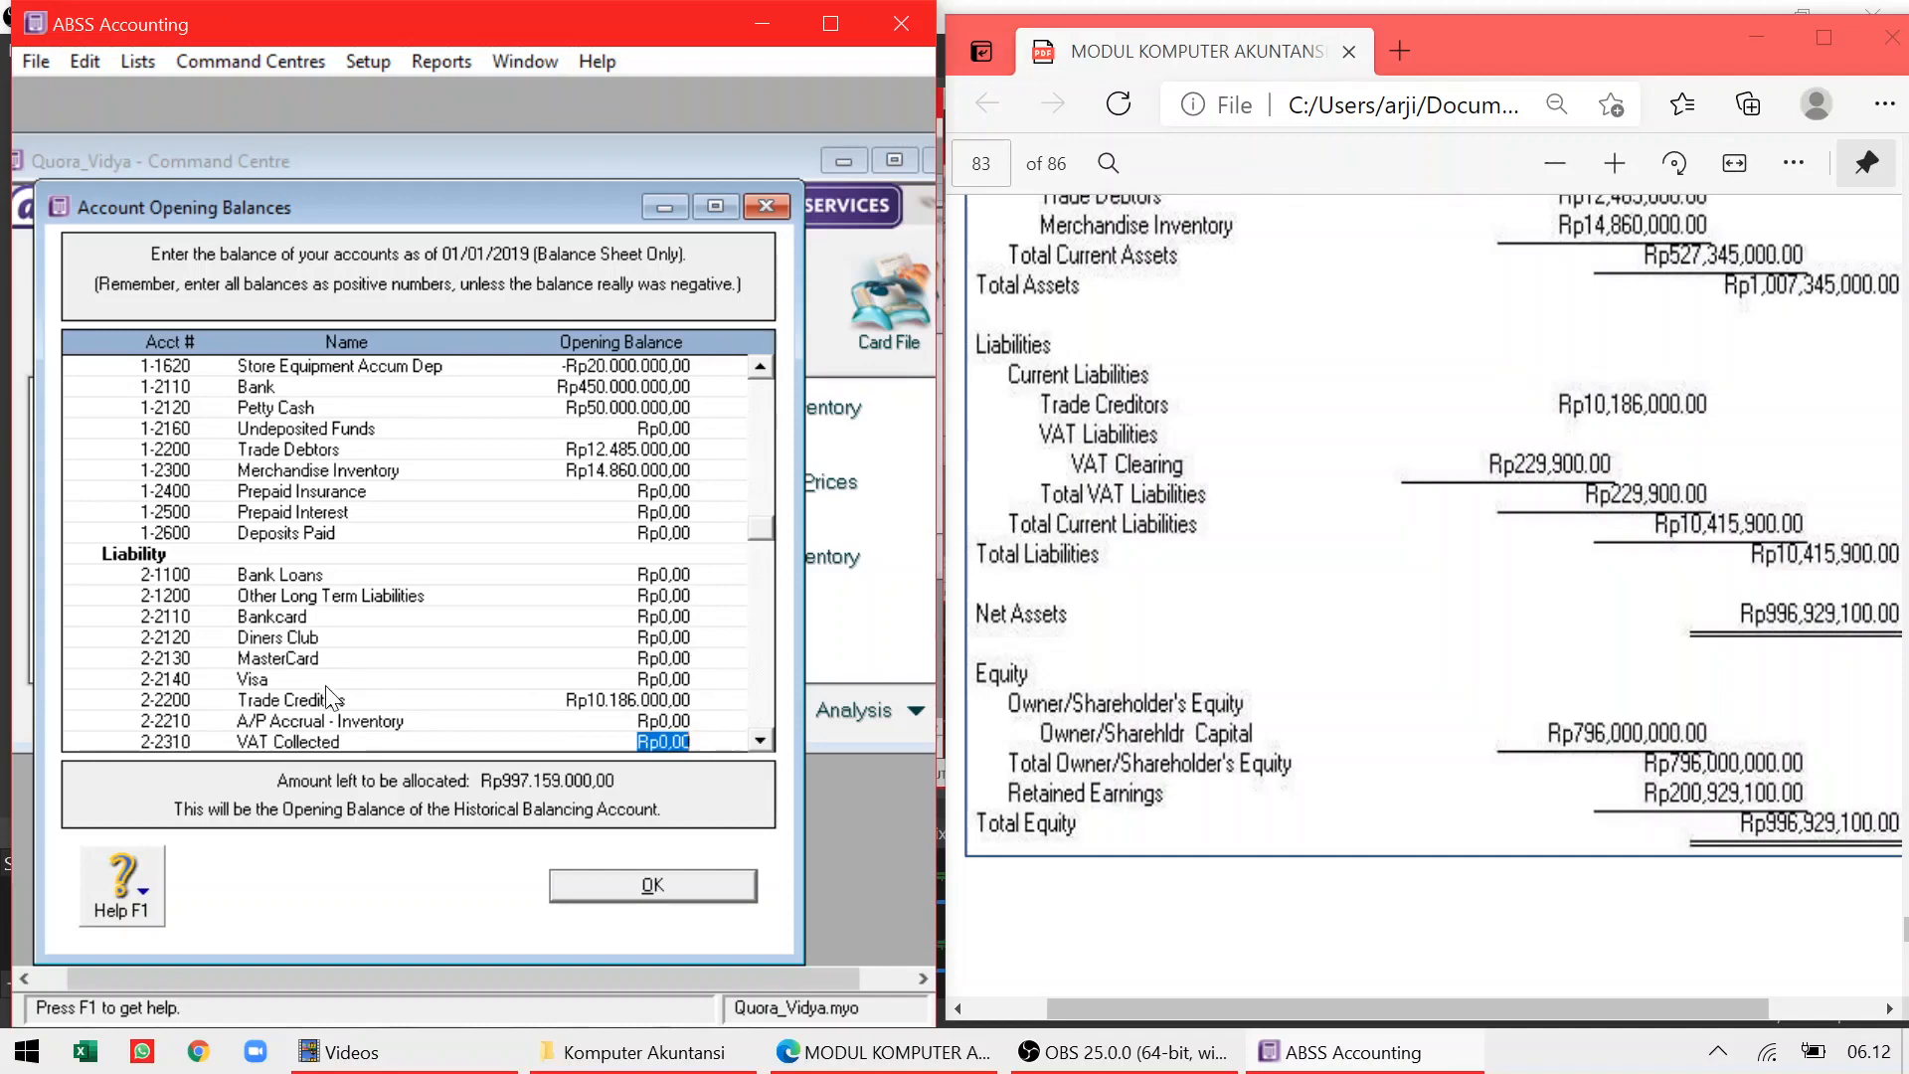
key(Tab)
key(Tab)
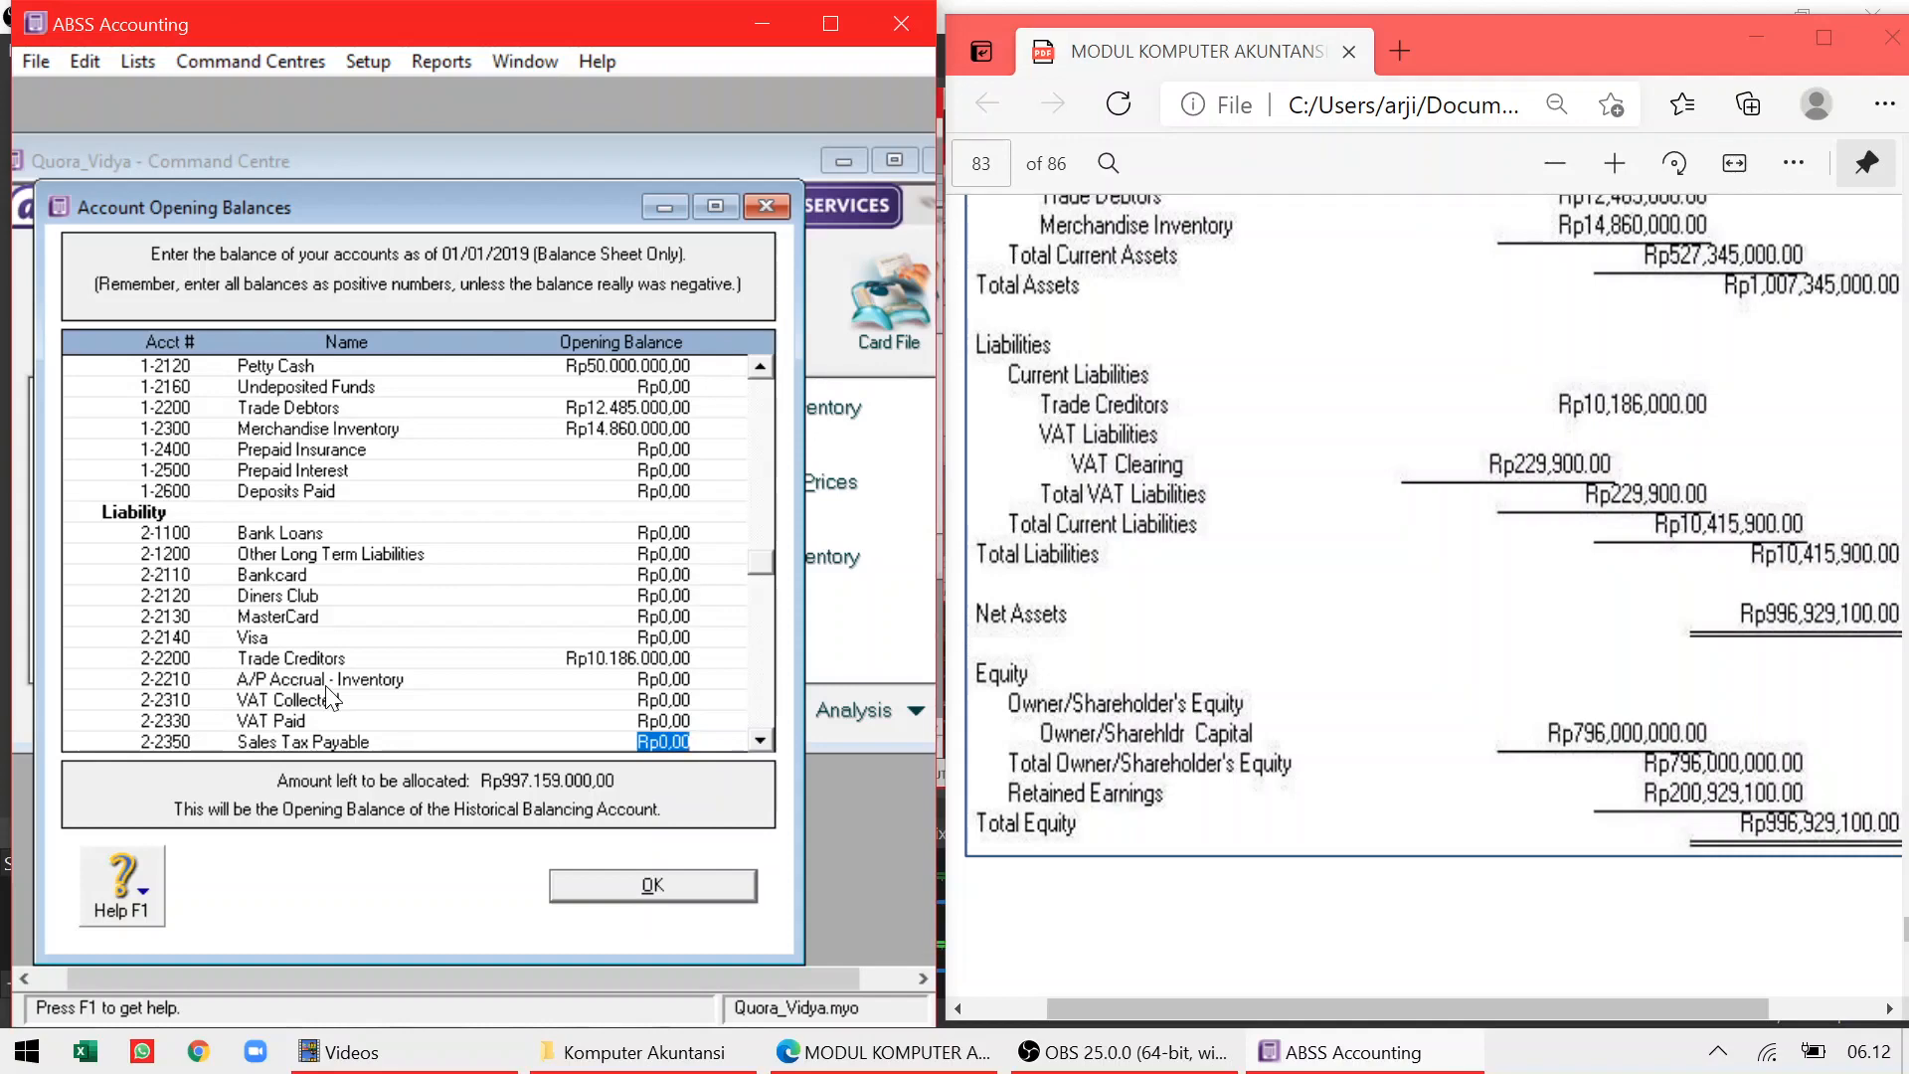
Enter 796.000.000 as the Owner/Sharehldr Capital (3-1100) opening balance
right_click(327, 697)
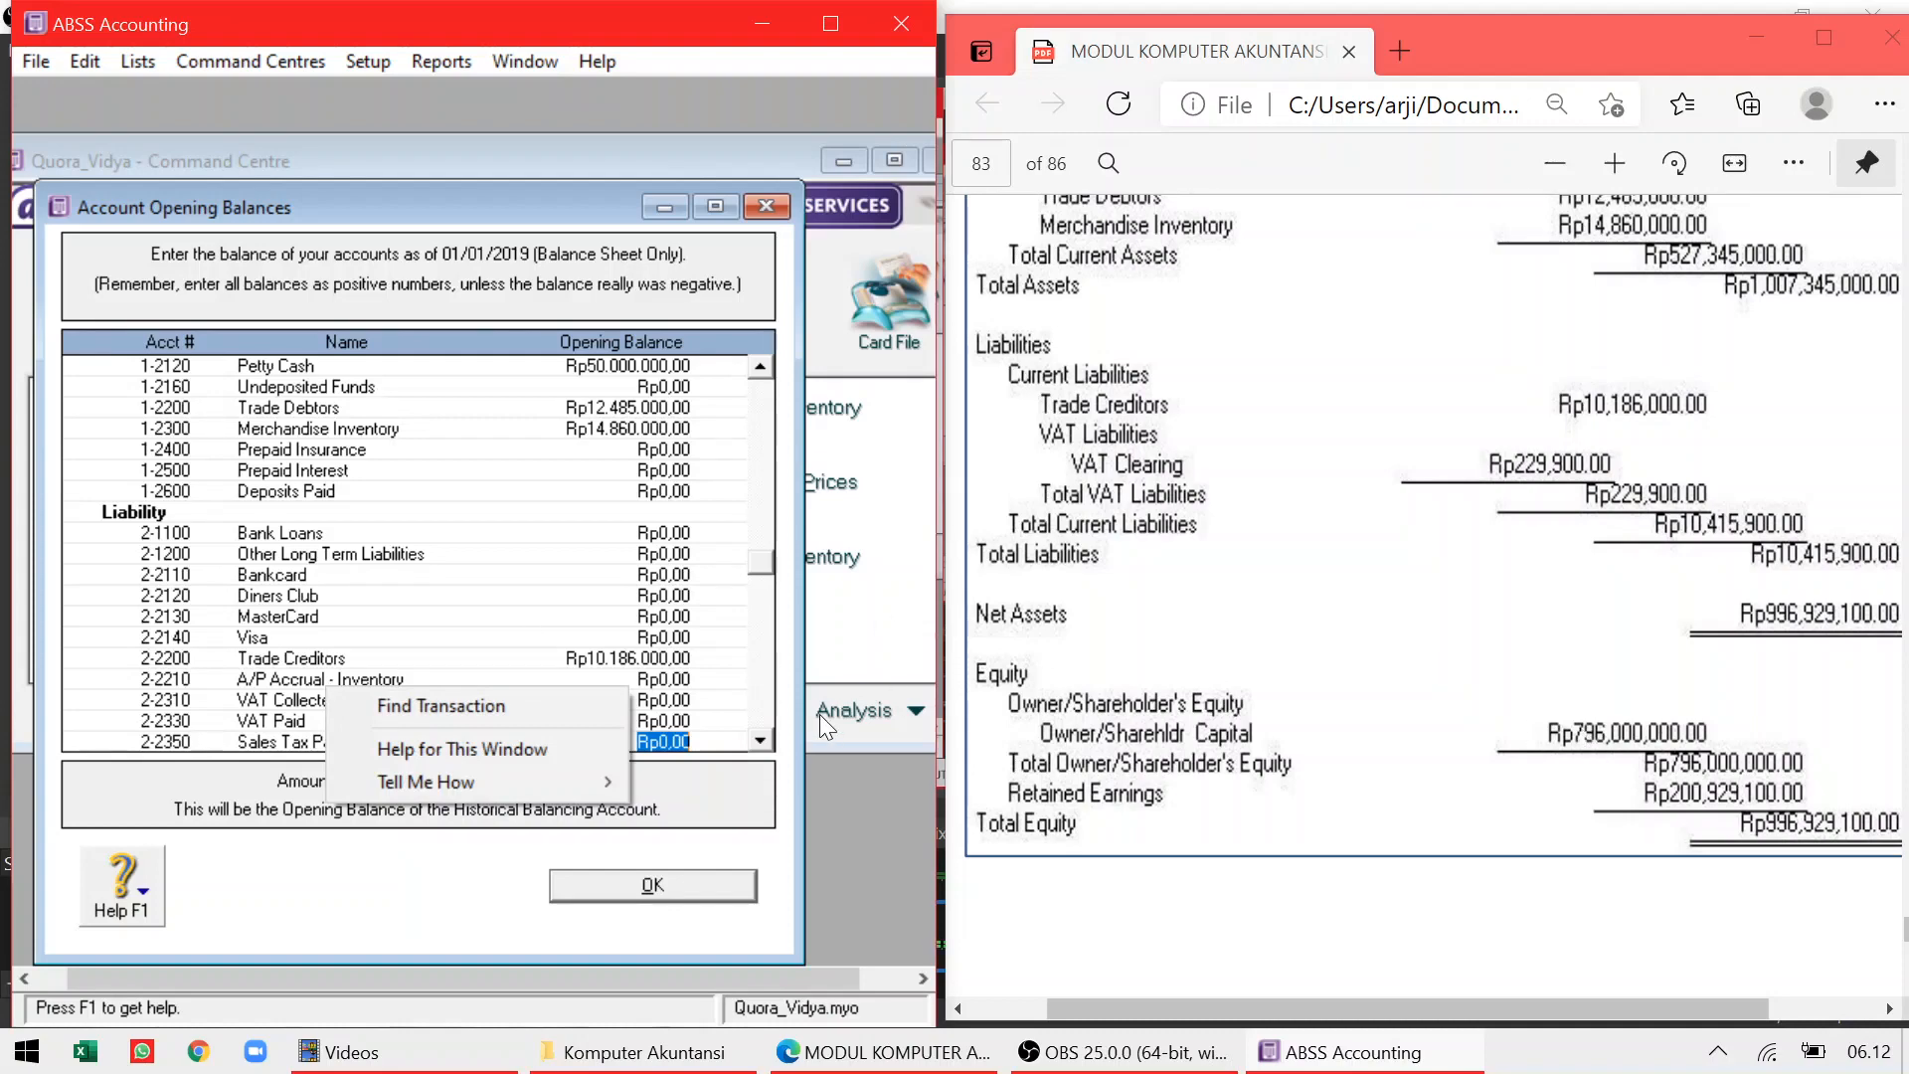
key(Escape)
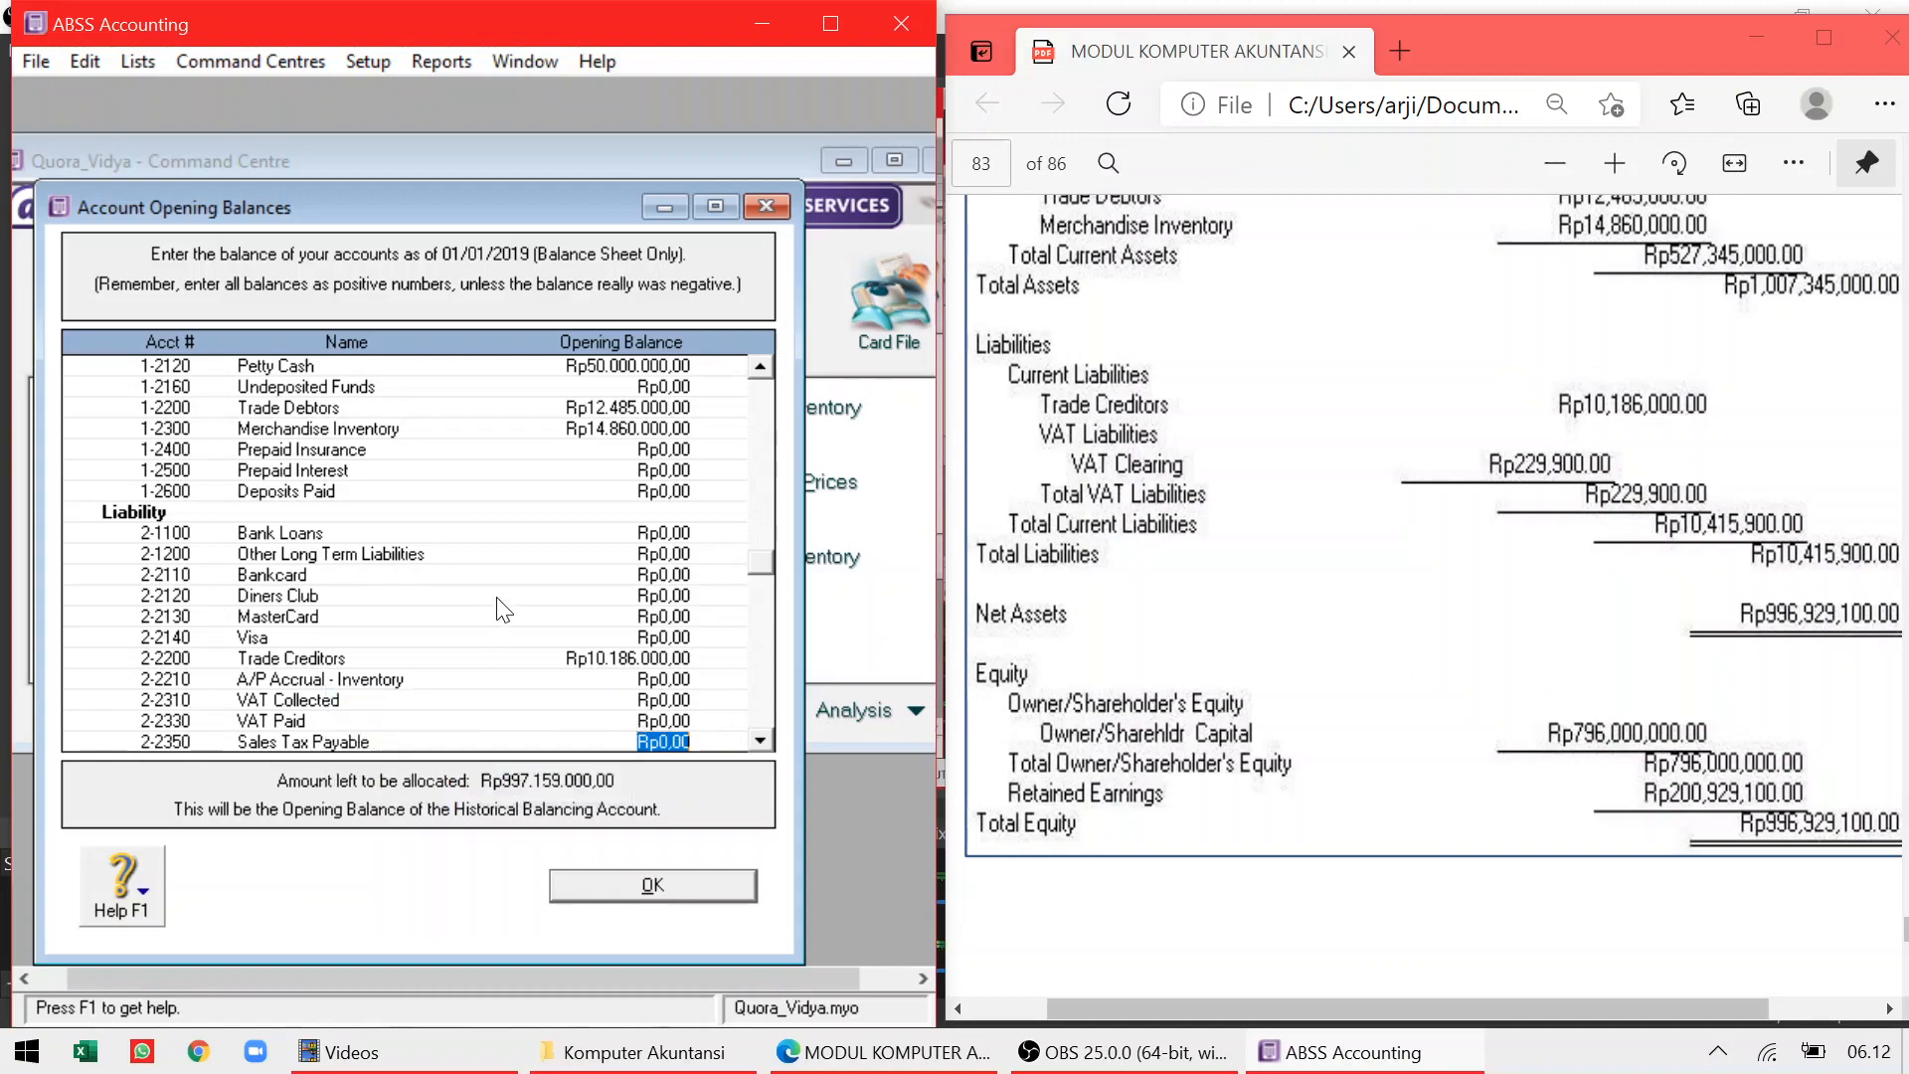
key(Down)
key(Down)
key(Down)
key(Down)
key(Down)
key(Down)
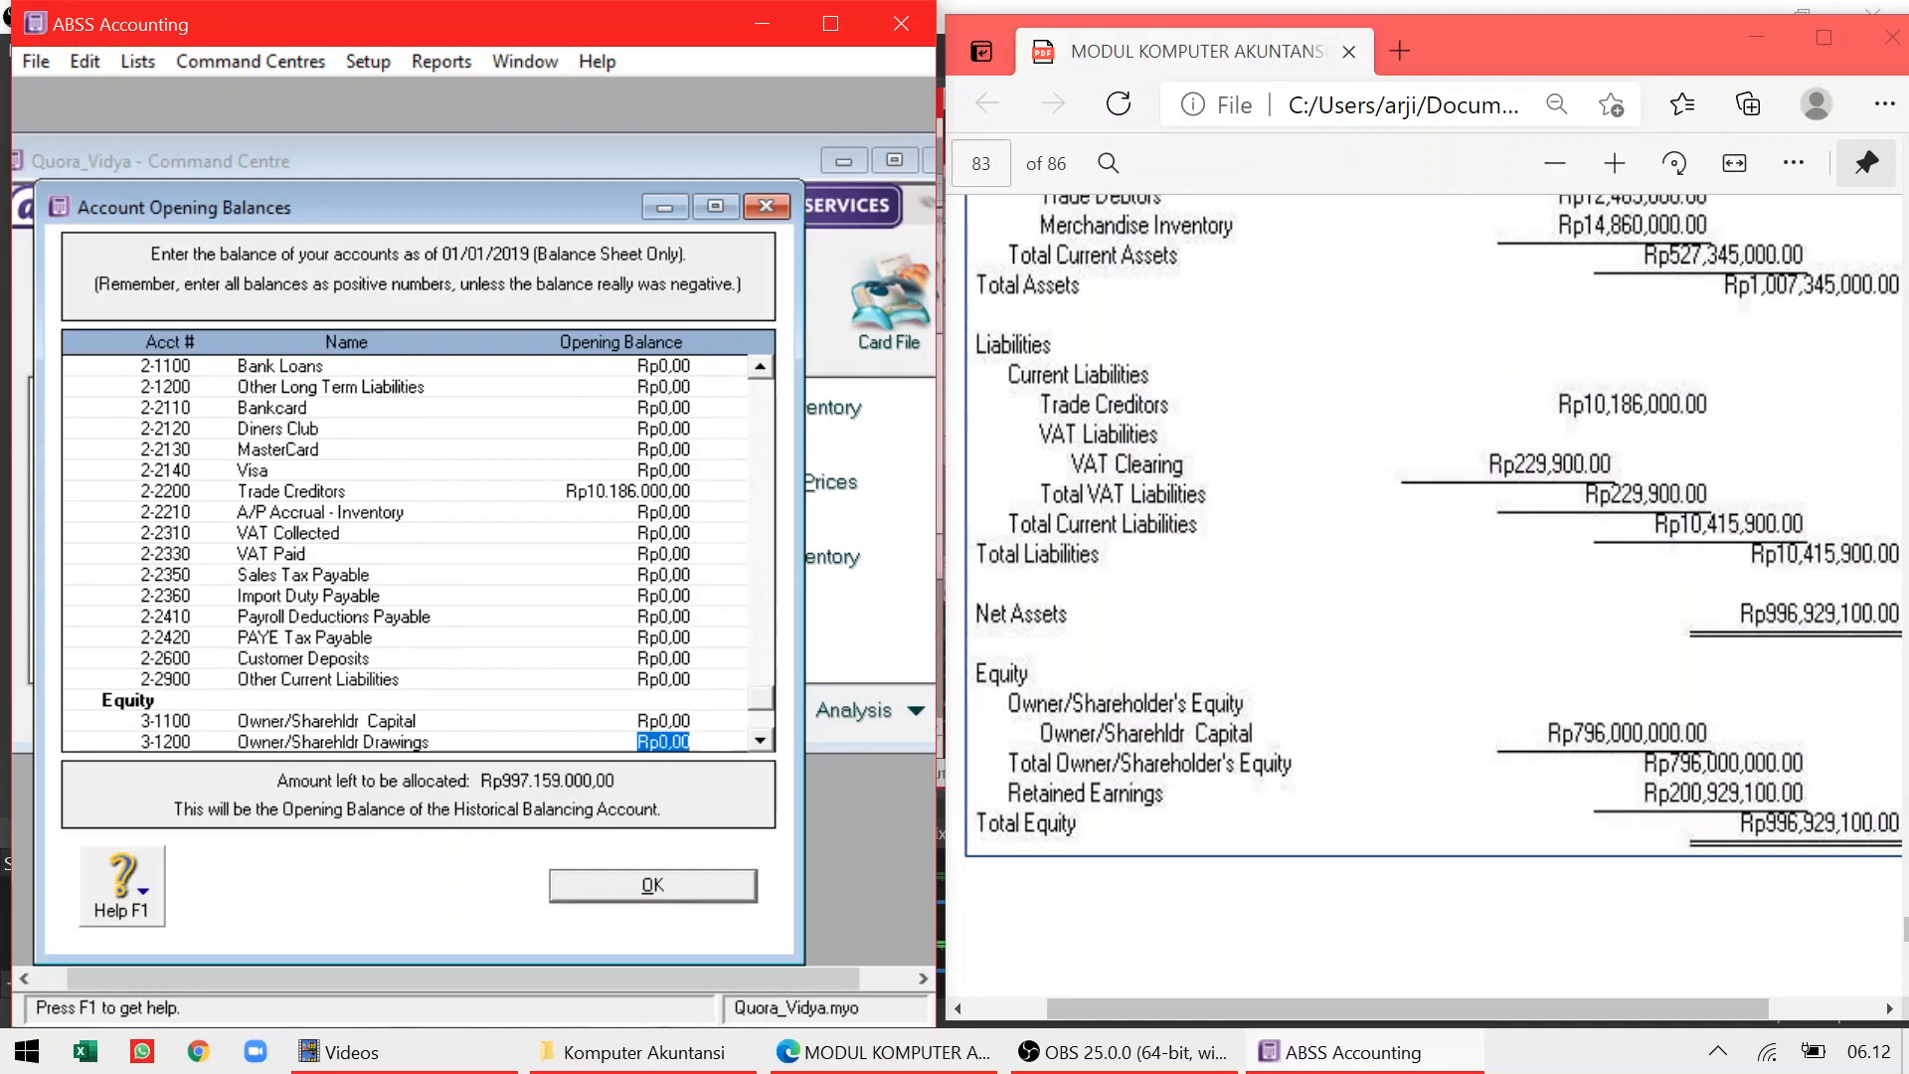
key(Tab)
key(Tab)
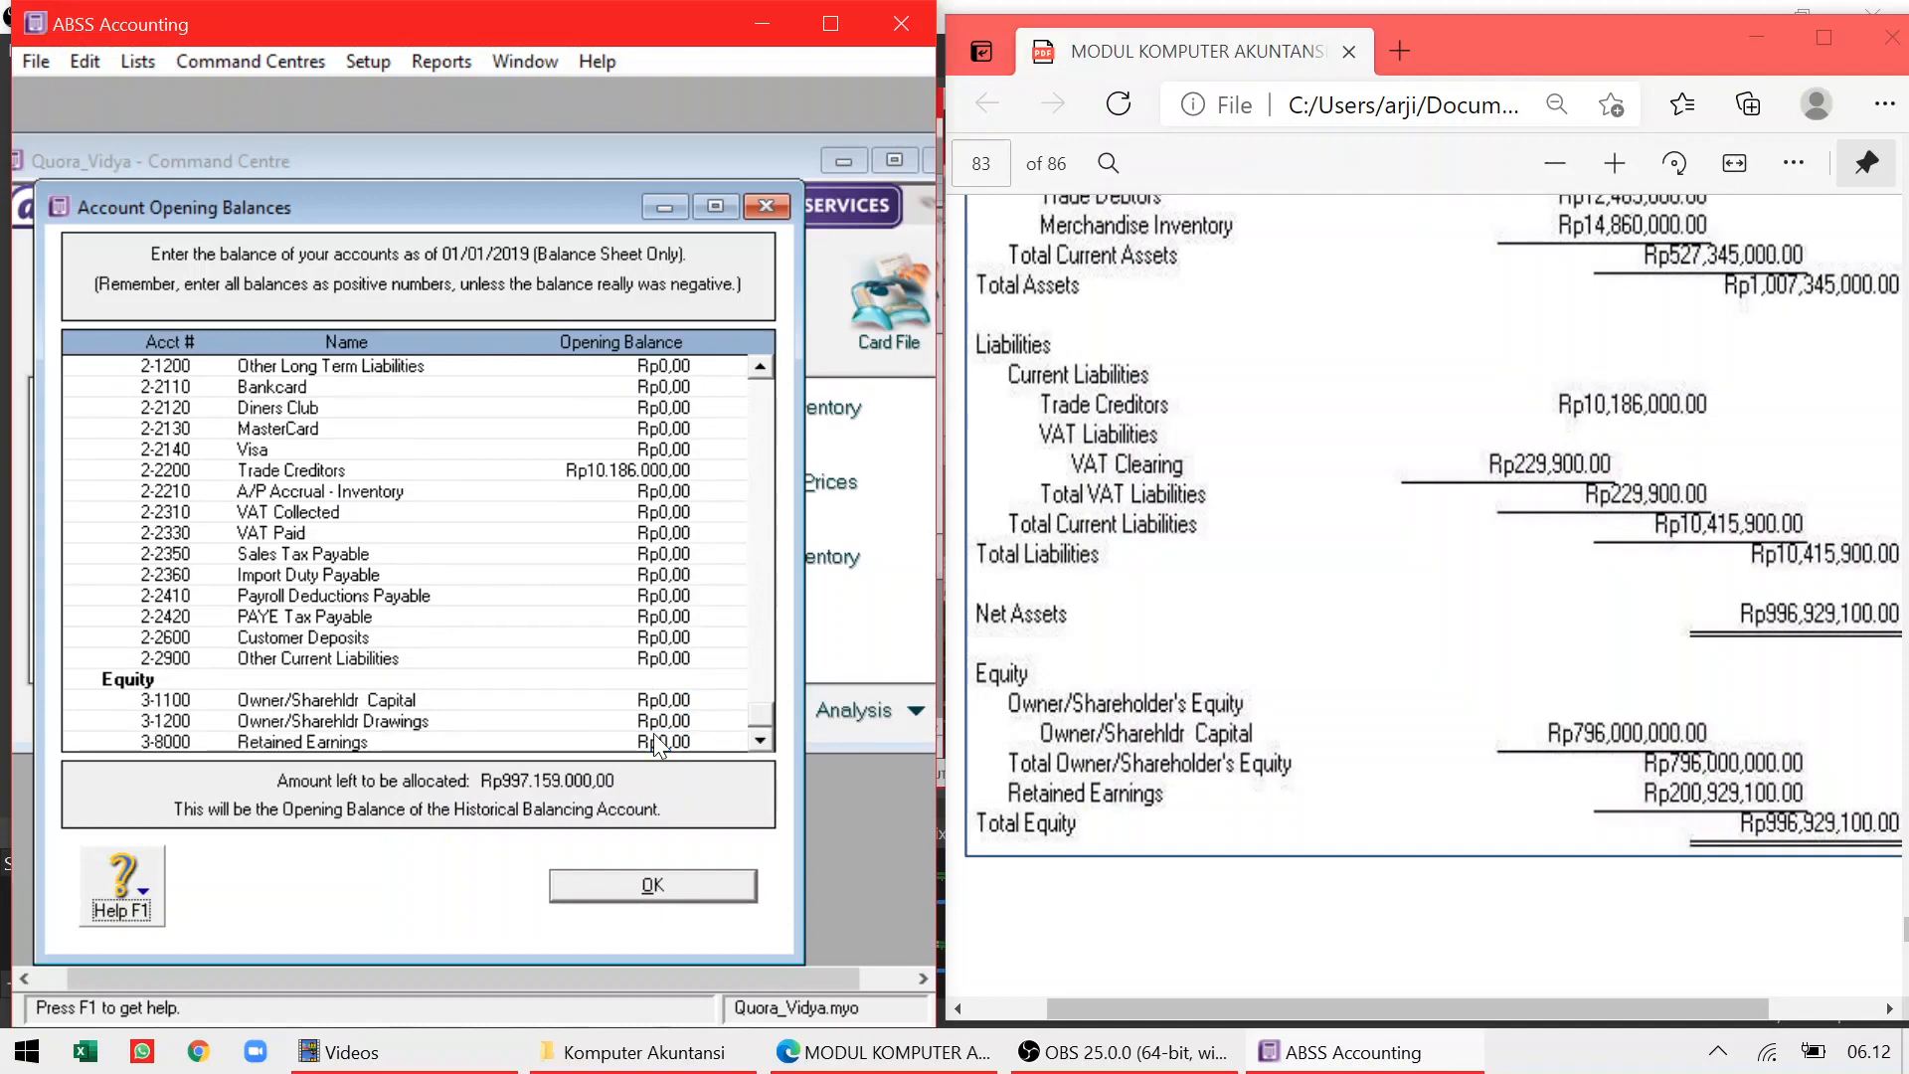
scroll(656, 746, up, 1)
click(676, 721)
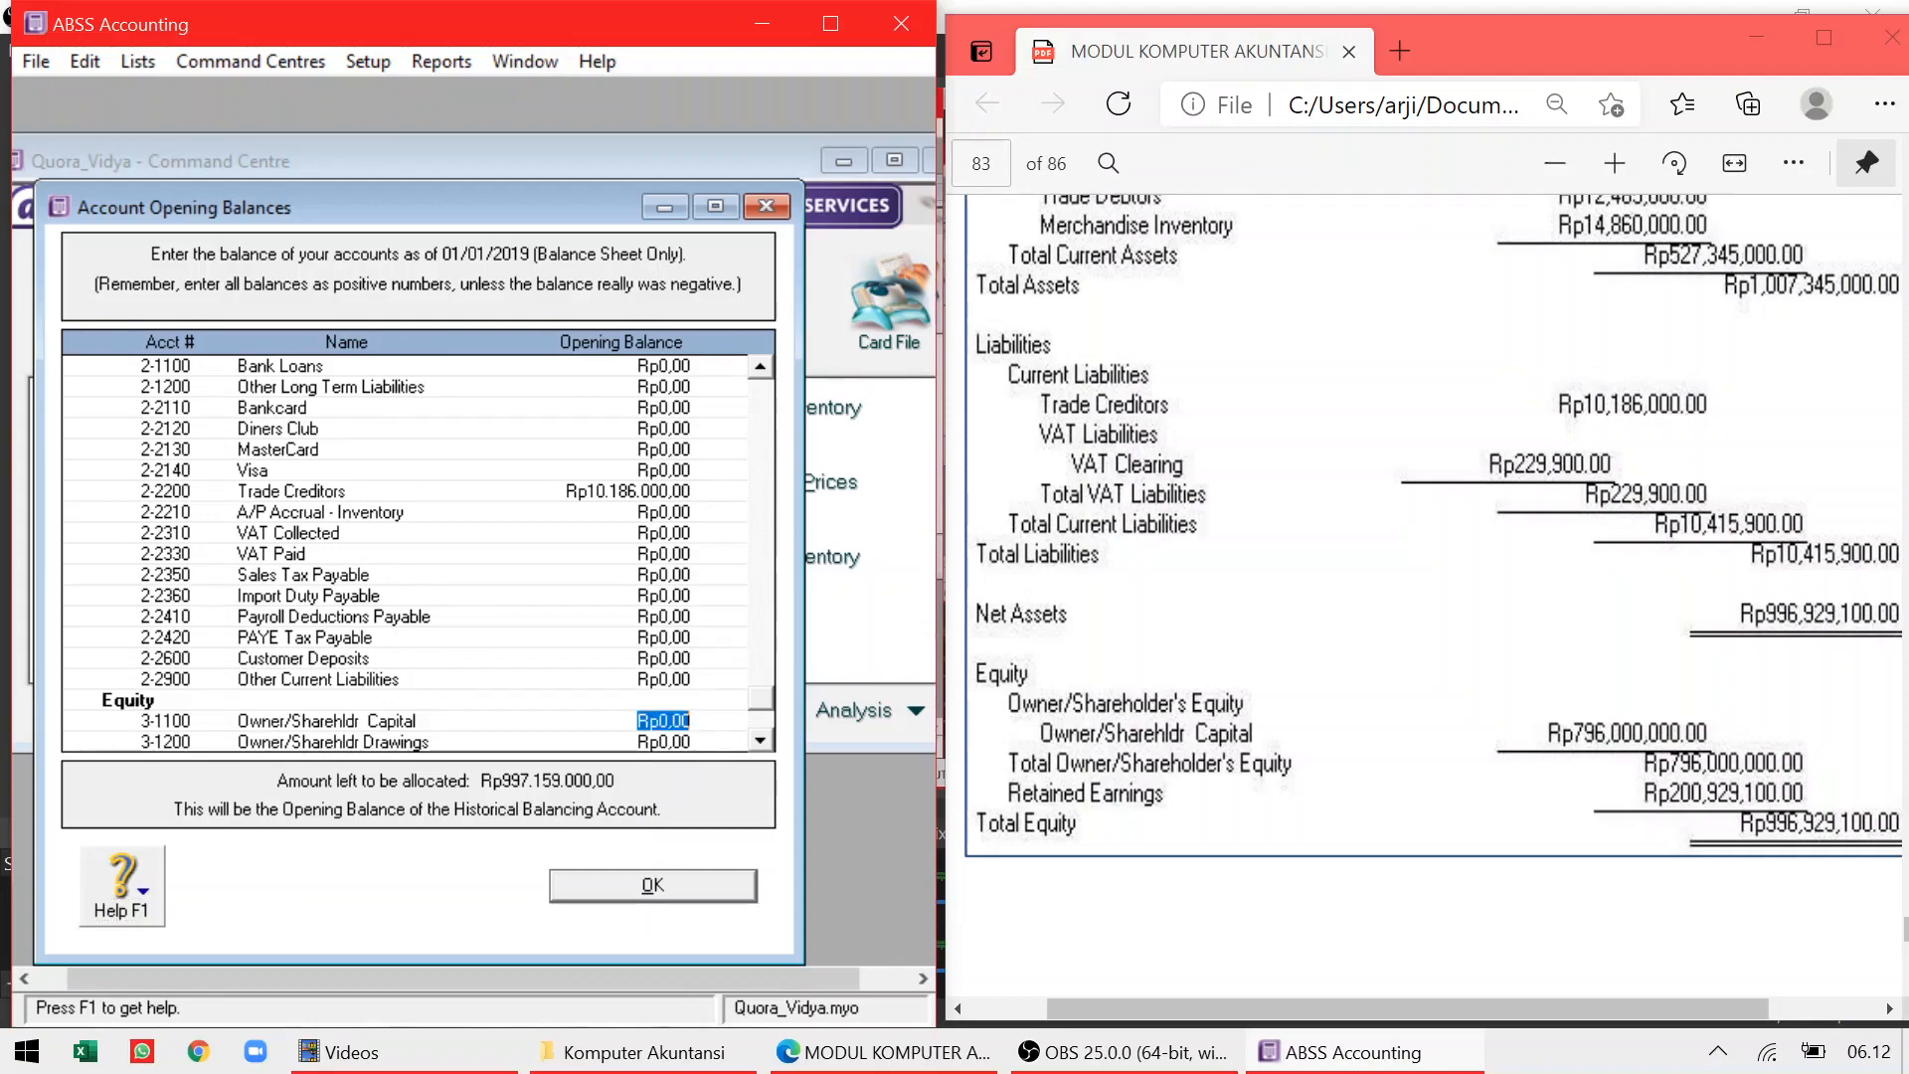
text(796.000.)
text(000000)
key(Tab)
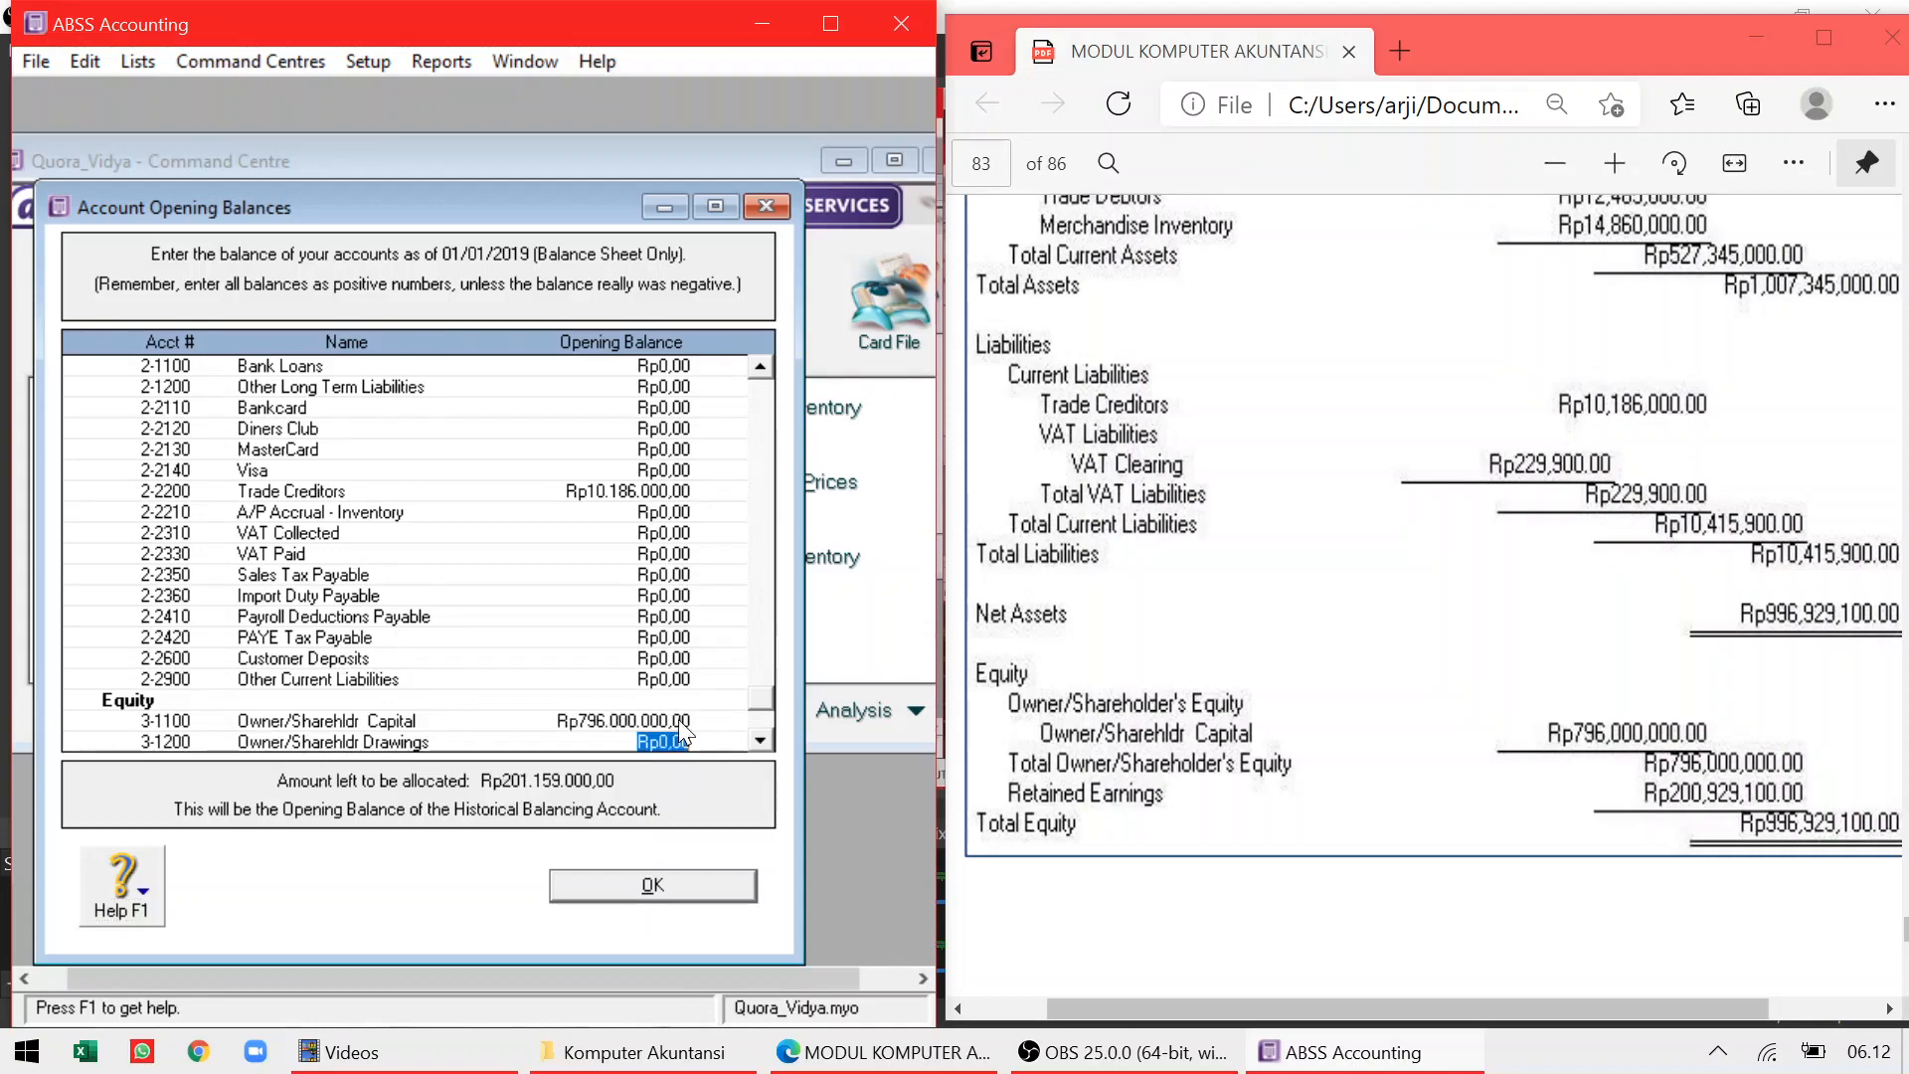
click(755, 733)
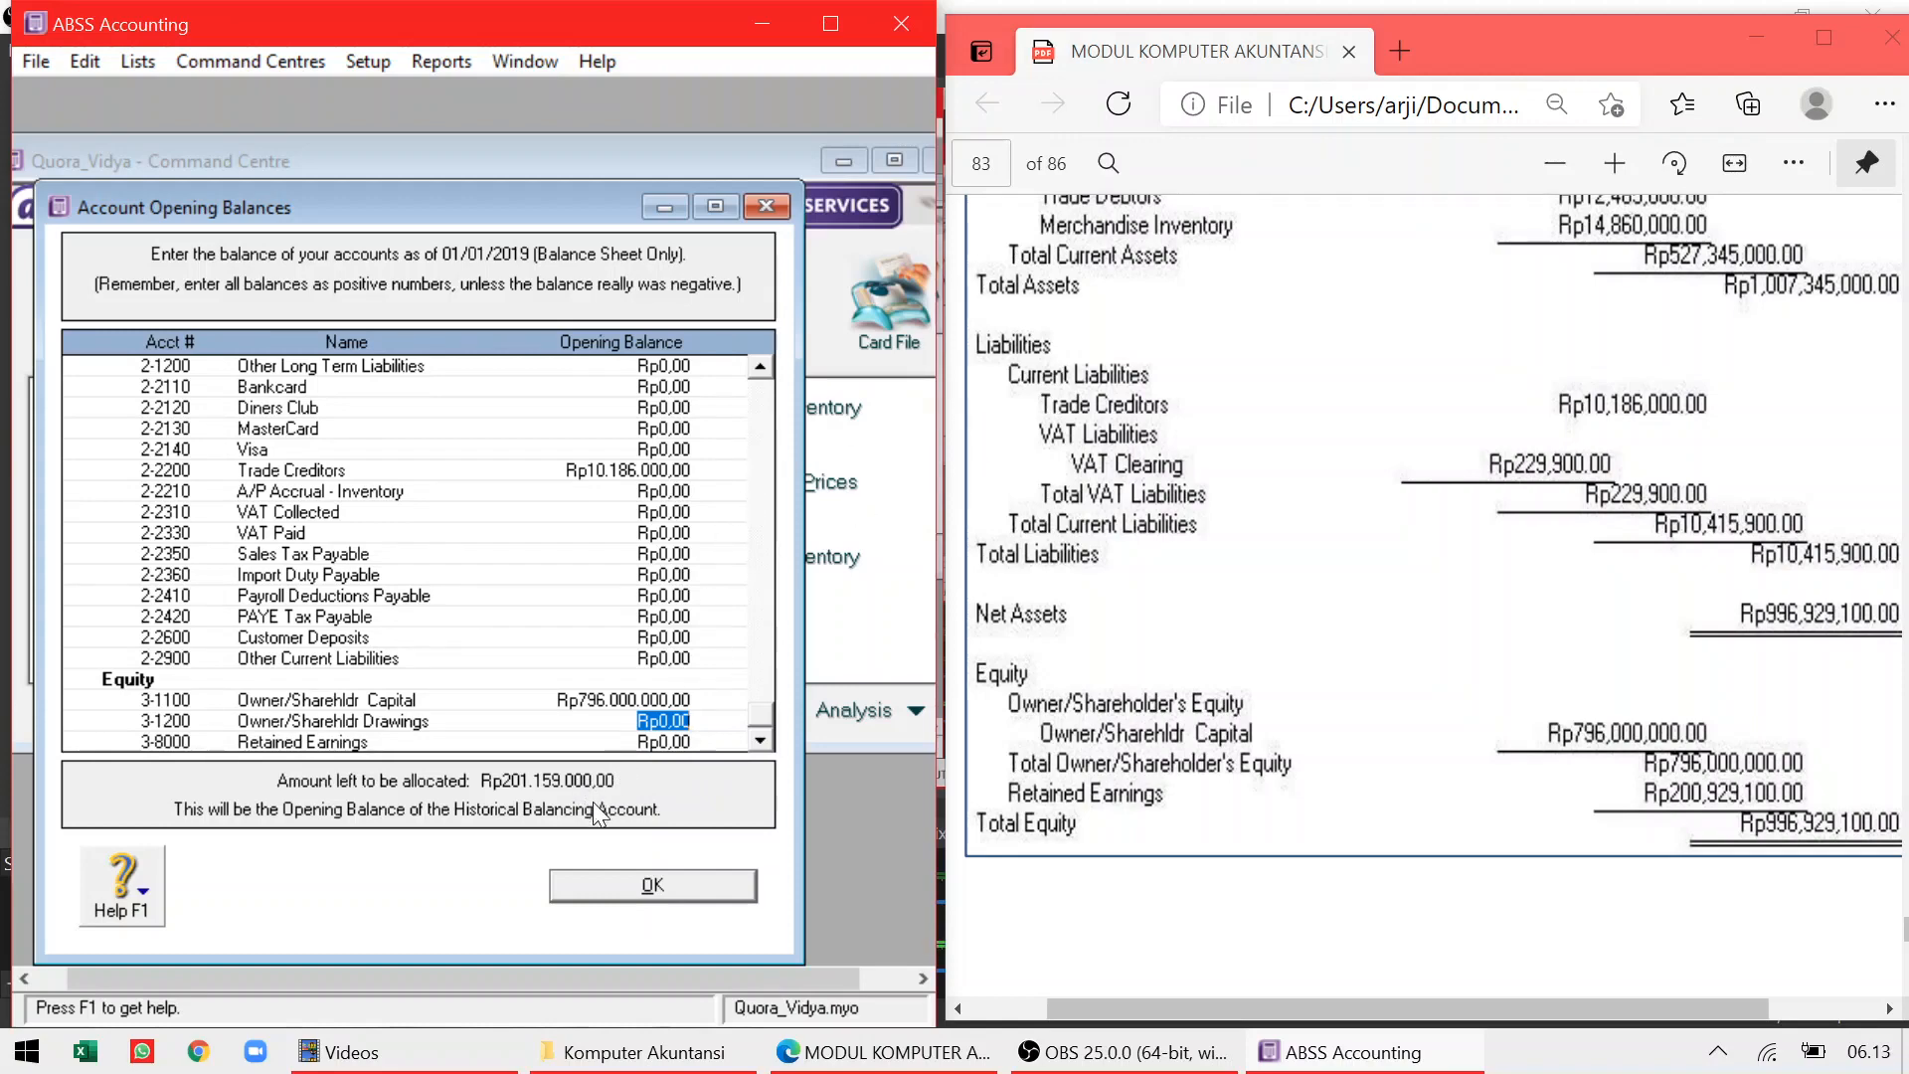
drag(771, 718, 766, 338)
Check the PDF balance sheet and enter Retained Earnings as 200.929.100
click(1526, 290)
scroll(1527, 290, up, 5)
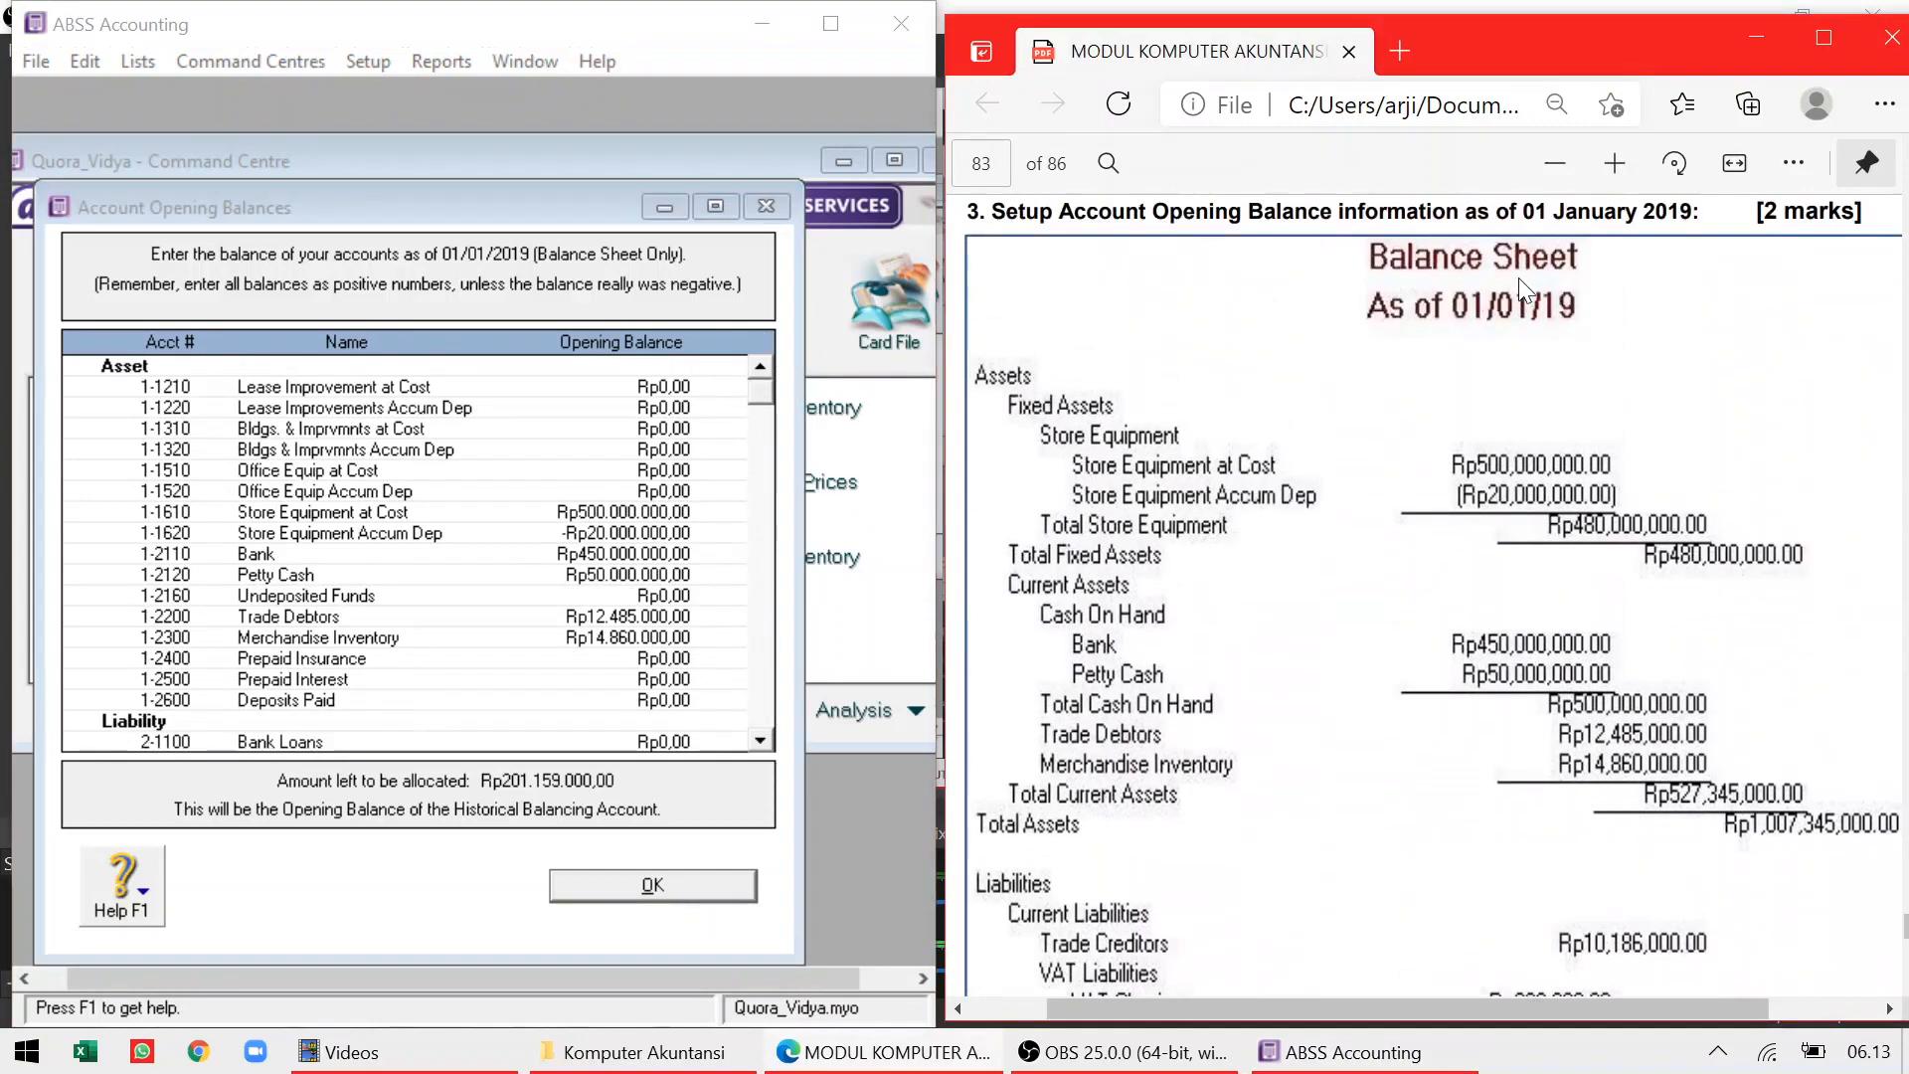
scroll(1518, 277, down, 2)
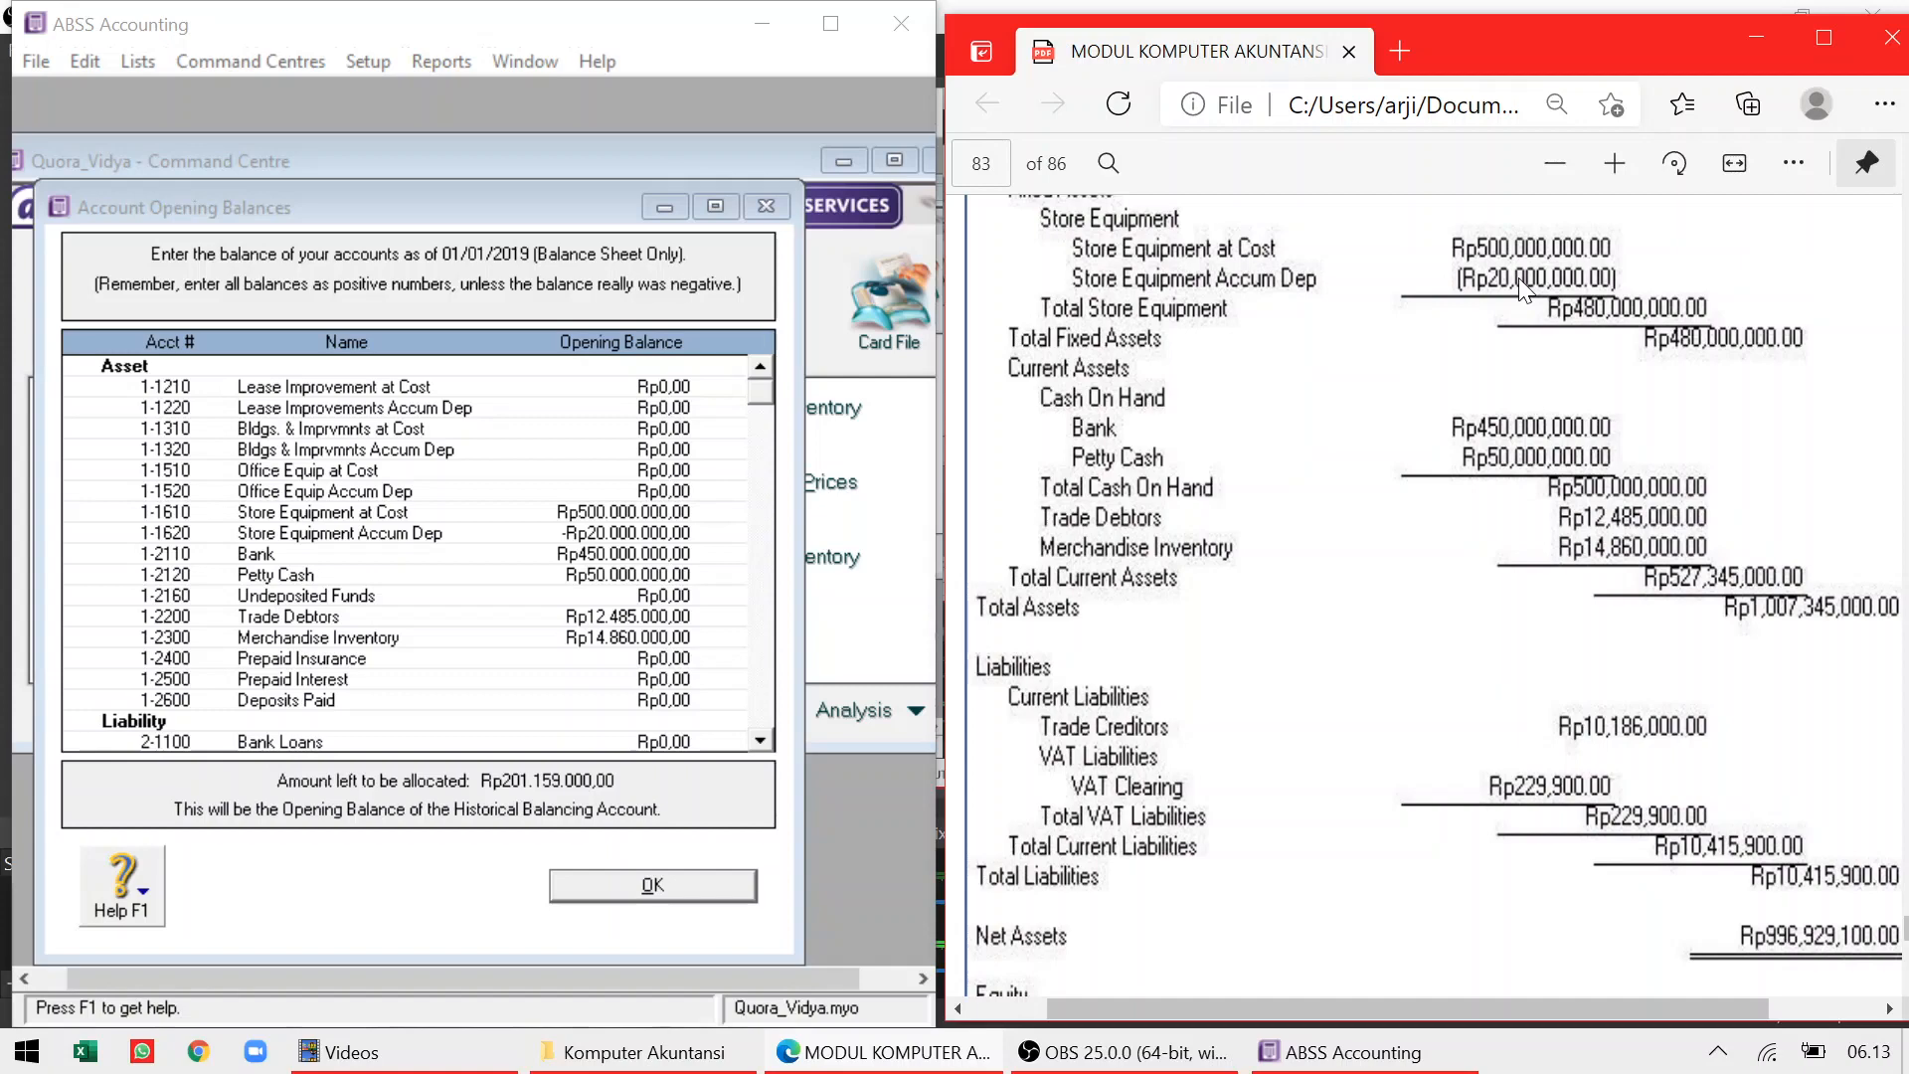
scroll(1624, 557, down, 2)
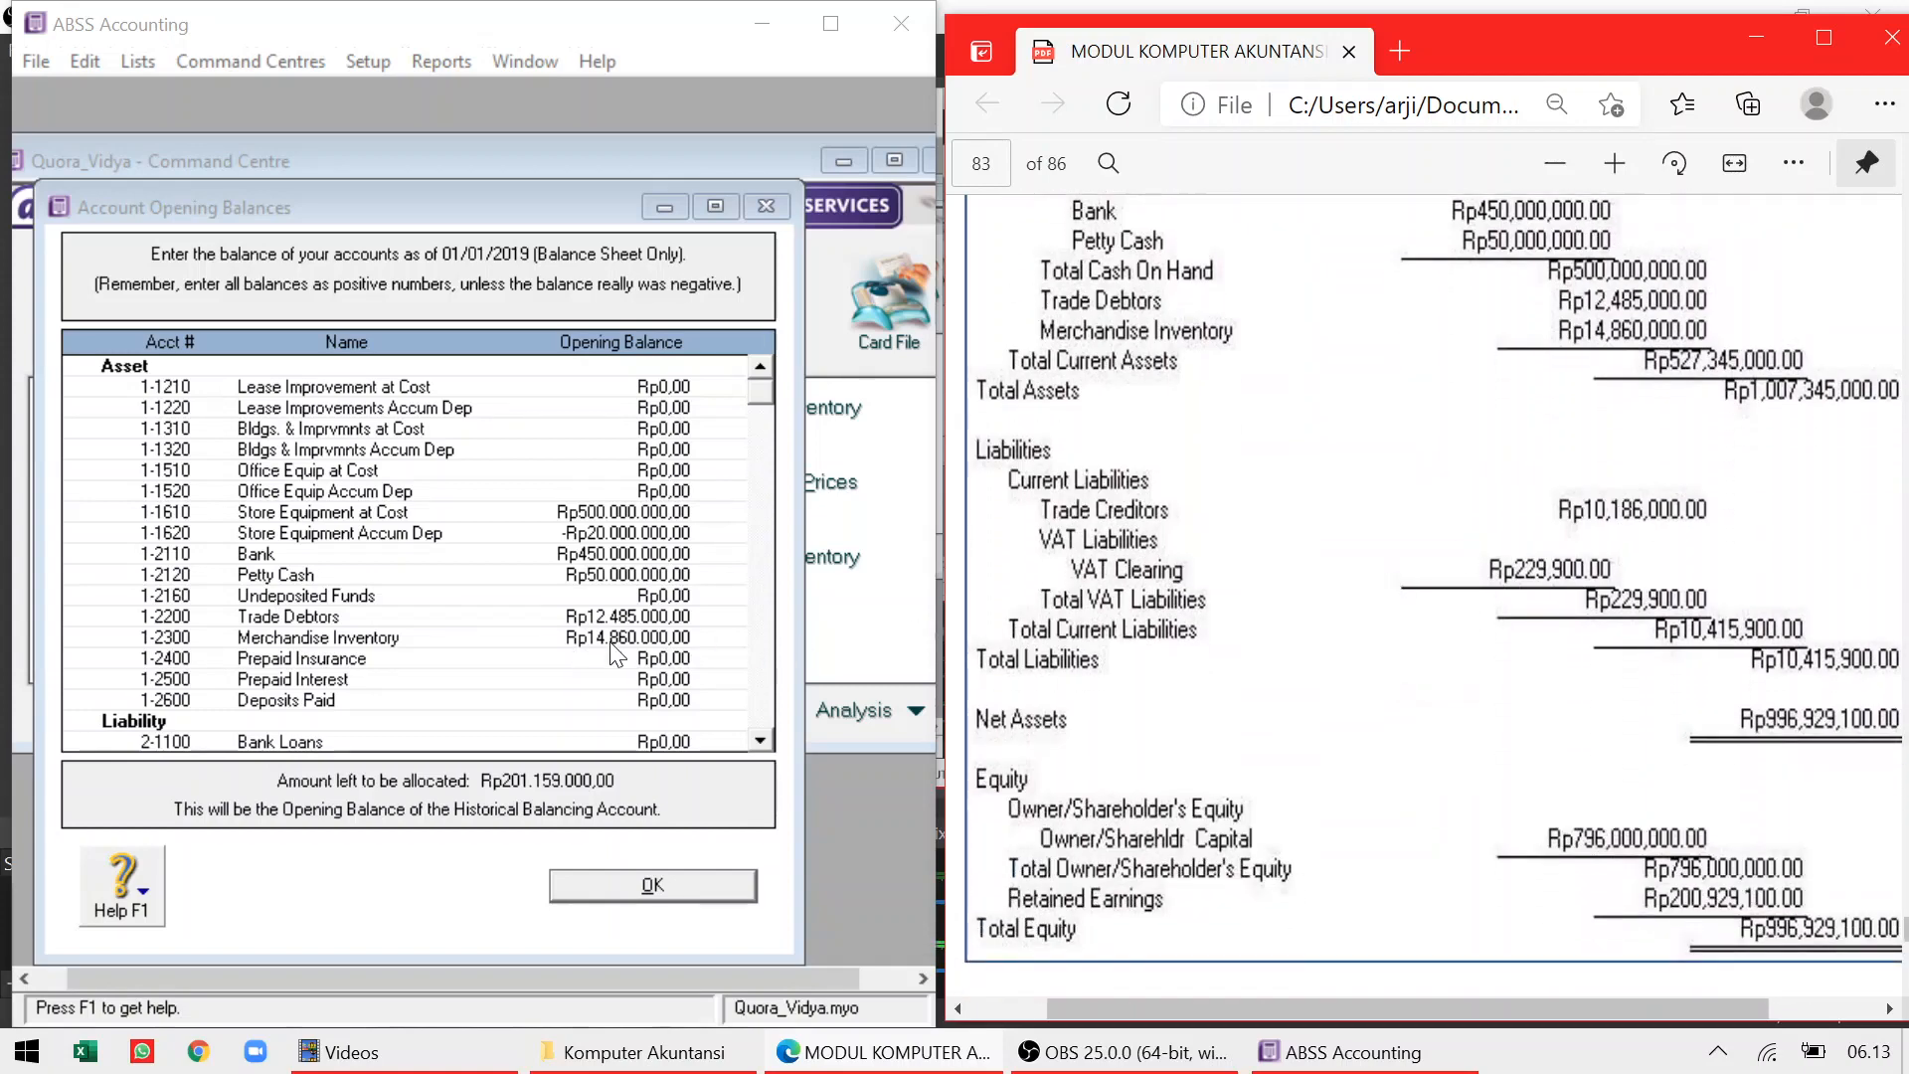
click(628, 664)
key(Tab)
key(Tab)
key(Tab)
key(Tab)
key(Tab)
key(Tab)
key(Tab)
key(Tab)
key(Tab)
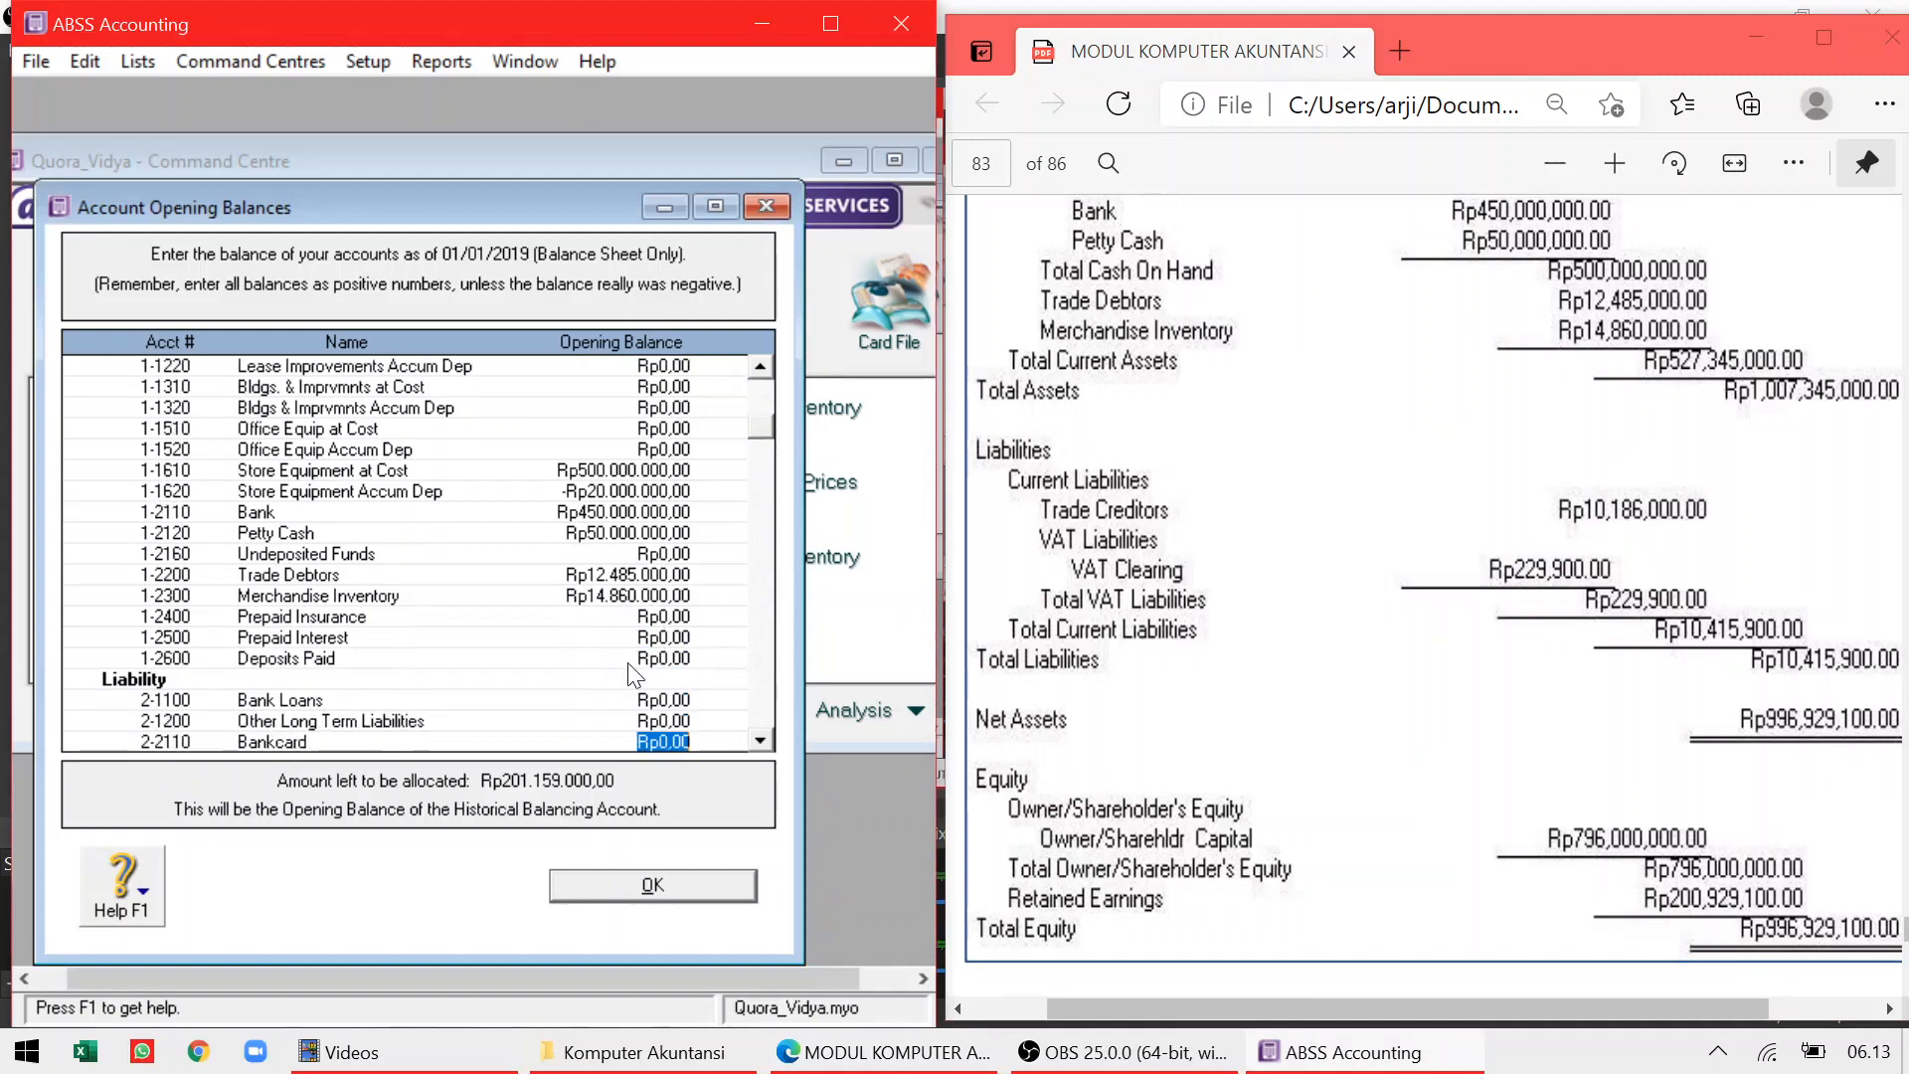
key(Tab)
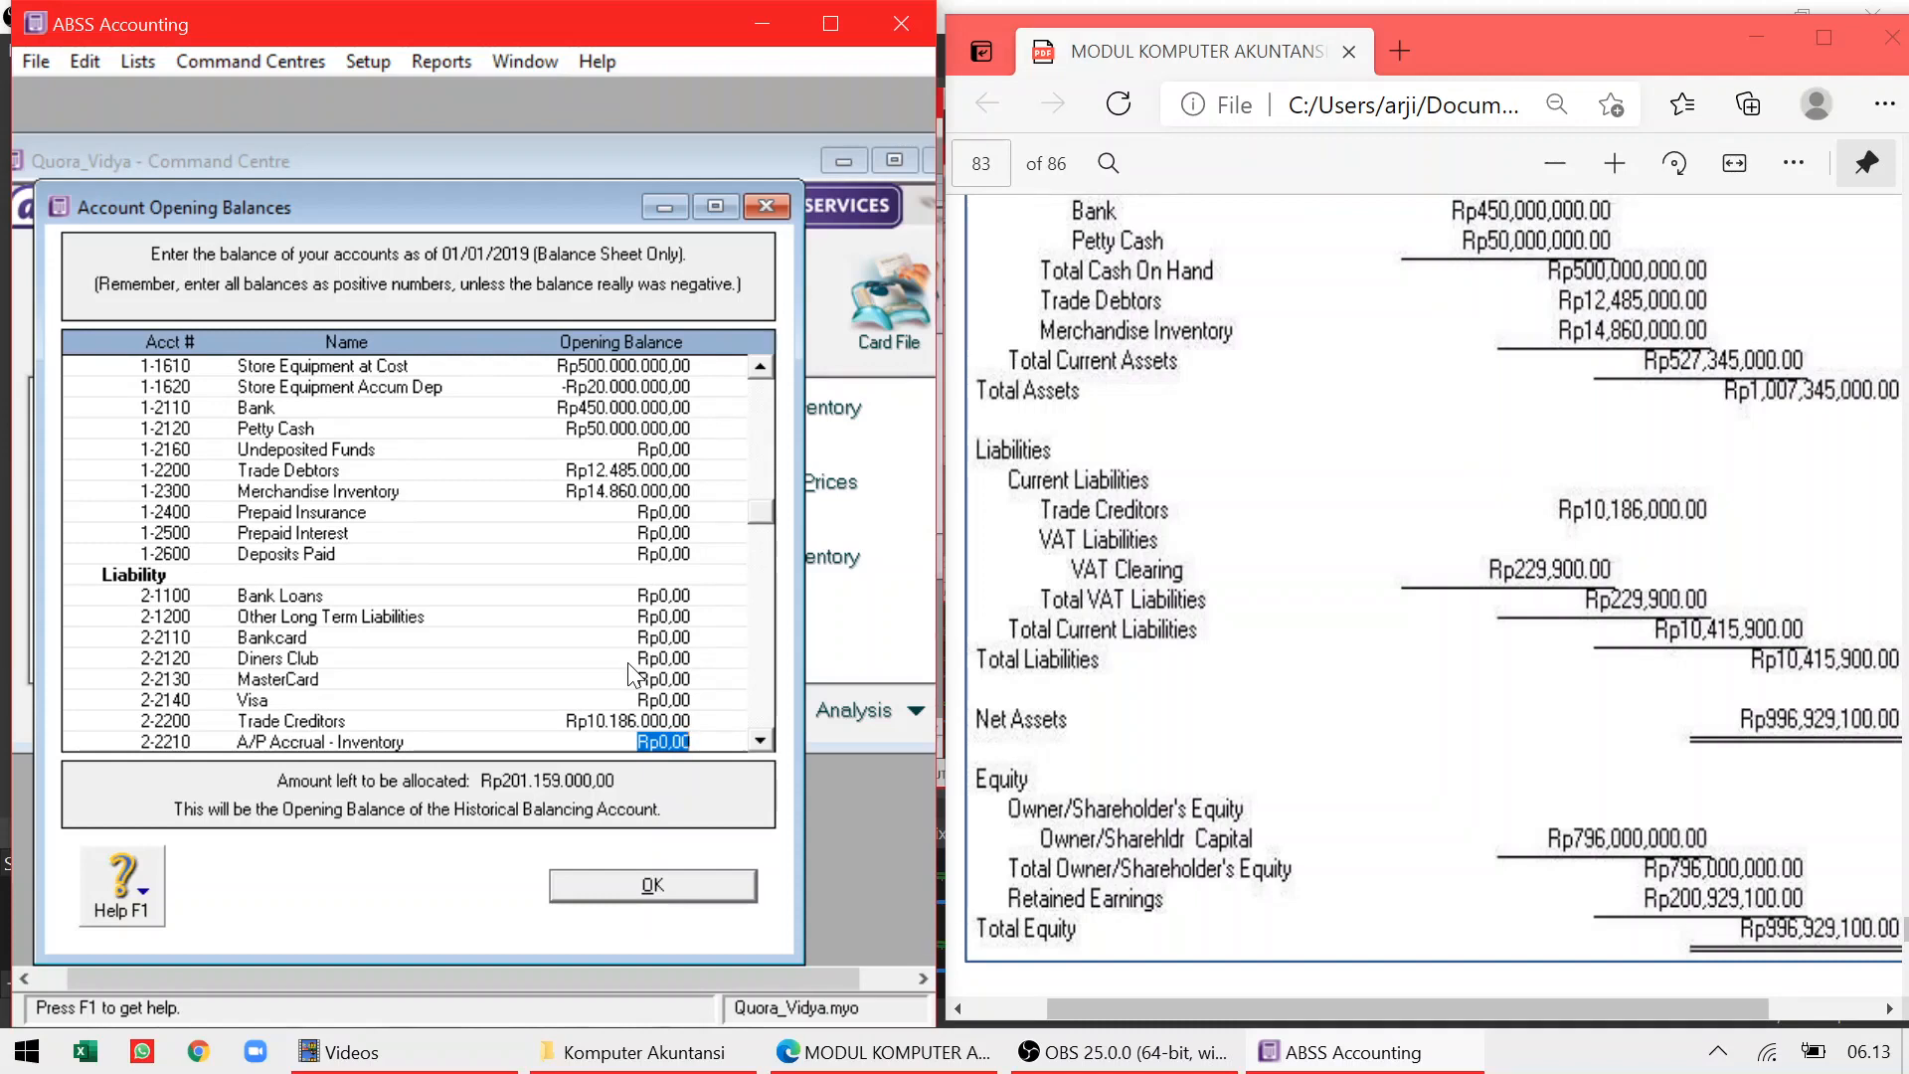
key(Tab)
key(Tab)
key(Tab)
key(Tab)
key(Tab)
key(Tab)
key(Tab)
key(Tab)
key(Tab)
key(Tab)
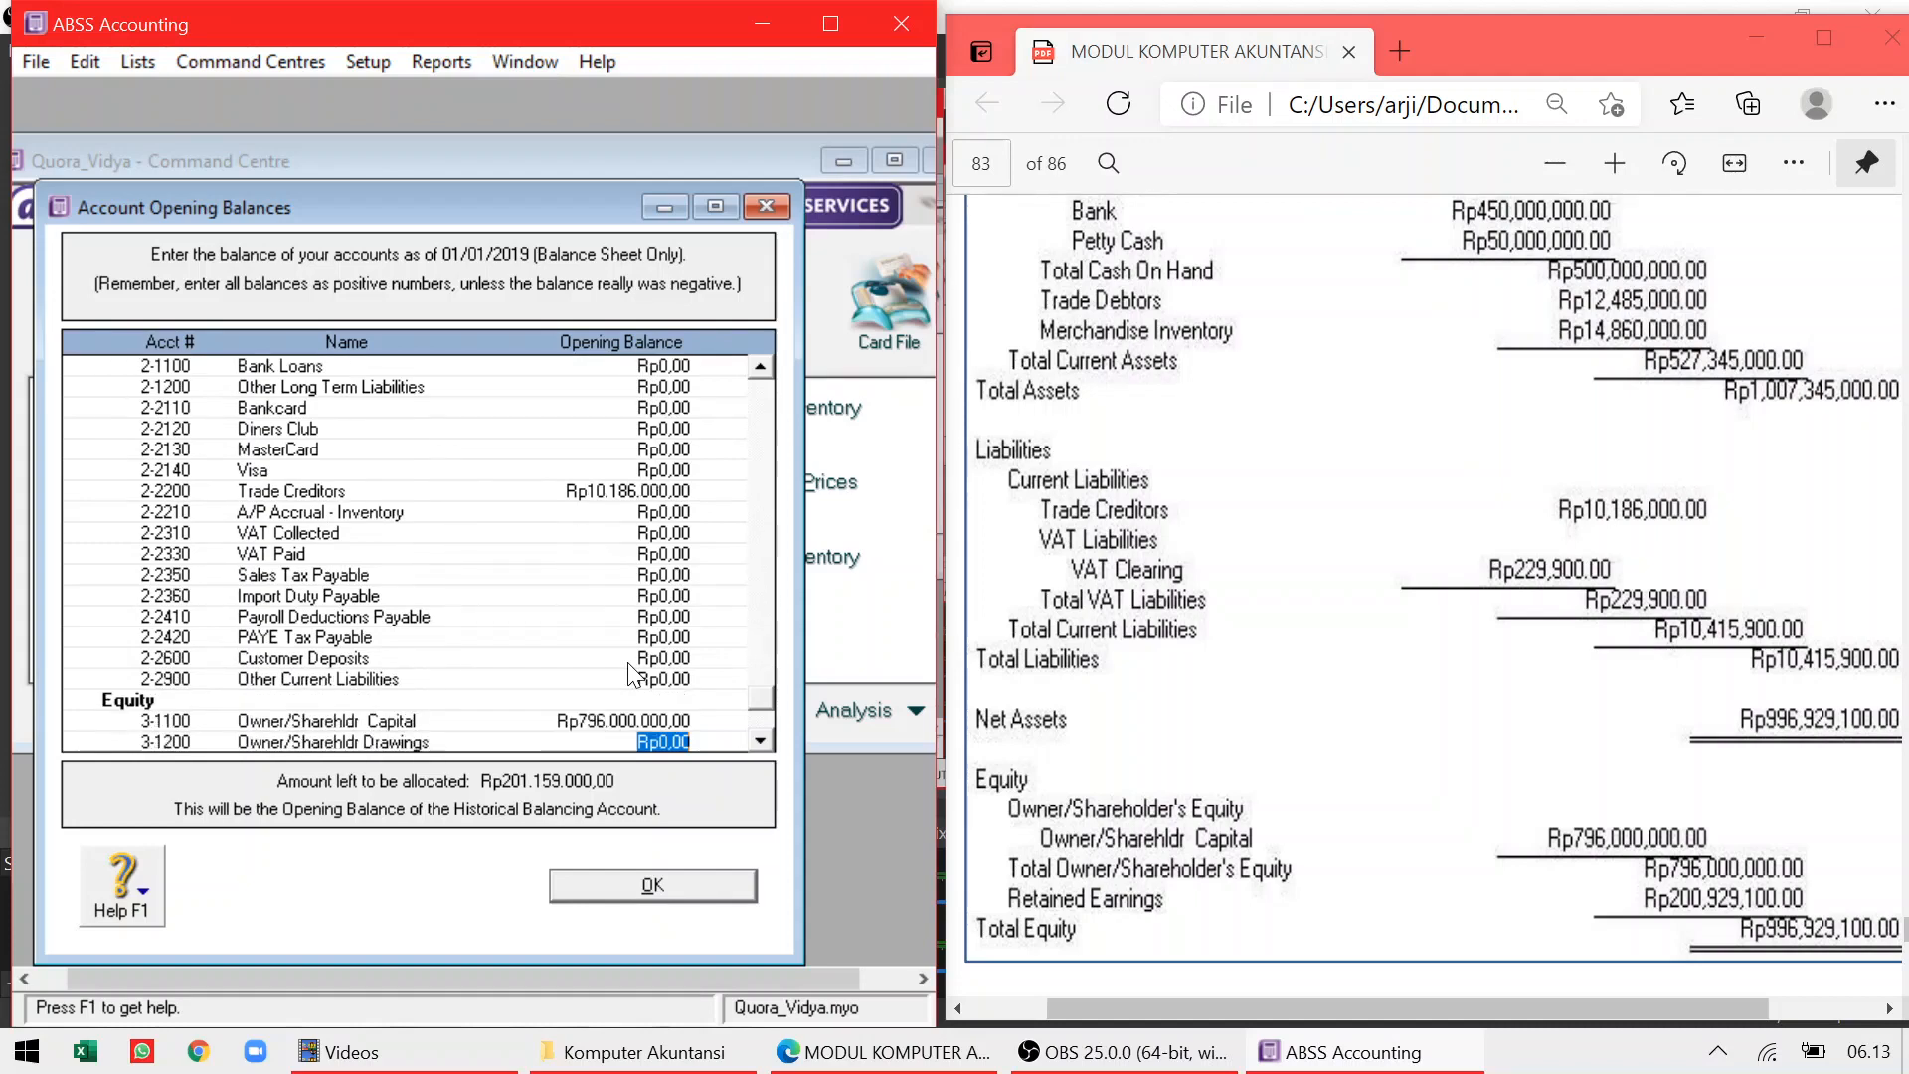
key(Tab)
key(Tab)
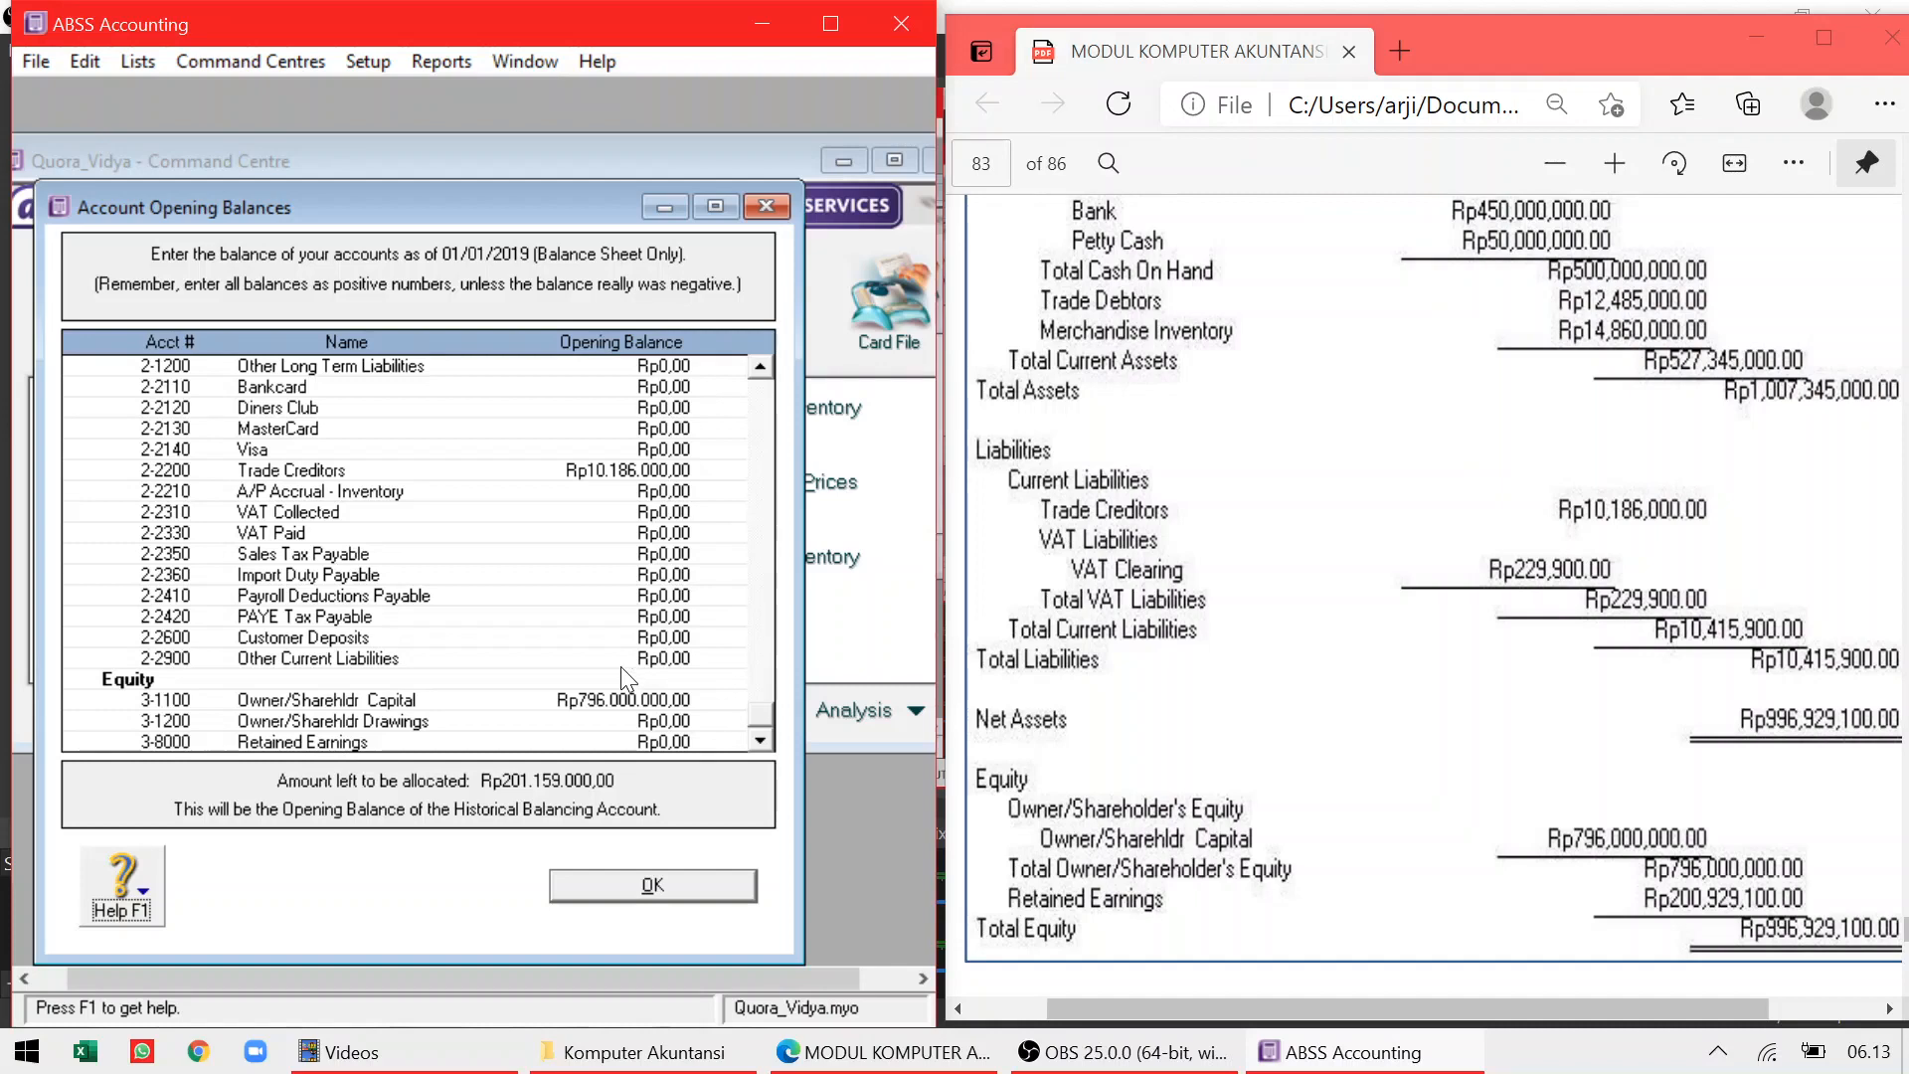
click(664, 741)
text(200.)
text(92)
text(9.100)
key(Tab)
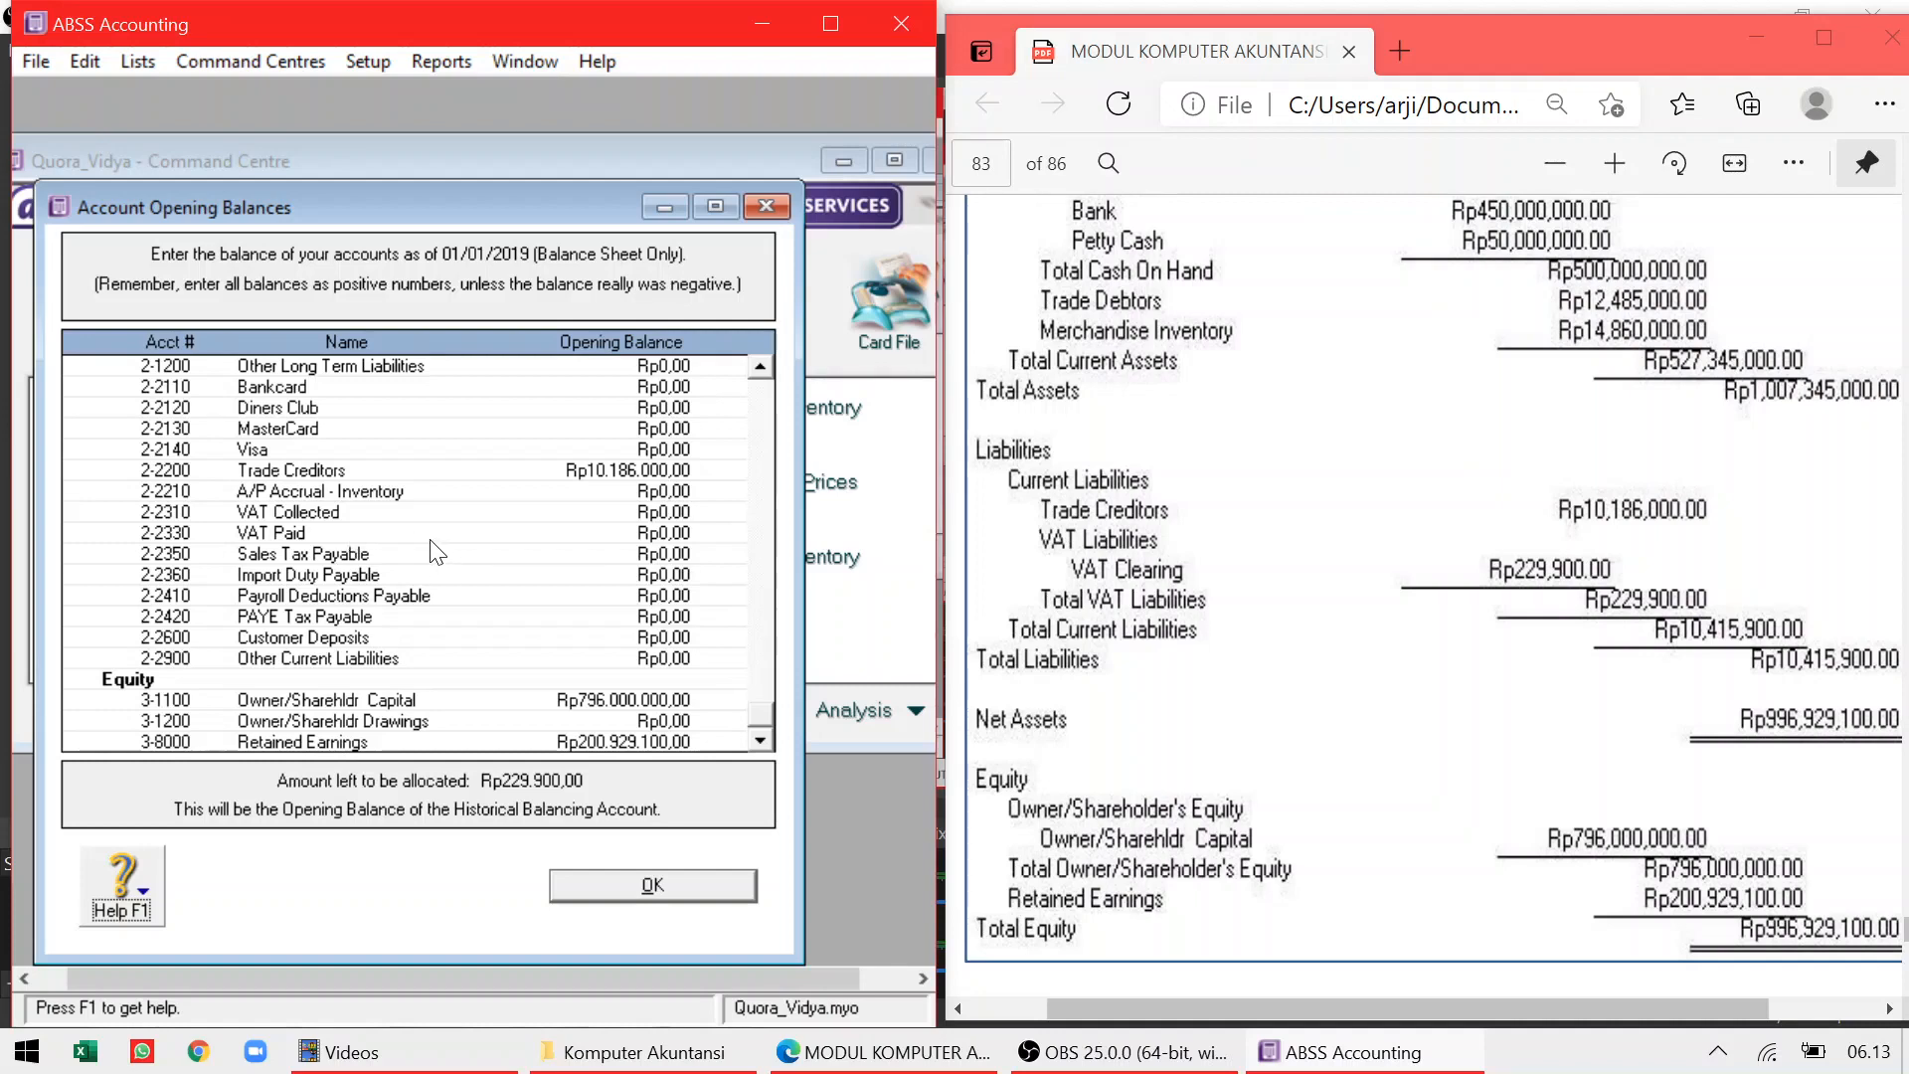
Enter VAT Paid as Rp229.900,00, fixing a typo, and save the opening balances
click(642, 538)
text(229000)
key(BackSpace)
key(BackSpace)
key(BackSpace)
text(900)
key(Tab)
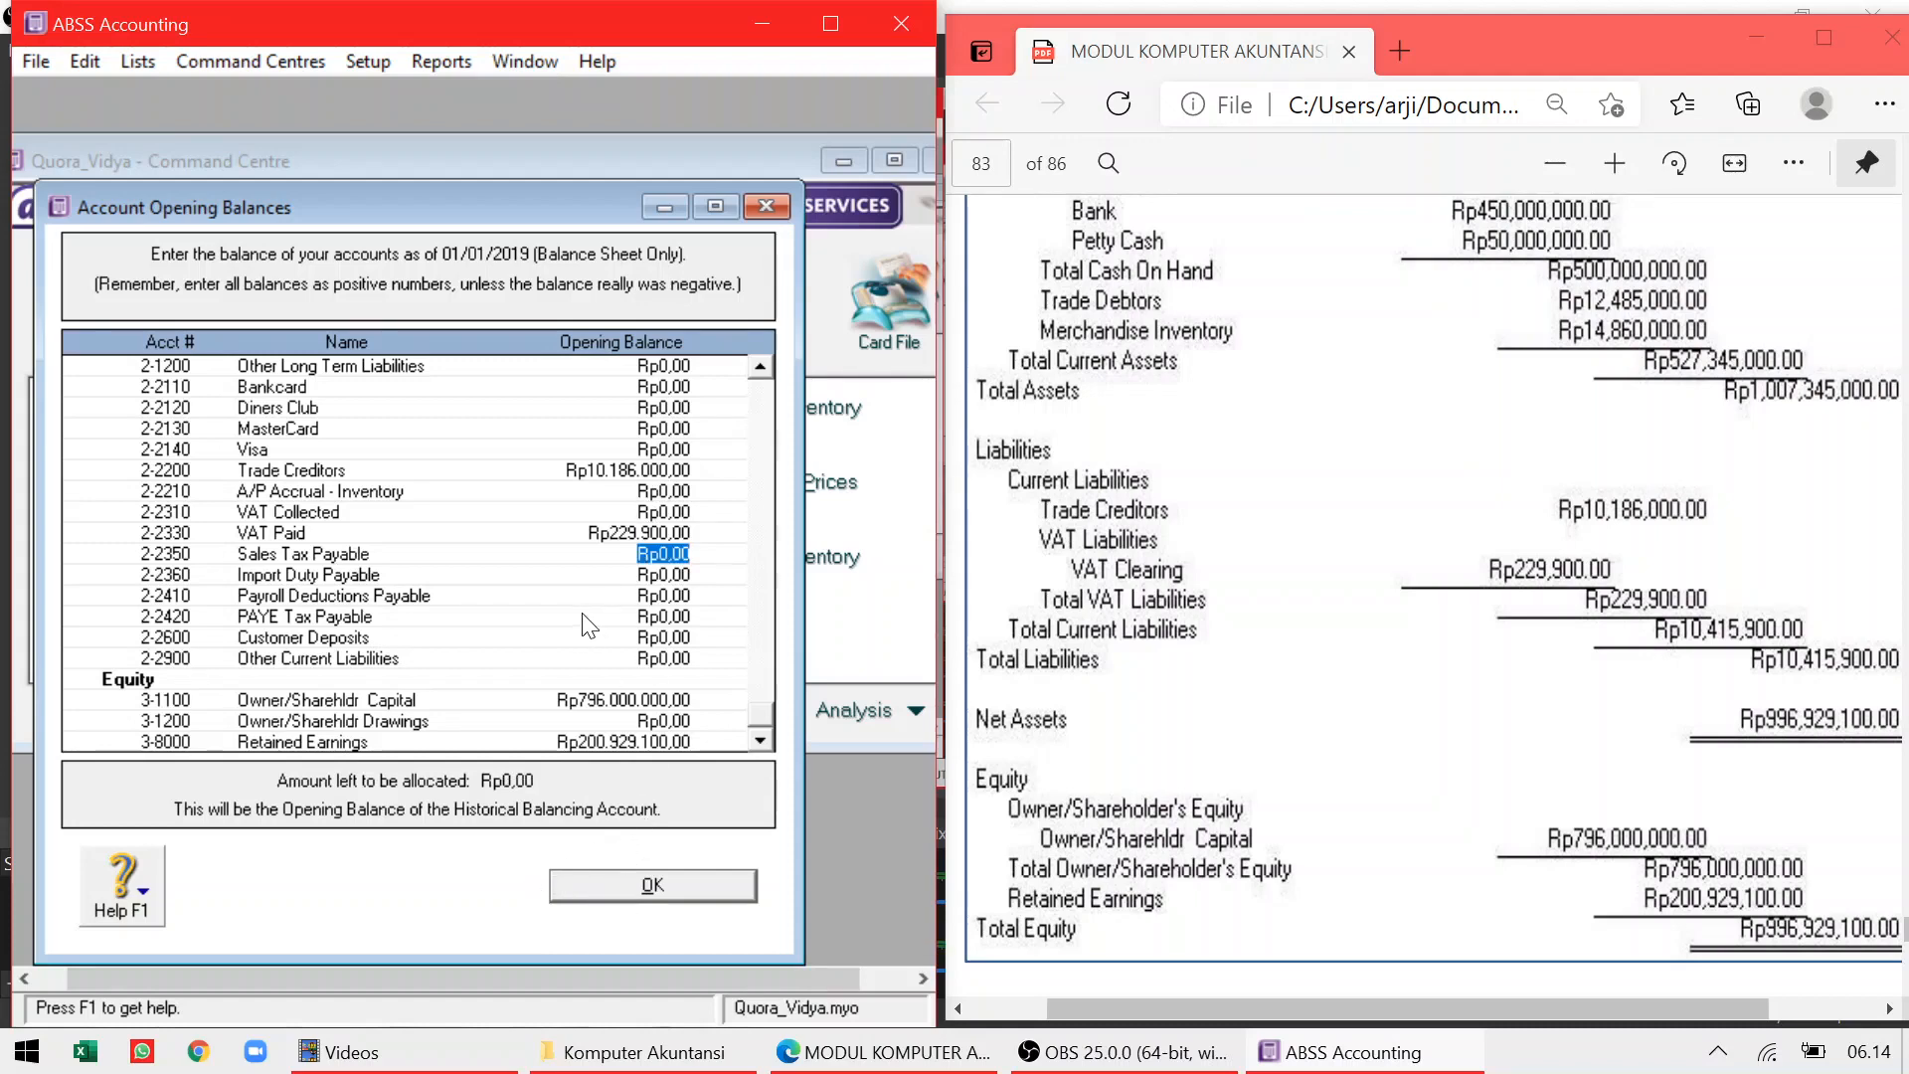
click(613, 879)
click(1536, 664)
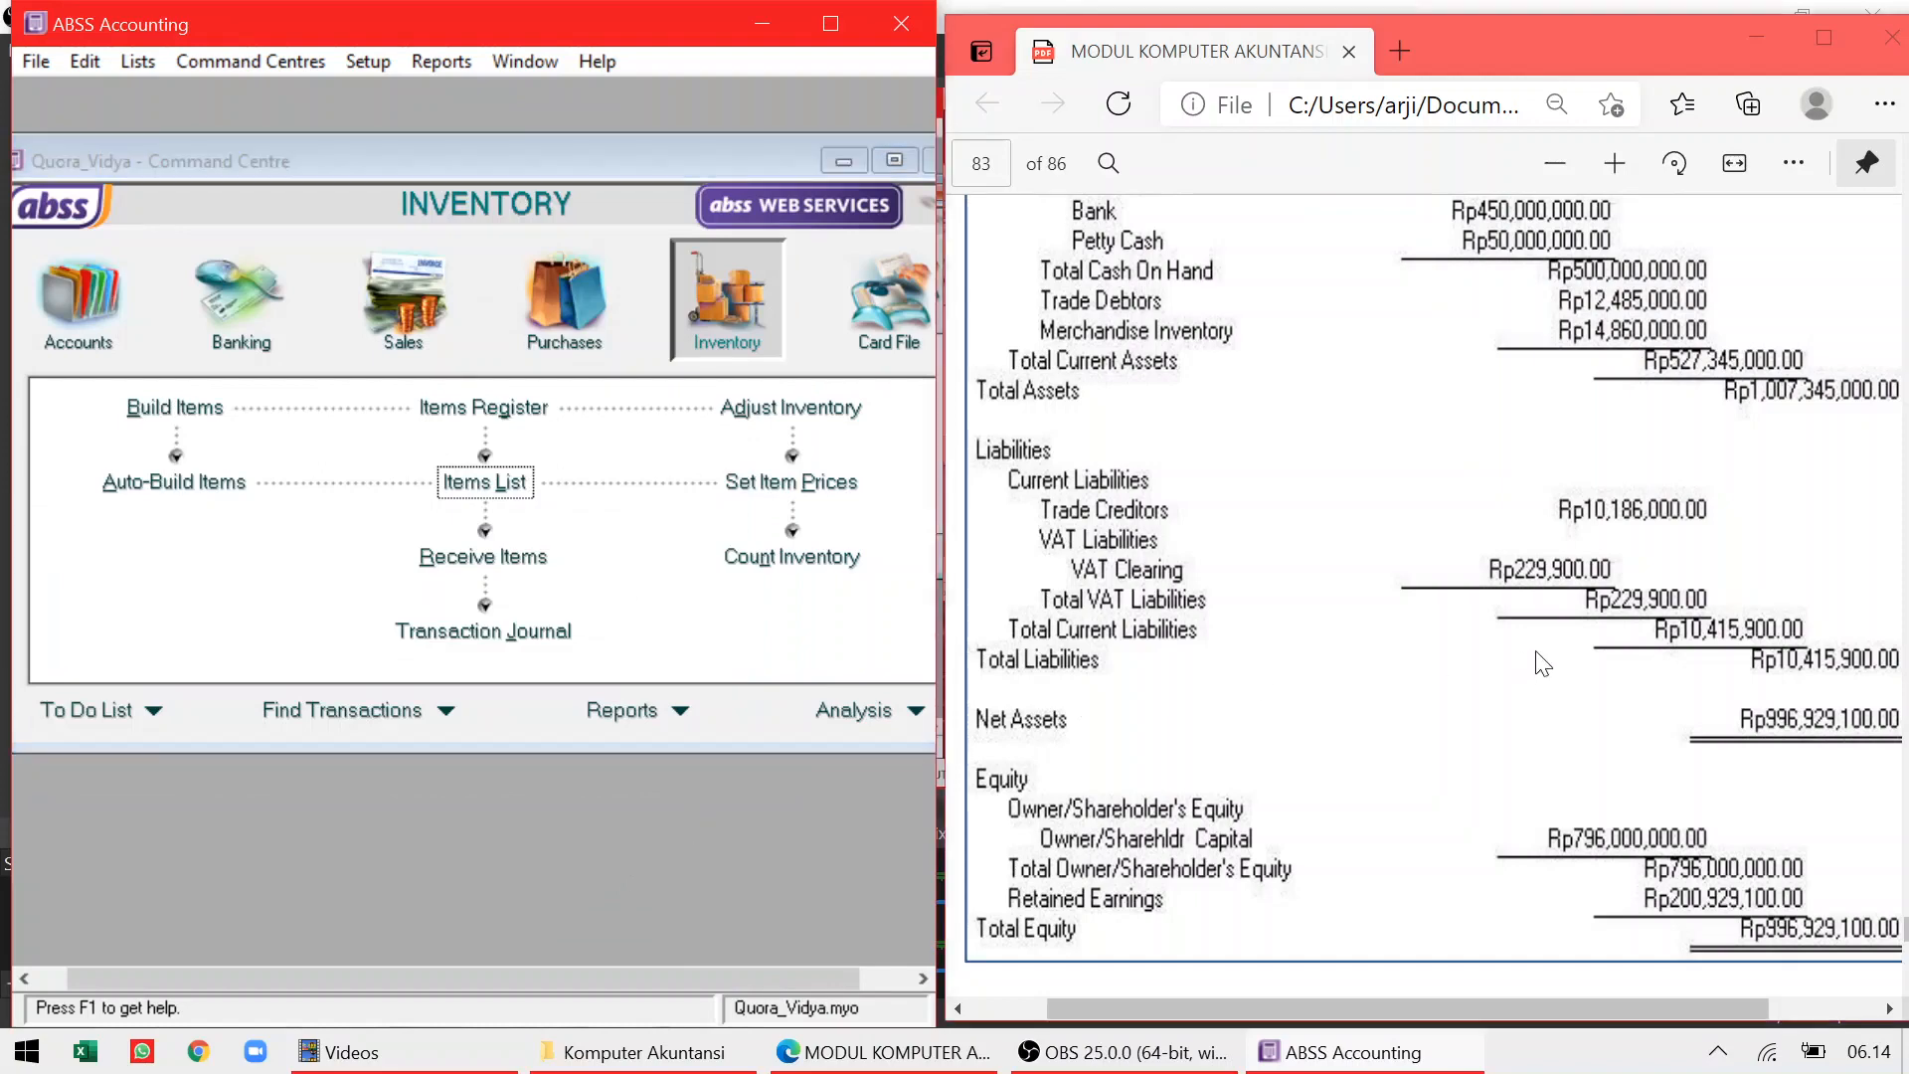
scroll(1536, 665, down, 7)
scroll(1424, 644, down, 6)
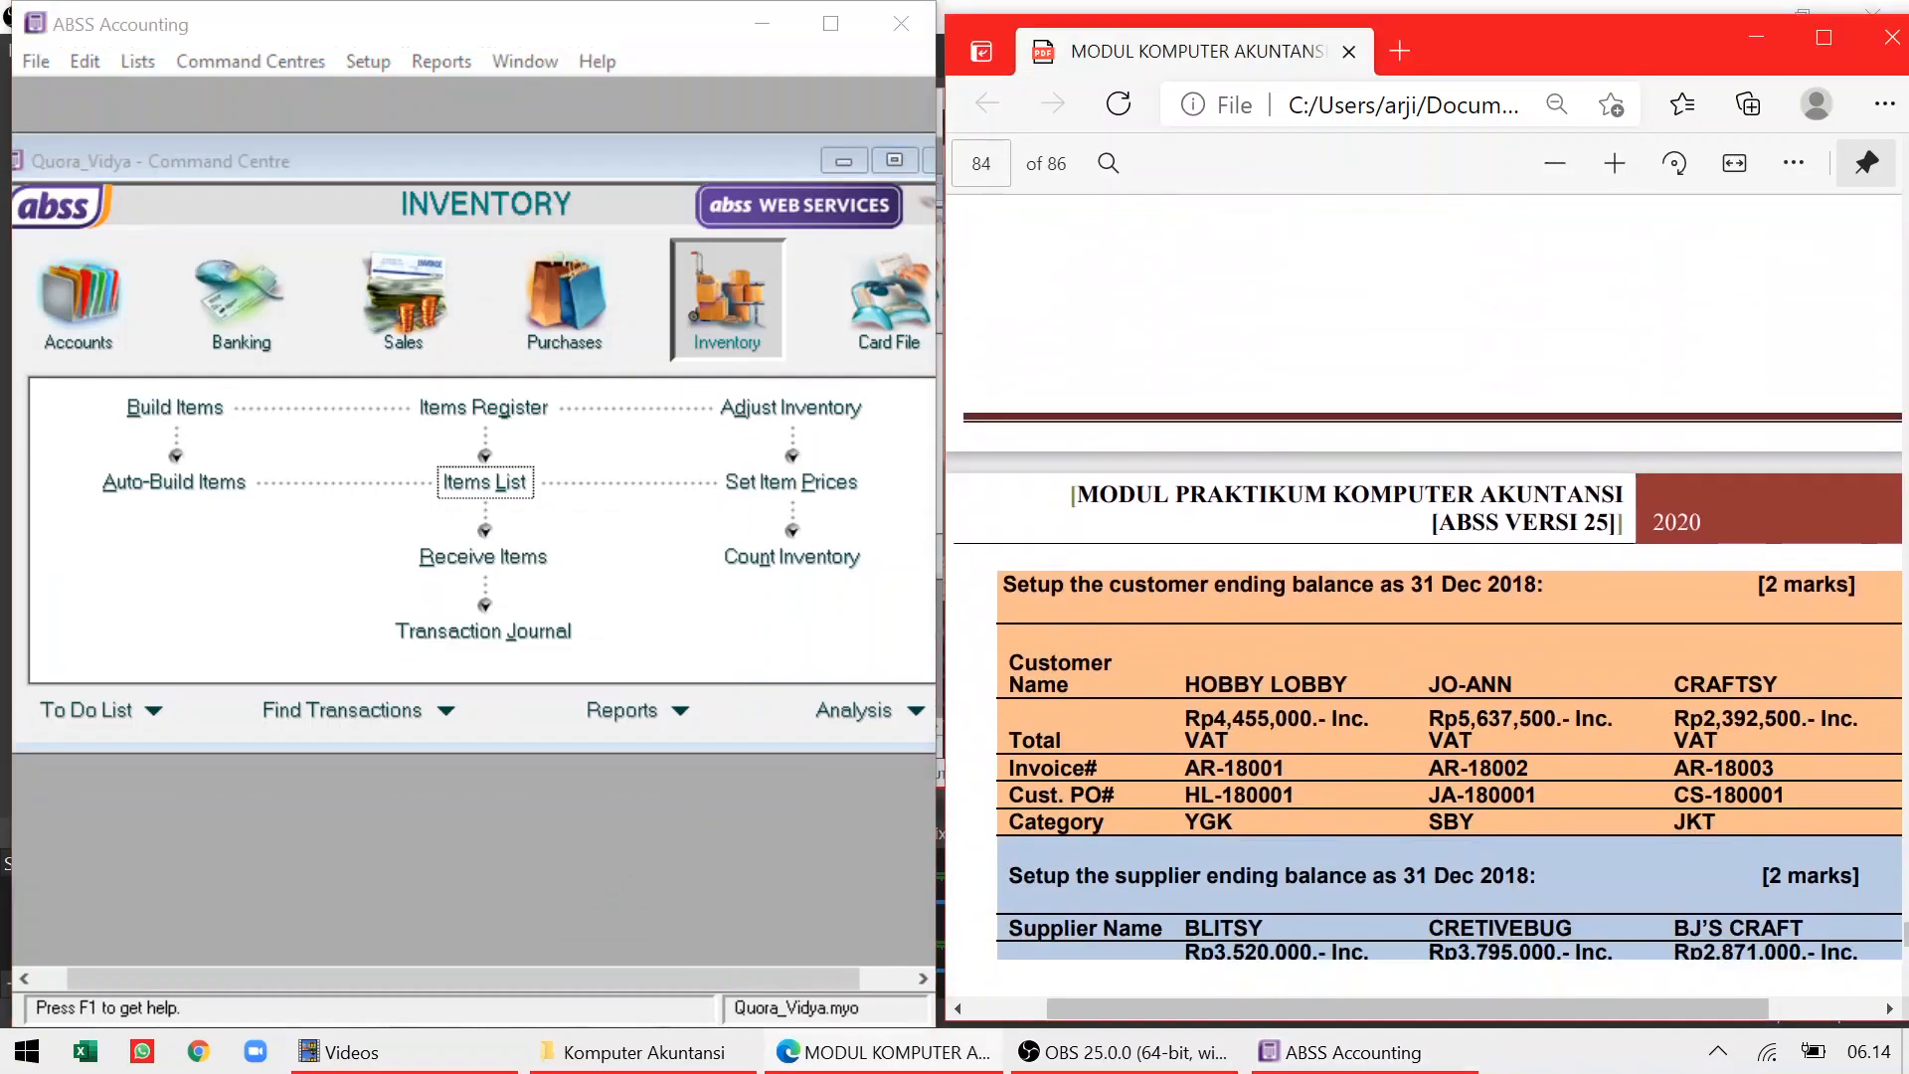
scroll(1424, 645, down, 3)
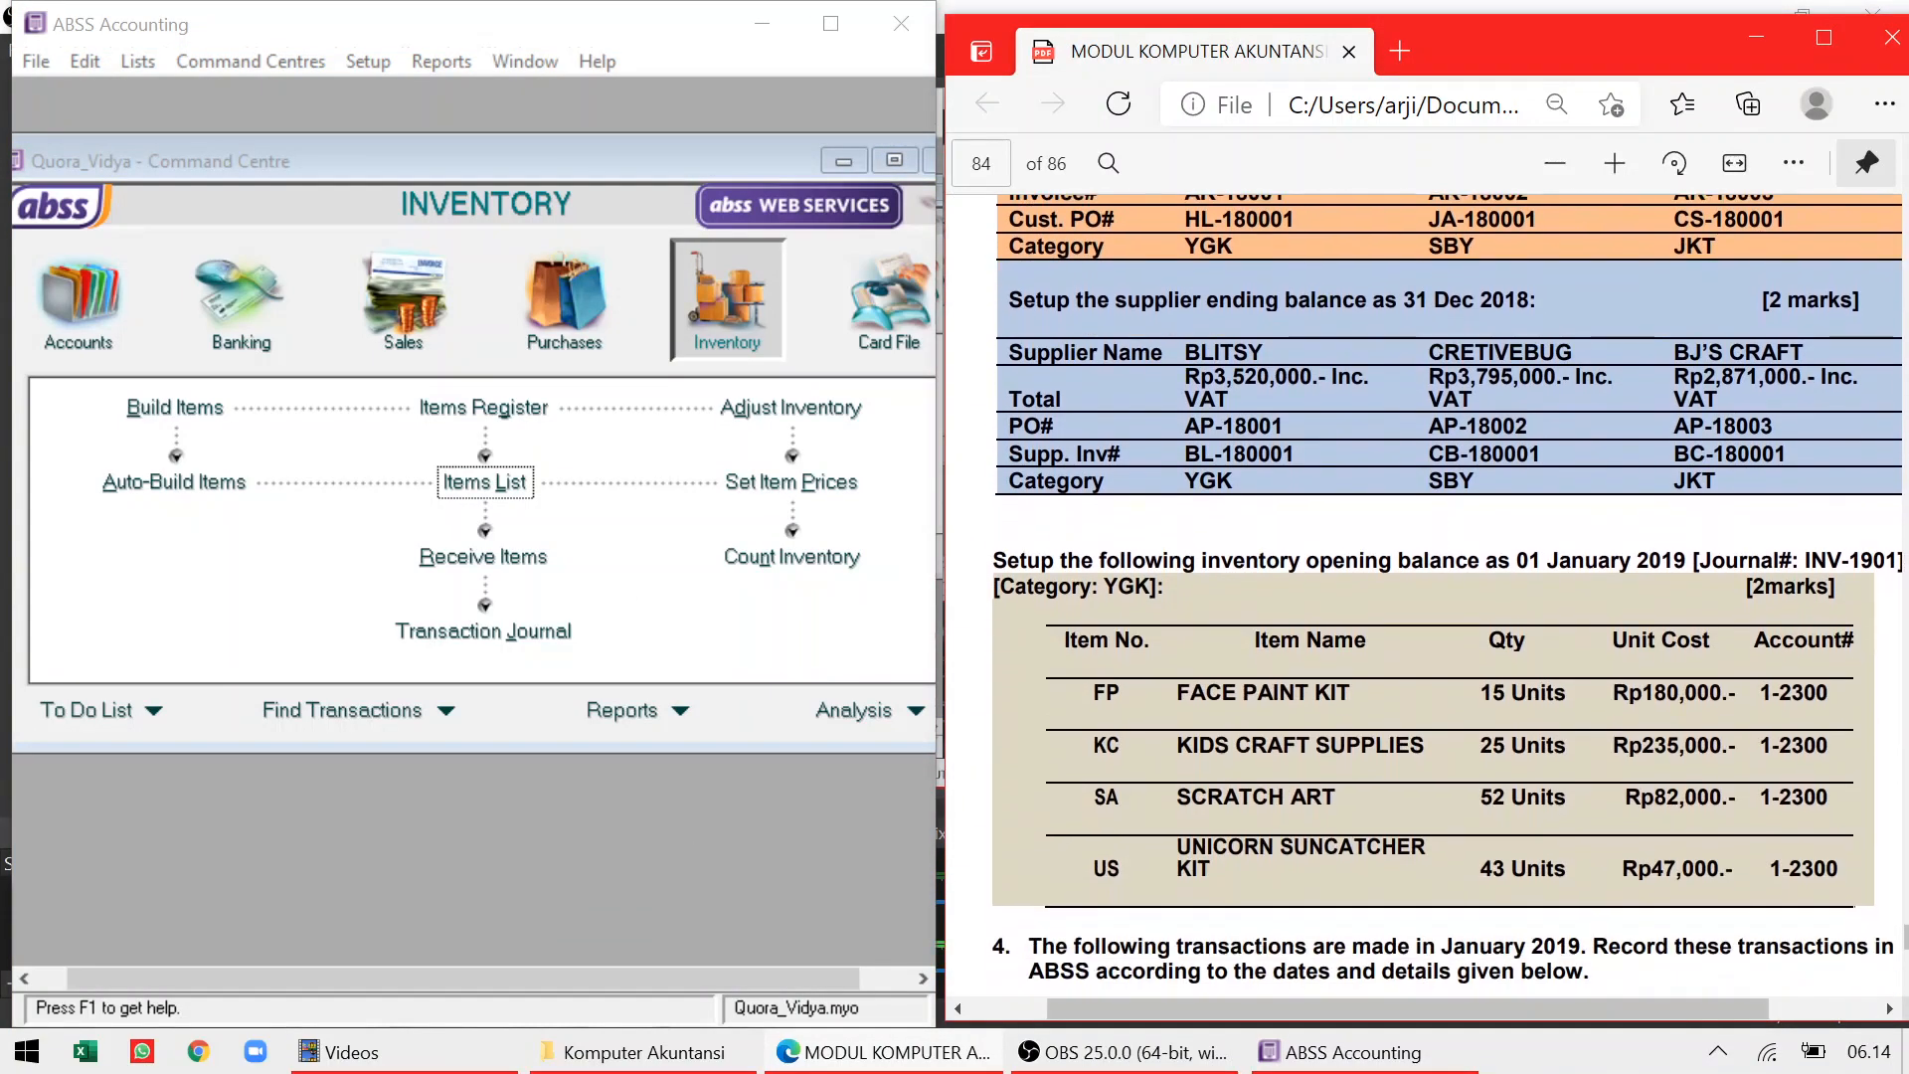
scroll(1425, 645, up, 3)
scroll(1424, 596, up, 3)
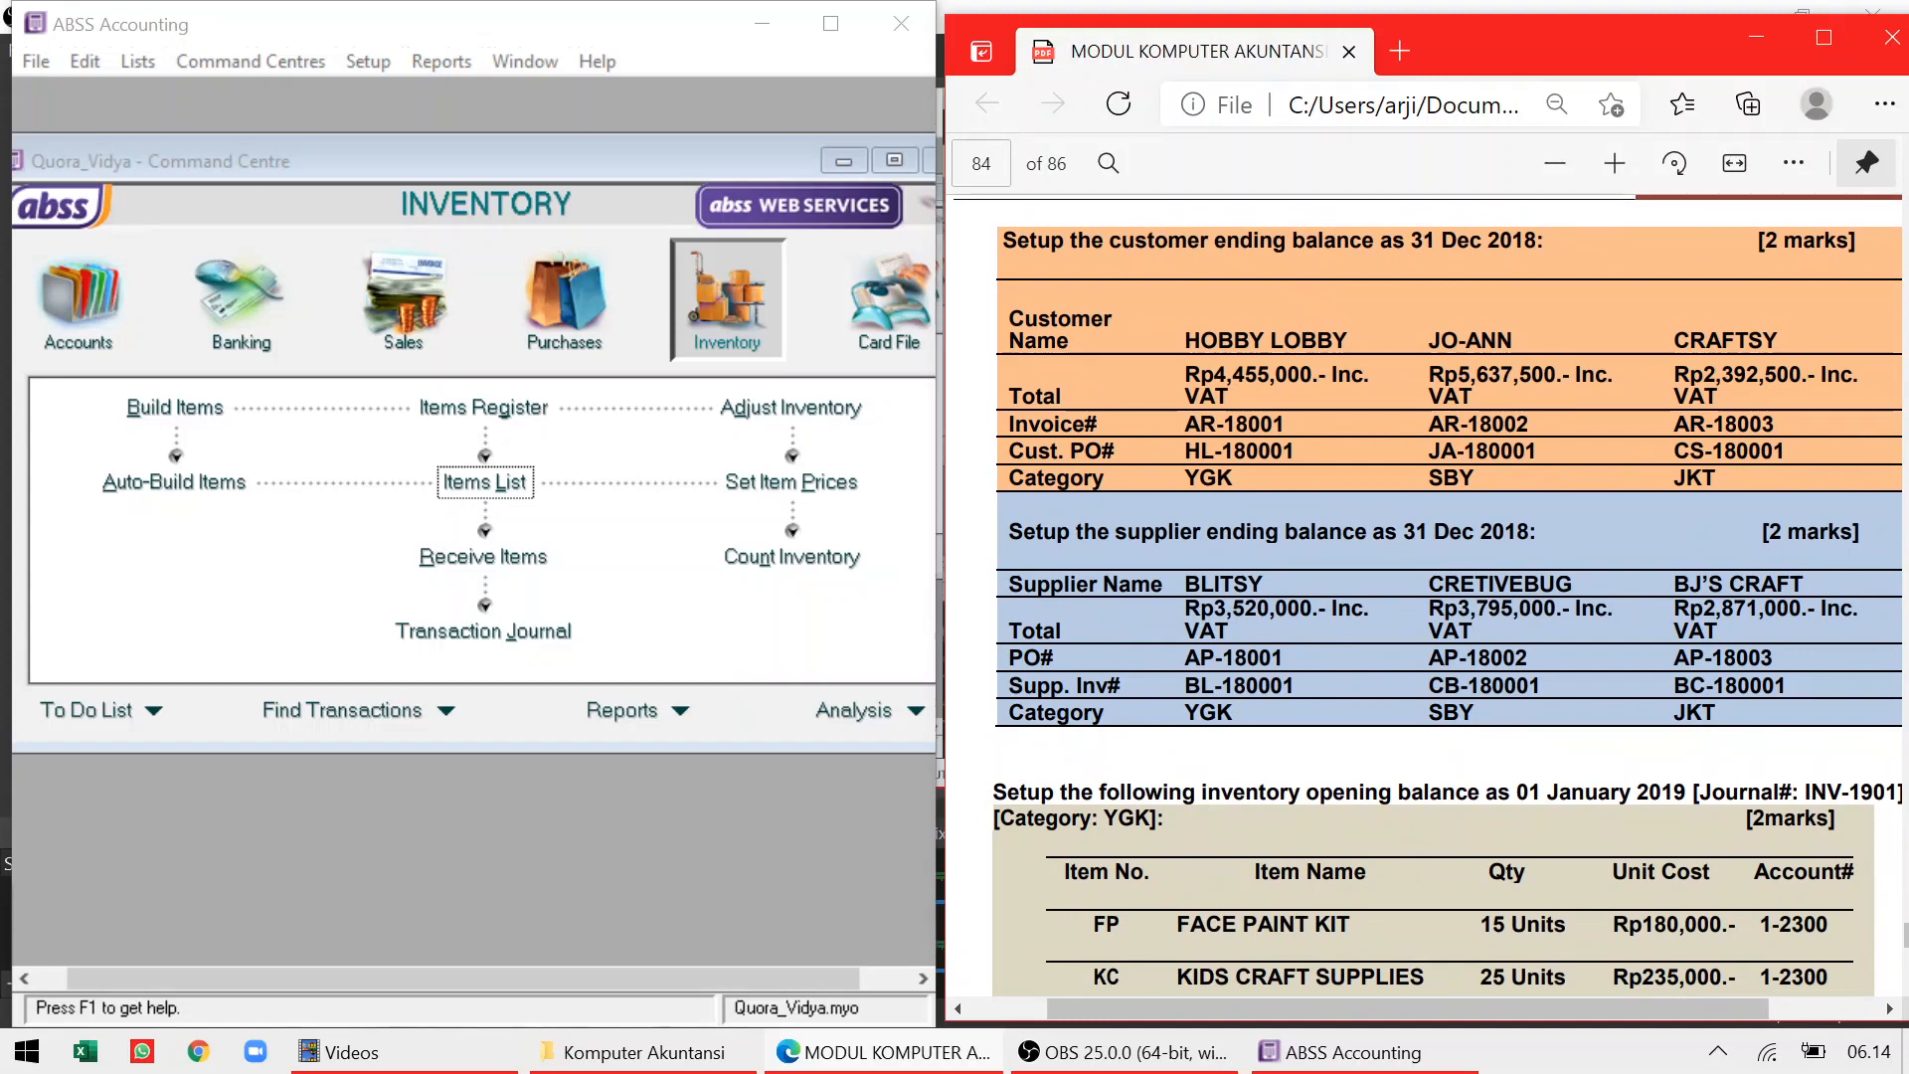
mouse_move(1107, 1062)
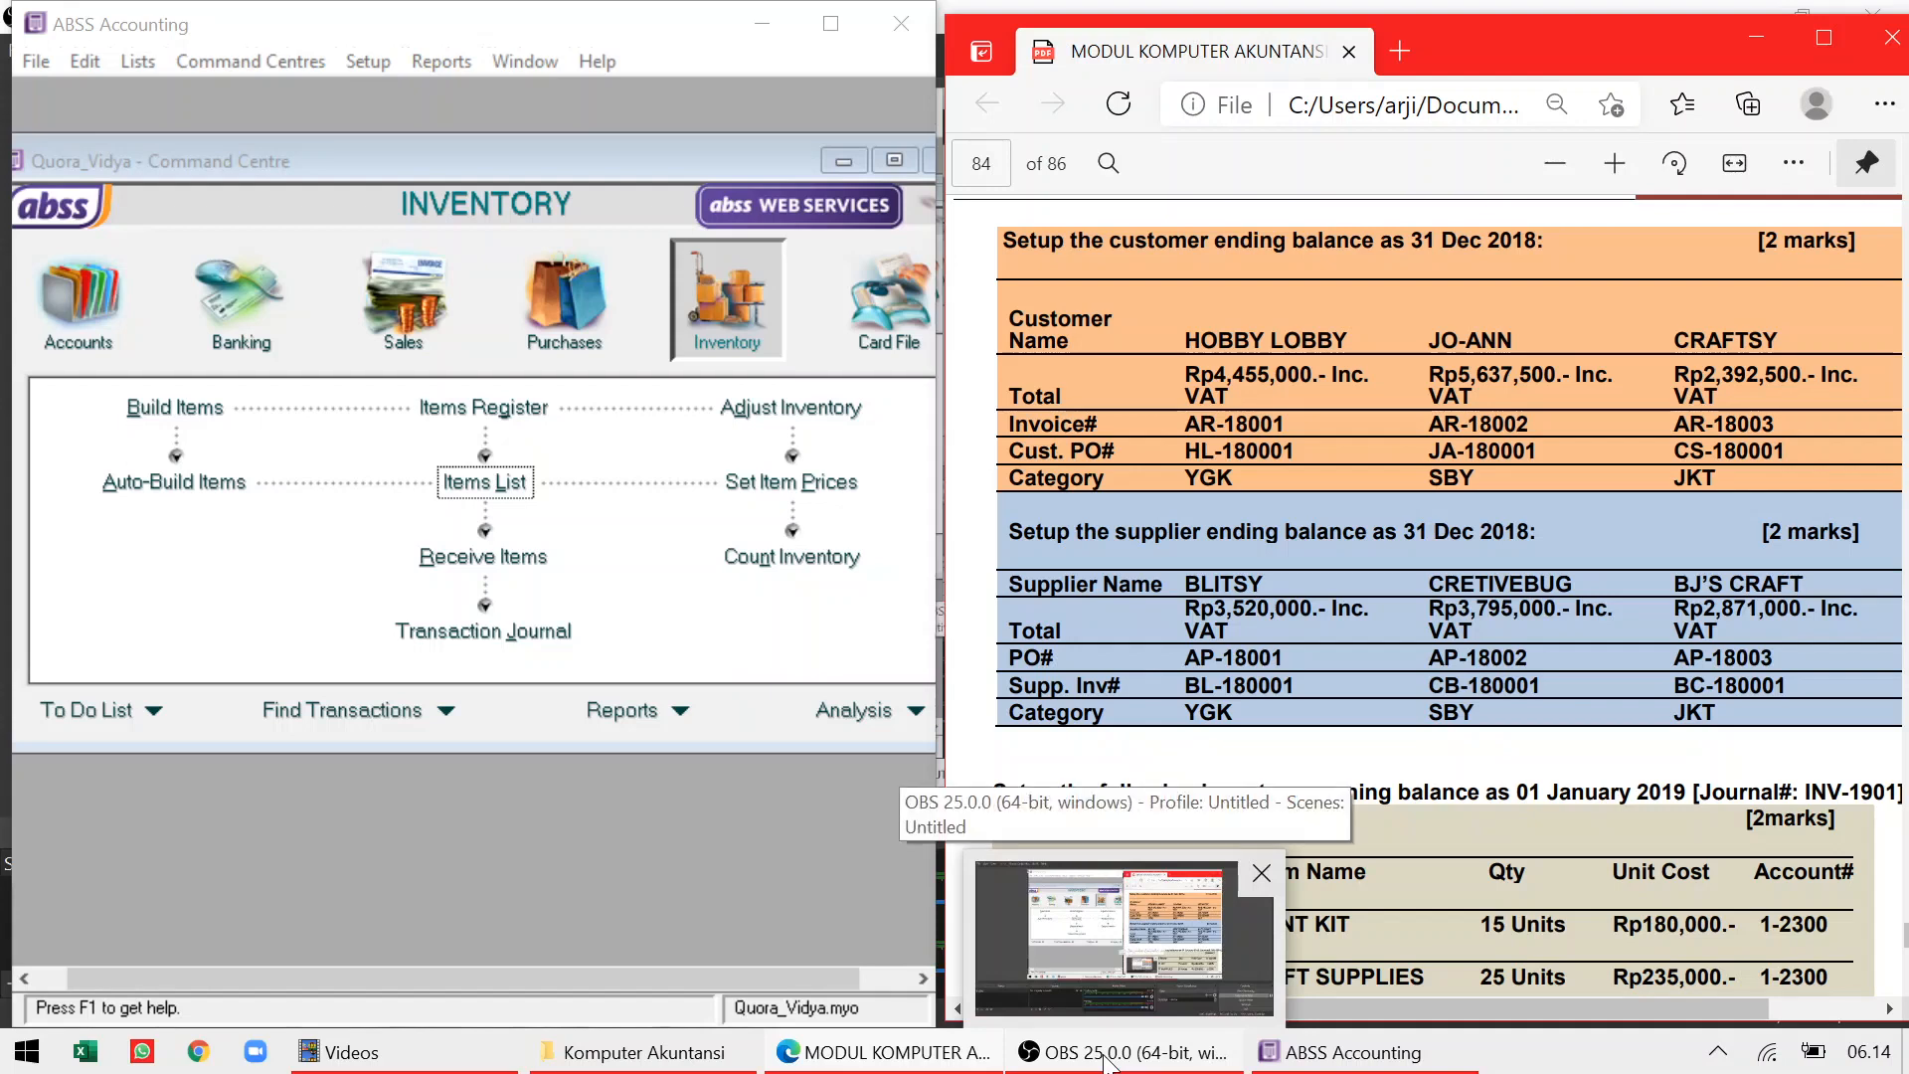
click(593, 818)
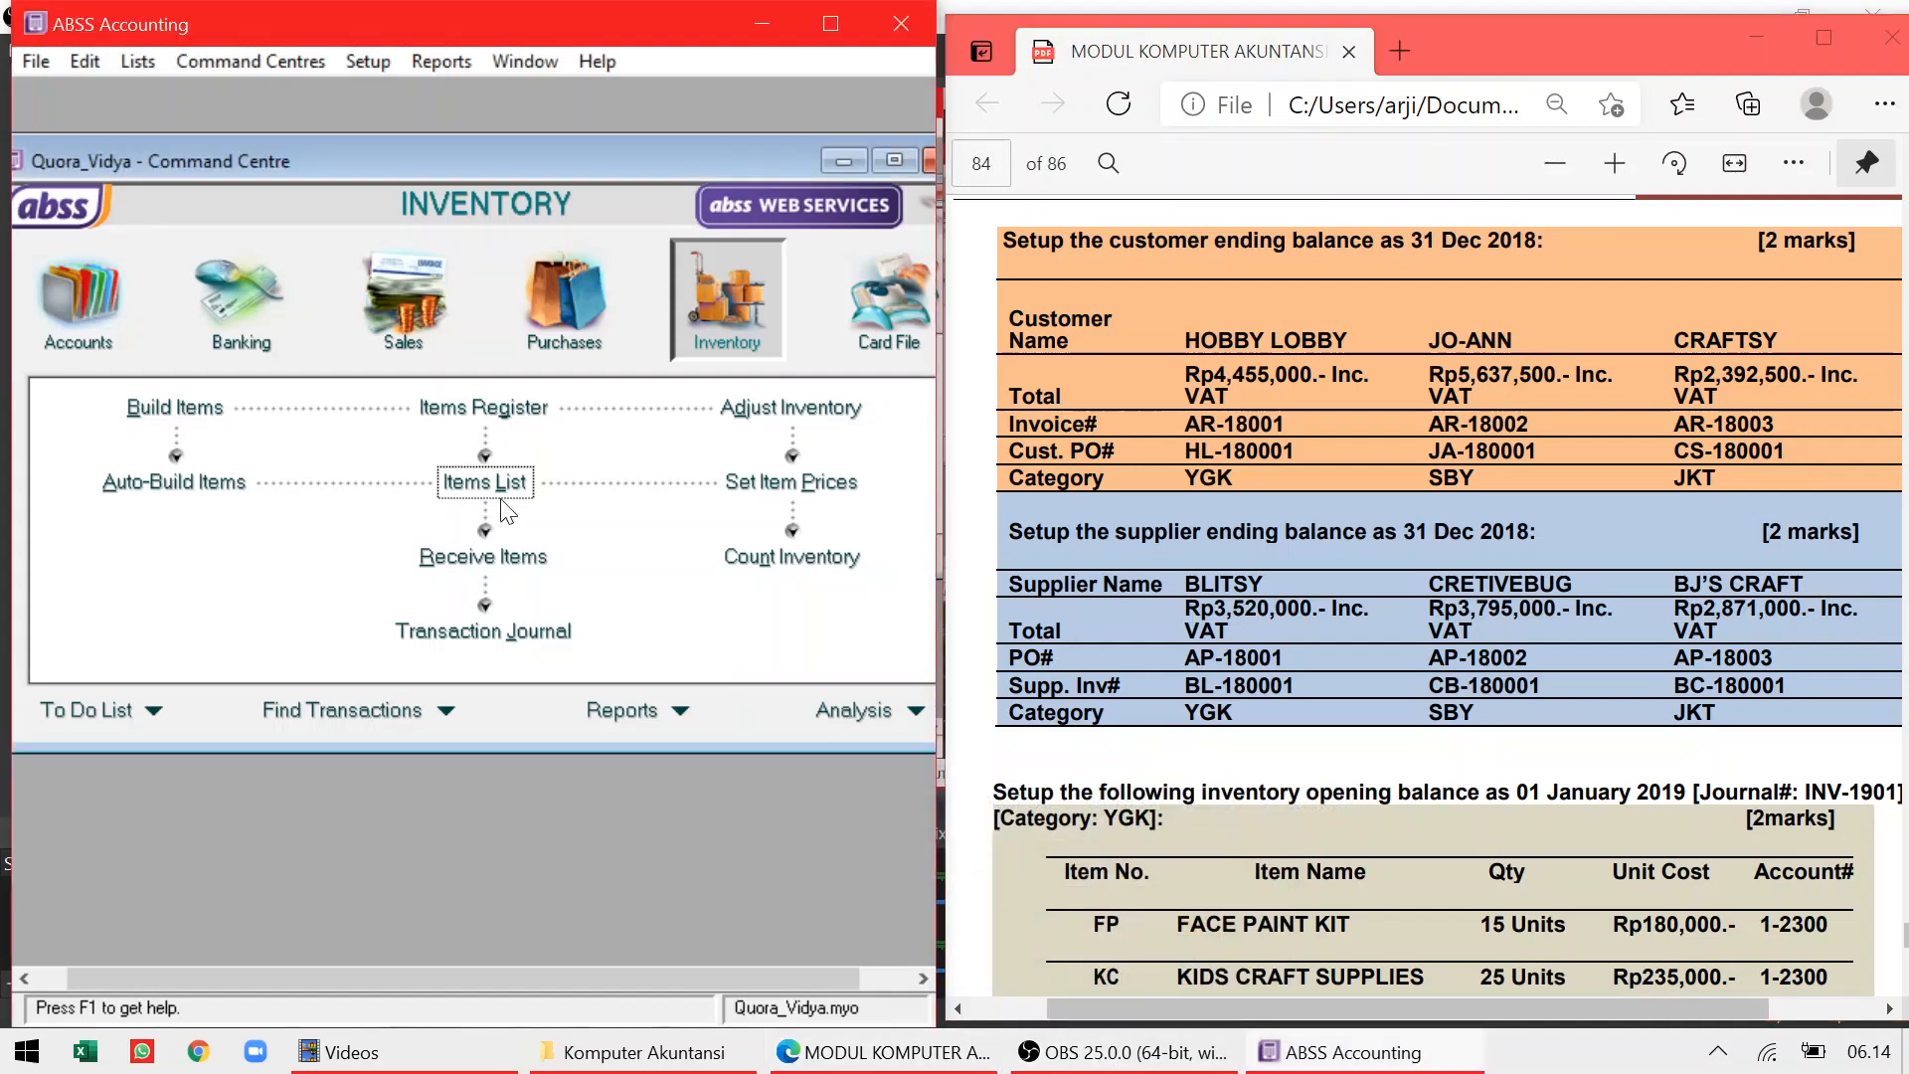
Open Hobby Lobby's historical customer balance and start a new historical sale
click(386, 64)
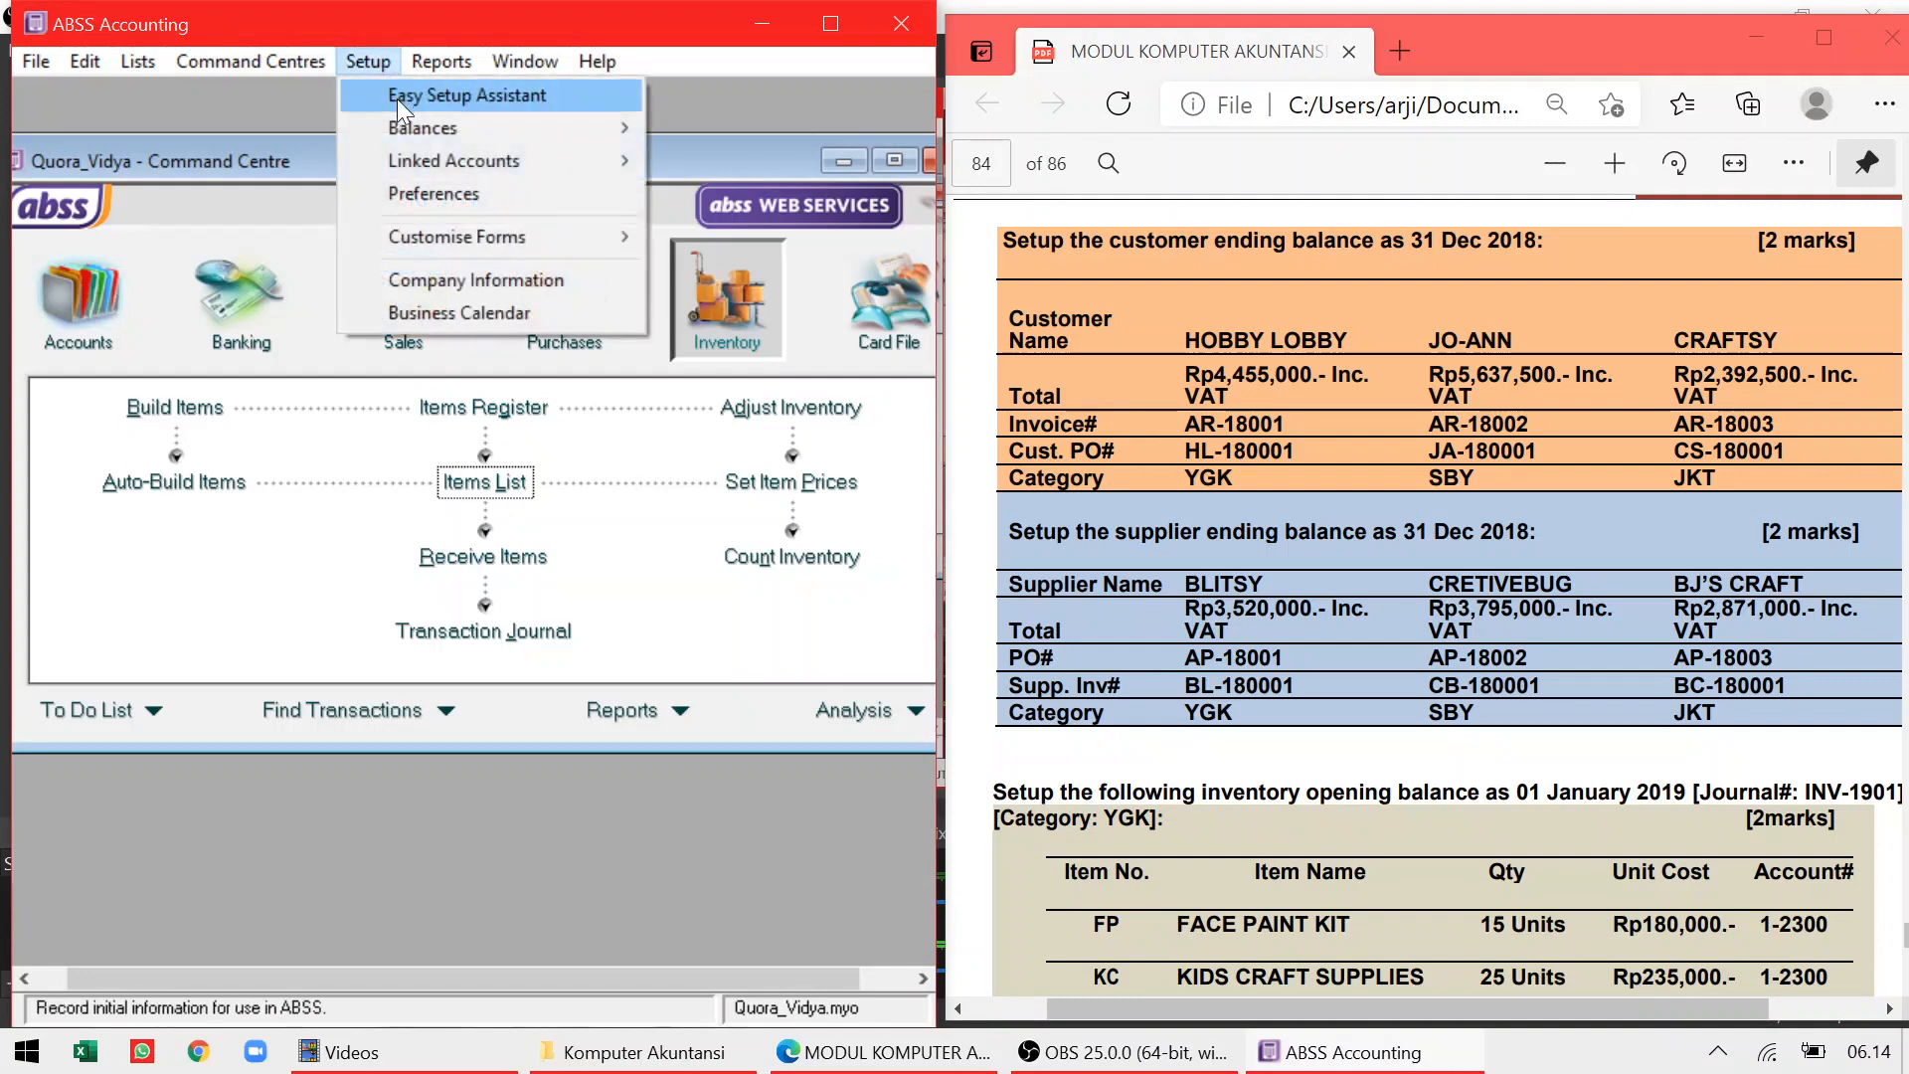
mouse_move(617, 128)
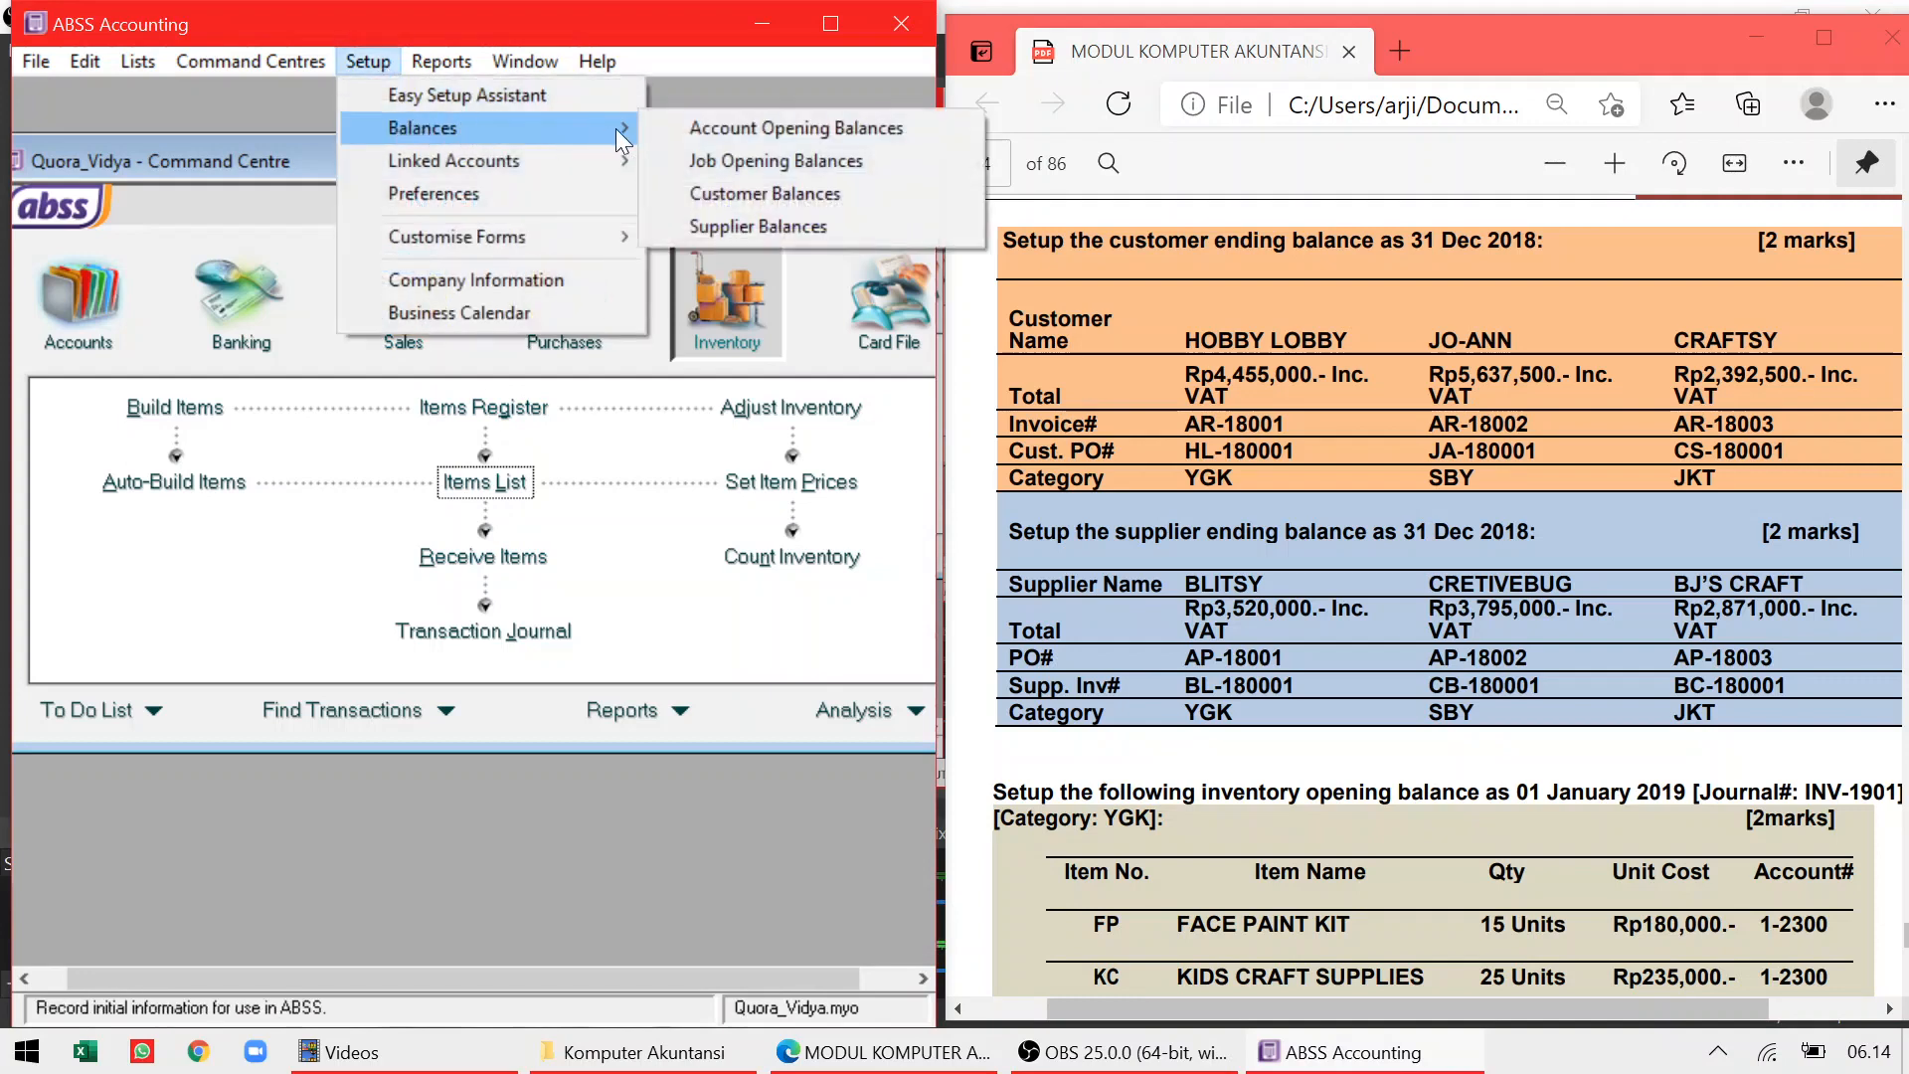
click(701, 189)
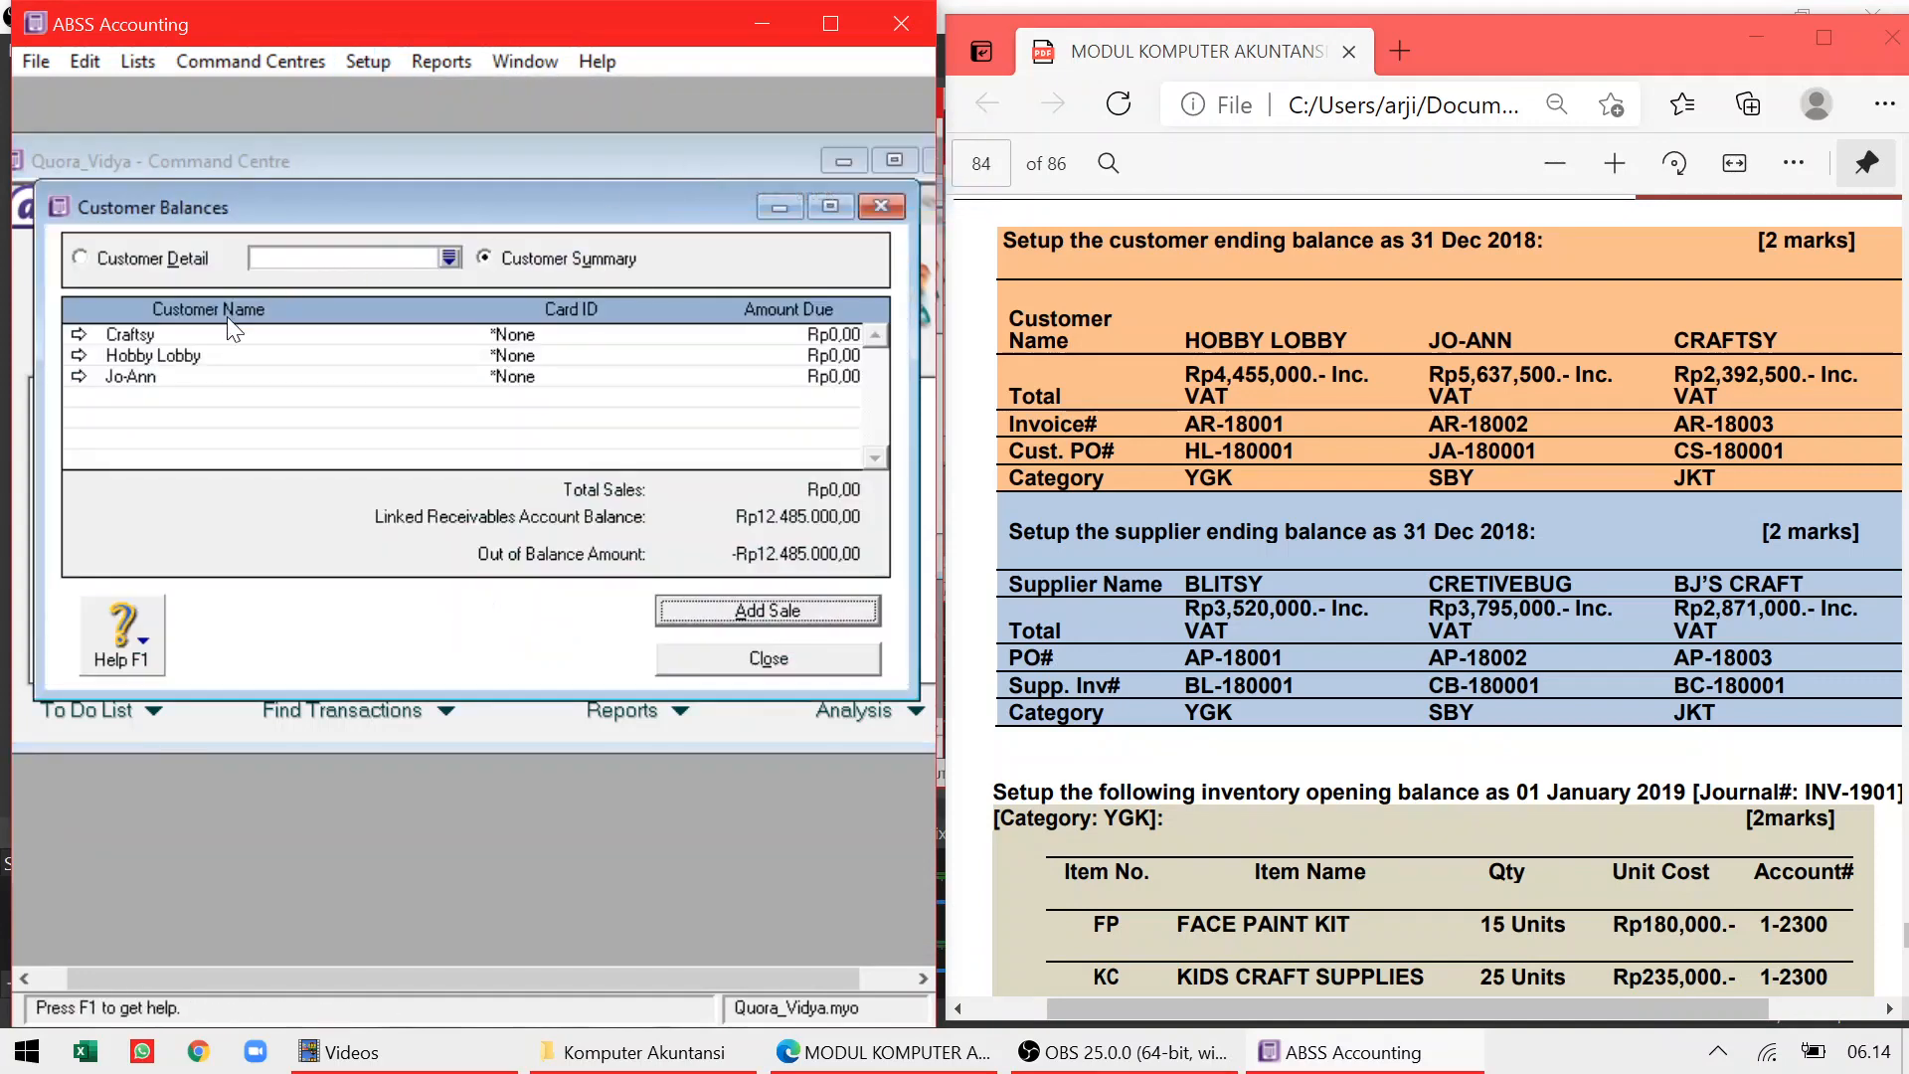
click(79, 355)
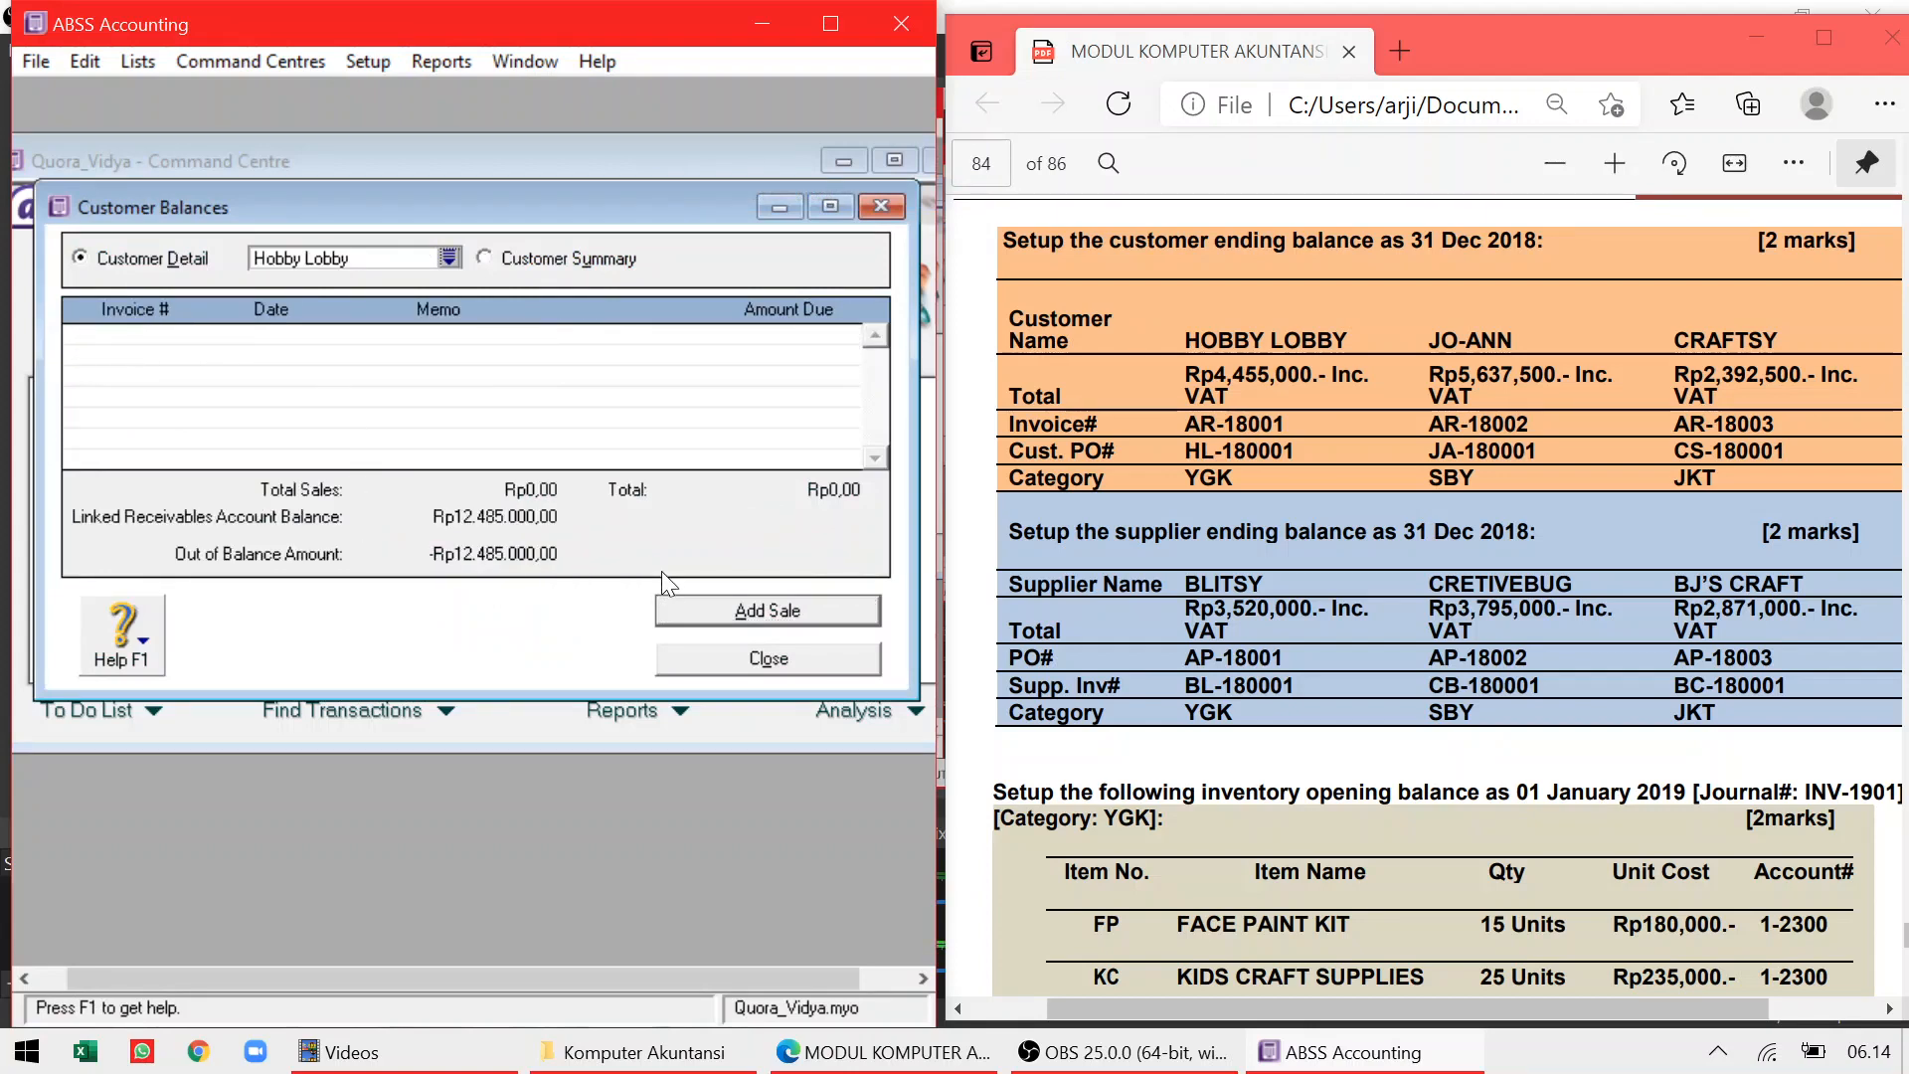
click(689, 604)
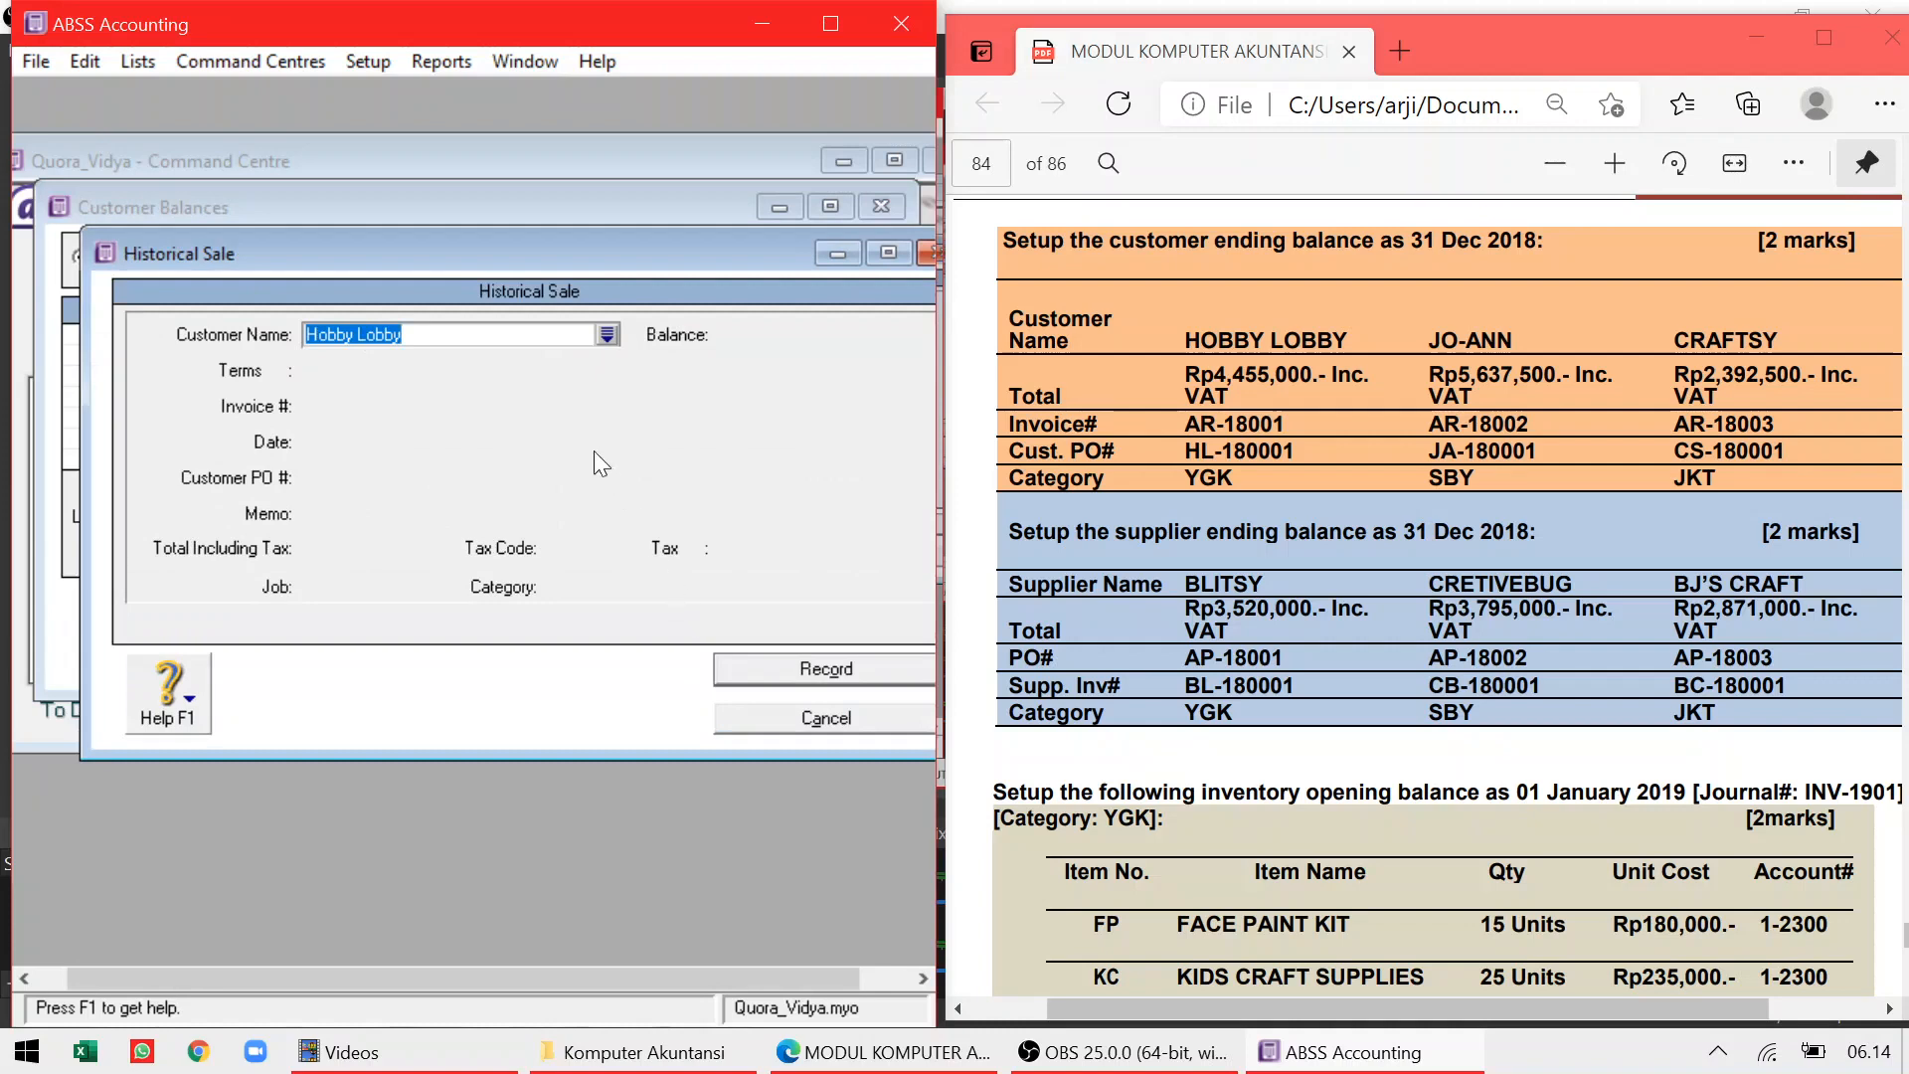
key(Tab)
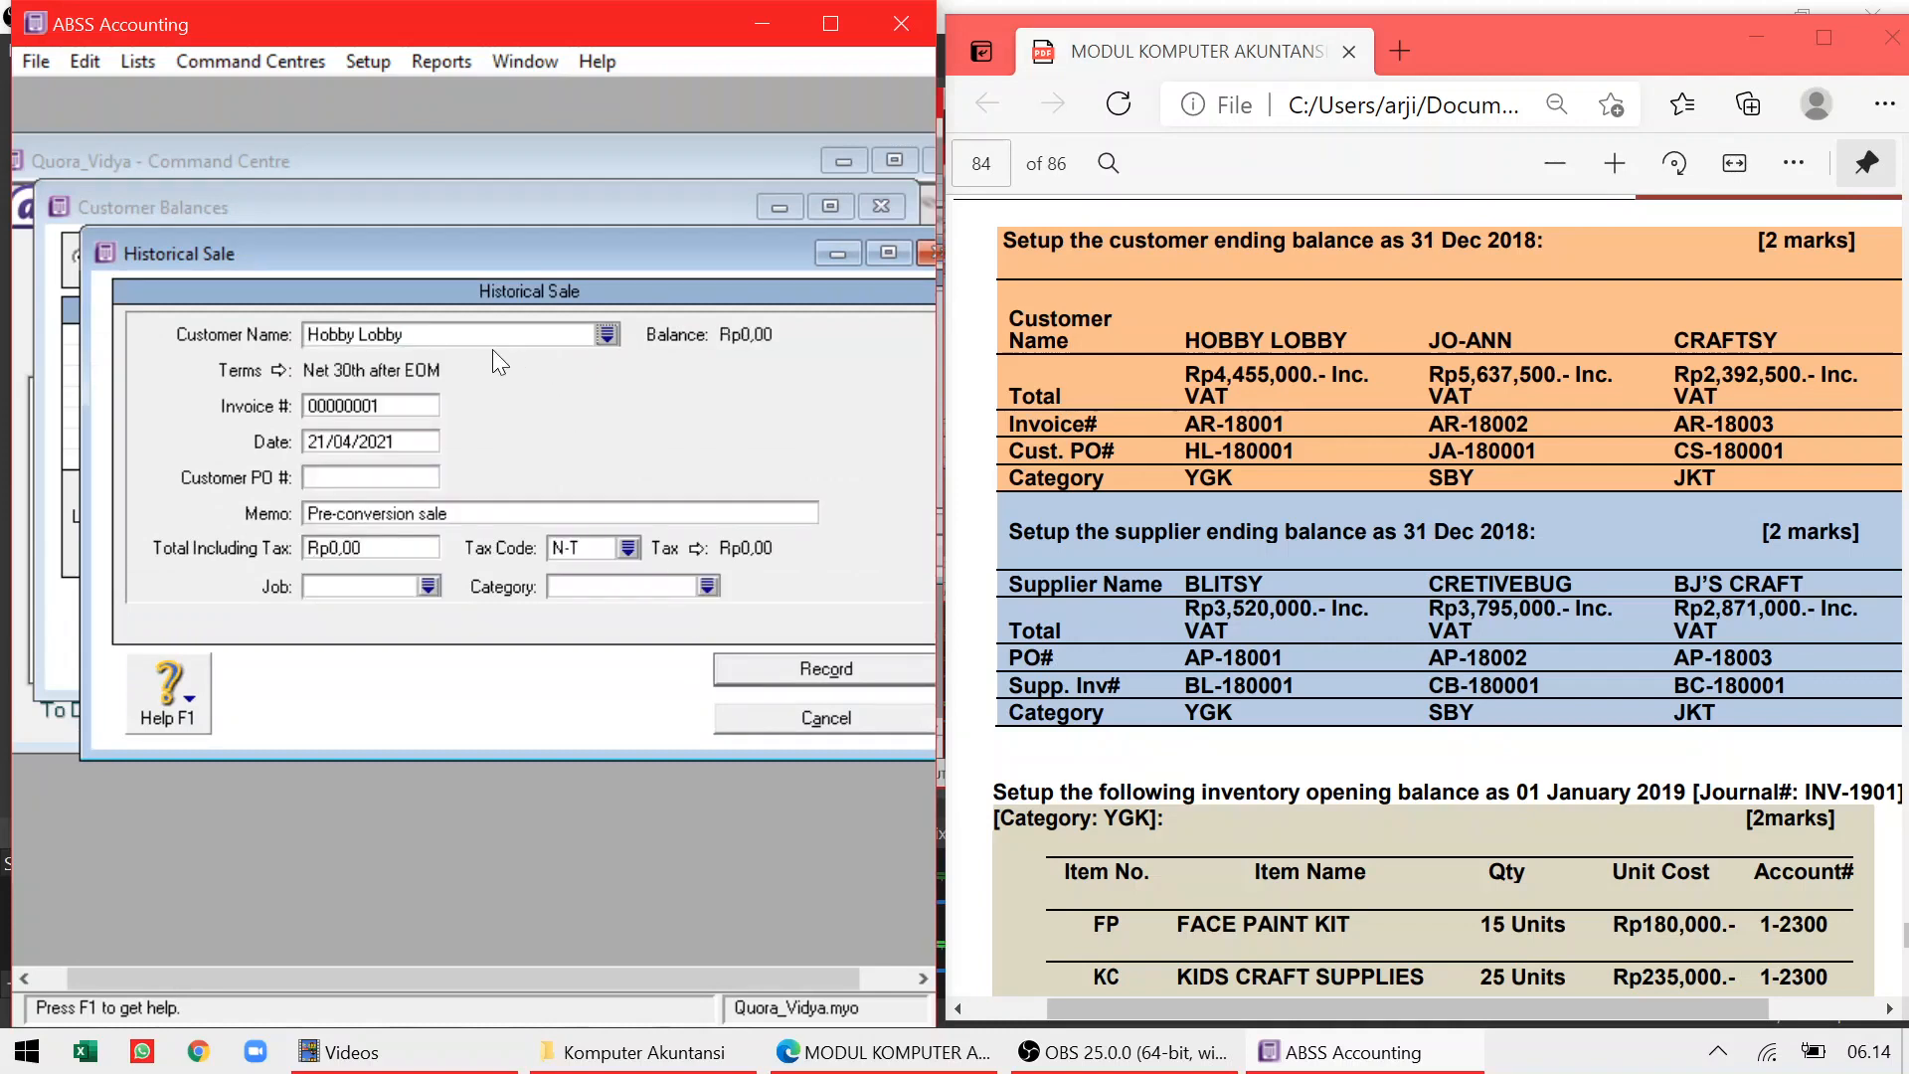
Set the invoice number to AR-18001 and enter the sale date
click(401, 408)
text(AR-18001)
key(Tab)
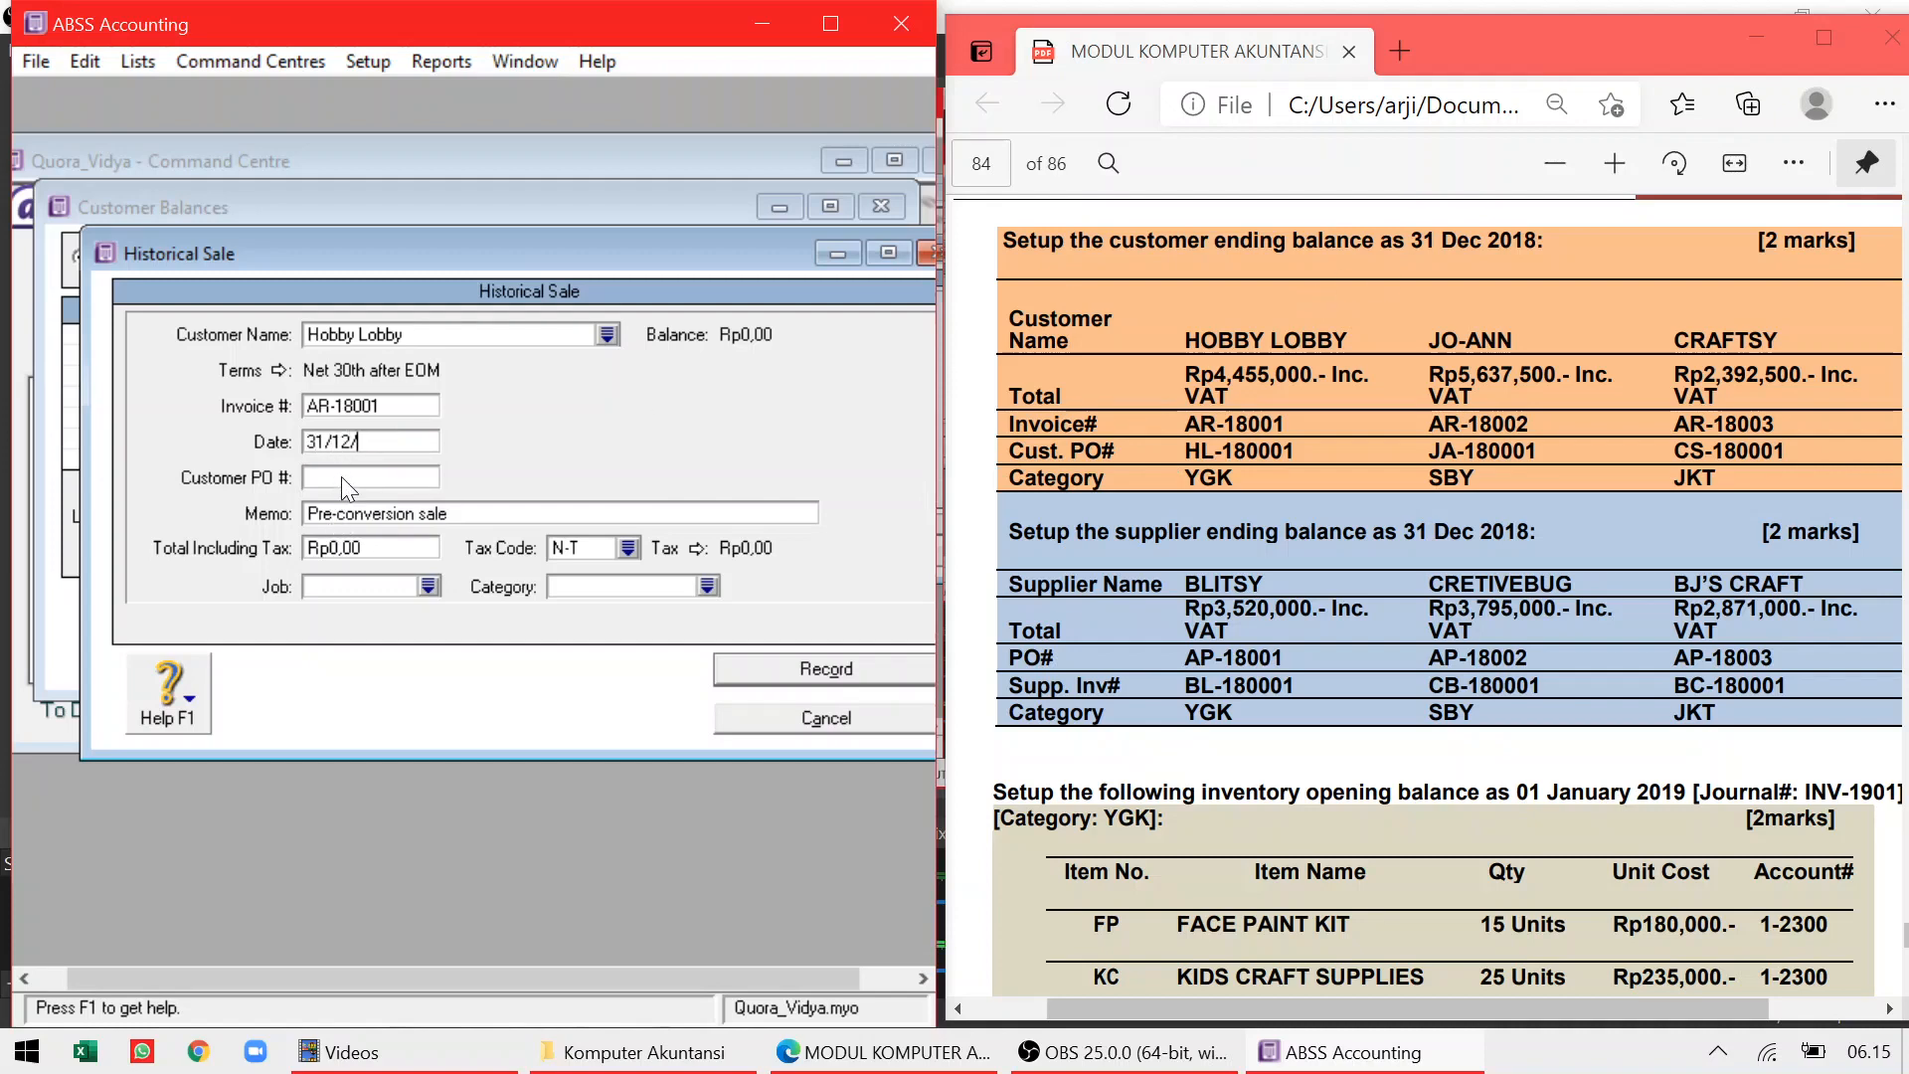
text(8)
key(Tab)
Fill in customer PO number HL-180001, taken from the exercise PDF
click(1156, 487)
drag(1184, 453, 1294, 454)
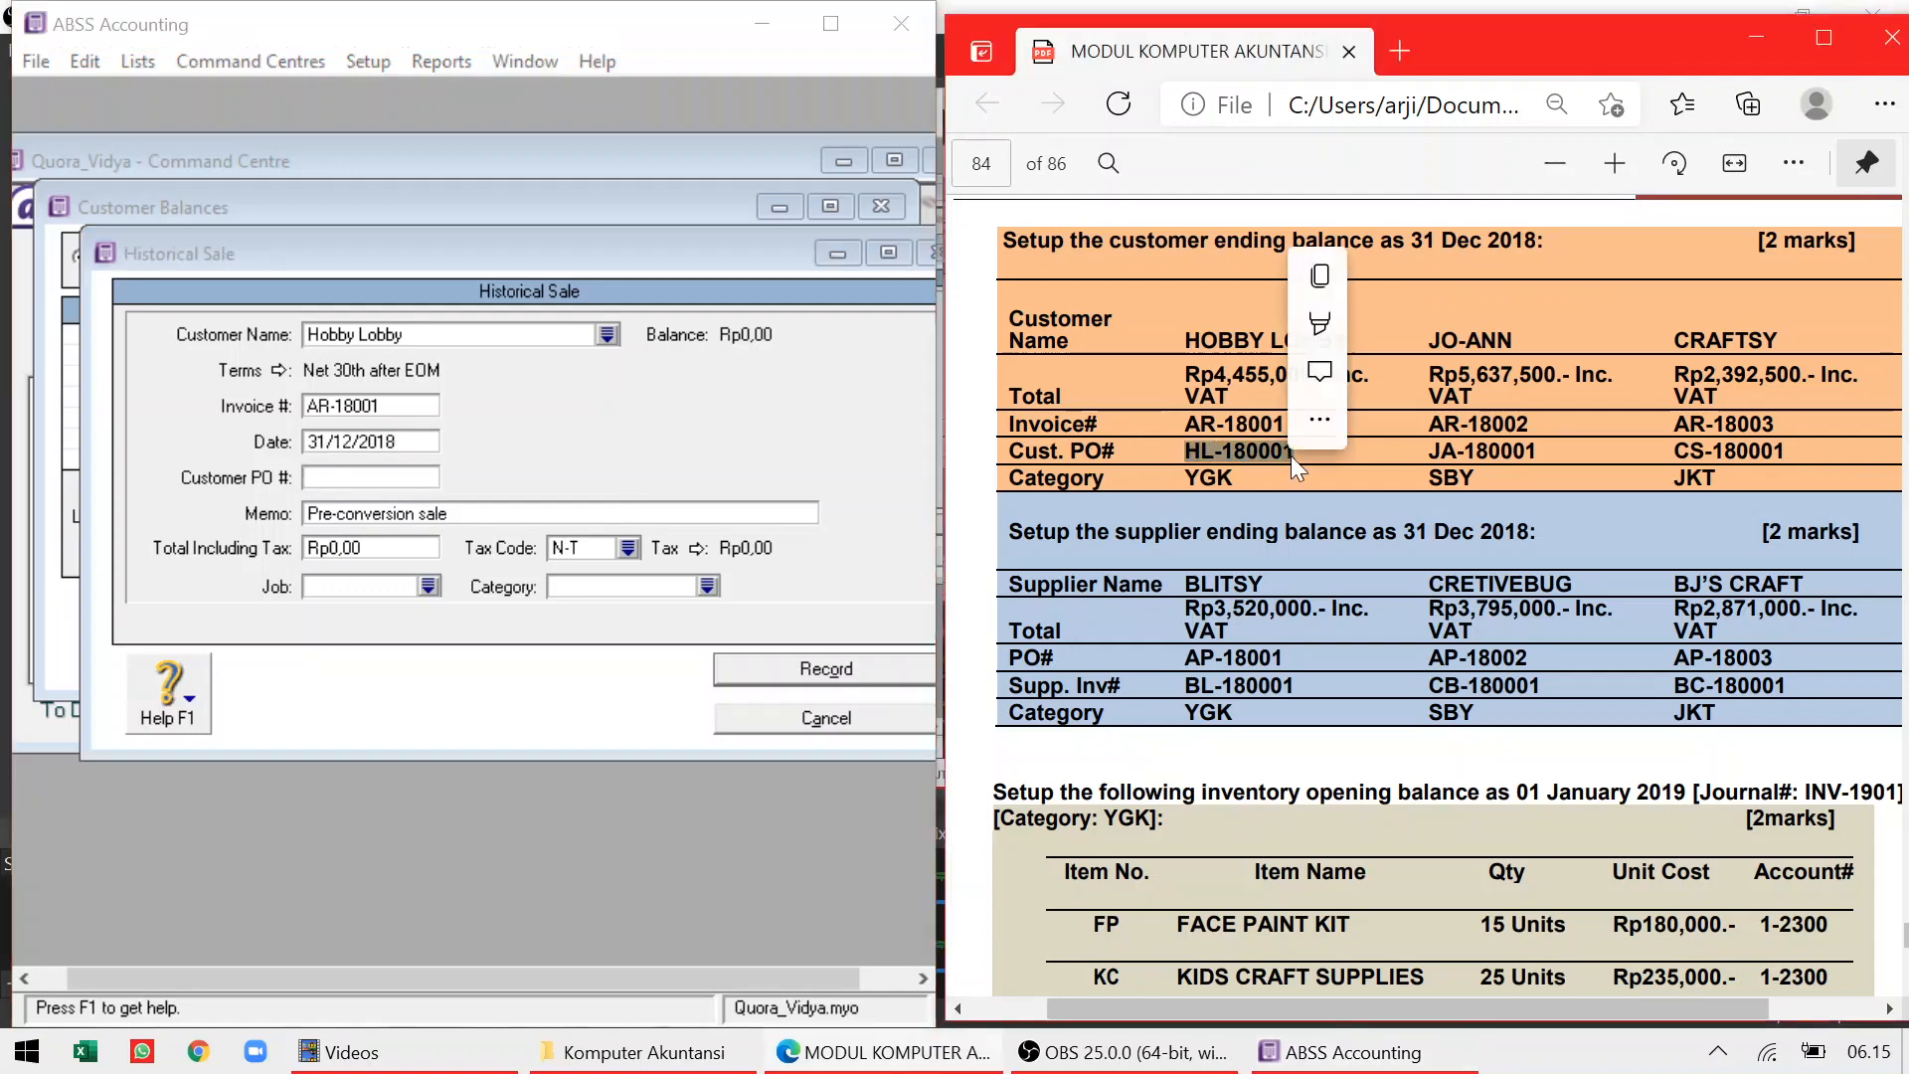
click(1321, 284)
click(342, 467)
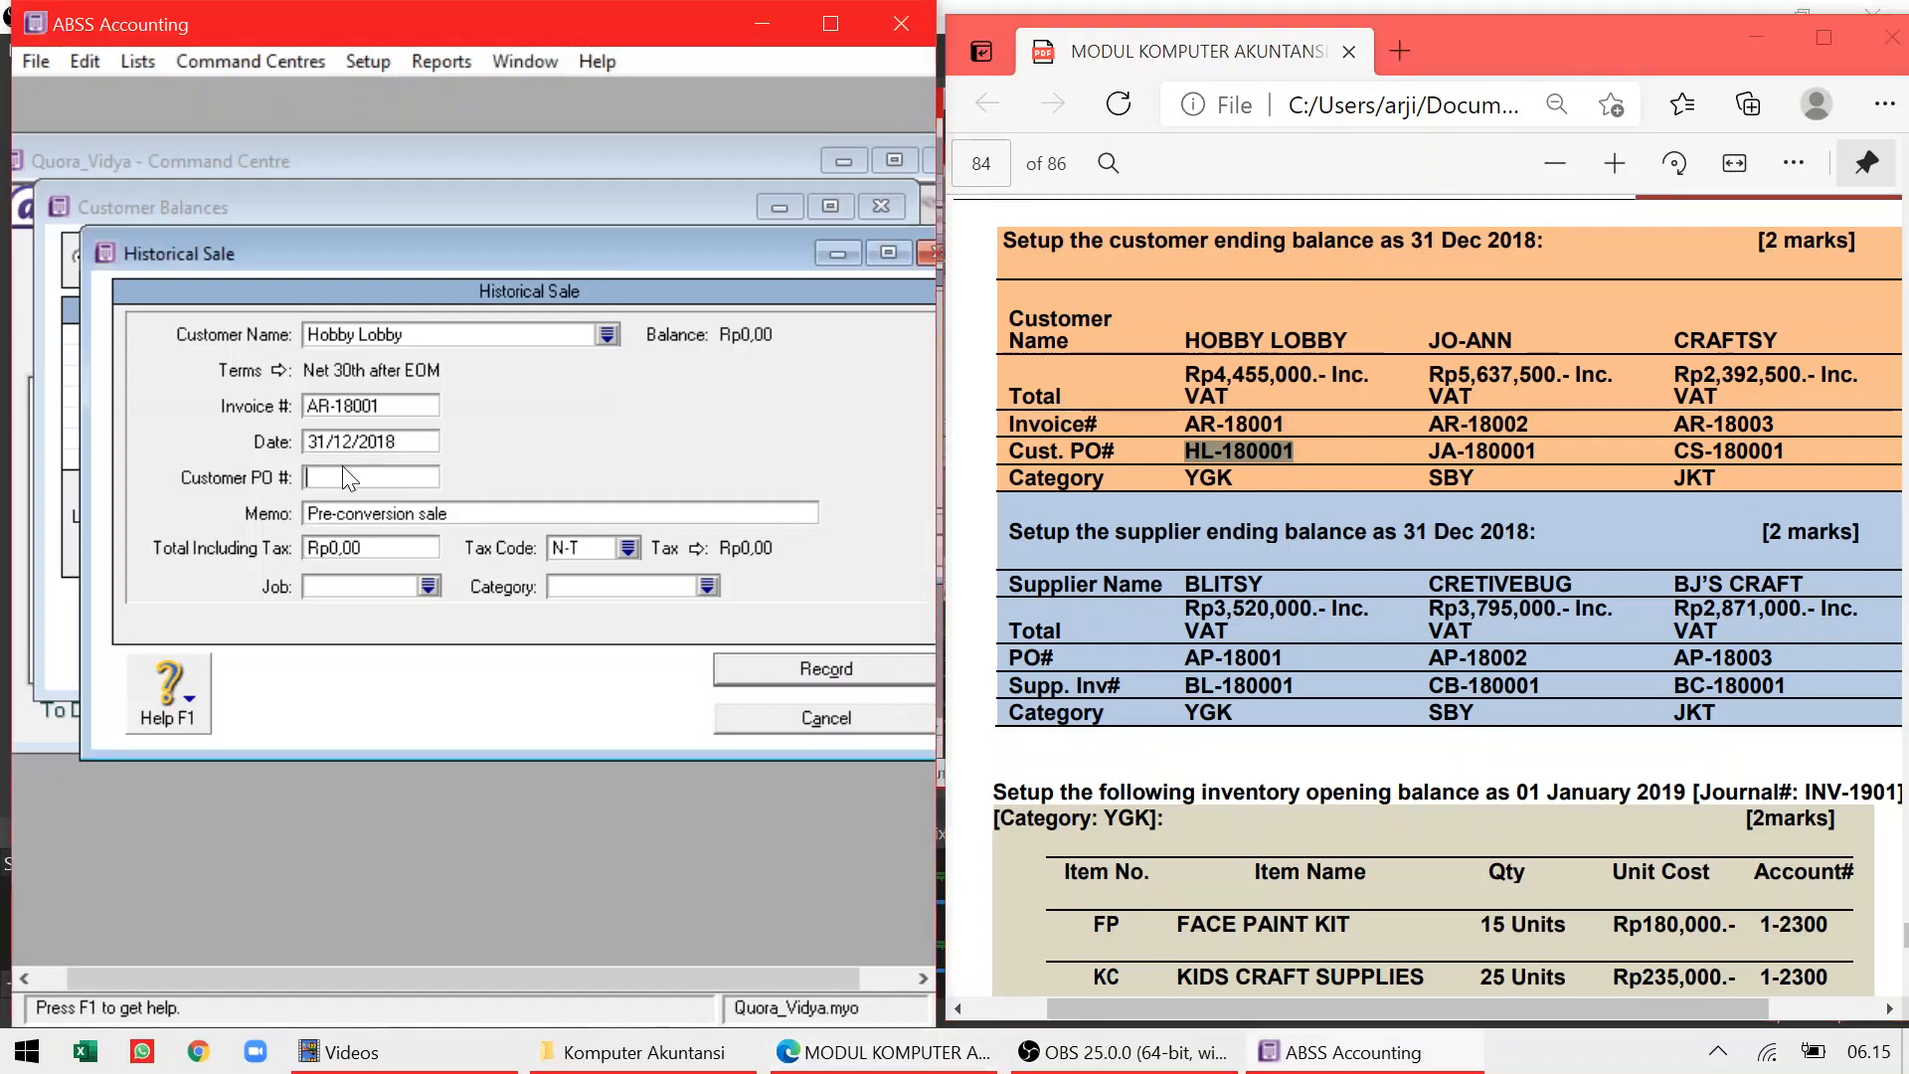
right_click(342, 465)
key(Escape)
text(HL-180001)
key(Tab)
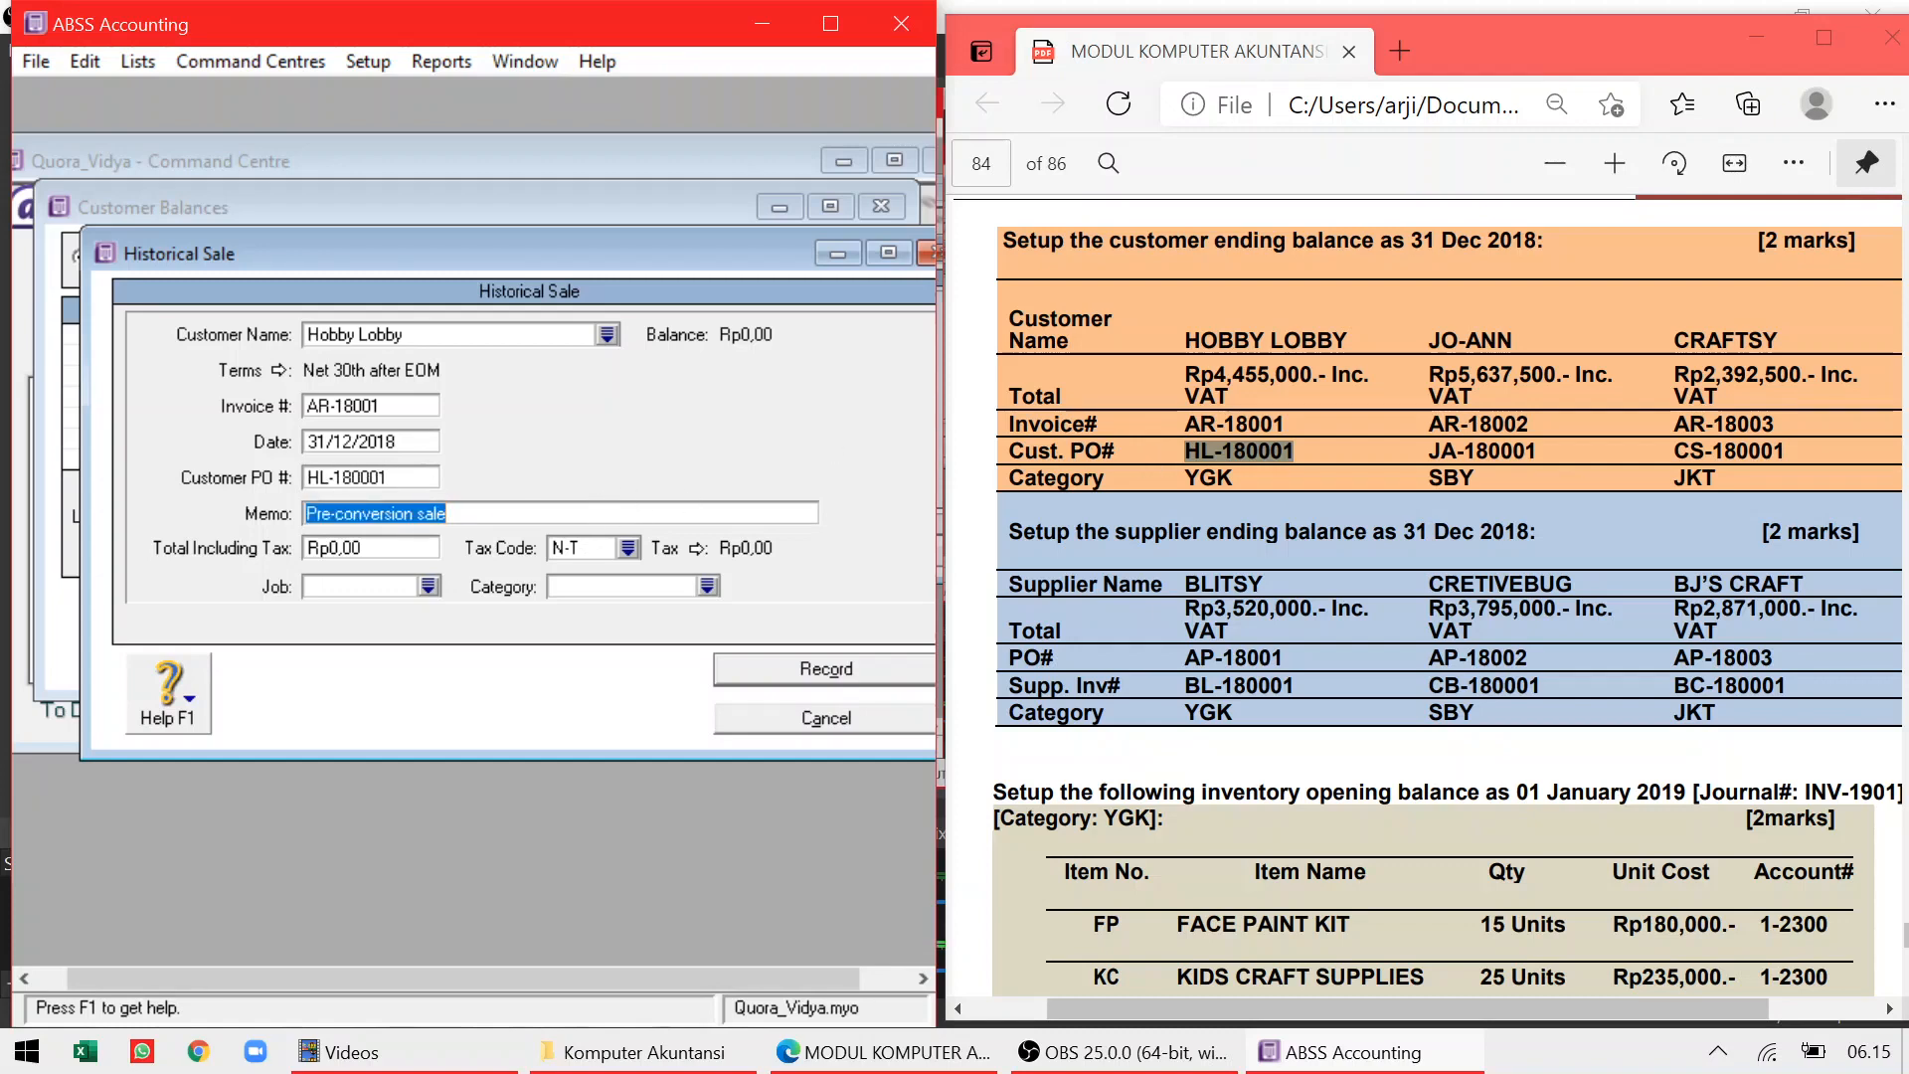
Enter the total of Rp4.455.000 including tax with the VAT tax code
click(1216, 376)
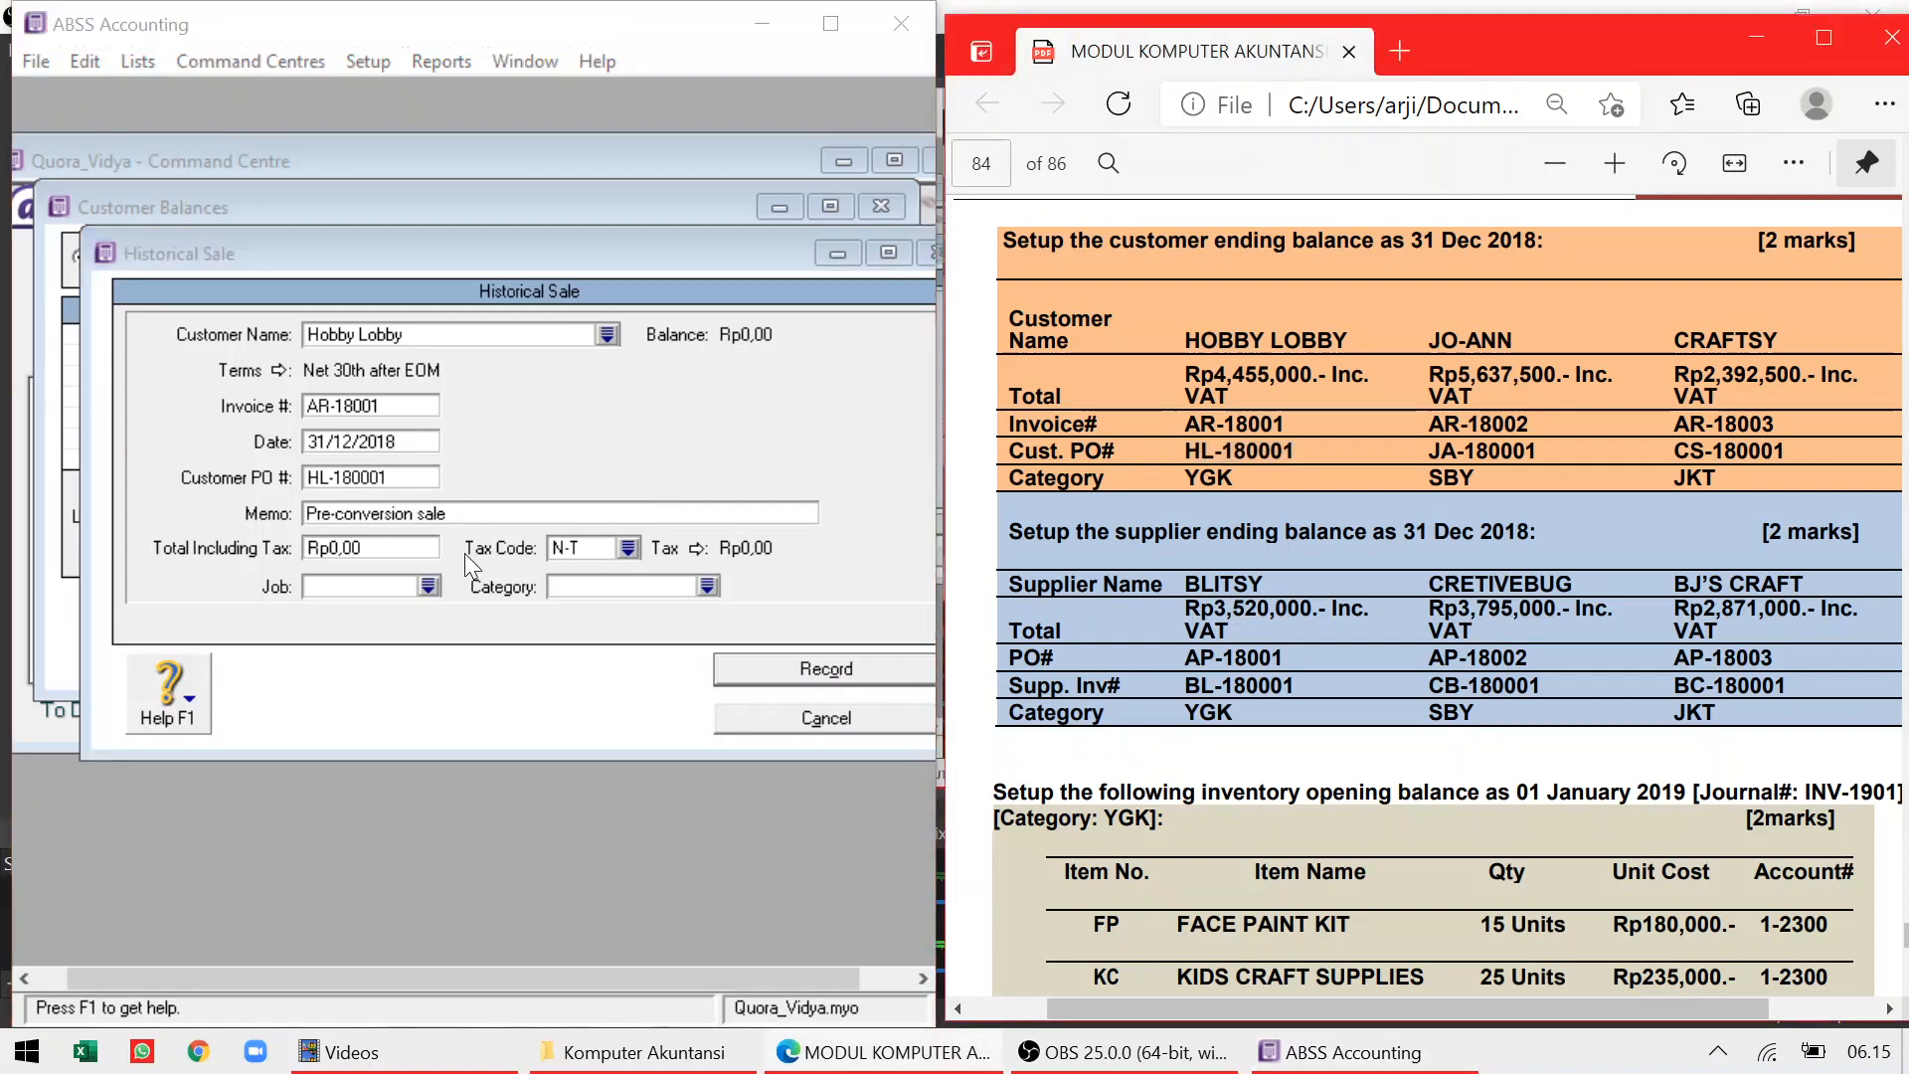
click(395, 542)
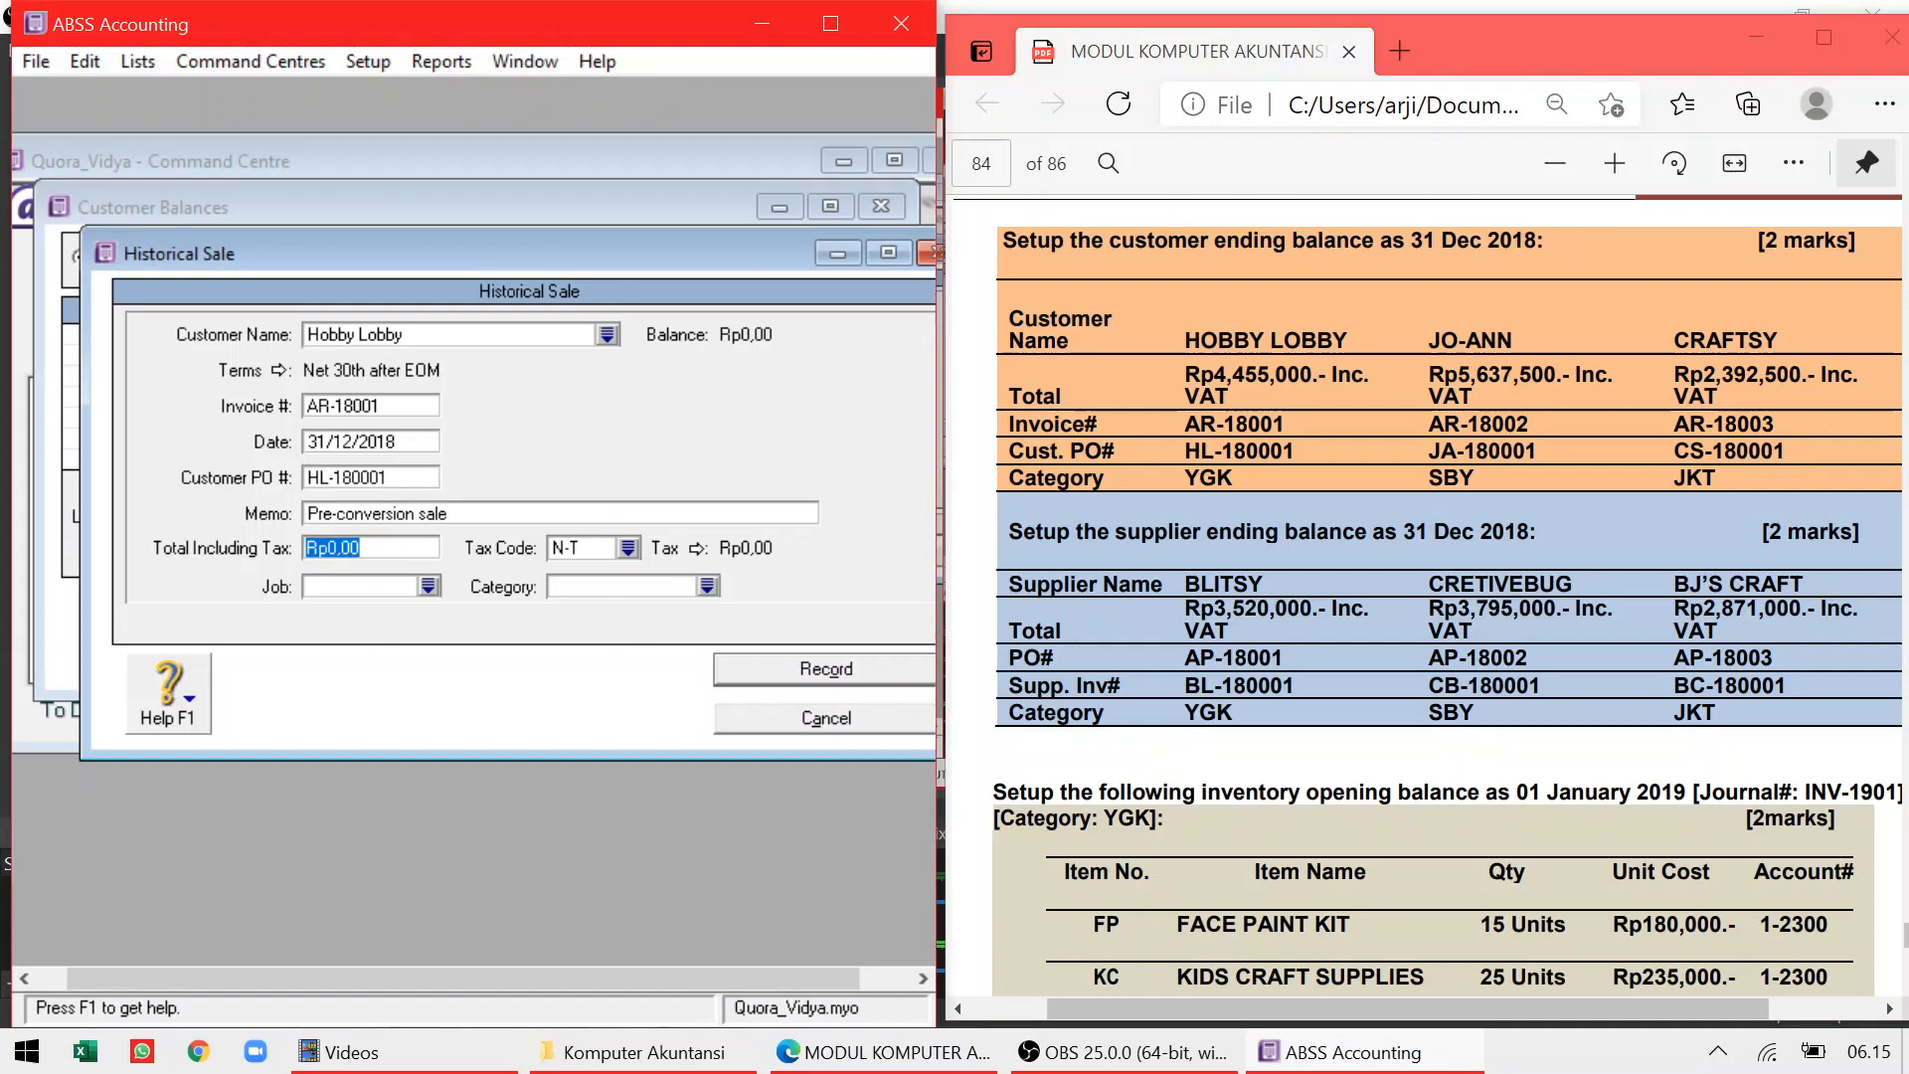
text(4.4)
text(55.0)
text(000)
key(Tab)
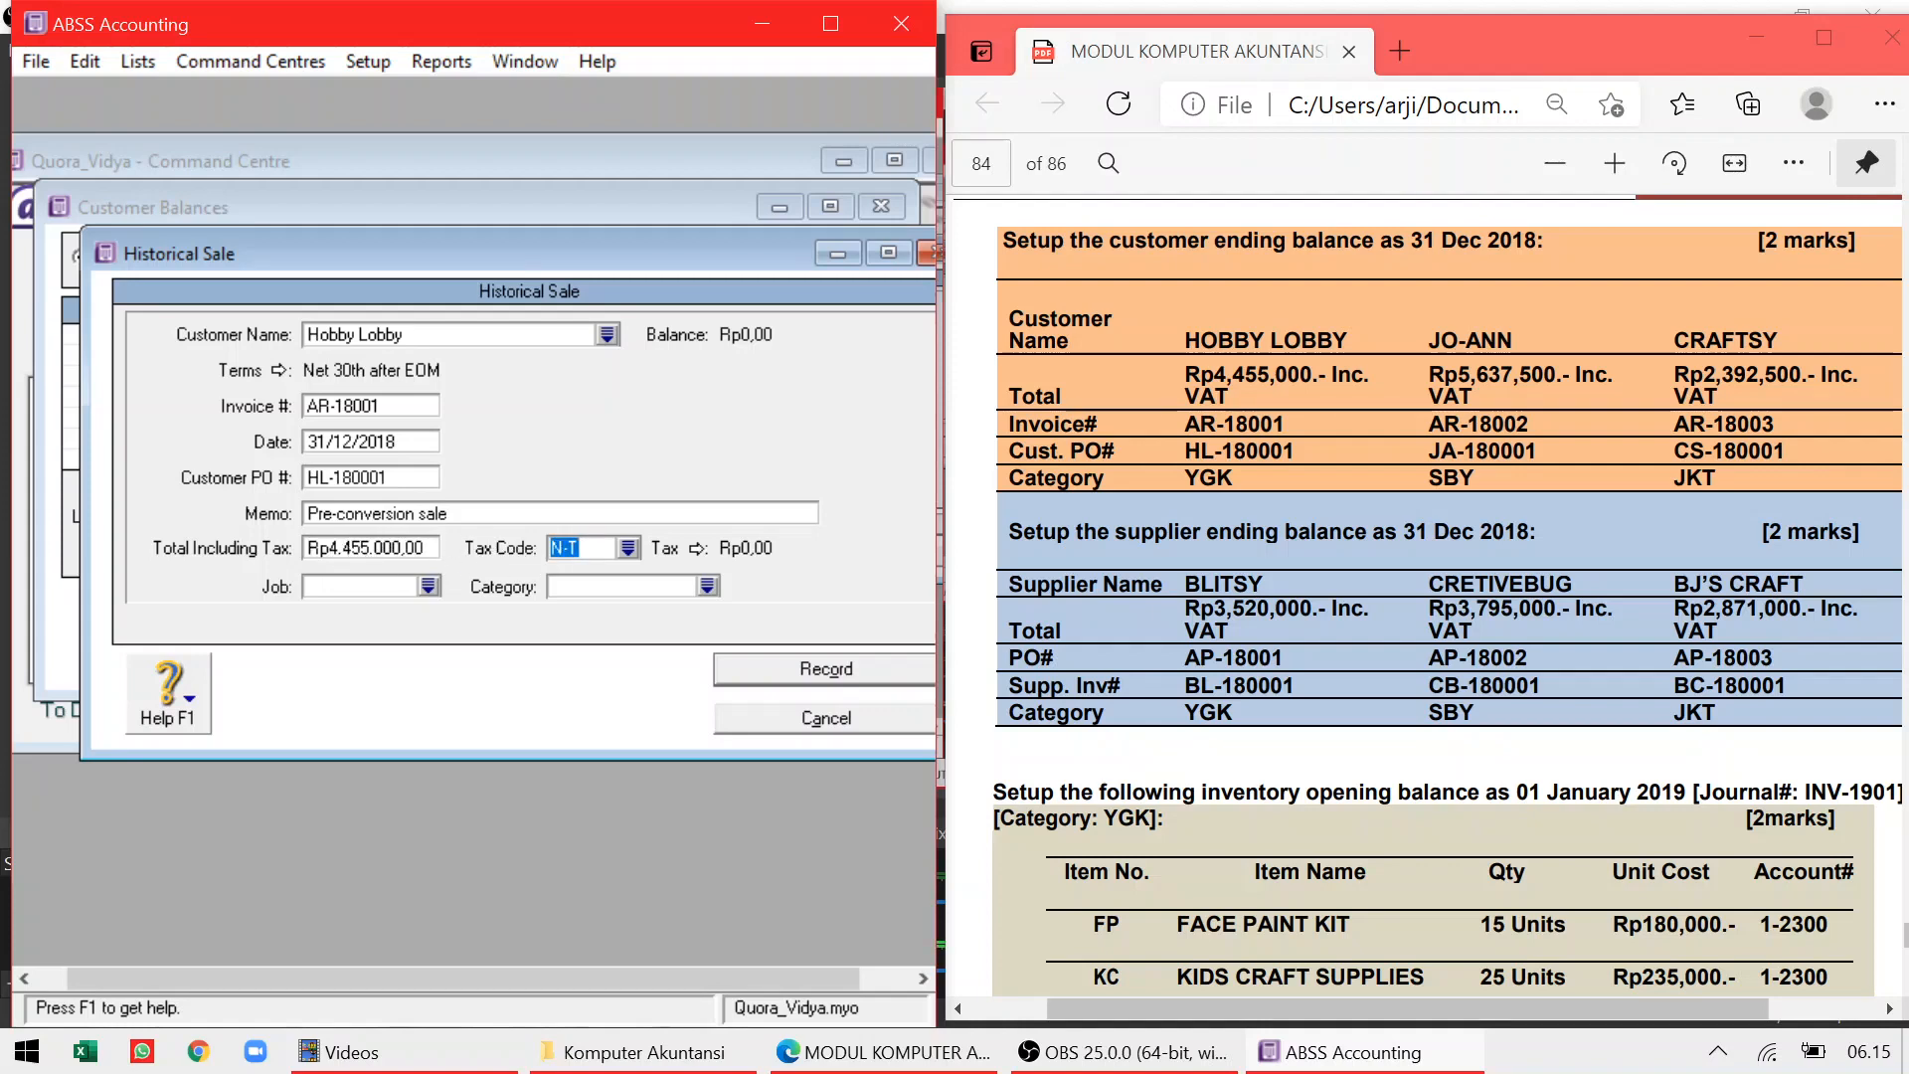
click(628, 548)
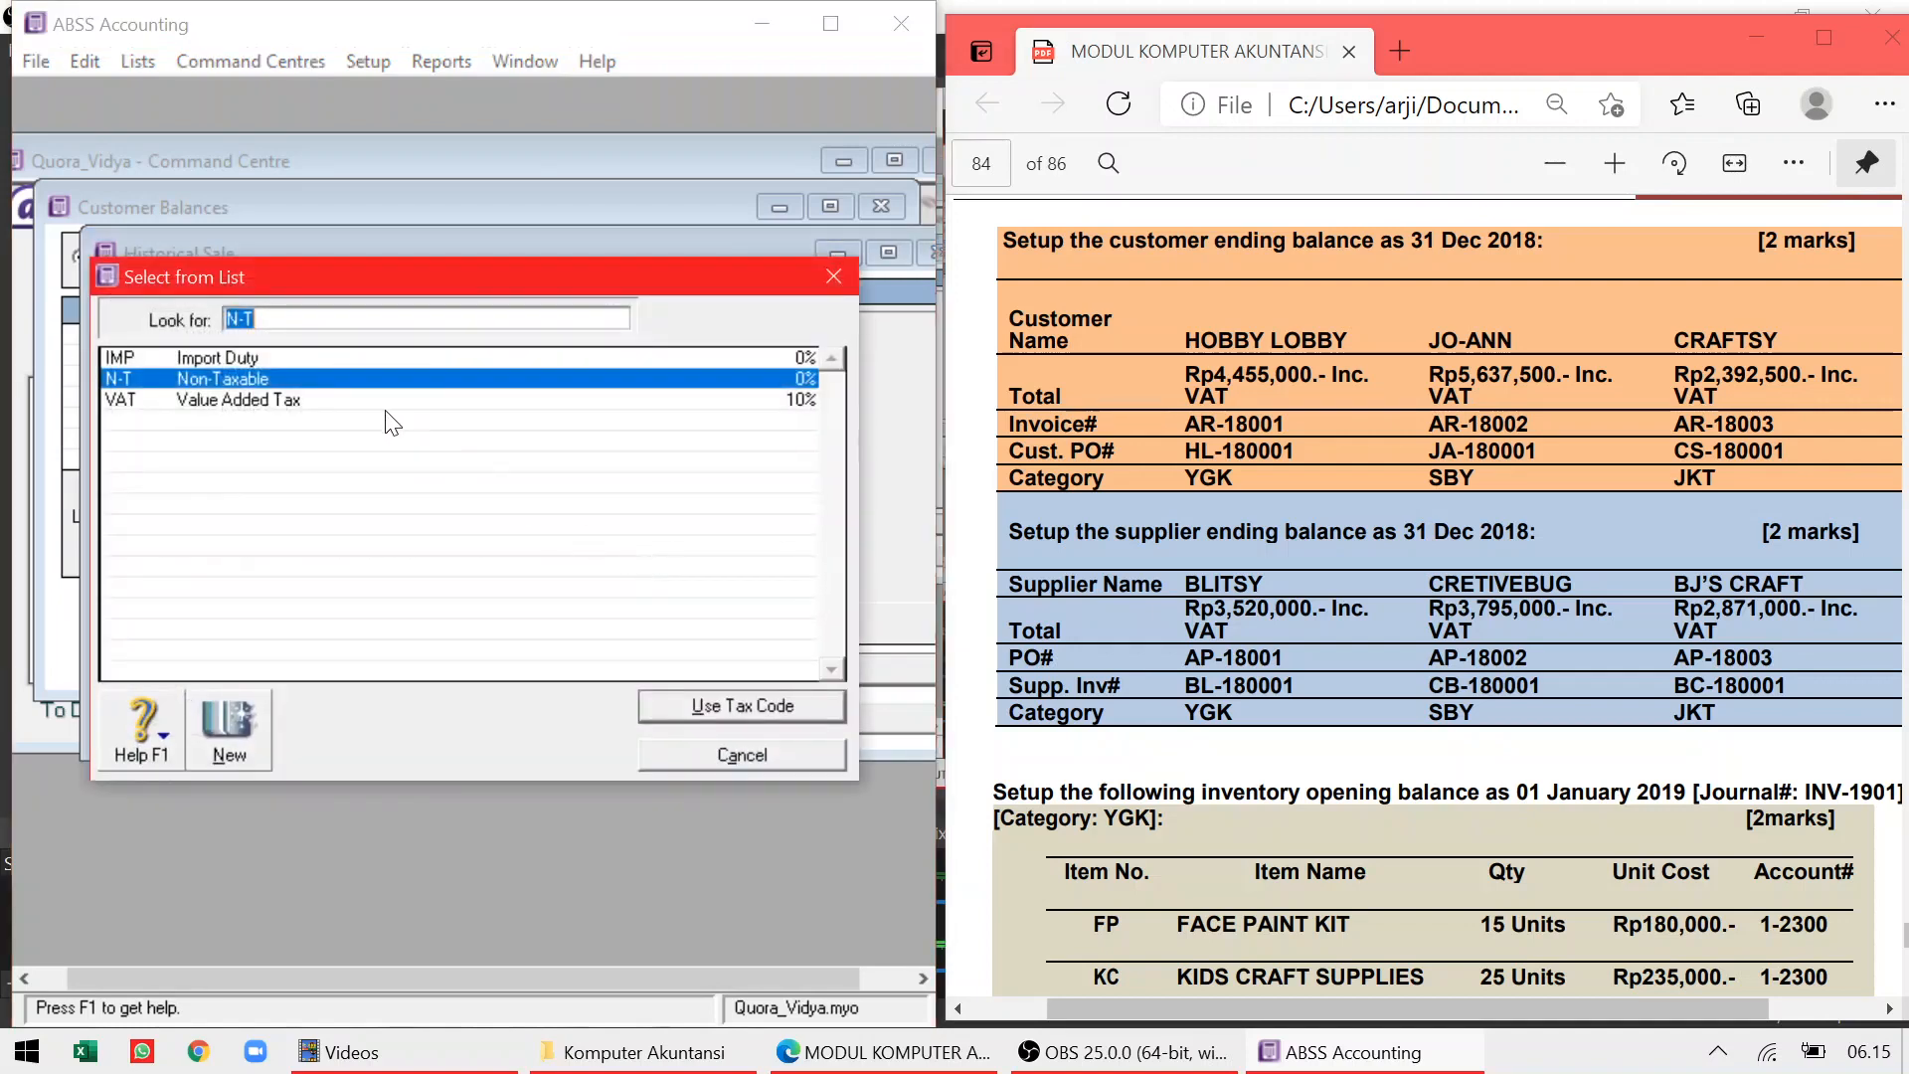
click(331, 395)
double_click(330, 399)
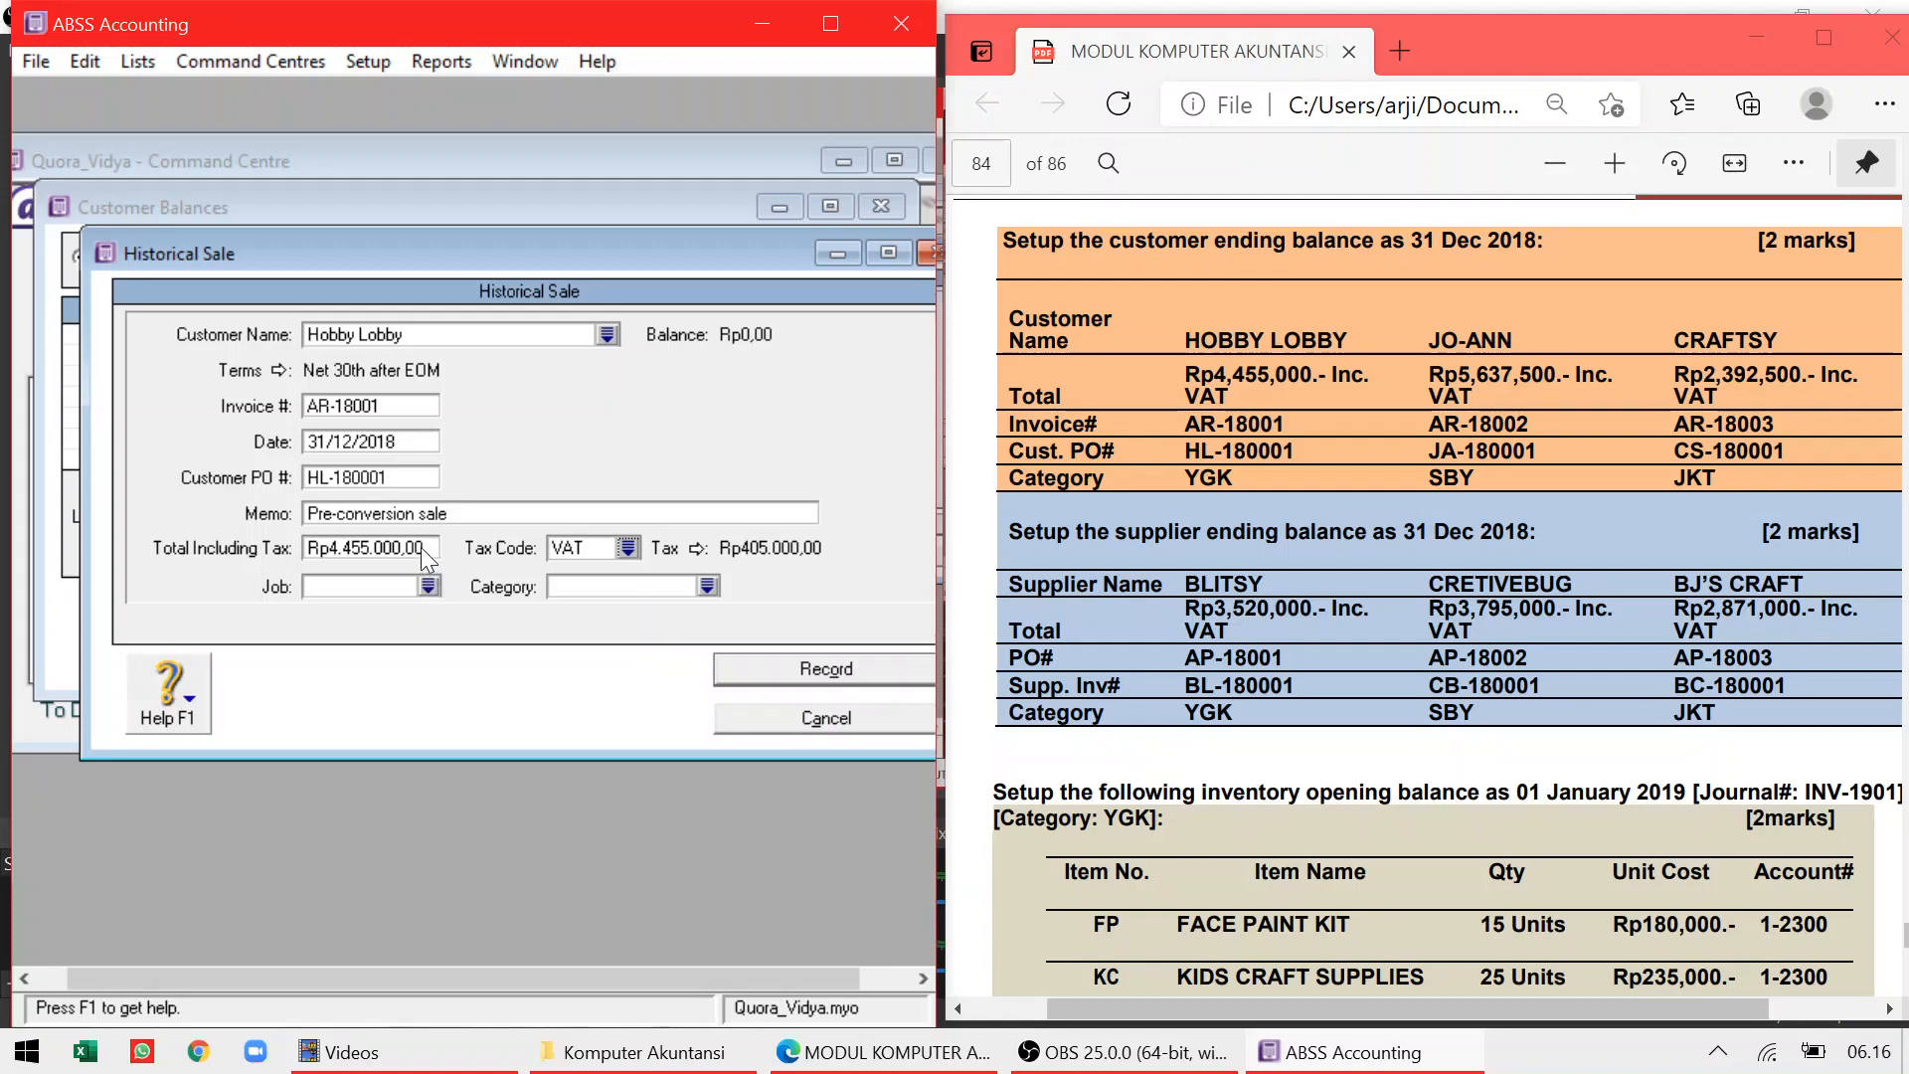
Set category YGK and record the sale despite the missing job-number warning
text(le)
click(707, 585)
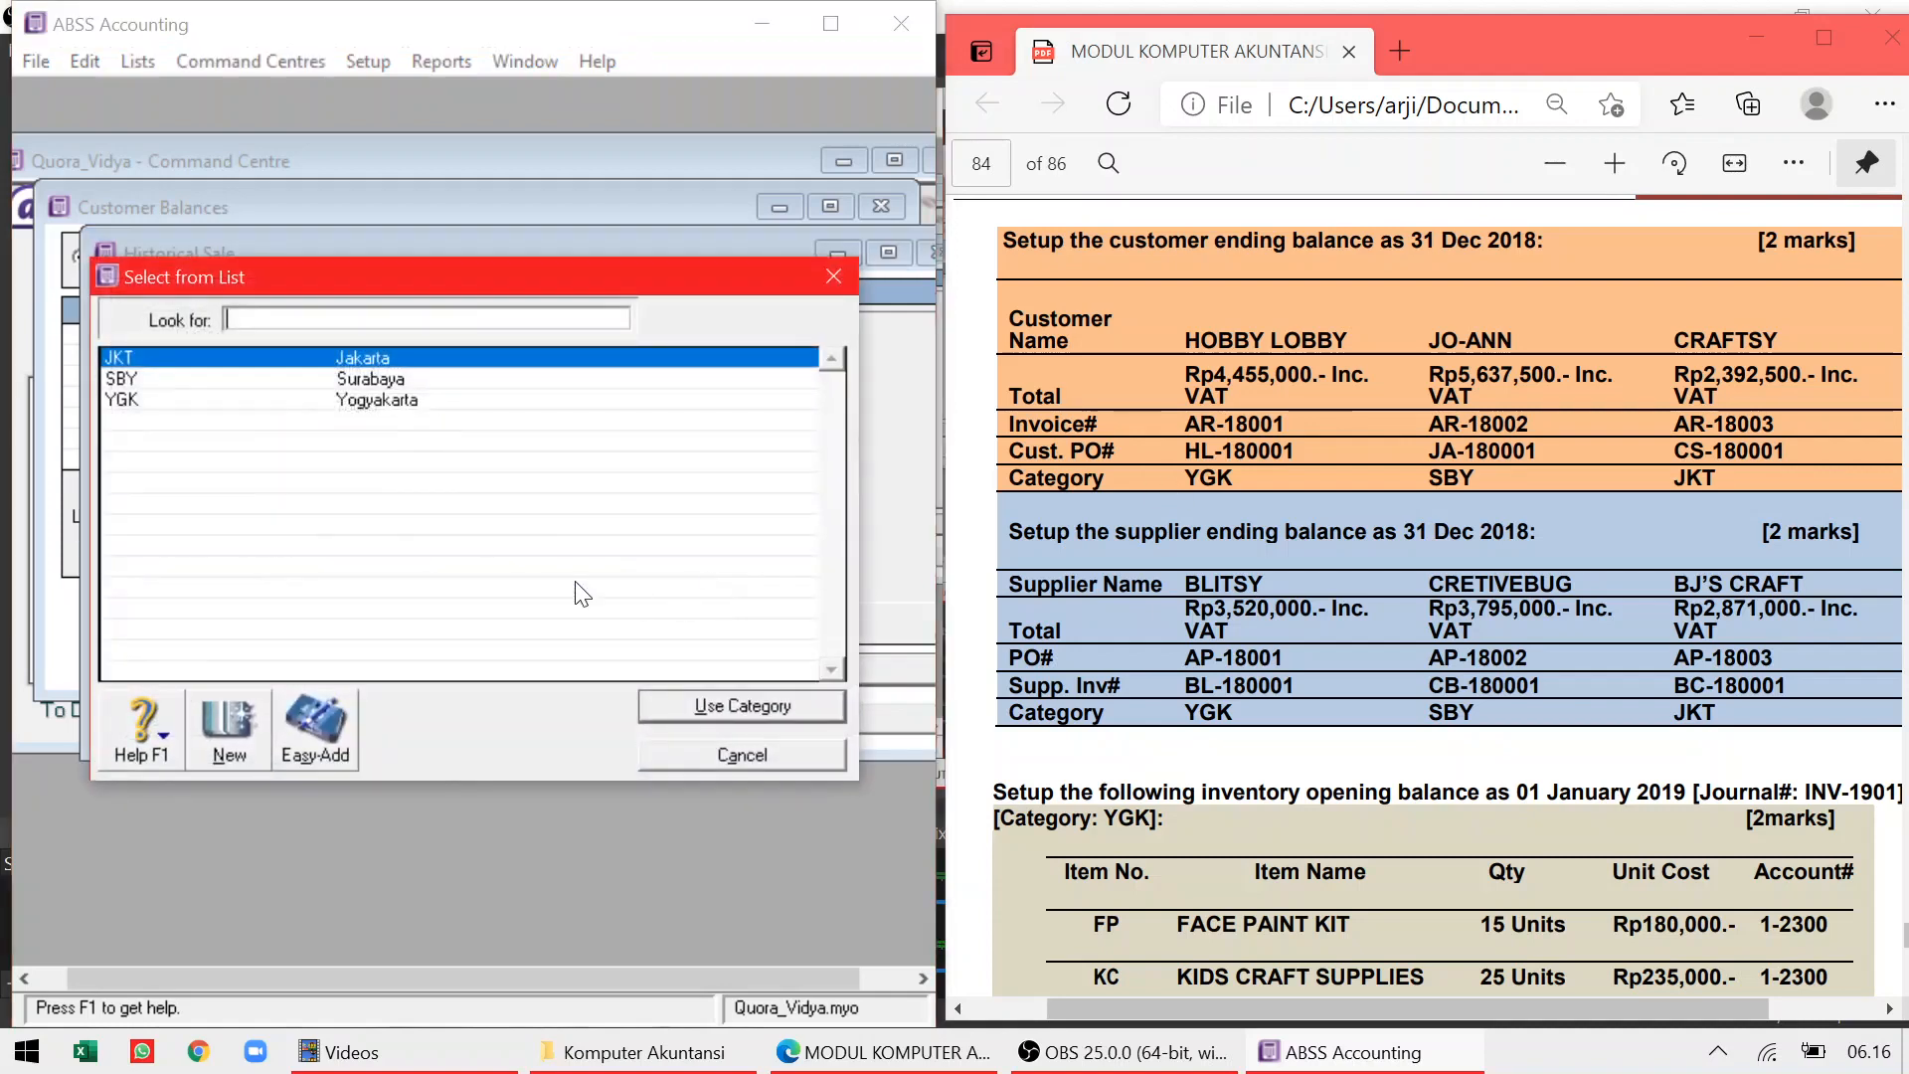
double_click(366, 402)
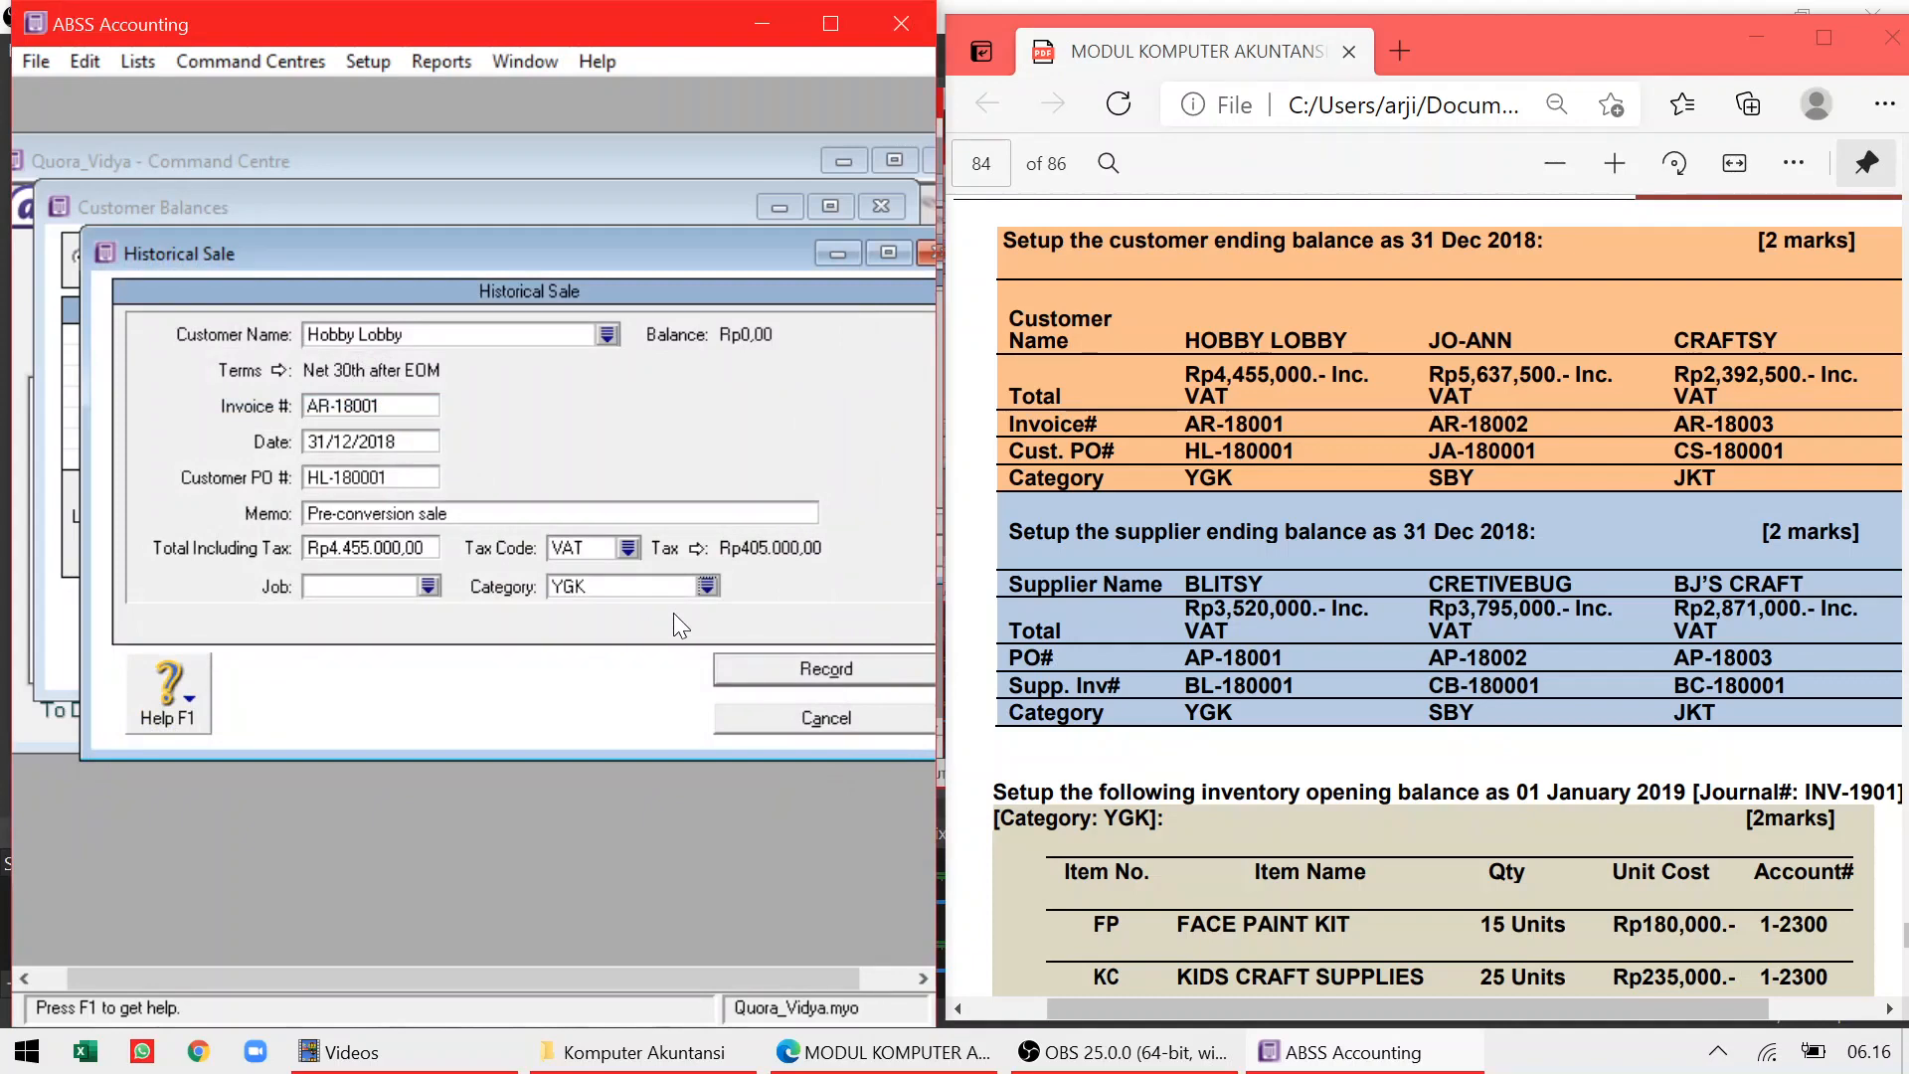
click(762, 673)
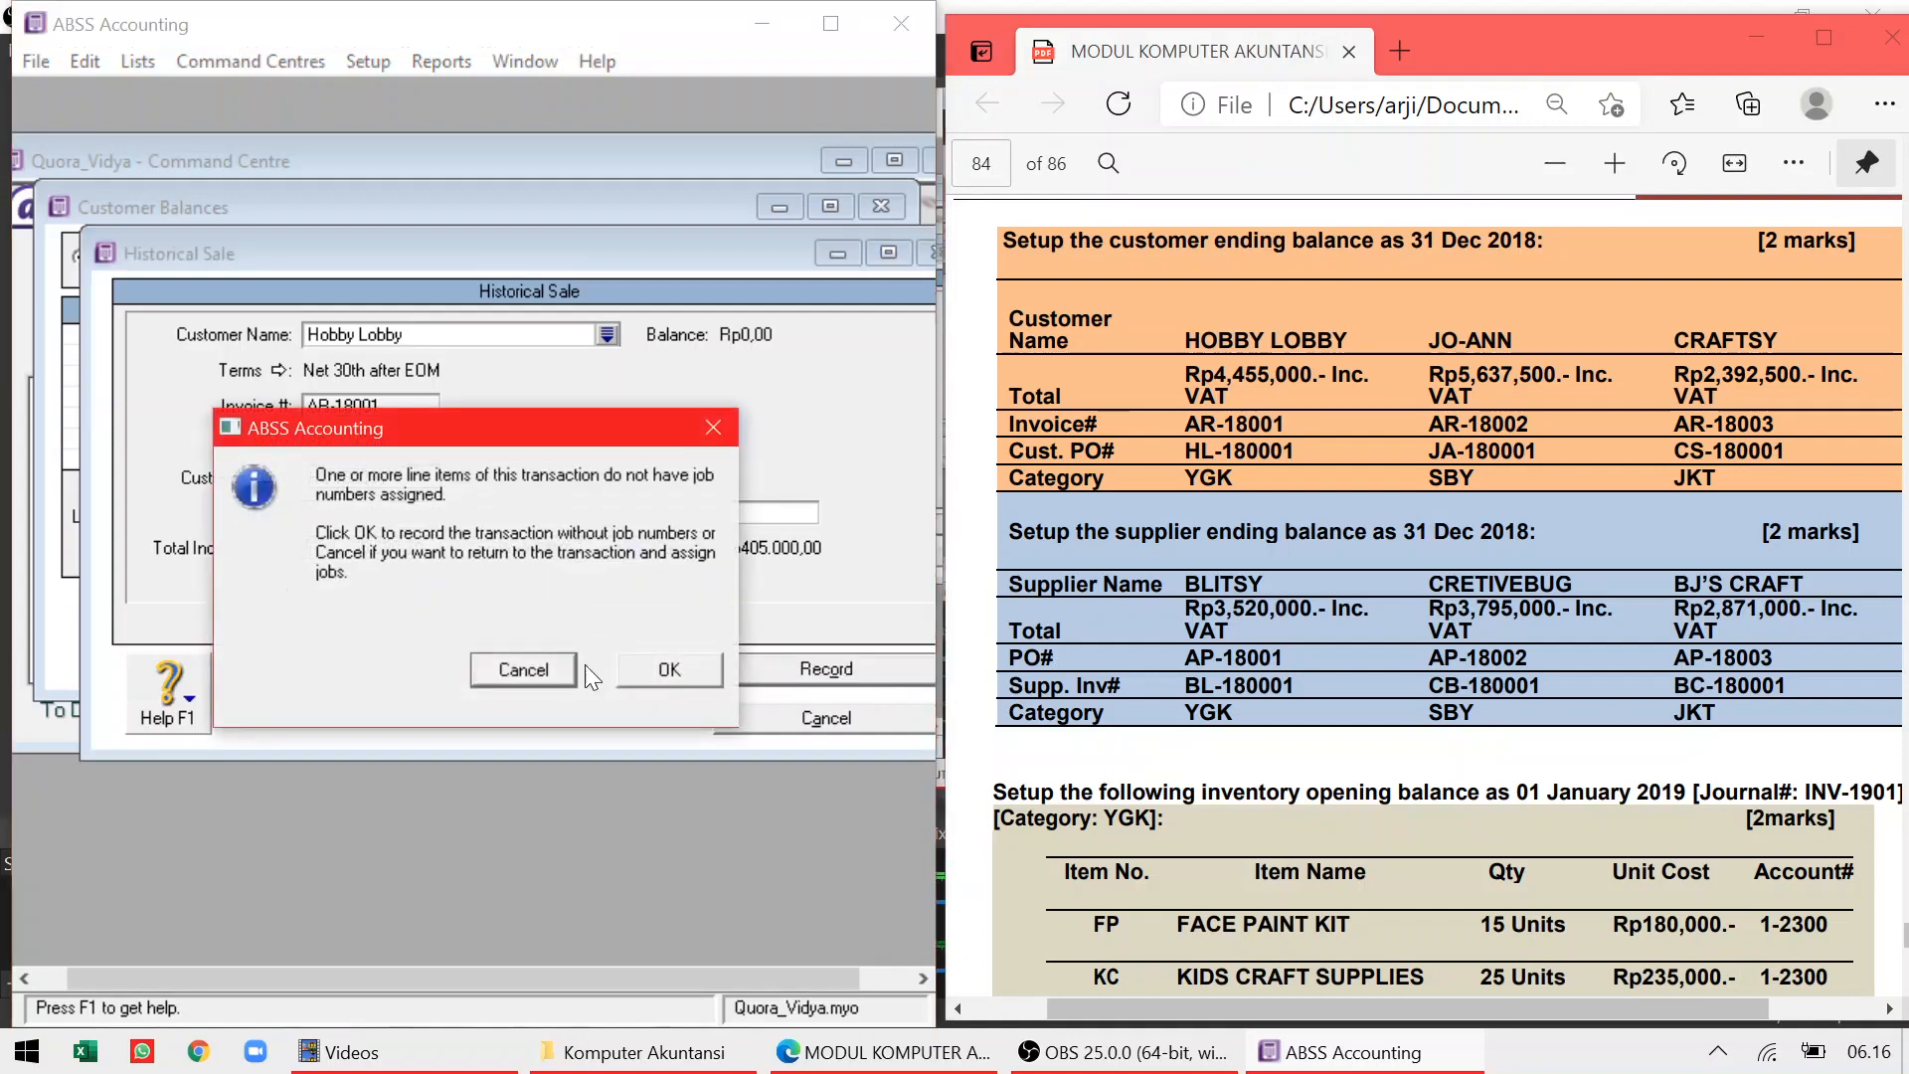
click(649, 672)
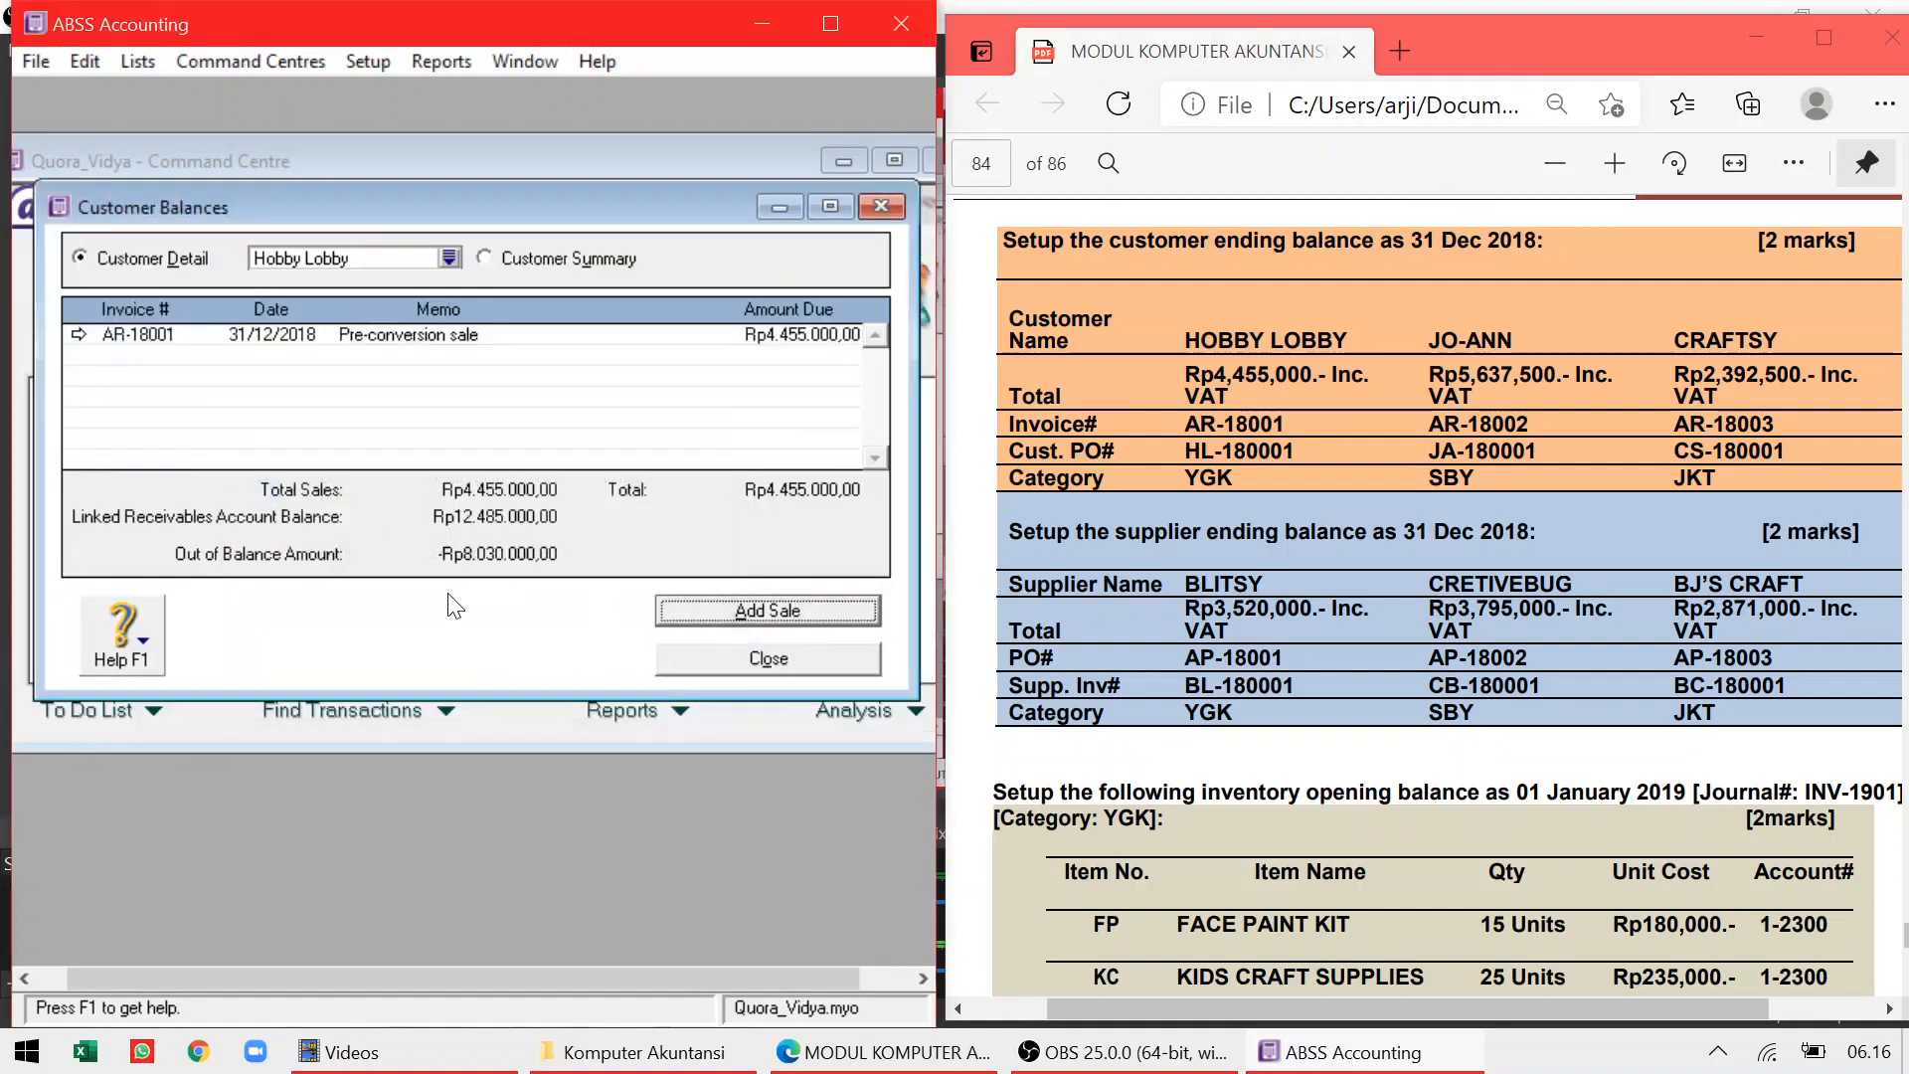
Reopen Customer Balances and start a new historical sale for Jo-Ann
click(713, 656)
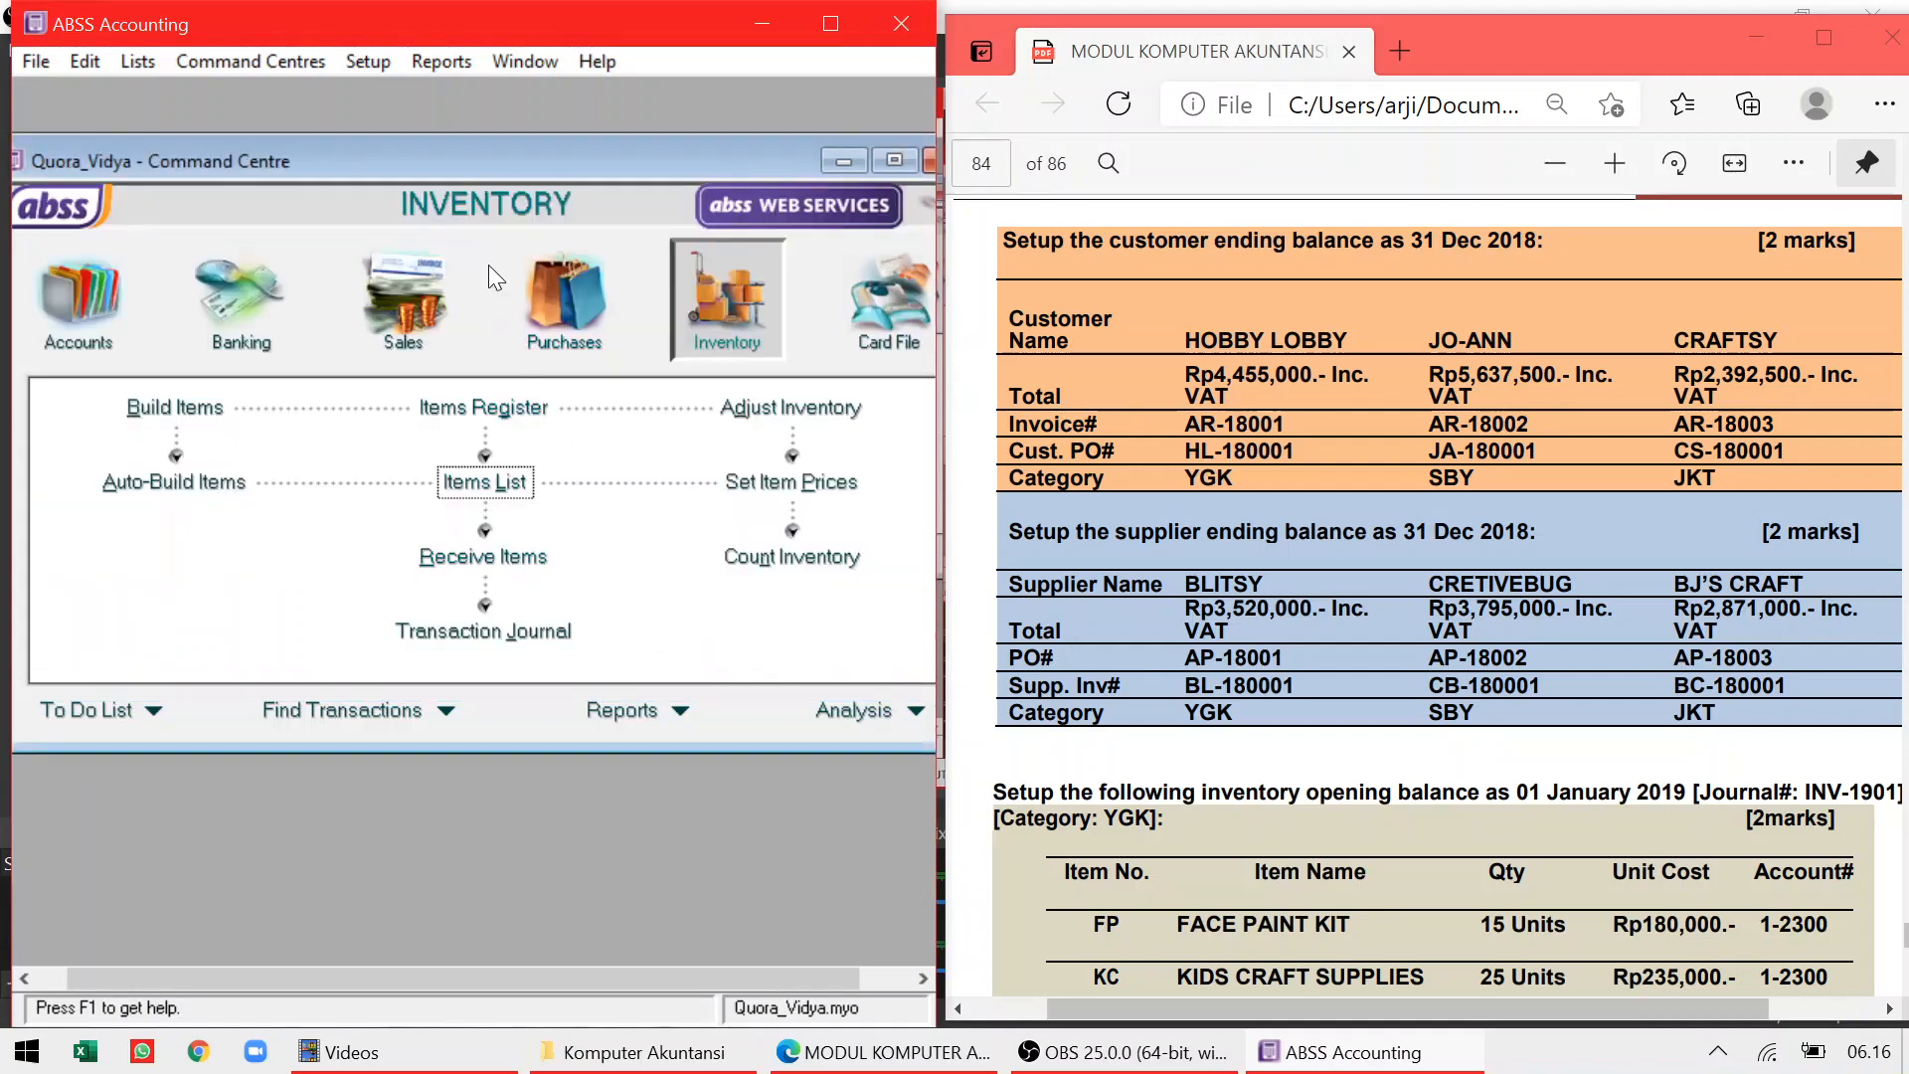
click(363, 63)
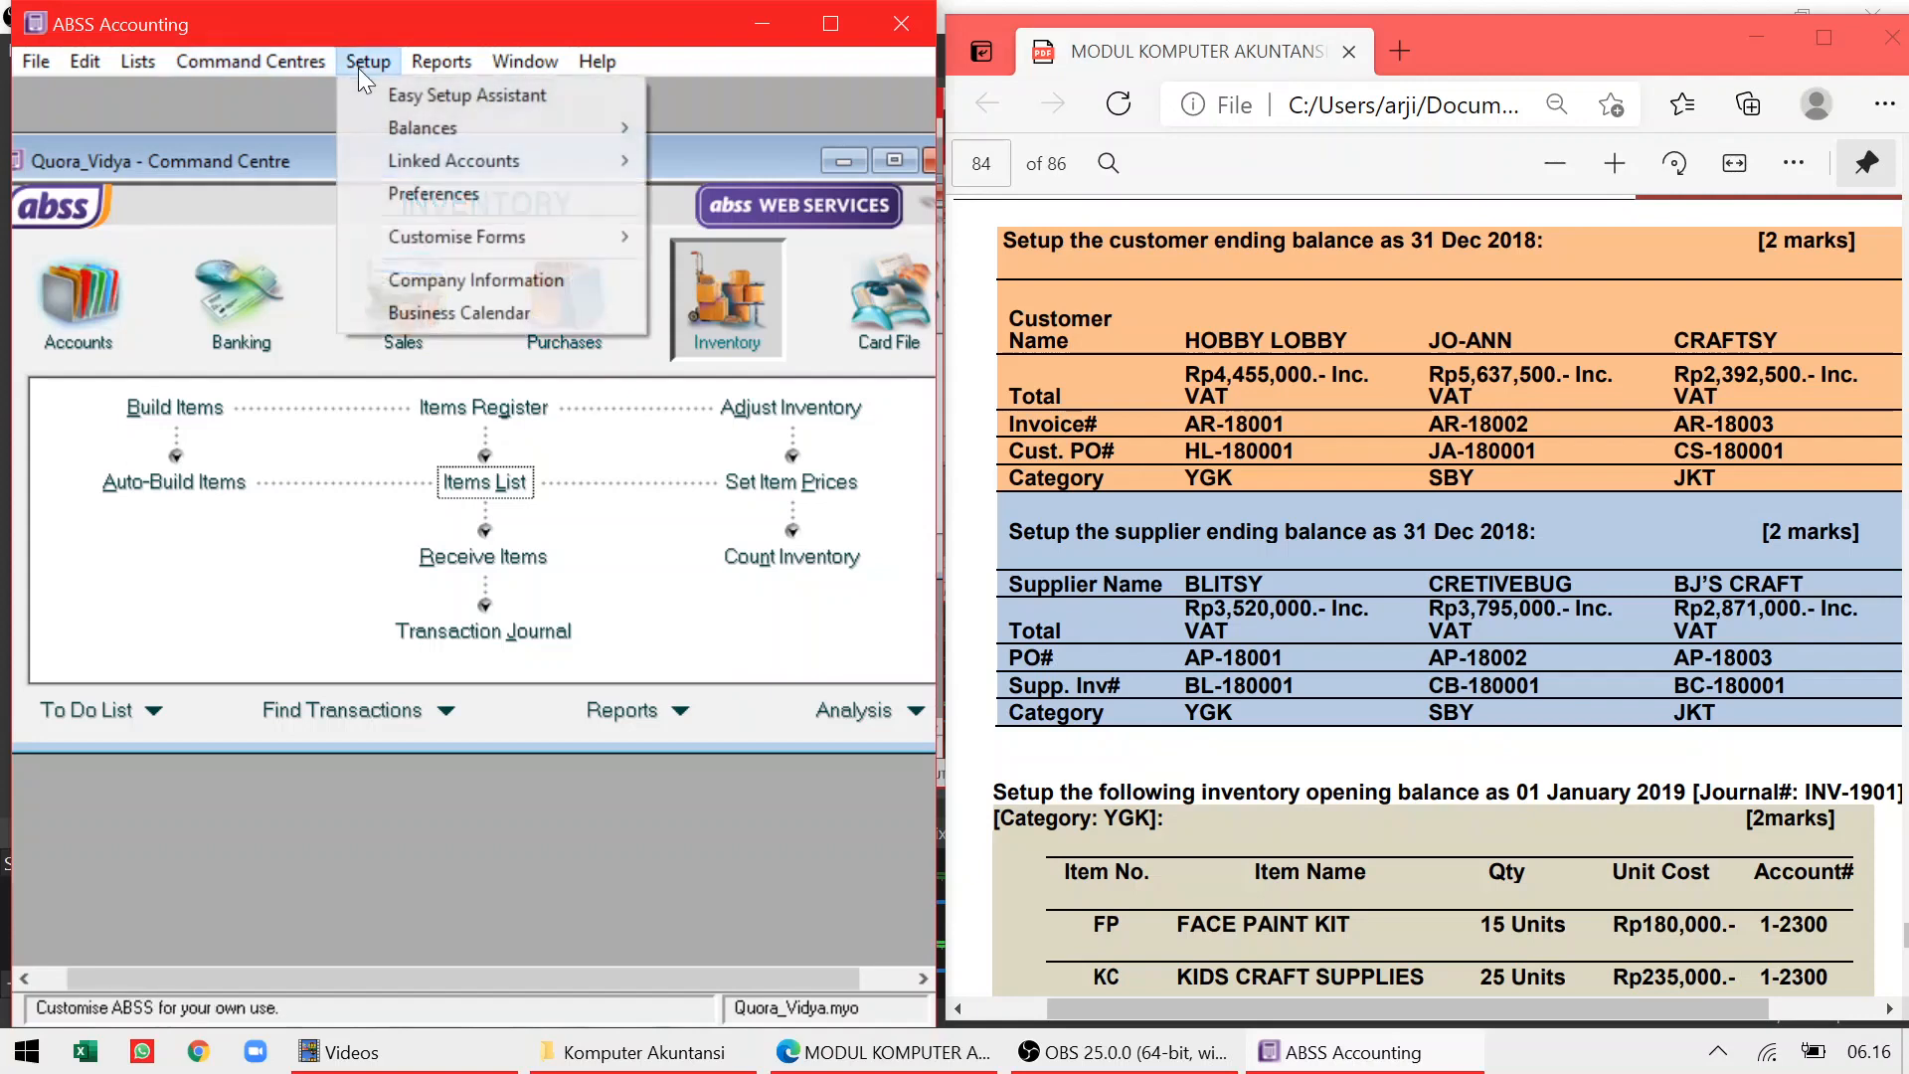
mouse_move(577, 130)
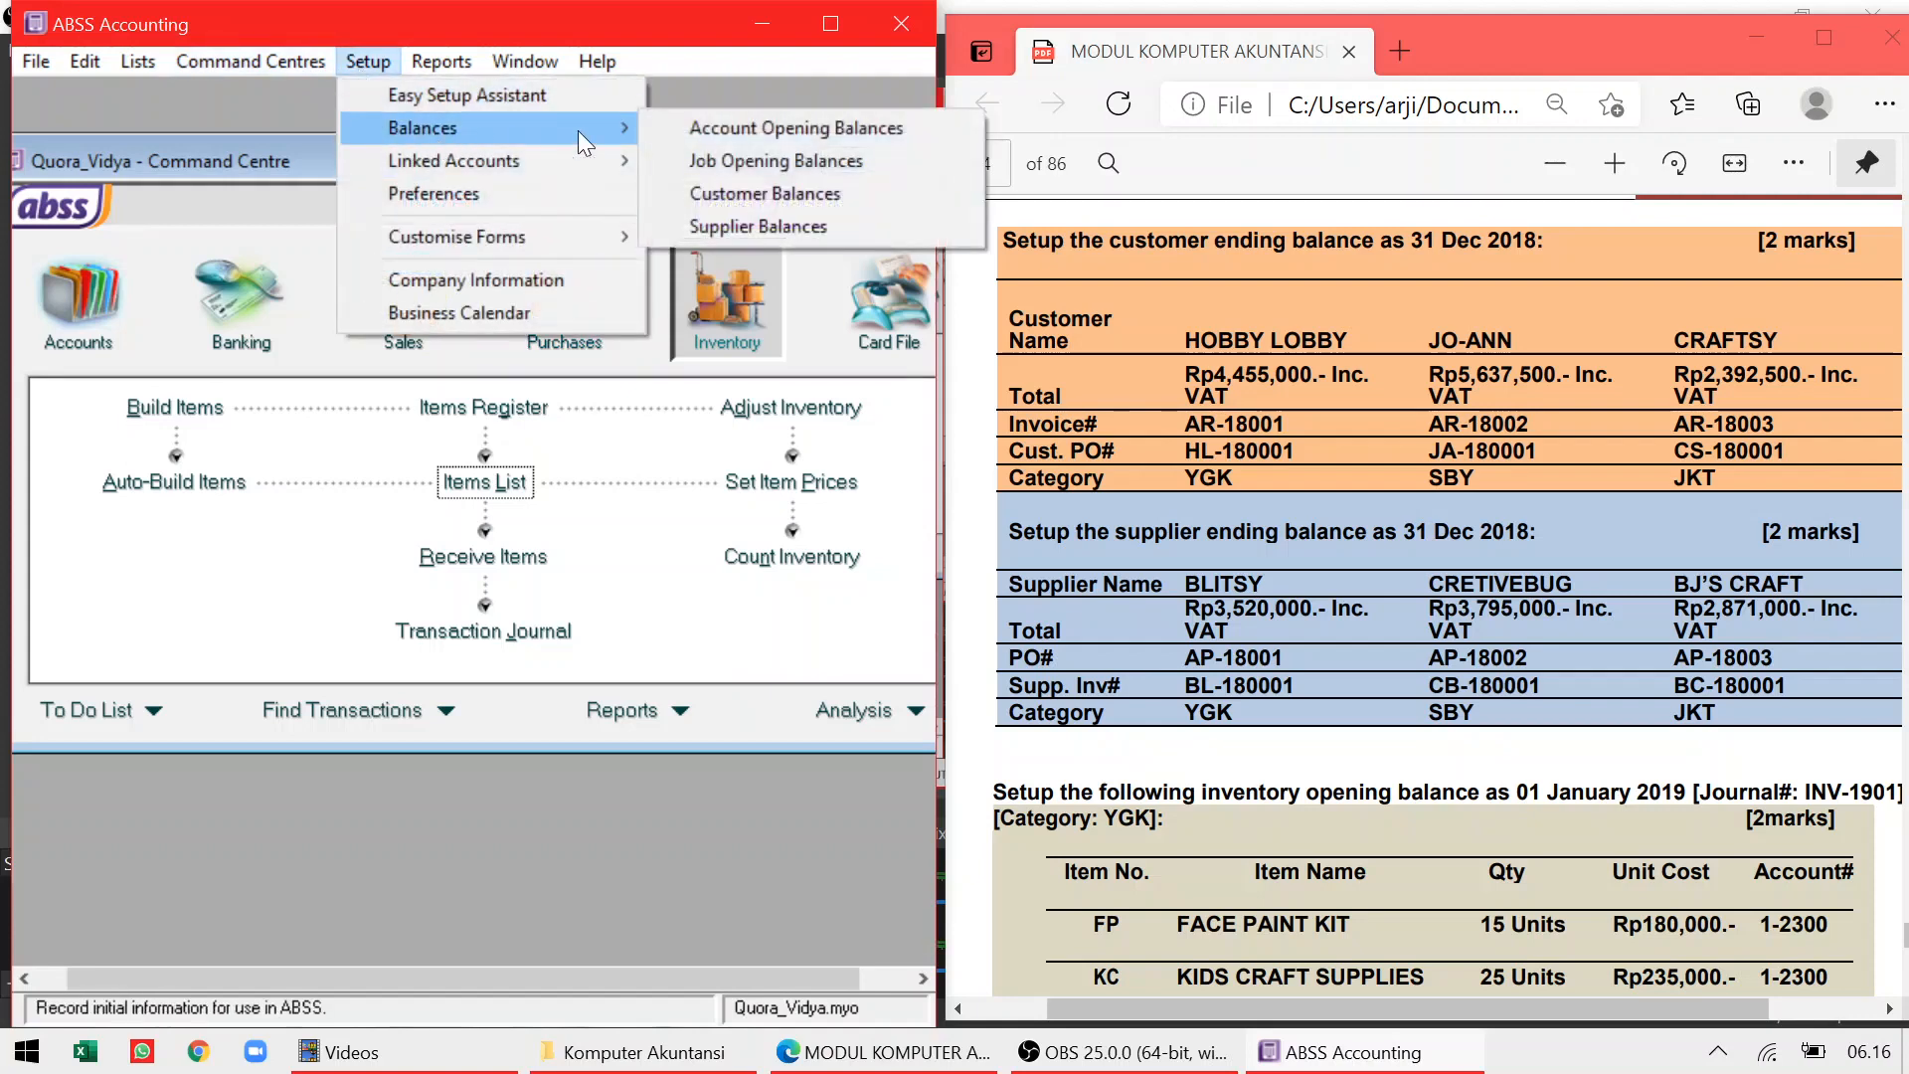
click(694, 196)
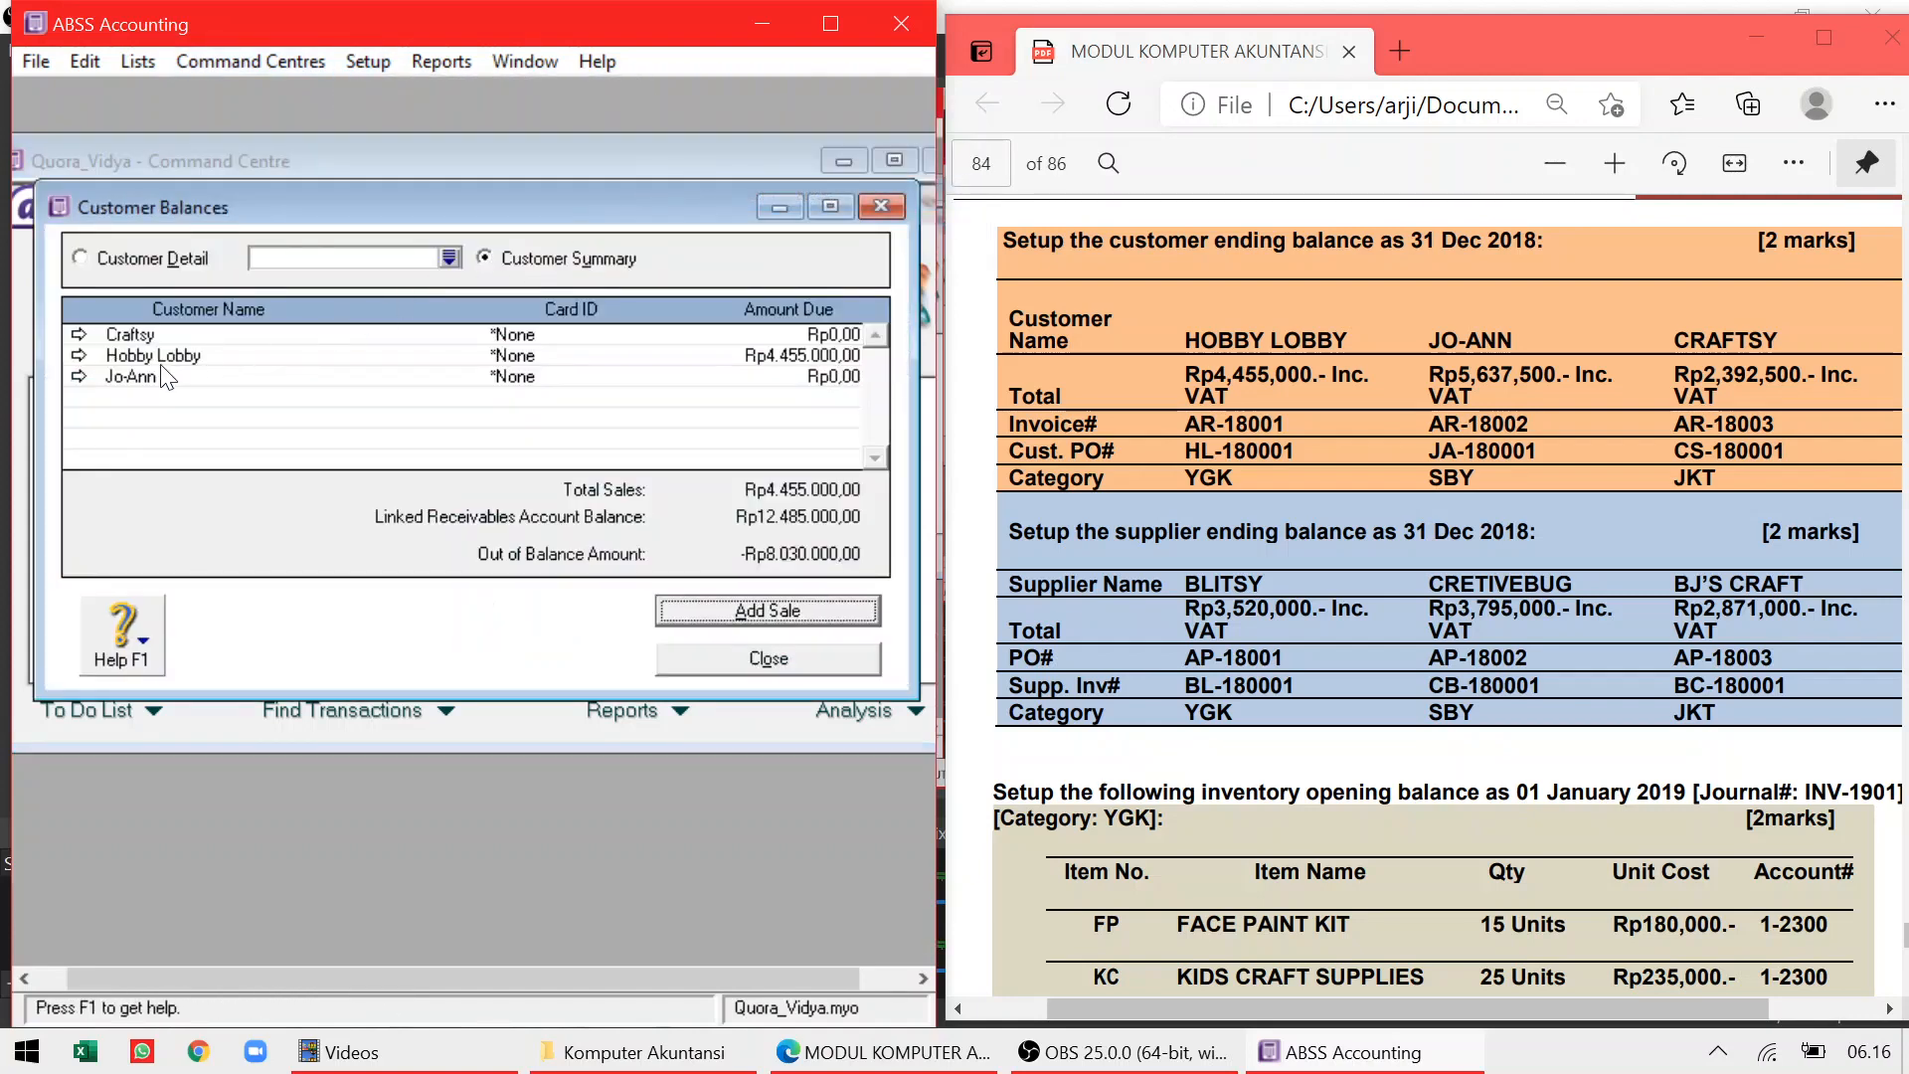
click(79, 376)
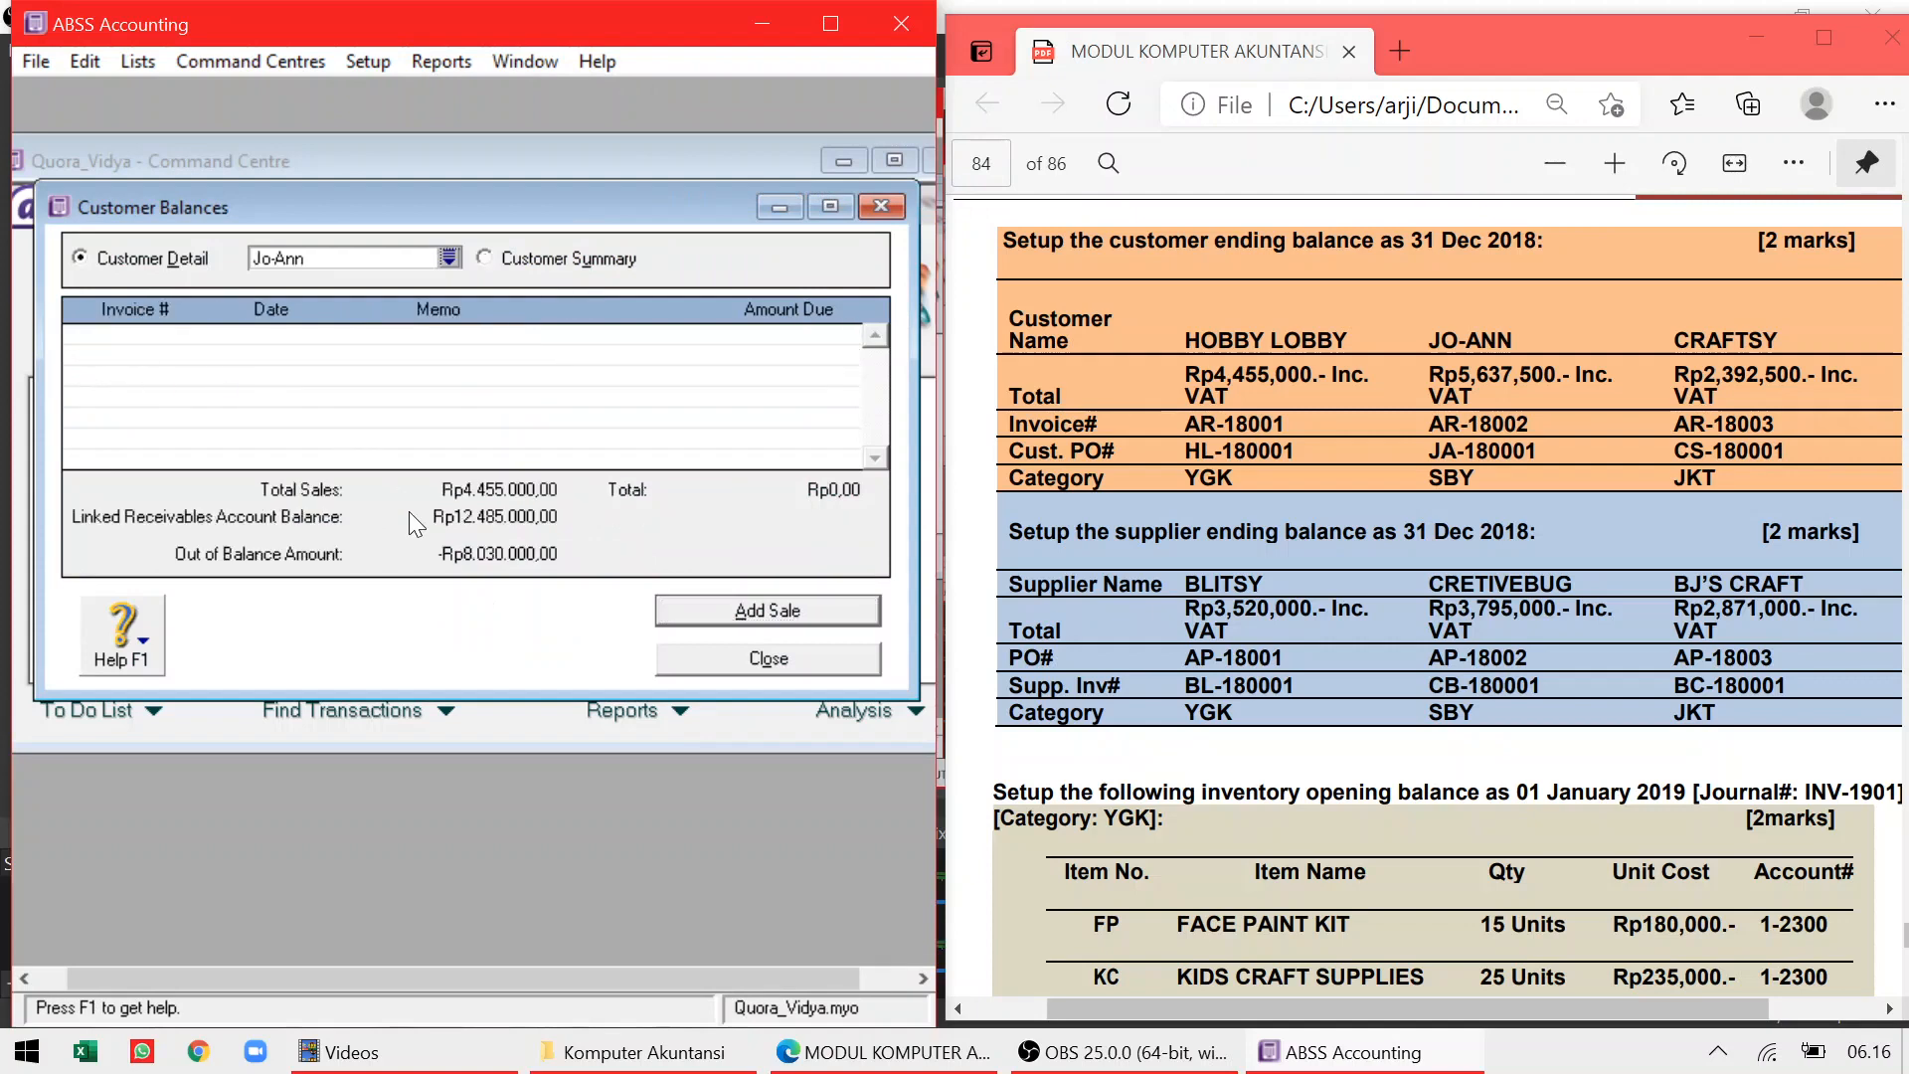
click(701, 611)
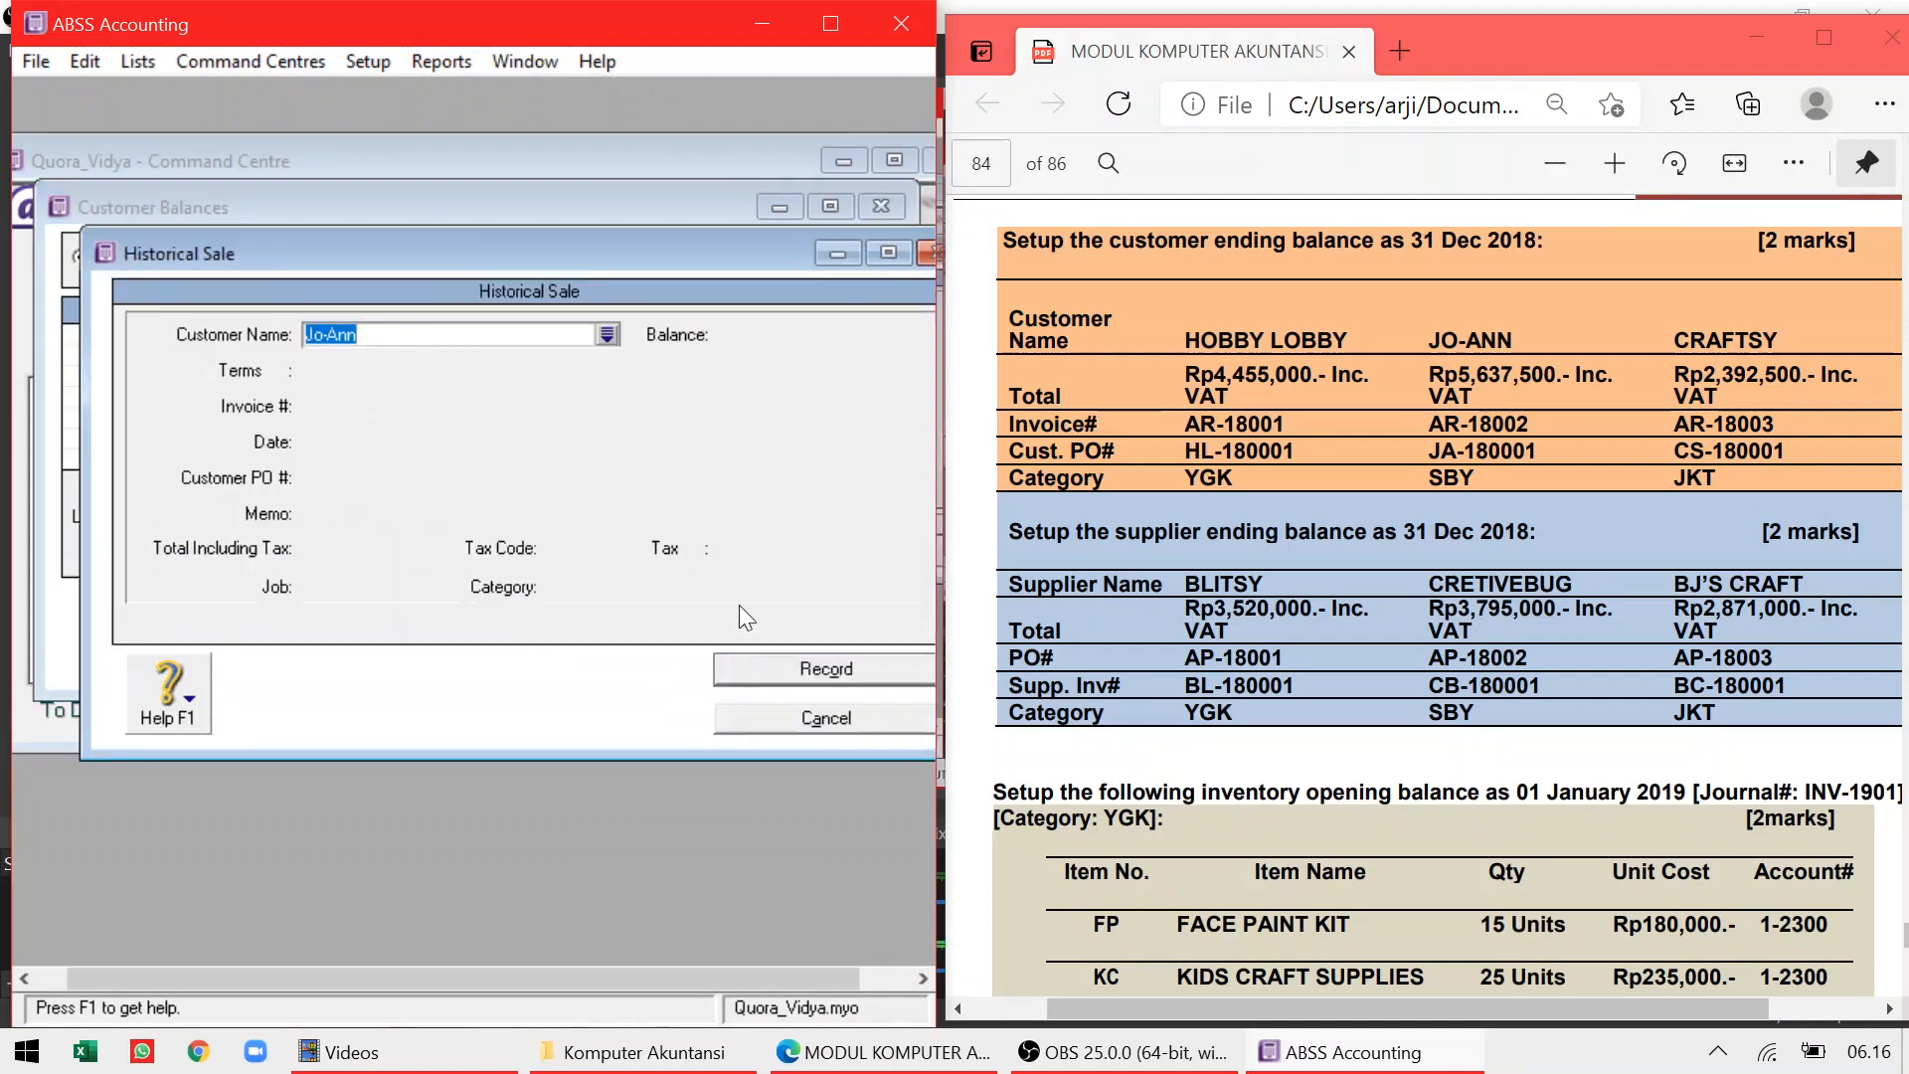
key(Tab)
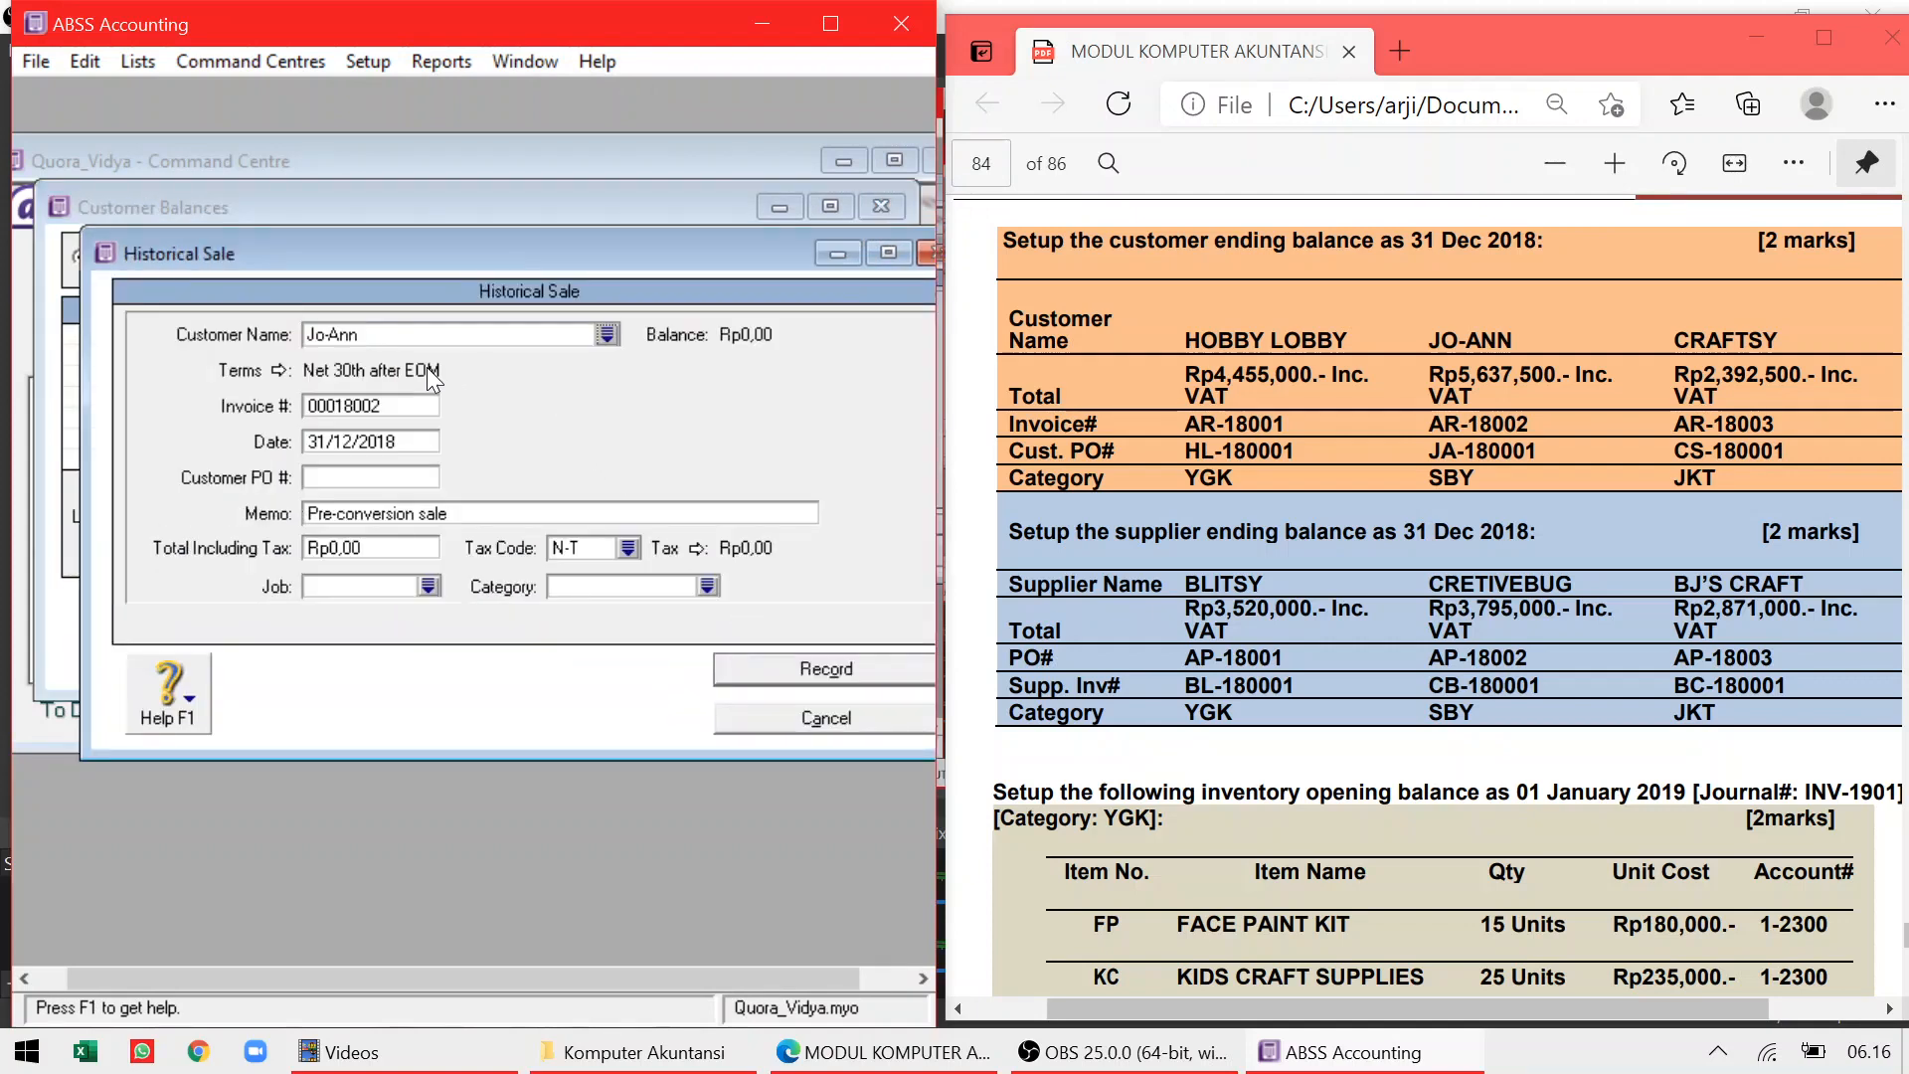
Enter invoice number AR-18002 and customer PO JA-180001, keeping the default date
click(373, 409)
text(AR-18002)
key(Tab)
key(Tab)
text(JA-180001)
key(Tab)
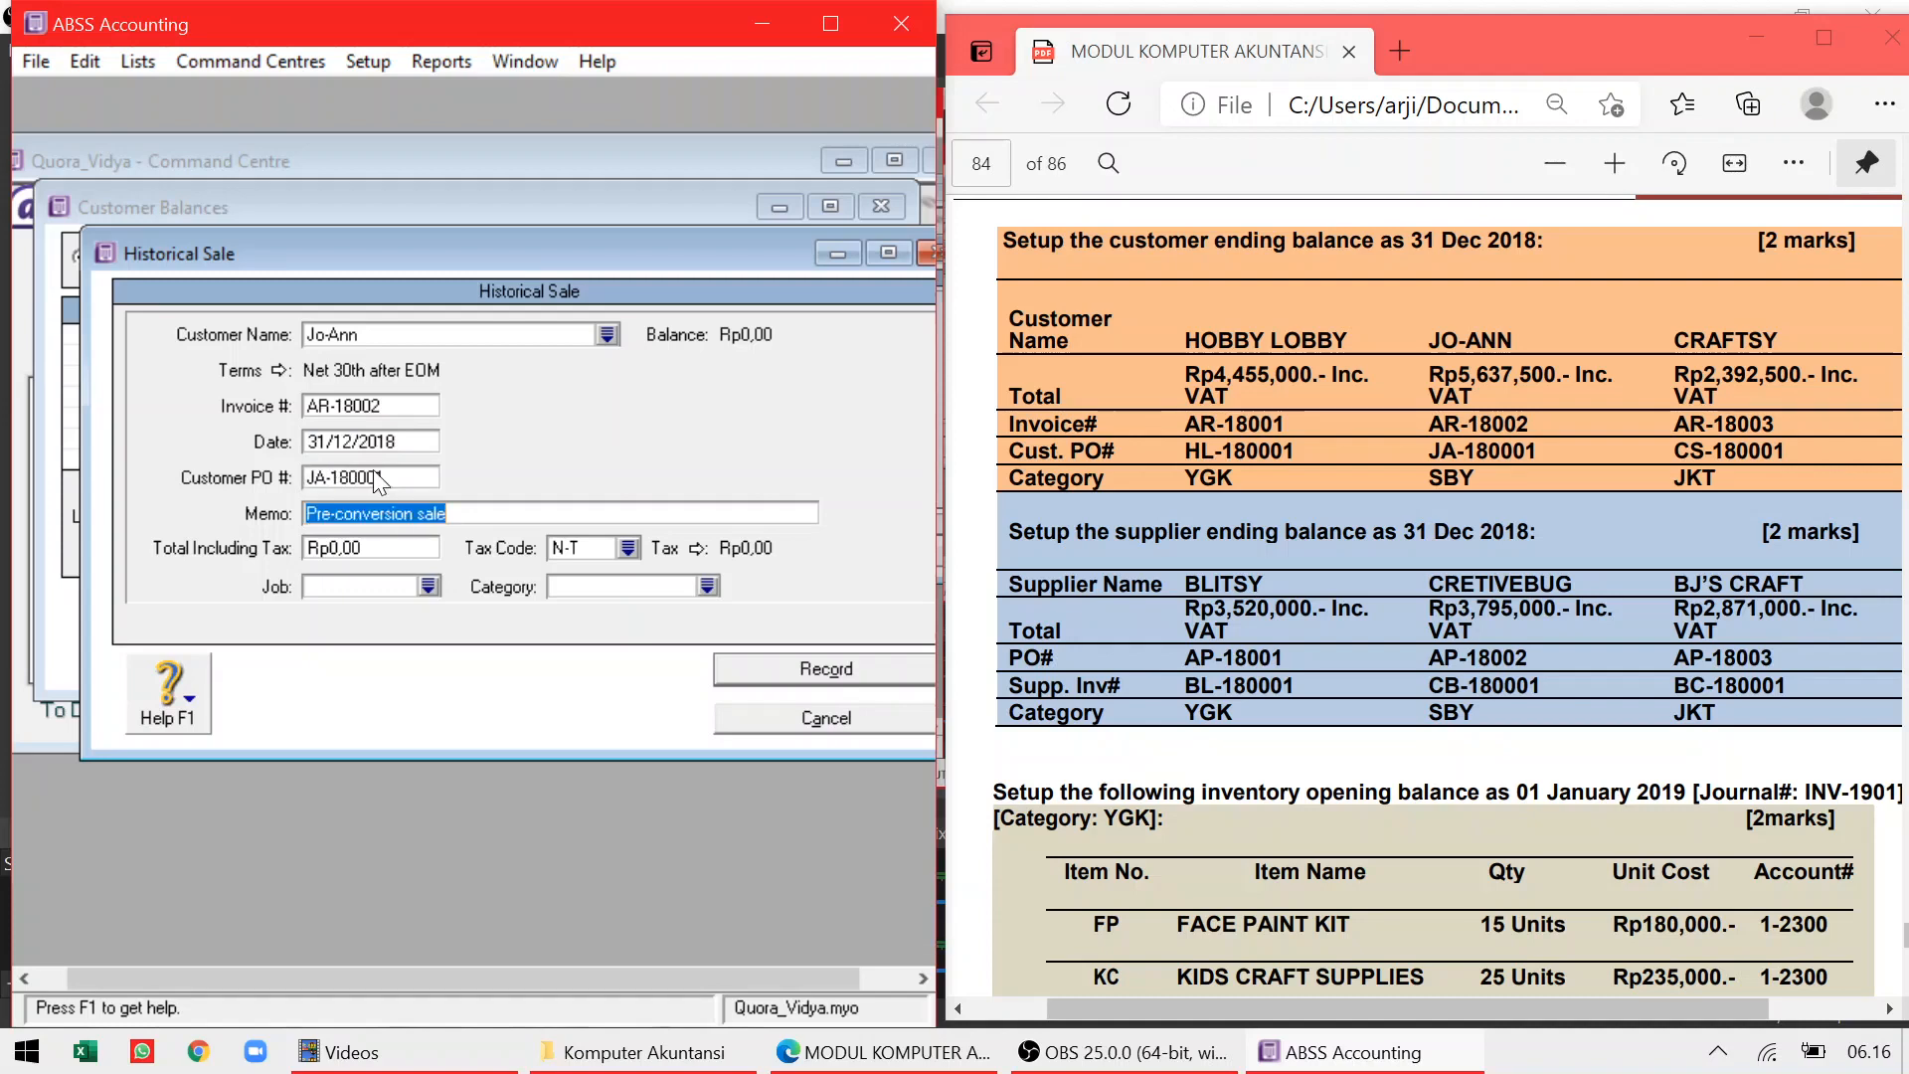
key(Tab)
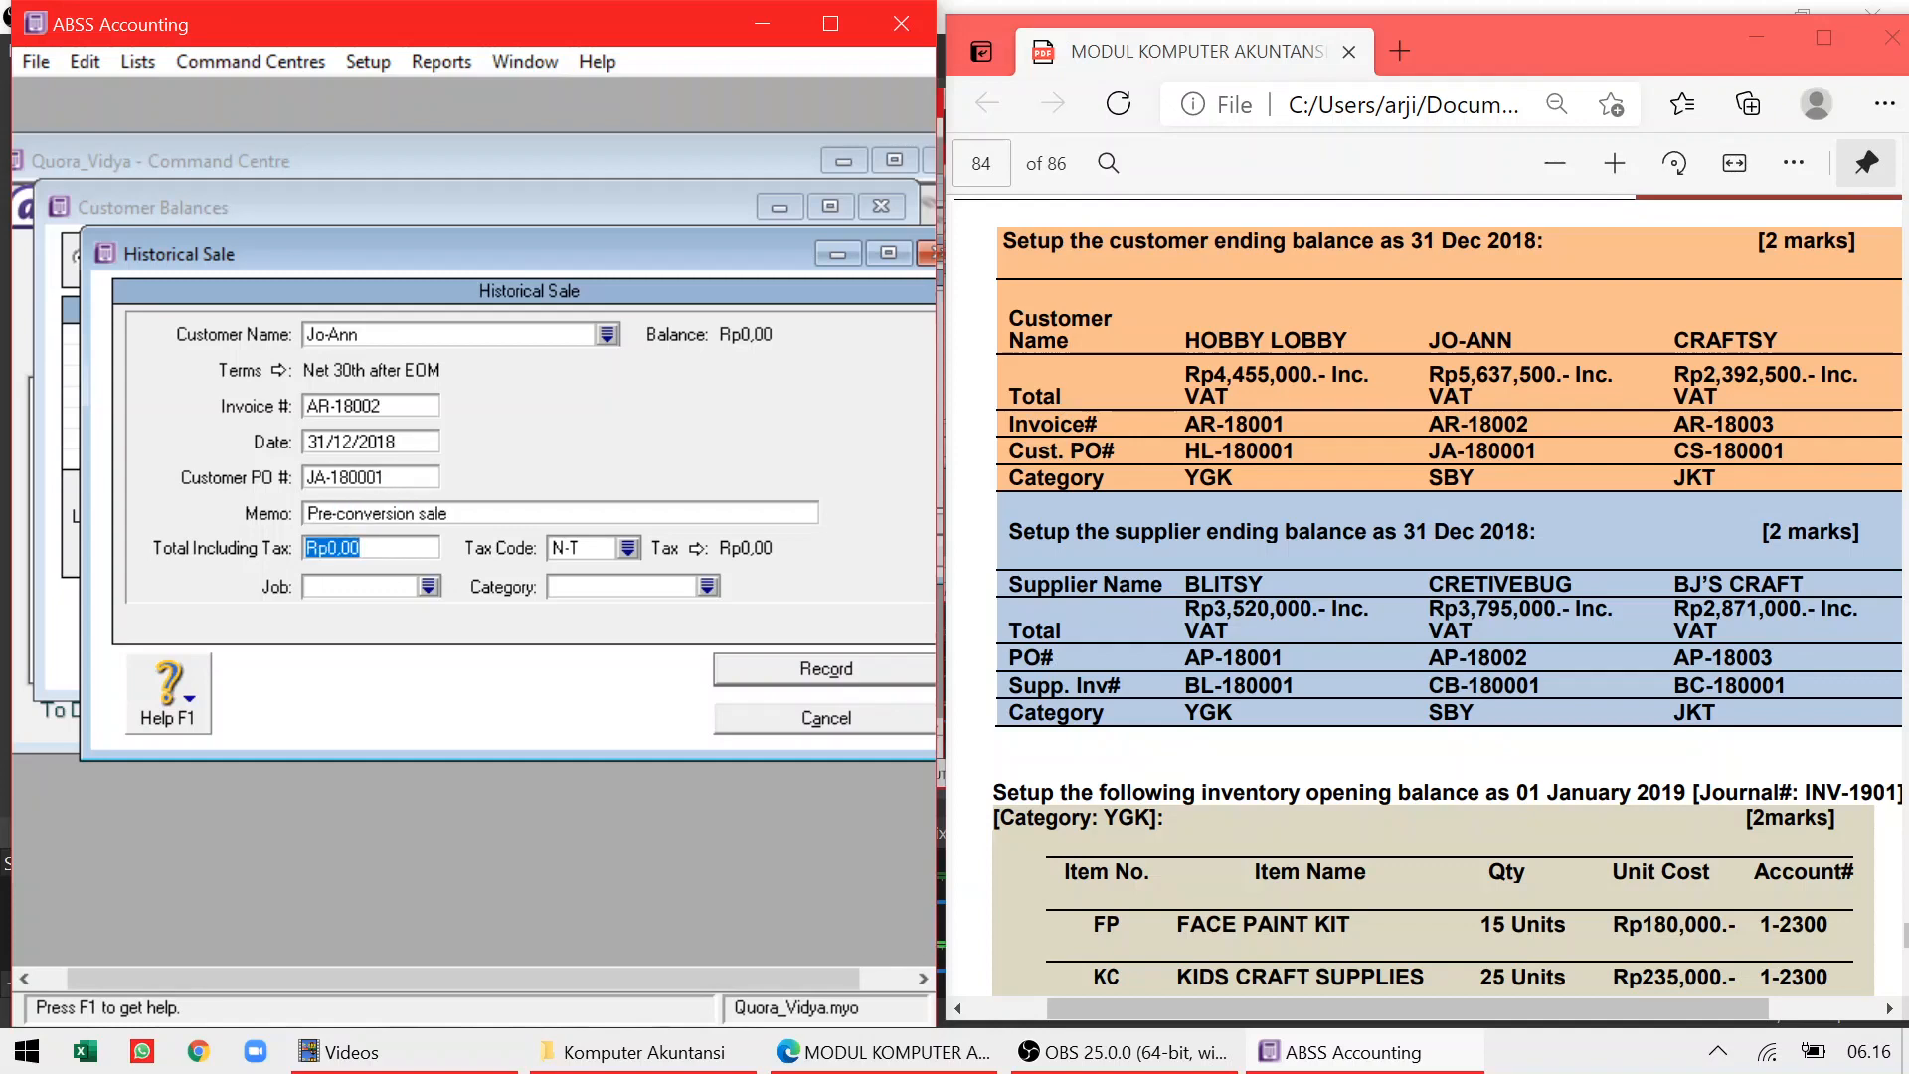
Enter the total of Rp5.637.500 with the VAT tax code
text(5637500)
key(Tab)
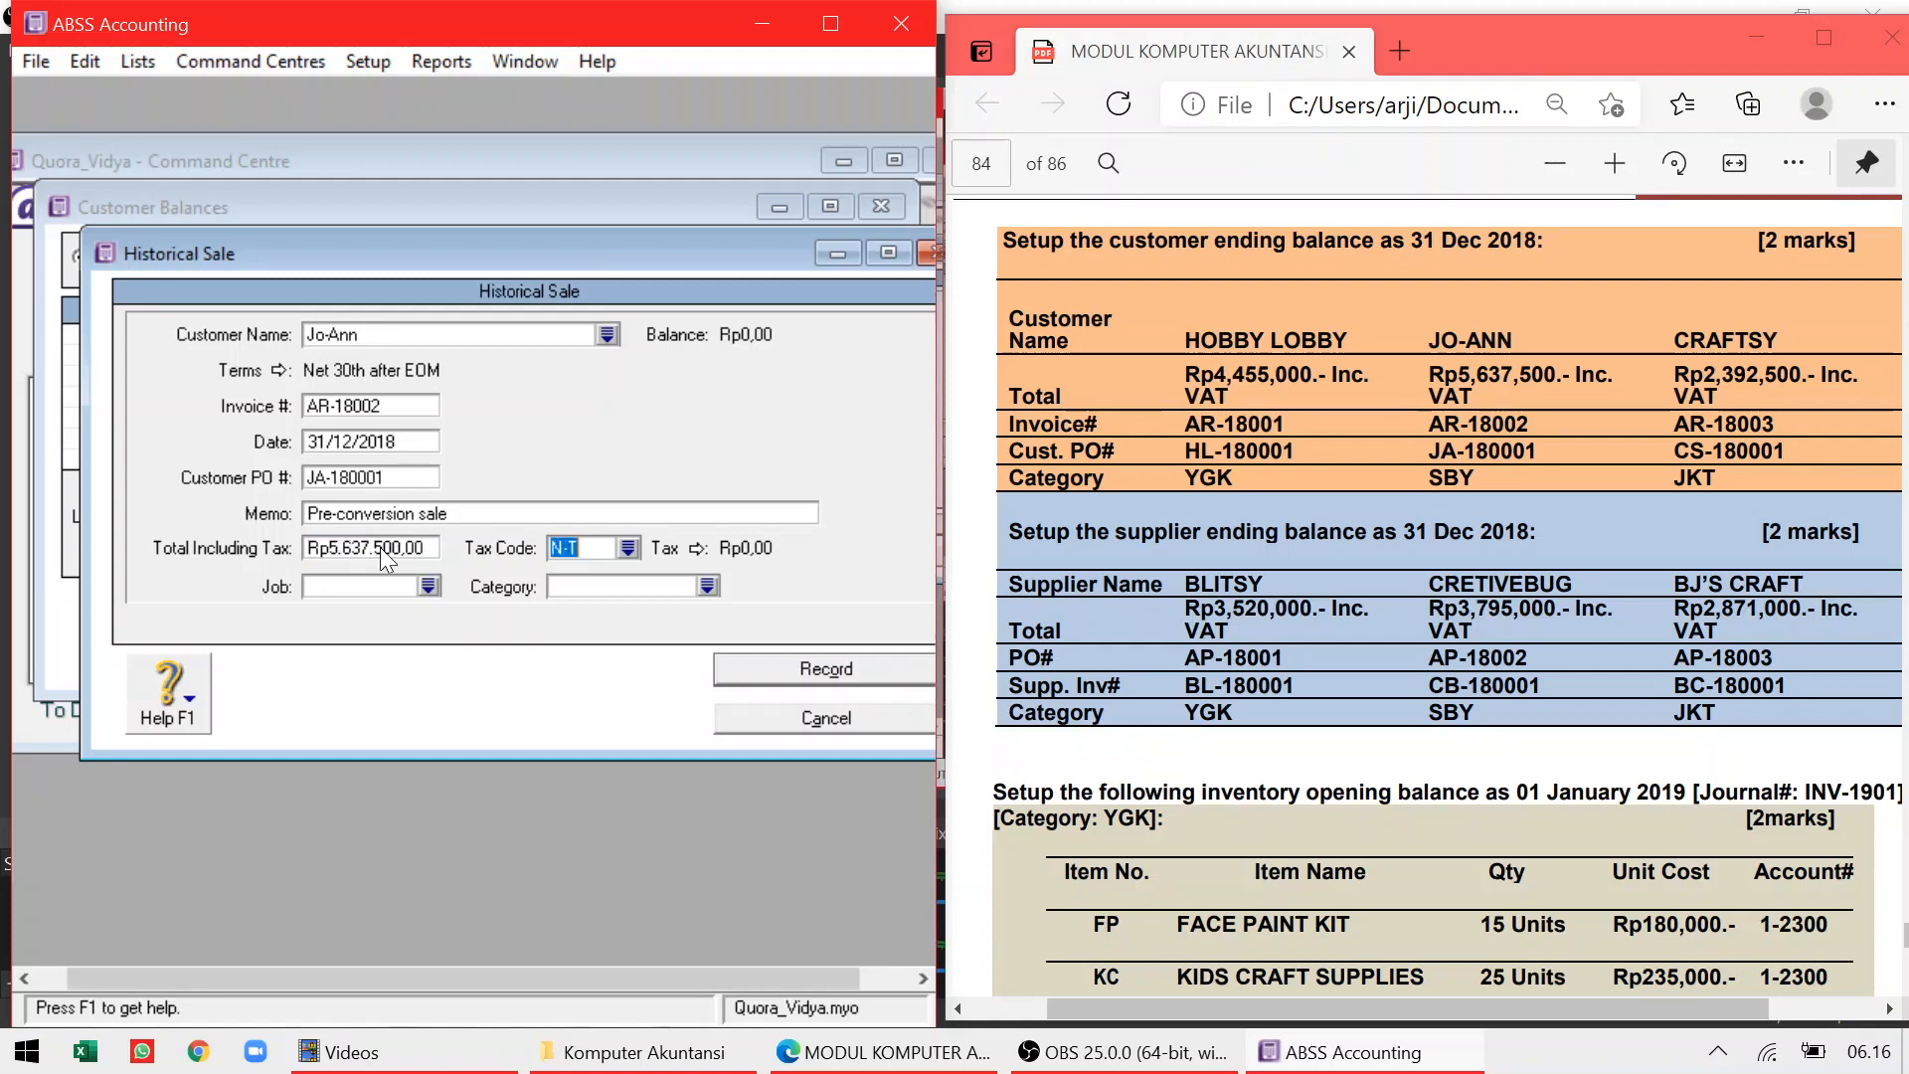
click(626, 551)
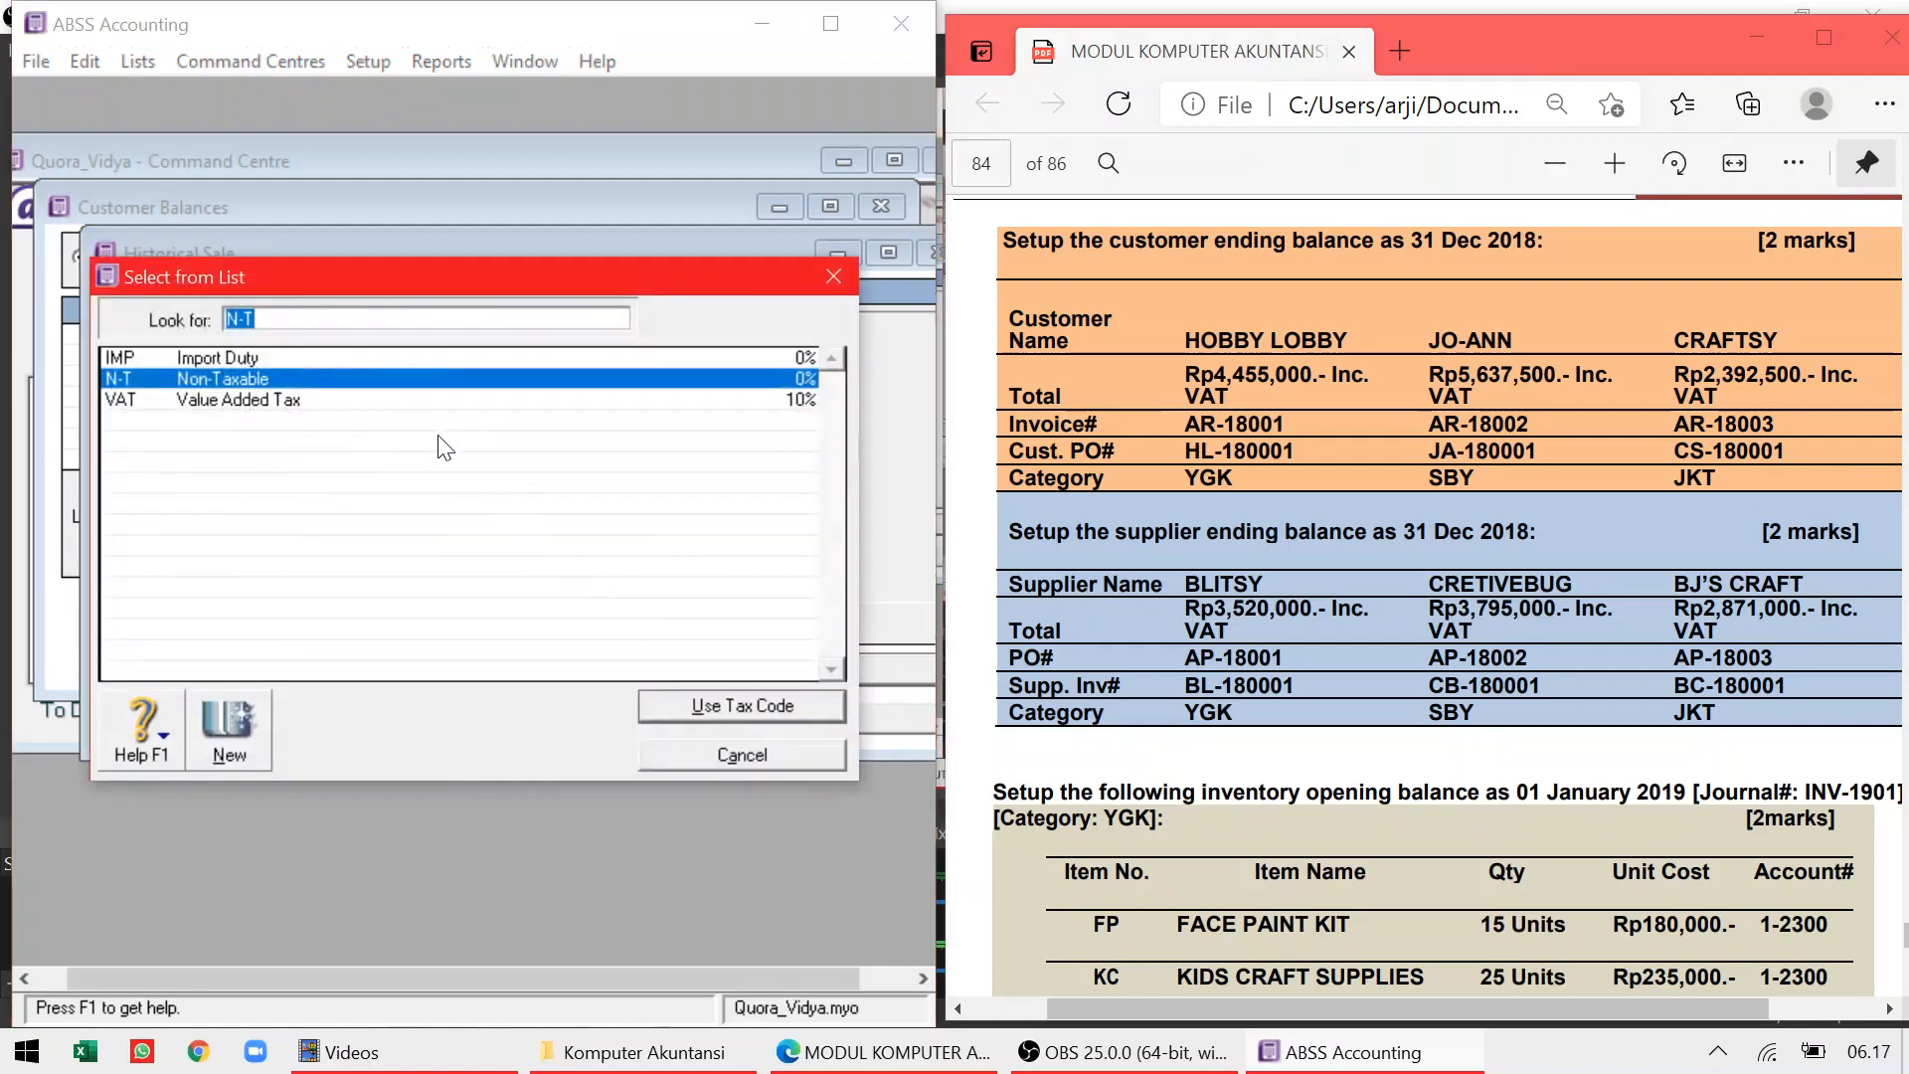
double_click(426, 402)
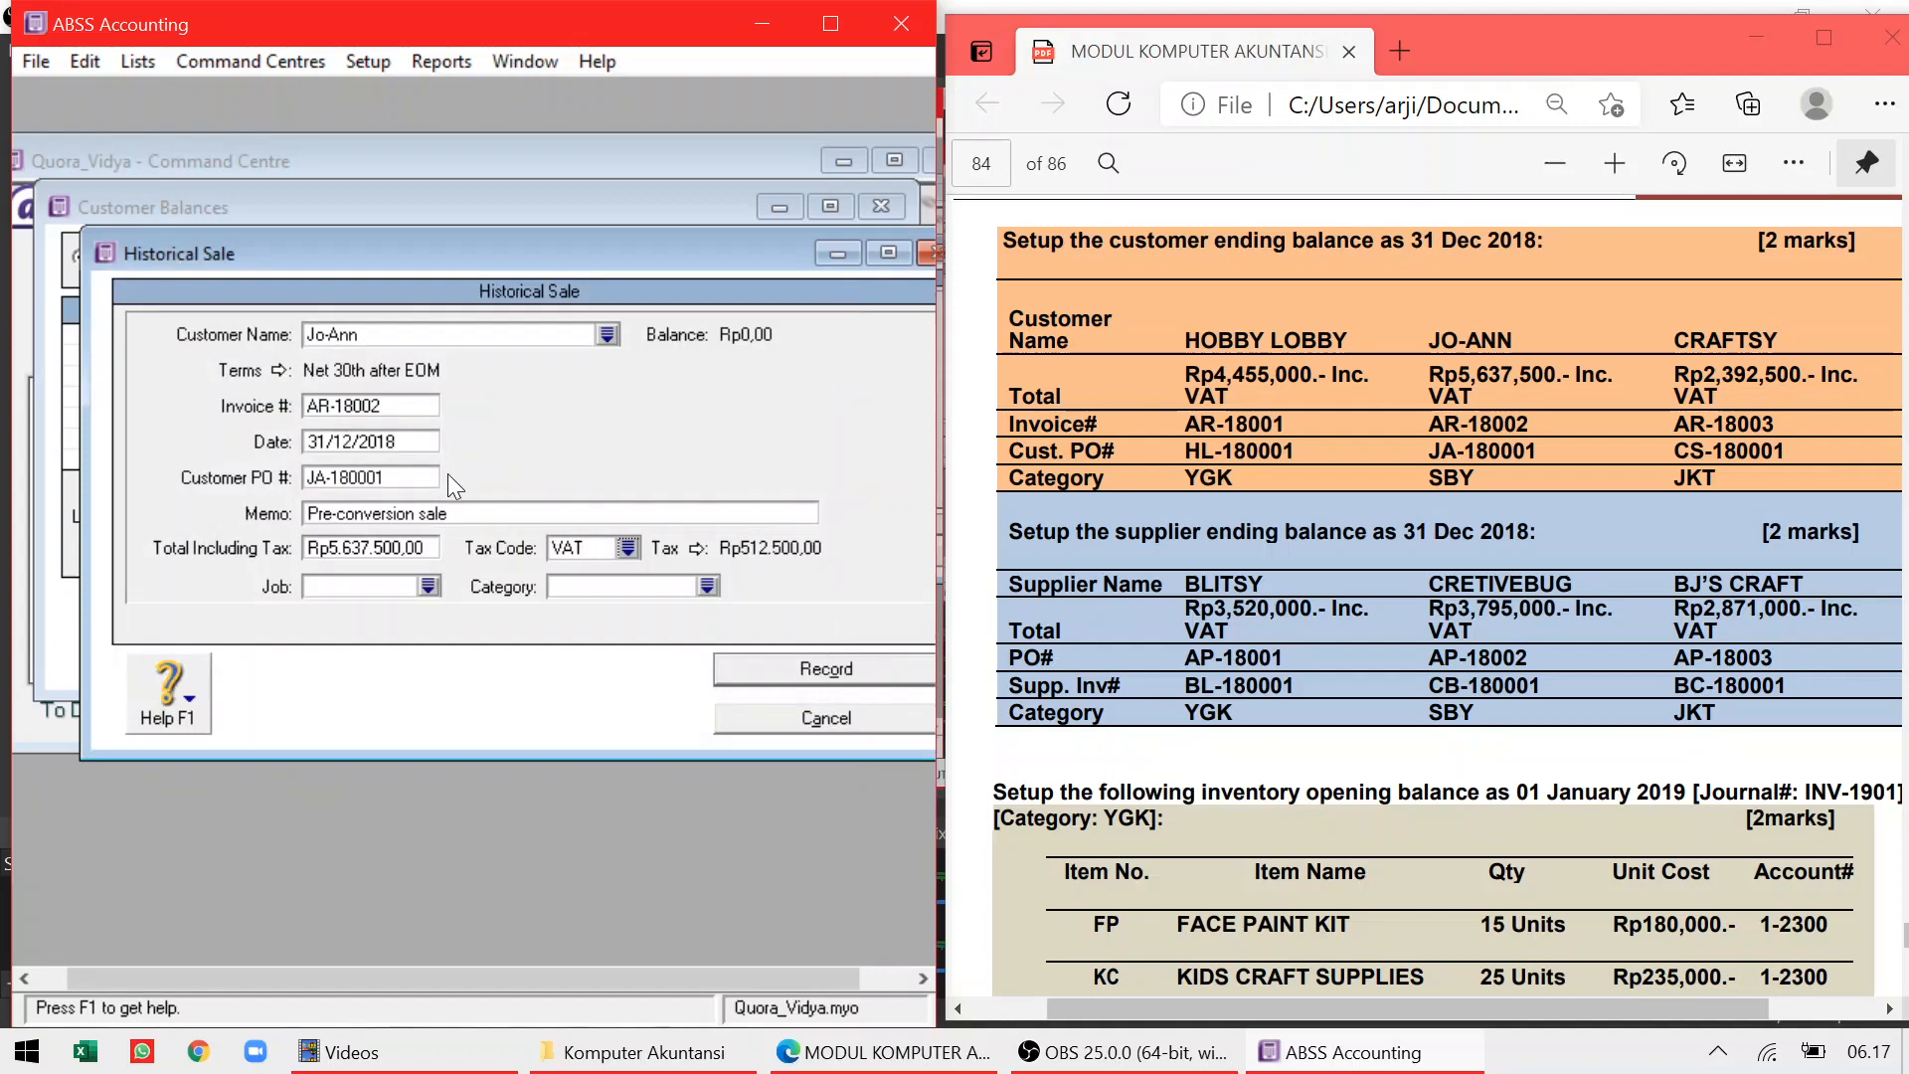
Set category SBY and record the sale despite the job-number warning
click(709, 586)
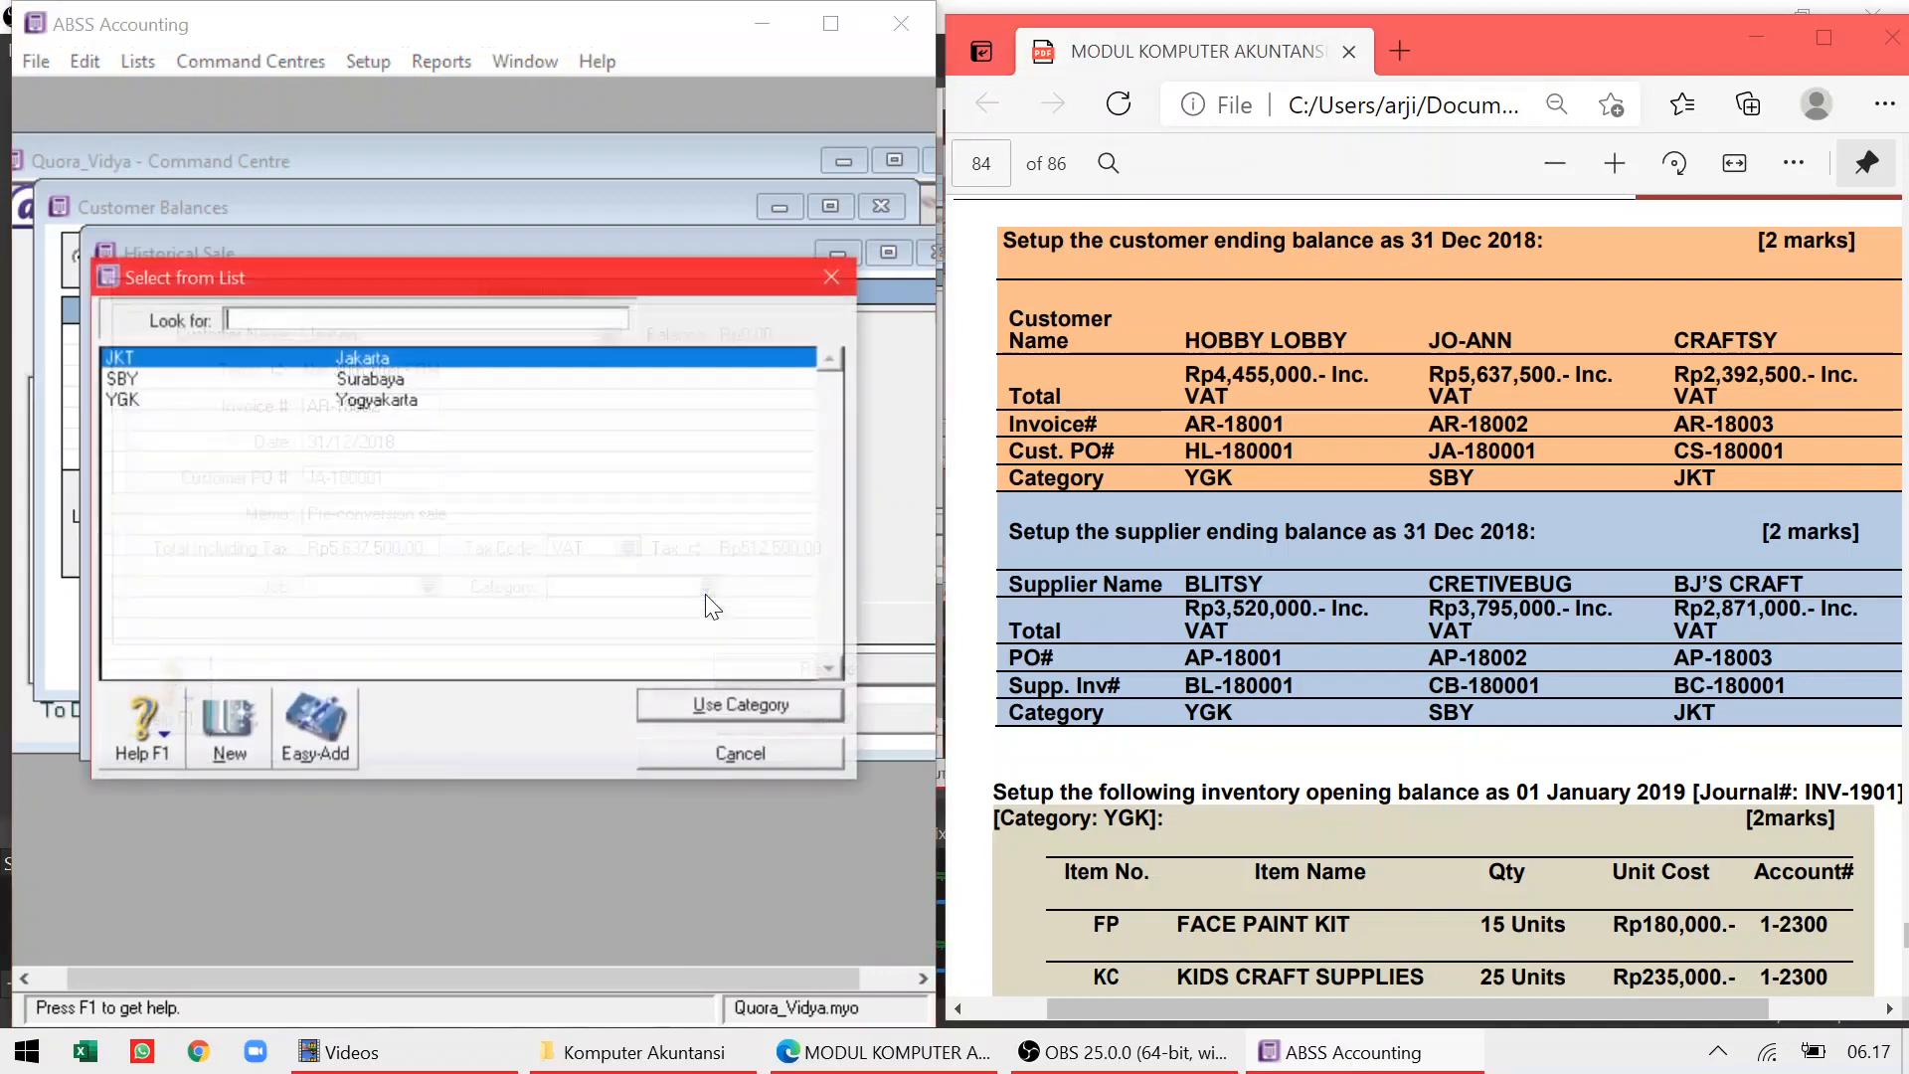
click(344, 380)
double_click(345, 380)
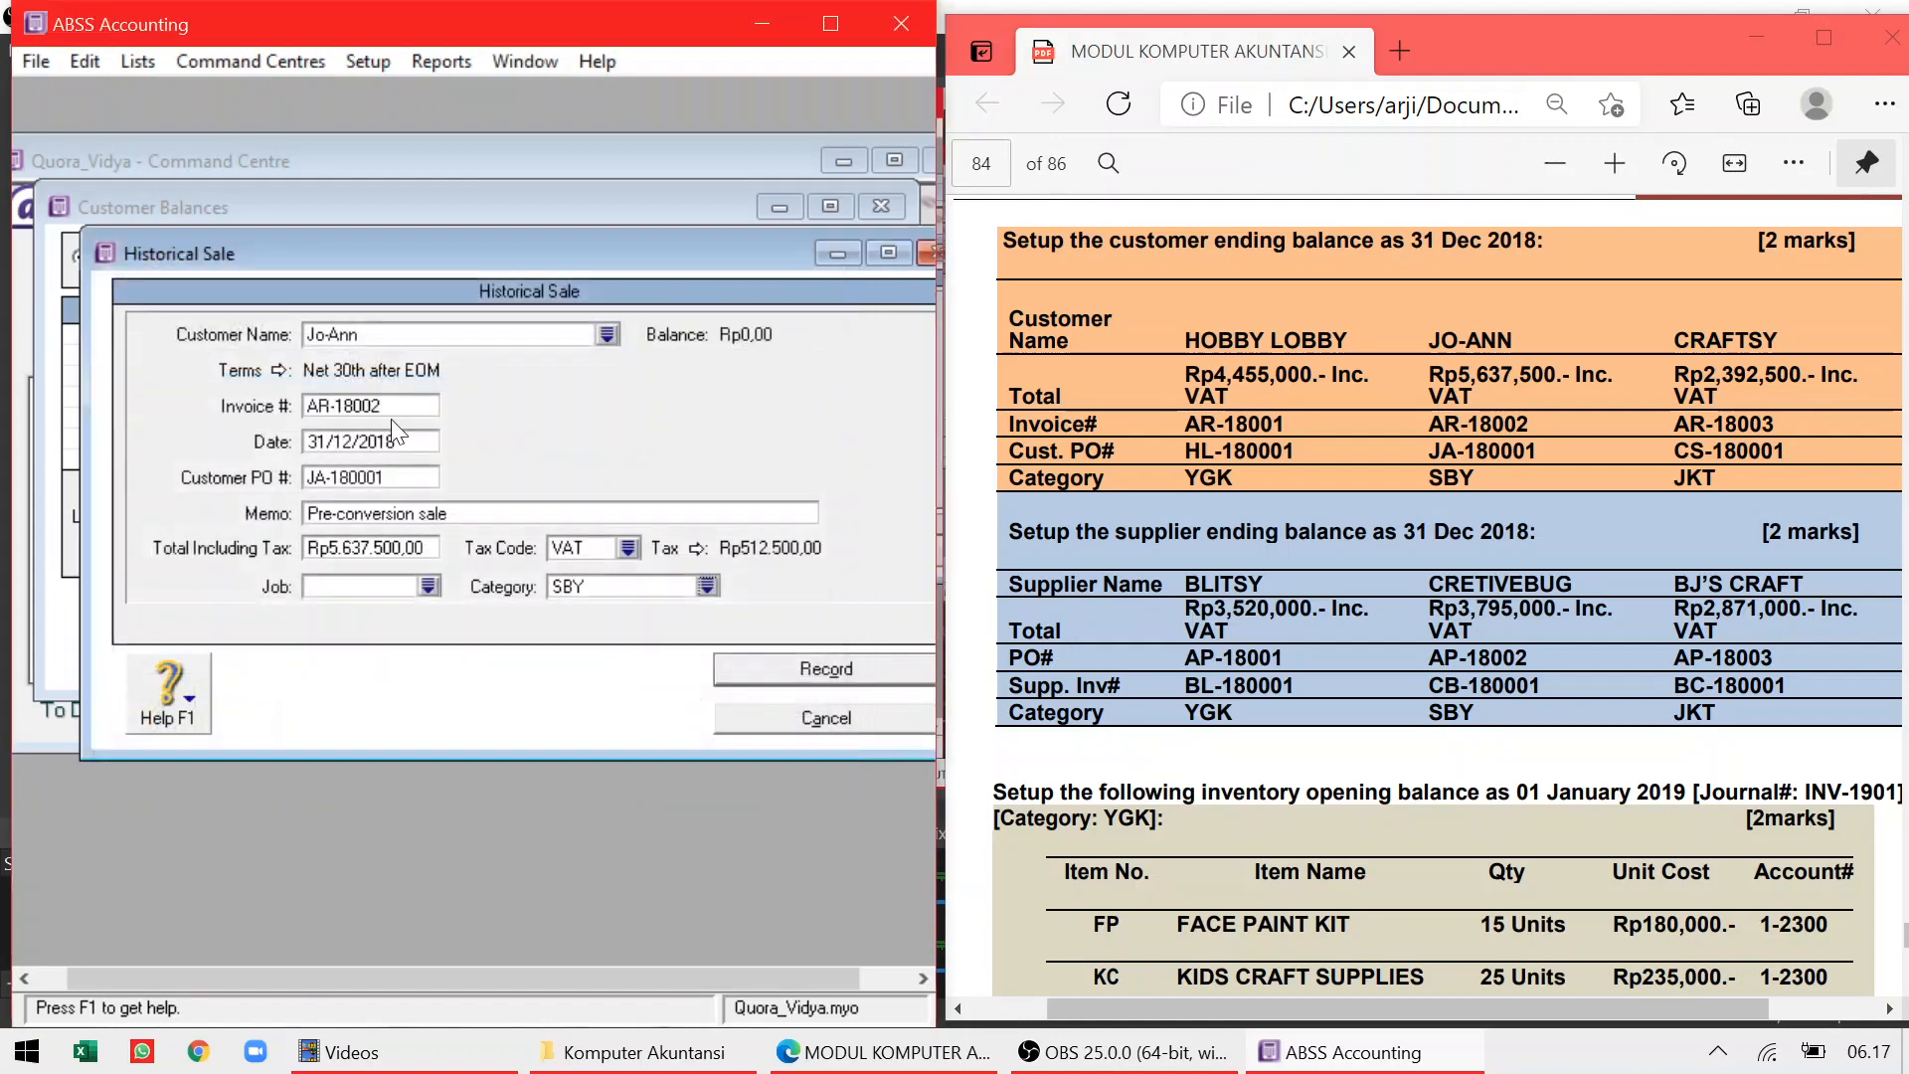
click(740, 664)
click(696, 661)
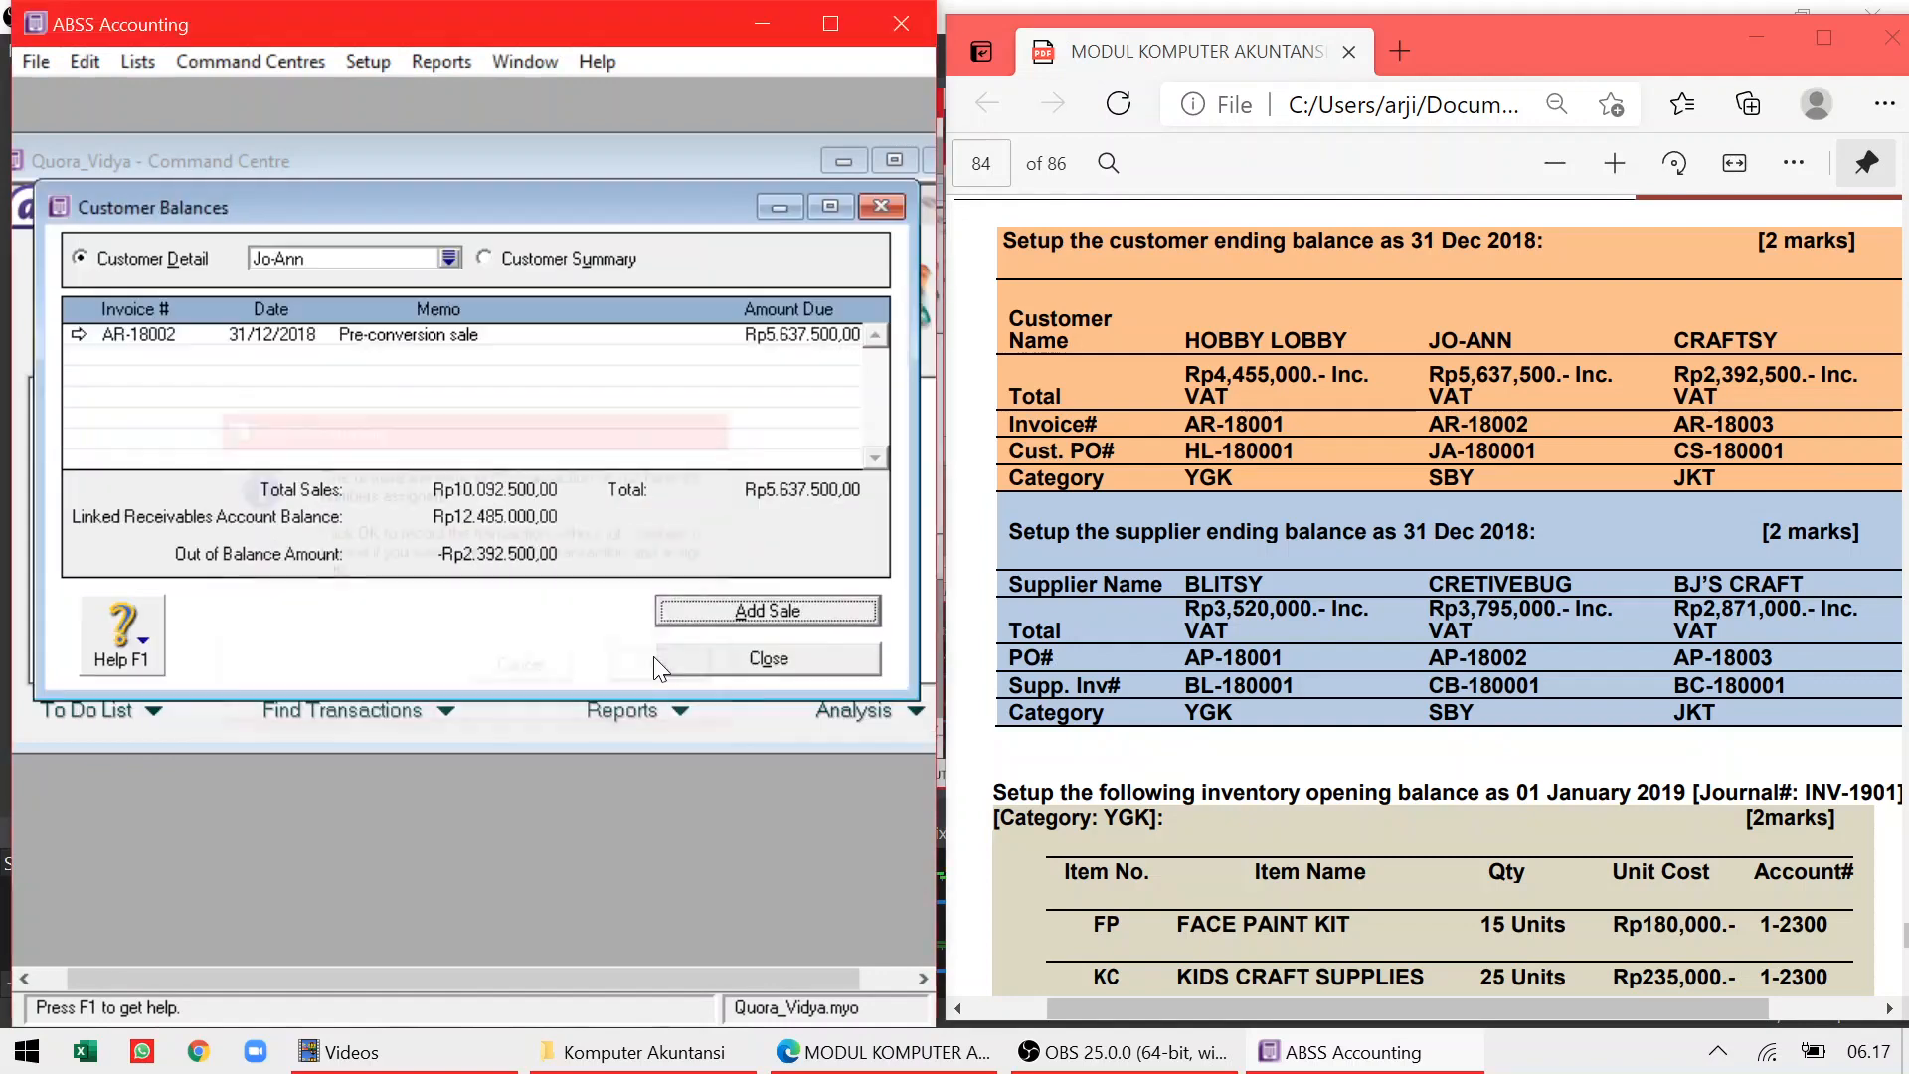
Reopen Customer Balances and start a new historical sale for Craftsy
key(Escape)
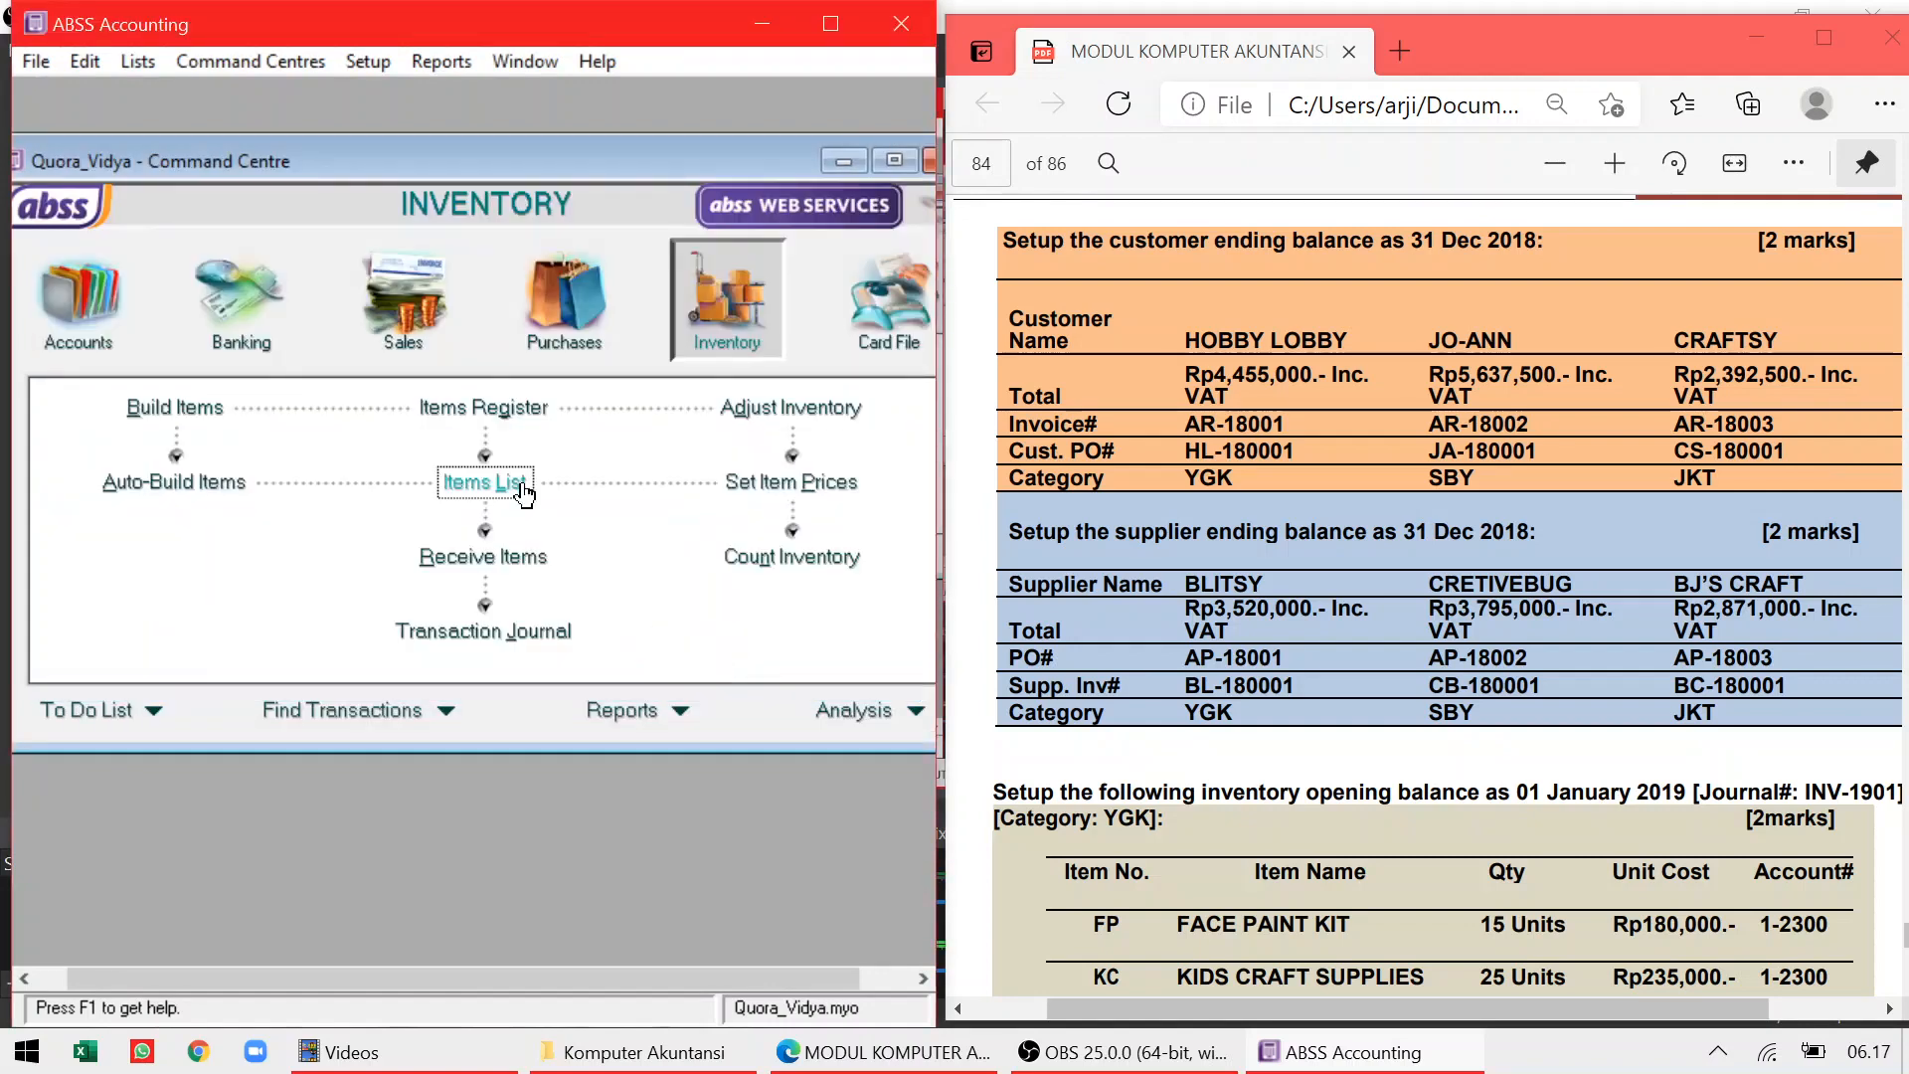
click(372, 64)
mouse_move(493, 135)
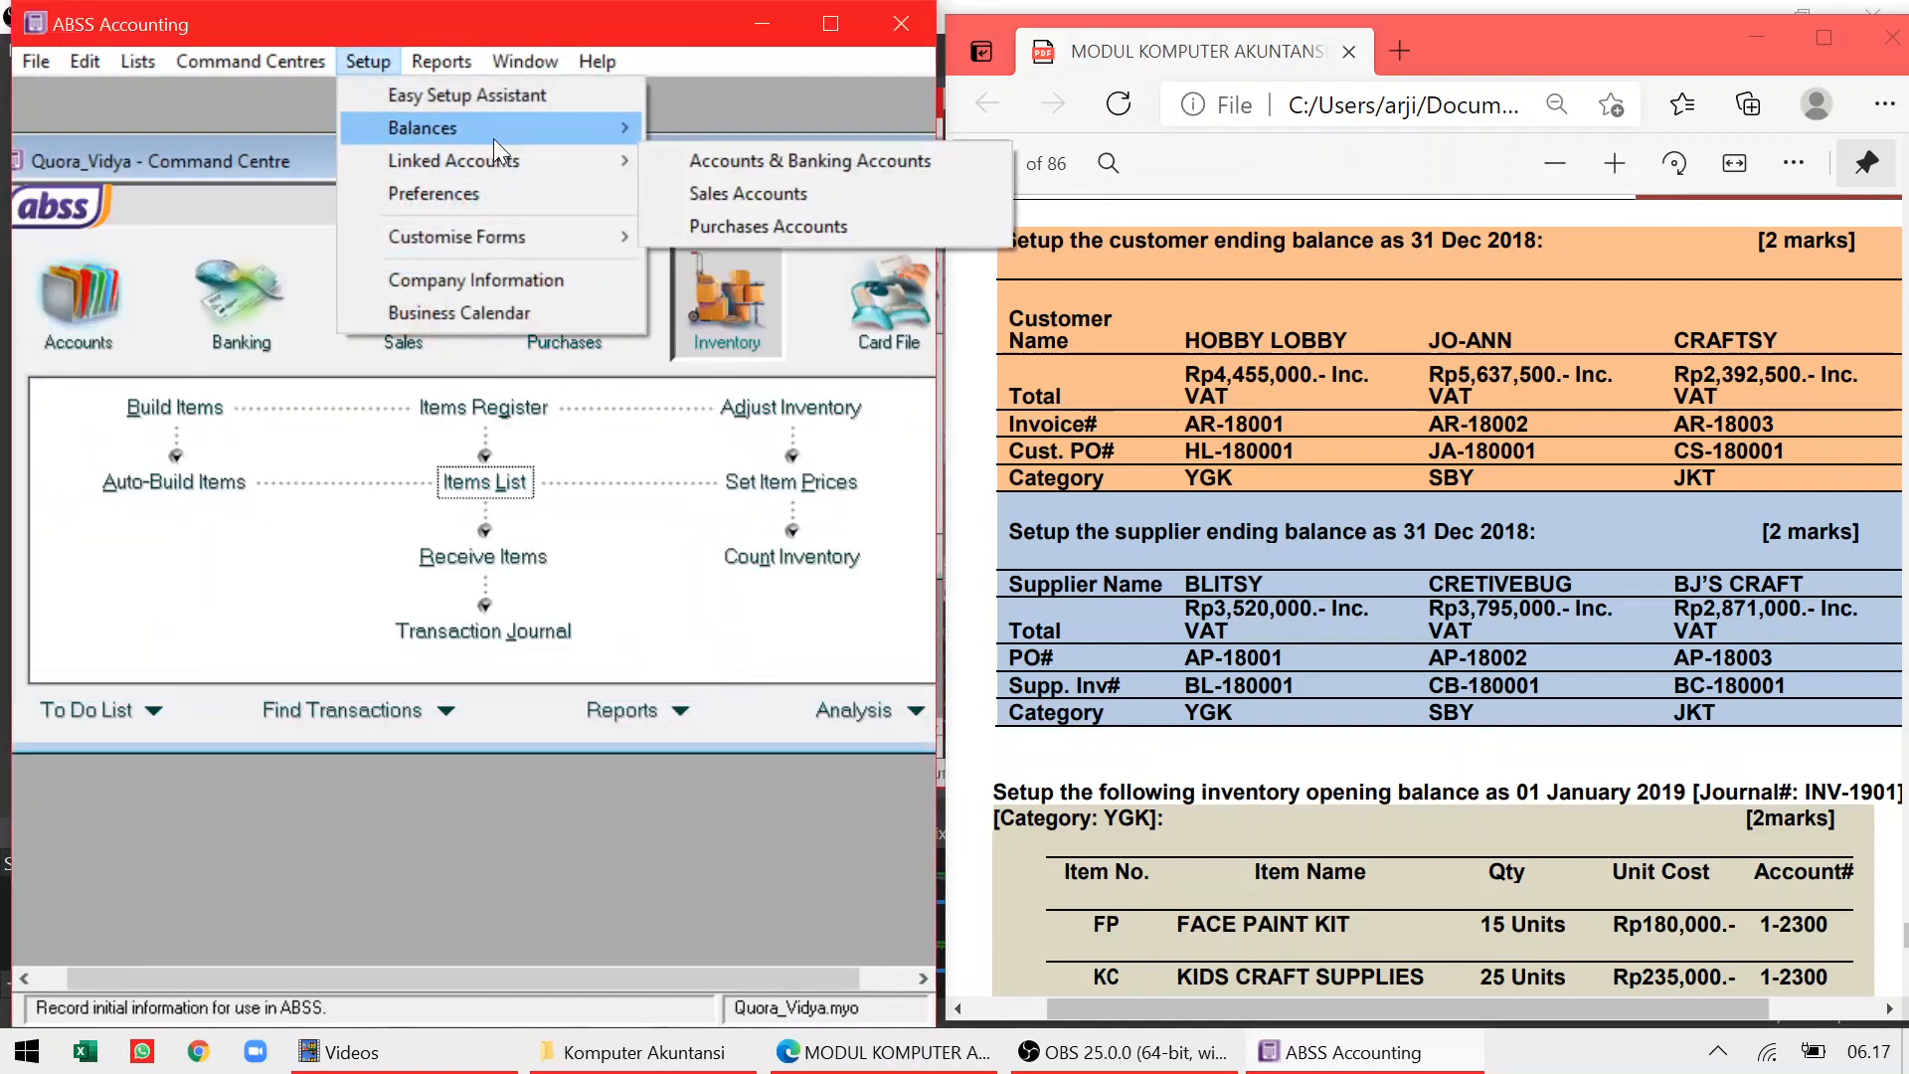
click(701, 195)
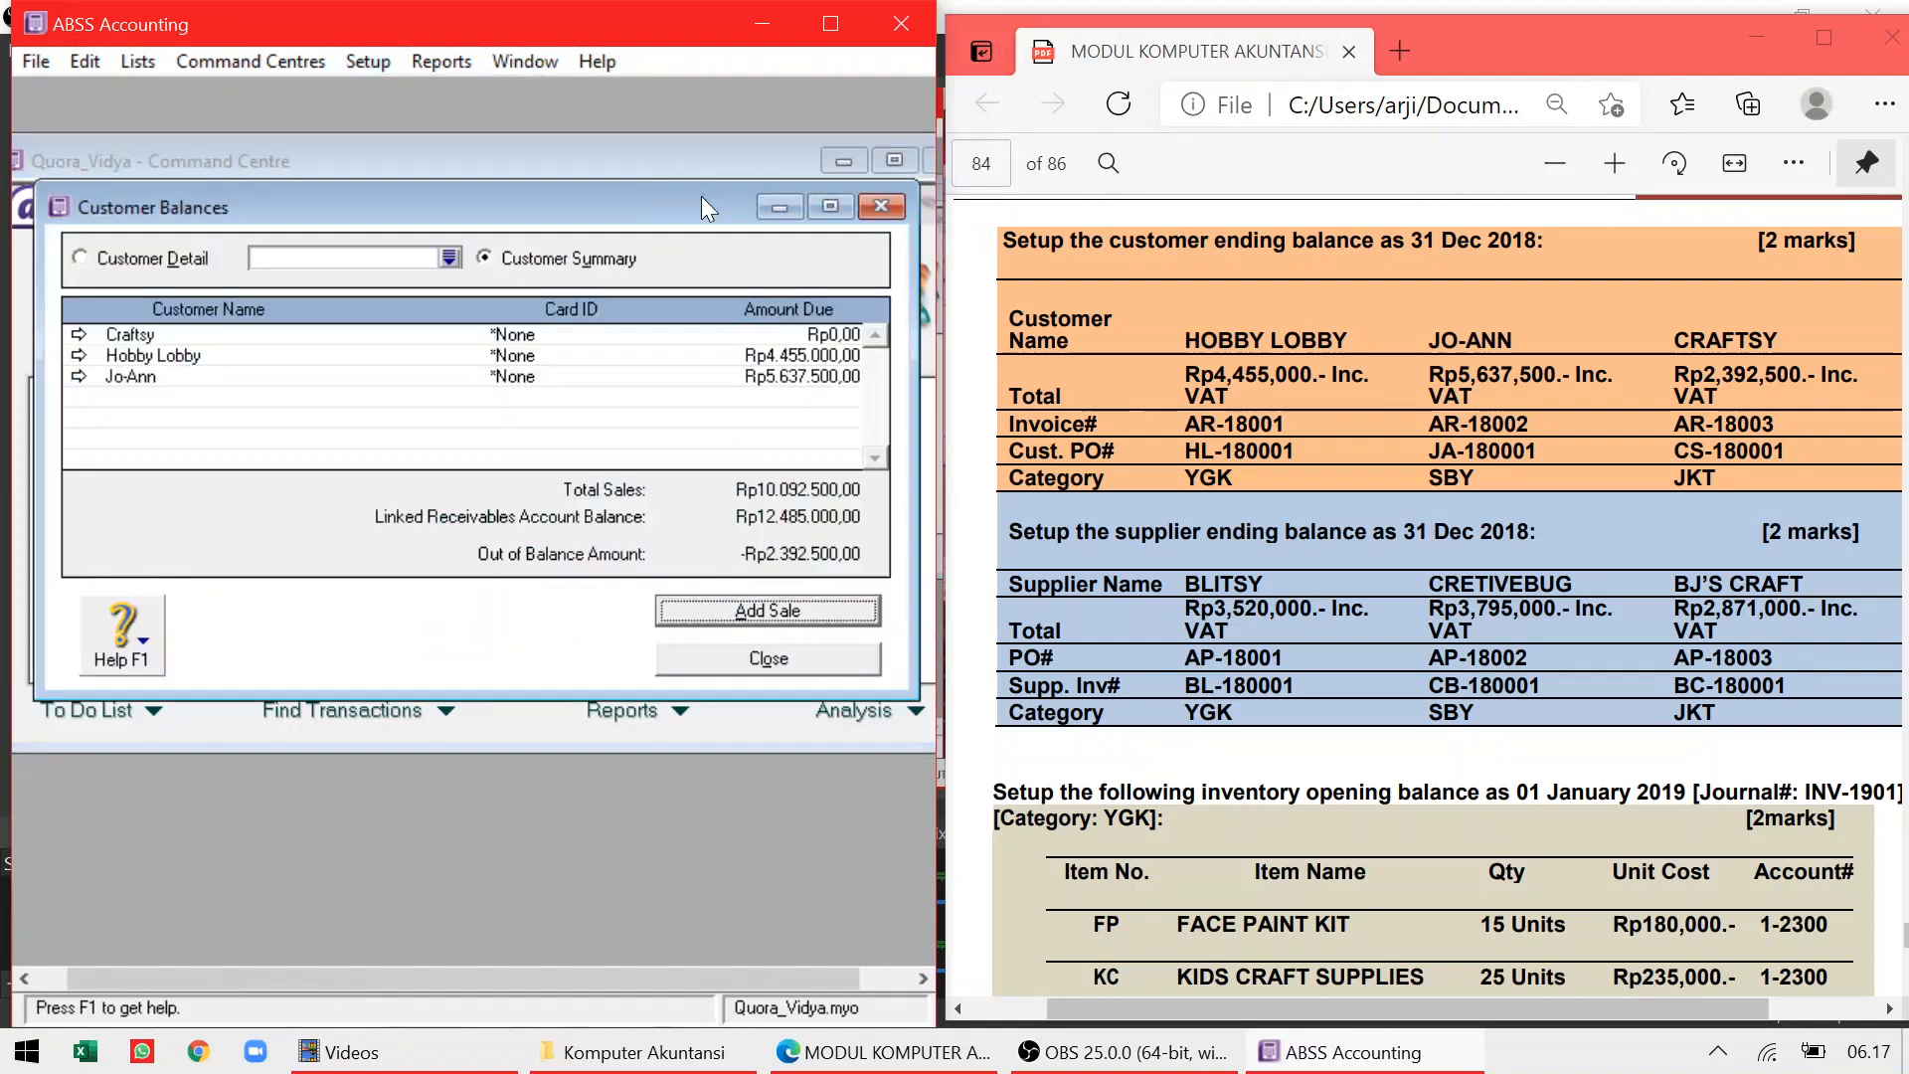
click(78, 335)
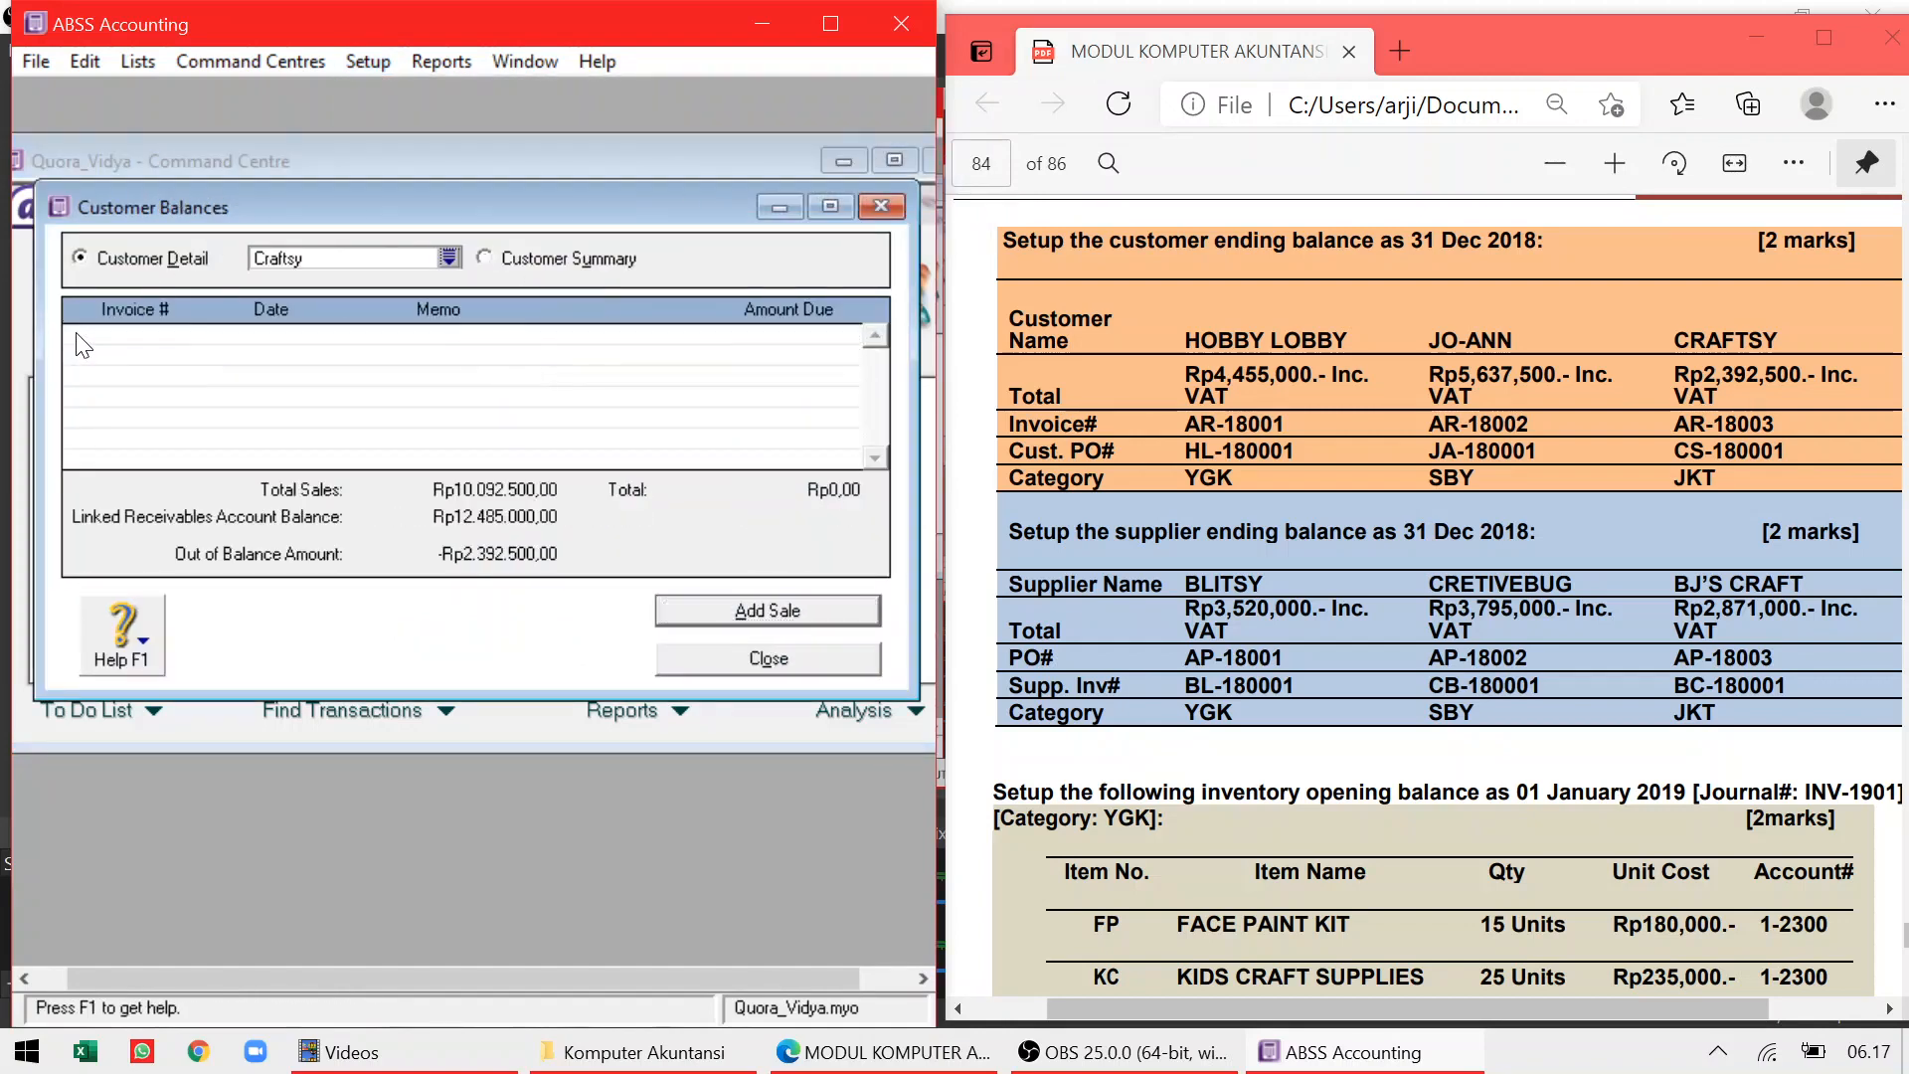
click(694, 616)
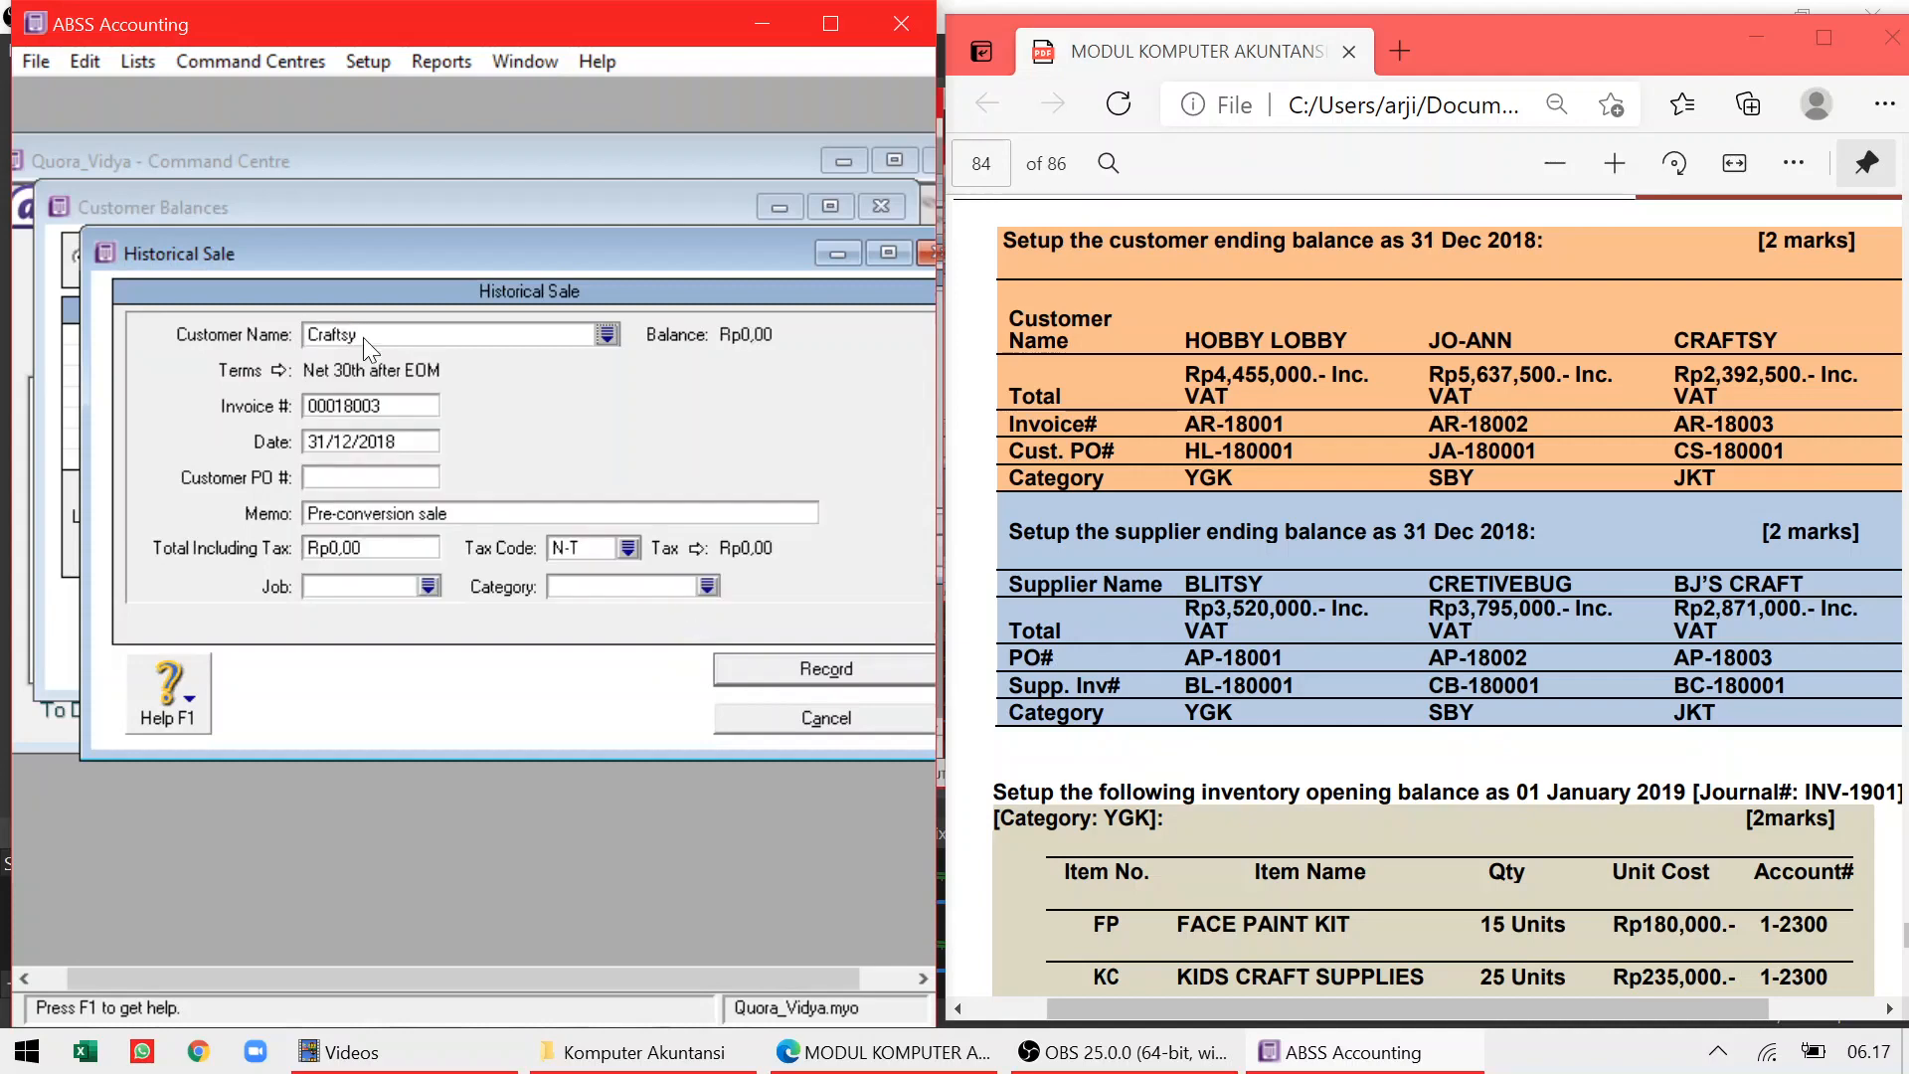
key(Tab)
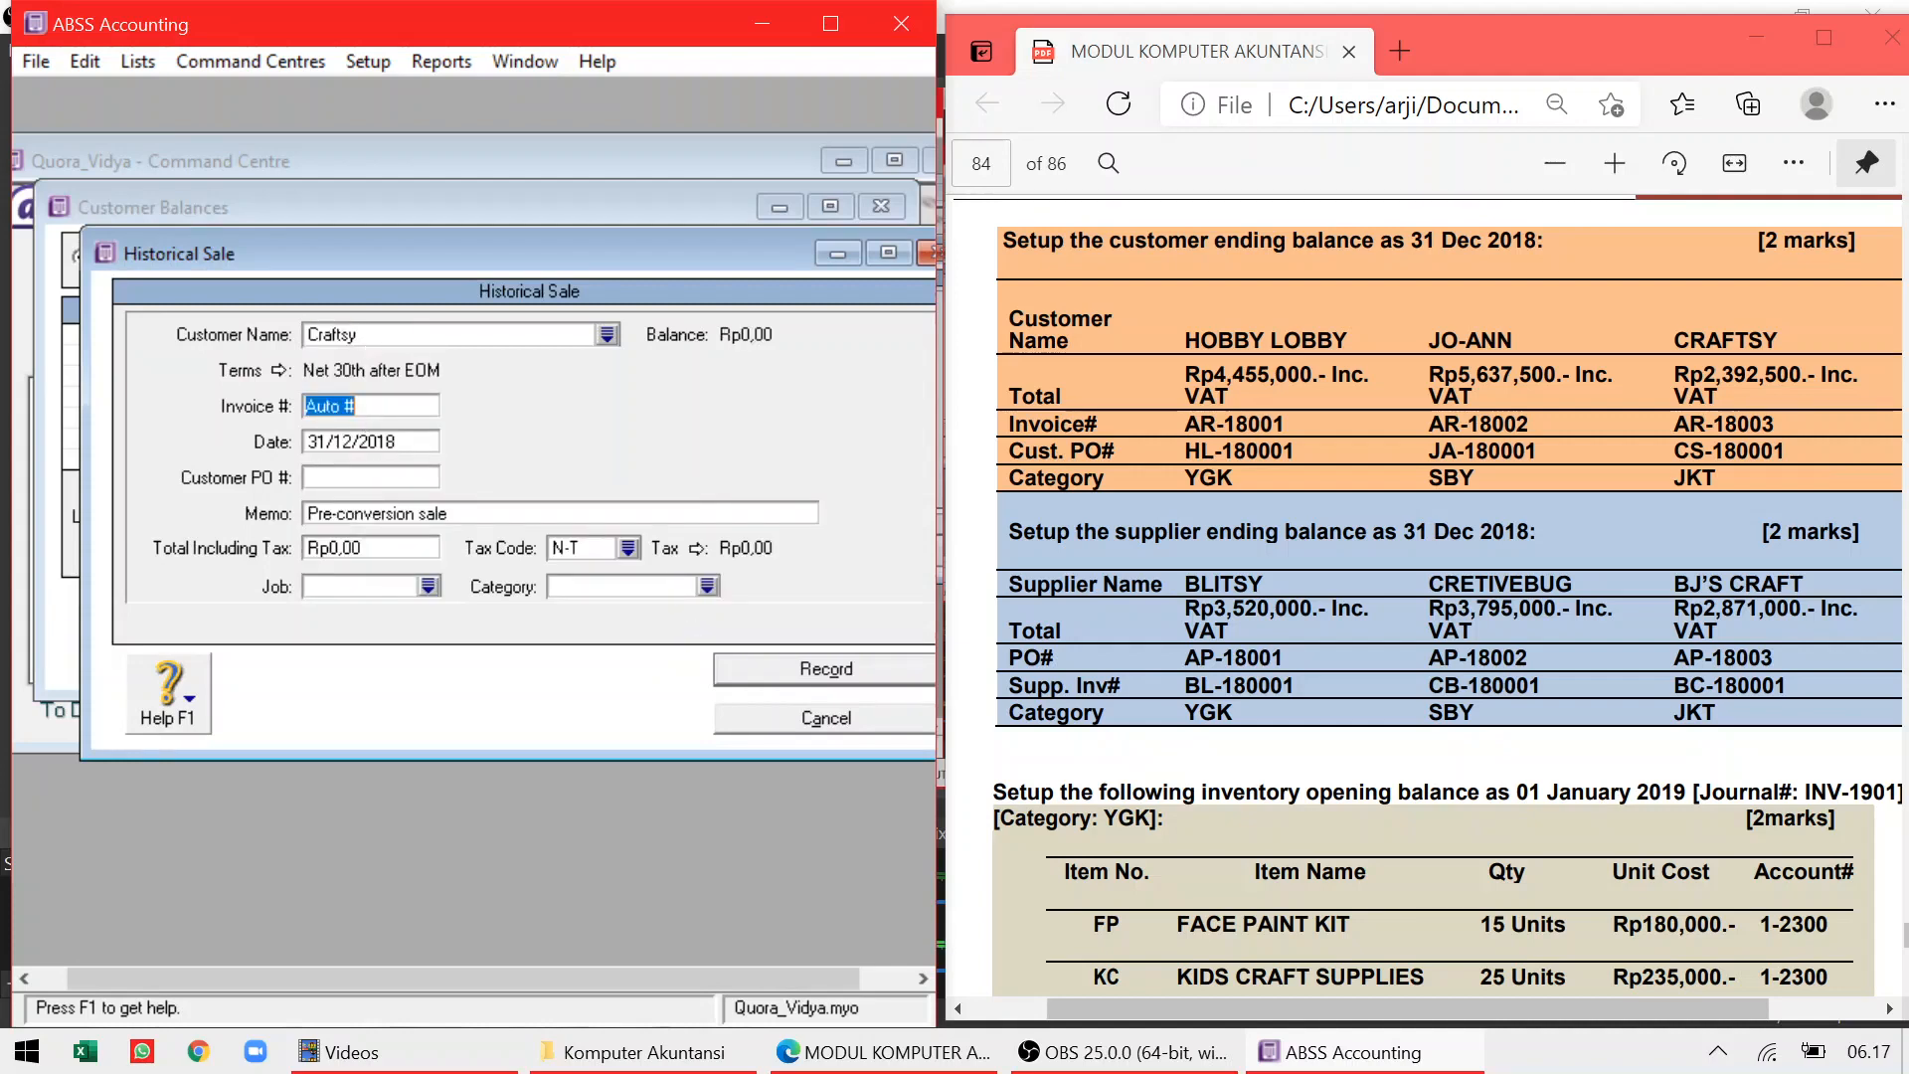
Enter invoice number AR-18003 and customer PO CS-180001
text(ar-18003)
click(315, 406)
key(BackSpace)
key(BackSpace)
text(AR)
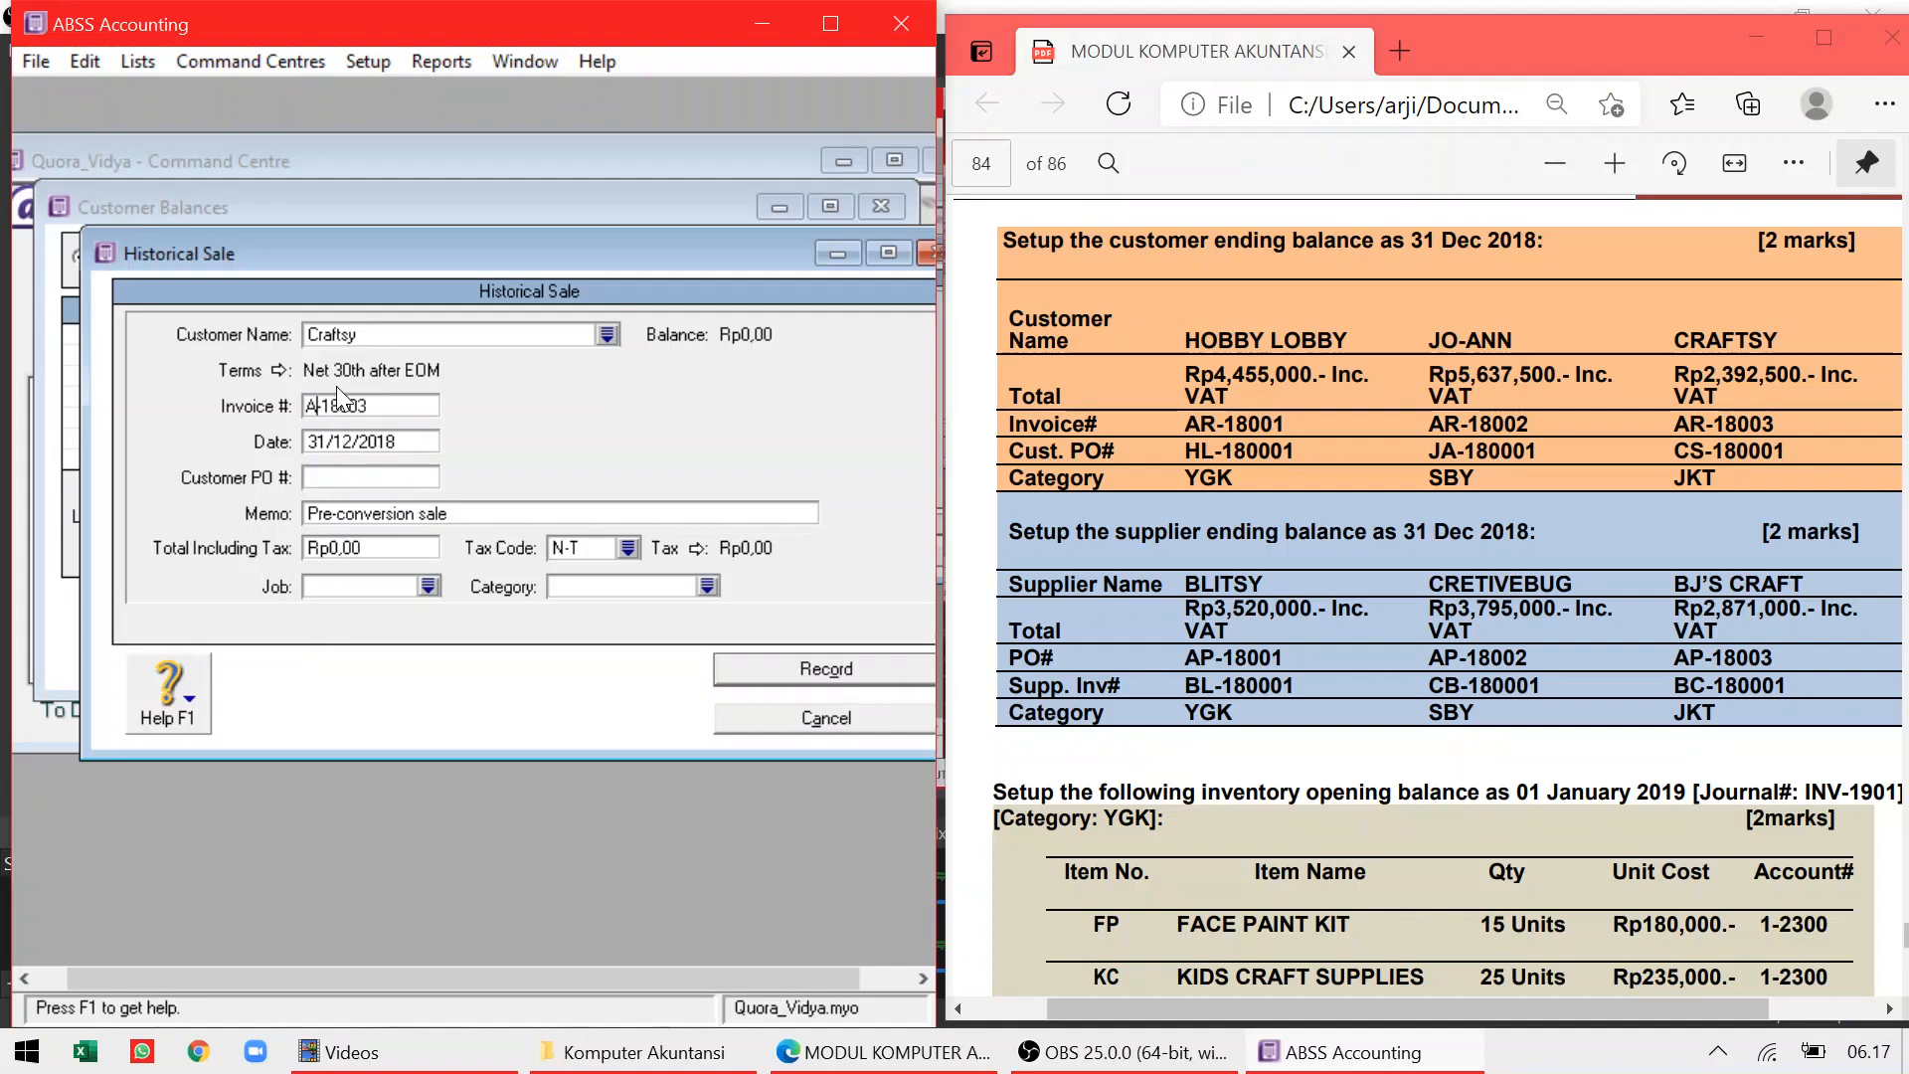
click(343, 477)
text(CS-180001)
Enter the total of Rp2.392.500 with the VAT tax code
click(420, 549)
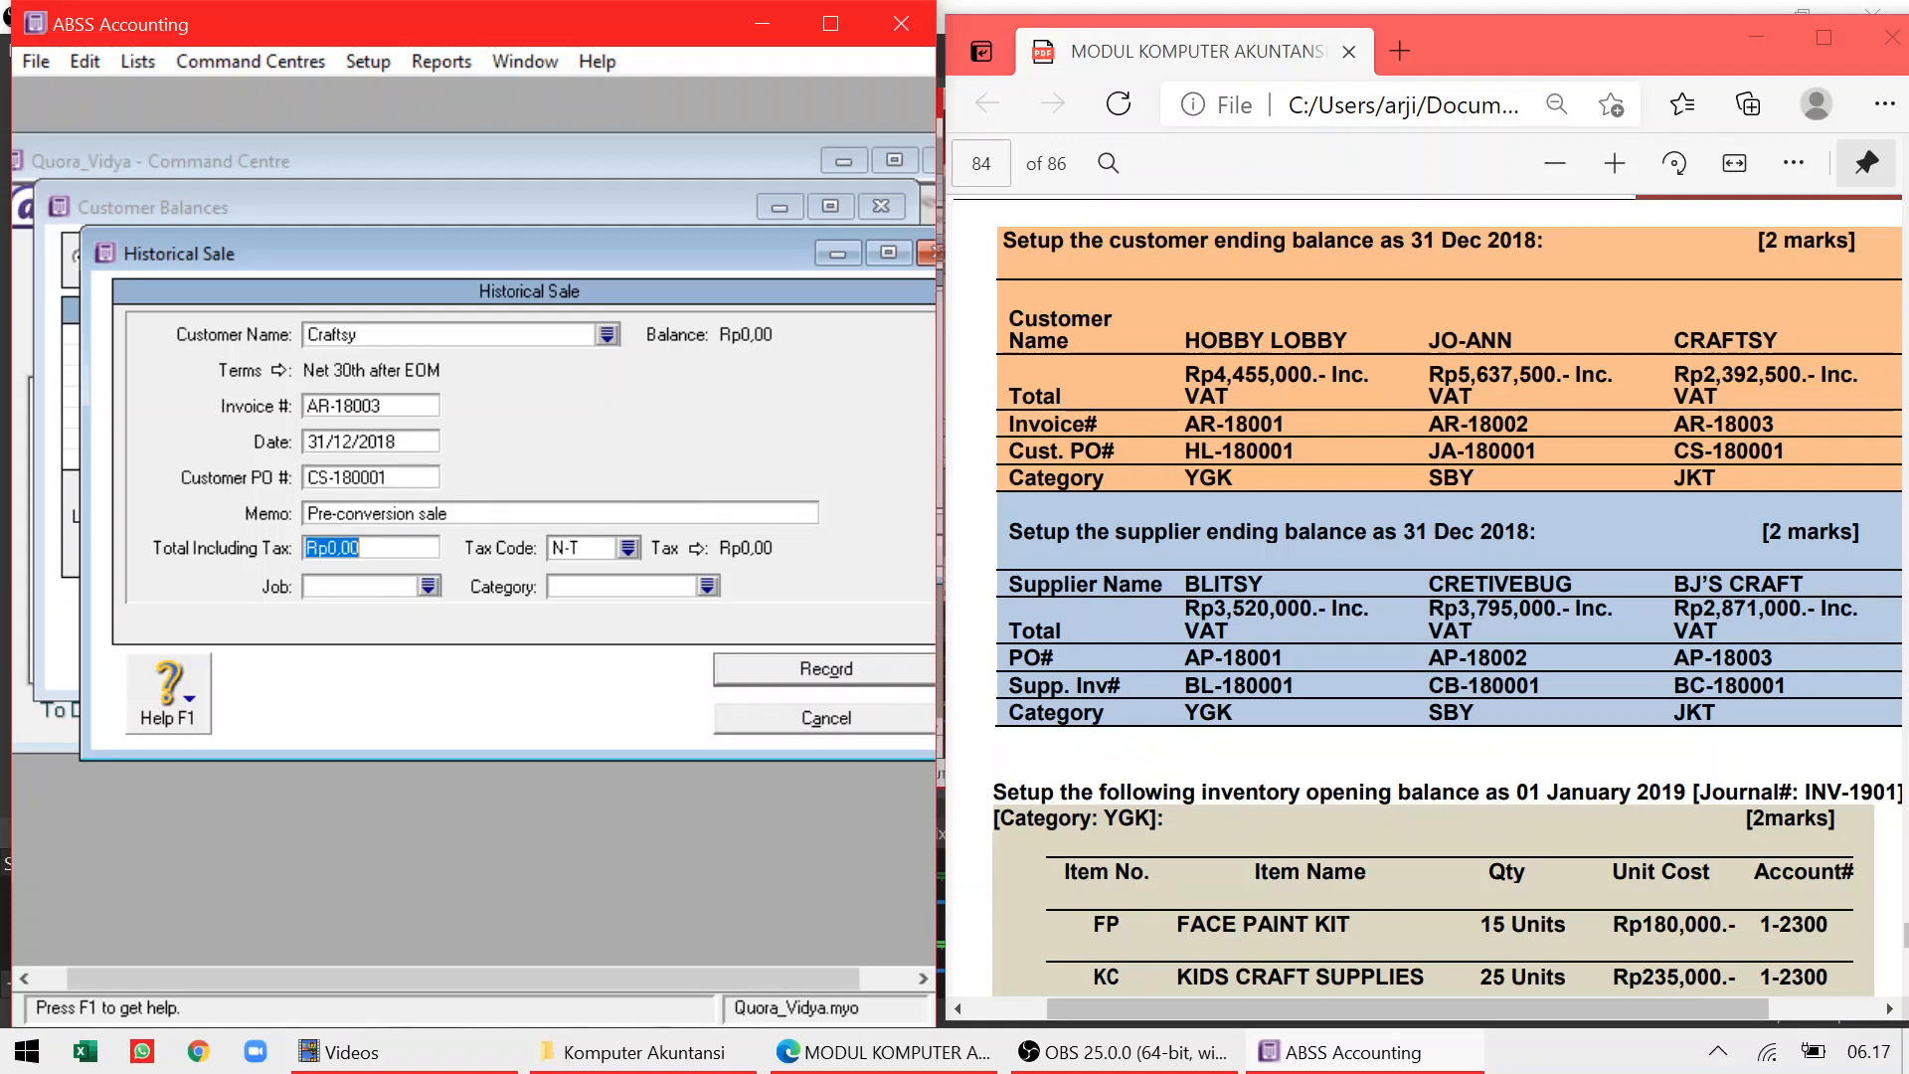
text(2.39)
text(2.500)
key(Tab)
click(628, 548)
double_click(315, 396)
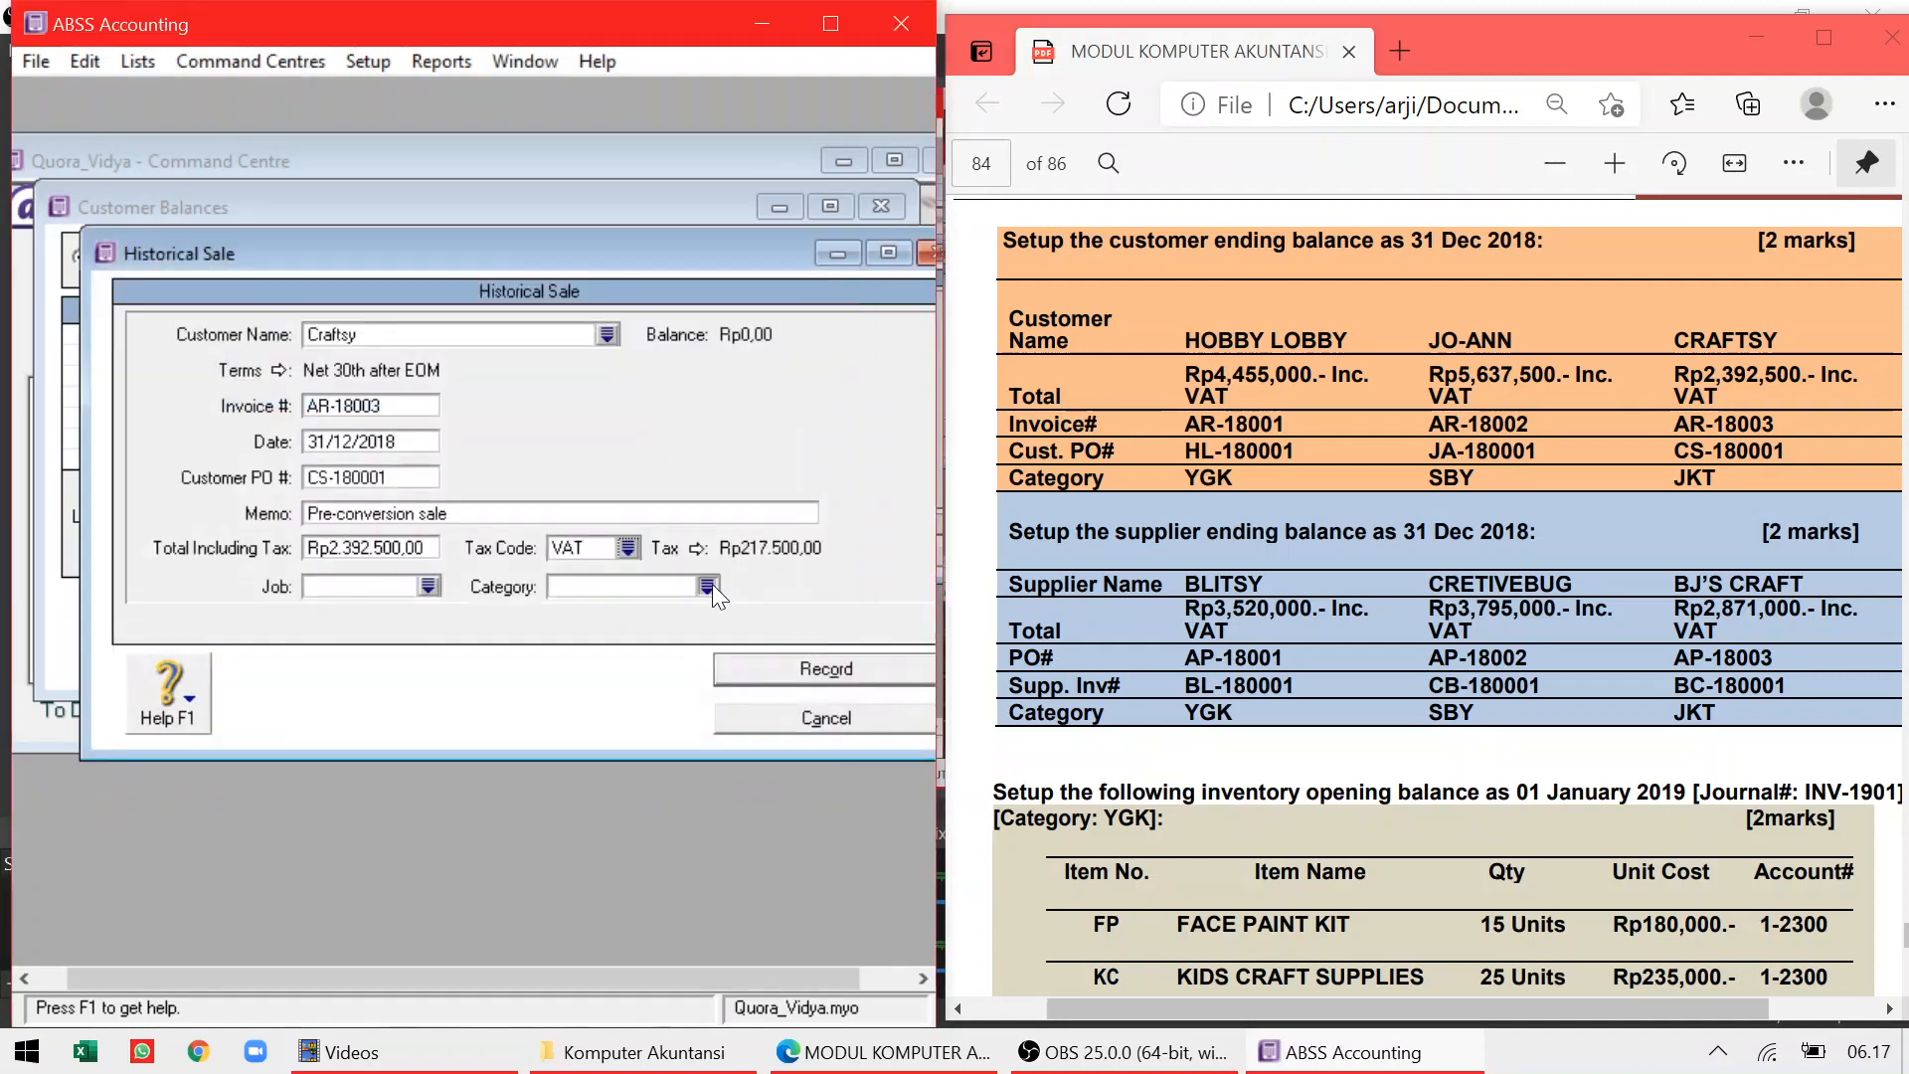
Set category JKT, record the sale, confirm receivables balance, and close Customer Balances
click(708, 586)
double_click(343, 360)
click(772, 672)
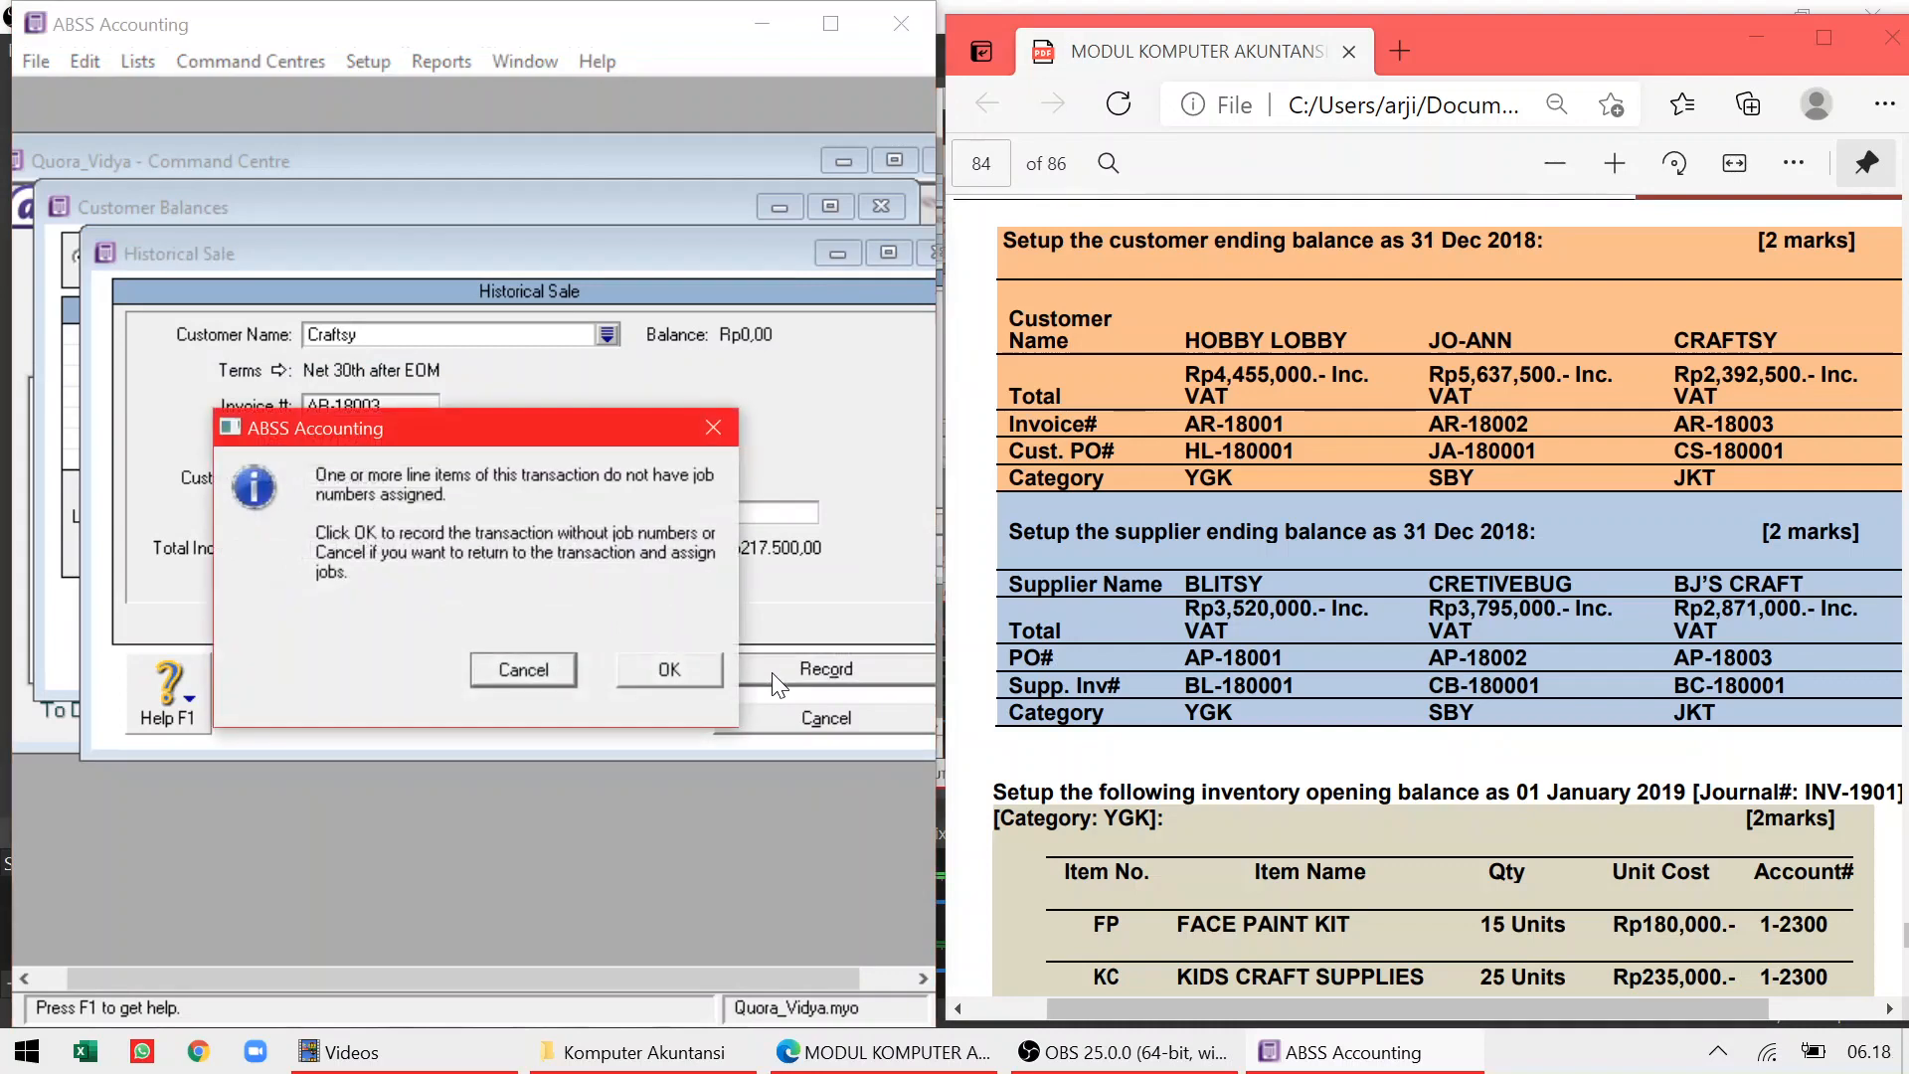
click(651, 669)
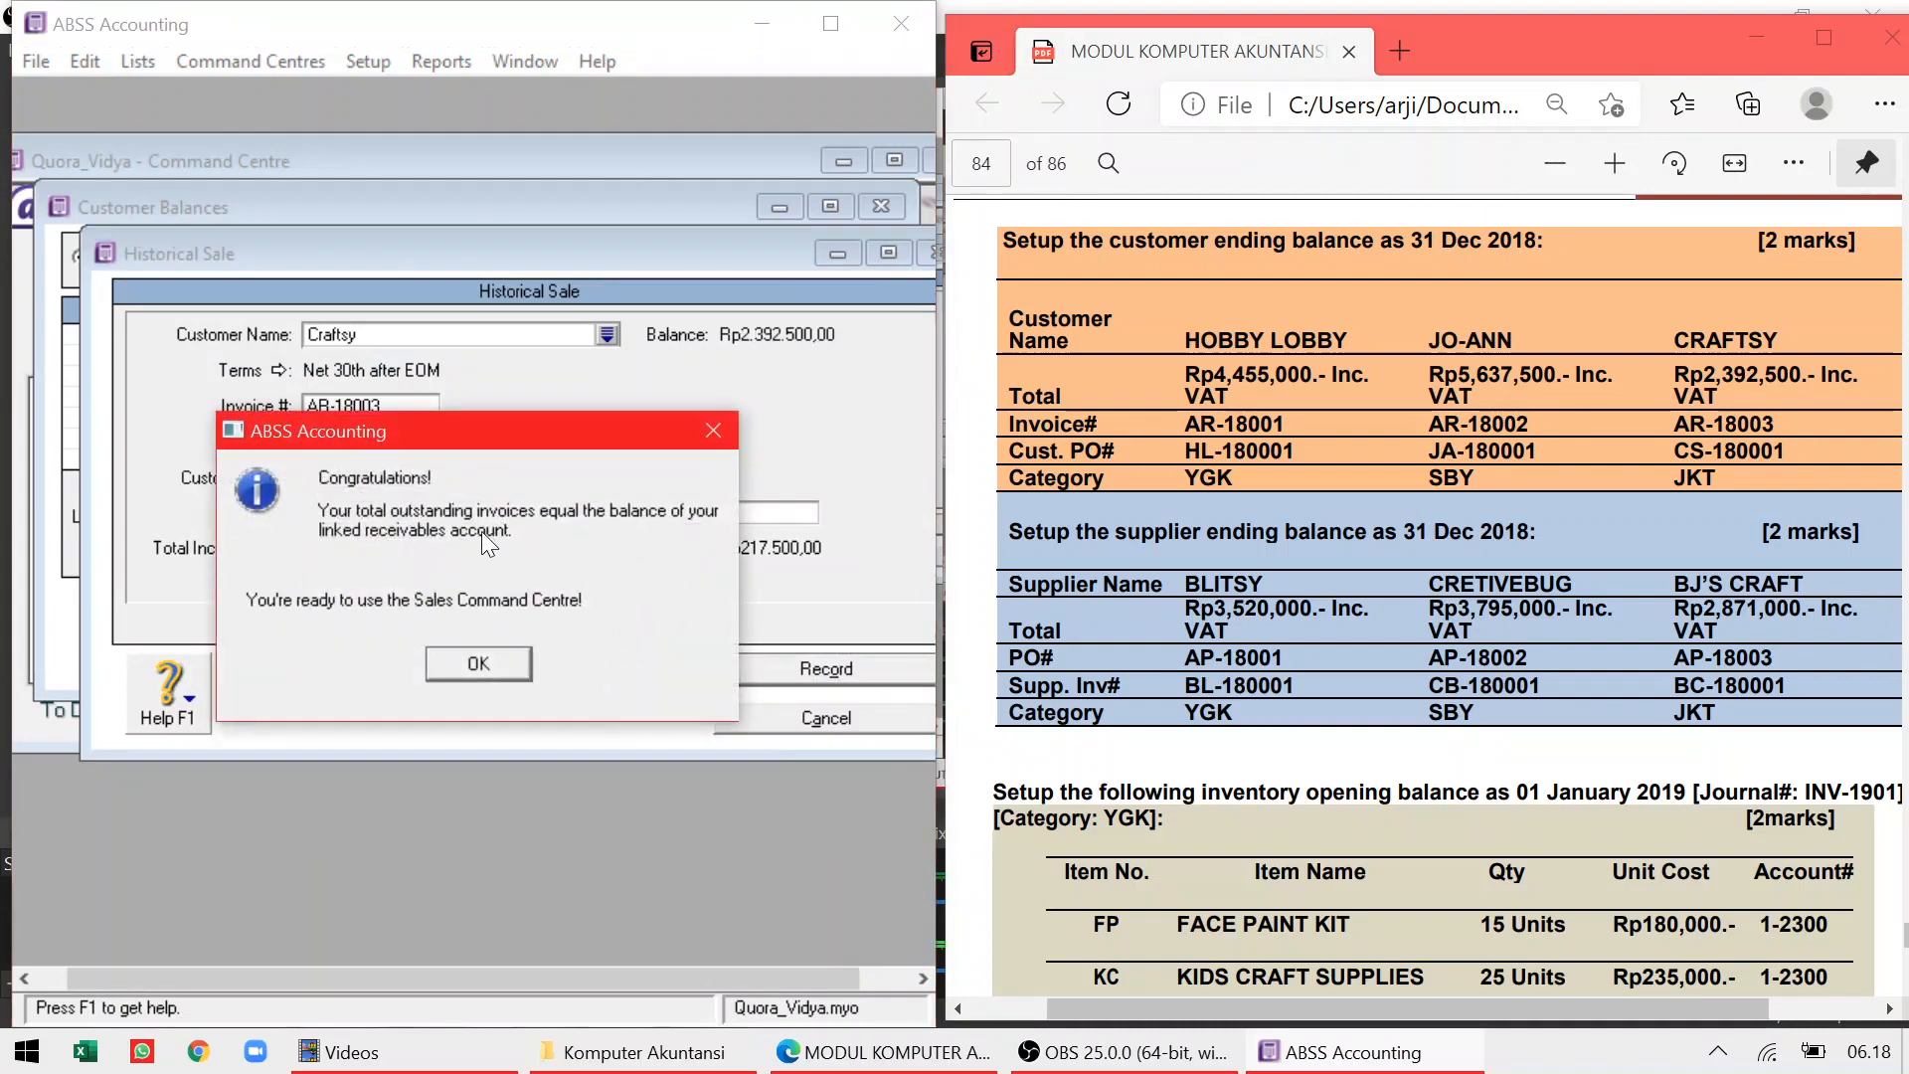
click(476, 661)
click(707, 662)
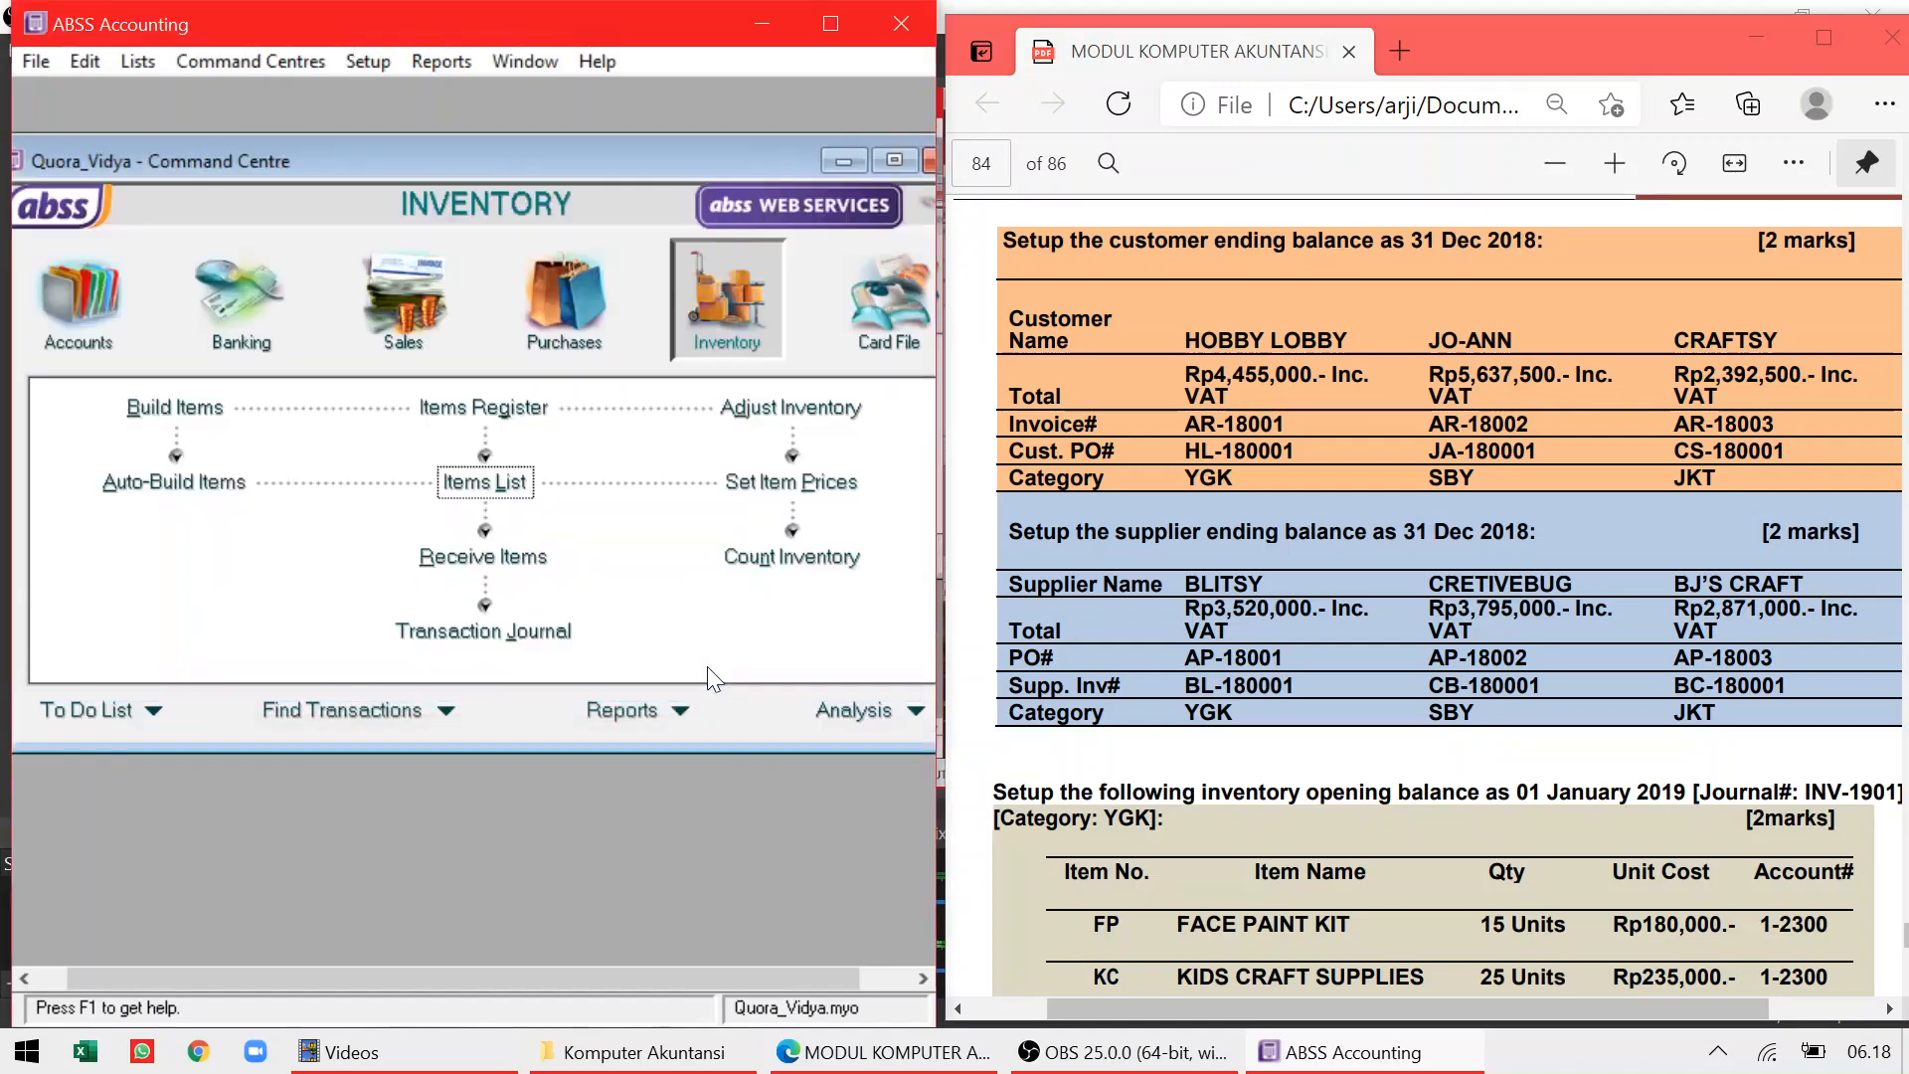
Open Supplier Balances and switch to Blitsy's Supplier Detail view
click(368, 61)
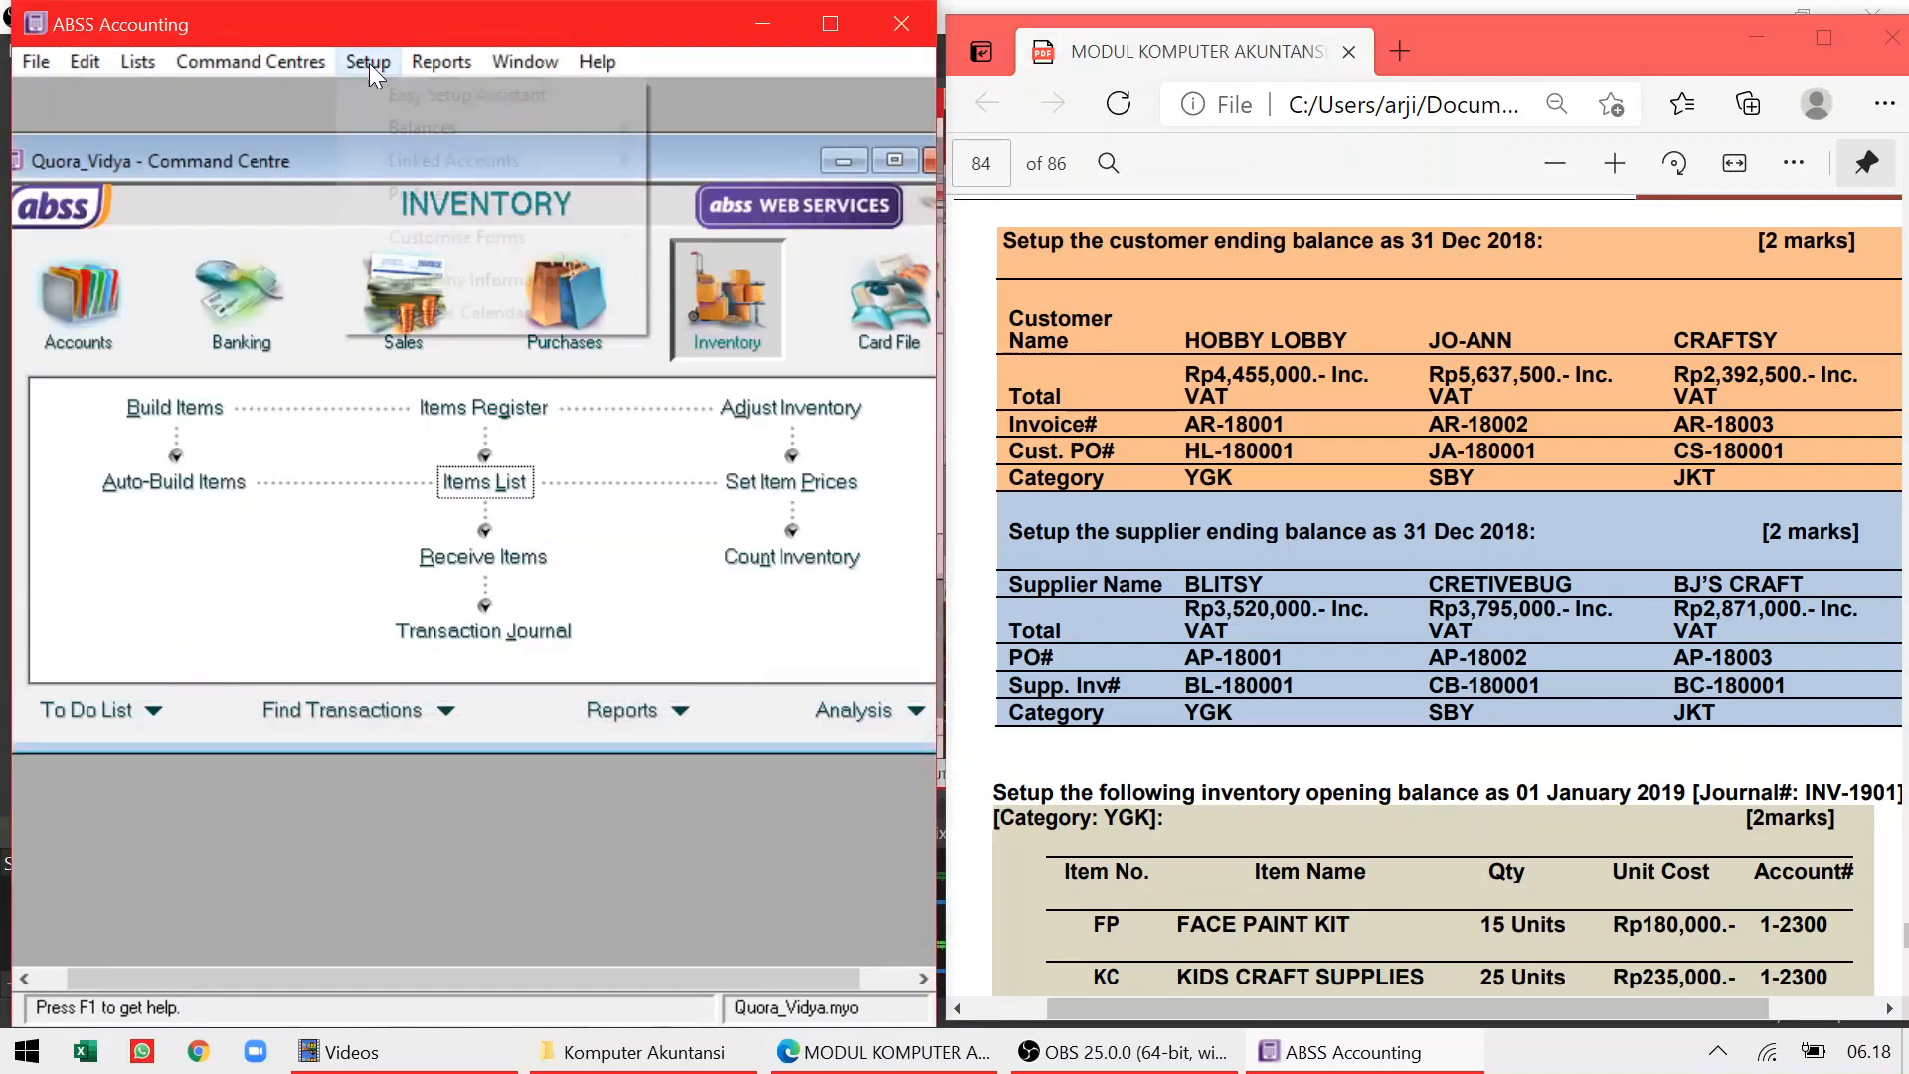
mouse_move(426, 128)
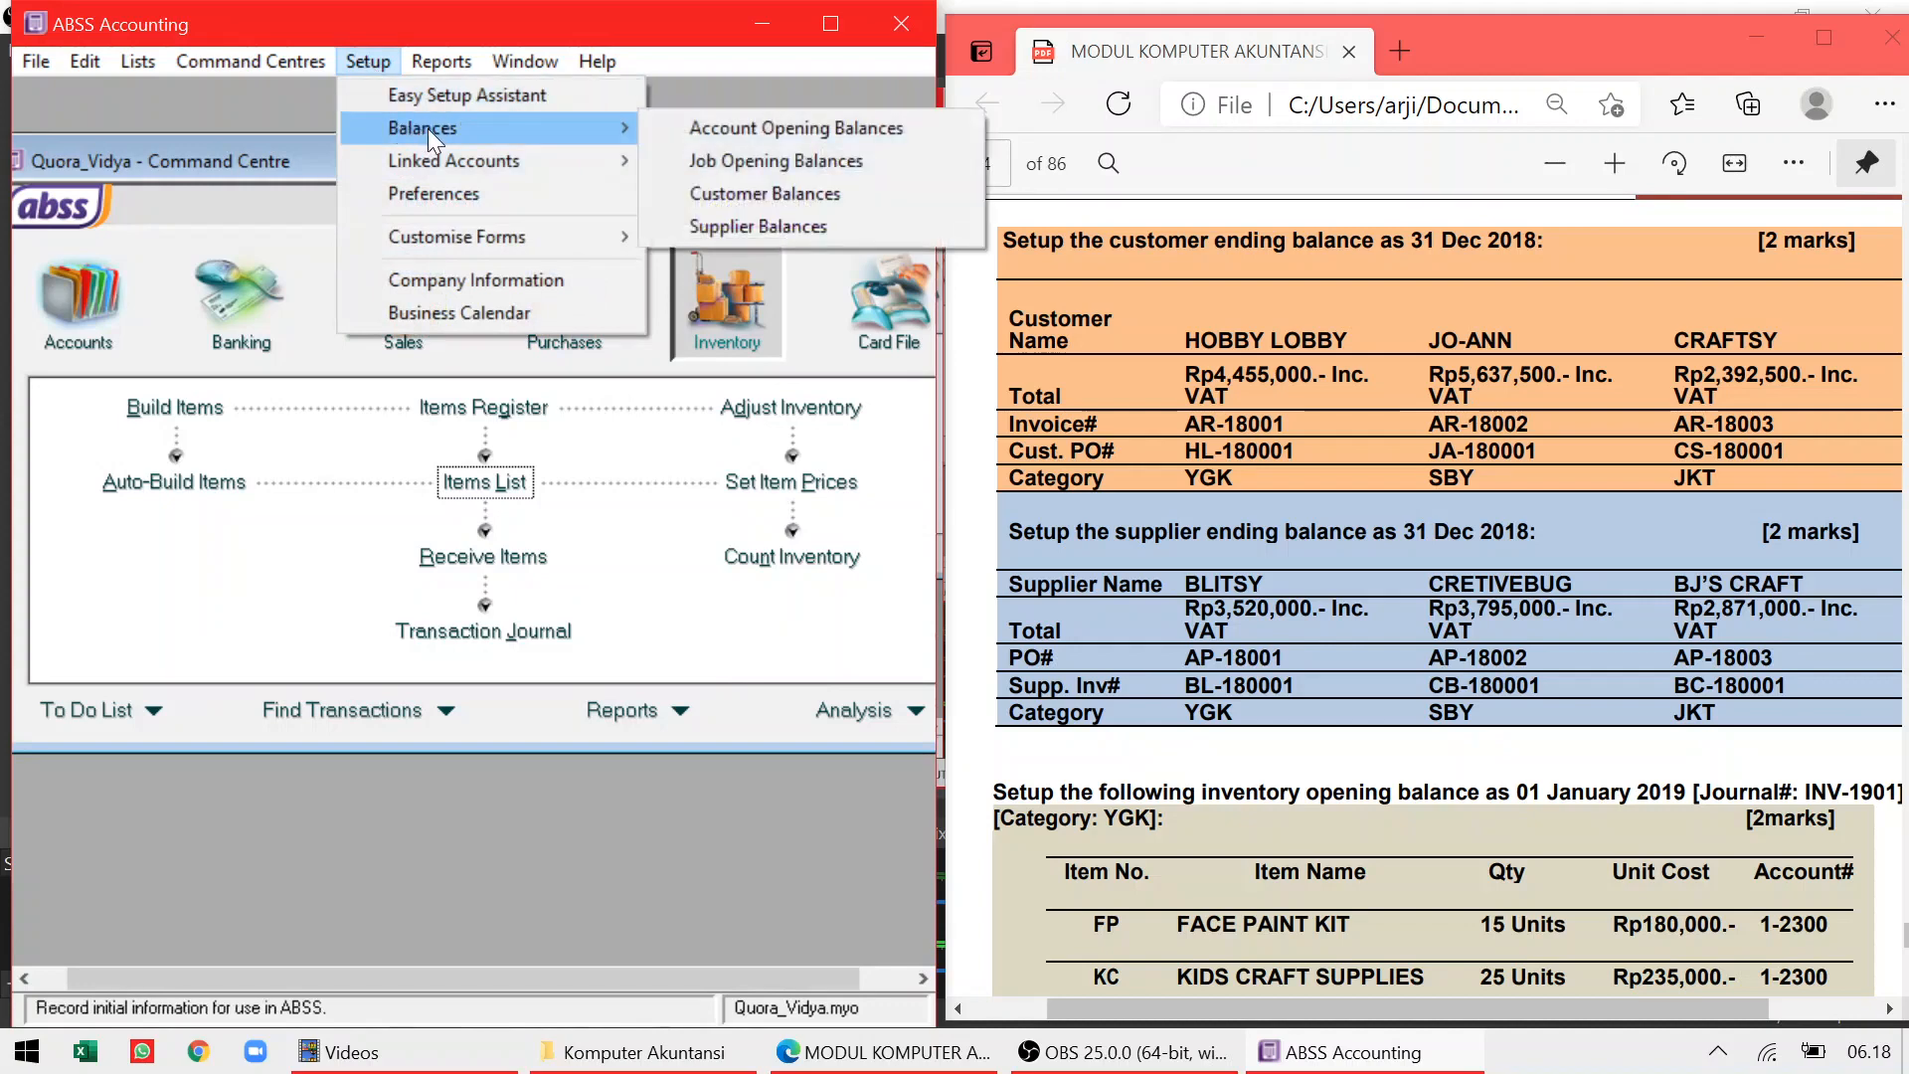
mouse_move(612, 157)
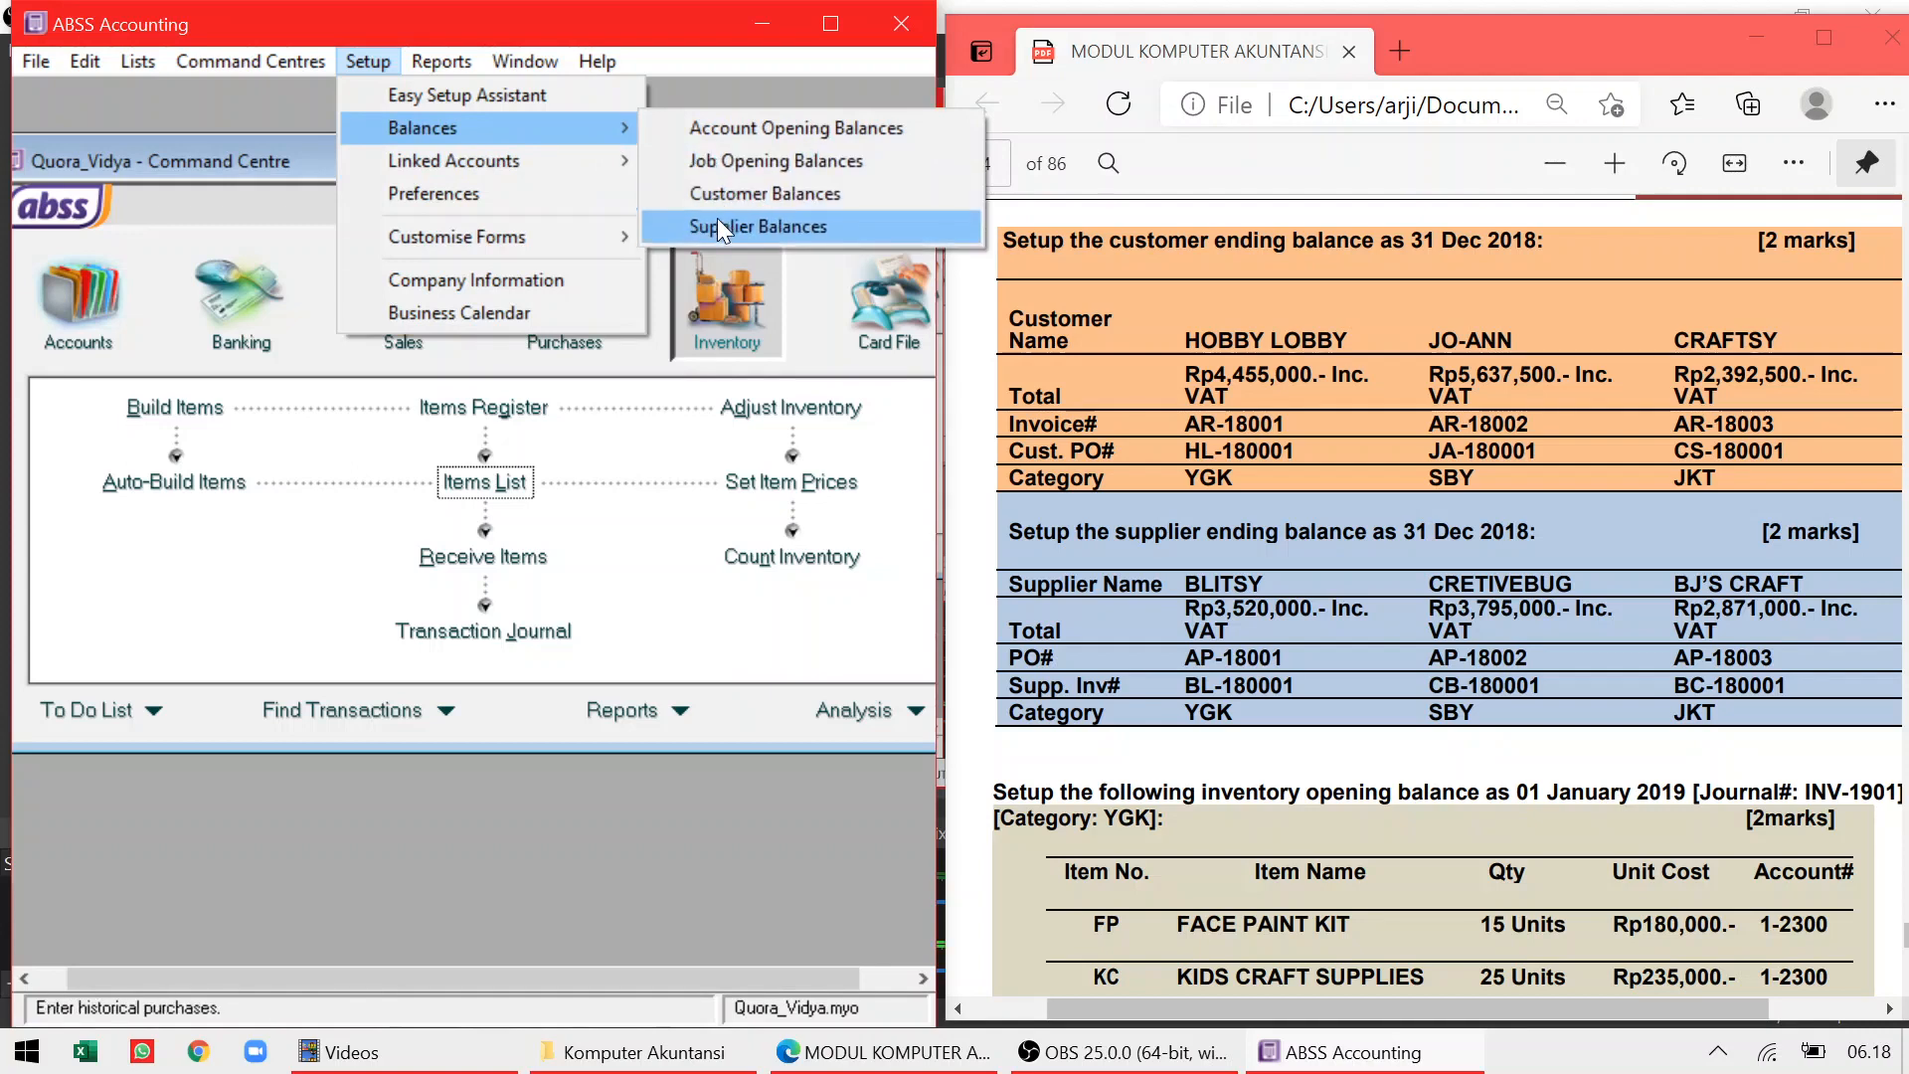
click(722, 228)
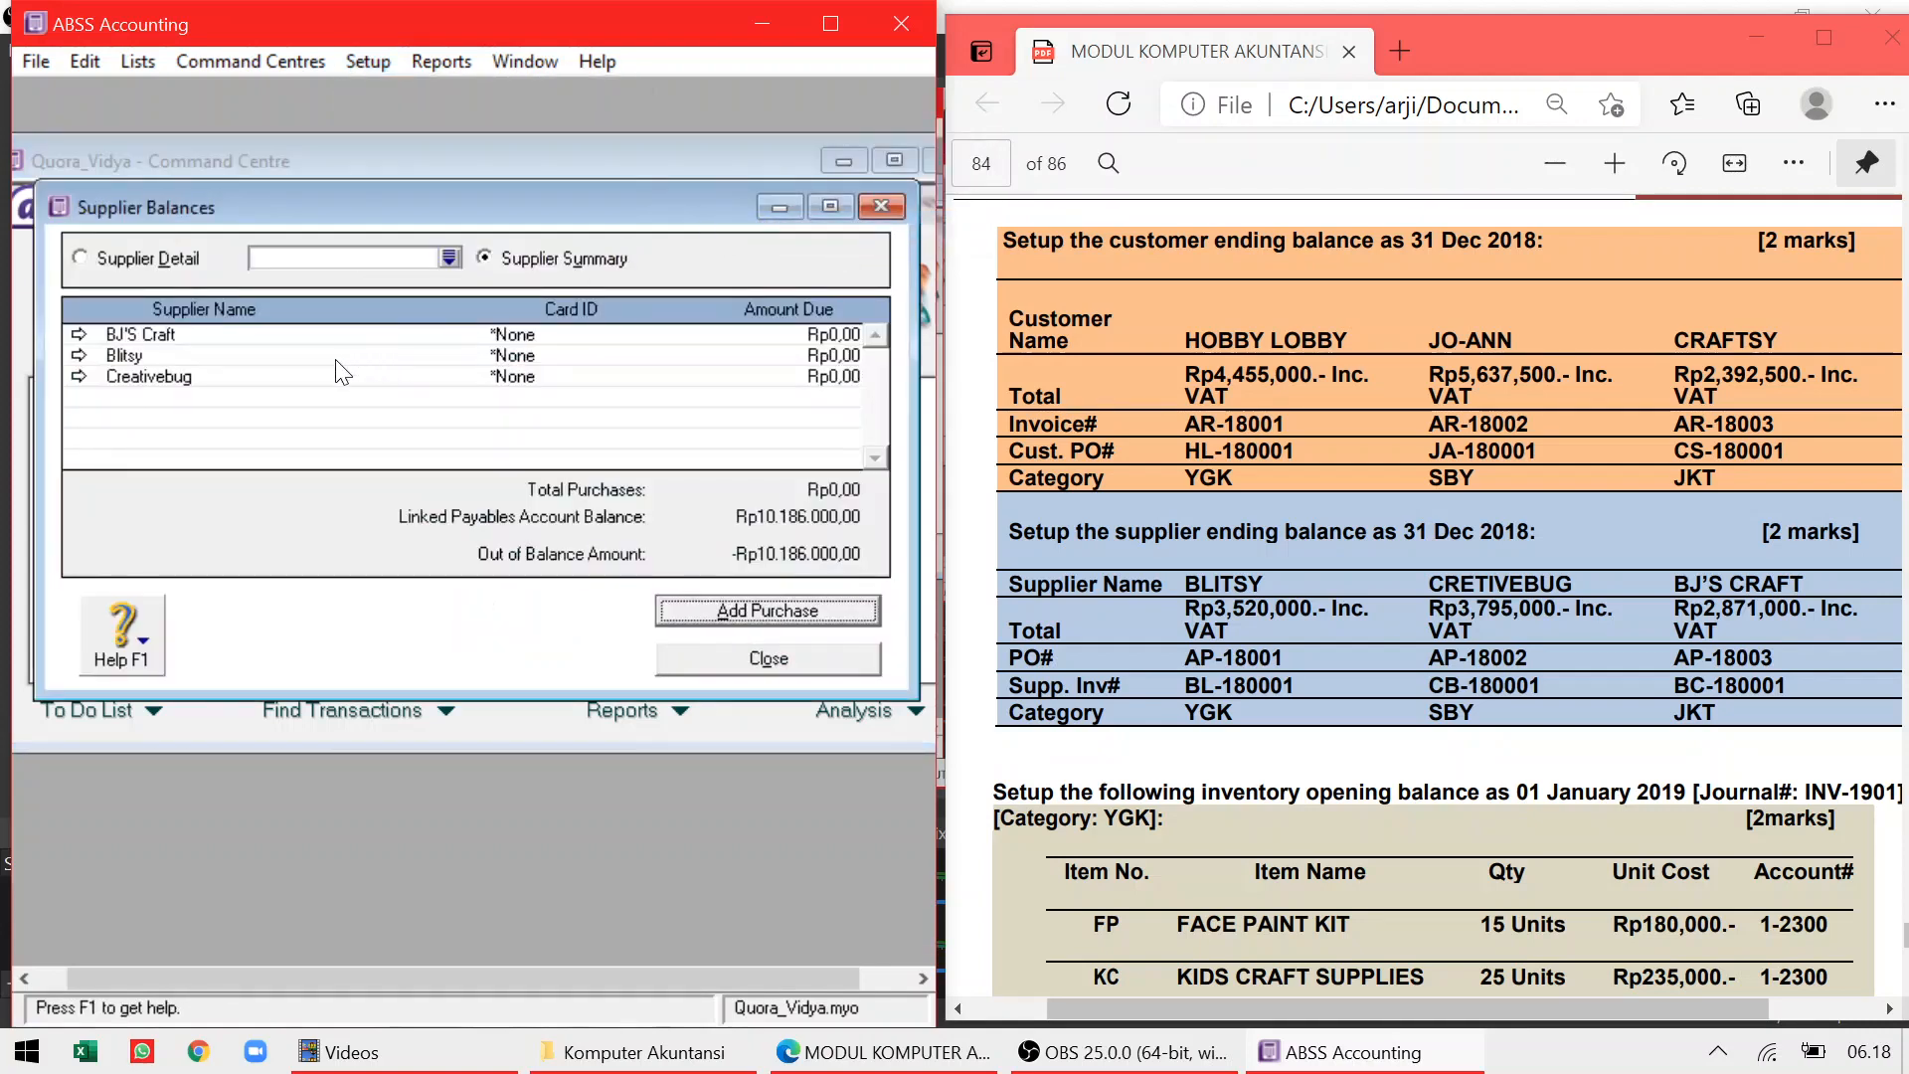
double_click(157, 360)
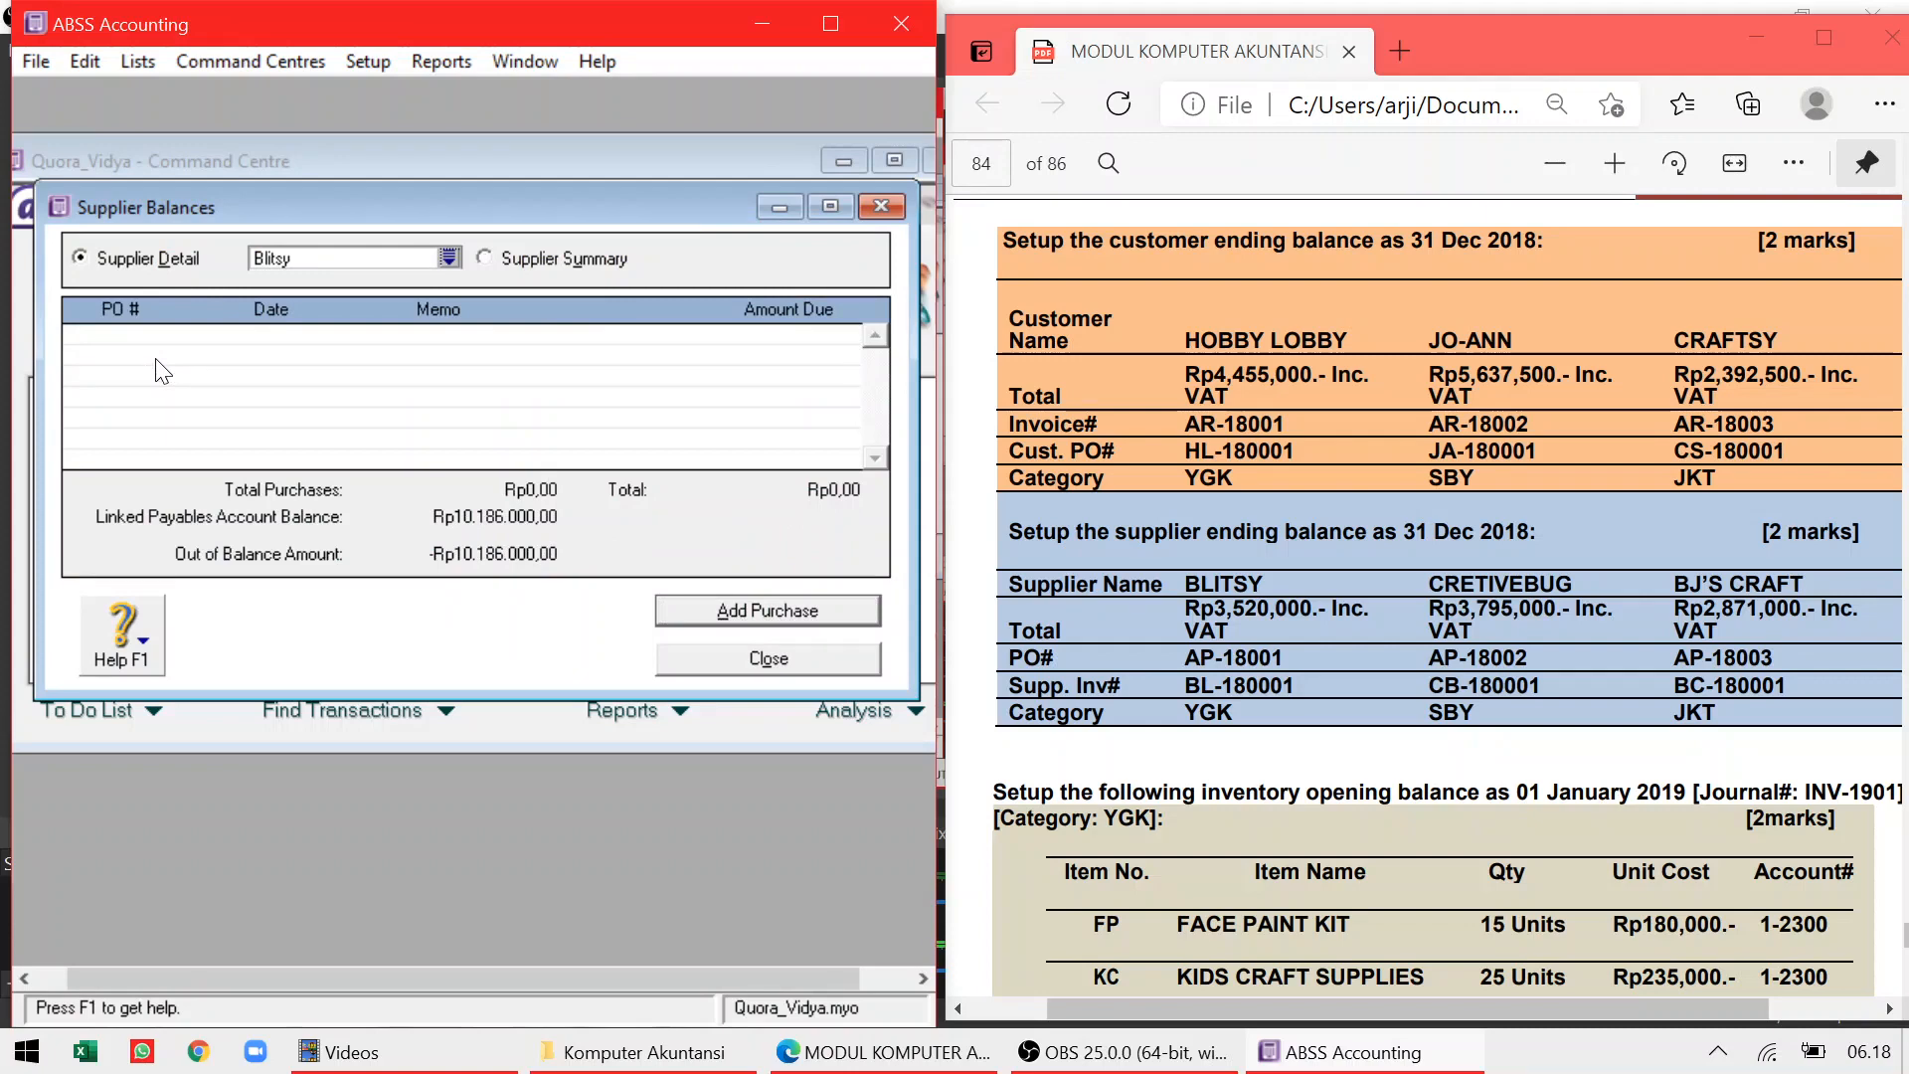
Add Blitsy's purchase AP-18001 dated 31/12/2018 with supplier invoice BL-180001
click(770, 611)
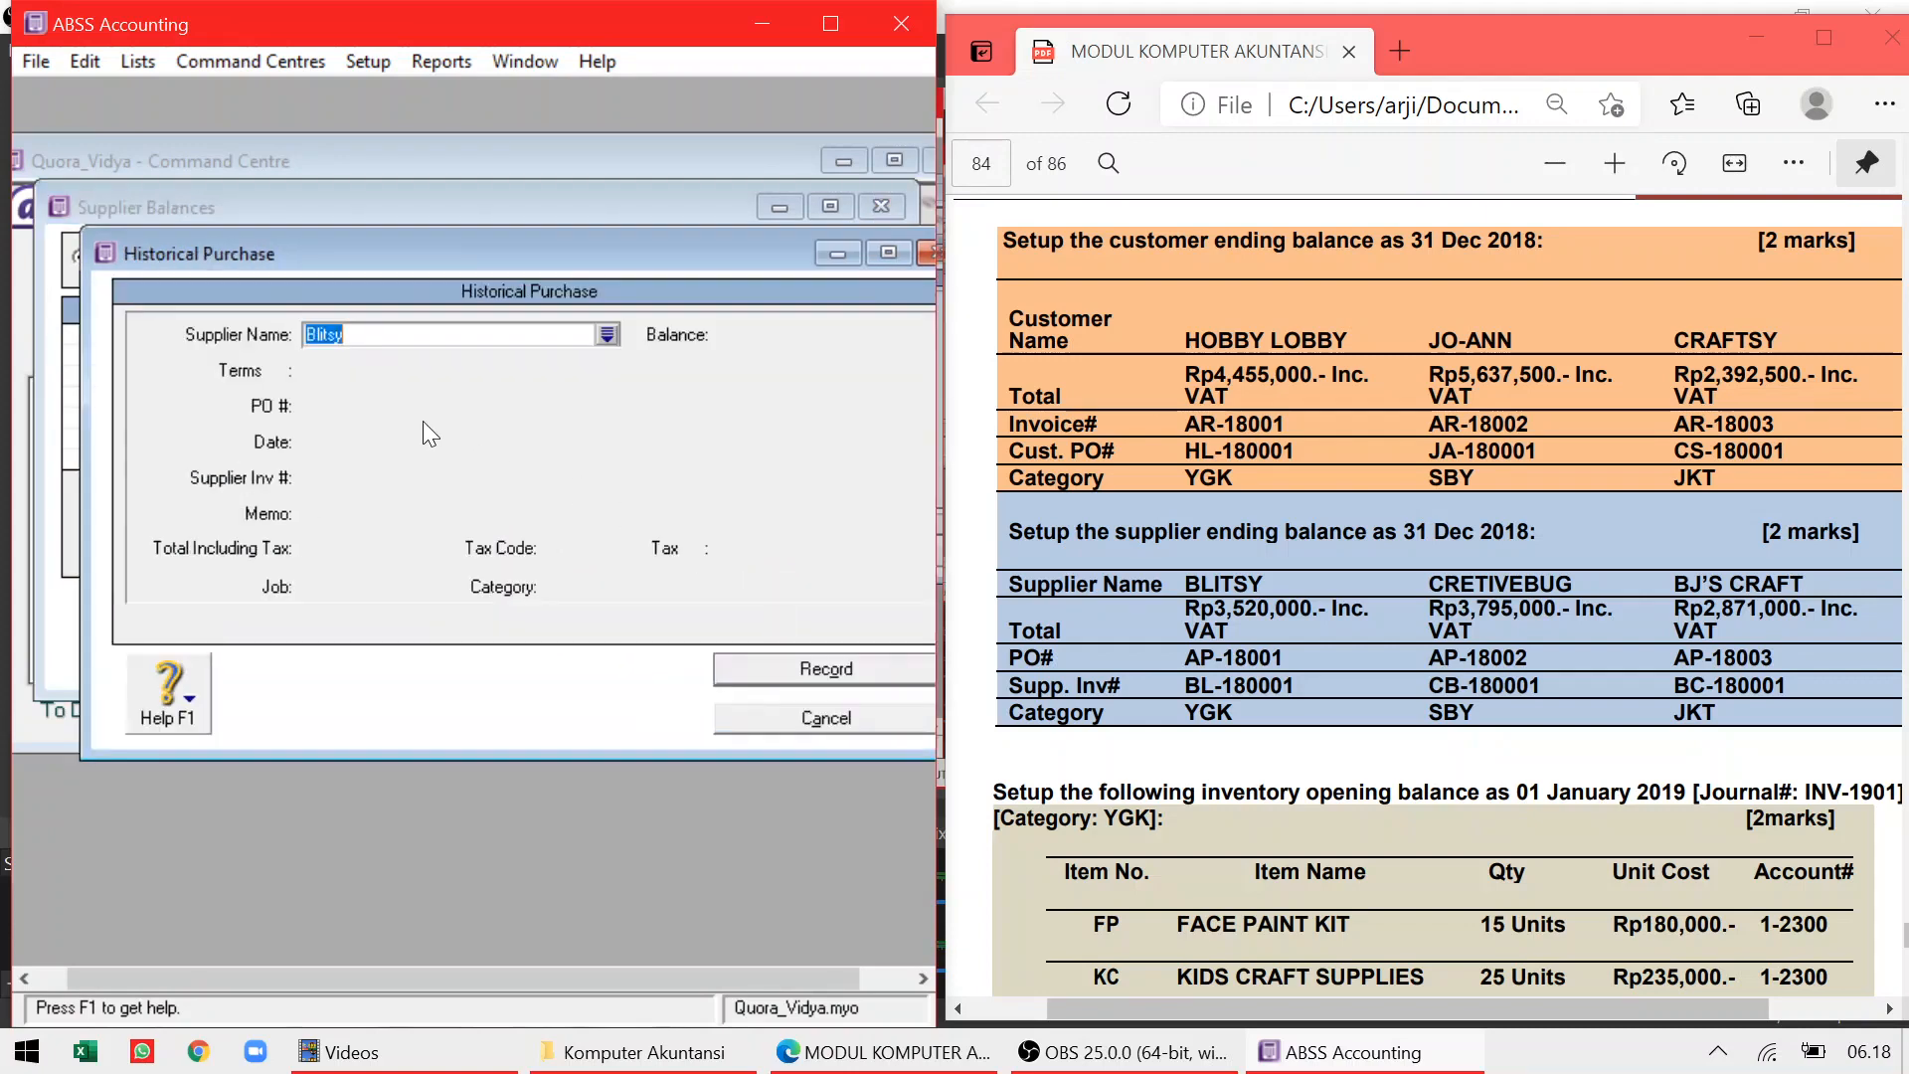
click(413, 403)
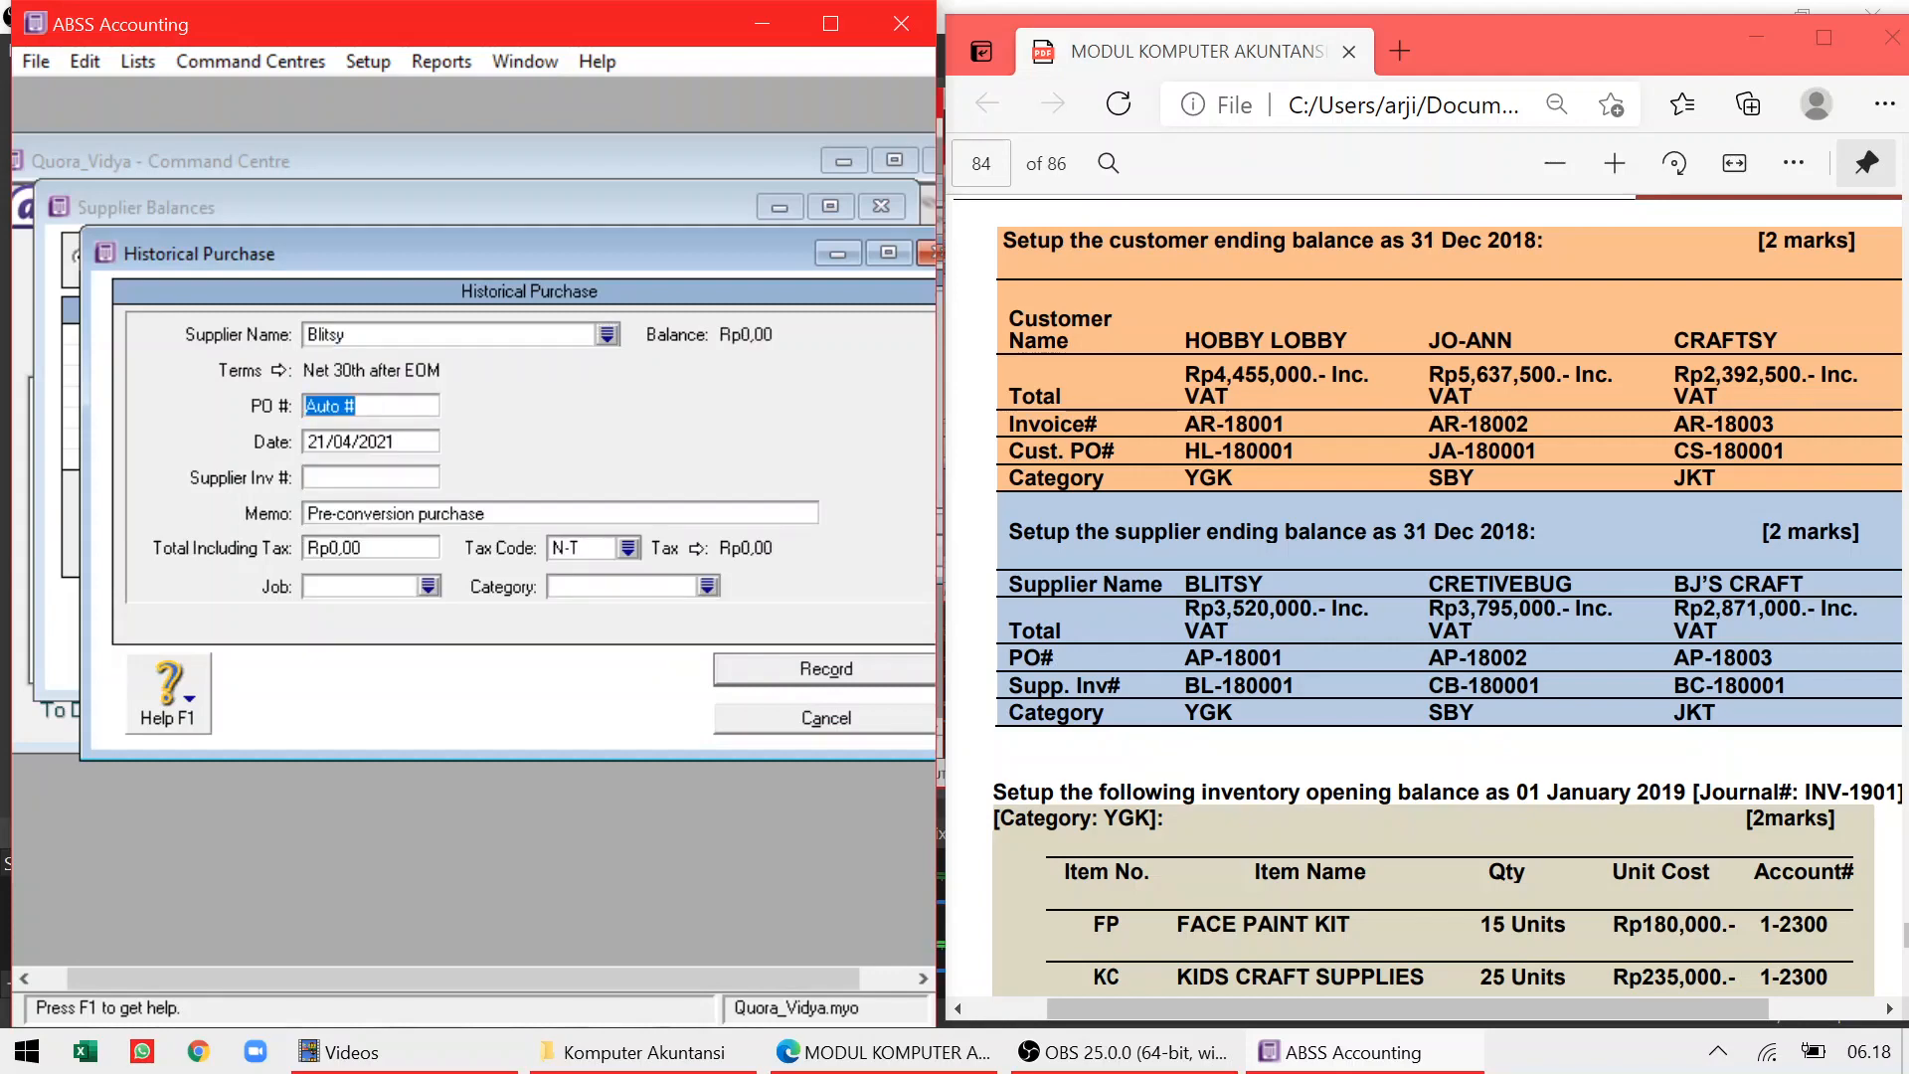
text(AP-18001)
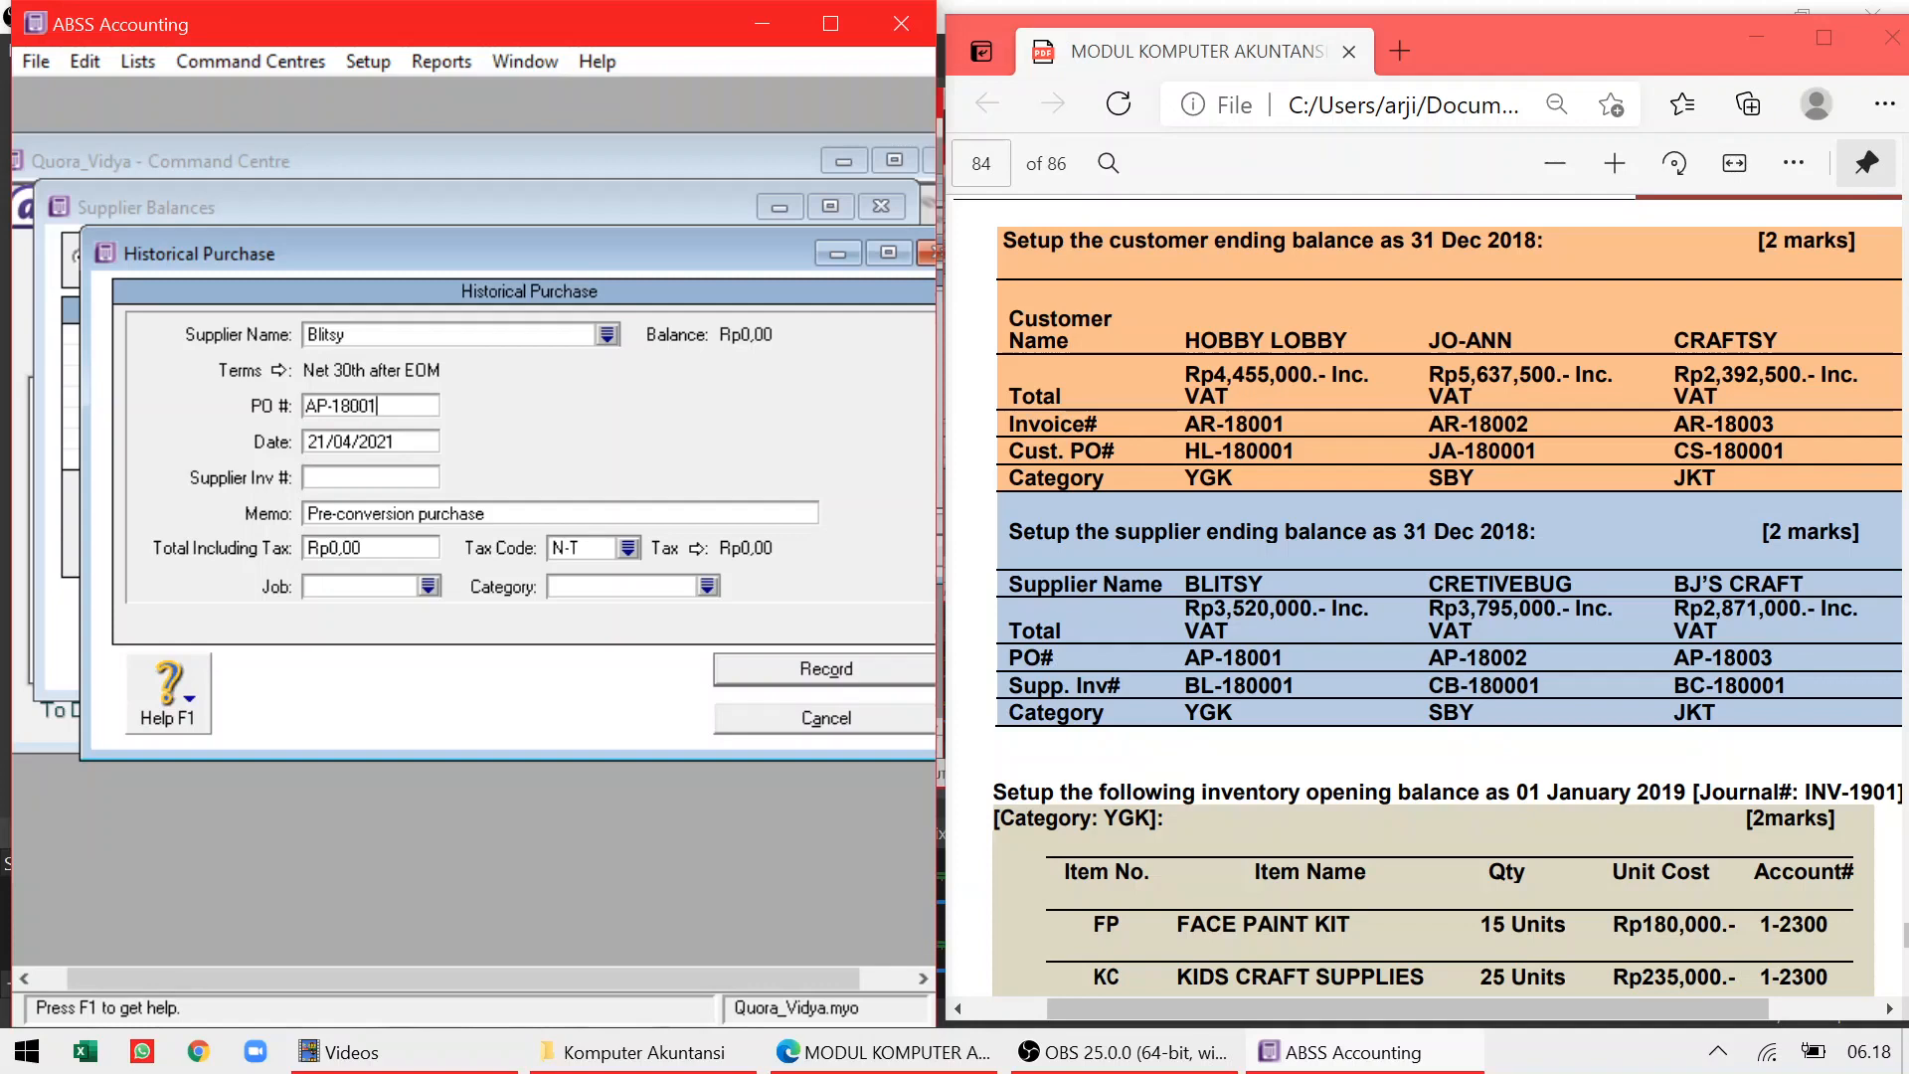
key(Tab)
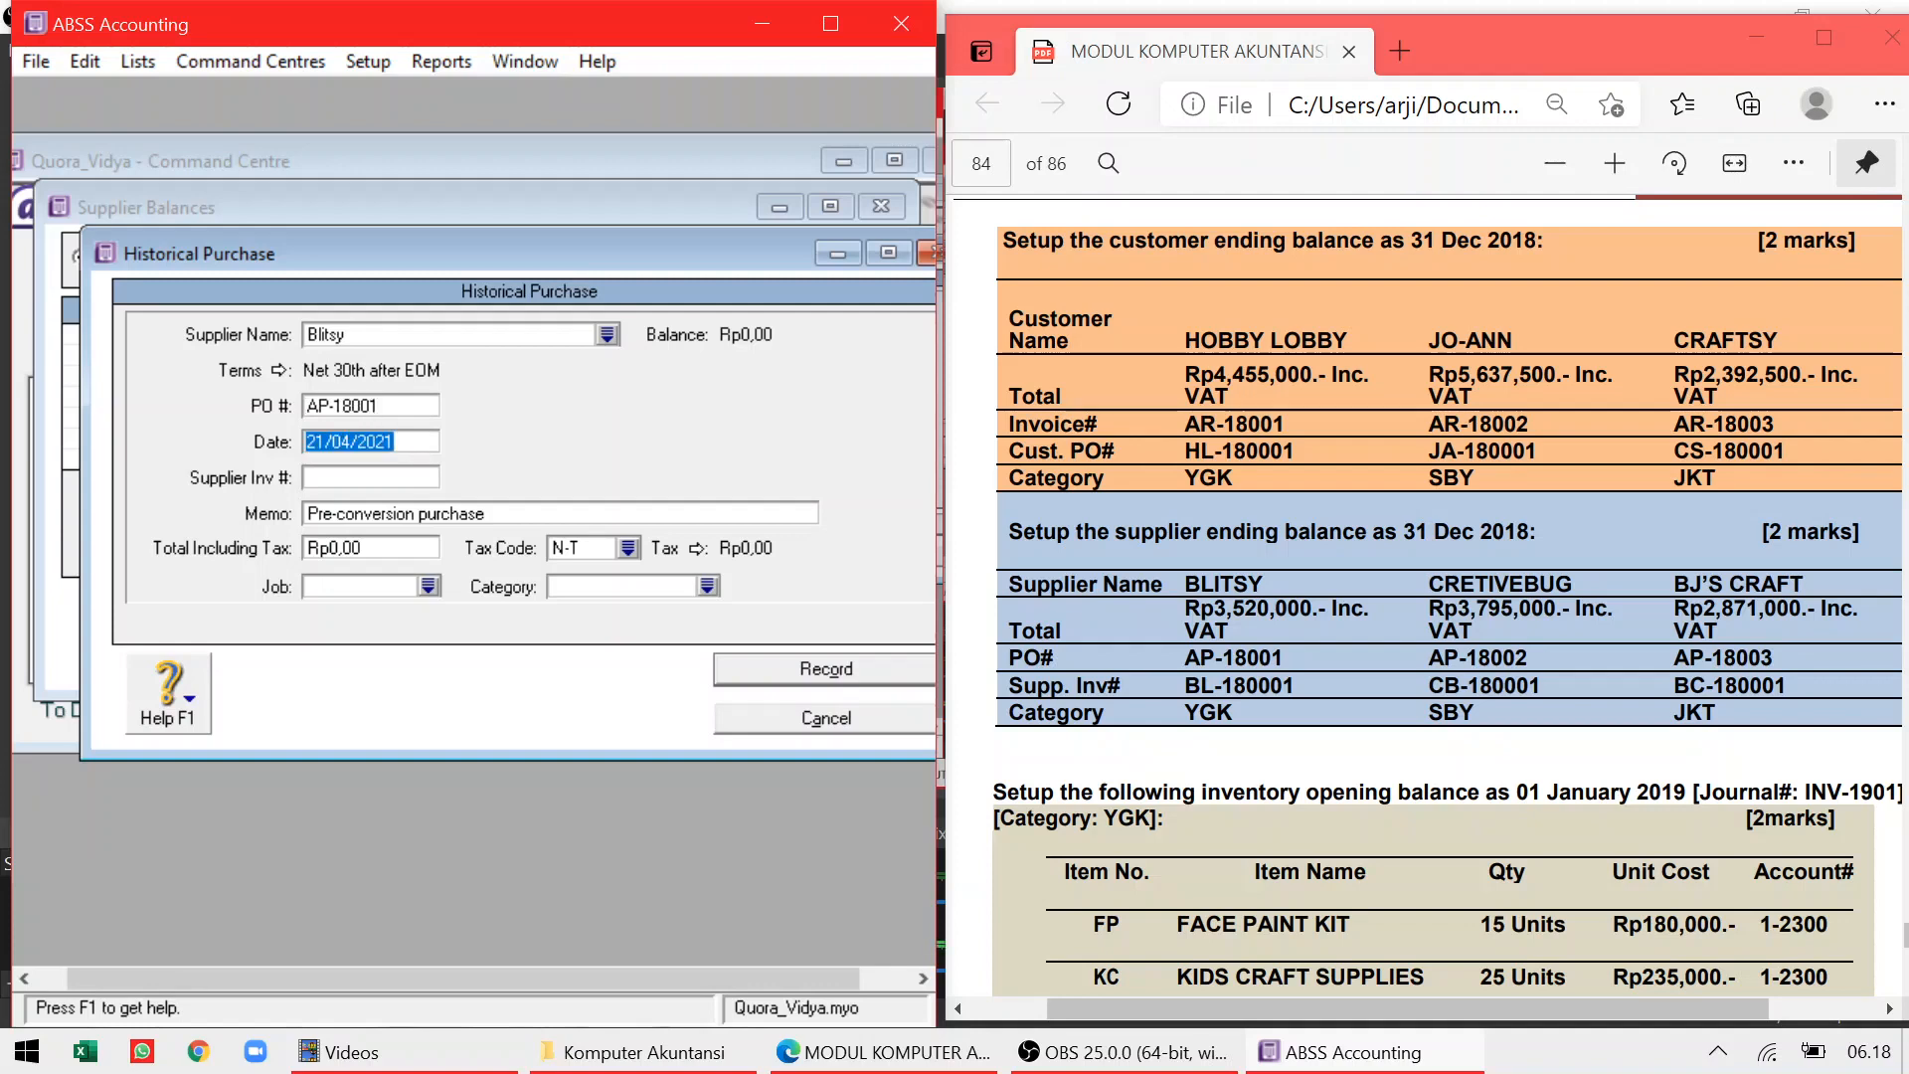
text(31/12/)
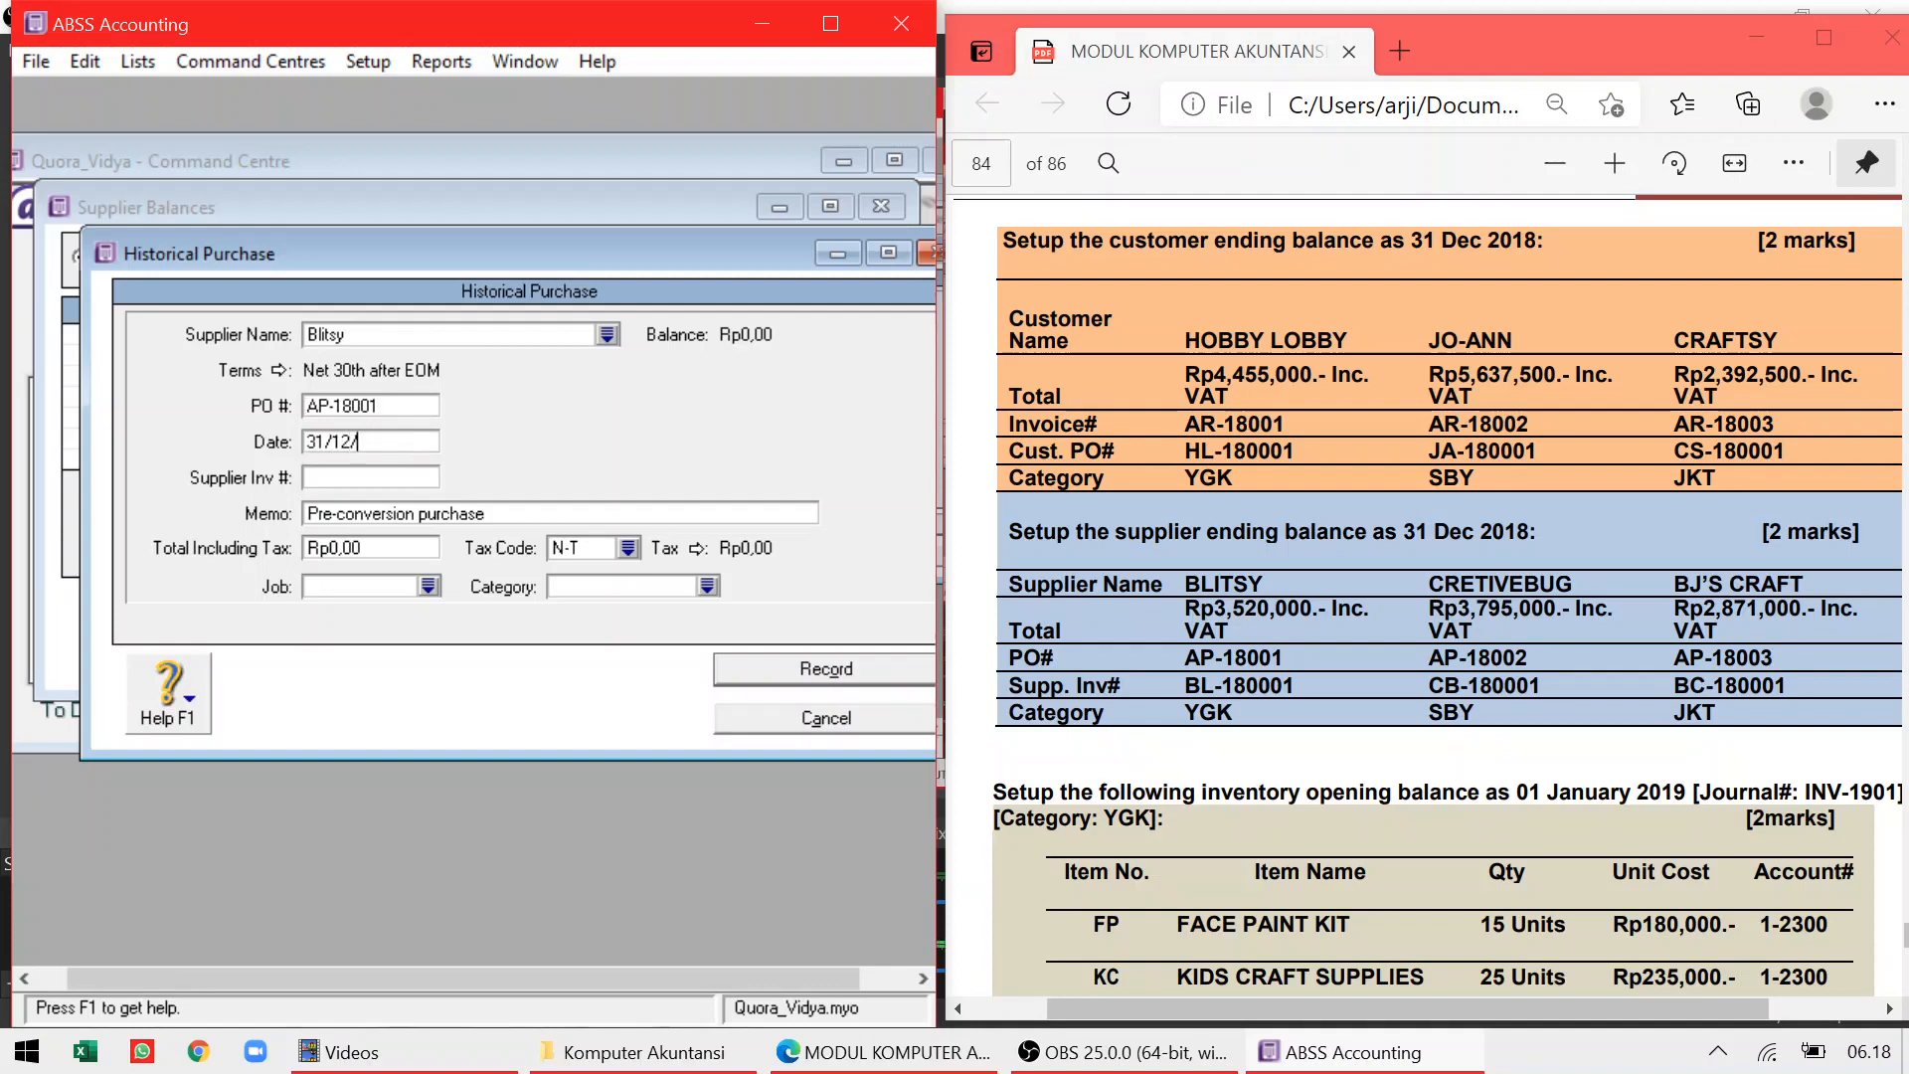
text(2018)
key(Tab)
text(BL-180001)
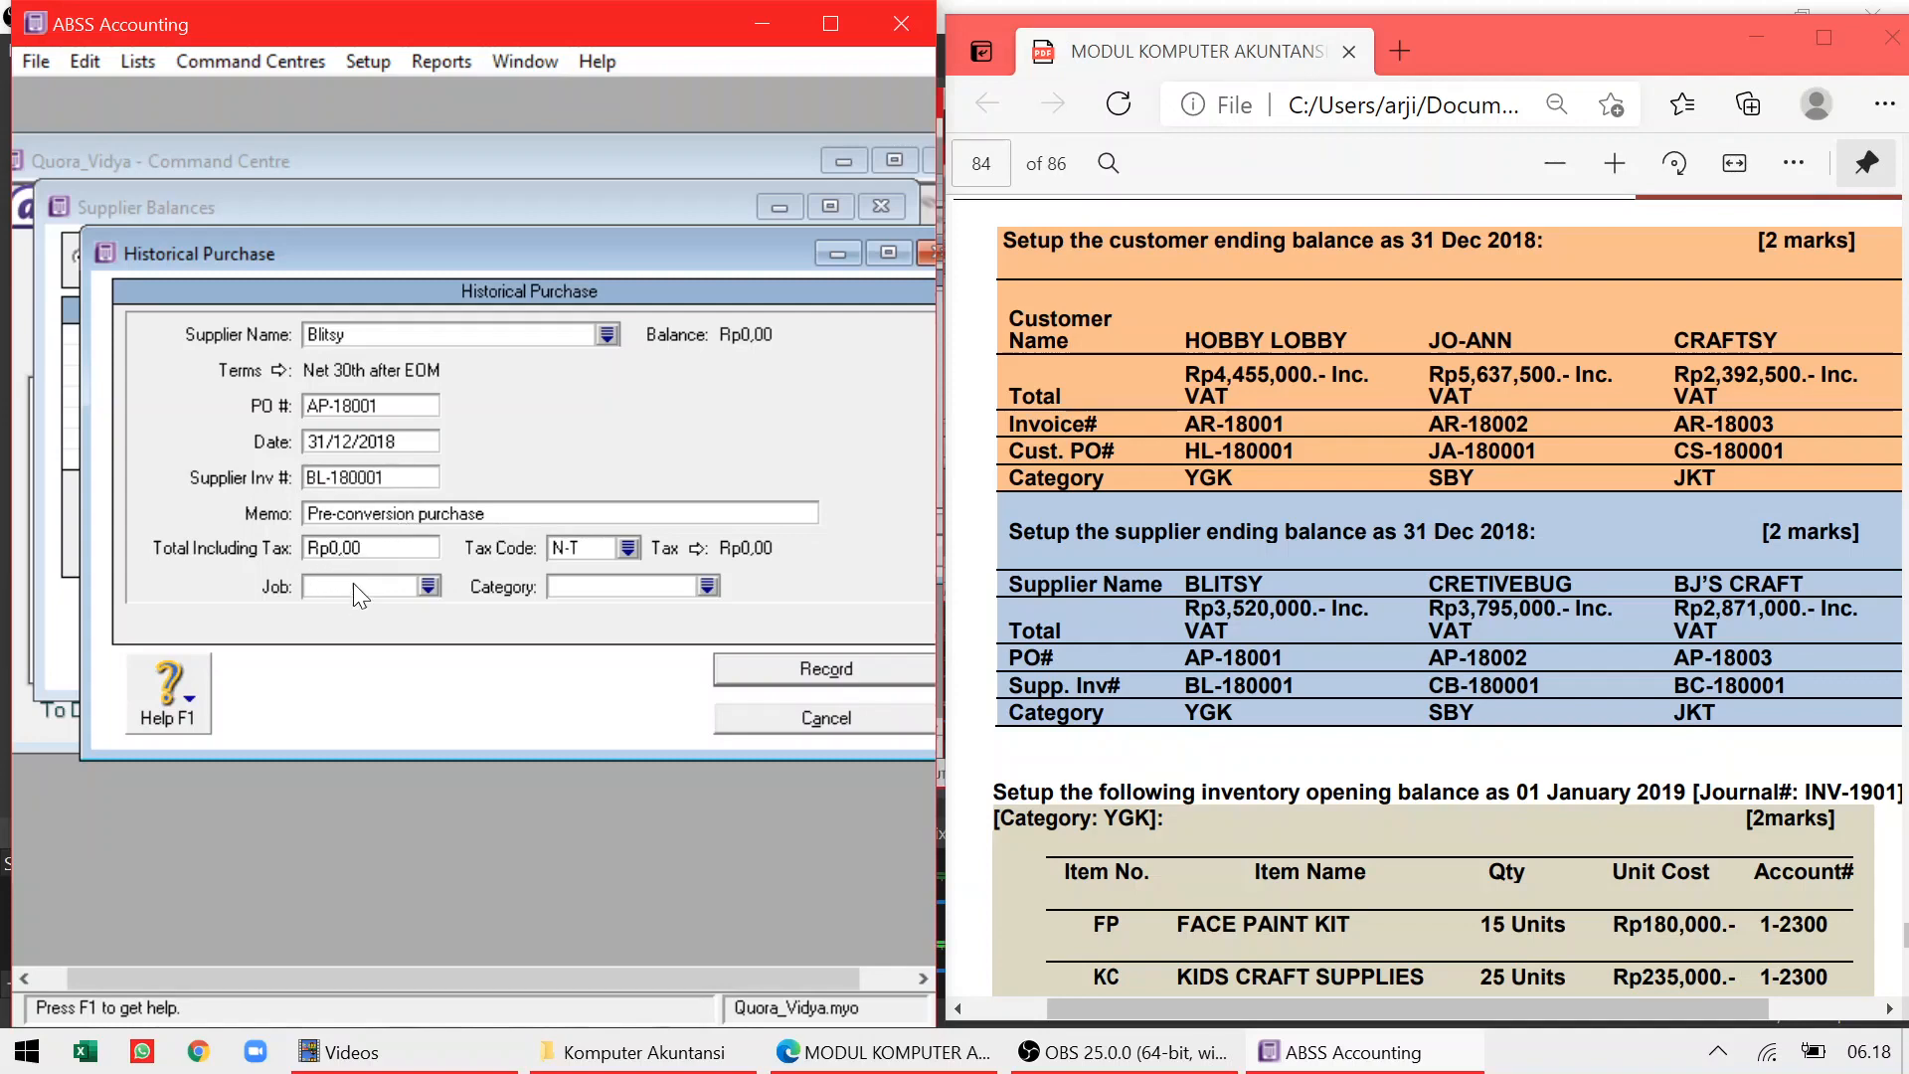
key(Tab)
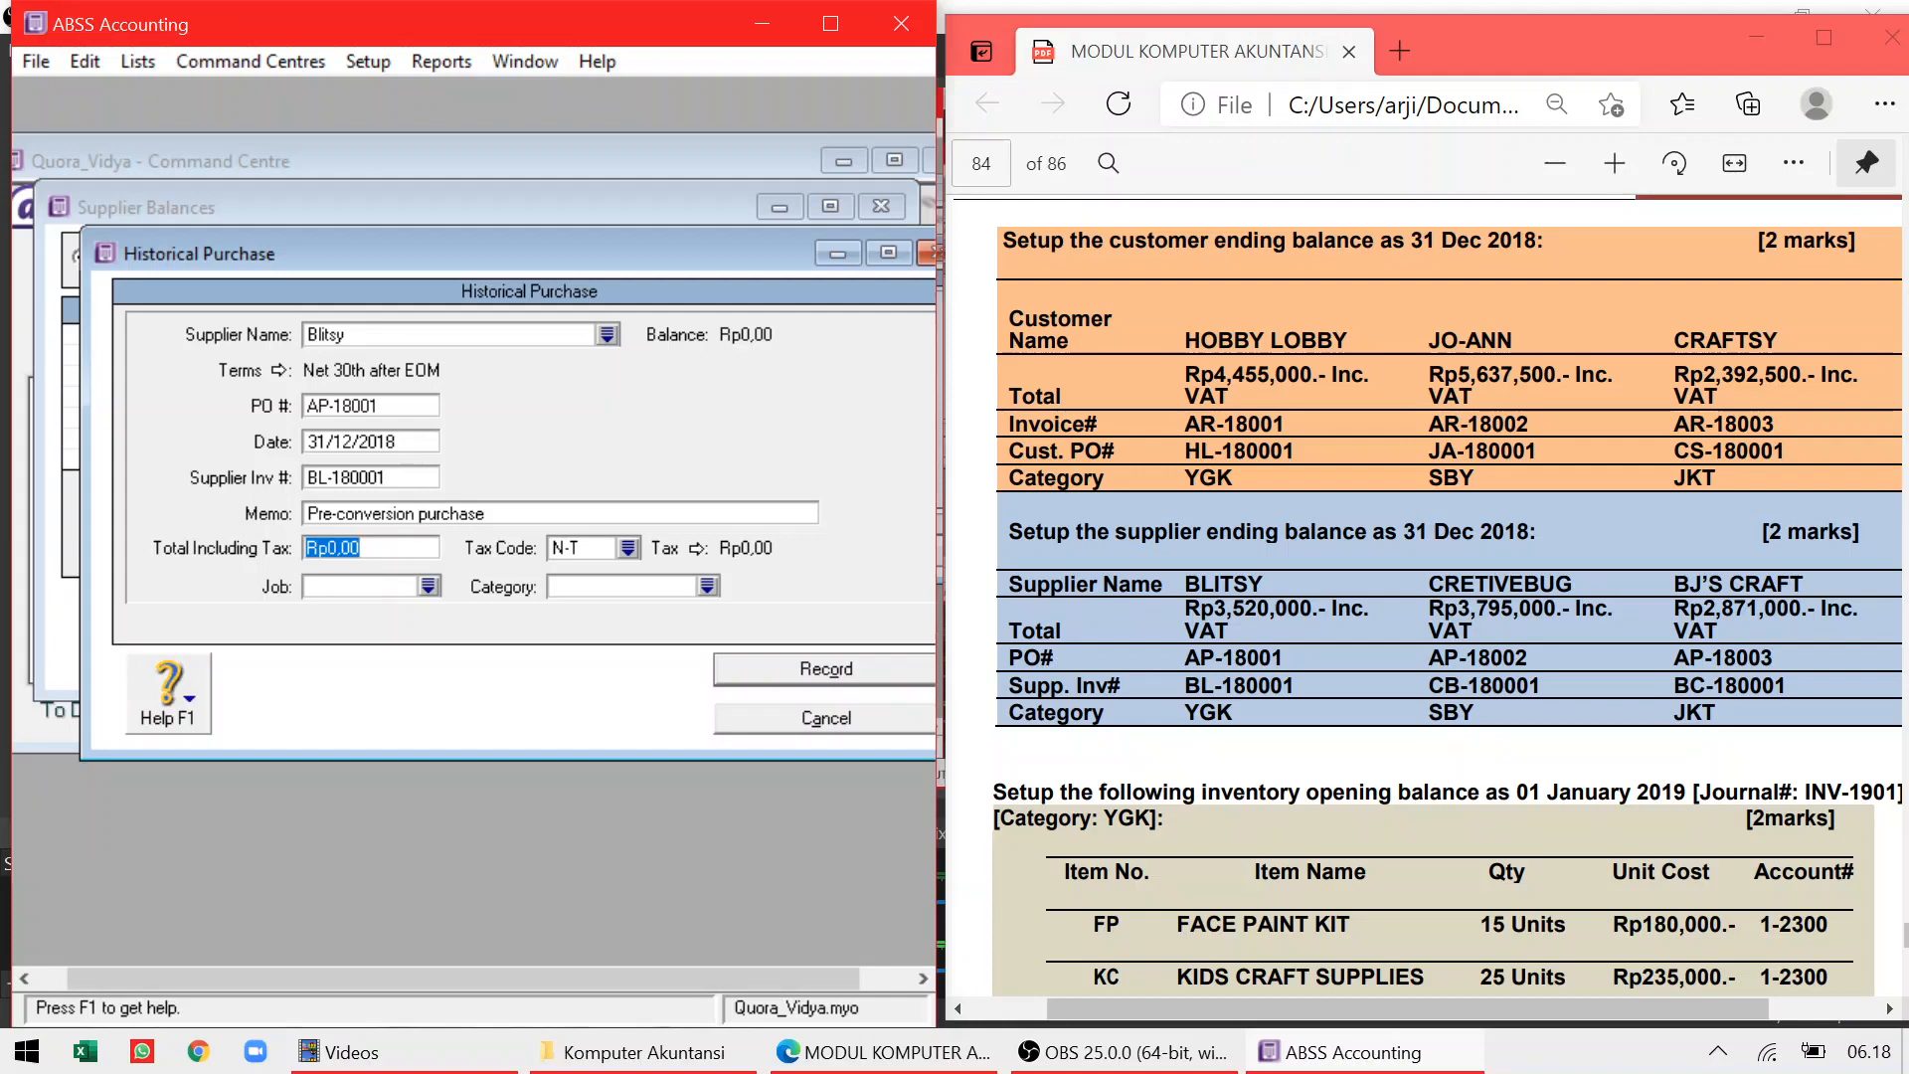
Enter the total of Rp3.520.000 including tax with the VAT tax code
text(252)
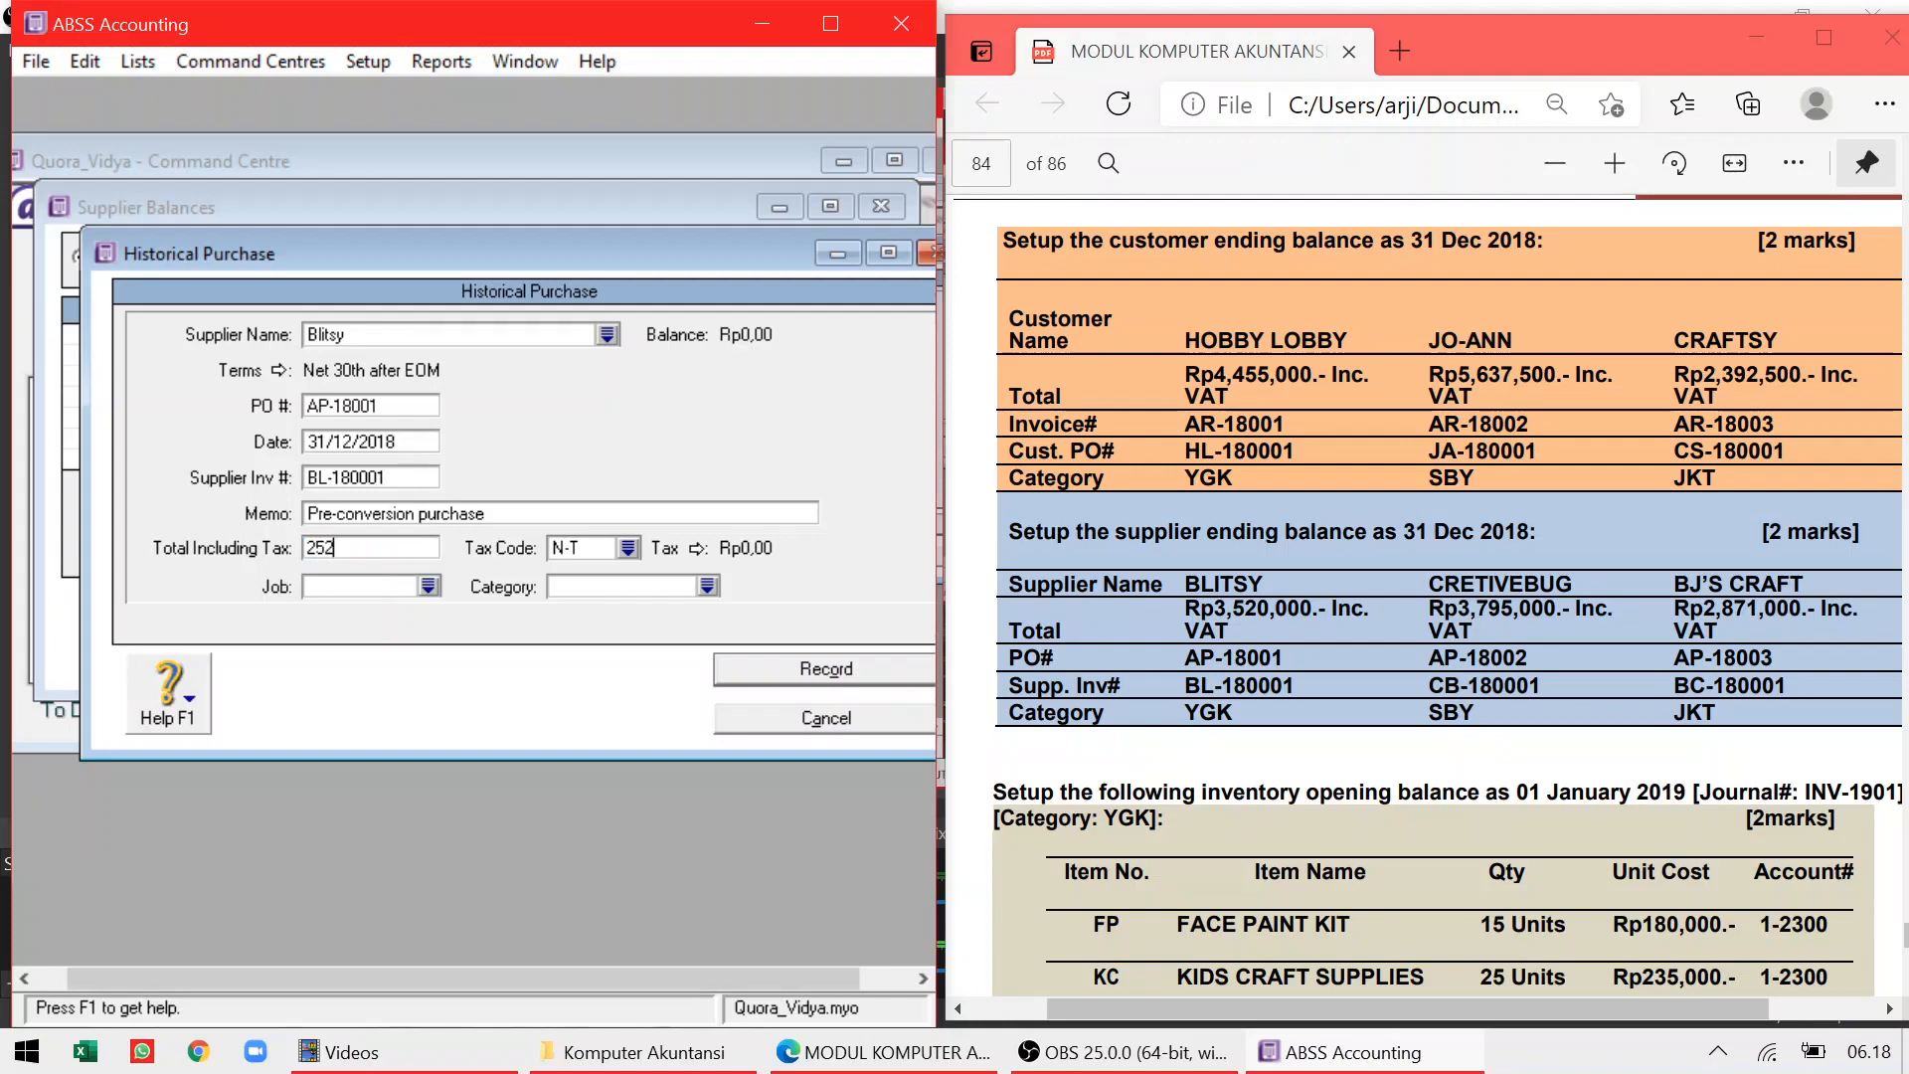
key(BackSpace)
key(BackSpace)
text(3520000)
key(Tab)
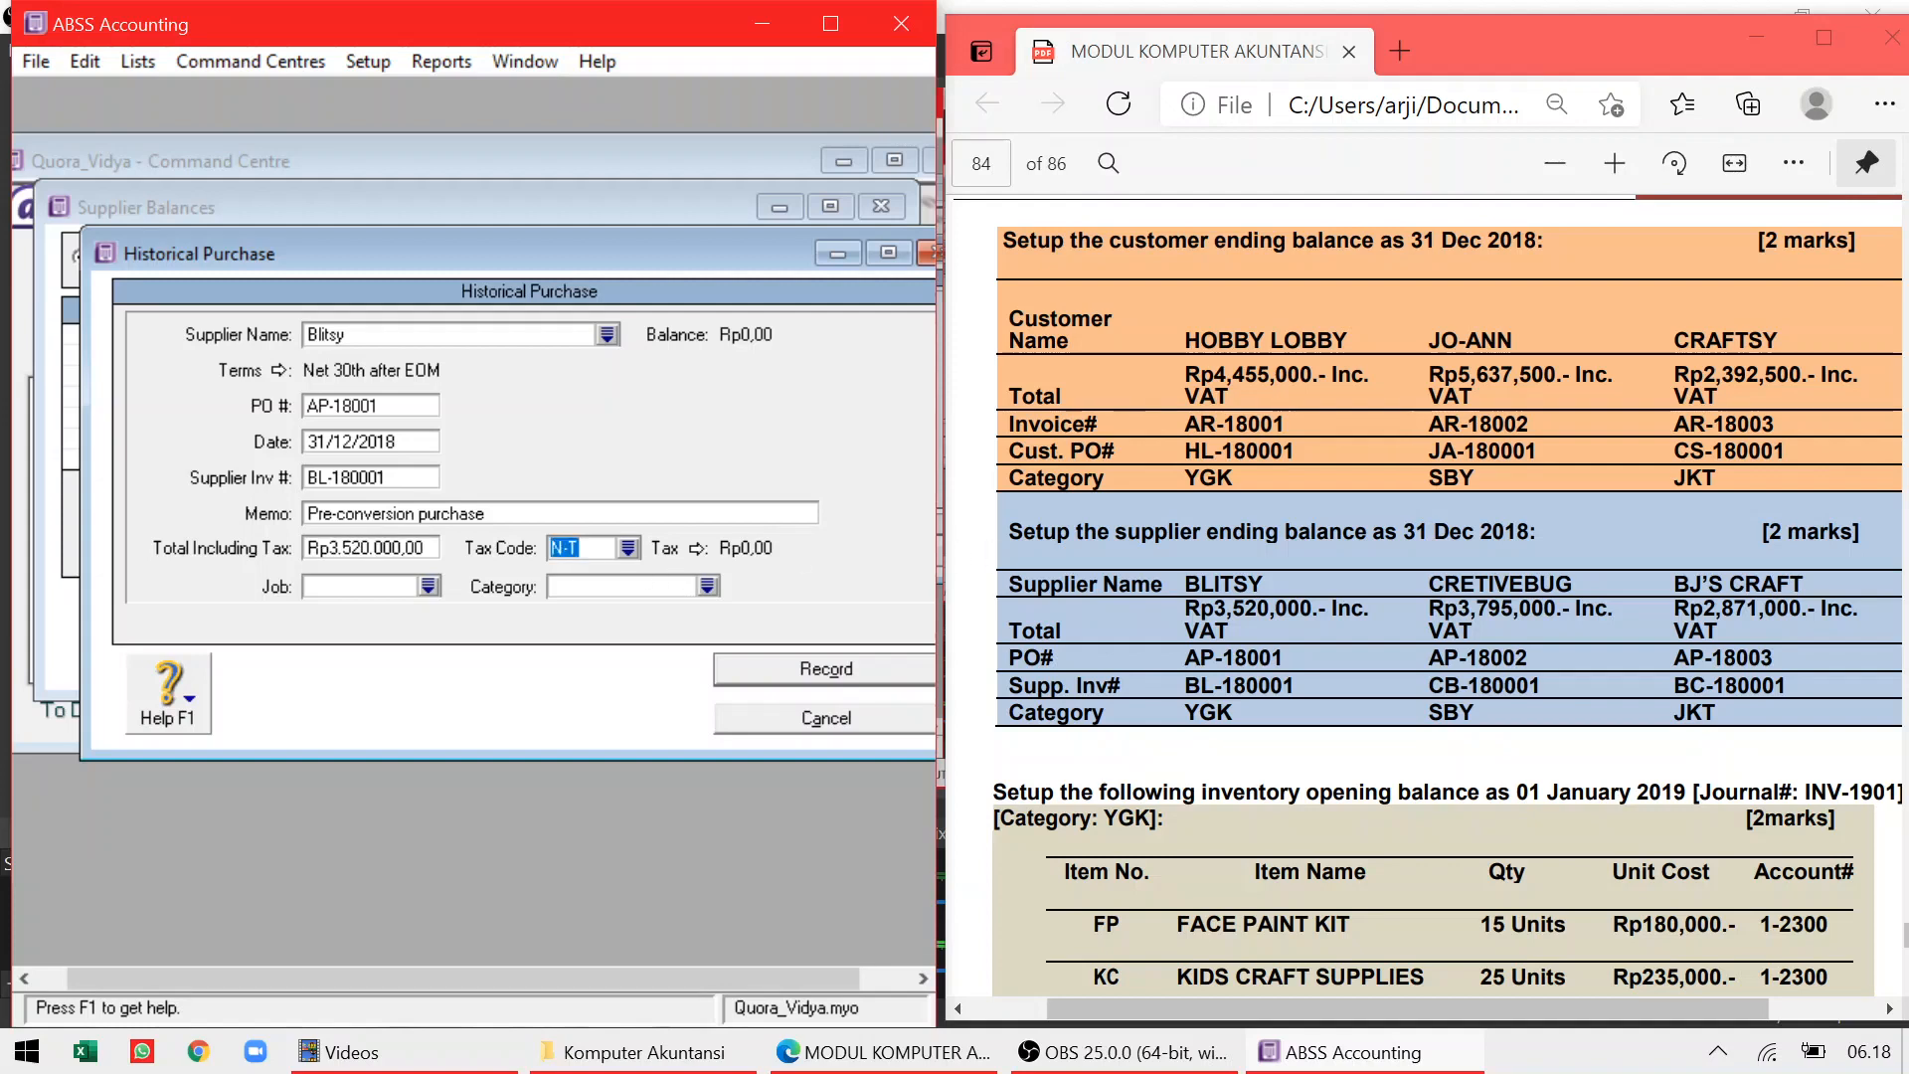
click(625, 547)
double_click(352, 396)
Set category YGK, record the purchase past the job-number warning, and close Supplier Balances
click(708, 587)
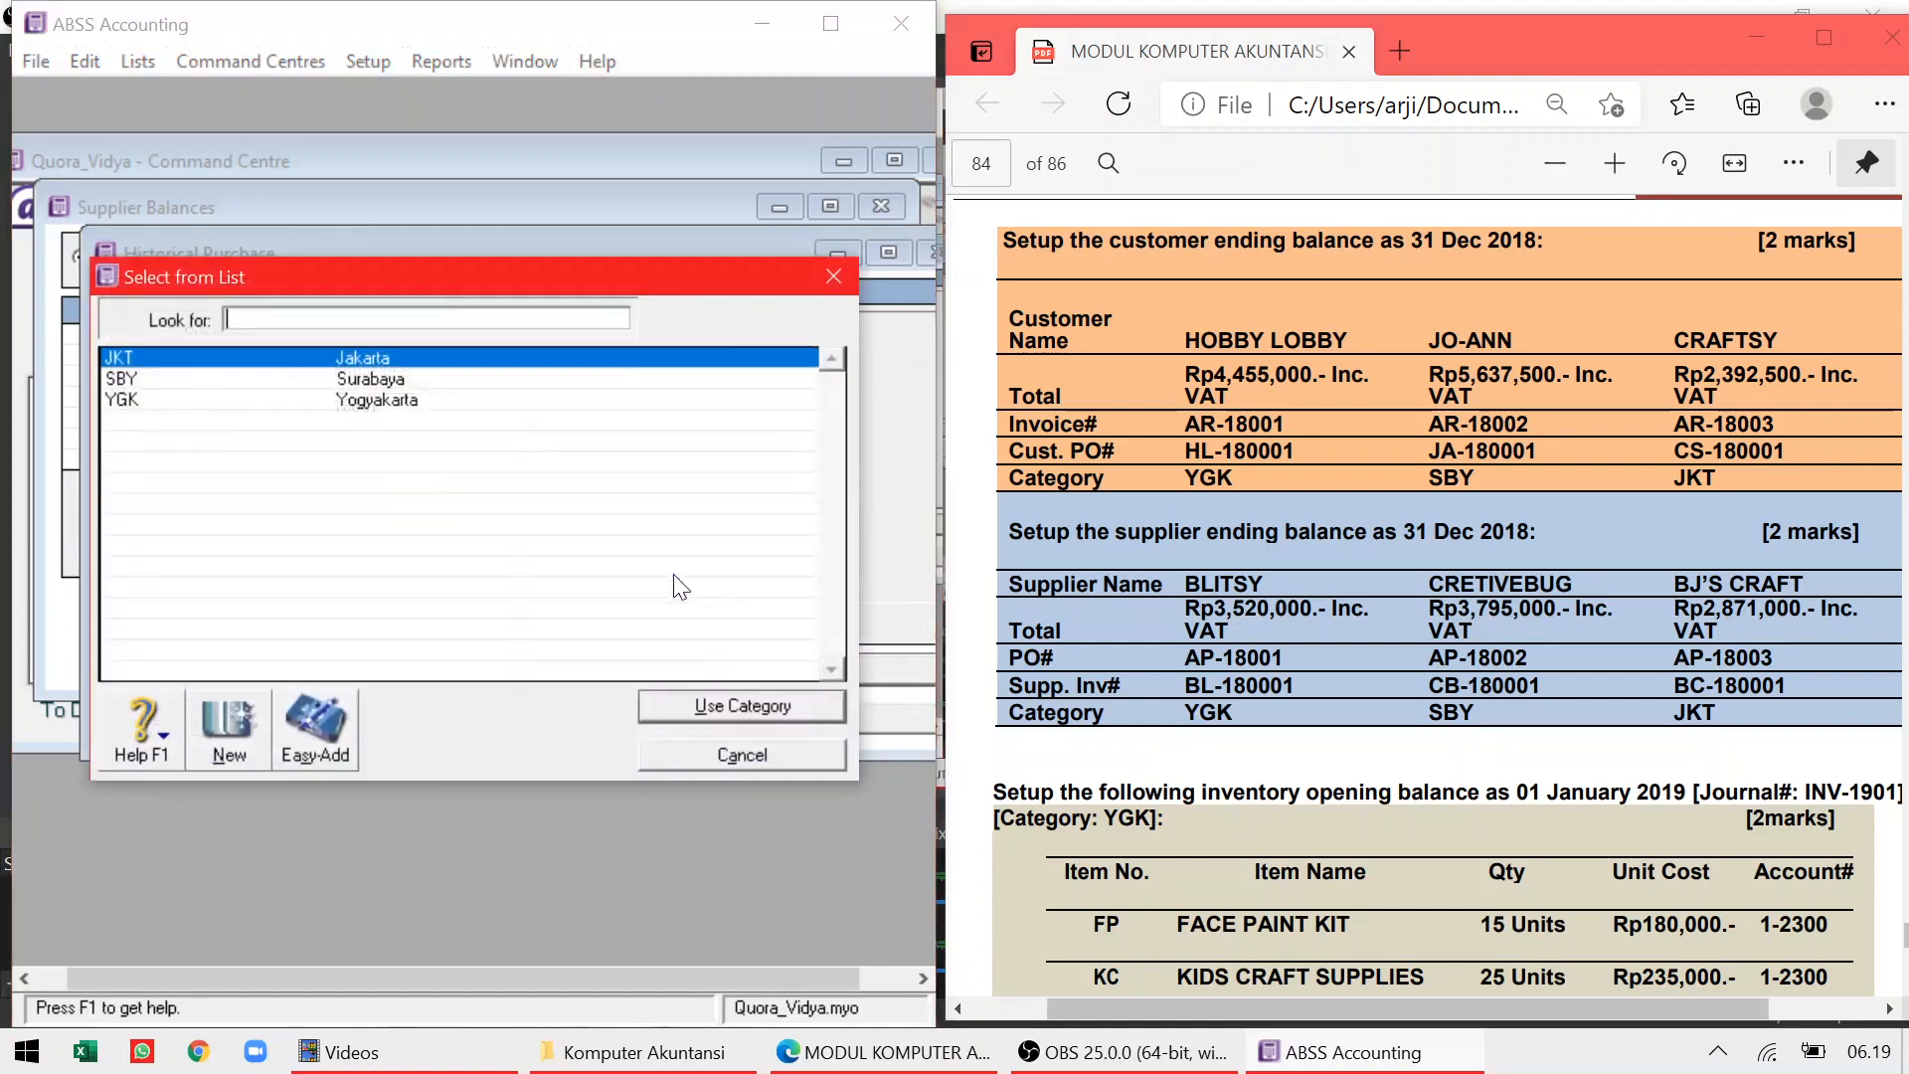
double_click(321, 400)
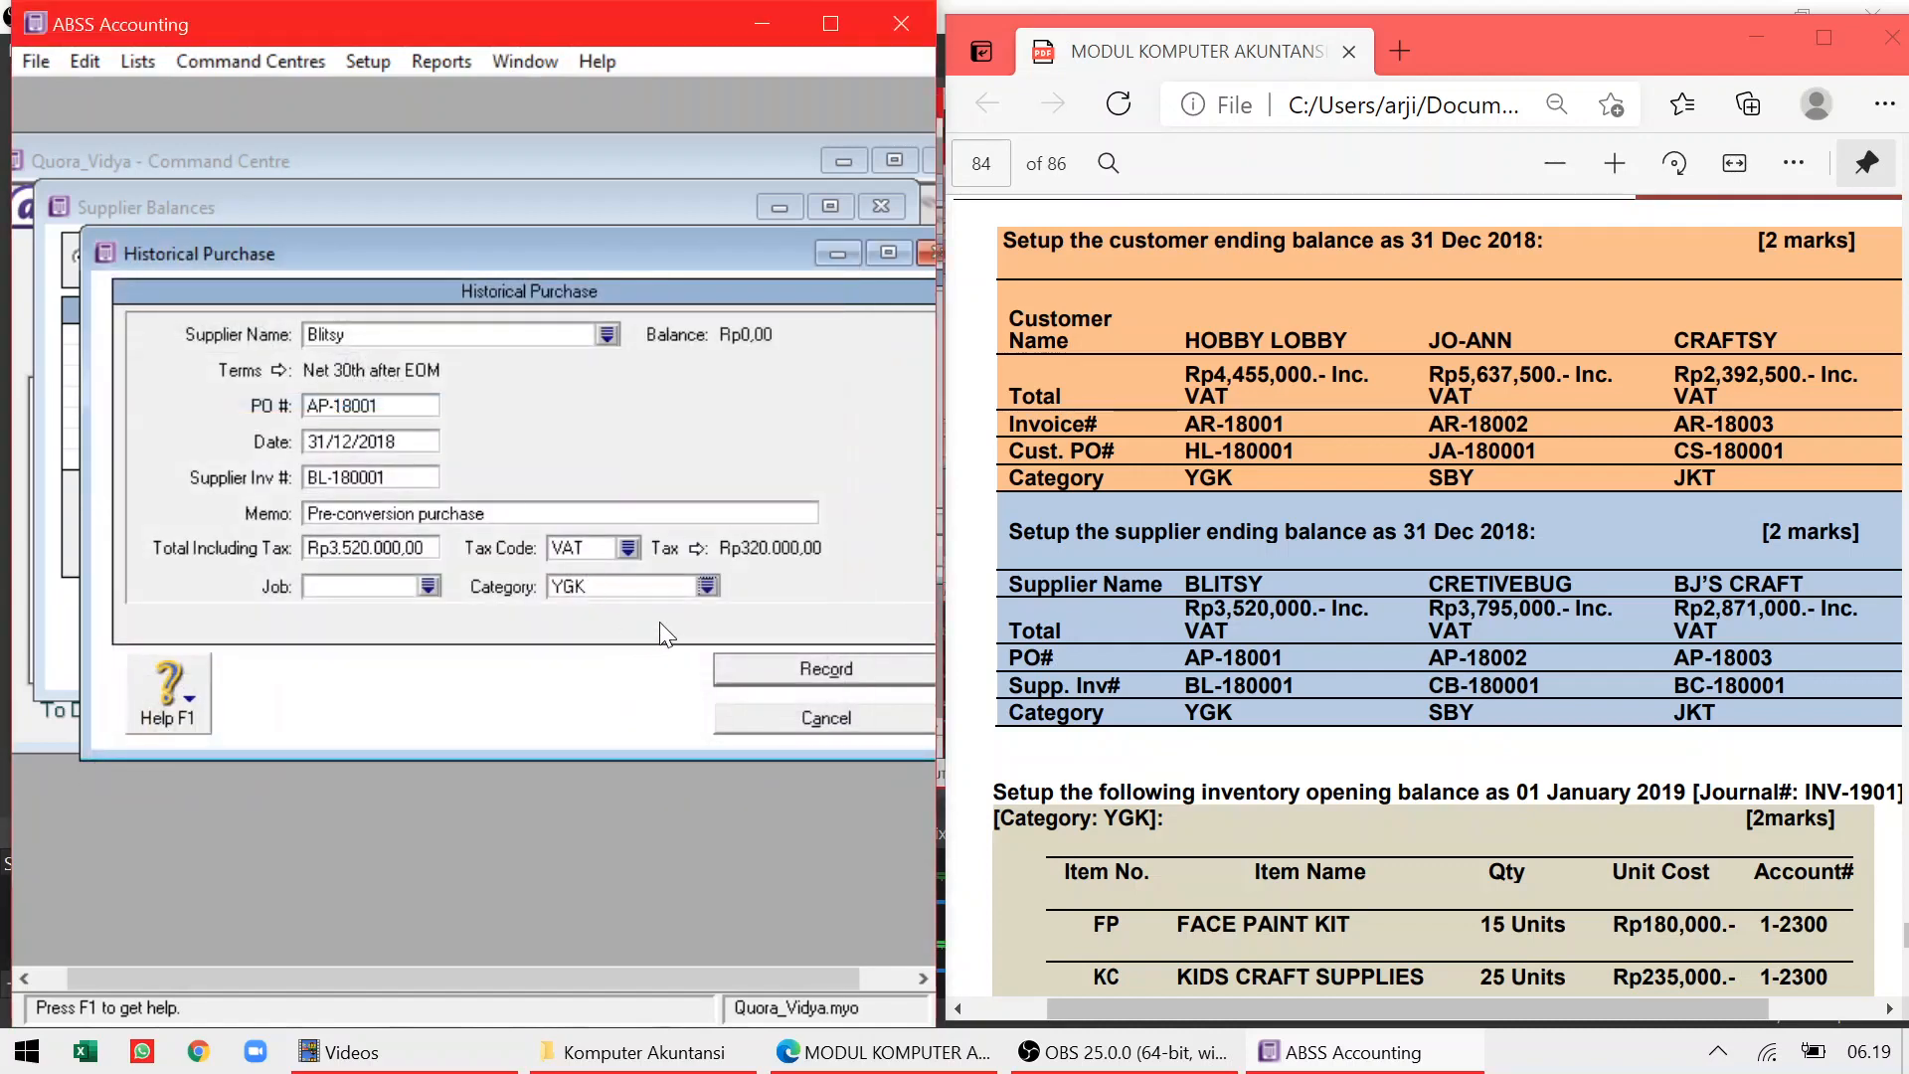
click(759, 674)
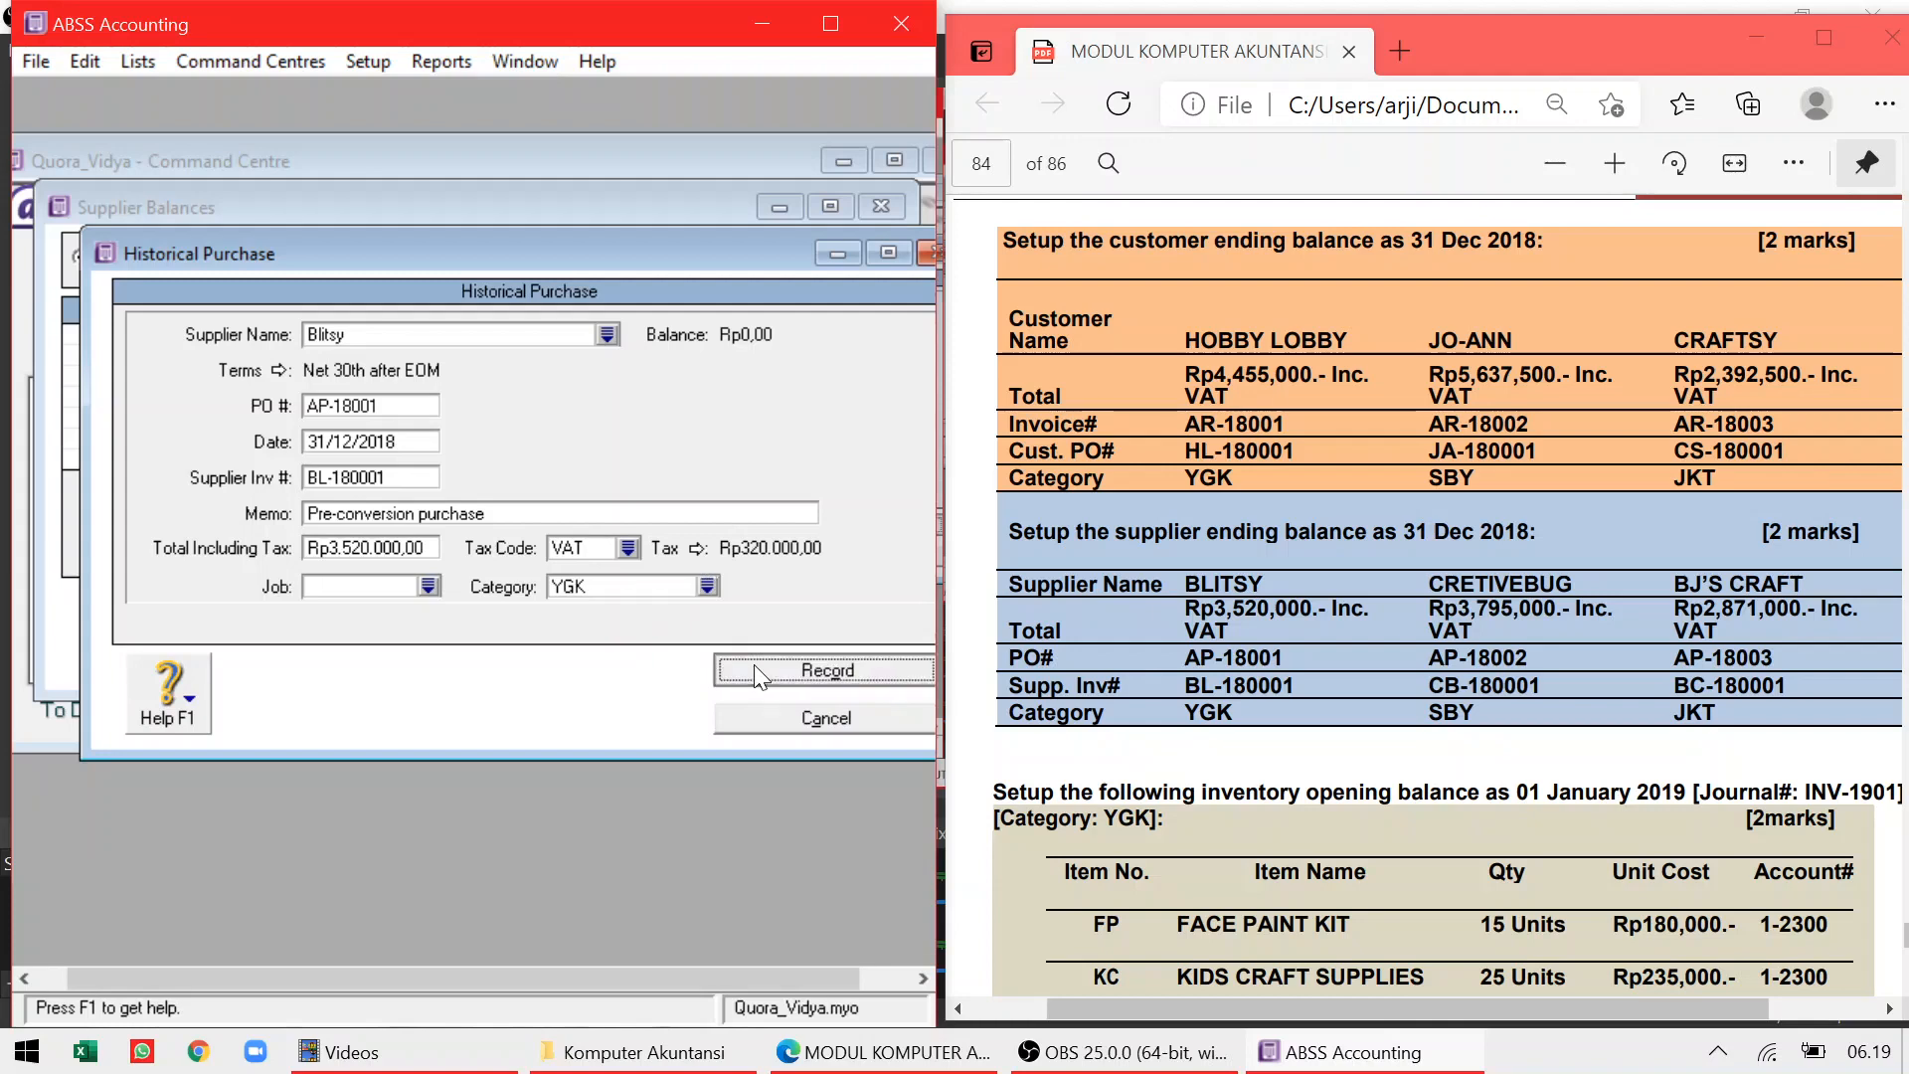
click(669, 674)
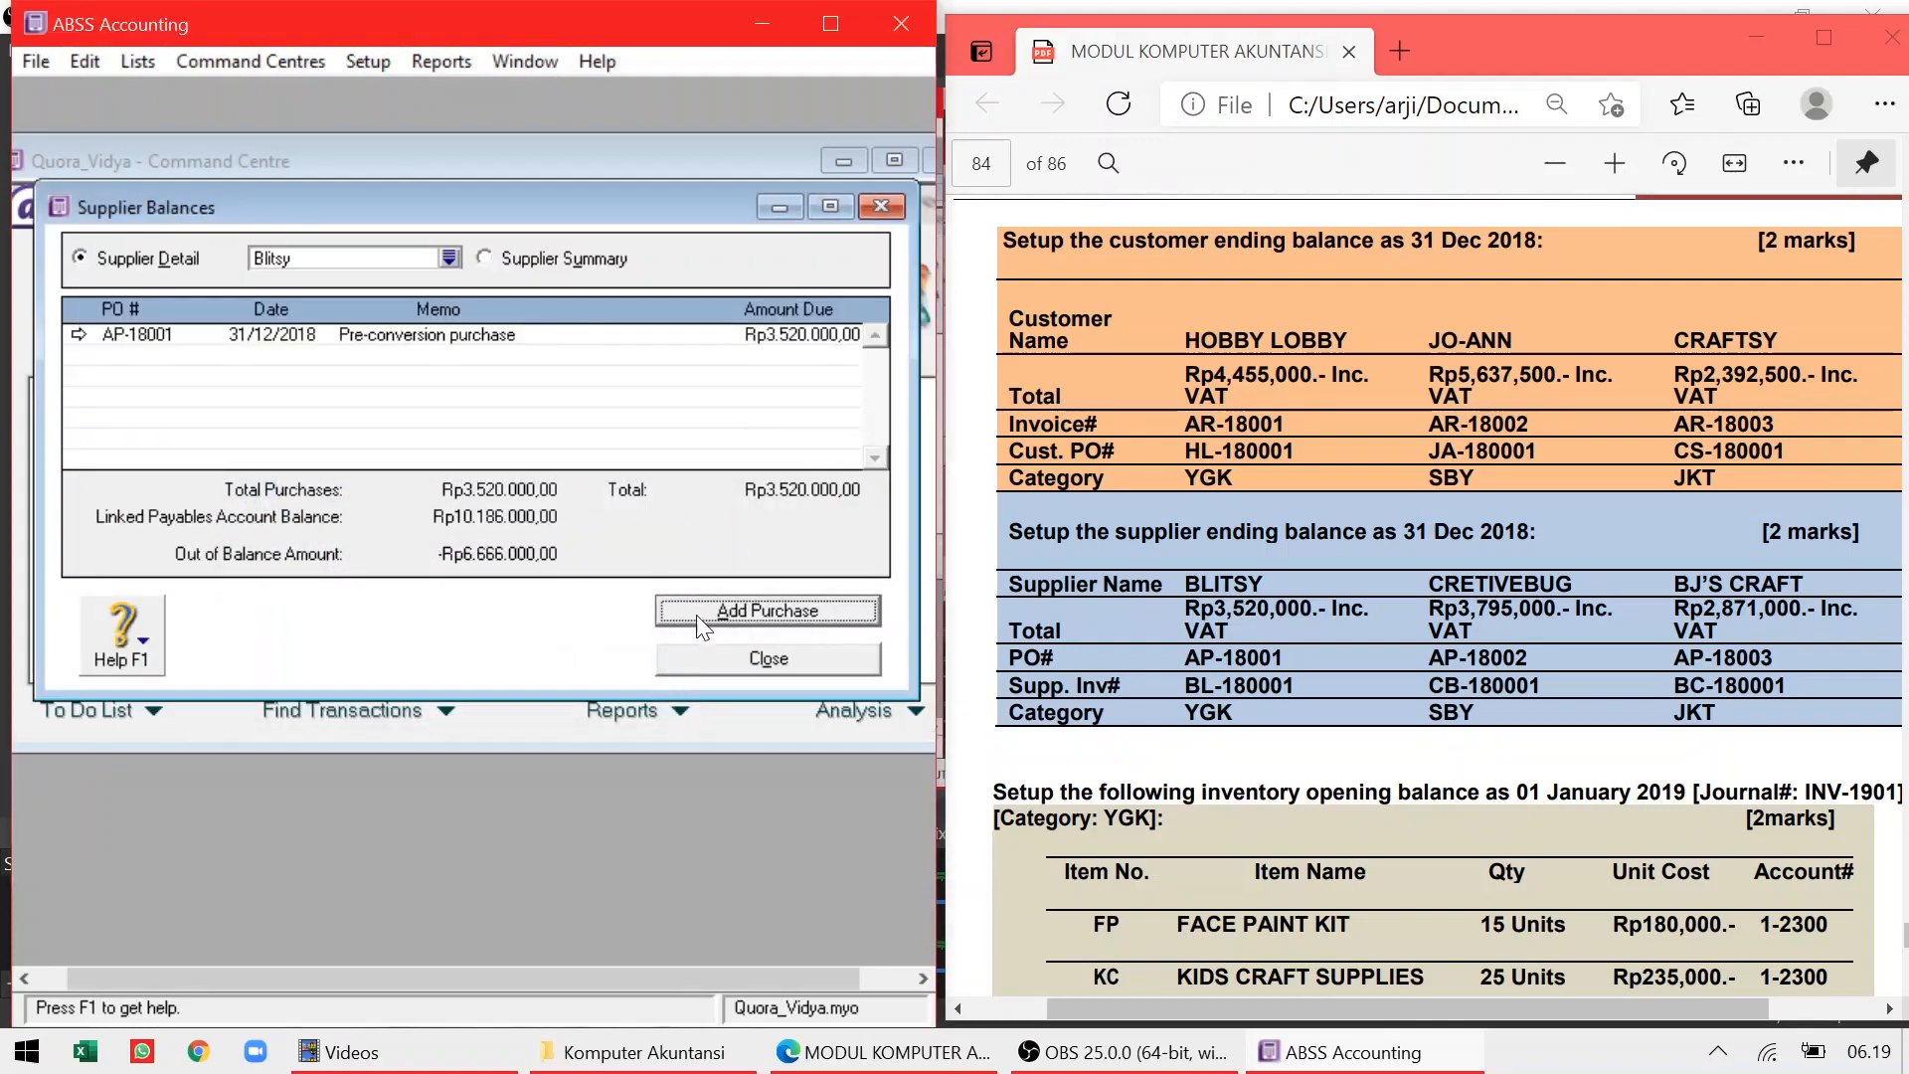
click(707, 661)
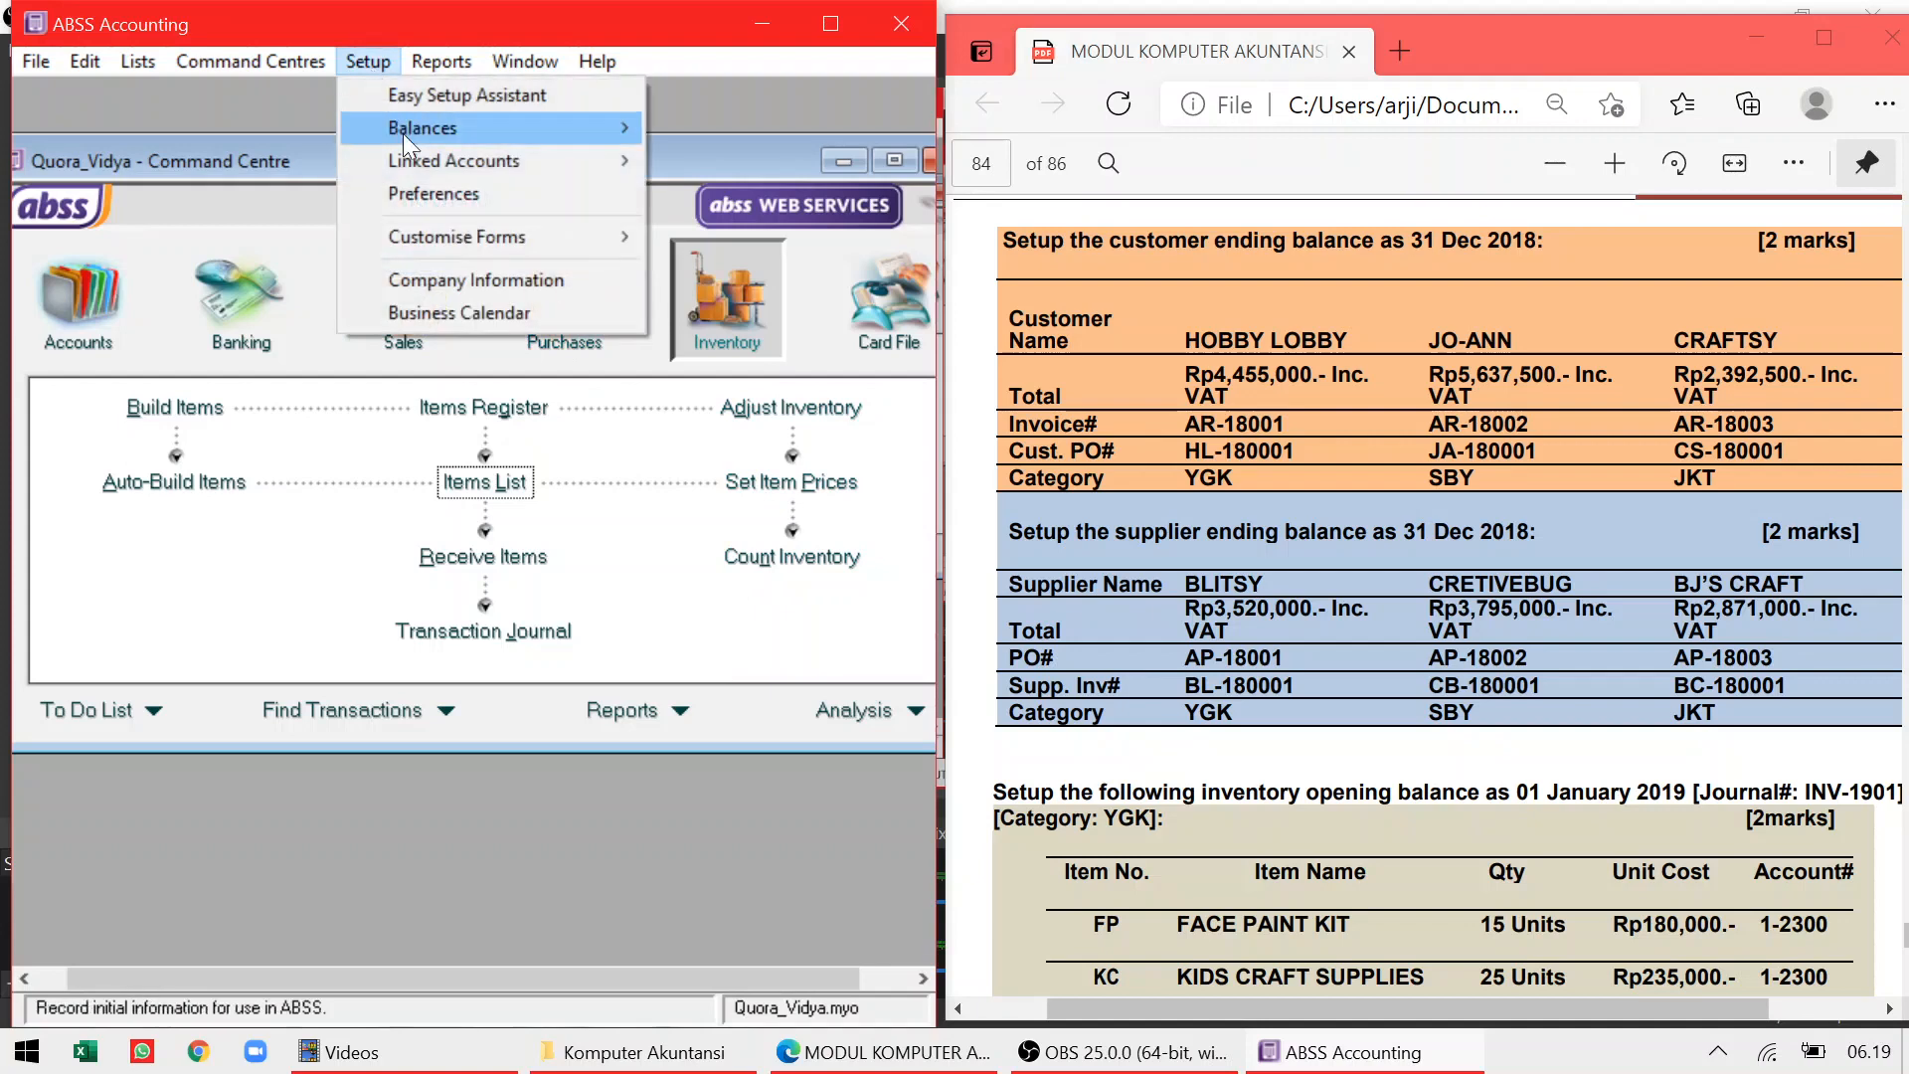
Open Creativebug's supplier balance and start purchase AP-18002
mouse_move(498, 134)
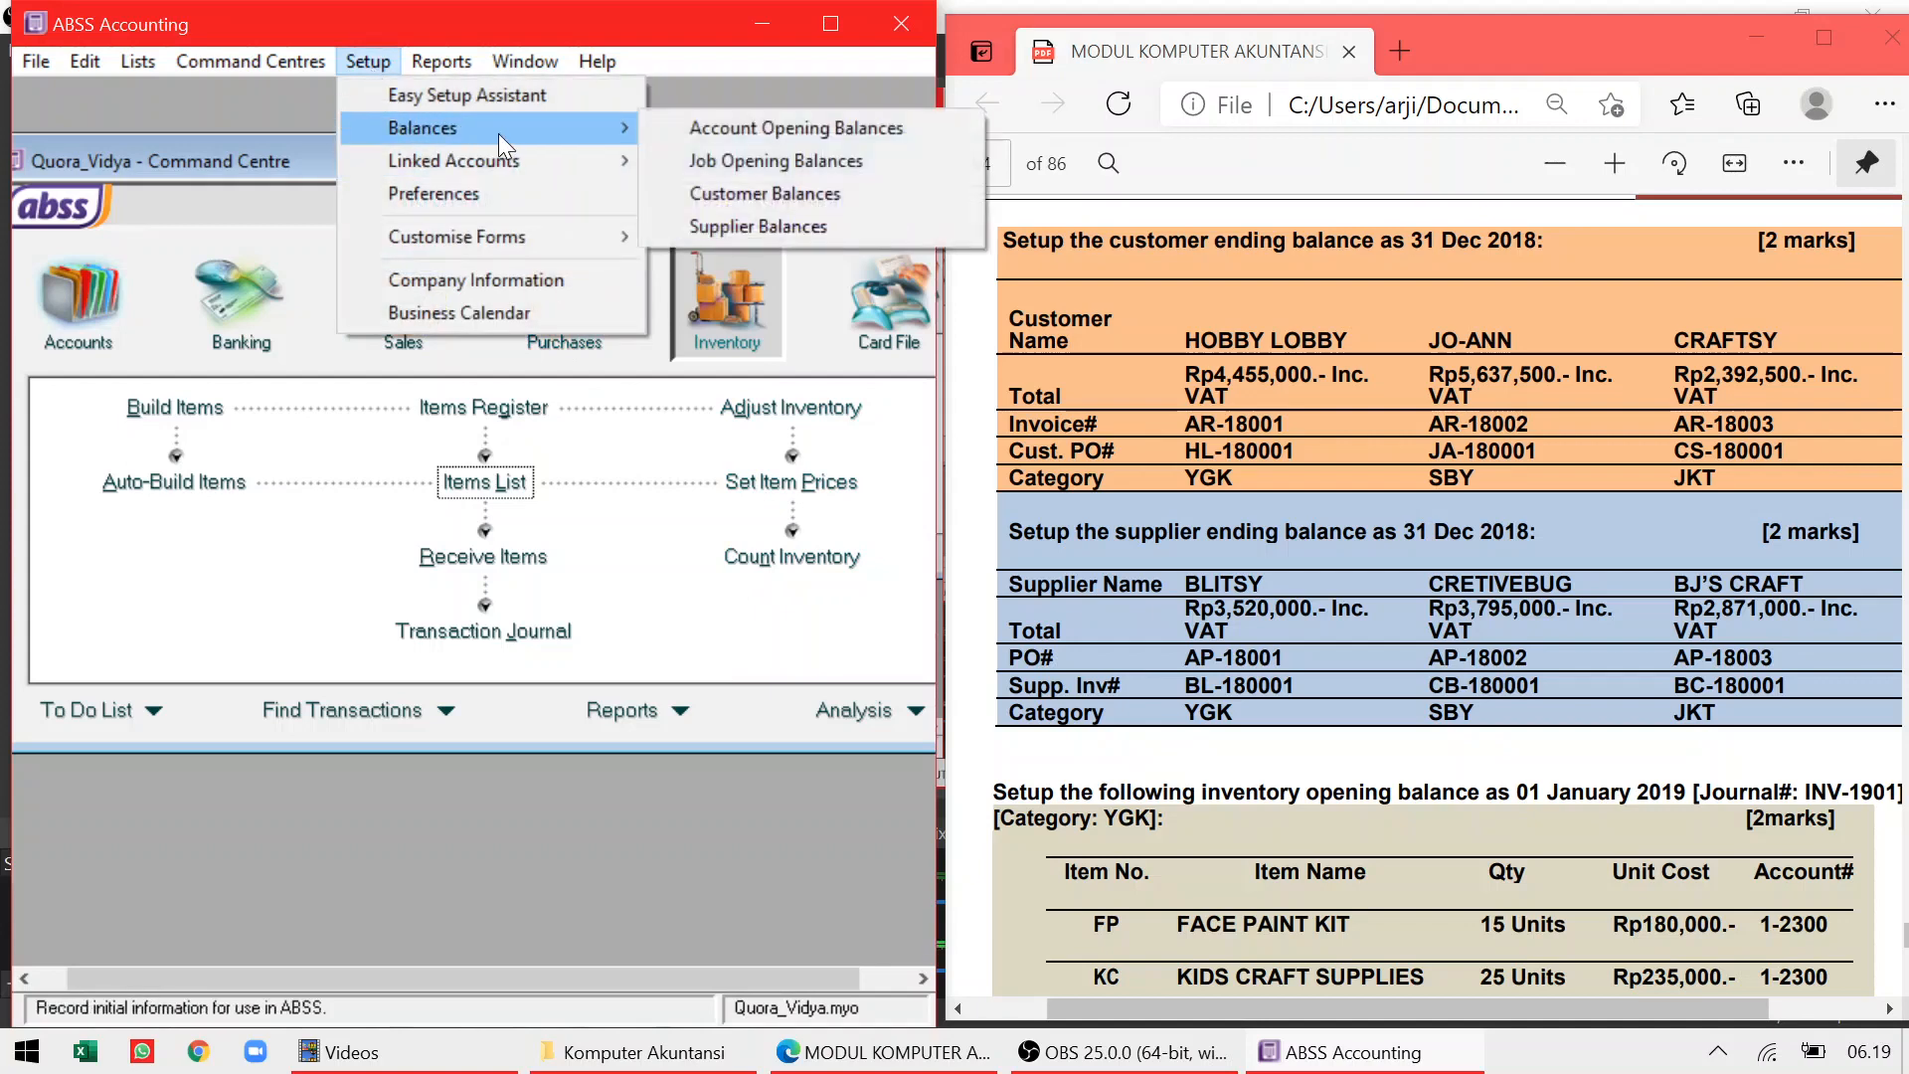
click(713, 227)
click(77, 377)
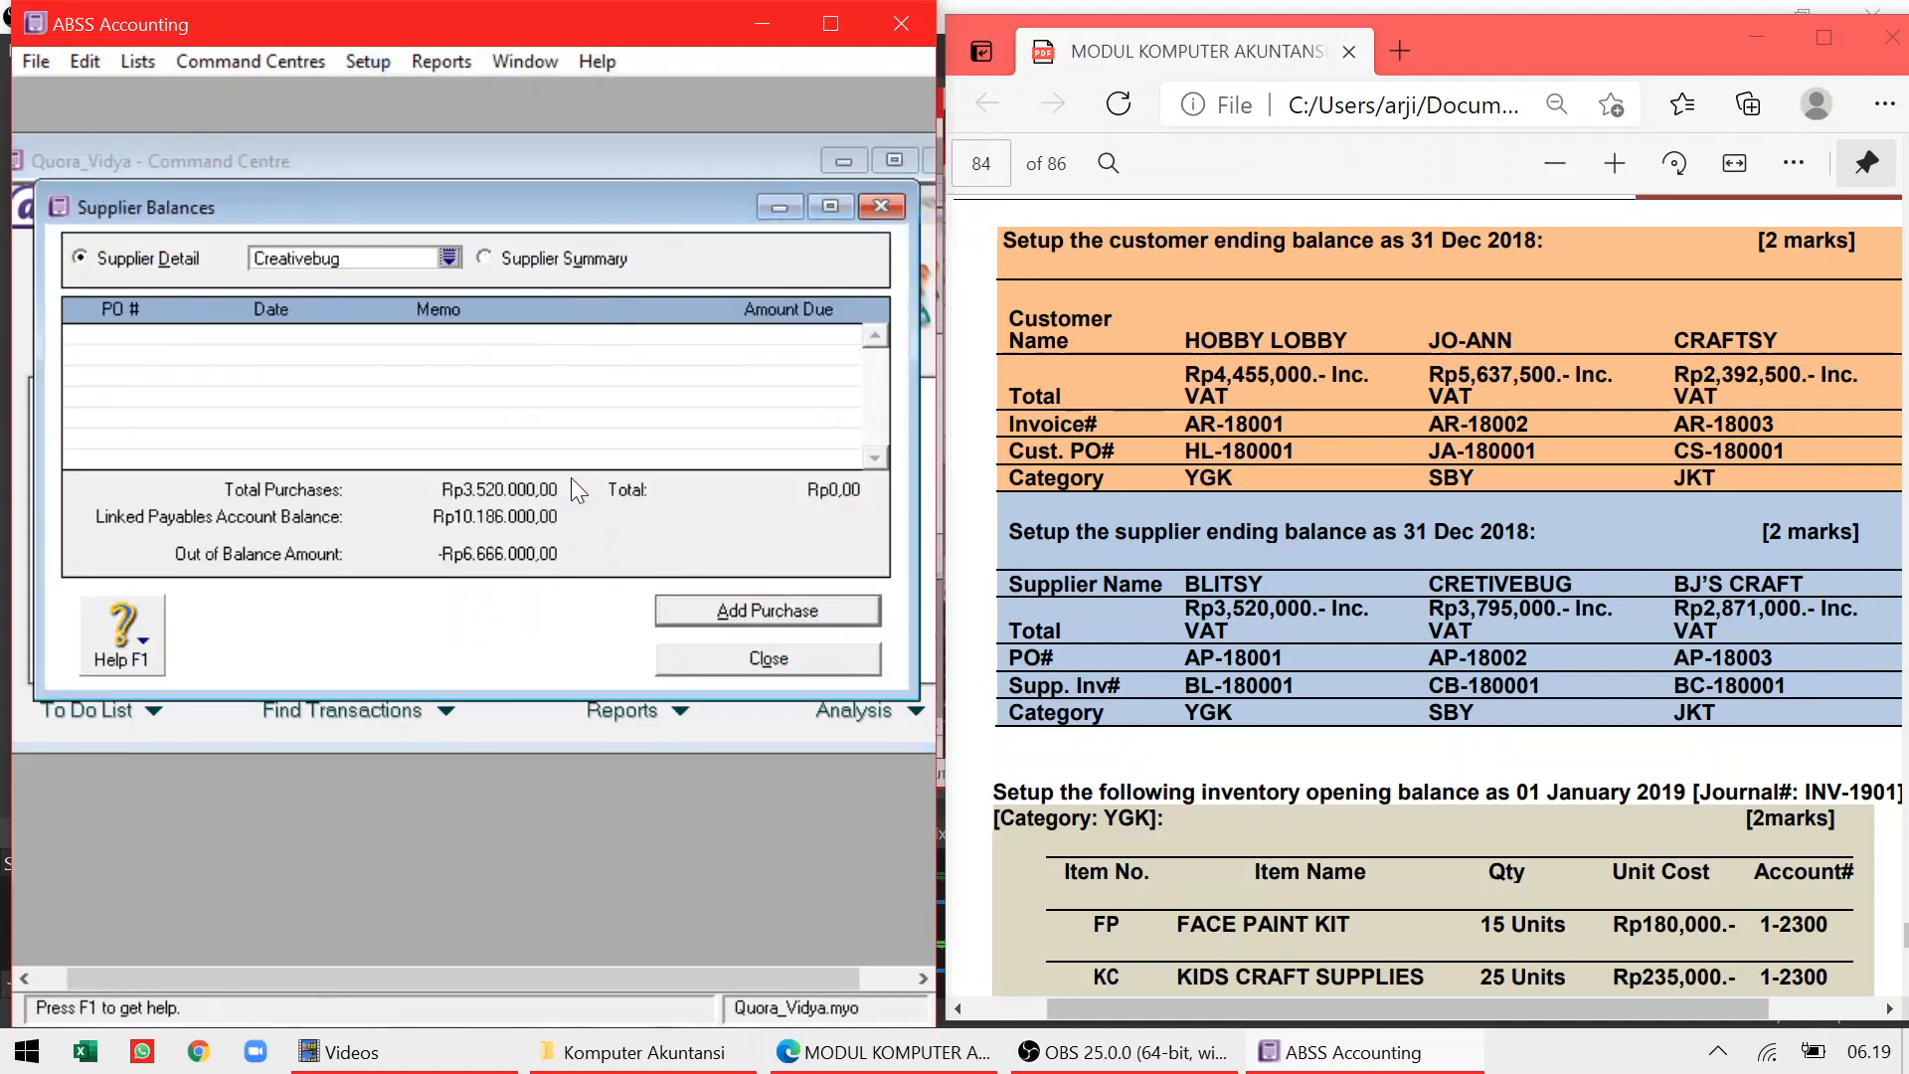
click(780, 610)
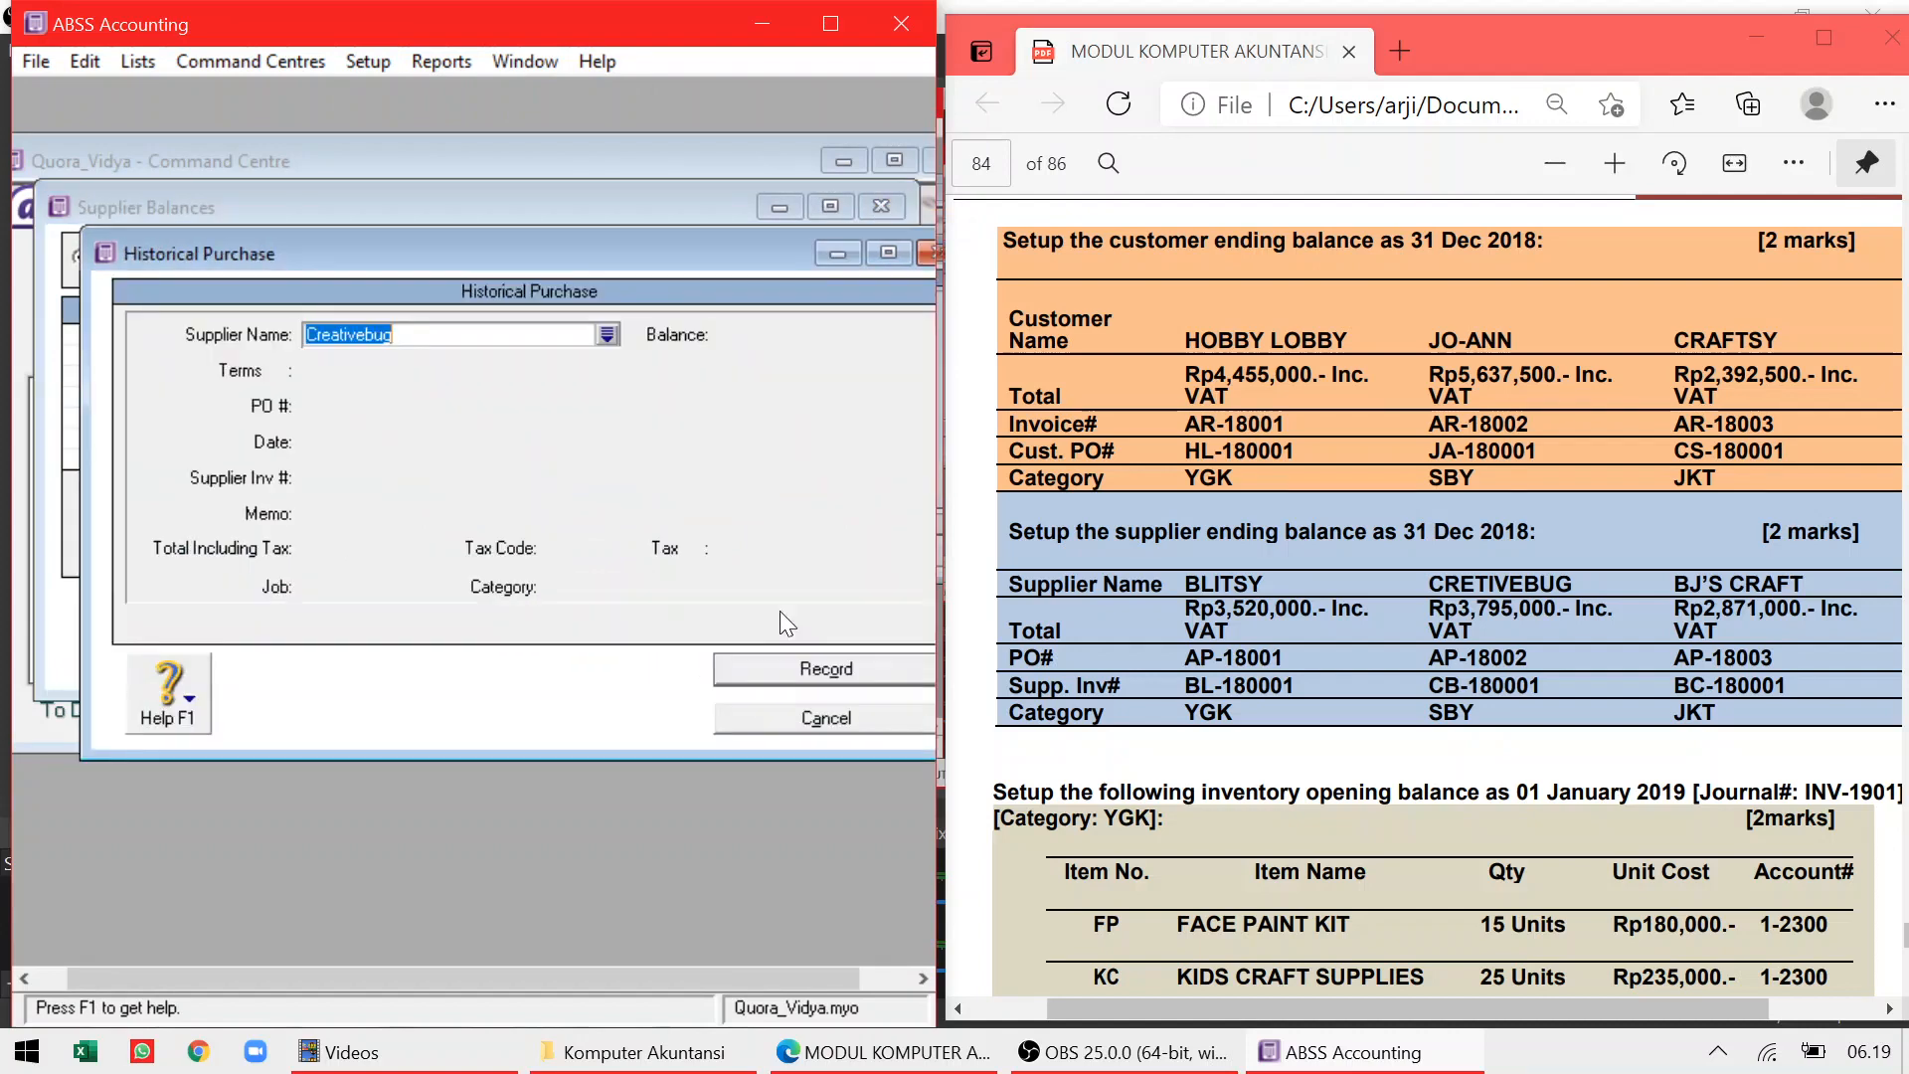
key(Tab)
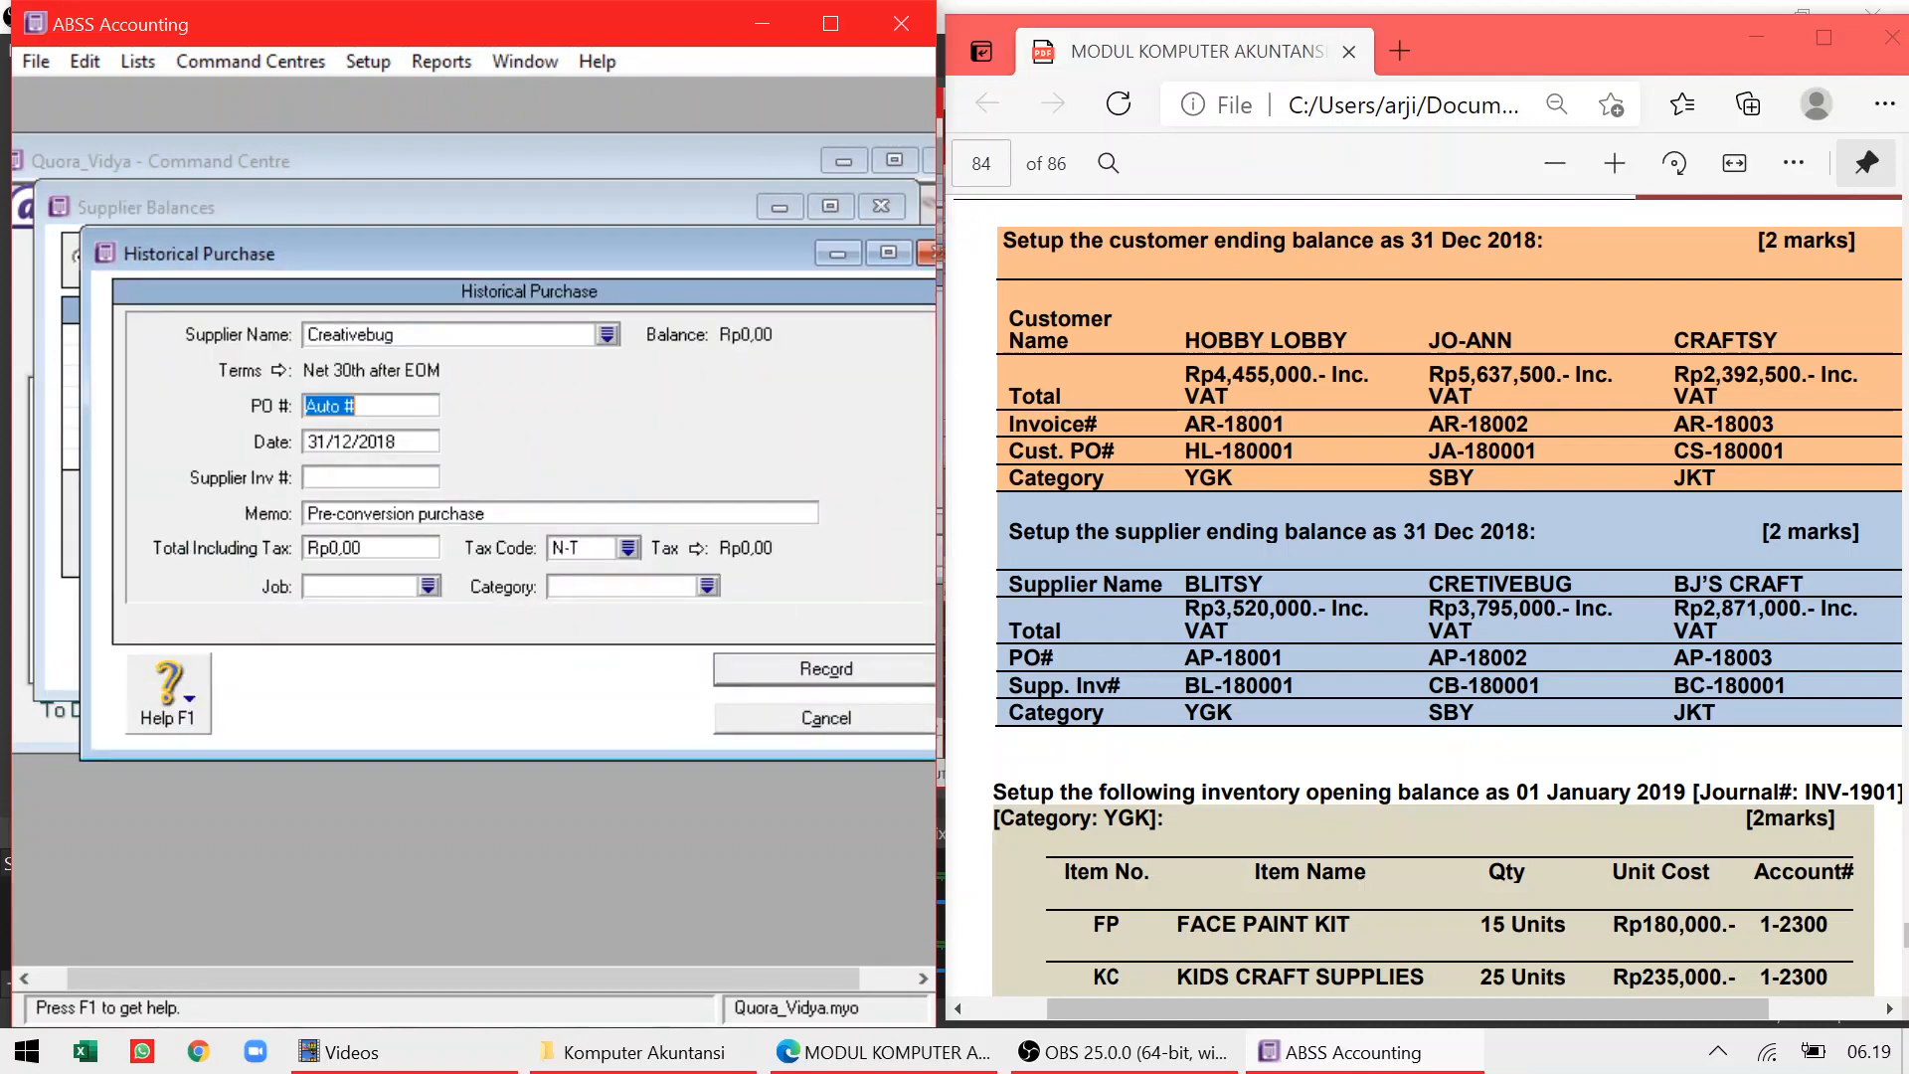
text(AP-18002)
key(Tab)
Enter supplier invoice CB-180001 and total Rp3.795.000, keeping the default date
key(Tab)
text(CB-180001)
key(Tab)
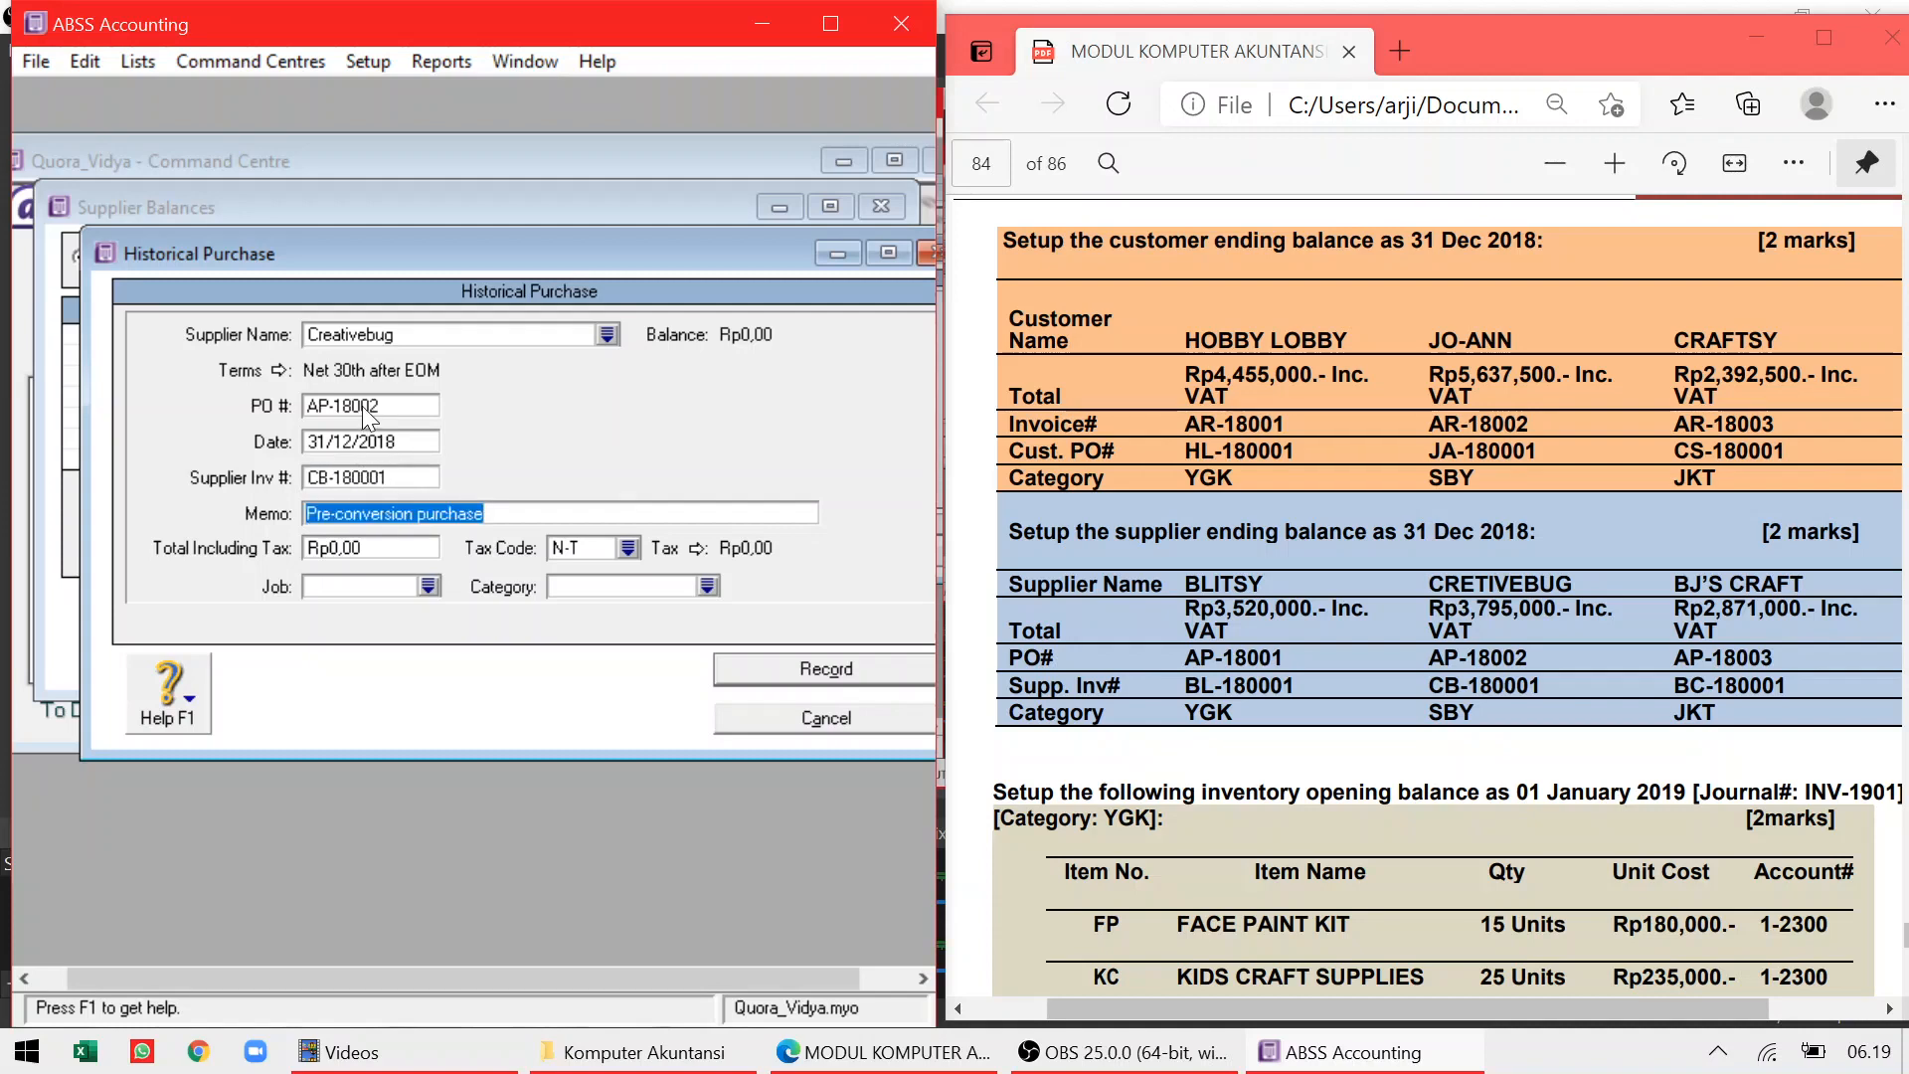
key(Tab)
text(3)
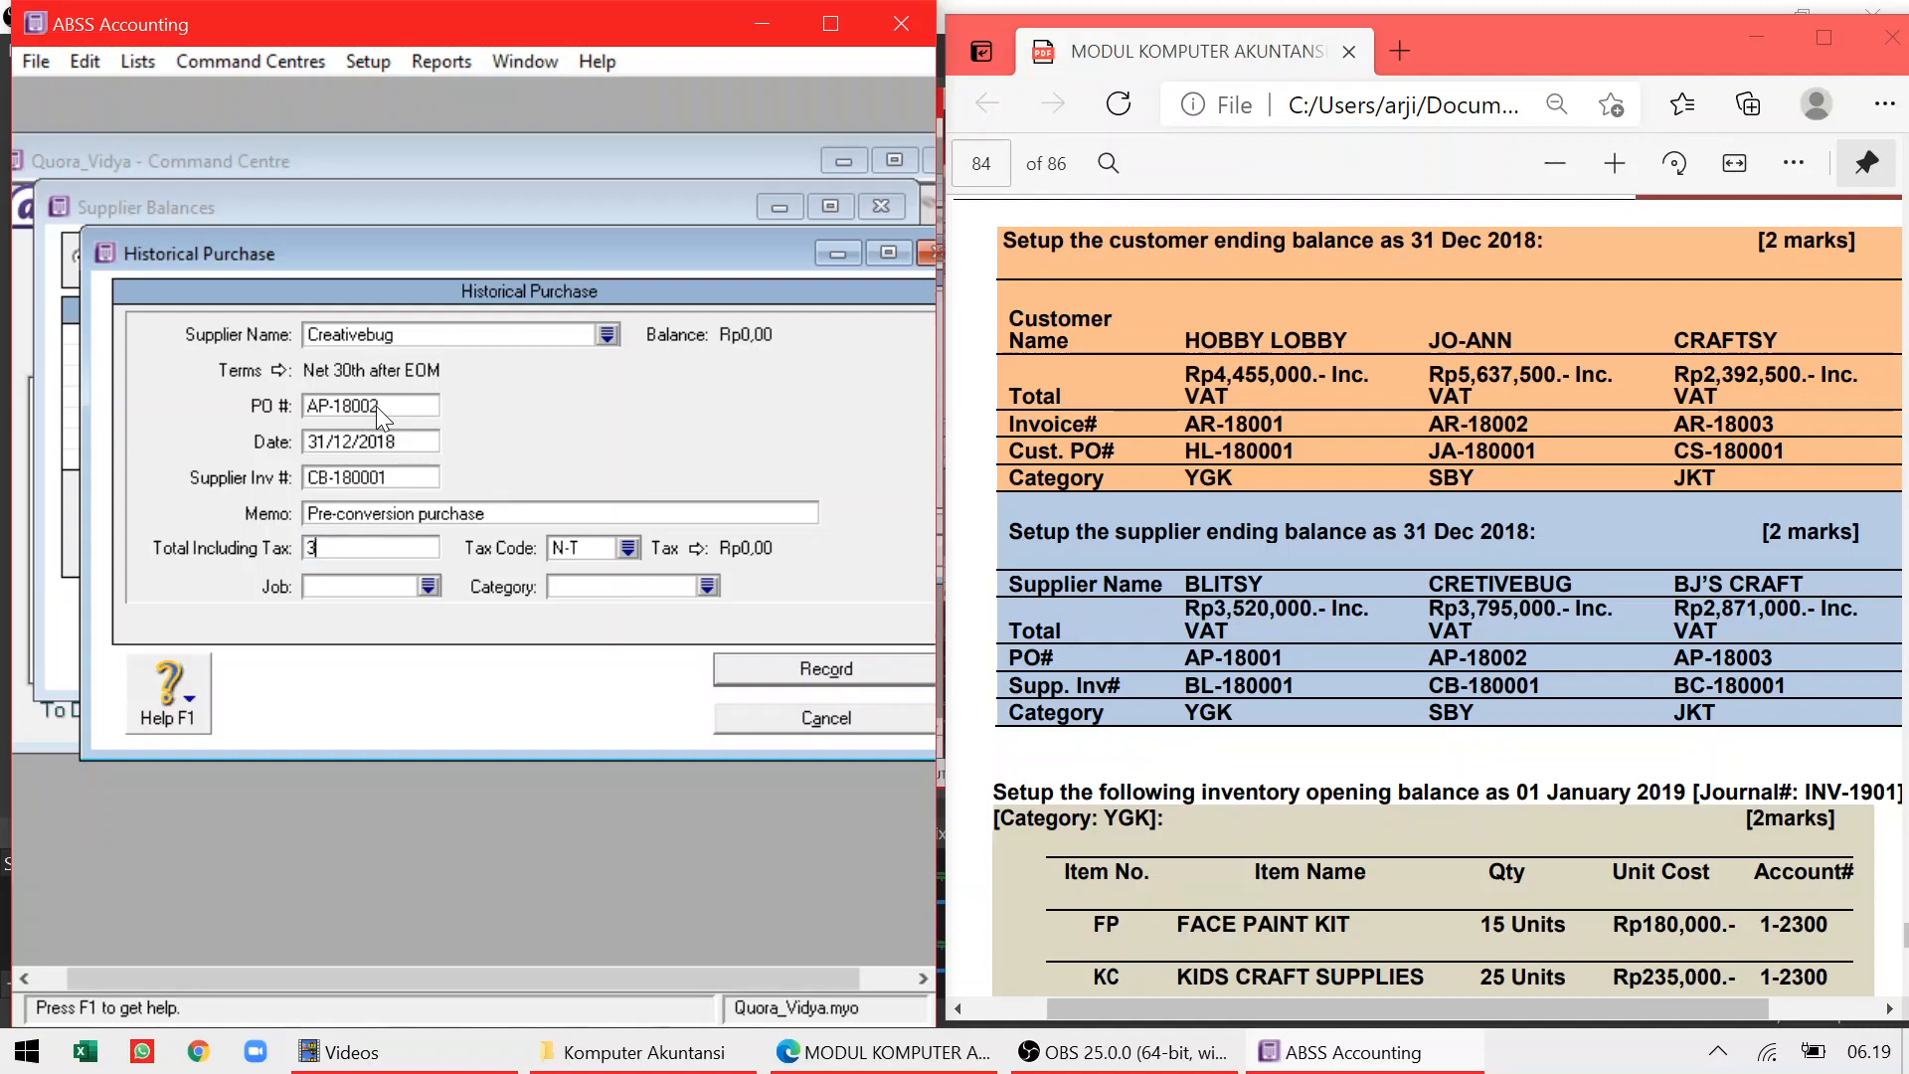
text(.795.000)
key(Tab)
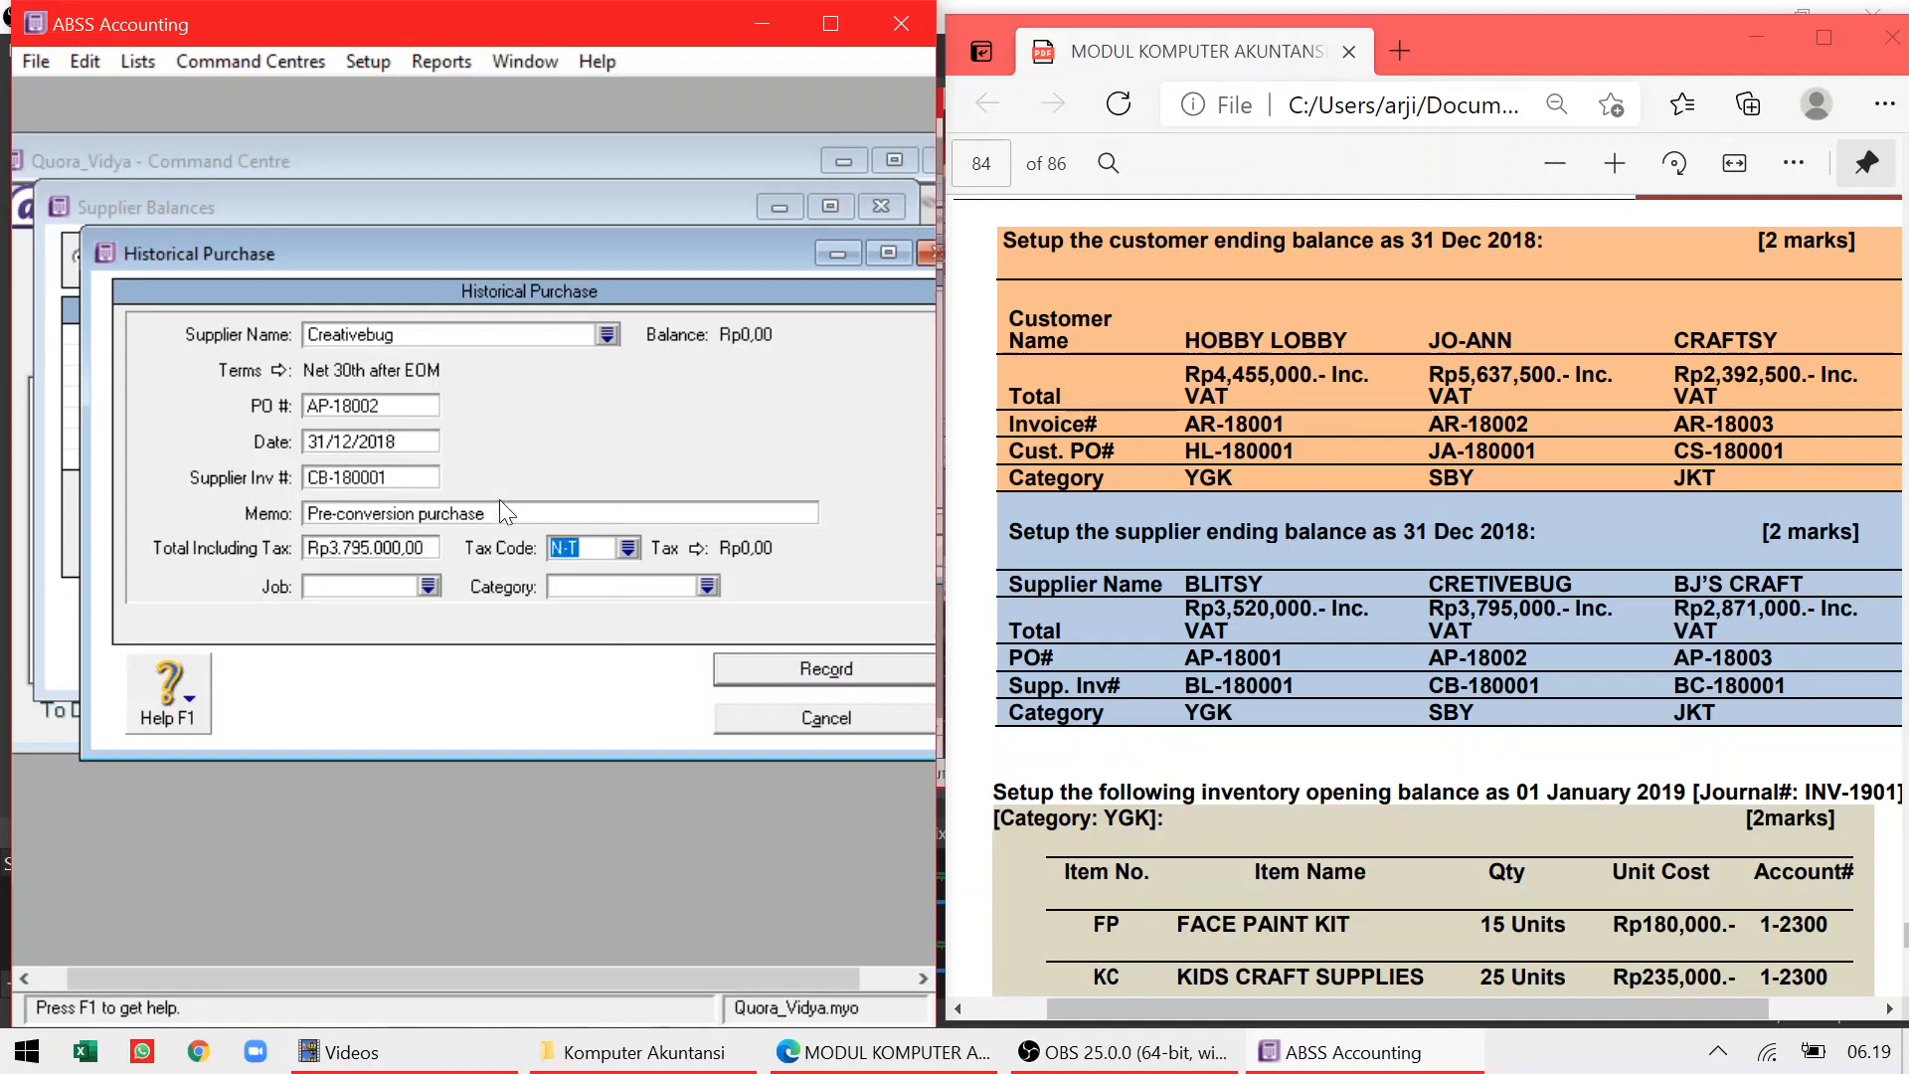
Apply VAT and category SBY, record the purchase, and close Supplier Balances
click(625, 547)
double_click(253, 400)
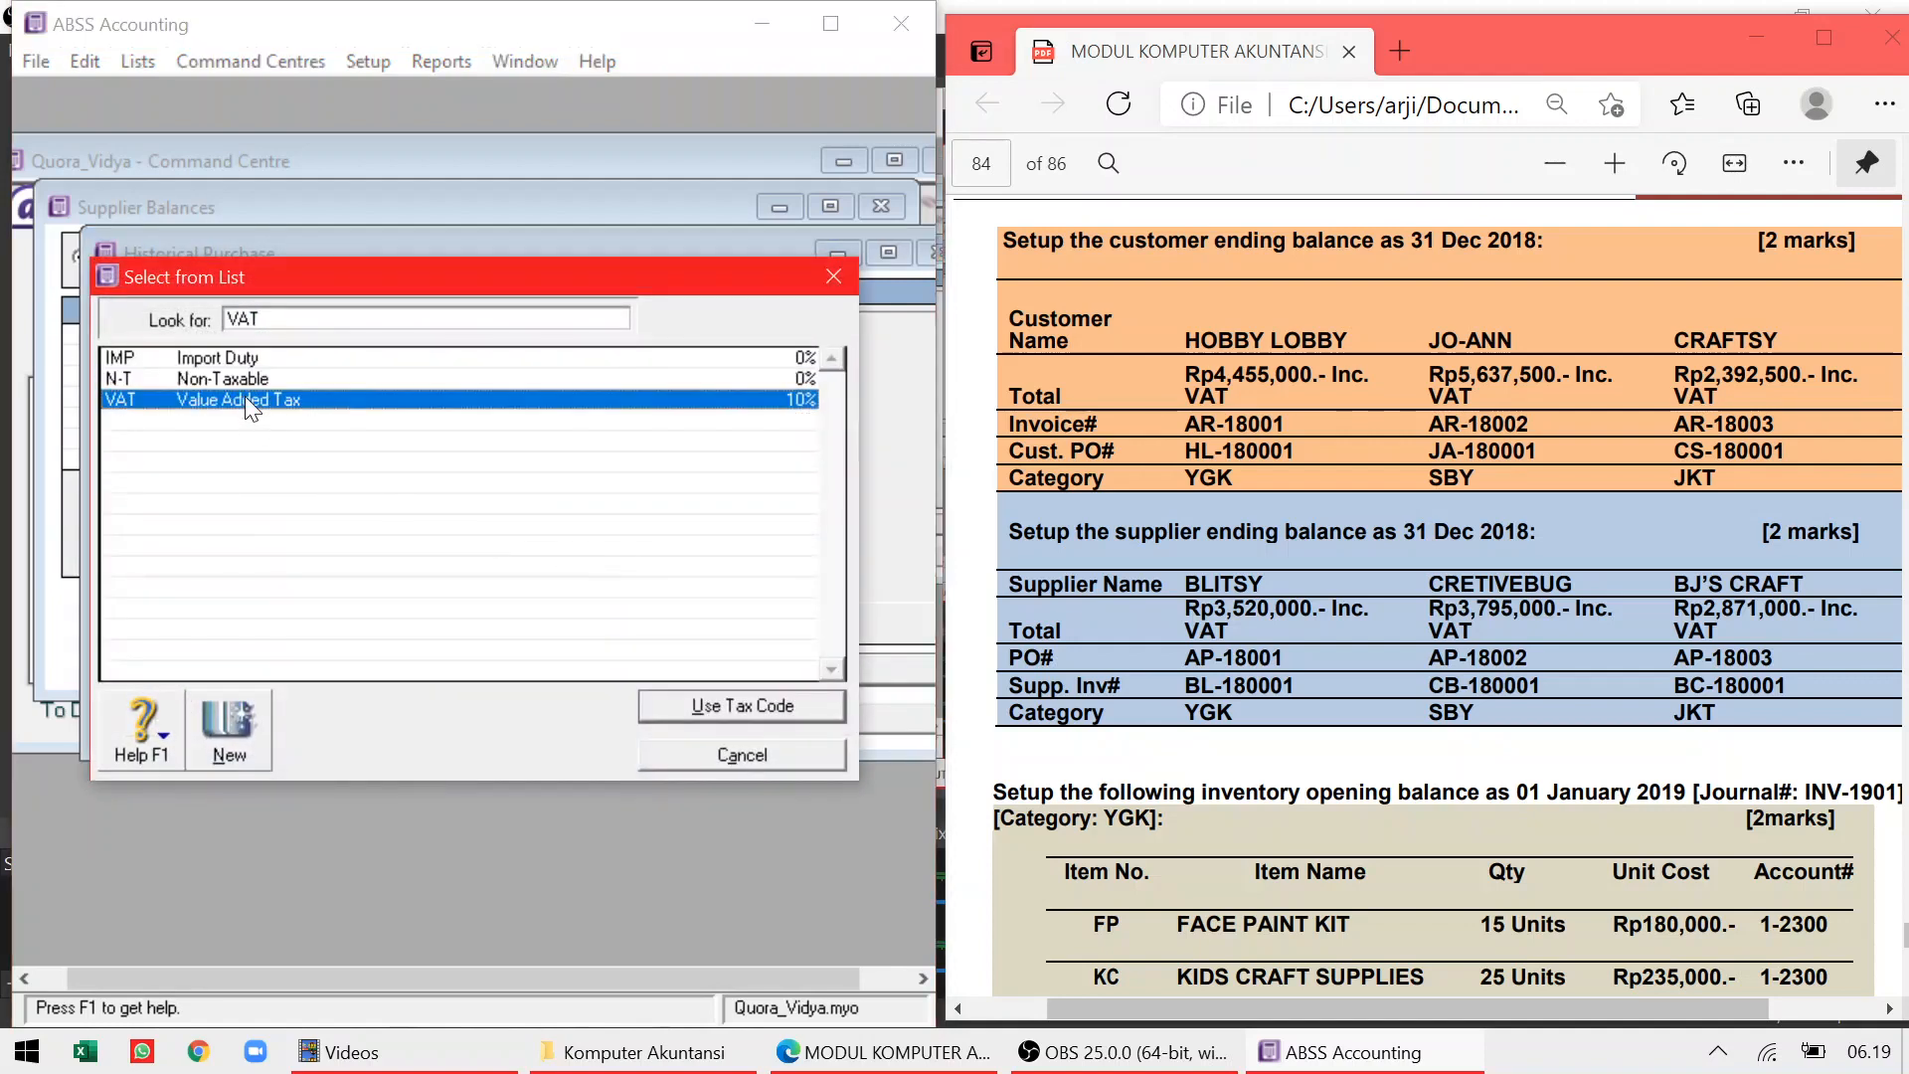
click(707, 586)
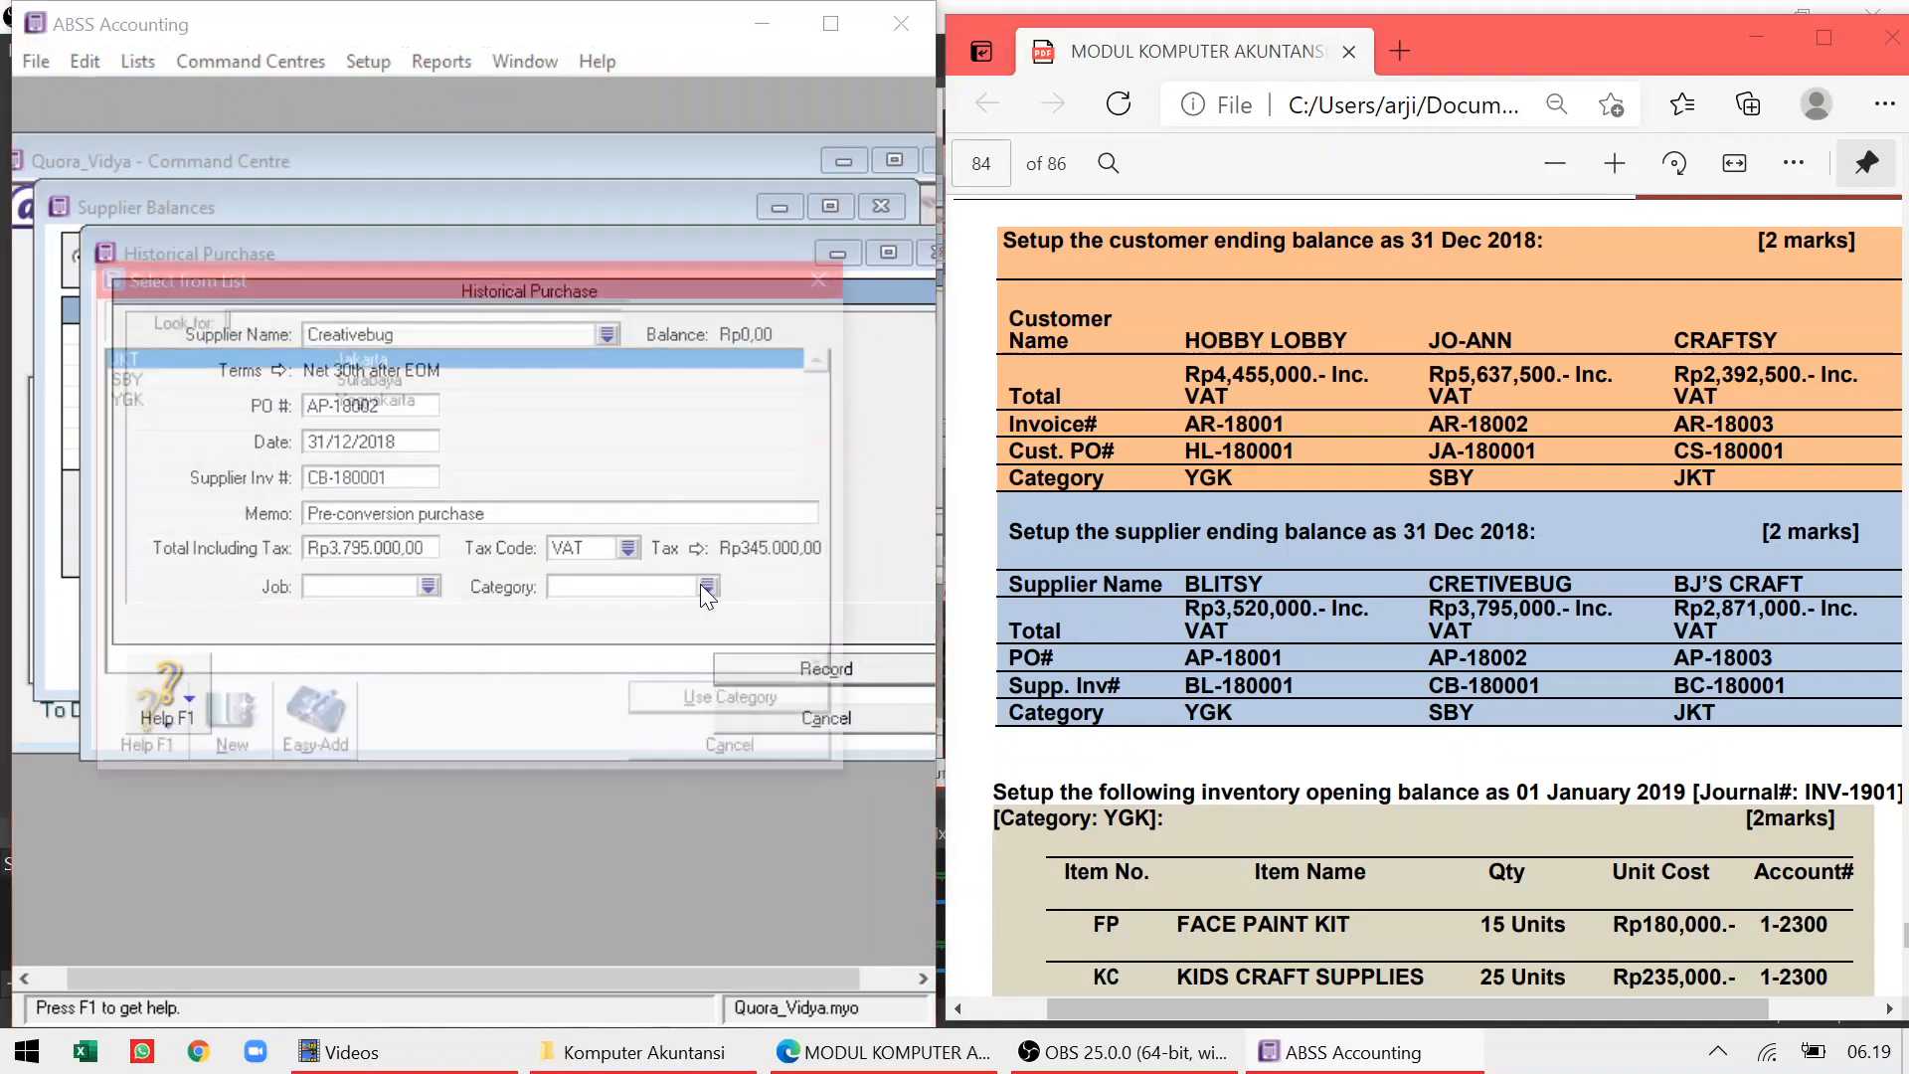
text(SBY)
key(Return)
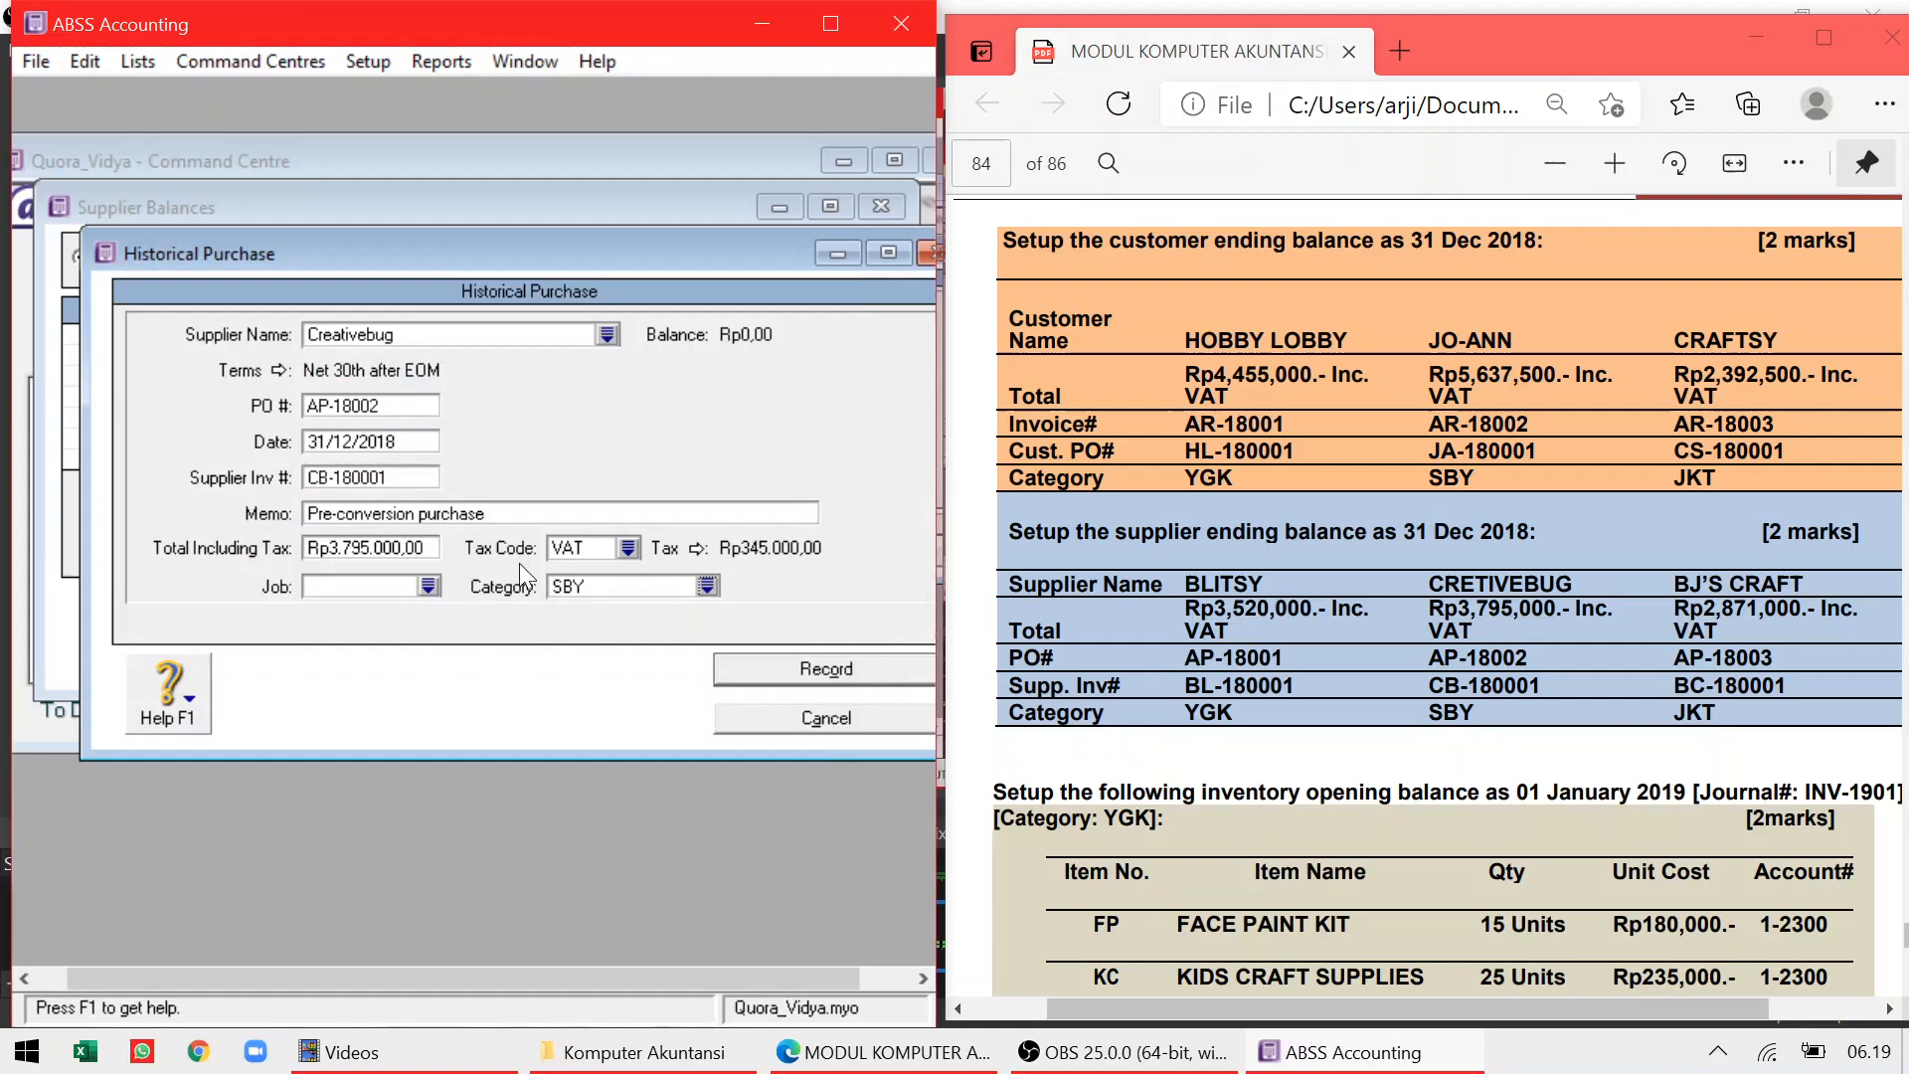
click(732, 667)
key(Return)
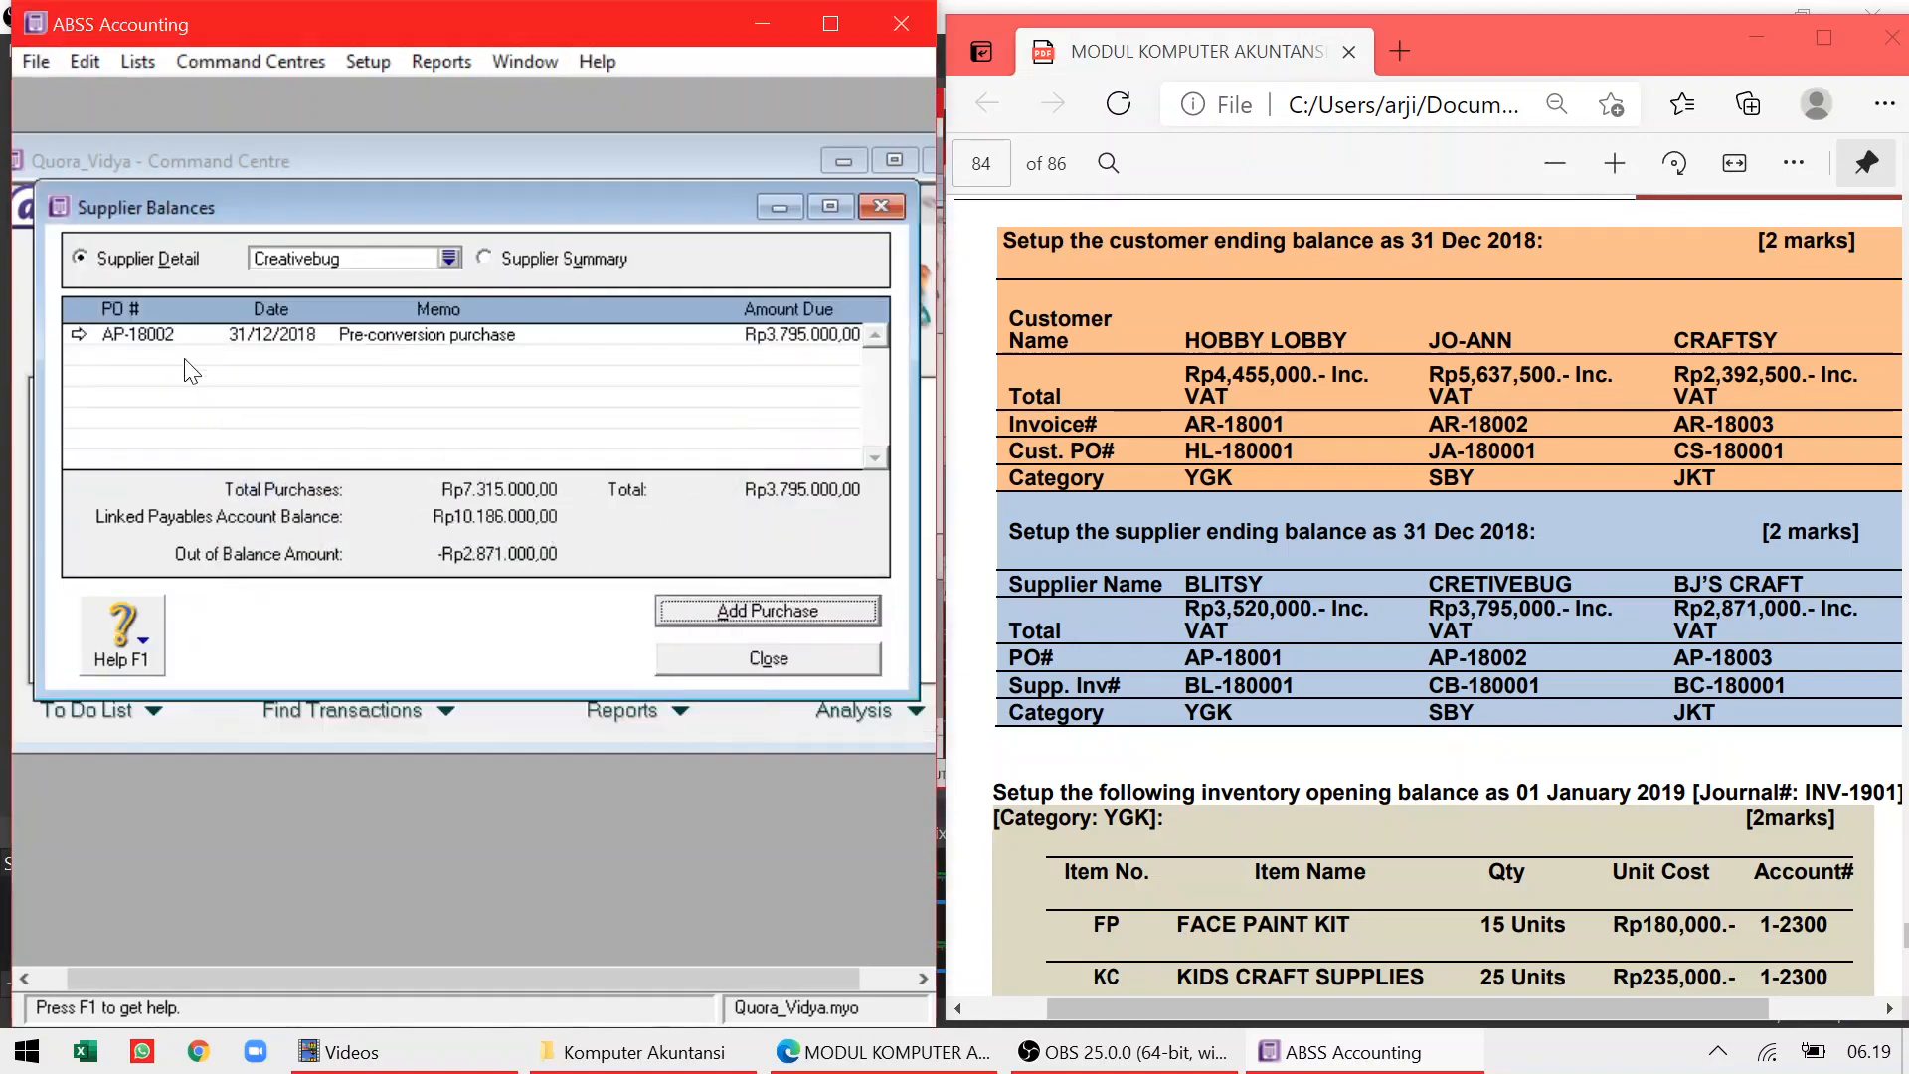
click(710, 658)
Start a historical purchase for BJ'S Craft from the supplier balances
click(368, 58)
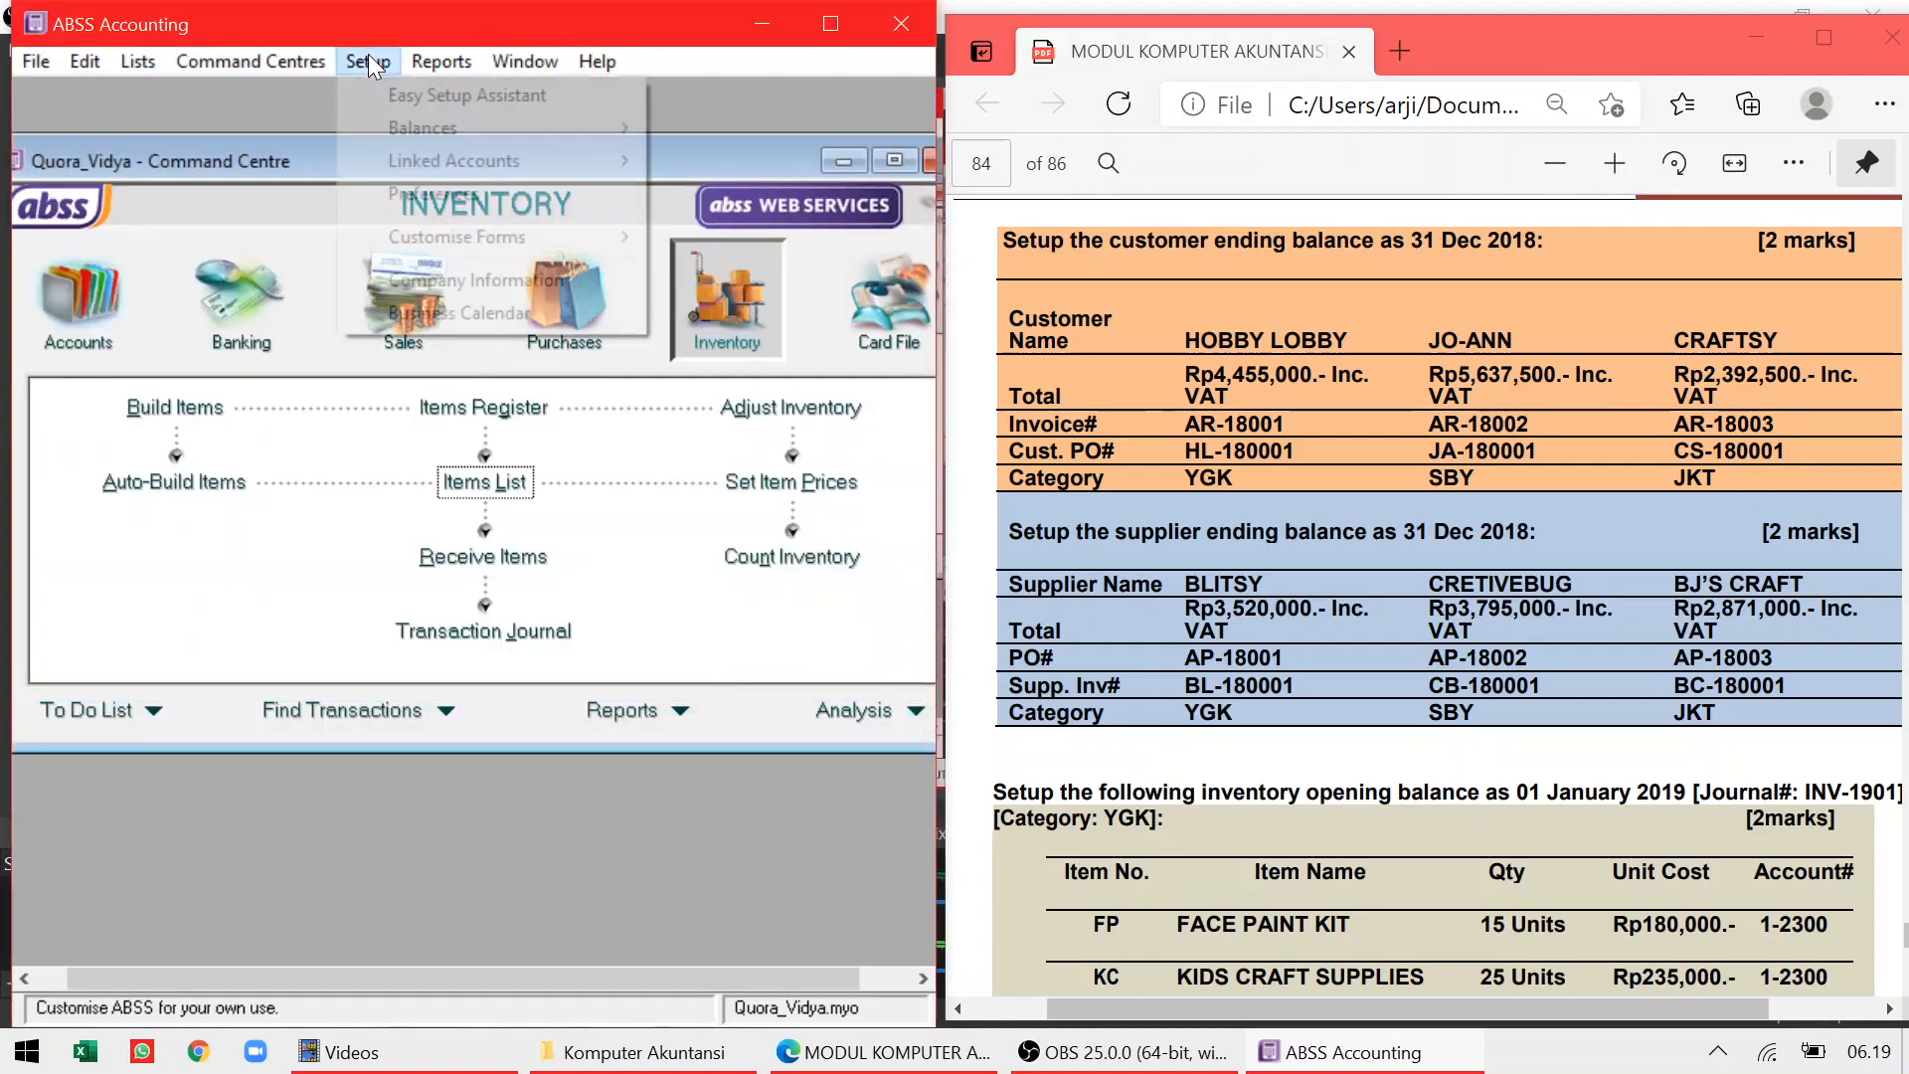
mouse_move(474, 130)
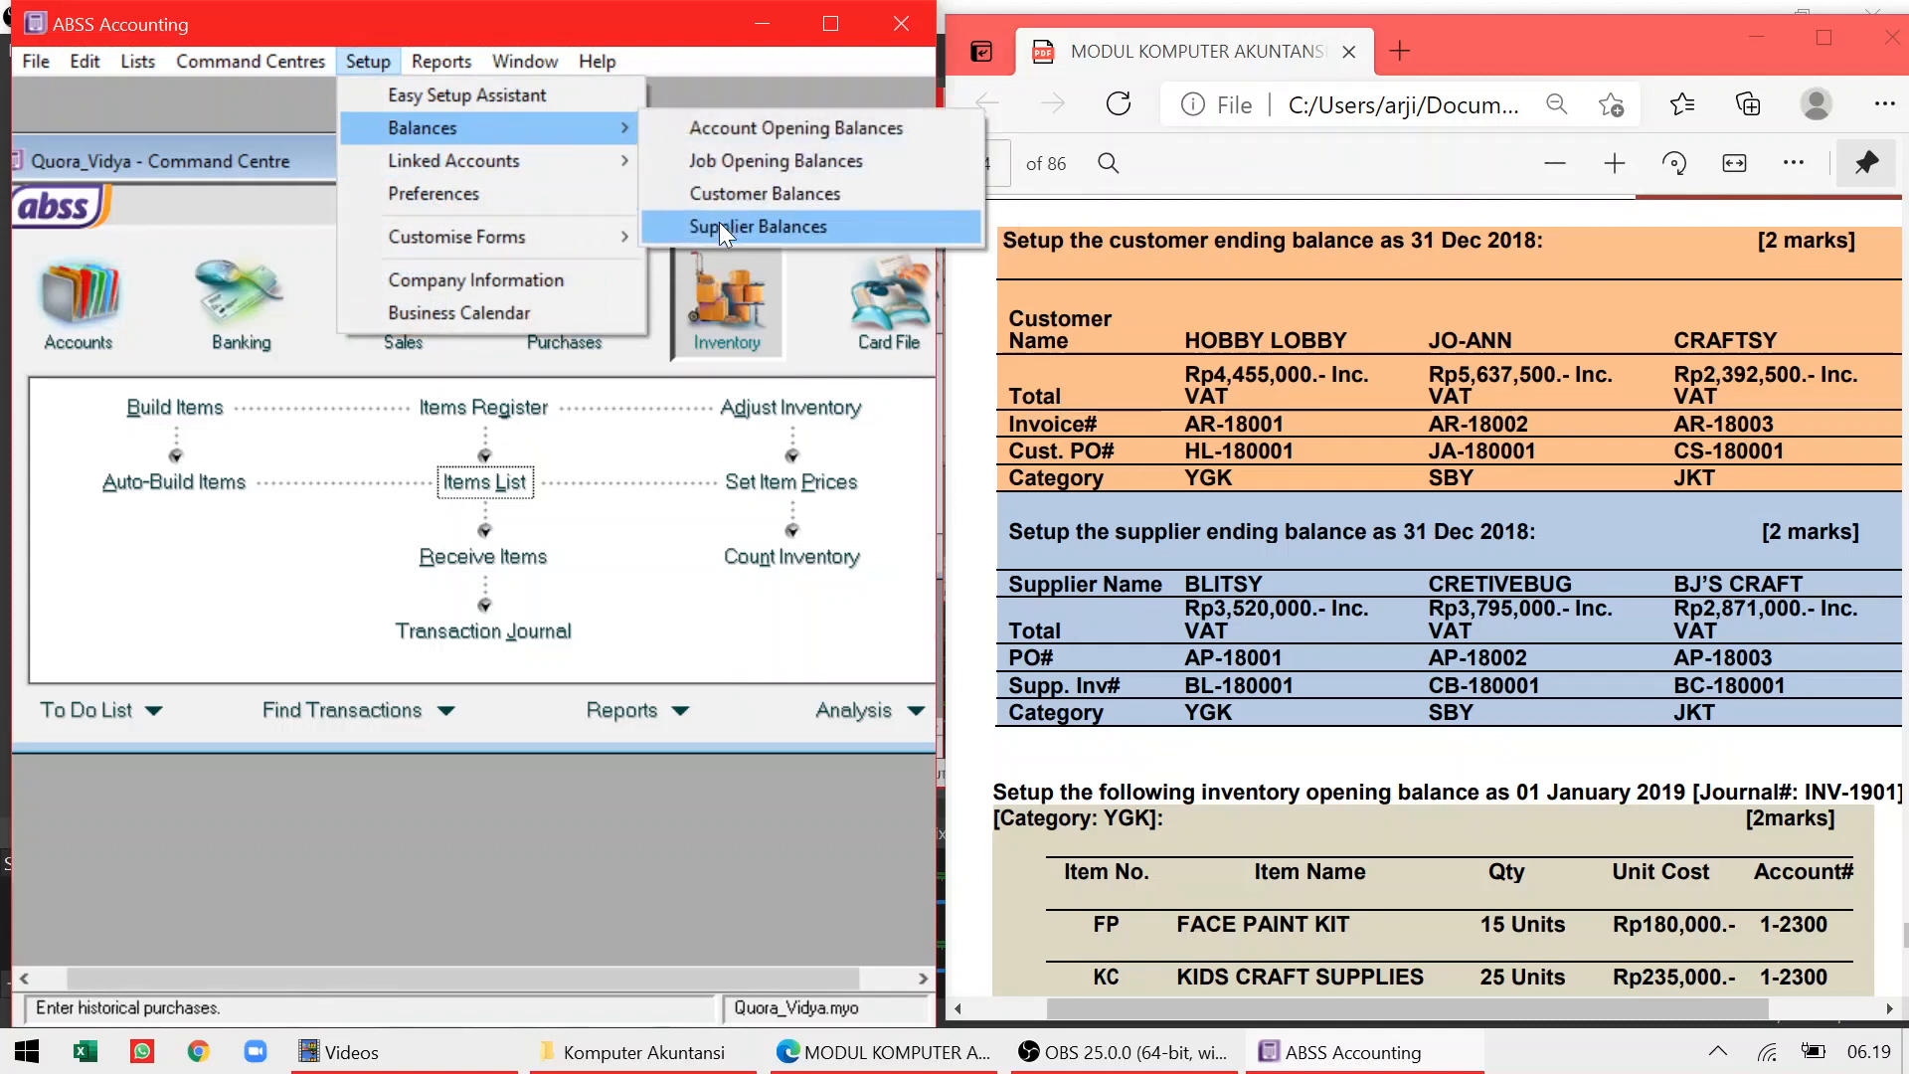
click(719, 225)
click(85, 336)
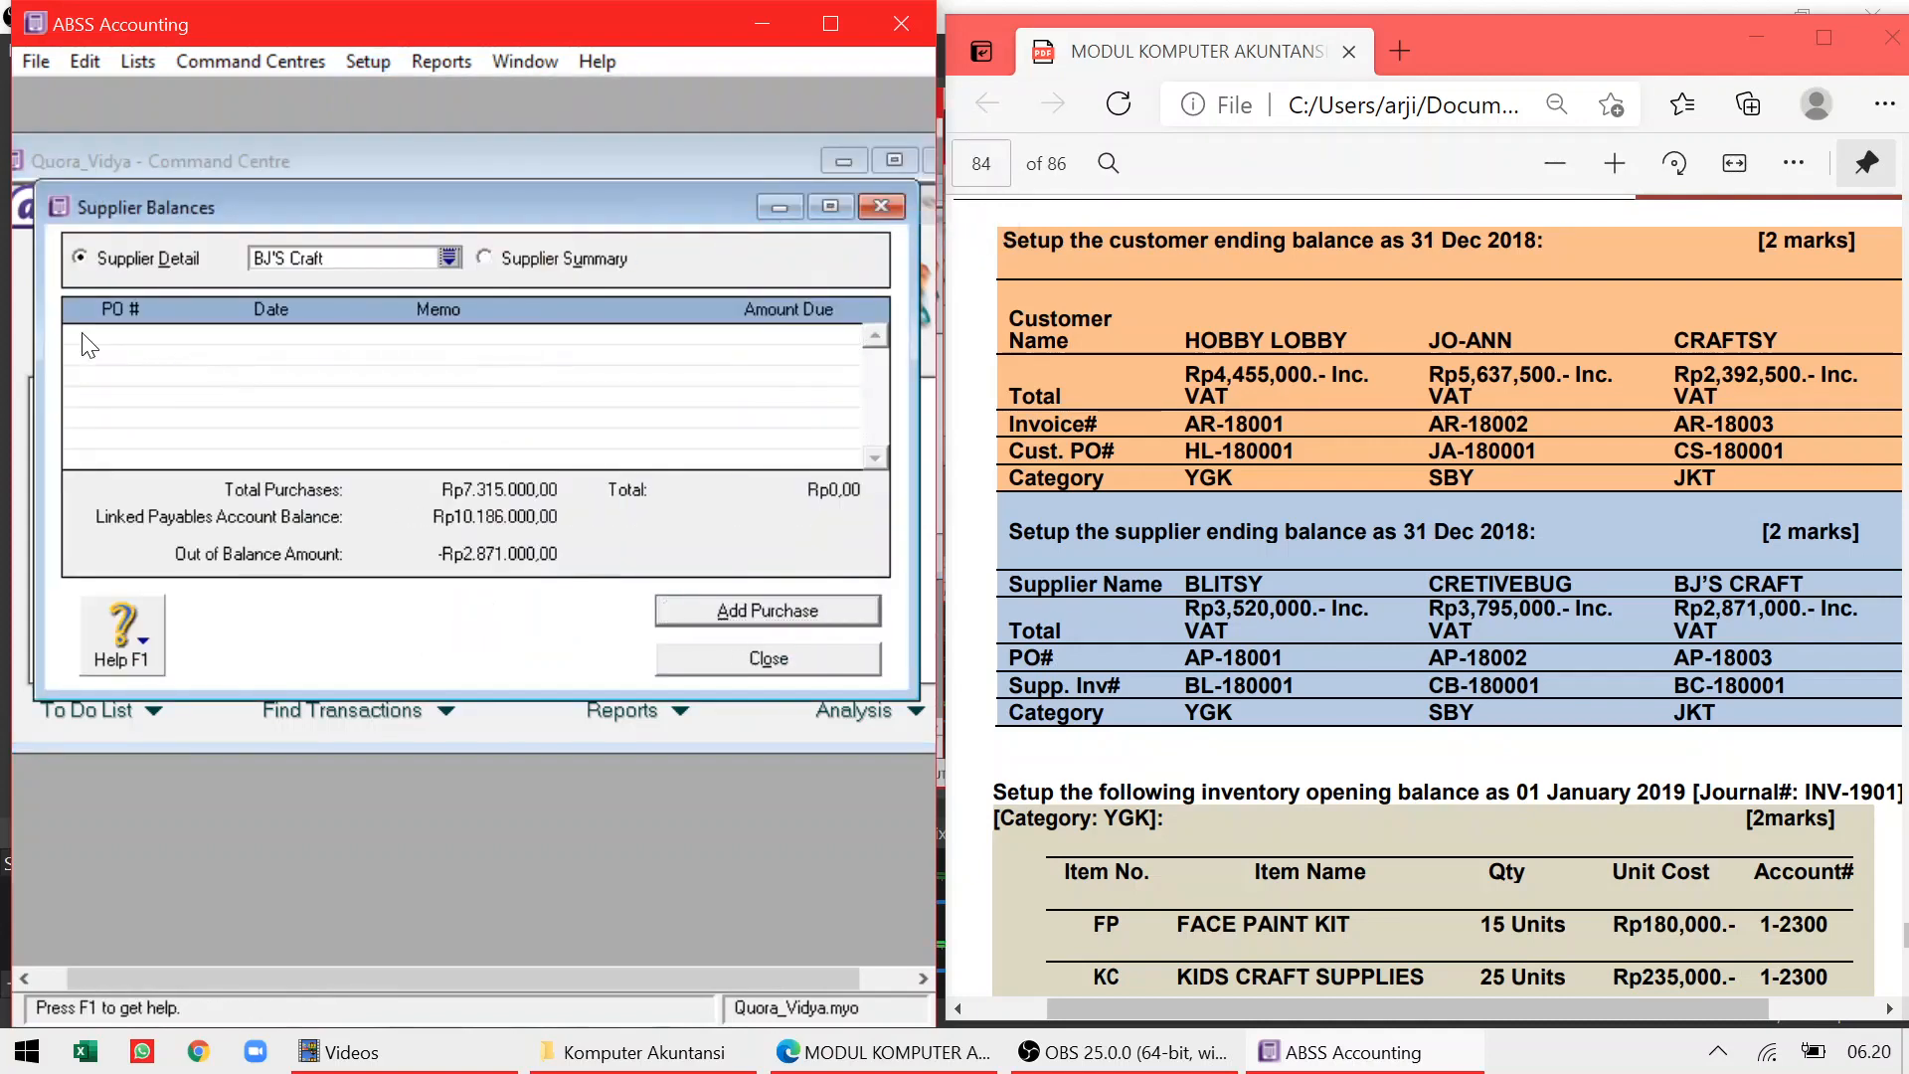
click(716, 611)
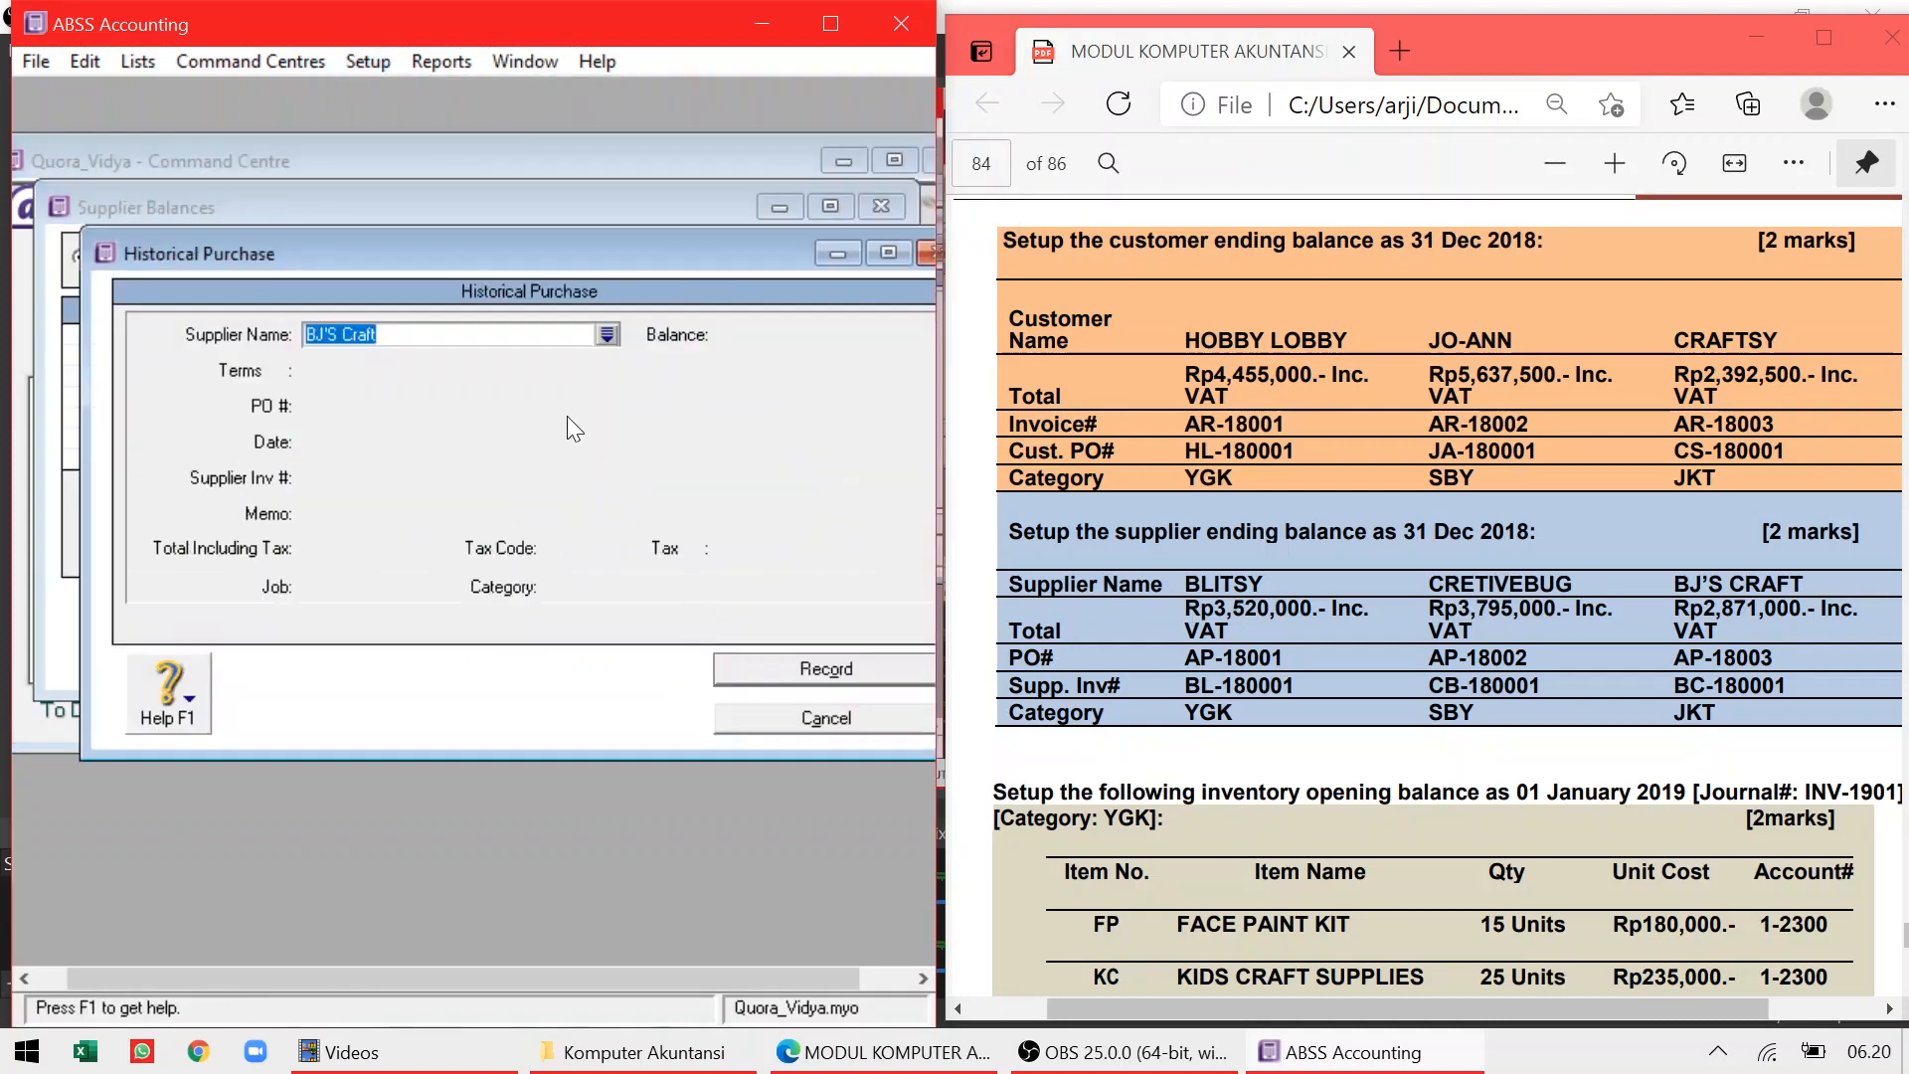
key(Tab)
Enter PO AP-18003, supplier invoice BC-180001, total Rp2.871.000, tax code VAT and category JKT
click(377, 403)
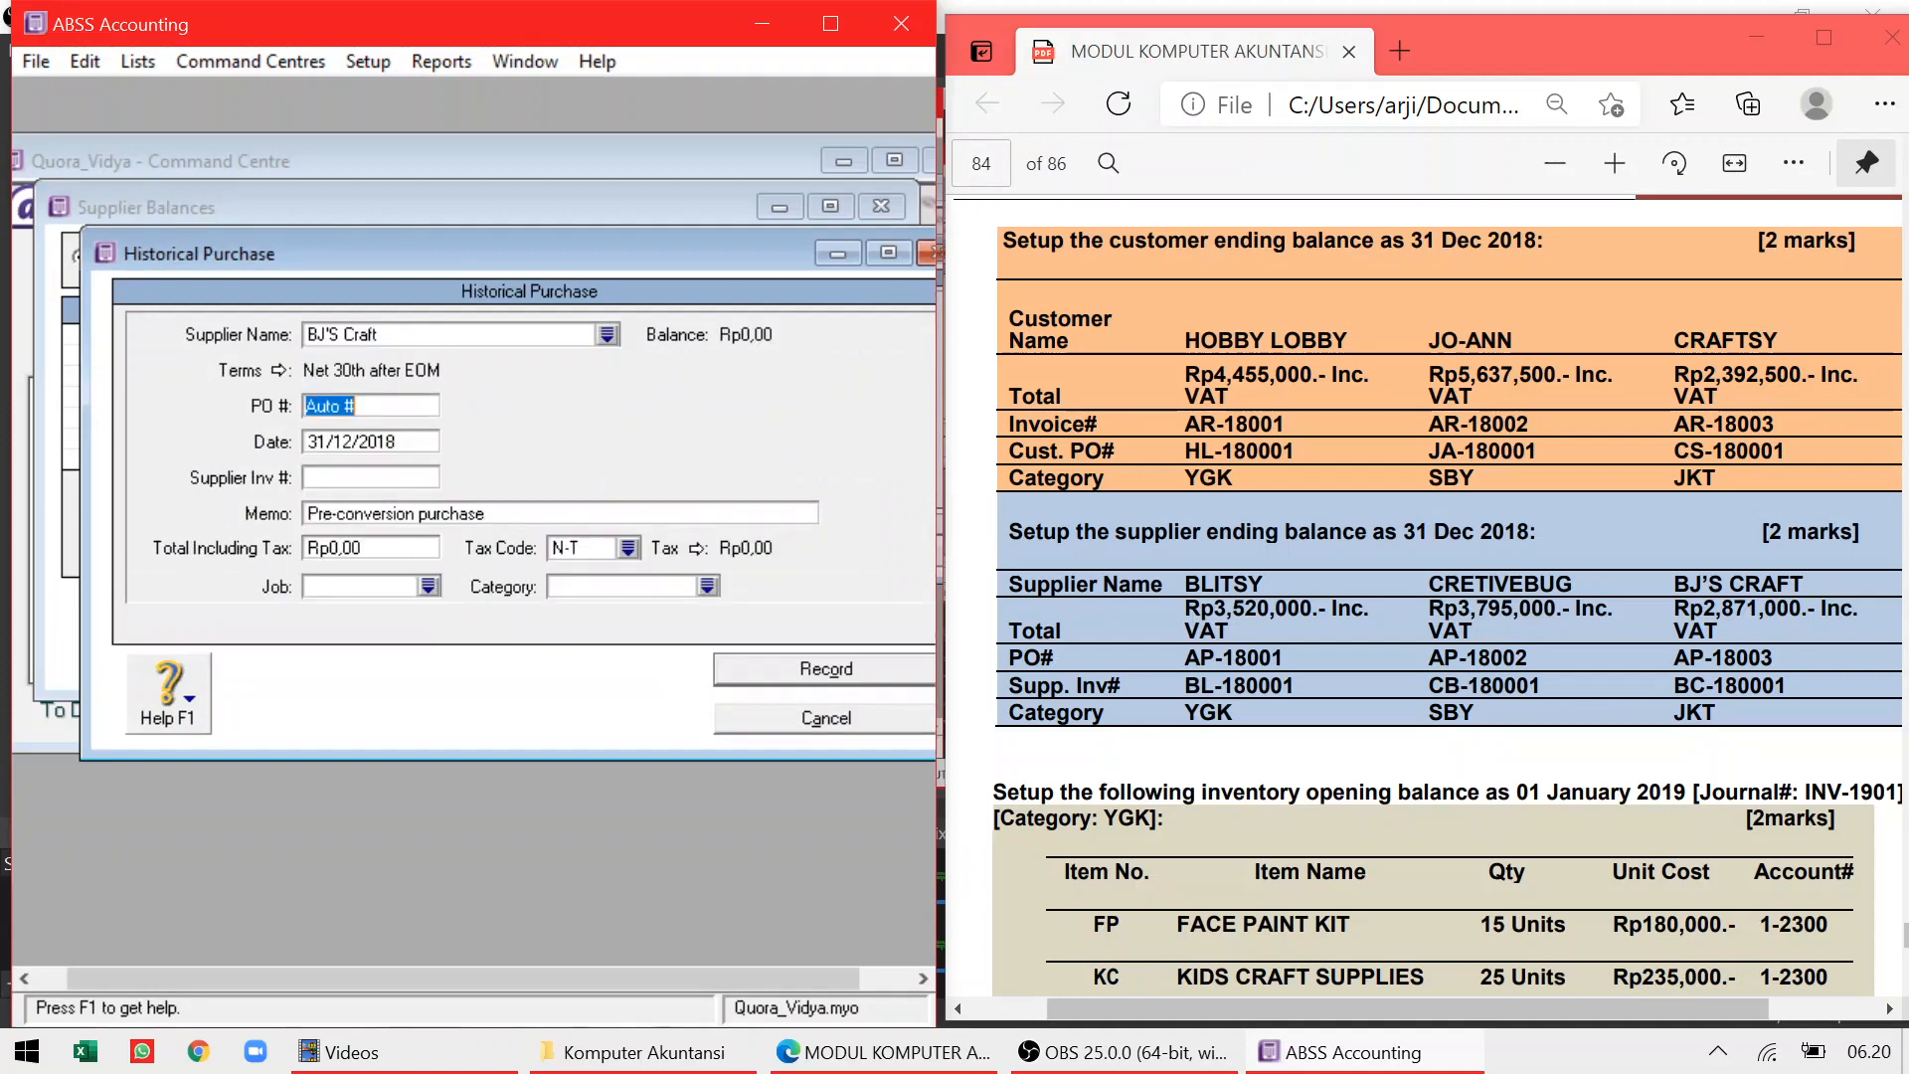
text(AP-18003)
key(Tab)
key(Tab)
text(BC18)
key(BackSpace)
key(BackSpace)
text(-18000)
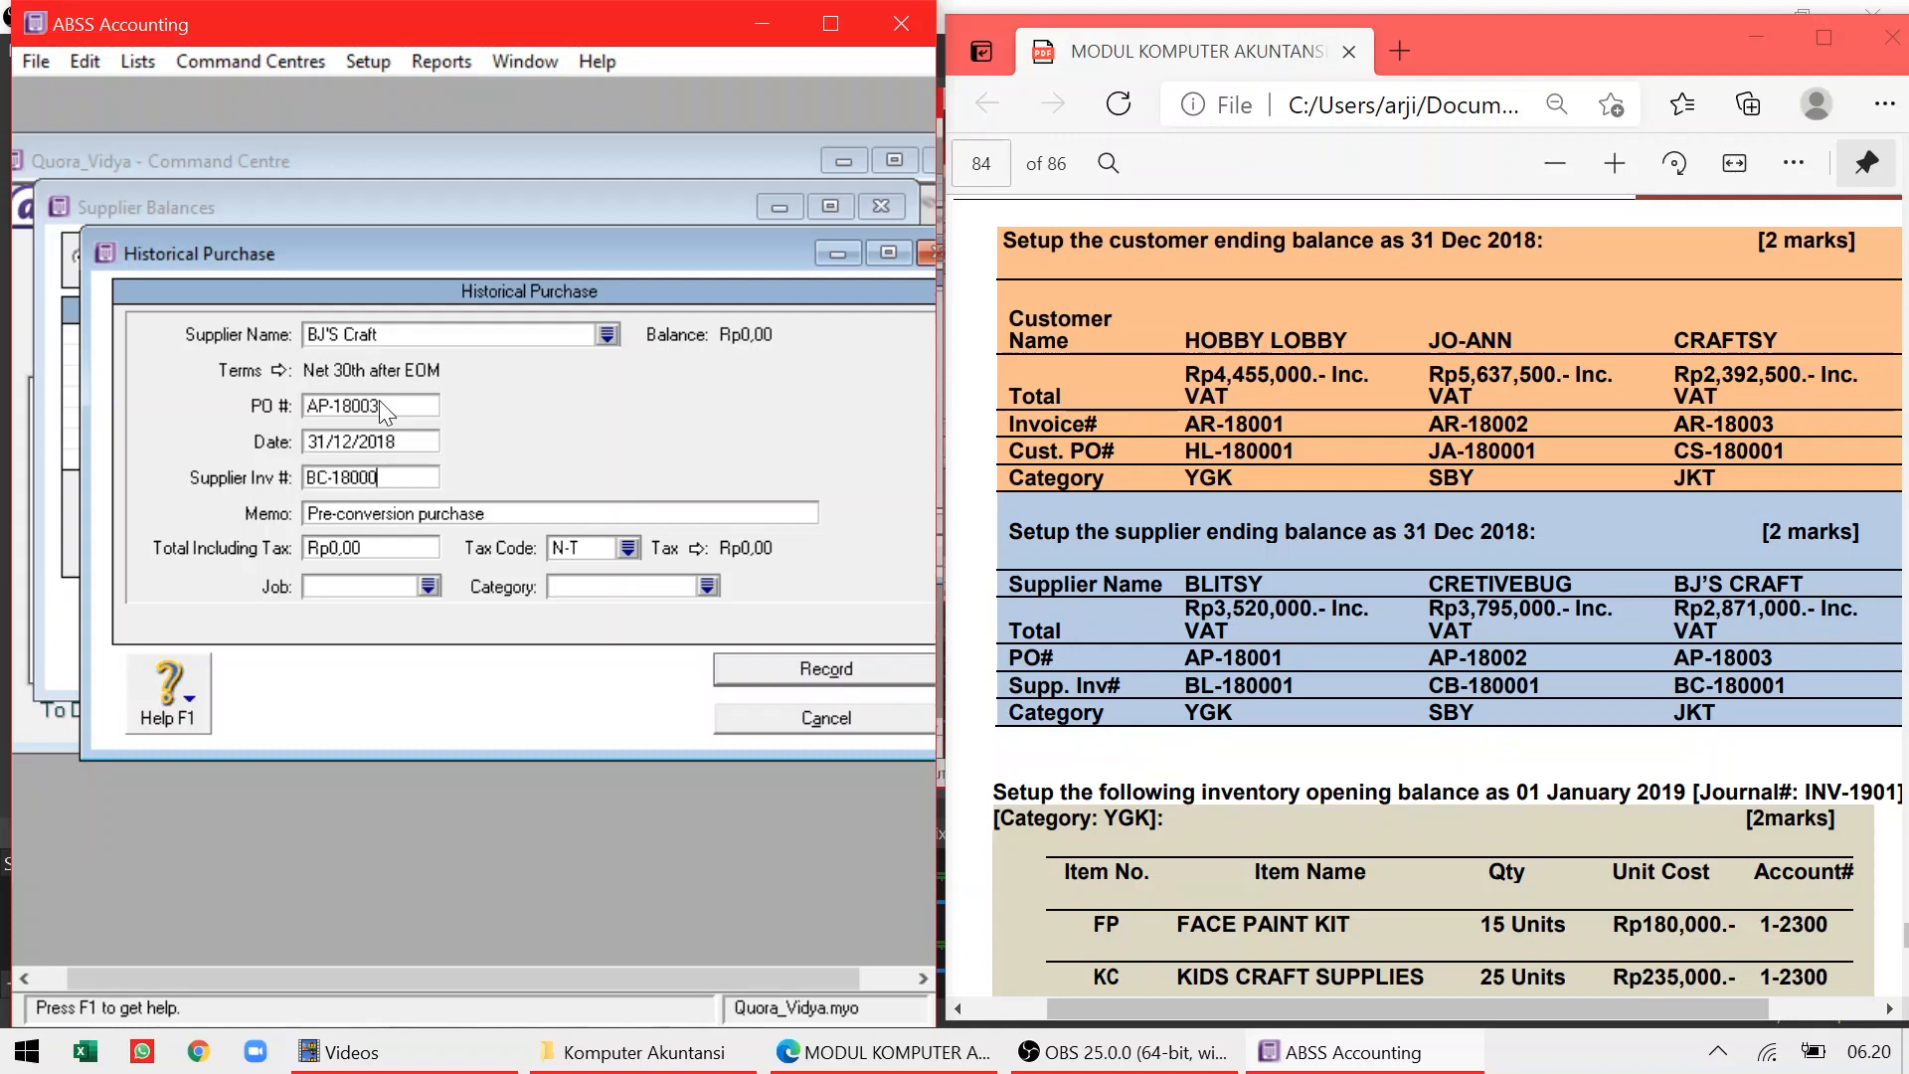
text(1)
key(Tab)
key(Tab)
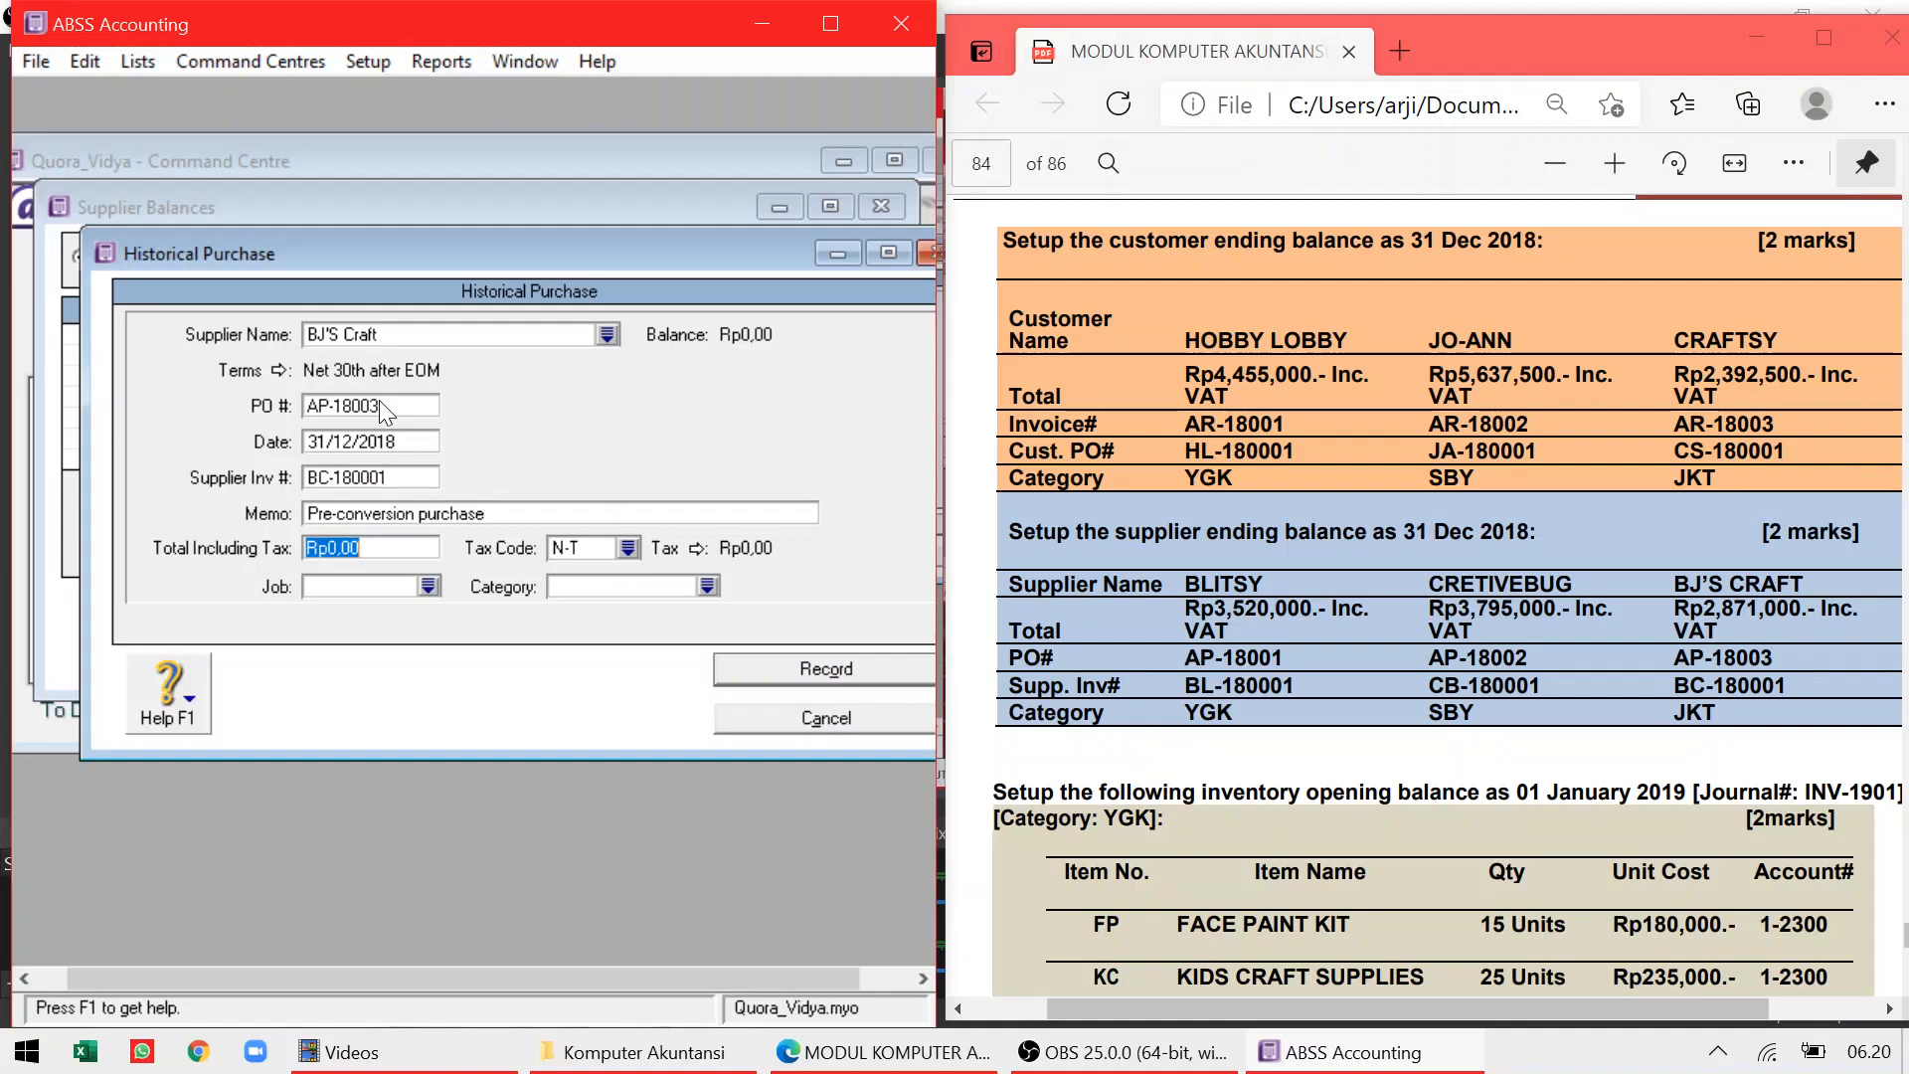
text(2.87)
text(1.000)
key(Tab)
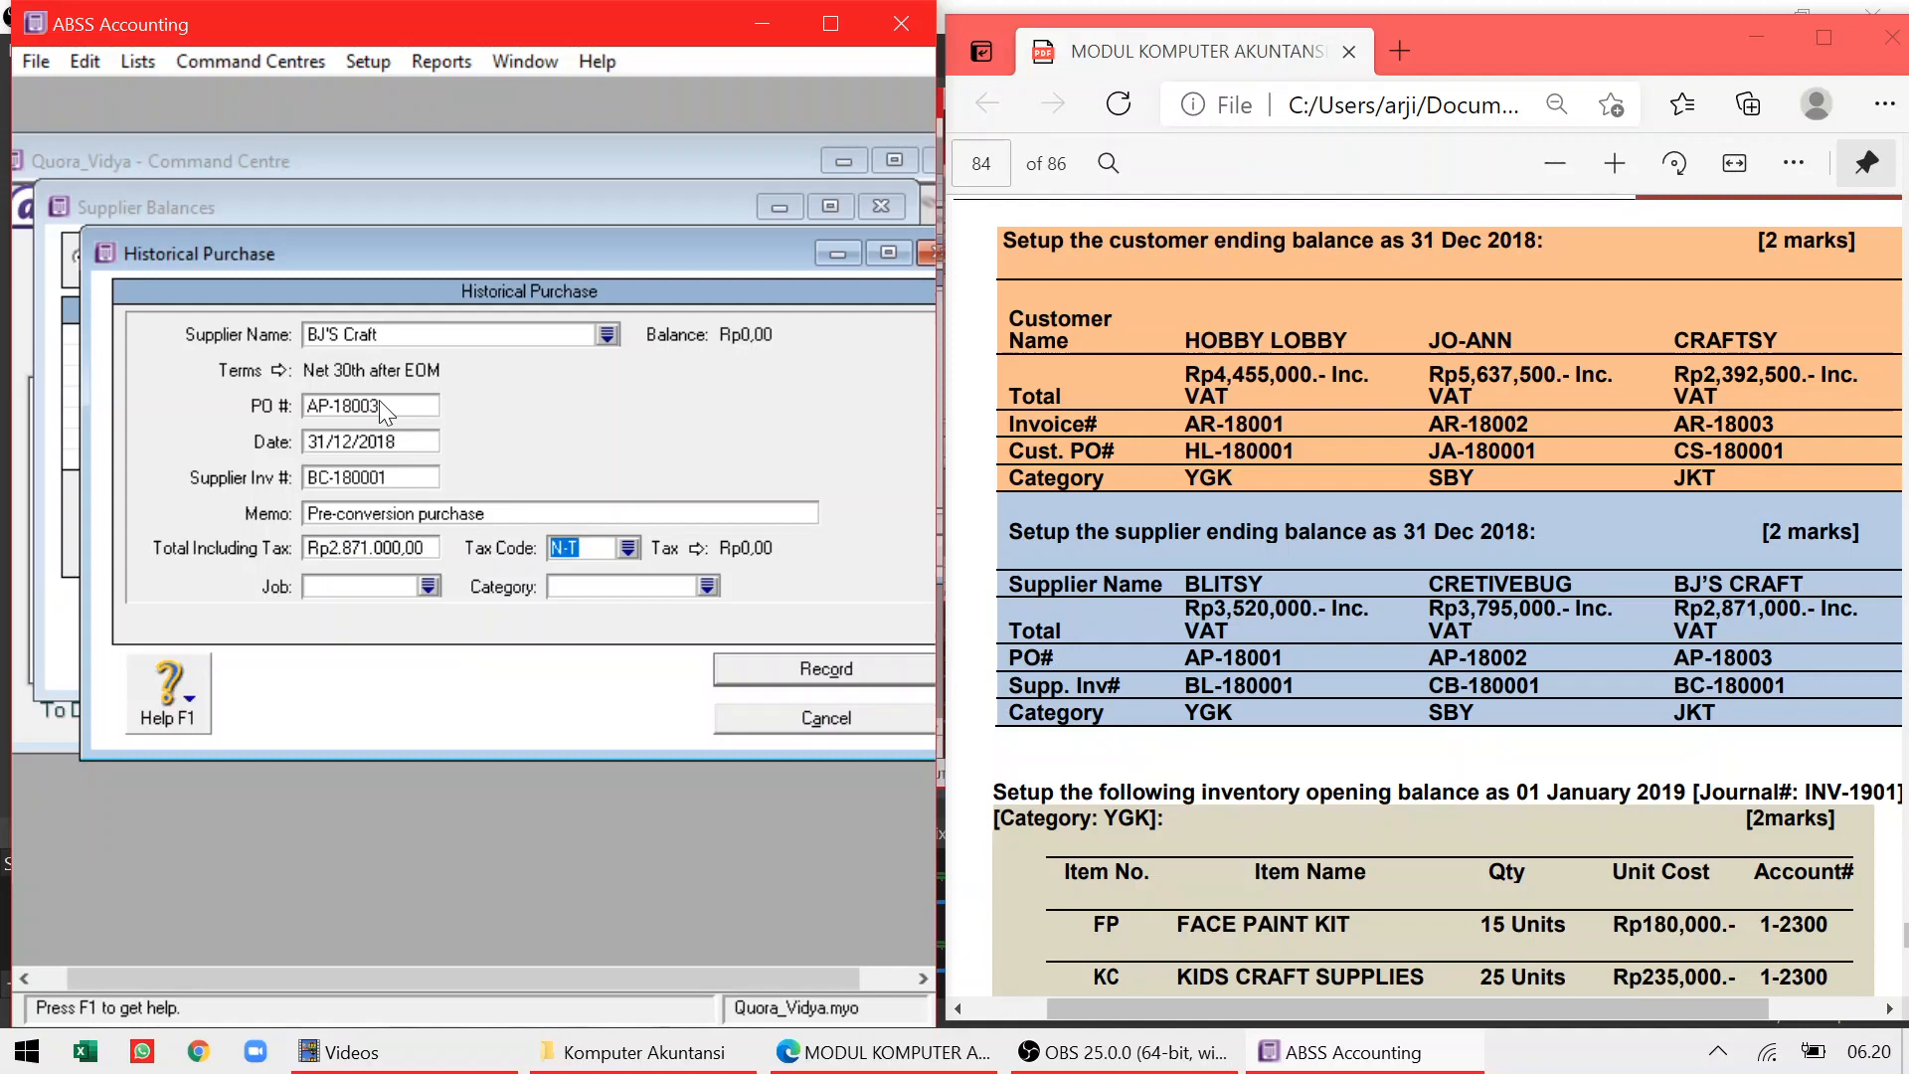
text(VAT)
key(Tab)
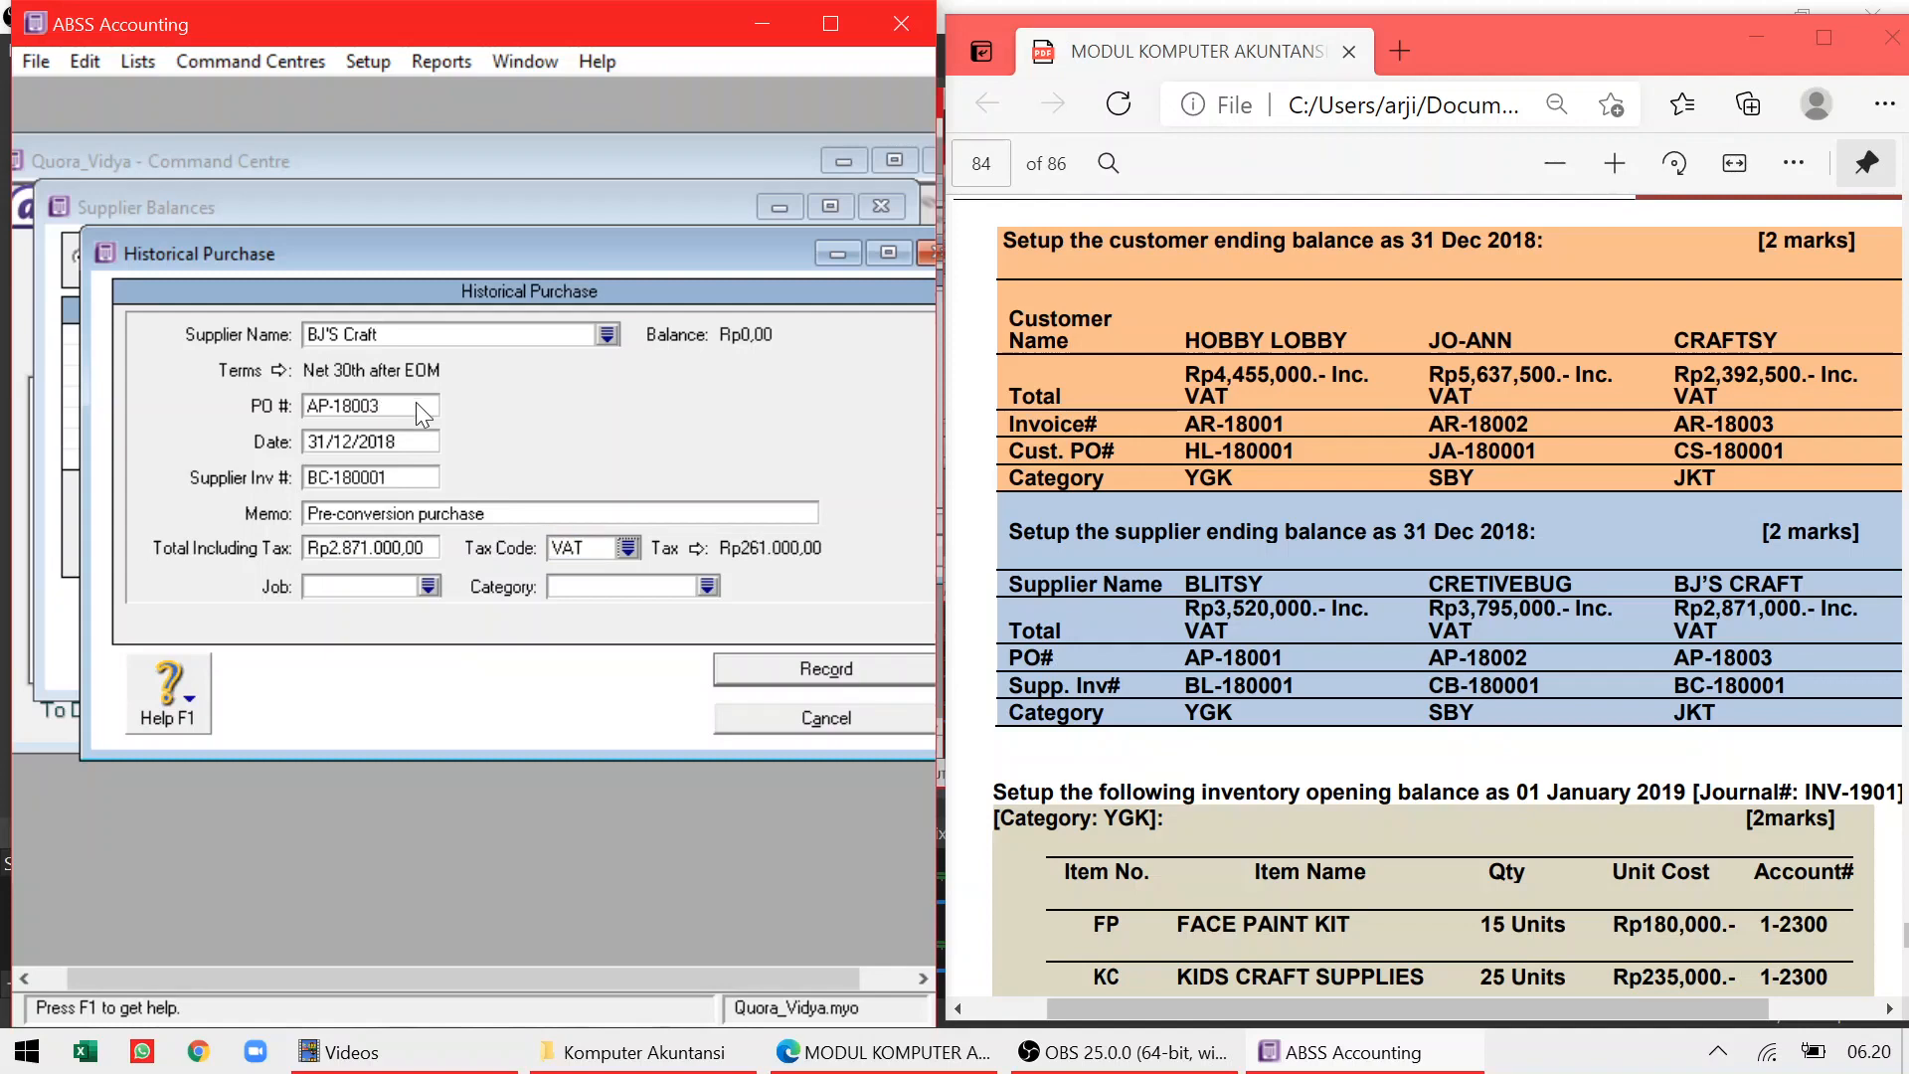
click(709, 587)
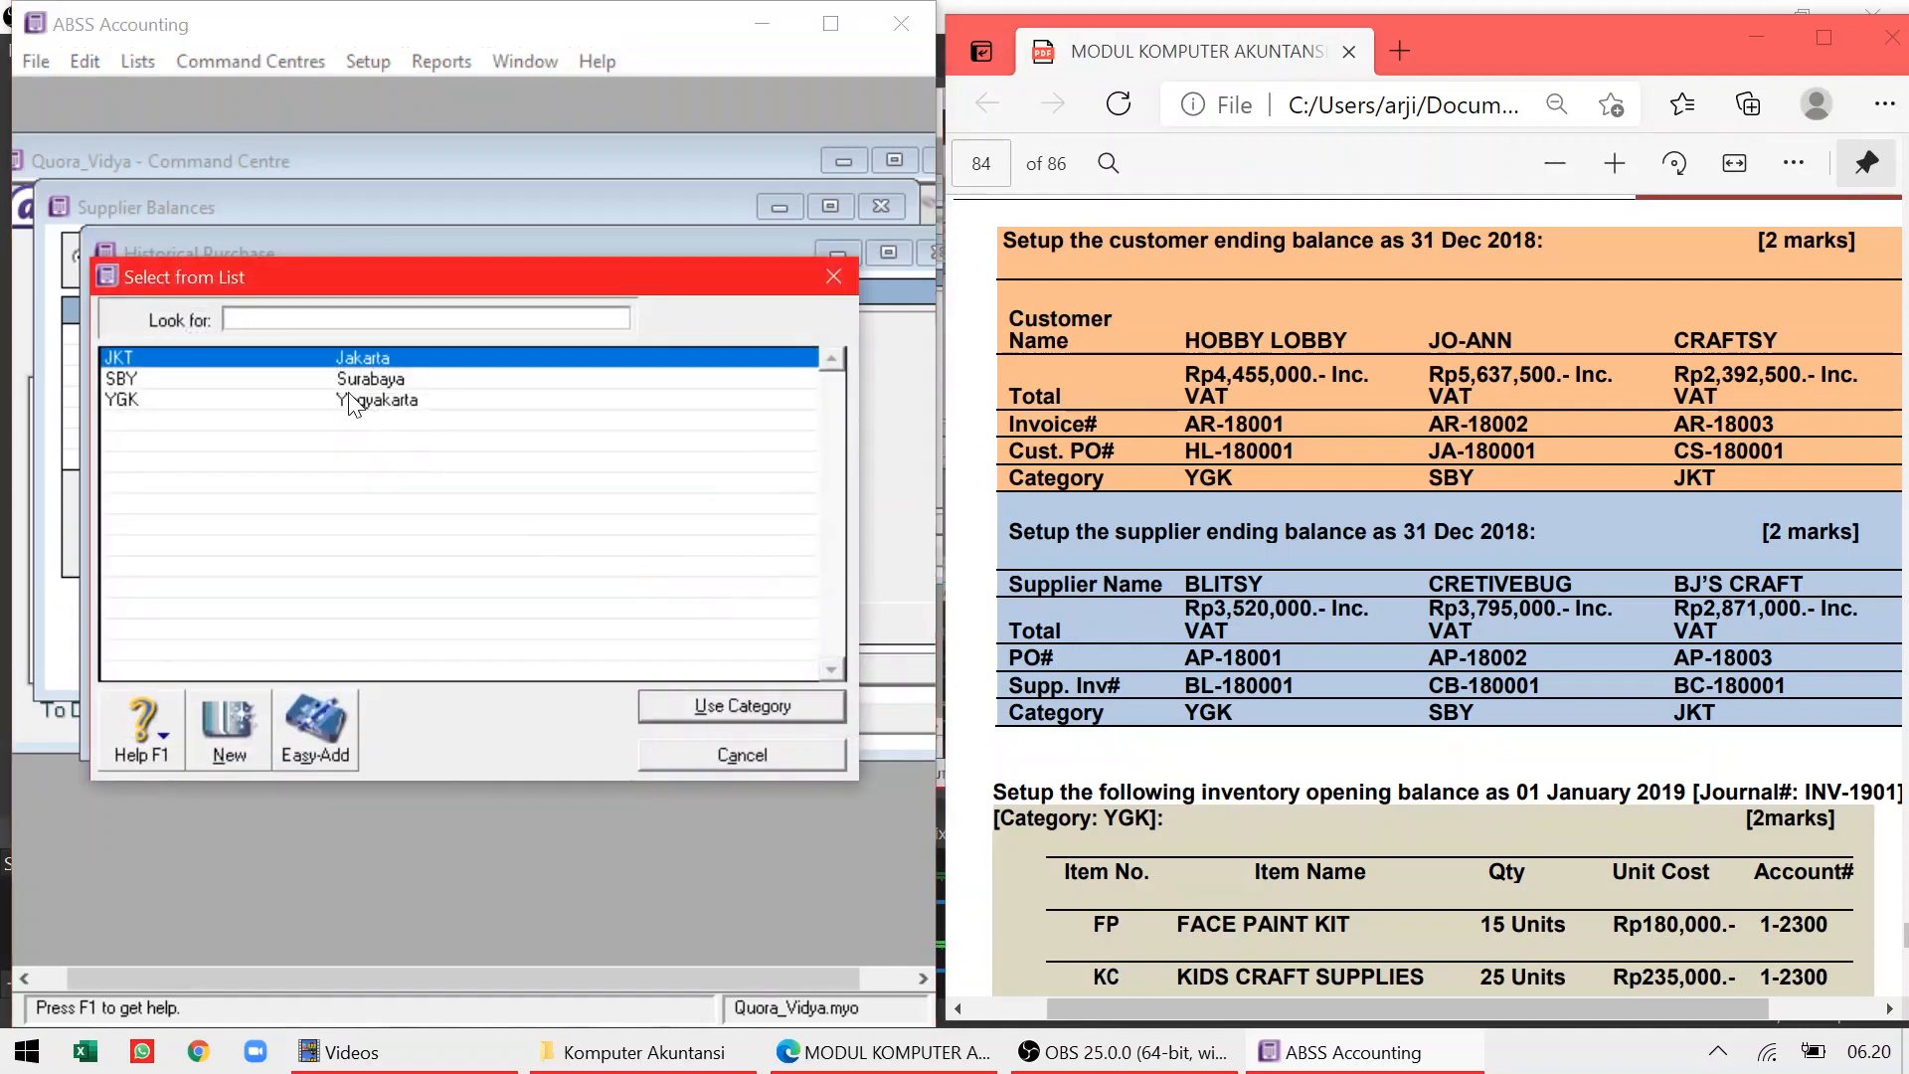
double_click(354, 356)
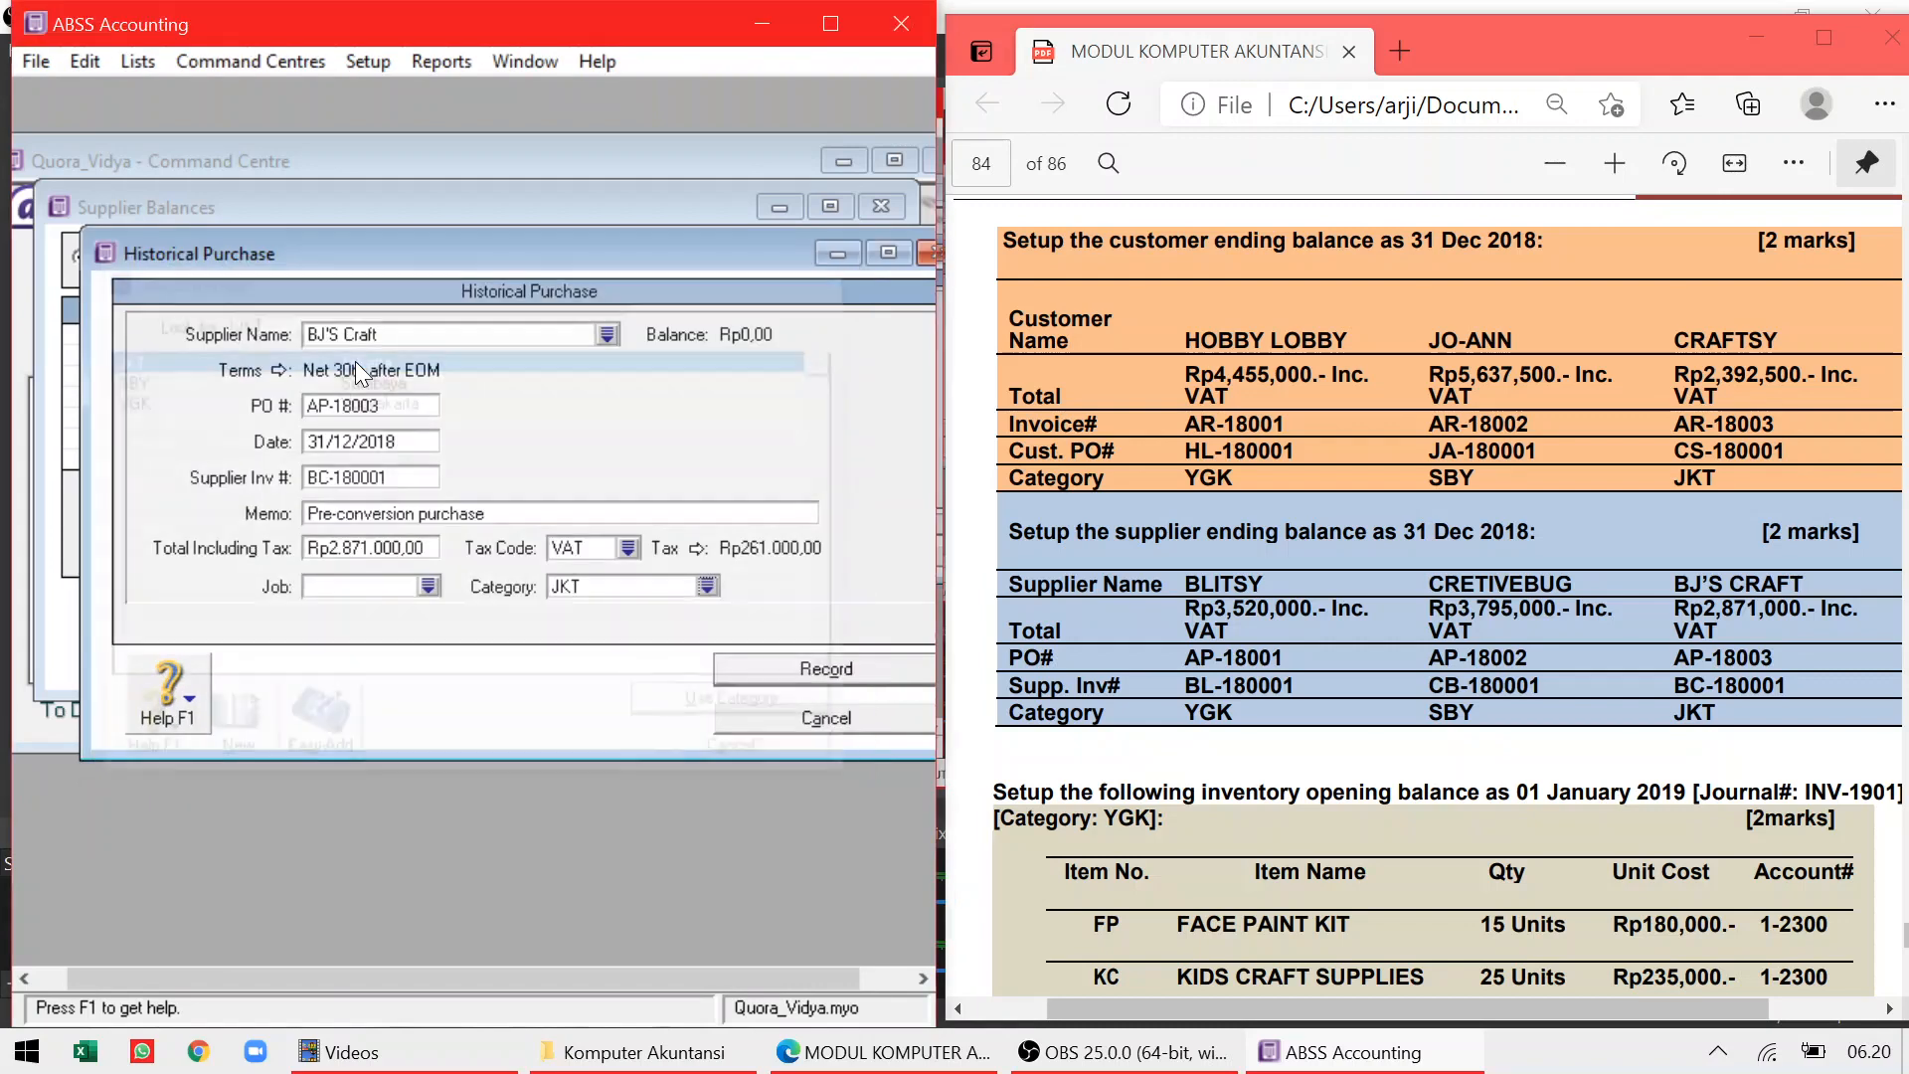
Record the purchase without job numbers and close the supplier balances window
click(770, 670)
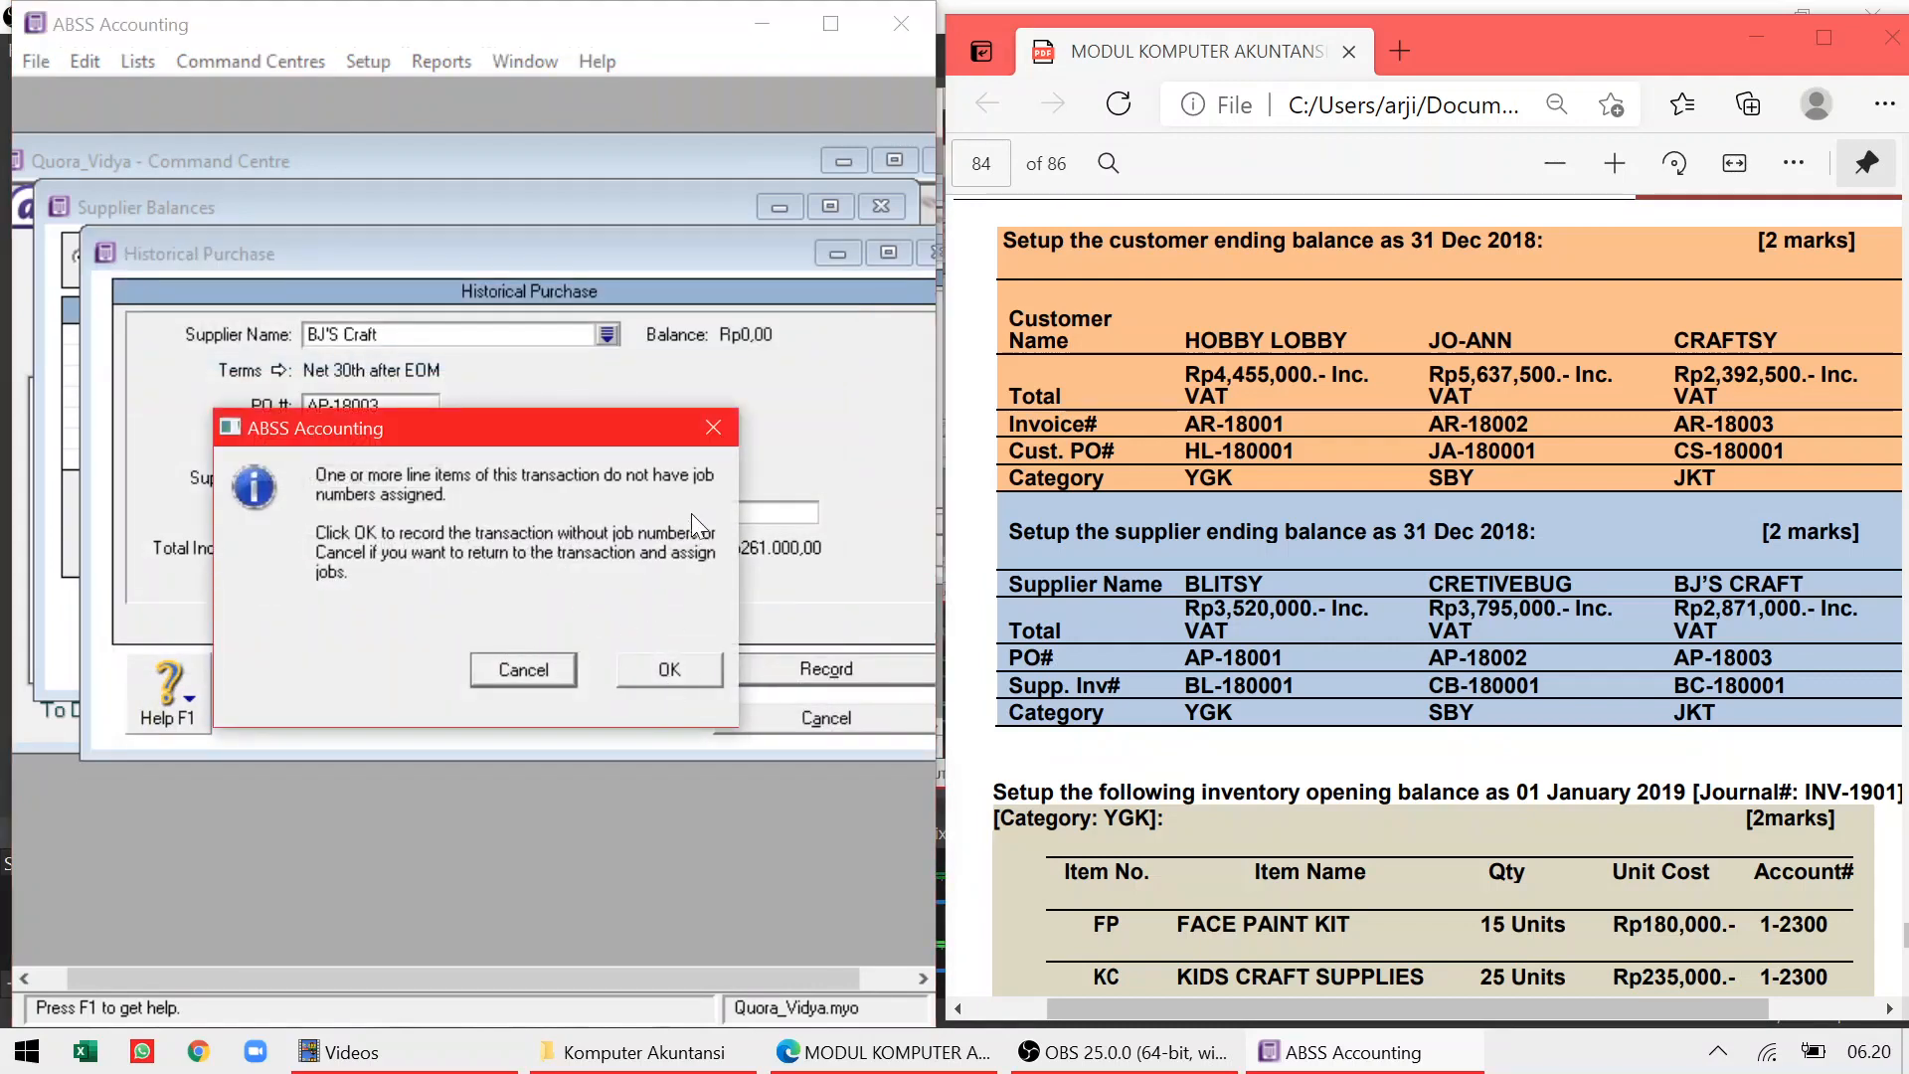
drag(457, 421, 473, 230)
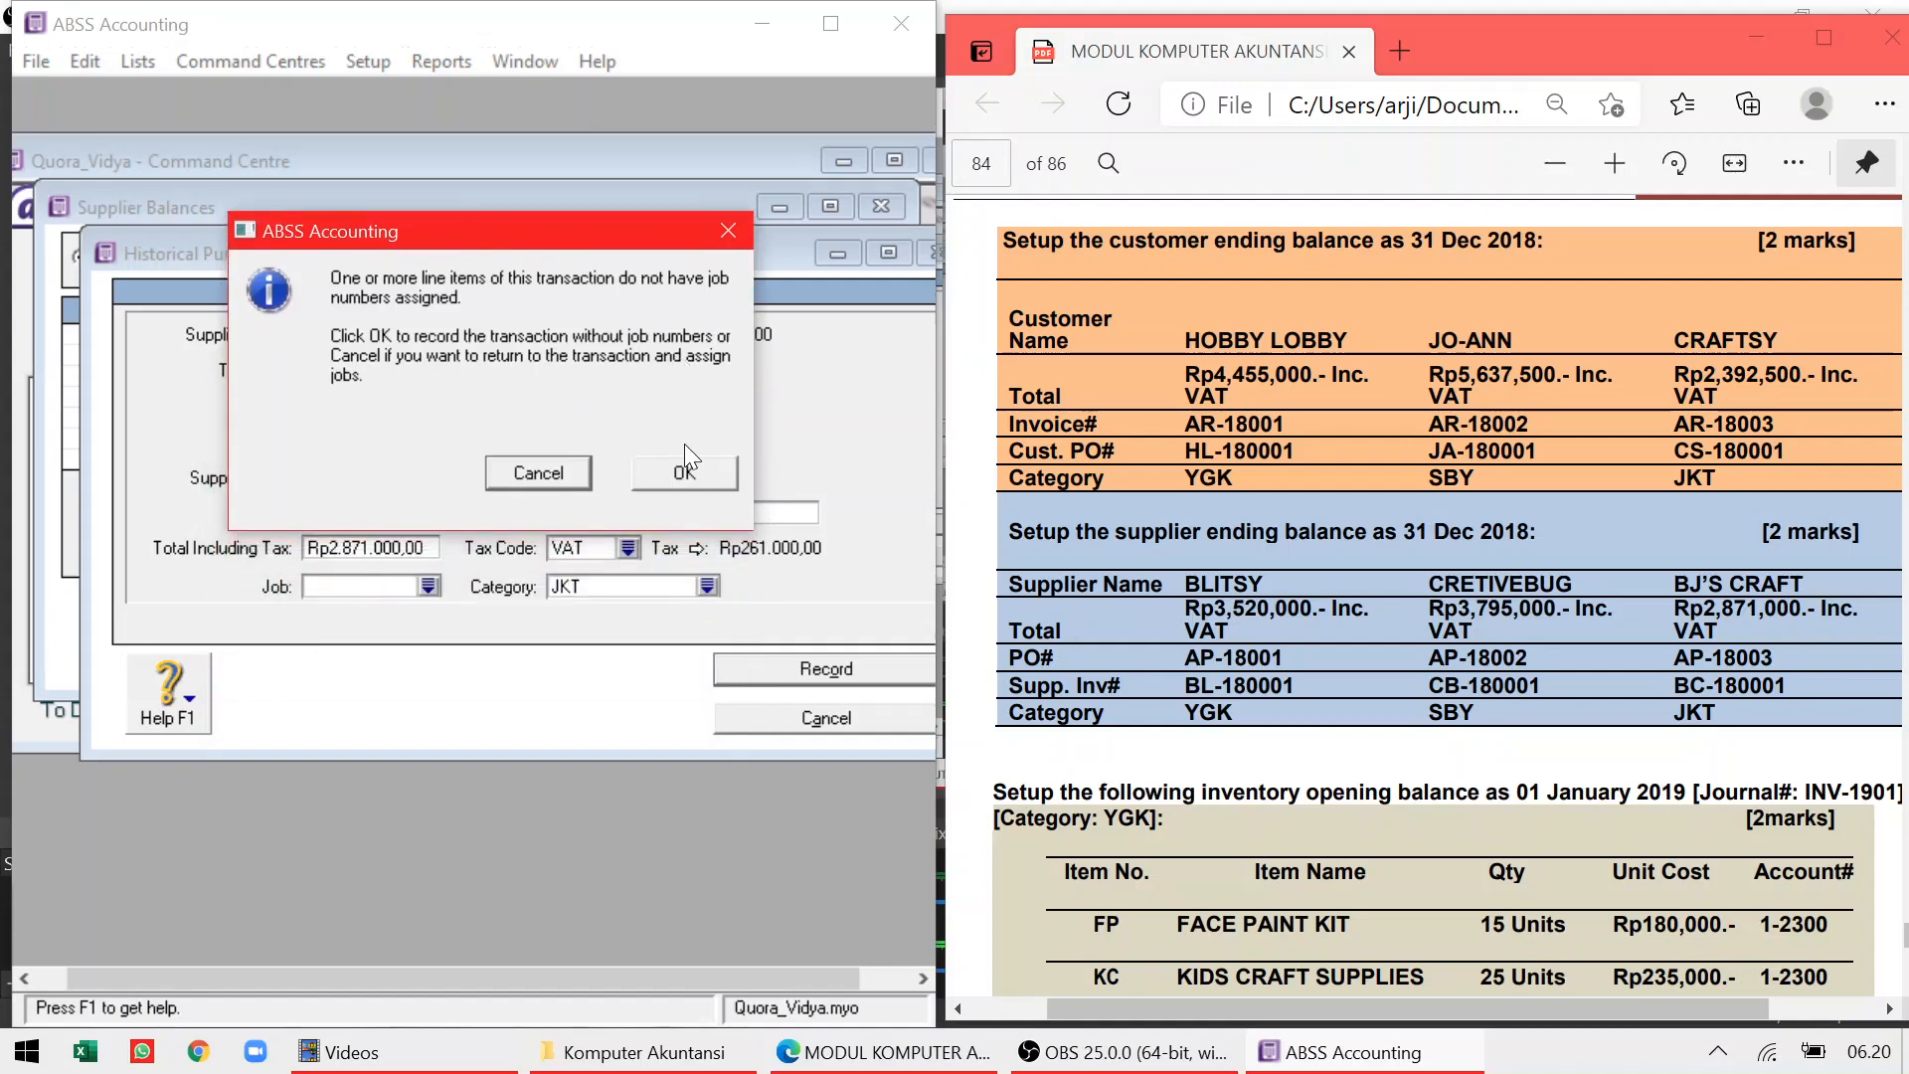
click(682, 474)
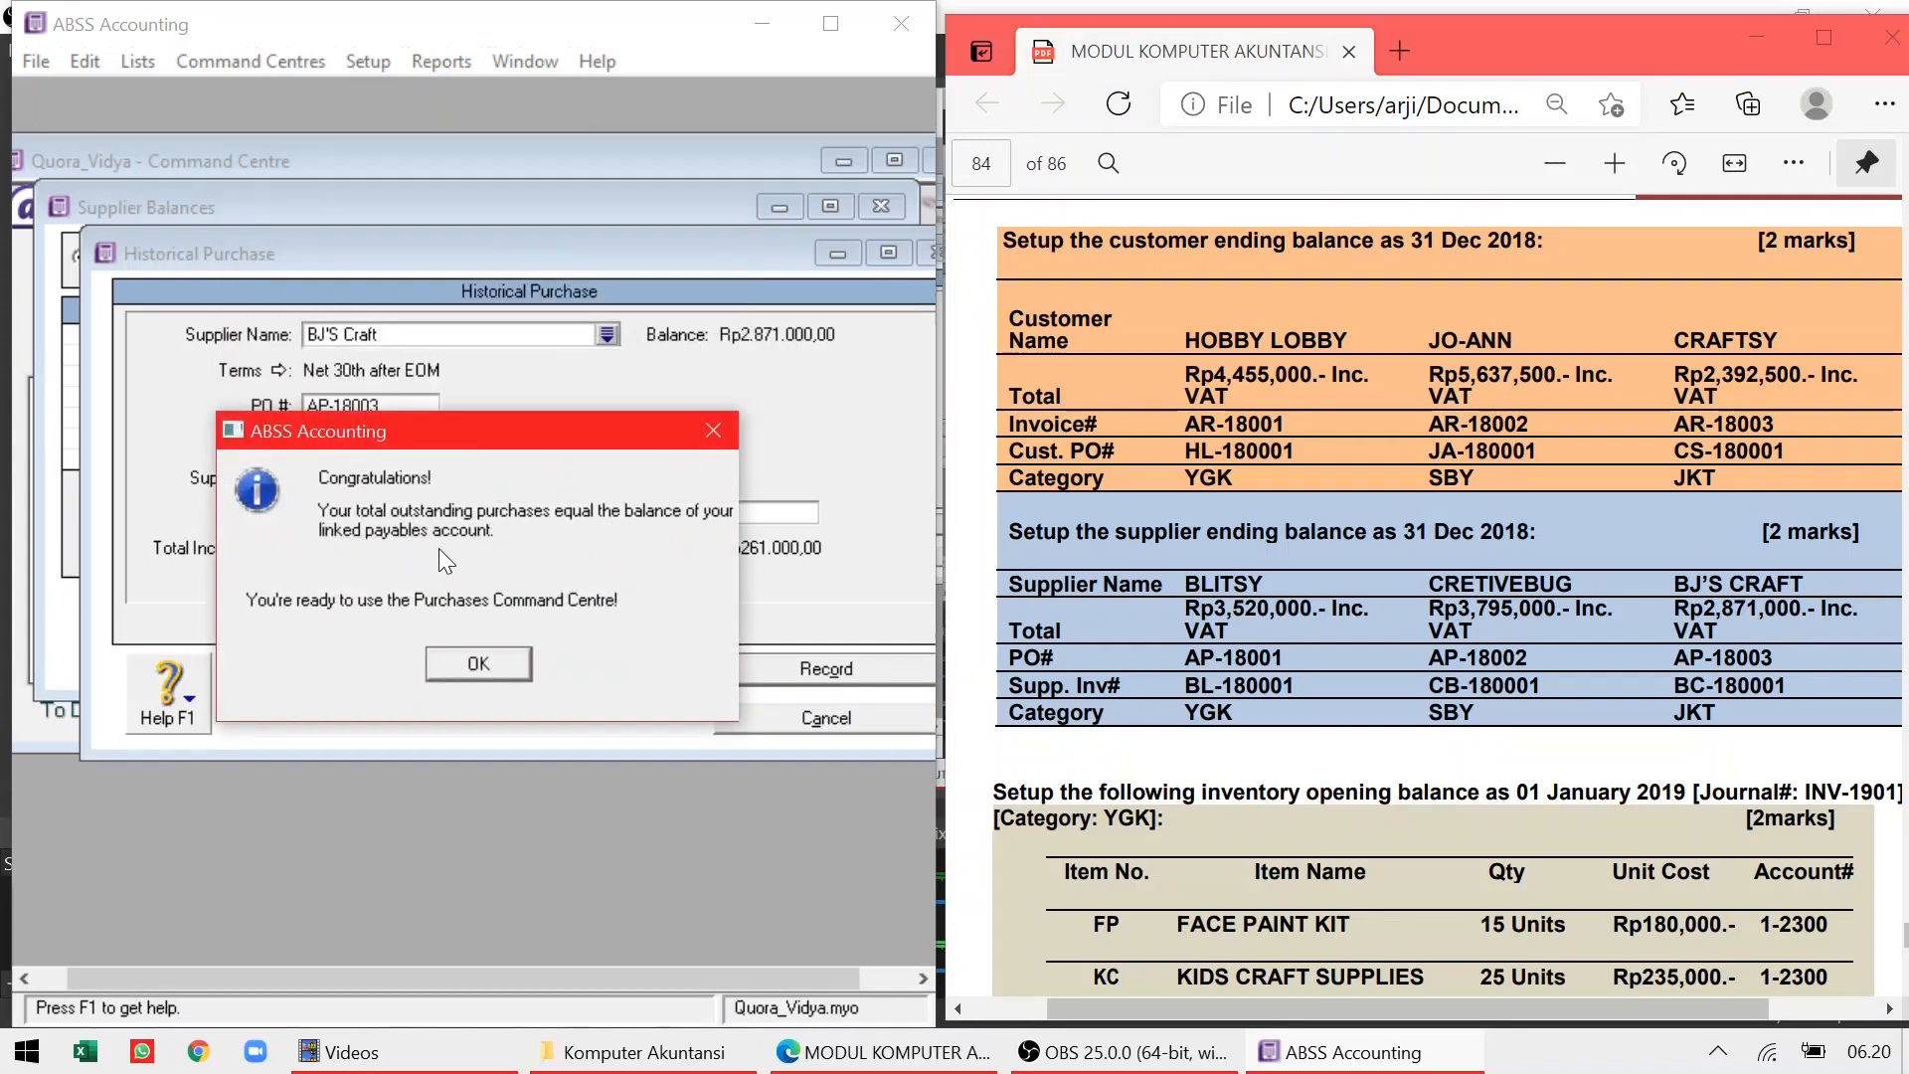
click(456, 664)
click(696, 662)
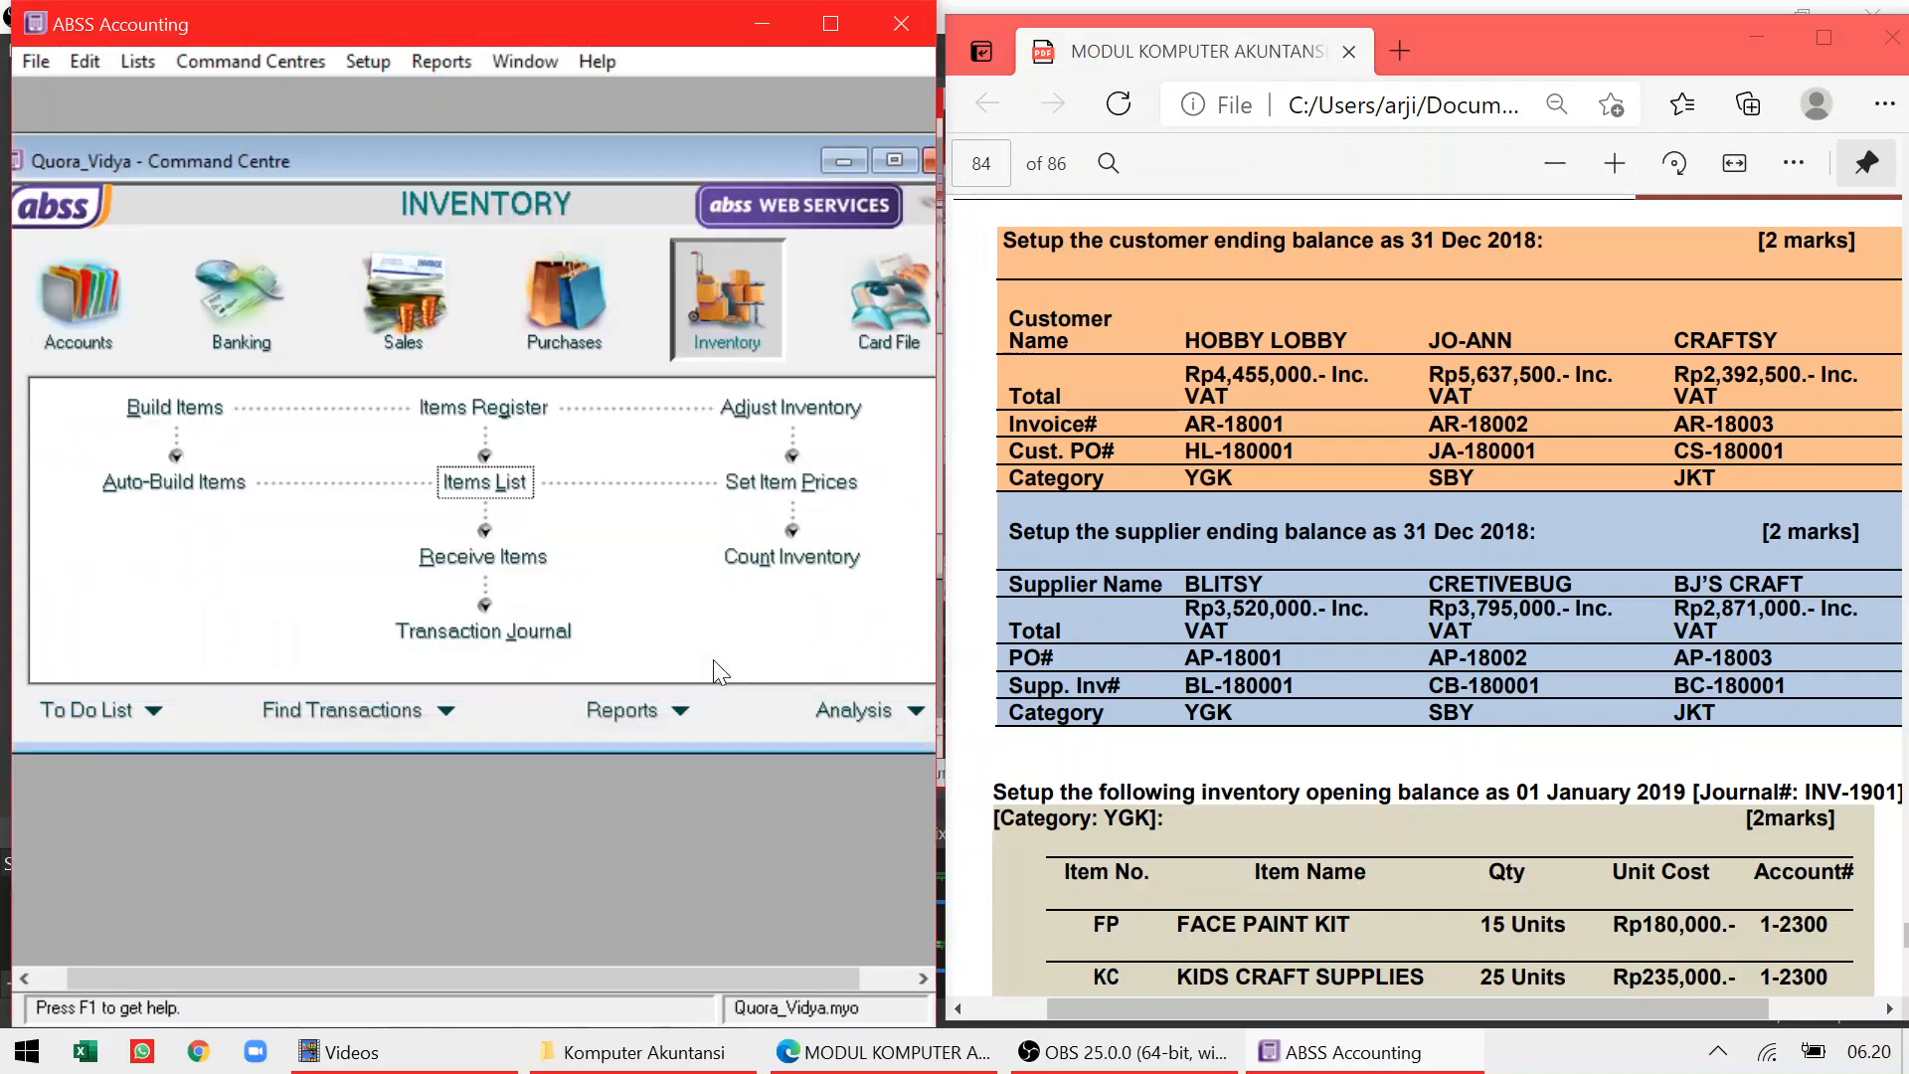
Scroll the PDF to the inventory table and start a new Adjust Inventory journal
scroll(1439, 597, down, 4)
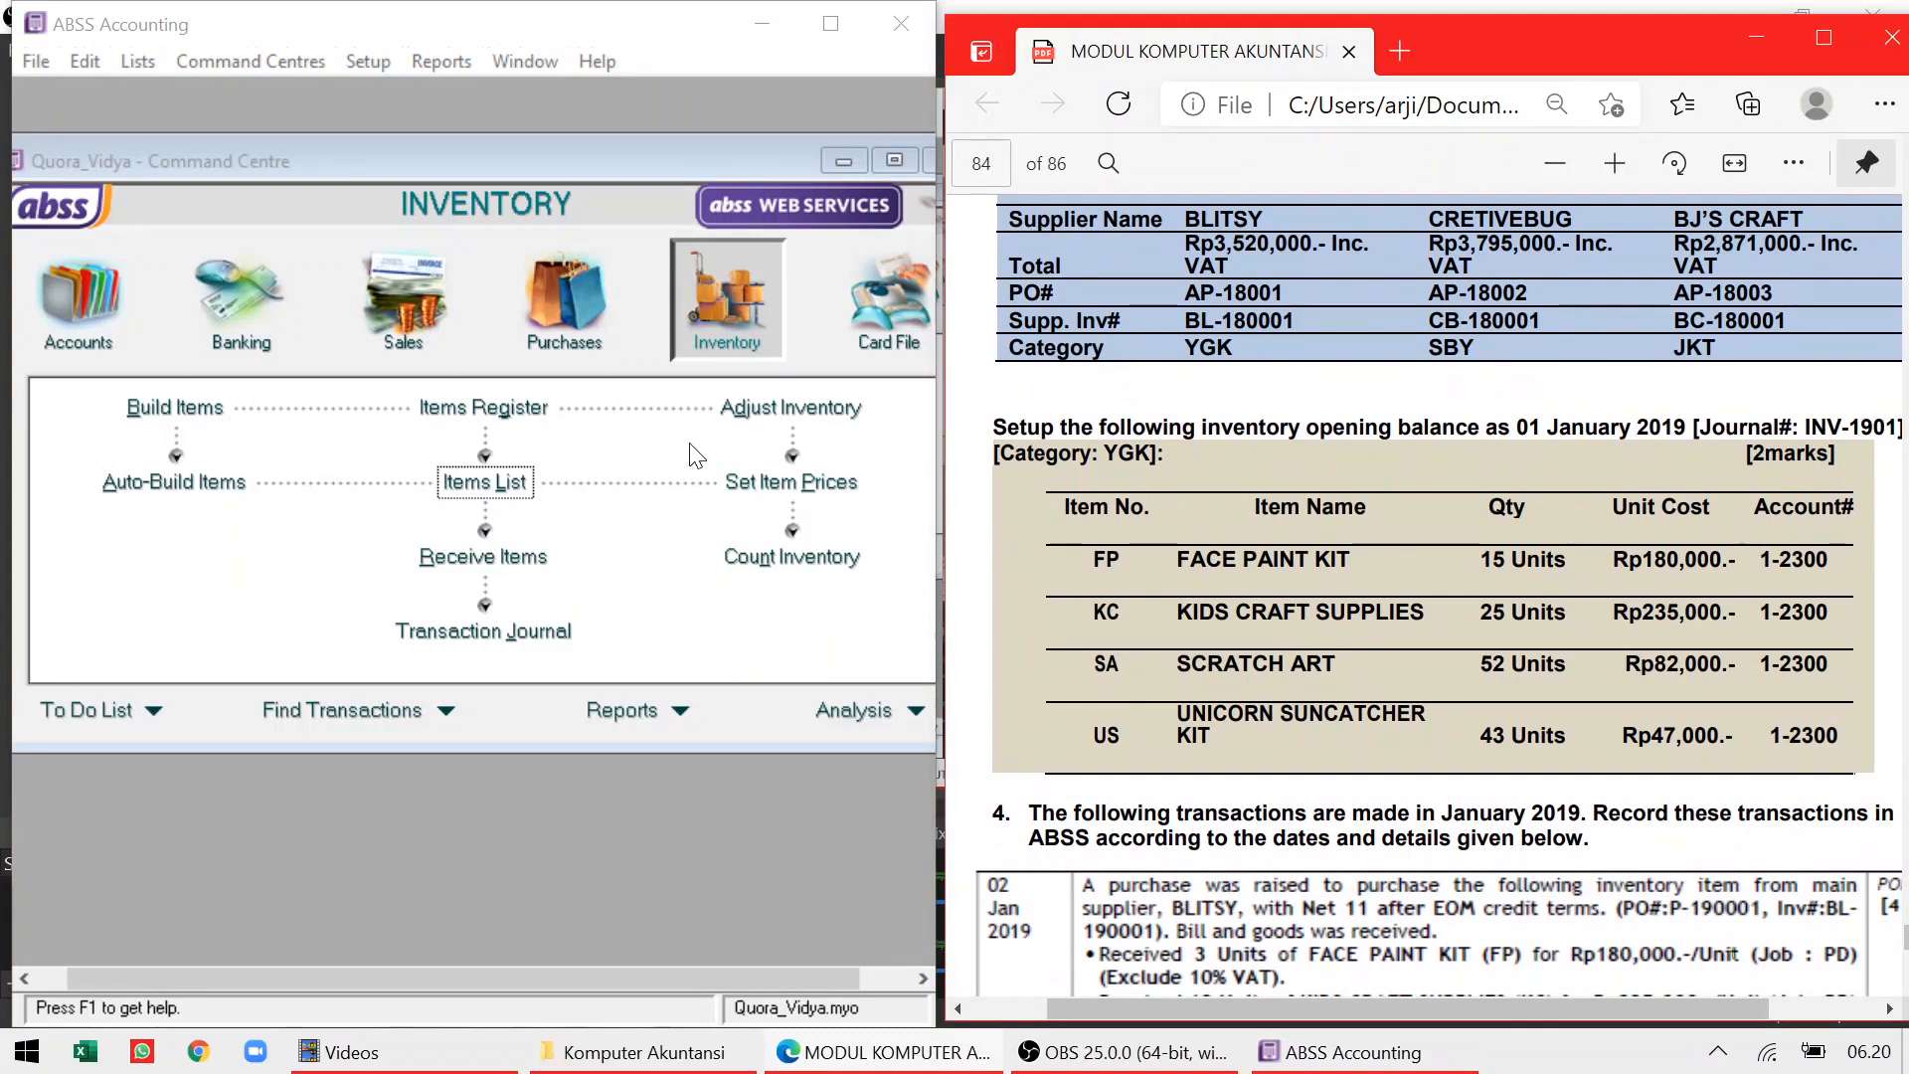
click(763, 422)
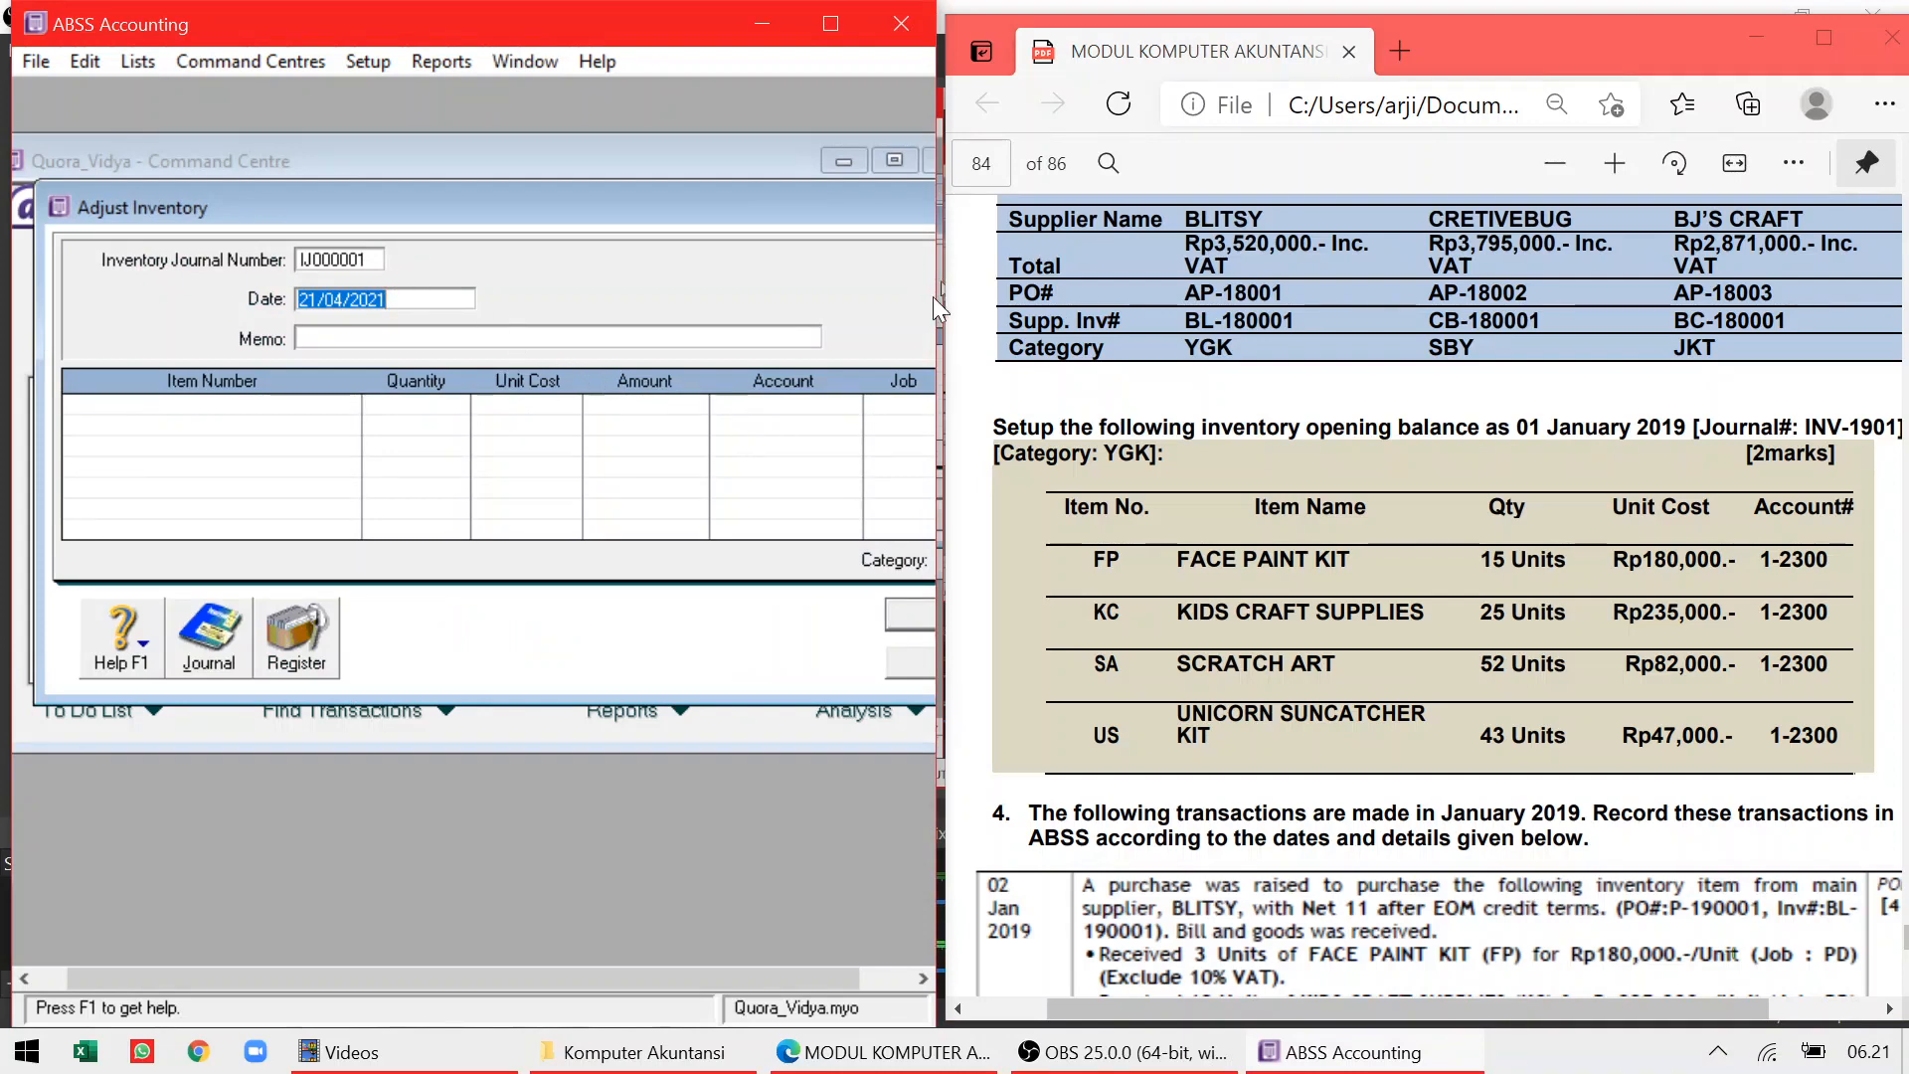
Enter journal number INV-1901, date 1/01/2019 and memo INVENTORY OPENING BALANCES
click(356, 260)
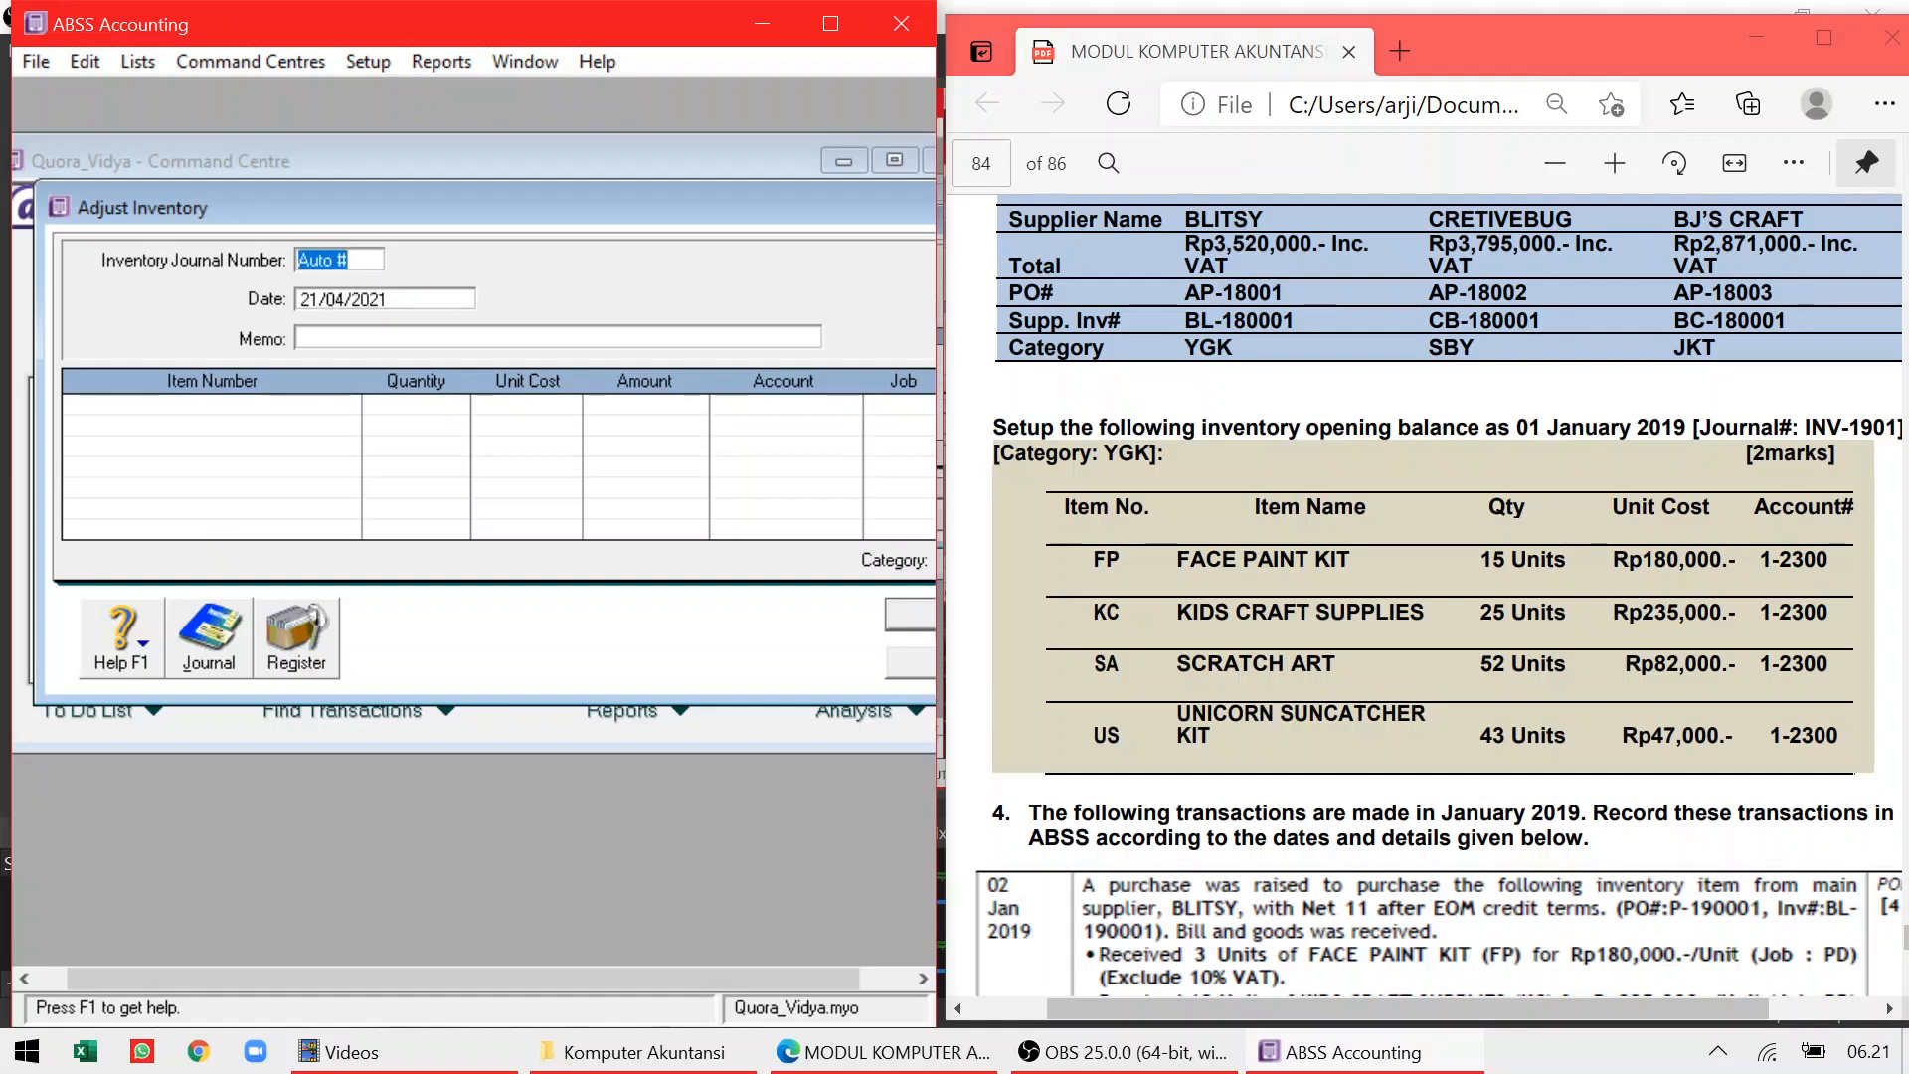
text(INV-1901)
key(Tab)
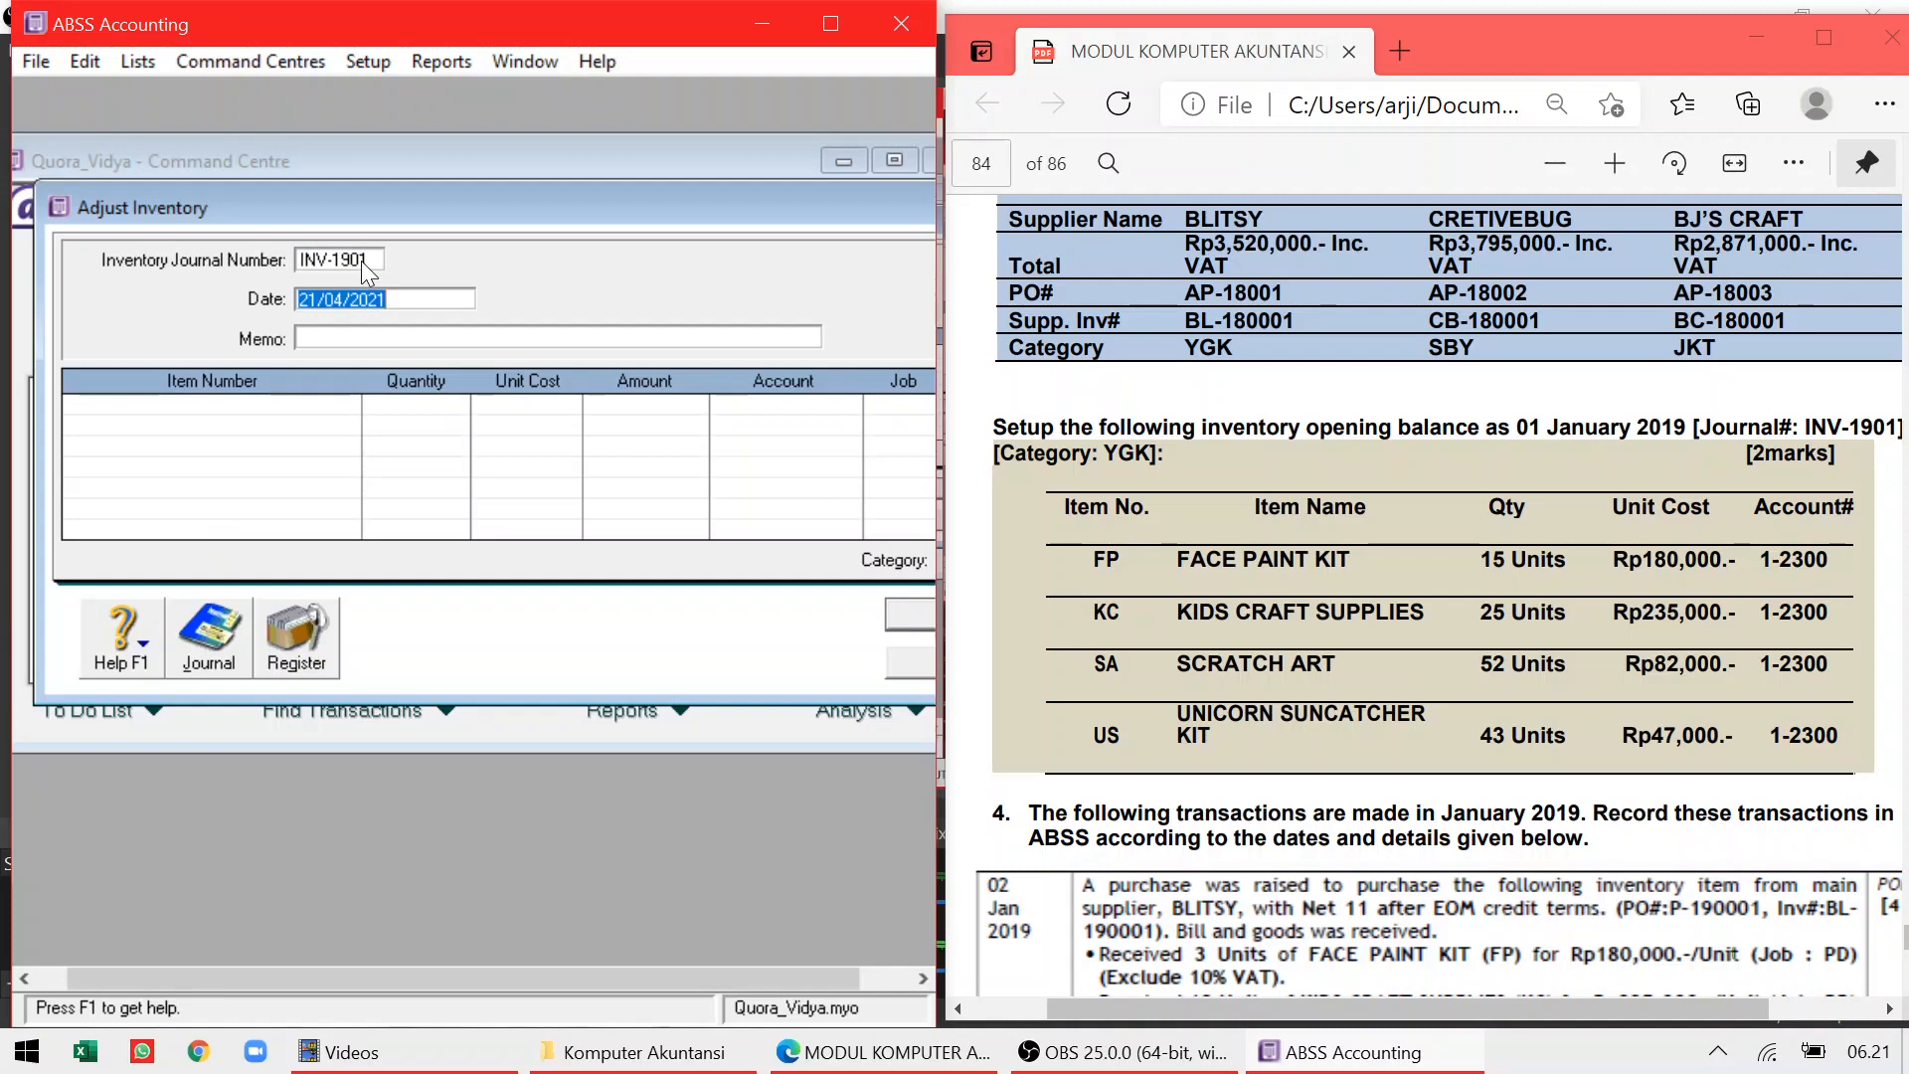
text(1/01/2019)
key(Tab)
text(iNVWNTORI)
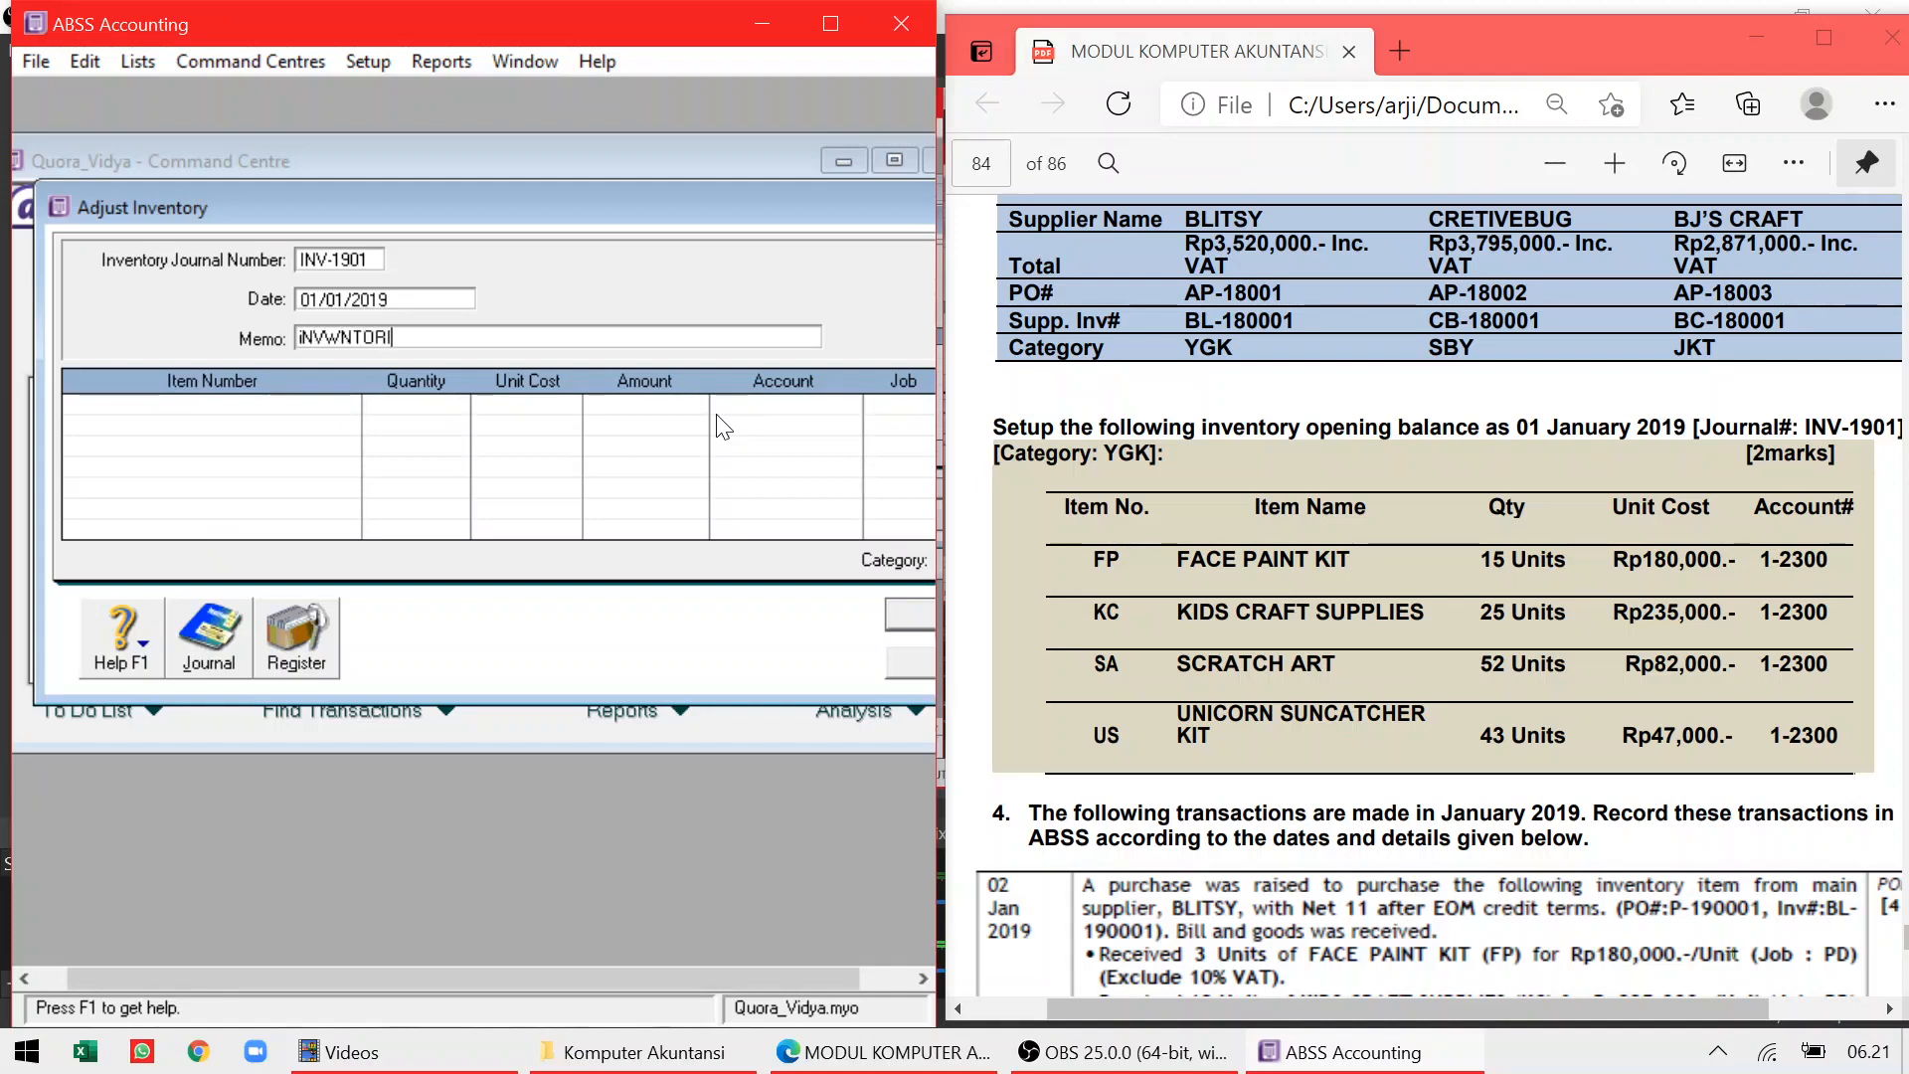
key(BackSpace)
key(BackSpace)
key(BackSpace)
key(BackSpace)
key(BackSpace)
key(BackSpace)
key(BackSpace)
key(BackSpace)
key(BackSpace)
text(INVENTORY OPENI)
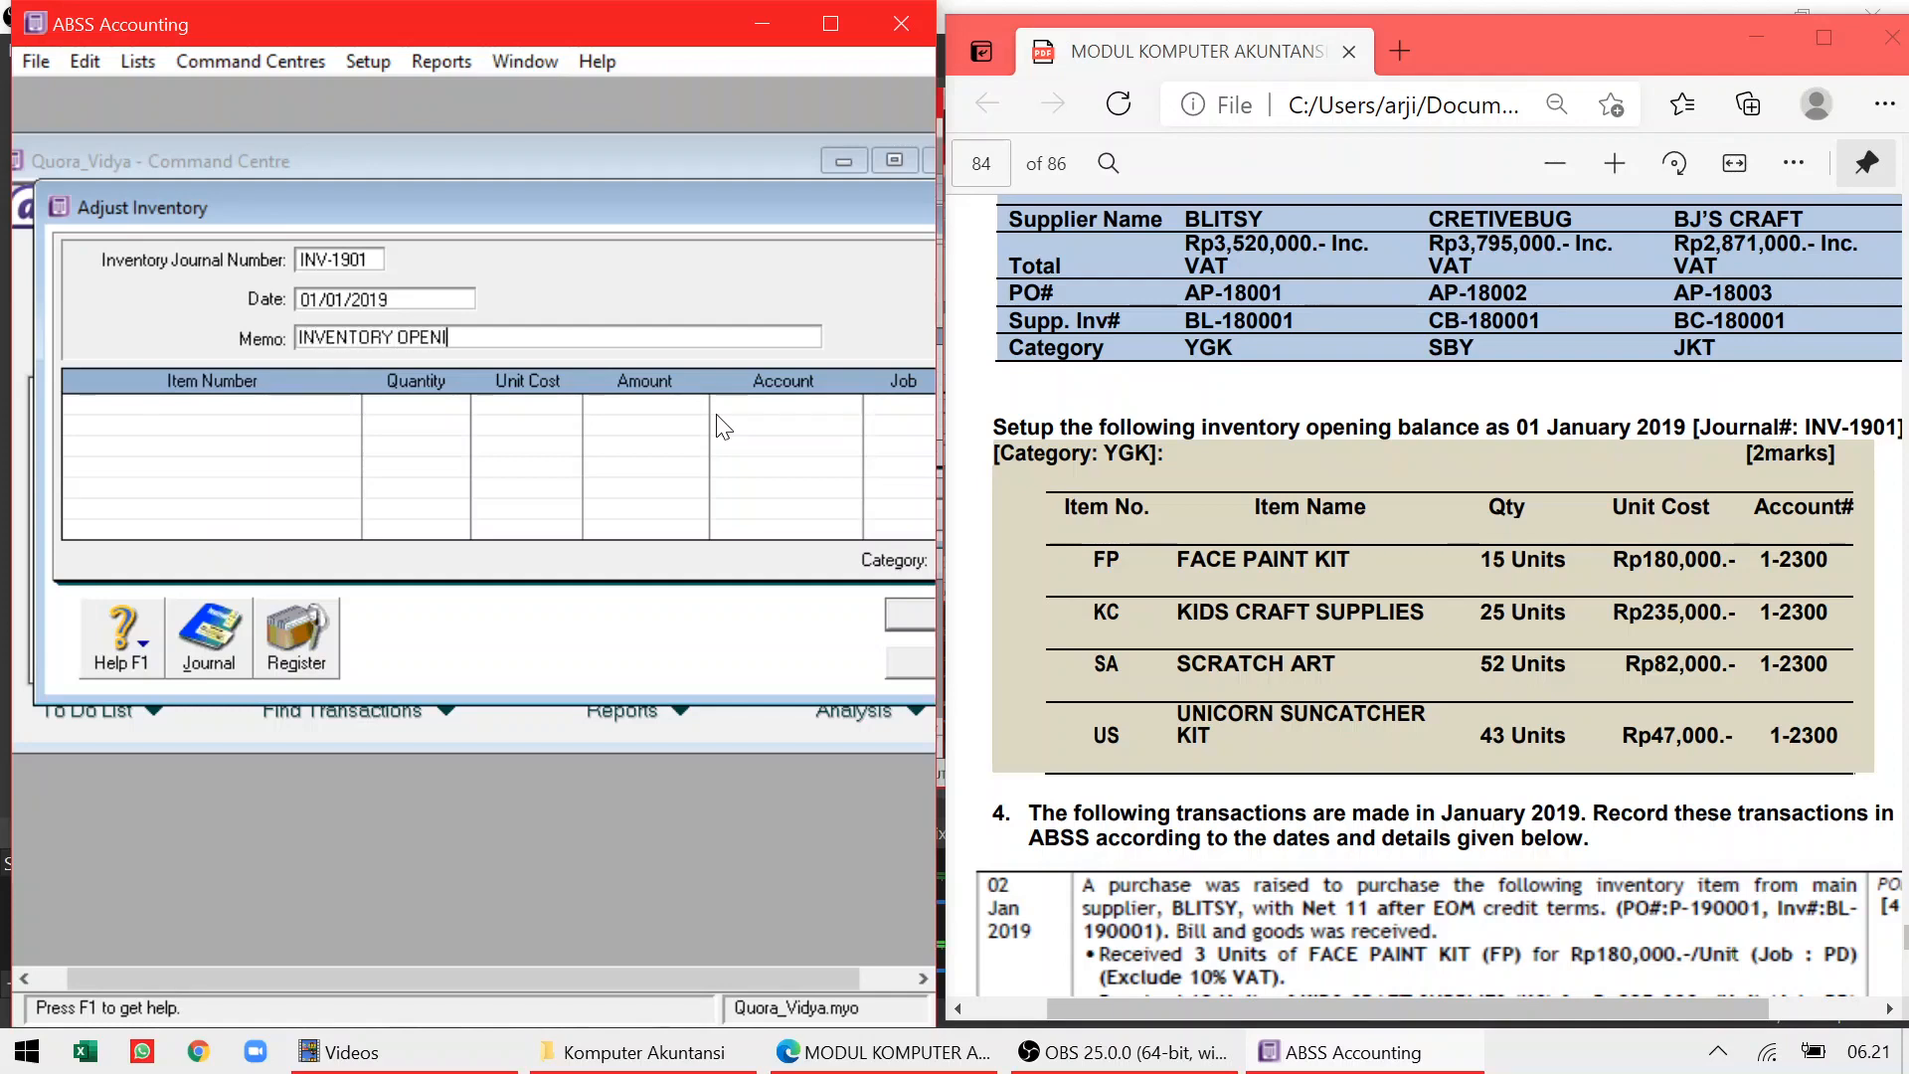
text(NG BALANCES)
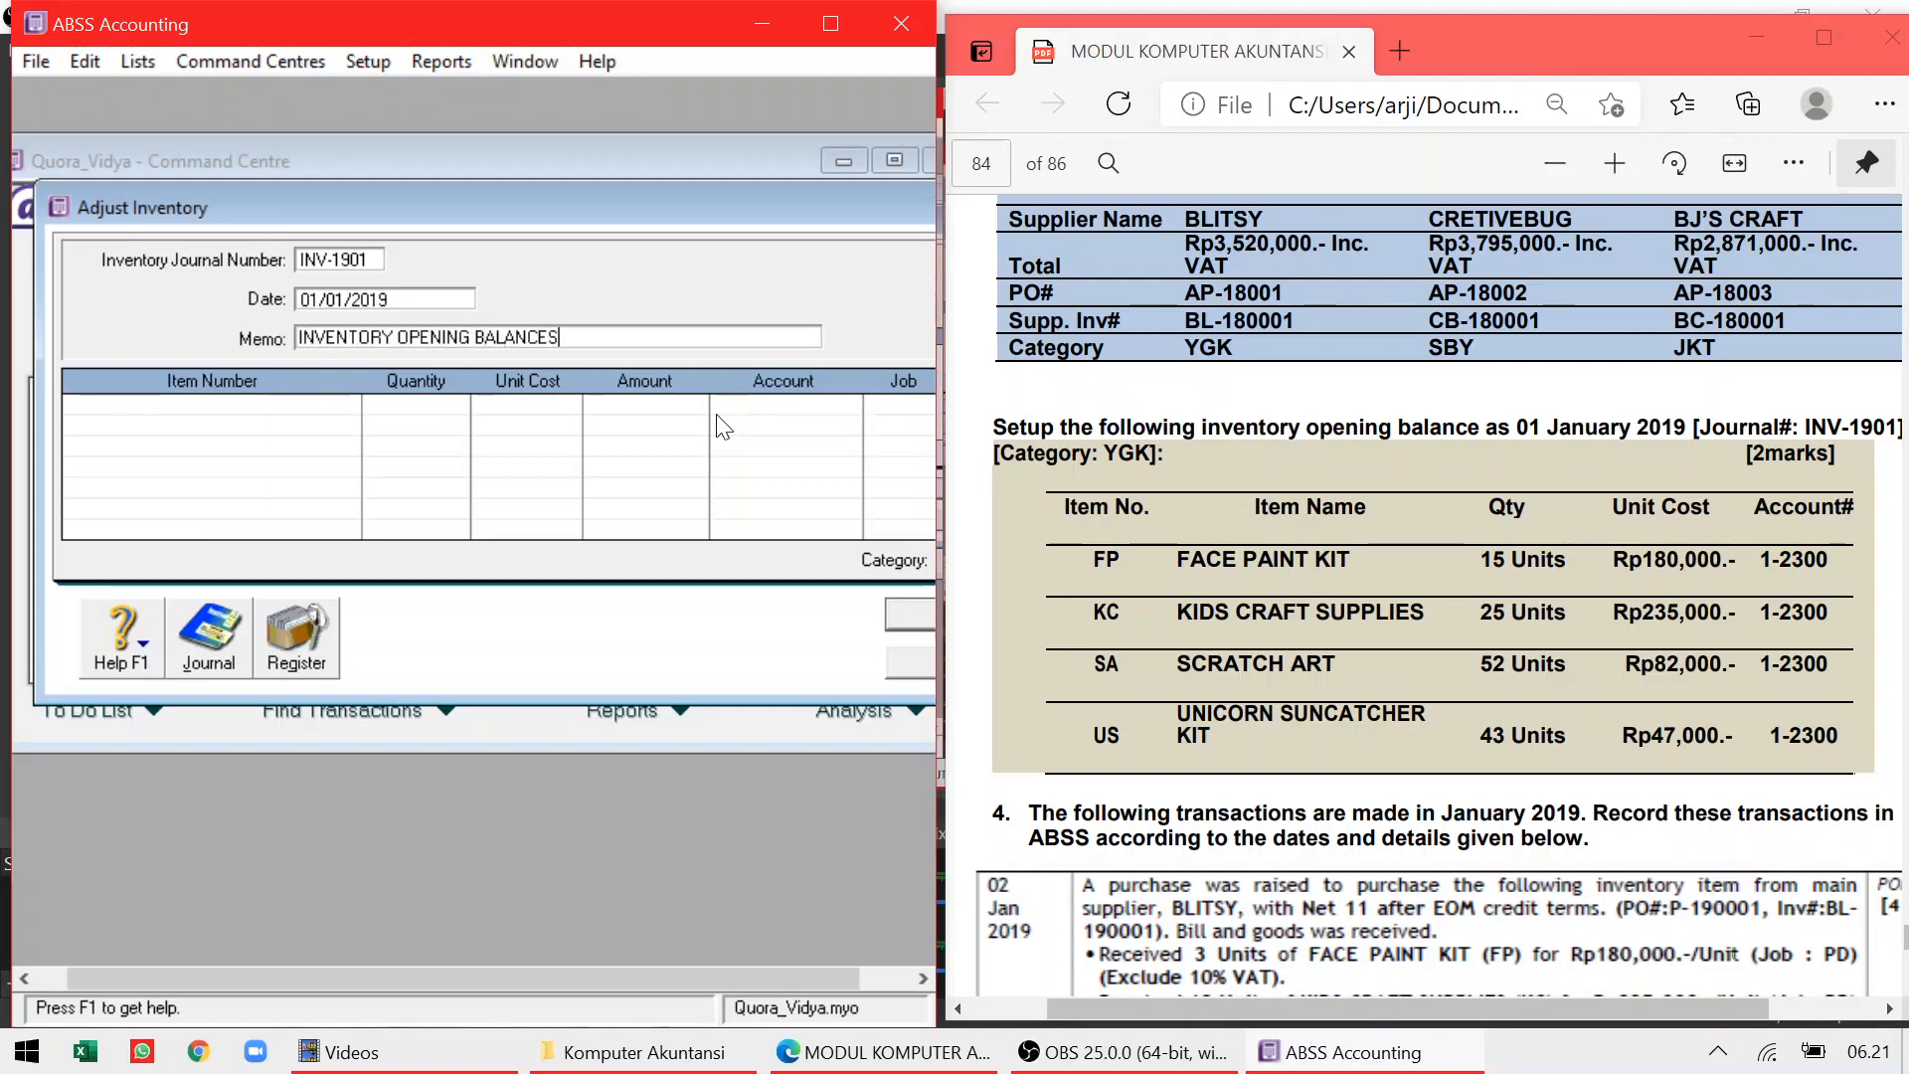
key(Tab)
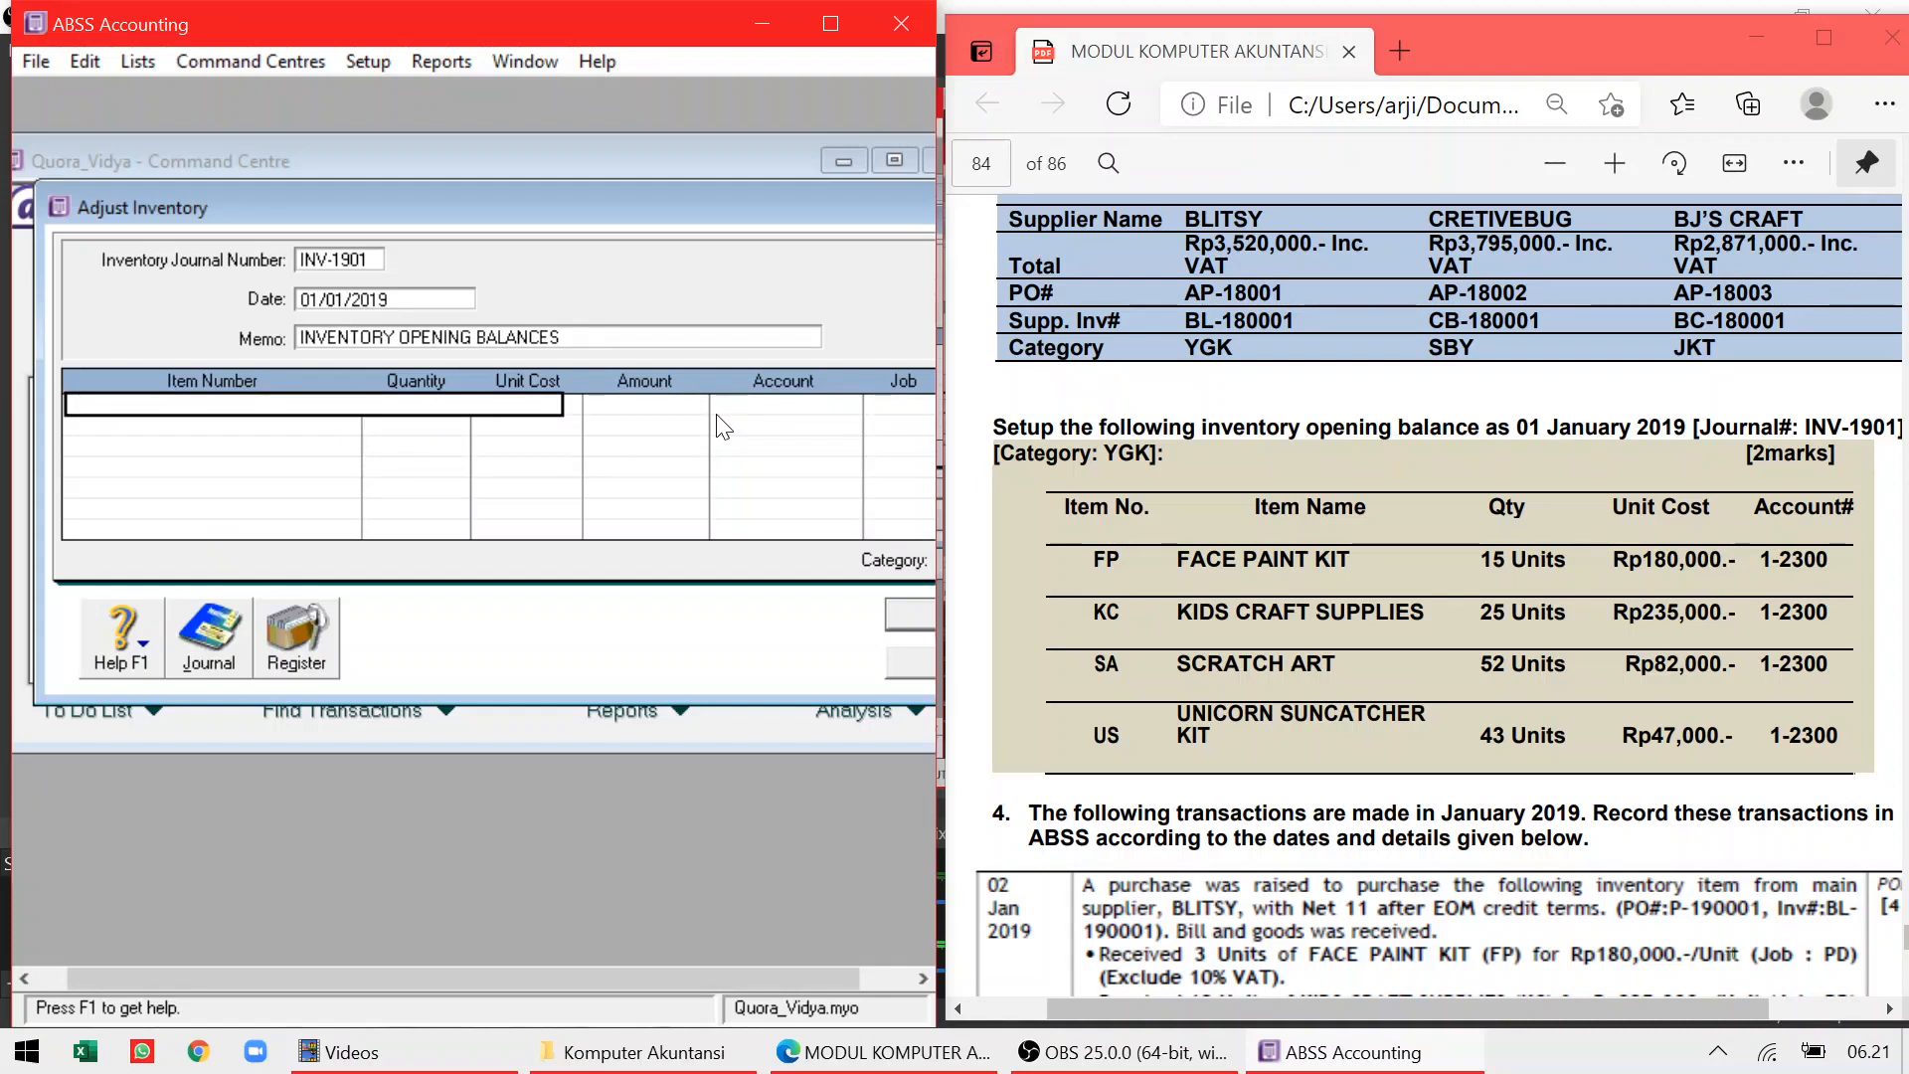
Add item lines FP (15 at Rp180.000) and KC (25 at Rp235.000), both to account 1-2300
text(FP)
key(Tab)
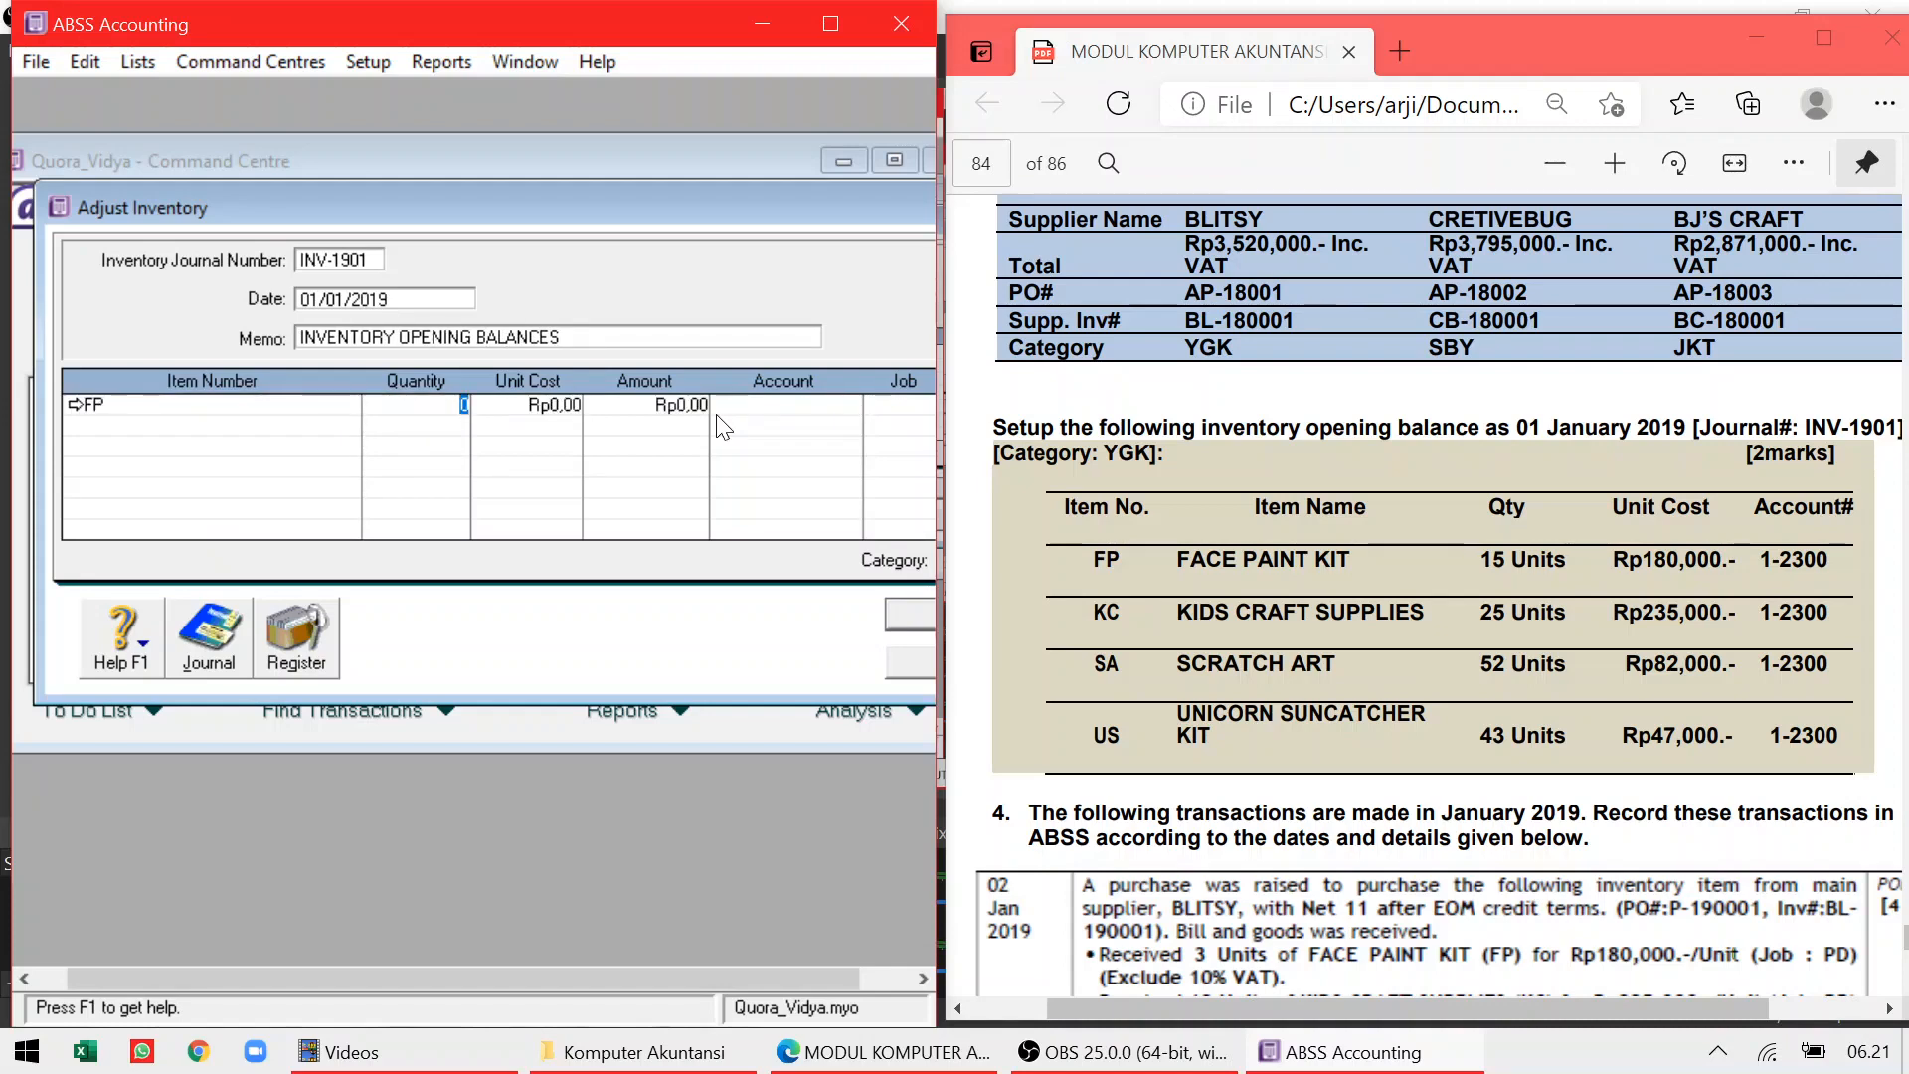
text(5)
key(Tab)
text(180000)
key(Tab)
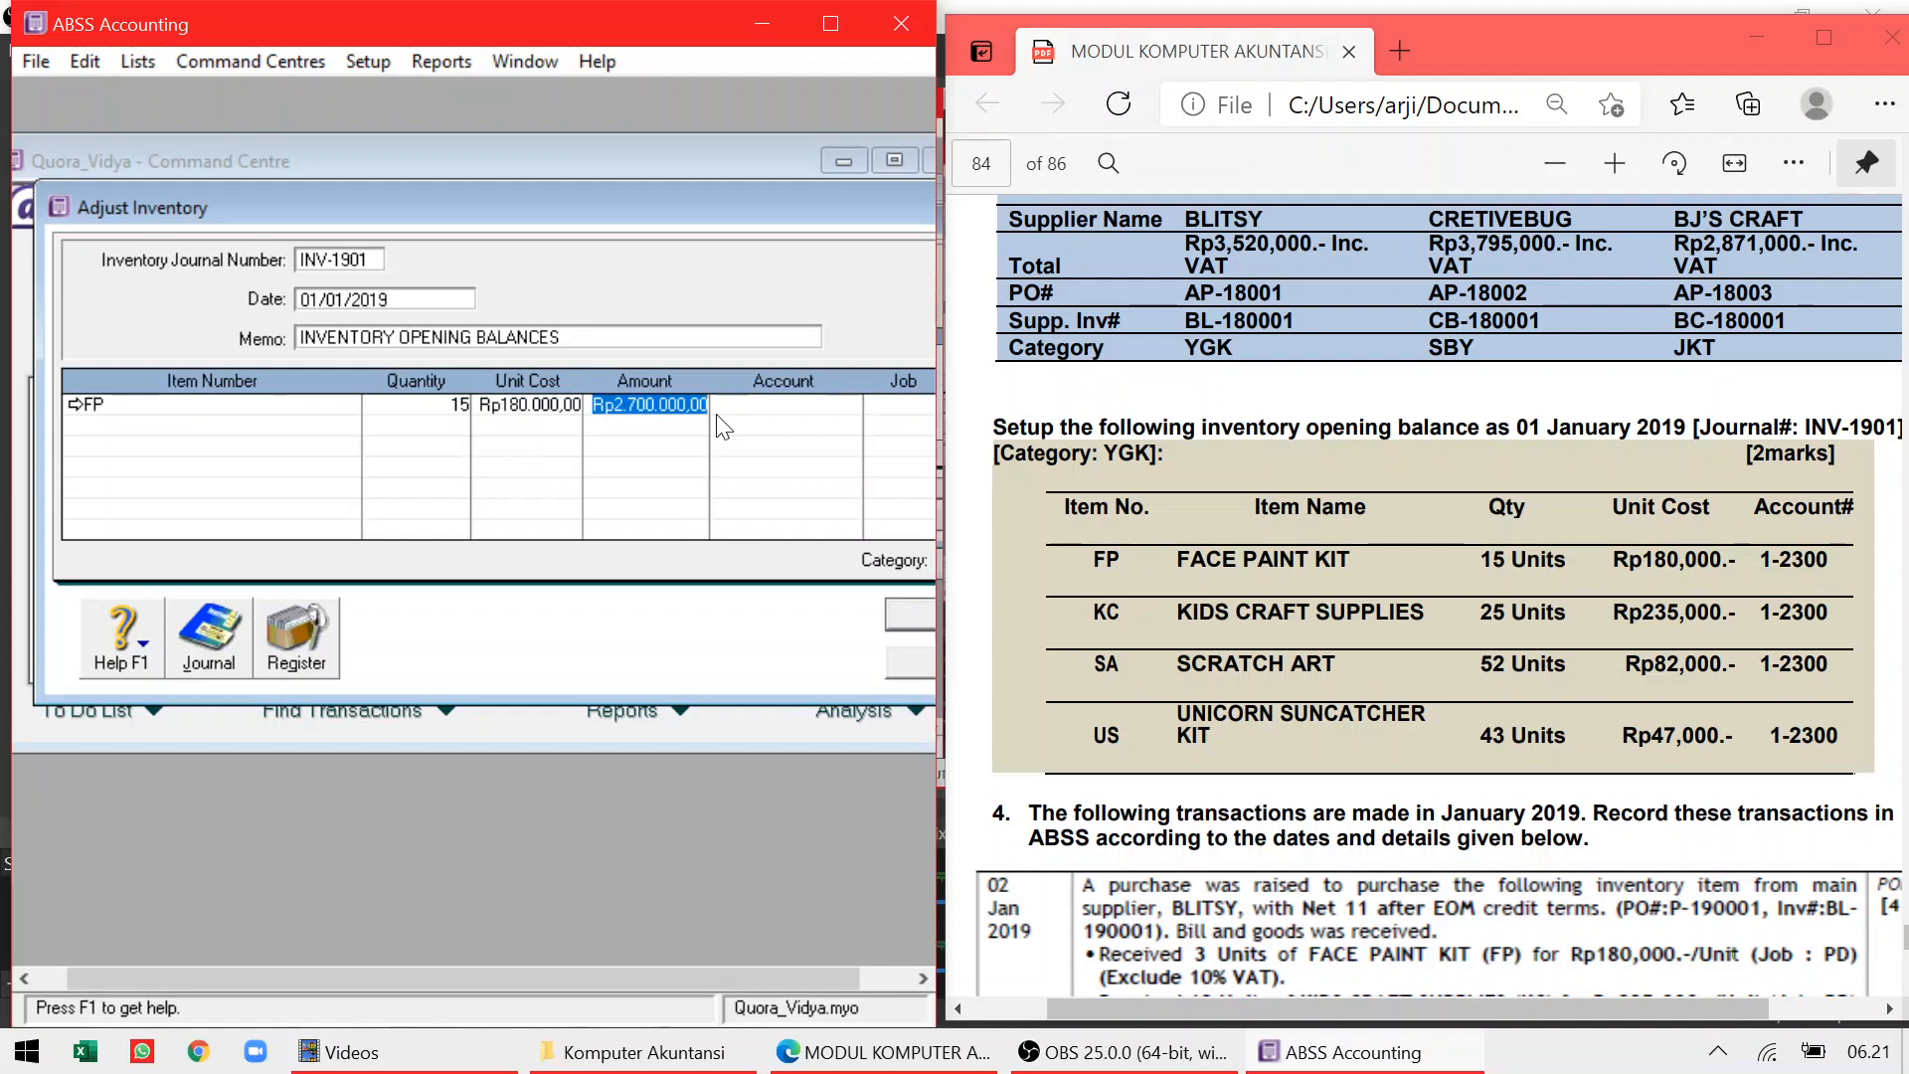
key(Tab)
text(1-2300)
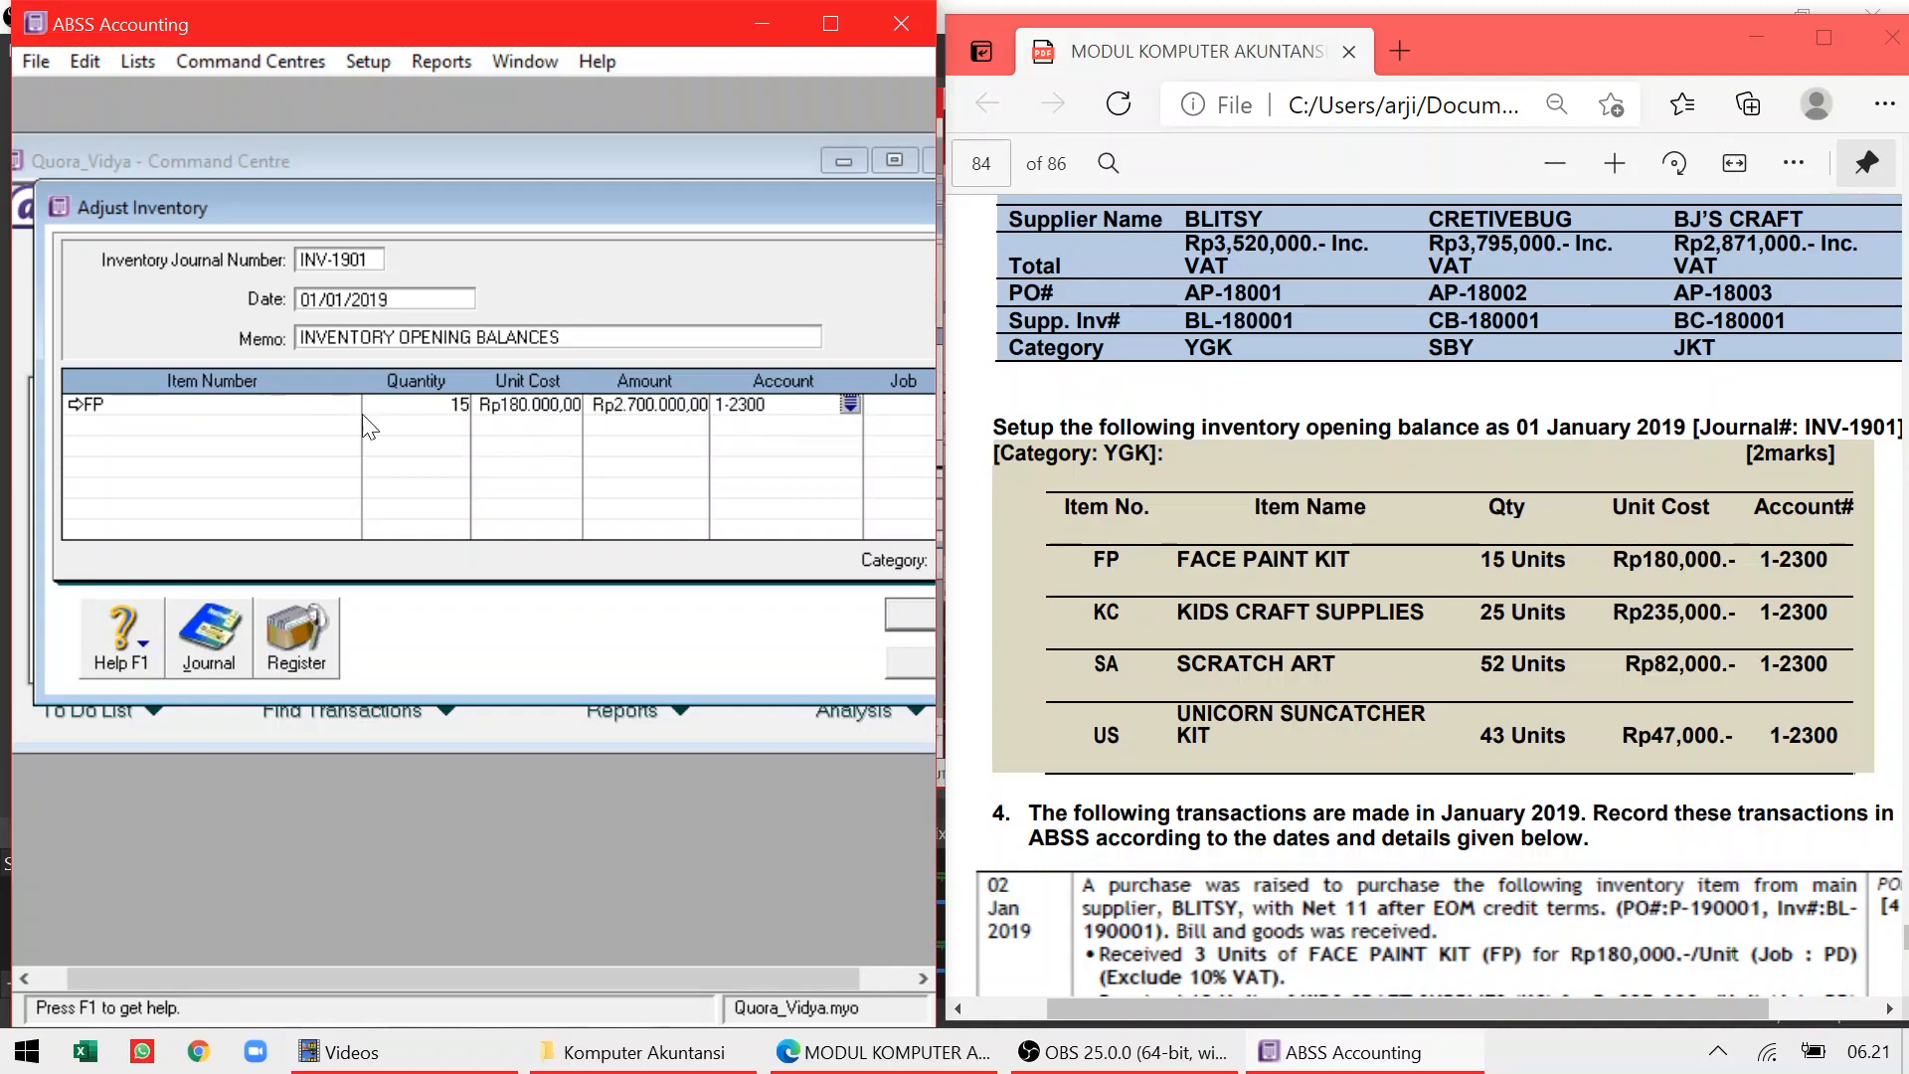
click(261, 426)
text(KC)
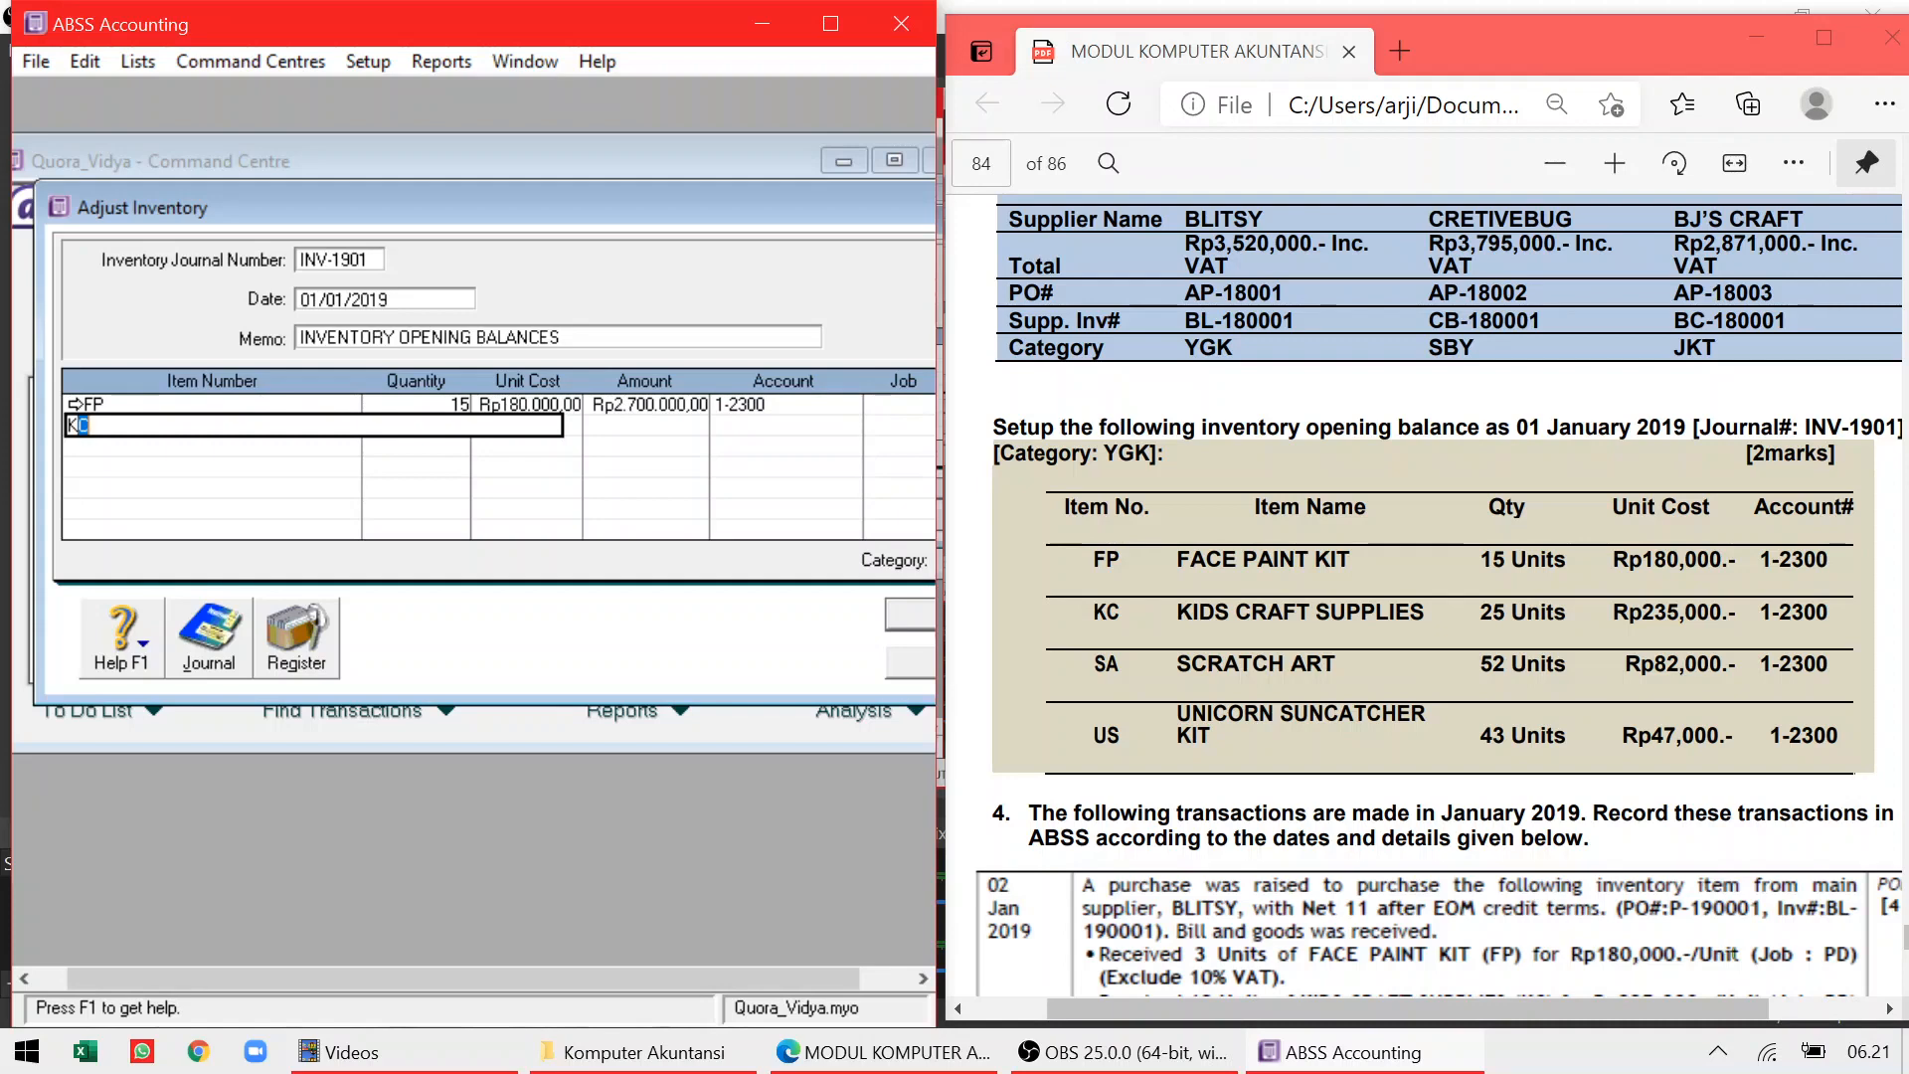
key(Tab)
text(25)
key(Tab)
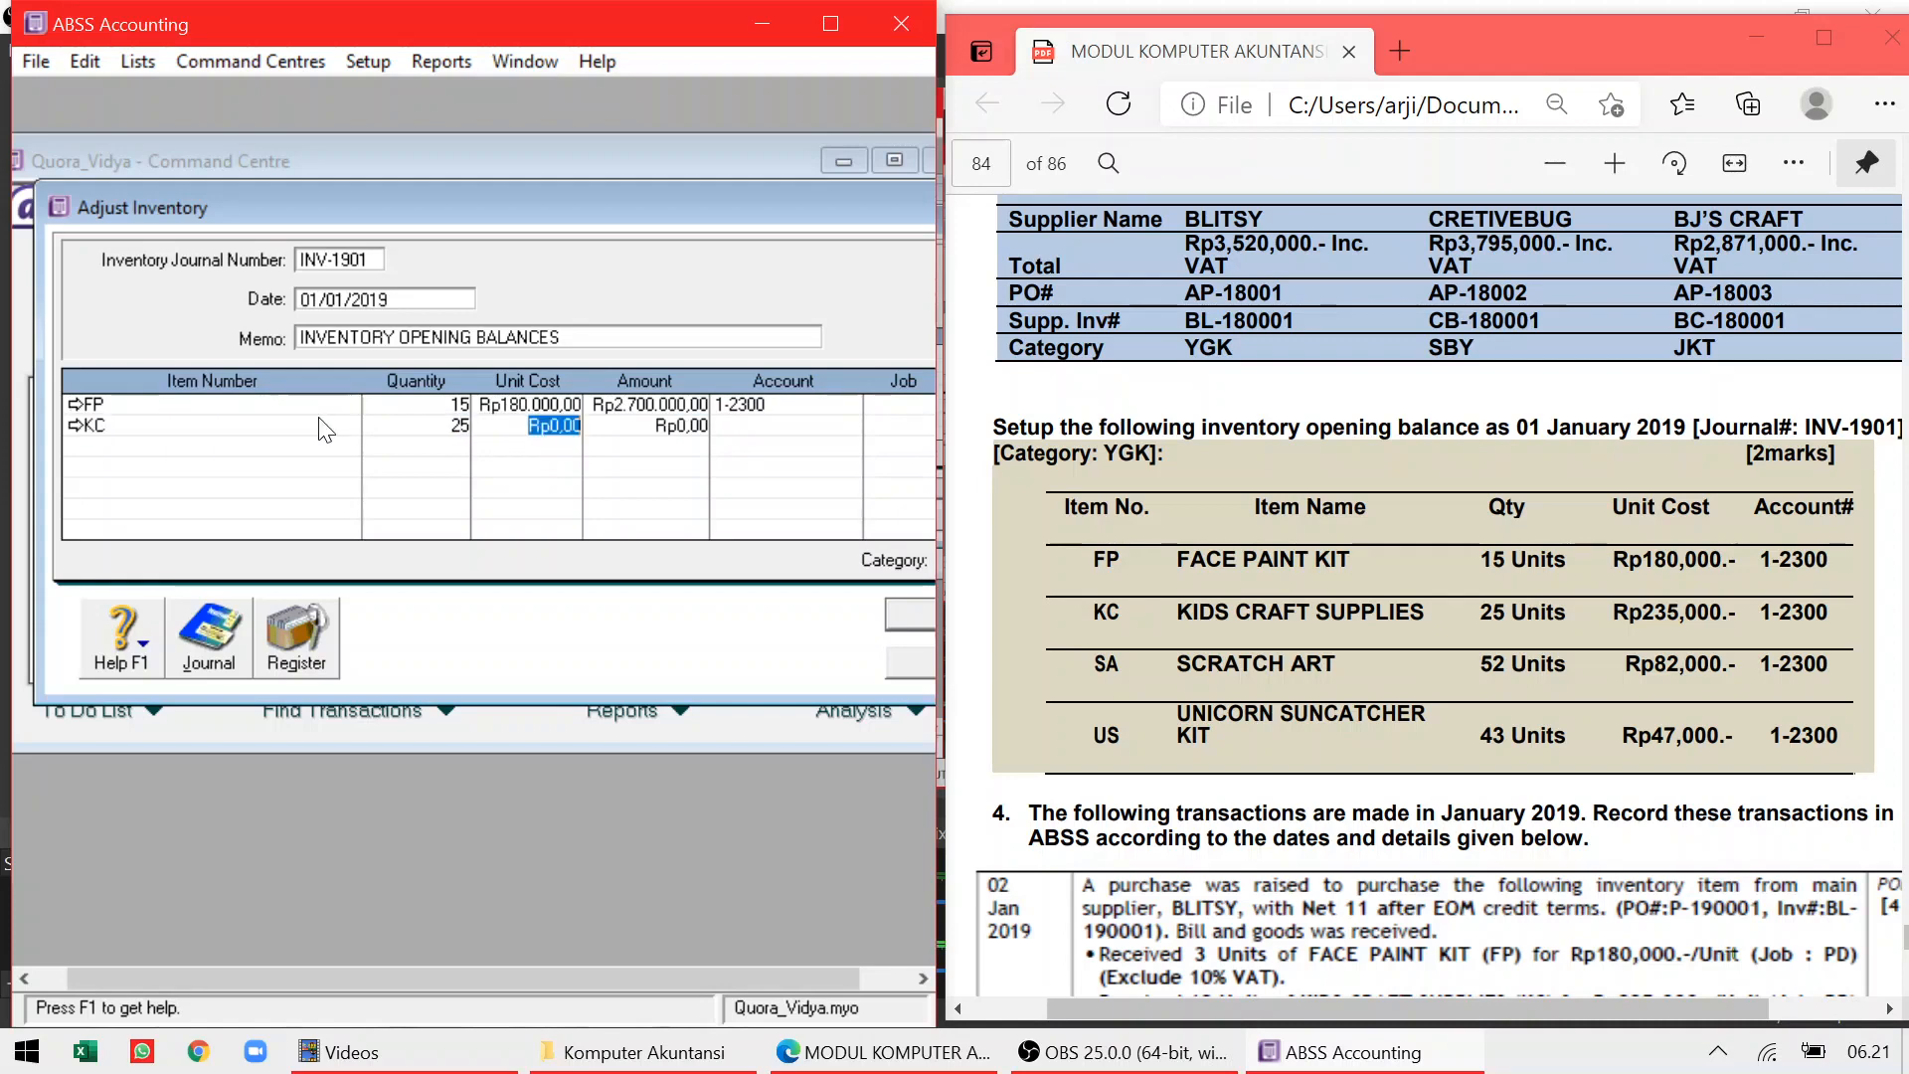
text(235)
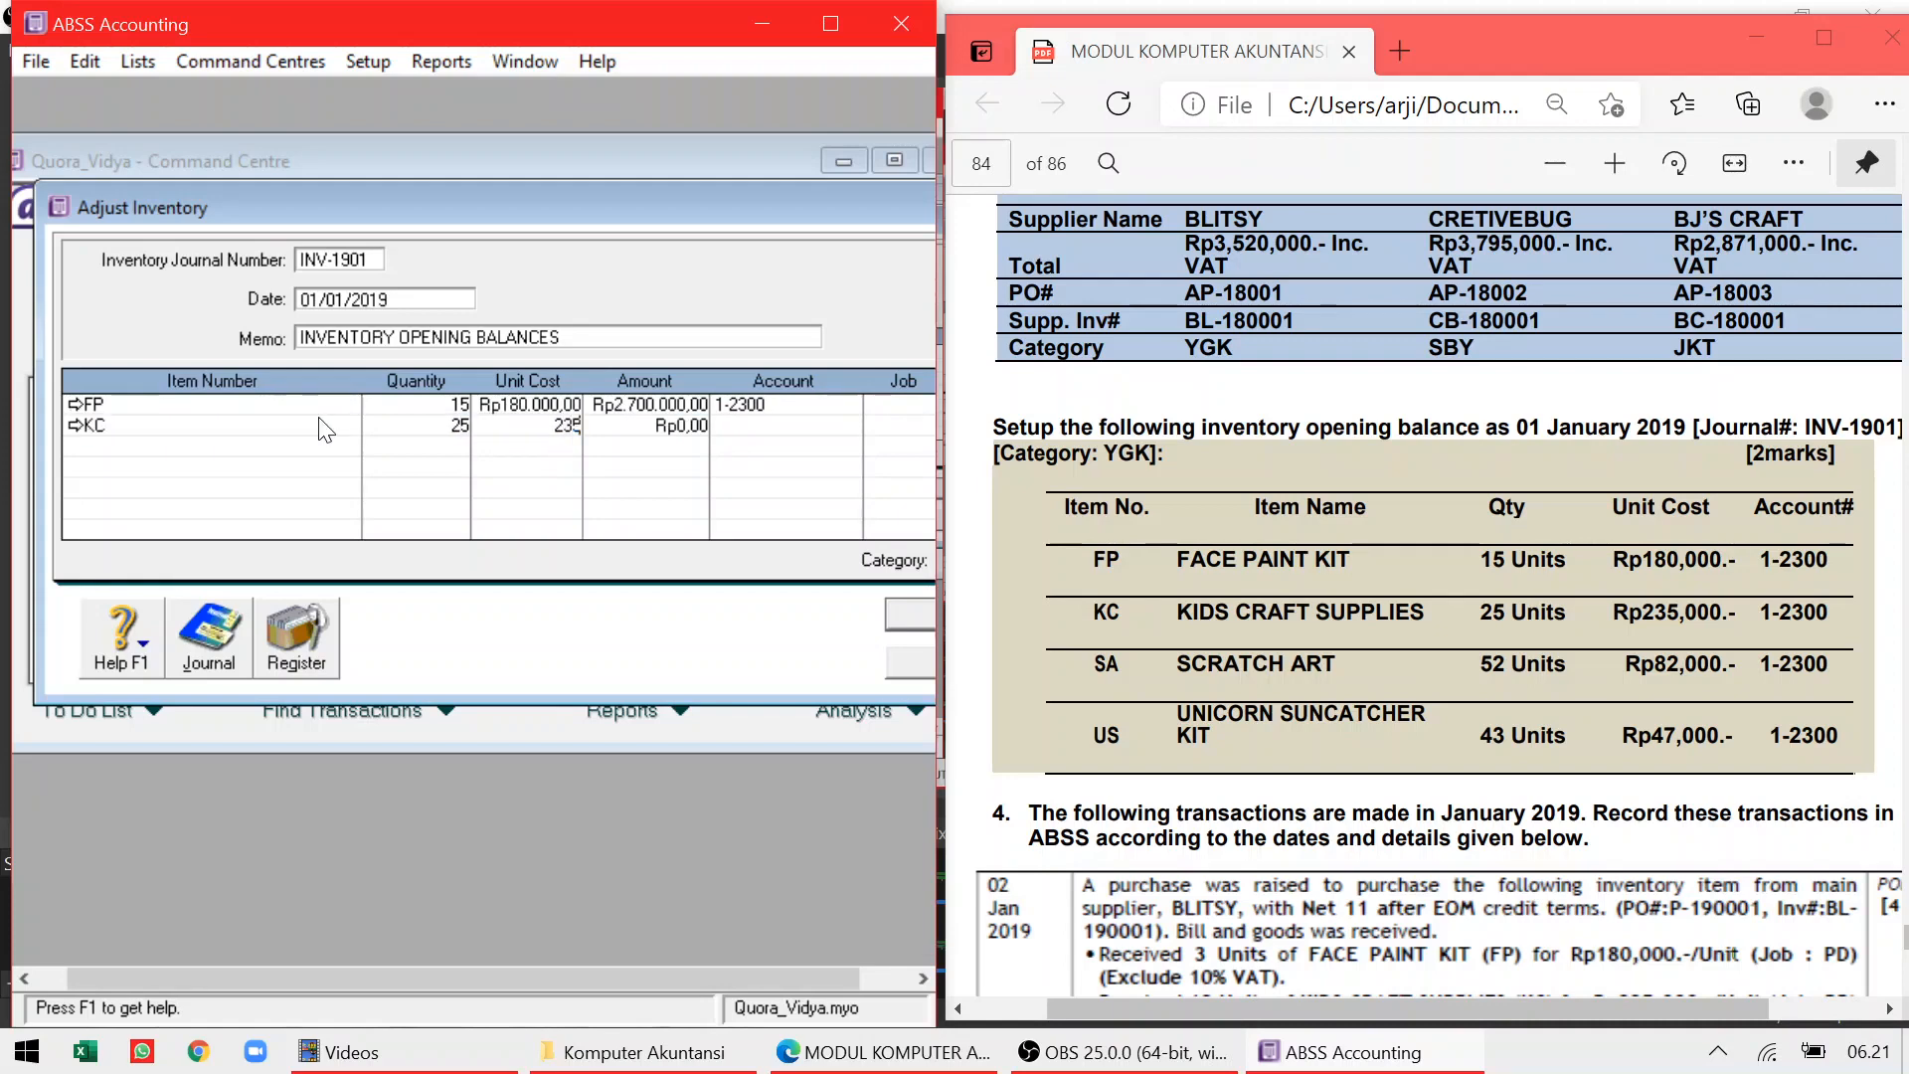
text(.000)
key(Tab)
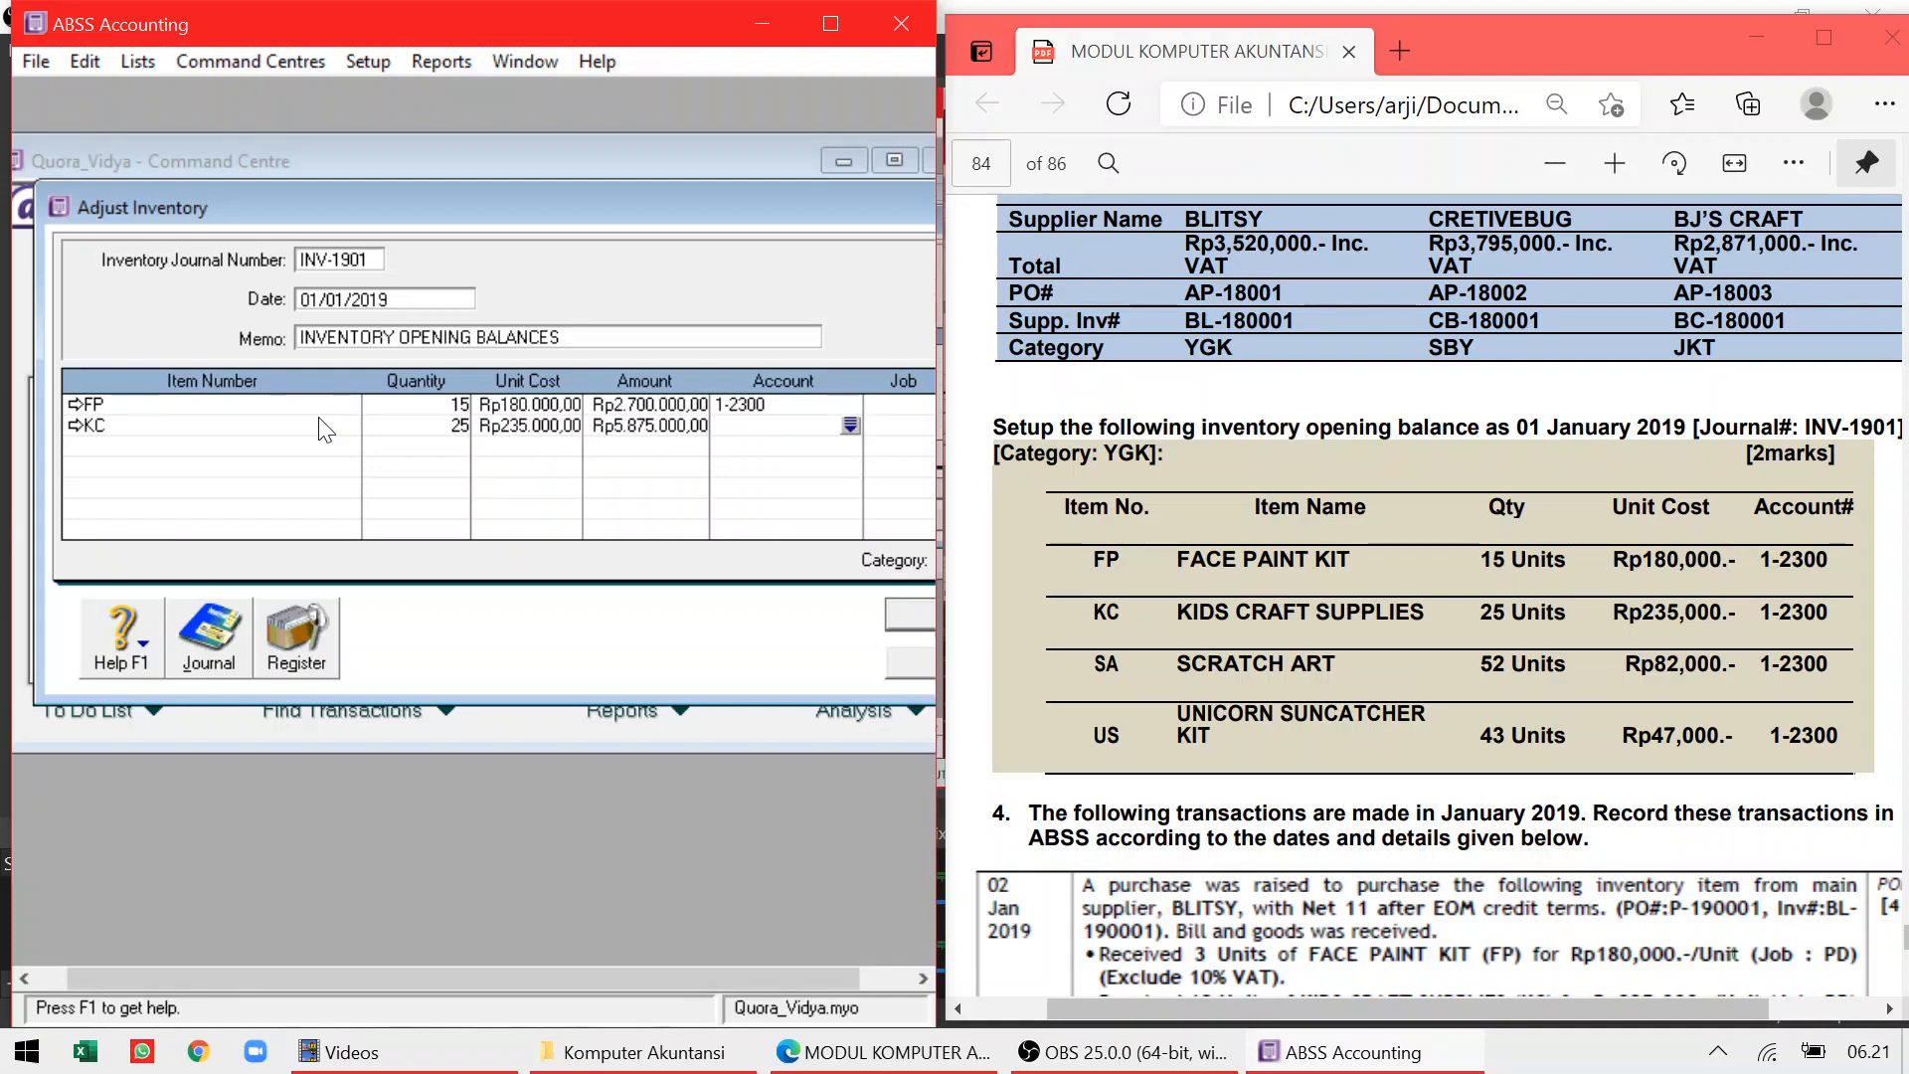
text(1-2300)
Add item lines SA (52 at Rp82.000) and US (43 at Rp47.000), both to account 1-2300
click(263, 448)
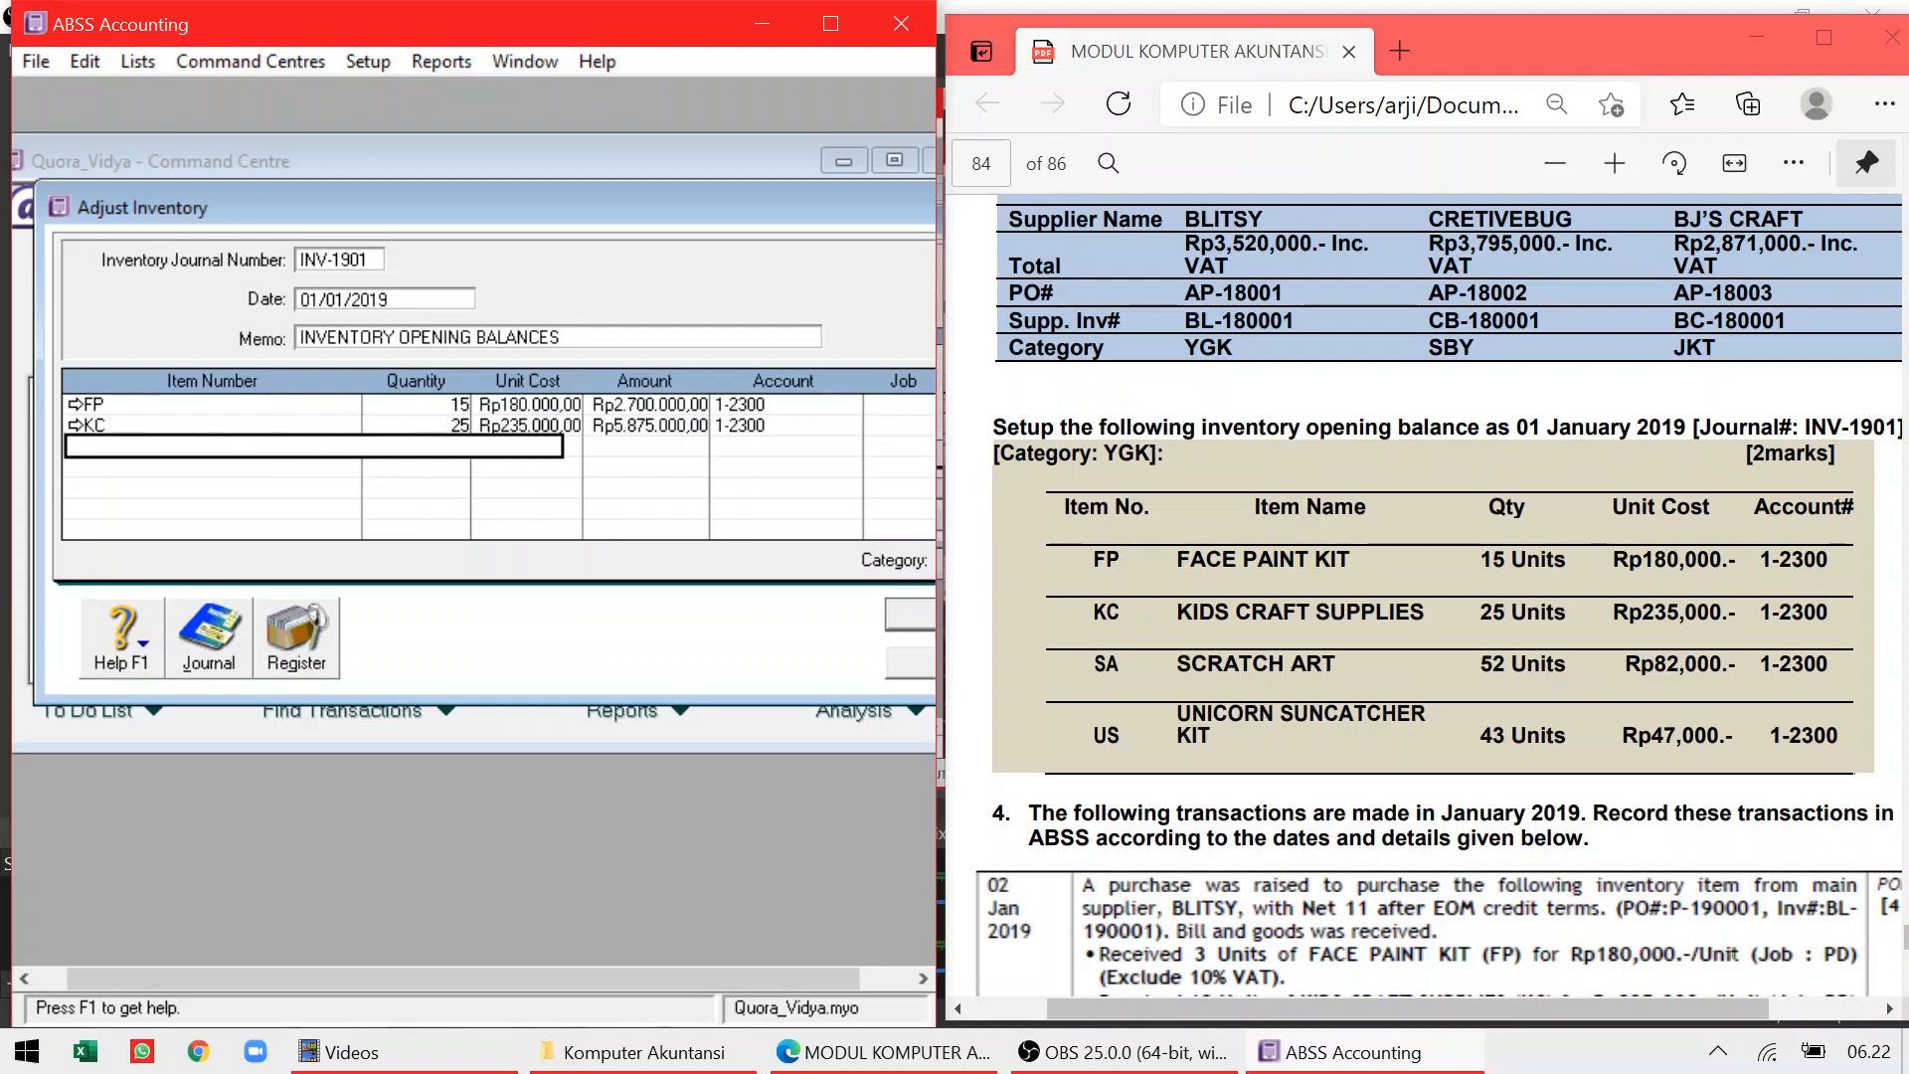
text(SA)
key(Tab)
key(Tab)
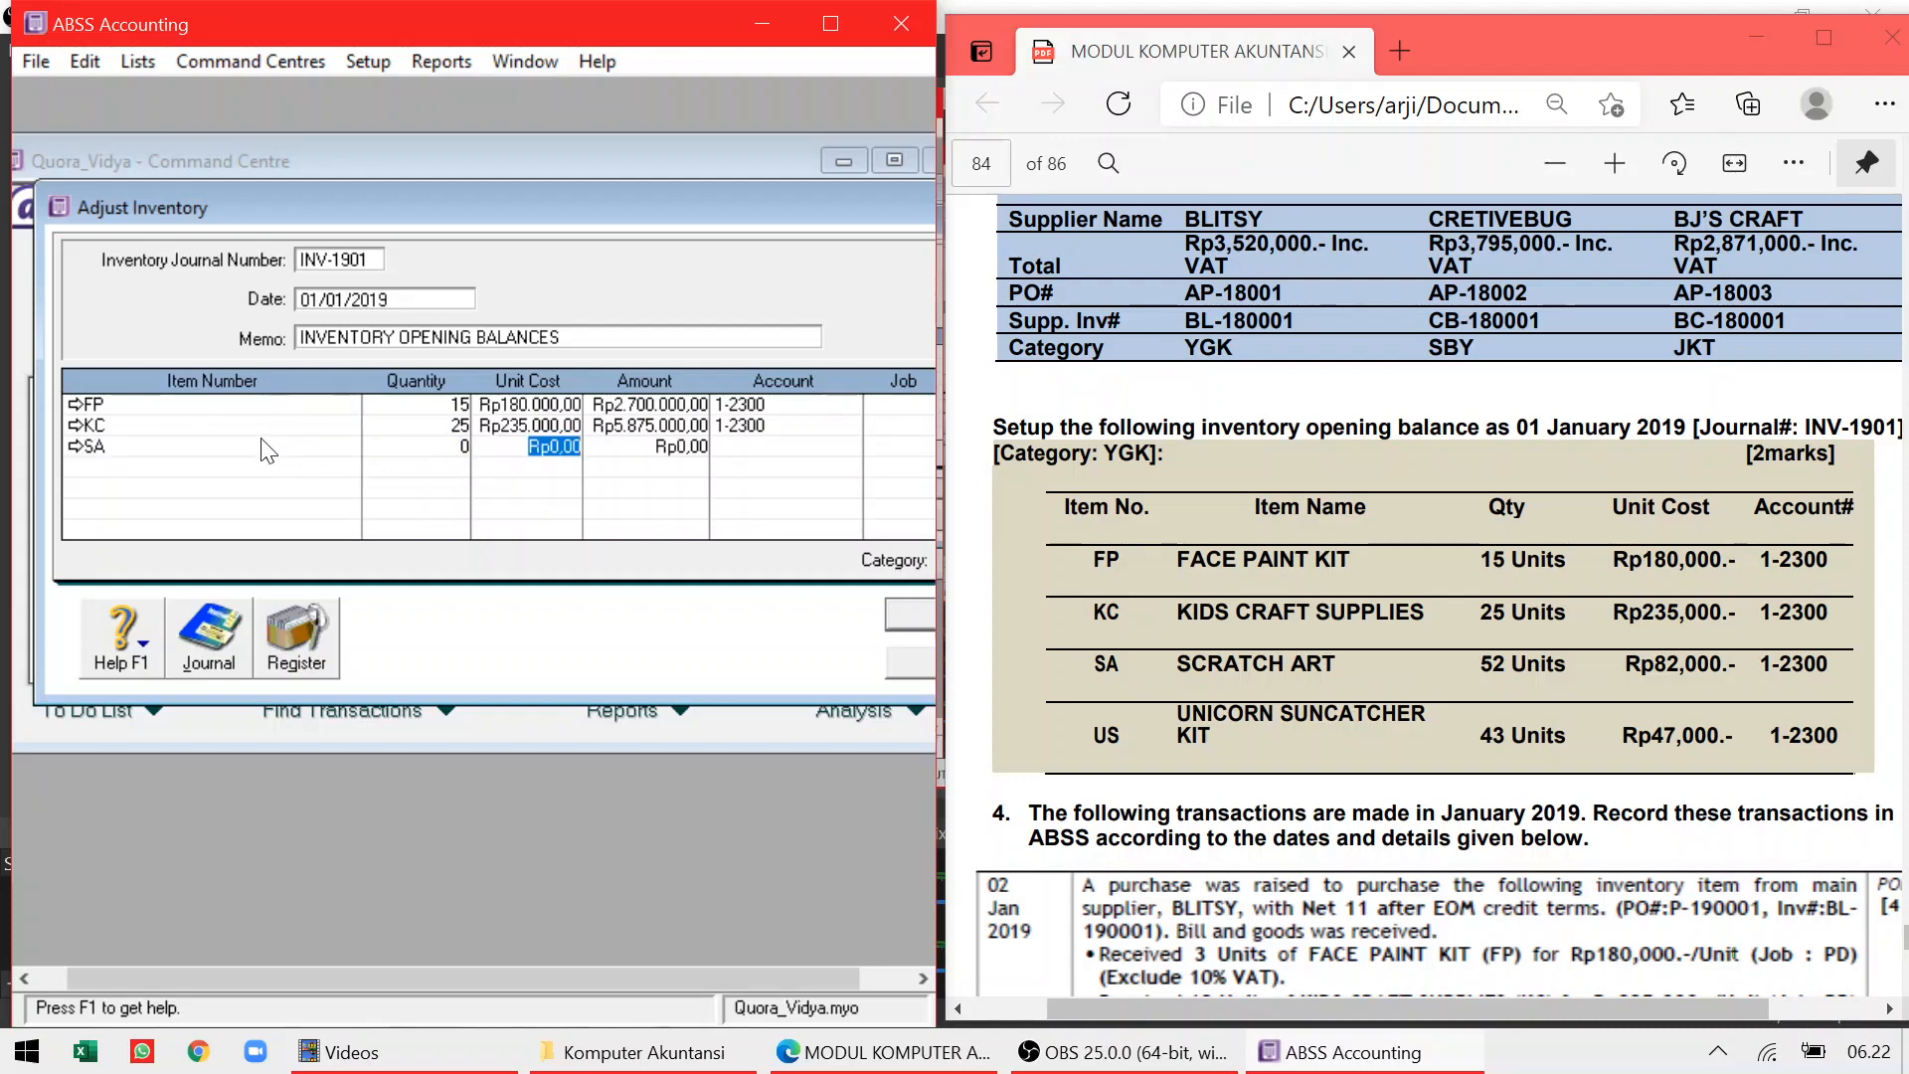
click(418, 447)
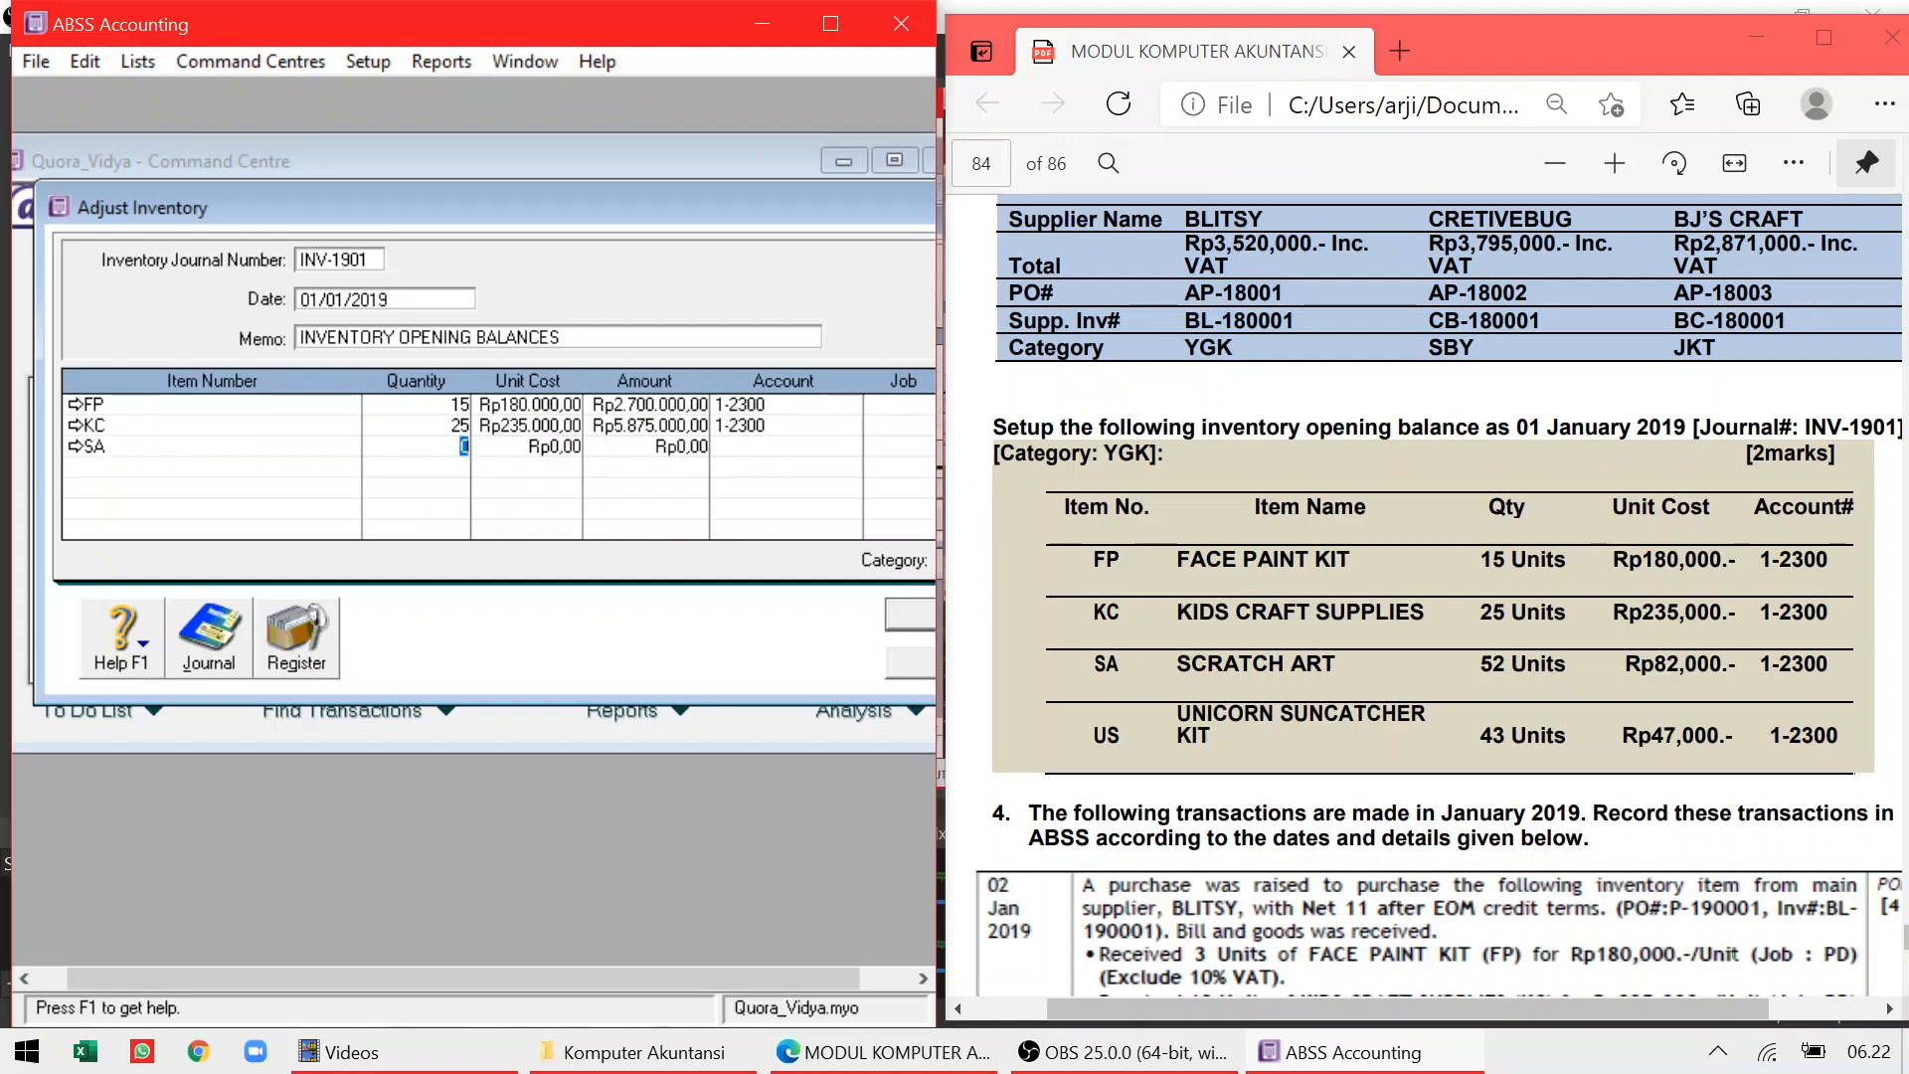
text(52)
key(Tab)
text(82000)
key(Tab)
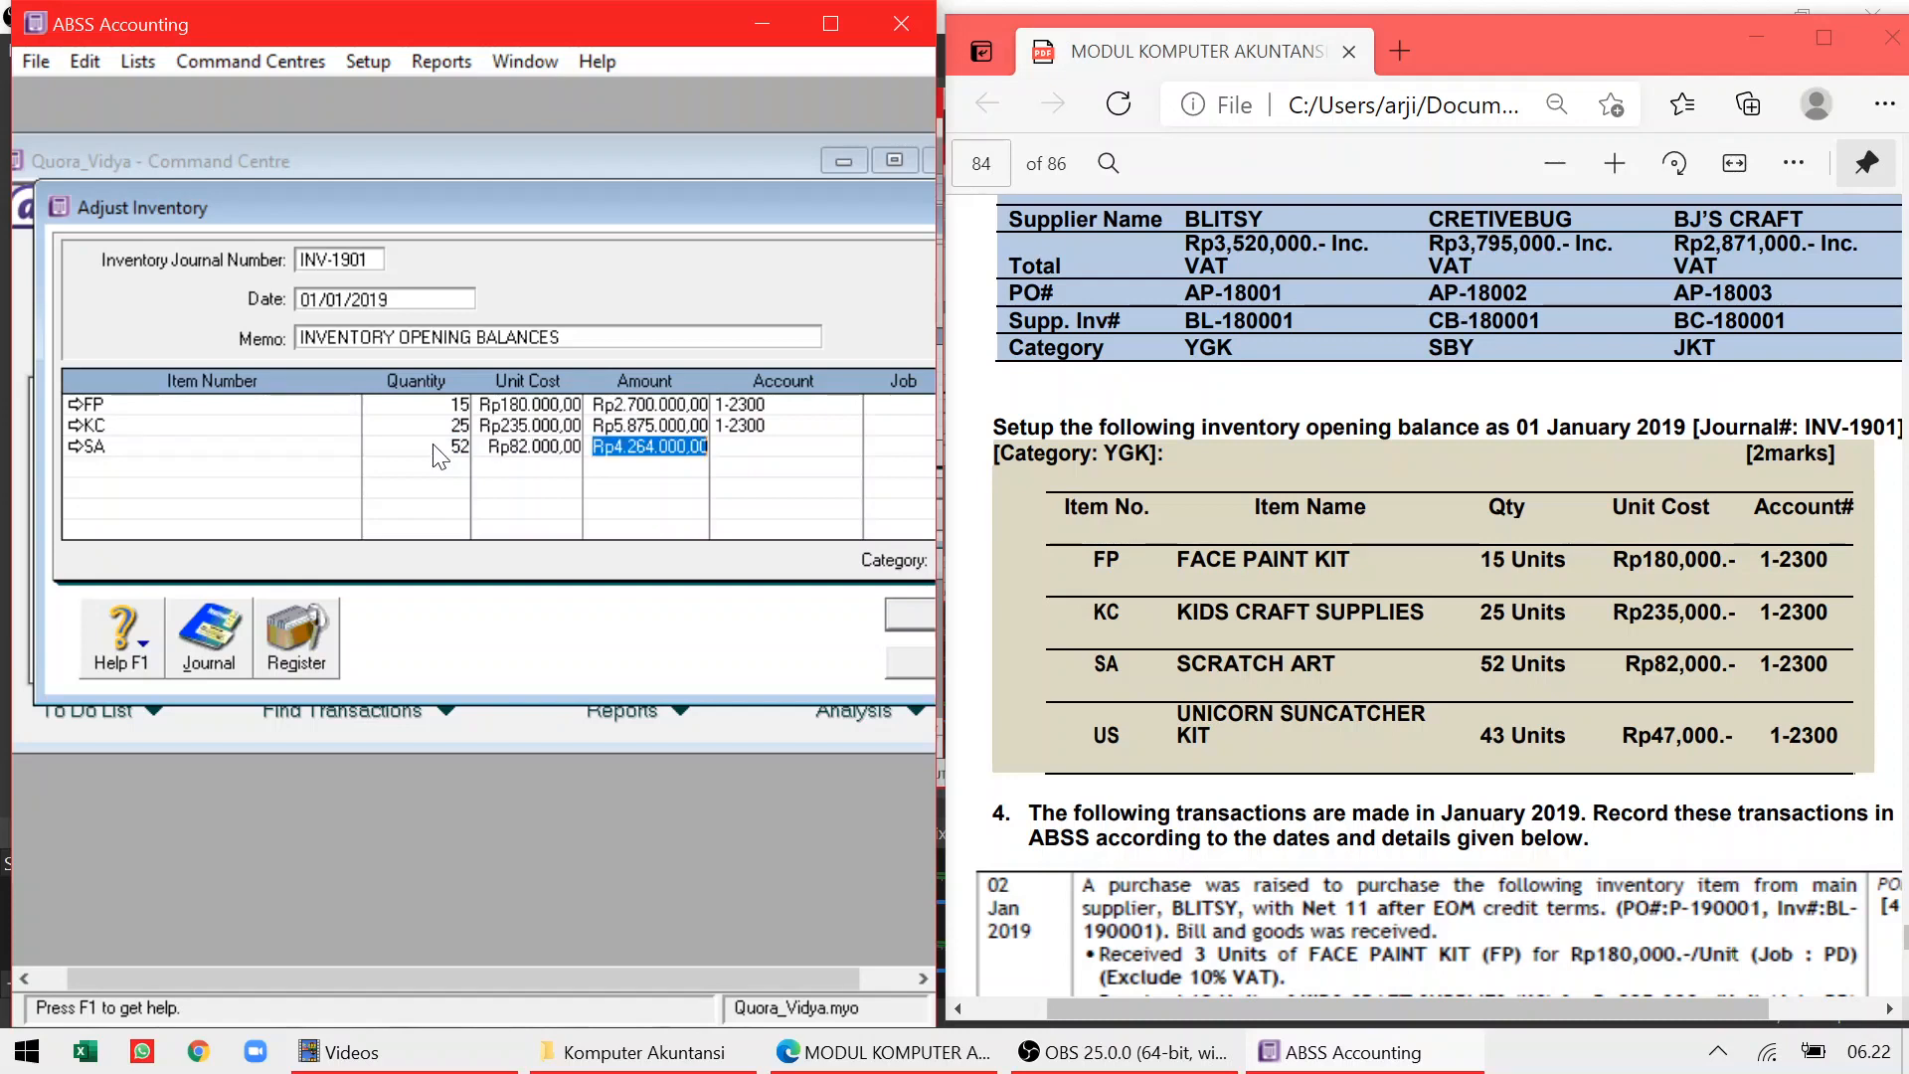
key(Tab)
text(1-2300)
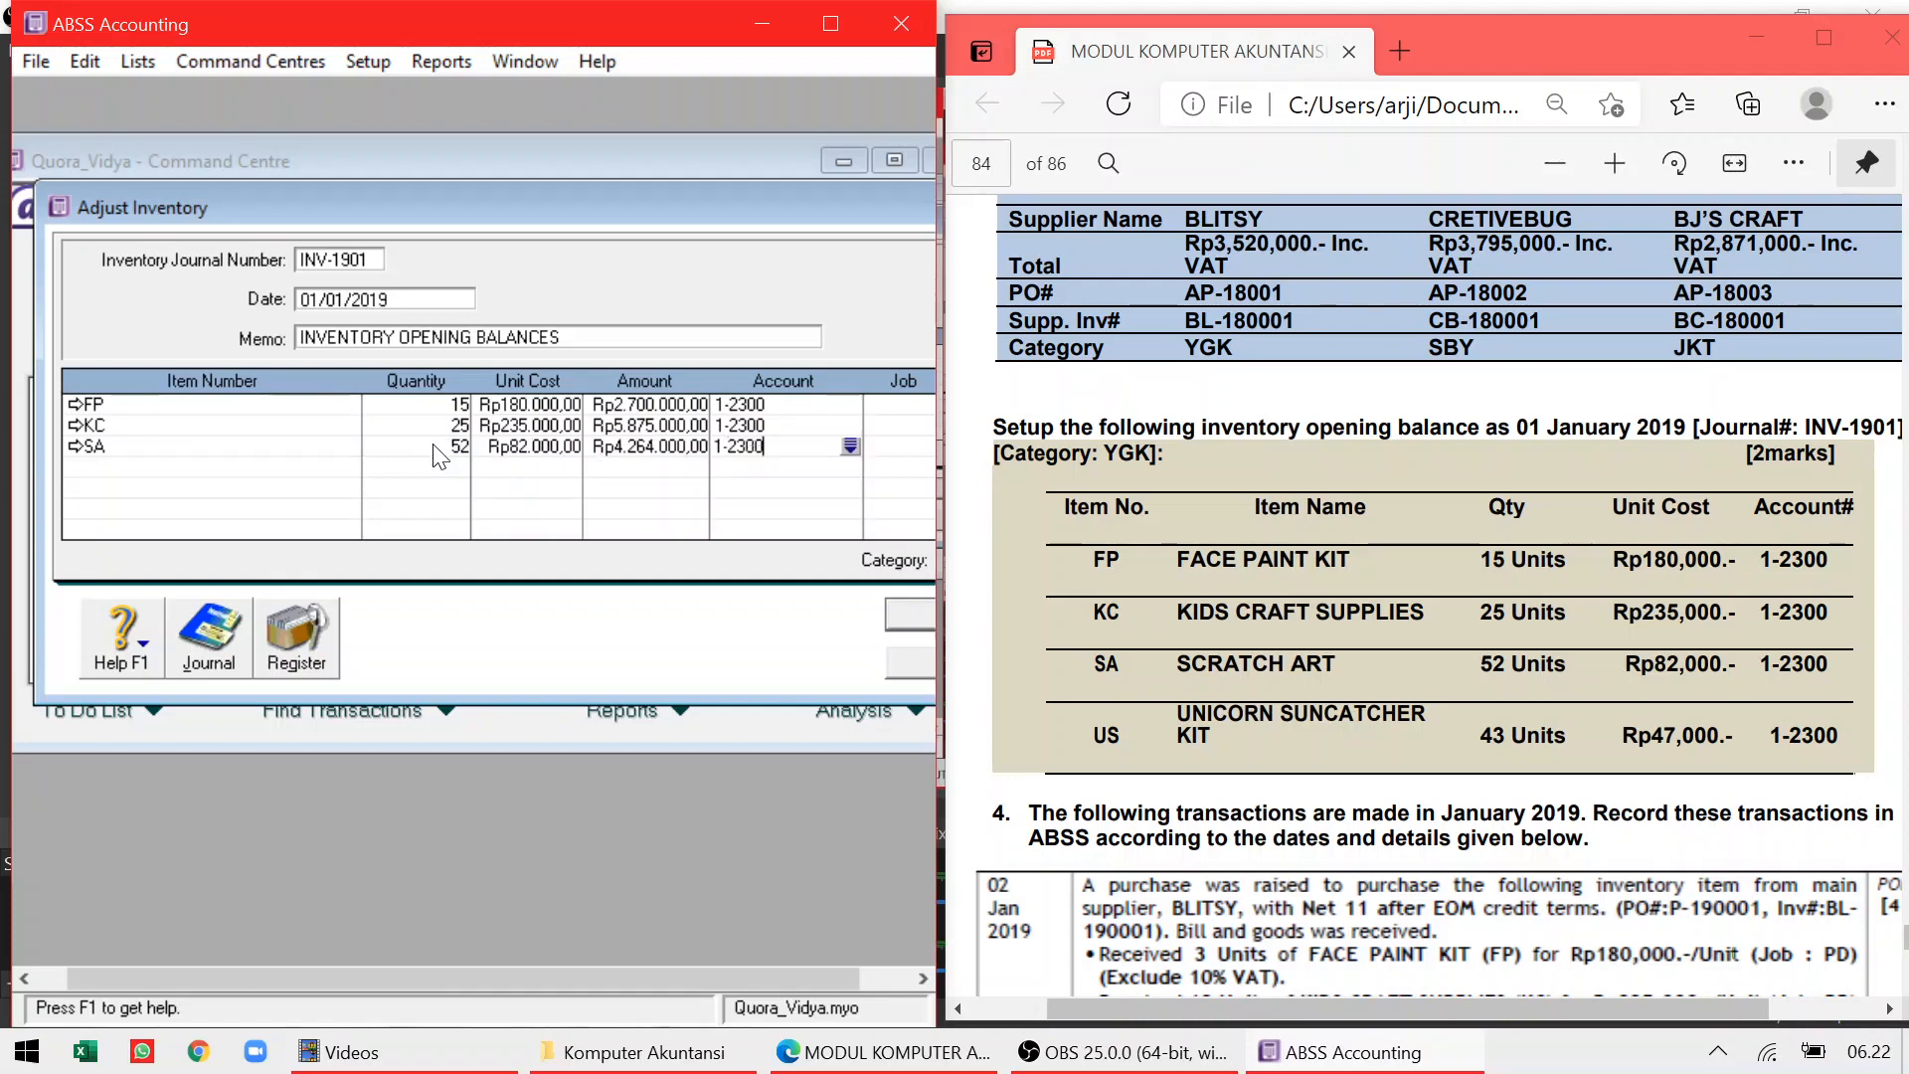
click(303, 464)
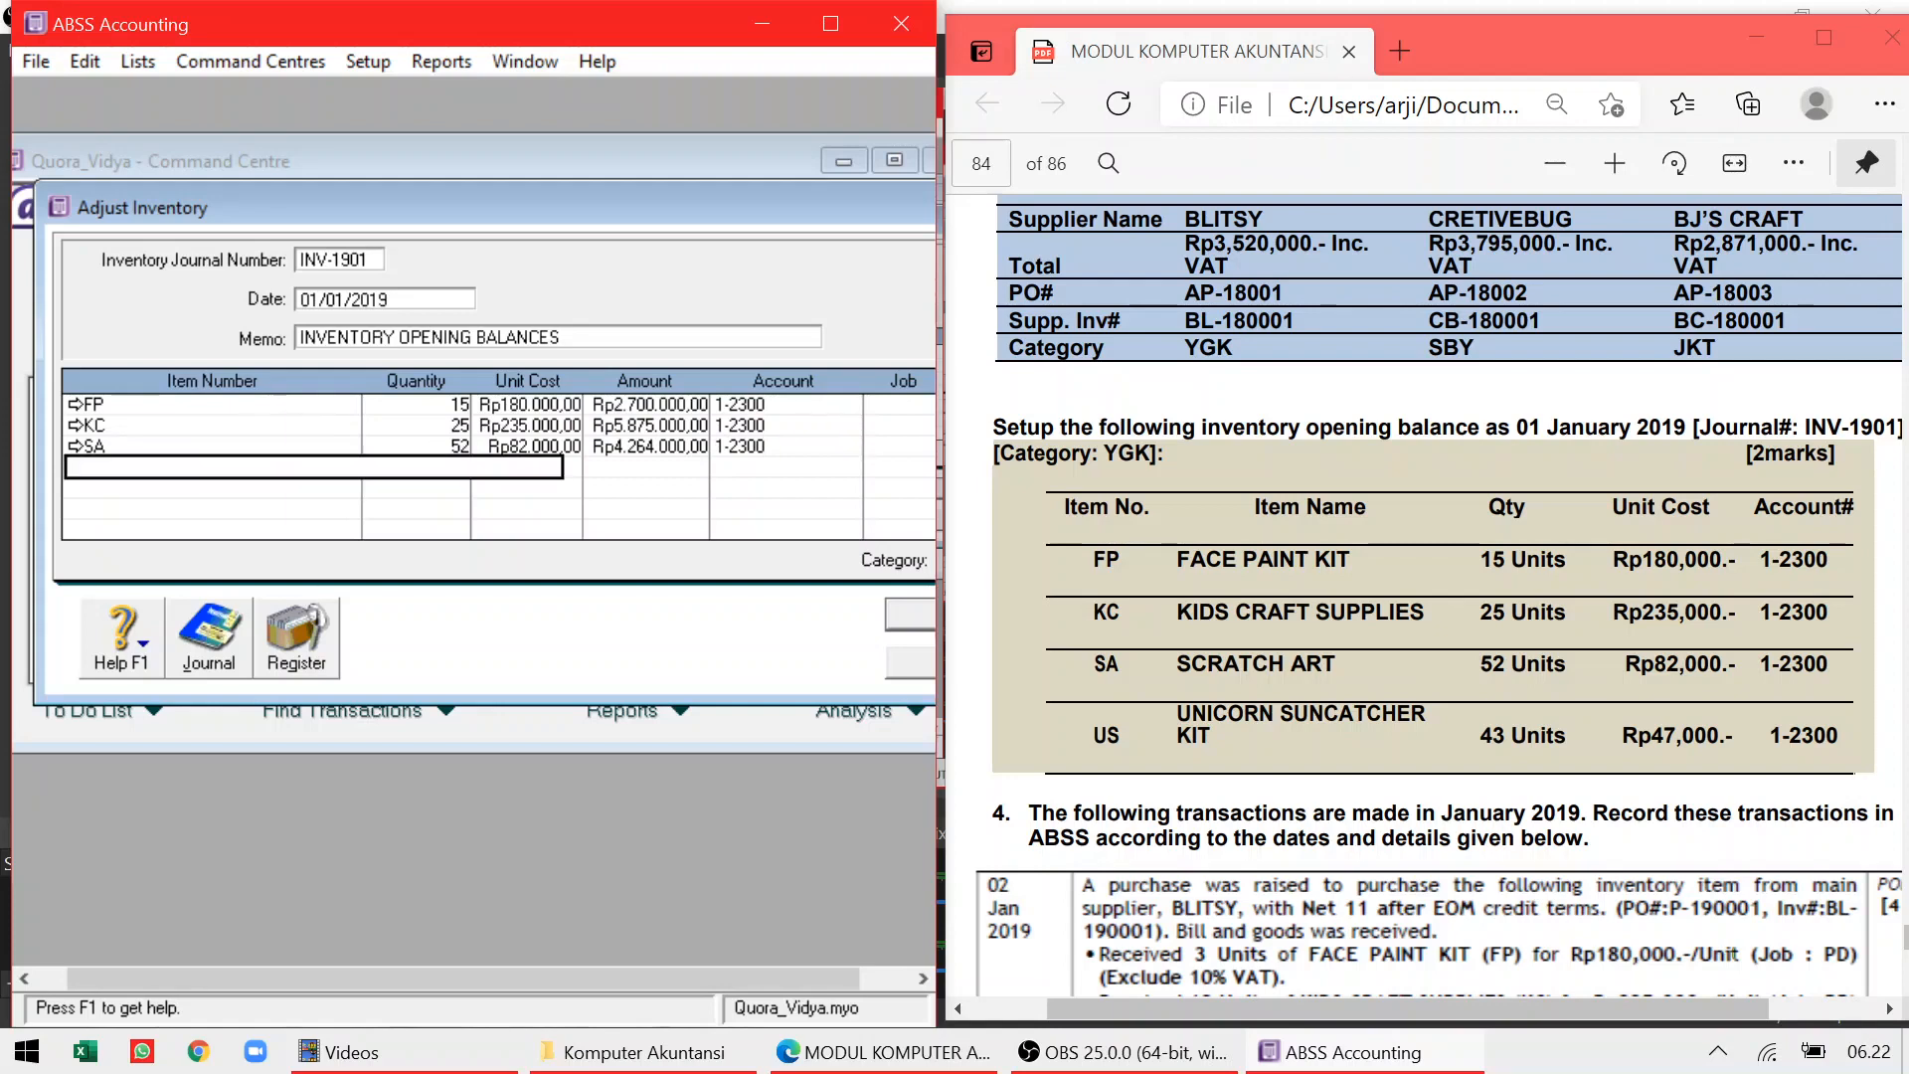
text(US)
key(Tab)
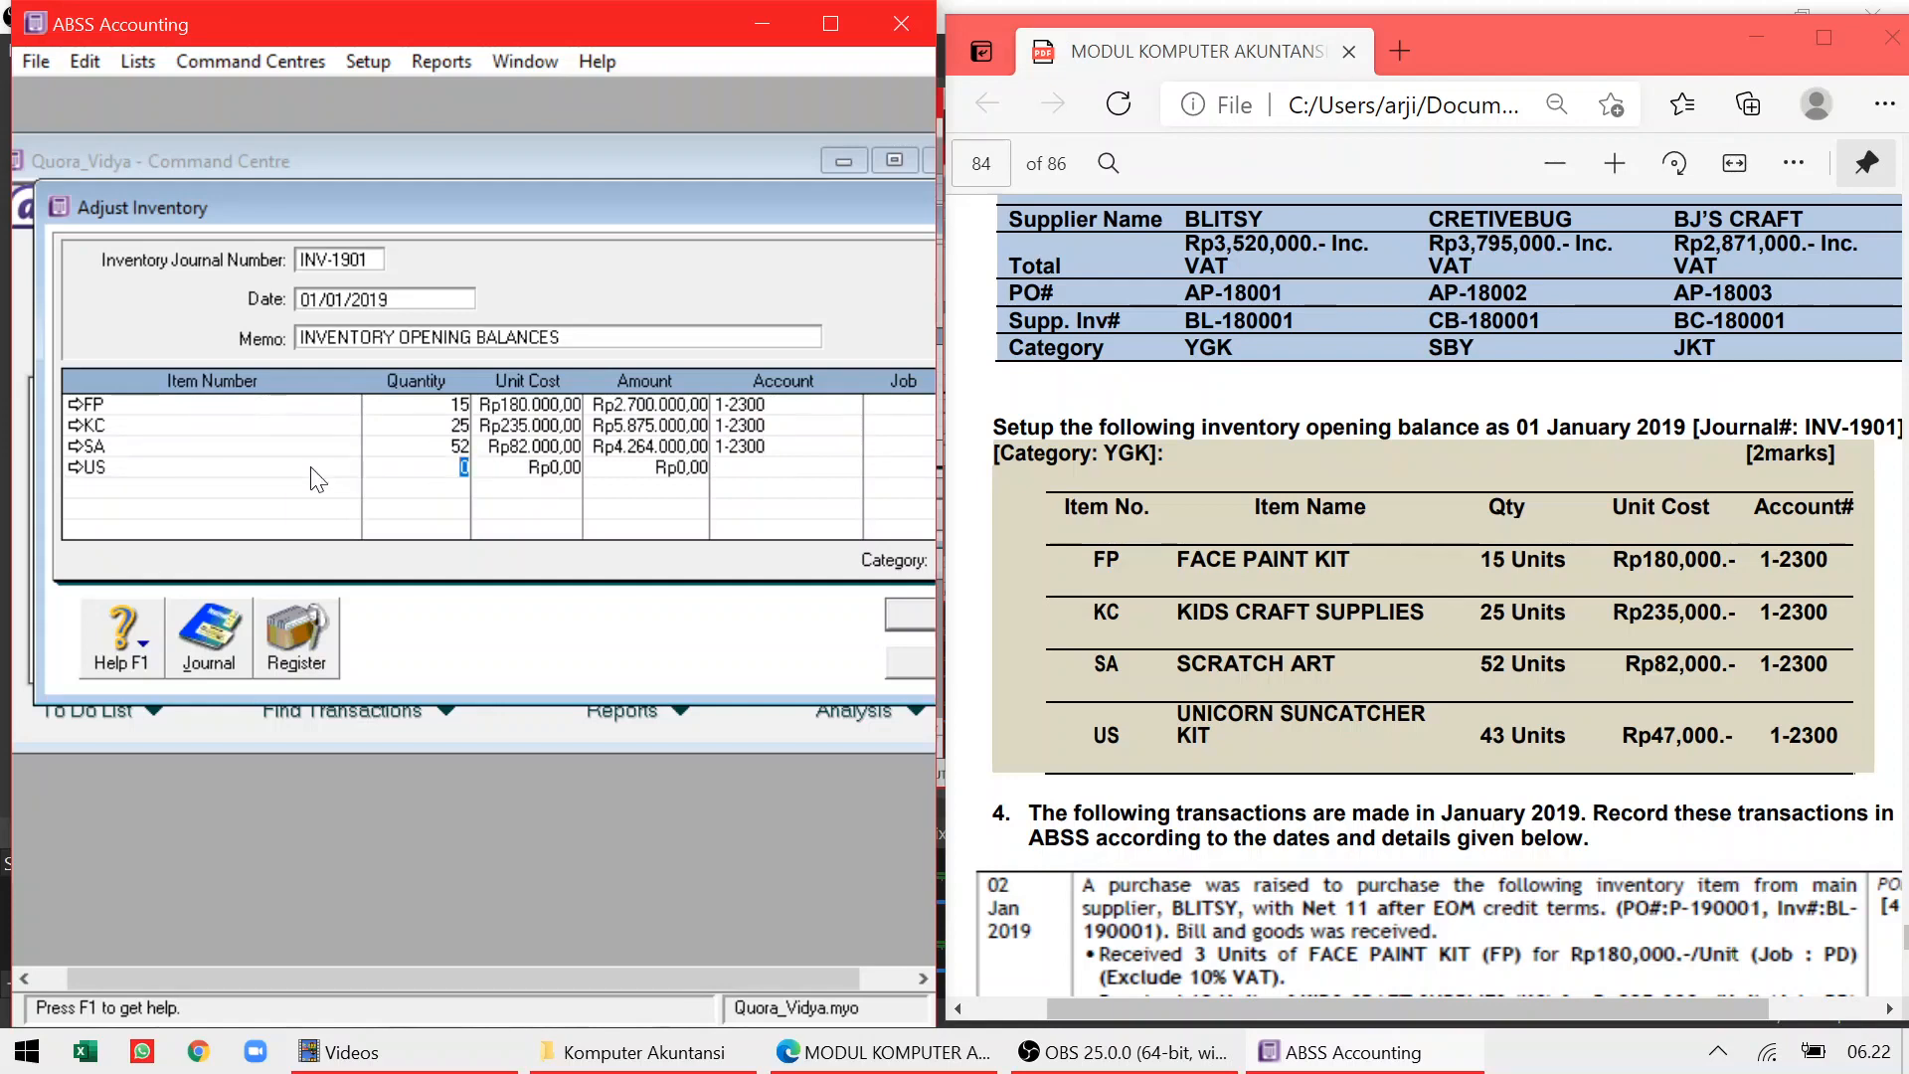
text(43)
key(Tab)
text(47000)
key(Tab)
key(Tab)
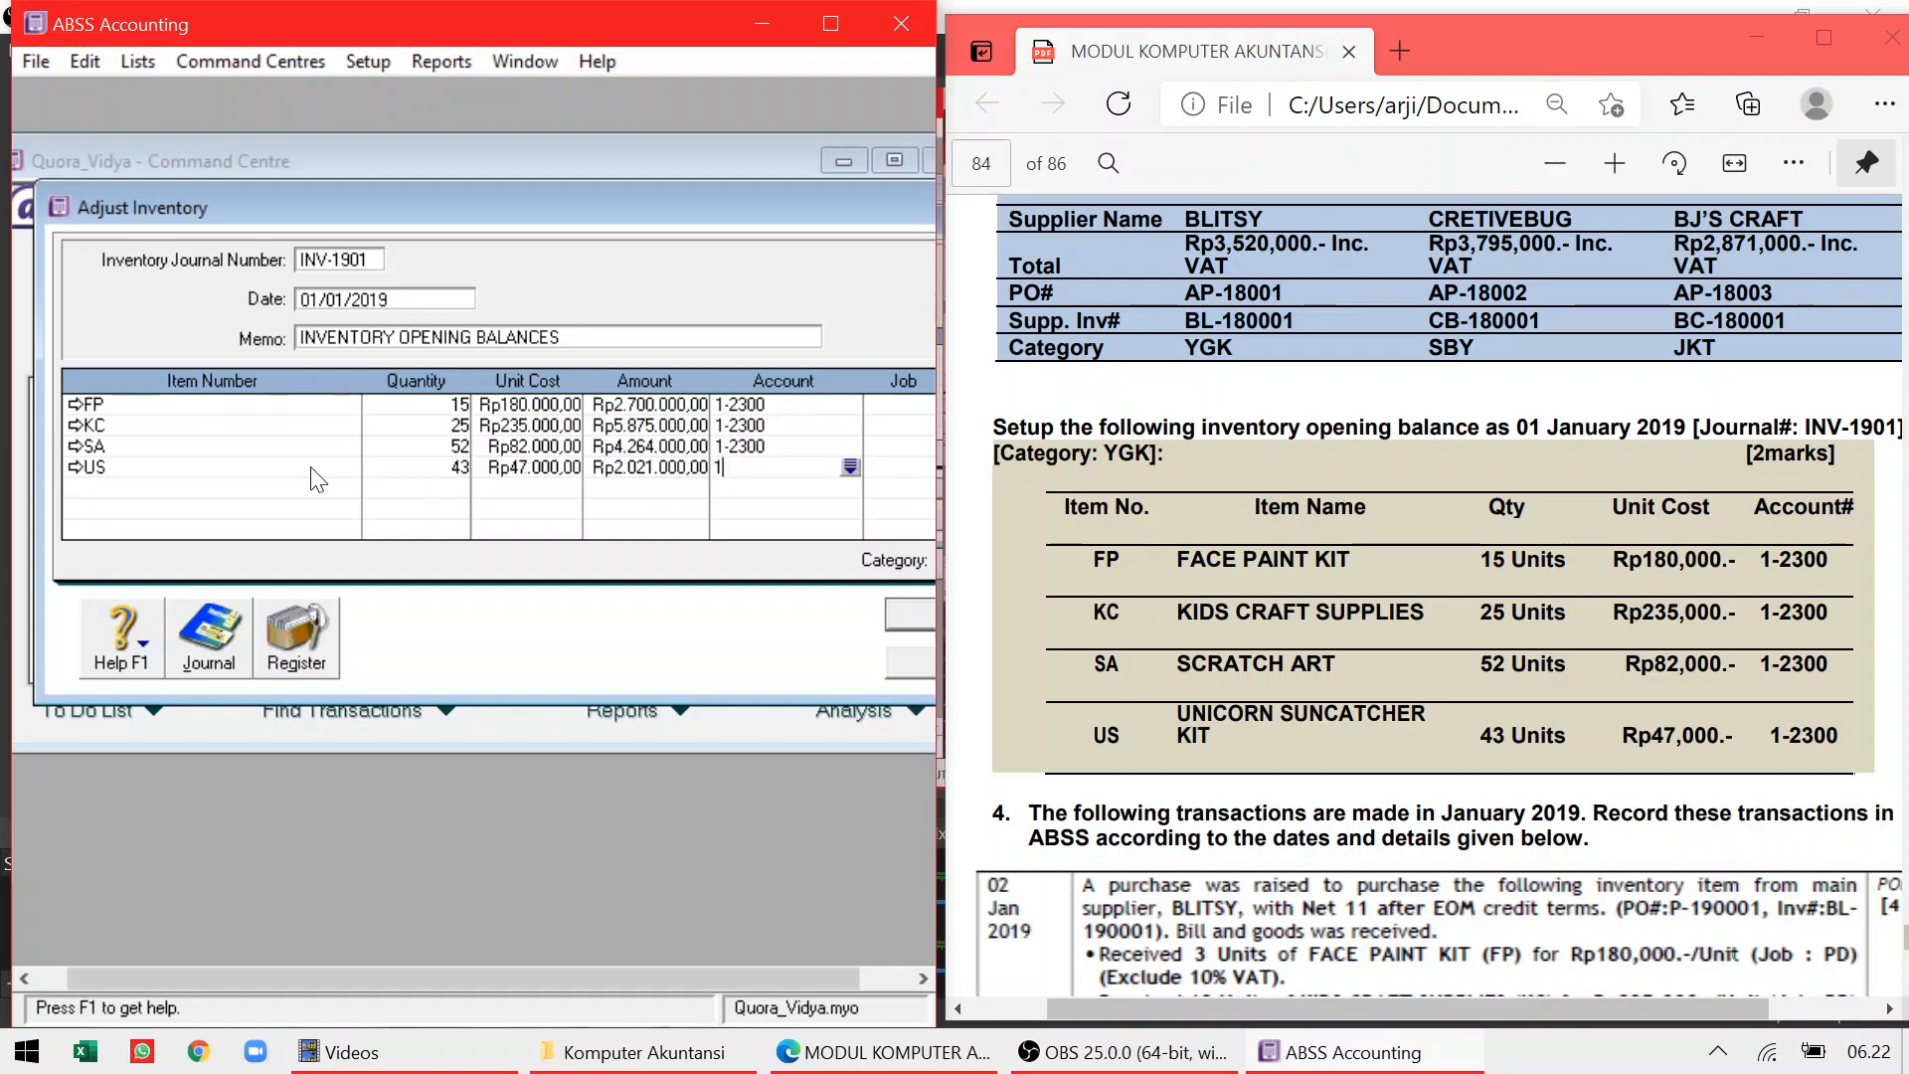
text(1-2300)
Set INV-1901's category to YGK, record it without job numbers, and close the blank form
mouse_move(1185, 1000)
mouse_down()
mouse_move(1225, 984)
mouse_move(1202, 984)
mouse_up()
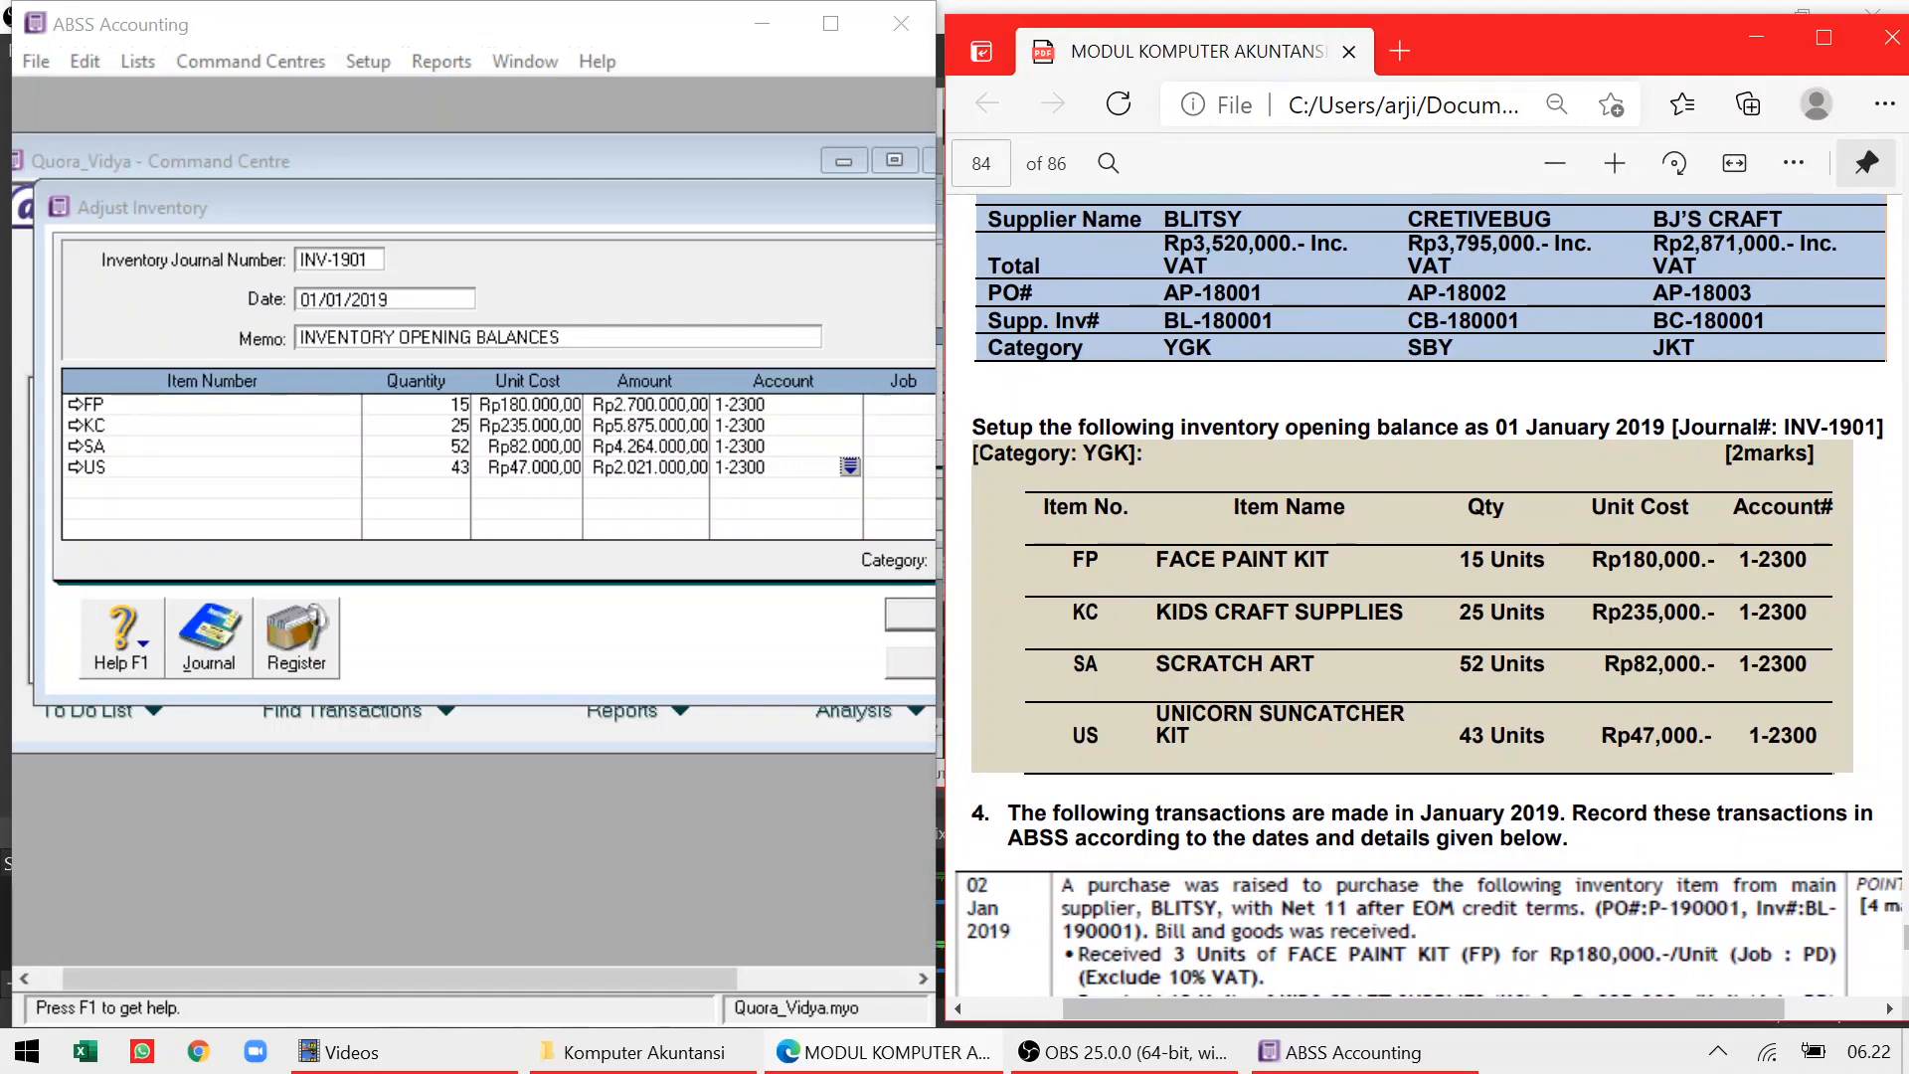
drag(712, 199, 504, 198)
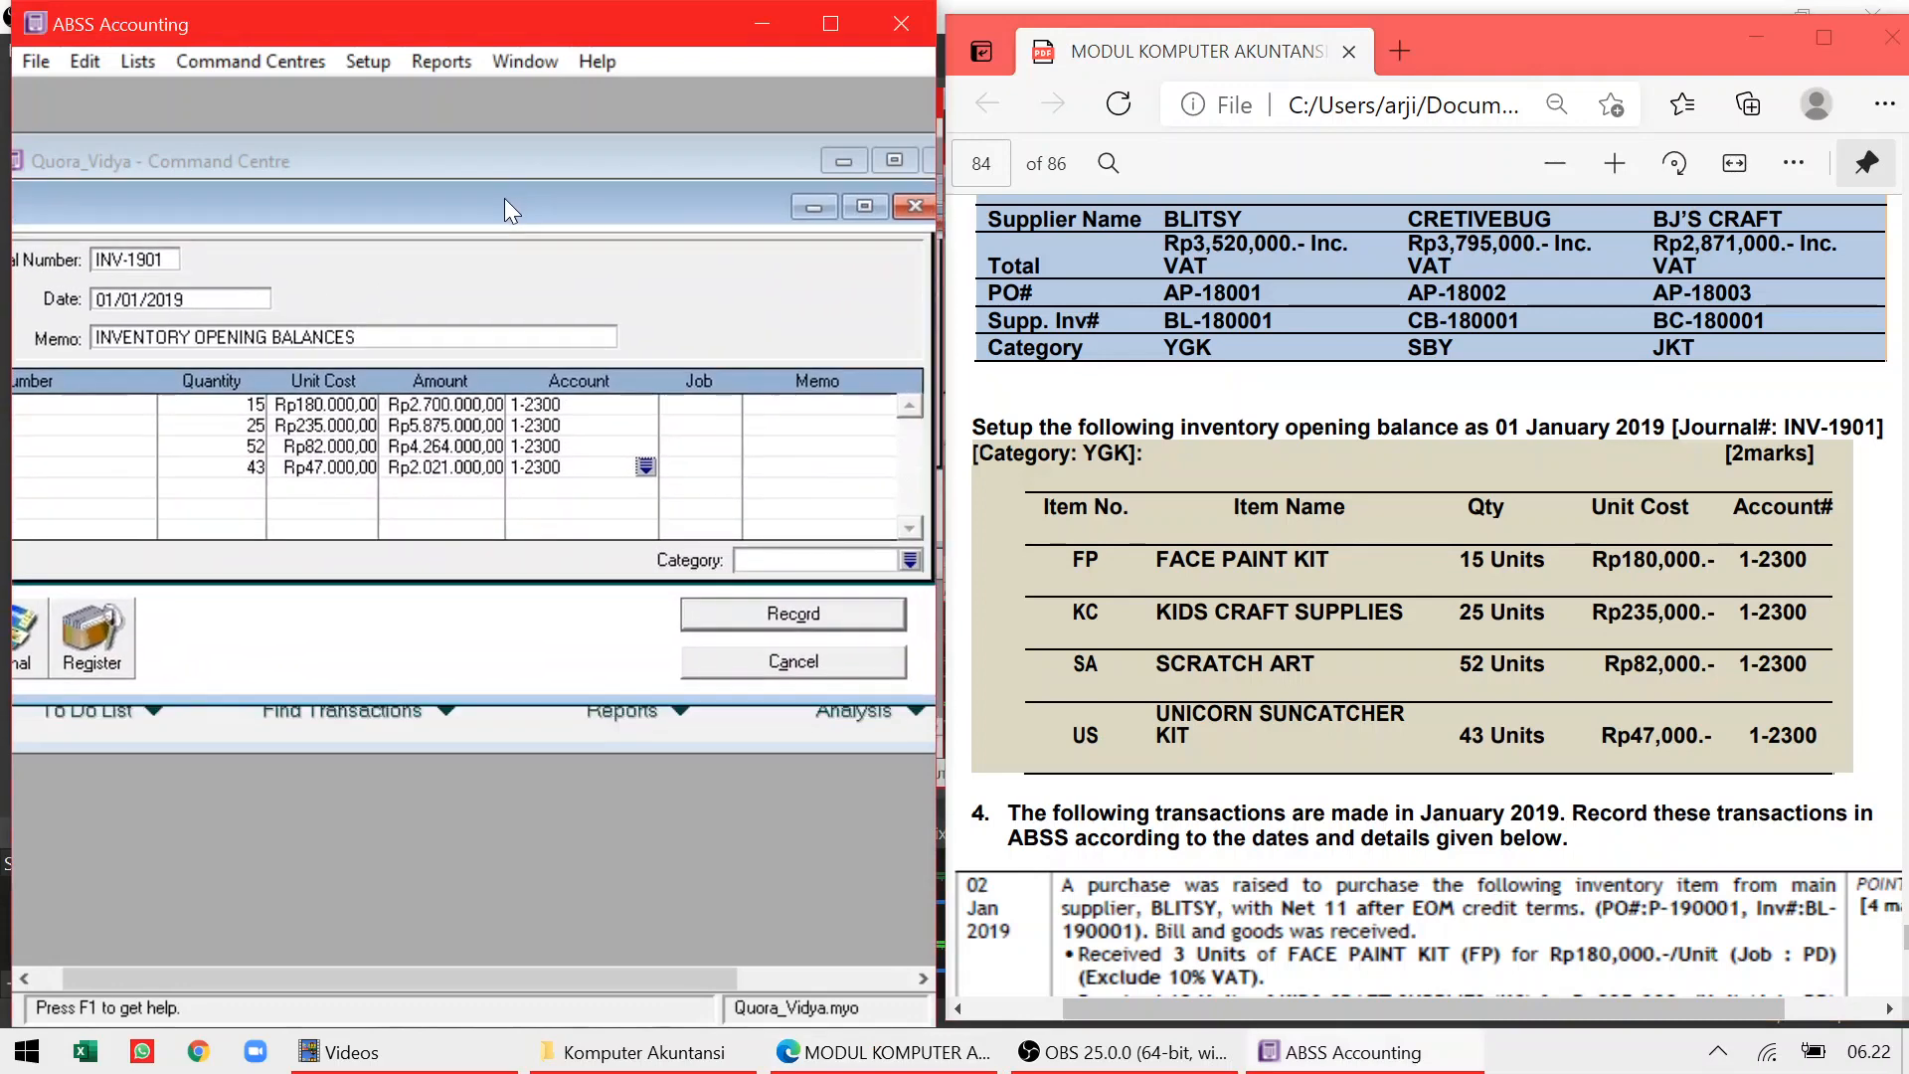
click(907, 557)
click(398, 399)
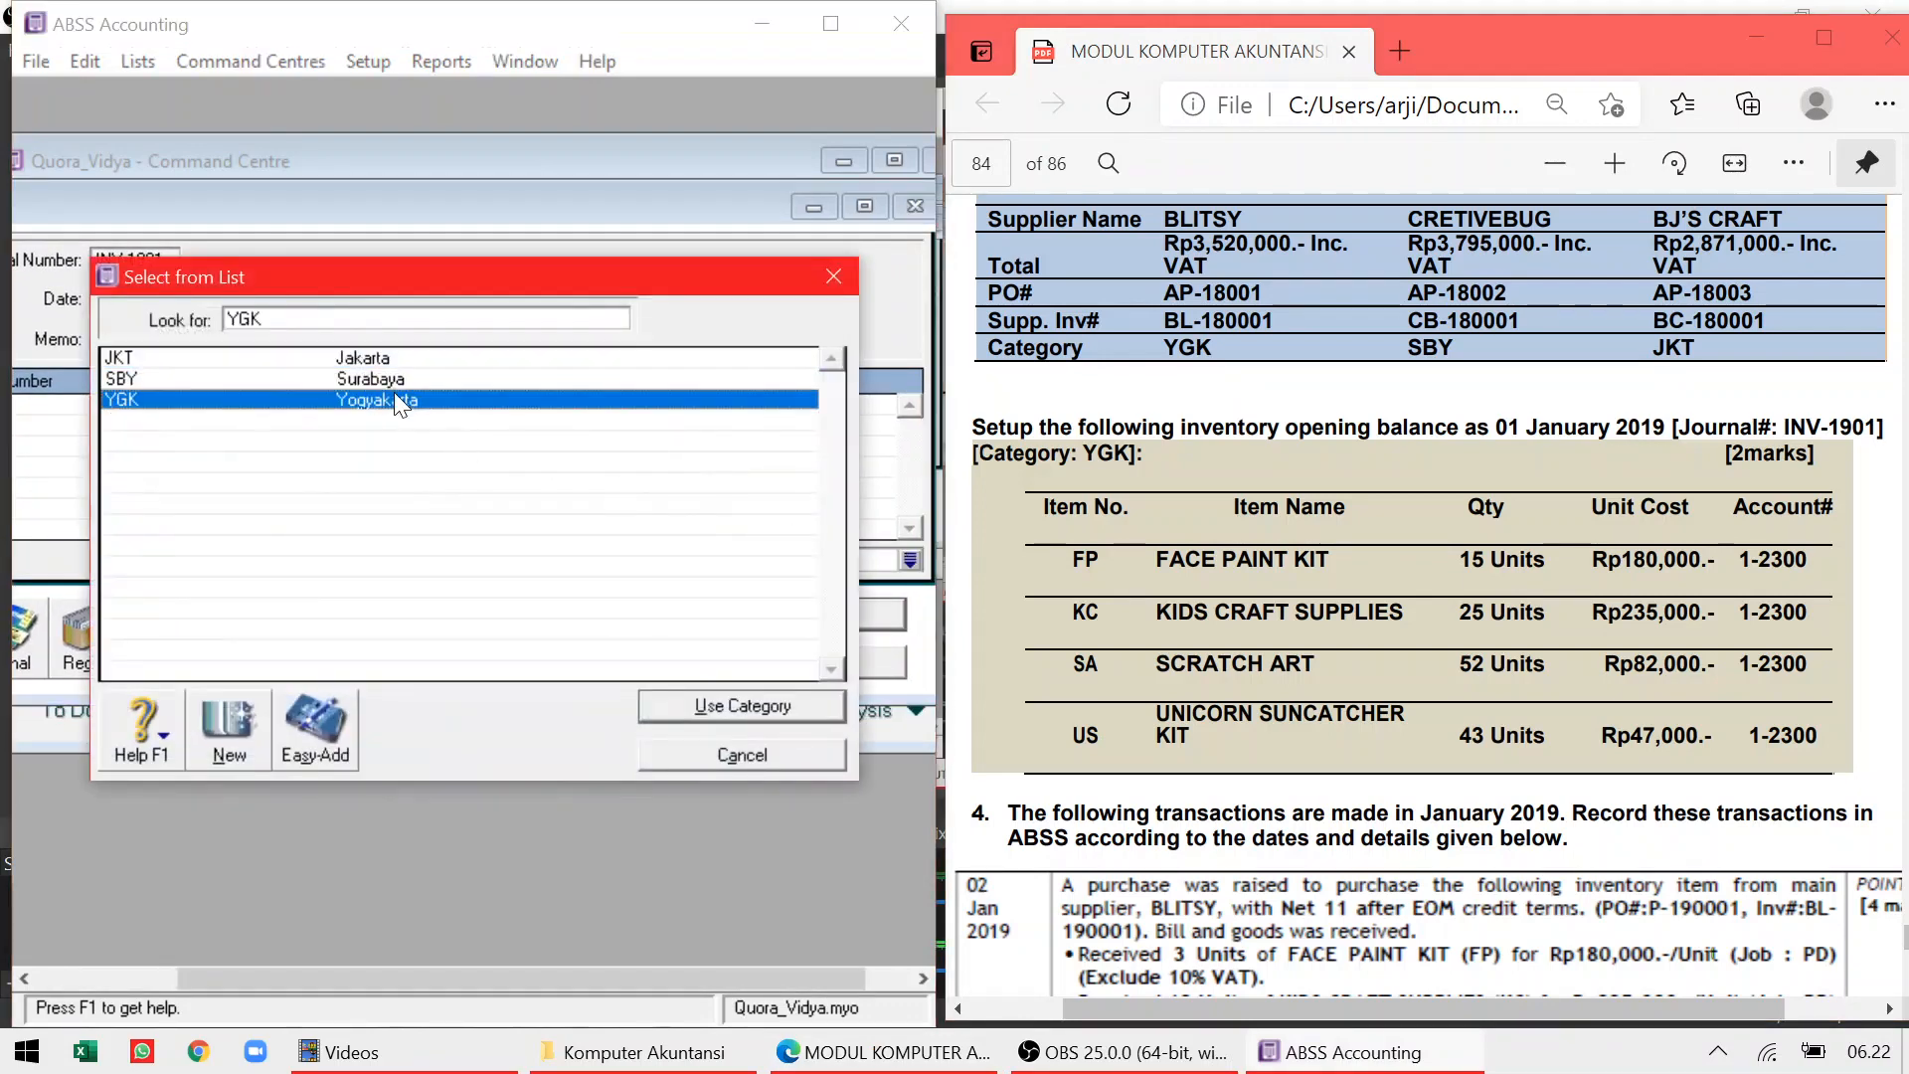
double_click(397, 400)
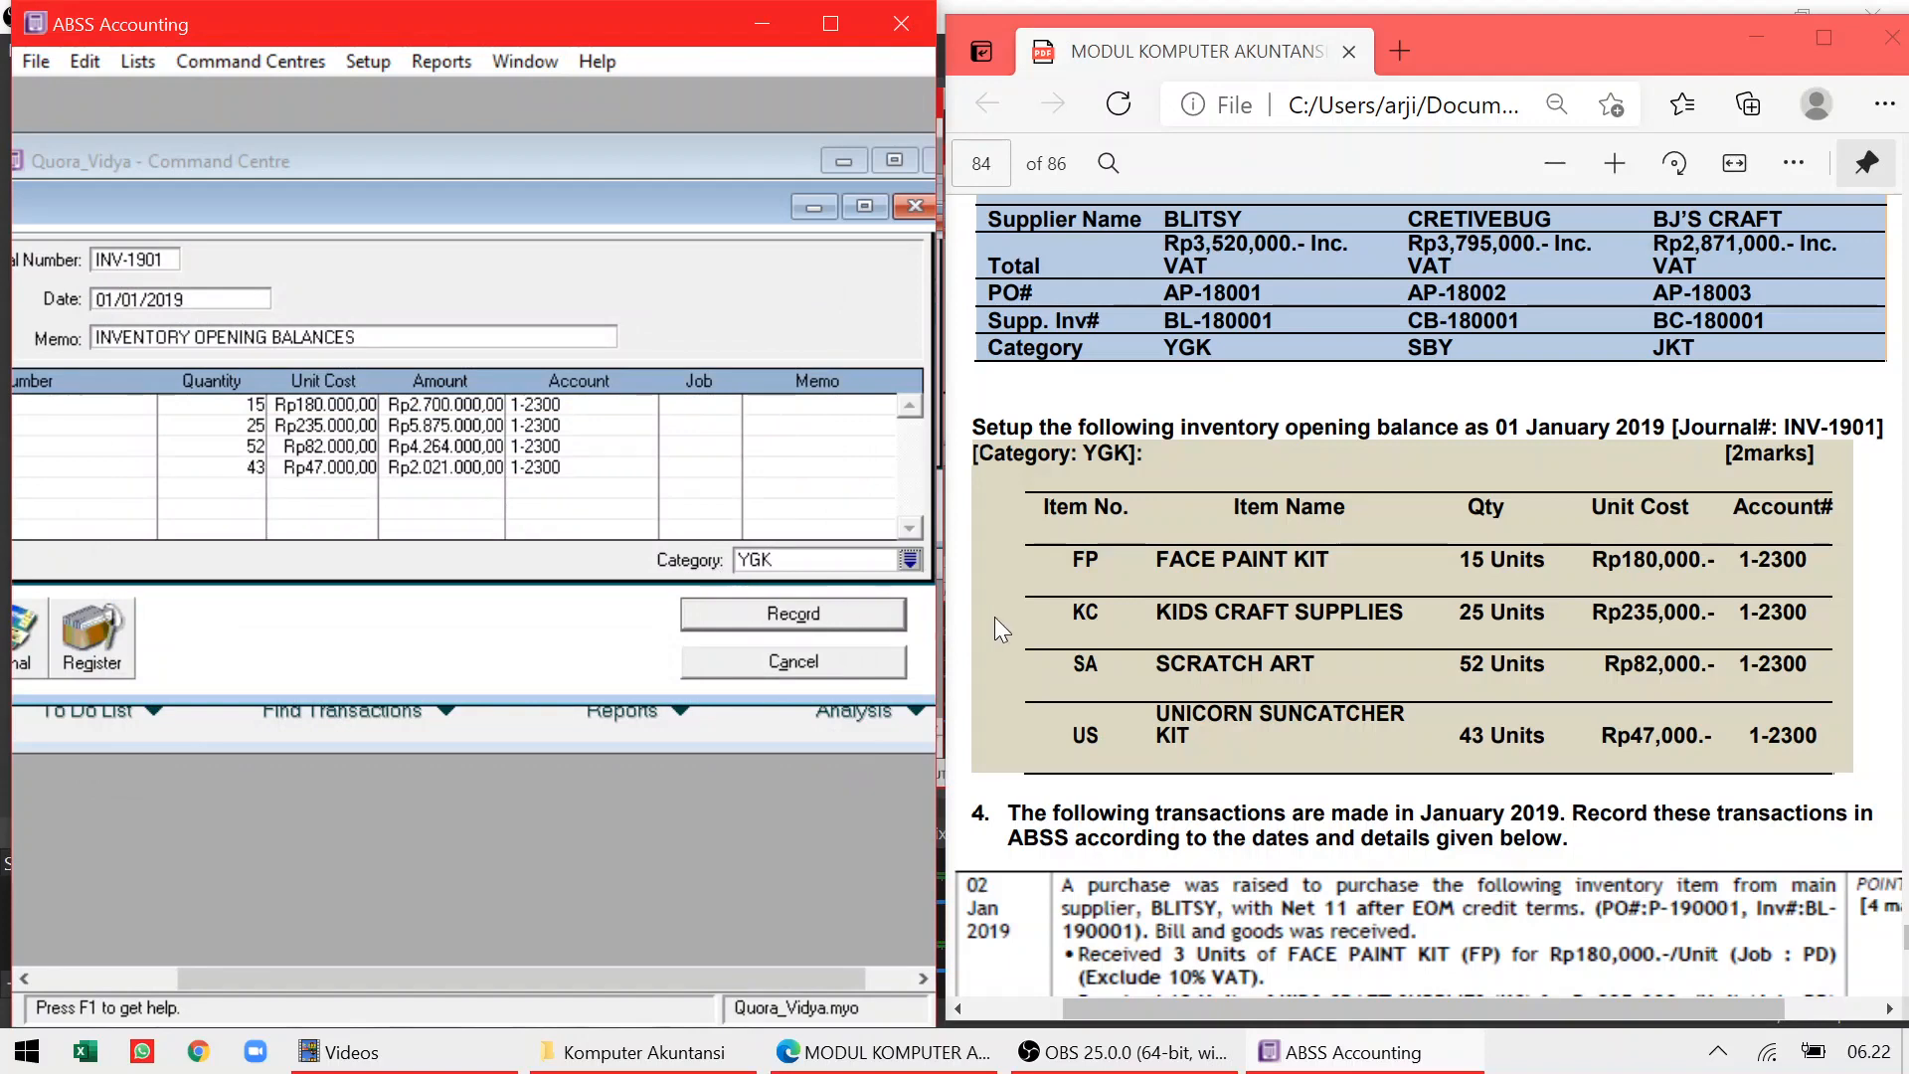
click(779, 616)
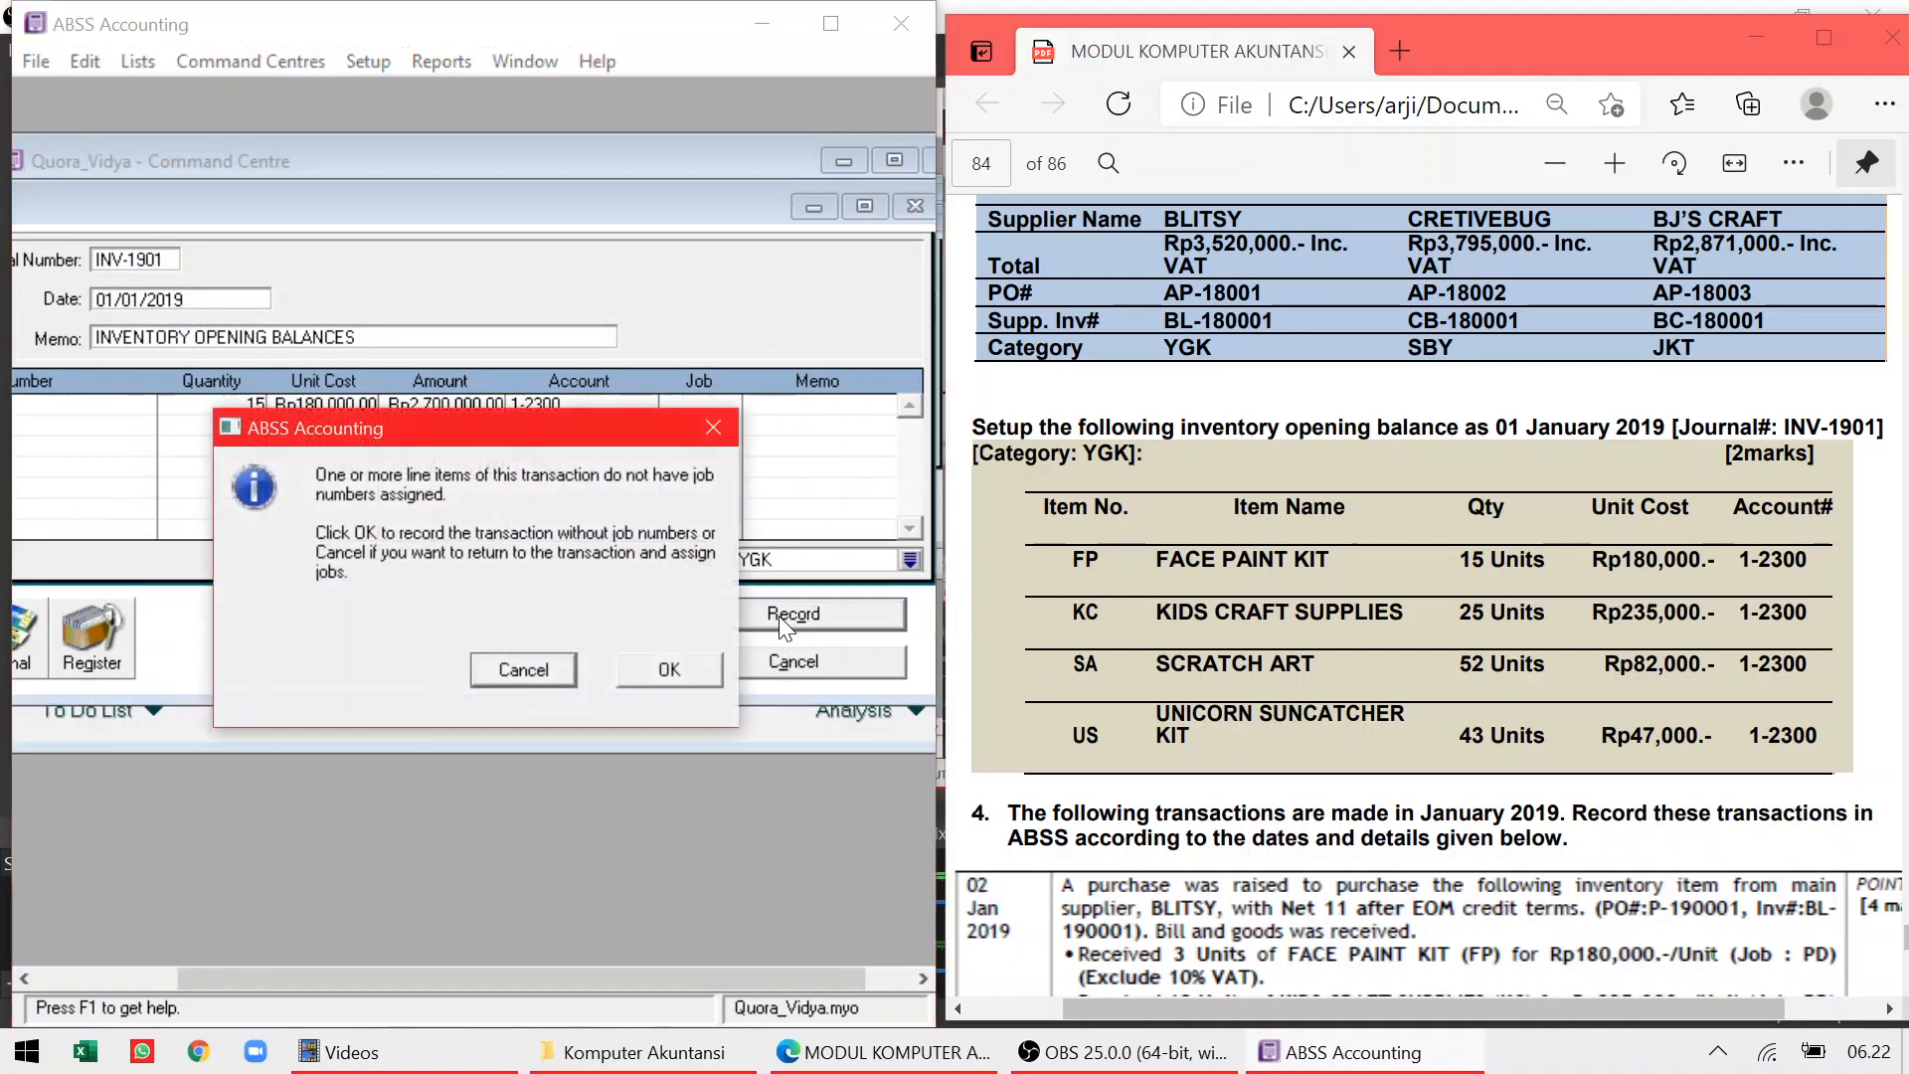
click(674, 674)
click(733, 668)
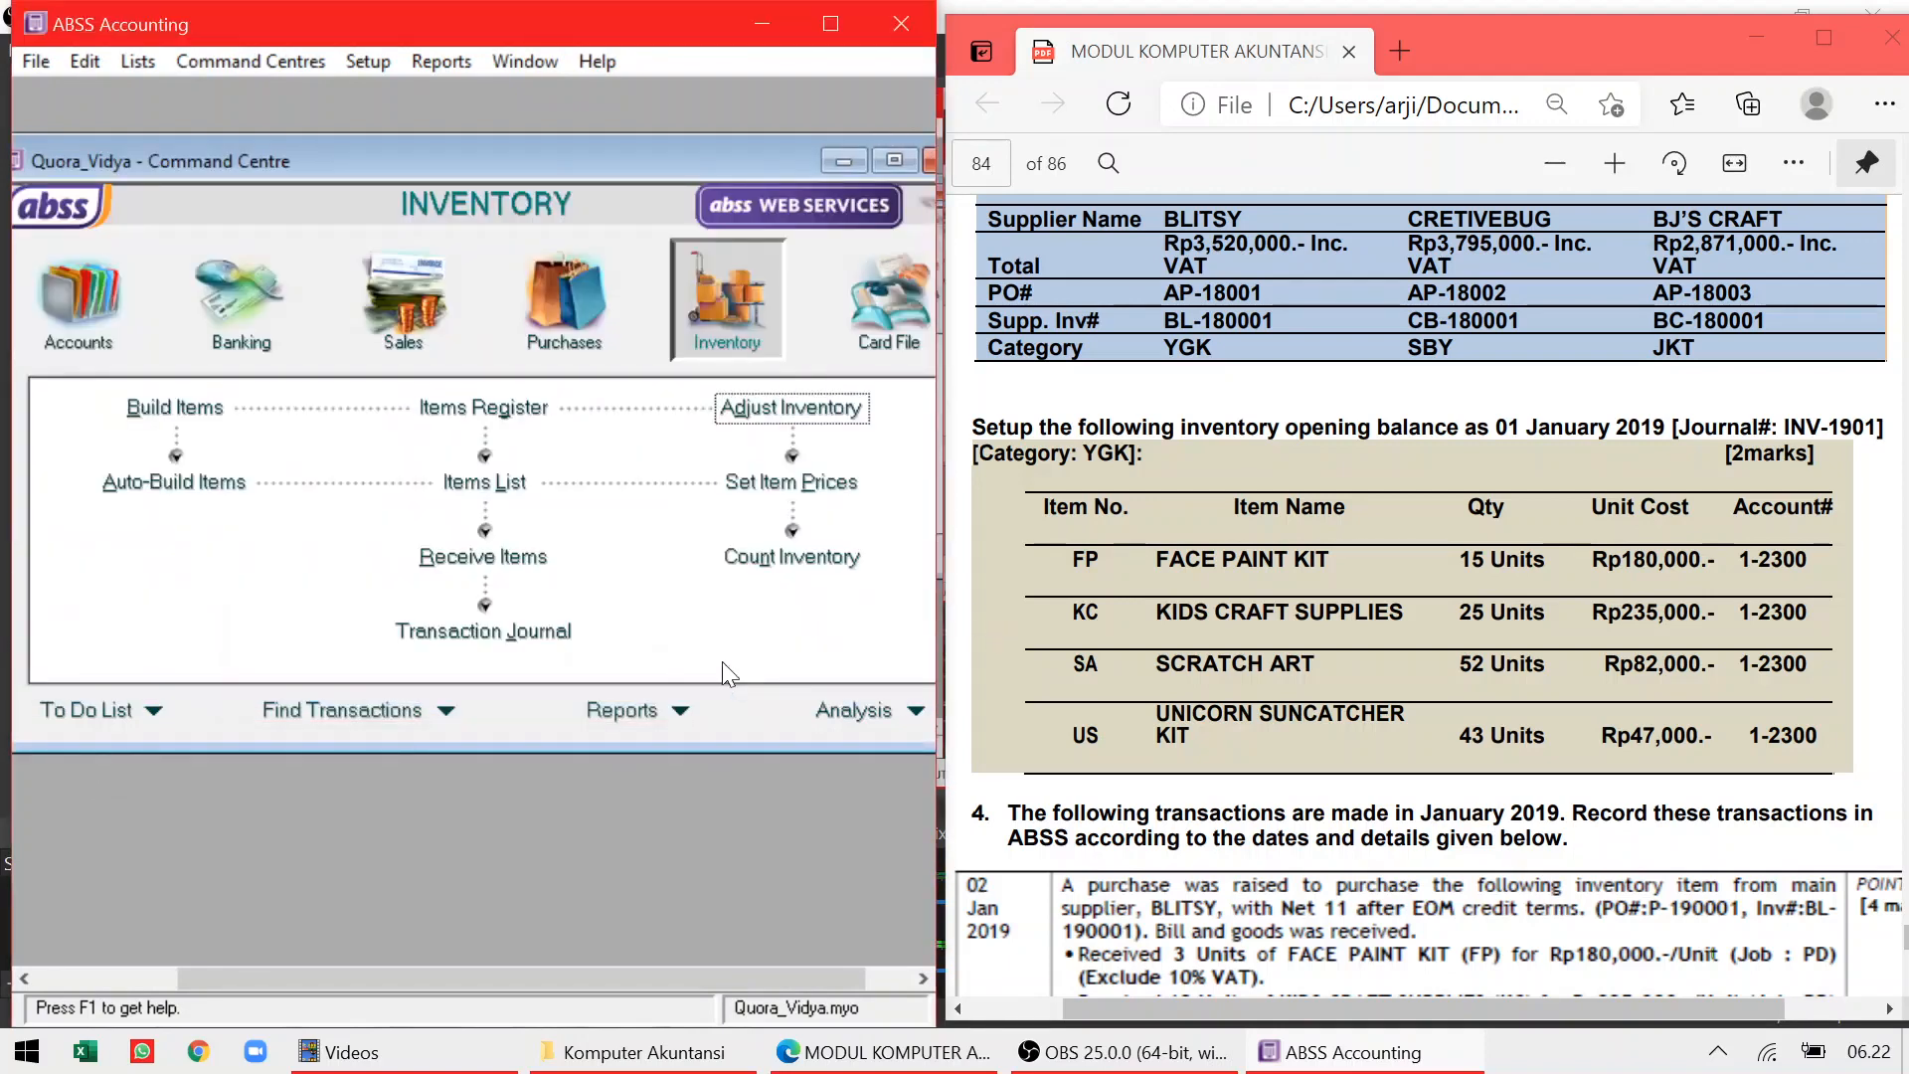
click(487, 632)
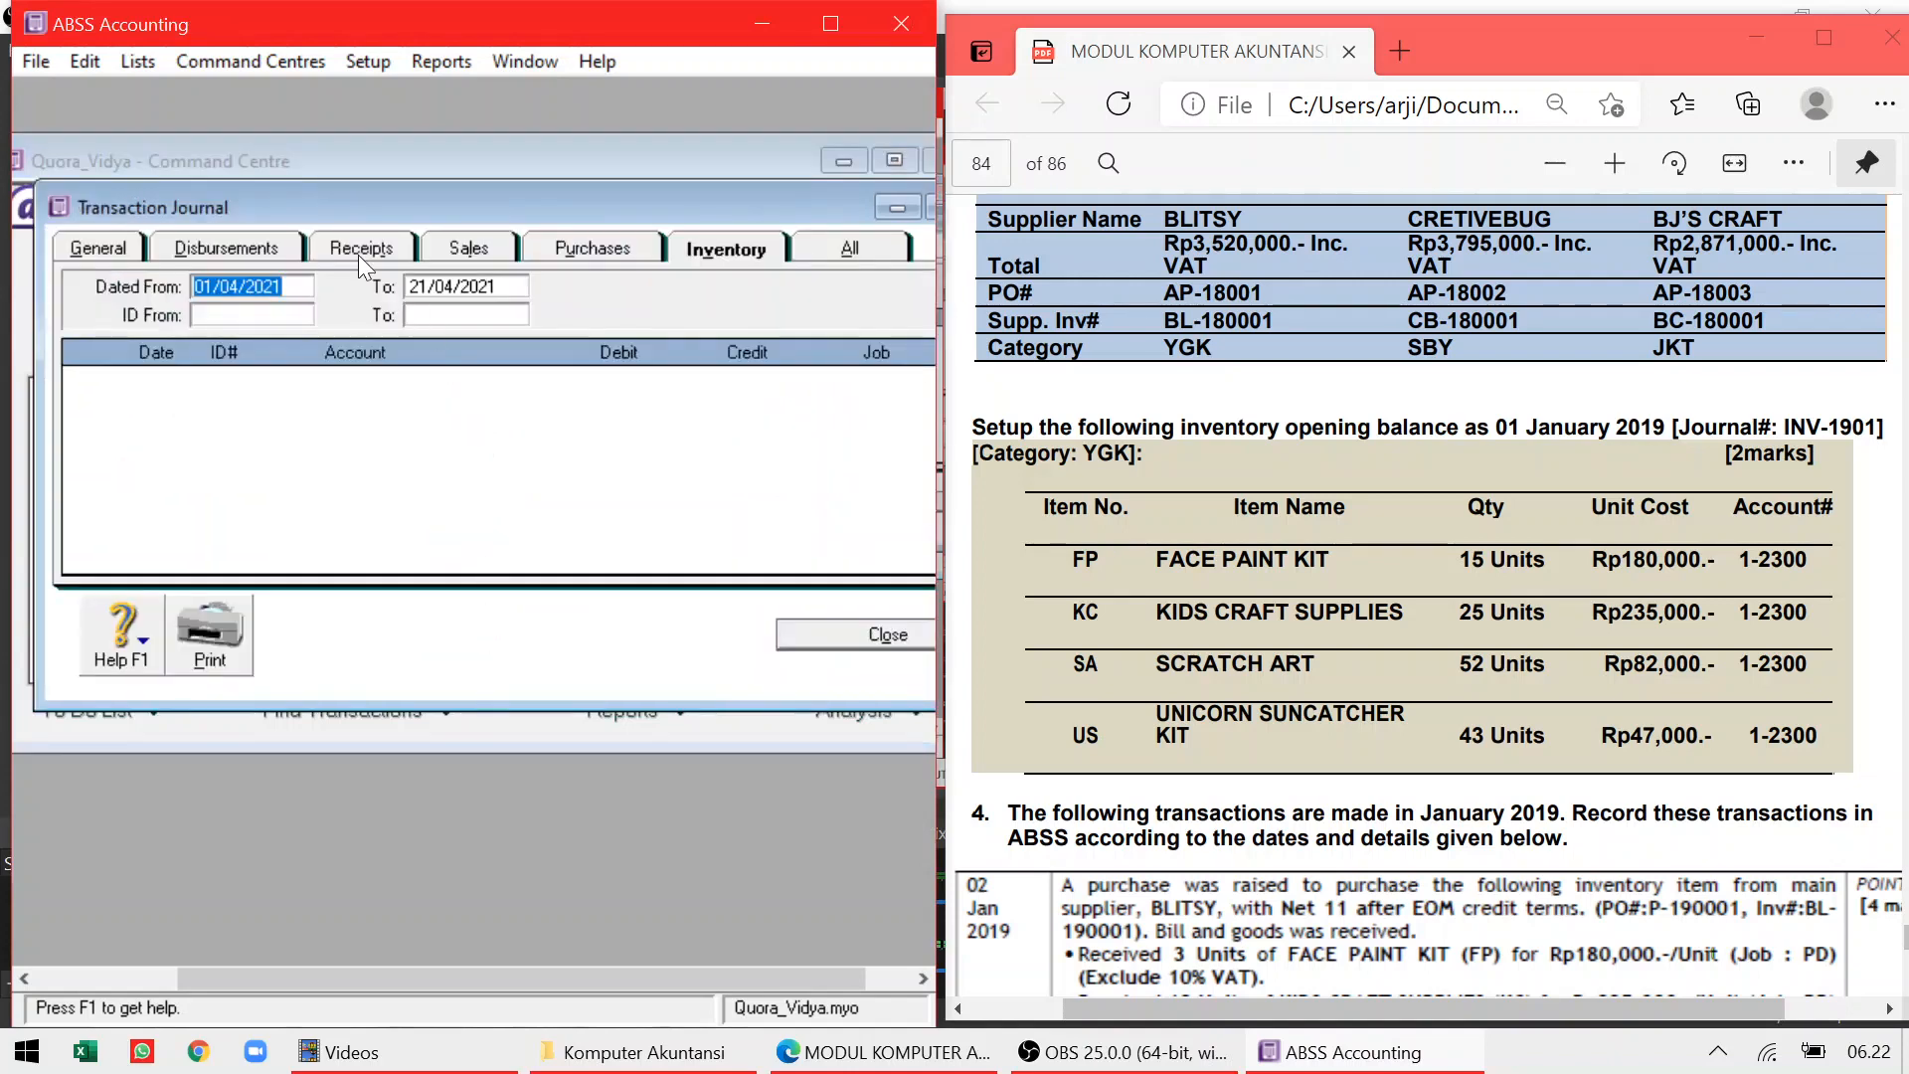
click(290, 286)
key(BackSpace)
key(BackSpace)
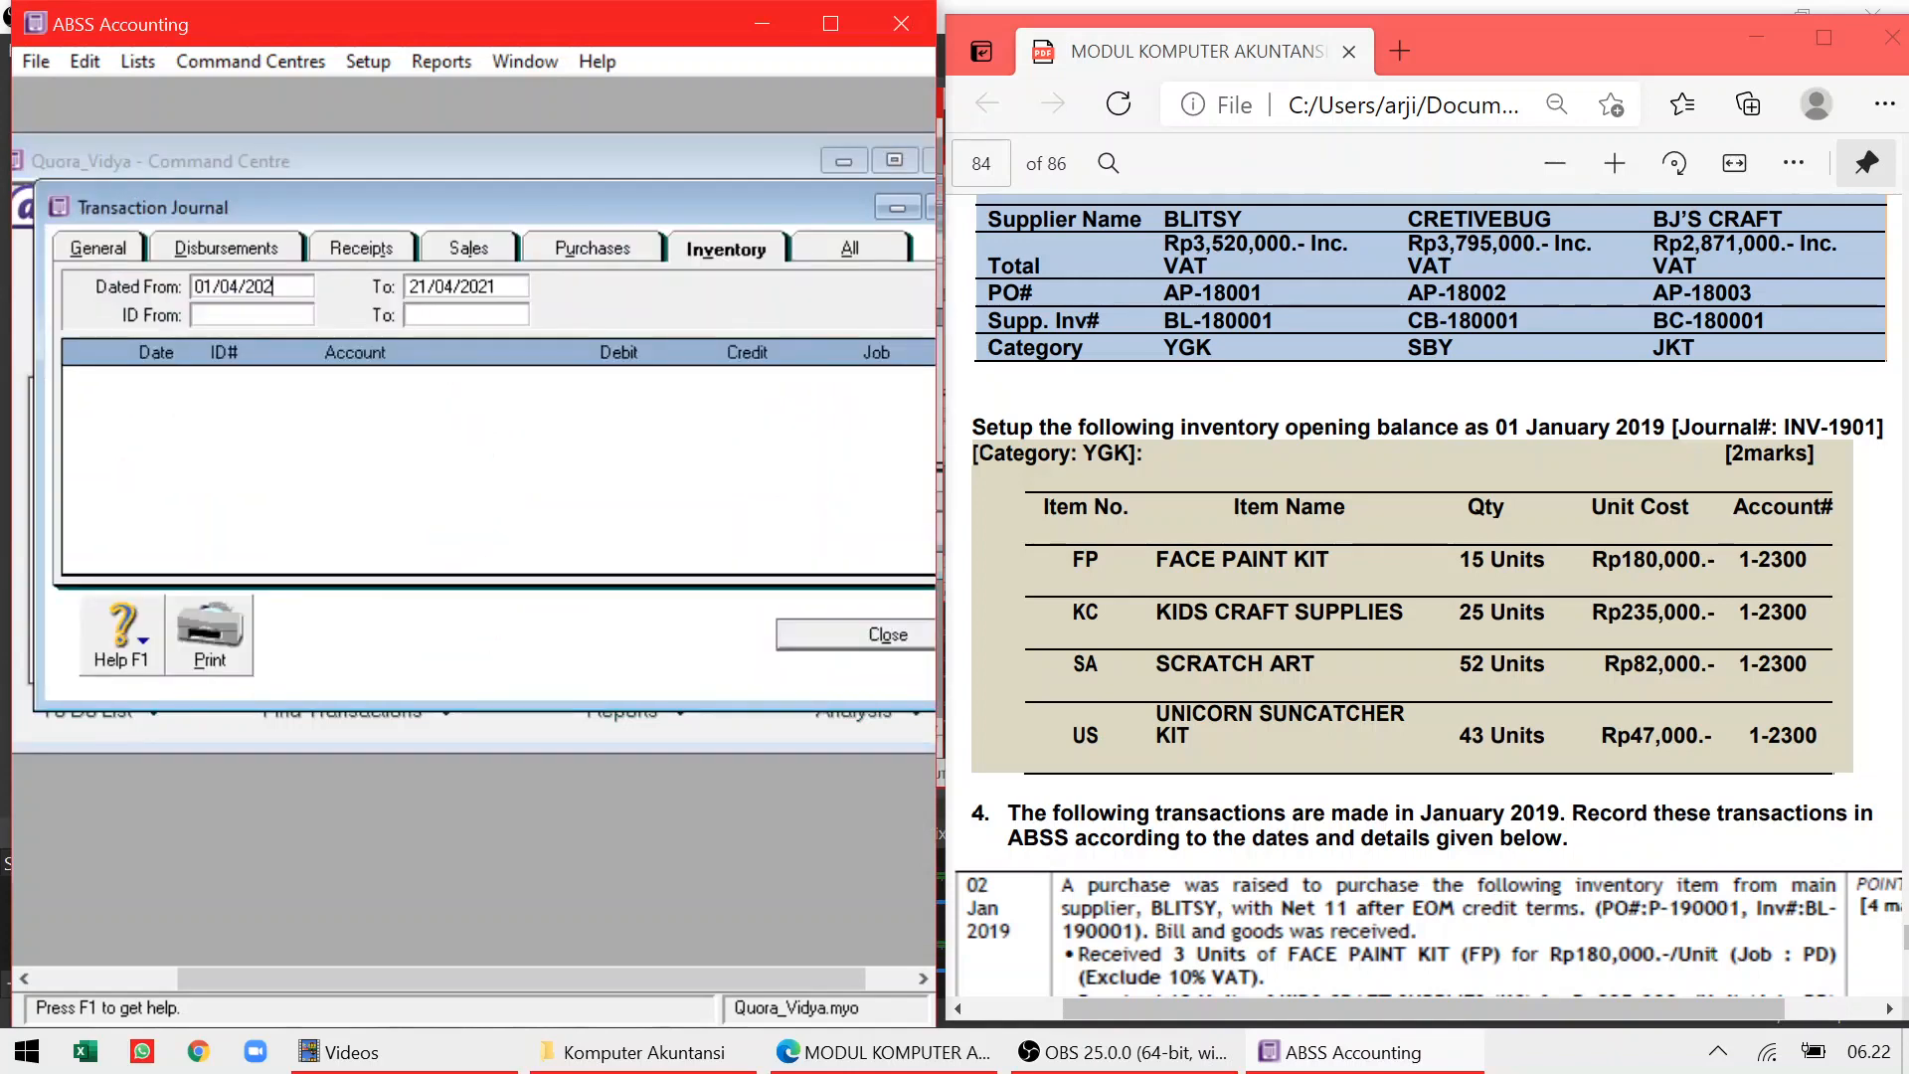
text(17)
key(Tab)
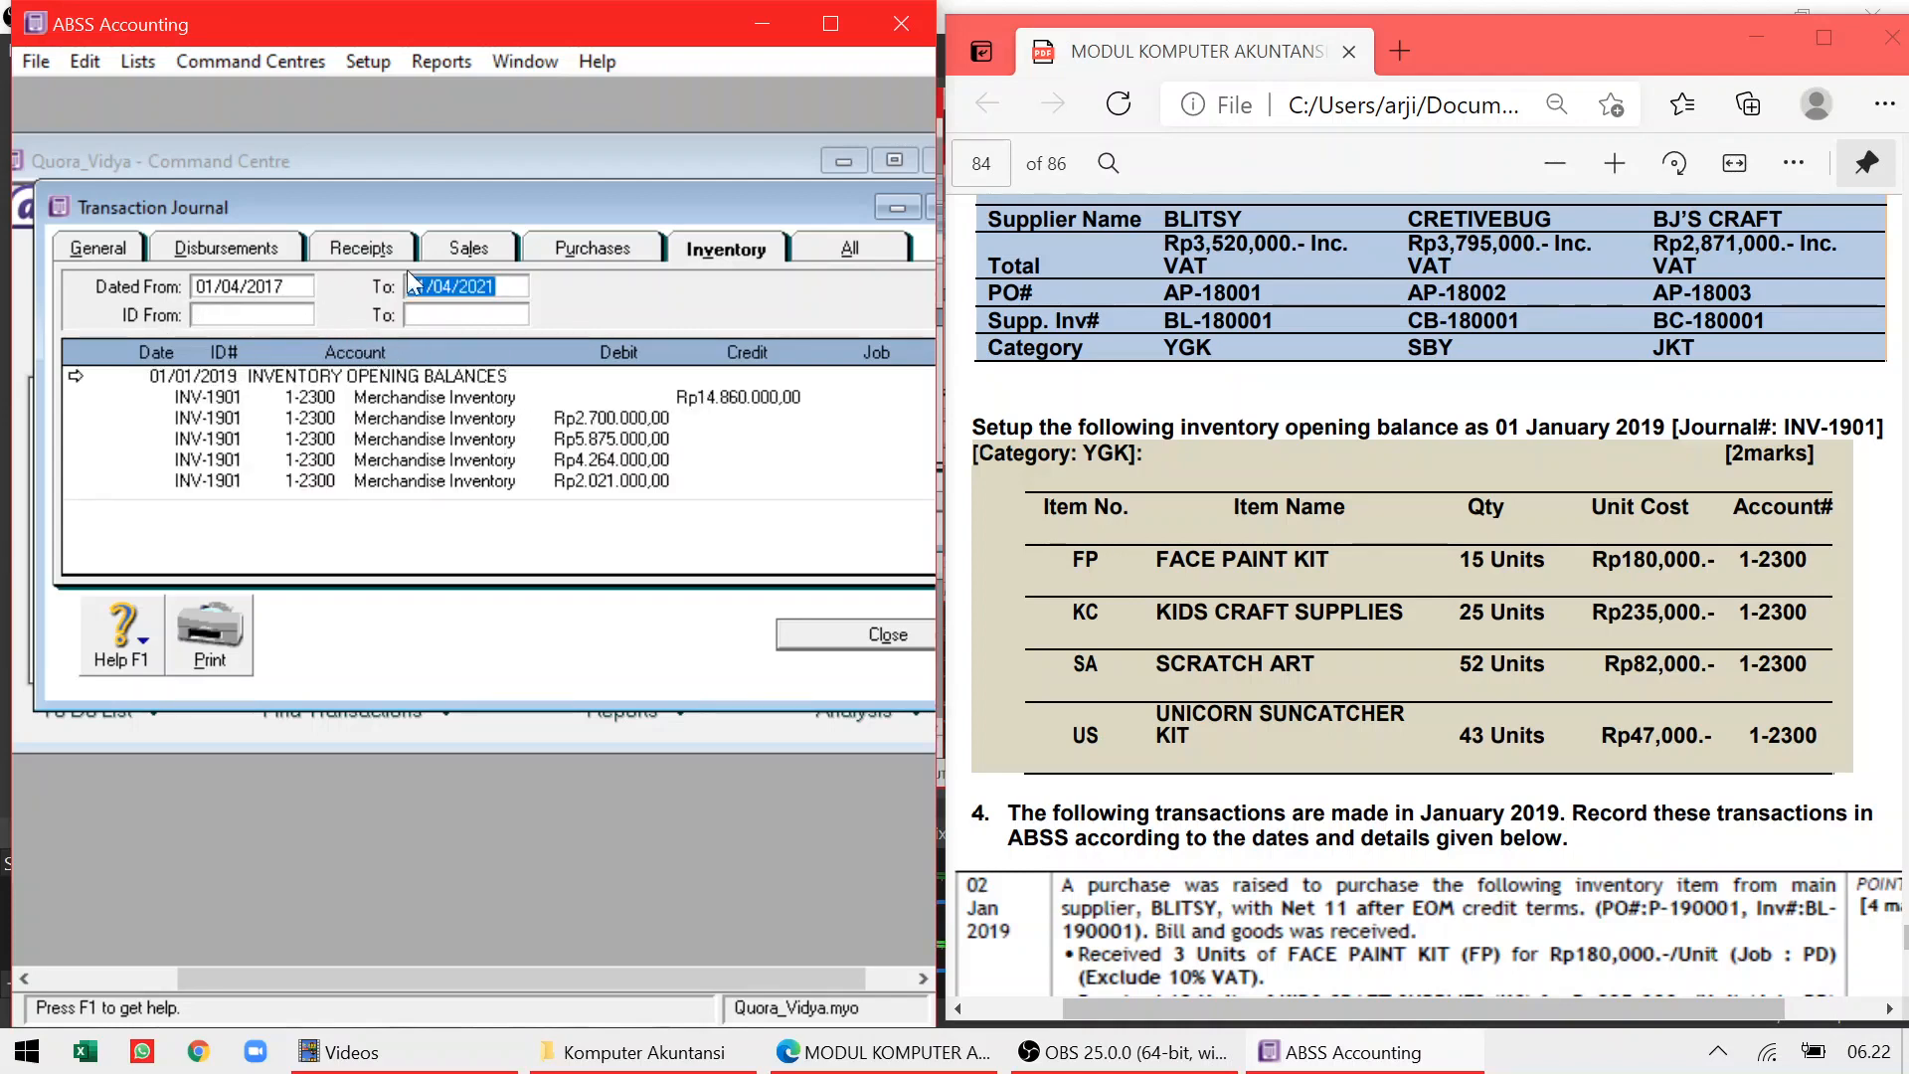
click(469, 245)
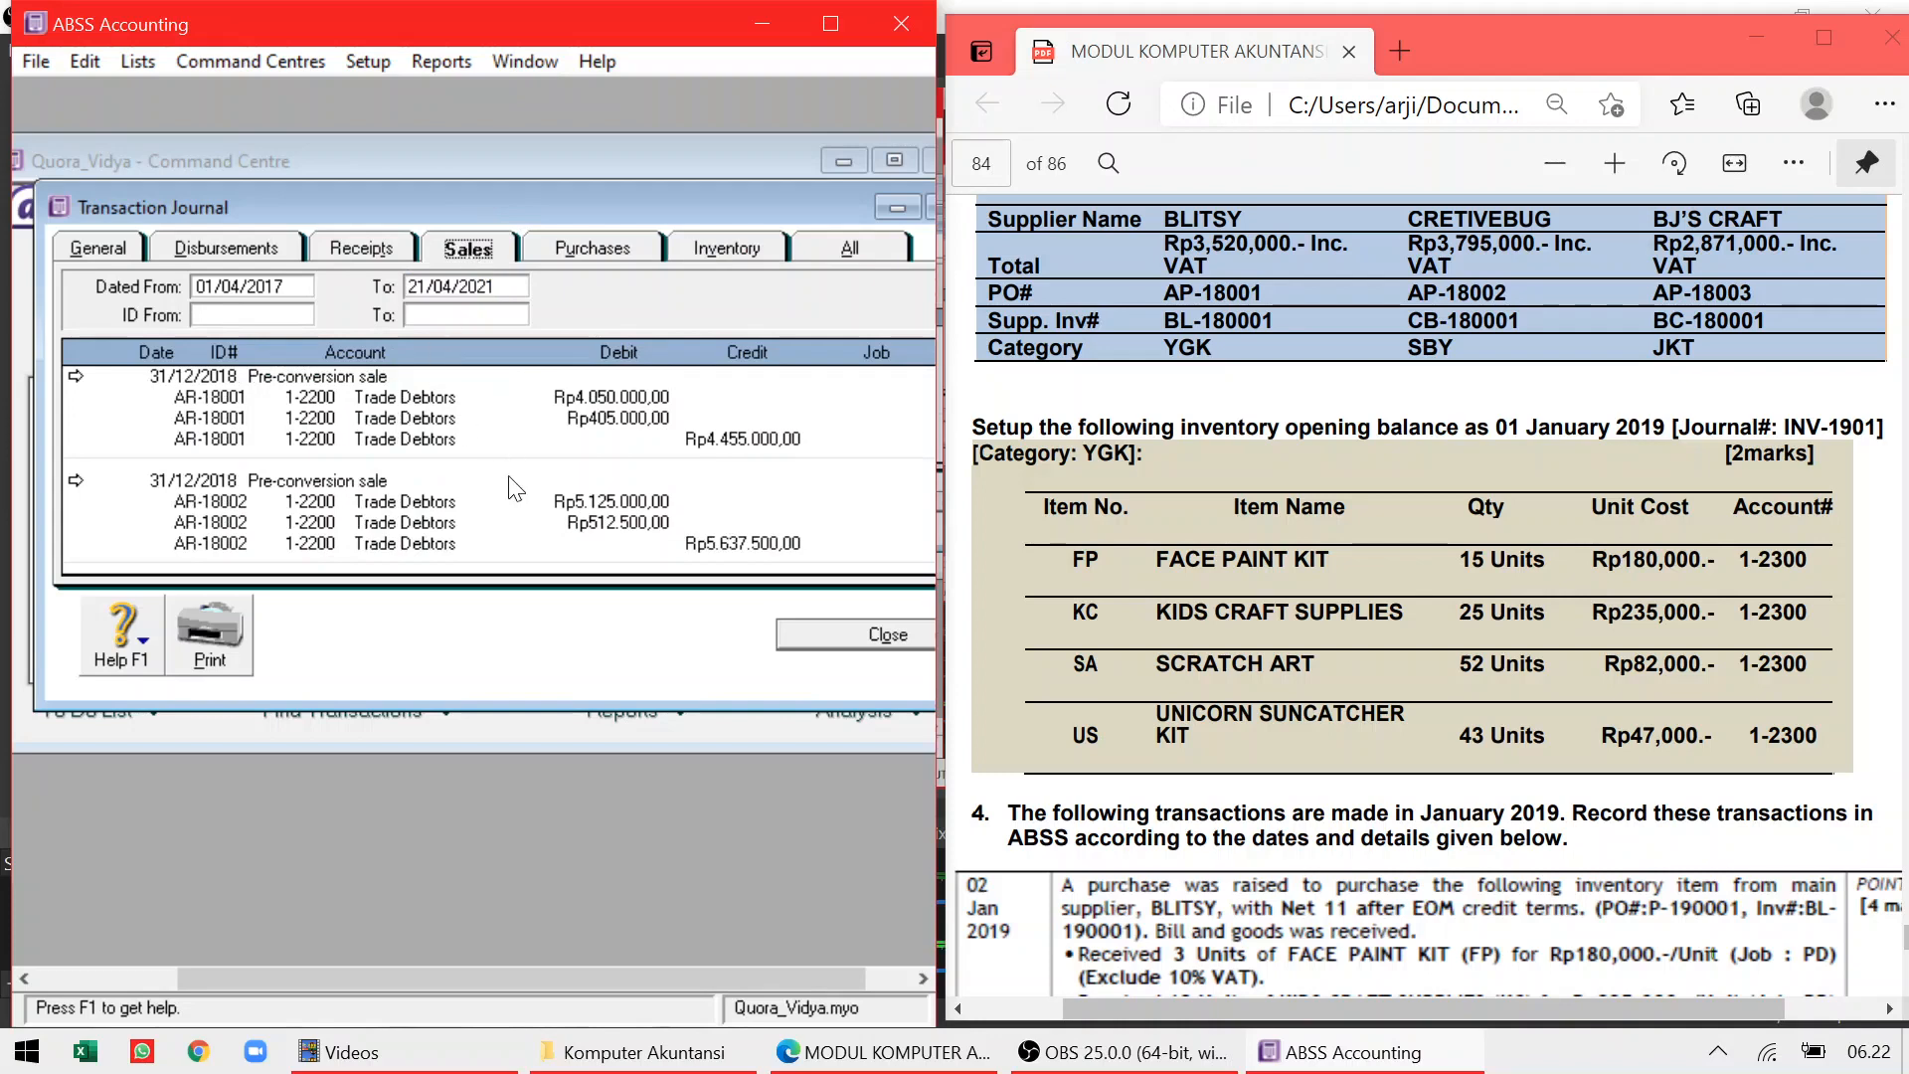
drag(496, 710, 497, 908)
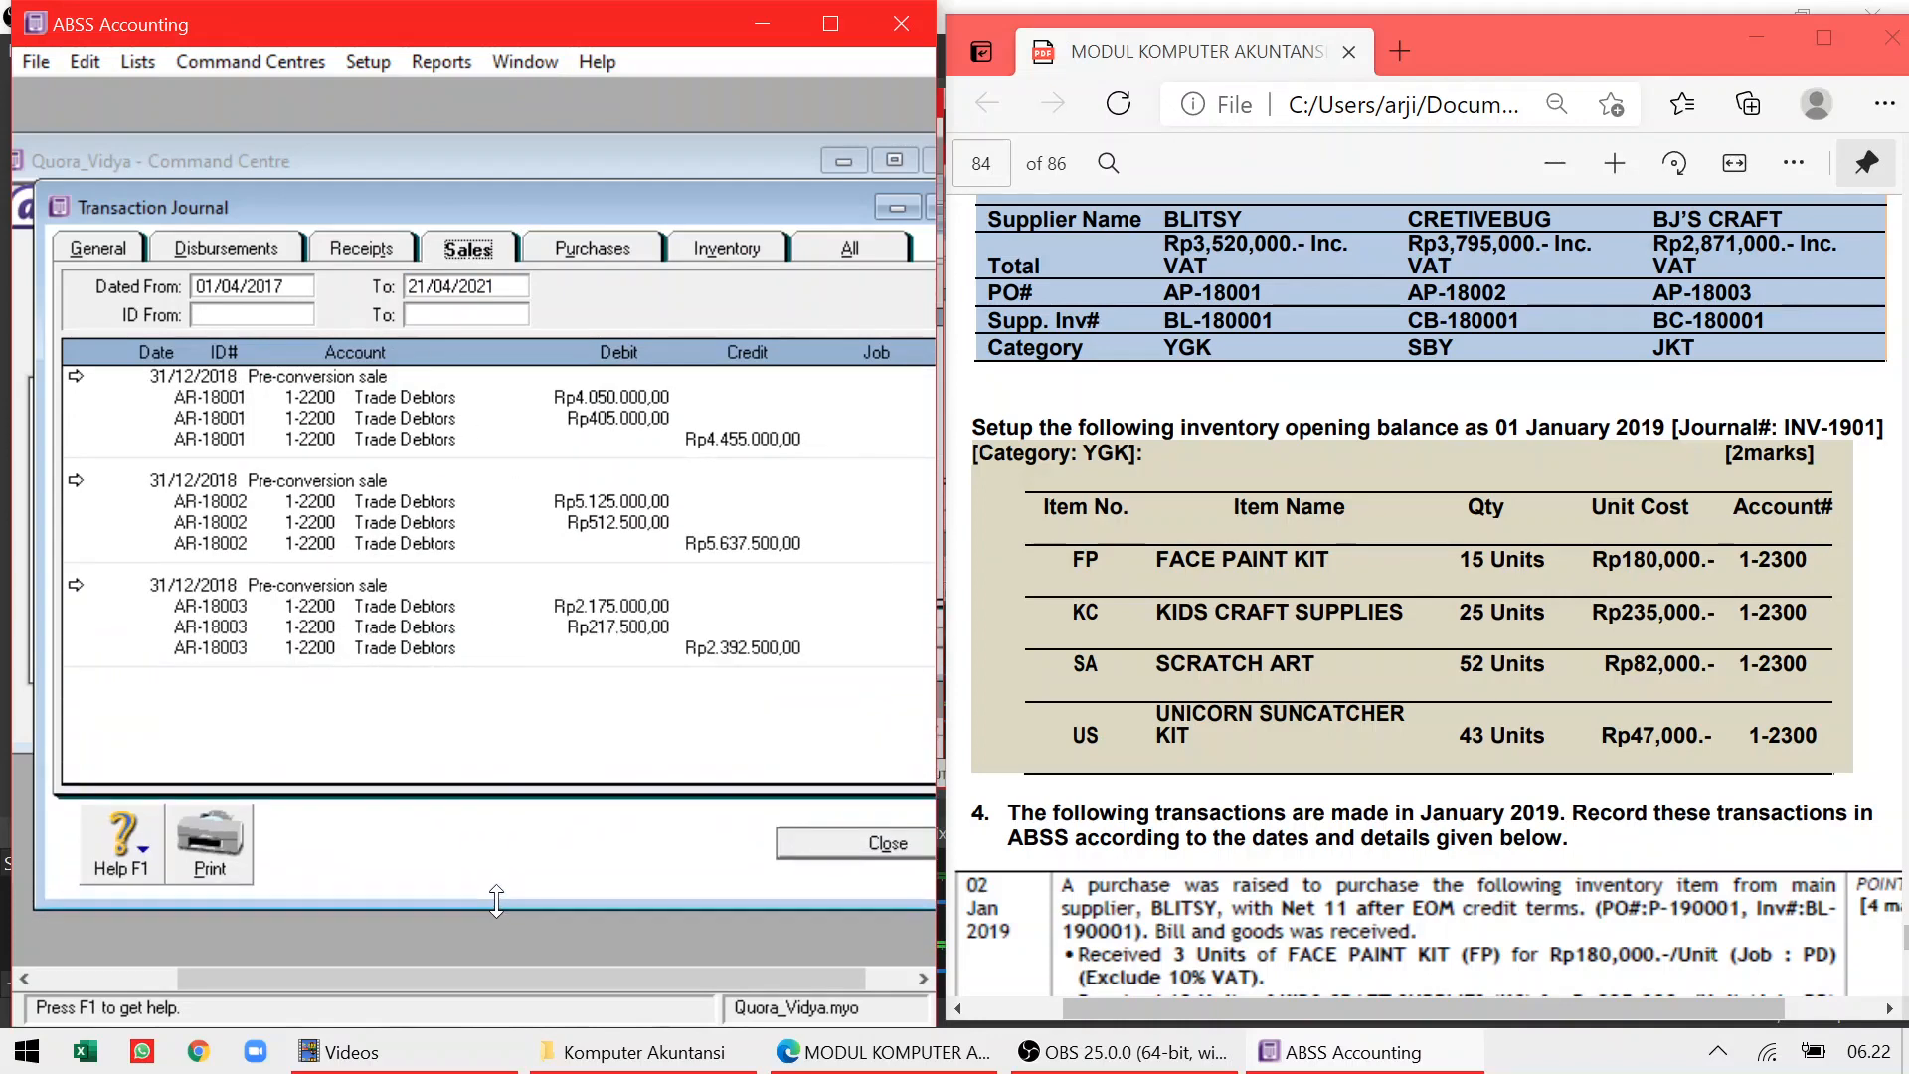
click(597, 248)
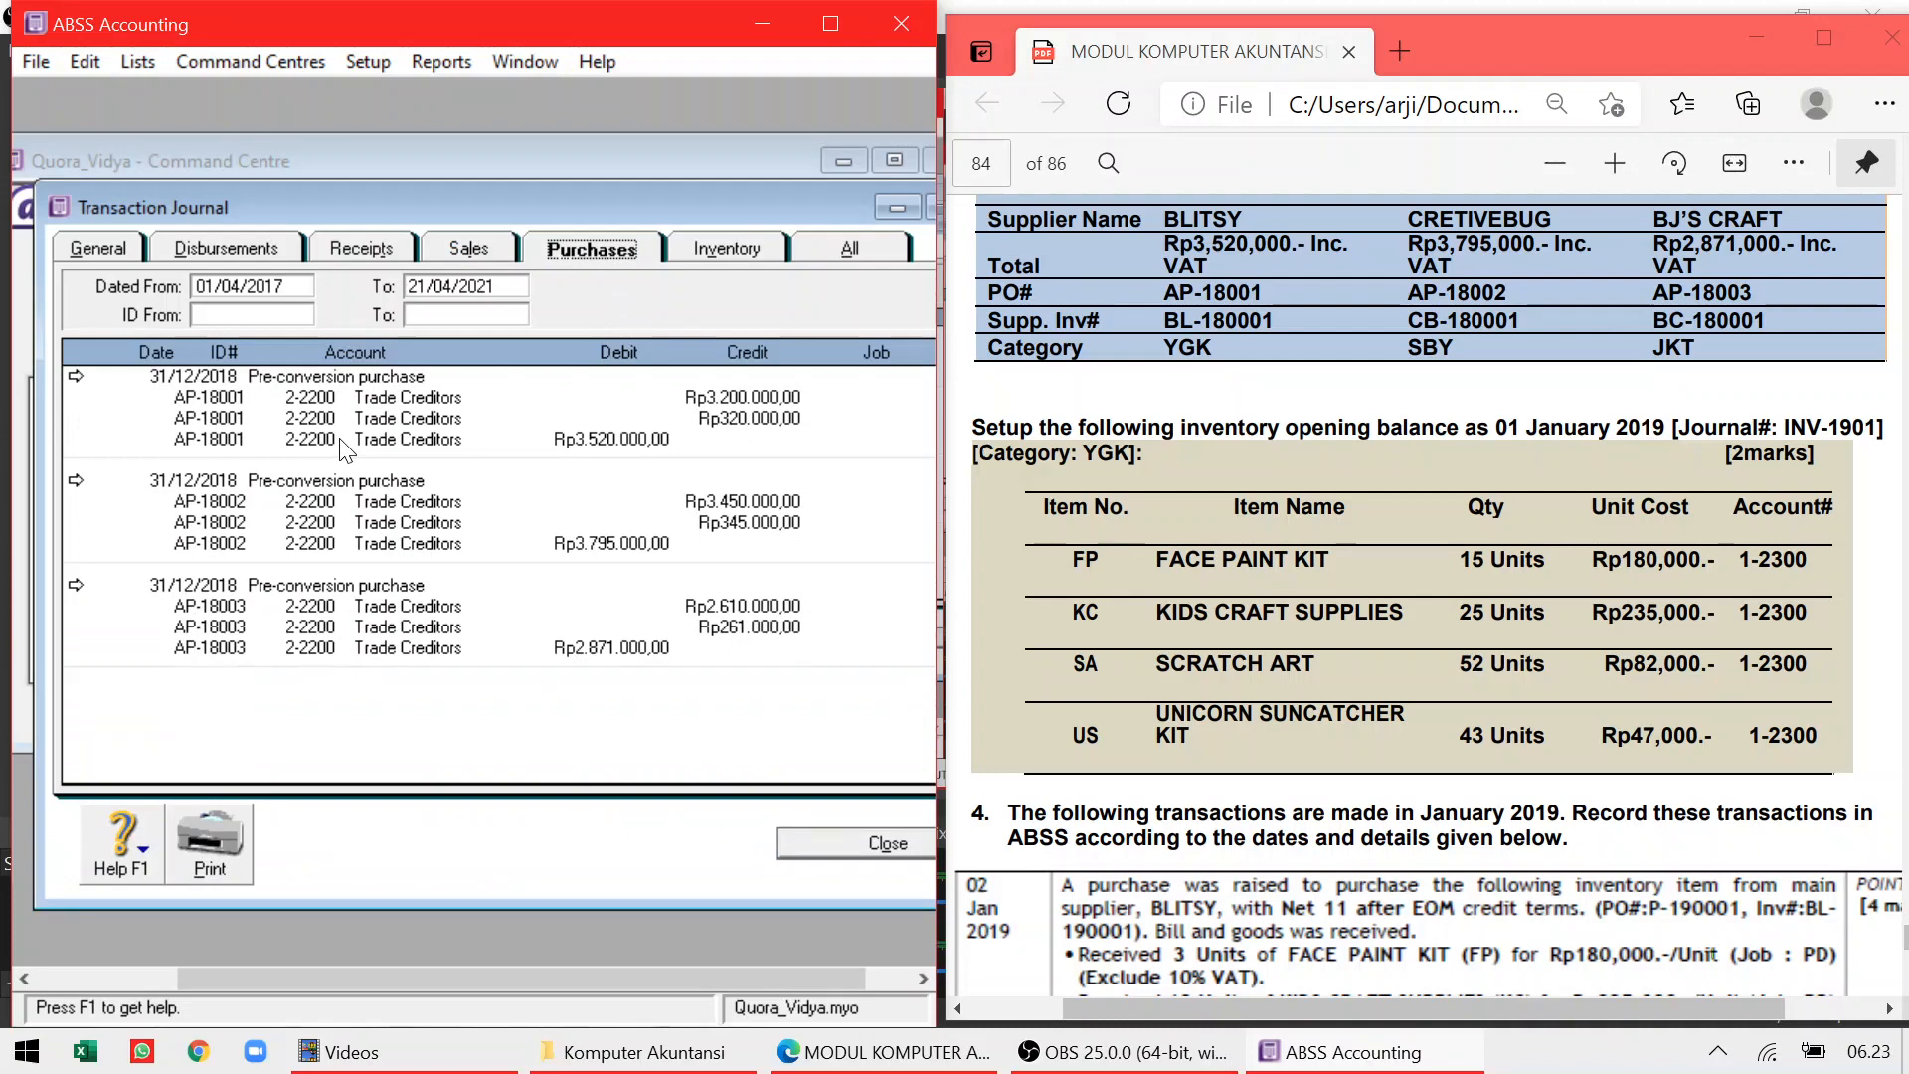
click(466, 251)
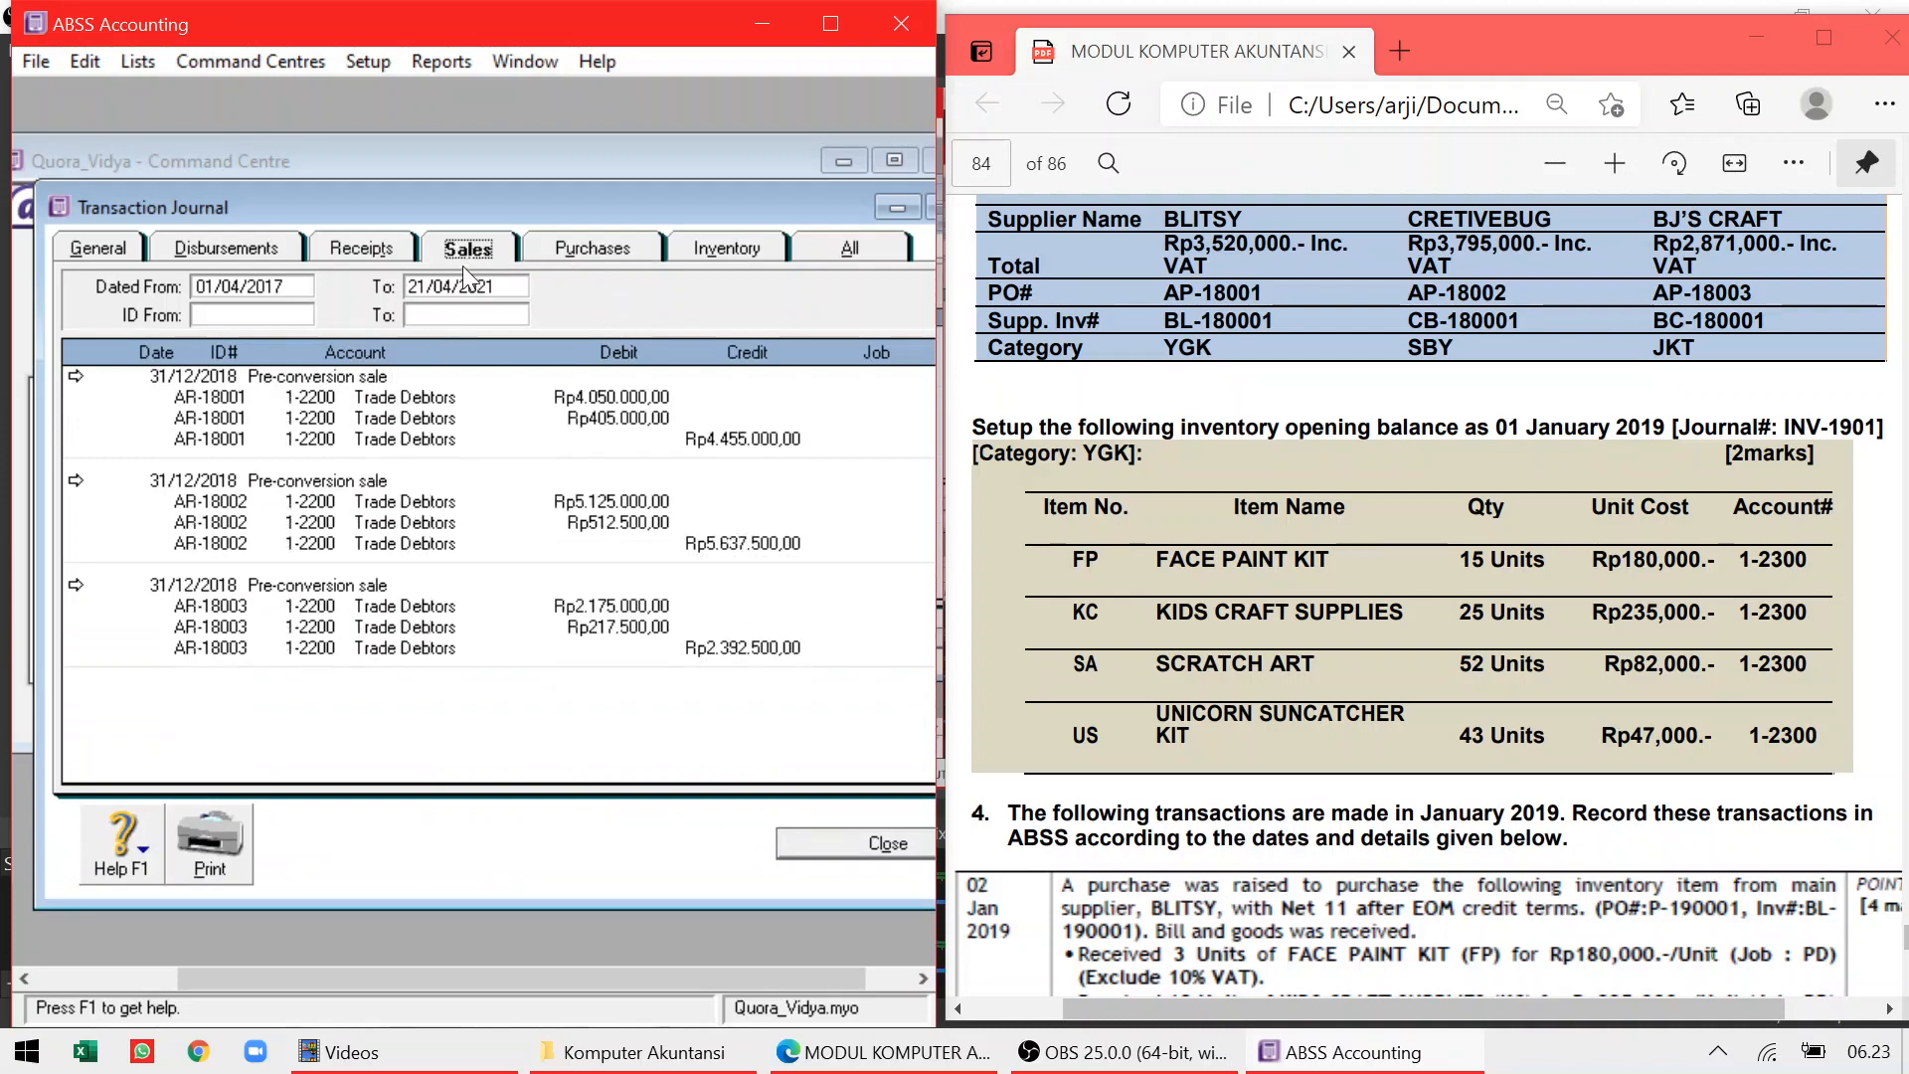
click(592, 247)
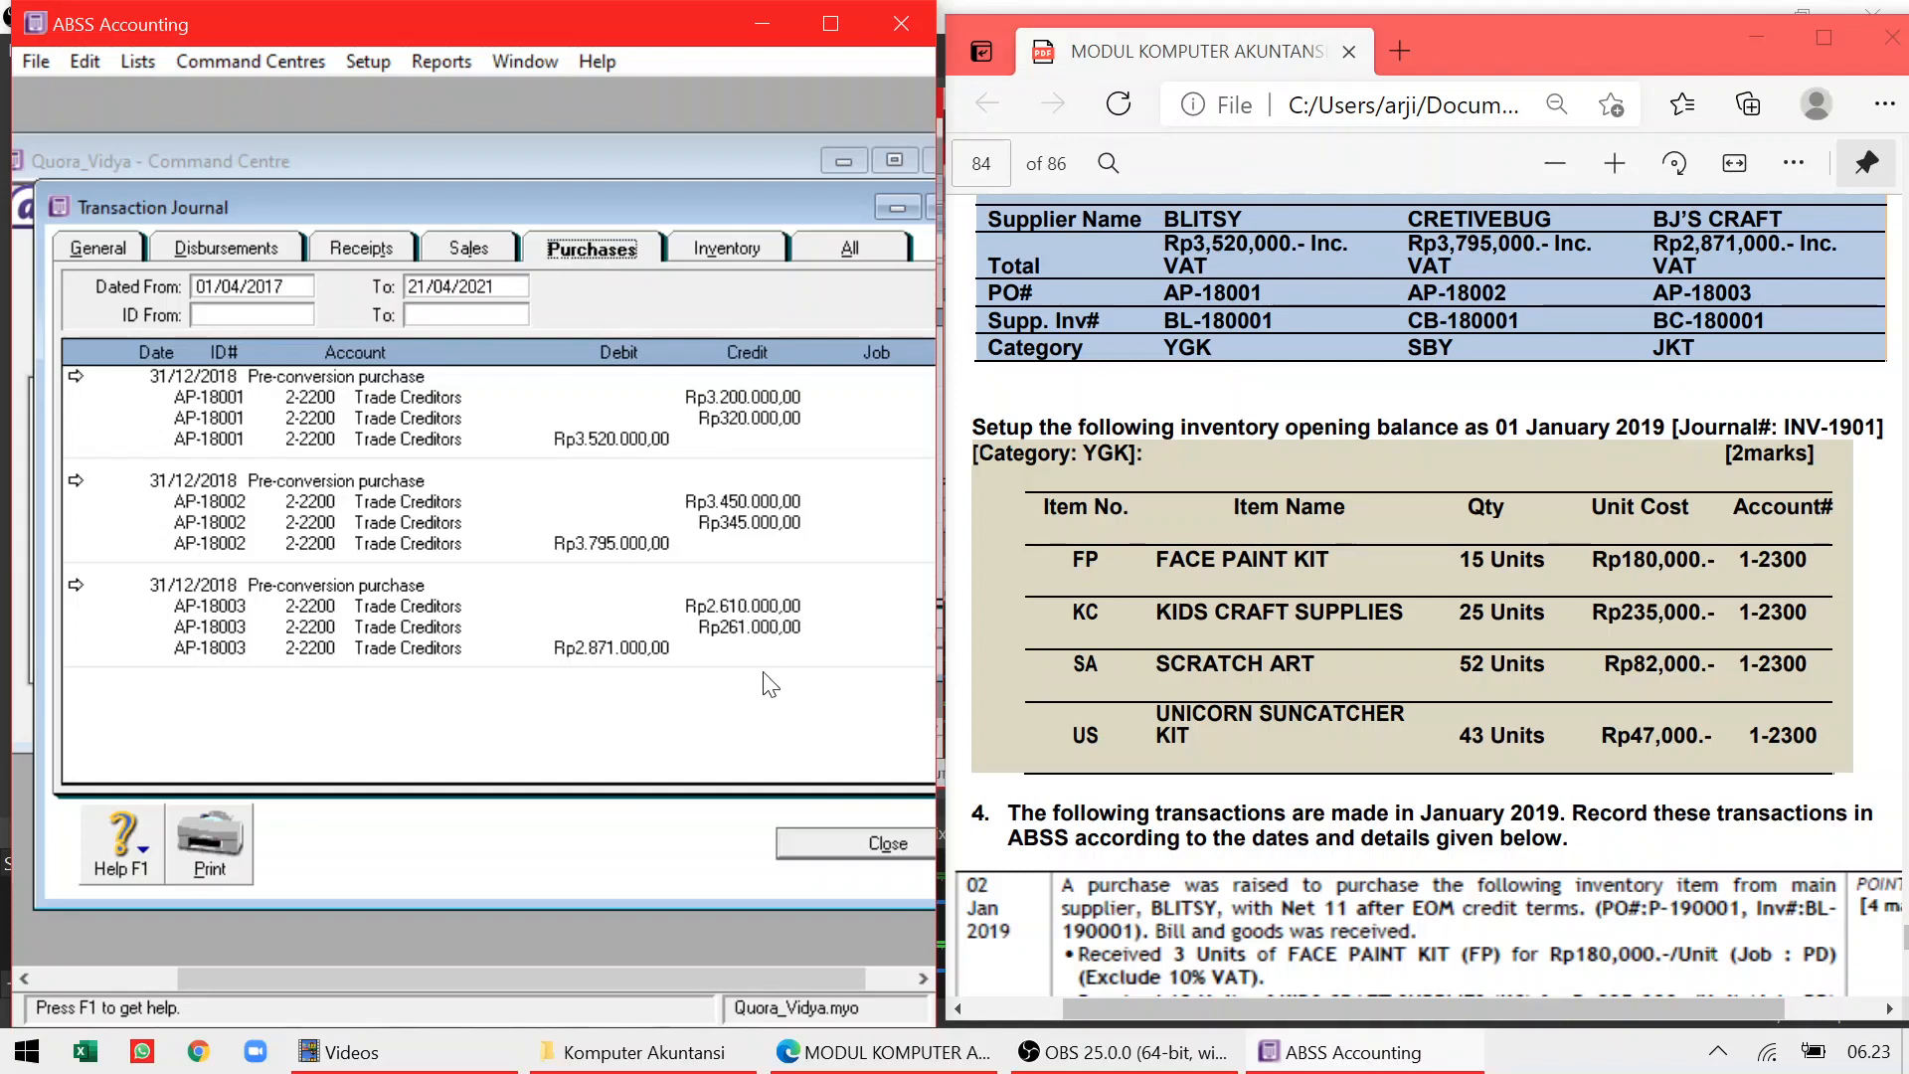
click(834, 852)
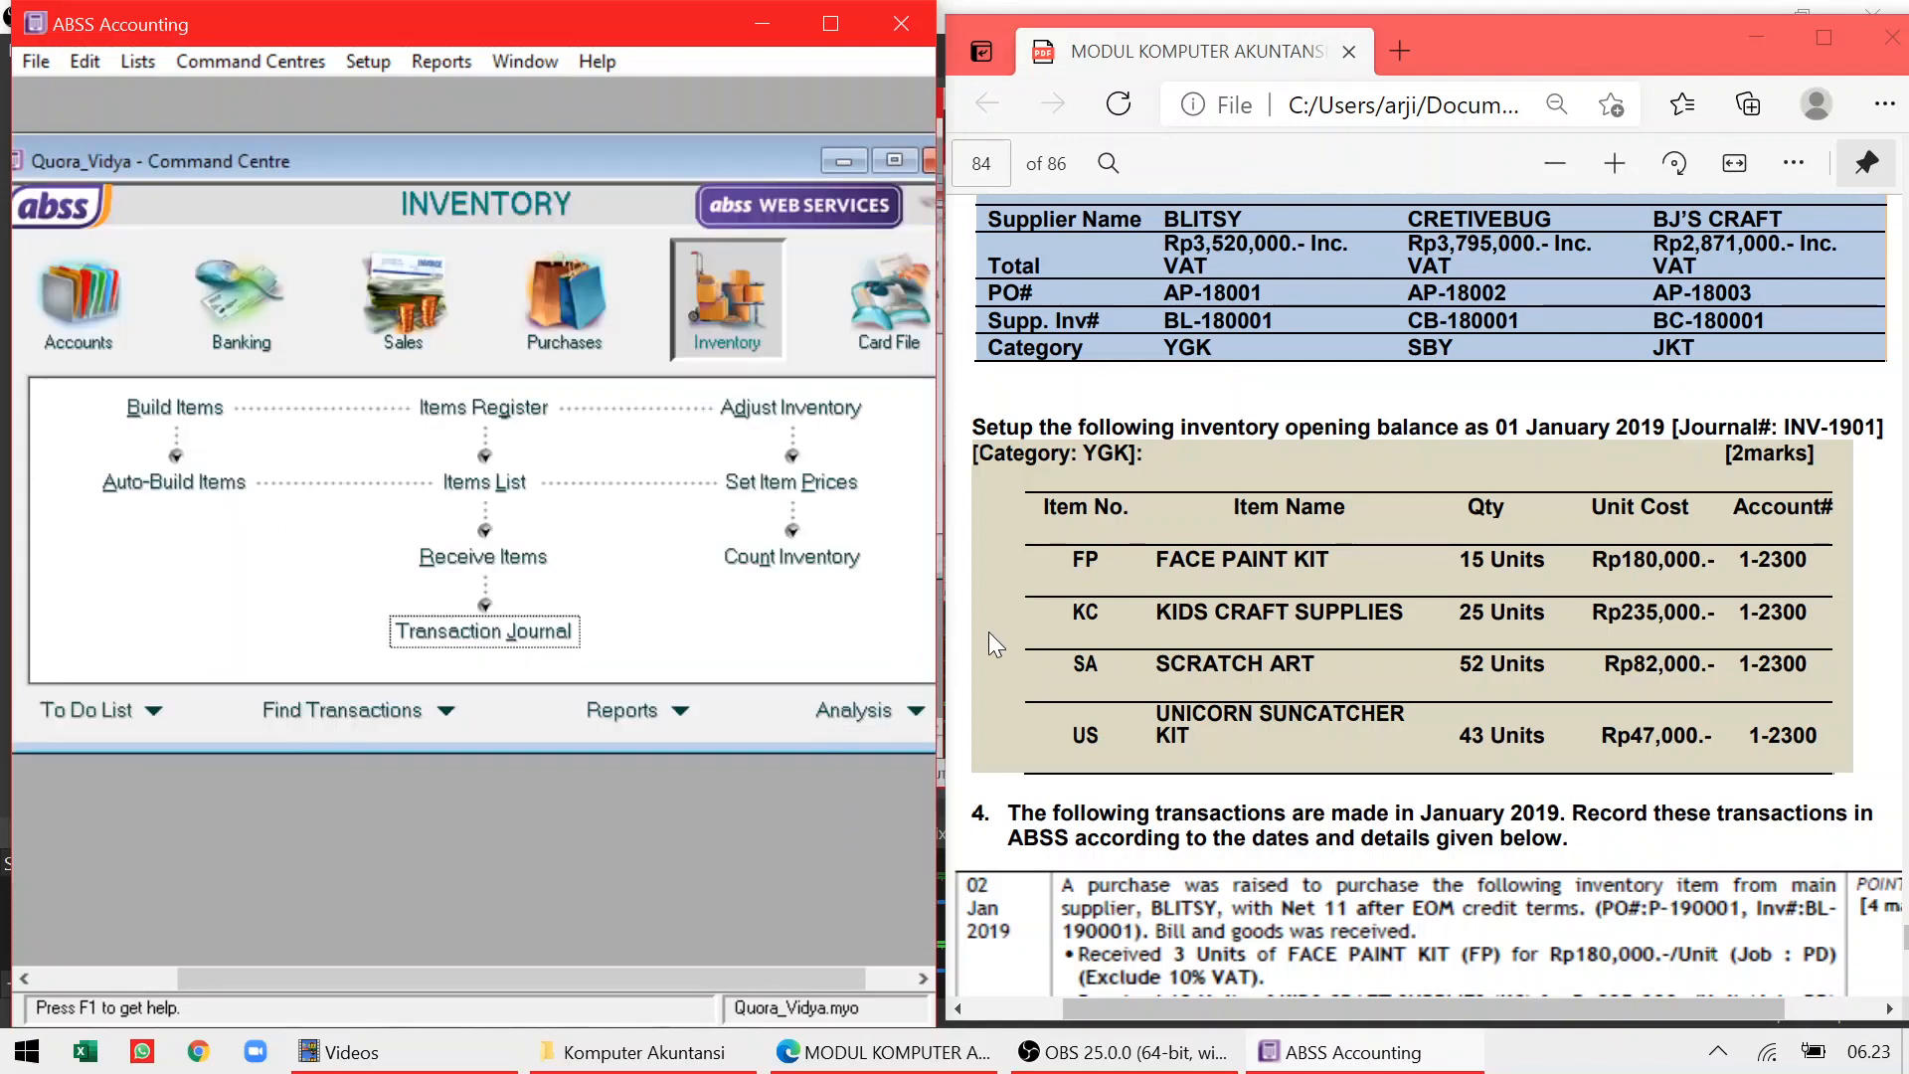
click(1399, 545)
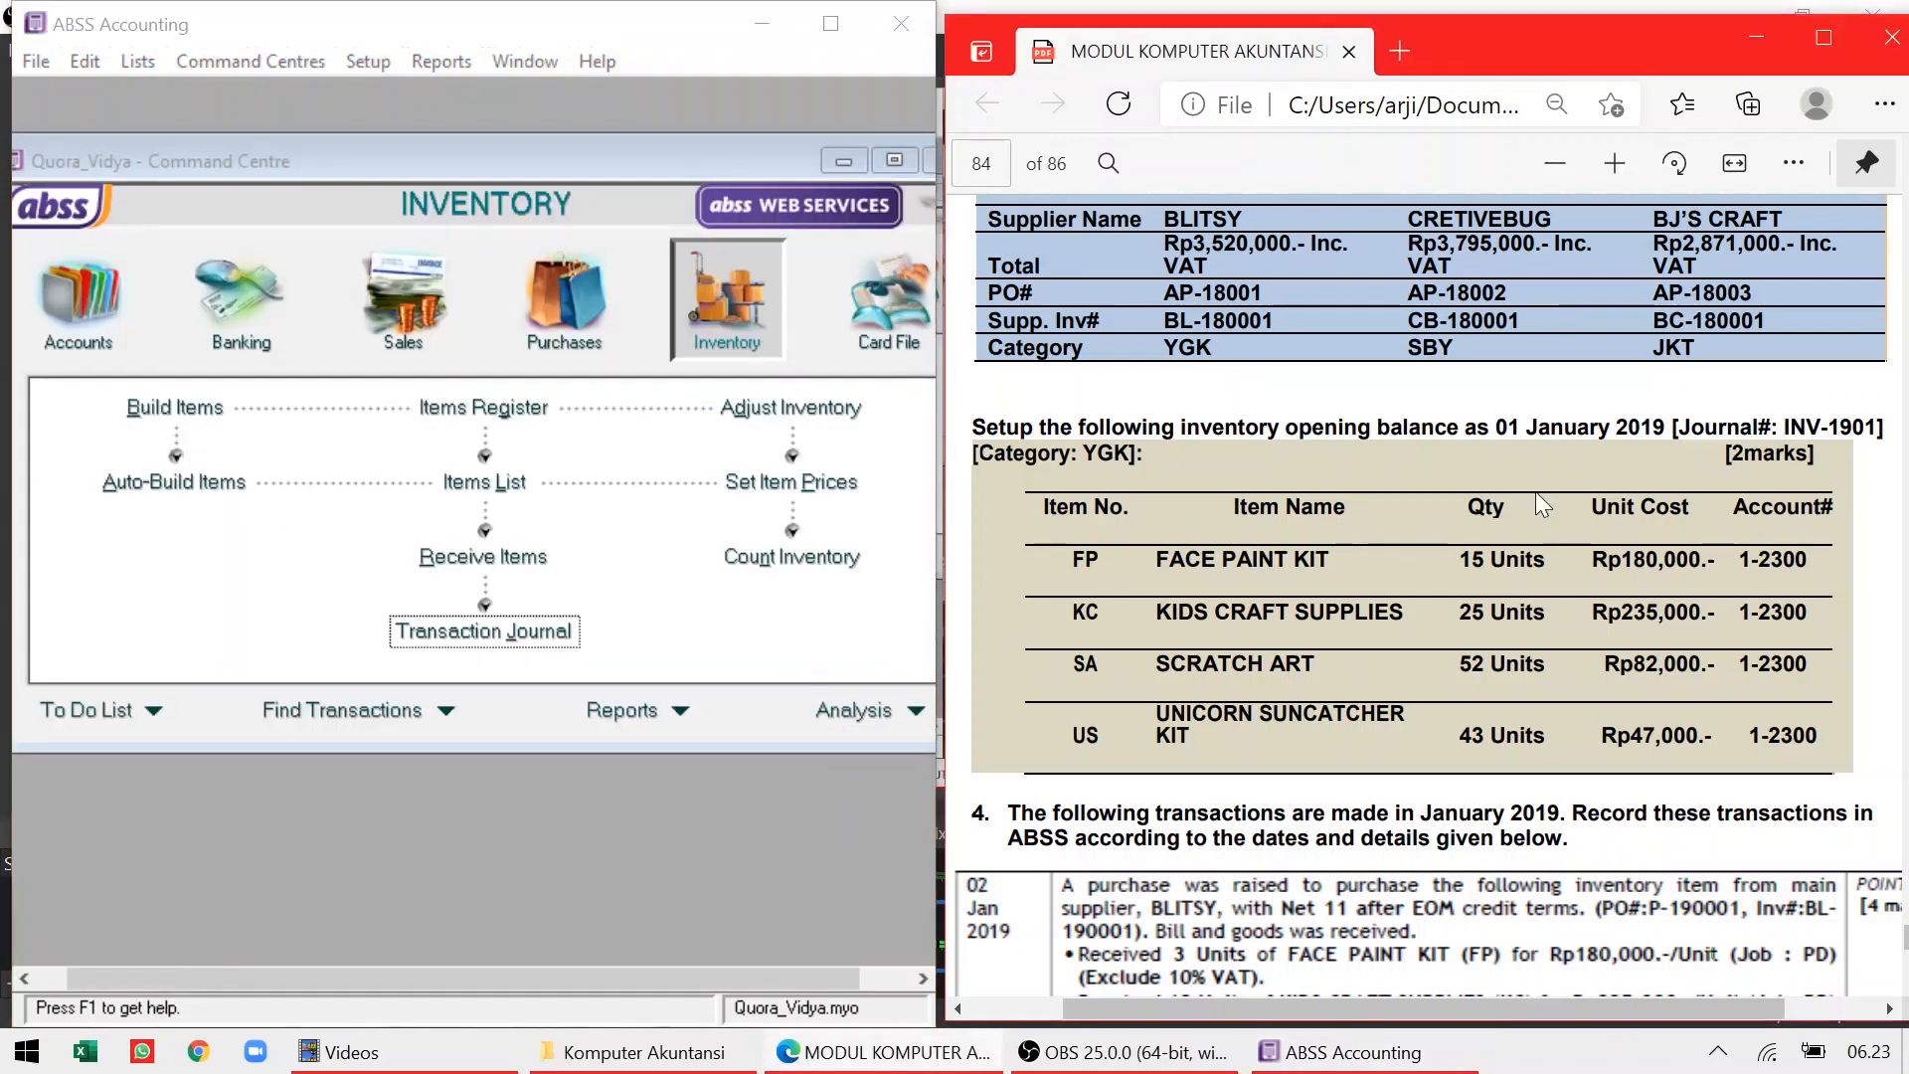
scroll(1429, 596, down, 5)
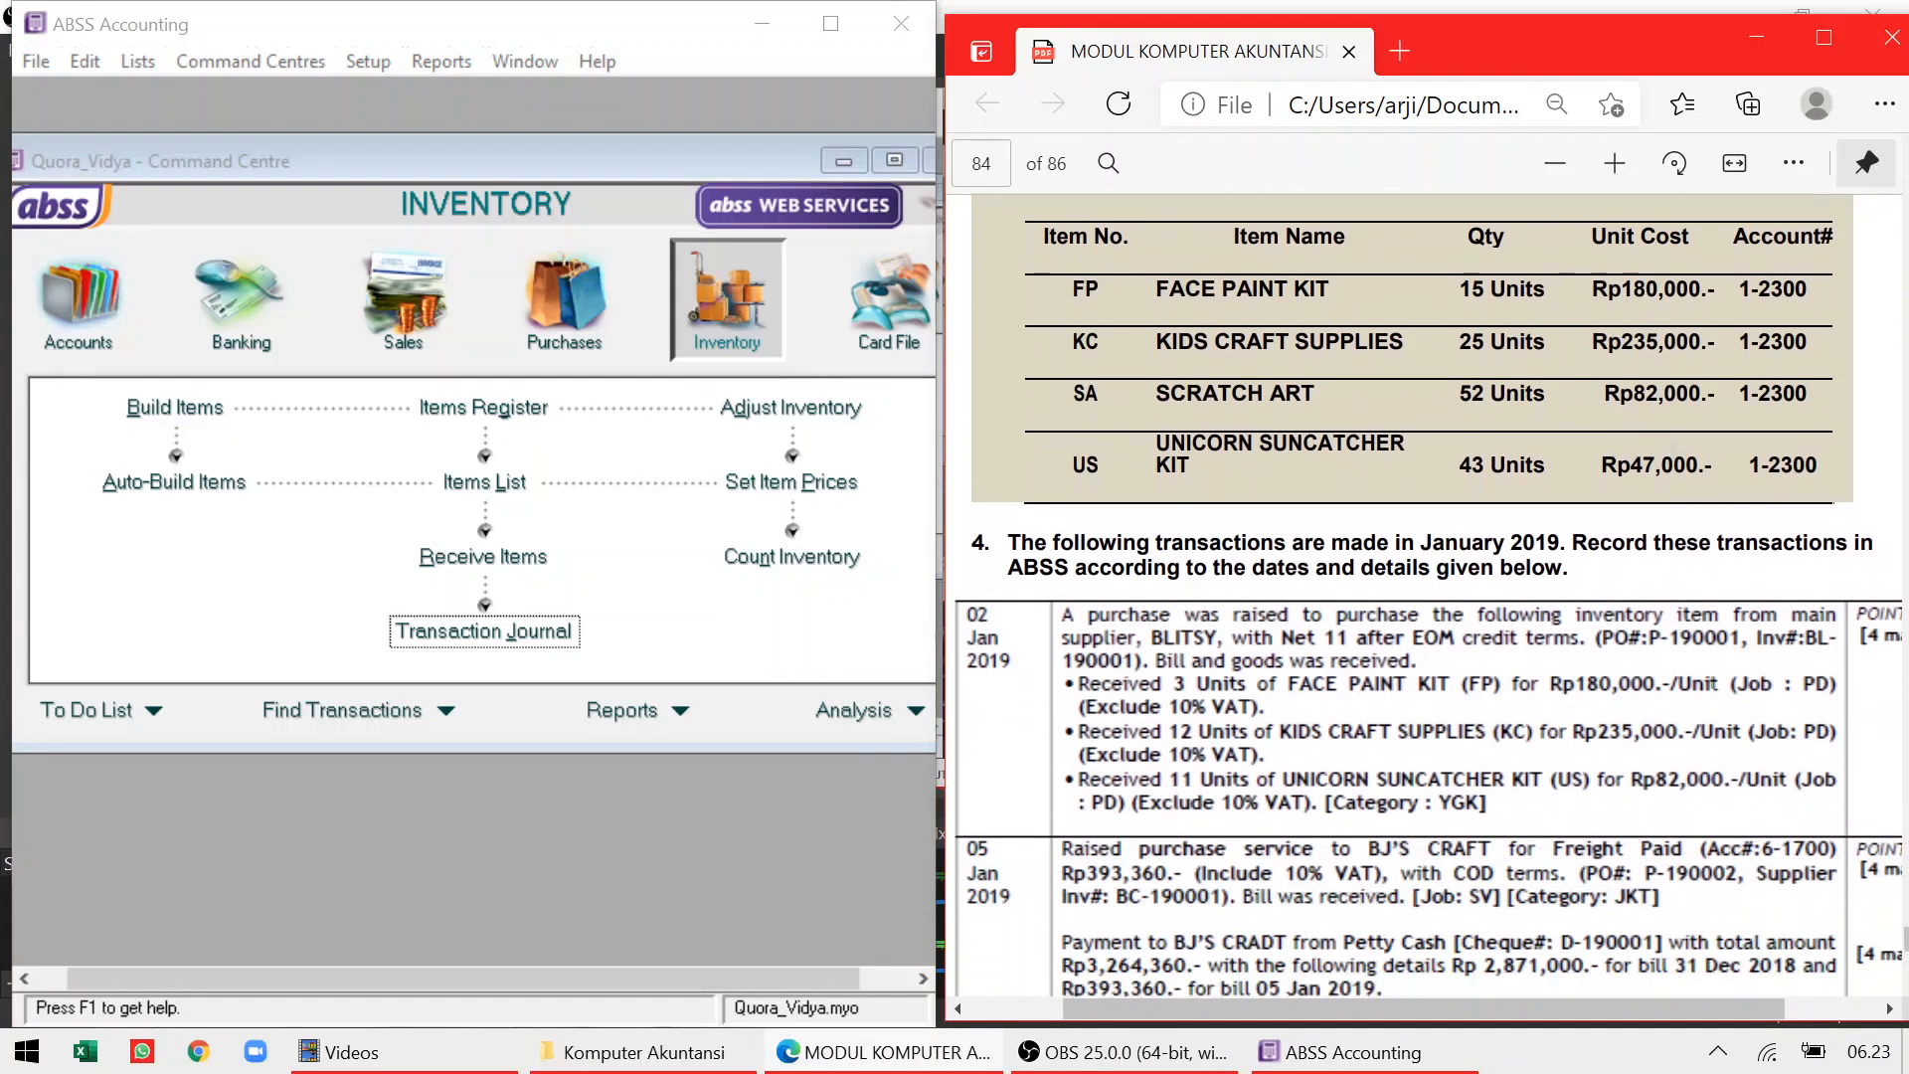
scroll(1430, 597, up, 3)
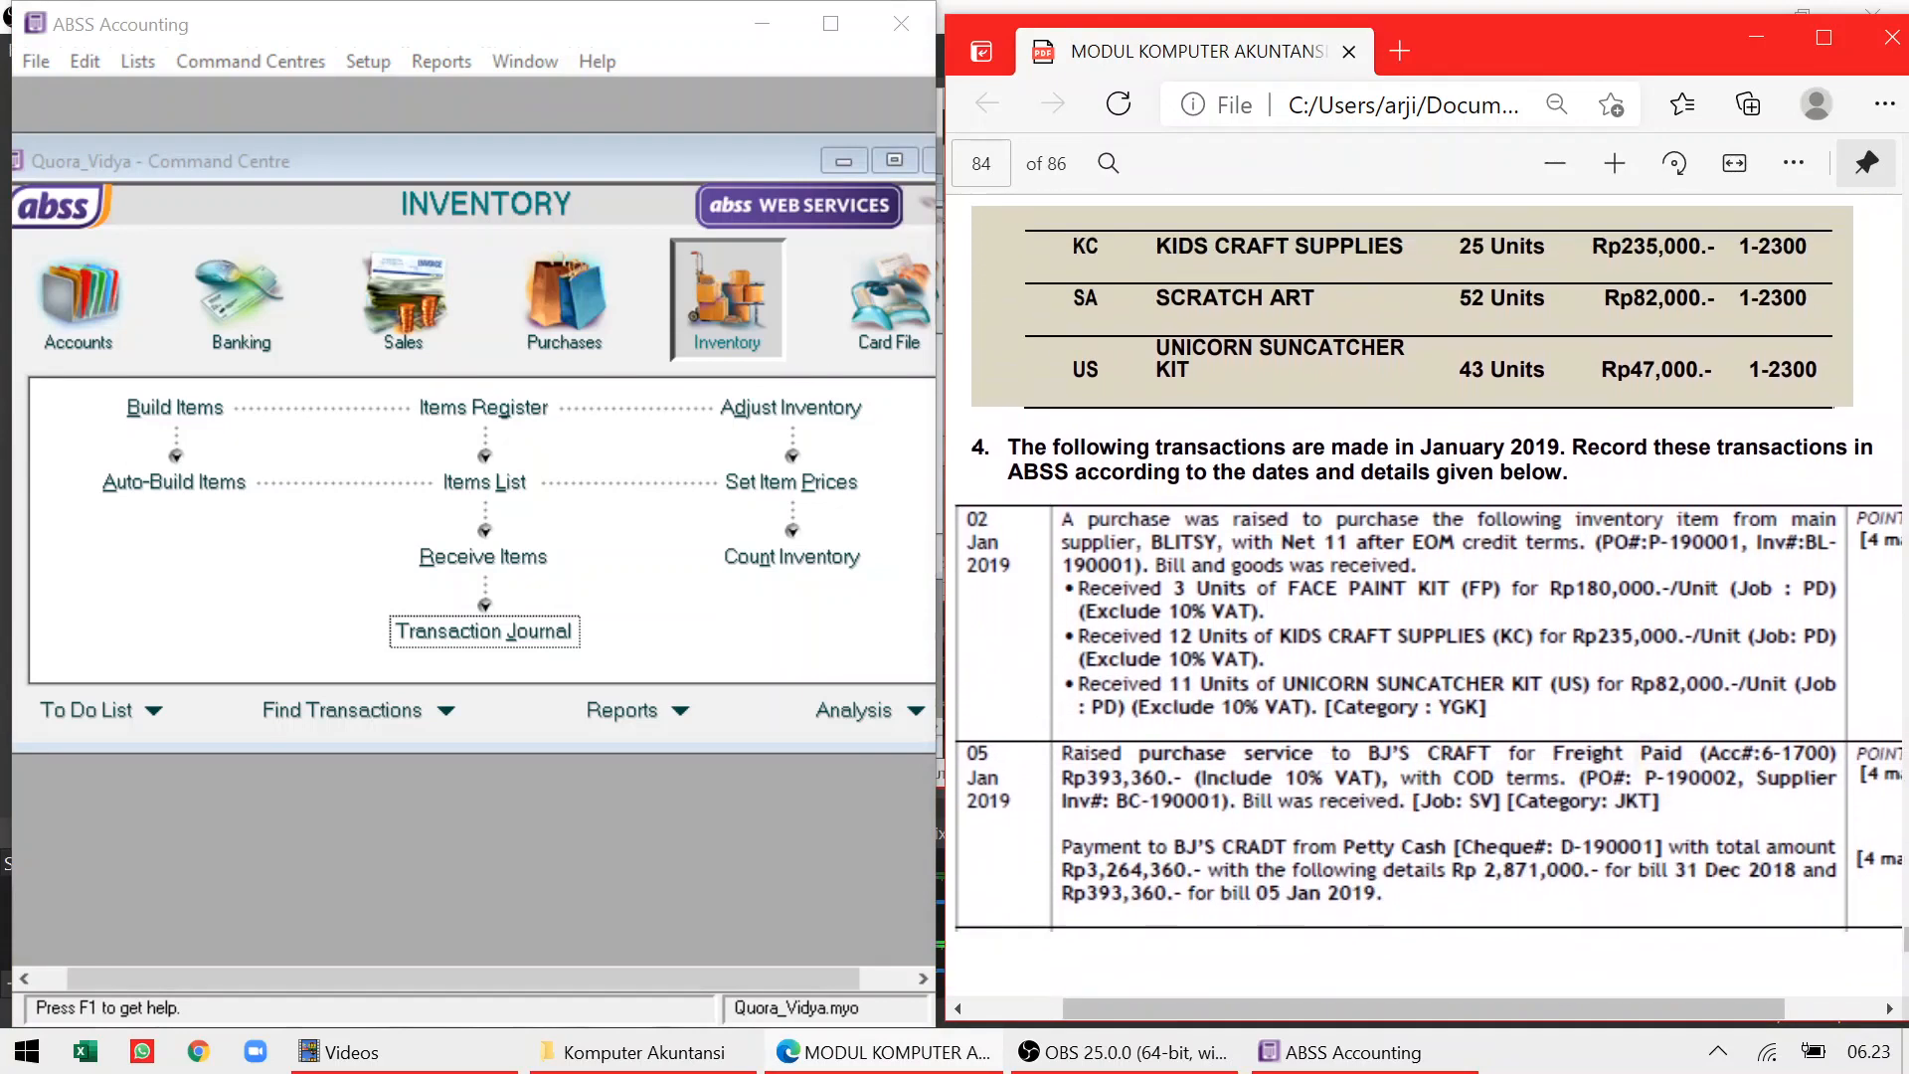
scroll(1424, 597, up, 3)
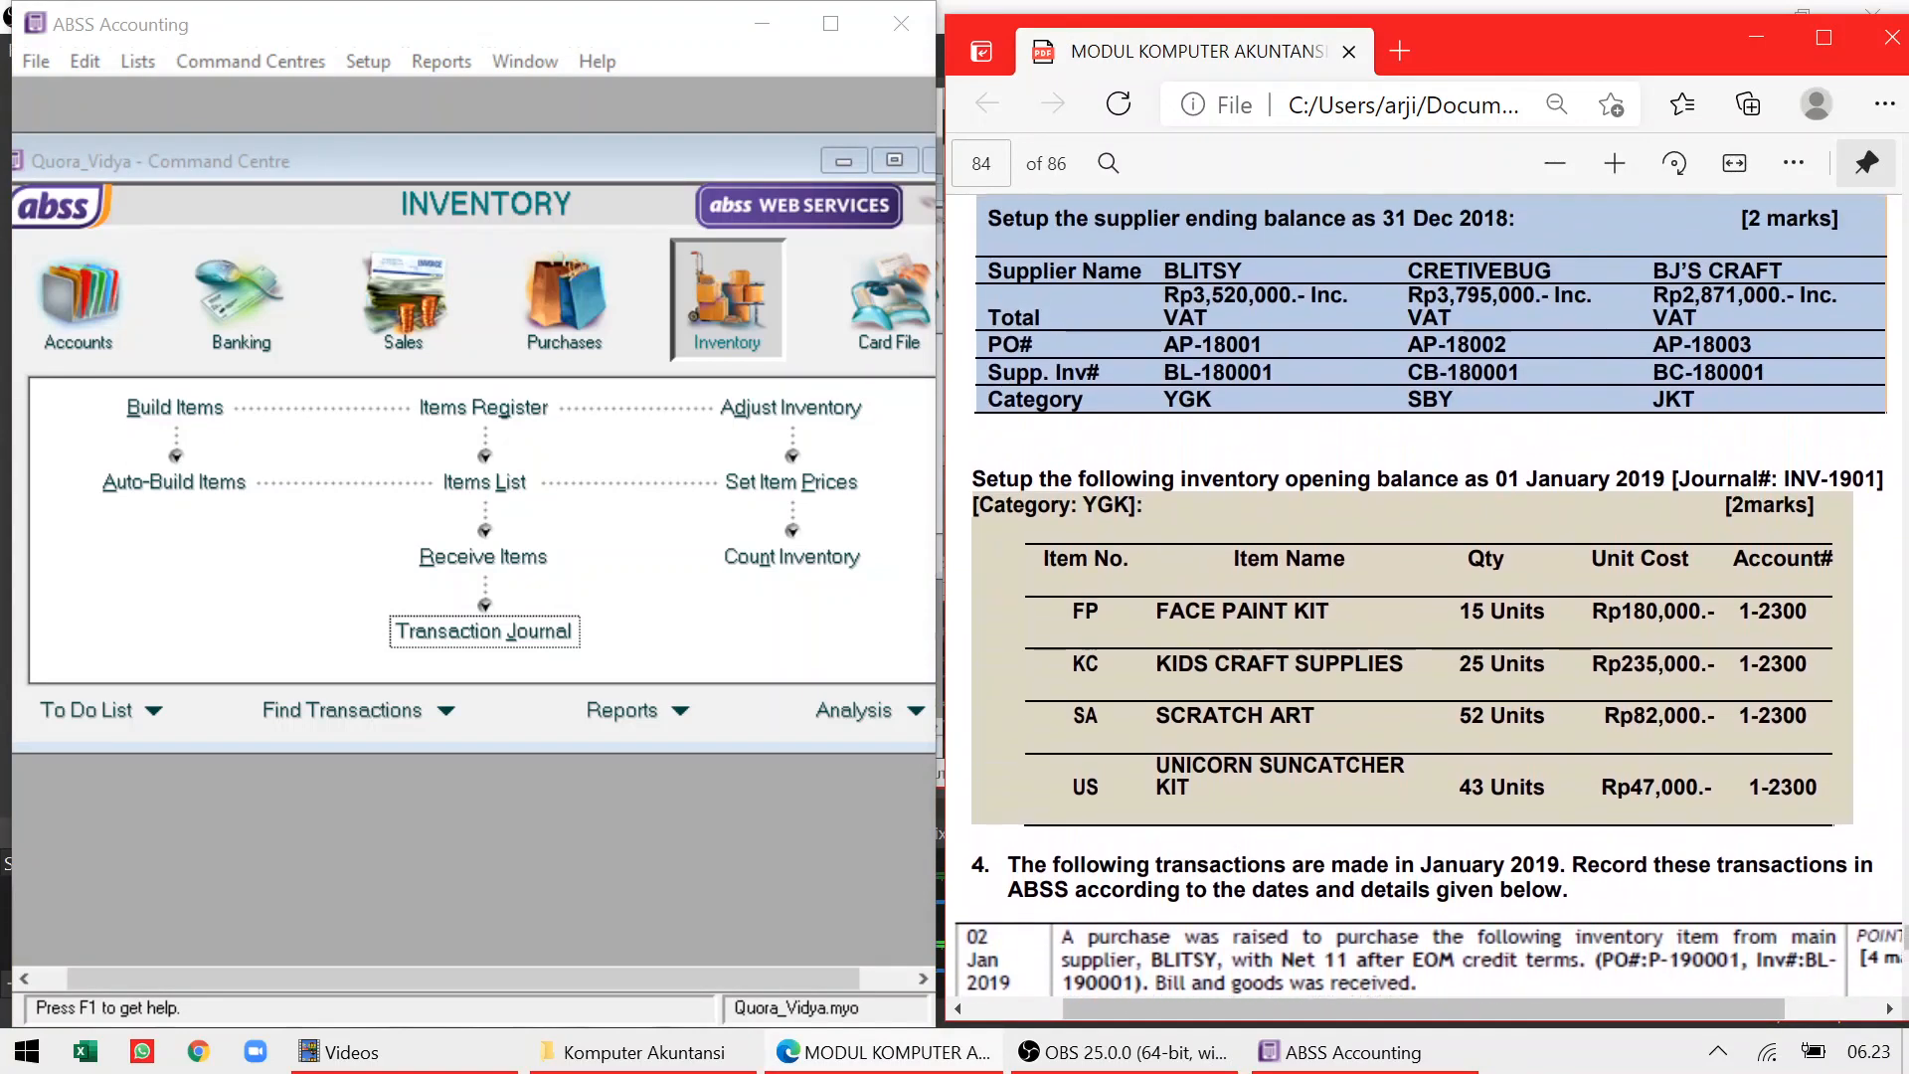
scroll(1429, 606, left, 1)
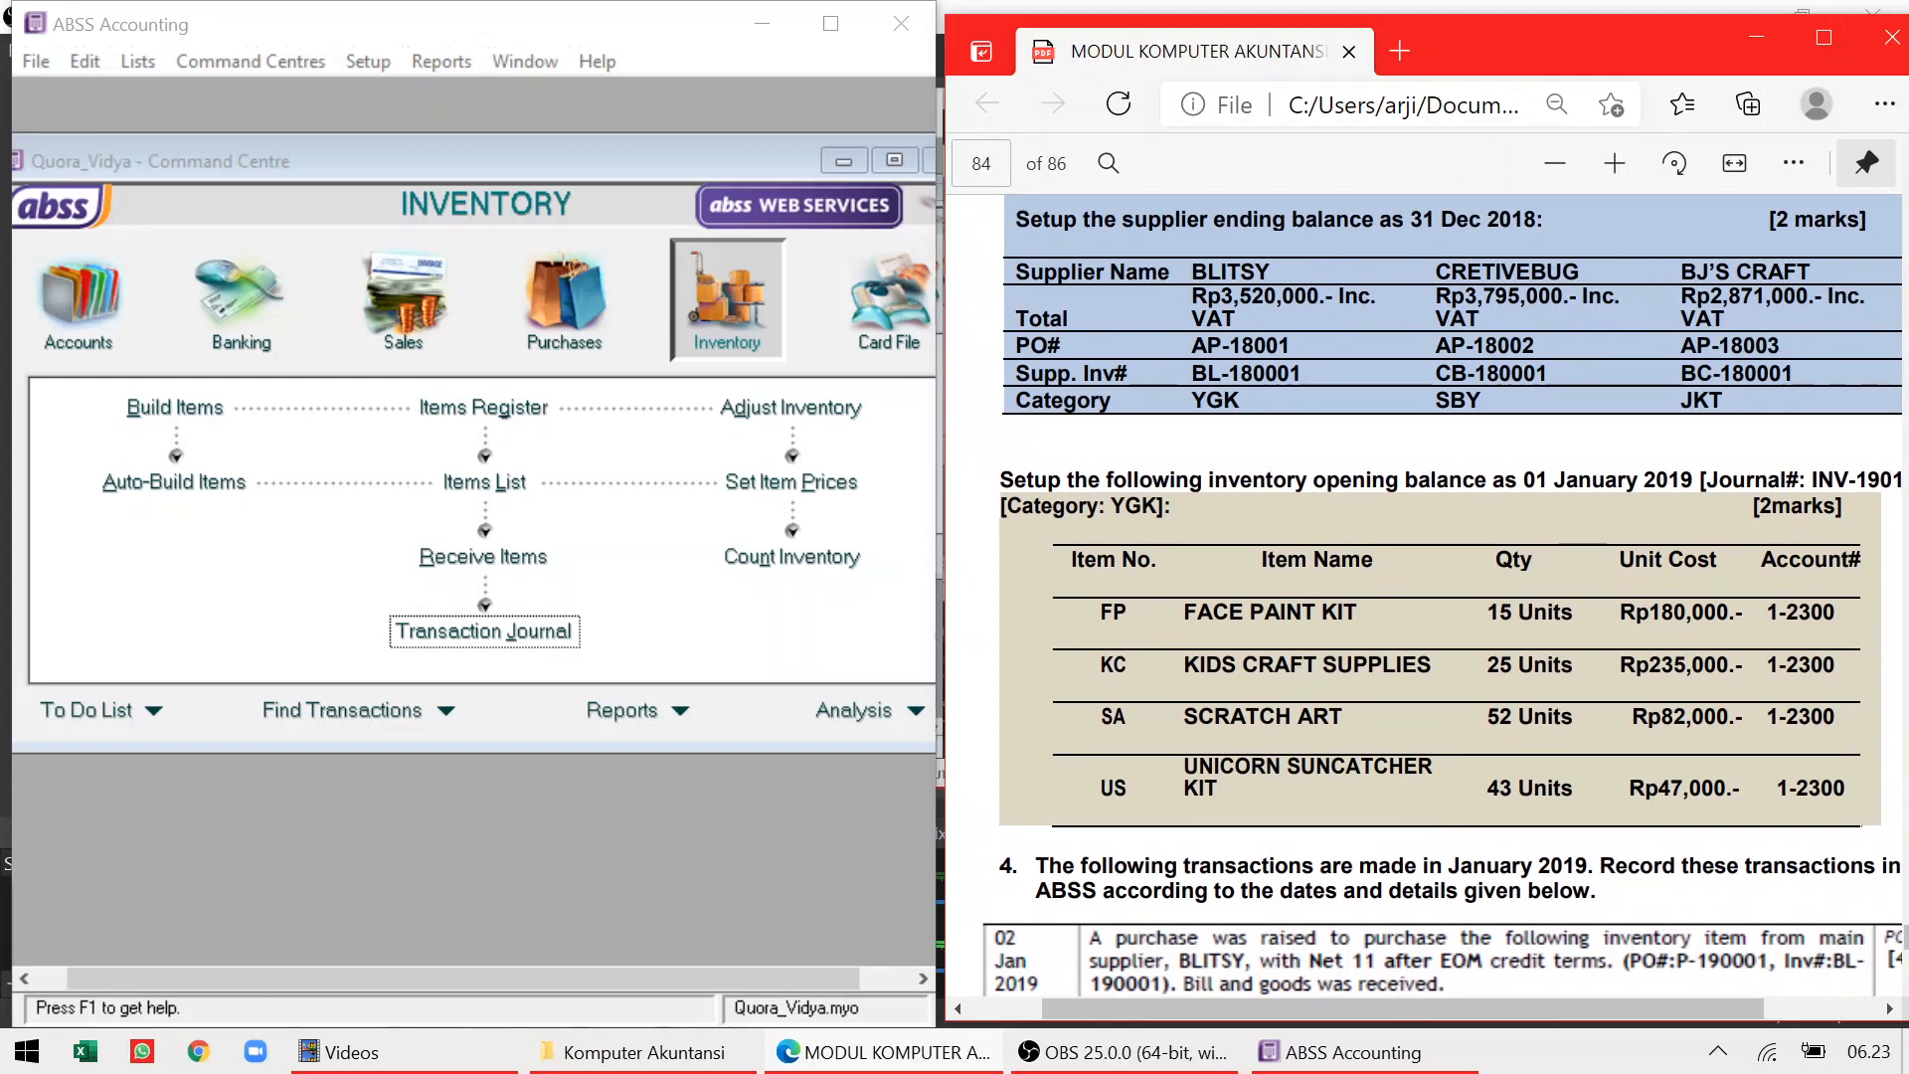
drag(1371, 1004, 1391, 1003)
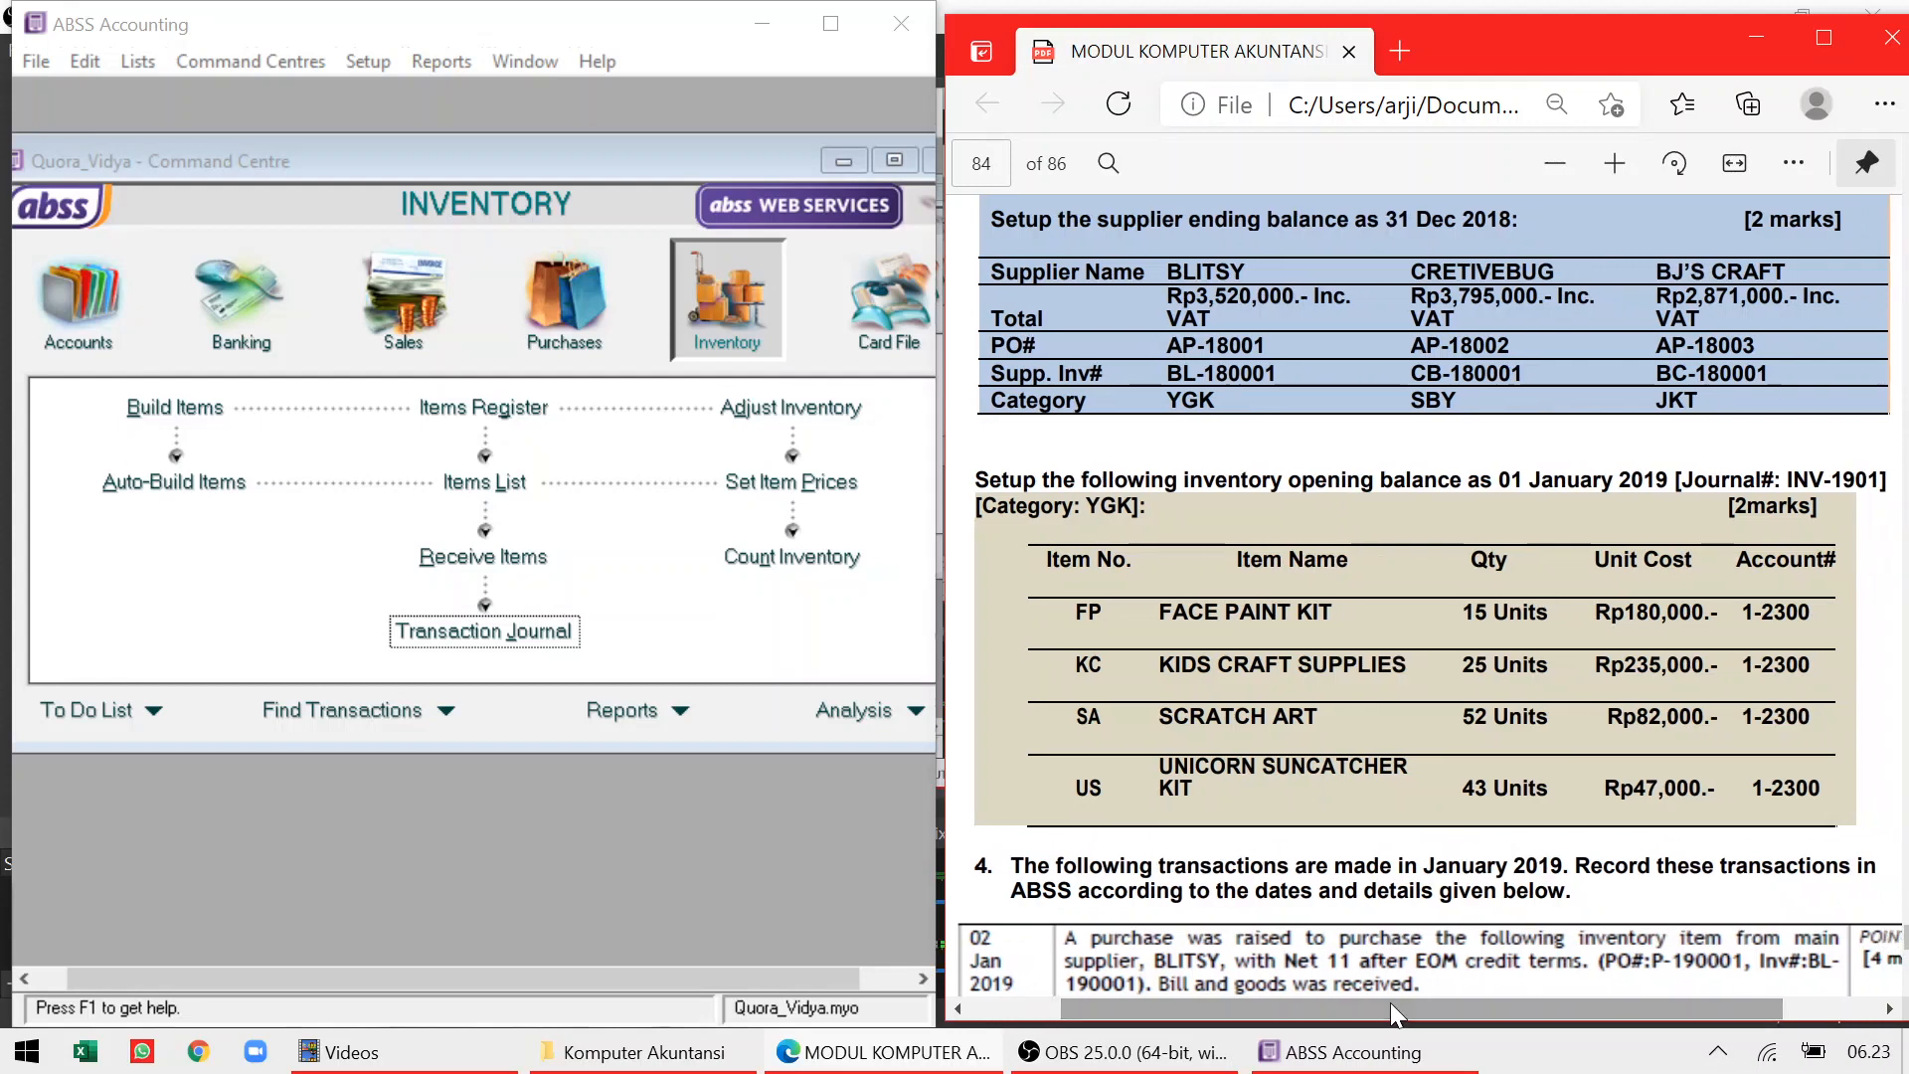
scroll(1433, 597, up, 3)
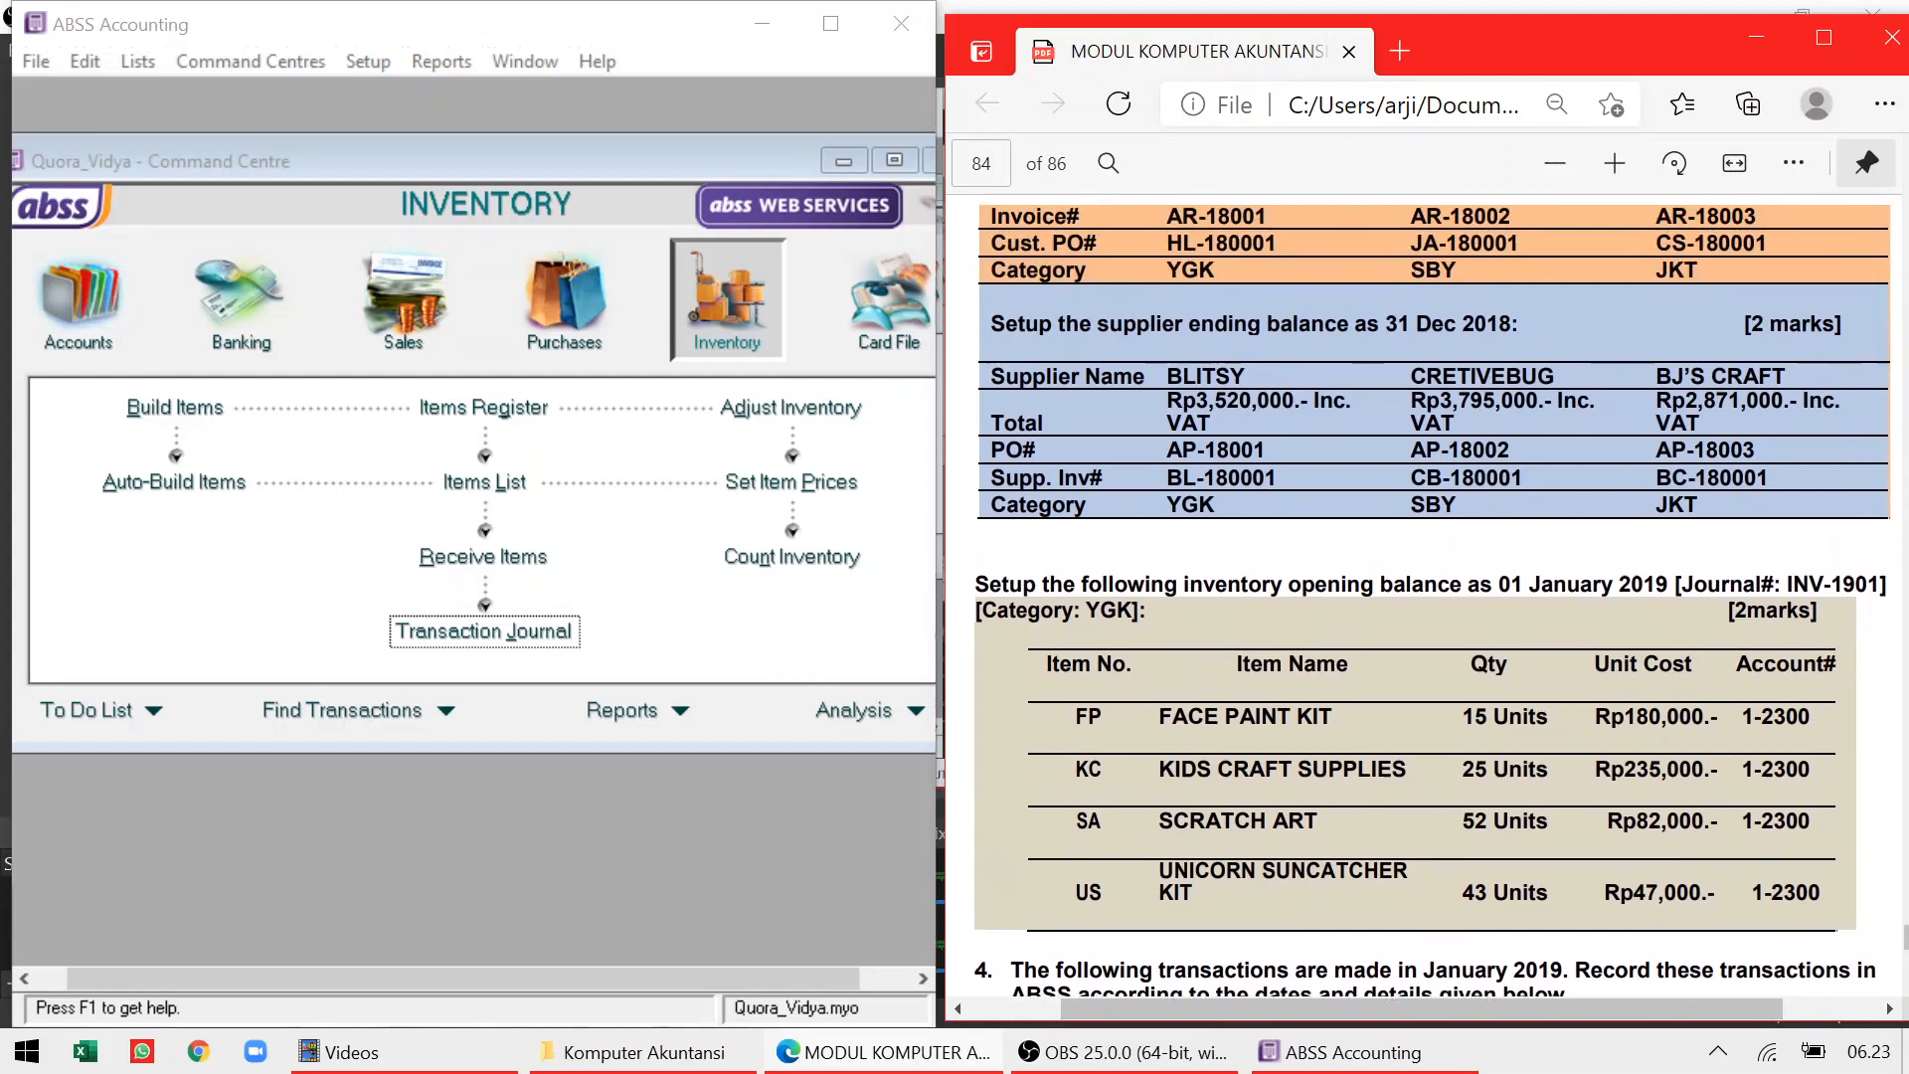